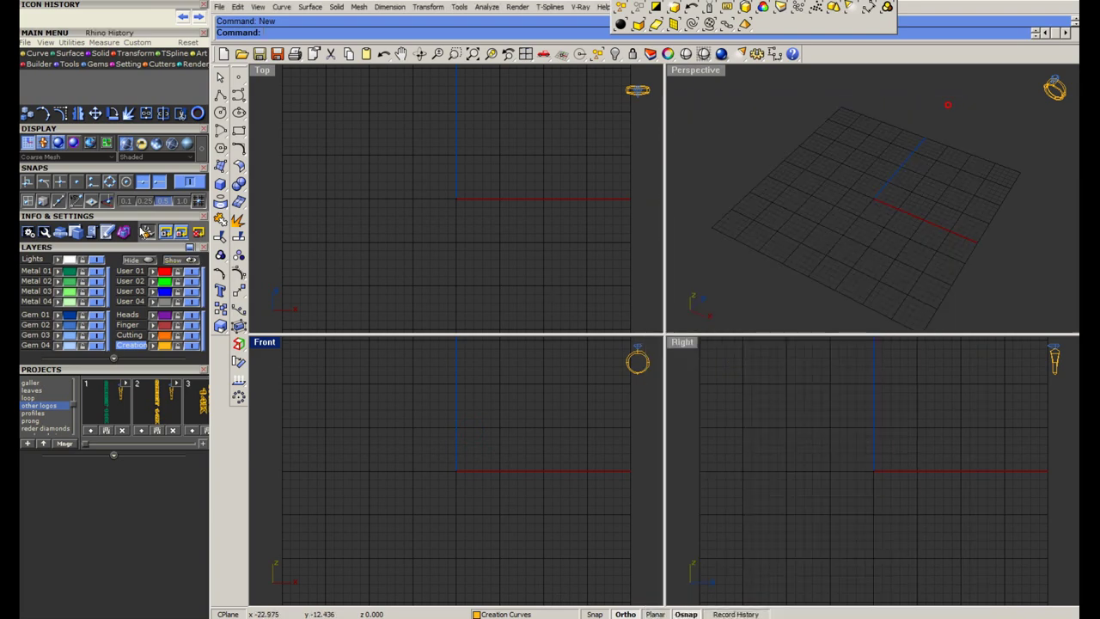
Open the Gem Loader and choose the Princess shape from the diamond cuts.
{"action": "left_click", "coordinate": [99, 65]}
{"action": "left_click", "coordinate": [28, 80]}
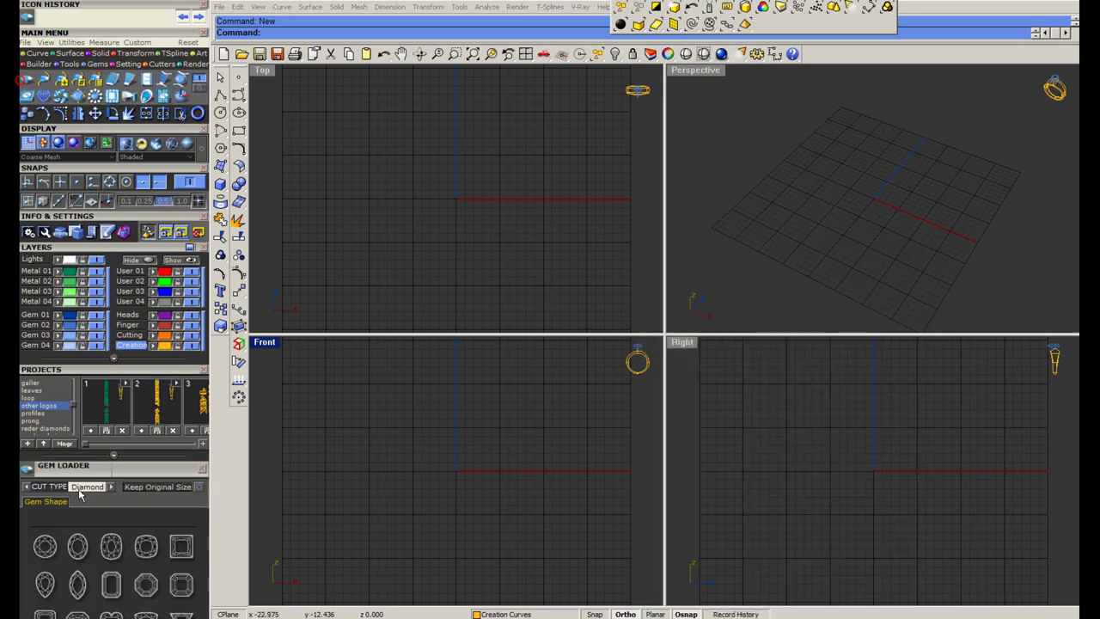
{"action": "left_click_drag", "start_coordinate": [149, 471], "coordinate": [163, 281]}
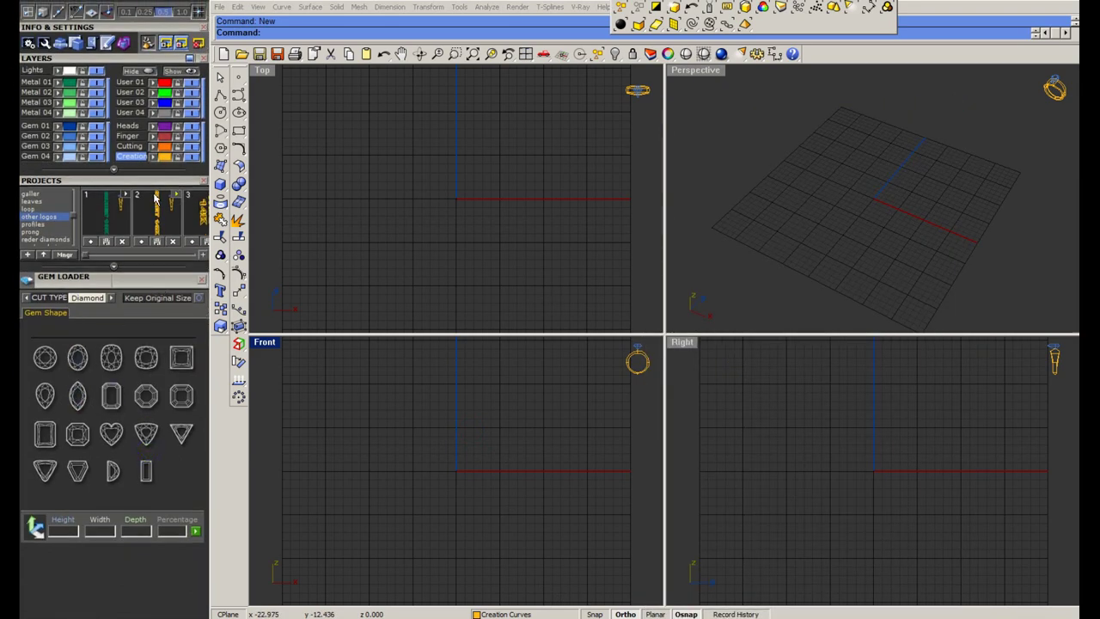
{"action": "left_click", "coordinate": [39, 203]}
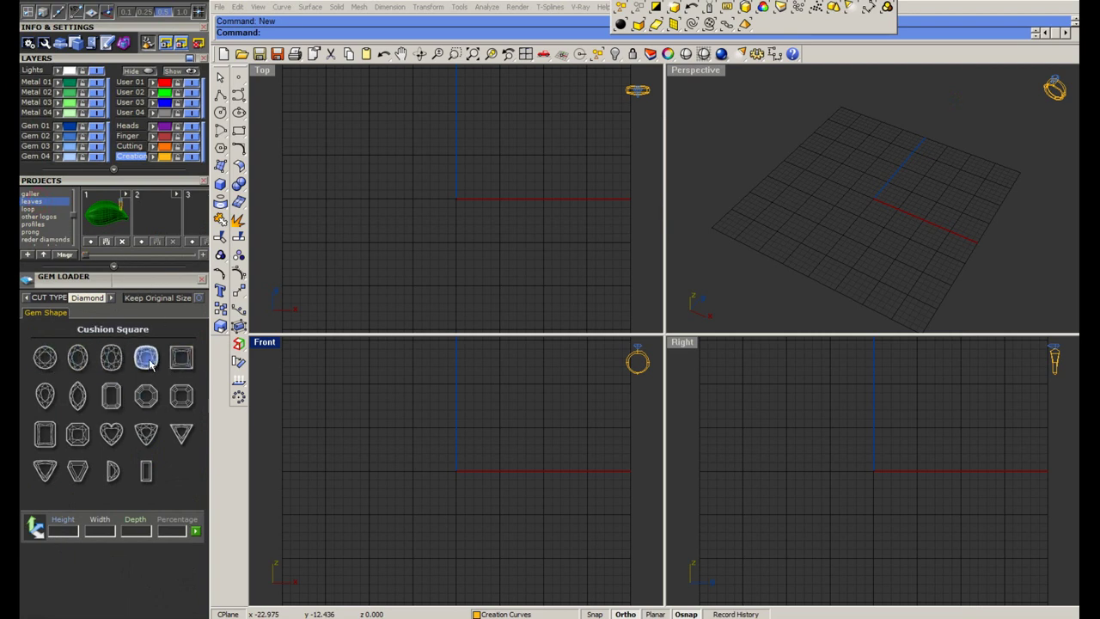
{"action": "left_click", "coordinate": [178, 359]}
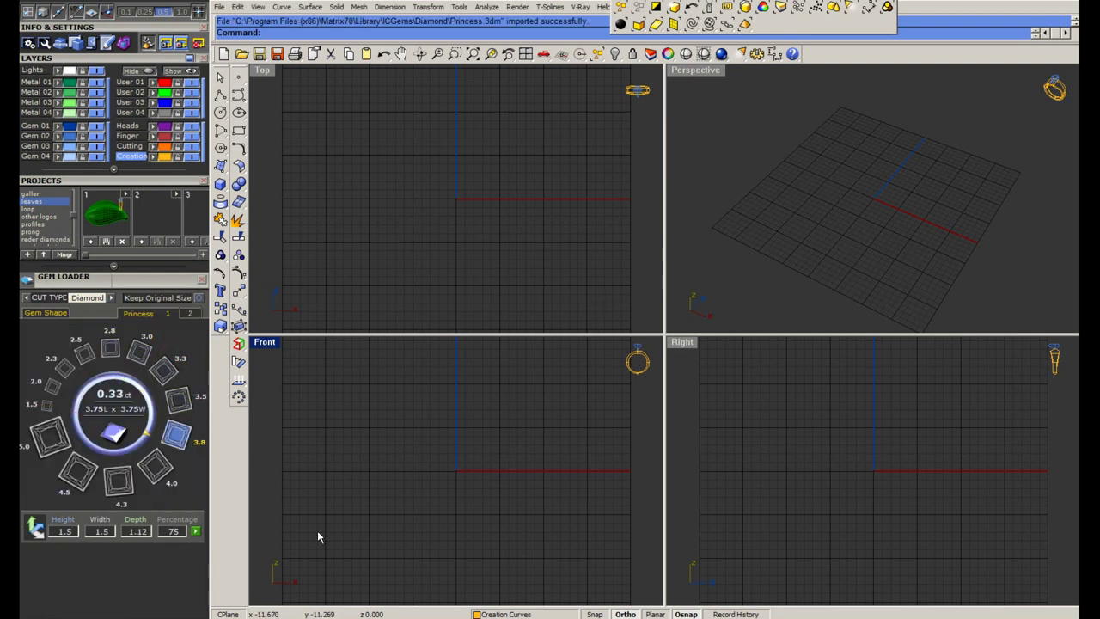
Consult the order note in Notepad and load the princess gem at 5.3 x 5.3 mm with a 3.98 mm depth.
{"action": "key", "text": "alt+Tab"}
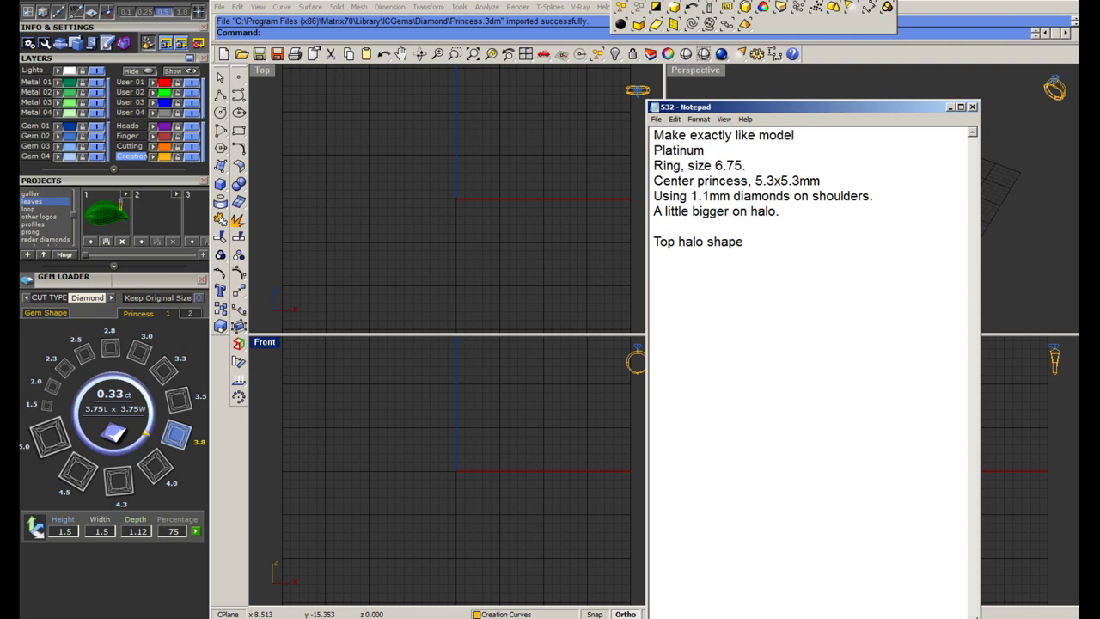
{"action": "left_click", "coordinate": [119, 478]}
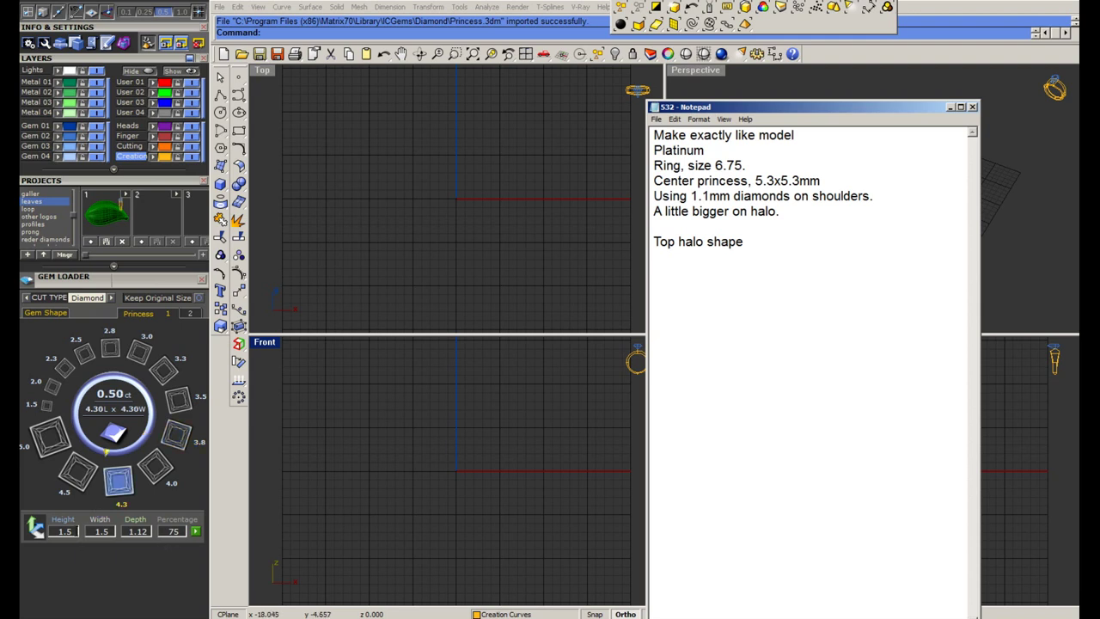
{"action": "left_click", "coordinate": [66, 531]}
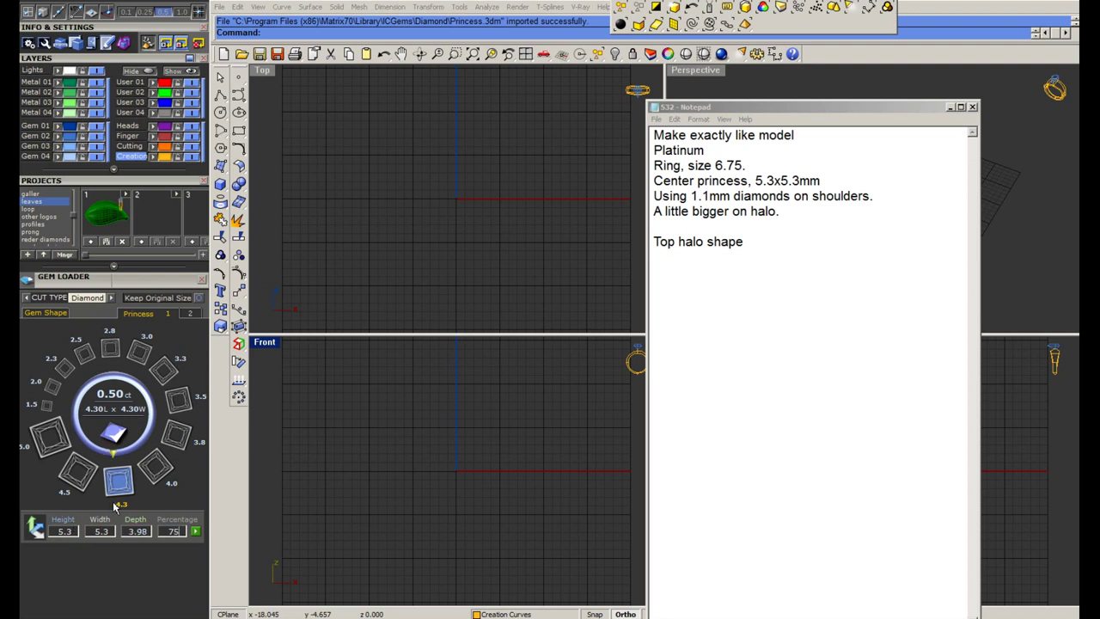
{"action": "left_click", "coordinate": [407, 266]}
{"action": "scroll", "coordinate": [461, 235], "scroll_direction": "up", "scroll_amount": 6}
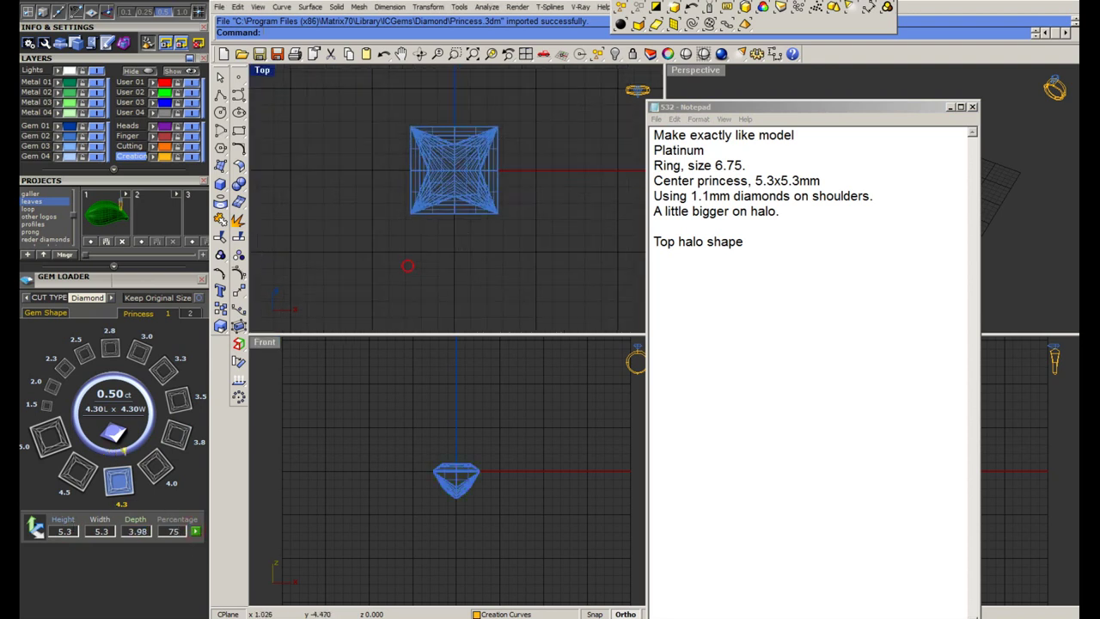
{"action": "middle_click", "coordinate": [524, 247]}
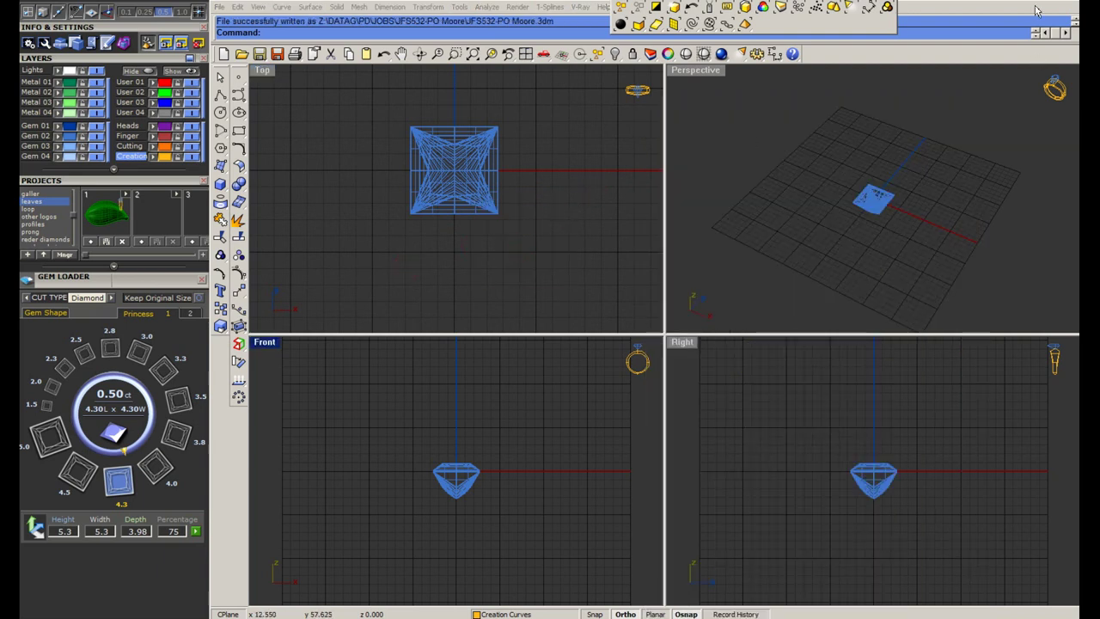
Select the princess gem and load it into the Gem Profile builder.
{"action": "left_click", "coordinate": [547, 413]}
{"action": "left_click_drag", "start_coordinate": [551, 410], "coordinate": [421, 496]}
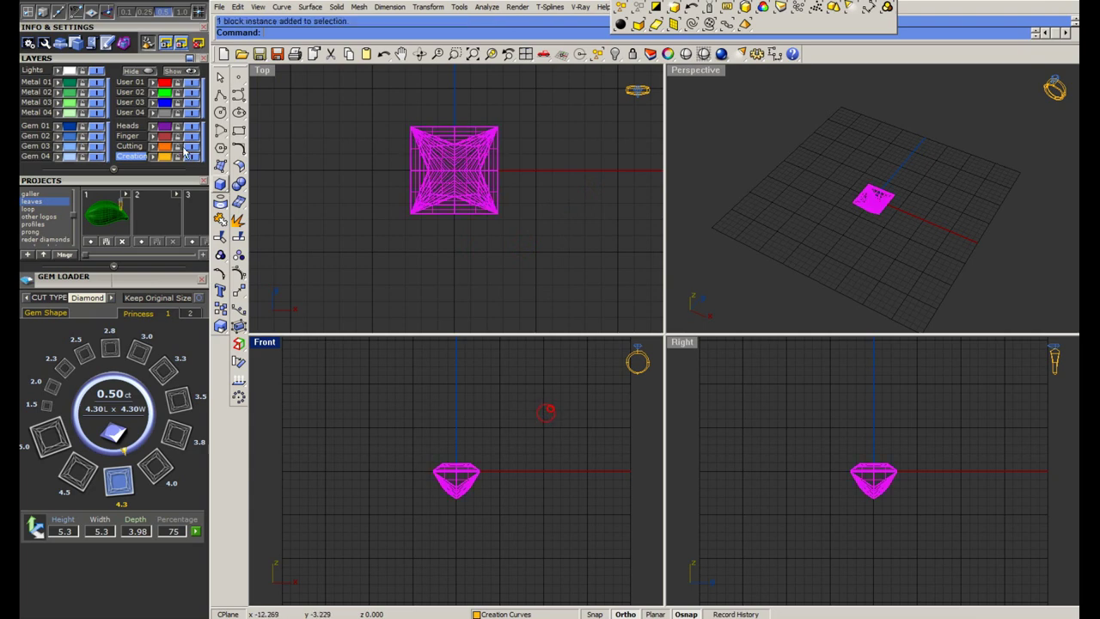
{"action": "left_click", "coordinate": [116, 181]}
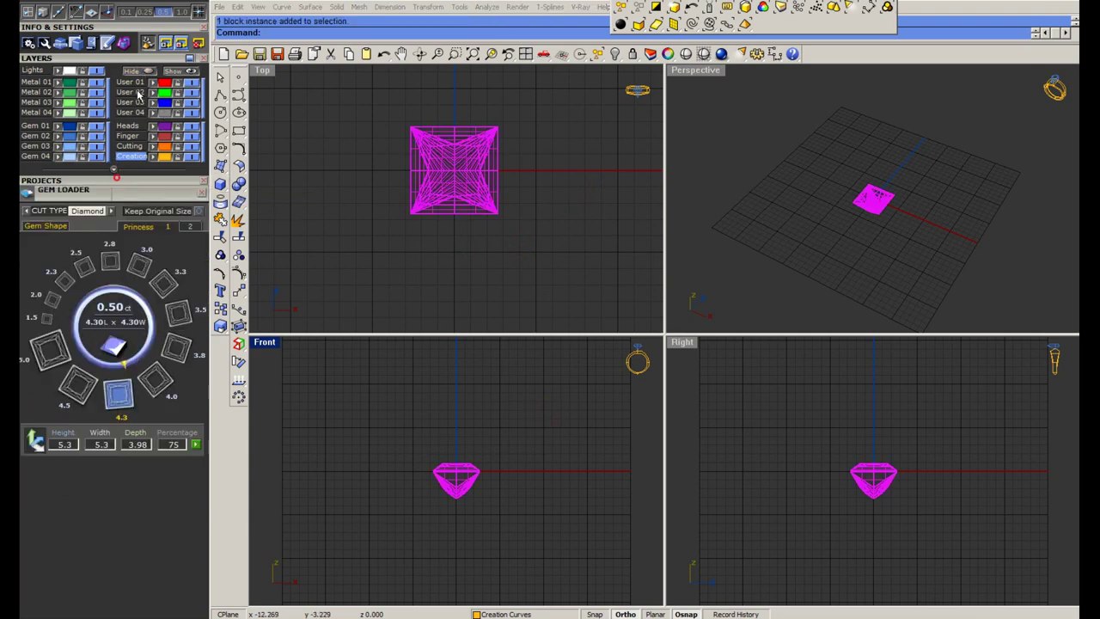
{"action": "left_click", "coordinate": [143, 58]}
{"action": "left_click_drag", "start_coordinate": [144, 87], "coordinate": [142, 190]}
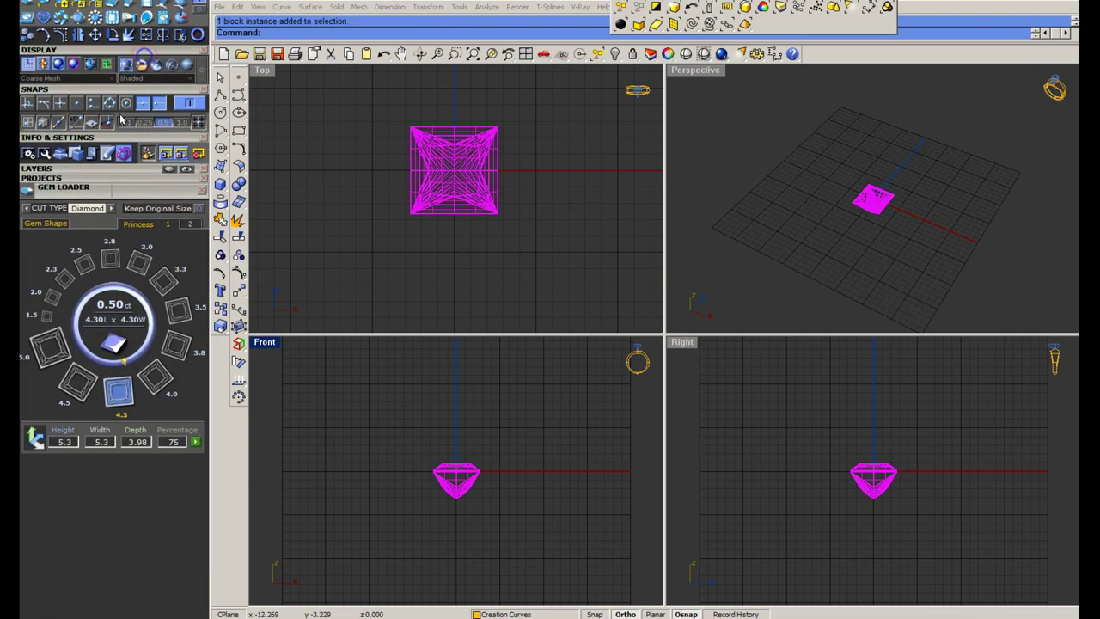
{"action": "left_click", "coordinate": [146, 17]}
{"action": "left_click", "coordinate": [66, 257]}
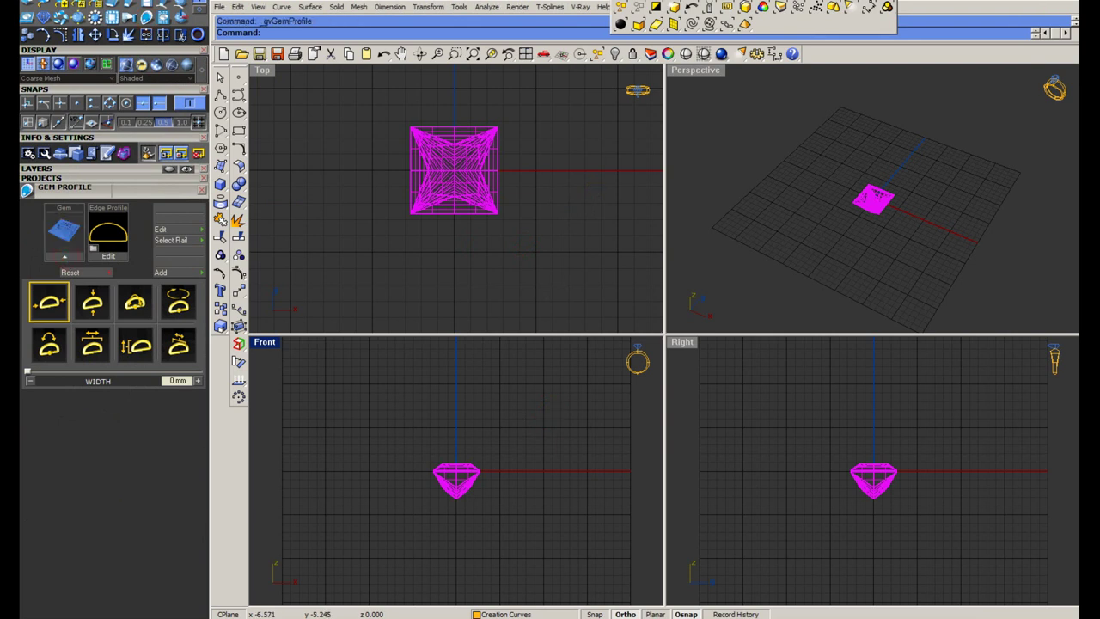
{"action": "left_click_drag", "start_coordinate": [421, 216], "coordinate": [413, 219]}
Import the small round gem in slot 4 of the Default project library.
{"action": "left_click", "coordinate": [87, 178]}
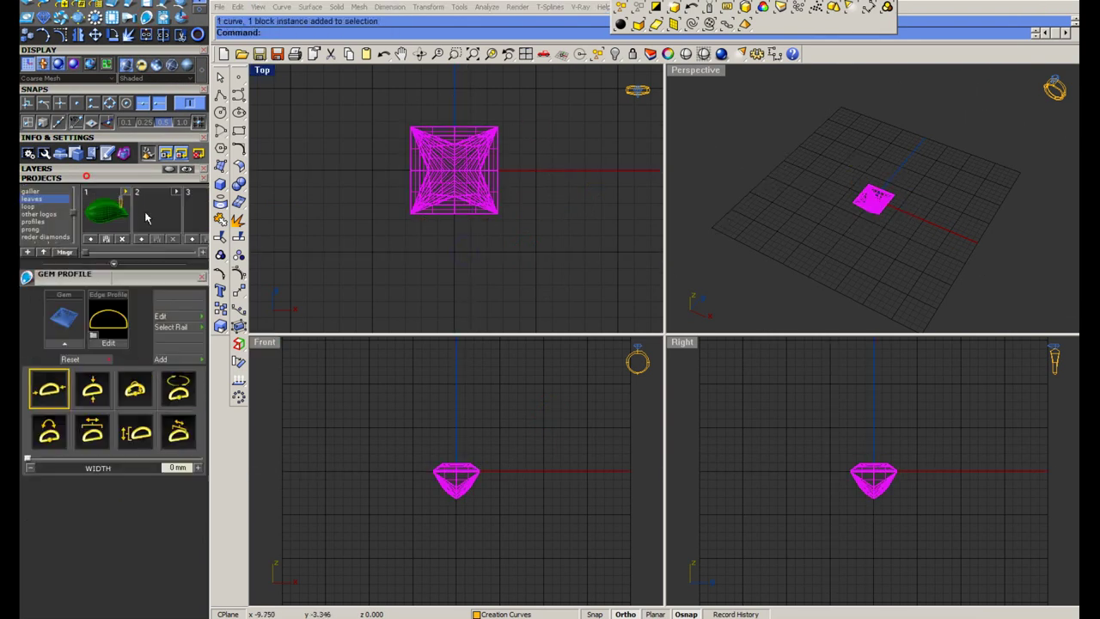
{"action": "left_click_drag", "start_coordinate": [73, 213], "coordinate": [72, 189]}
{"action": "left_click", "coordinate": [29, 193]}
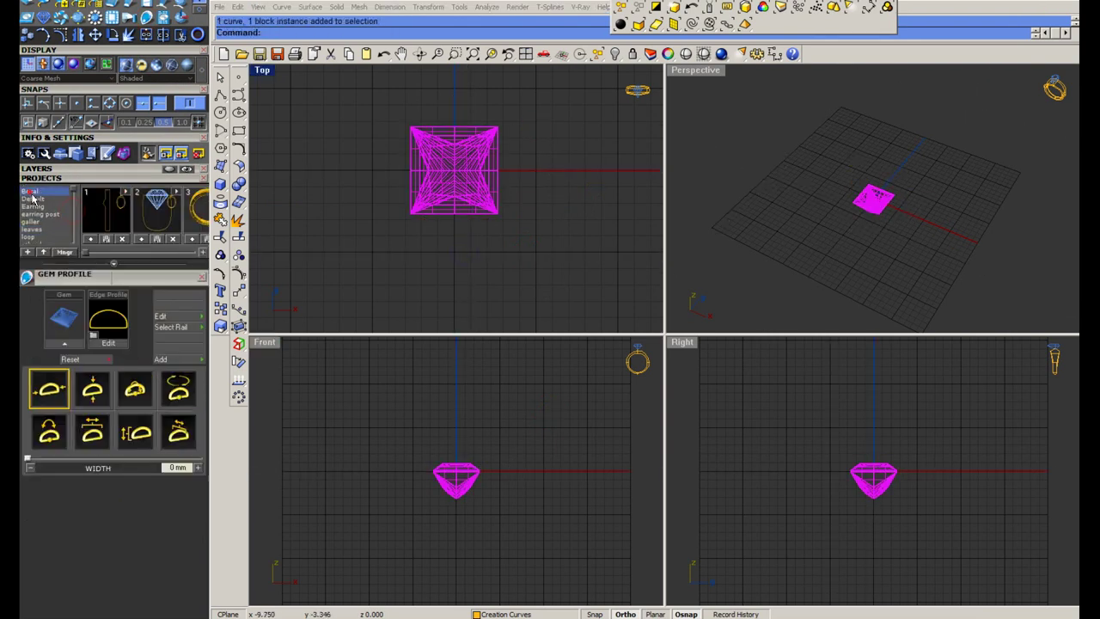
{"action": "left_click", "coordinate": [32, 199]}
{"action": "left_click", "coordinate": [203, 252]}
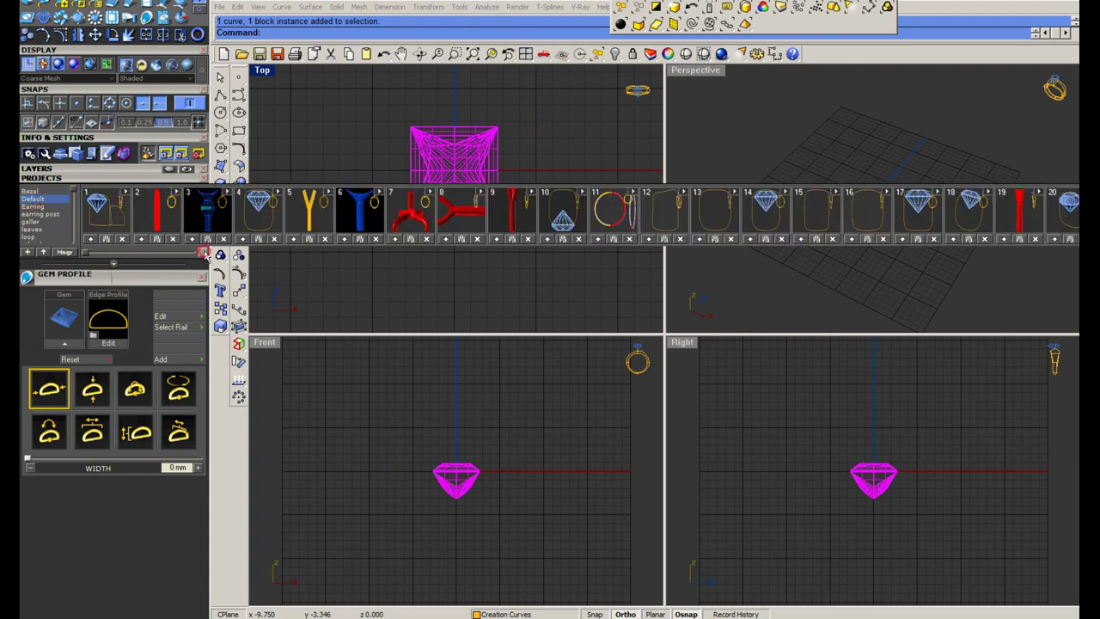
{"action": "left_click", "coordinate": [276, 193]}
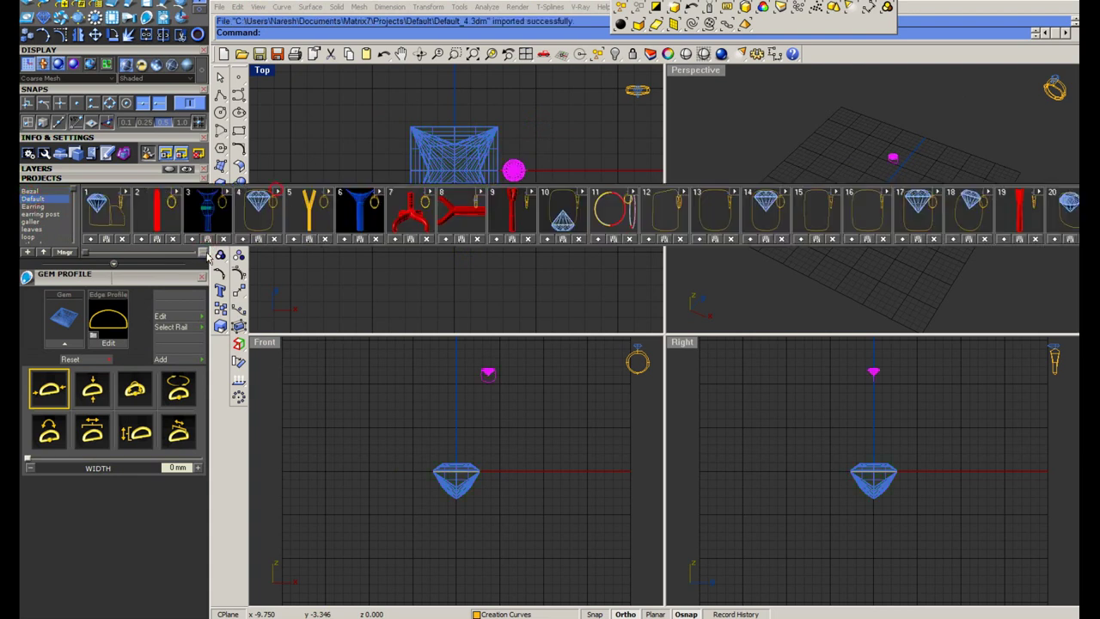
{"action": "left_click", "coordinate": [203, 252]}
Select the imported small round gem beside the princess stone and hide it.
{"action": "scroll", "coordinate": [527, 172], "scroll_direction": "up", "scroll_amount": 6}
{"action": "left_click_drag", "start_coordinate": [550, 111], "coordinate": [500, 199]}
{"action": "right_click_drag", "start_coordinate": [501, 221], "coordinate": [554, 249]}
{"action": "type", "text": "h"}
{"action": "key", "text": "Return"}
Check the ring's reference photo, and import the cushion gem in slot 3 of the "reder diamonds" project library.
{"action": "left_click", "coordinate": [632, 617]}
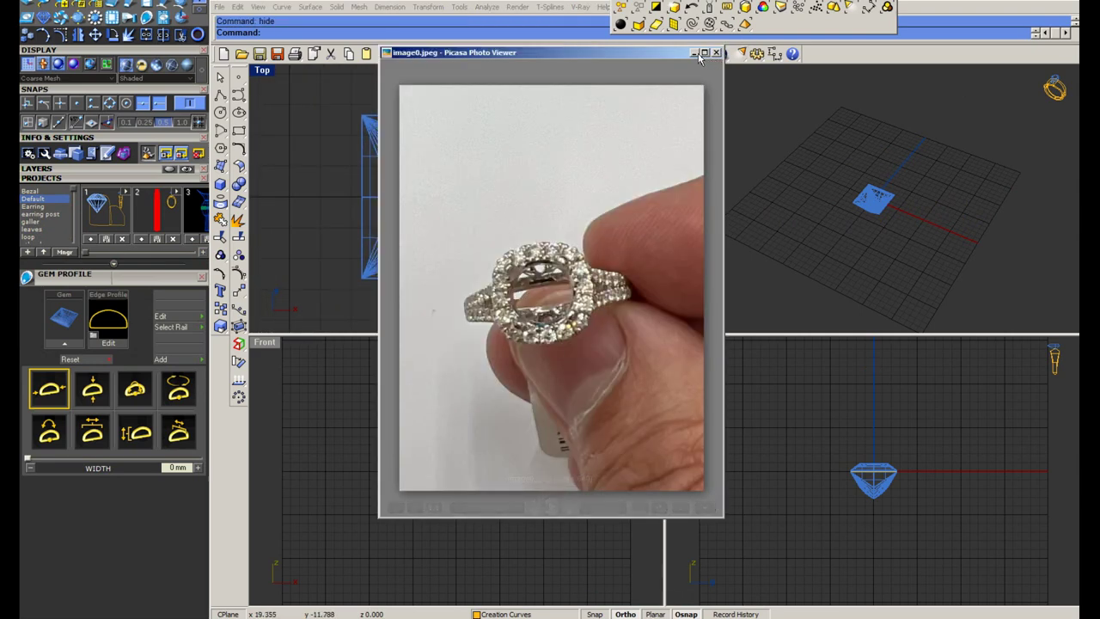
{"action": "left_click", "coordinate": [690, 53]}
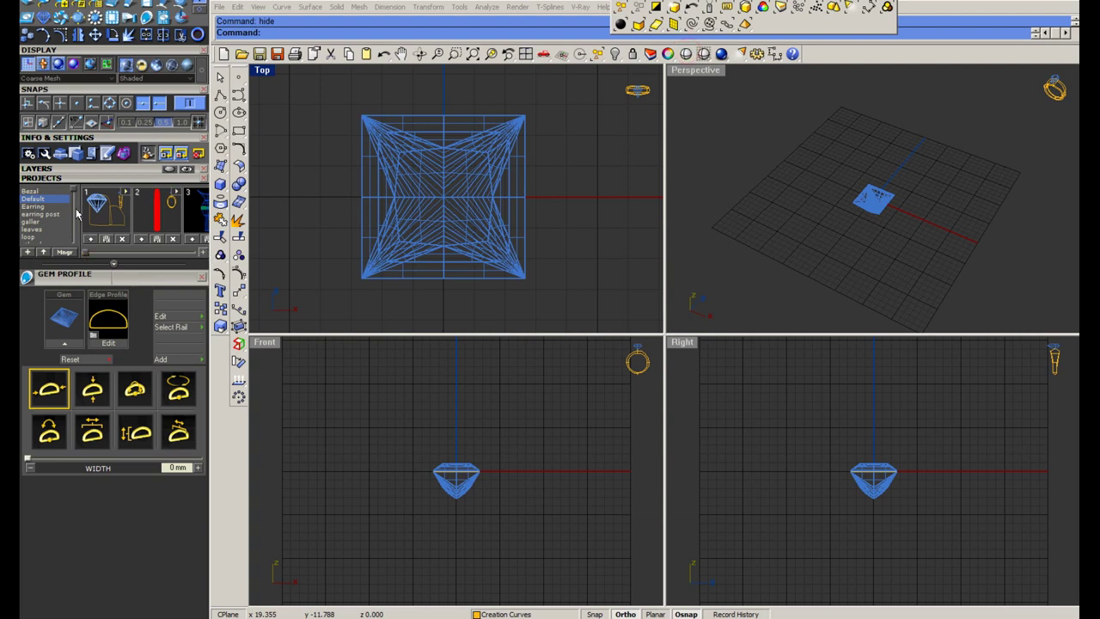
{"action": "left_click_drag", "start_coordinate": [74, 190], "coordinate": [74, 227]}
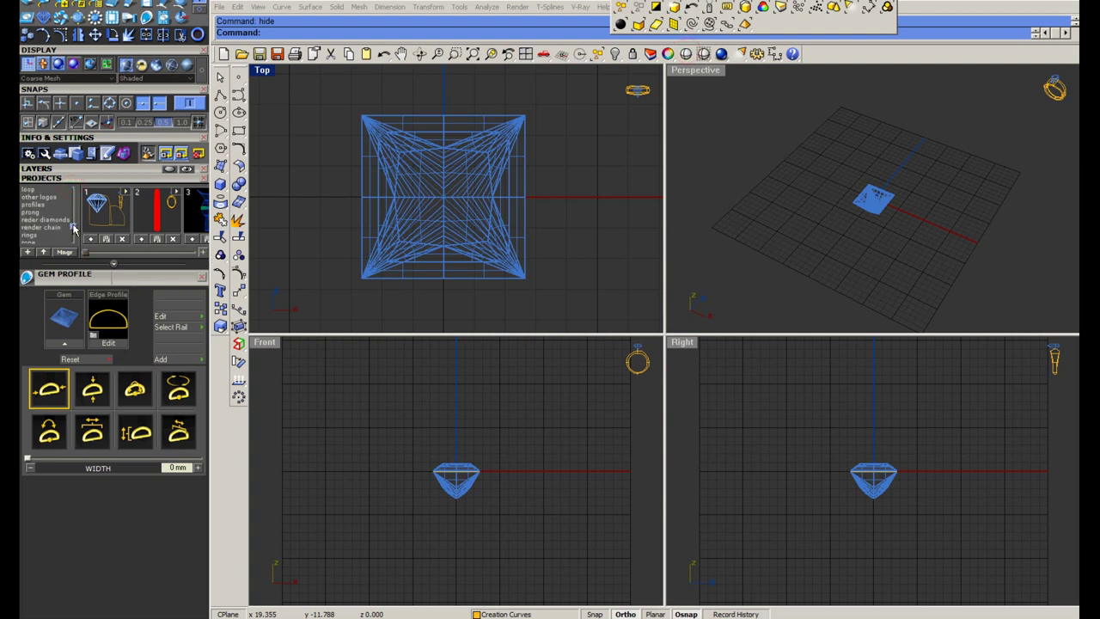
{"action": "left_click", "coordinate": [54, 220]}
{"action": "left_click", "coordinate": [203, 252]}
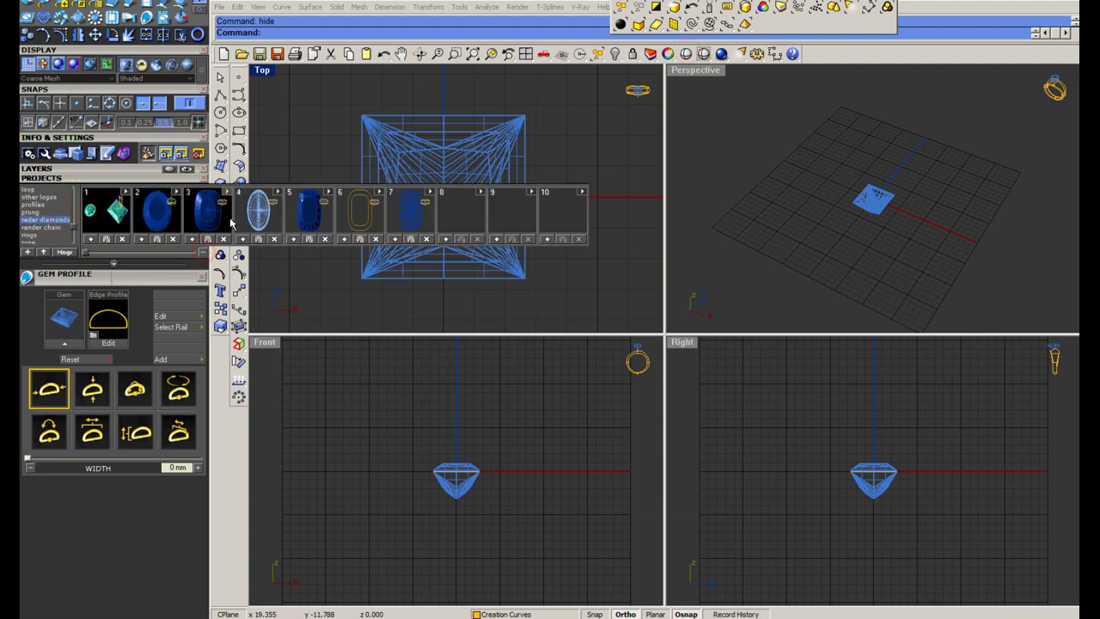
{"action": "left_click", "coordinate": [226, 192]}
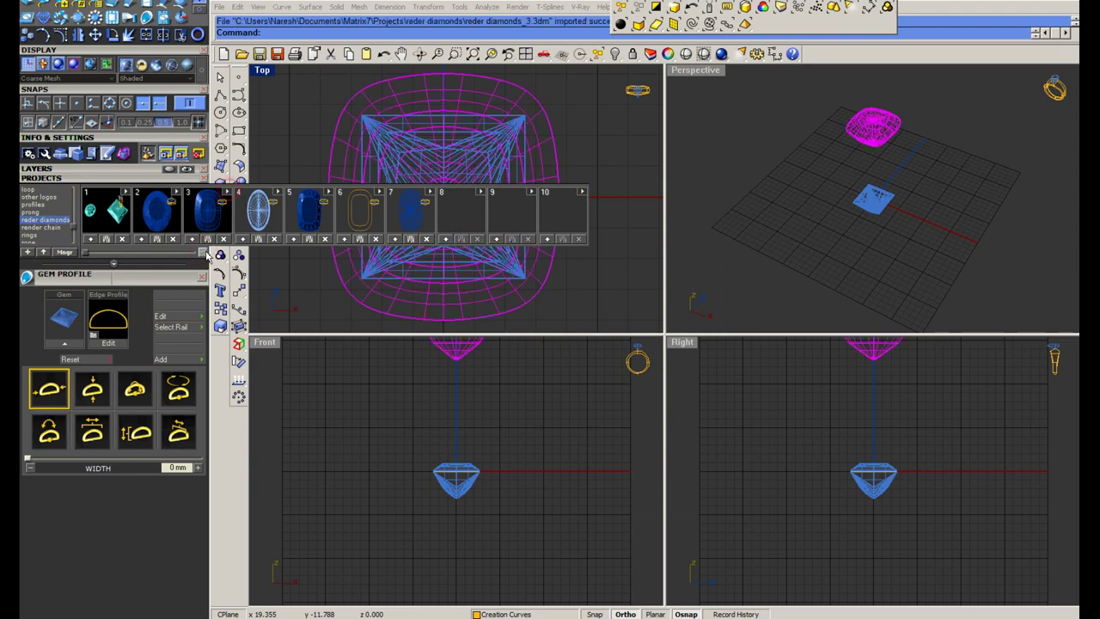
{"action": "left_click", "coordinate": [203, 252]}
{"action": "scroll", "coordinate": [486, 209], "scroll_direction": "down", "scroll_amount": 4}
{"action": "scroll", "coordinate": [473, 144], "scroll_direction": "up", "scroll_amount": 6}
Enable the Quad object snap and measure the cushion gem's vertical extent in the Top view with an aligned dimension.
{"action": "middle_click", "coordinate": [447, 145]}
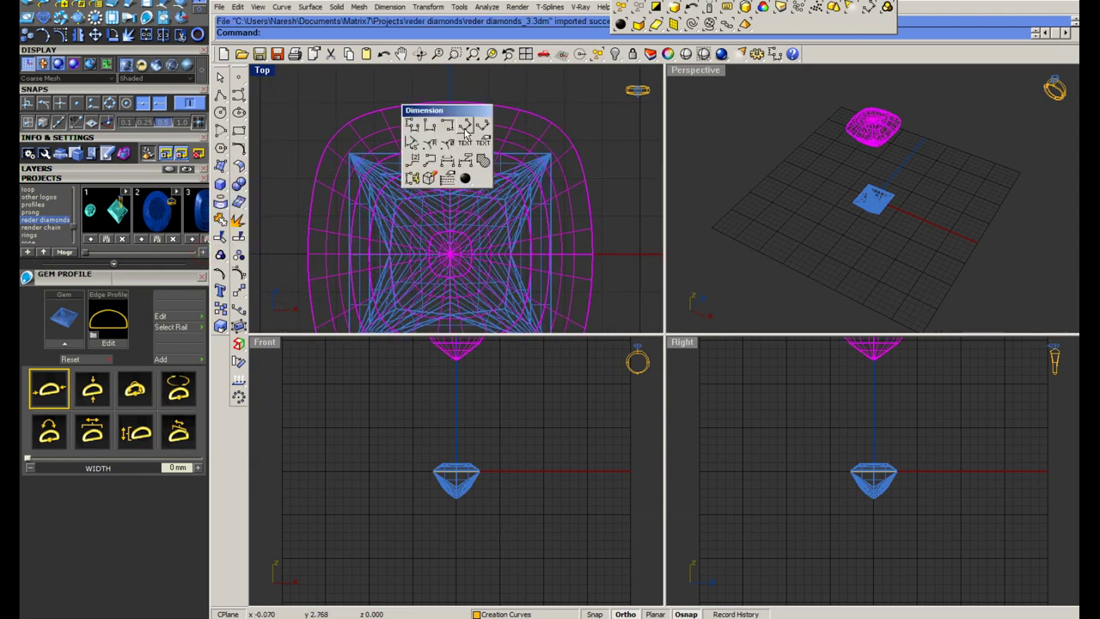
{"action": "left_click", "coordinate": [468, 129]}
{"action": "left_click", "coordinate": [686, 614]}
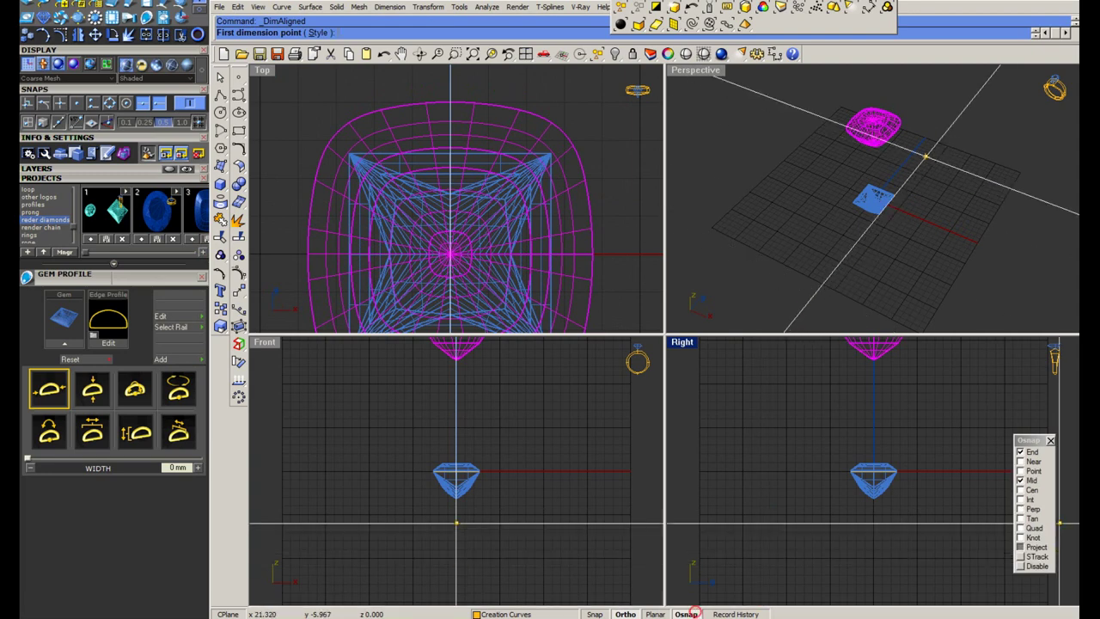
{"action": "left_click", "coordinate": [1021, 454]}
{"action": "left_click", "coordinate": [1028, 526]}
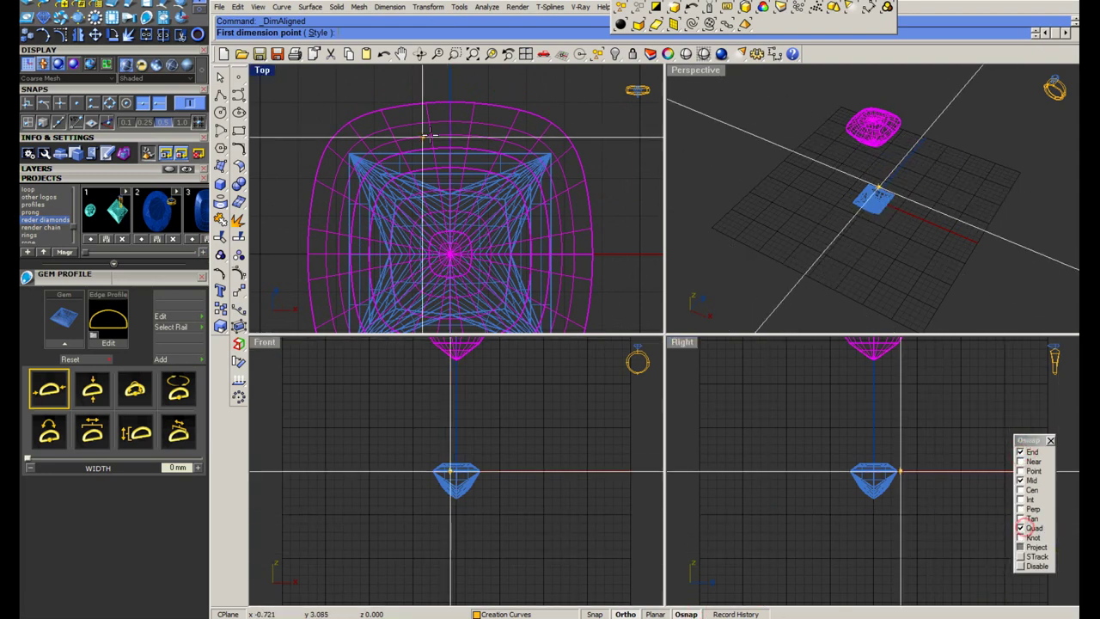
{"action": "left_click", "coordinate": [451, 104]}
{"action": "scroll", "coordinate": [464, 144], "scroll_direction": "down", "scroll_amount": 6}
{"action": "scroll", "coordinate": [456, 285], "scroll_direction": "up", "scroll_amount": 6}
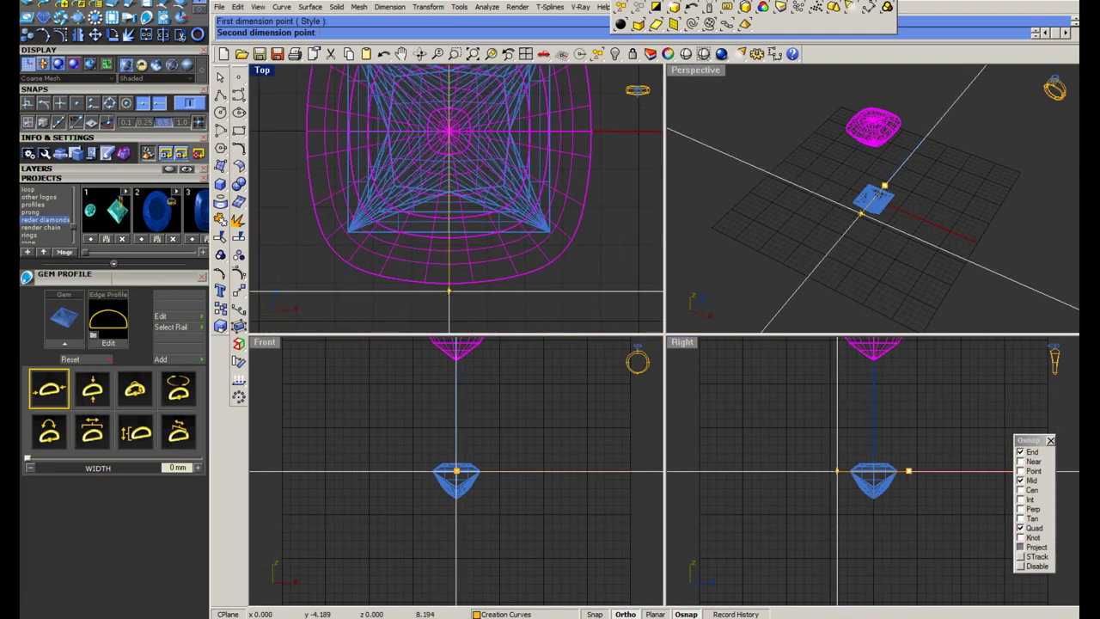
{"action": "left_click", "coordinate": [451, 286]}
{"action": "scroll", "coordinate": [452, 286], "scroll_direction": "down", "scroll_amount": 4}
{"action": "key", "text": "Escape"}
Measure the cushion gem's horizontal width in the Top view with an aligned dimension, without placing it.
{"action": "scroll", "coordinate": [366, 206], "scroll_direction": "up", "scroll_amount": 4}
{"action": "right_click", "coordinate": [356, 182]}
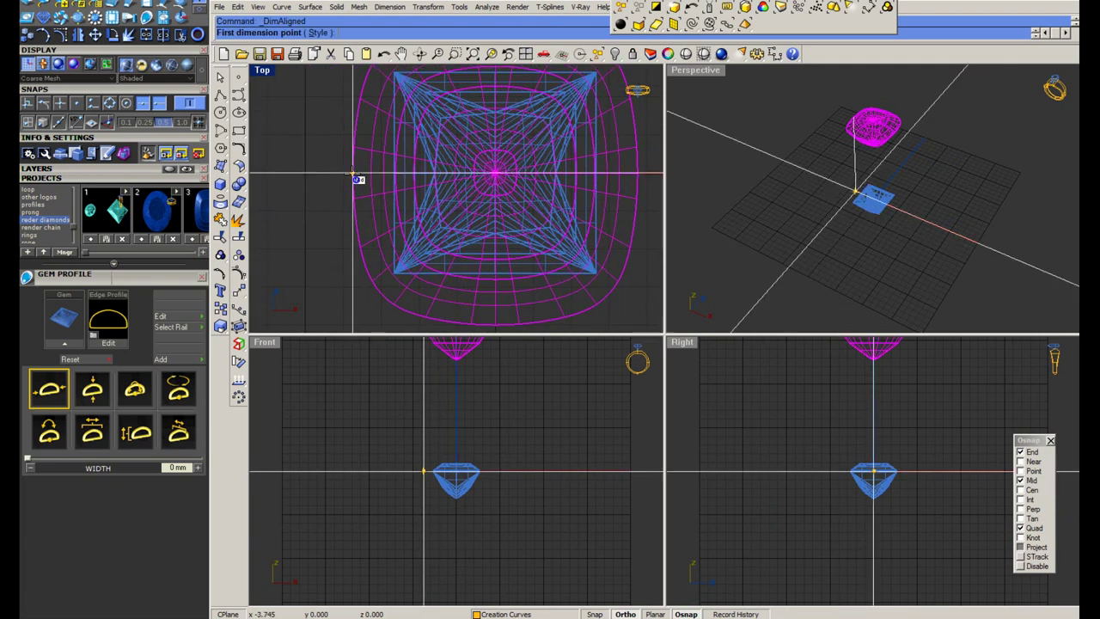
{"action": "left_click", "coordinate": [354, 174]}
{"action": "left_click", "coordinate": [637, 173]}
{"action": "key", "text": "Escape"}
Scale the cushion gem's width about the origin, from its side edge to a half-width of 8.01/2 mm.
{"action": "type", "text": "scale"}
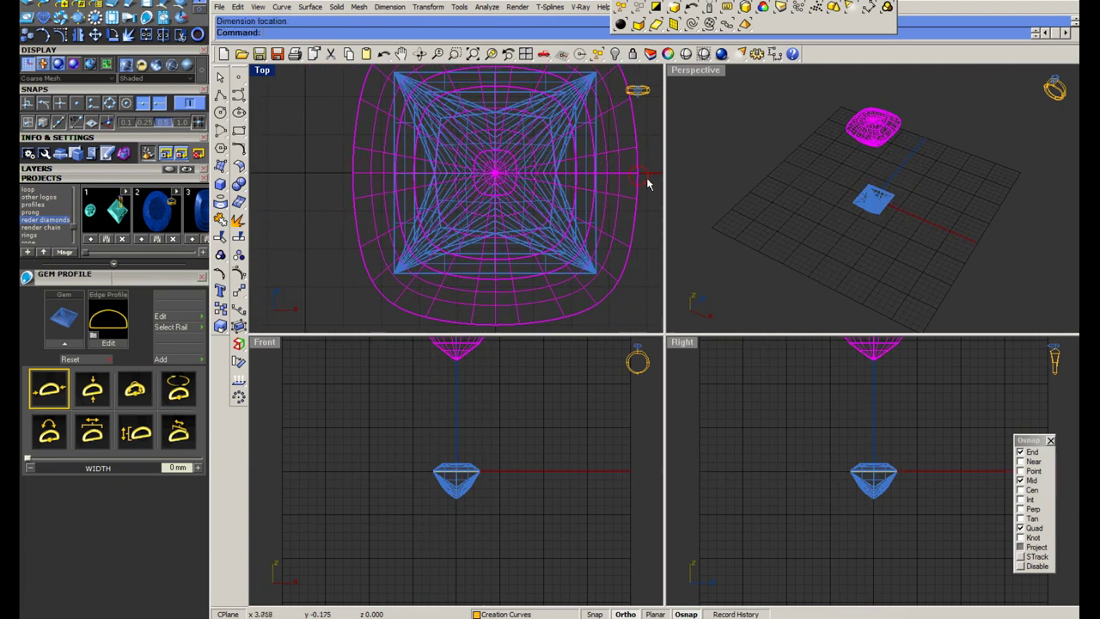
{"action": "key", "text": "Return"}
{"action": "type", "text": "0"}
{"action": "key", "text": "Return"}
{"action": "left_click", "coordinate": [638, 173]}
{"action": "right_click_drag", "start_coordinate": [649, 175], "coordinate": [594, 192]}
{"action": "type", "text": "8"}
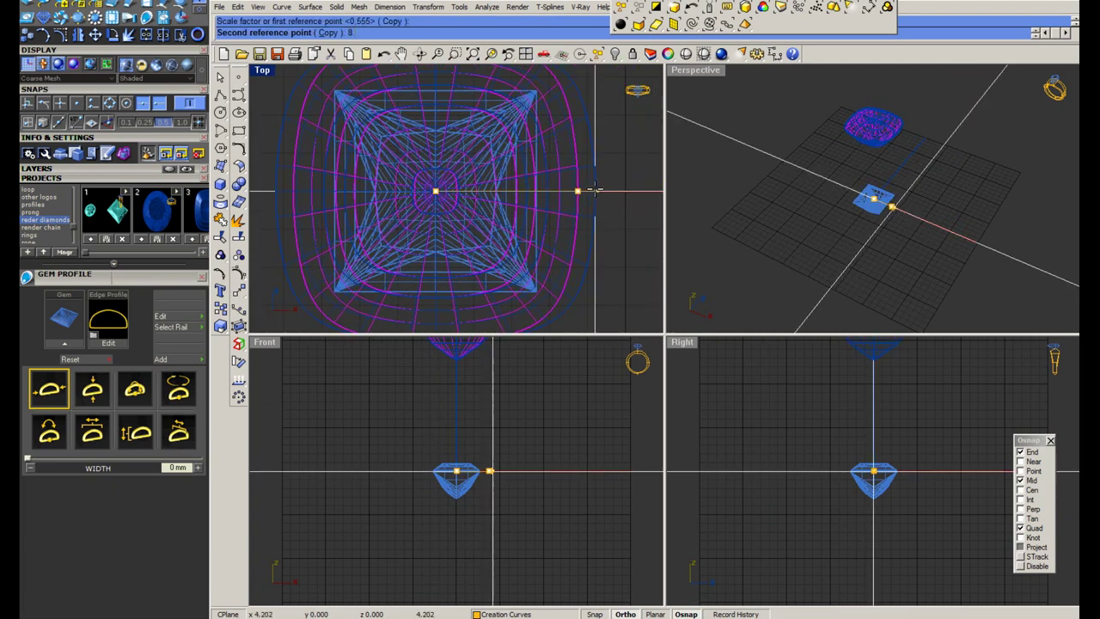
{"action": "type", "text": ".01/2"}
{"action": "key", "text": "Return"}
{"action": "scroll", "coordinate": [518, 231], "scroll_direction": "down", "scroll_amount": 4}
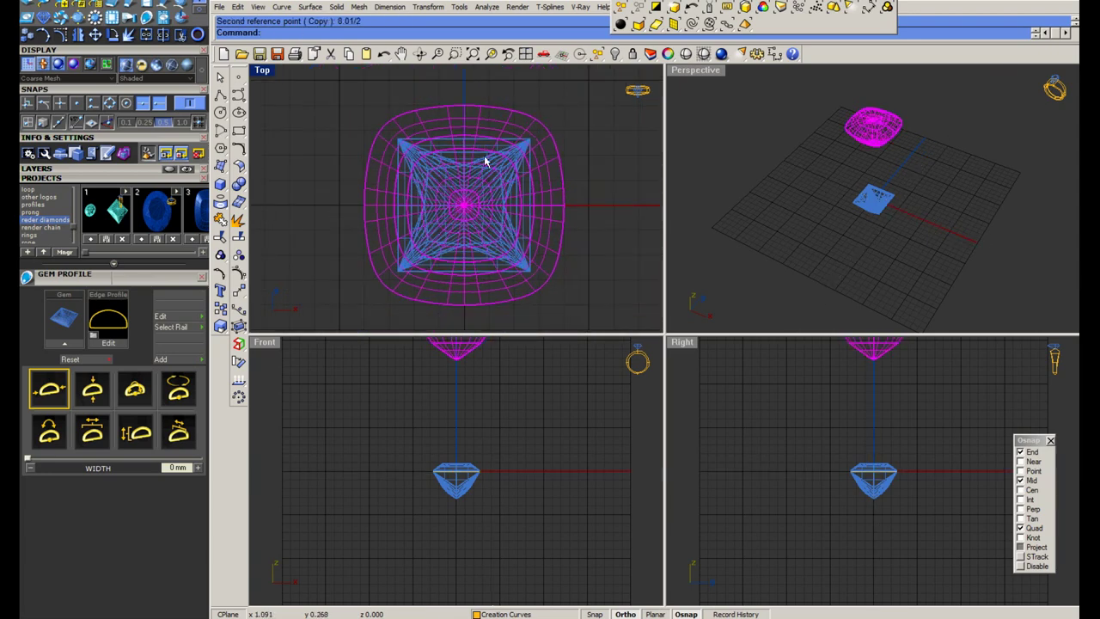
Verify the scaled cushion gem's length and width in the Top view with aligned dimensions, without placing either.
{"action": "middle_click", "coordinate": [460, 128]}
{"action": "left_click", "coordinate": [477, 106]}
{"action": "left_click", "coordinate": [464, 105]}
{"action": "left_click", "coordinate": [463, 309]}
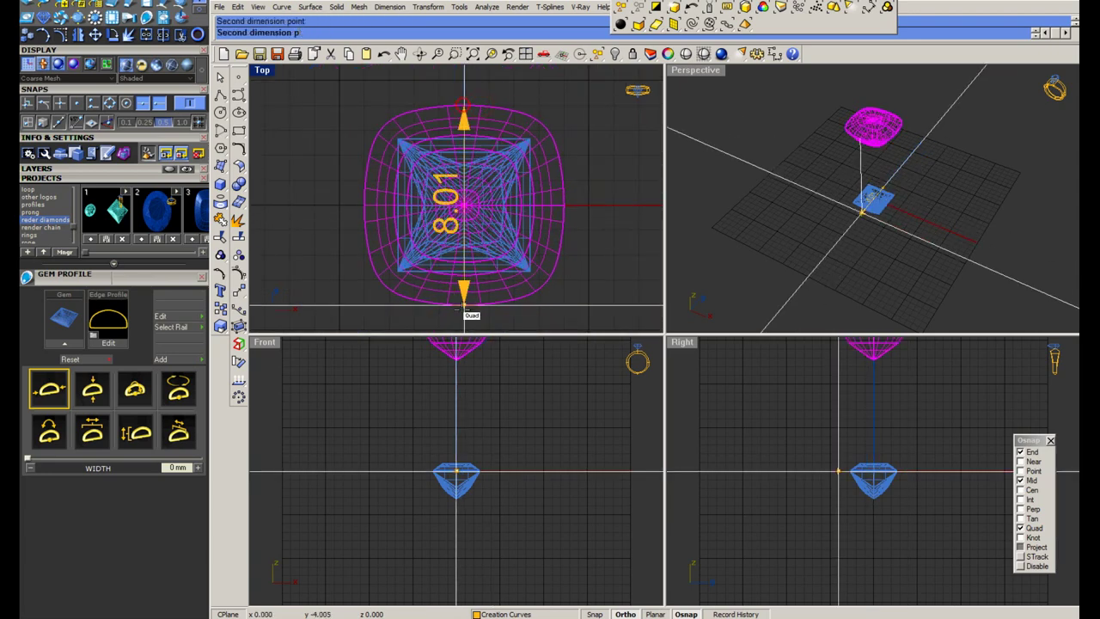
{"action": "key", "text": "Escape"}
{"action": "right_click", "coordinate": [364, 207]}
{"action": "left_click", "coordinate": [364, 205]}
{"action": "left_click", "coordinate": [564, 205]}
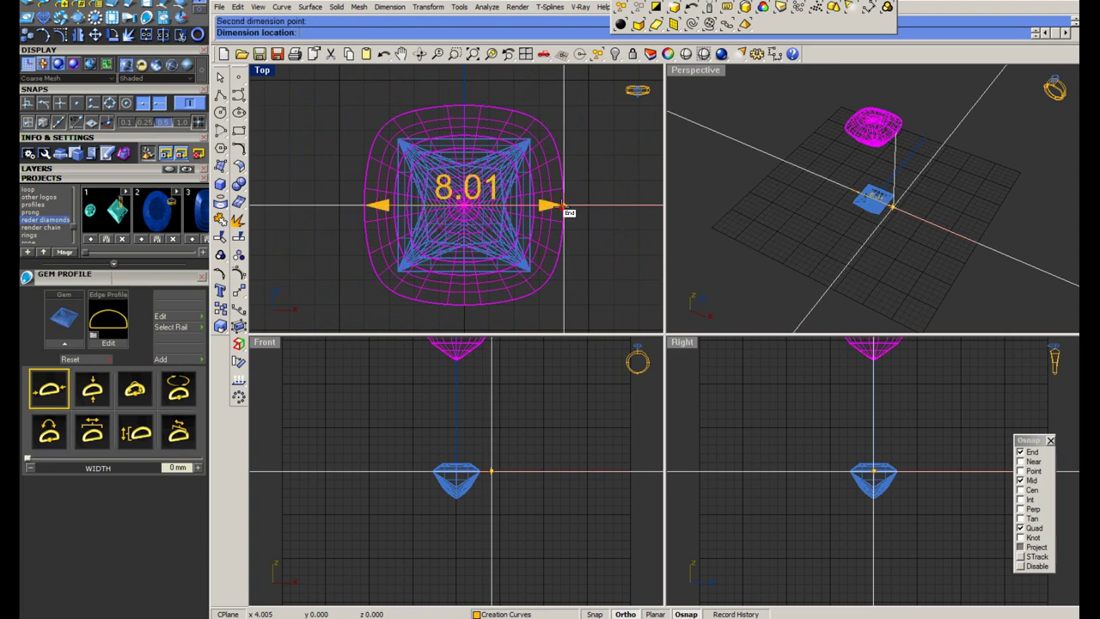
{"action": "key", "text": "Escape"}
Duplicate the cushion gem's outer edge as a curve and delete the gem.
{"action": "left_click", "coordinate": [221, 202]}
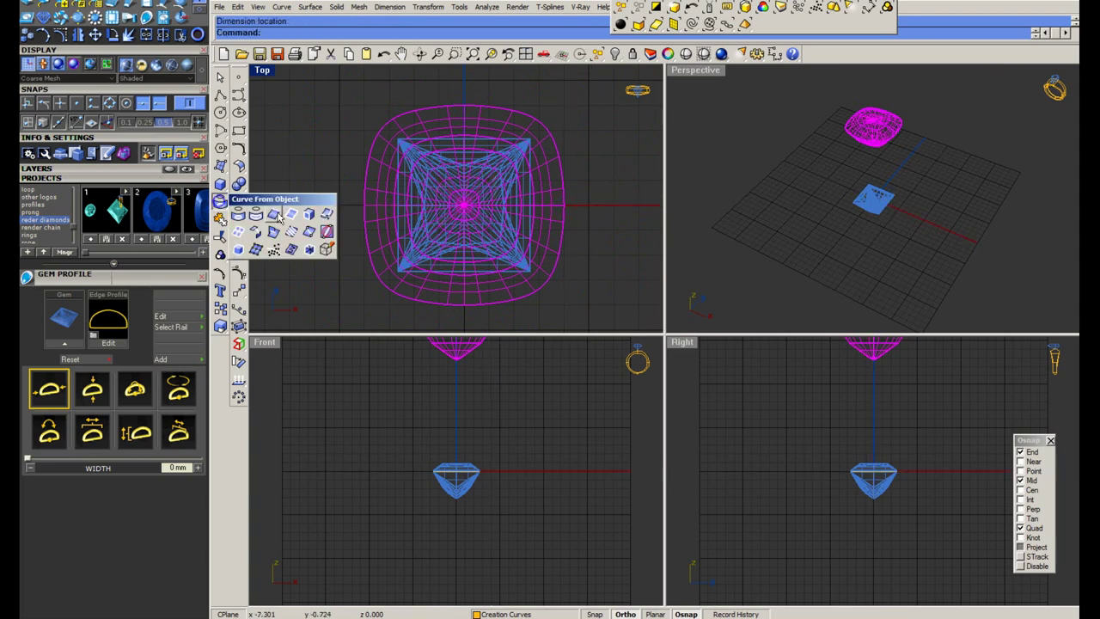
{"action": "left_click", "coordinate": [276, 213]}
{"action": "left_click", "coordinate": [368, 164]}
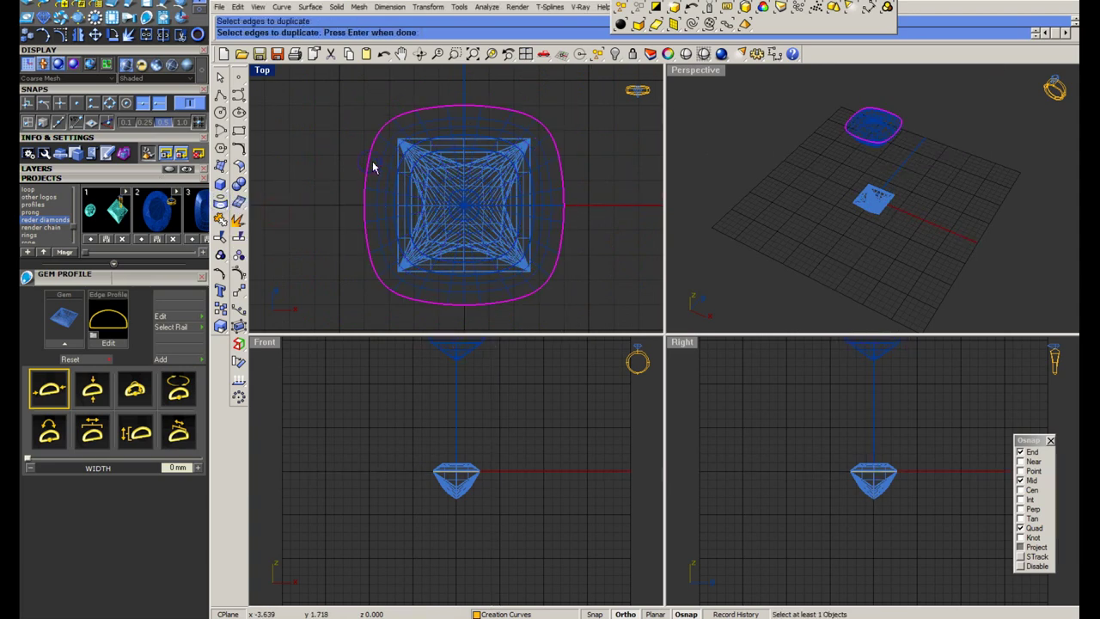
{"action": "key", "text": "Return"}
{"action": "key", "text": "Delete"}
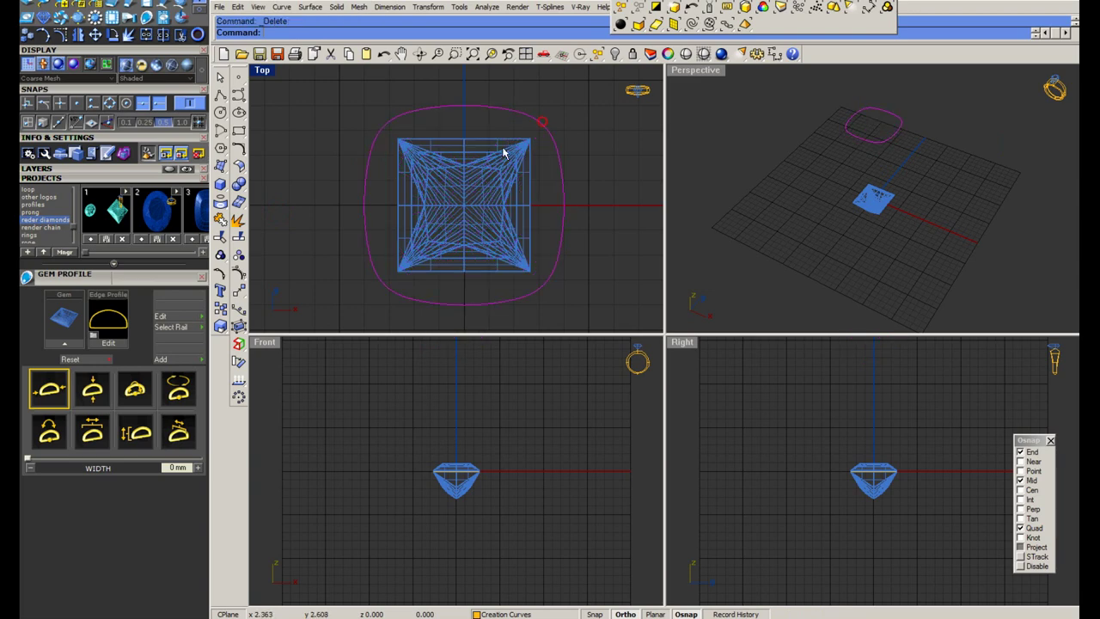
Scale the cushion outline about the origin until its edge meets the princess gem's edge, and maximize the Top view.
{"action": "key", "text": "s"}
{"action": "left_click", "coordinate": [464, 107]}
{"action": "left_click", "coordinate": [464, 137]}
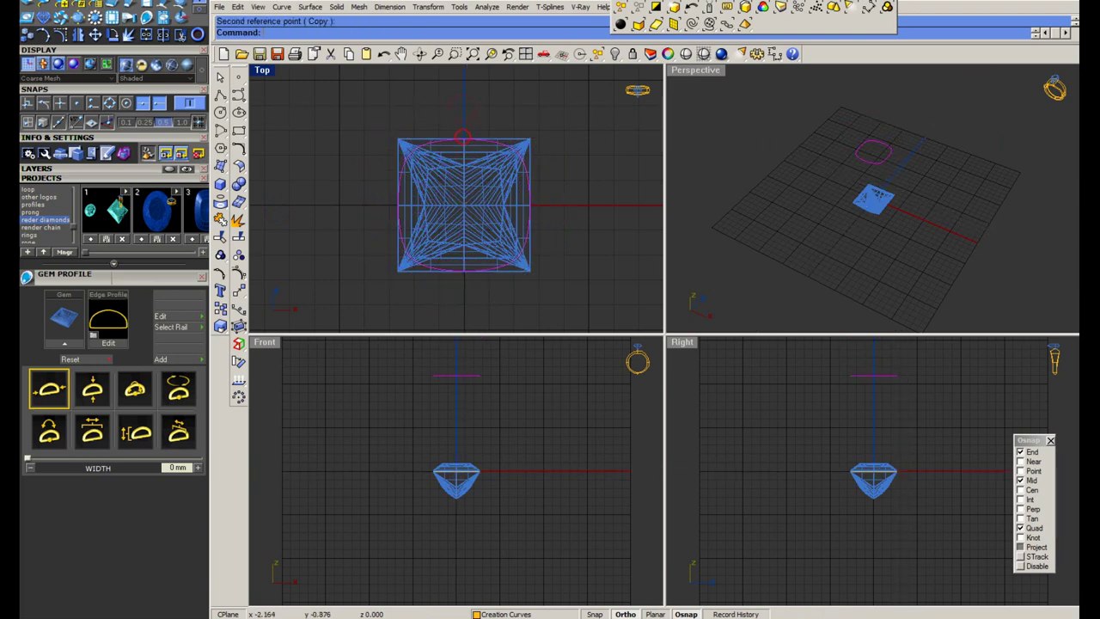
{"action": "key", "text": "alt+Tab"}
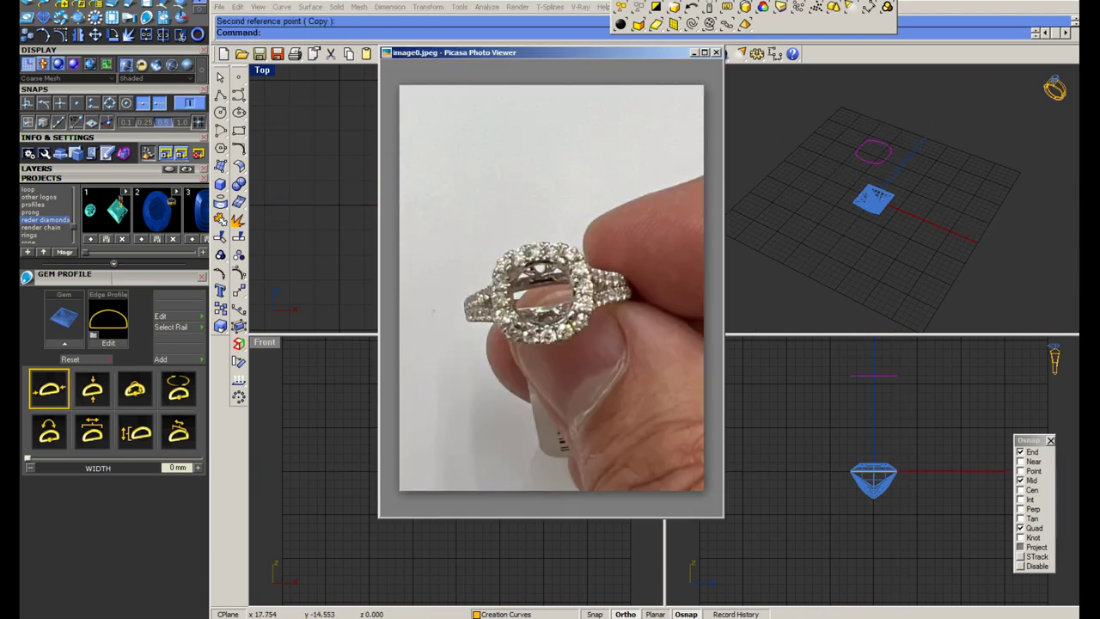
{"action": "key", "text": "alt+Tab"}
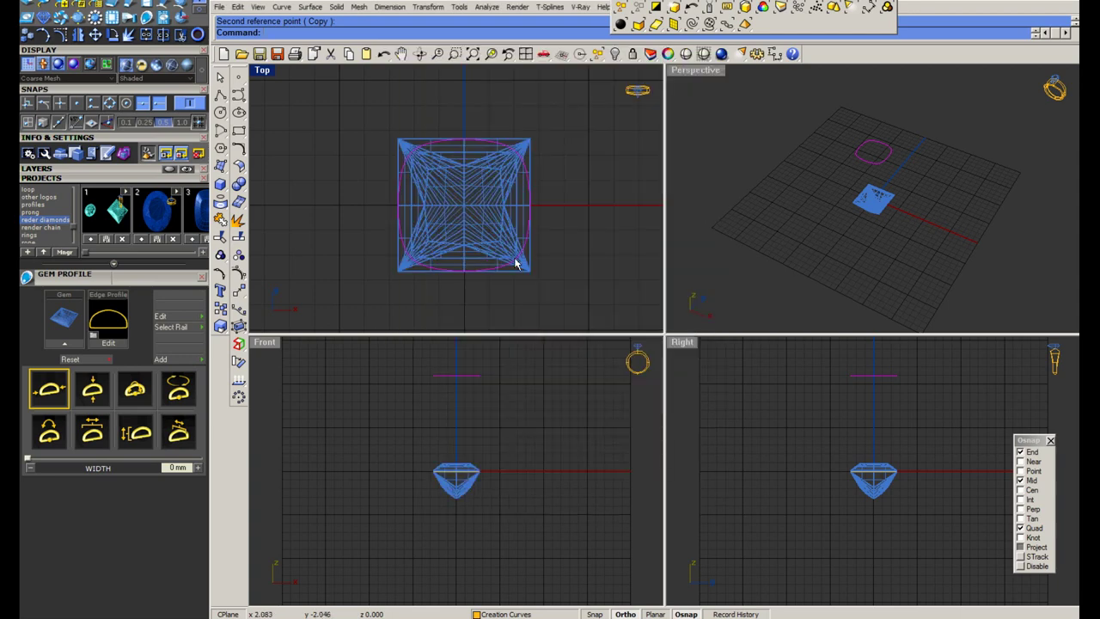
{"action": "double_click", "coordinate": [263, 71]}
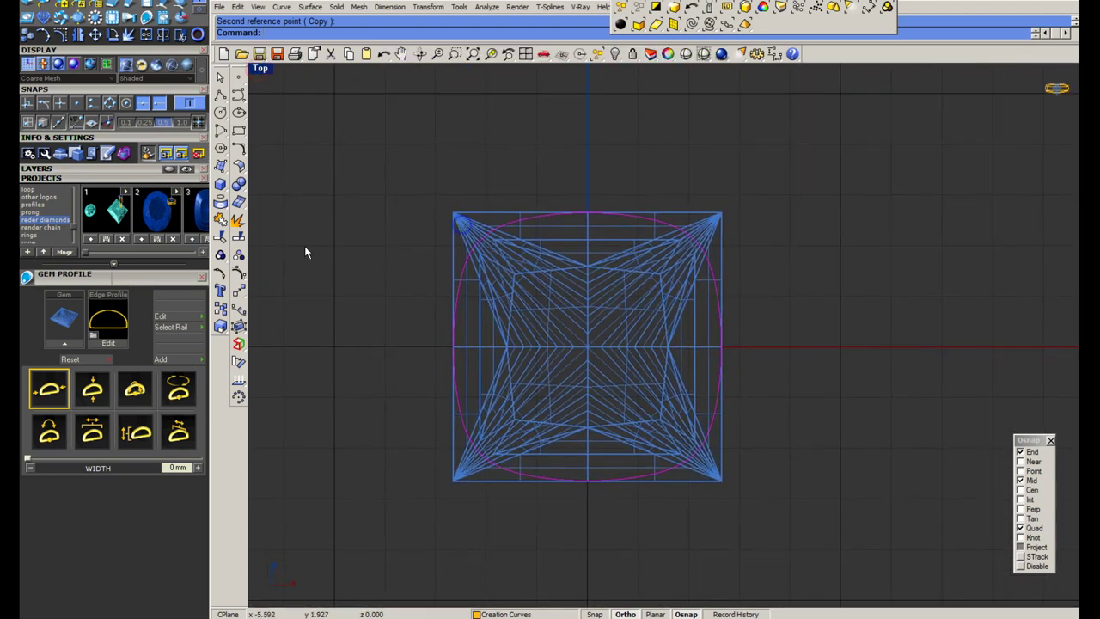
Try offsetting the cushion outline outward by 1.5 mm and compare it with the reference ring photo.
{"action": "left_click", "coordinate": [240, 150]}
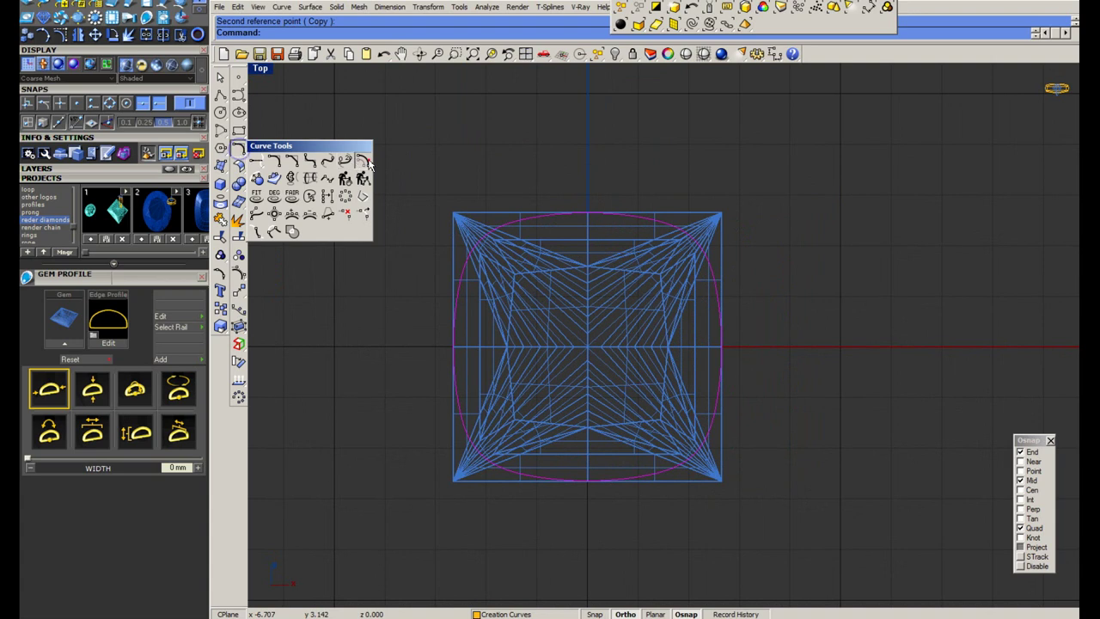
{"action": "left_click", "coordinate": [368, 159]}
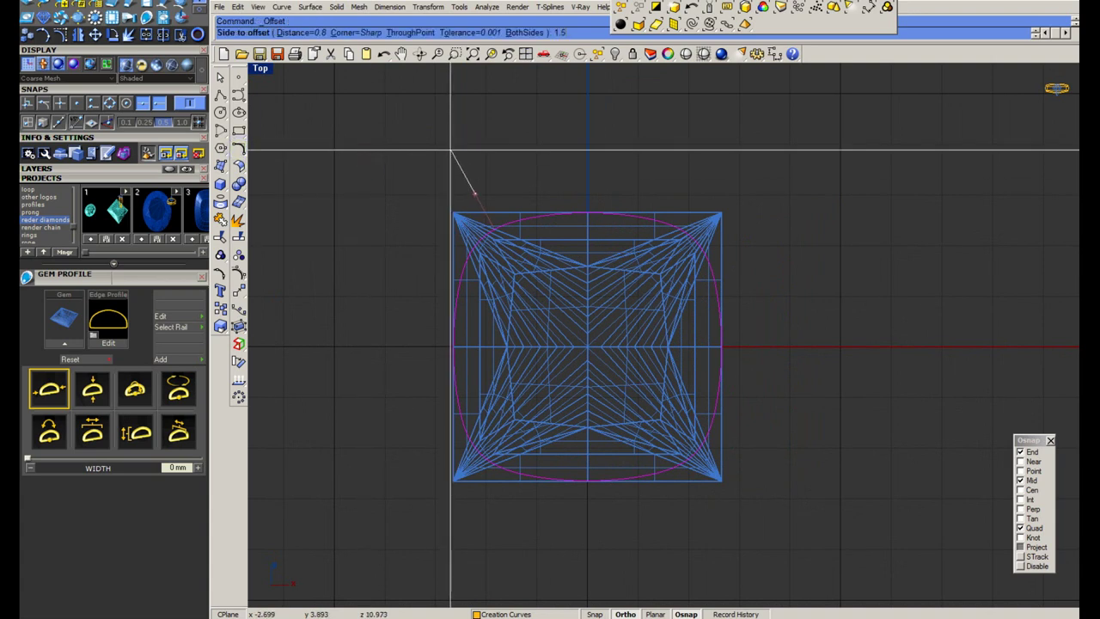
{"action": "left_click", "coordinate": [451, 150]}
{"action": "scroll", "coordinate": [520, 228], "scroll_direction": "down", "scroll_amount": 1}
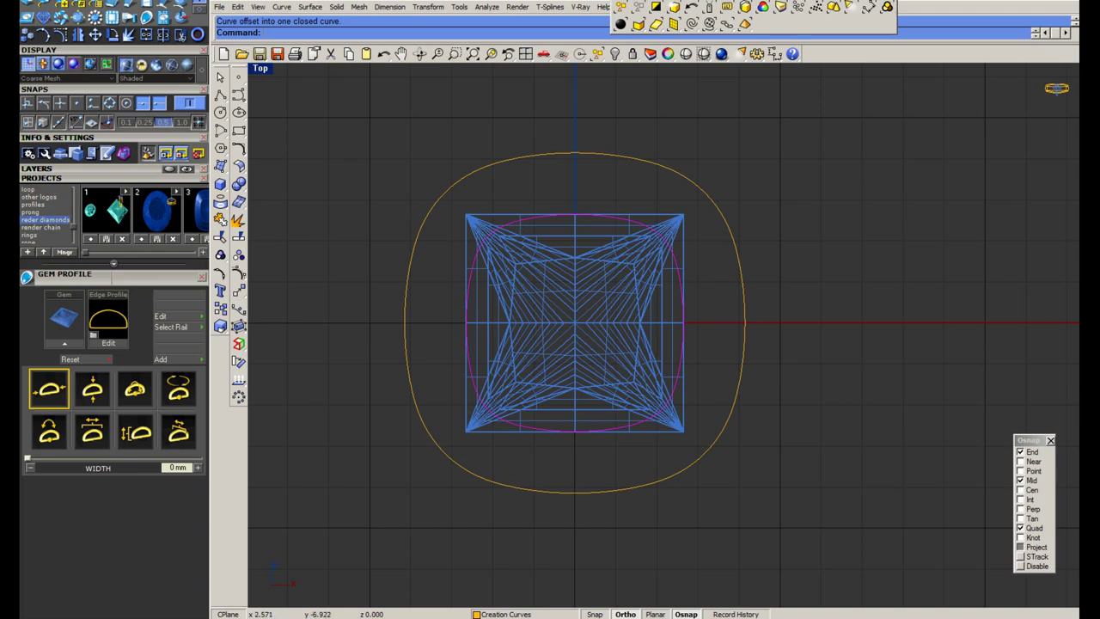
{"action": "key", "text": "alt+Tab"}
{"action": "key", "text": "alt+Tab"}
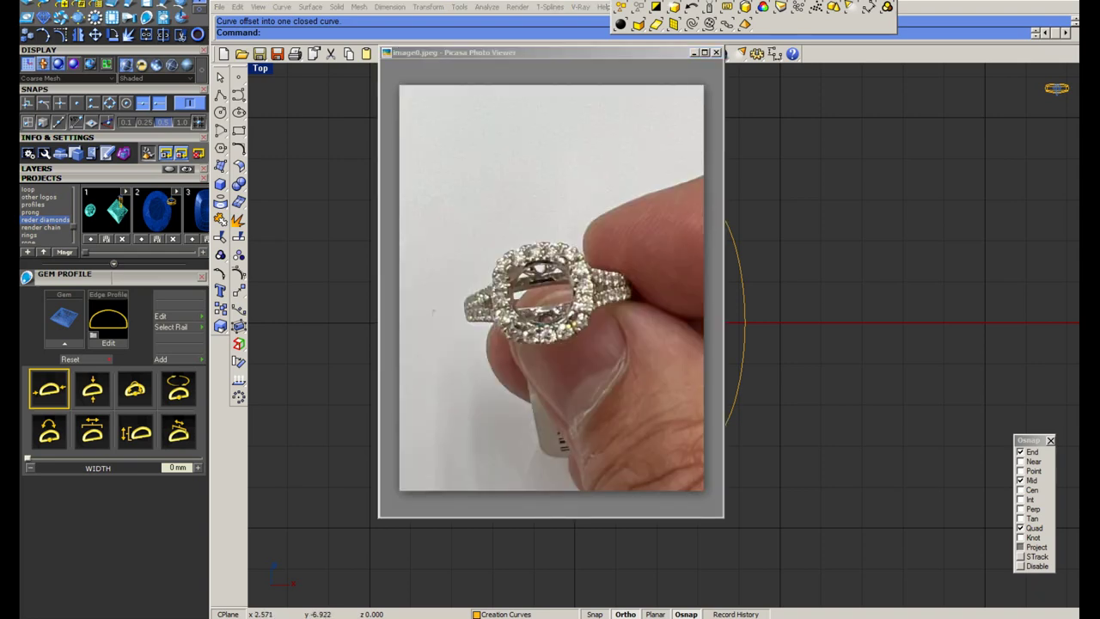
{"action": "right_click_drag", "start_coordinate": [668, 238], "coordinate": [608, 224]}
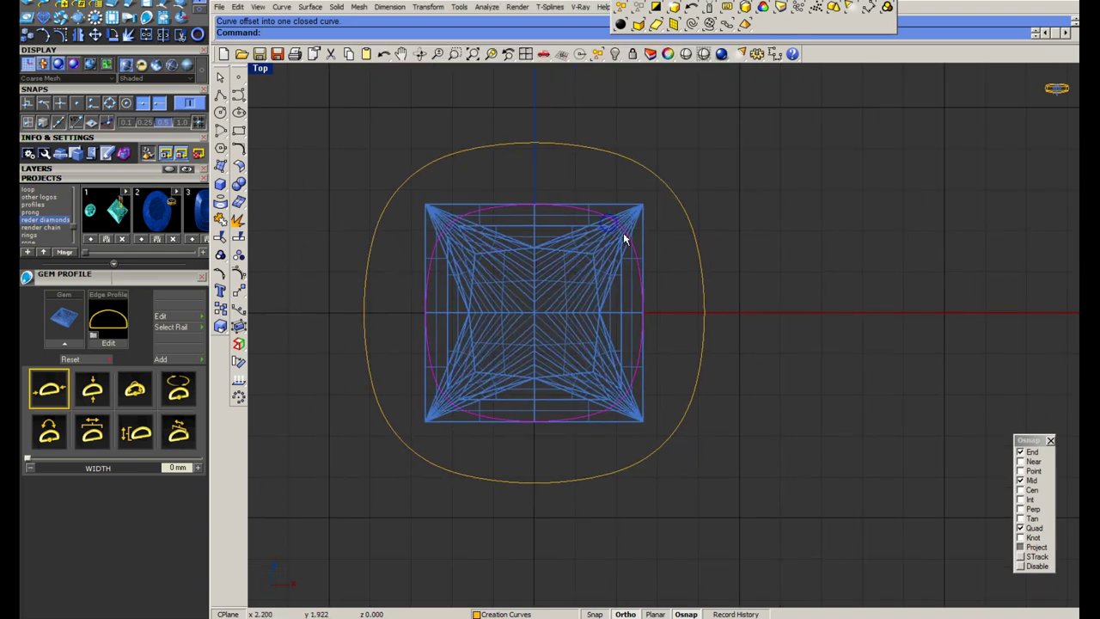
{"action": "key", "text": "ctrl+z"}
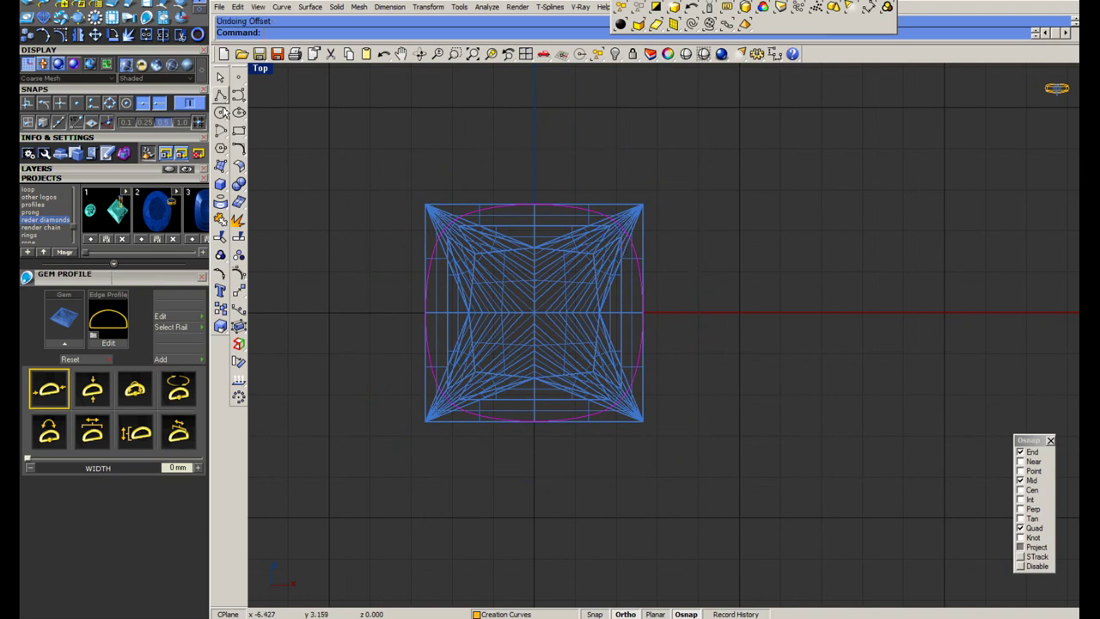
Offset the princess gem's square outline outward by 1.5 mm and explode the resulting square into segments.
{"action": "left_click", "coordinate": [485, 205]}
{"action": "left_click", "coordinate": [485, 205]}
{"action": "left_click", "coordinate": [242, 147]}
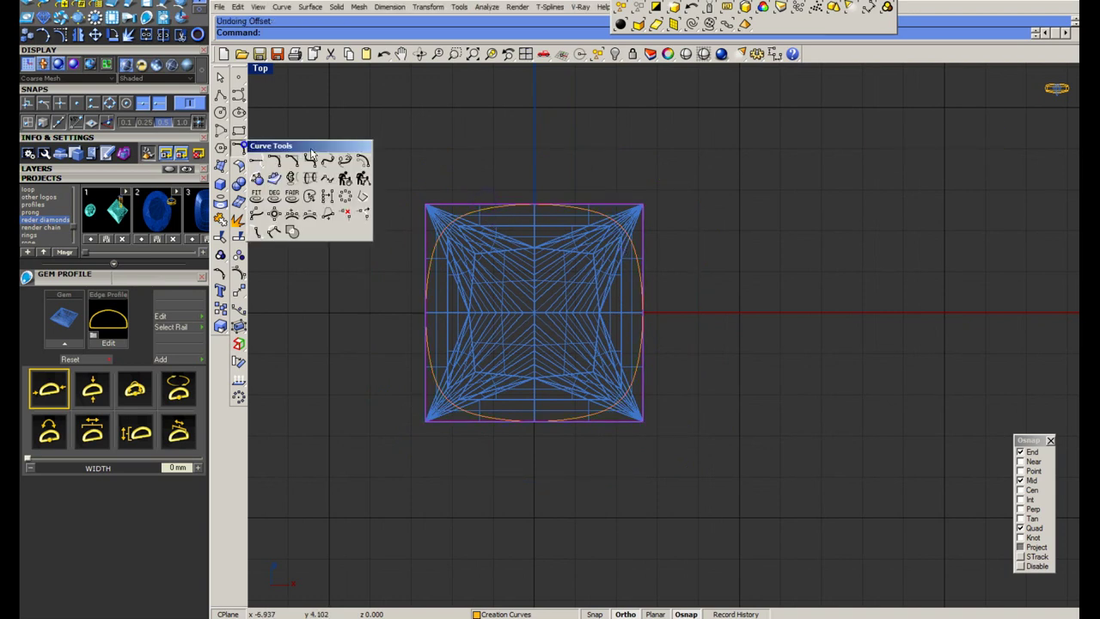
{"action": "left_click", "coordinate": [360, 161]}
{"action": "type", "text": "1.5"}
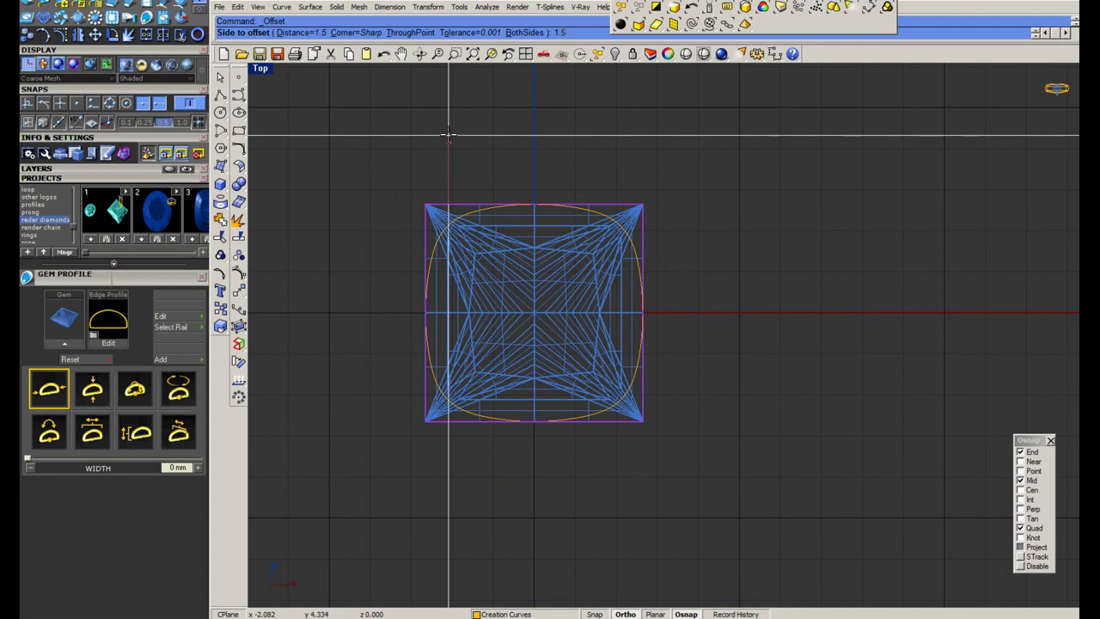
{"action": "key", "text": "Return"}
{"action": "left_click", "coordinate": [484, 159]}
{"action": "left_click_drag", "start_coordinate": [538, 120], "coordinate": [514, 179]}
{"action": "right_click_drag", "start_coordinate": [513, 184], "coordinate": [547, 174]}
{"action": "type", "text": "e"}
{"action": "key", "text": "Return"}
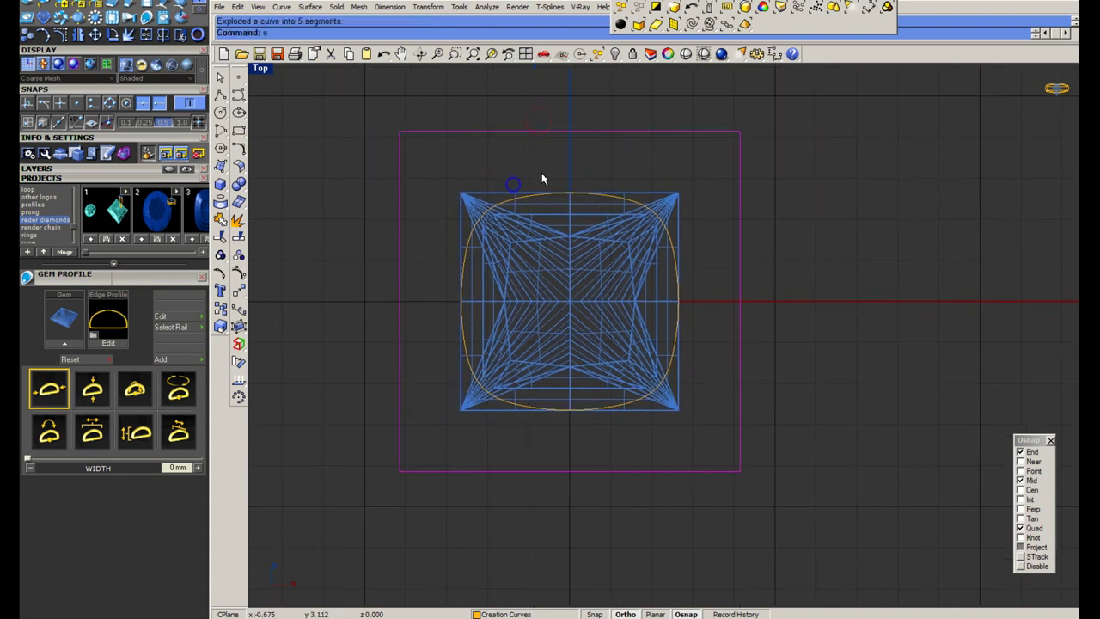
Rebuild the square's segments with four control points at degree 3, copy them to the clipboard, and inspect their control points.
{"action": "type", "text": "Rebuild"}
{"action": "key", "text": "Return"}
{"action": "left_click_drag", "start_coordinate": [676, 276], "coordinate": [611, 279]}
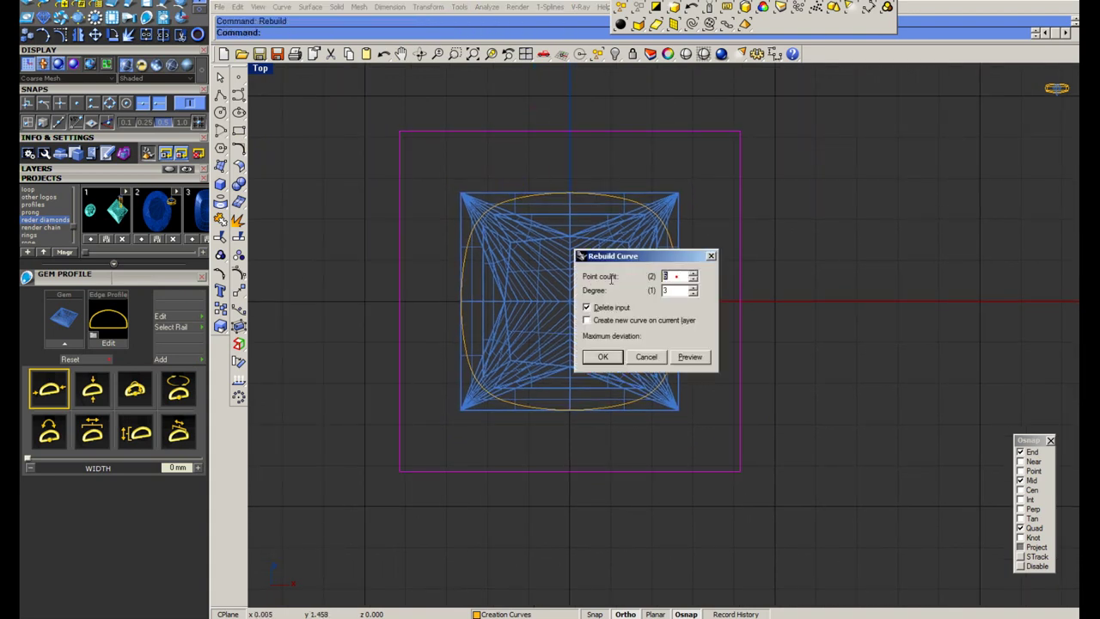
{"action": "type", "text": "5"}
{"action": "key", "text": "Return"}
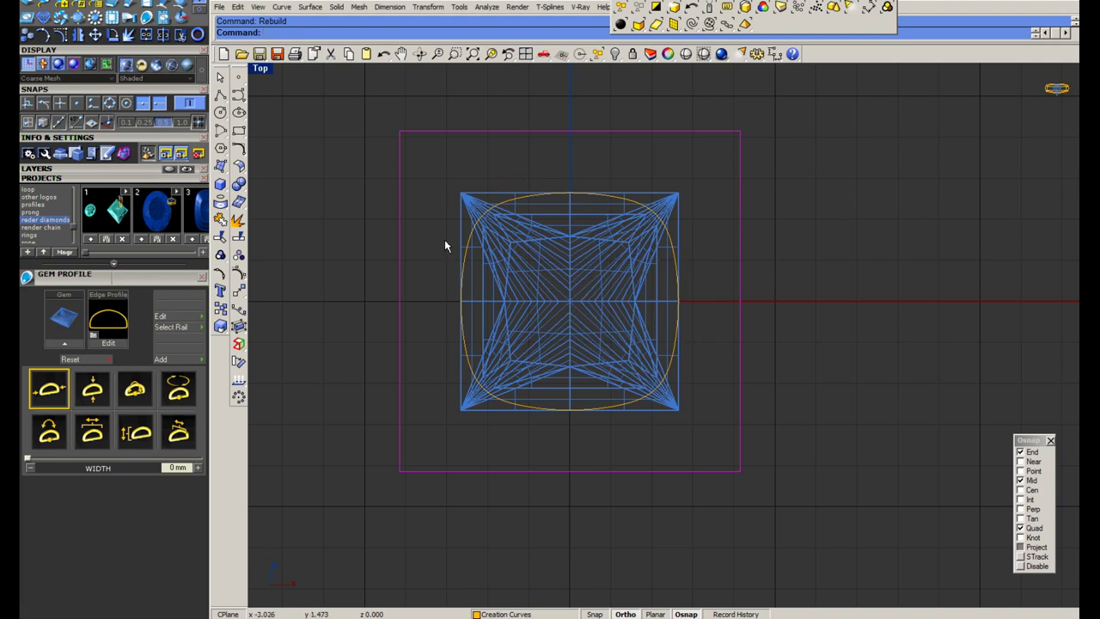
{"action": "key", "text": "ctrl+c"}
{"action": "left_click", "coordinate": [239, 274]}
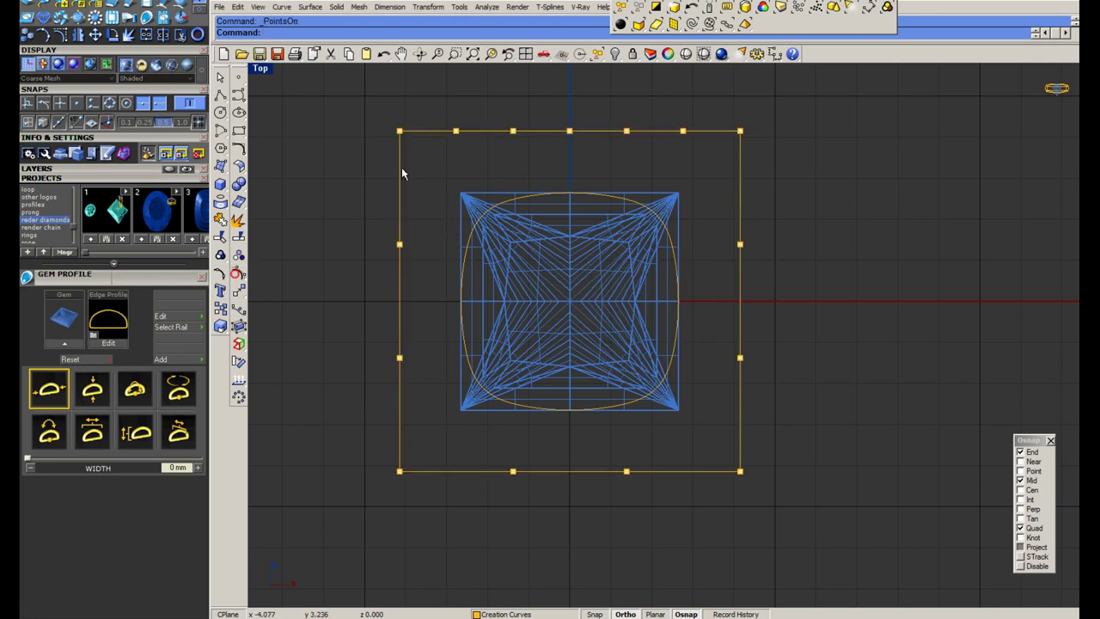
{"action": "key", "text": "Escape"}
Delete the square's two upper half segments and replace them with a mirrored copy of its lower side.
{"action": "left_click_drag", "start_coordinate": [677, 109], "coordinate": [526, 142]}
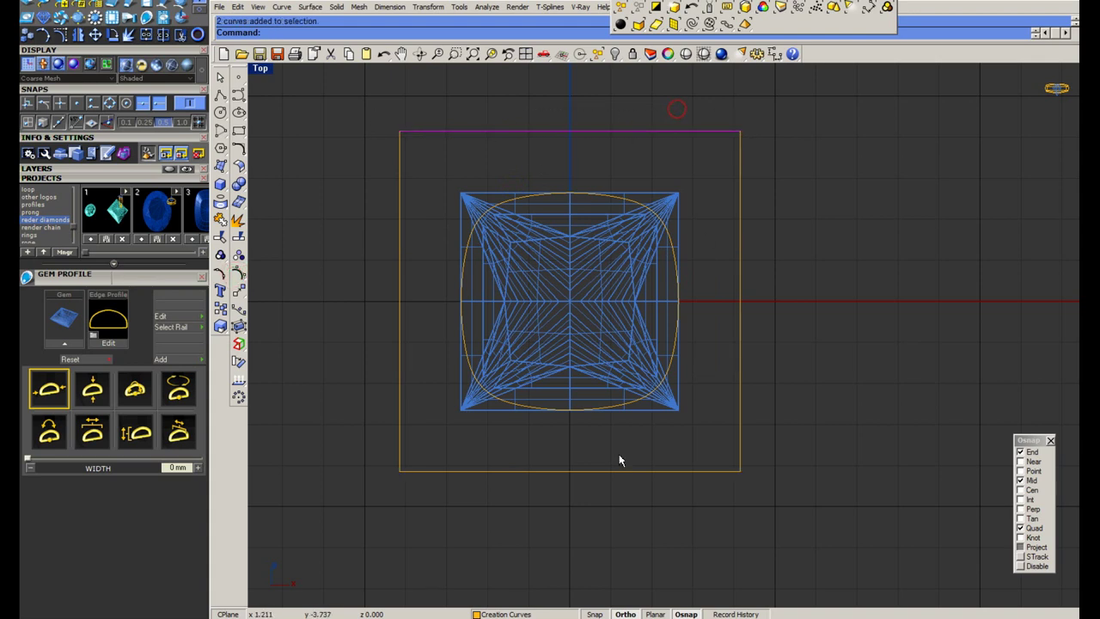
{"action": "key", "text": "Delete"}
{"action": "left_click_drag", "start_coordinate": [633, 452], "coordinate": [524, 489]}
{"action": "key", "text": "ctrl+m"}
{"action": "left_click", "coordinate": [929, 311]}
{"action": "scroll", "coordinate": [503, 242], "scroll_direction": "down", "scroll_amount": 6}
{"action": "key", "text": "Escape"}
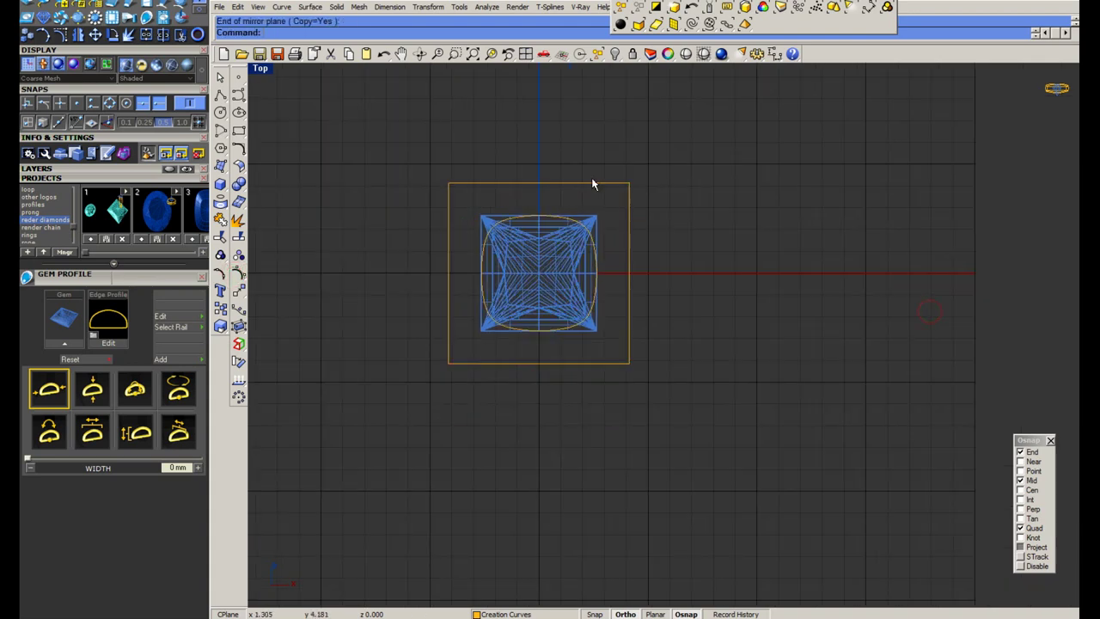
Rebuild all four sides of the outer square as degree 3 curves and turn on their control points.
{"action": "left_click_drag", "start_coordinate": [676, 165], "coordinate": [438, 184]}
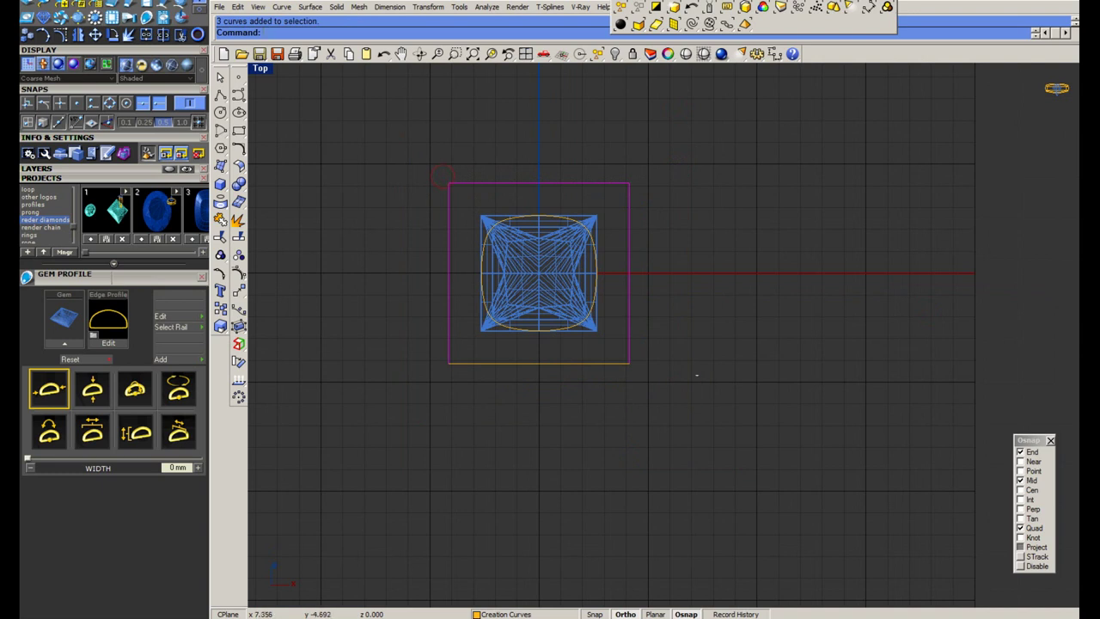
{"action": "left_click_drag", "start_coordinate": [587, 397], "coordinate": [580, 395], "text": "shift"}
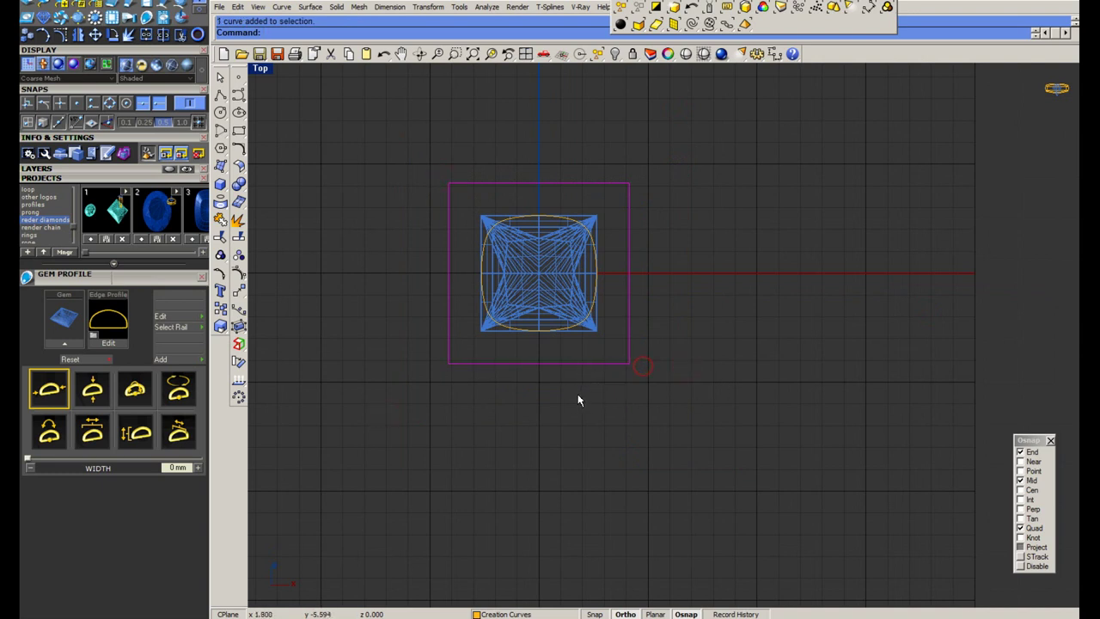
{"action": "type", "text": "Rebuild"}
{"action": "key", "text": "Return"}
{"action": "left_click", "coordinate": [603, 356]}
{"action": "type", "text": "Reb"}
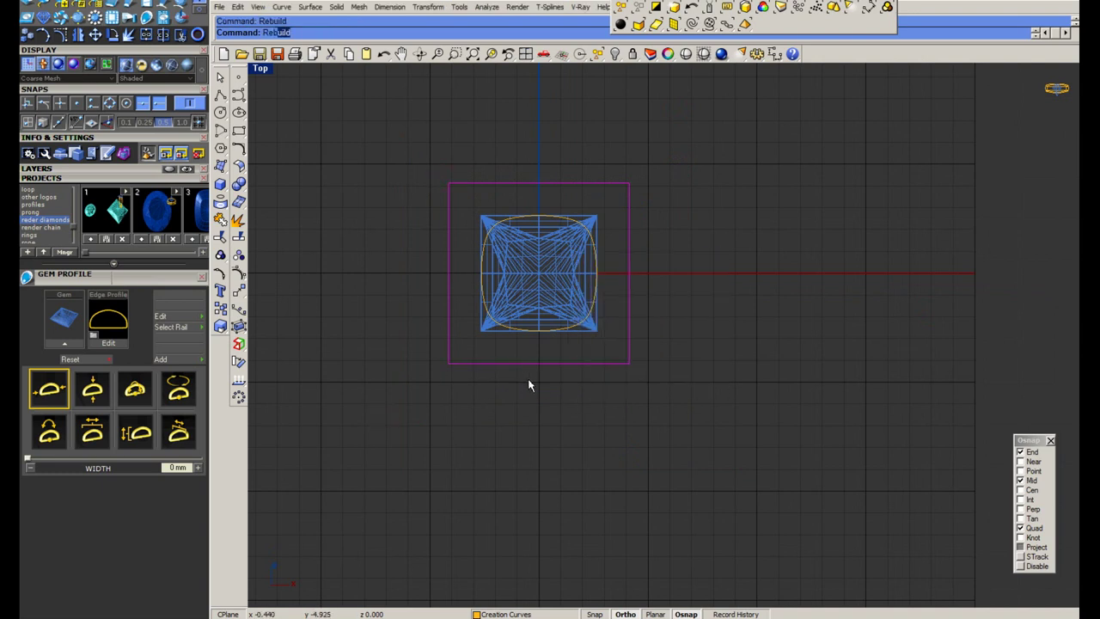
{"action": "key", "text": "Return"}
{"action": "left_click", "coordinate": [604, 359]}
{"action": "left_click", "coordinate": [244, 272]}
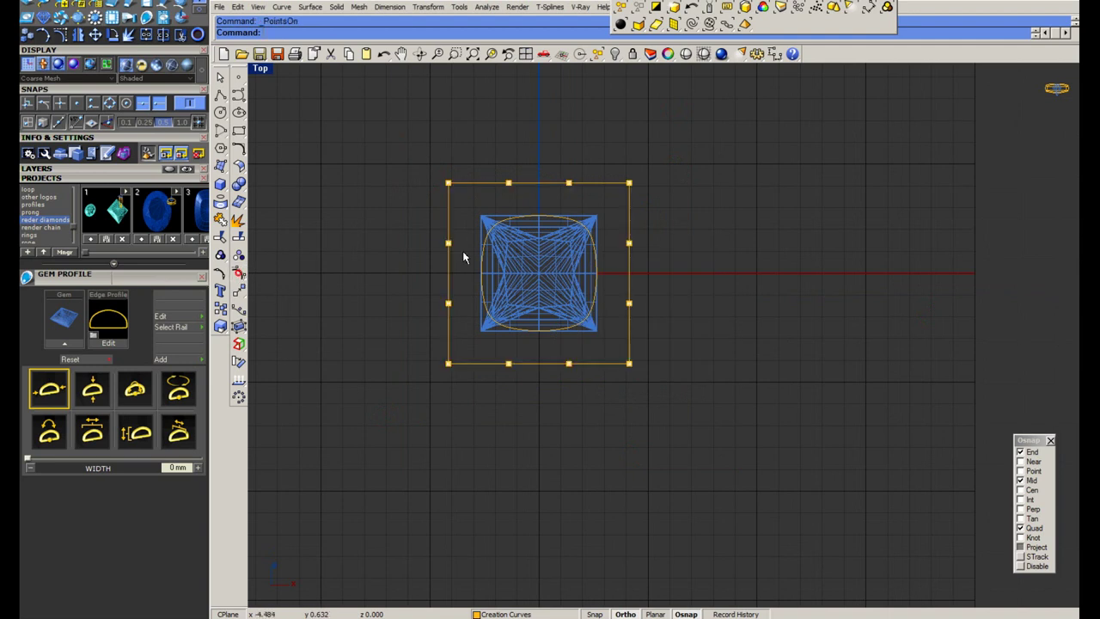
Scale the square's four corner control points inward about the origin by a factor of about 0.88, bowing the sides outward.
{"action": "scroll", "coordinate": [455, 225], "scroll_direction": "up", "scroll_amount": 2}
{"action": "left_click", "coordinate": [438, 160]}
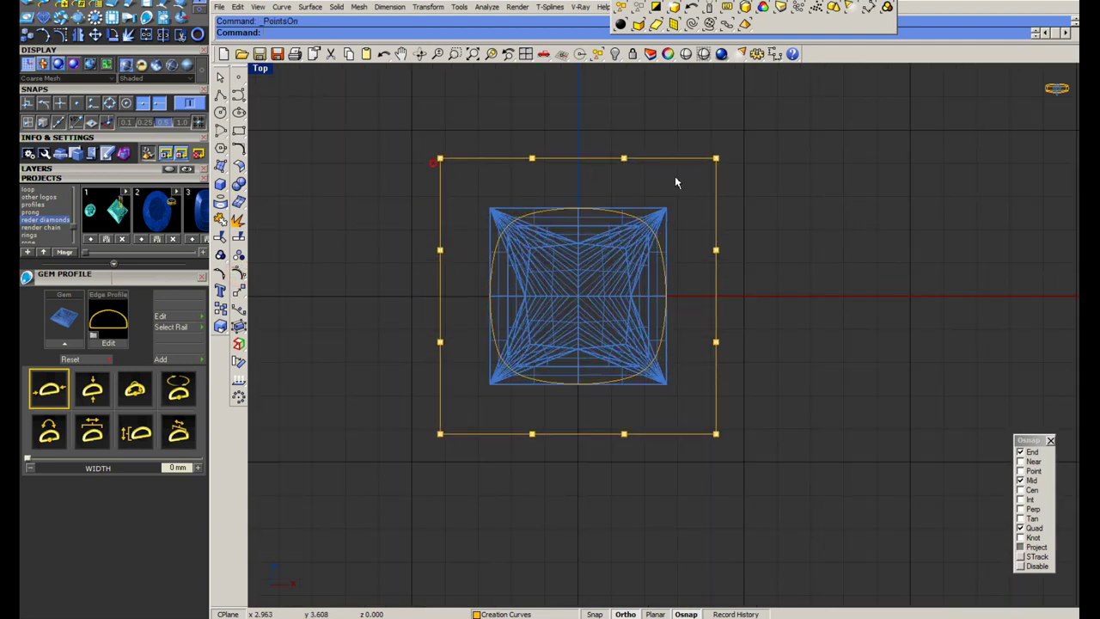
{"action": "left_click_drag", "start_coordinate": [741, 138], "coordinate": [692, 178]}
{"action": "left_click_drag", "start_coordinate": [419, 140], "coordinate": [450, 175], "text": "shift"}
{"action": "left_click_drag", "start_coordinate": [425, 463], "coordinate": [461, 411], "text": "shift"}
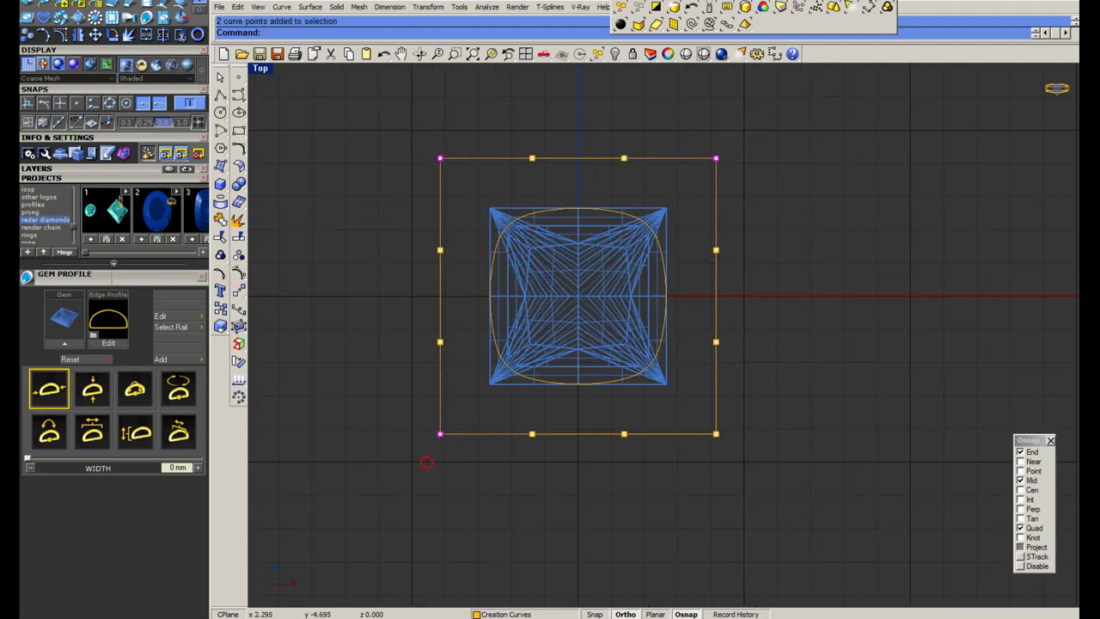
{"action": "left_click_drag", "start_coordinate": [657, 455], "coordinate": [731, 423], "text": "shift"}
{"action": "type", "text": "sc"}
{"action": "key", "text": "Return"}
{"action": "type", "text": "0"}
{"action": "key", "text": "Return"}
{"action": "left_click", "coordinate": [812, 528]}
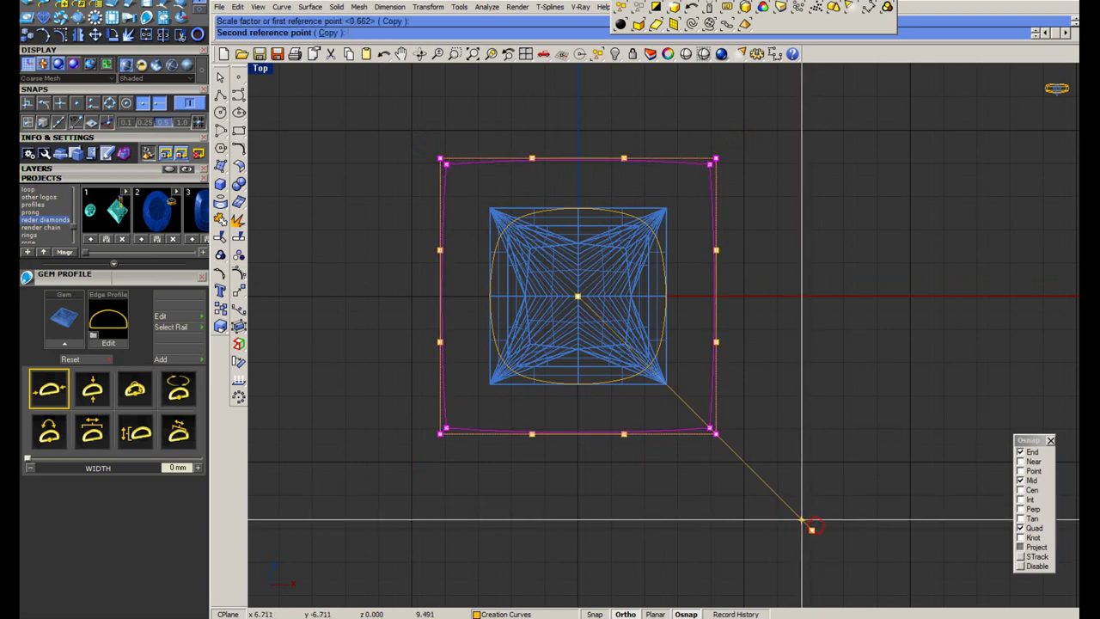
{"action": "left_click", "coordinate": [776, 510]}
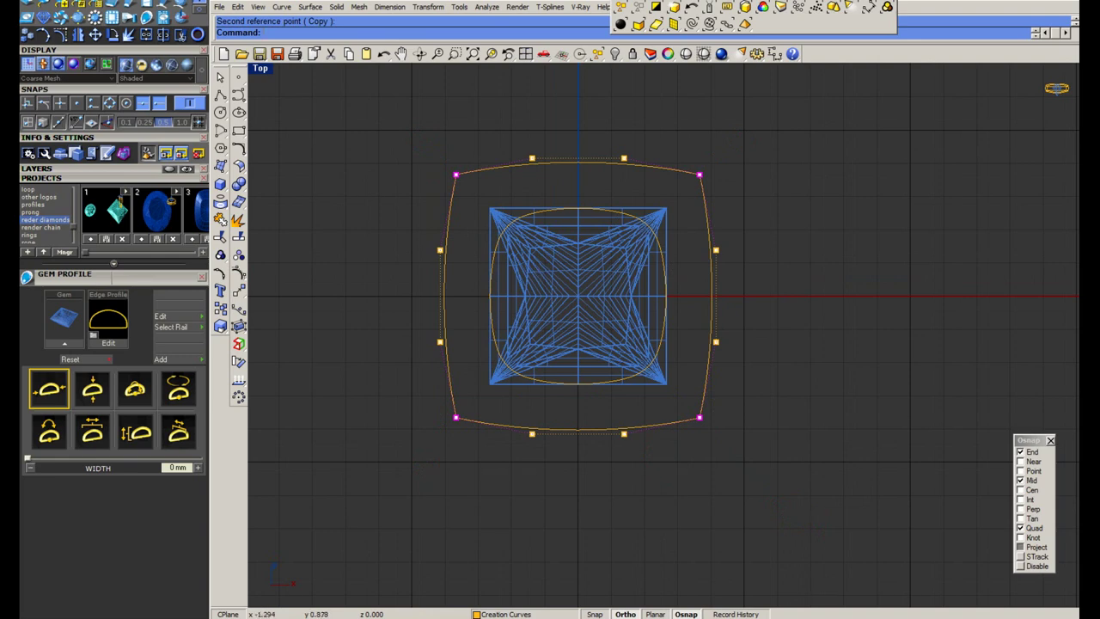
Measure the gap between the princess gem's side and the bowed outline with an aligned dimension, without placing it.
{"action": "scroll", "coordinate": [675, 310], "scroll_direction": "up", "scroll_amount": 6}
{"action": "middle_click", "coordinate": [647, 302]}
{"action": "left_click", "coordinate": [658, 285]}
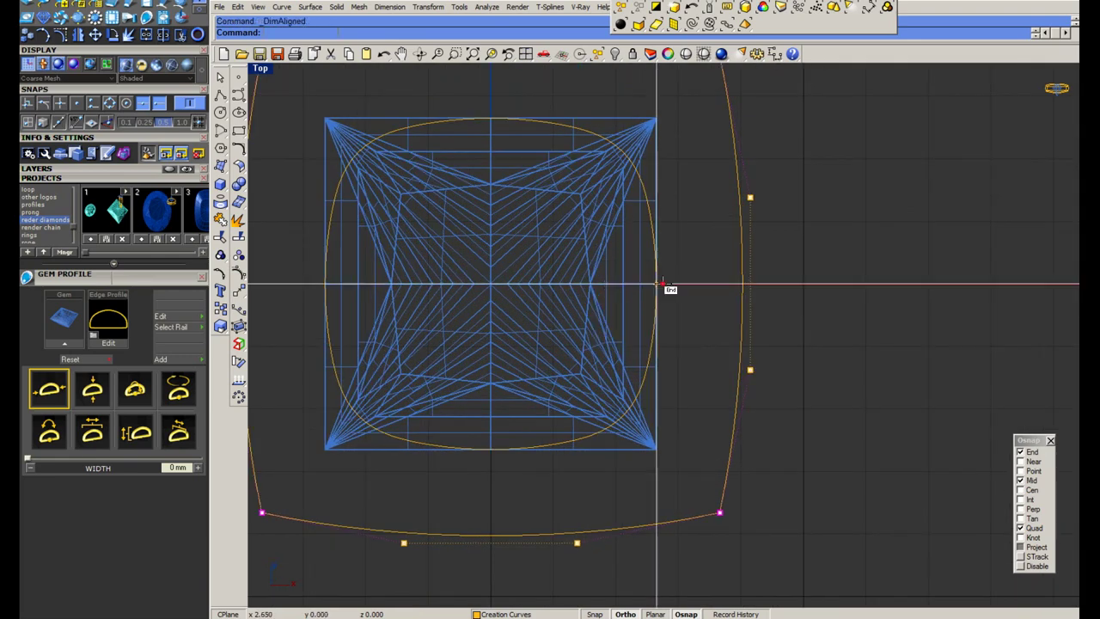
{"action": "left_click", "coordinate": [656, 285]}
{"action": "left_click", "coordinate": [743, 289]}
{"action": "scroll", "coordinate": [617, 331], "scroll_direction": "down", "scroll_amount": 8}
{"action": "key", "text": "Escape"}
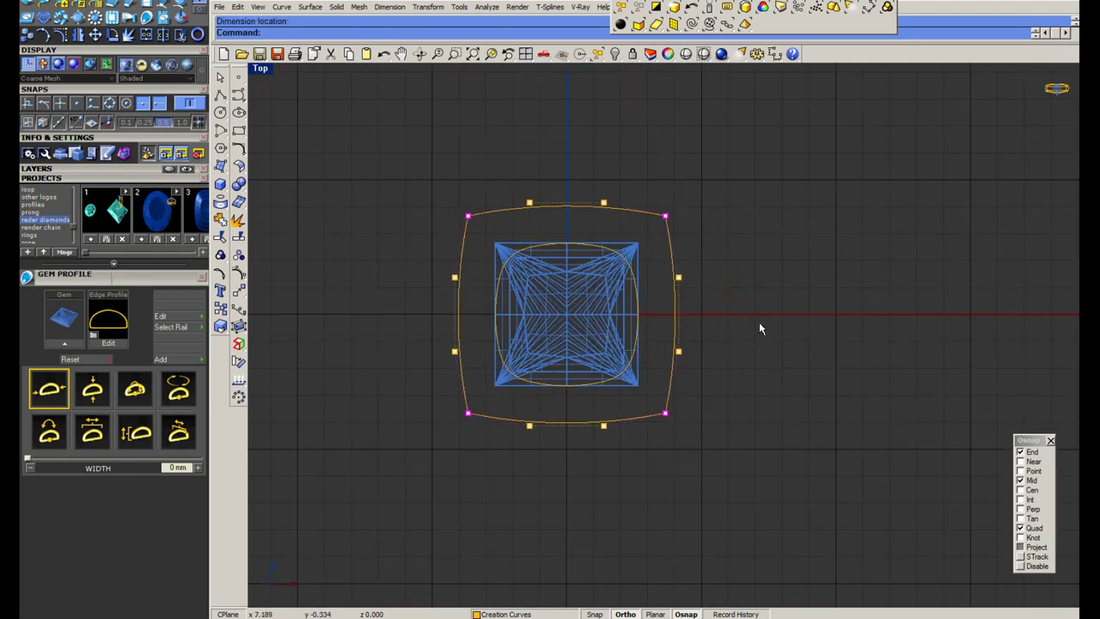
Paste the copied square segments, join them into one closed curve, and turn off the control points.
{"action": "key", "text": "ctrl+v"}
{"action": "type", "text": "join"}
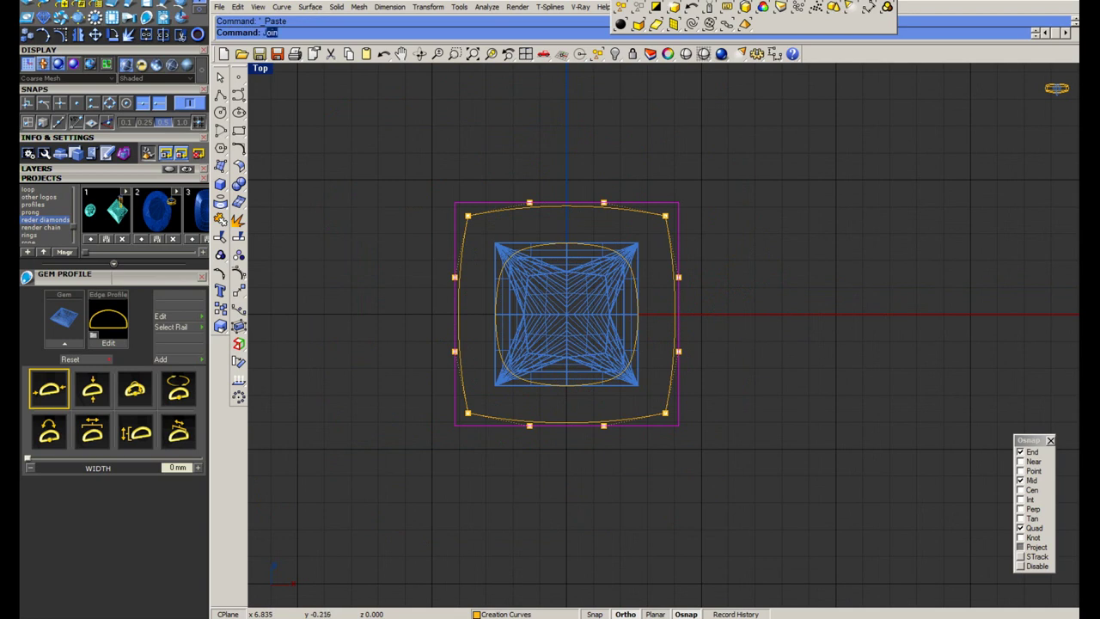
{"action": "key", "text": "Return"}
{"action": "key", "text": "Escape"}
{"action": "key", "text": "Escape"}
Join the four bowed sides into one closed halo outline.
{"action": "left_click", "coordinate": [633, 212]}
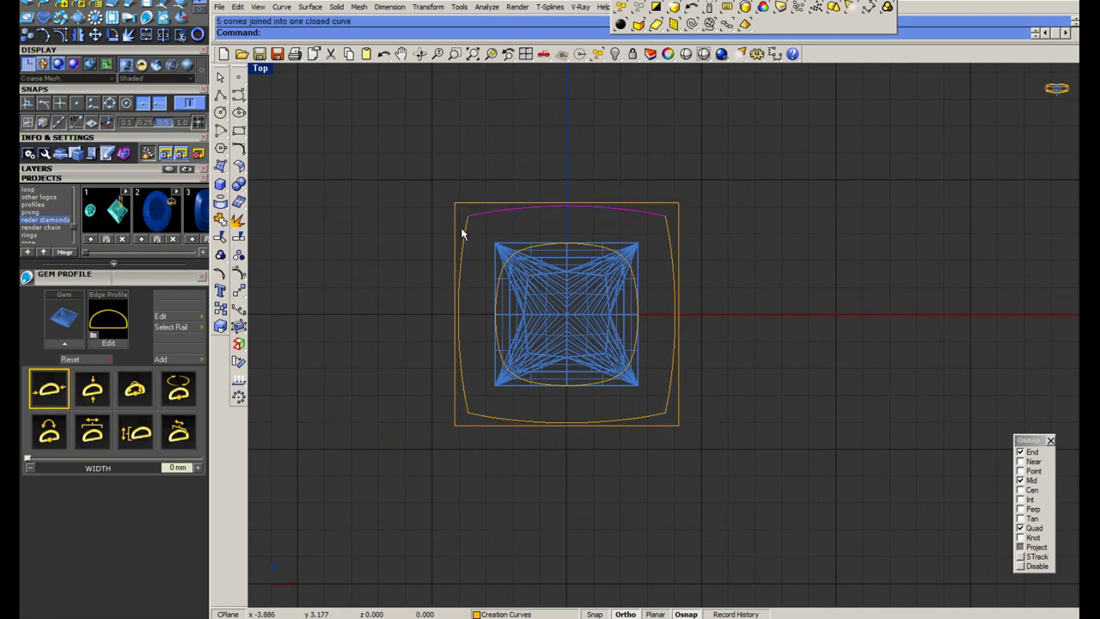
{"action": "left_click", "coordinate": [464, 228], "text": "shift"}
{"action": "left_click", "coordinate": [668, 239], "text": "shift"}
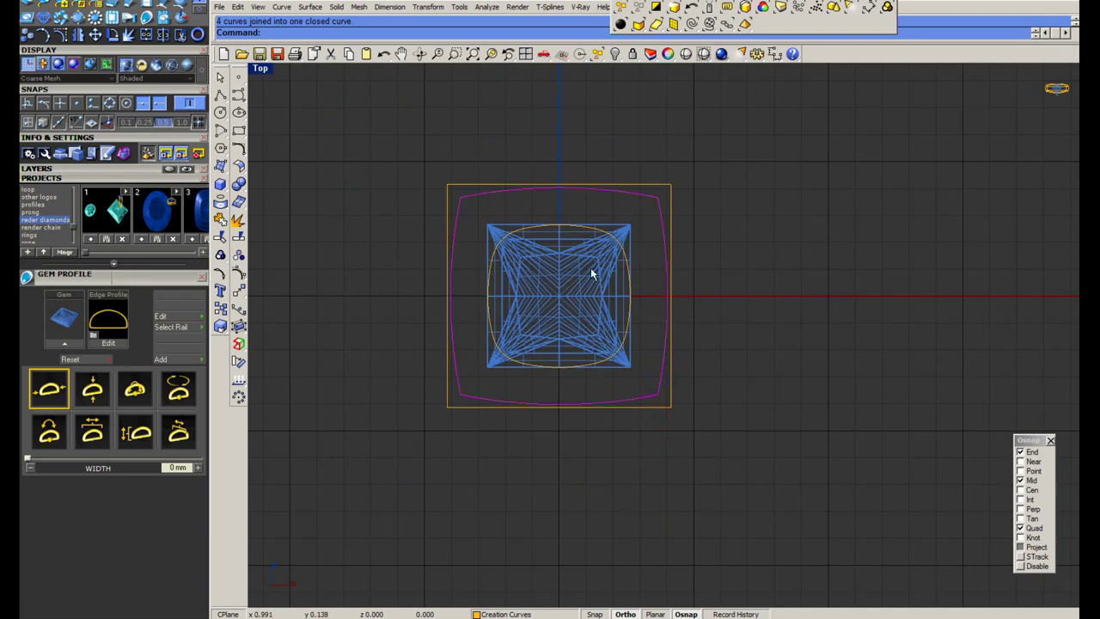
Scale the bowed outline in 2D about the origin until its upper midpoint meets the square, and compare with the reference photo.
{"action": "type", "text": "scale2d"}
{"action": "key", "text": "Return"}
{"action": "left_click", "coordinate": [560, 295]}
{"action": "scroll", "coordinate": [550, 186], "scroll_direction": "up", "scroll_amount": 4}
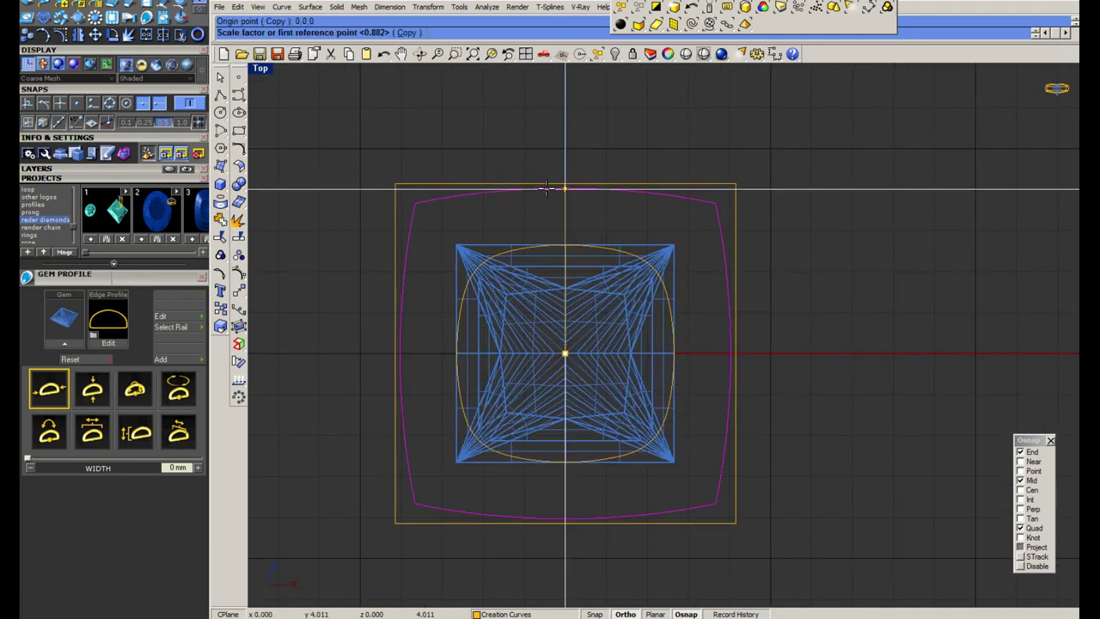
{"action": "left_click", "coordinate": [566, 189]}
{"action": "left_click", "coordinate": [567, 182]}
{"action": "scroll", "coordinate": [507, 218], "scroll_direction": "down", "scroll_amount": 2}
{"action": "scroll", "coordinate": [508, 220], "scroll_direction": "down", "scroll_amount": 2}
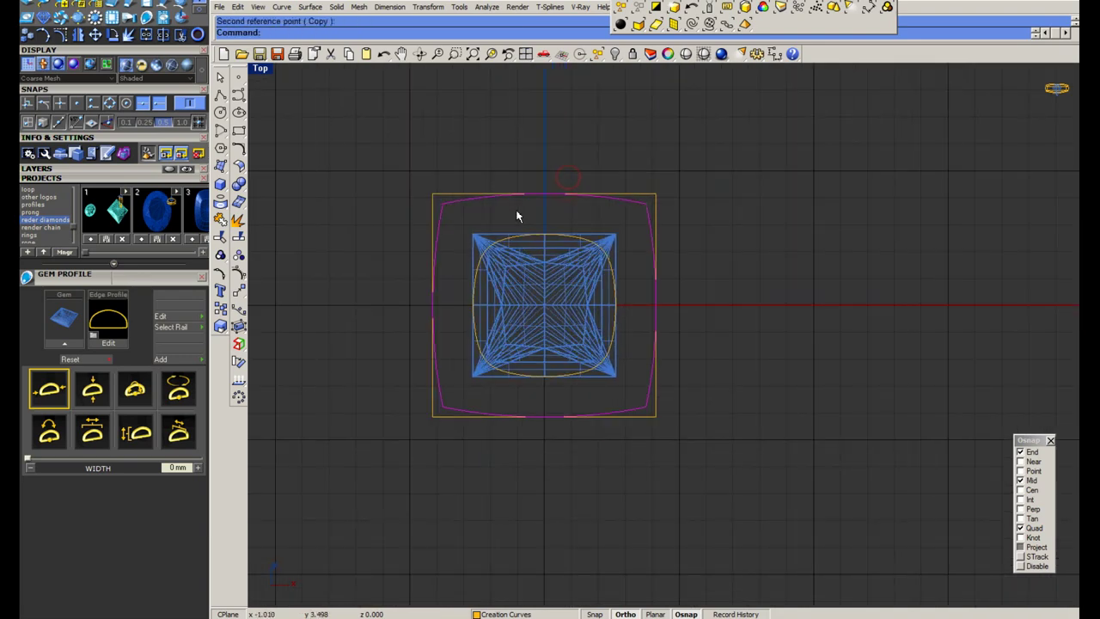
{"action": "left_click", "coordinate": [706, 617]}
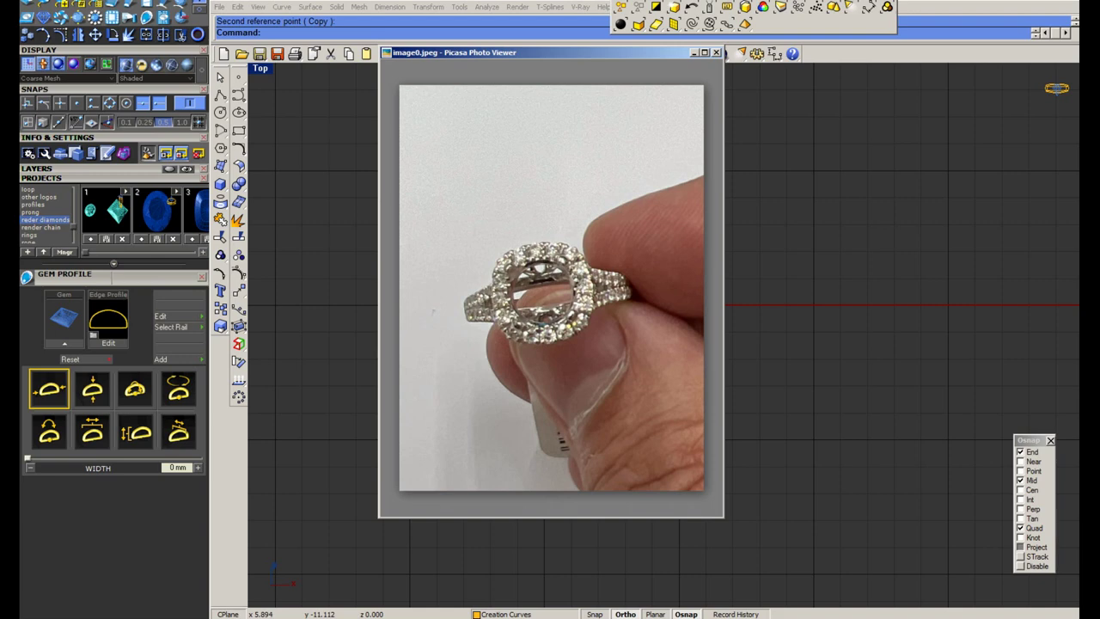
{"action": "left_click", "coordinate": [707, 618]}
{"action": "scroll", "coordinate": [454, 231], "scroll_direction": "up", "scroll_amount": 8}
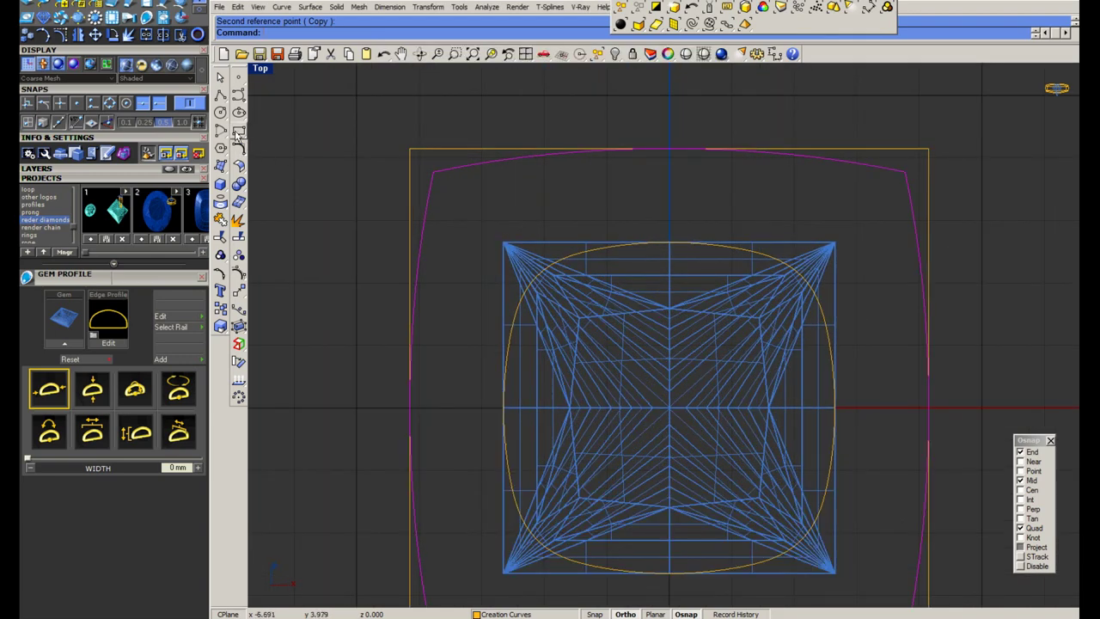
Fillet the four corners of the bowed halo outline with a 1.5 mm radius.
{"action": "left_click", "coordinate": [240, 150]}
{"action": "left_click", "coordinate": [281, 160]}
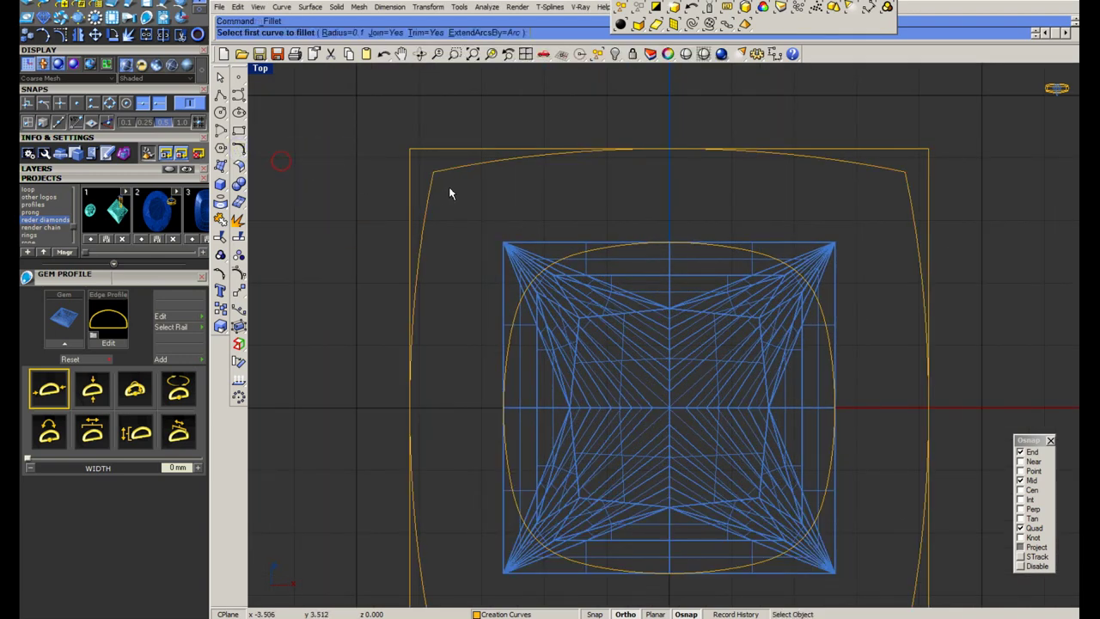
{"action": "key", "text": "Return"}
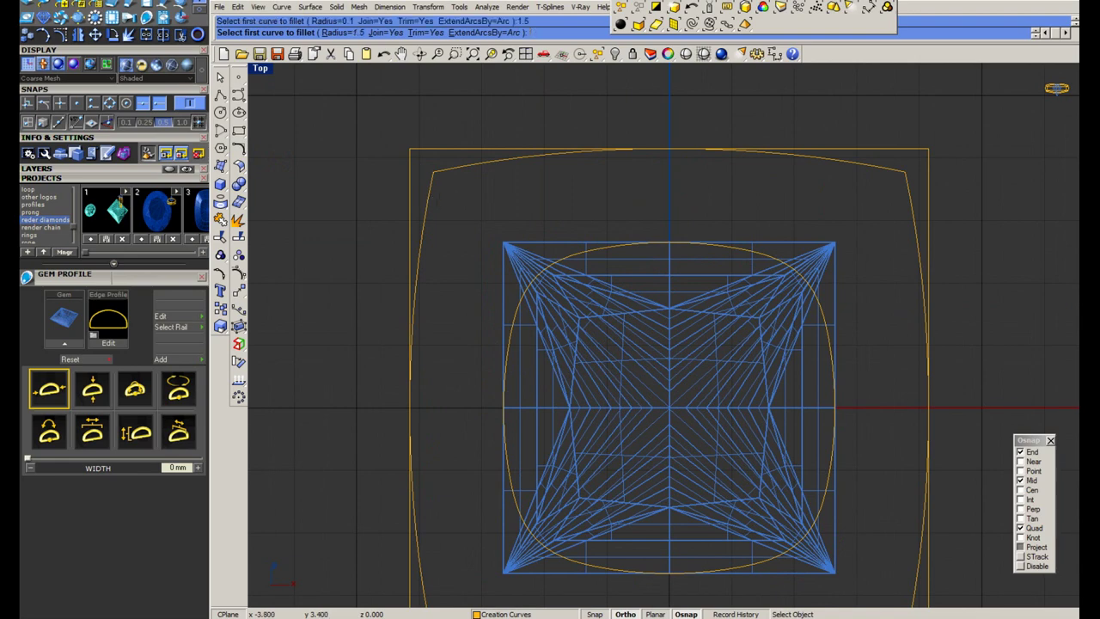
{"action": "left_click", "coordinate": [429, 192]}
{"action": "left_click", "coordinate": [452, 167]}
{"action": "scroll", "coordinate": [466, 184], "scroll_direction": "down", "scroll_amount": 8}
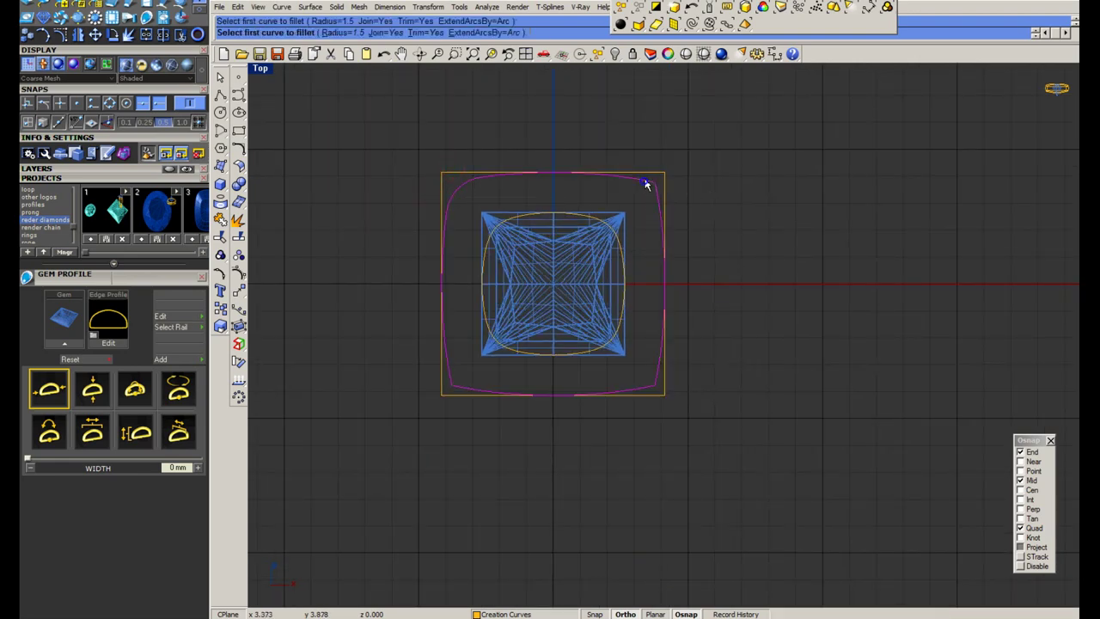
{"action": "right_click", "coordinate": [657, 378]}
{"action": "left_click", "coordinate": [657, 377]}
{"action": "left_click", "coordinate": [646, 388]}
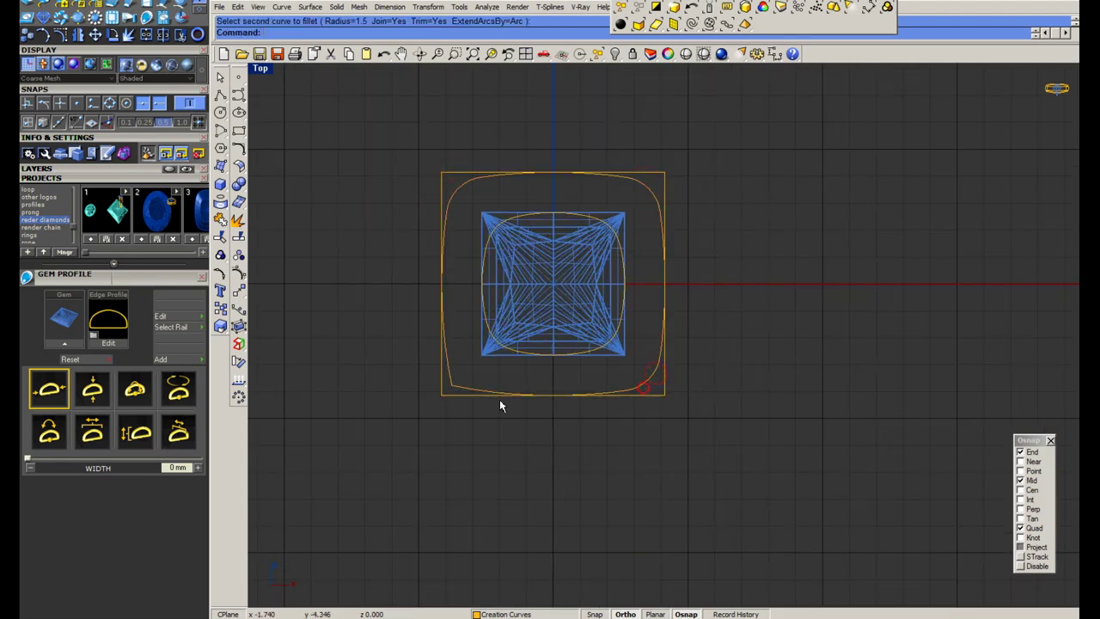
{"action": "right_click", "coordinate": [464, 388]}
{"action": "left_click", "coordinate": [464, 387]}
{"action": "left_click", "coordinate": [449, 379]}
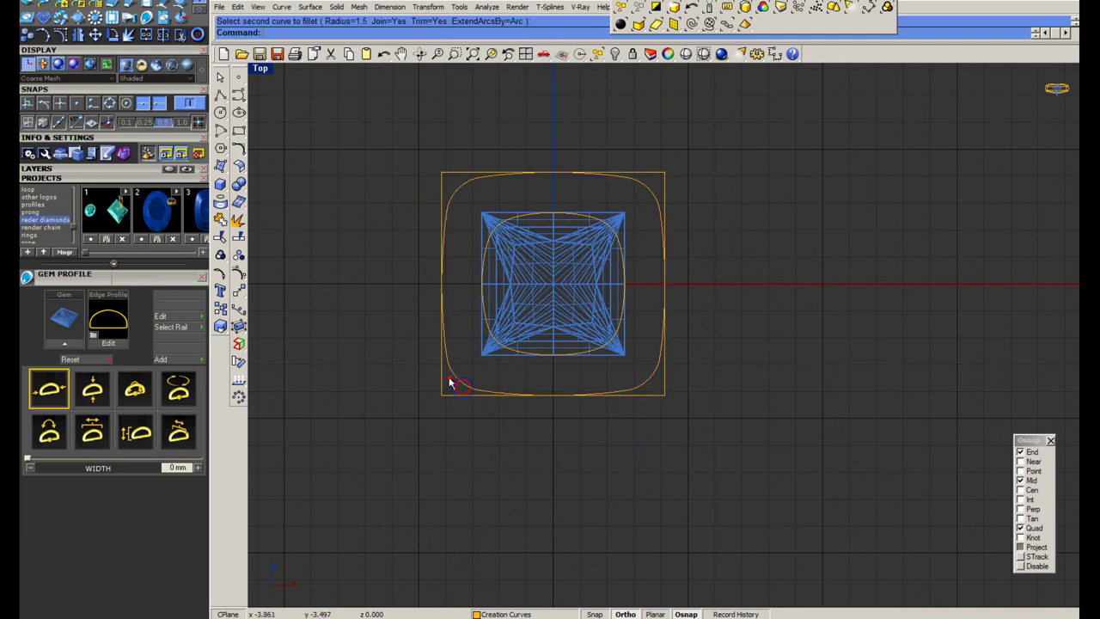
Hide the square guide, compare the outline with the reference photo, and undo back to the unfilleted outline.
{"action": "left_click", "coordinate": [664, 185]}
{"action": "key", "text": "ctrl+h"}
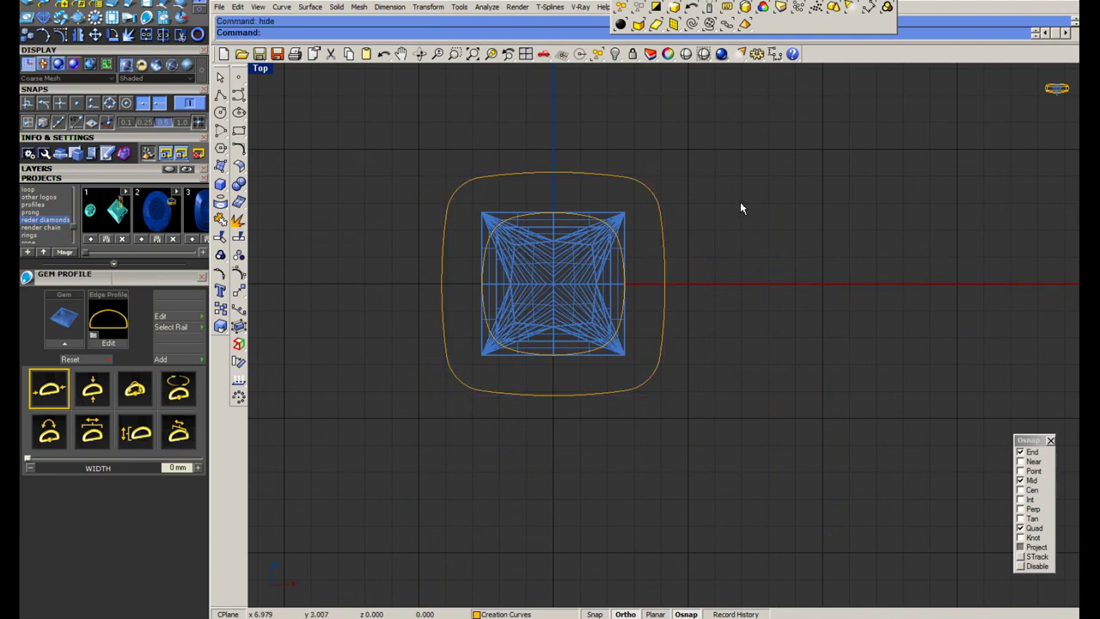
{"action": "key", "text": "alt+Tab"}
{"action": "key", "text": "alt+Tab"}
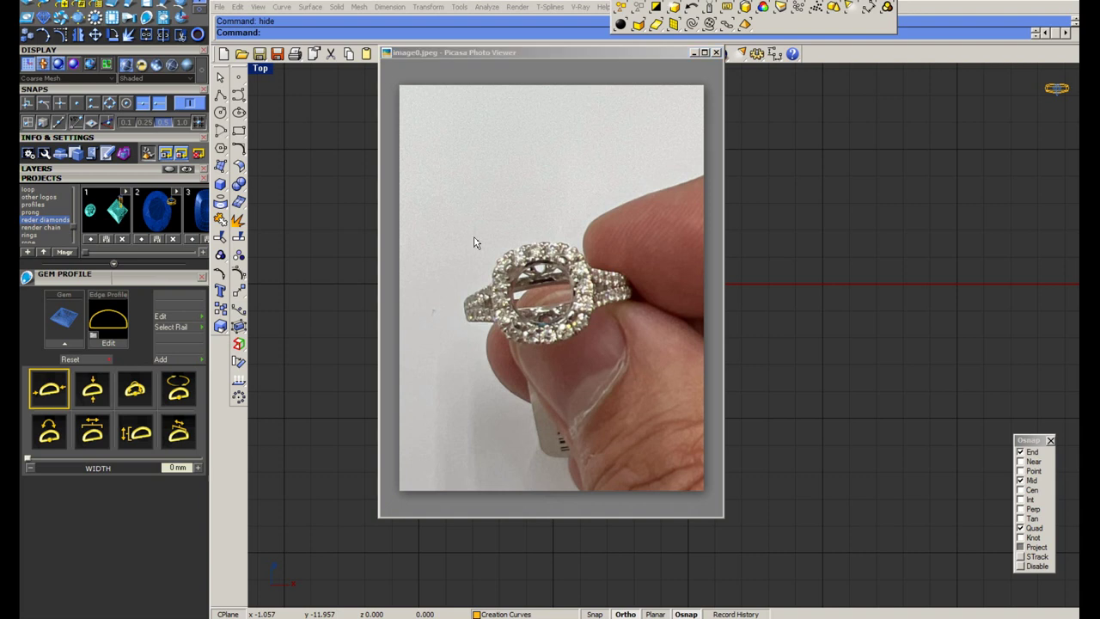
{"action": "key", "text": "ctrl+z"}
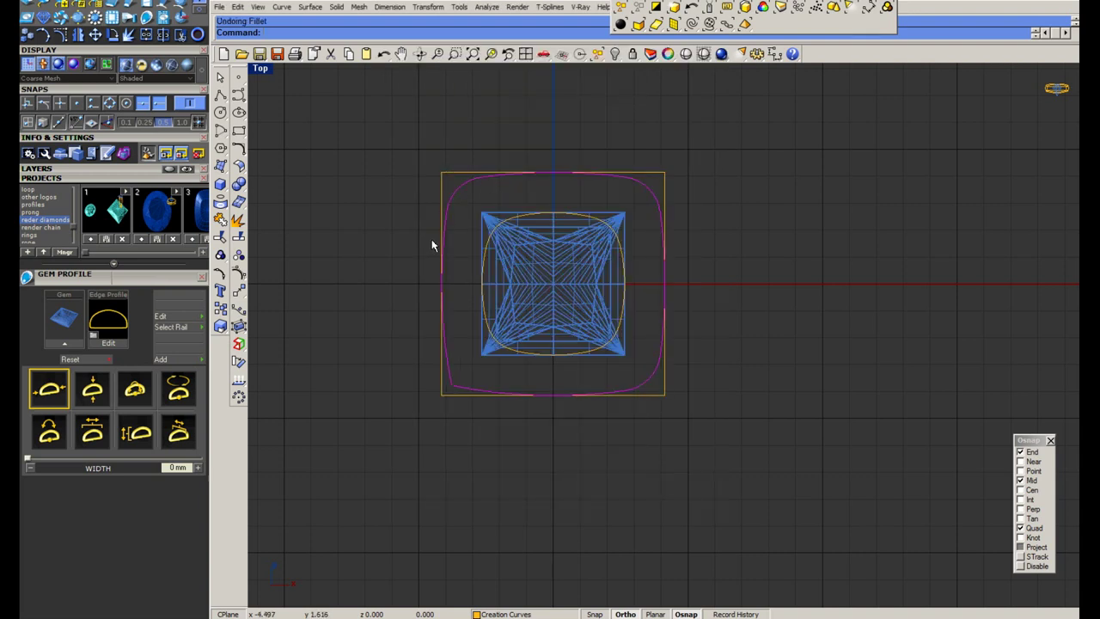
{"action": "key", "text": "Escape"}
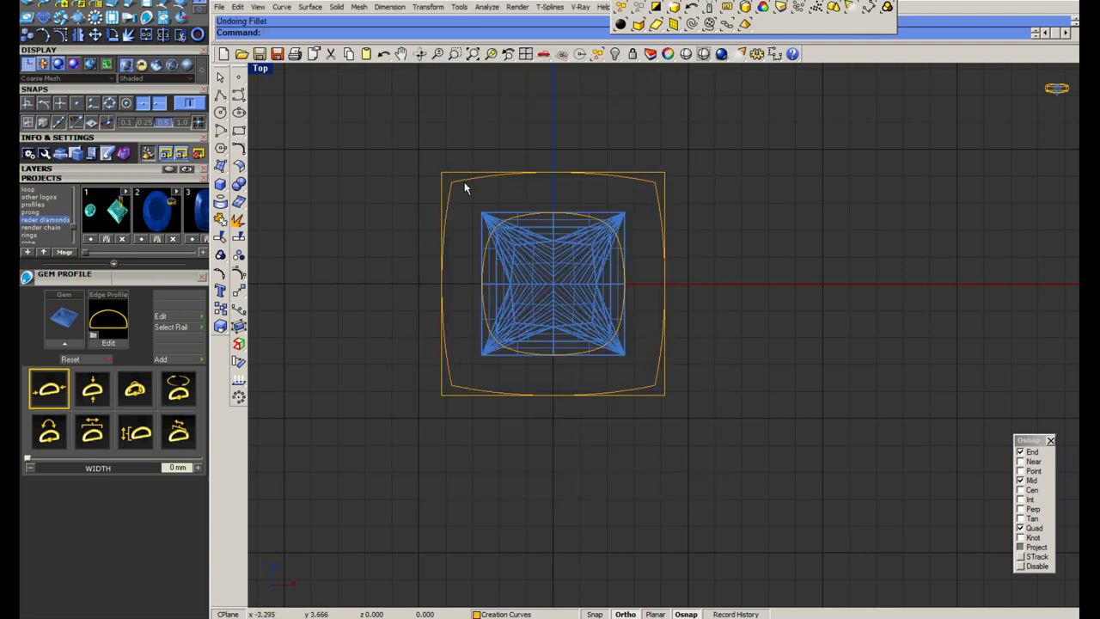
Show the outline's control points and scale its four corner points slightly inward about the origin.
{"action": "left_click", "coordinate": [464, 181]}
{"action": "left_click", "coordinate": [240, 275]}
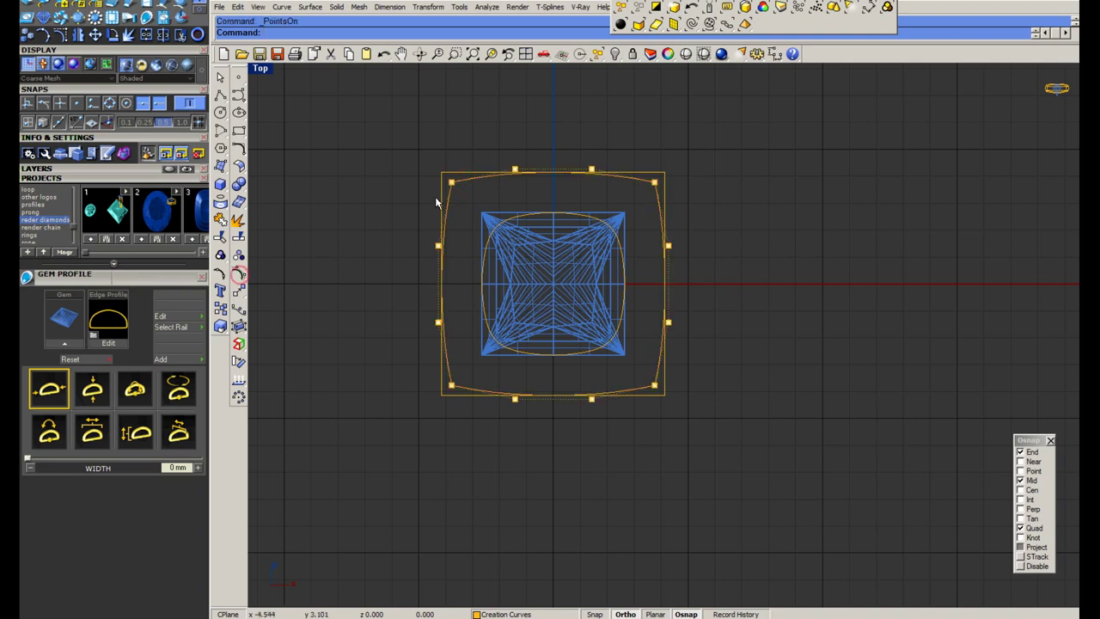
{"action": "left_click_drag", "start_coordinate": [431, 200], "coordinate": [474, 166]}
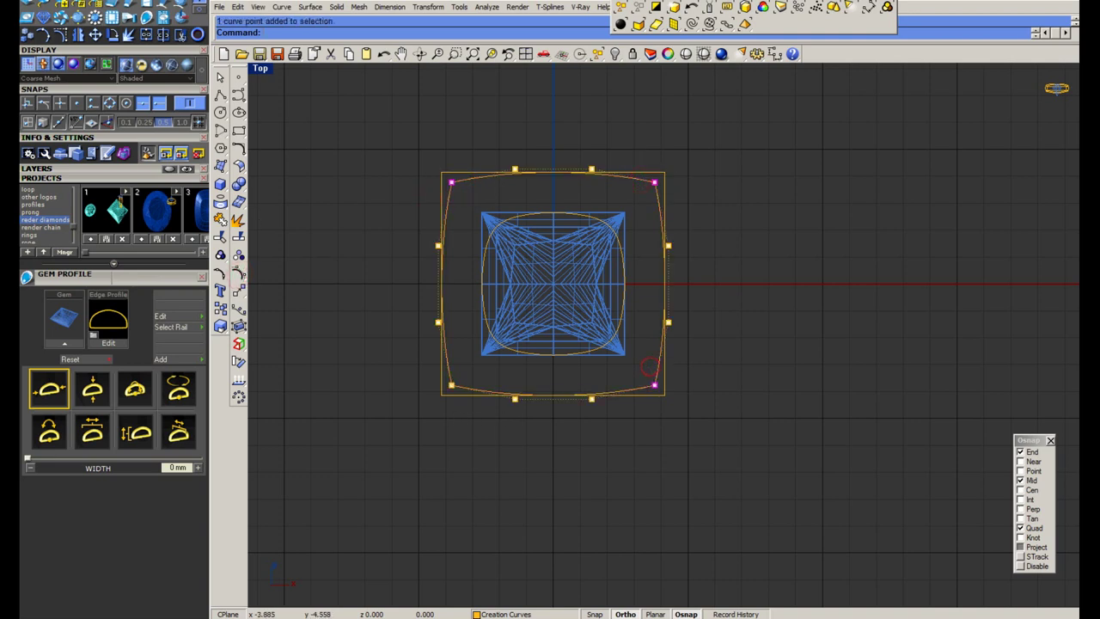
{"action": "left_click_drag", "start_coordinate": [483, 367], "coordinate": [441, 407], "text": "shift"}
{"action": "key", "text": "s"}
{"action": "left_click", "coordinate": [720, 451]}
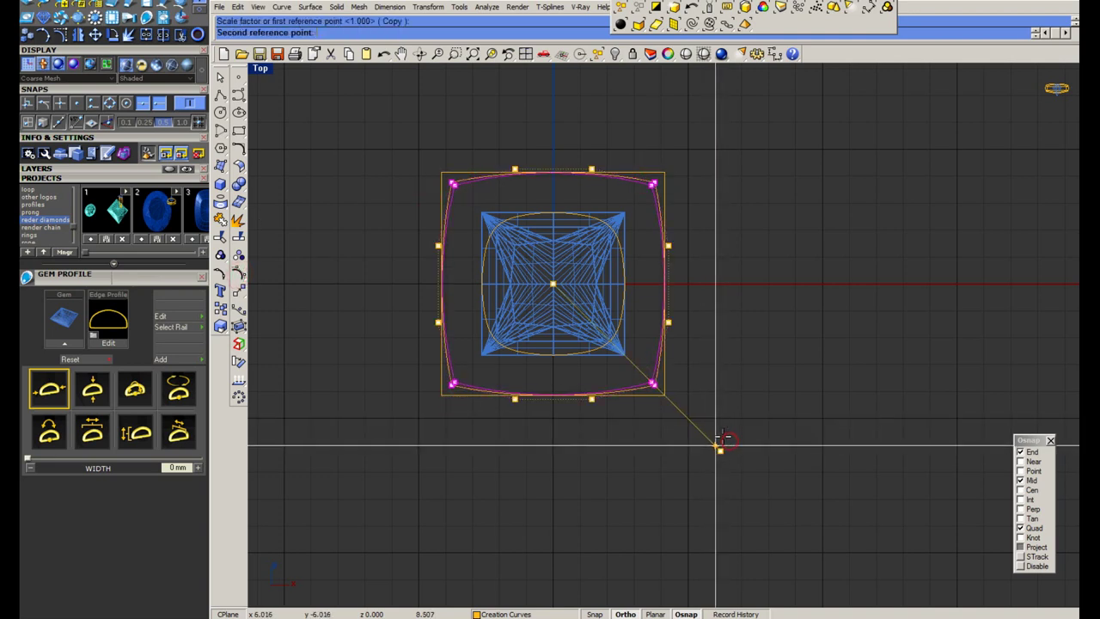
{"action": "left_click", "coordinate": [711, 433]}
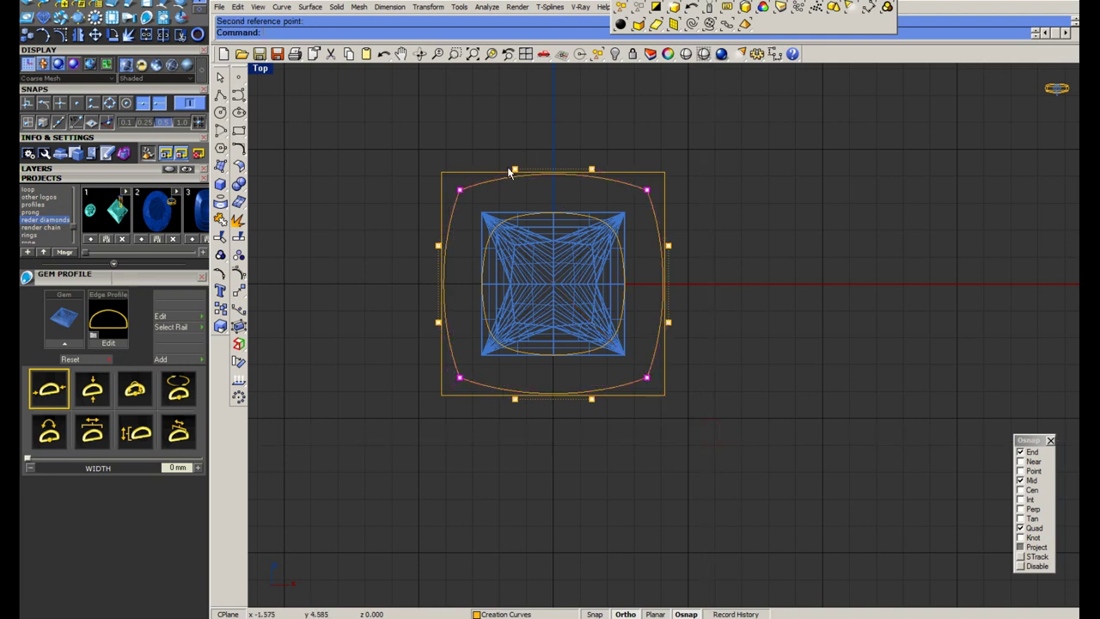
Turn off the control points and scale the whole outline about the origin until its upper midpoint meets the square.
{"action": "key", "text": "Escape"}
{"action": "key", "text": "Escape"}
{"action": "left_click", "coordinate": [487, 183]}
{"action": "key", "text": "s"}
{"action": "left_click", "coordinate": [553, 175]}
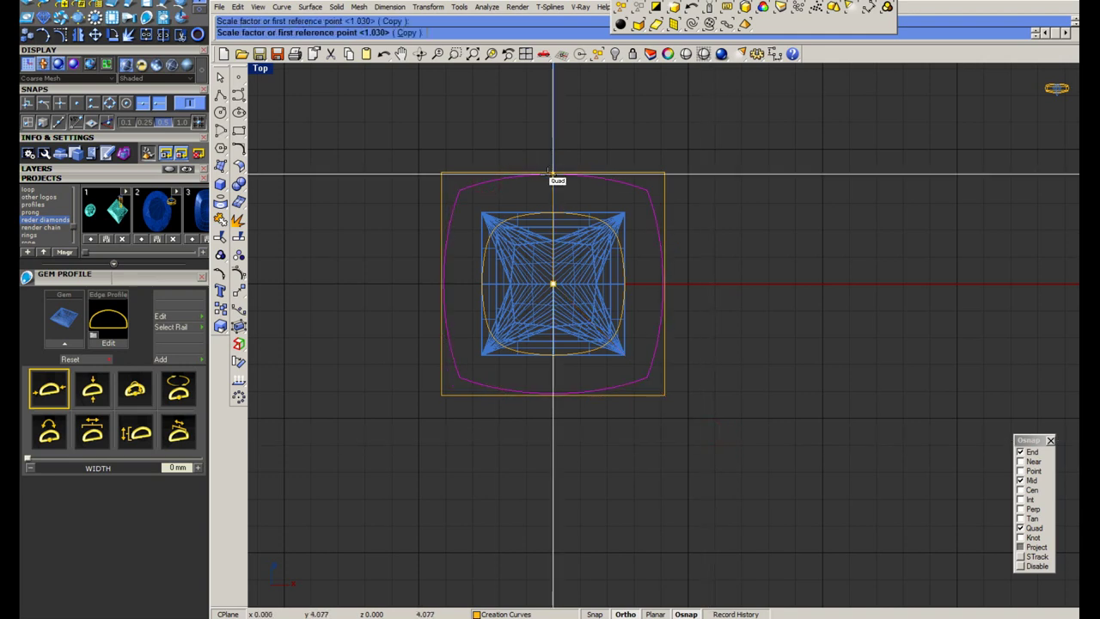
{"action": "left_click", "coordinate": [550, 173]}
{"action": "right_click_drag", "start_coordinate": [493, 226], "coordinate": [489, 204]}
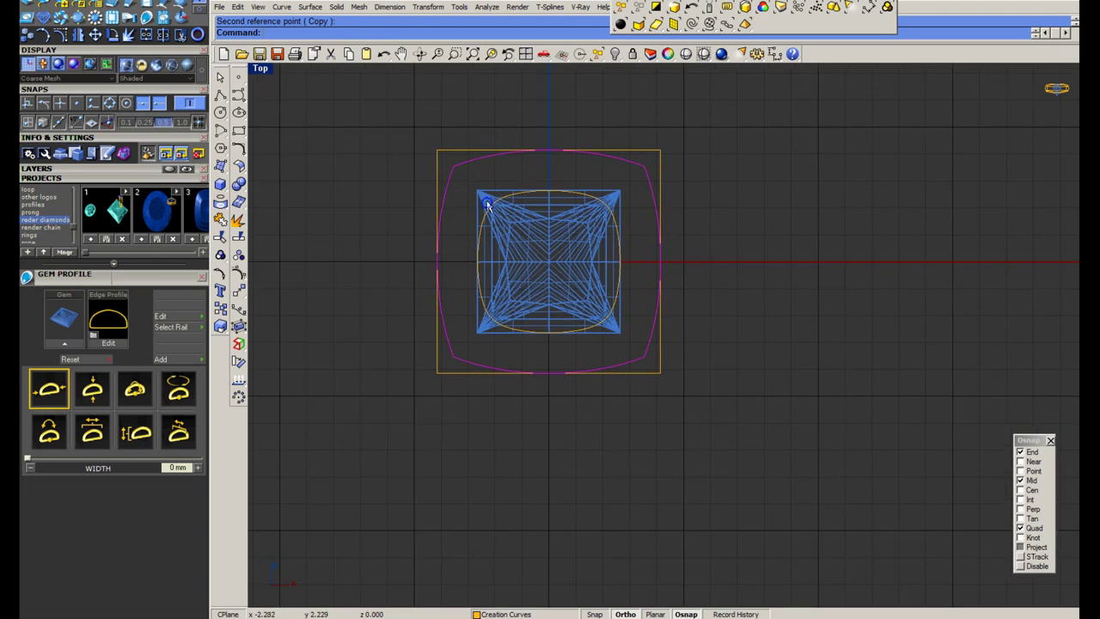
Round all four corners of the reshaped outline with 1.5 mm fillets.
{"action": "left_click", "coordinate": [235, 154]}
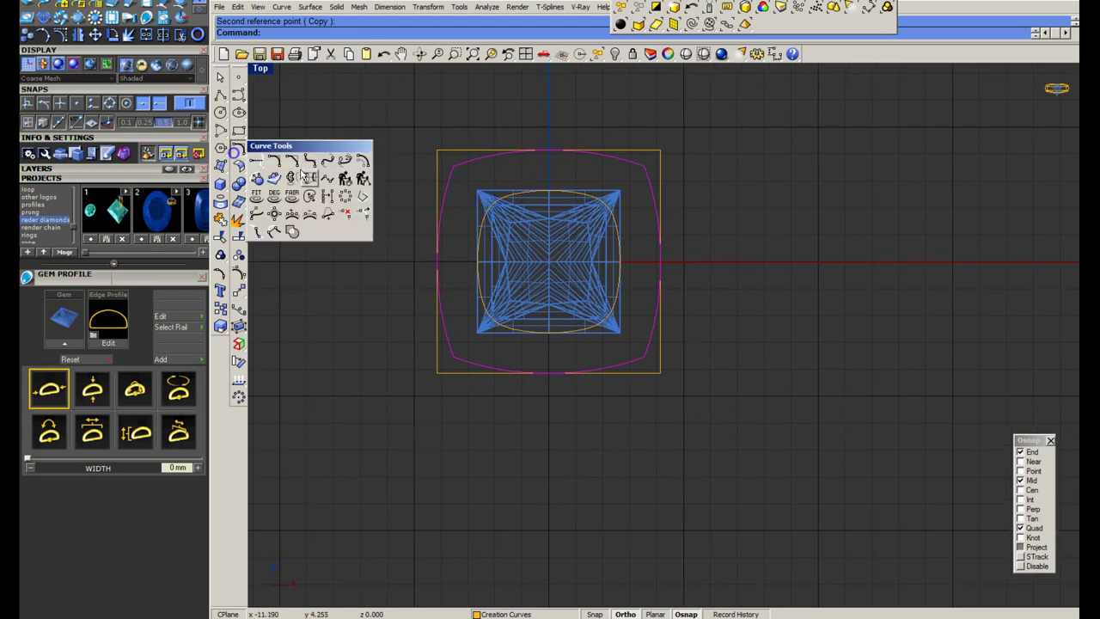
{"action": "left_click", "coordinate": [276, 160]}
{"action": "scroll", "coordinate": [440, 166], "scroll_direction": "up", "scroll_amount": 6}
{"action": "left_click", "coordinate": [457, 201]}
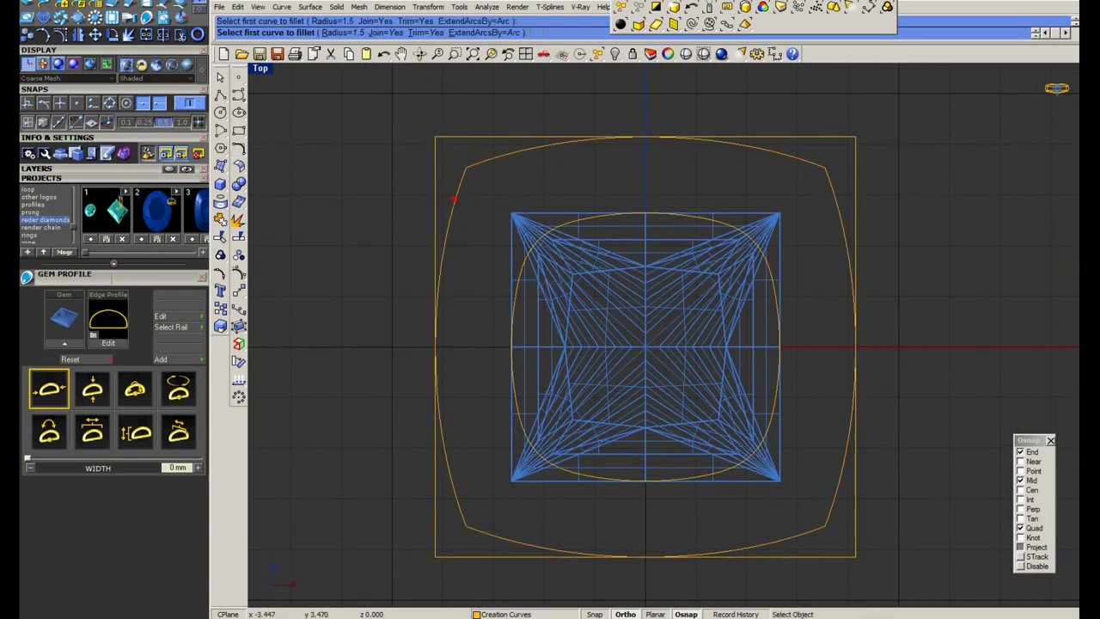
{"action": "left_click", "coordinate": [473, 163]}
{"action": "scroll", "coordinate": [482, 185], "scroll_direction": "down", "scroll_amount": 6}
{"action": "right_click", "coordinate": [649, 175]}
{"action": "left_click", "coordinate": [650, 172]}
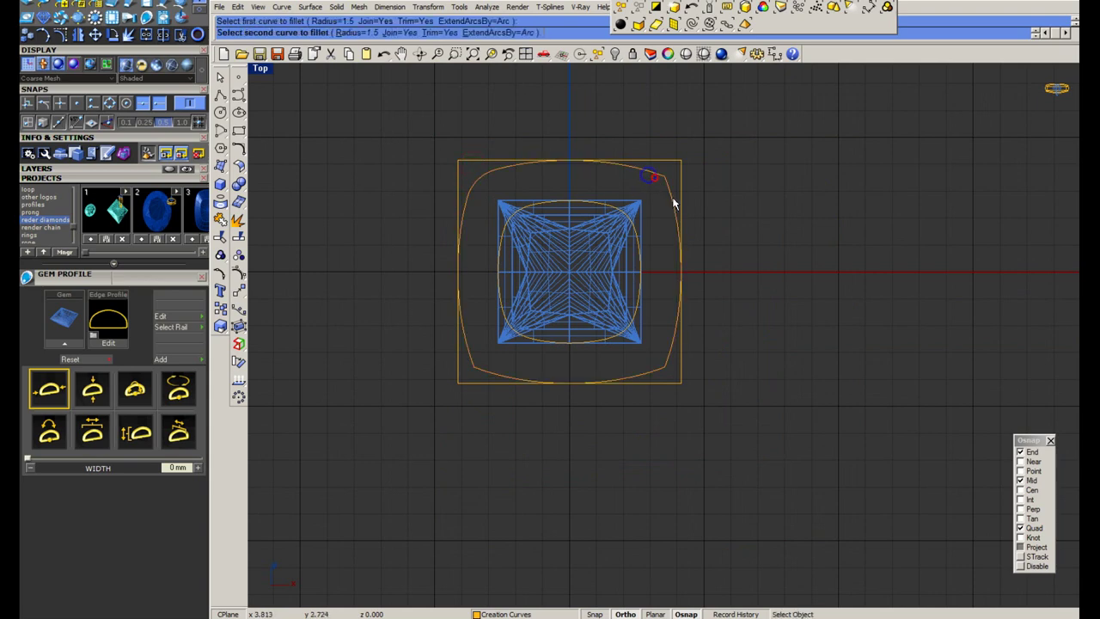
{"action": "left_click", "coordinate": [673, 200]}
{"action": "right_click", "coordinate": [665, 356]}
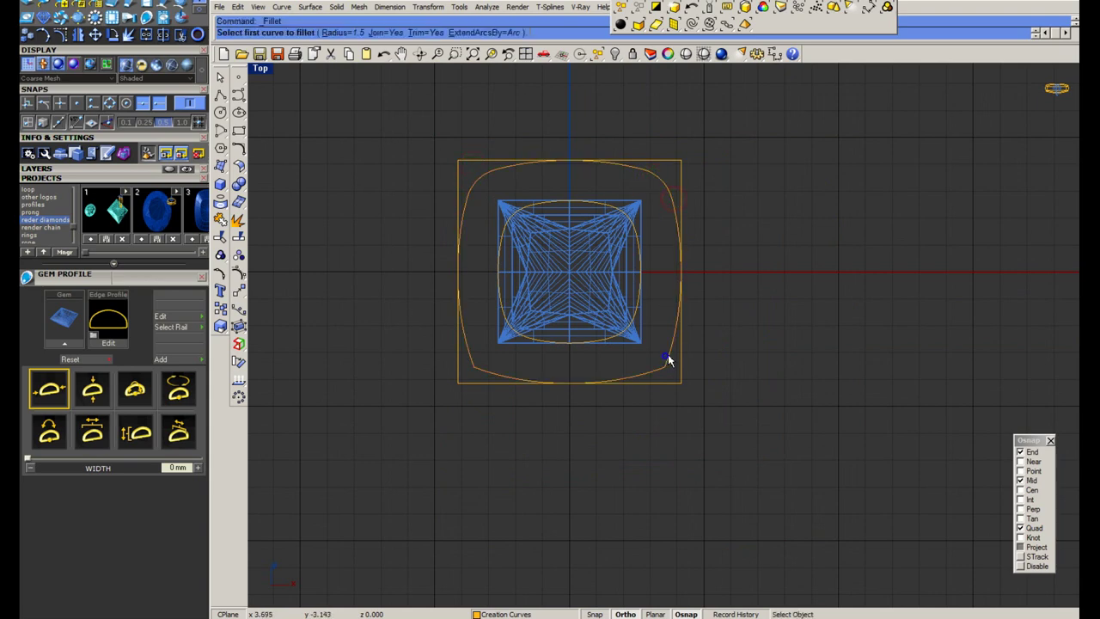
{"action": "right_click", "coordinate": [484, 373]}
{"action": "left_click", "coordinate": [480, 371]}
{"action": "left_click", "coordinate": [473, 363]}
Measure the diagonal gap from the gem's lower-left corner to the fillet's midpoint with an aligned dimension, without placing it.
{"action": "scroll", "coordinate": [493, 357], "scroll_direction": "up", "scroll_amount": 6}
{"action": "right_click_drag", "start_coordinate": [492, 347], "coordinate": [487, 312]}
{"action": "scroll", "coordinate": [486, 311], "scroll_direction": "up", "scroll_amount": 2}
{"action": "middle_click", "coordinate": [482, 313]}
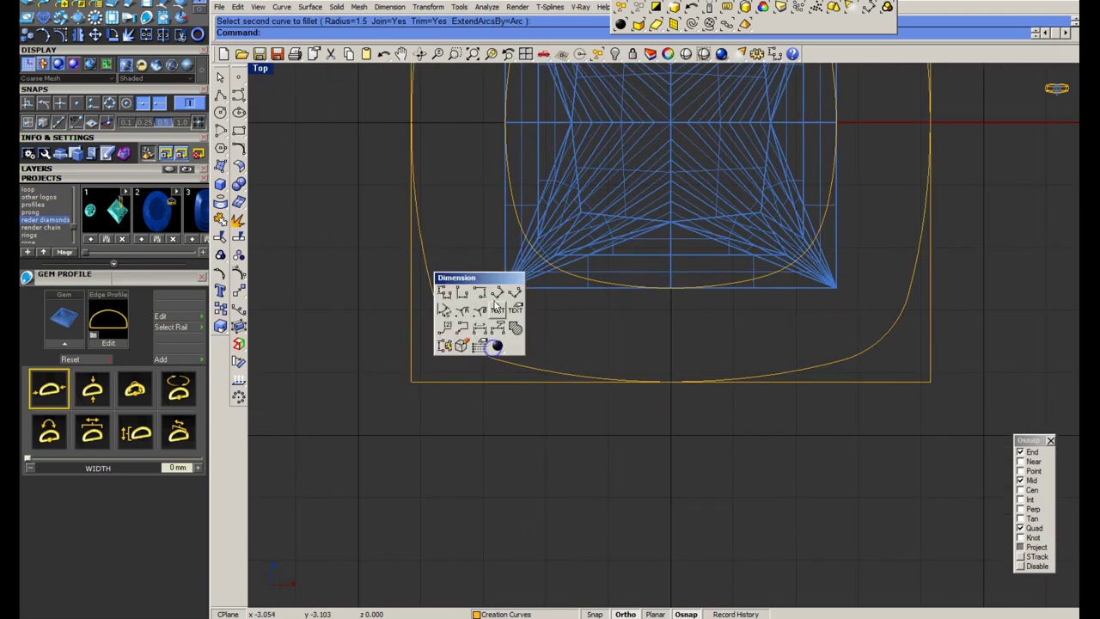
{"action": "left_click", "coordinate": [499, 295]}
{"action": "left_click", "coordinate": [505, 287]}
{"action": "left_click", "coordinate": [457, 336]}
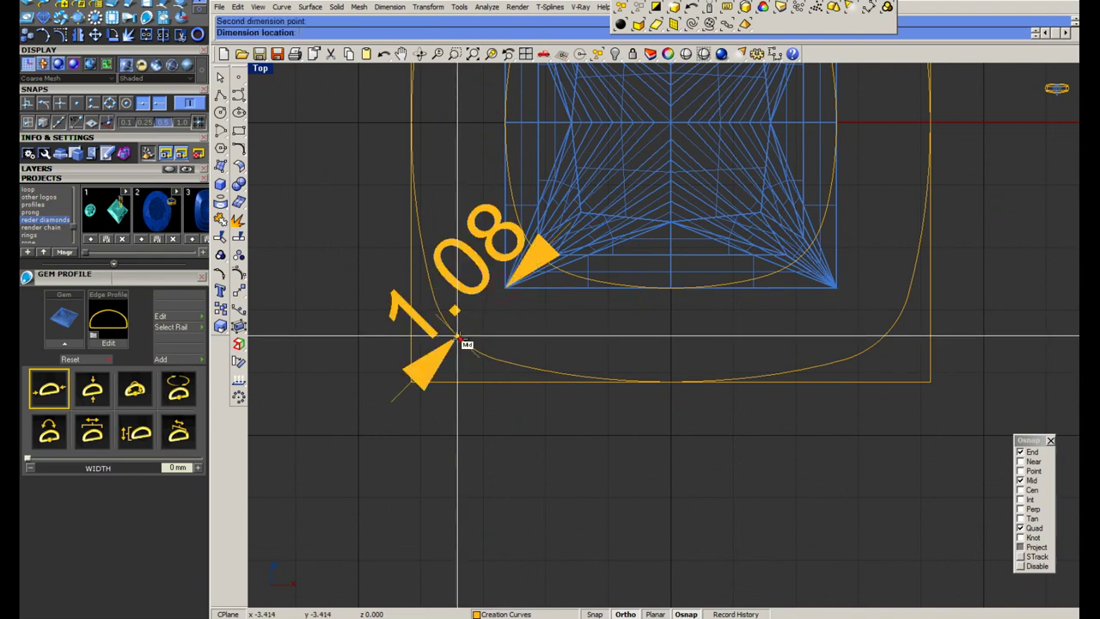
{"action": "scroll", "coordinate": [461, 338], "scroll_direction": "down", "scroll_amount": 8}
{"action": "key", "text": "Escape"}
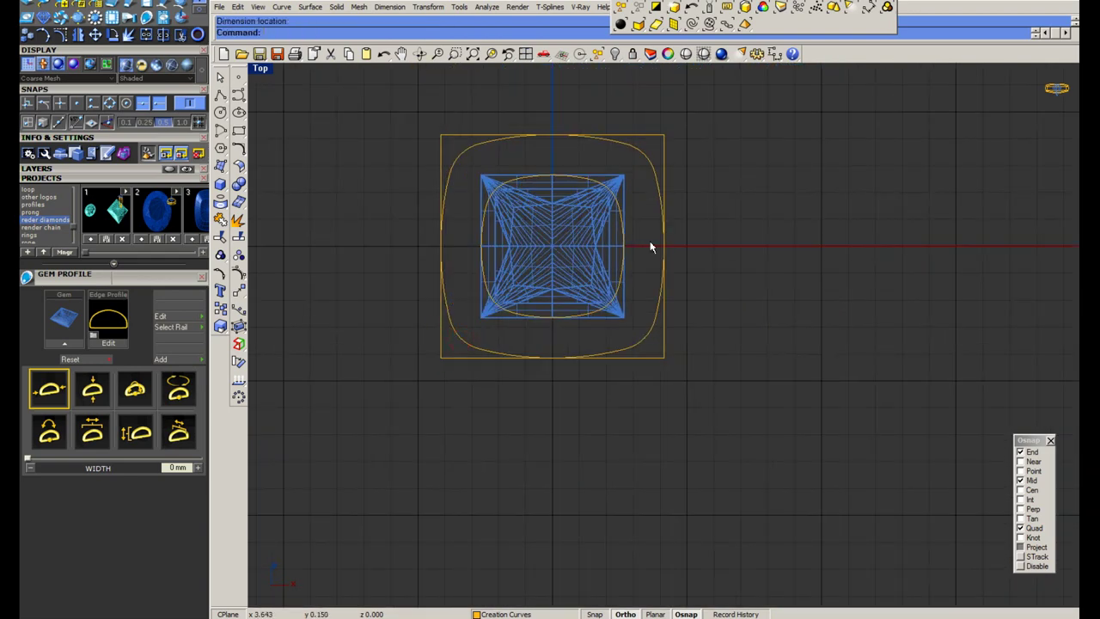
Measure the gap from the midpoint of the gem's right side to the outline with an aligned dimension, without placing it.
{"action": "middle_click", "coordinate": [628, 260]}
{"action": "left_click", "coordinate": [645, 240]}
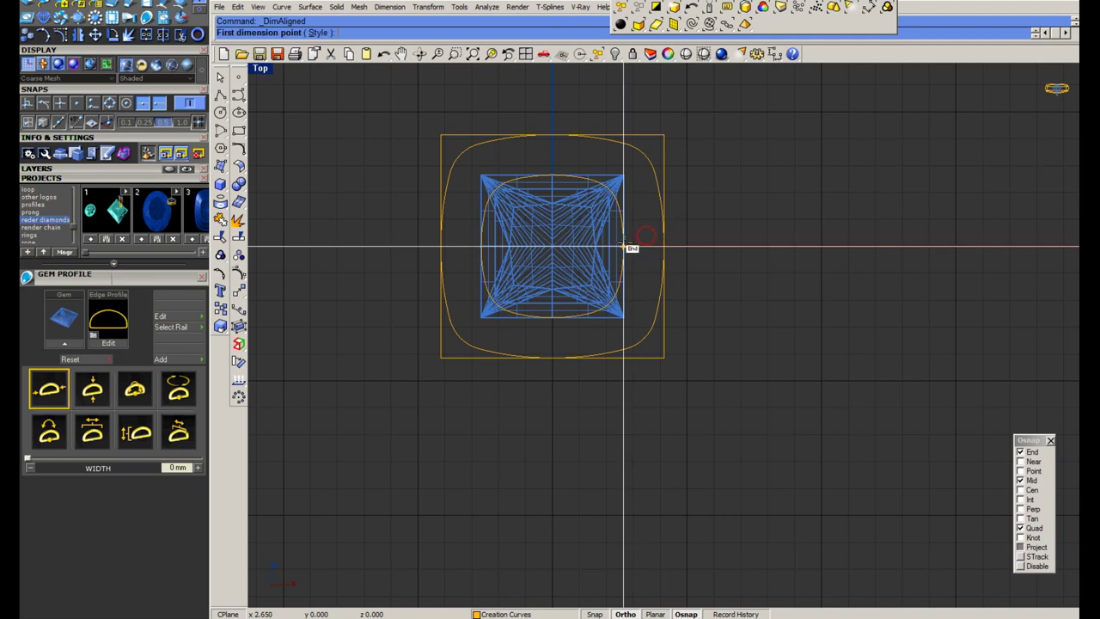
{"action": "left_click", "coordinate": [624, 246]}
{"action": "left_click", "coordinate": [664, 247]}
{"action": "key", "text": "Escape"}
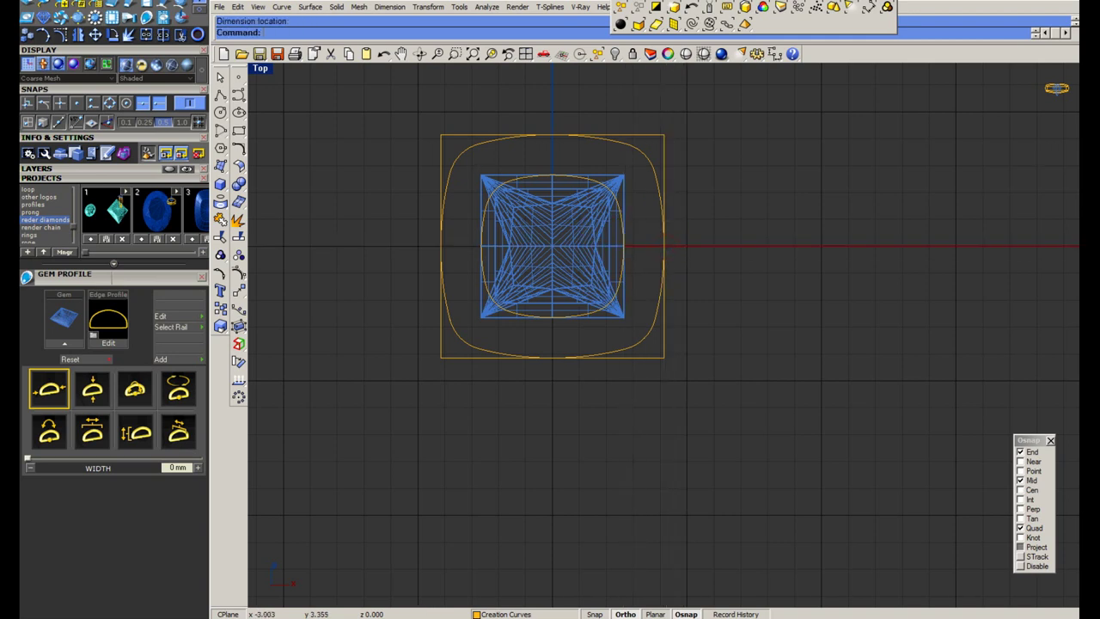
Hide the square guide to check the cushion outline against the ring photo, and undo the hiding and the corner fillets.
{"action": "scroll", "coordinate": [475, 146], "scroll_direction": "up", "scroll_amount": 2}
{"action": "left_click", "coordinate": [469, 133]}
{"action": "key", "text": "ctrl+h"}
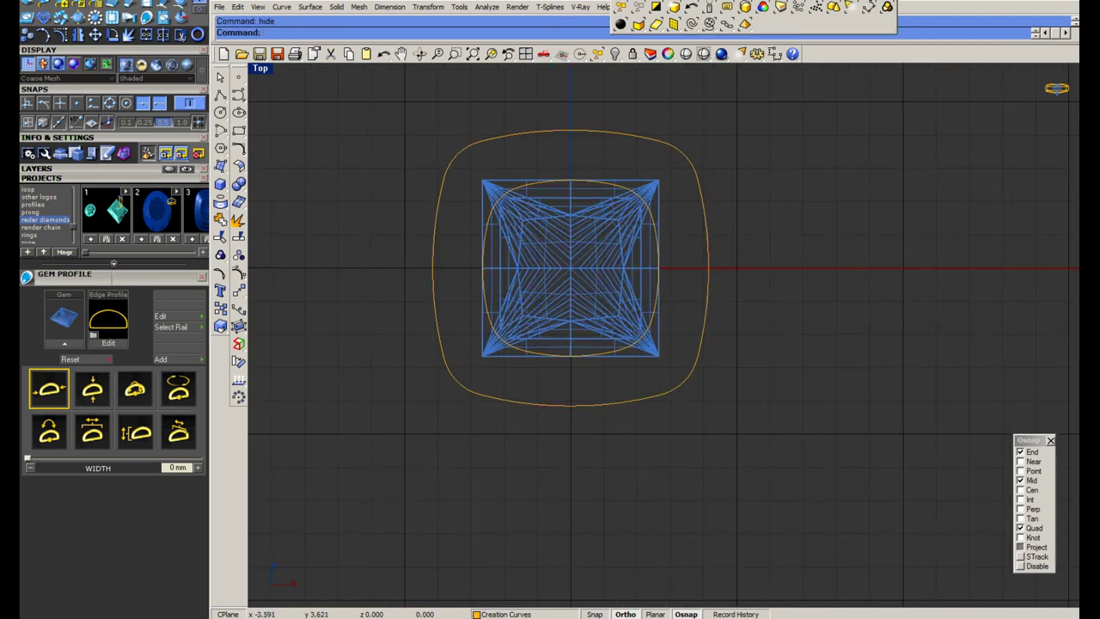
{"action": "key", "text": "alt+Tab"}
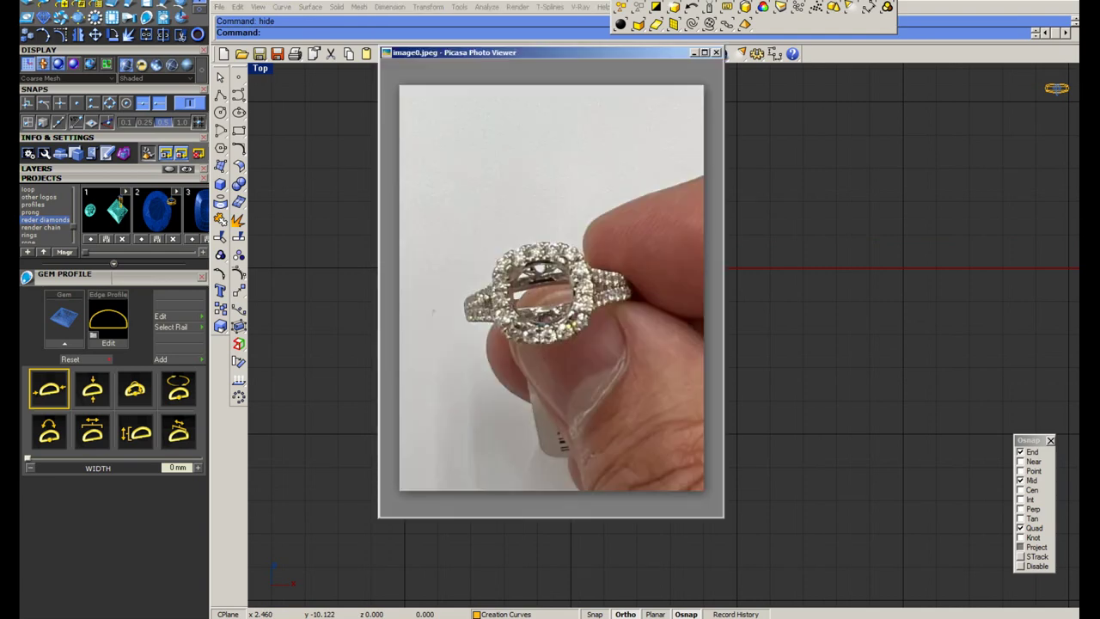
{"action": "key", "text": "alt+Tab"}
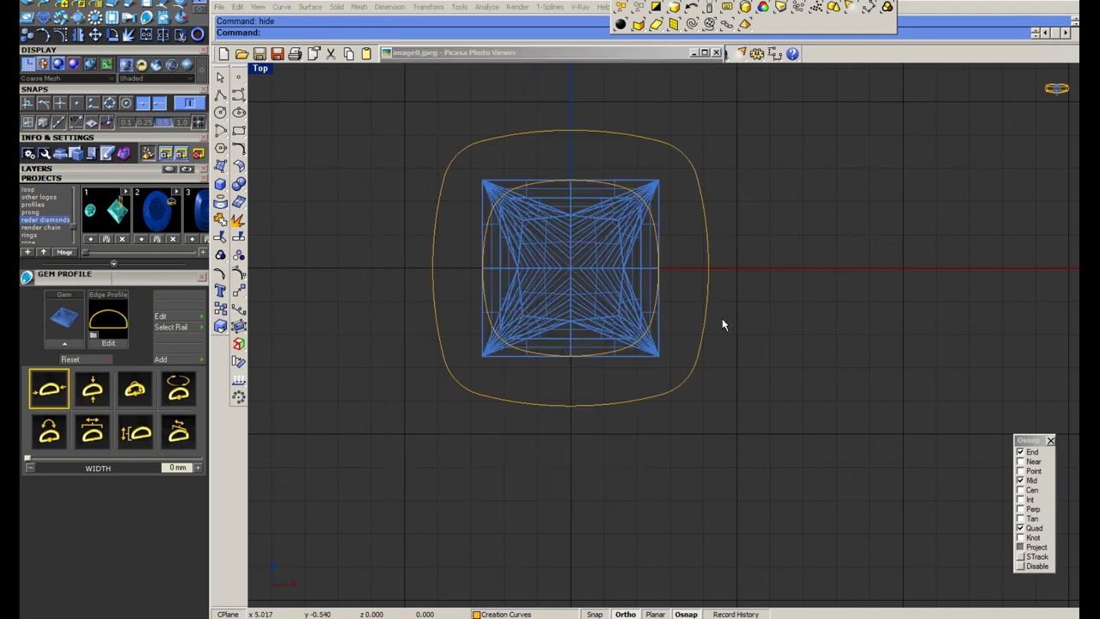
{"action": "key", "text": "ctrl+z"}
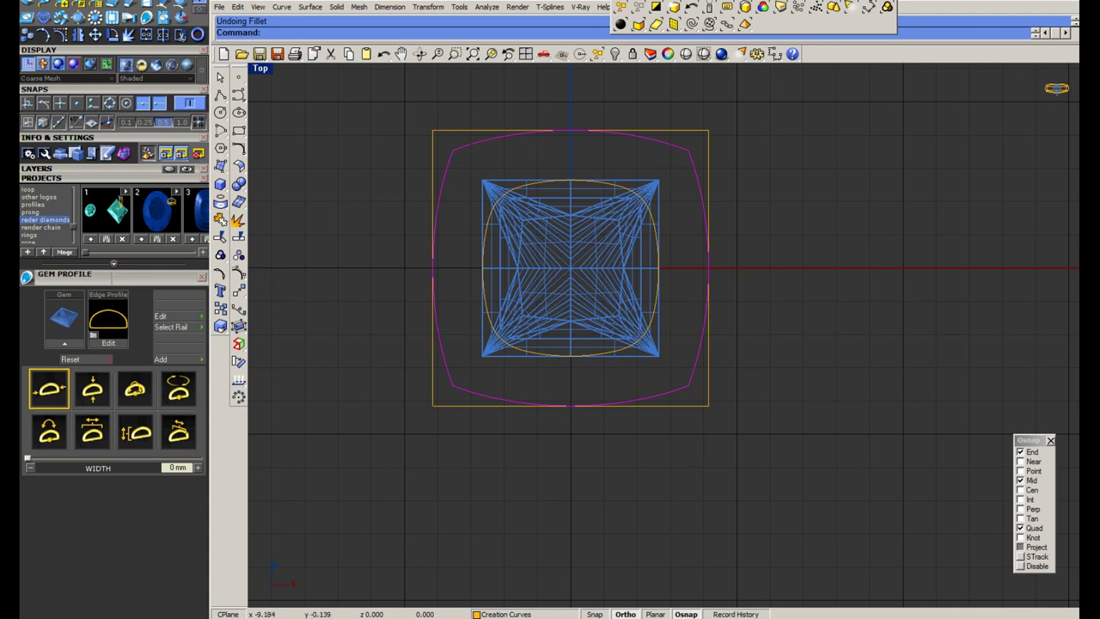
Scale the eight control points between the outline's corners slightly outward about the origin, and turn the points off.
{"action": "left_click", "coordinate": [239, 272]}
{"action": "left_click_drag", "start_coordinate": [507, 103], "coordinate": [660, 476]}
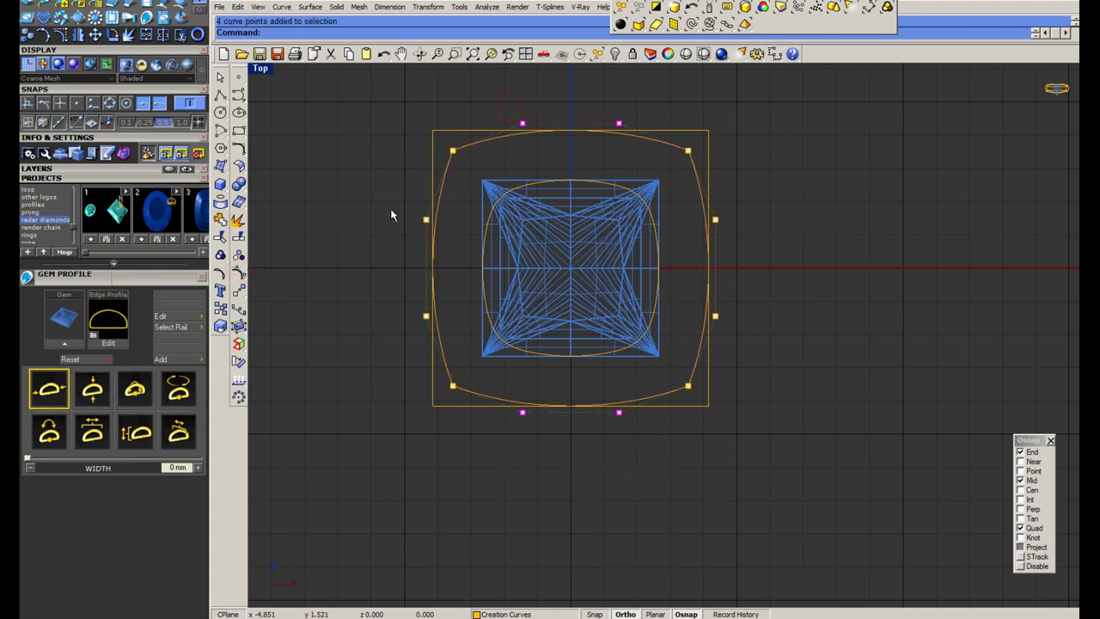
{"action": "left_click_drag", "start_coordinate": [383, 205], "coordinate": [778, 343], "text": "shift"}
{"action": "type", "text": "s"}
{"action": "key", "text": "Return"}
{"action": "type", "text": "0"}
{"action": "key", "text": "Return"}
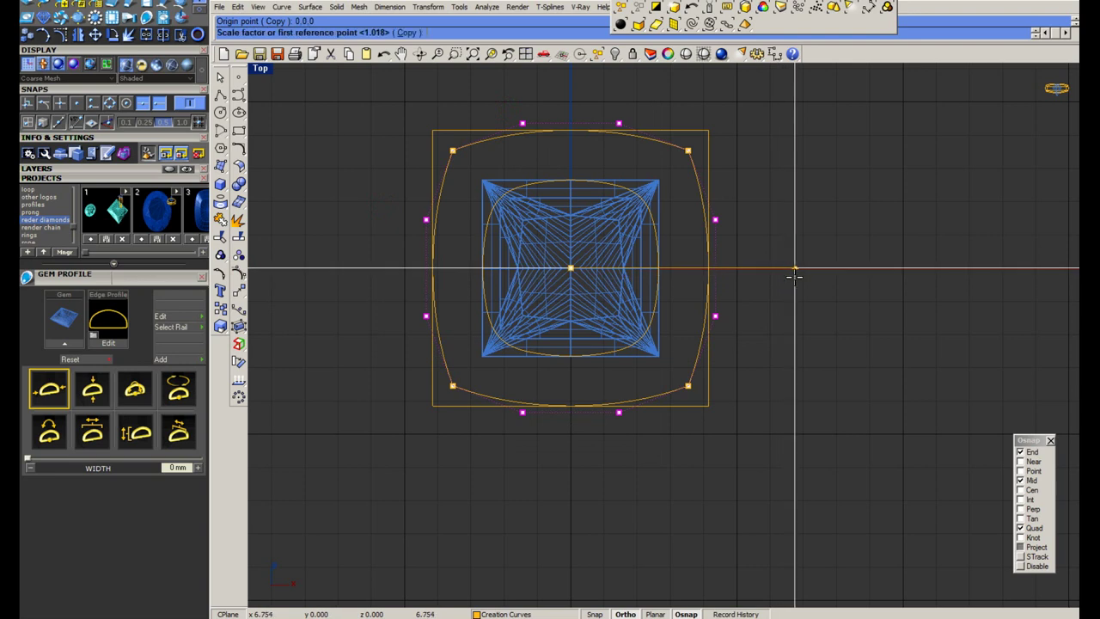
{"action": "left_click", "coordinate": [794, 275]}
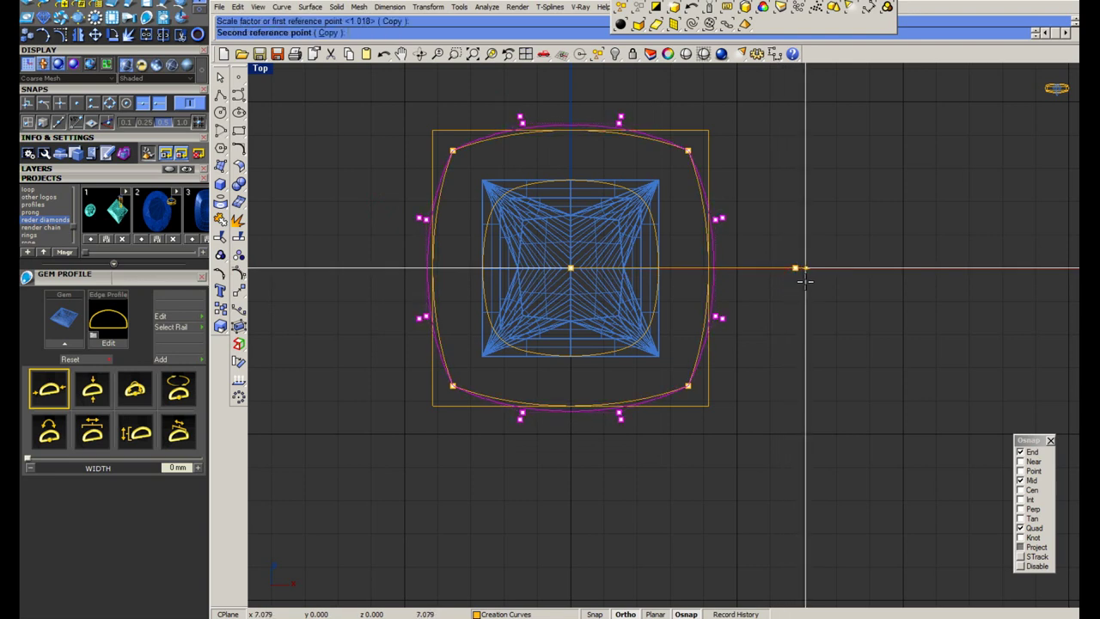
{"action": "left_click", "coordinate": [806, 279]}
{"action": "key", "text": "Escape"}
{"action": "key", "text": "Escape"}
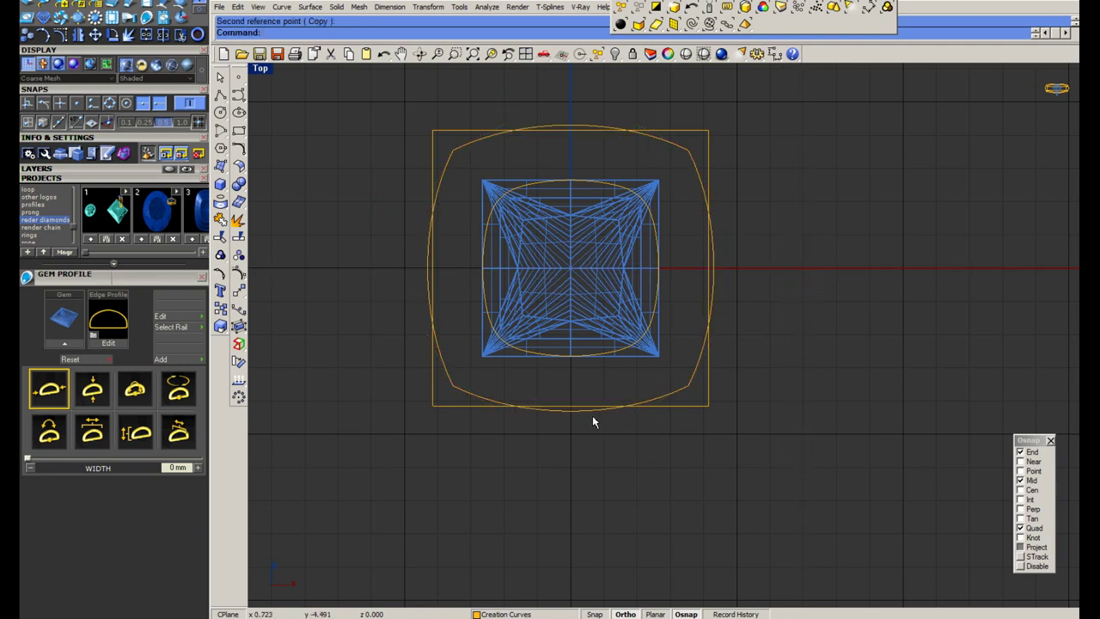
Explode the halo outline and delete every side except the lower one.
{"action": "left_click", "coordinate": [591, 411]}
{"action": "key", "text": "ctrl+e"}
{"action": "left_click", "coordinate": [582, 411], "text": "ctrl"}
{"action": "key", "text": "Delete"}
Rebuild the remaining lower side curve of the outline.
{"action": "left_click", "coordinate": [582, 412]}
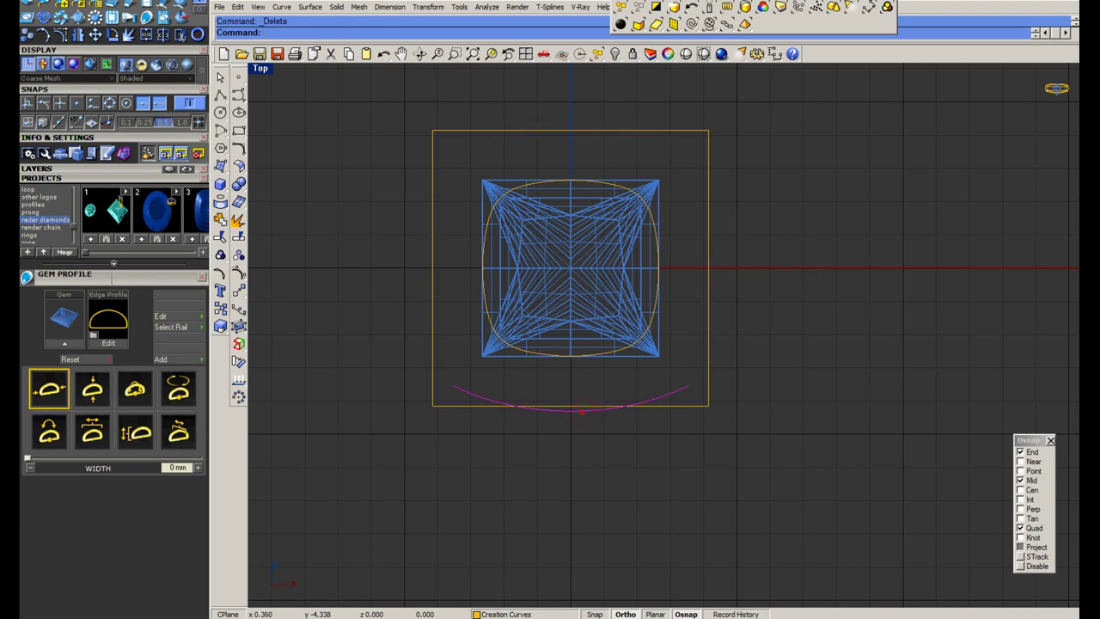
{"action": "type", "text": "eb"}
{"action": "key", "text": "Return"}
{"action": "type", "text": "Rebuild"}
{"action": "key", "text": "Return"}
{"action": "key", "text": "Return"}
Spread the lower curve's two middle control points horizontally with Scale1D about the origin (0,0,0), turn the points off, and select the curve.
{"action": "left_click", "coordinate": [239, 274]}
{"action": "left_click_drag", "start_coordinate": [490, 436], "coordinate": [625, 416]}
{"action": "type", "text": "Scale1D"}
{"action": "key", "text": "Return"}
{"action": "type", "text": "0,0,0"}
{"action": "key", "text": "Return"}
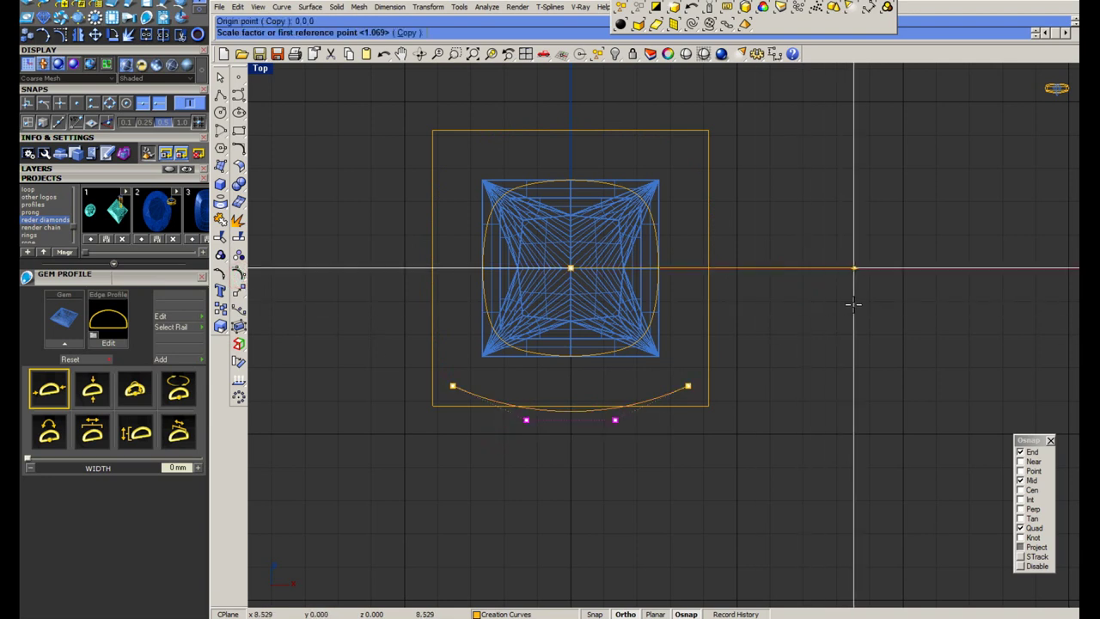
{"action": "left_click", "coordinate": [855, 302]}
{"action": "left_click", "coordinate": [899, 295]}
{"action": "key", "text": "Escape"}
{"action": "left_click", "coordinate": [486, 401]}
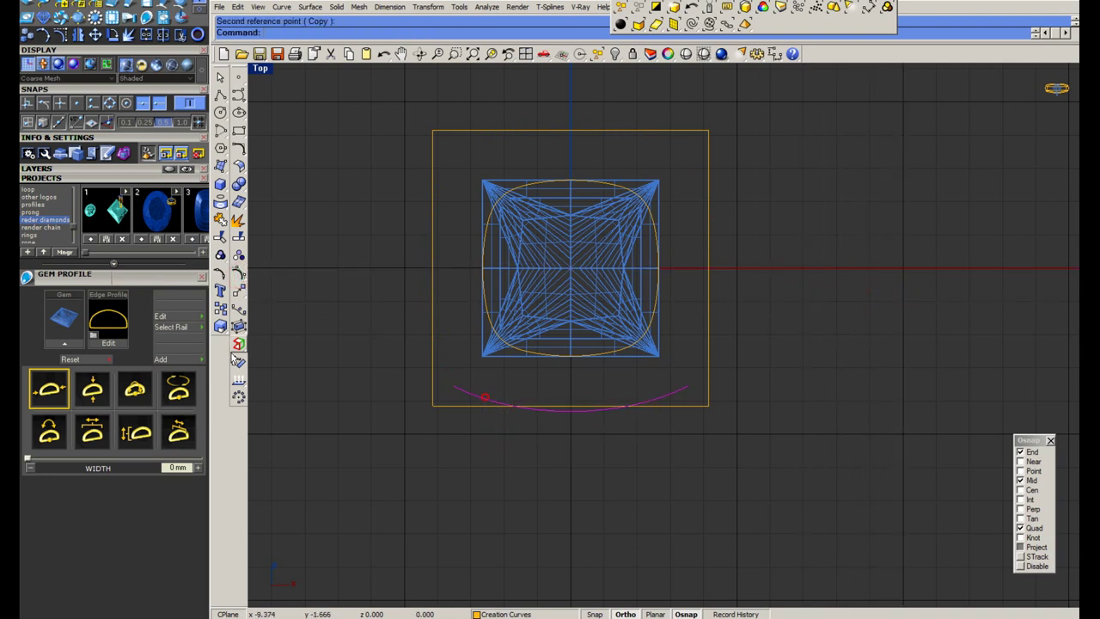
Polar-array the lower side curve into four copies over 360 degrees about the origin, and join them into one closed halo outline.
{"action": "left_click", "coordinate": [239, 396]}
{"action": "type", "text": "4"}
{"action": "key", "text": "Return"}
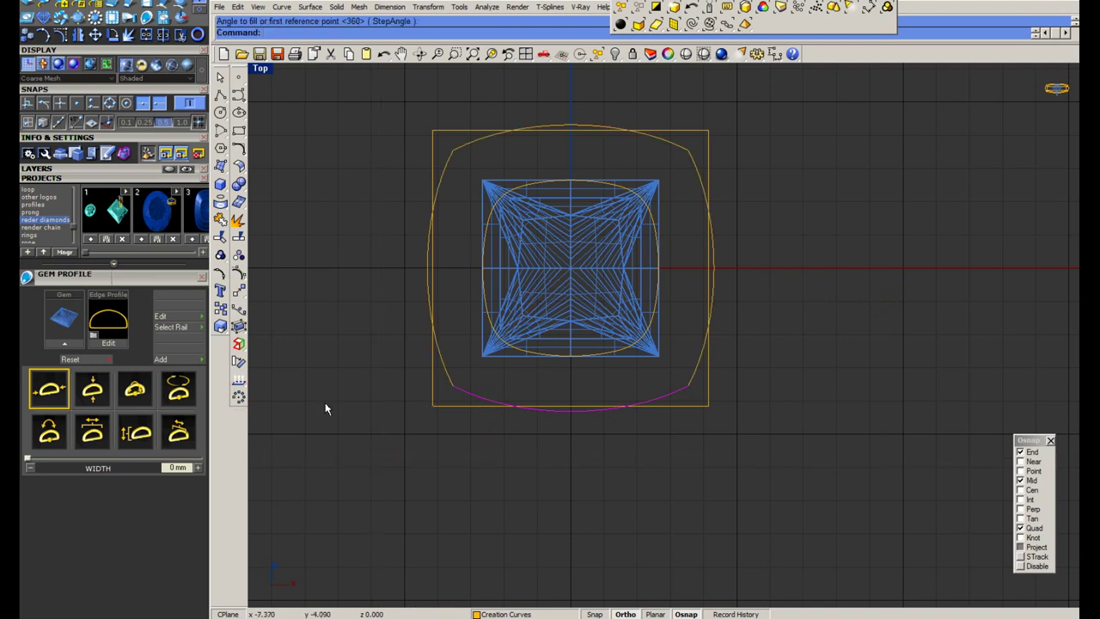
{"action": "key", "text": "Return"}
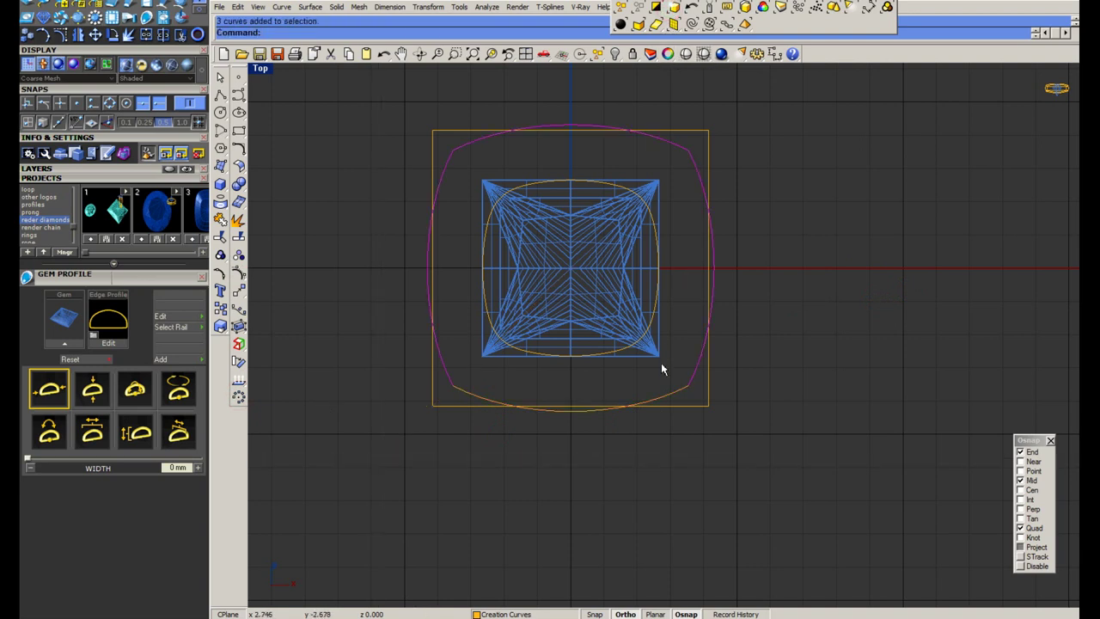
{"action": "left_click", "coordinate": [678, 392]}
{"action": "key", "text": "ctrl+j"}
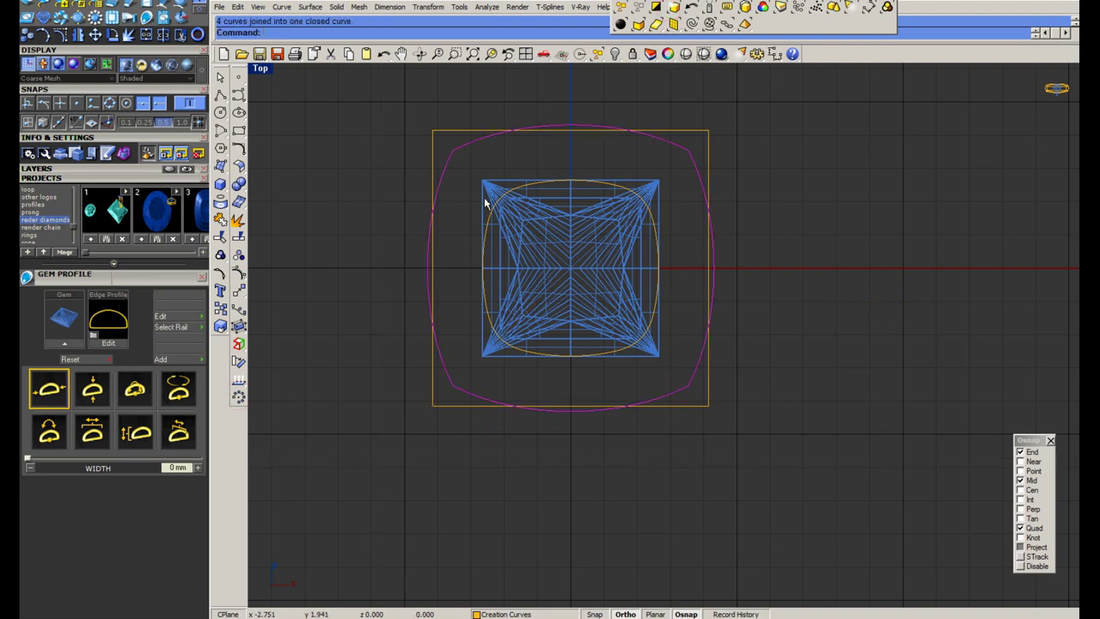
Fillet the four corners of the joined halo outline with a radius of 1.5 mm.
{"action": "left_click", "coordinate": [244, 146]}
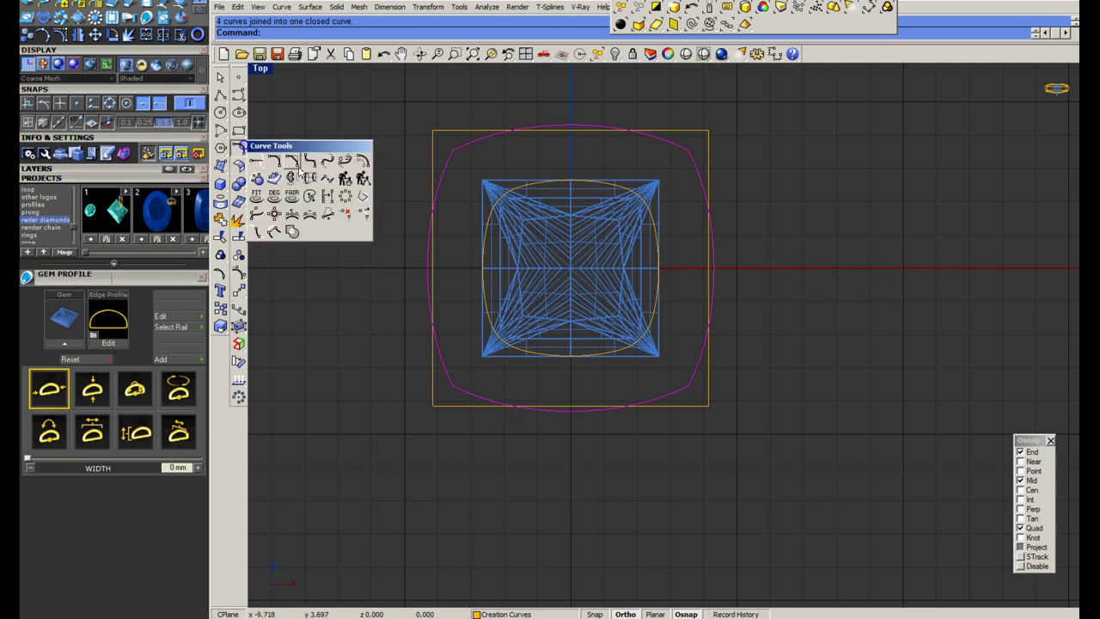
{"action": "left_click", "coordinate": [276, 163]}
{"action": "scroll", "coordinate": [441, 170], "scroll_direction": "up", "scroll_amount": 4}
{"action": "left_click", "coordinate": [442, 171]}
{"action": "left_click", "coordinate": [469, 134]}
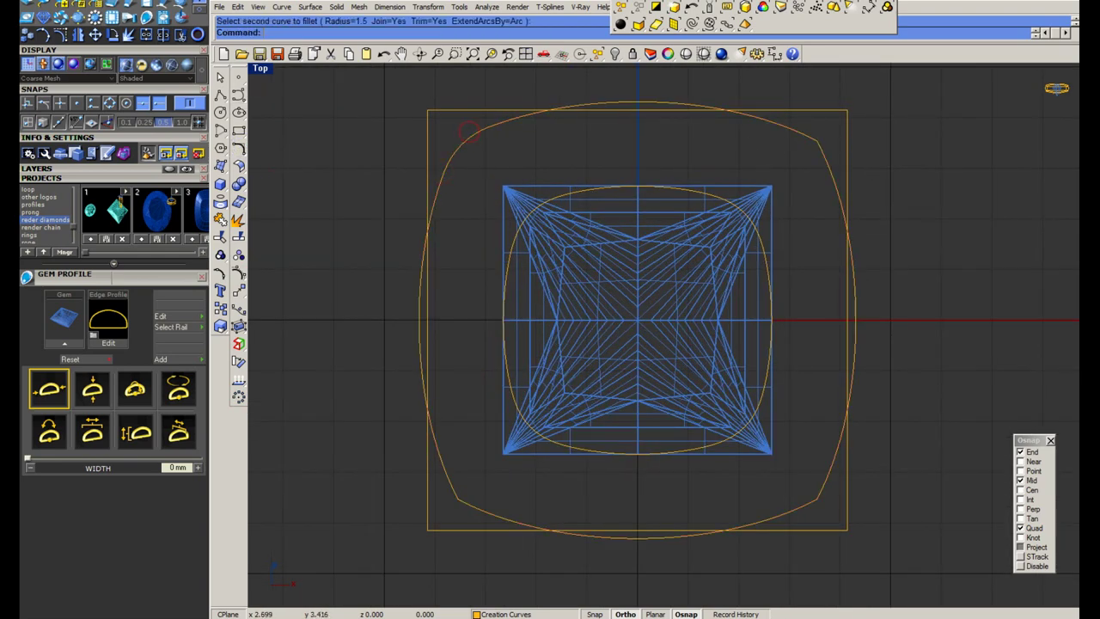
{"action": "right_click", "coordinate": [791, 139]}
{"action": "left_click", "coordinate": [800, 131]}
{"action": "left_click", "coordinate": [823, 163]}
{"action": "right_click", "coordinate": [828, 458]}
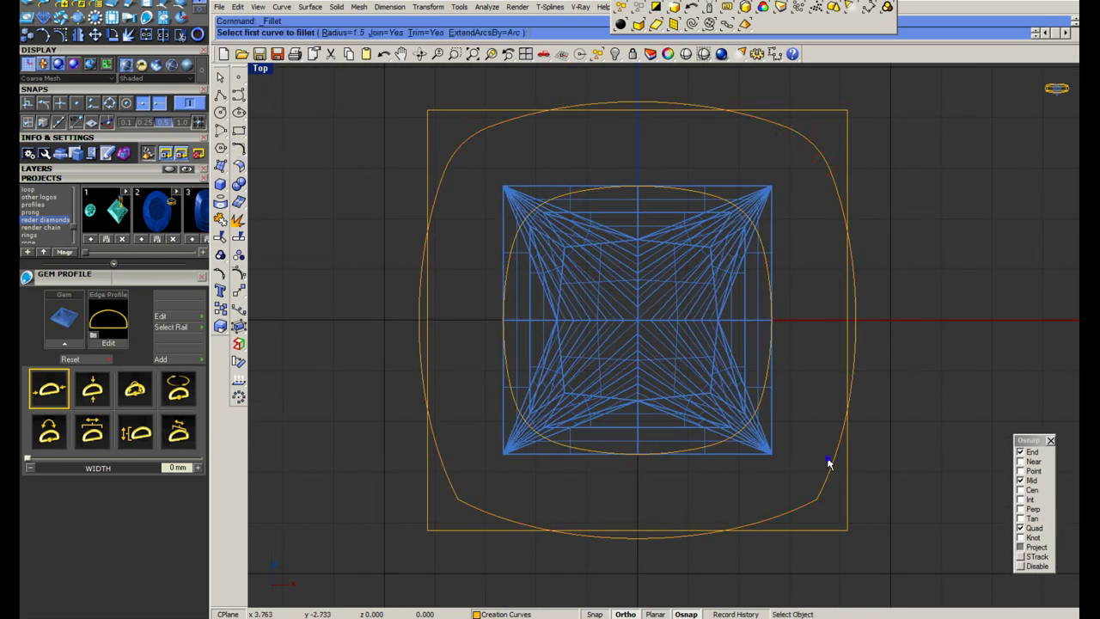
{"action": "left_click", "coordinate": [813, 499]}
{"action": "right_click", "coordinate": [468, 506]}
{"action": "left_click", "coordinate": [468, 506]}
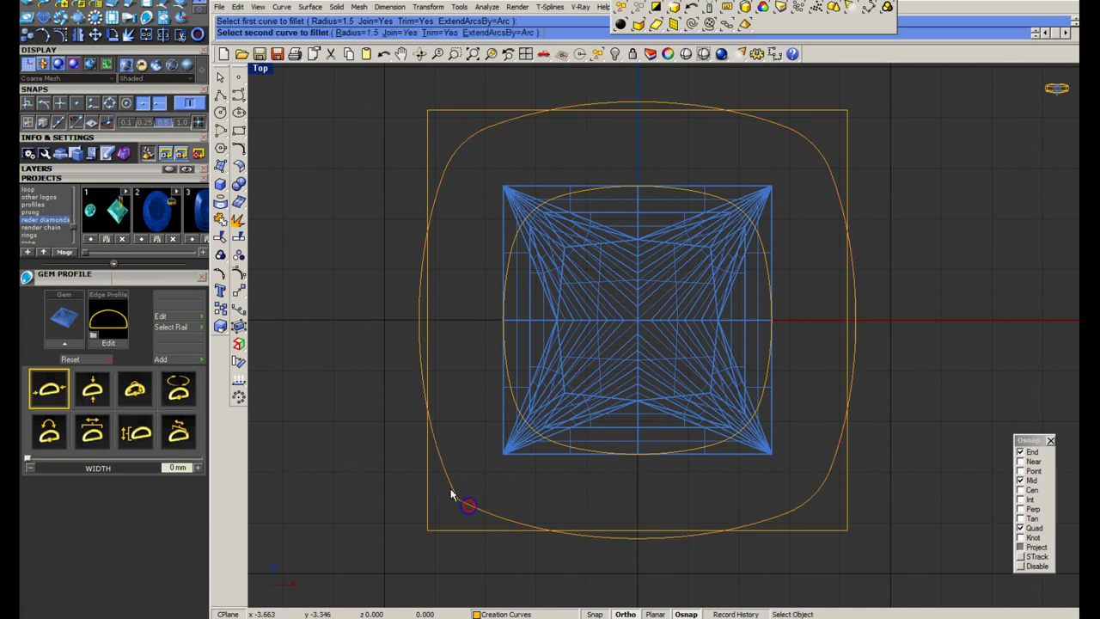
{"action": "left_click", "coordinate": [449, 489]}
Delete the square guide around the filleted halo outline.
{"action": "scroll", "coordinate": [447, 421], "scroll_direction": "down", "scroll_amount": 6}
{"action": "left_click", "coordinate": [453, 256]}
{"action": "key", "text": "Delete"}
{"action": "right_click_drag", "start_coordinate": [490, 253], "coordinate": [482, 221]}
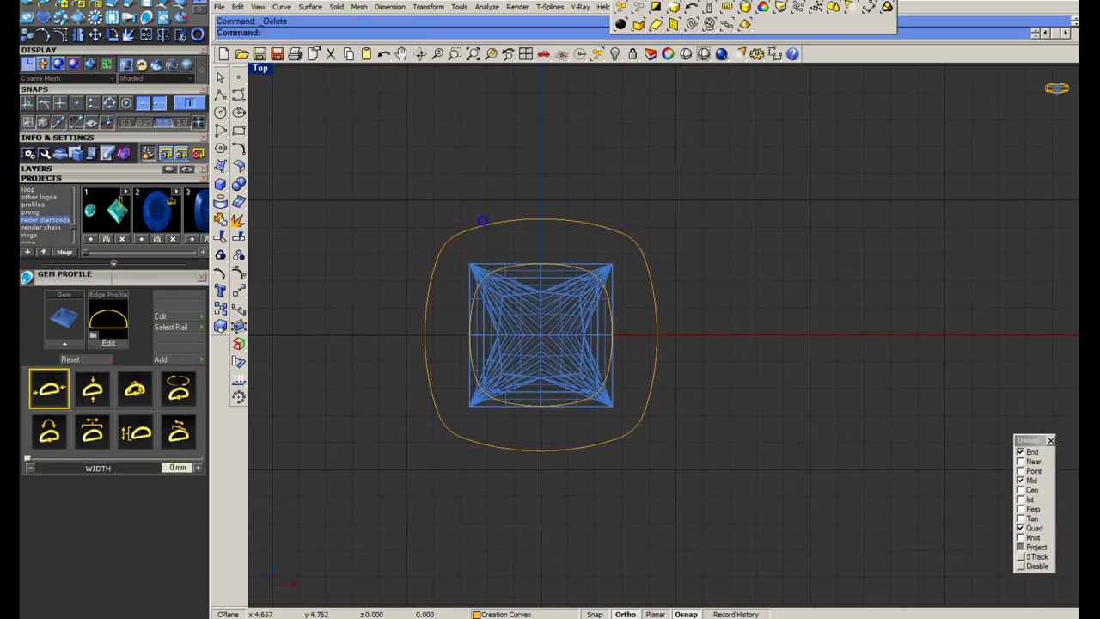
Check the reference photo and measure the diagonal gap between the stone's upper-right corner and the halo outline's rounded corner.
{"action": "key", "text": "alt+Tab"}
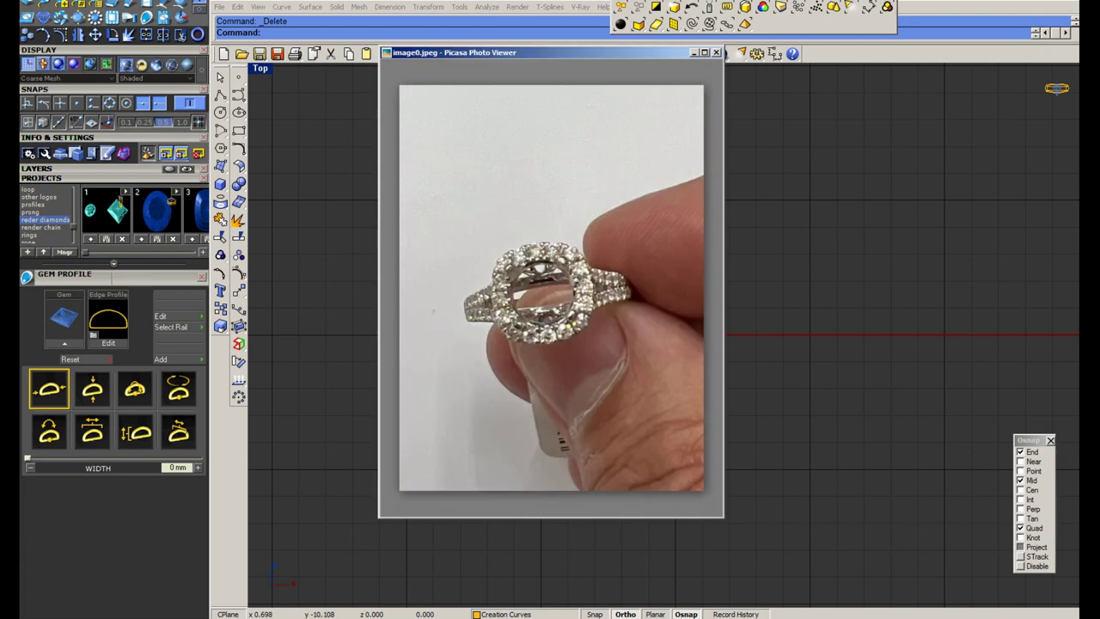
{"action": "key", "text": "alt+Tab"}
{"action": "scroll", "coordinate": [543, 346], "scroll_direction": "down", "scroll_amount": 4}
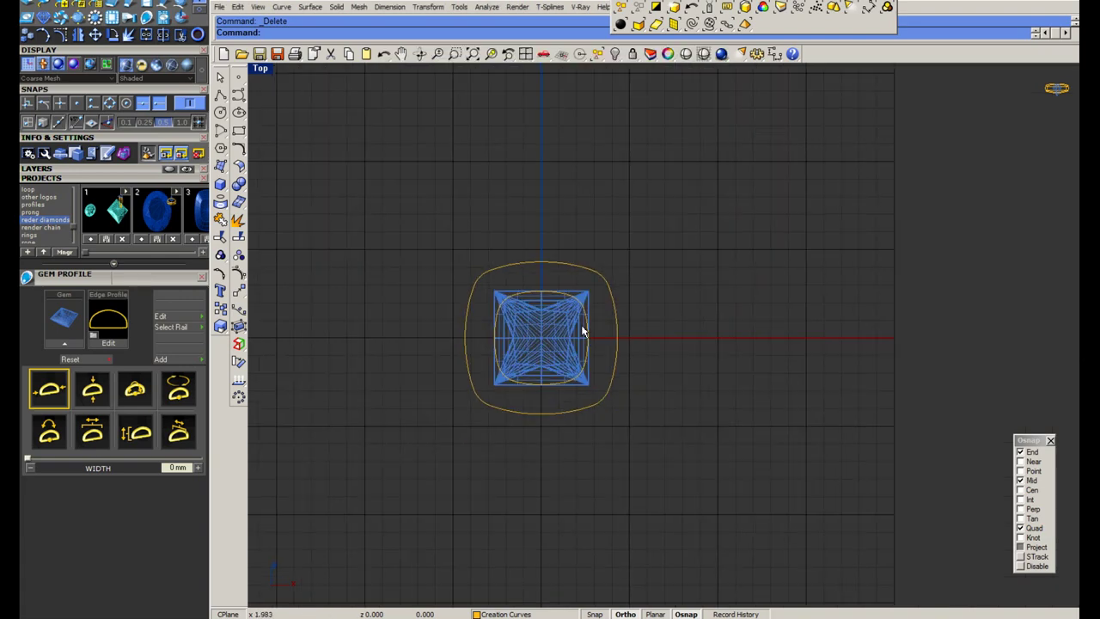
{"action": "scroll", "coordinate": [593, 316], "scroll_direction": "up", "scroll_amount": 10}
{"action": "left_click_drag", "start_coordinate": [672, 267], "coordinate": [625, 283]}
{"action": "scroll", "coordinate": [573, 255], "scroll_direction": "up", "scroll_amount": 4}
{"action": "middle_click", "coordinate": [573, 250]}
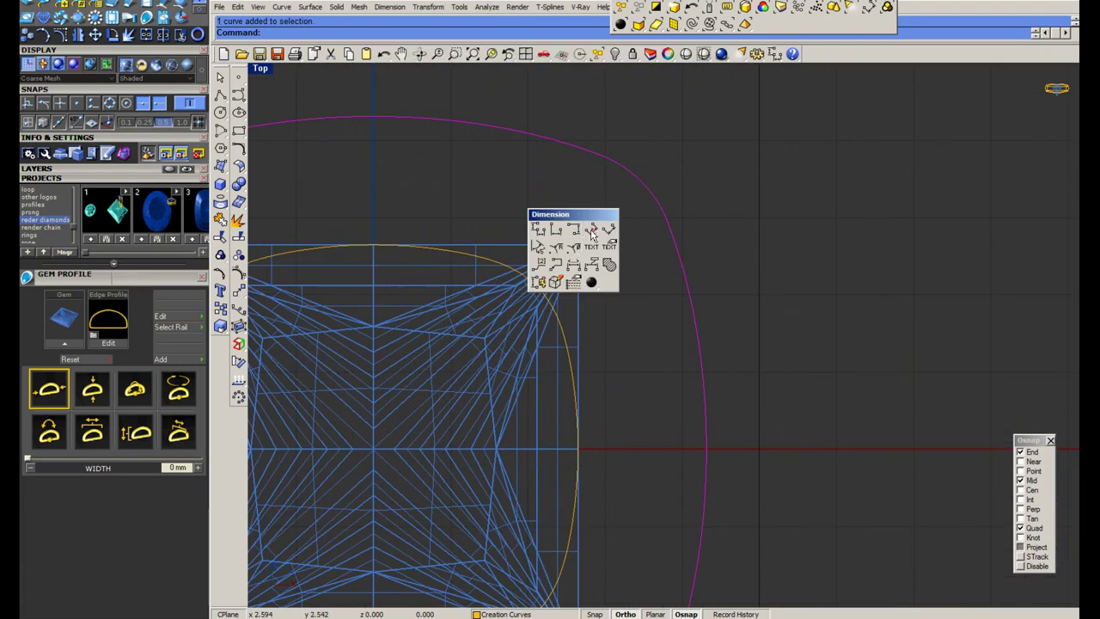
{"action": "left_click", "coordinate": [593, 233]}
{"action": "left_click", "coordinate": [578, 246]}
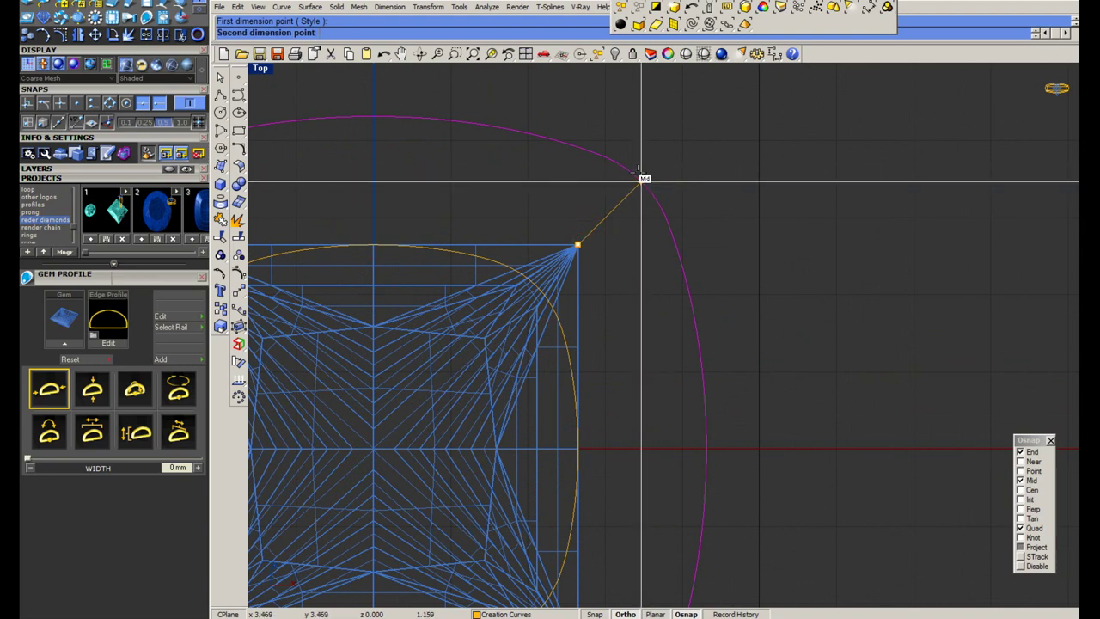
{"action": "left_click", "coordinate": [639, 172]}
{"action": "scroll", "coordinate": [697, 255], "scroll_direction": "down", "scroll_amount": 8}
{"action": "key", "text": "Escape"}
{"action": "right_click_drag", "start_coordinate": [563, 409], "coordinate": [554, 368]}
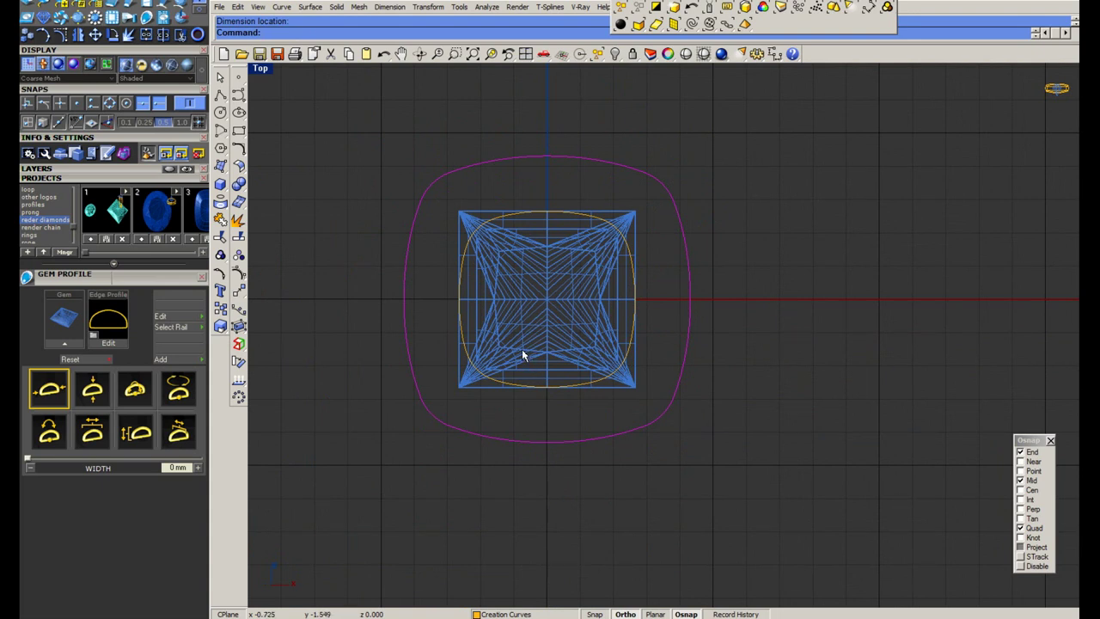
Try to spread the filleted outline's middle upper and lower control points horizontally with Scale1D, and turn the points off.
{"action": "left_click", "coordinate": [237, 274]}
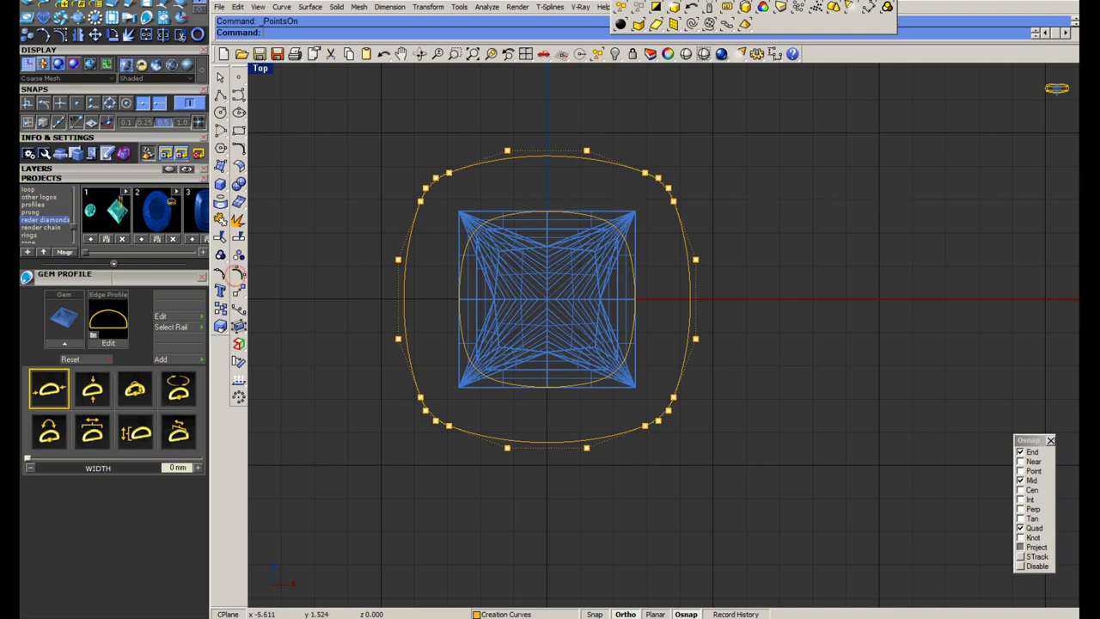
{"action": "left_click_drag", "start_coordinate": [354, 239], "coordinate": [786, 343]}
{"action": "left_click_drag", "start_coordinate": [497, 118], "coordinate": [600, 197]}
{"action": "left_click_drag", "start_coordinate": [490, 104], "coordinate": [607, 174]}
{"action": "left_click_drag", "start_coordinate": [474, 480], "coordinate": [618, 418], "text": "shift"}
{"action": "type", "text": "1d"}
{"action": "key", "text": "Return"}
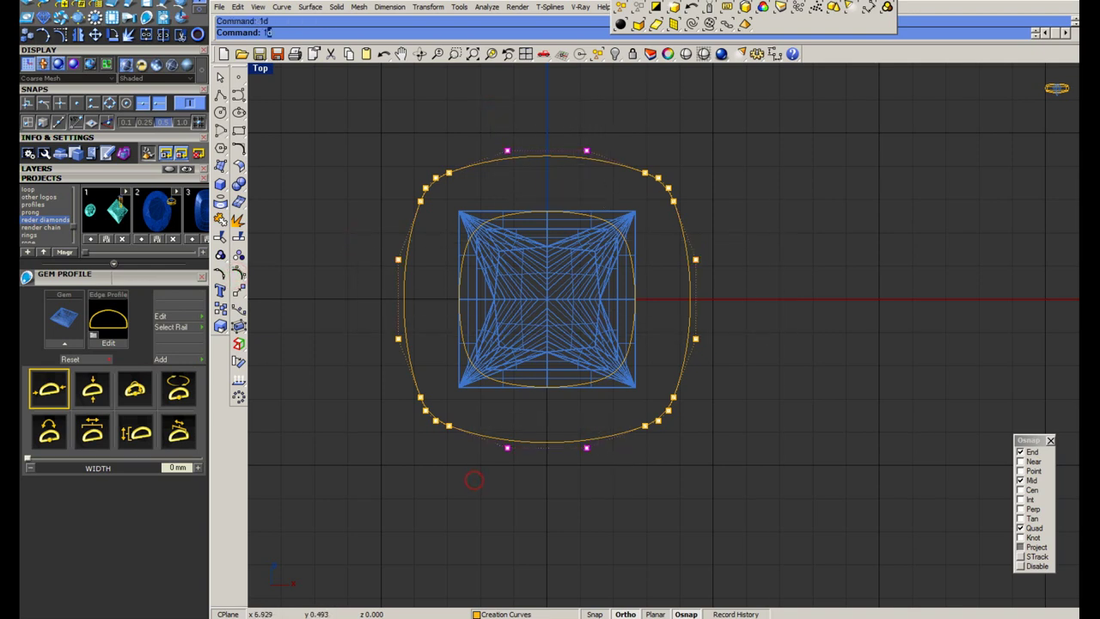
{"action": "left_click", "coordinate": [835, 299]}
{"action": "left_click", "coordinate": [919, 306]}
{"action": "key", "text": "Escape"}
{"action": "key", "text": "Escape"}
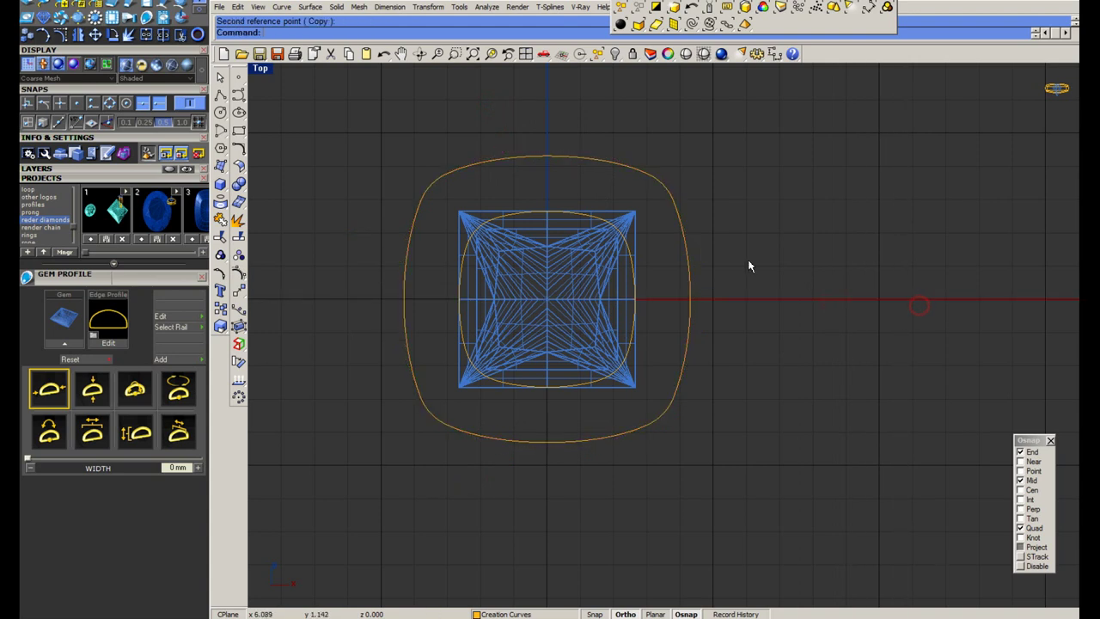
Undo the recent outline edits back to before the four side curves were joined.
{"action": "key", "text": "ctrl+z"}
{"action": "key", "text": "ctrl+z"}
{"action": "key", "text": "ctrl+z"}
{"action": "key", "text": "ctrl+z"}
{"action": "key", "text": "ctrl+z"}
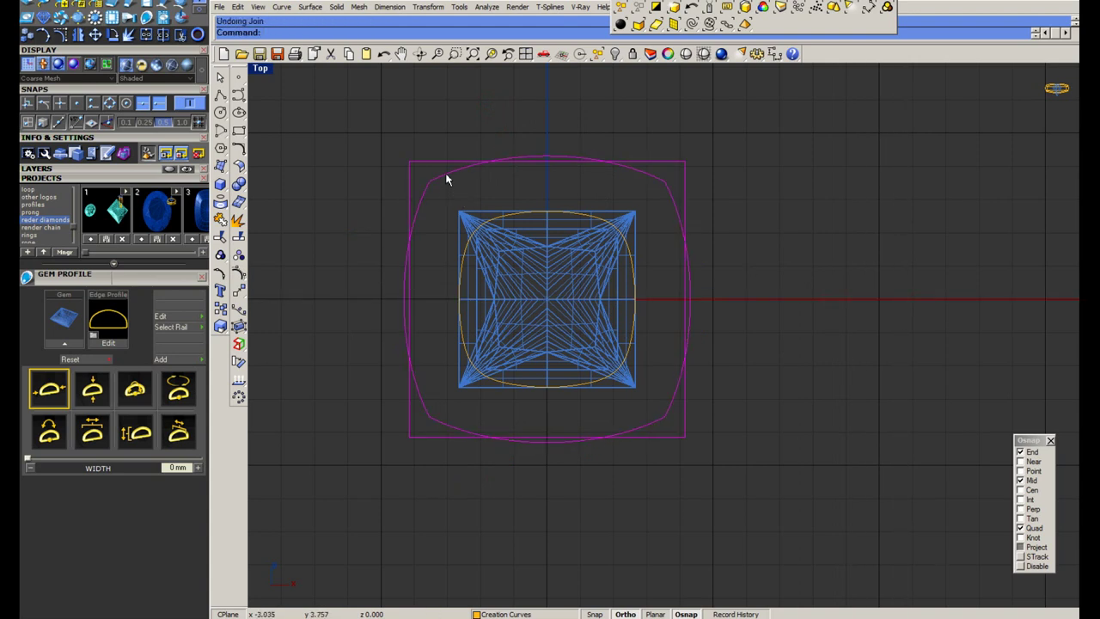
Select the four bowed side curves without the square guide and join them into one closed outline.
{"action": "left_click", "coordinate": [446, 178]}
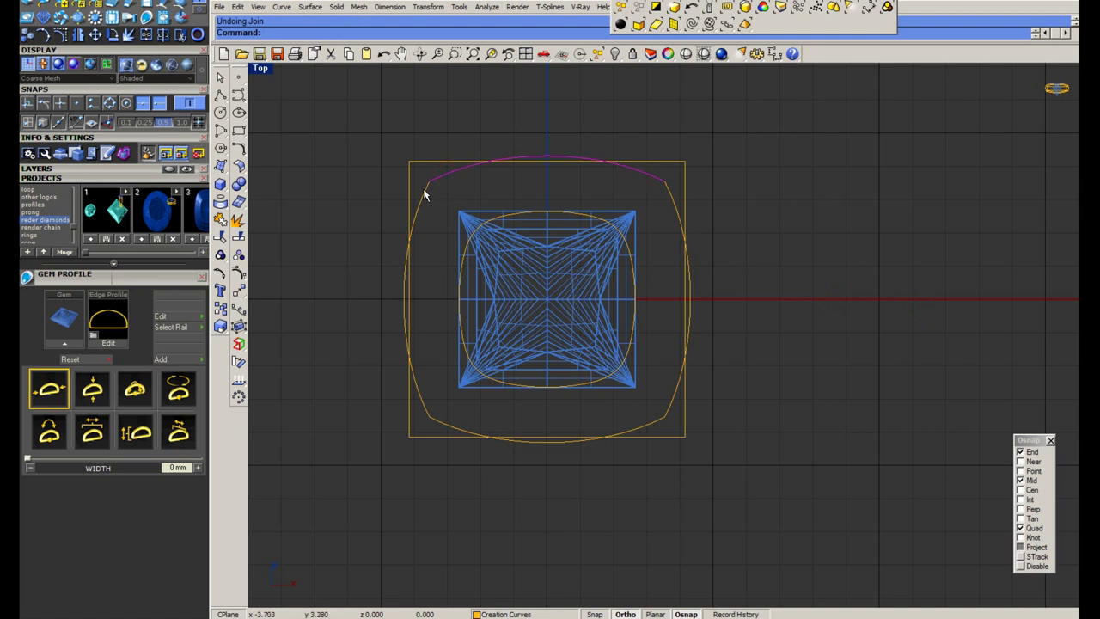
{"action": "left_click", "coordinate": [424, 189], "text": "shift"}
{"action": "left_click", "coordinate": [672, 423], "text": "shift"}
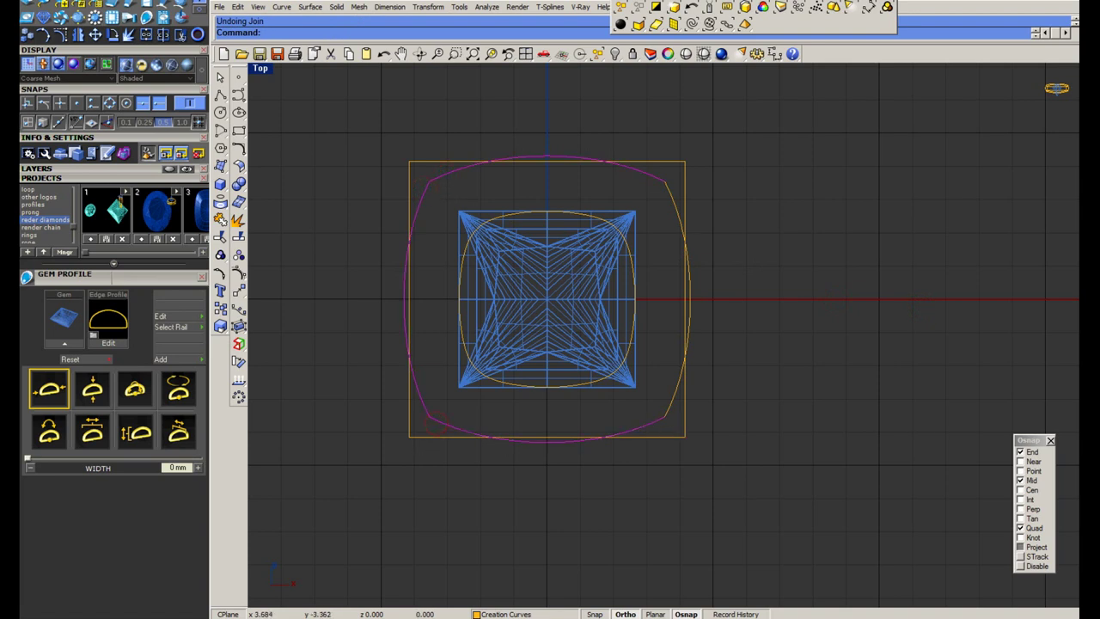
{"action": "left_click", "coordinate": [671, 404], "text": "shift"}
{"action": "key", "text": "ctrl+j"}
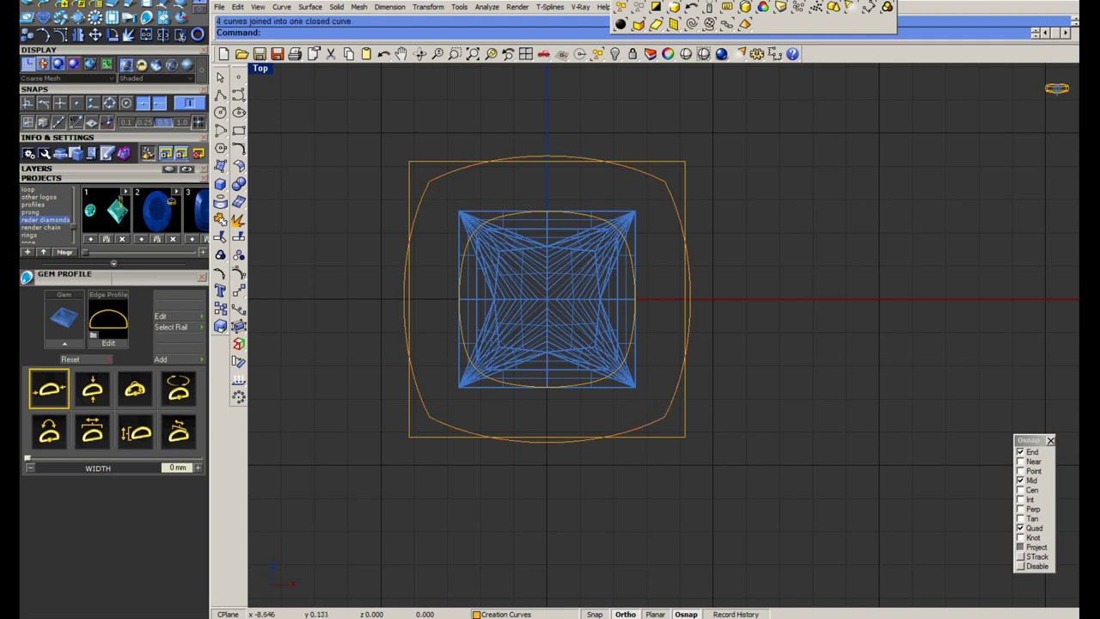
Scale the outline's four corner control points slightly outward about the origin with Scale2D, and turn the points off.
{"action": "left_click", "coordinate": [405, 335]}
{"action": "left_click", "coordinate": [237, 274]}
{"action": "left_click_drag", "start_coordinate": [397, 464], "coordinate": [443, 404]}
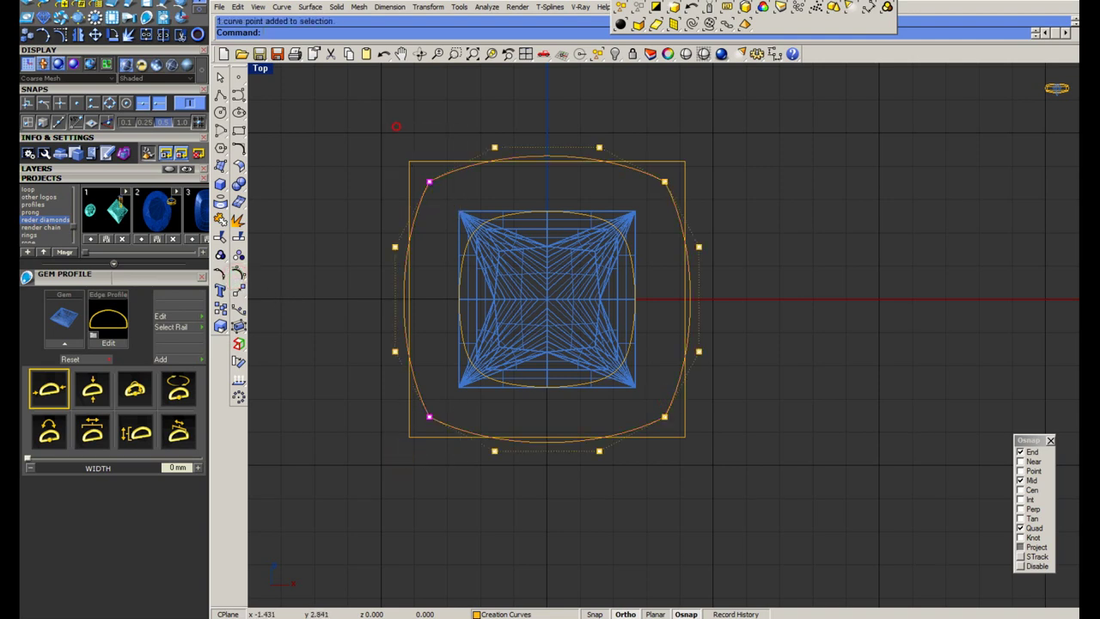
{"action": "left_click_drag", "start_coordinate": [653, 383], "coordinate": [680, 431], "text": "shift"}
{"action": "type", "text": "s"}
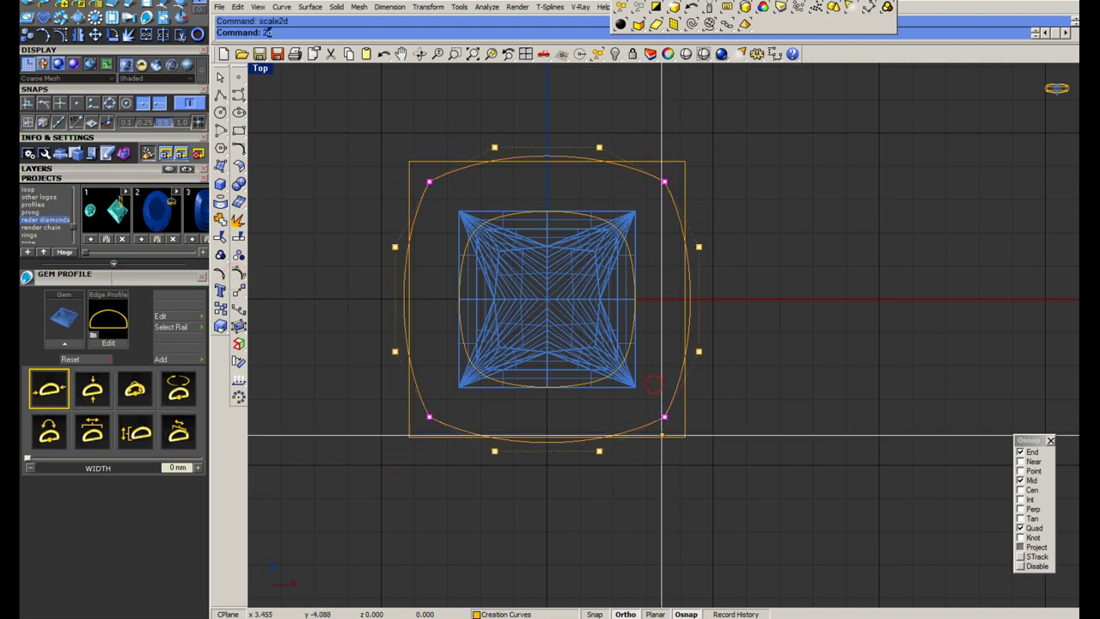
{"action": "type", "text": "0"}
{"action": "key", "text": "Return"}
{"action": "left_click", "coordinate": [737, 510]}
{"action": "left_click", "coordinate": [738, 512]}
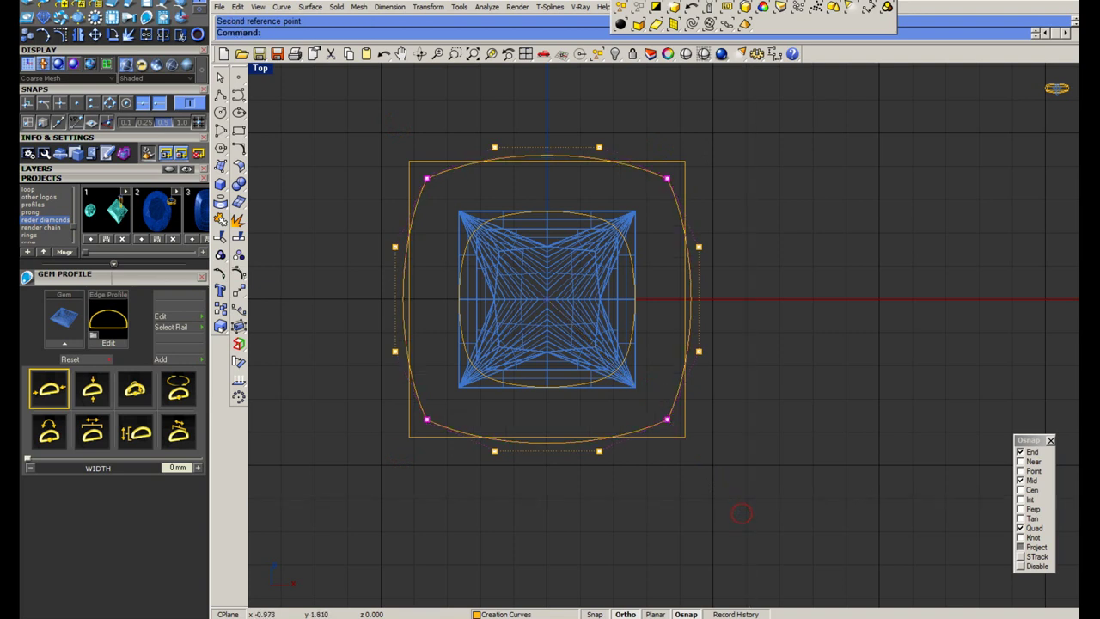
{"action": "key", "text": "Escape"}
Delete the square guide and explode the halo outline into its four side curves.
{"action": "left_click", "coordinate": [432, 163]}
{"action": "key", "text": "Delete"}
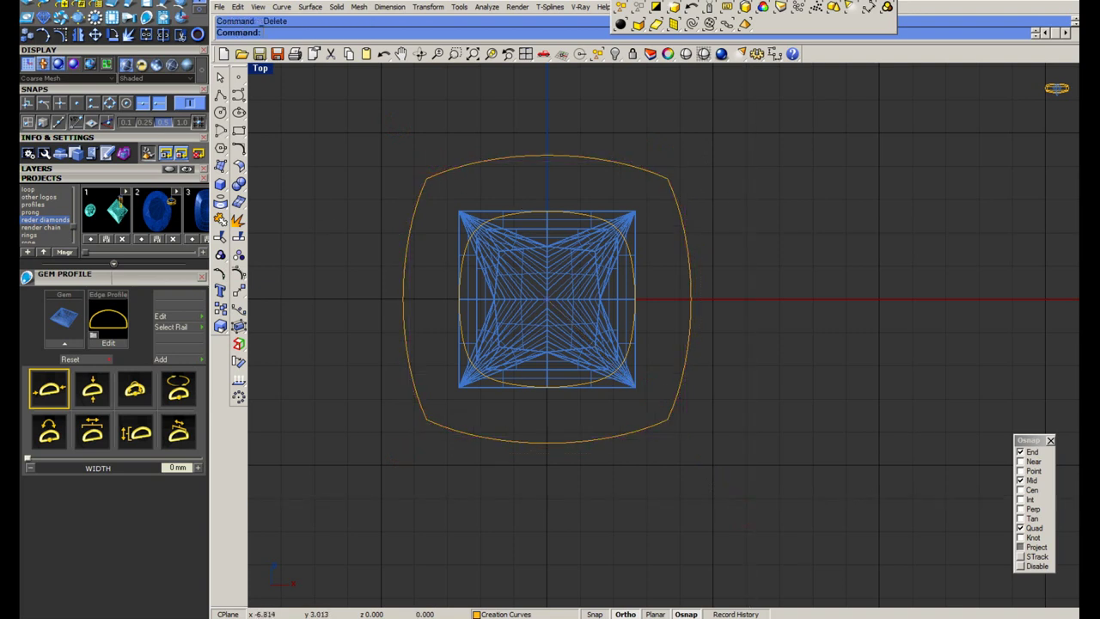
{"action": "left_click", "coordinate": [537, 146]}
{"action": "type", "text": "explode"}
{"action": "key", "text": "Return"}
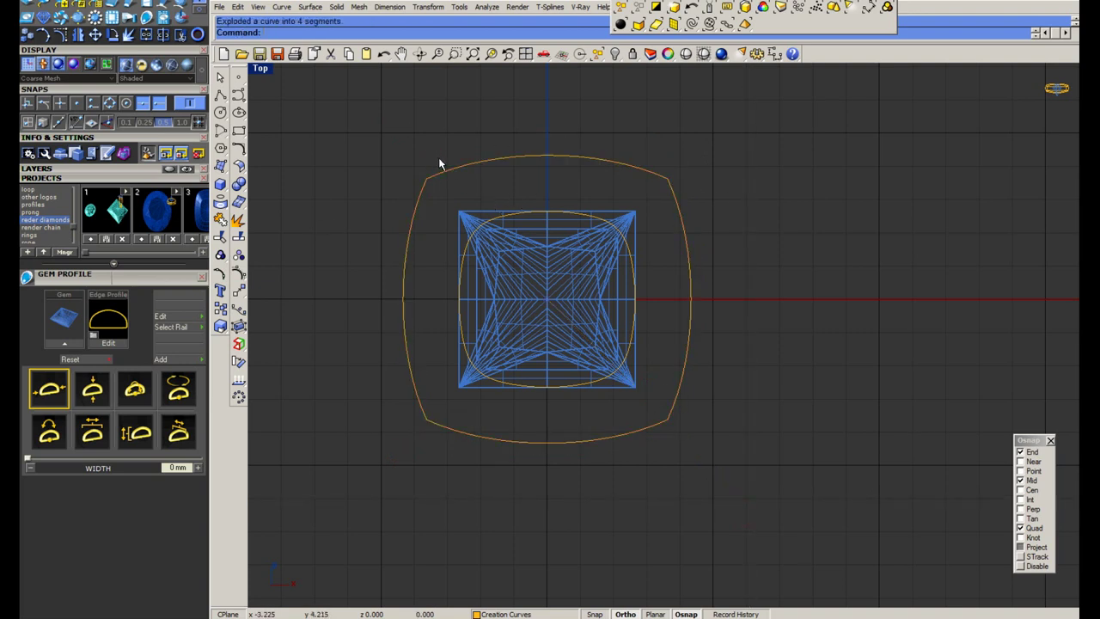
Rebuild the four side curves of the halo outline.
{"action": "type", "text": "Rebuild"}
{"action": "key", "text": "Return"}
{"action": "key", "text": "Return"}
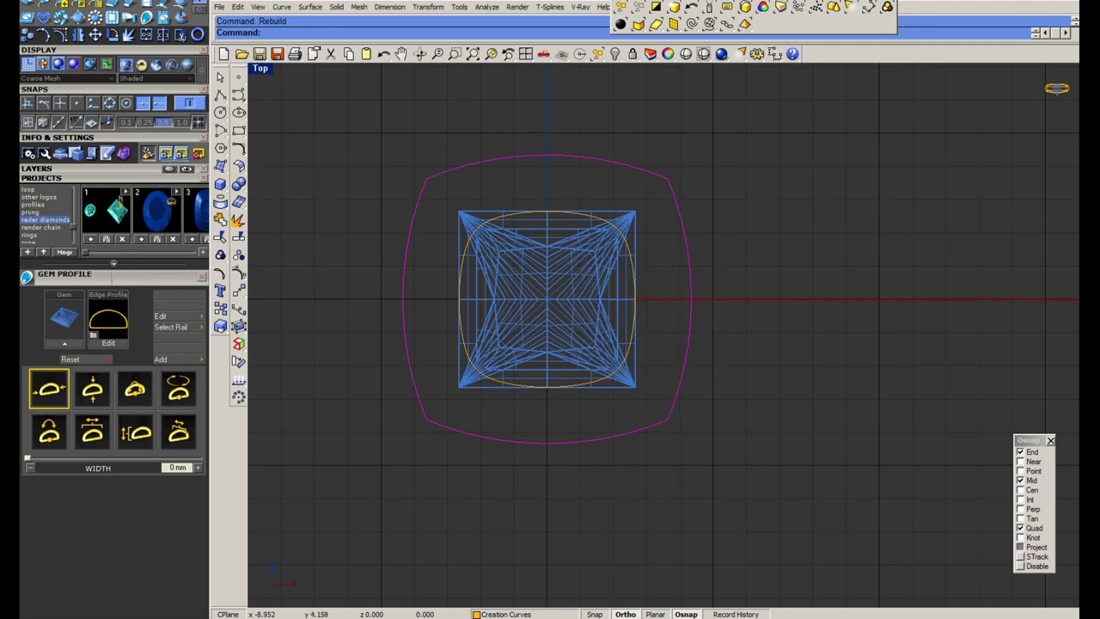
Fillet the outline's two upper corners with a radius of 1.5 mm.
{"action": "left_click", "coordinate": [241, 151]}
{"action": "left_click", "coordinate": [276, 160]}
{"action": "left_click", "coordinate": [418, 209]}
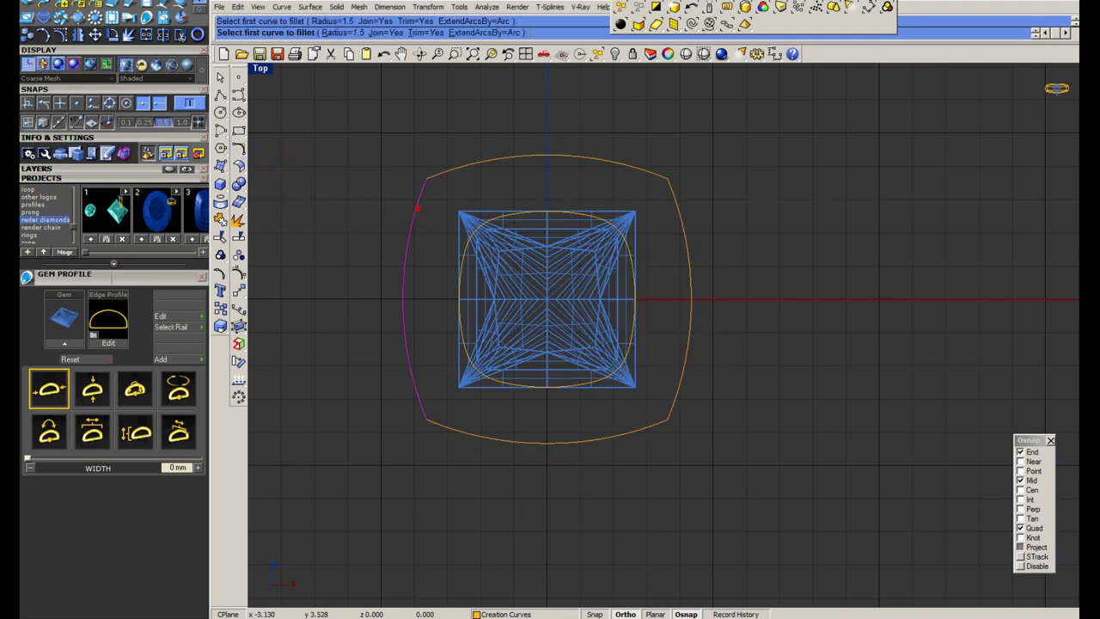
{"action": "left_click", "coordinate": [417, 208]}
{"action": "right_click", "coordinate": [486, 183]}
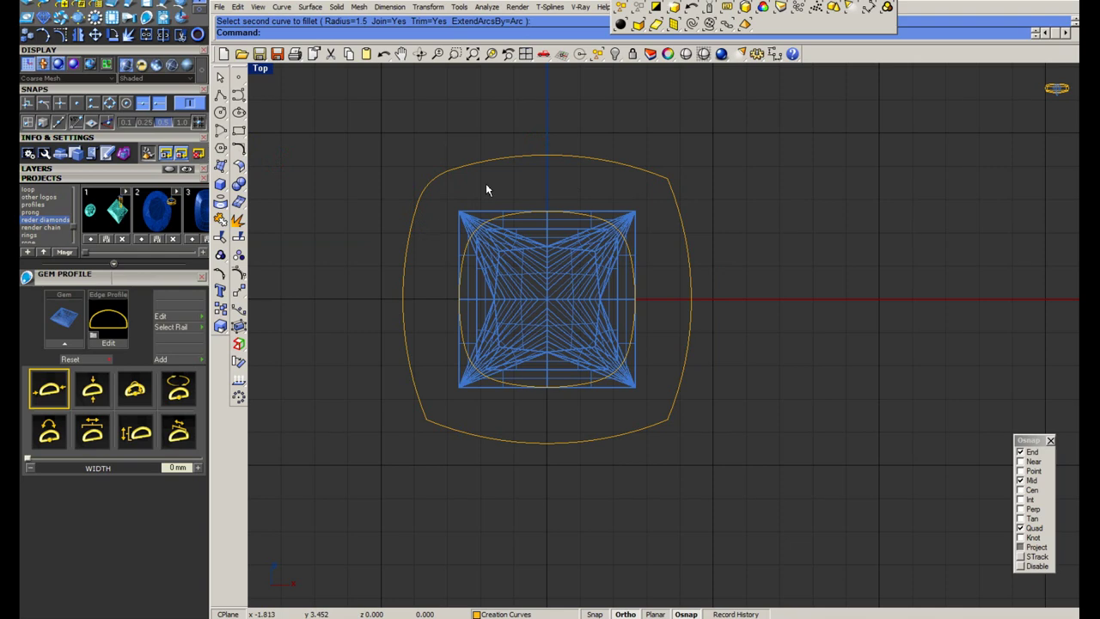
{"action": "left_click", "coordinate": [649, 171]}
{"action": "left_click", "coordinate": [678, 203]}
{"action": "left_click", "coordinate": [737, 618]}
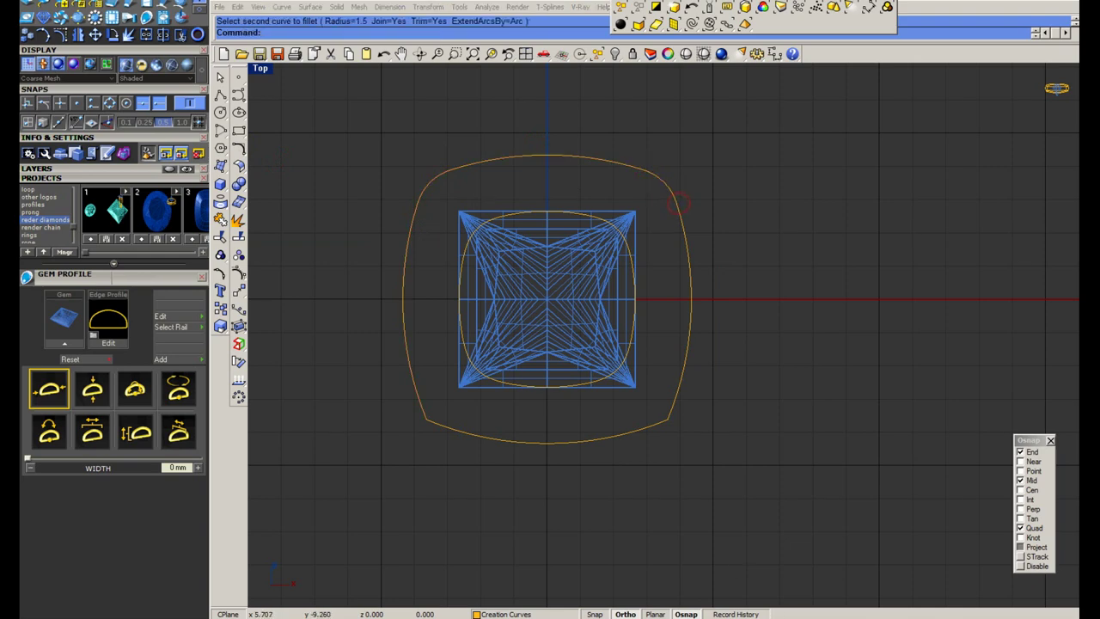
{"action": "left_click", "coordinate": [737, 618]}
Undo the fillets on the outline's two upper corners.
{"action": "key", "text": "ctrl+z"}
{"action": "key", "text": "ctrl+z"}
{"action": "key", "text": "Escape"}
Set the fillet radius to 2 mm and round all four corners of the halo outline.
{"action": "left_click", "coordinate": [238, 149]}
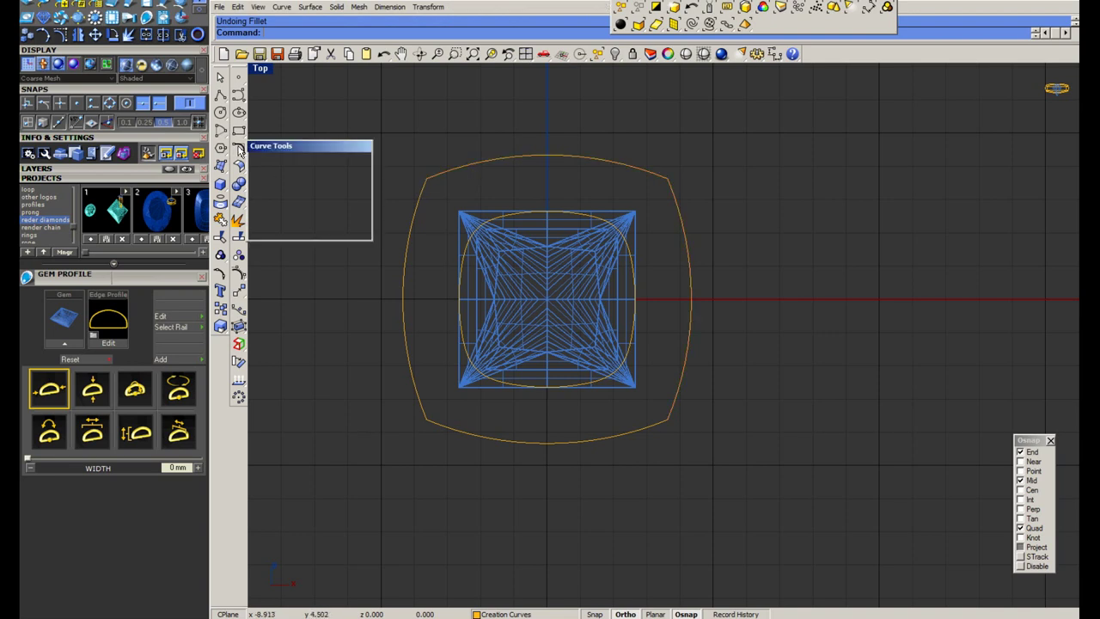
{"action": "left_click", "coordinate": [277, 158]}
{"action": "type", "text": "22"}
{"action": "key", "text": "Return"}
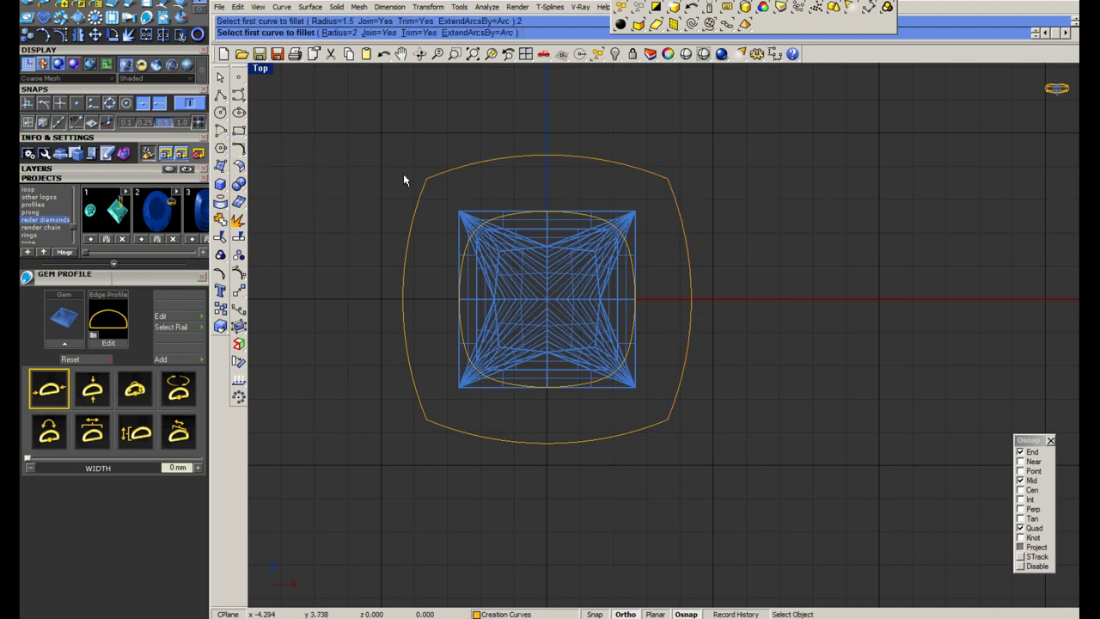
{"action": "left_click", "coordinate": [419, 204]}
{"action": "right_click", "coordinate": [647, 163]}
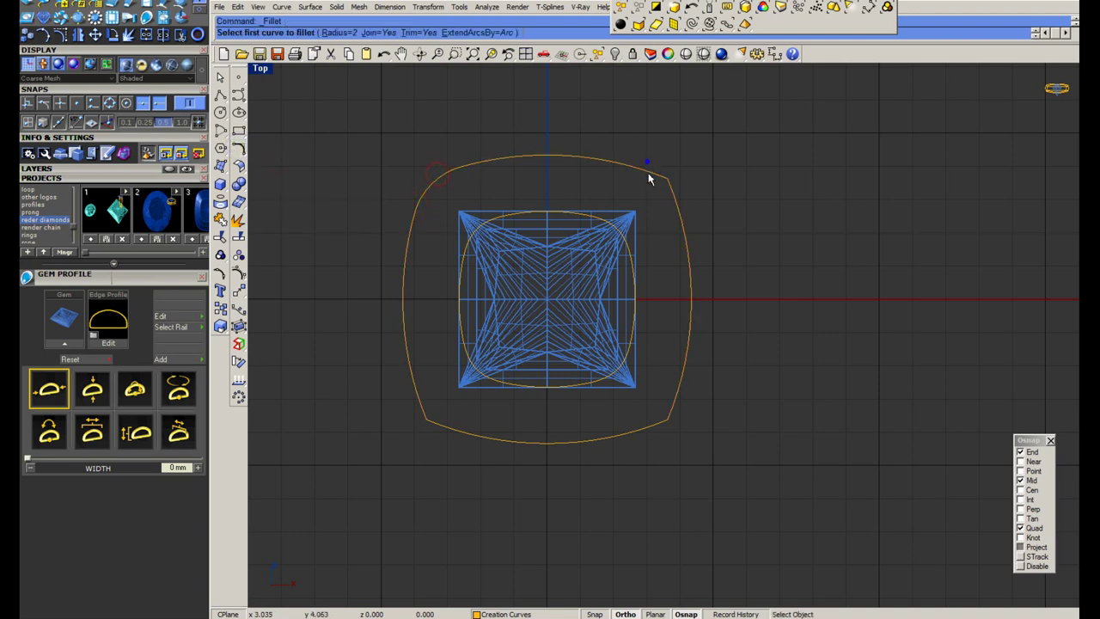
{"action": "left_click", "coordinate": [650, 172]}
{"action": "left_click", "coordinate": [673, 199]}
{"action": "right_click", "coordinate": [676, 375]}
{"action": "left_click", "coordinate": [674, 387]}
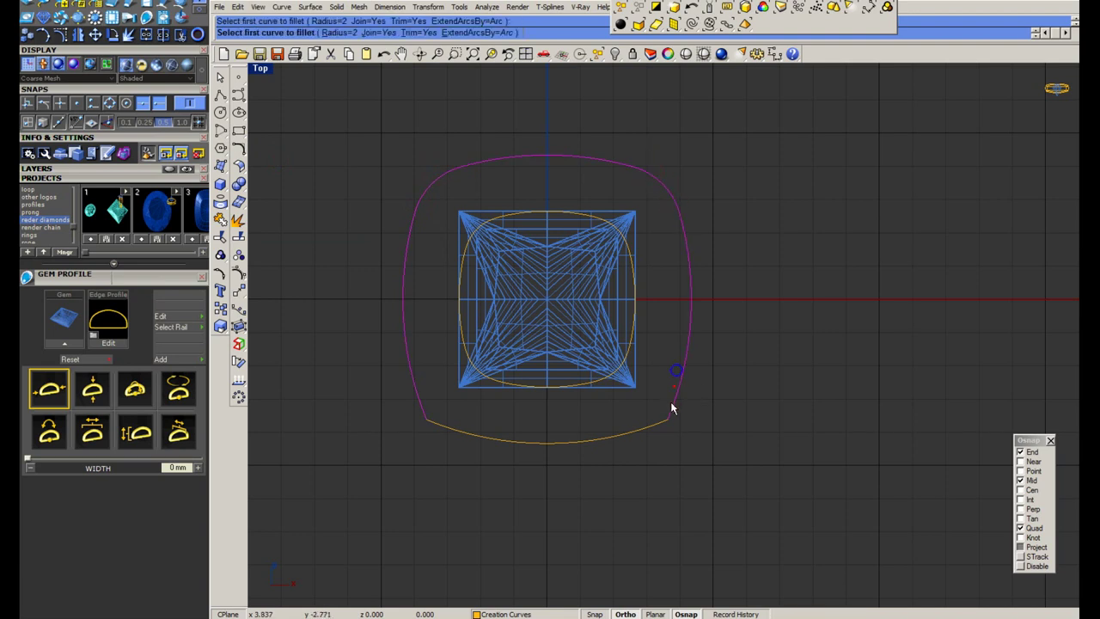
{"action": "left_click", "coordinate": [655, 426]}
{"action": "right_click", "coordinate": [447, 430]}
{"action": "left_click", "coordinate": [448, 427]}
{"action": "left_click", "coordinate": [419, 403]}
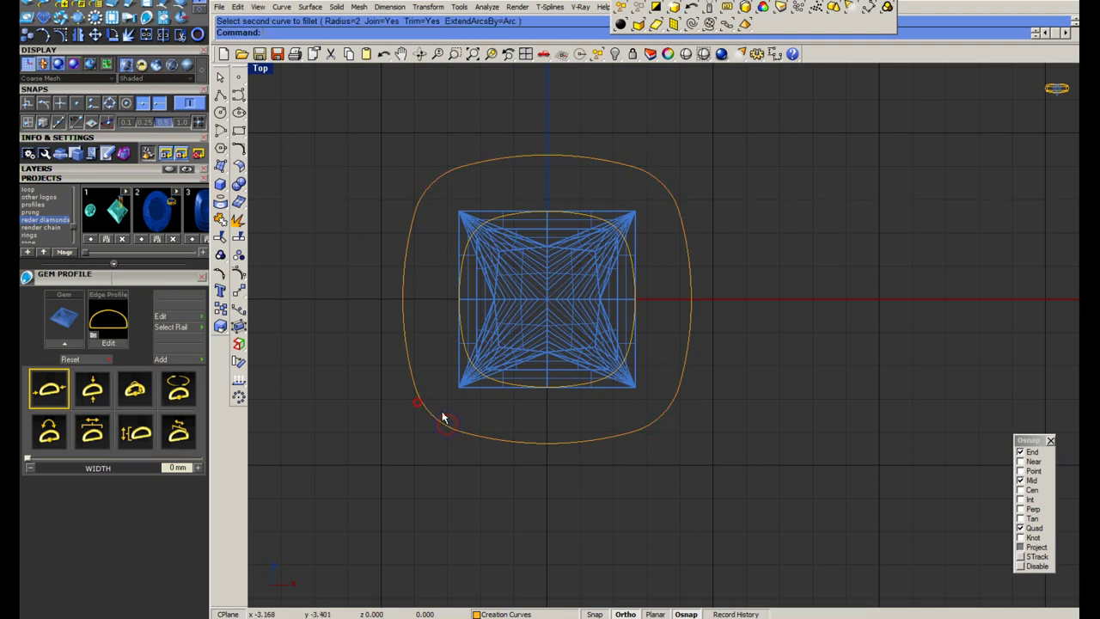
Measure the diagonal distance from the center stone's lower-left corner to the halo outline.
{"action": "middle_click", "coordinate": [443, 414]}
{"action": "left_click", "coordinate": [462, 391]}
{"action": "left_click", "coordinate": [460, 386]}
{"action": "left_click", "coordinate": [432, 415]}
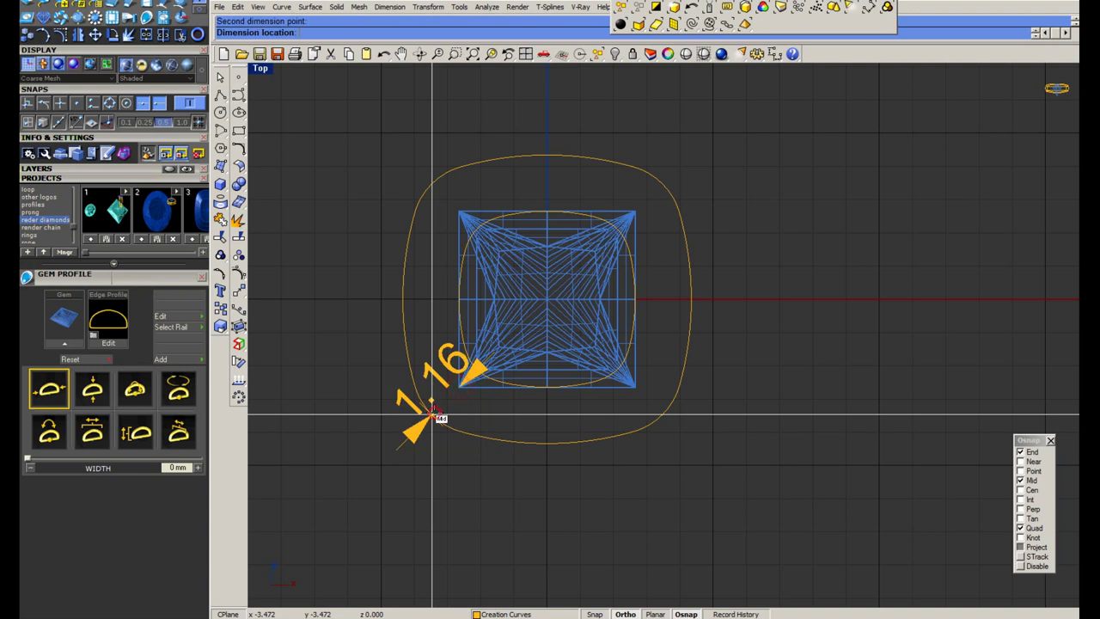
{"action": "key", "text": "Escape"}
Try scaling the inner cushion curve about the origin up to the side of the halo outline.
{"action": "left_click_drag", "start_coordinate": [504, 168], "coordinate": [428, 95]}
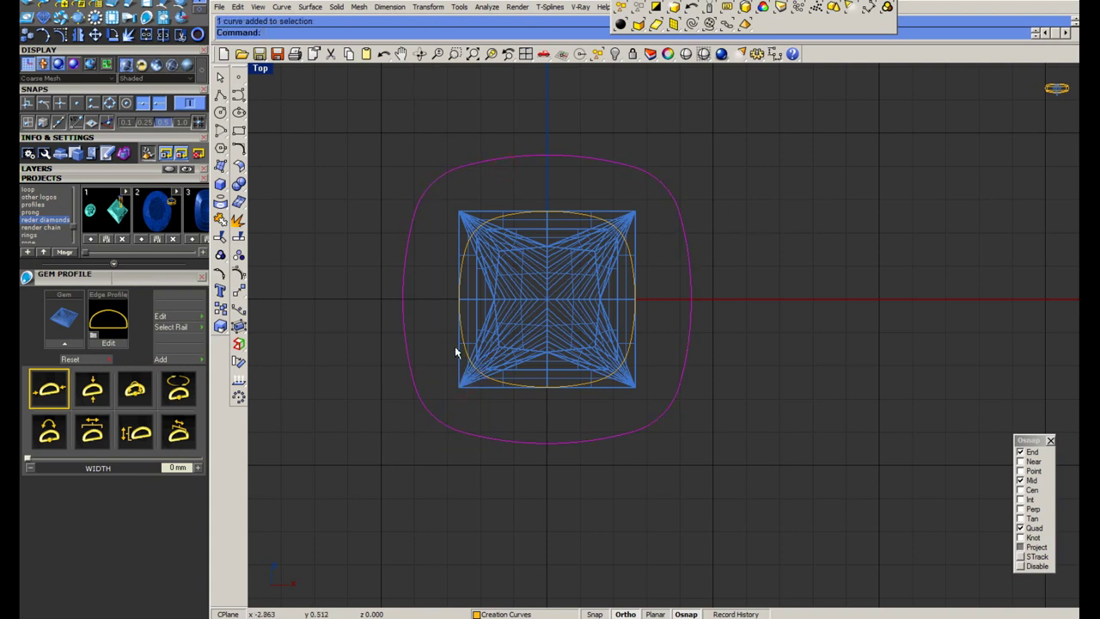
{"action": "key", "text": "Escape"}
{"action": "left_click", "coordinate": [632, 338]}
{"action": "type", "text": "s"}
{"action": "key", "text": "Return"}
{"action": "type", "text": "0"}
{"action": "key", "text": "Return"}
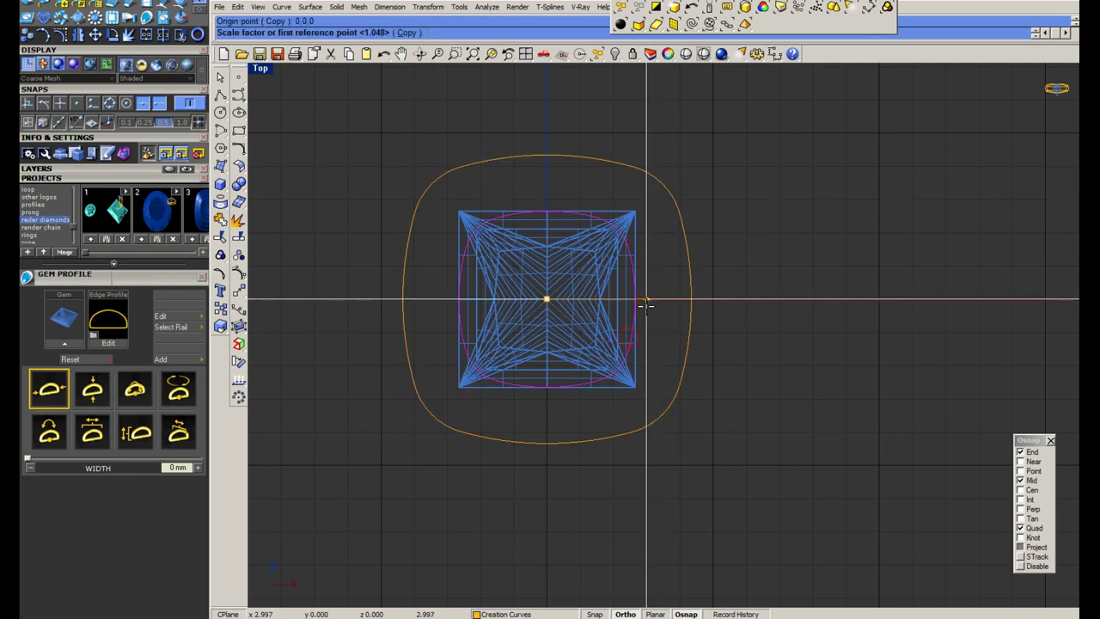
{"action": "left_click", "coordinate": [635, 299]}
{"action": "left_click", "coordinate": [691, 299]}
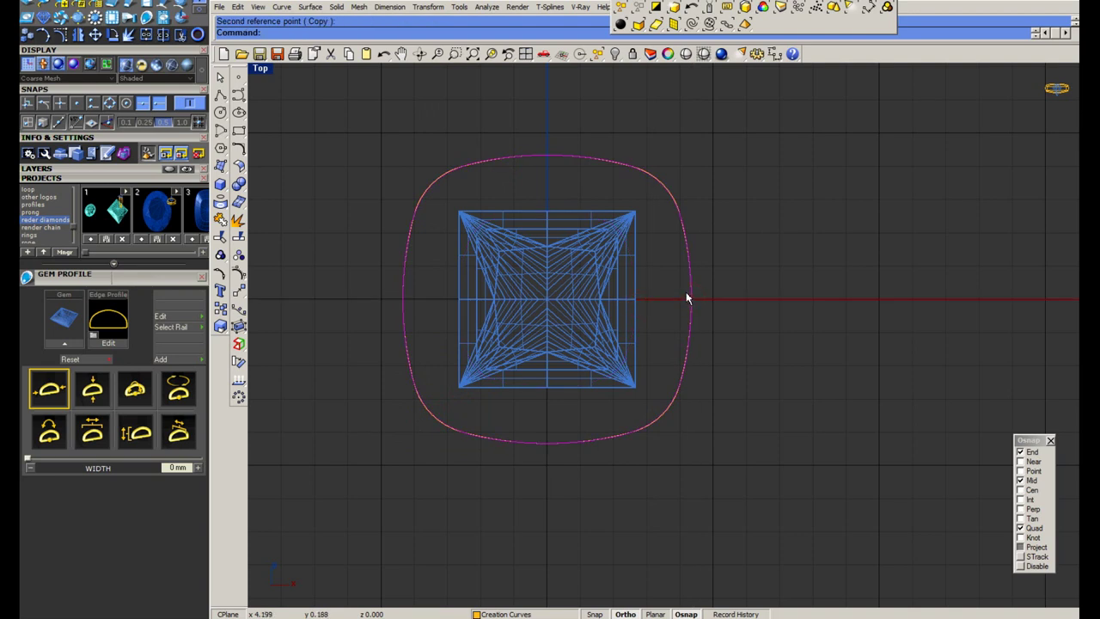
{"action": "key", "text": "ctrl+z"}
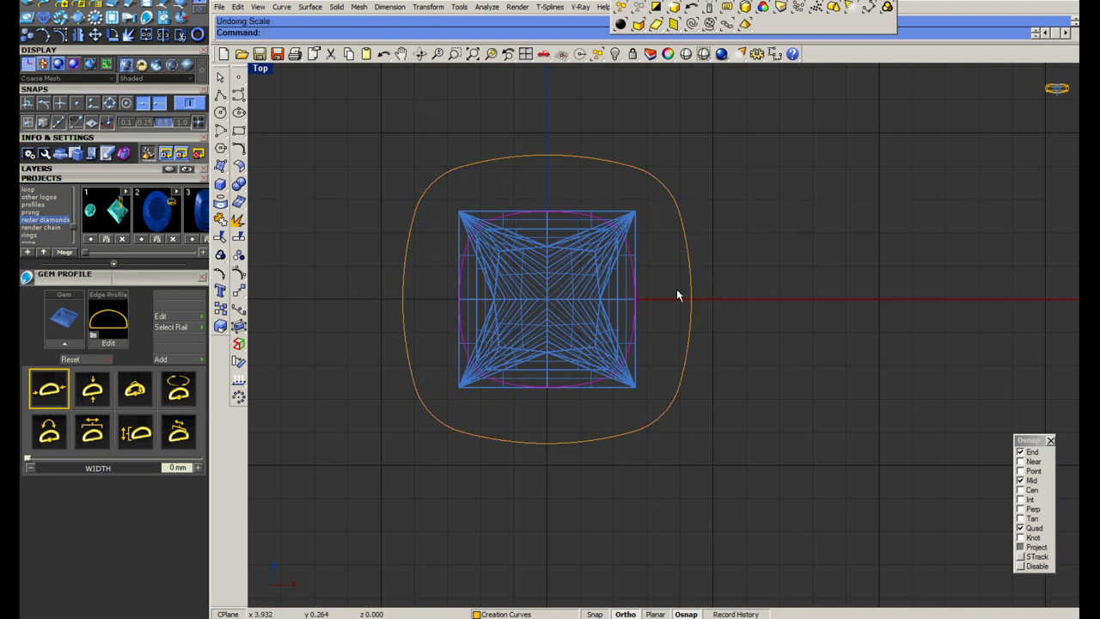
Check the halo's shape in the reference photo of the ring, and return to the model.
{"action": "key", "text": "alt+Tab"}
{"action": "key", "text": "alt+Tab"}
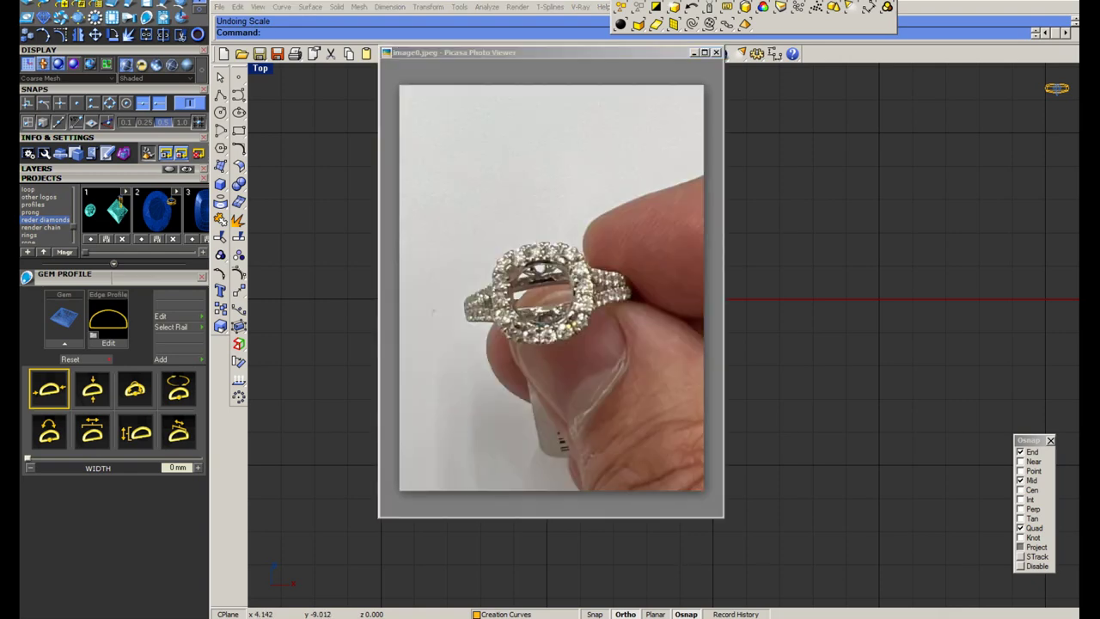
{"action": "scroll", "coordinate": [489, 251], "scroll_direction": "up", "scroll_amount": 6}
{"action": "scroll", "coordinate": [491, 262], "scroll_direction": "down", "scroll_amount": 3}
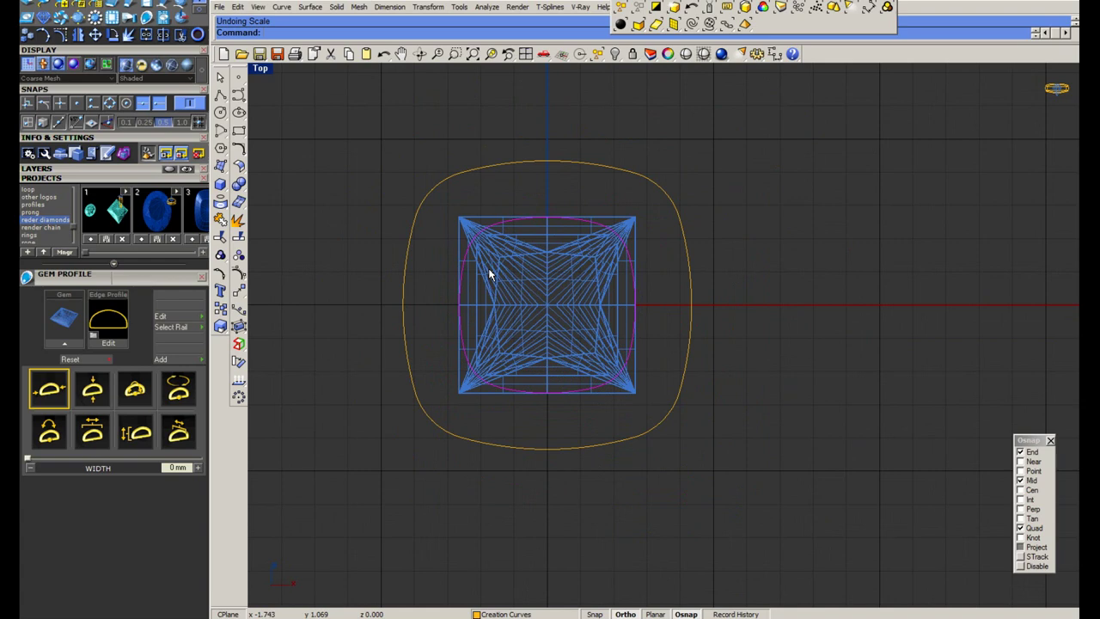
Turn on the control points of the outer halo outline.
{"action": "scroll", "coordinate": [537, 181], "scroll_direction": "up", "scroll_amount": 6}
{"action": "left_click_drag", "start_coordinate": [548, 189], "coordinate": [467, 134]}
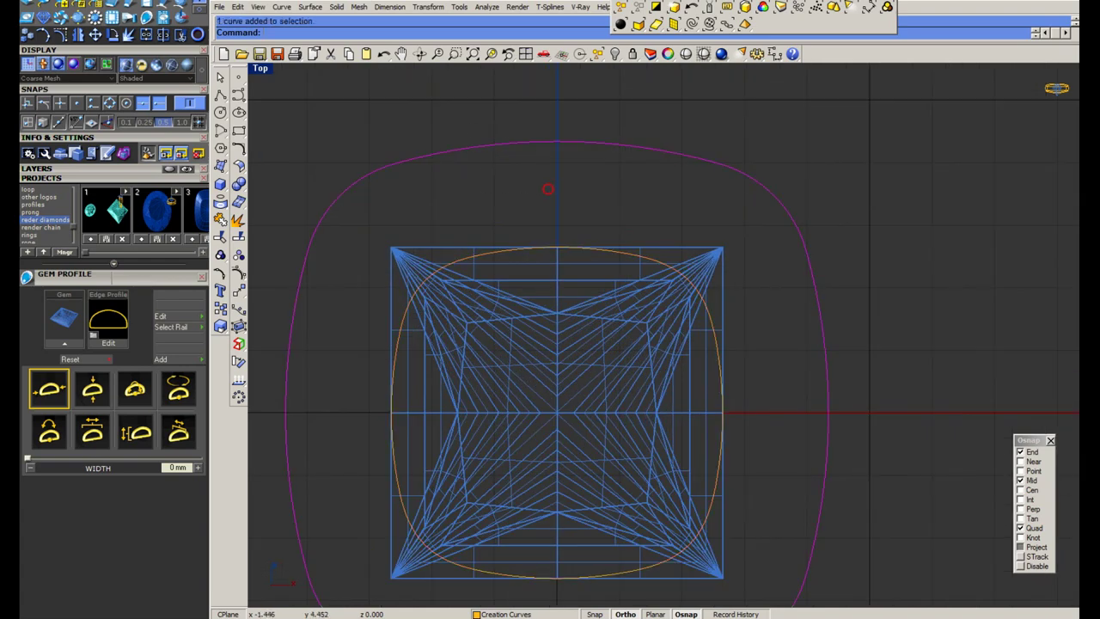
{"action": "left_click", "coordinate": [239, 275]}
{"action": "scroll", "coordinate": [421, 182], "scroll_direction": "up", "scroll_amount": 2}
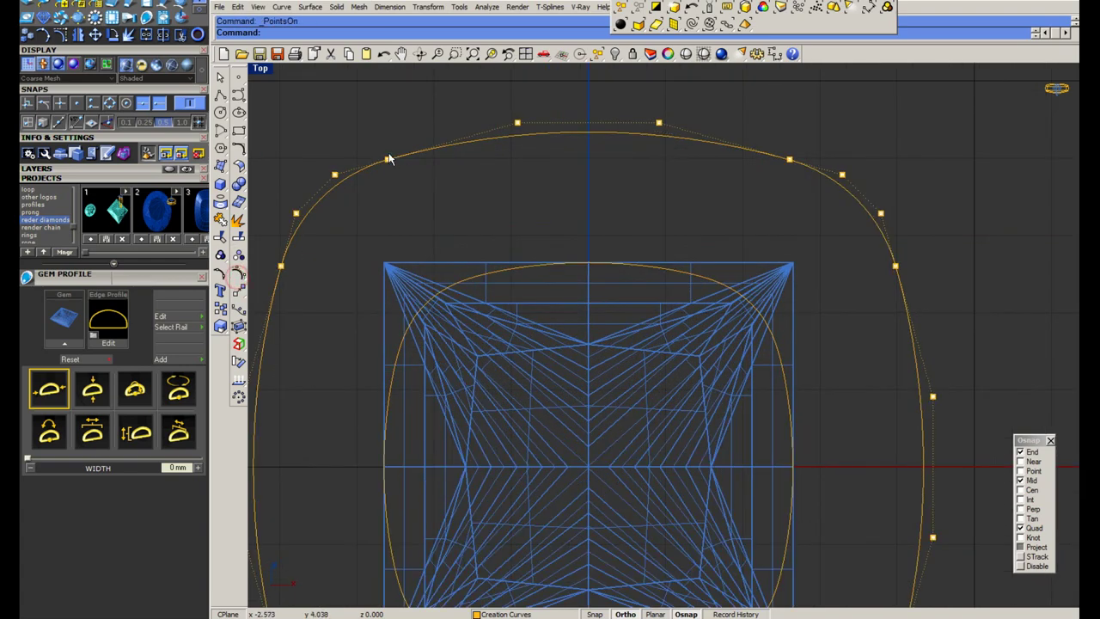
Scale the four control points at the ends of the outline's upper and lower arcs slightly outward about the origin.
{"action": "left_click_drag", "start_coordinate": [382, 145], "coordinate": [402, 169]}
{"action": "left_click", "coordinate": [789, 160], "text": "shift"}
{"action": "scroll", "coordinate": [532, 262], "scroll_direction": "down", "scroll_amount": 3}
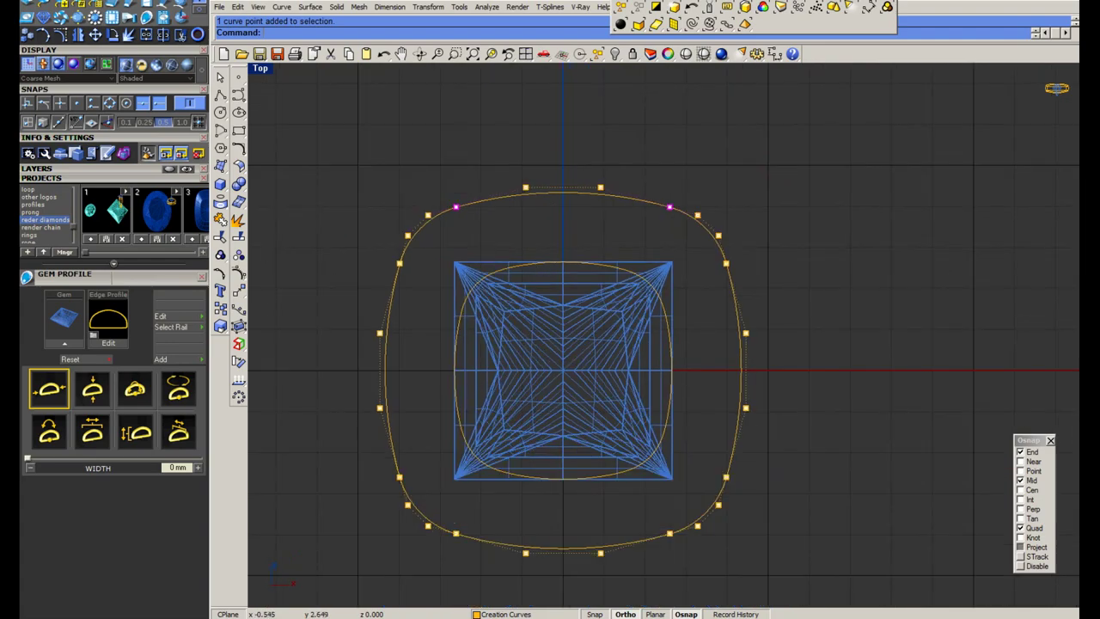
{"action": "scroll", "coordinate": [504, 228], "scroll_direction": "up", "scroll_amount": 1}
{"action": "scroll", "coordinate": [570, 186], "scroll_direction": "up", "scroll_amount": 2}
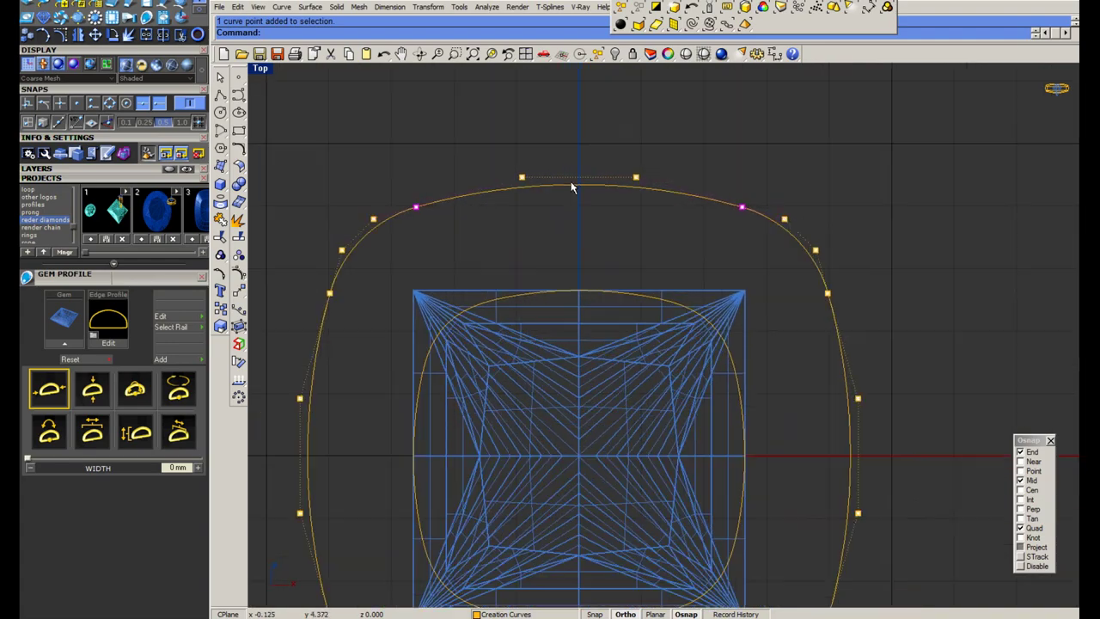
{"action": "scroll", "coordinate": [571, 184], "scroll_direction": "down", "scroll_amount": 4}
{"action": "scroll", "coordinate": [471, 522], "scroll_direction": "up", "scroll_amount": 4}
{"action": "left_click", "coordinate": [470, 526], "text": "shift"}
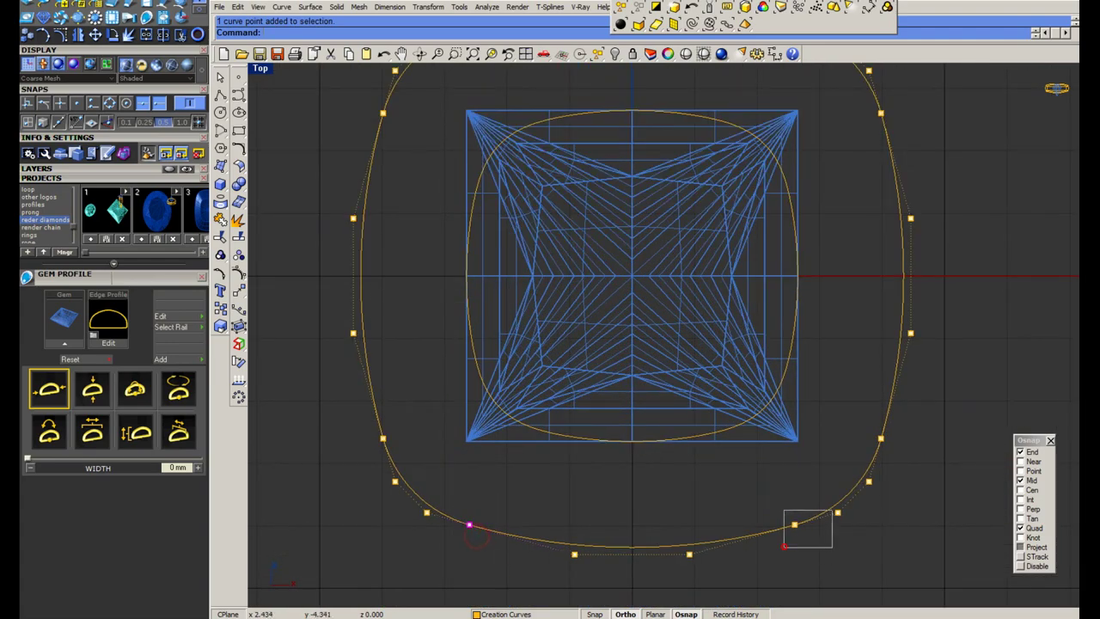
{"action": "left_click_drag", "start_coordinate": [784, 547], "coordinate": [832, 509], "text": "shift"}
{"action": "right_click_drag", "start_coordinate": [714, 521], "coordinate": [715, 382]}
{"action": "scroll", "coordinate": [658, 441], "scroll_direction": "up", "scroll_amount": 6}
{"action": "key", "text": "Return"}
{"action": "left_click", "coordinate": [660, 460]}
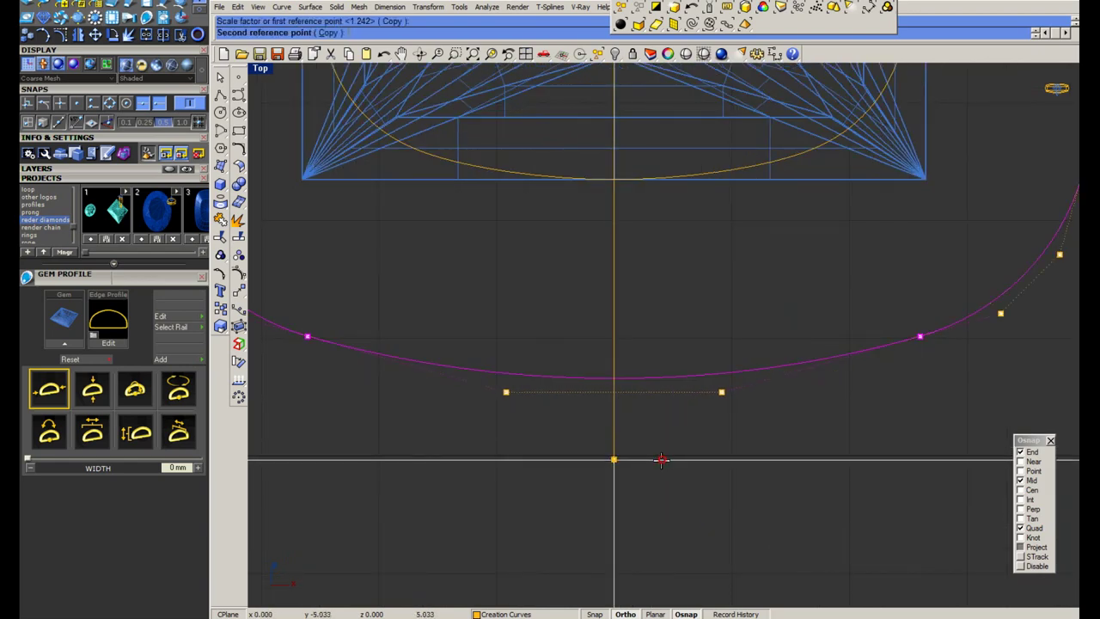
{"action": "left_click", "coordinate": [660, 464]}
{"action": "scroll", "coordinate": [661, 465], "scroll_direction": "down", "scroll_amount": 6}
Scale the four control points at the ends of the outline's side arcs slightly outward about the origin, and hide the control points.
{"action": "left_click_drag", "start_coordinate": [349, 299], "coordinate": [916, 325]}
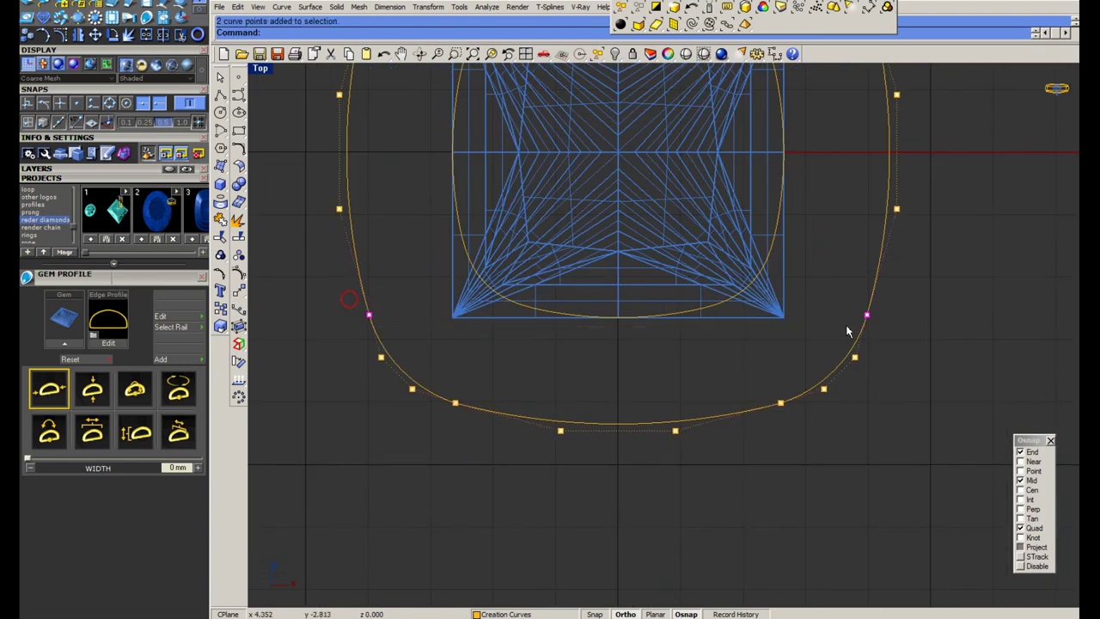
{"action": "scroll", "coordinate": [602, 387], "scroll_direction": "down", "scroll_amount": 6}
{"action": "scroll", "coordinate": [443, 171], "scroll_direction": "up", "scroll_amount": 2}
{"action": "left_click_drag", "start_coordinate": [445, 164], "coordinate": [866, 185], "text": "shift"}
{"action": "scroll", "coordinate": [864, 286], "scroll_direction": "up", "scroll_amount": 4}
{"action": "key", "text": "Return"}
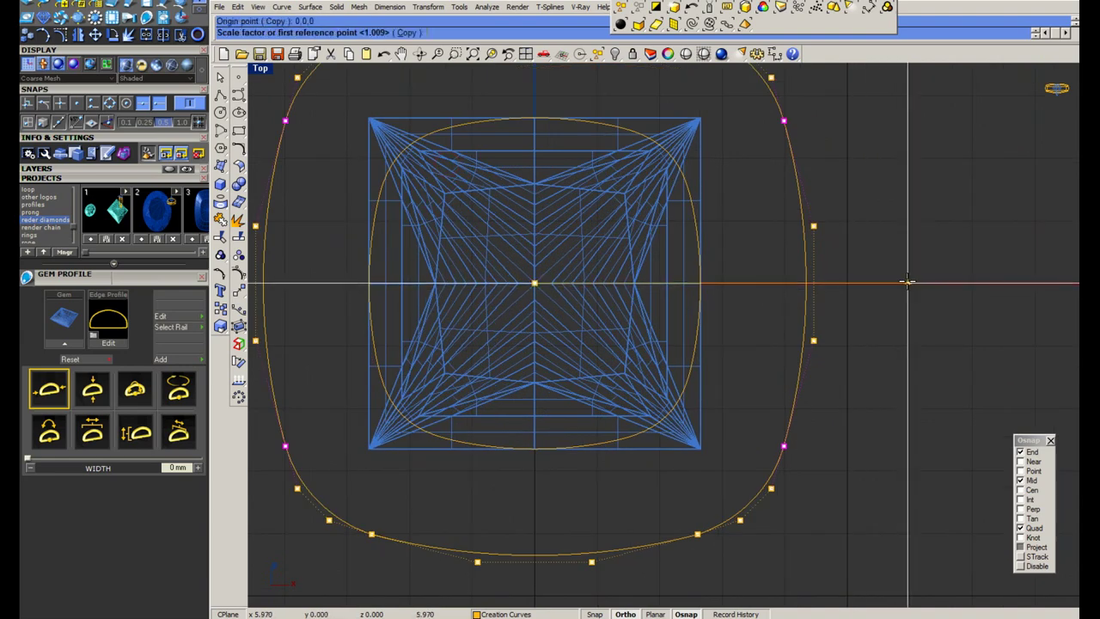
{"action": "left_click", "coordinate": [907, 282]}
{"action": "left_click", "coordinate": [911, 281]}
{"action": "scroll", "coordinate": [778, 212], "scroll_direction": "down", "scroll_amount": 4}
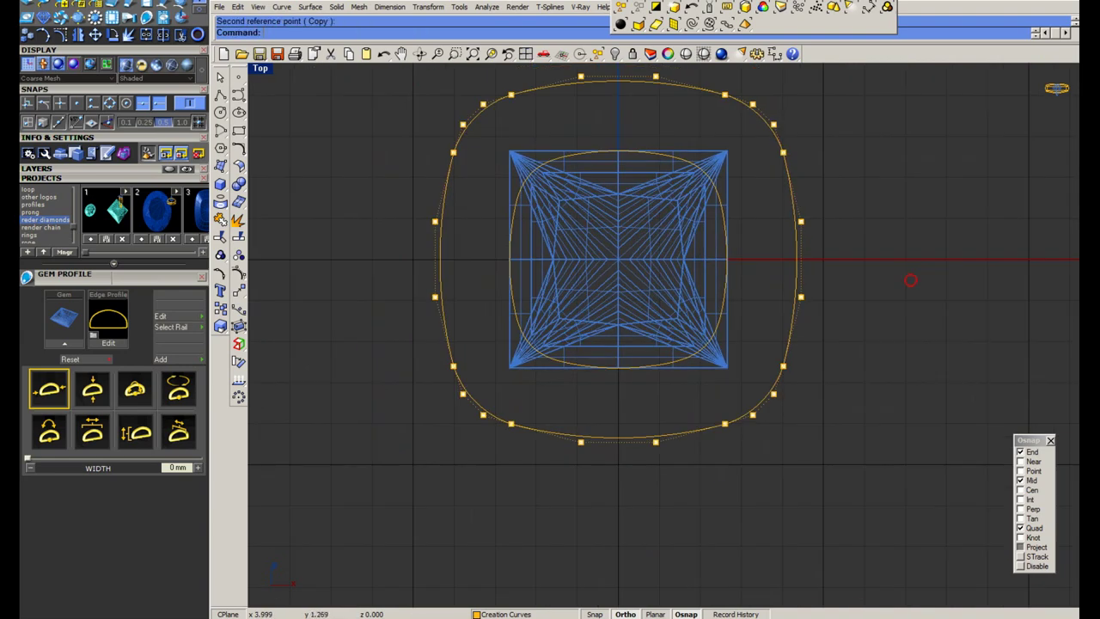
{"action": "key", "text": "Escape"}
{"action": "left_click", "coordinate": [792, 200]}
{"action": "key", "text": "Escape"}
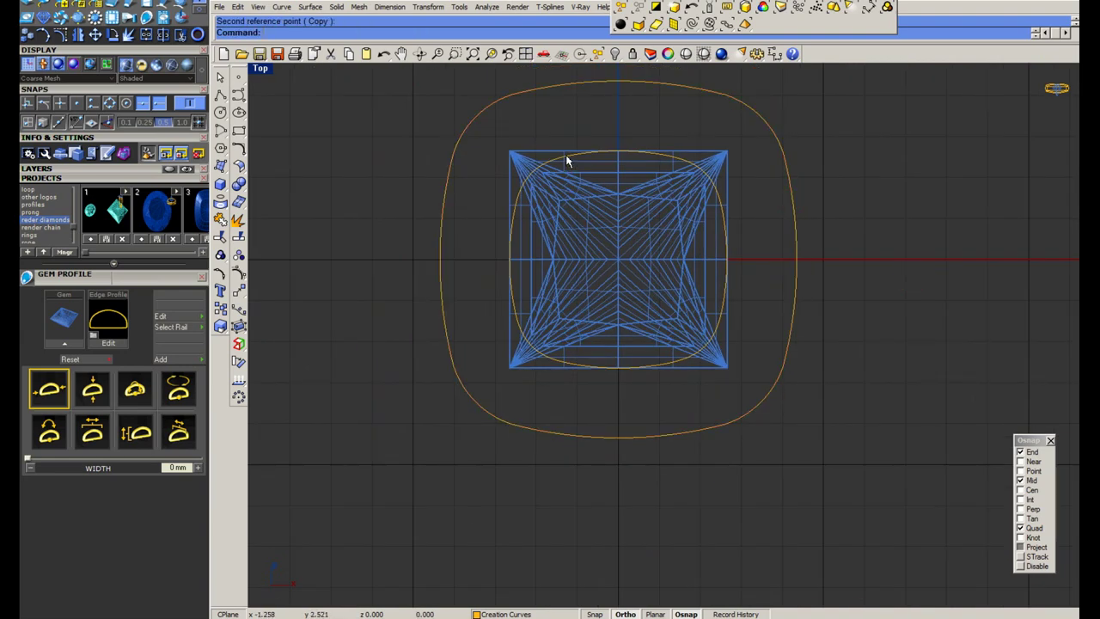
Scale the inner cushion curve about the origin until its upper midpoint meets the outer halo outline.
{"action": "left_click", "coordinate": [565, 156]}
{"action": "key", "text": "Return"}
{"action": "left_click", "coordinate": [618, 151]}
{"action": "left_click", "coordinate": [623, 83]}
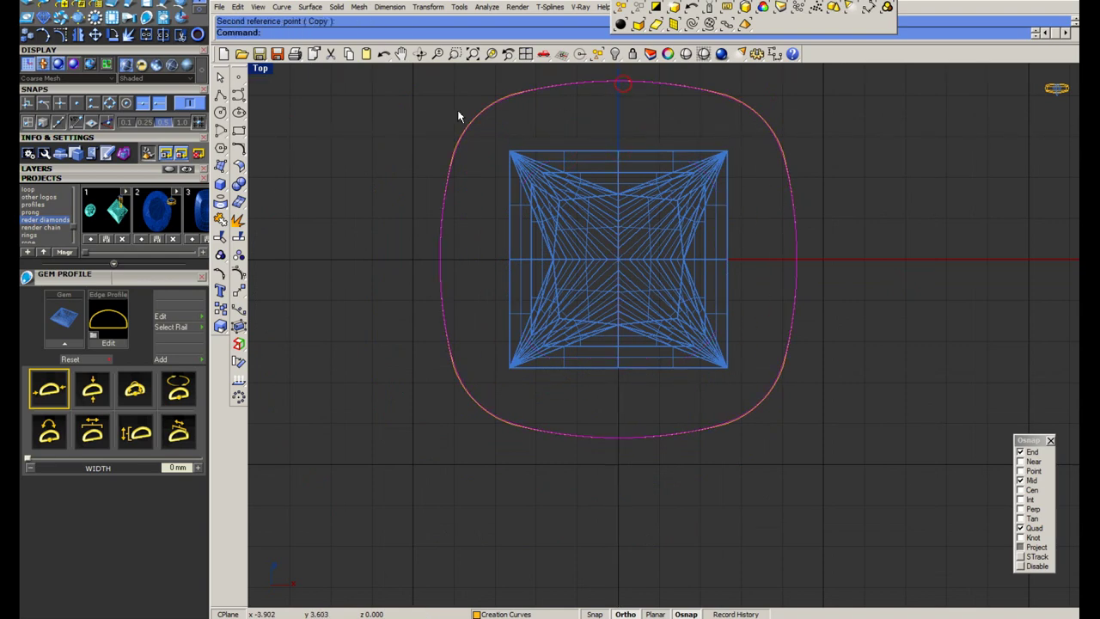
{"action": "scroll", "coordinate": [464, 118], "scroll_direction": "up", "scroll_amount": 3}
{"action": "scroll", "coordinate": [461, 222], "scroll_direction": "down", "scroll_amount": 5}
{"action": "key", "text": "Delete"}
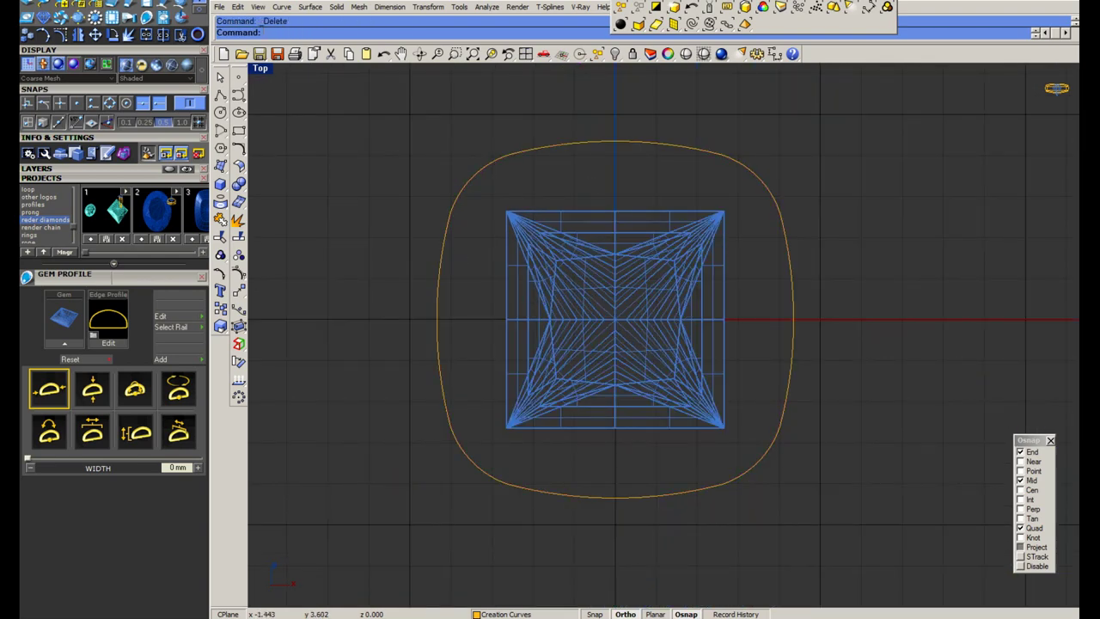
{"action": "key", "text": "ctrl+z"}
Delete the old filleted outline, keeping the scaled cushion curve, and try to explode the remaining curve.
{"action": "scroll", "coordinate": [490, 153], "scroll_direction": "up", "scroll_amount": 6}
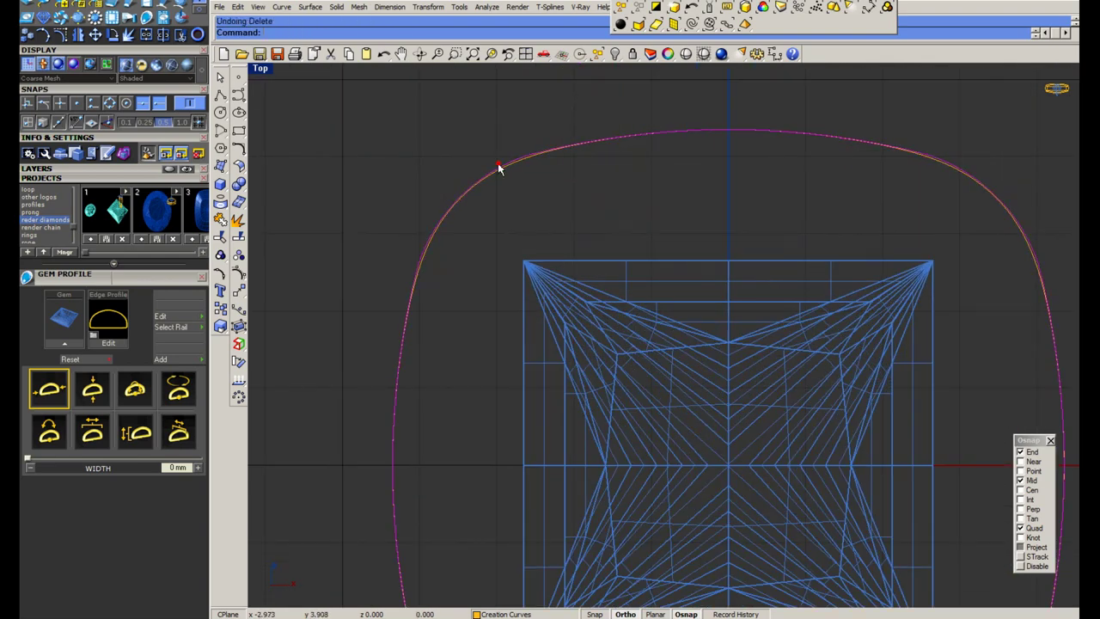
{"action": "left_click", "coordinate": [498, 163]}
{"action": "key", "text": "Delete"}
{"action": "scroll", "coordinate": [485, 161], "scroll_direction": "down", "scroll_amount": 8}
{"action": "left_click_drag", "start_coordinate": [566, 174], "coordinate": [531, 149]}
{"action": "key", "text": "Return"}
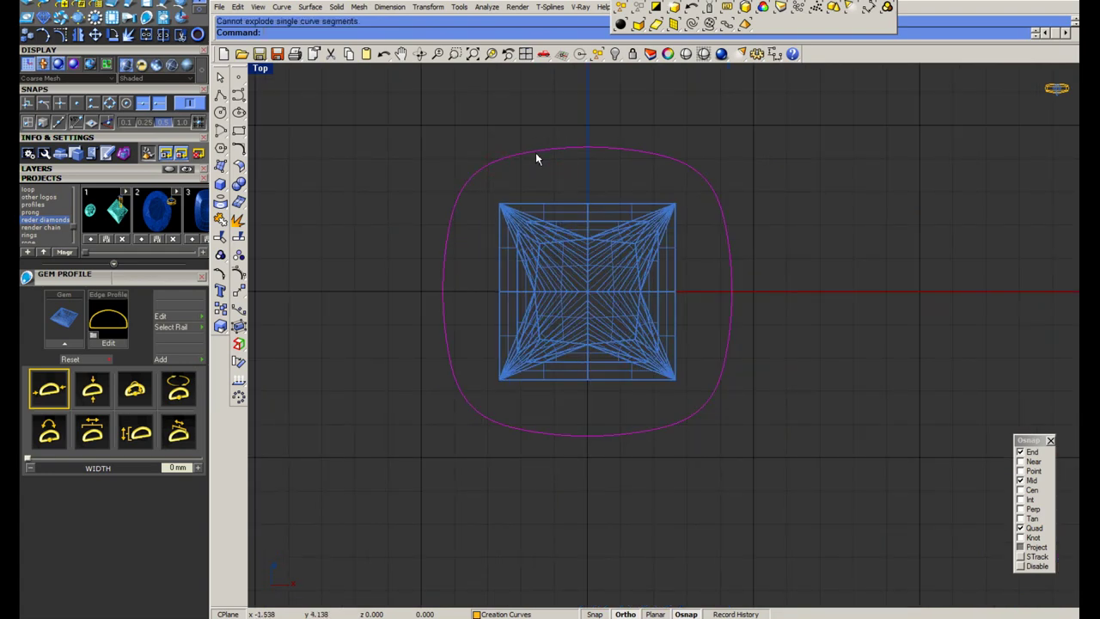
{"action": "key", "text": "Escape"}
Turn on the Near object snap and measure the diagonal distance from the center stone's upper-right corner to the halo curve.
{"action": "left_click_drag", "start_coordinate": [728, 150], "coordinate": [681, 208]}
{"action": "scroll", "coordinate": [681, 208], "scroll_direction": "up", "scroll_amount": 2}
{"action": "middle_click", "coordinate": [681, 207]}
{"action": "left_click", "coordinate": [696, 185]}
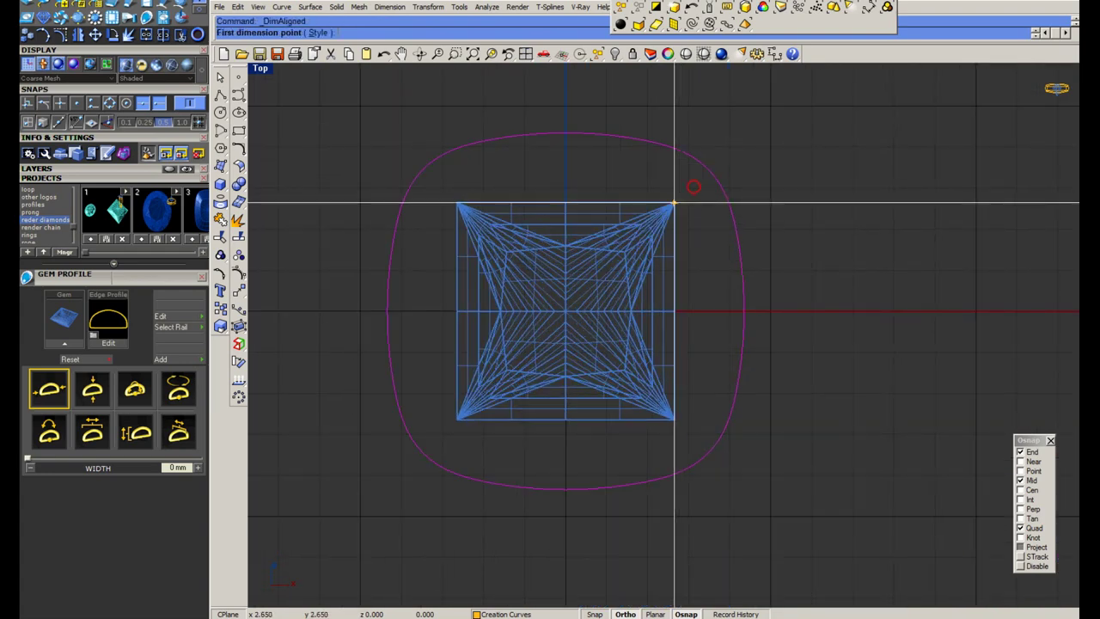
{"action": "left_click", "coordinate": [674, 203]}
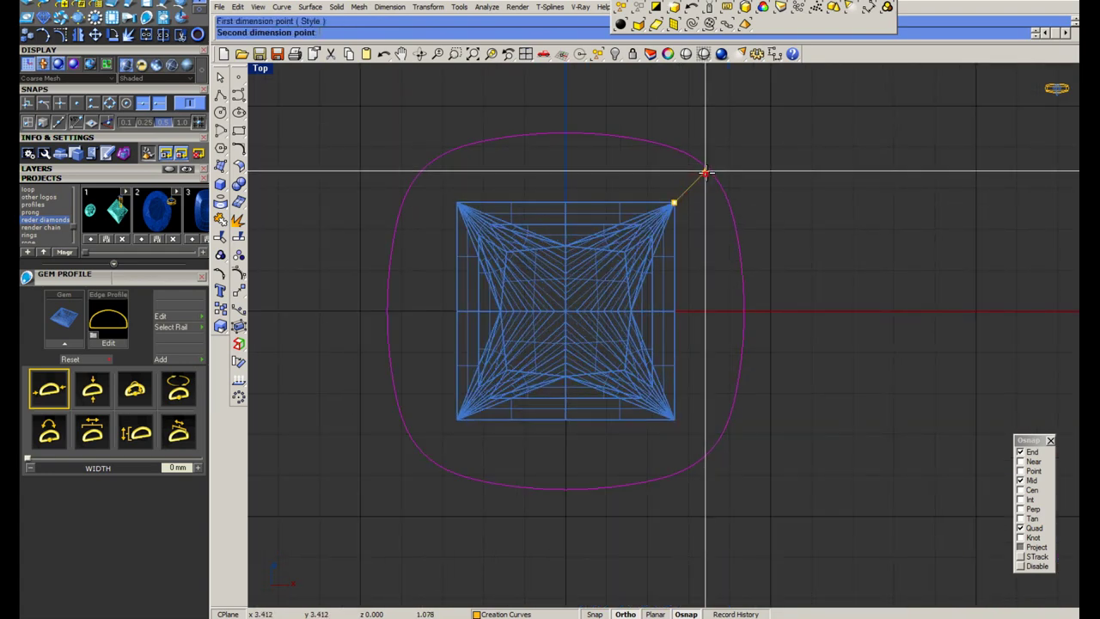
{"action": "left_click", "coordinate": [1021, 462]}
{"action": "left_click", "coordinate": [709, 168]}
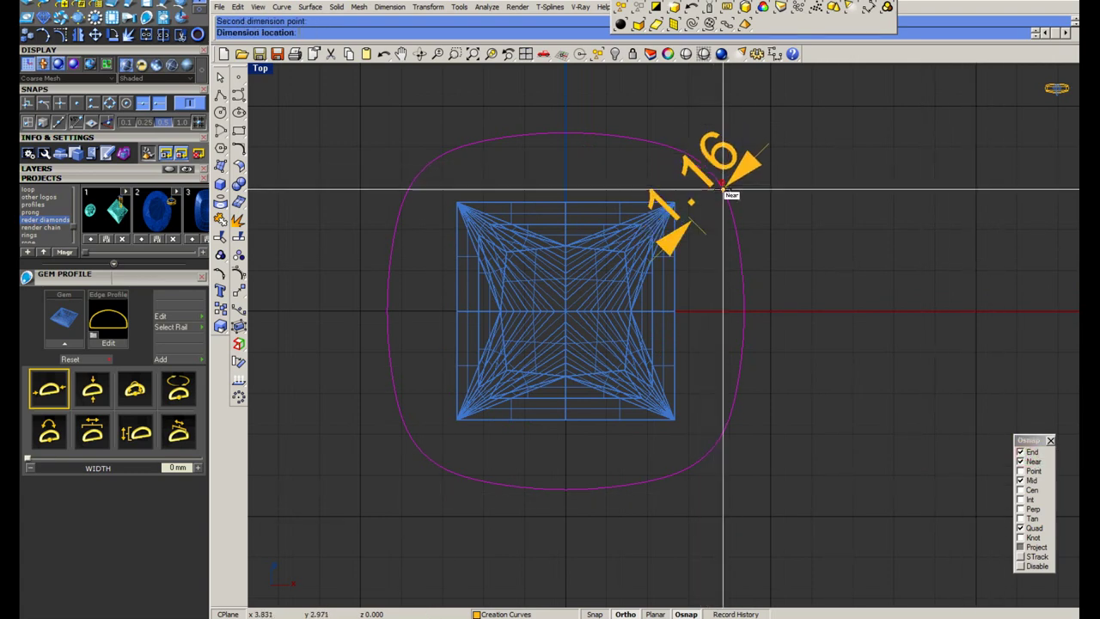
{"action": "key", "text": "Escape"}
Save the ring file.
{"action": "left_click", "coordinate": [719, 179]}
{"action": "scroll", "coordinate": [542, 316], "scroll_direction": "down", "scroll_amount": 4}
{"action": "key", "text": "ctrl+s"}
{"action": "scroll", "coordinate": [629, 271], "scroll_direction": "up", "scroll_amount": 4}
{"action": "left_click", "coordinate": [627, 269]}
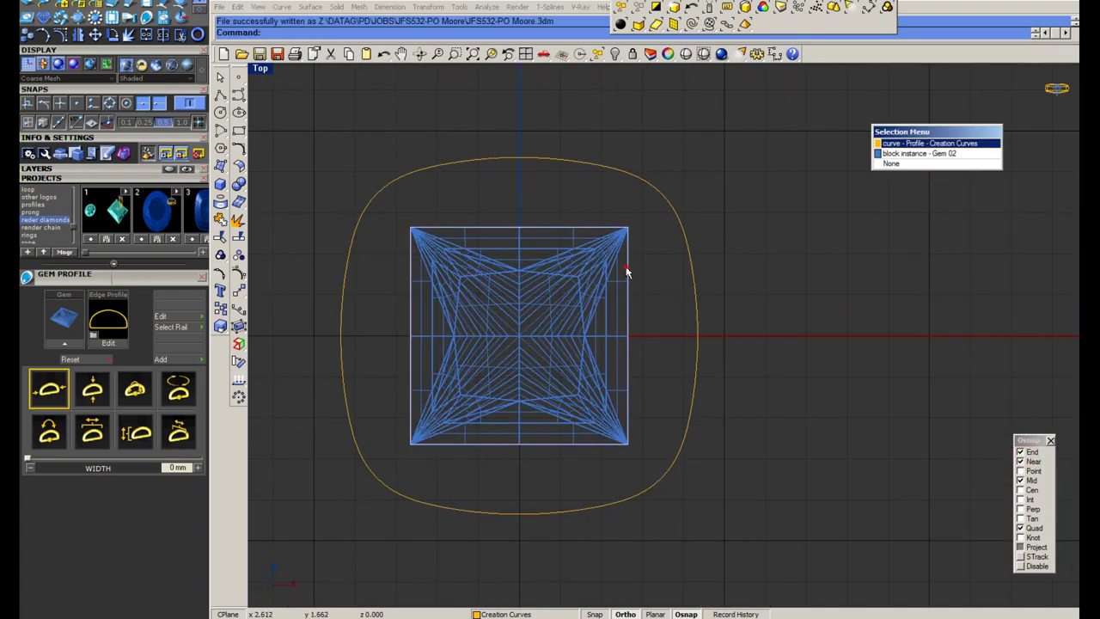
{"action": "key", "text": "Escape"}
Restore the four-viewport layout and measure the gap between the middle of the center stone's side and the halo curve.
{"action": "scroll", "coordinate": [583, 223], "scroll_direction": "down", "scroll_amount": 2}
{"action": "double_click", "coordinate": [263, 71]}
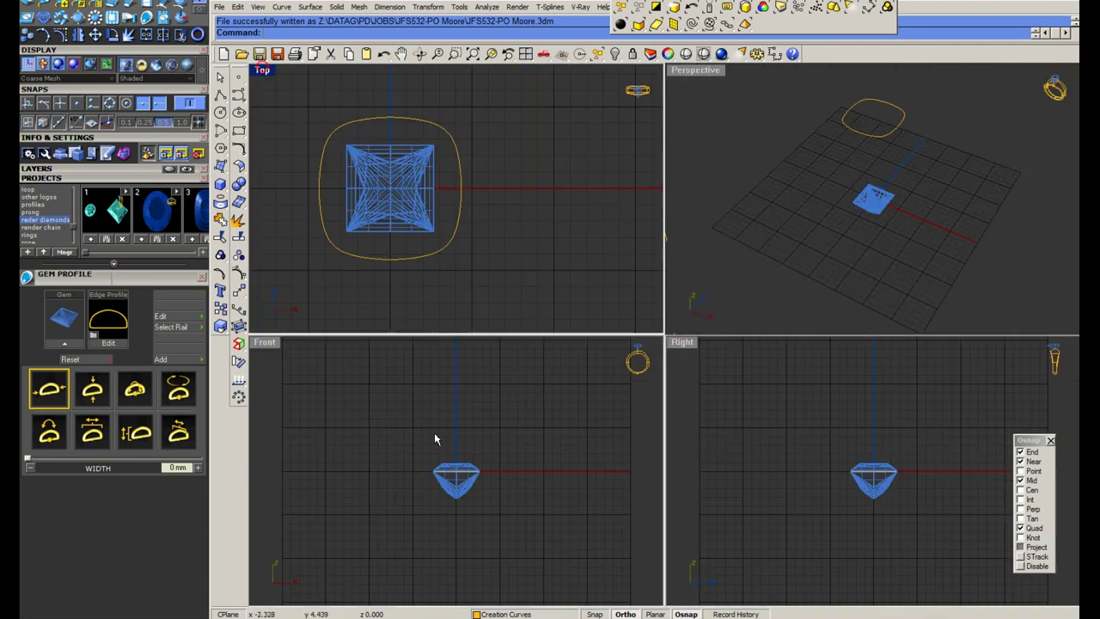
{"action": "scroll", "coordinate": [445, 163], "scroll_direction": "up", "scroll_amount": 4}
{"action": "middle_click", "coordinate": [437, 208]}
{"action": "left_click", "coordinate": [456, 178]}
{"action": "left_click", "coordinate": [428, 175]}
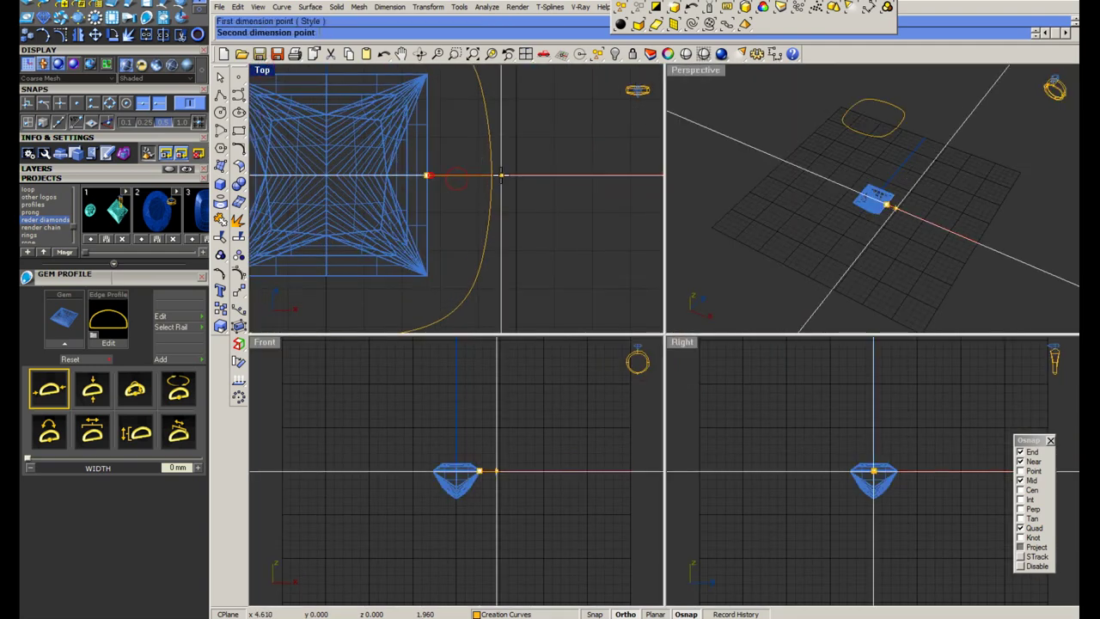
{"action": "left_click", "coordinate": [492, 176]}
{"action": "scroll", "coordinate": [585, 223], "scroll_direction": "down", "scroll_amount": 6}
{"action": "left_click", "coordinate": [571, 225]}
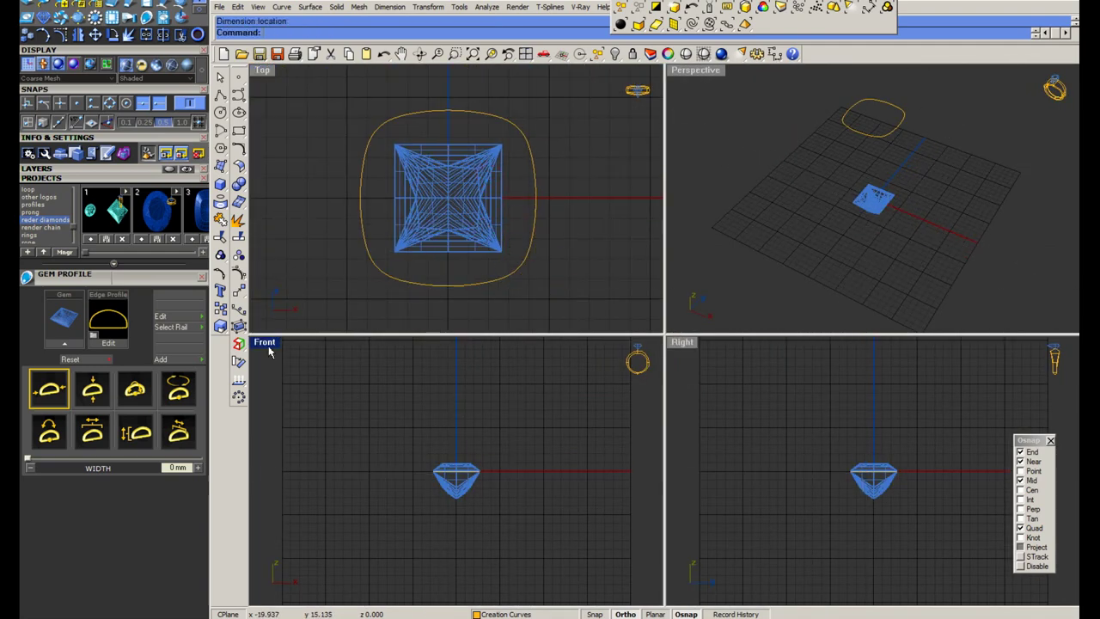
Project the halo curve above the stone onto the Top view's construction plane, deleting the input curve.
{"action": "double_click", "coordinate": [264, 342]}
{"action": "scroll", "coordinate": [509, 314], "scroll_direction": "down", "scroll_amount": 2}
{"action": "left_click_drag", "start_coordinate": [593, 343], "coordinate": [642, 156]}
{"action": "scroll", "coordinate": [477, 295], "scroll_direction": "down", "scroll_amount": 10}
{"action": "double_click", "coordinate": [259, 67]}
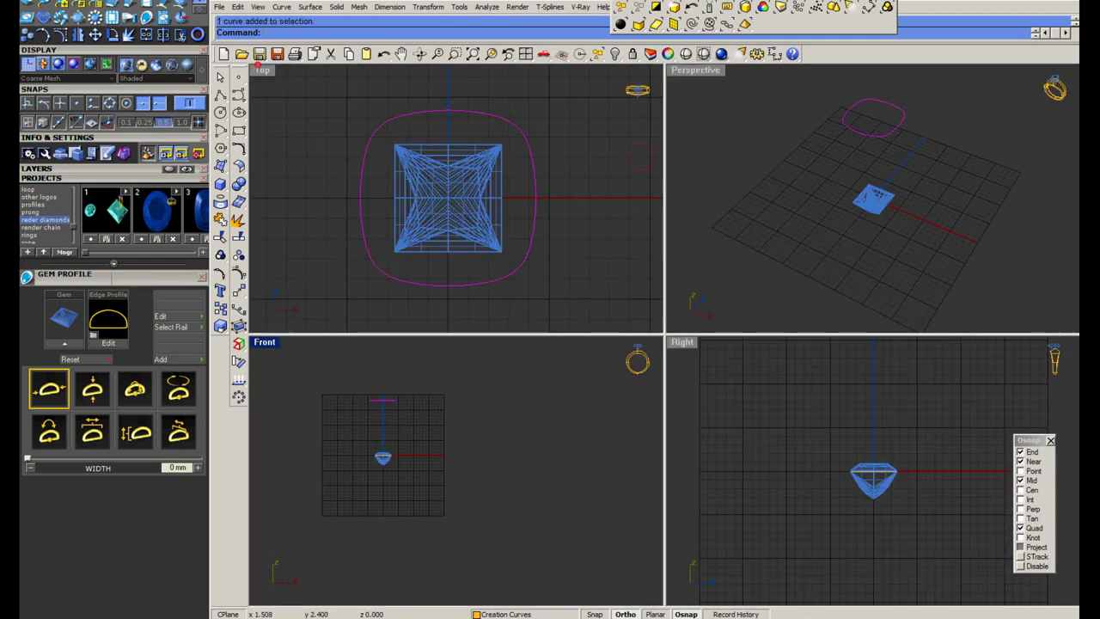
{"action": "right_click_drag", "start_coordinate": [536, 123], "coordinate": [491, 145]}
{"action": "left_click", "coordinate": [429, 8]}
{"action": "left_click", "coordinate": [434, 21]}
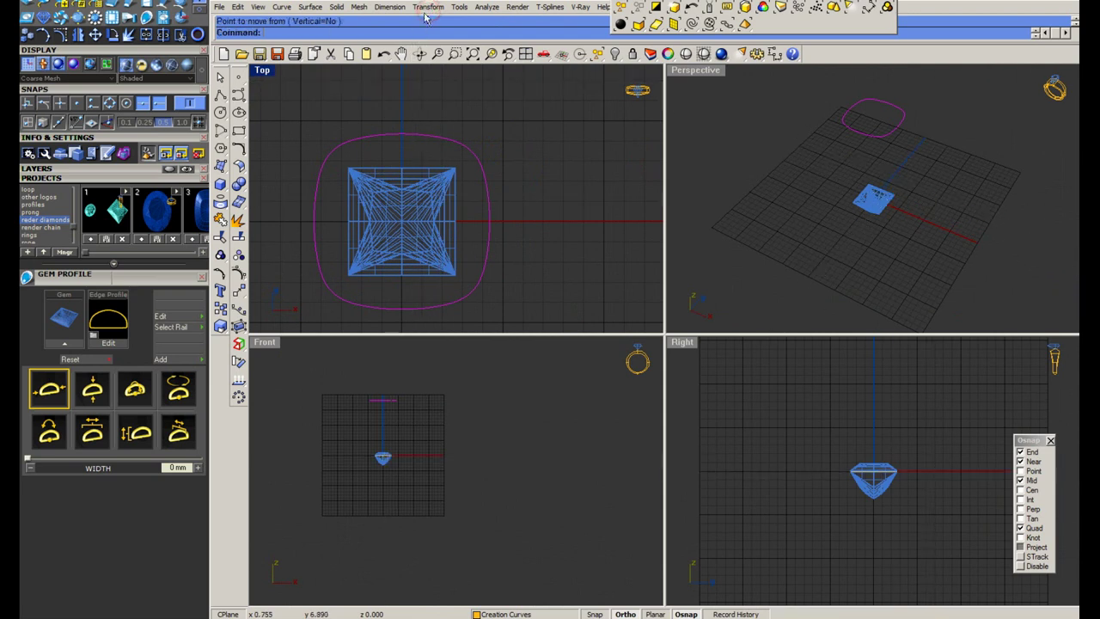
{"action": "left_click", "coordinate": [428, 7]}
{"action": "left_click", "coordinate": [448, 153]}
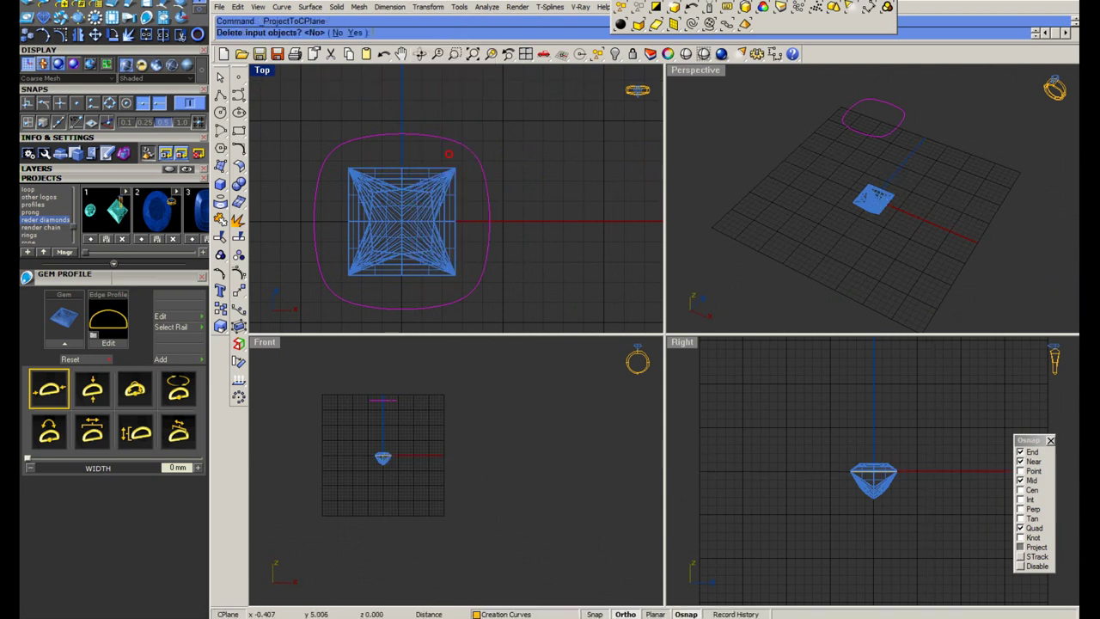
{"action": "left_click", "coordinate": [357, 33]}
{"action": "right_click_drag", "start_coordinate": [415, 229], "coordinate": [440, 218]}
Maximize the Front viewport and save the file.
{"action": "left_click", "coordinate": [301, 390]}
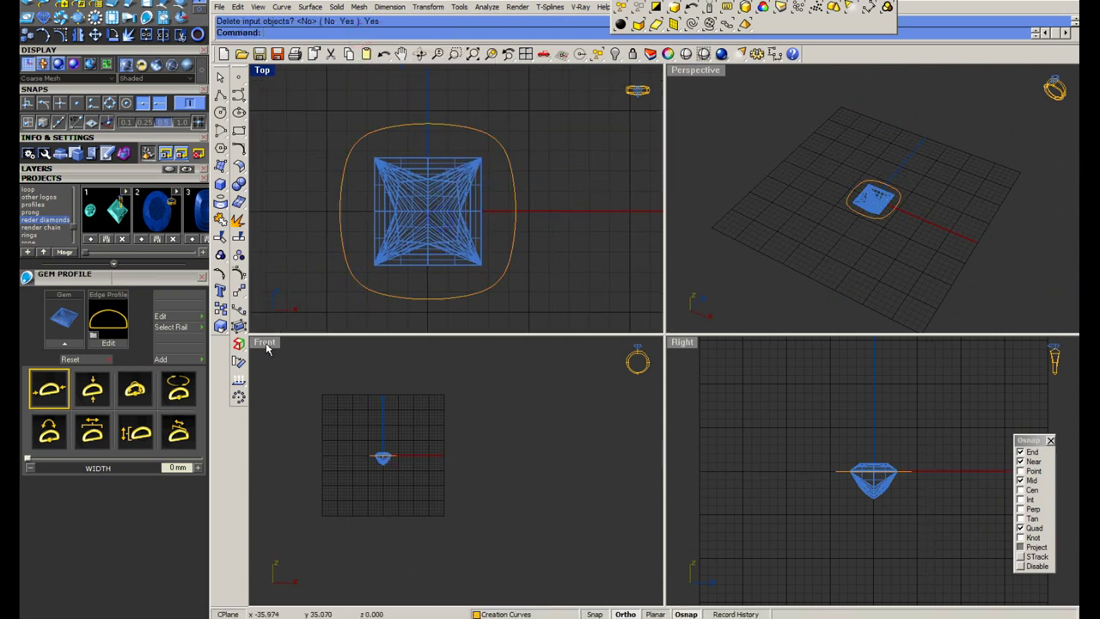
{"action": "double_click", "coordinate": [264, 343]}
{"action": "key", "text": "ctrl+s"}
Unhide only the small round accent stone with its surrounding profile curve.
{"action": "left_click", "coordinate": [617, 54]}
{"action": "left_click", "coordinate": [666, 65]}
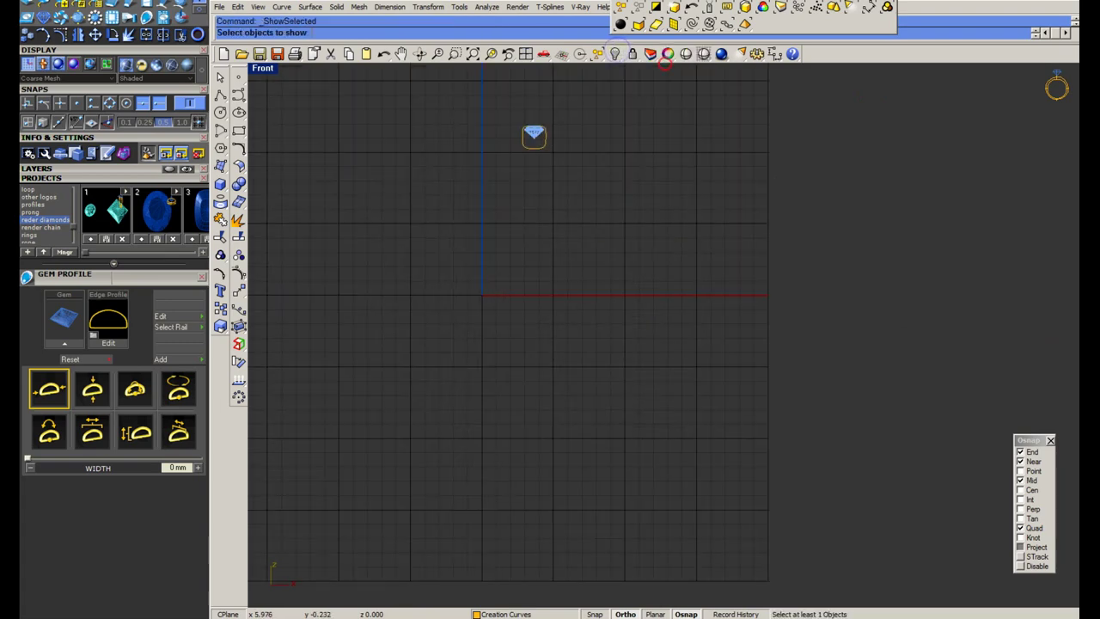
{"action": "left_click", "coordinate": [545, 137]}
{"action": "right_click", "coordinate": [545, 138]}
{"action": "right_click_drag", "start_coordinate": [545, 138], "coordinate": [566, 283]}
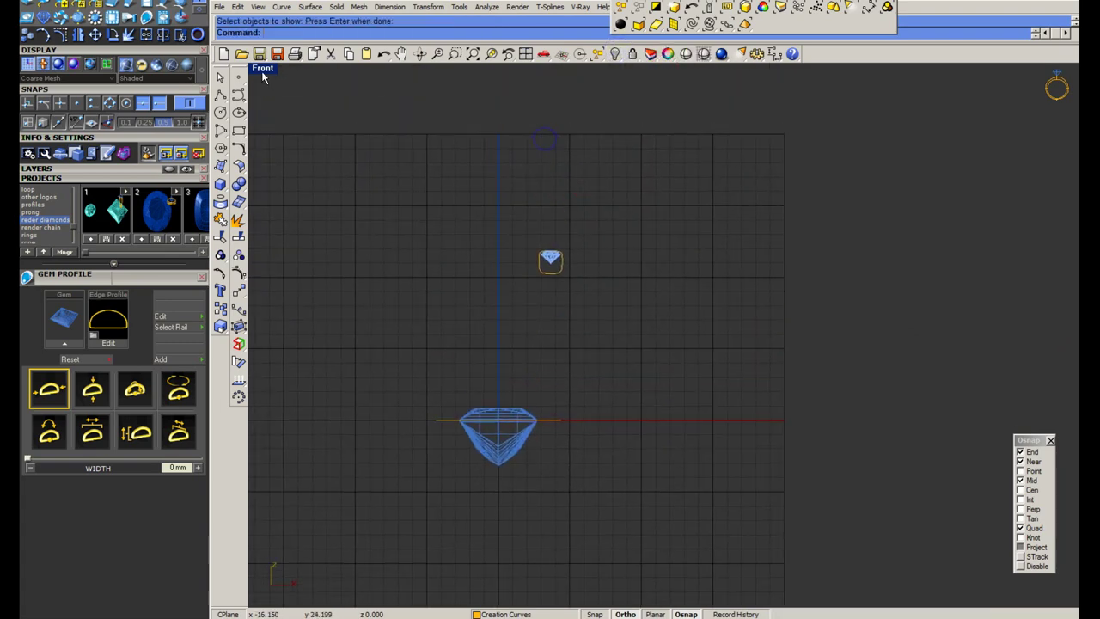
Return to the four-viewport layout and measure from the midpoint of the center stone's side to the halo curve in Top.
{"action": "double_click", "coordinate": [263, 71]}
{"action": "scroll", "coordinate": [466, 221], "scroll_direction": "up", "scroll_amount": 7}
{"action": "middle_click", "coordinate": [490, 229]}
{"action": "left_click", "coordinate": [509, 208]}
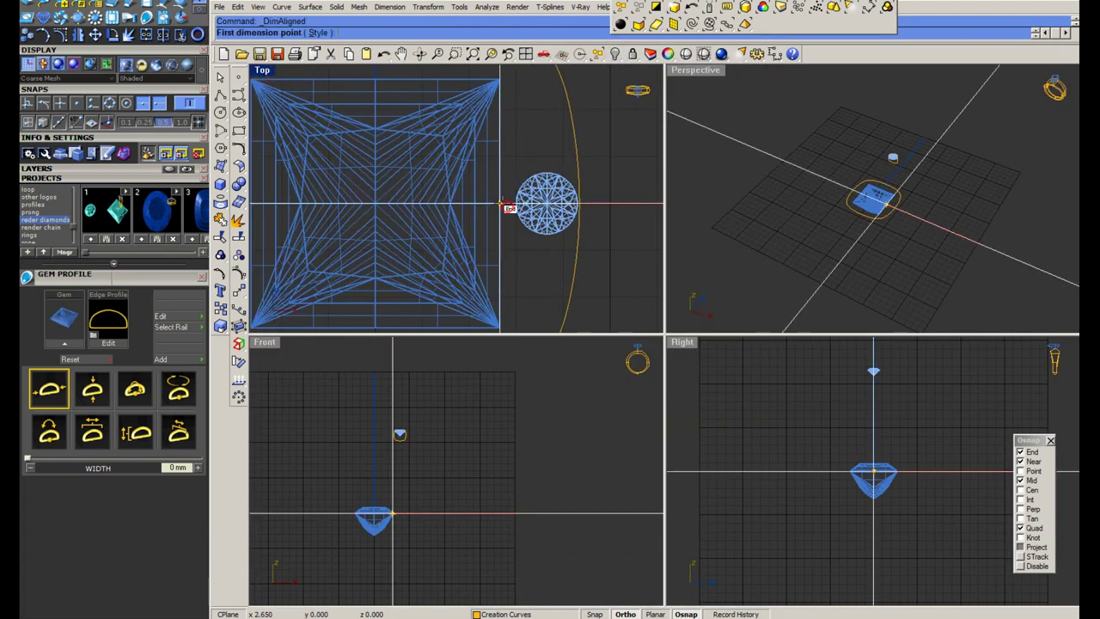
{"action": "left_click", "coordinate": [507, 208]}
{"action": "left_click", "coordinate": [584, 208]}
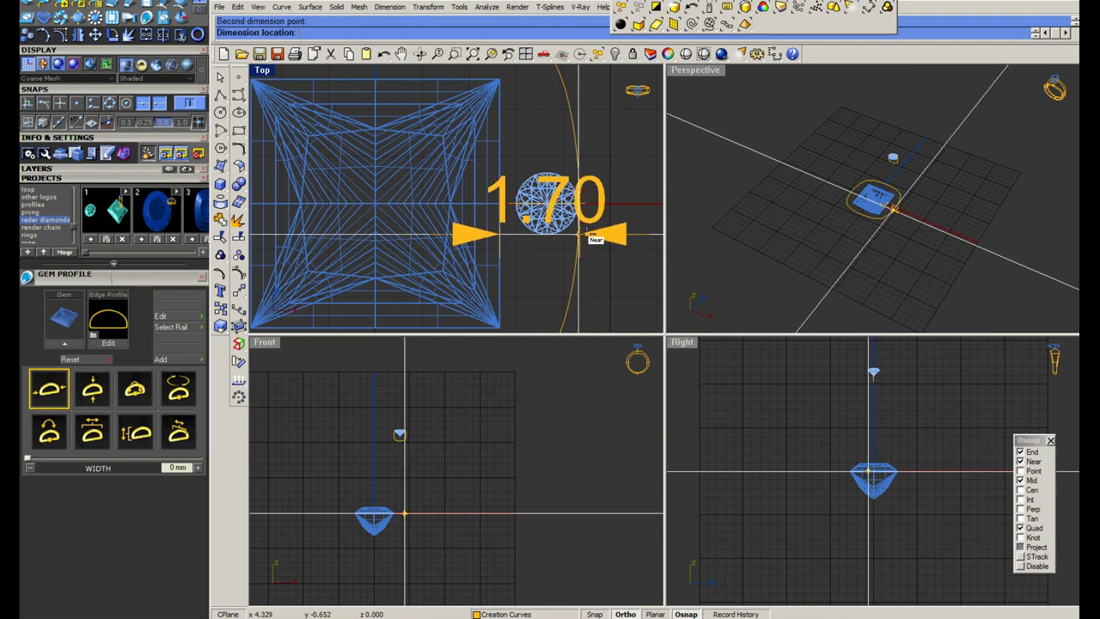
{"action": "key", "text": "Escape"}
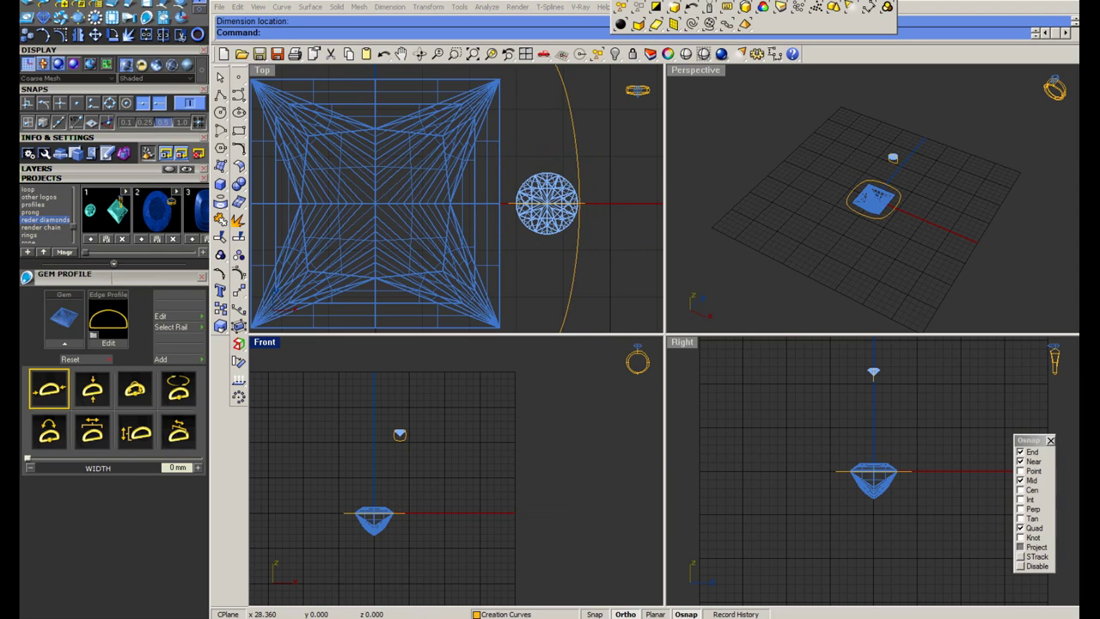
Switch to Picasa Photo Viewer, examine the halo and shoulders in the ring reference photos, and return to the model.
{"action": "key", "text": "alt+Tab"}
{"action": "key", "text": "Left"}
{"action": "scroll", "coordinate": [599, 313], "scroll_direction": "up", "scroll_amount": 3}
{"action": "key", "text": "Left"}
{"action": "key", "text": "Left"}
{"action": "scroll", "coordinate": [530, 292], "scroll_direction": "up", "scroll_amount": 3}
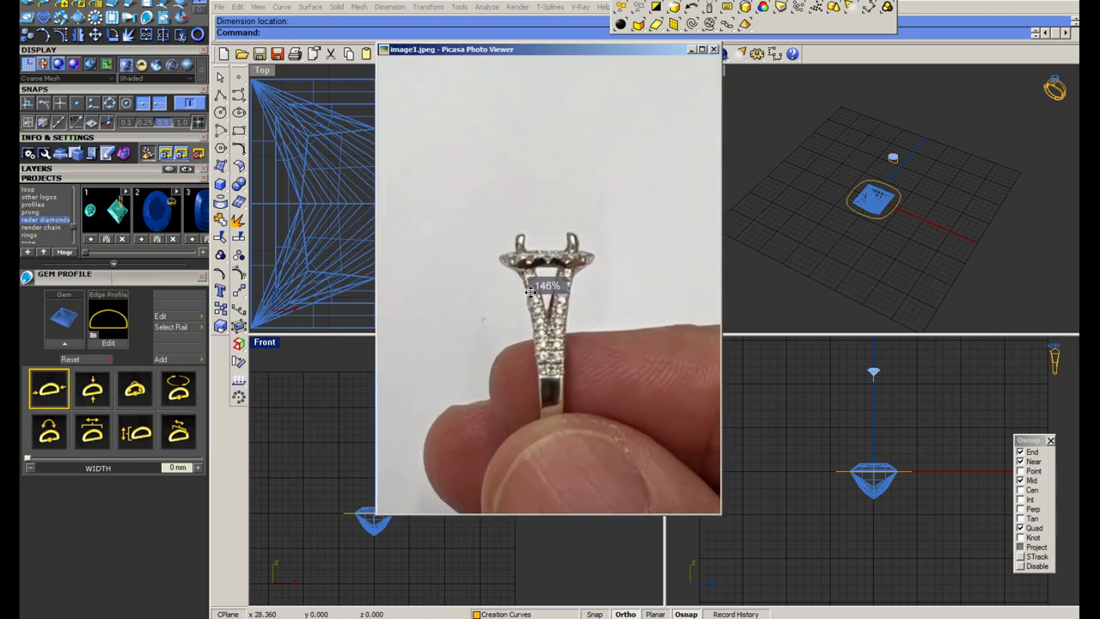
{"action": "left_click", "coordinate": [692, 50]}
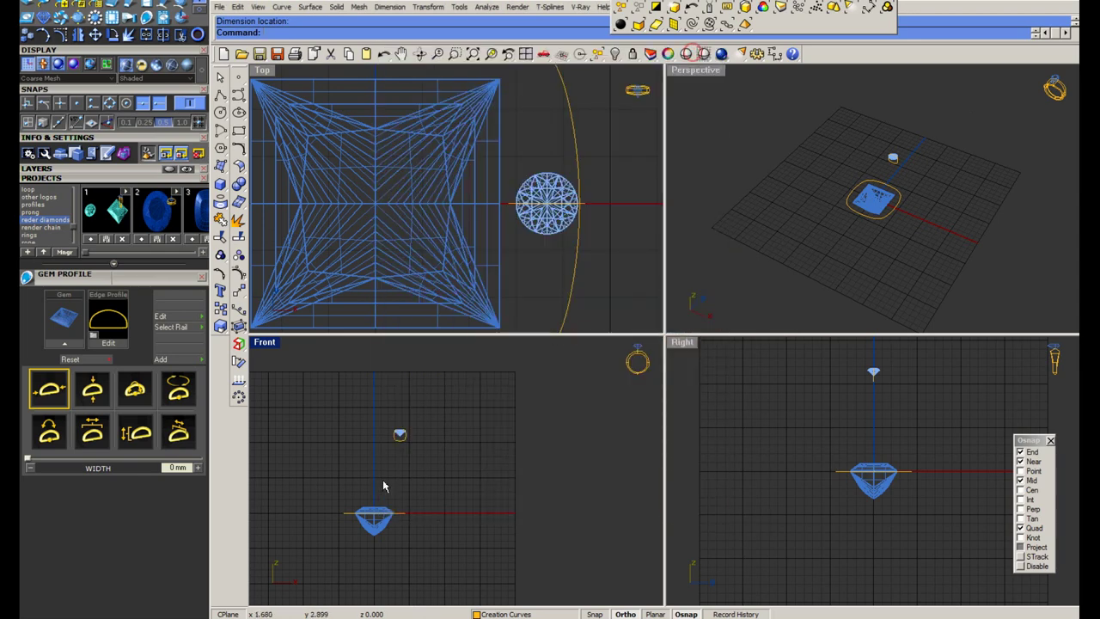
Hide the princess center stone, leaving its square outline, the halo curve and the accent stone with its profile.
{"action": "scroll", "coordinate": [395, 436], "scroll_direction": "up", "scroll_amount": 3}
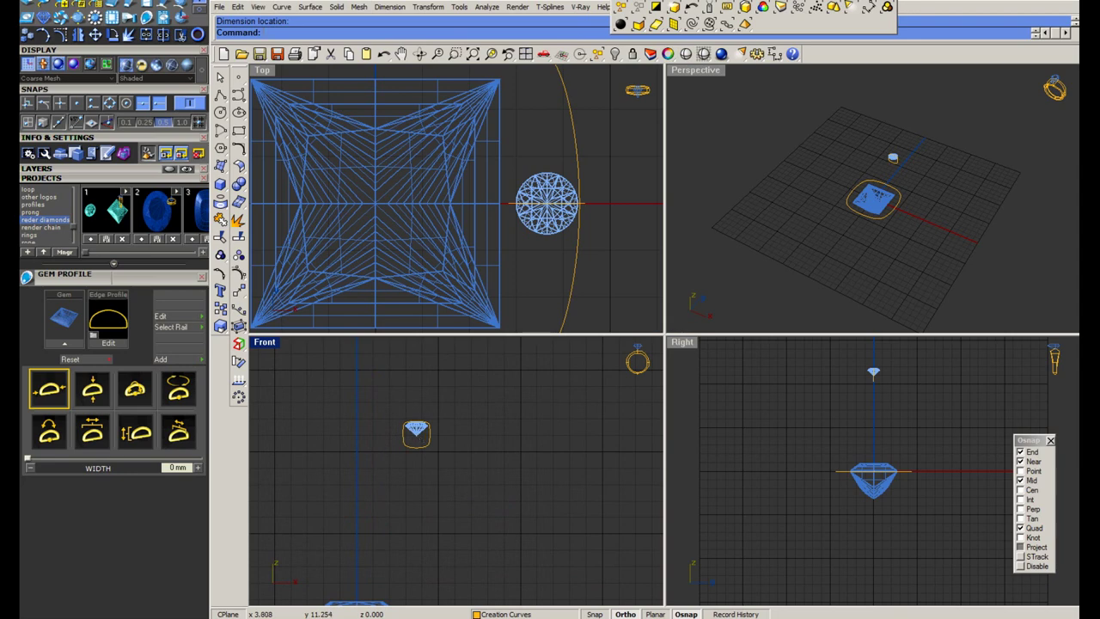
{"action": "left_click_drag", "start_coordinate": [440, 400], "coordinate": [395, 451]}
{"action": "double_click", "coordinate": [265, 343]}
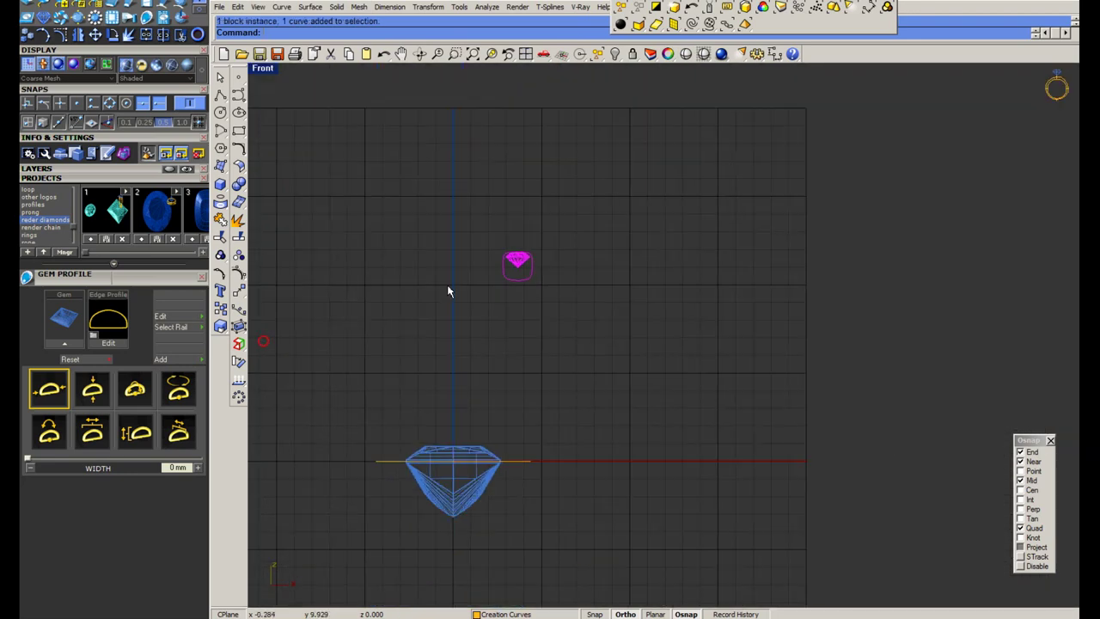
{"action": "double_click", "coordinate": [264, 69]}
{"action": "left_click", "coordinate": [491, 161]}
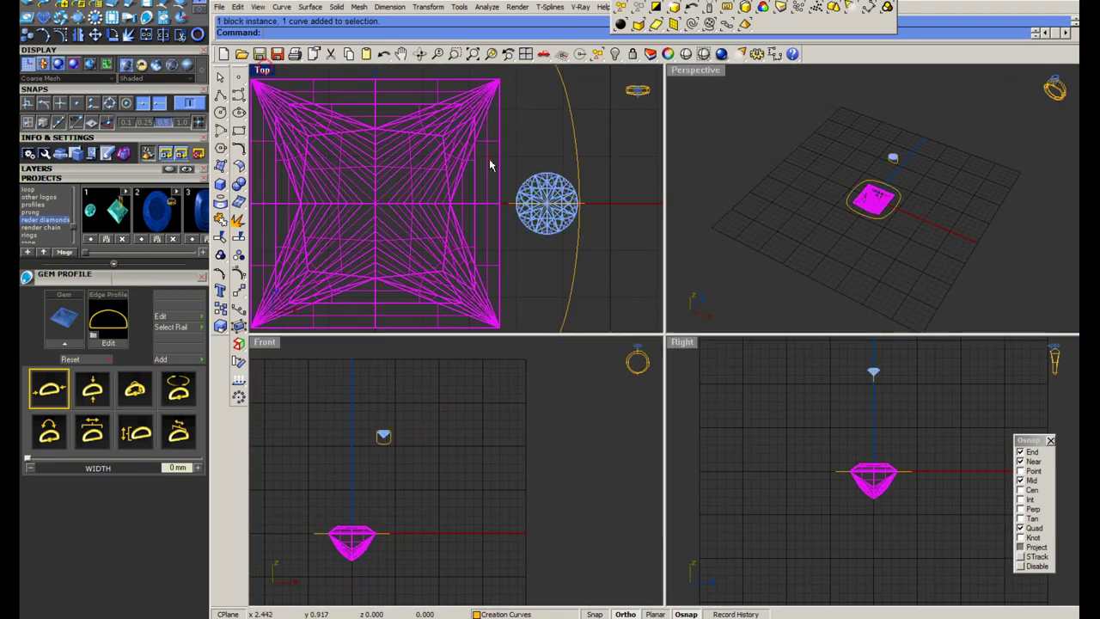
{"action": "key", "text": "ctrl+h"}
Move the accent stone and its profile horizontally in Top so the profile's inner edge meets the square outline's side.
{"action": "scroll", "coordinate": [502, 204], "scroll_direction": "up", "scroll_amount": 3}
{"action": "left_click", "coordinate": [515, 203]}
{"action": "scroll", "coordinate": [513, 203], "scroll_direction": "up", "scroll_amount": 5}
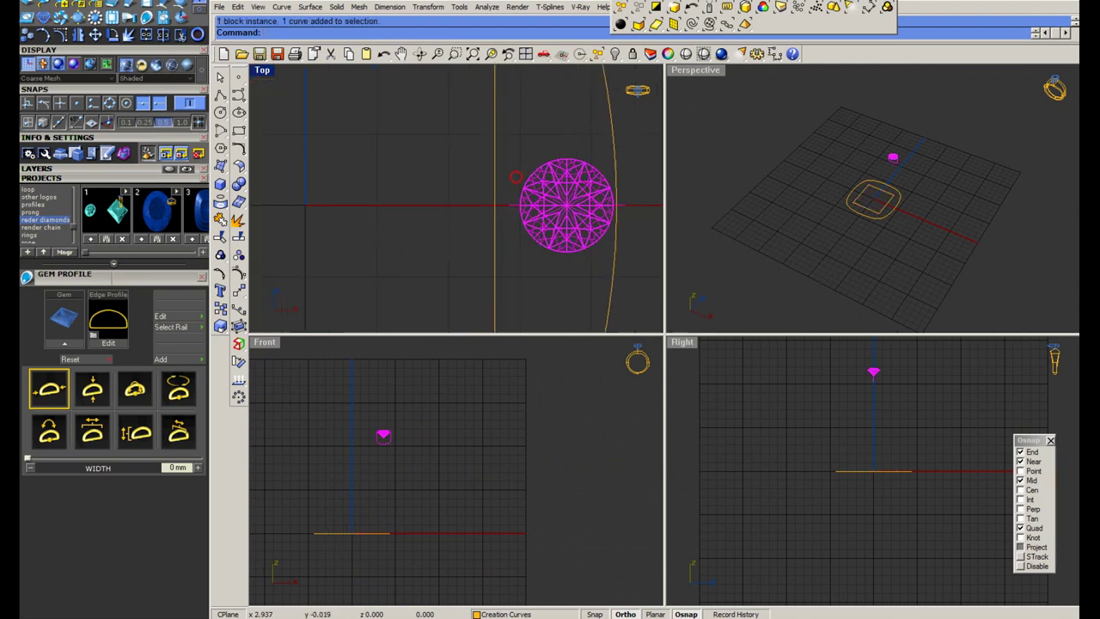
{"action": "type", "text": "m"}
{"action": "key", "text": "Return"}
{"action": "left_click", "coordinate": [509, 204]}
{"action": "left_click", "coordinate": [487, 204]}
{"action": "scroll", "coordinate": [494, 208], "scroll_direction": "down", "scroll_amount": 3}
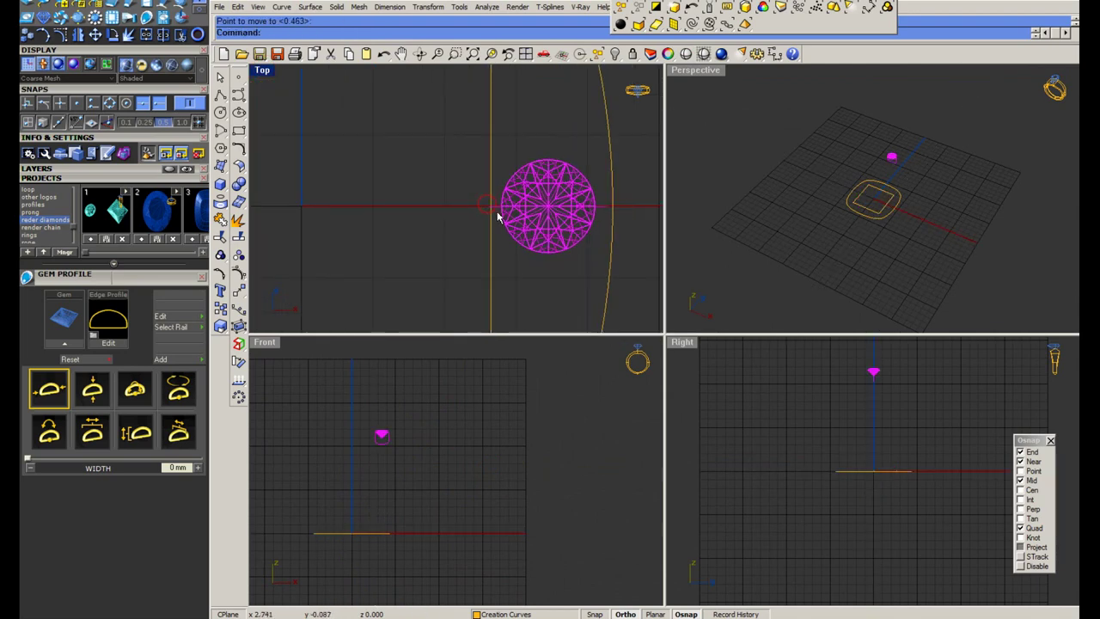
{"action": "scroll", "coordinate": [493, 209], "scroll_direction": "up", "scroll_amount": 10}
{"action": "right_click", "coordinate": [493, 209]}
{"action": "left_click", "coordinate": [474, 195]}
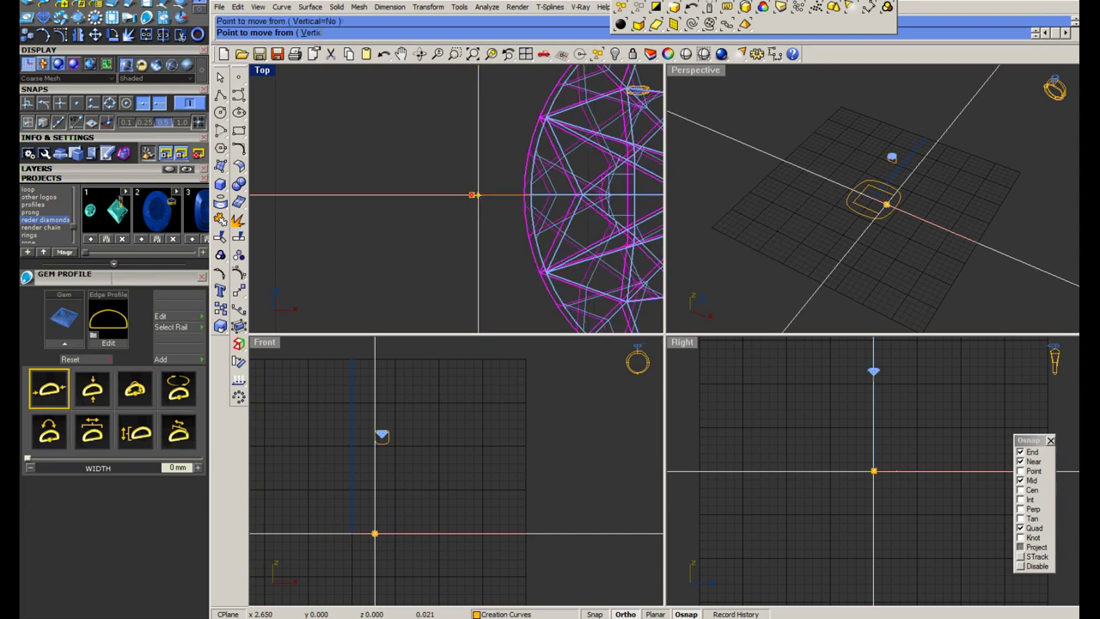
{"action": "left_click", "coordinate": [479, 195]}
{"action": "scroll", "coordinate": [470, 205], "scroll_direction": "down", "scroll_amount": 9}
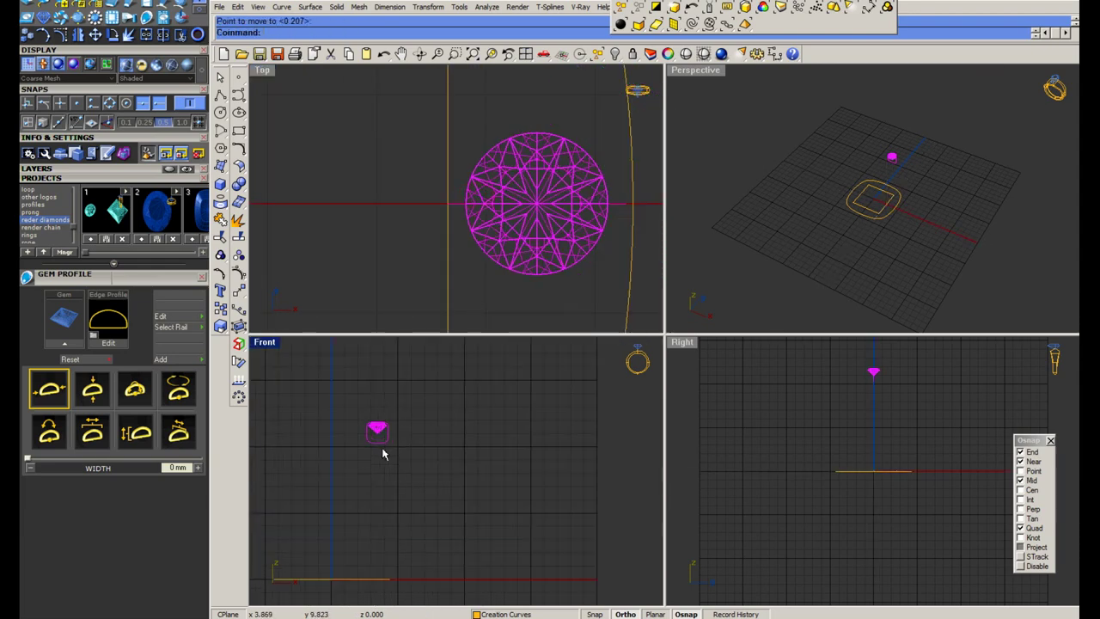
Maximize the Front viewport and measure the width of the profile curve around the accent stone.
{"action": "scroll", "coordinate": [383, 440], "scroll_direction": "up", "scroll_amount": 8}
{"action": "double_click", "coordinate": [264, 344]}
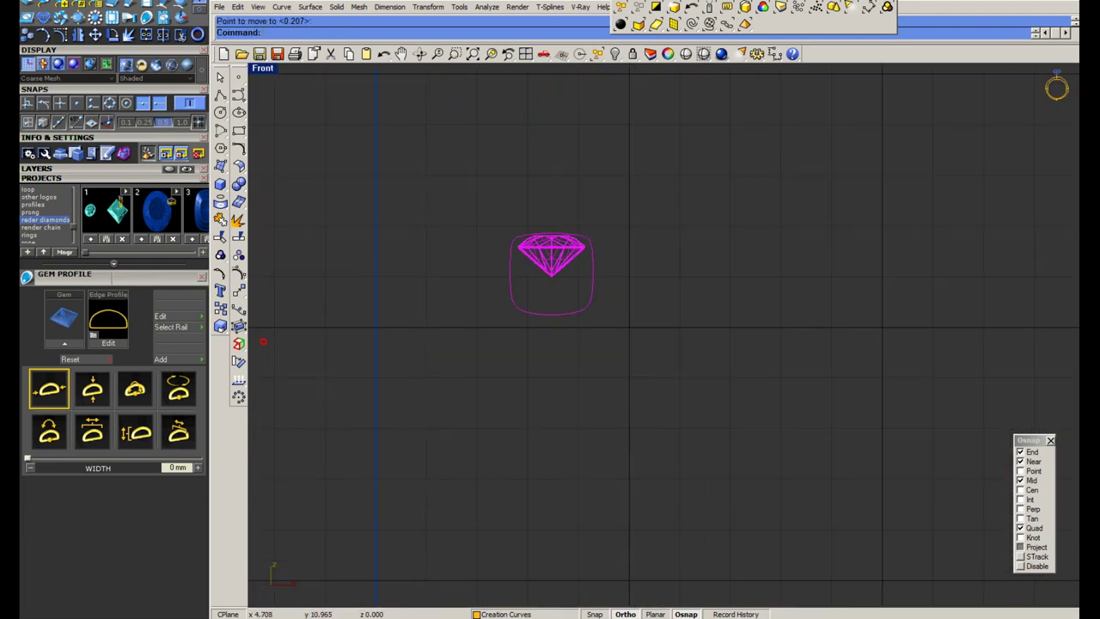
{"action": "scroll", "coordinate": [494, 271], "scroll_direction": "up", "scroll_amount": 2}
{"action": "middle_click", "coordinate": [512, 271]}
{"action": "left_click", "coordinate": [528, 251]}
{"action": "left_click", "coordinate": [515, 269]}
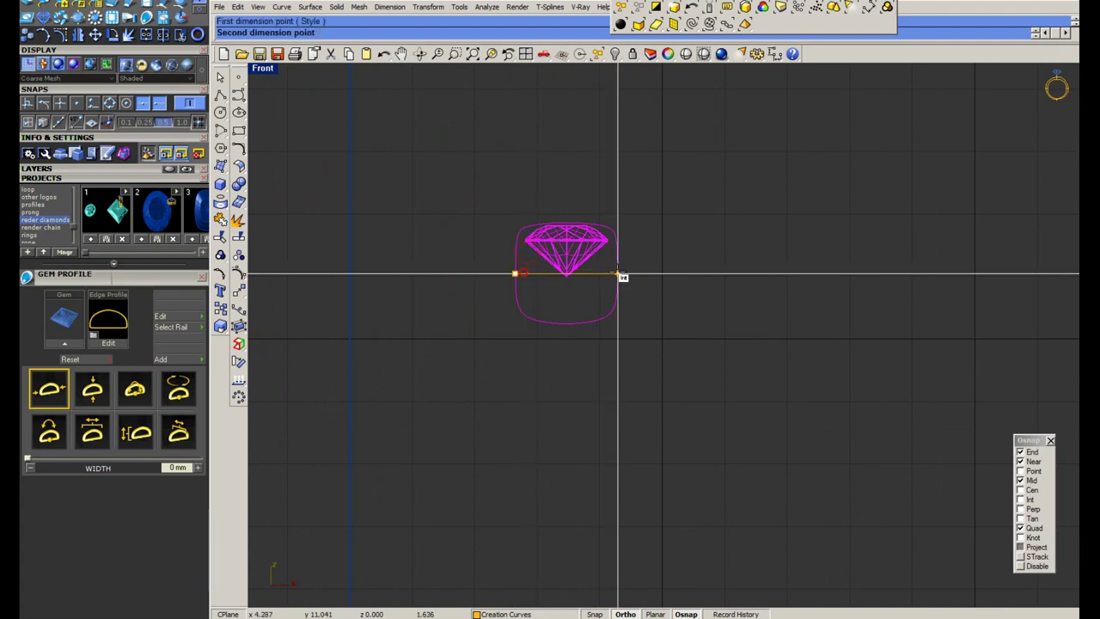
{"action": "left_click", "coordinate": [617, 269]}
{"action": "key", "text": "Escape"}
Measure the accent stone's diameter across its girdle.
{"action": "key", "text": "Escape"}
{"action": "scroll", "coordinate": [546, 239], "scroll_direction": "up", "scroll_amount": 8}
{"action": "scroll", "coordinate": [490, 266], "scroll_direction": "up", "scroll_amount": 2}
{"action": "right_click", "coordinate": [492, 264]}
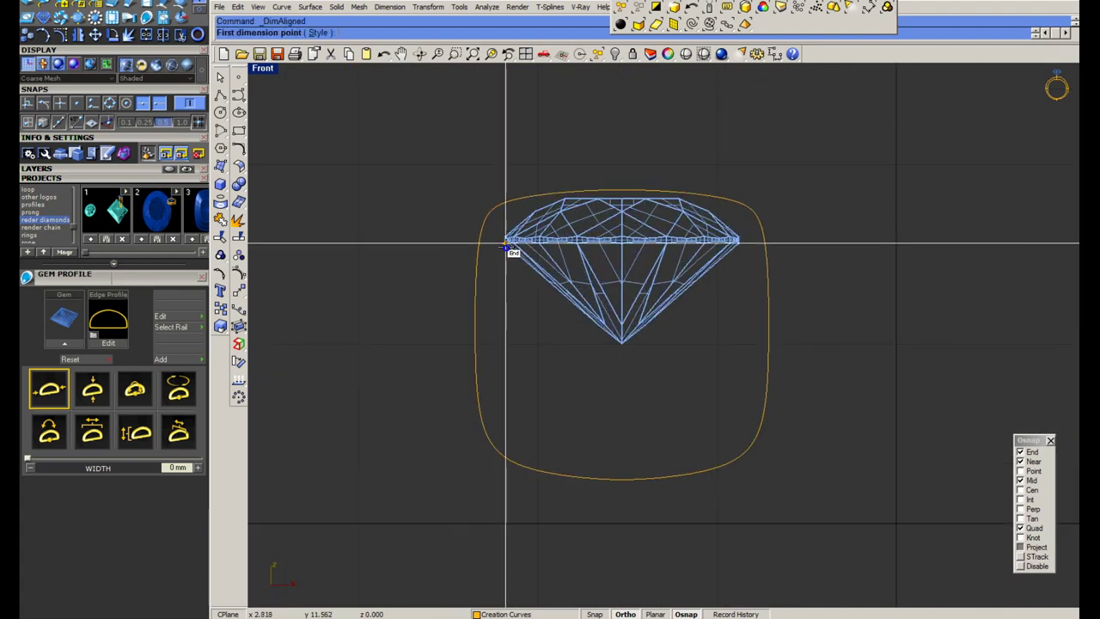
{"action": "left_click", "coordinate": [506, 243]}
{"action": "left_click", "coordinate": [739, 243]}
{"action": "key", "text": "Escape"}
Scale the accent stone and its profile in 3D from the girdle center to a radius of 1.4/2 mm.
{"action": "left_click_drag", "start_coordinate": [793, 161], "coordinate": [679, 267]}
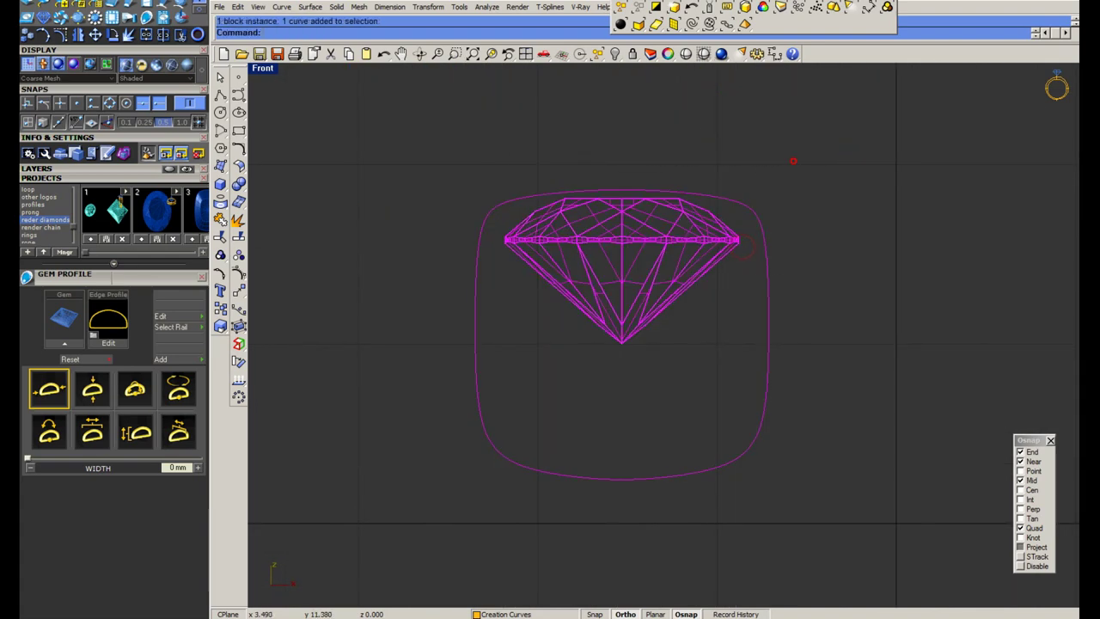
{"action": "type", "text": "ss"}
{"action": "key", "text": "Return"}
{"action": "left_click", "coordinate": [622, 245]}
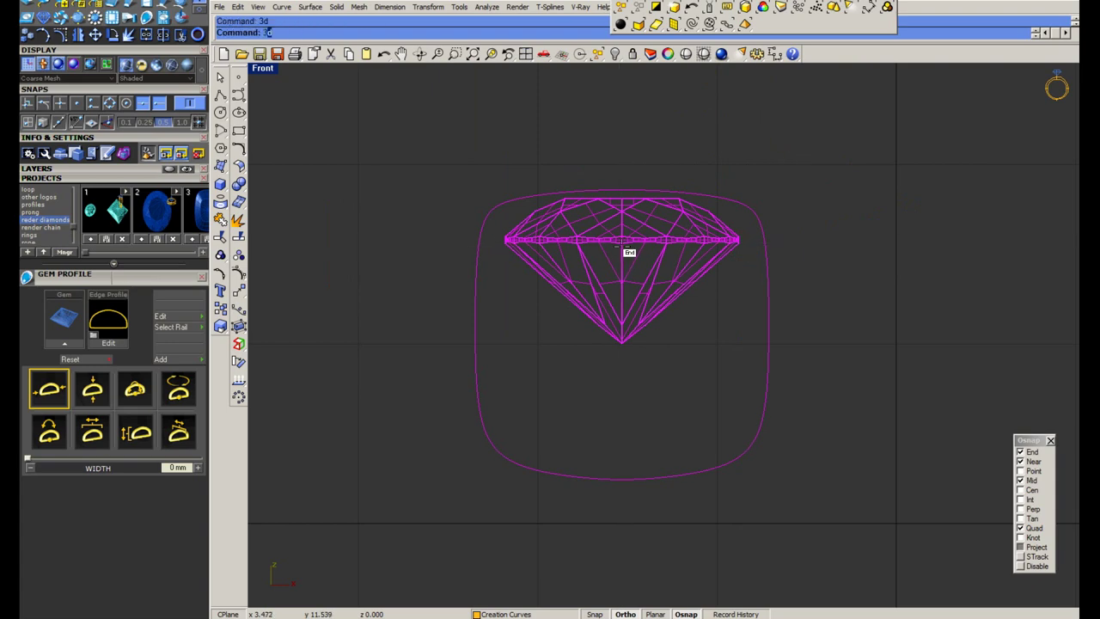
{"action": "left_click", "coordinate": [739, 244]}
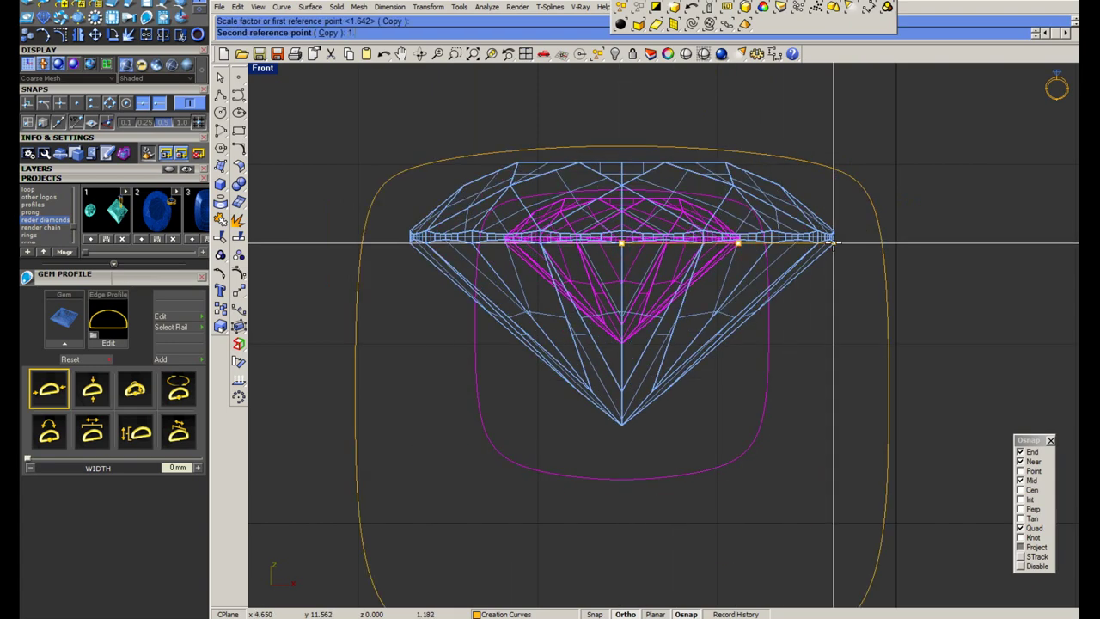
{"action": "type", "text": "1.4/1.3"}
{"action": "key", "text": "Return"}
Measure the gap between the scaled stone's outer girdle edge and the profile curve.
{"action": "scroll", "coordinate": [754, 264], "scroll_direction": "up", "scroll_amount": 2}
{"action": "middle_click", "coordinate": [754, 263]}
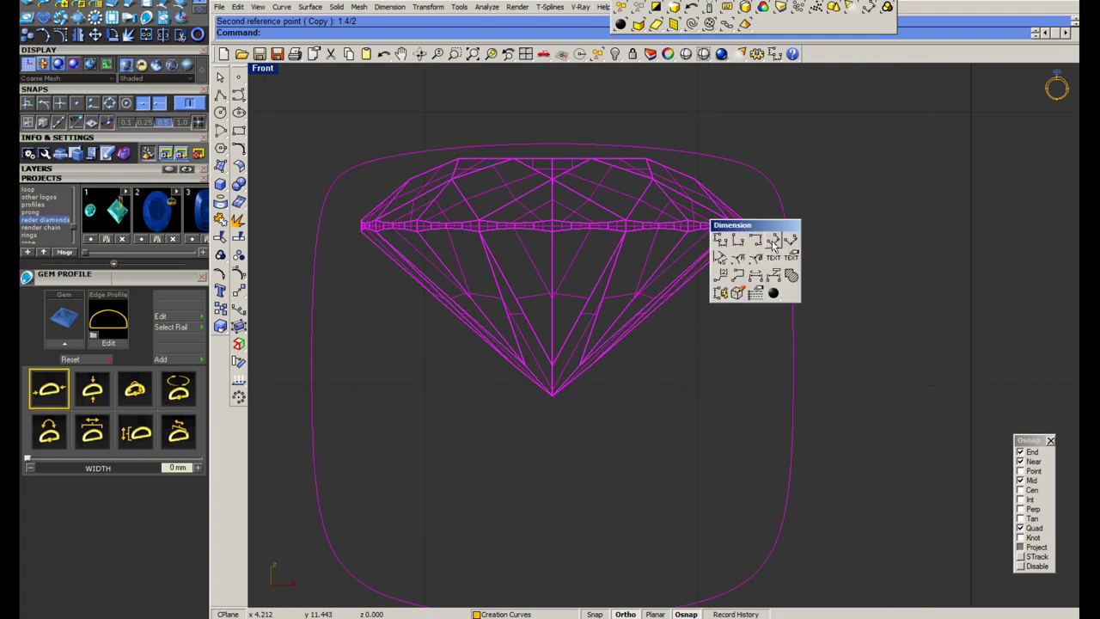
{"action": "left_click", "coordinate": [772, 240]}
{"action": "left_click", "coordinate": [743, 229]}
{"action": "left_click", "coordinate": [790, 235]}
{"action": "key", "text": "Escape"}
{"action": "right_click_drag", "start_coordinate": [766, 226], "coordinate": [773, 252]}
{"action": "scroll", "coordinate": [772, 252], "scroll_direction": "up", "scroll_amount": 2}
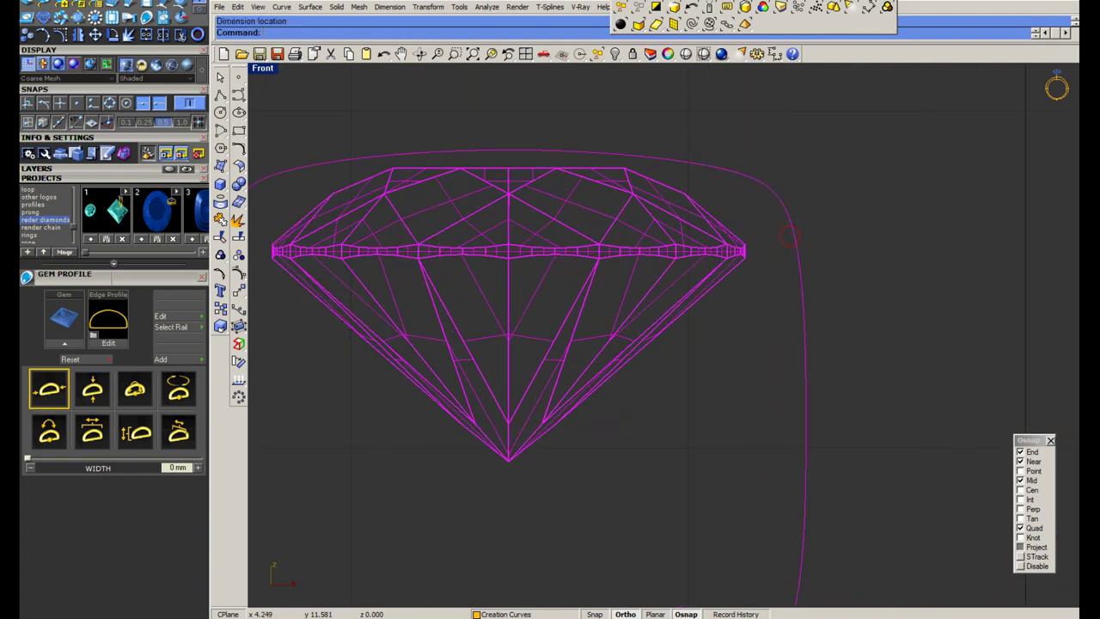
{"action": "middle_click", "coordinate": [791, 233]}
{"action": "left_click", "coordinate": [807, 207]}
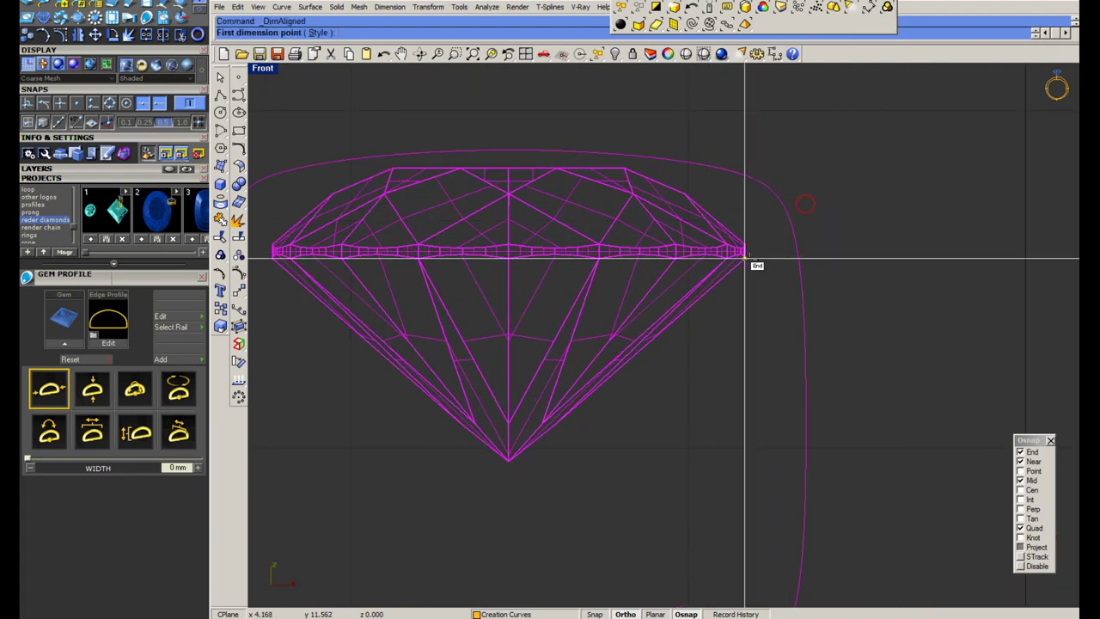
{"action": "left_click", "coordinate": [745, 257]}
{"action": "left_click", "coordinate": [799, 258]}
{"action": "scroll", "coordinate": [793, 290], "scroll_direction": "down", "scroll_amount": 4}
{"action": "key", "text": "Escape"}
Save the file and measure the gap between the girdle and the profile curve on the side nearest the ring's center.
{"action": "scroll", "coordinate": [560, 286], "scroll_direction": "up", "scroll_amount": 4}
{"action": "key", "text": "ctrl+s"}
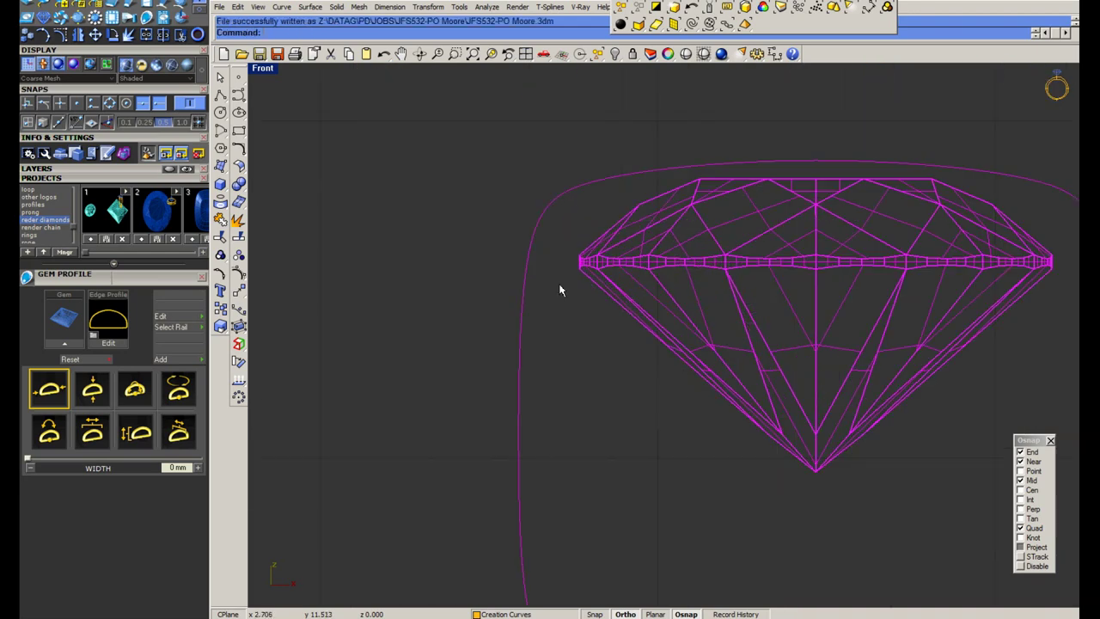
{"action": "key", "text": "ctrl+s"}
{"action": "middle_click", "coordinate": [575, 271]}
{"action": "left_click", "coordinate": [591, 247]}
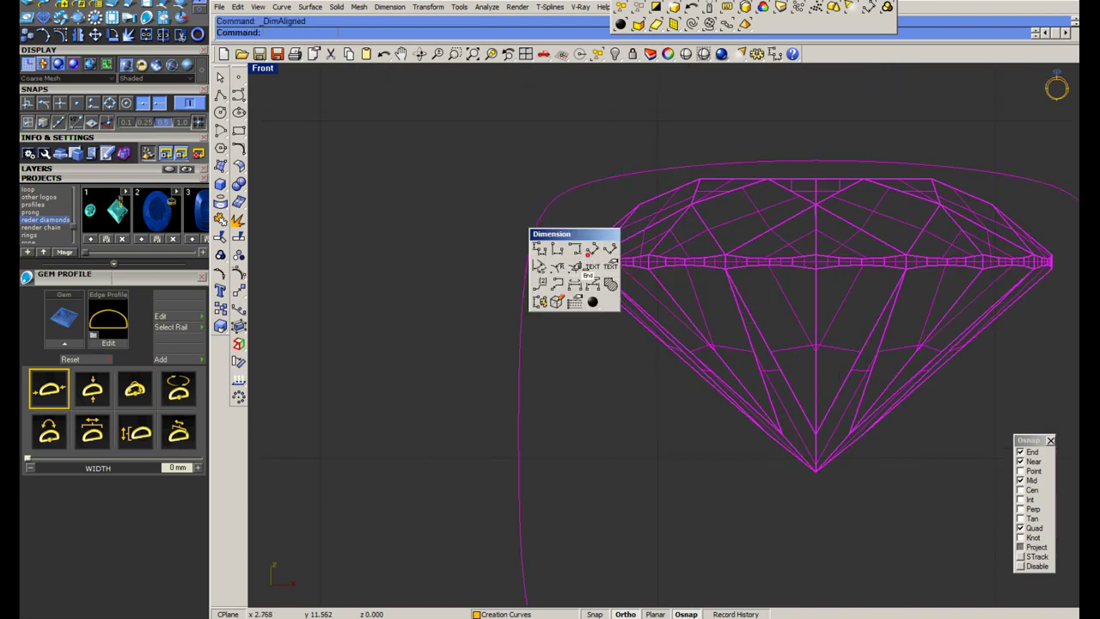
{"action": "left_click", "coordinate": [578, 271]}
{"action": "left_click", "coordinate": [525, 270]}
{"action": "scroll", "coordinate": [553, 281], "scroll_direction": "down", "scroll_amount": 4}
{"action": "key", "text": "Escape"}
Shift the scaled accent stone and profile in Top to realign the profile's inner edge with the square outline's side.
{"action": "left_click_drag", "start_coordinate": [771, 203], "coordinate": [679, 320]}
{"action": "scroll", "coordinate": [618, 232], "scroll_direction": "down", "scroll_amount": 4}
{"action": "double_click", "coordinate": [273, 72]}
{"action": "scroll", "coordinate": [422, 209], "scroll_direction": "up", "scroll_amount": 8}
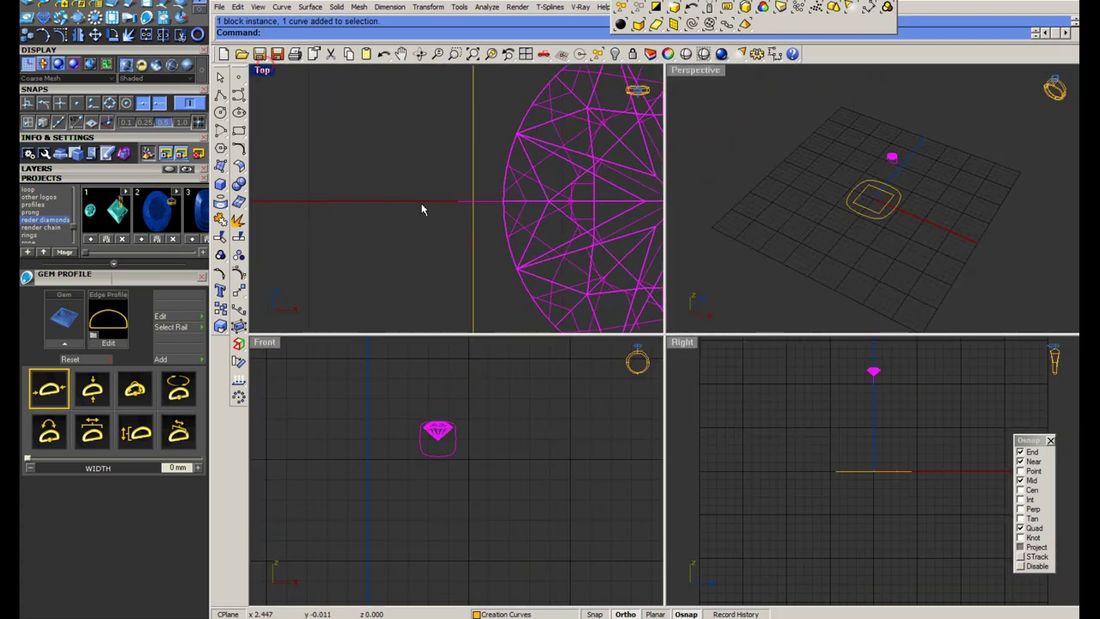
{"action": "type", "text": "m"}
{"action": "key", "text": "Return"}
{"action": "left_click", "coordinate": [469, 200]}
{"action": "left_click", "coordinate": [493, 201]}
{"action": "scroll", "coordinate": [493, 200], "scroll_direction": "down", "scroll_amount": 9}
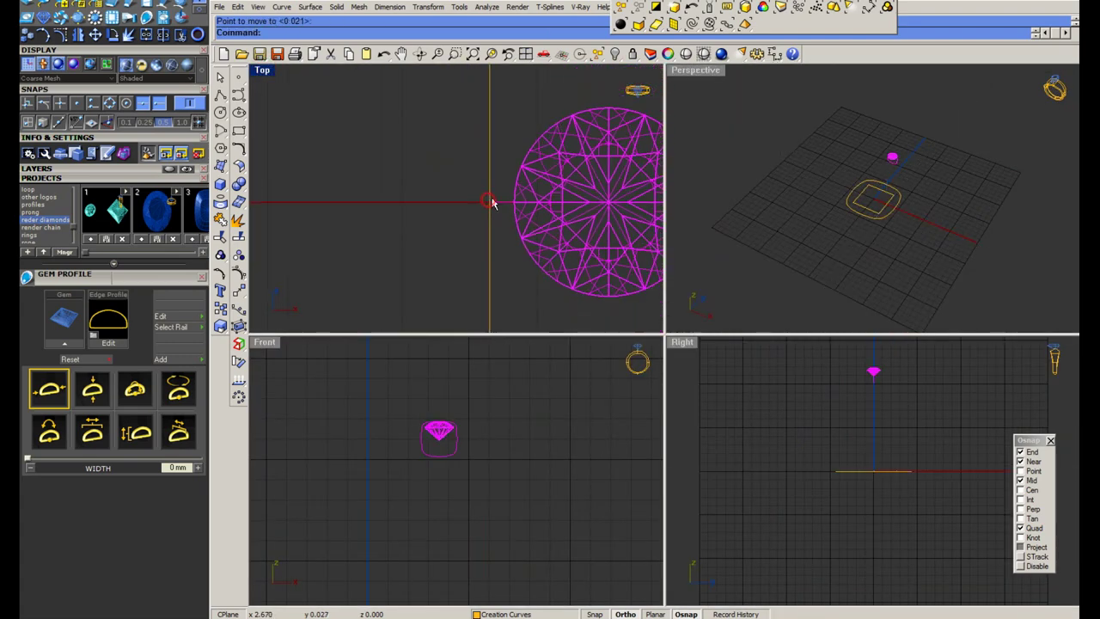
{"action": "scroll", "coordinate": [585, 215], "scroll_direction": "up", "scroll_amount": 1}
{"action": "scroll", "coordinate": [584, 219], "scroll_direction": "down", "scroll_amount": 4}
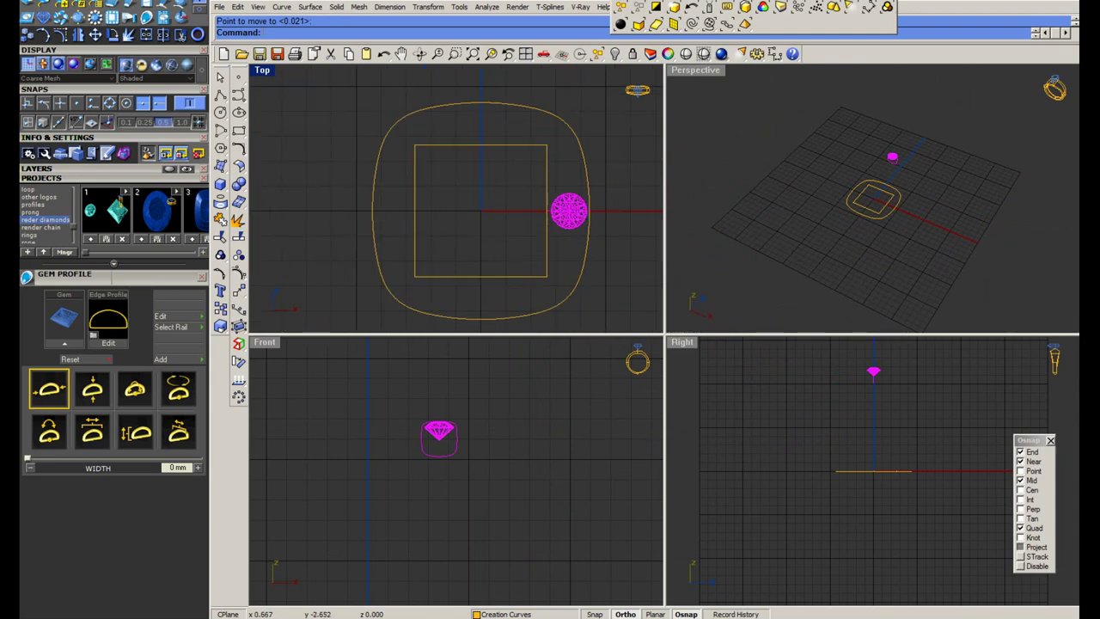
Maximize the Front viewport and raise only the accent stone about 0.29 mm relative to its profile.
{"action": "double_click", "coordinate": [272, 344]}
{"action": "scroll", "coordinate": [632, 249], "scroll_direction": "up", "scroll_amount": 6}
{"action": "left_click", "coordinate": [631, 252]}
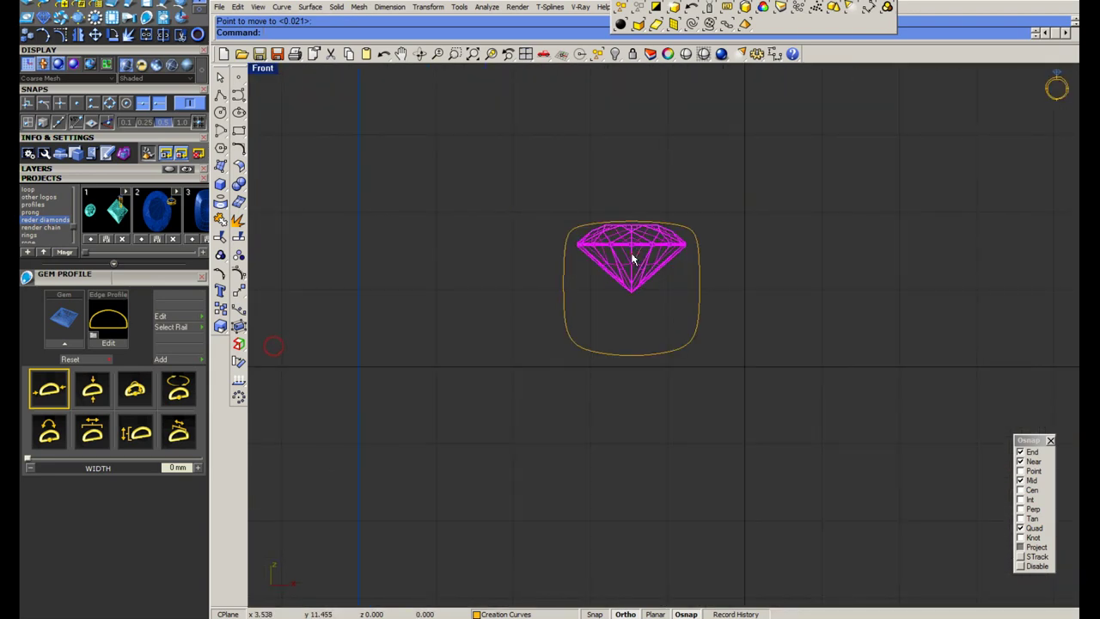
{"action": "scroll", "coordinate": [633, 253], "scroll_direction": "up", "scroll_amount": 8}
{"action": "type", "text": "m"}
{"action": "key", "text": "Return"}
{"action": "left_click", "coordinate": [848, 312]}
{"action": "left_click", "coordinate": [848, 261]}
Try lowering the accent stone 0.2 mm within its profile.
{"action": "right_click", "coordinate": [848, 244]}
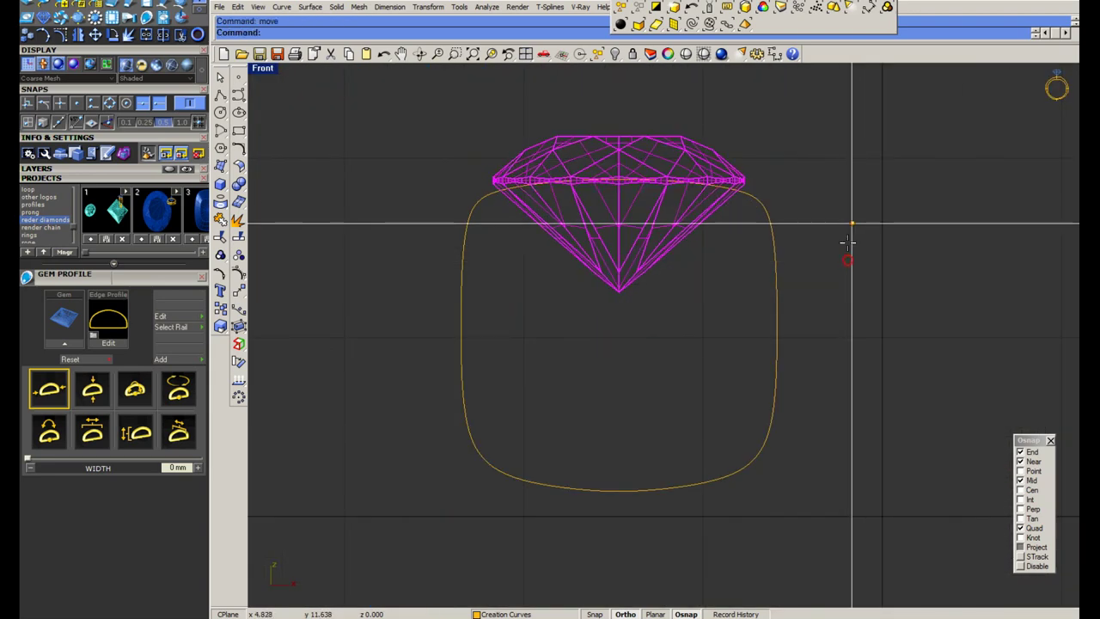
{"action": "left_click", "coordinate": [851, 223]}
{"action": "key", "text": "Return"}
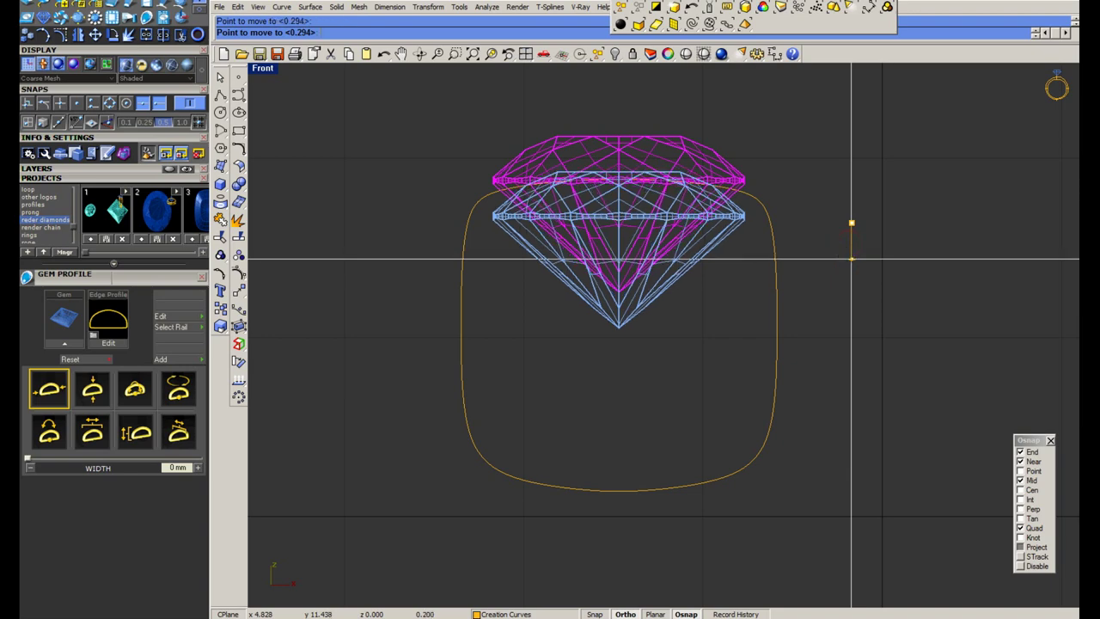
{"action": "left_click", "coordinate": [849, 256]}
Measure from the accent stone's culet to the profile's lower edge and undo the last move.
{"action": "middle_click", "coordinate": [590, 371]}
{"action": "left_click", "coordinate": [603, 344]}
{"action": "left_click", "coordinate": [619, 327]}
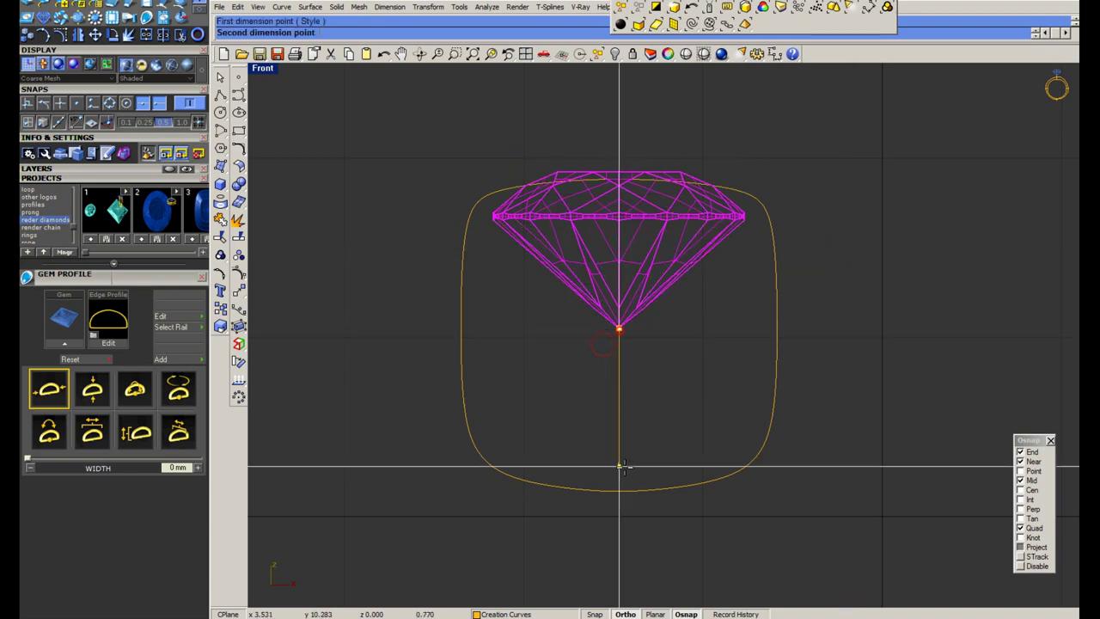
{"action": "left_click", "coordinate": [619, 491]}
{"action": "scroll", "coordinate": [674, 286], "scroll_direction": "down", "scroll_amount": 6}
{"action": "key", "text": "Escape"}
{"action": "key", "text": "ctrl+z"}
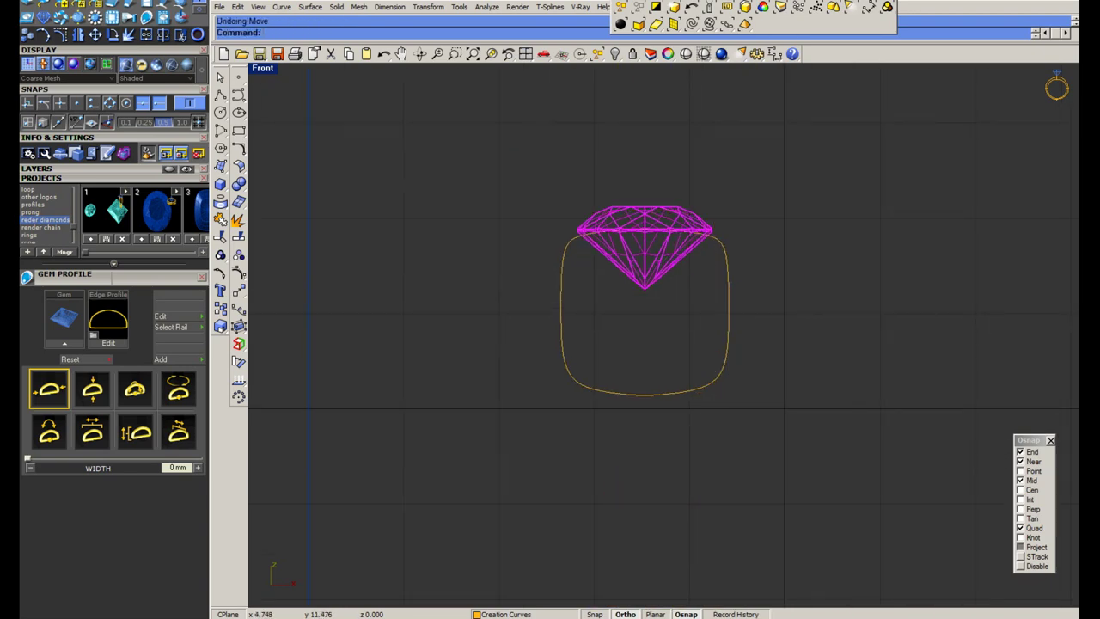
Move the accent stone and its profile straight down to the level of the halo outline.
{"action": "left_click_drag", "start_coordinate": [748, 238], "coordinate": [608, 339]}
{"action": "scroll", "coordinate": [597, 320], "scroll_direction": "down", "scroll_amount": 14}
{"action": "type", "text": "m"}
{"action": "key", "text": "Return"}
{"action": "left_click", "coordinate": [658, 292]}
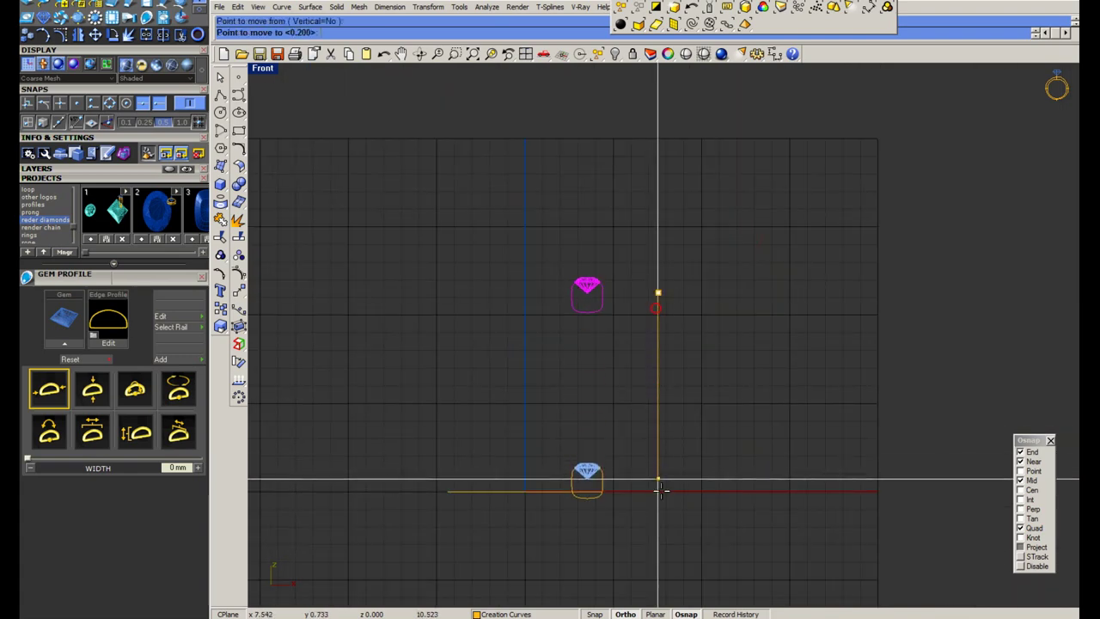
{"action": "left_click", "coordinate": [658, 496]}
{"action": "scroll", "coordinate": [587, 498], "scroll_direction": "up", "scroll_amount": 15}
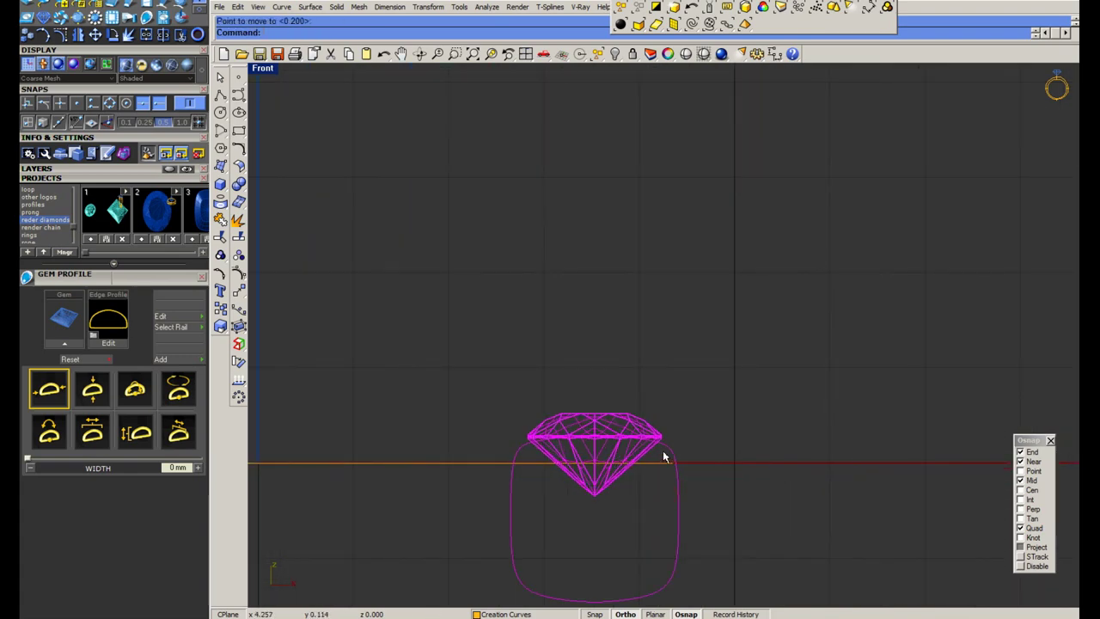
{"action": "right_click_drag", "start_coordinate": [663, 452], "coordinate": [699, 406]}
Unhide only the princess center stone.
{"action": "key", "text": "Escape"}
{"action": "right_click", "coordinate": [613, 50]}
{"action": "left_click", "coordinate": [666, 63]}
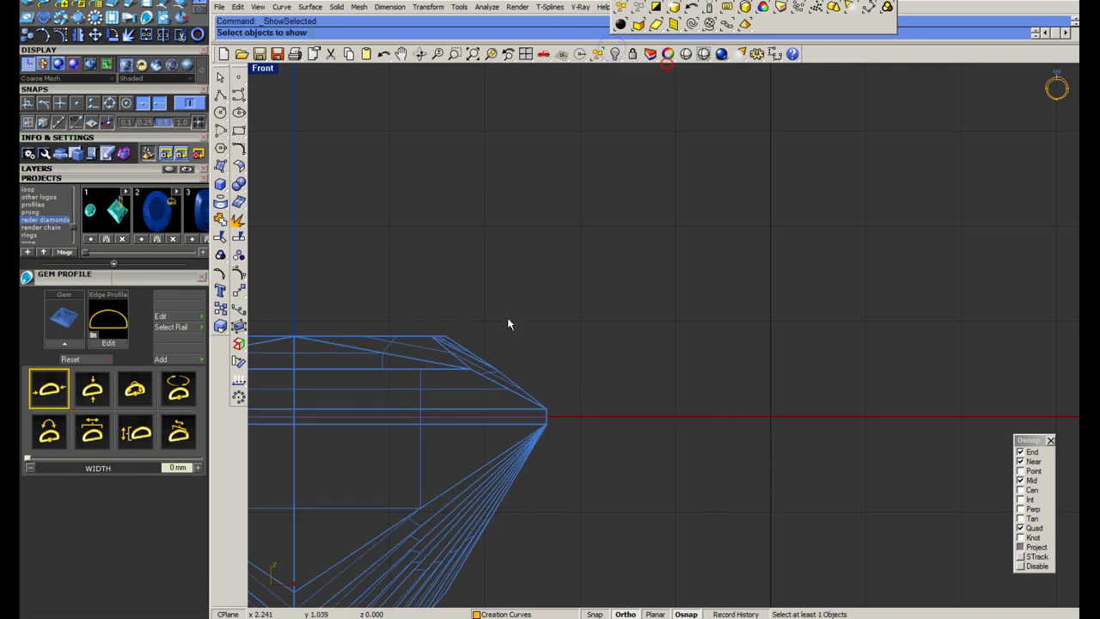
{"action": "left_click_drag", "start_coordinate": [526, 310], "coordinate": [473, 365]}
{"action": "key", "text": "Return"}
Move the accent stone and its profile vertically so the accent's girdle lines up with the princess stone's girdle.
{"action": "scroll", "coordinate": [533, 332], "scroll_direction": "down", "scroll_amount": 4}
{"action": "left_click_drag", "start_coordinate": [505, 269], "coordinate": [662, 487]}
{"action": "scroll", "coordinate": [673, 433], "scroll_direction": "up", "scroll_amount": 6}
{"action": "type", "text": "m"}
{"action": "key", "text": "Return"}
{"action": "left_click", "coordinate": [727, 395]}
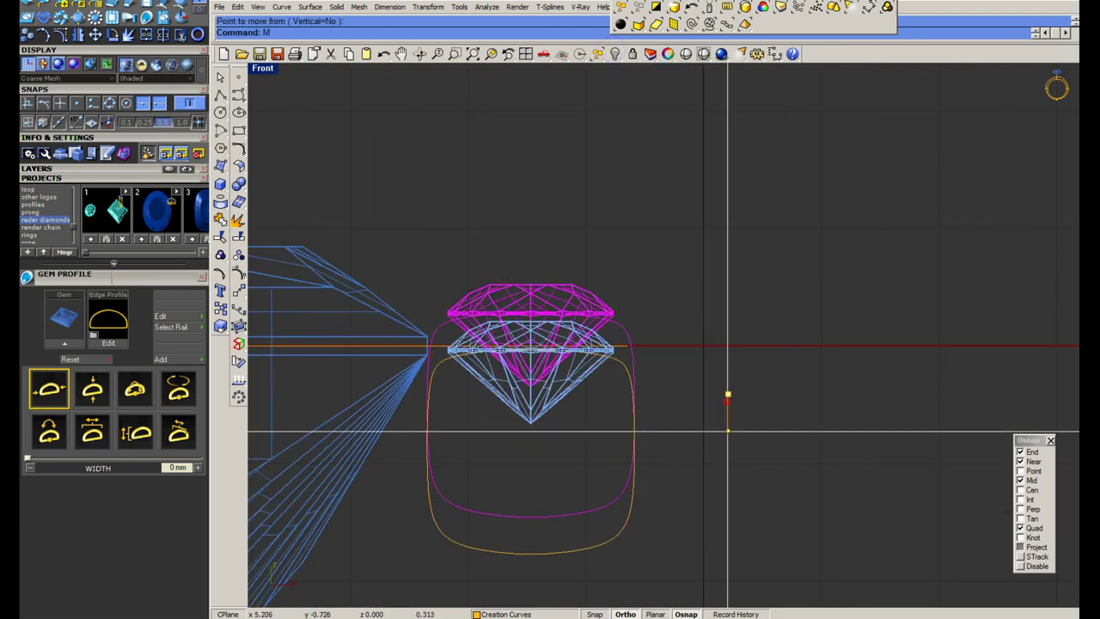
{"action": "scroll", "coordinate": [725, 437], "scroll_direction": "up", "scroll_amount": 4}
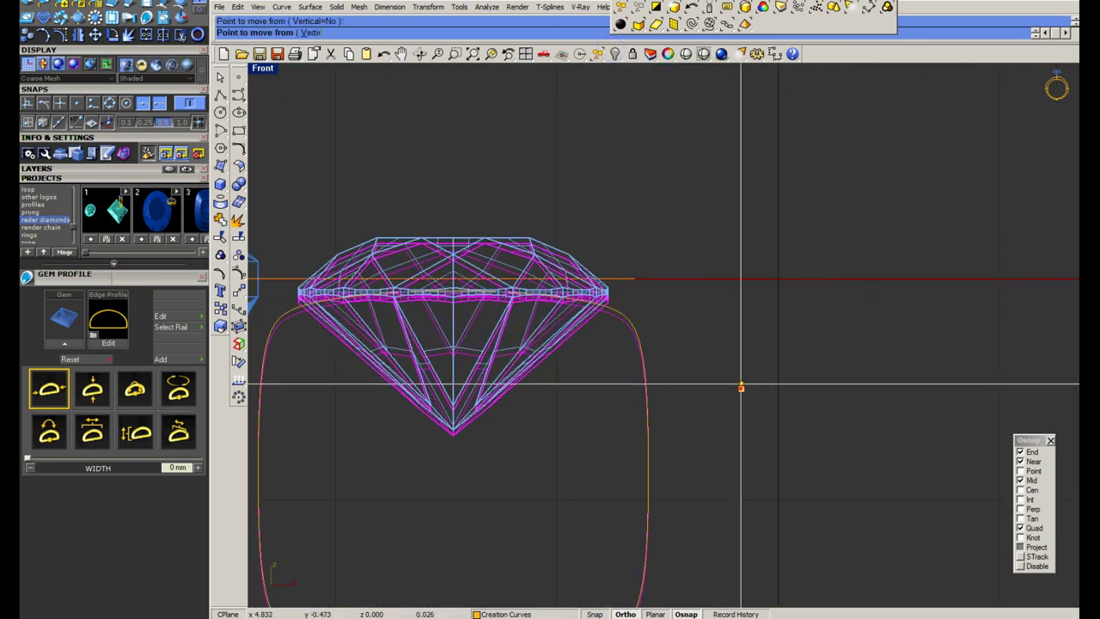
{"action": "left_click", "coordinate": [738, 367]}
{"action": "scroll", "coordinate": [722, 359], "scroll_direction": "down", "scroll_amount": 7}
{"action": "right_click_drag", "start_coordinate": [604, 391], "coordinate": [683, 335]}
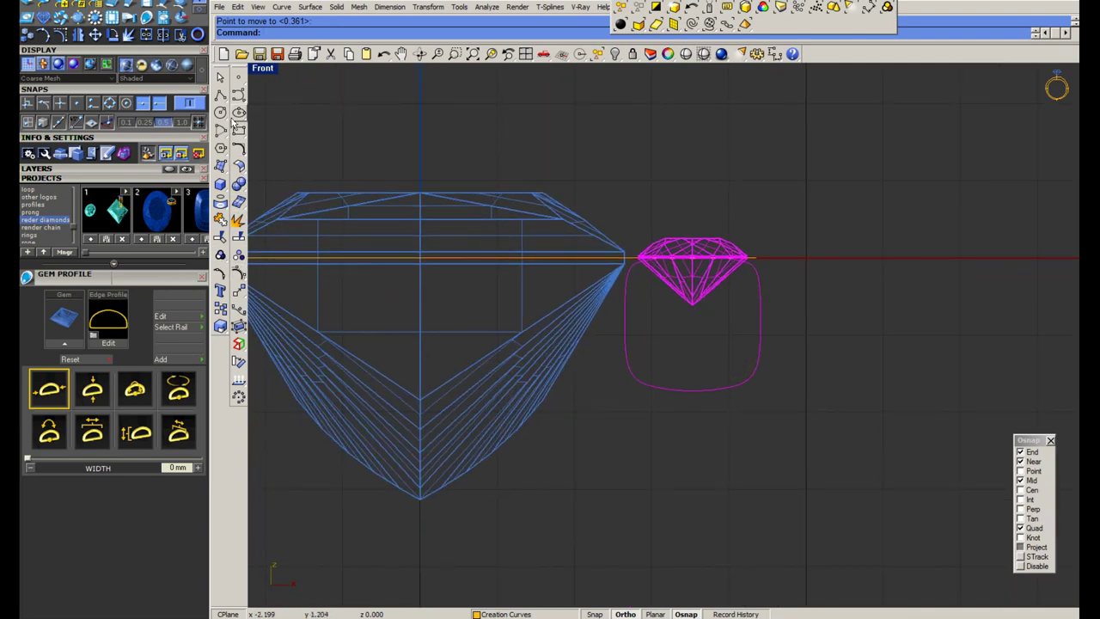
{"action": "scroll", "coordinate": [586, 336], "scroll_direction": "up", "scroll_amount": 2}
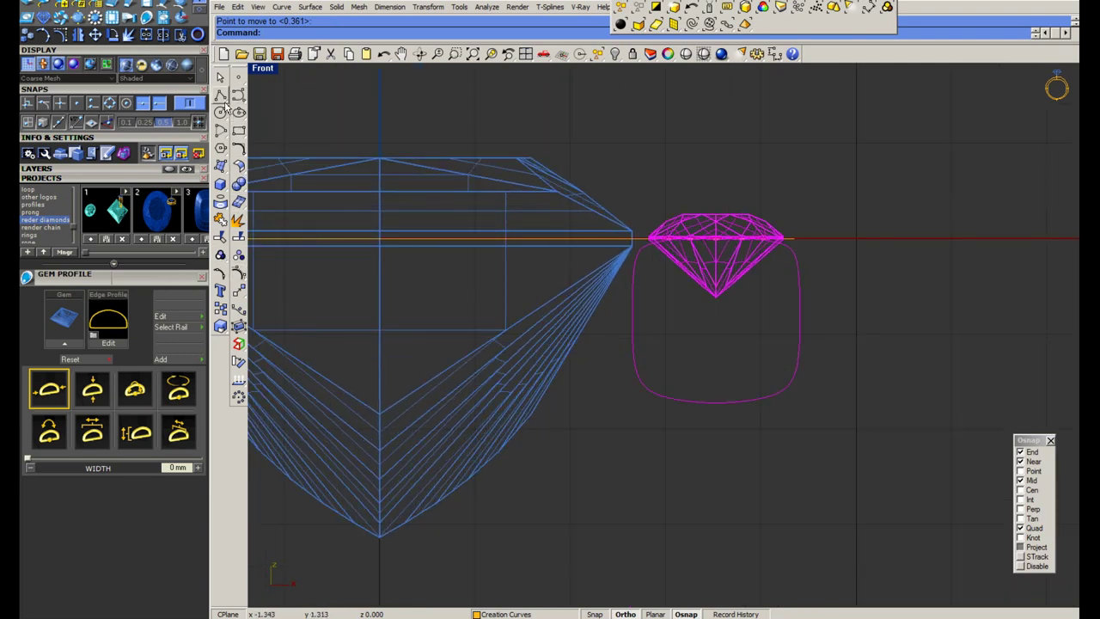
Draw a 1 mm square overlapping the inner side of the halo profile beneath the princess stone's girdle.
{"action": "left_click", "coordinate": [239, 129]}
{"action": "scroll", "coordinate": [623, 374], "scroll_direction": "up", "scroll_amount": 4}
{"action": "left_click", "coordinate": [564, 353]}
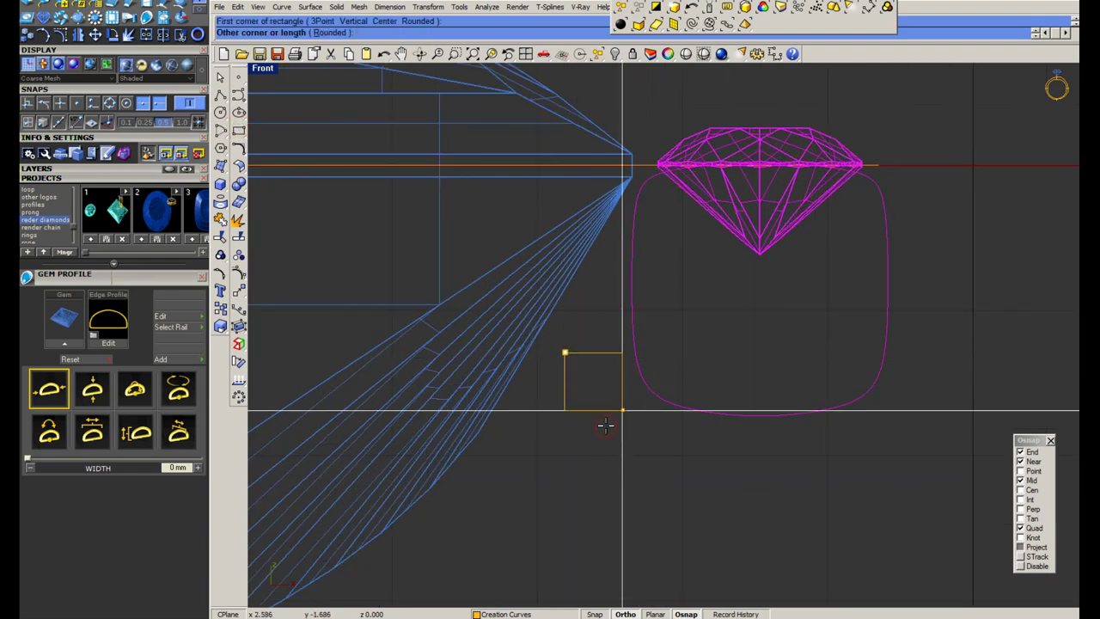
{"action": "type", "text": "1.0"}
{"action": "key", "text": "Return"}
{"action": "key", "text": "Return"}
Move the square down and toward the center stone so it overlaps the halo profile's lower inner corner.
{"action": "left_click", "coordinate": [617, 360]}
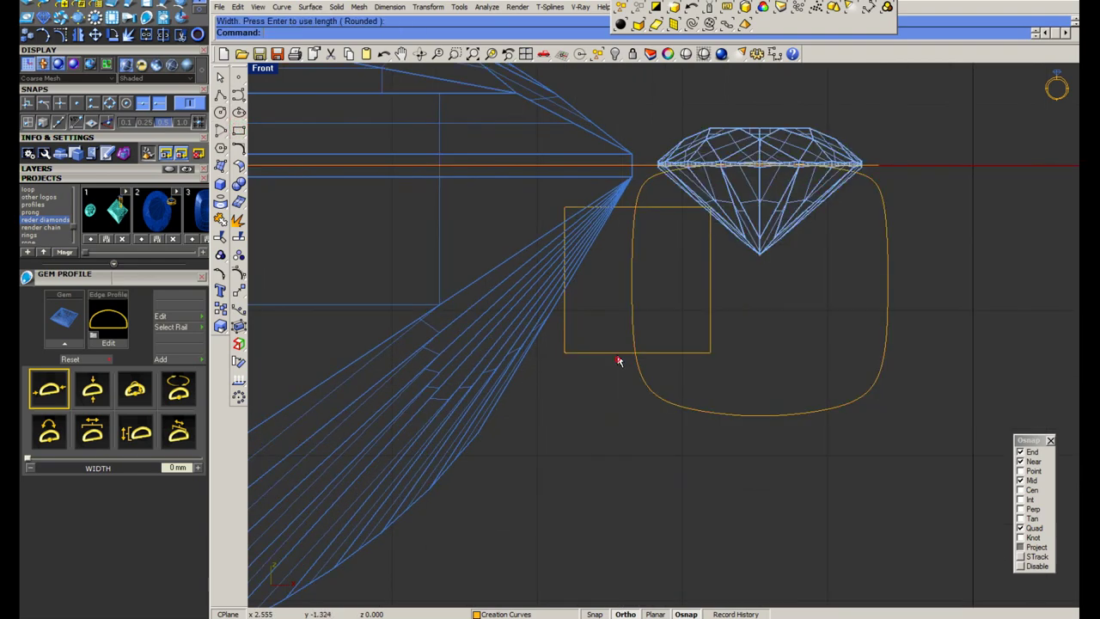
{"action": "left_click", "coordinate": [617, 353]}
{"action": "left_click_drag", "start_coordinate": [617, 354], "coordinate": [619, 400]}
{"action": "left_click_drag", "start_coordinate": [710, 357], "coordinate": [679, 357]}
{"action": "scroll", "coordinate": [678, 392], "scroll_direction": "up", "scroll_amount": 4}
Edit the square's control points, pulling the lower outer corner onto the halo profile's bottom and the upper outer corner inward.
{"action": "left_click", "coordinate": [241, 274]}
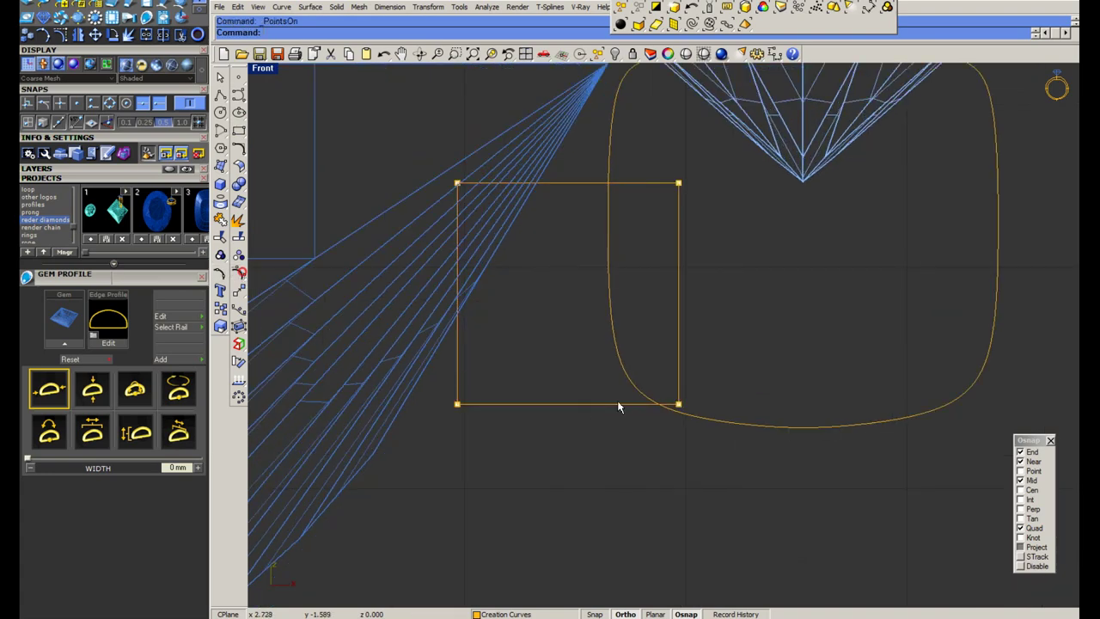
{"action": "left_click_drag", "start_coordinate": [629, 406], "coordinate": [720, 371]}
{"action": "left_click_drag", "start_coordinate": [675, 403], "coordinate": [726, 422]}
{"action": "scroll", "coordinate": [590, 331], "scroll_direction": "down", "scroll_amount": 6}
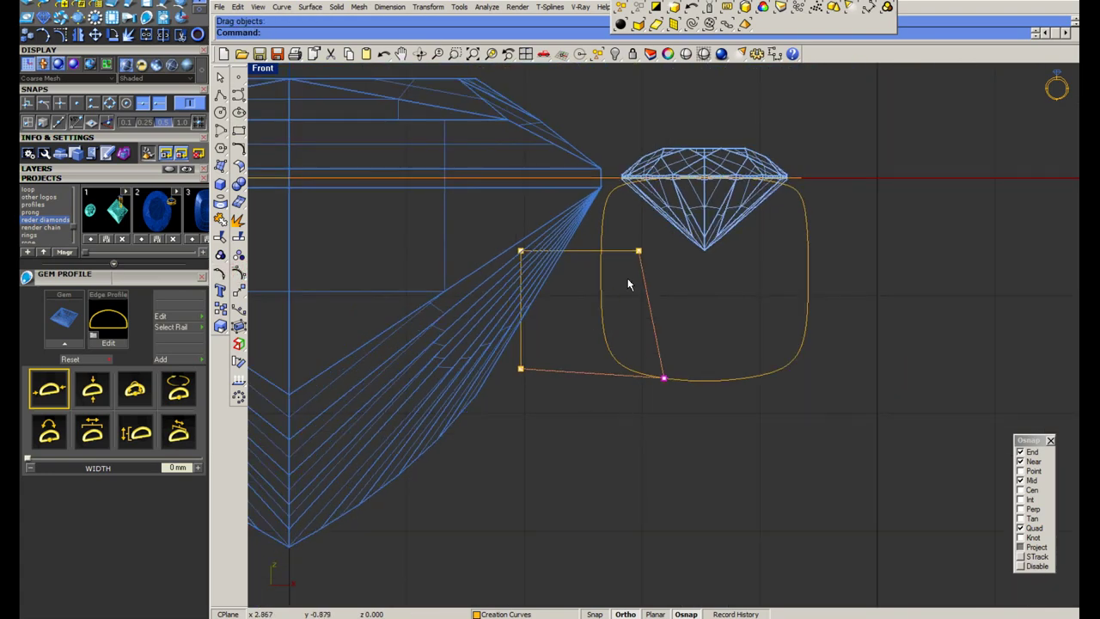
{"action": "scroll", "coordinate": [628, 284], "scroll_direction": "up", "scroll_amount": 3}
{"action": "left_click", "coordinate": [643, 238]}
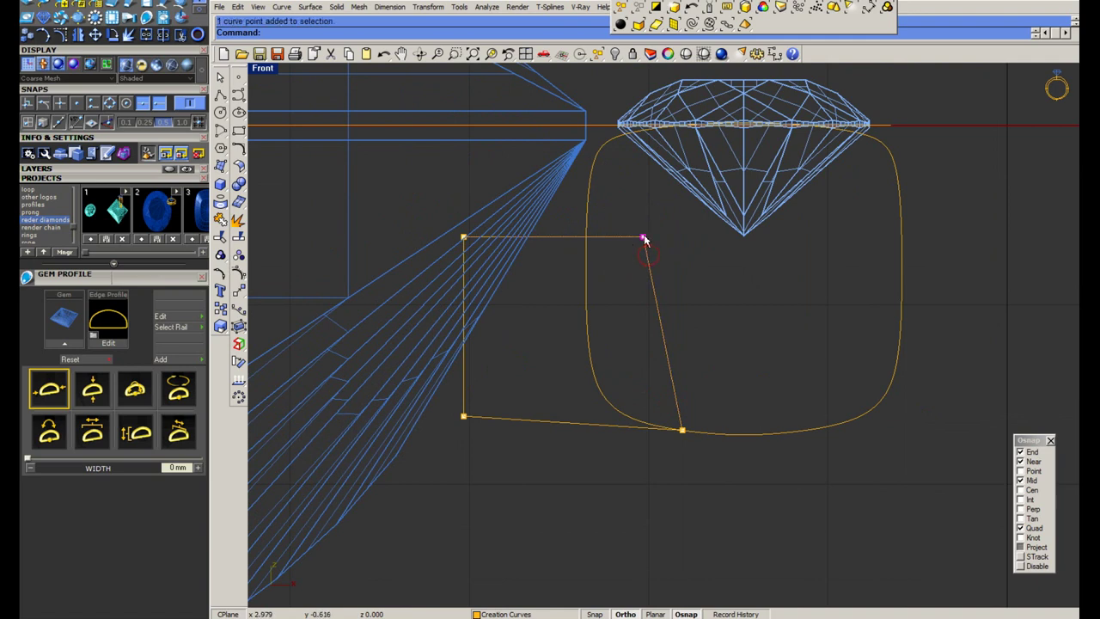
{"action": "left_click_drag", "start_coordinate": [645, 241], "coordinate": [606, 261]}
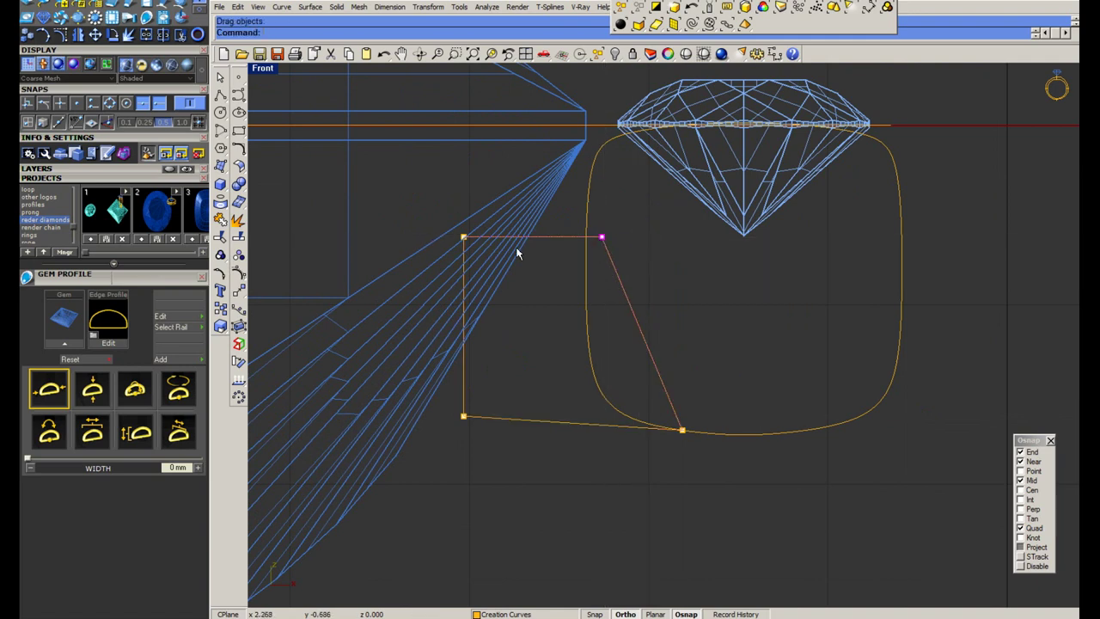
{"action": "scroll", "coordinate": [518, 258], "scroll_direction": "down", "scroll_amount": 2}
{"action": "key", "text": "Escape"}
Chamfer the upper inner corner of the four-sided seat profile with 0.3 mm distances.
{"action": "left_click", "coordinate": [240, 151]}
{"action": "left_click", "coordinate": [291, 157]}
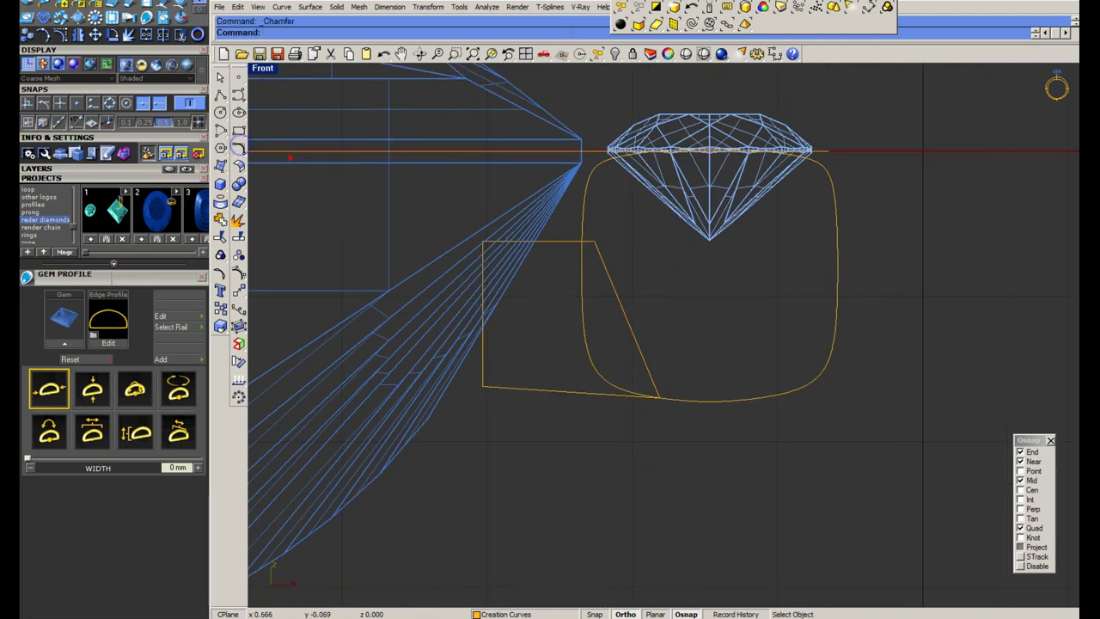
{"action": "scroll", "coordinate": [498, 269], "scroll_direction": "up", "scroll_amount": 4}
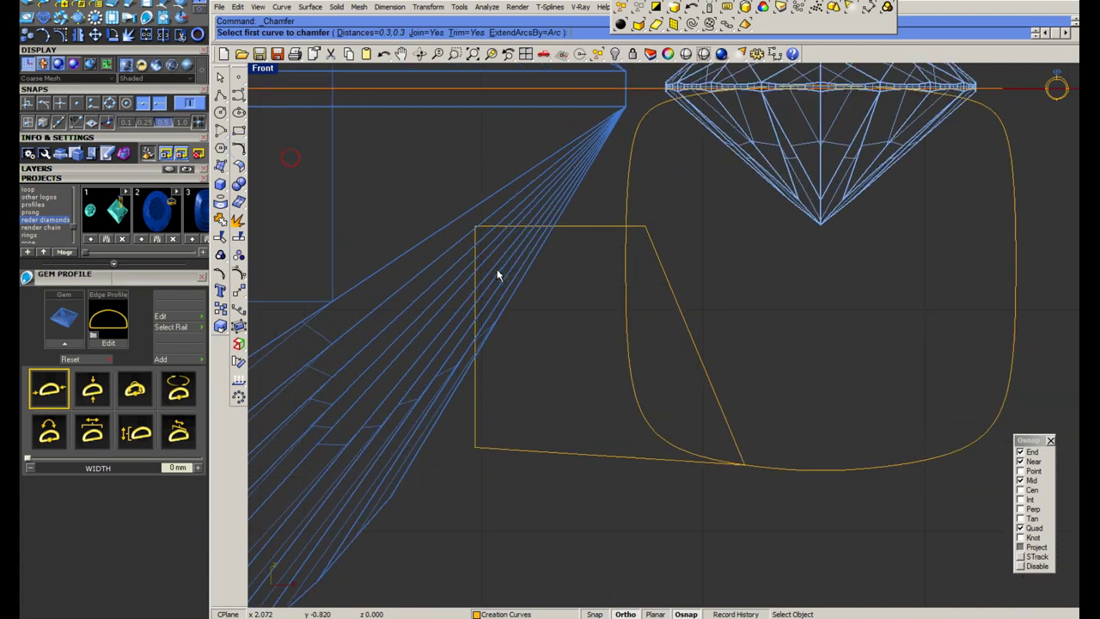
{"action": "left_click", "coordinate": [567, 228]}
Move the seat profile's lower inner control point horizontally outward, toward the halo profile.
{"action": "left_click", "coordinate": [239, 271]}
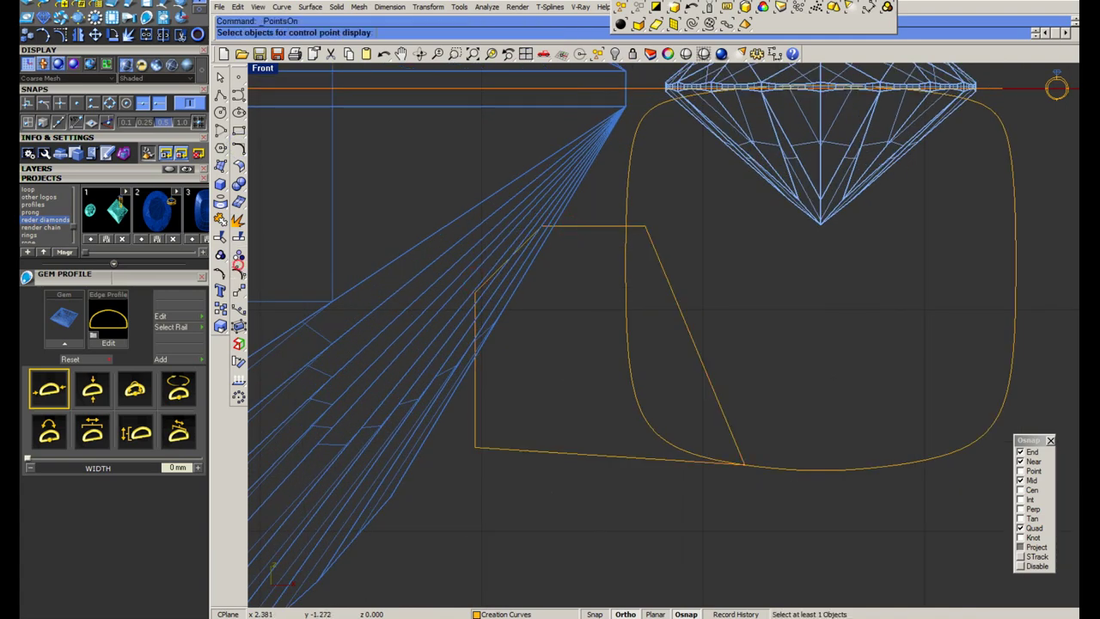
{"action": "left_click", "coordinate": [623, 456]}
{"action": "right_click", "coordinate": [525, 516]}
{"action": "left_click_drag", "start_coordinate": [450, 502], "coordinate": [506, 284]}
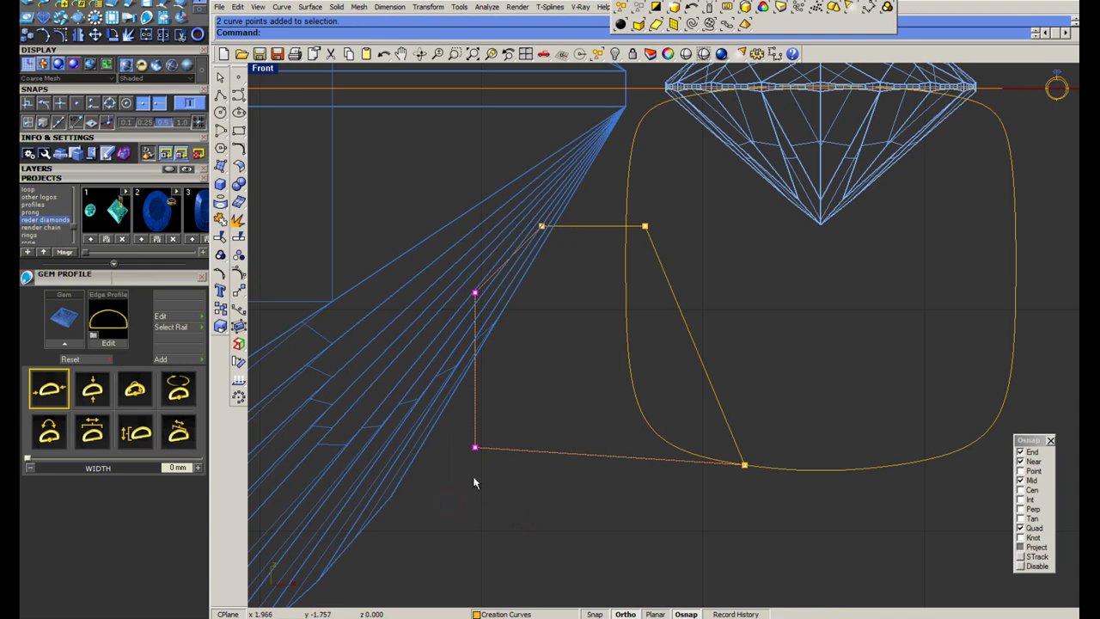
{"action": "left_click_drag", "start_coordinate": [472, 479], "coordinate": [511, 269]}
{"action": "key", "text": "m"}
{"action": "left_click", "coordinate": [507, 423]}
{"action": "left_click", "coordinate": [584, 432]}
Shift the chamfer's lower control point slightly down and outward, and save the file.
{"action": "scroll", "coordinate": [517, 359], "scroll_direction": "up", "scroll_amount": 4}
{"action": "key", "text": "m"}
{"action": "left_click", "coordinate": [504, 351]}
{"action": "left_click", "coordinate": [513, 373]}
{"action": "scroll", "coordinate": [467, 259], "scroll_direction": "down", "scroll_amount": 6}
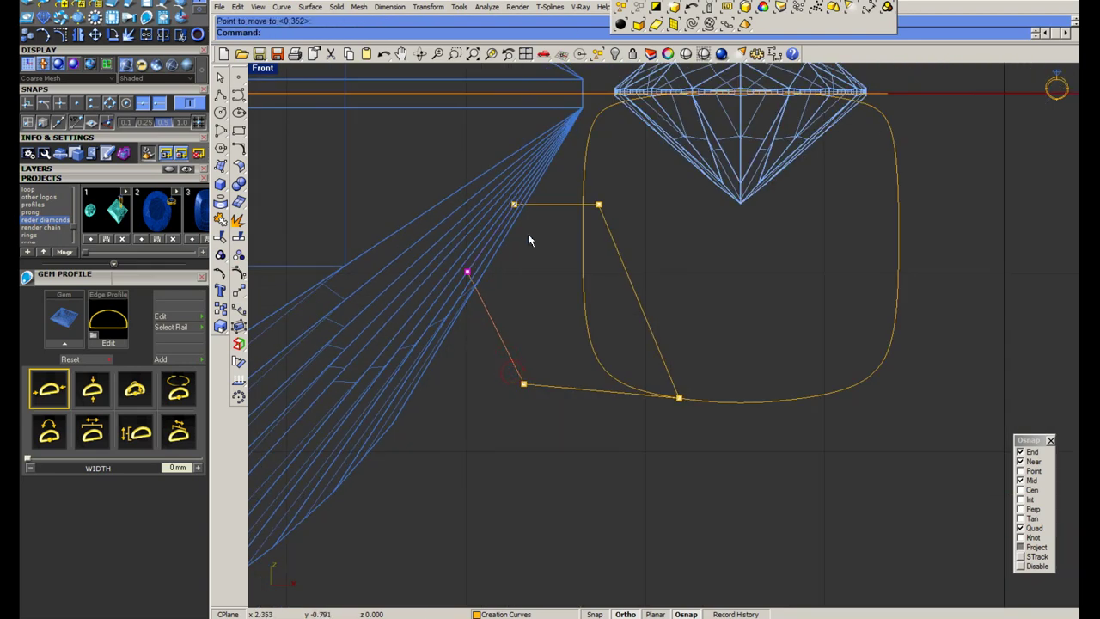
{"action": "scroll", "coordinate": [530, 241], "scroll_direction": "down", "scroll_amount": 2}
{"action": "scroll", "coordinate": [537, 238], "scroll_direction": "up", "scroll_amount": 1}
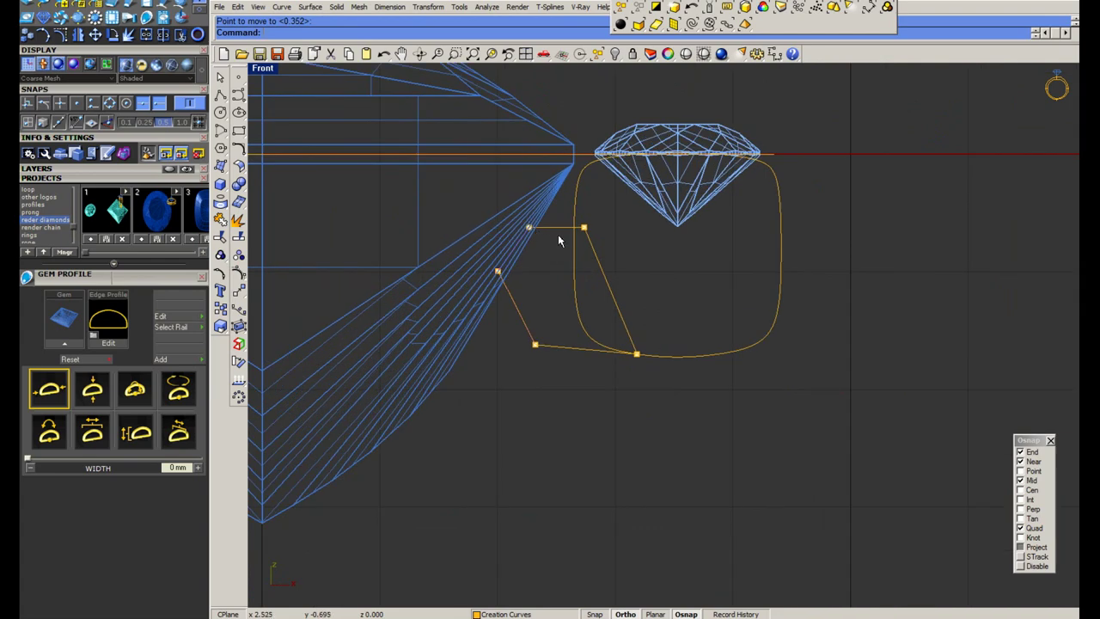
{"action": "left_click", "coordinate": [609, 287]}
{"action": "scroll", "coordinate": [612, 295], "scroll_direction": "down", "scroll_amount": 6}
{"action": "left_click", "coordinate": [628, 309]}
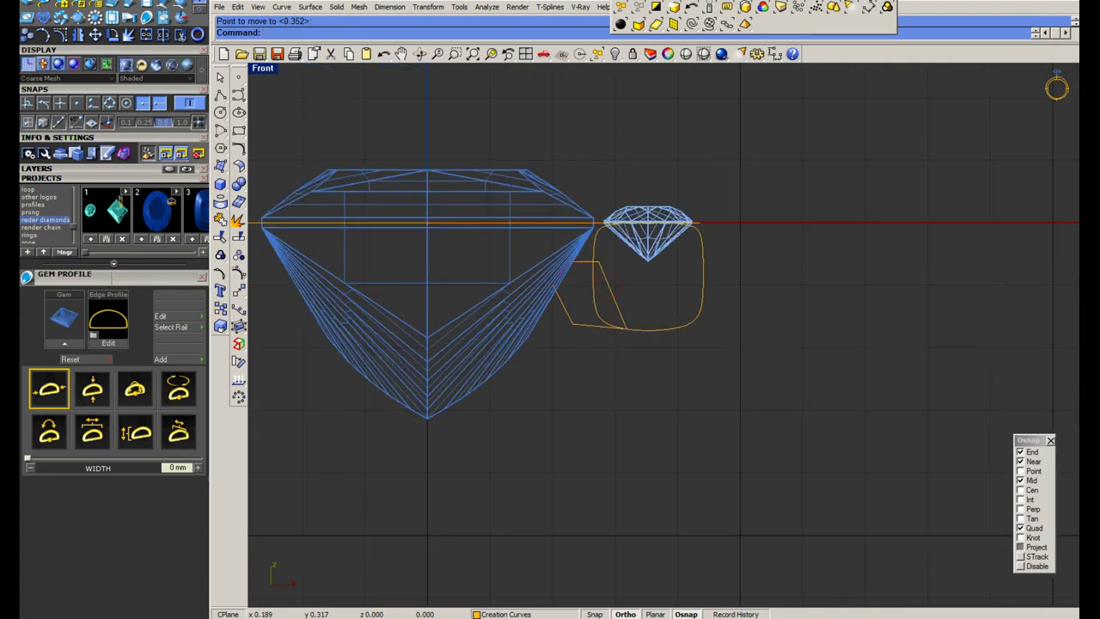
{"action": "key", "text": "ctrl+s"}
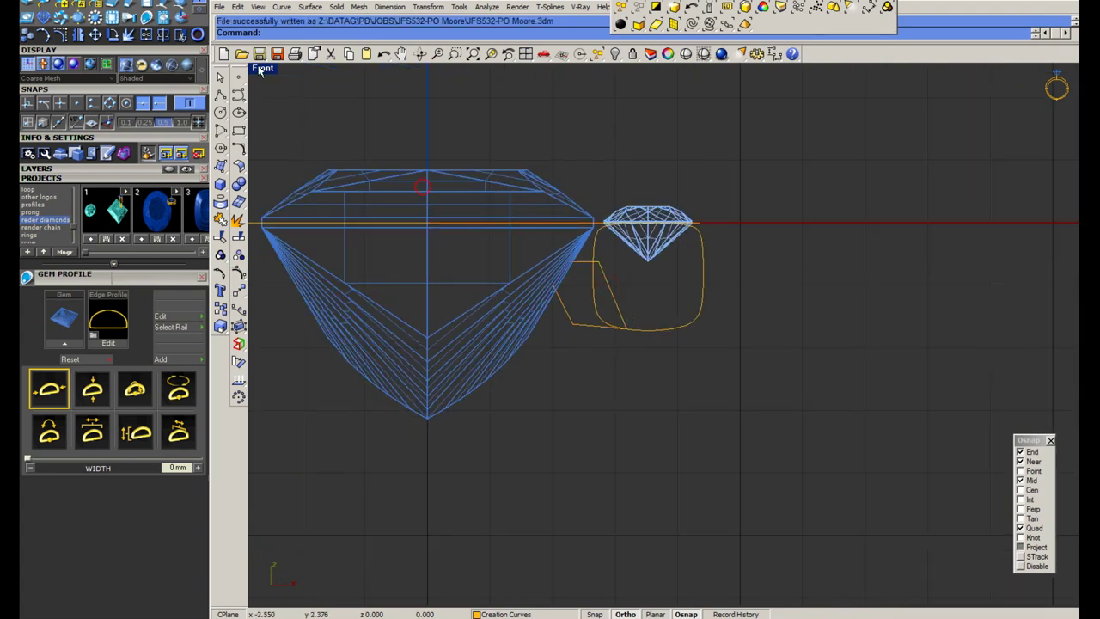
Switch the working view from Front to Top, framed on the accent stone.
{"action": "double_click", "coordinate": [259, 68]}
{"action": "double_click", "coordinate": [260, 69]}
{"action": "scroll", "coordinate": [621, 311], "scroll_direction": "up", "scroll_amount": 15}
Try mirroring the accent stone across a horizontal line at its lower edge, and undo the copy.
{"action": "left_click", "coordinate": [646, 236]}
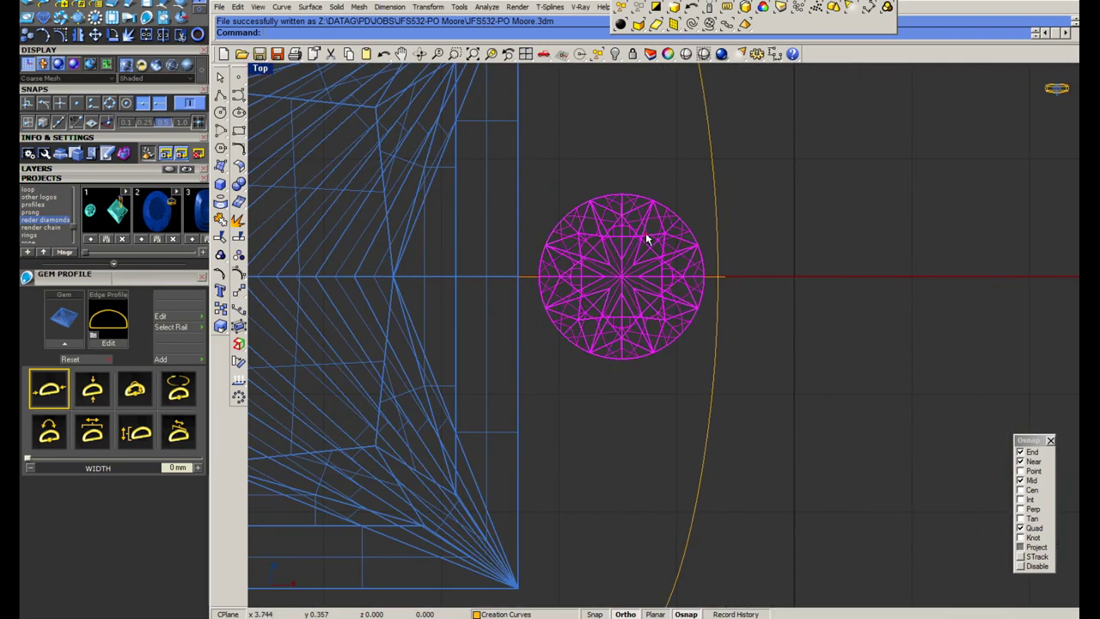
{"action": "scroll", "coordinate": [610, 367], "scroll_direction": "up", "scroll_amount": 4}
{"action": "type", "text": "mi"}
{"action": "key", "text": "Return"}
{"action": "left_click", "coordinate": [629, 357]}
{"action": "left_click", "coordinate": [908, 377]}
{"action": "scroll", "coordinate": [559, 240], "scroll_direction": "down", "scroll_amount": 6}
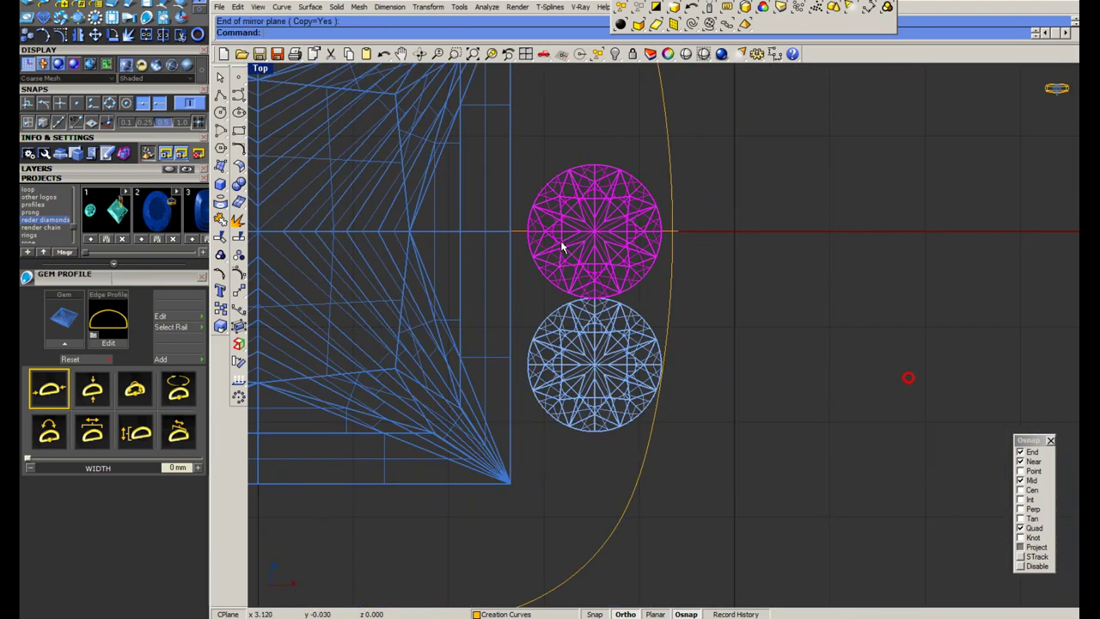
{"action": "scroll", "coordinate": [559, 242], "scroll_direction": "down", "scroll_amount": 2}
{"action": "key", "text": "Escape"}
{"action": "key", "text": "ctrl+z"}
Offset the princess stone's square outline 0.15 mm outward and save the file.
{"action": "left_click", "coordinate": [519, 282]}
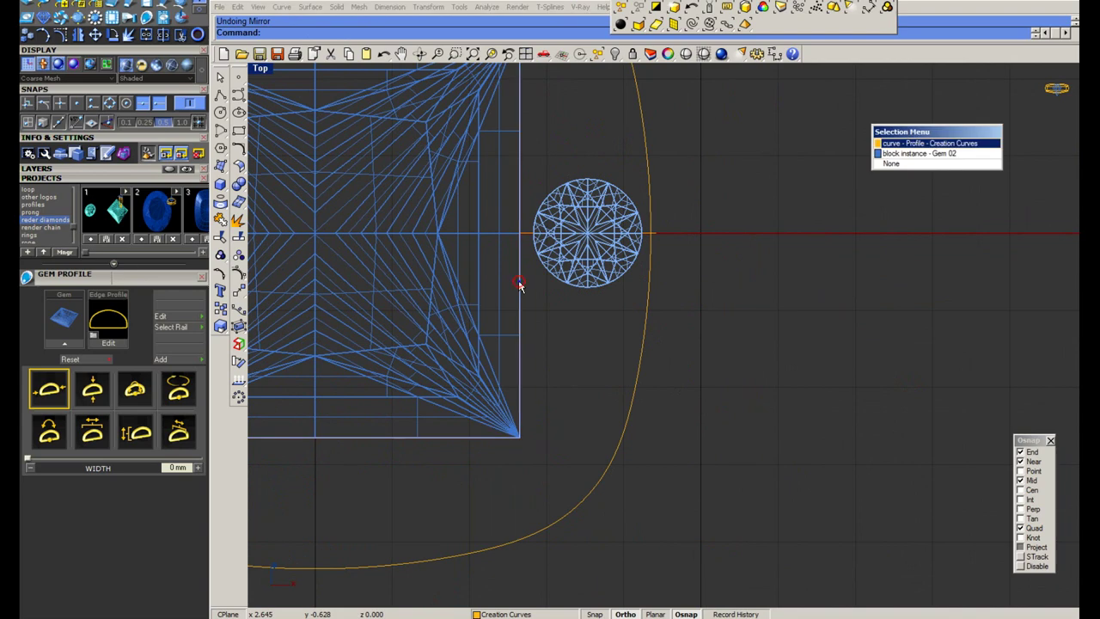
{"action": "right_click", "coordinate": [519, 283]}
{"action": "scroll", "coordinate": [554, 331], "scroll_direction": "down", "scroll_amount": 4}
{"action": "right_click_drag", "start_coordinate": [556, 334], "coordinate": [620, 324]}
{"action": "left_click", "coordinate": [241, 153]}
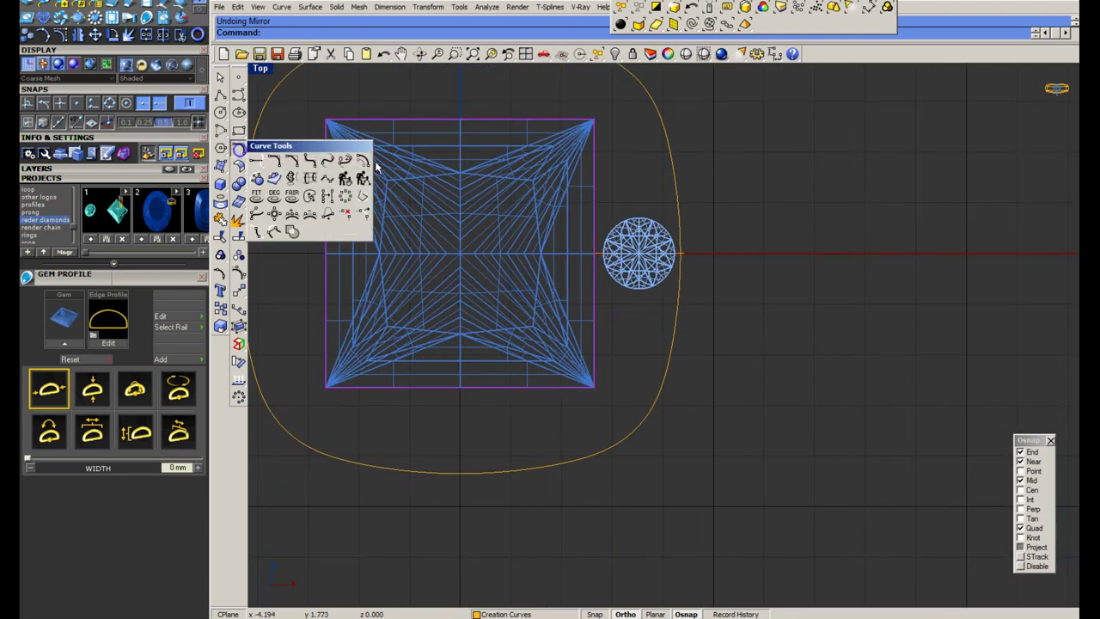
{"action": "left_click", "coordinate": [373, 162]}
{"action": "scroll", "coordinate": [606, 301], "scroll_direction": "up", "scroll_amount": 3}
{"action": "type", "text": ".15"}
{"action": "key", "text": "Return"}
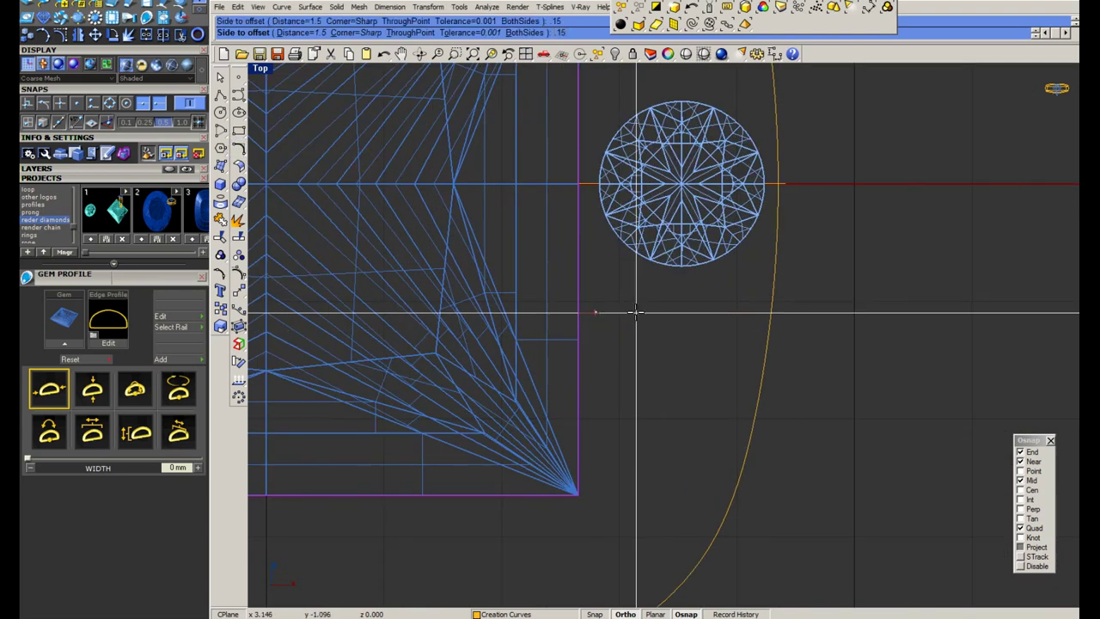
{"action": "left_click", "coordinate": [636, 312]}
{"action": "scroll", "coordinate": [637, 315], "scroll_direction": "down", "scroll_amount": 5}
{"action": "key", "text": "ctrl+s"}
Try mirroring the accent stone below itself beside the offset square outline, and undo the copy.
{"action": "scroll", "coordinate": [638, 317], "scroll_direction": "down", "scroll_amount": 6}
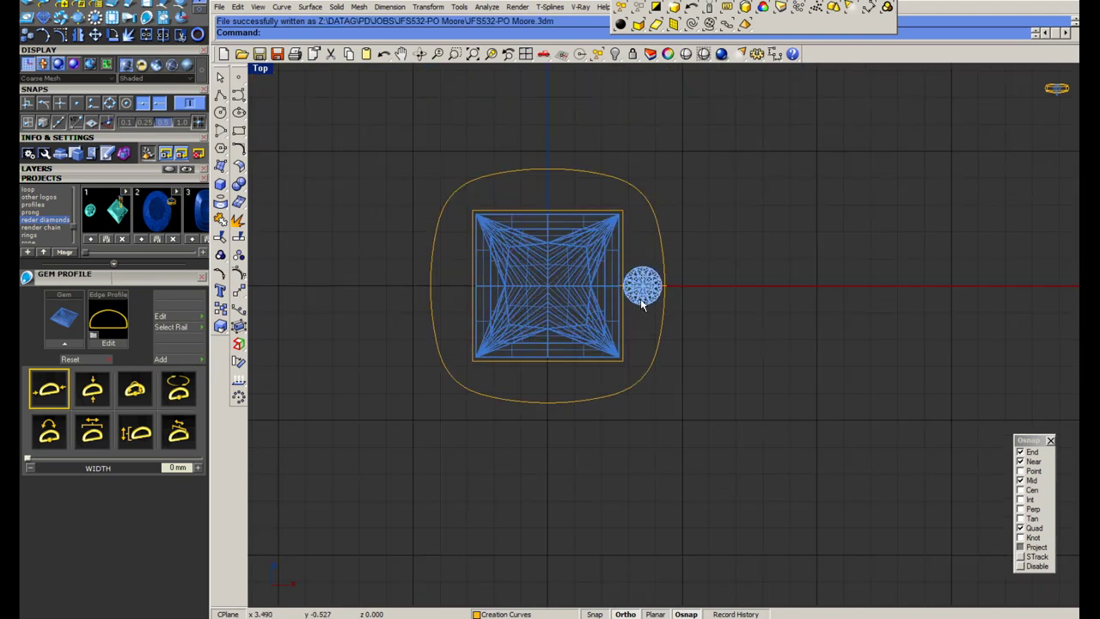
{"action": "left_click", "coordinate": [641, 301]}
{"action": "scroll", "coordinate": [645, 308], "scroll_direction": "up", "scroll_amount": 9}
{"action": "type", "text": "mirror"}
{"action": "key", "text": "Return"}
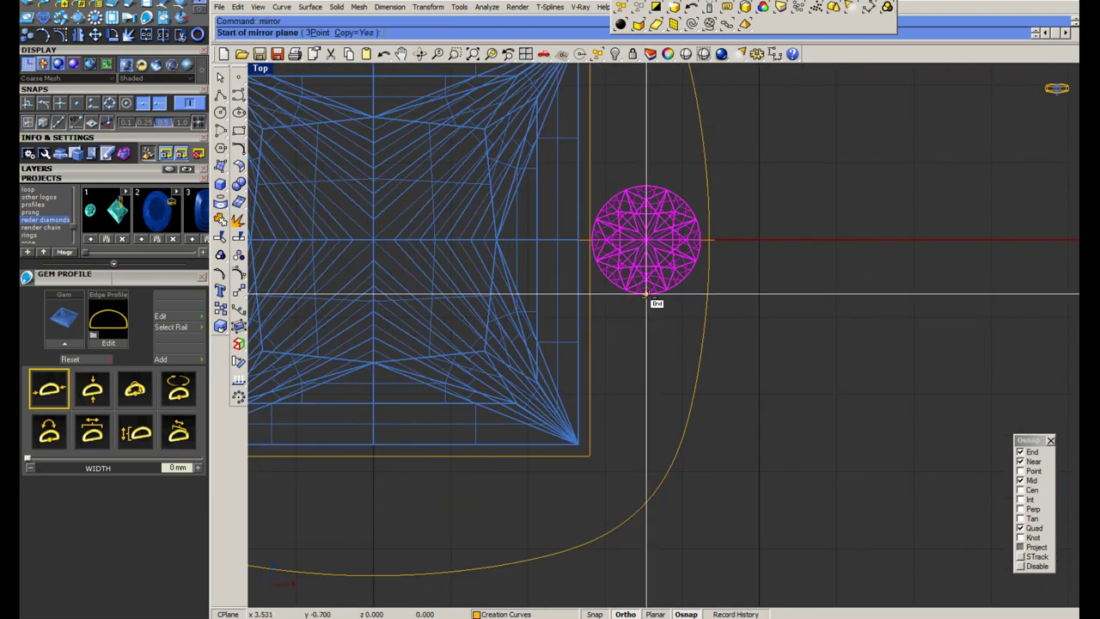
{"action": "left_click", "coordinate": [646, 294]}
{"action": "left_click", "coordinate": [794, 294]}
{"action": "scroll", "coordinate": [795, 296], "scroll_direction": "up", "scroll_amount": 2}
{"action": "key", "text": "ctrl+z"}
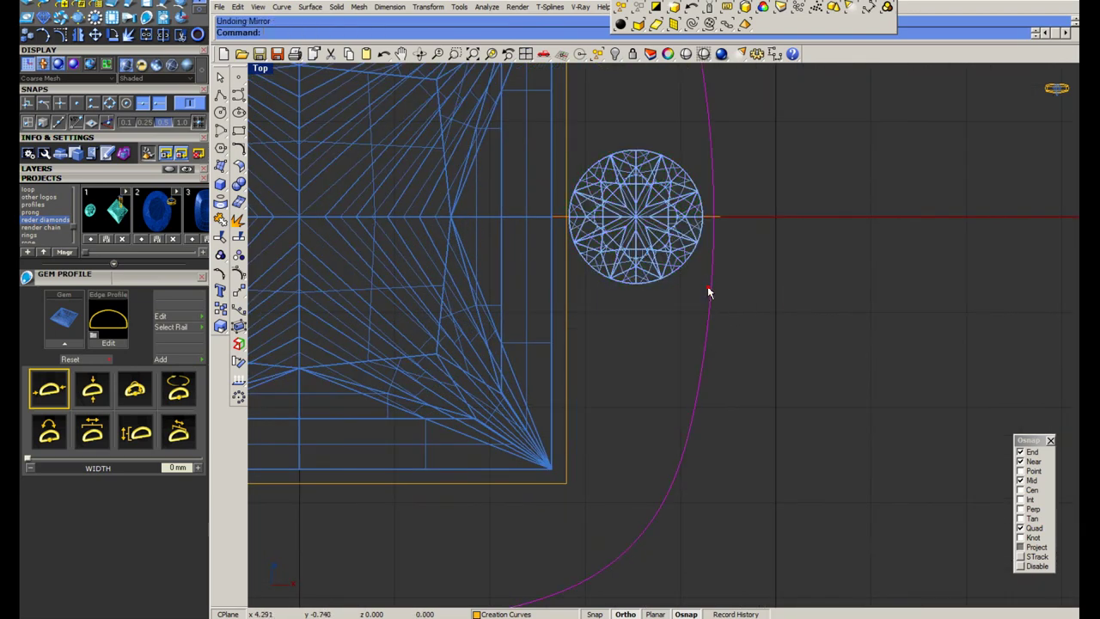
Offset the outer halo outline inward through a point at the accent stone's outer edge.
{"action": "left_click", "coordinate": [238, 147]}
{"action": "left_click", "coordinate": [367, 163]}
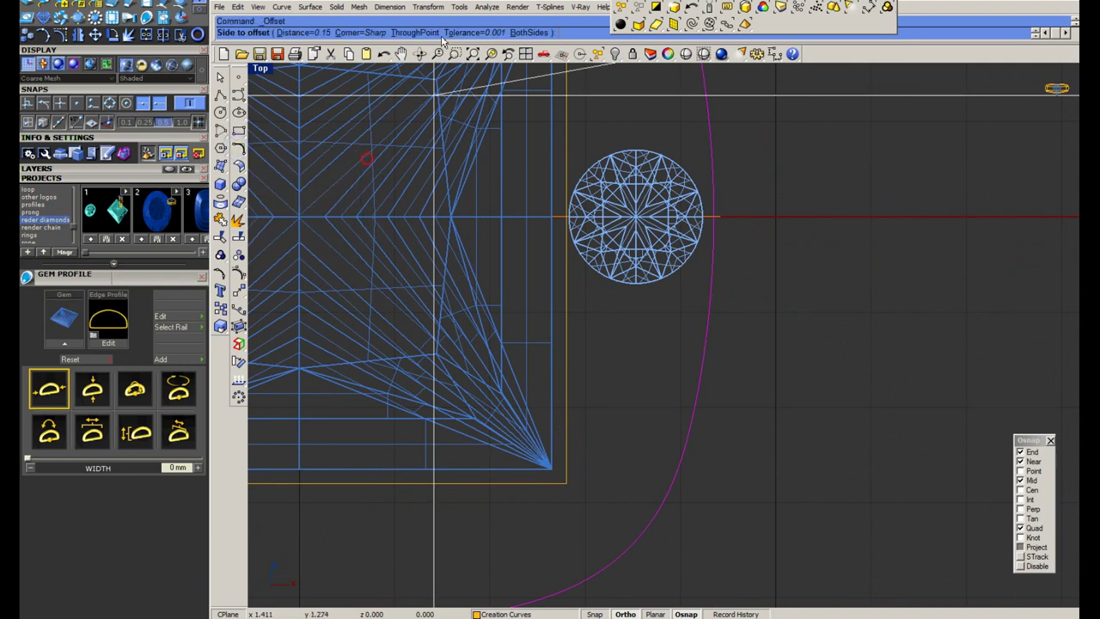
{"action": "left_click", "coordinate": [419, 34]}
{"action": "scroll", "coordinate": [715, 208], "scroll_direction": "up", "scroll_amount": 6}
{"action": "left_click", "coordinate": [695, 225]}
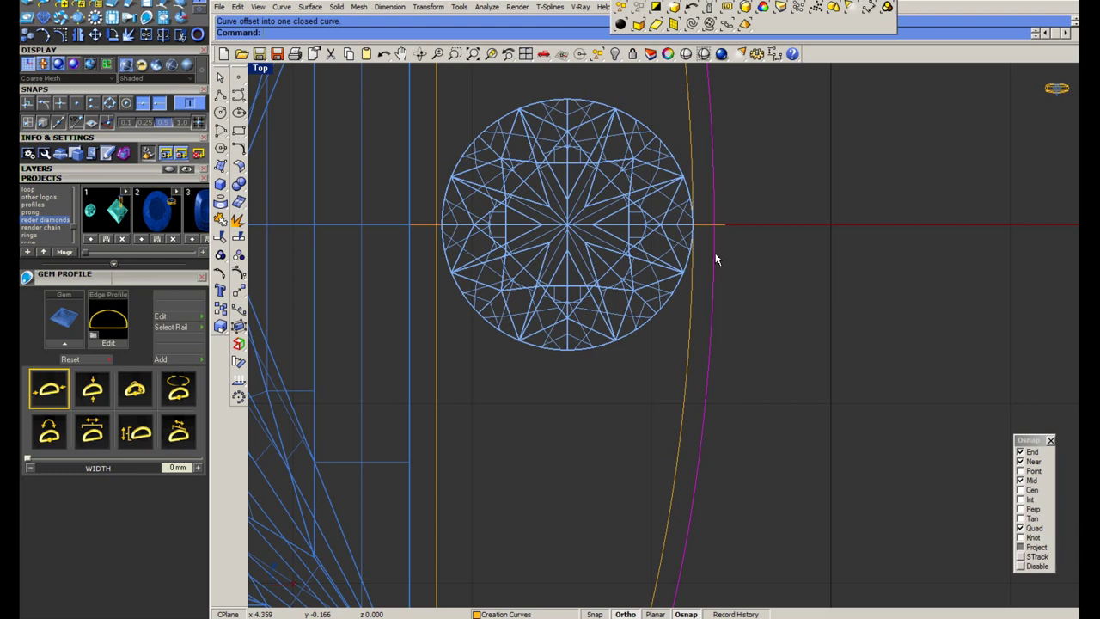
Mirror the accent stone across its lower edge to place a second, touching stone along the halo.
{"action": "scroll", "coordinate": [602, 258], "scroll_direction": "down", "scroll_amount": 3}
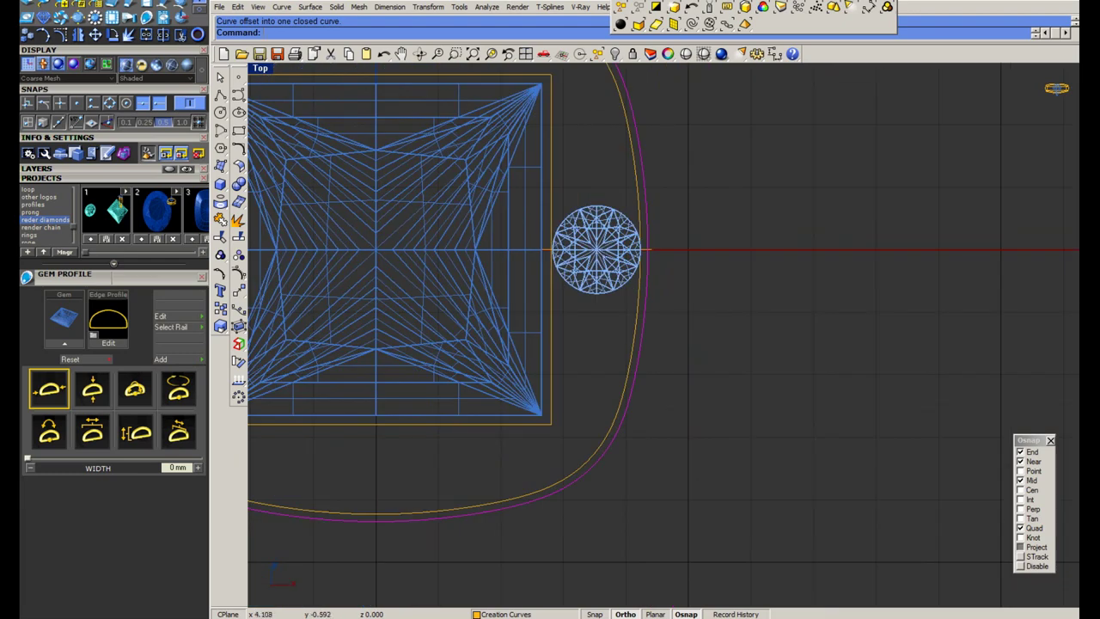
{"action": "left_click", "coordinate": [611, 282]}
{"action": "right_click_drag", "start_coordinate": [610, 315], "coordinate": [627, 230]}
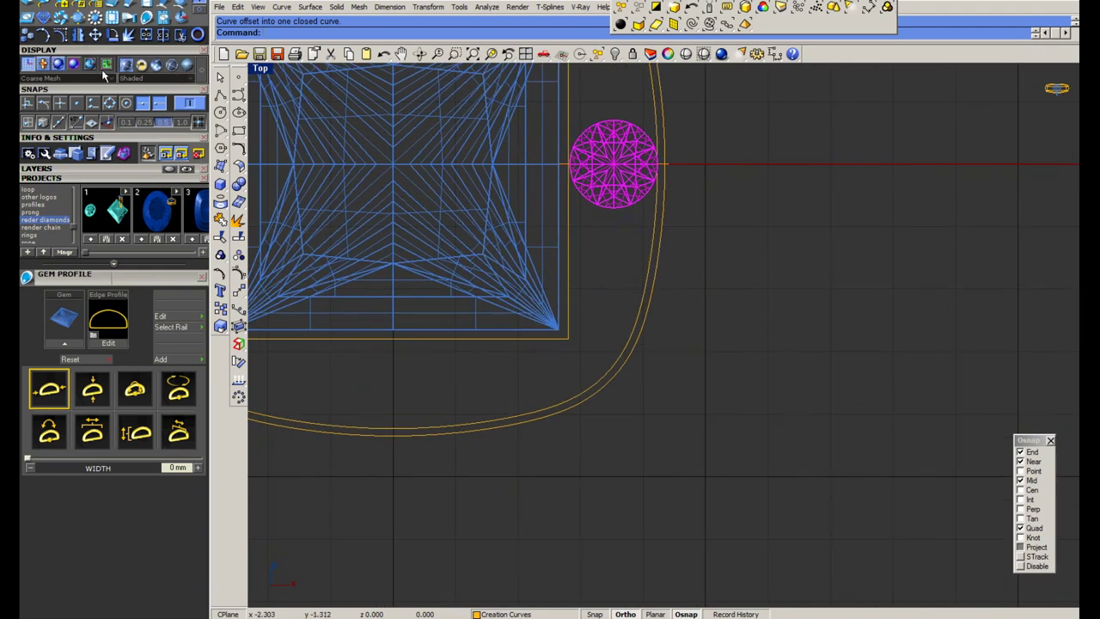
{"action": "scroll", "coordinate": [586, 210], "scroll_direction": "up", "scroll_amount": 4}
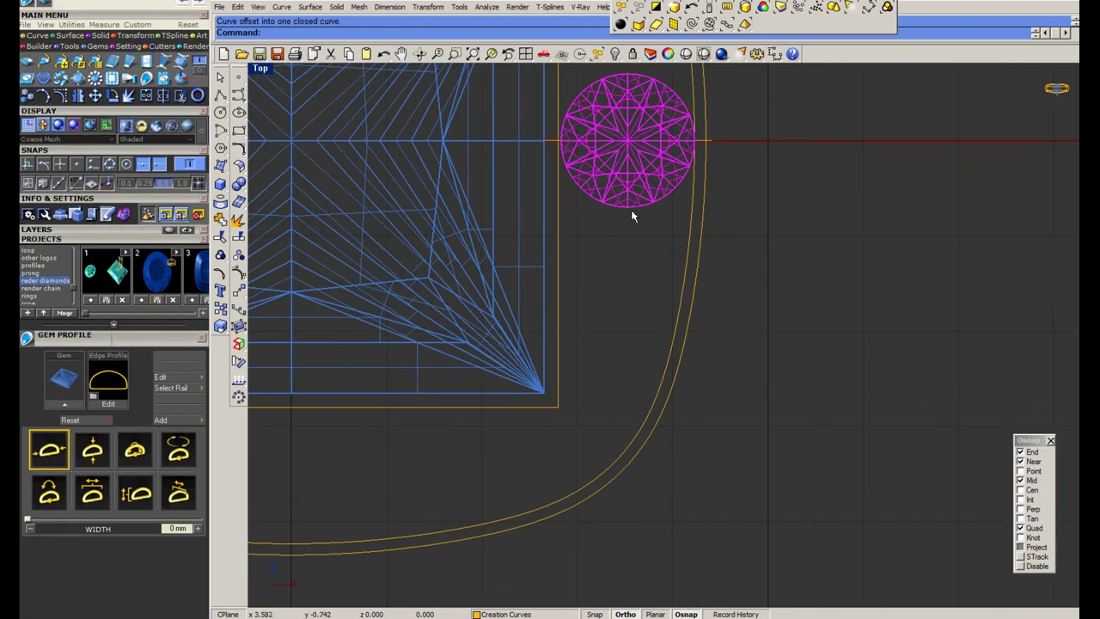
{"action": "type", "text": "mirror"}
{"action": "key", "text": "Return"}
{"action": "left_click", "coordinate": [628, 206]}
{"action": "left_click", "coordinate": [869, 217]}
{"action": "scroll", "coordinate": [667, 253], "scroll_direction": "up", "scroll_amount": 2}
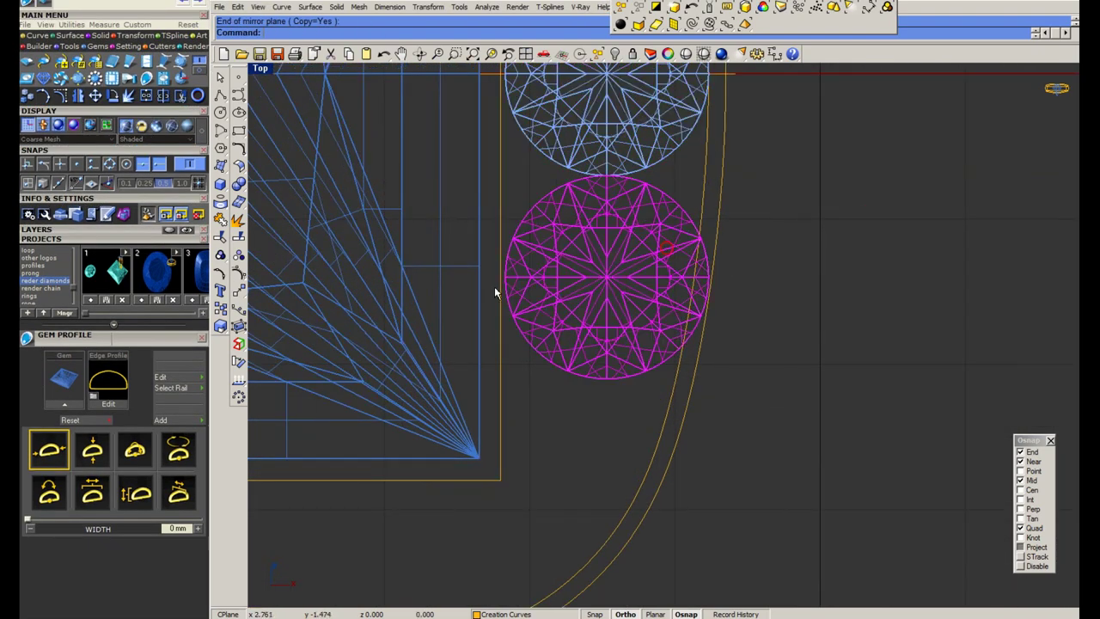
Nudge the mirrored stone horizontally inward until its edge touches the offset square outline.
{"action": "scroll", "coordinate": [494, 291], "scroll_direction": "up", "scroll_amount": 3}
{"action": "left_click_drag", "start_coordinate": [511, 269], "coordinate": [502, 267]}
{"action": "scroll", "coordinate": [503, 276], "scroll_direction": "up", "scroll_amount": 3}
{"action": "scroll", "coordinate": [504, 288], "scroll_direction": "down", "scroll_amount": 8}
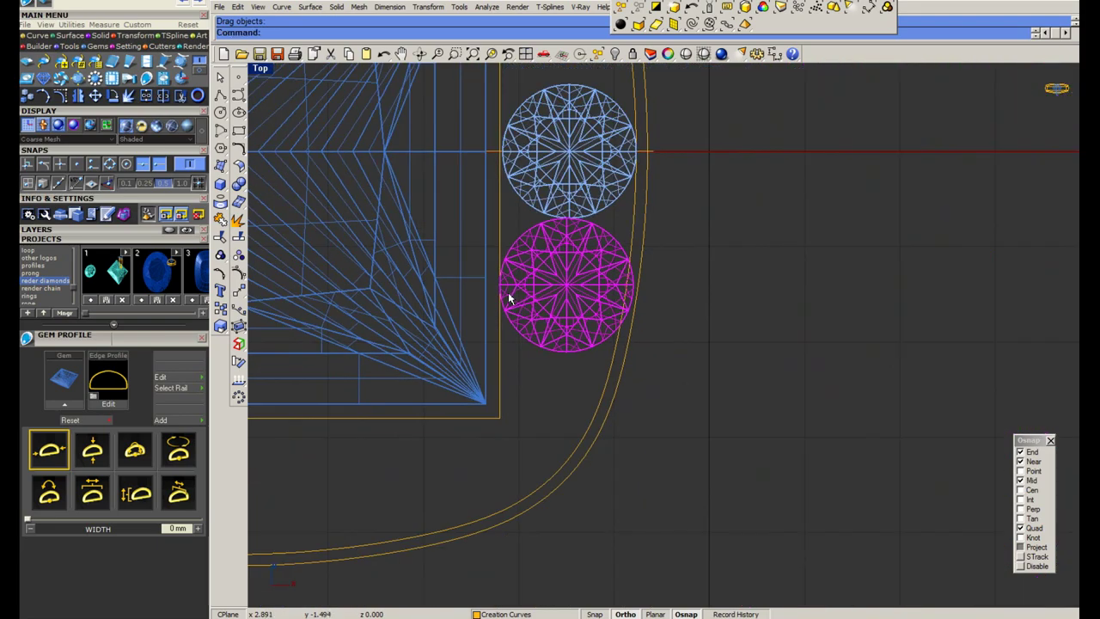
Try scaling the lower accent stone from its inner edge to a reference length of 1.3/2, and undo the scaling.
{"action": "scroll", "coordinate": [500, 287], "scroll_direction": "up", "scroll_amount": 3}
{"action": "right_click", "coordinate": [492, 282]}
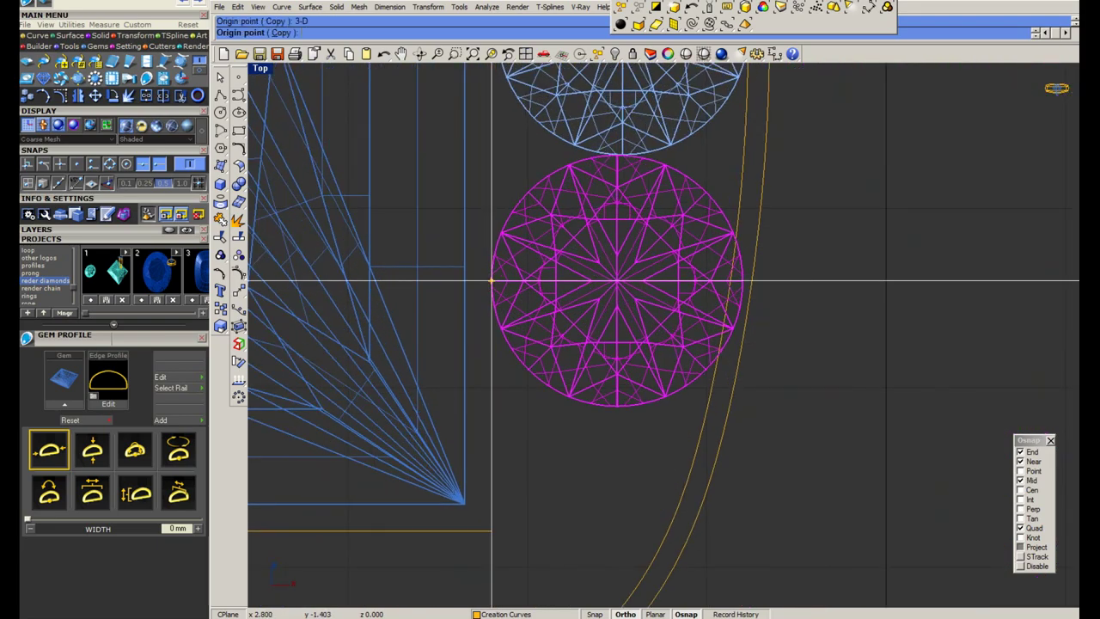
{"action": "left_click", "coordinate": [492, 280]}
{"action": "left_click", "coordinate": [743, 281]}
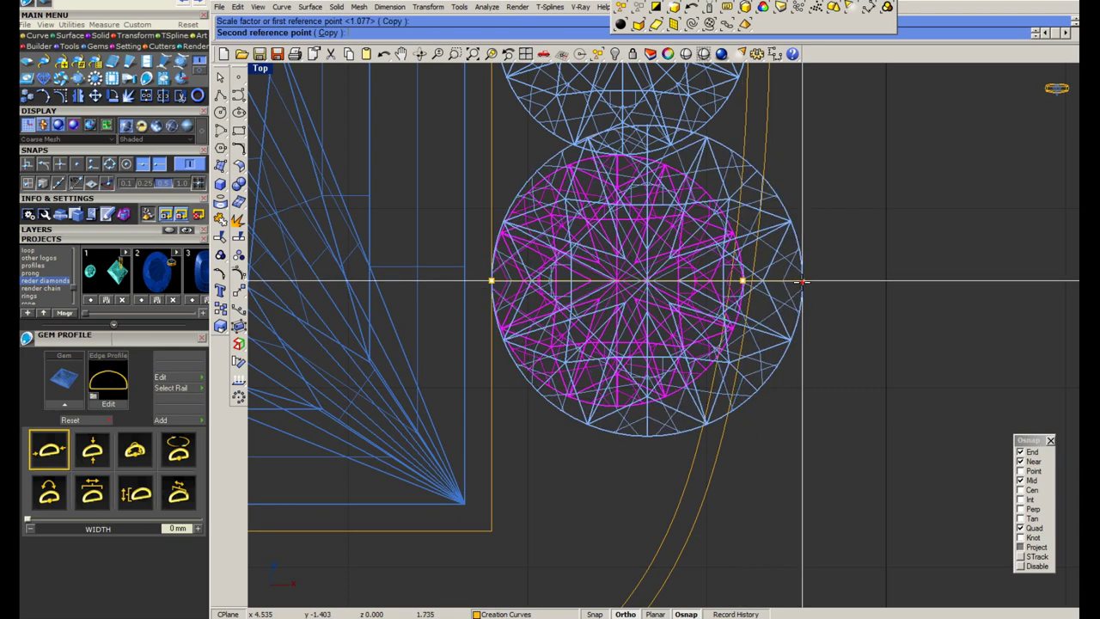
{"action": "type", "text": "1.3/2"}
{"action": "key", "text": "Return"}
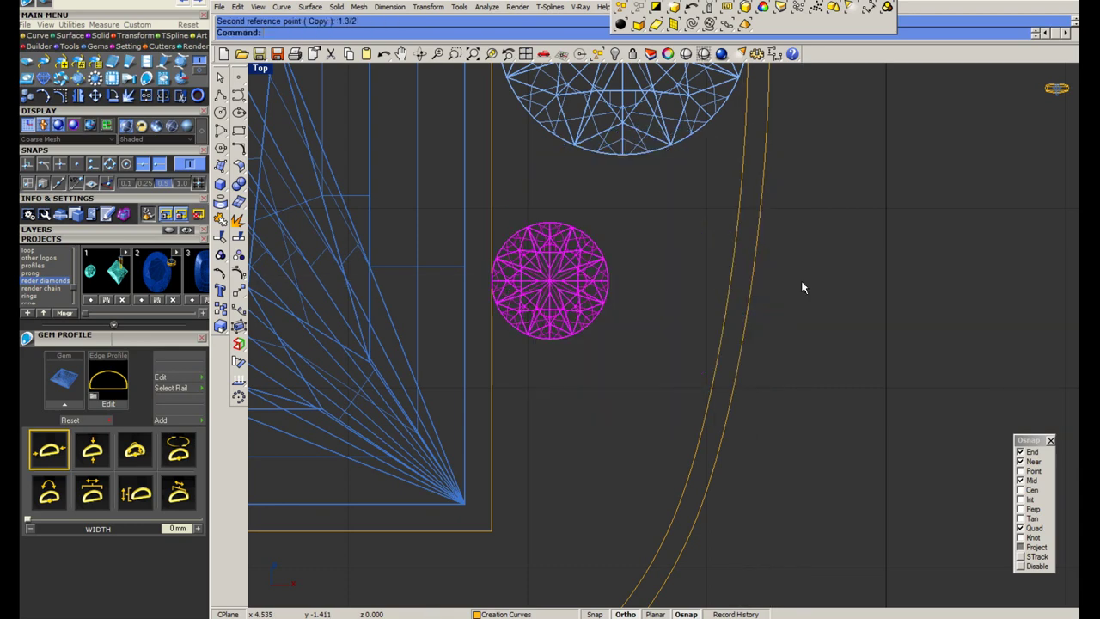
{"action": "key", "text": "ctrl+z"}
Scale the lower accent stone to 1.3 mm from its inner edge and nudge it up against the stone above.
{"action": "key", "text": "Return"}
{"action": "left_click", "coordinate": [491, 280]}
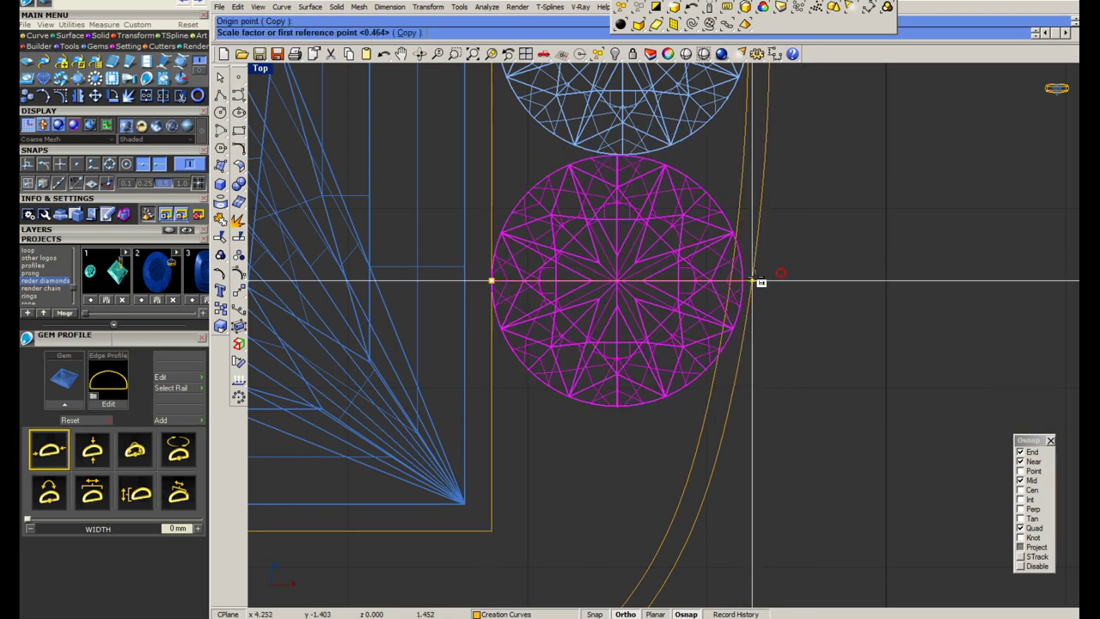
{"action": "left_click", "coordinate": [743, 280]}
{"action": "type", "text": "1.3"}
{"action": "key", "text": "Return"}
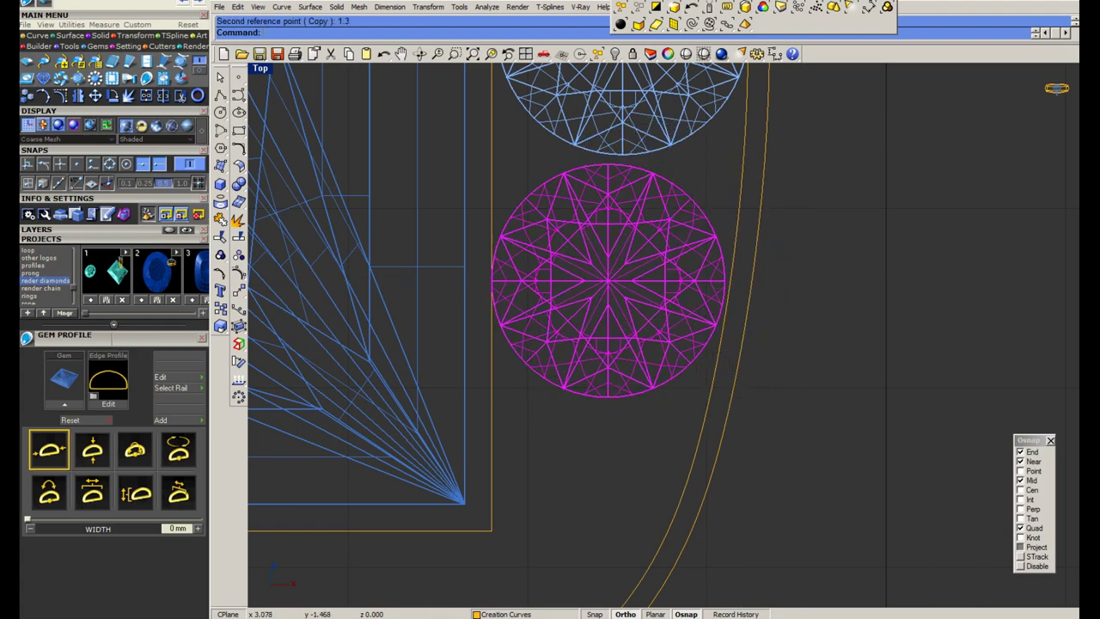
{"action": "scroll", "coordinate": [627, 250], "scroll_direction": "up", "scroll_amount": 5}
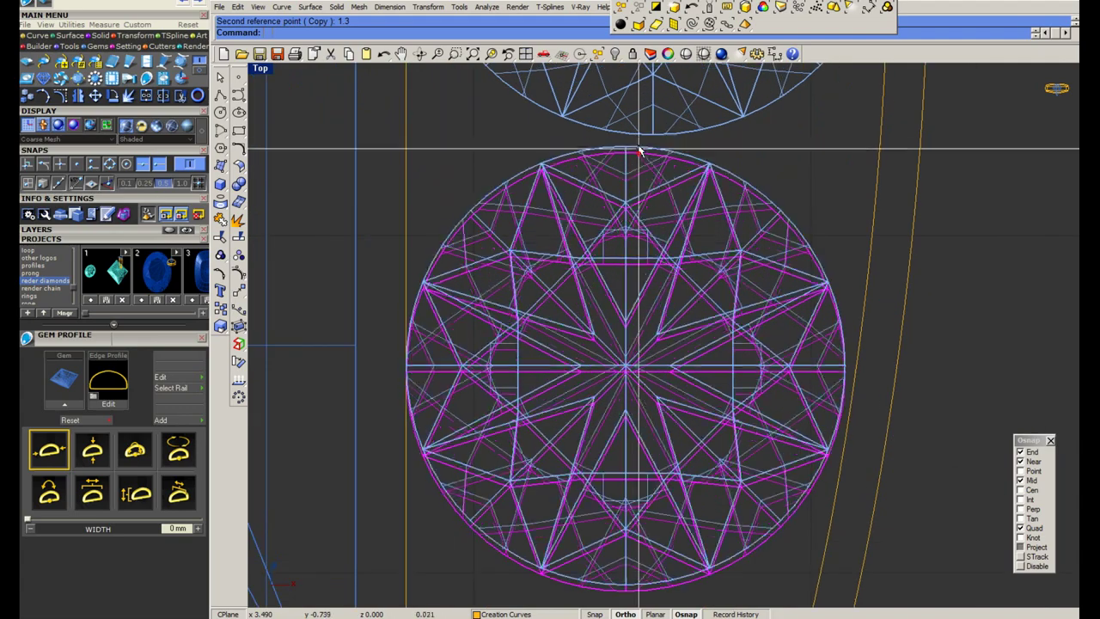
{"action": "left_click_drag", "start_coordinate": [638, 148], "coordinate": [638, 135]}
{"action": "scroll", "coordinate": [628, 159], "scroll_direction": "down", "scroll_amount": 7}
Move the lower accent stone straight down 0.15 mm to leave a gap below the upper stone, and deselect it.
{"action": "type", "text": "m"}
{"action": "key", "text": "Return"}
{"action": "left_click", "coordinate": [804, 184]}
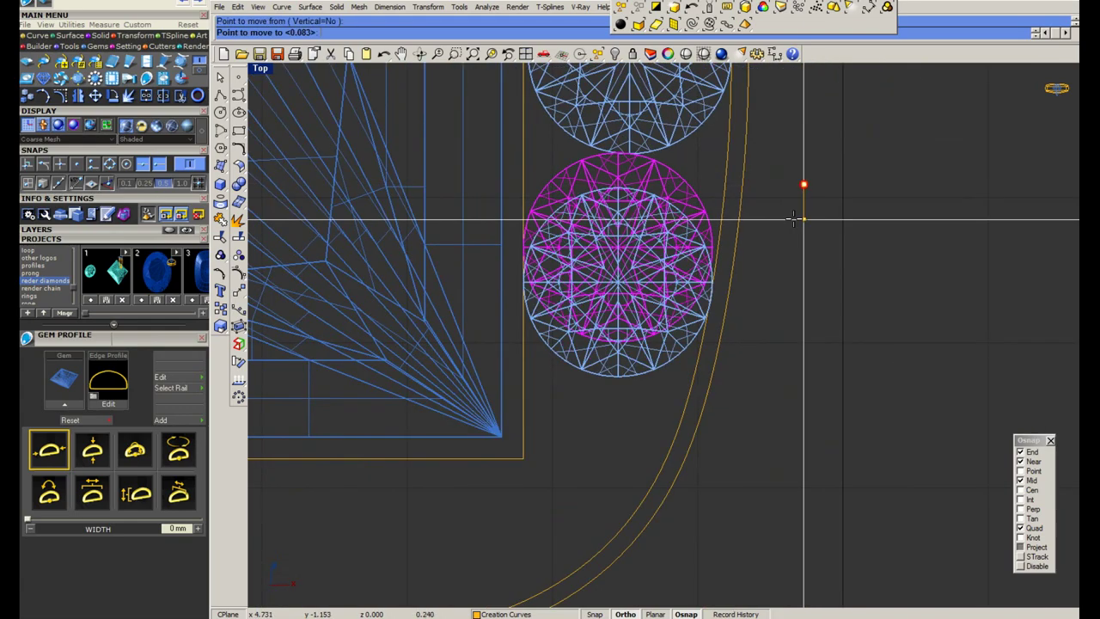
{"action": "type", "text": ".15"}
{"action": "key", "text": "Return"}
{"action": "left_click", "coordinate": [794, 220]}
{"action": "scroll", "coordinate": [613, 387], "scroll_direction": "down", "scroll_amount": 6}
{"action": "right_click_drag", "start_coordinate": [612, 391], "coordinate": [611, 326]}
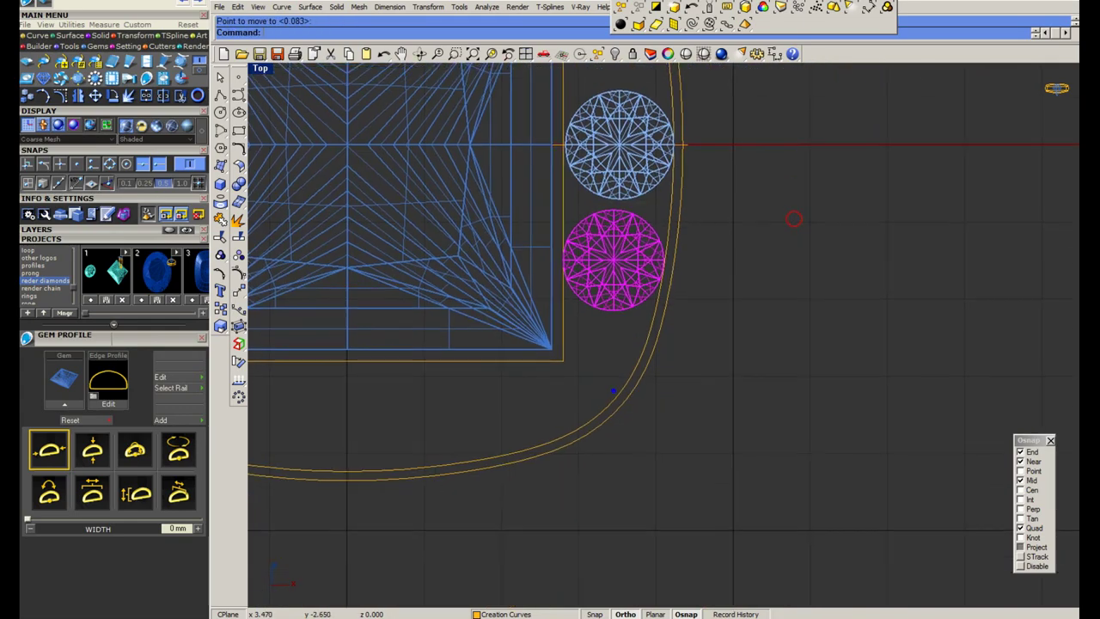
{"action": "key", "text": "Escape"}
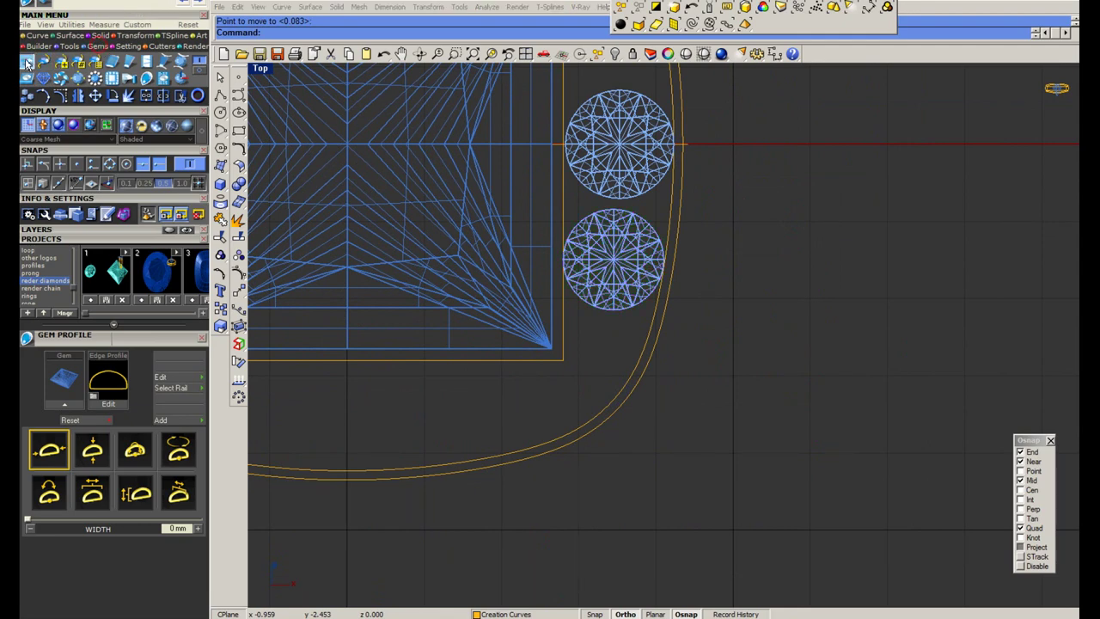
Load a 1.0 mm round diamond from the Gem Loader and place it at the halo's lower corner beside the princess stone.
{"action": "left_click", "coordinate": [27, 63]}
{"action": "left_click", "coordinate": [45, 372]}
{"action": "left_click", "coordinate": [47, 419]}
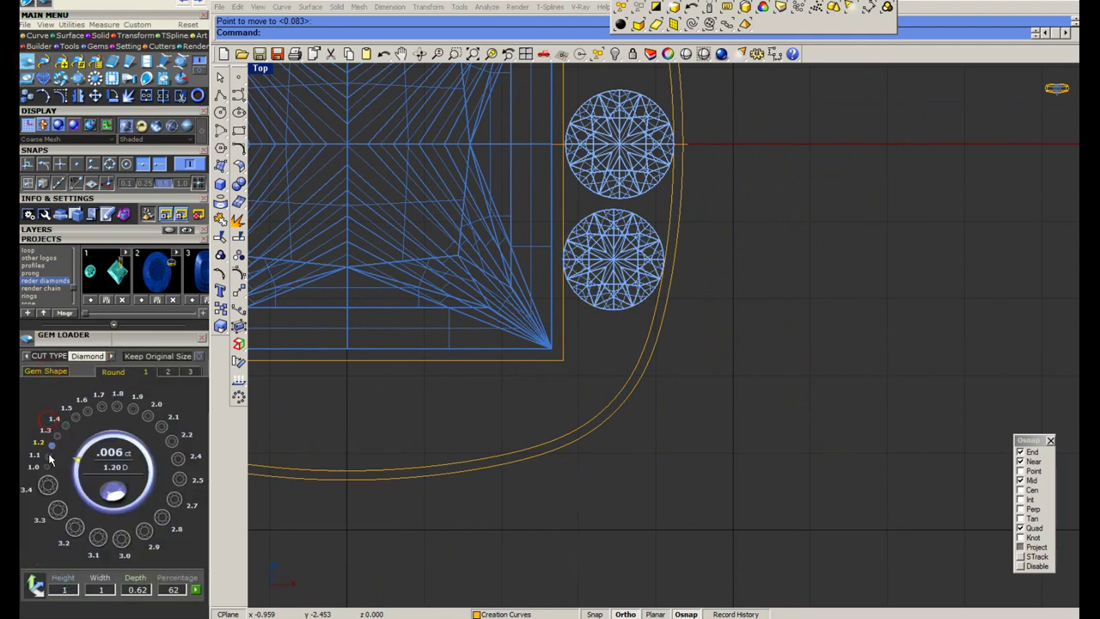
{"action": "left_click", "coordinate": [48, 466]}
{"action": "left_click_drag", "start_coordinate": [346, 161], "coordinate": [588, 399]}
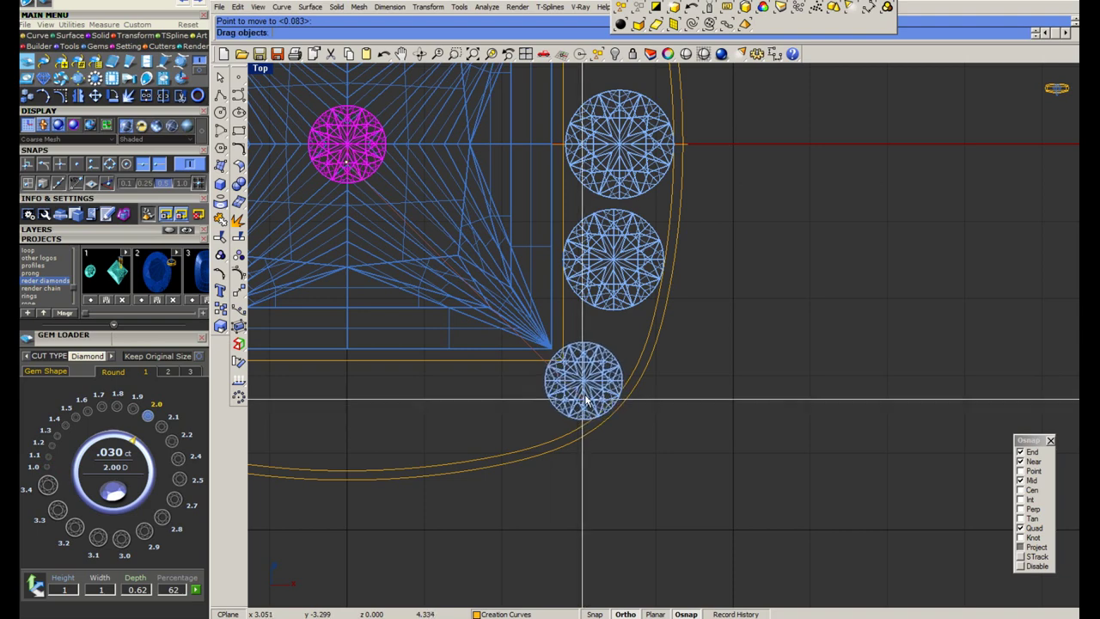
{"action": "left_click", "coordinate": [585, 397]}
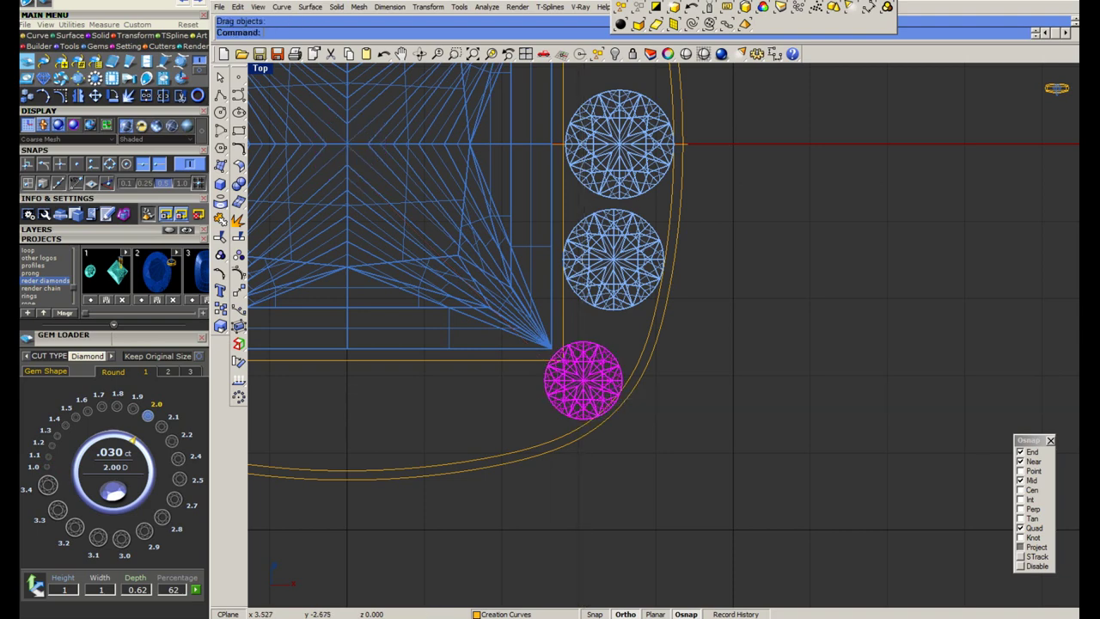
Move the middle accent stone down toward the corner stone, resize it to 1.2 mm and nudge it inward to the square outline.
{"action": "scroll", "coordinate": [621, 319], "scroll_direction": "up", "scroll_amount": 4}
{"action": "left_click", "coordinate": [612, 305]}
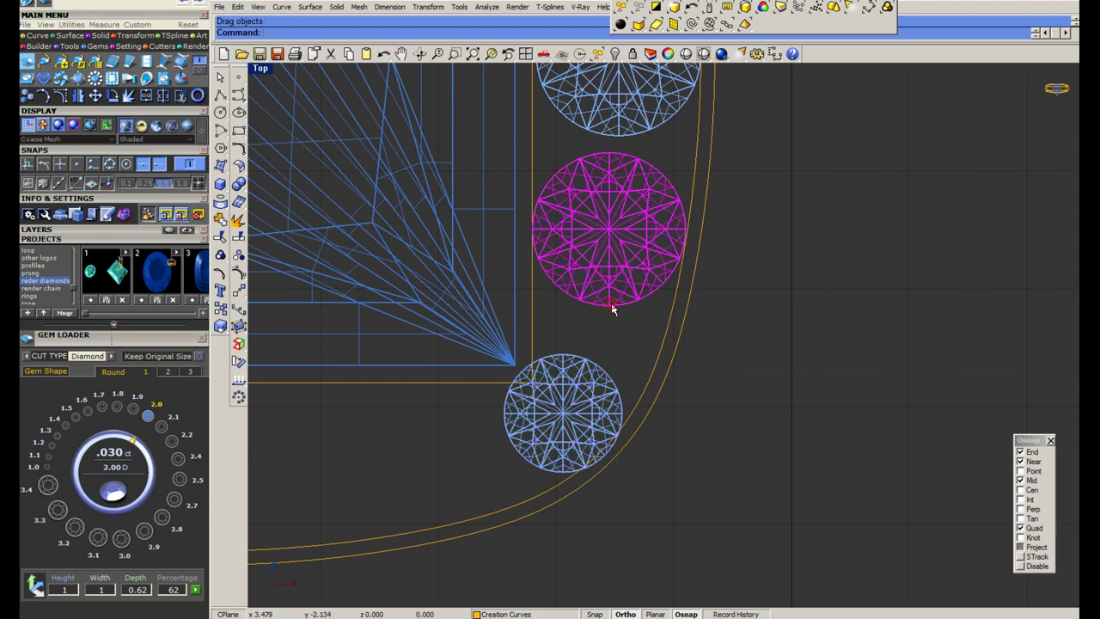
{"action": "left_click_drag", "start_coordinate": [612, 305], "coordinate": [608, 350]}
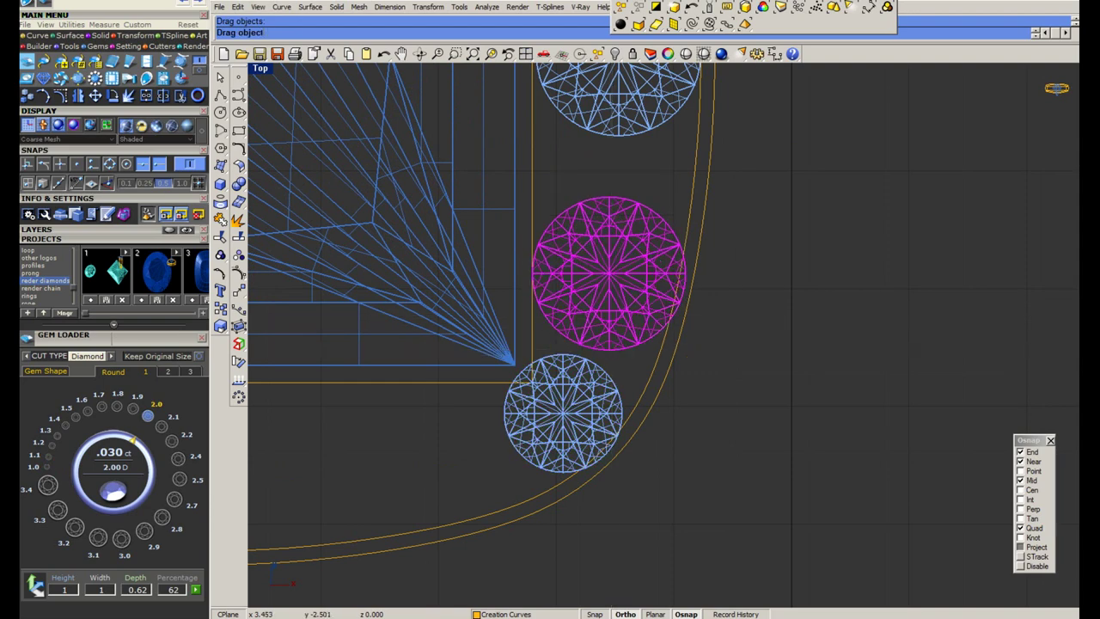
{"action": "left_click", "coordinate": [51, 445]}
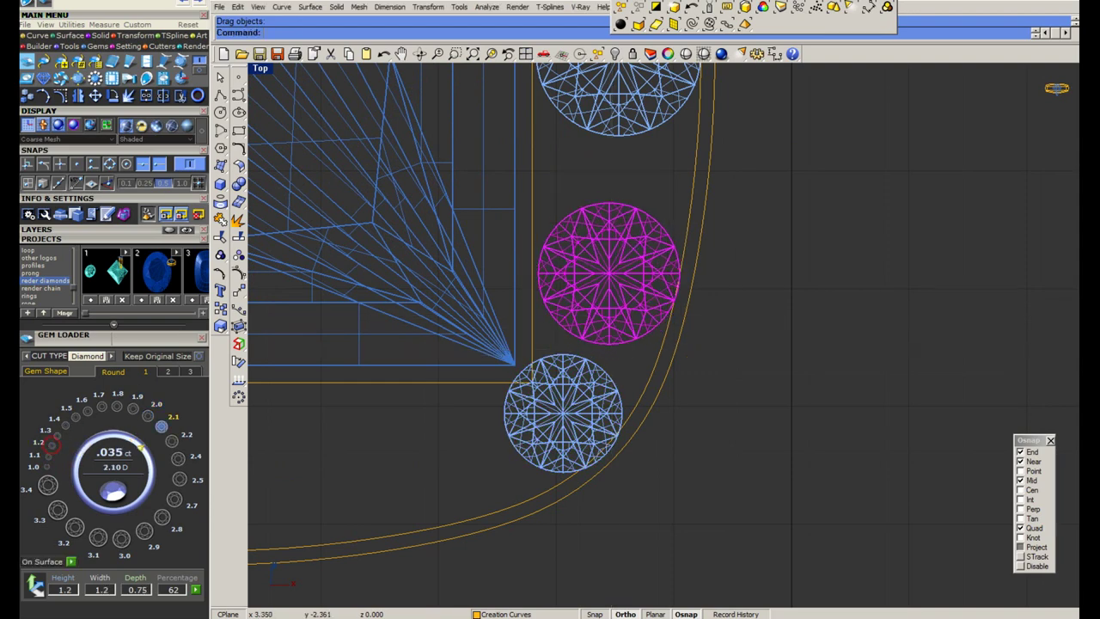
{"action": "scroll", "coordinate": [592, 332], "scroll_direction": "up", "scroll_amount": 4}
{"action": "left_click_drag", "start_coordinate": [582, 343], "coordinate": [572, 347]}
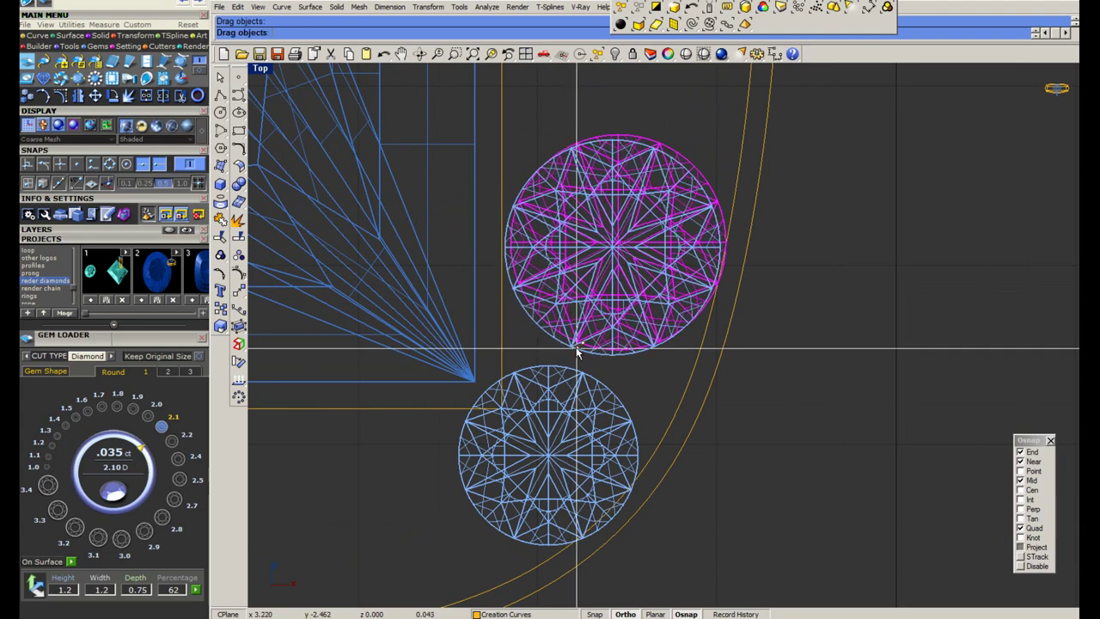
Move the upper accent stone down toward the middle stone, resize it to 1.3 mm and nudge it inward.
{"action": "scroll", "coordinate": [579, 349], "scroll_direction": "down", "scroll_amount": 3}
{"action": "left_click_drag", "start_coordinate": [625, 209], "coordinate": [625, 255]}
{"action": "scroll", "coordinate": [654, 171], "scroll_direction": "up", "scroll_amount": 4}
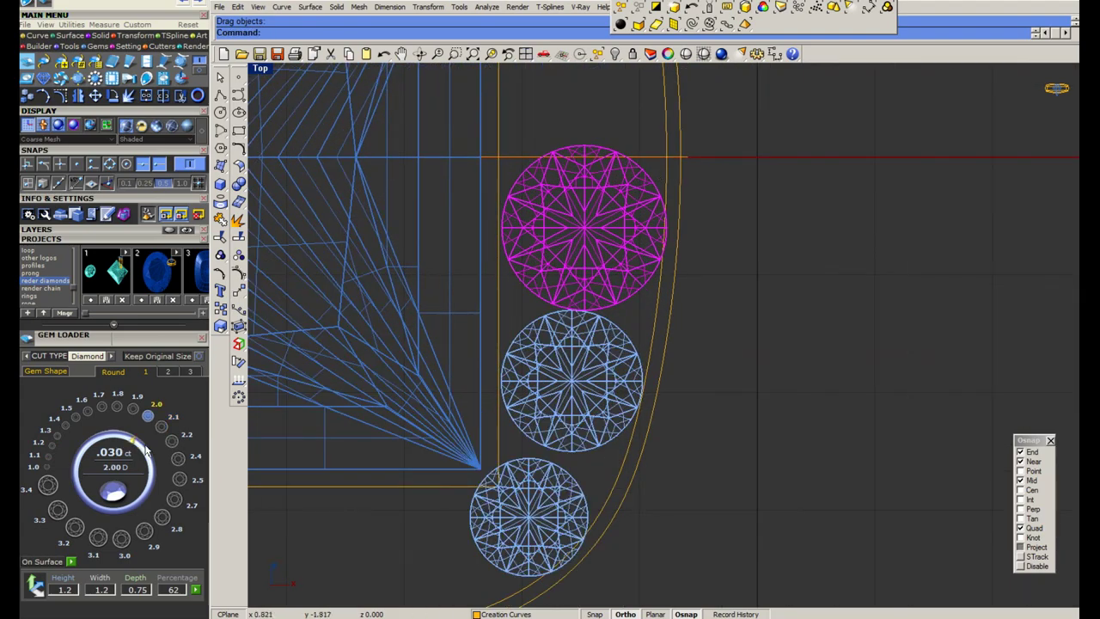
{"action": "left_click", "coordinate": [55, 433]}
{"action": "scroll", "coordinate": [597, 288], "scroll_direction": "up", "scroll_amount": 2}
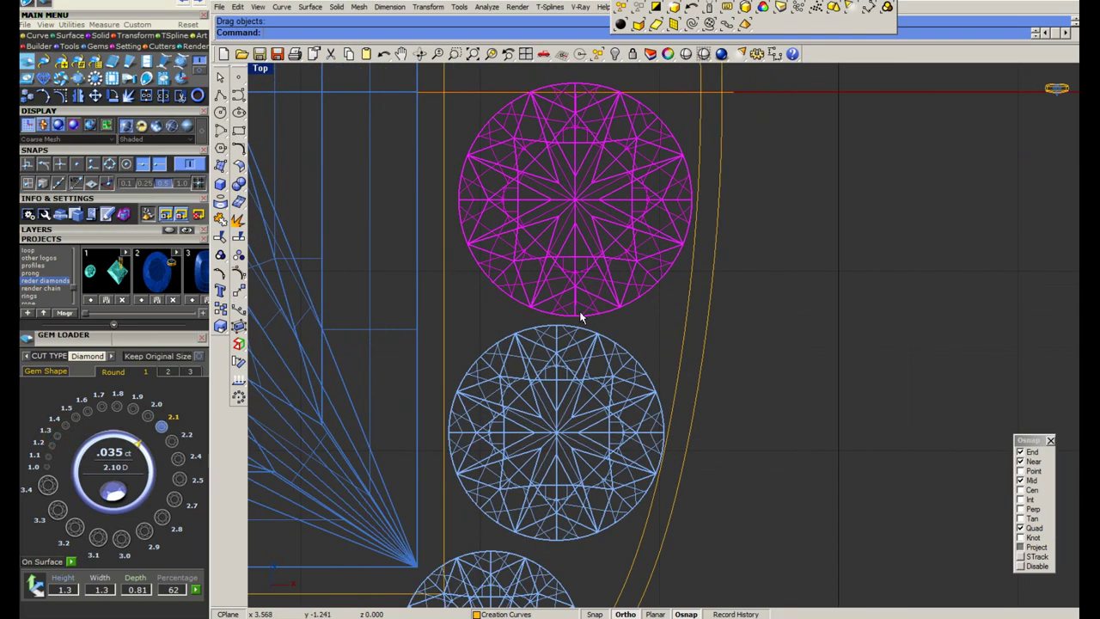
{"action": "scroll", "coordinate": [579, 212], "scroll_direction": "down", "scroll_amount": 3}
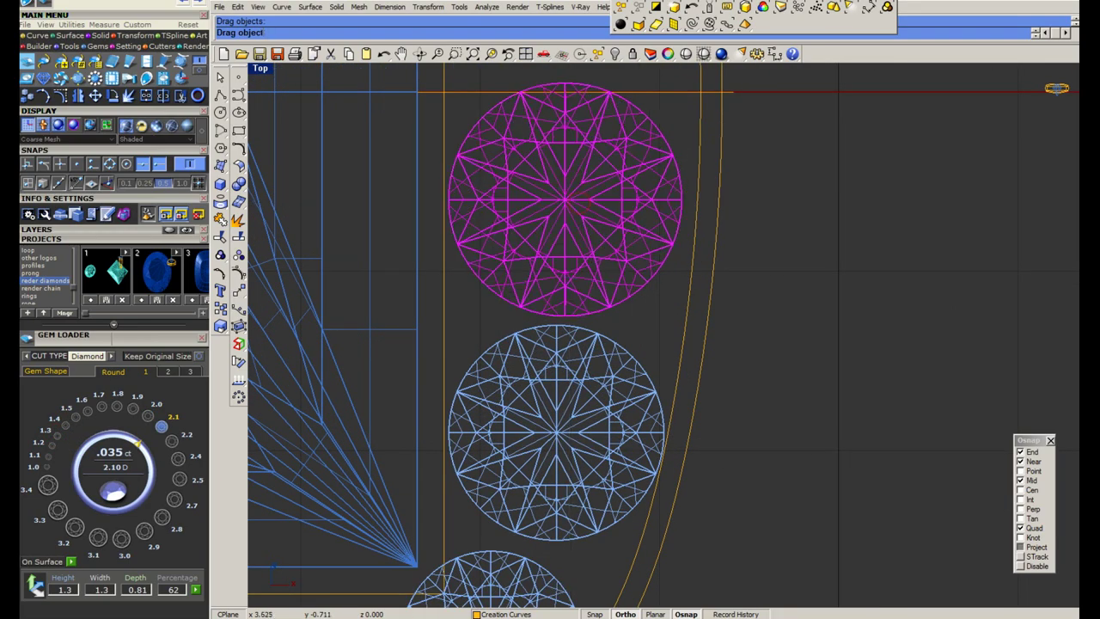
Nudge the middle accent stone straight down to widen its gap to the upper stone.
{"action": "scroll", "coordinate": [584, 376], "scroll_direction": "up", "scroll_amount": 2}
{"action": "left_click", "coordinate": [592, 370]}
{"action": "scroll", "coordinate": [583, 424], "scroll_direction": "up", "scroll_amount": 6}
{"action": "left_click_drag", "start_coordinate": [584, 421], "coordinate": [584, 437]}
{"action": "scroll", "coordinate": [594, 428], "scroll_direction": "down", "scroll_amount": 6}
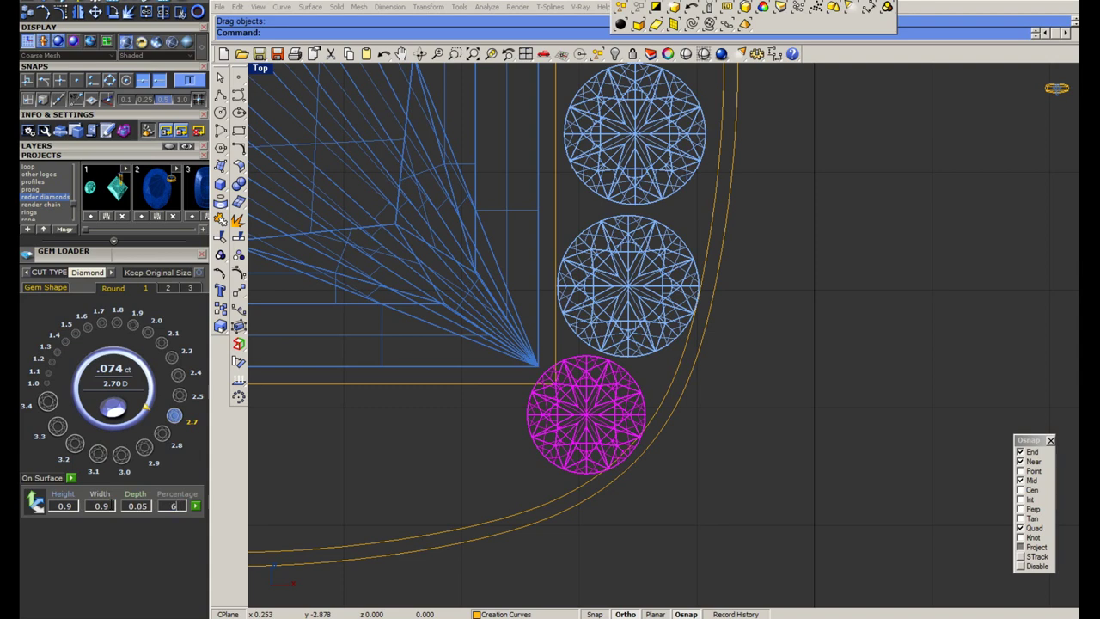
Resize the corner accent stone to 0.9 mm with a 62 percent depth and nudge it against the inner halo curve.
{"action": "left_click", "coordinate": [195, 504]}
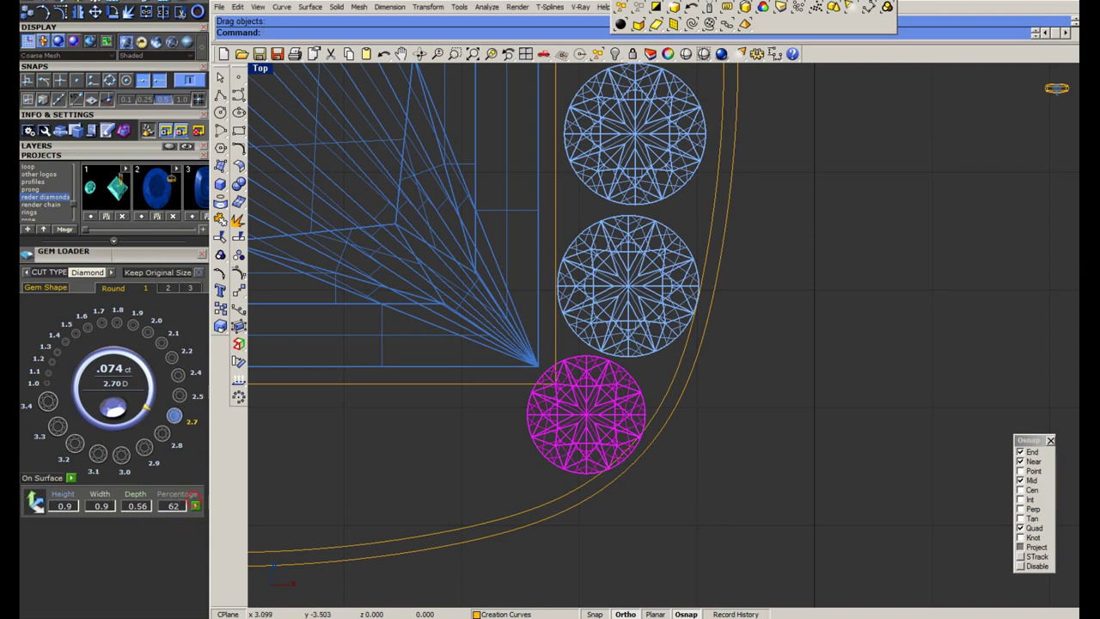
{"action": "scroll", "coordinate": [628, 456], "scroll_direction": "up", "scroll_amount": 3}
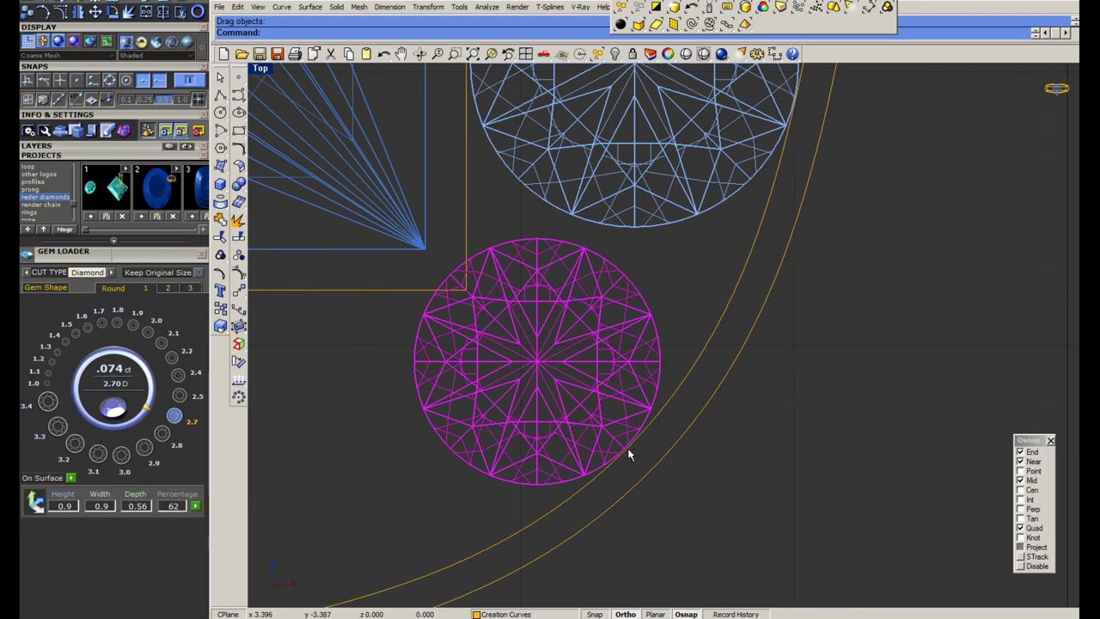
{"action": "scroll", "coordinate": [622, 452], "scroll_direction": "up", "scroll_amount": 5}
{"action": "left_click_drag", "start_coordinate": [622, 450], "coordinate": [627, 454]}
{"action": "scroll", "coordinate": [625, 452], "scroll_direction": "down", "scroll_amount": 14}
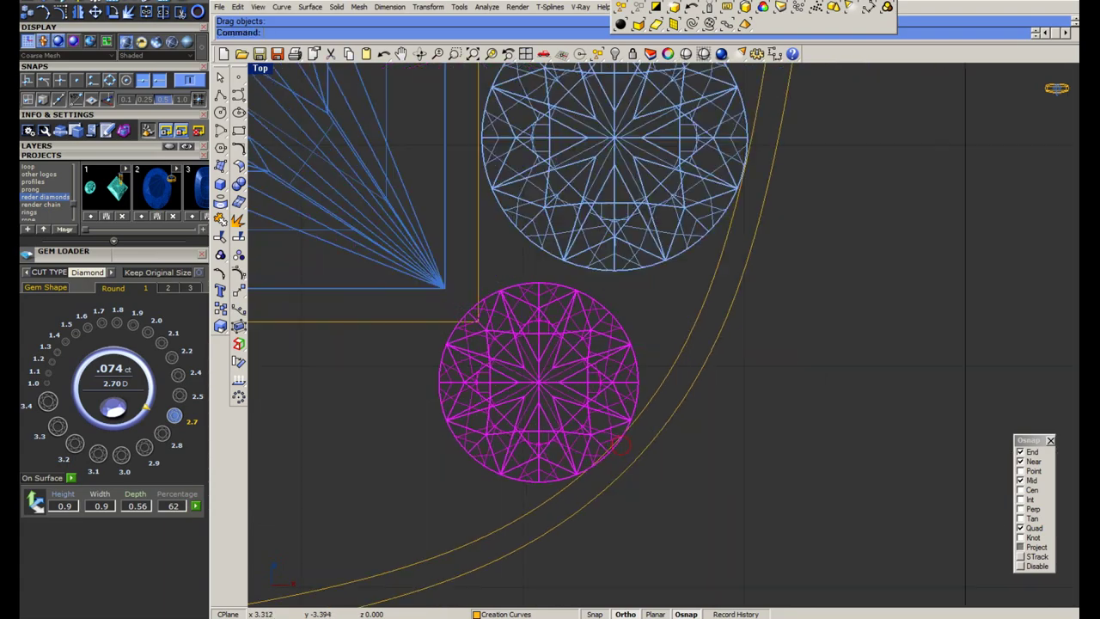
Resize the upper accent stone to 1.3 mm.
{"action": "scroll", "coordinate": [595, 370], "scroll_direction": "up", "scroll_amount": 4}
{"action": "left_click", "coordinate": [594, 371]}
{"action": "left_click", "coordinate": [636, 182]}
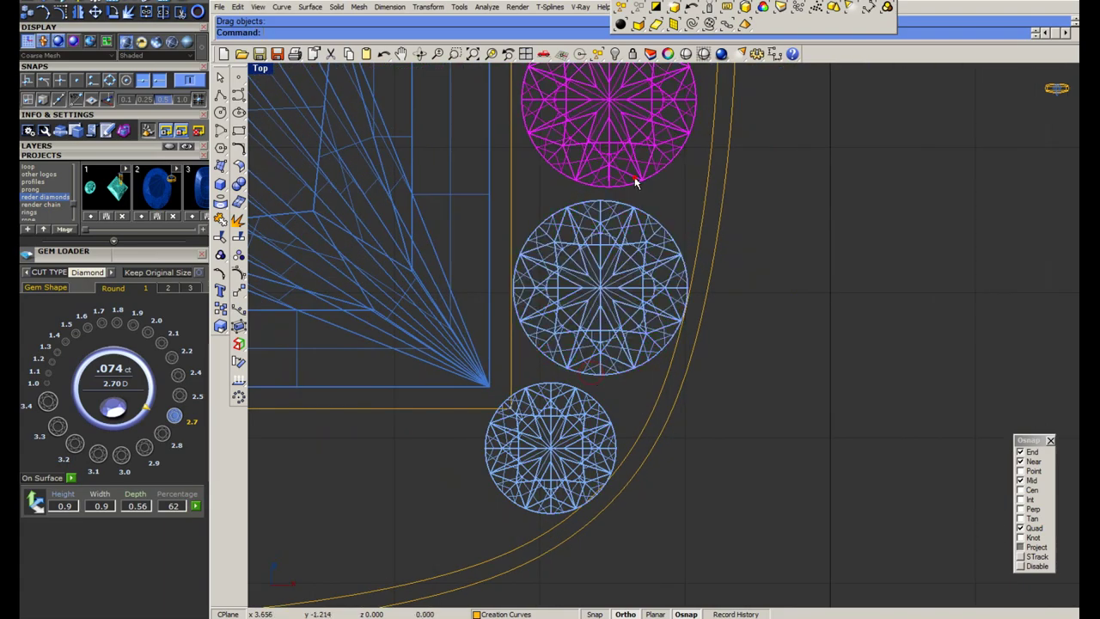
{"action": "left_click", "coordinate": [58, 351]}
{"action": "right_click_drag", "start_coordinate": [698, 155], "coordinate": [657, 293]}
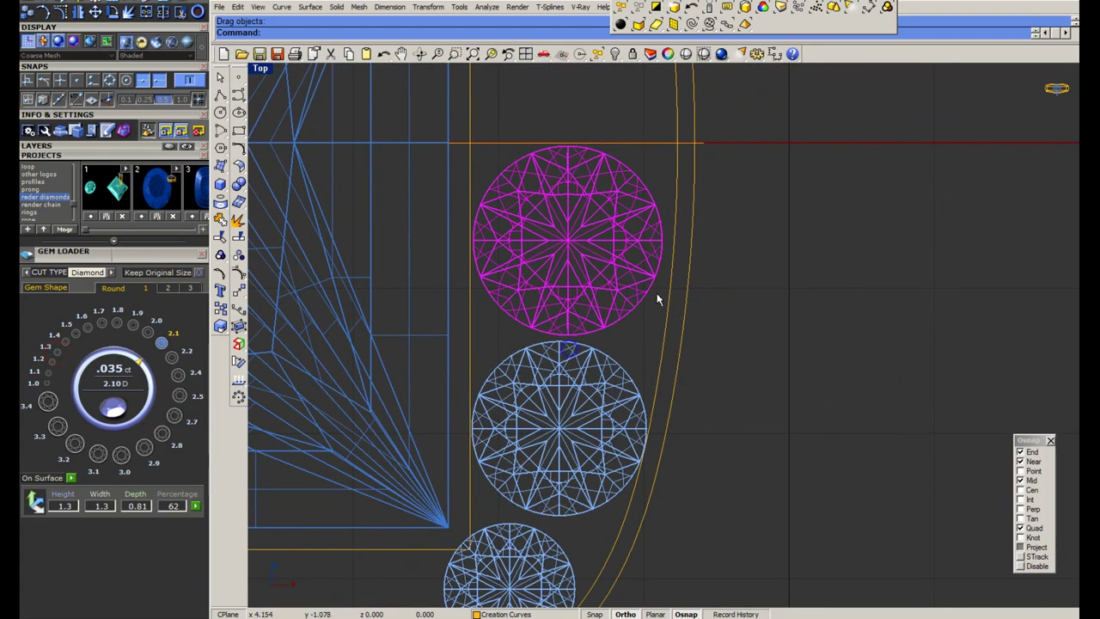
{"action": "scroll", "coordinate": [657, 293], "scroll_direction": "up", "scroll_amount": 4}
{"action": "scroll", "coordinate": [636, 243], "scroll_direction": "down", "scroll_amount": 6}
{"action": "scroll", "coordinate": [562, 412], "scroll_direction": "up", "scroll_amount": 4}
Set the middle accent stone to 1.2 mm and nudge it against the square outline, evenly spaced between its neighbouring stones.
{"action": "left_click", "coordinate": [563, 410]}
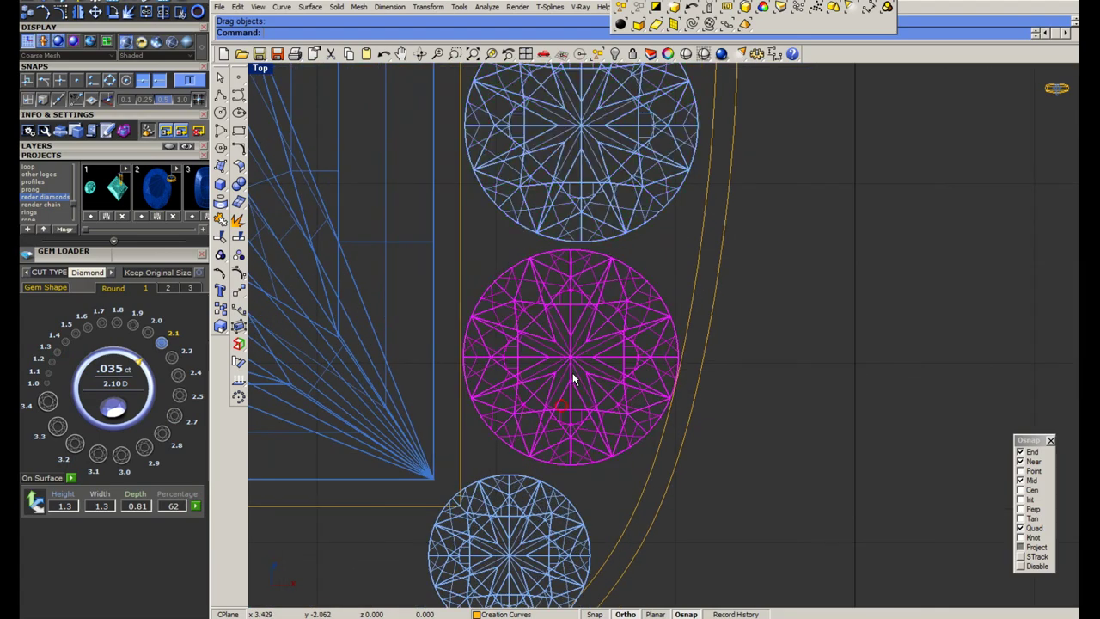
{"action": "left_click_drag", "start_coordinate": [572, 375], "coordinate": [572, 382]}
{"action": "left_click", "coordinate": [51, 365]}
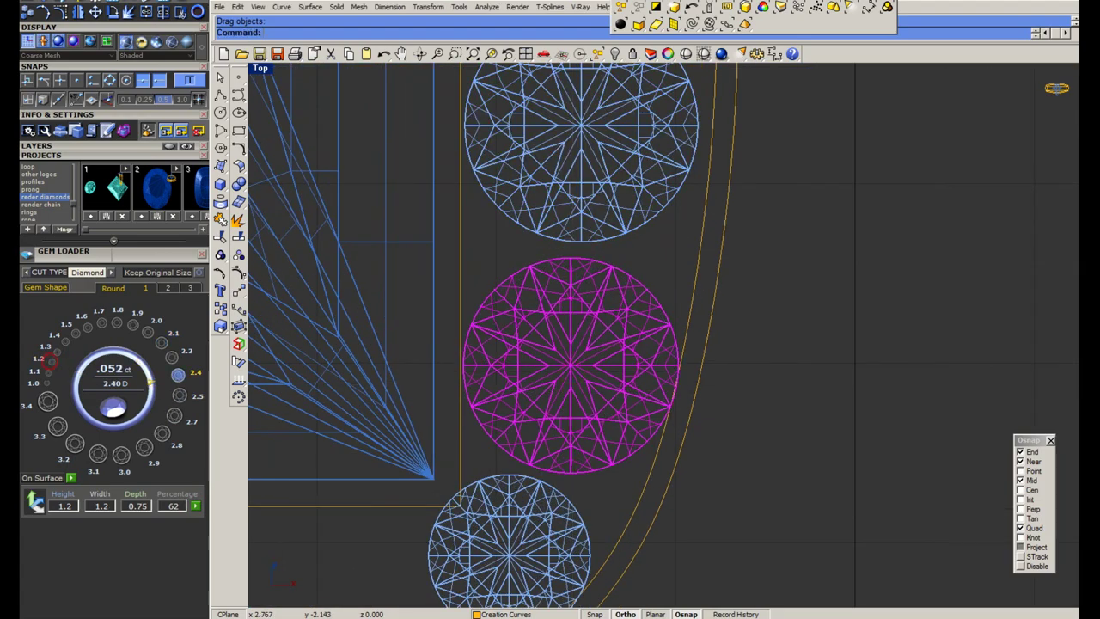
{"action": "scroll", "coordinate": [459, 376], "scroll_direction": "up", "scroll_amount": 4}
{"action": "scroll", "coordinate": [466, 365], "scroll_direction": "up", "scroll_amount": 4}
{"action": "left_click_drag", "start_coordinate": [468, 355], "coordinate": [463, 354]}
{"action": "scroll", "coordinate": [585, 327], "scroll_direction": "down", "scroll_amount": 14}
{"action": "scroll", "coordinate": [627, 280], "scroll_direction": "up", "scroll_amount": 8}
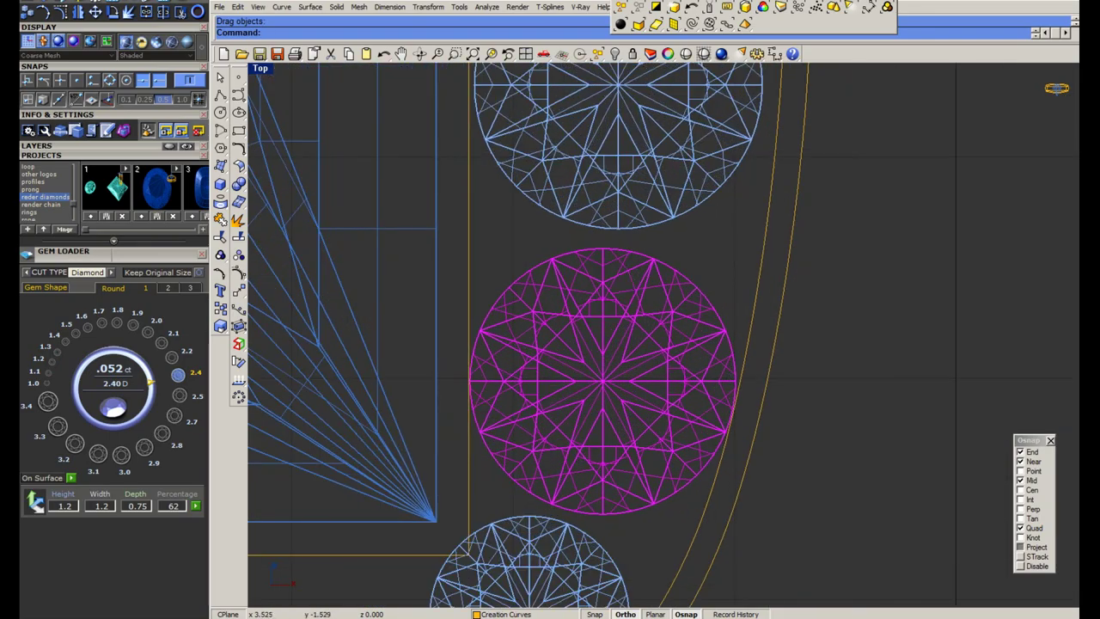
{"action": "left_click_drag", "start_coordinate": [603, 265], "coordinate": [604, 261]}
{"action": "scroll", "coordinate": [609, 316], "scroll_direction": "down", "scroll_amount": 15}
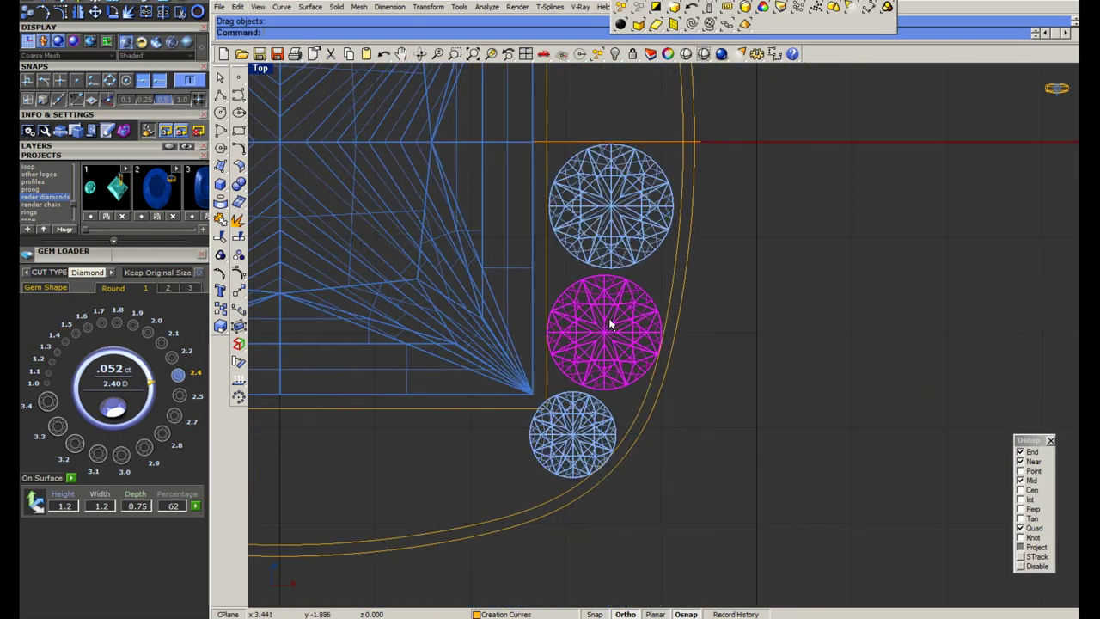
Examine the gaps between the three accent stones and their fit against the inner and outer halo curves.
{"action": "left_click", "coordinate": [619, 280]}
{"action": "scroll", "coordinate": [620, 275], "scroll_direction": "up", "scroll_amount": 16}
{"action": "scroll", "coordinate": [564, 404], "scroll_direction": "up", "scroll_amount": 4}
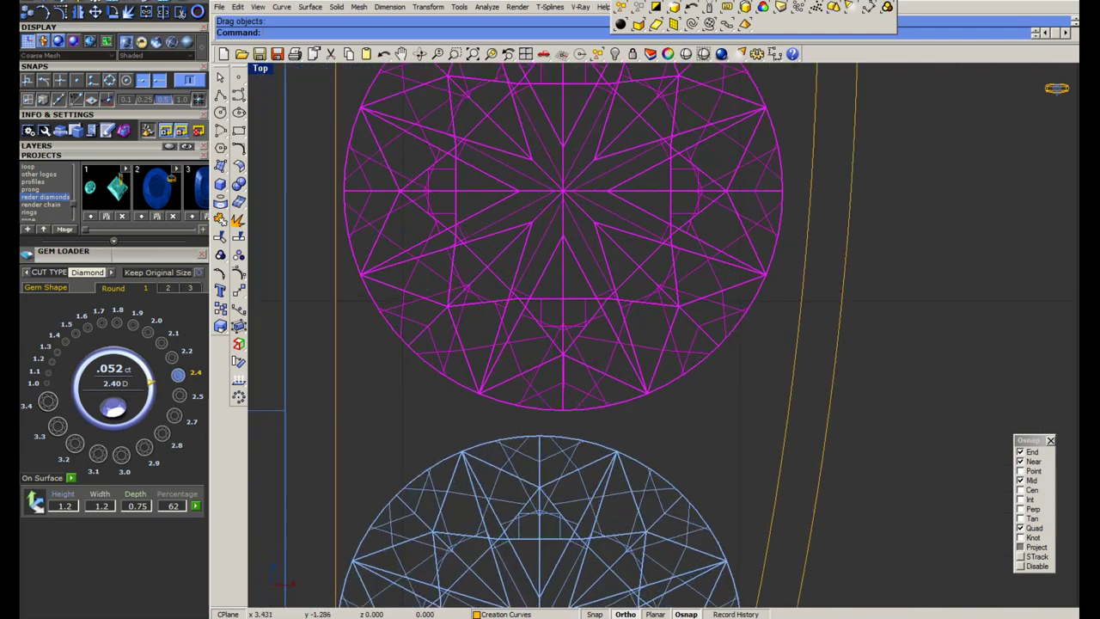
{"action": "scroll", "coordinate": [574, 405], "scroll_direction": "down", "scroll_amount": 6}
{"action": "scroll", "coordinate": [656, 330], "scroll_direction": "down", "scroll_amount": 16}
{"action": "scroll", "coordinate": [658, 259], "scroll_direction": "up", "scroll_amount": 2}
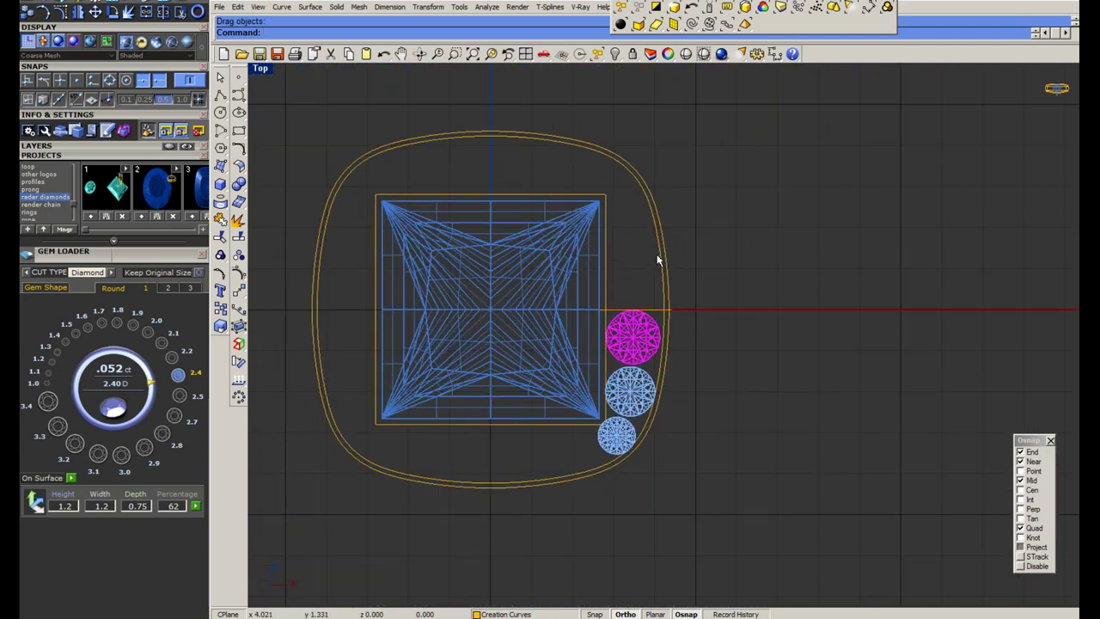
{"action": "left_click", "coordinate": [661, 258]}
{"action": "scroll", "coordinate": [662, 312], "scroll_direction": "up", "scroll_amount": 3}
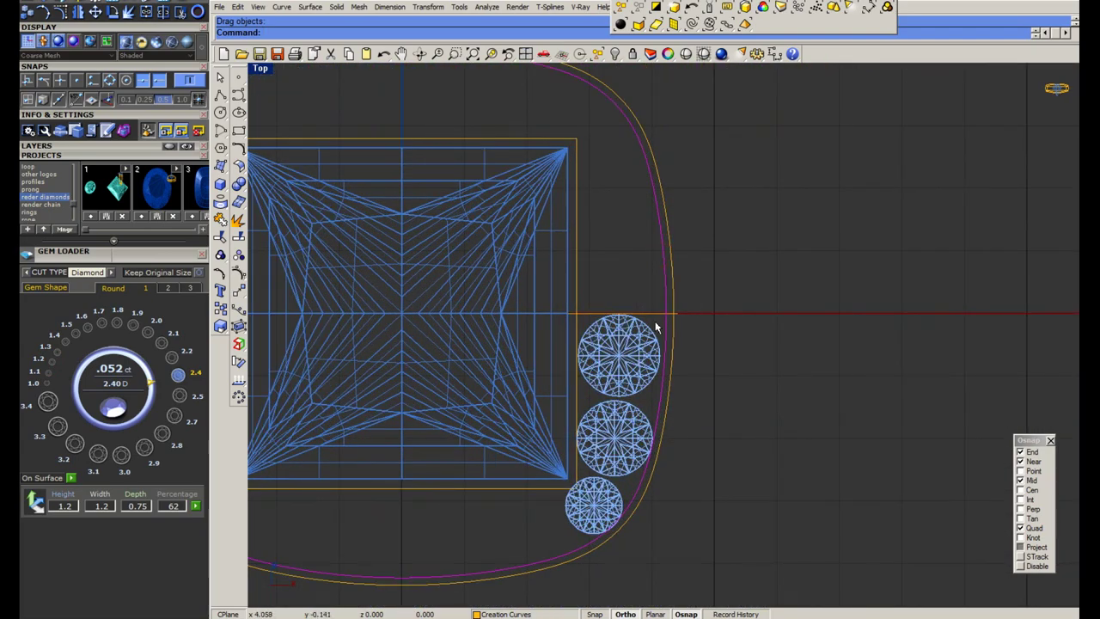
{"action": "scroll", "coordinate": [659, 321], "scroll_direction": "up", "scroll_amount": 2}
{"action": "scroll", "coordinate": [662, 319], "scroll_direction": "down", "scroll_amount": 2}
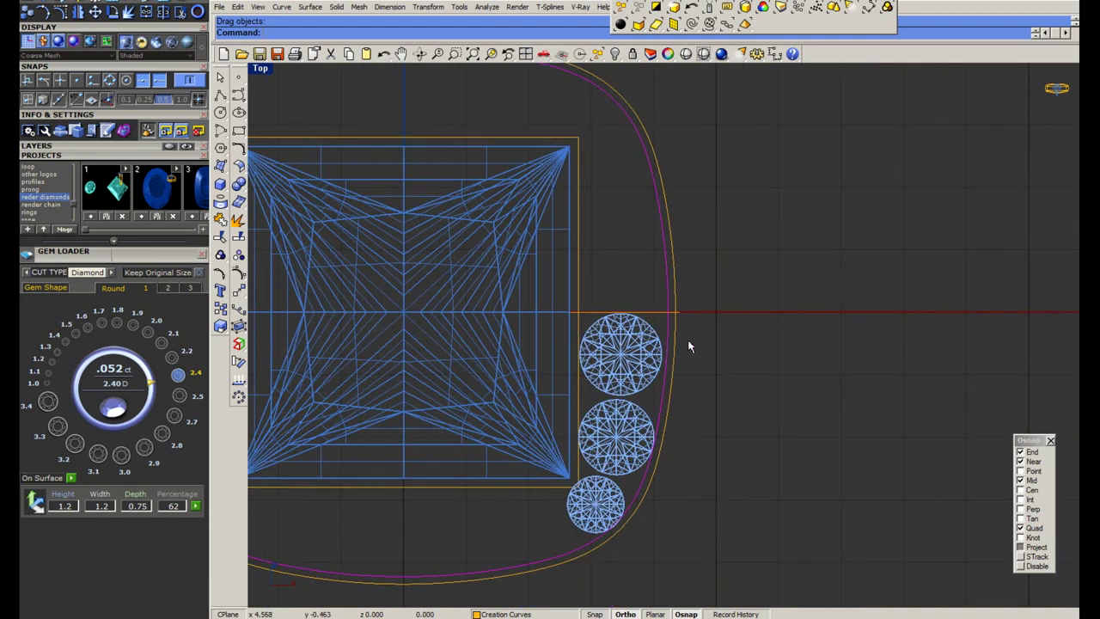
{"action": "scroll", "coordinate": [689, 338], "scroll_direction": "down", "scroll_amount": 4}
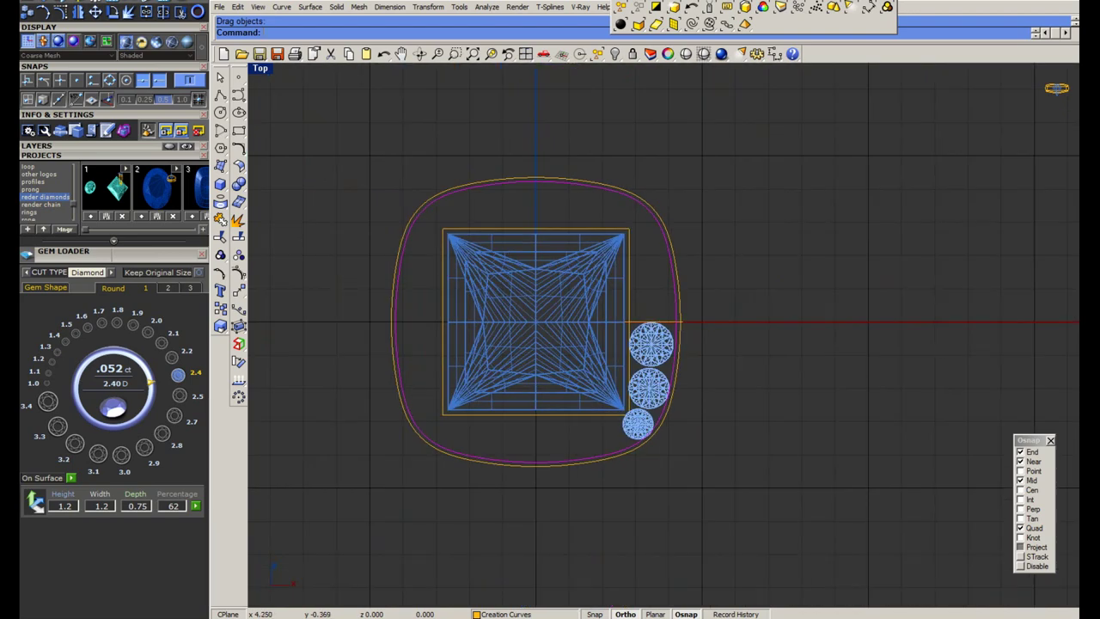
{"action": "scroll", "coordinate": [655, 305], "scroll_direction": "up", "scroll_amount": 3}
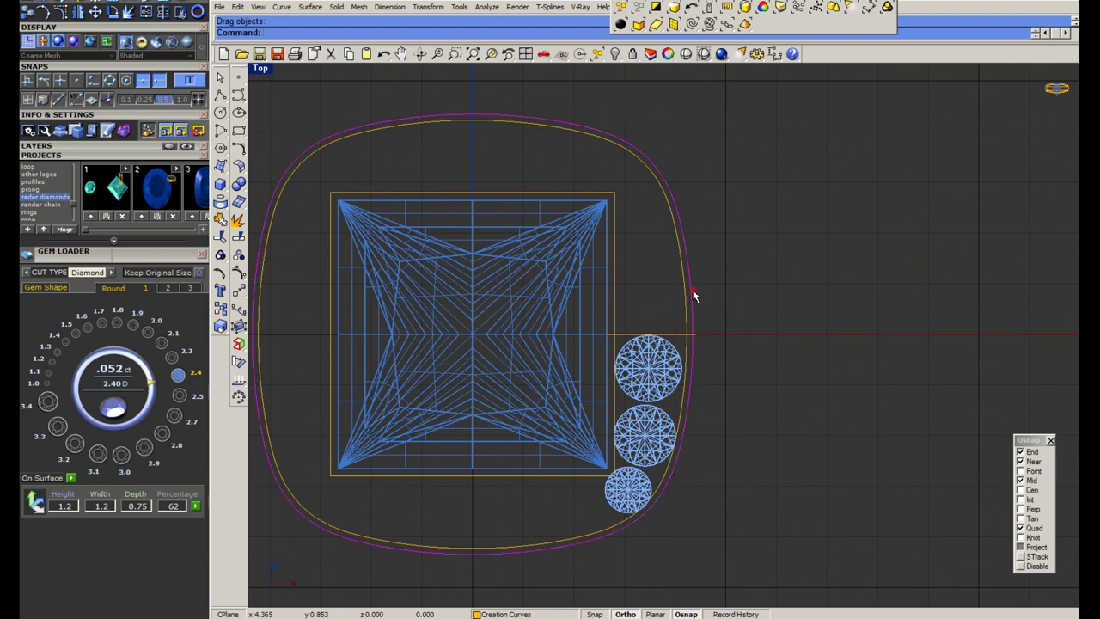
Delete the outer halo curve and scale the remaining halo curve about the origin.
{"action": "key", "text": "Delete"}
{"action": "left_click", "coordinate": [687, 312]}
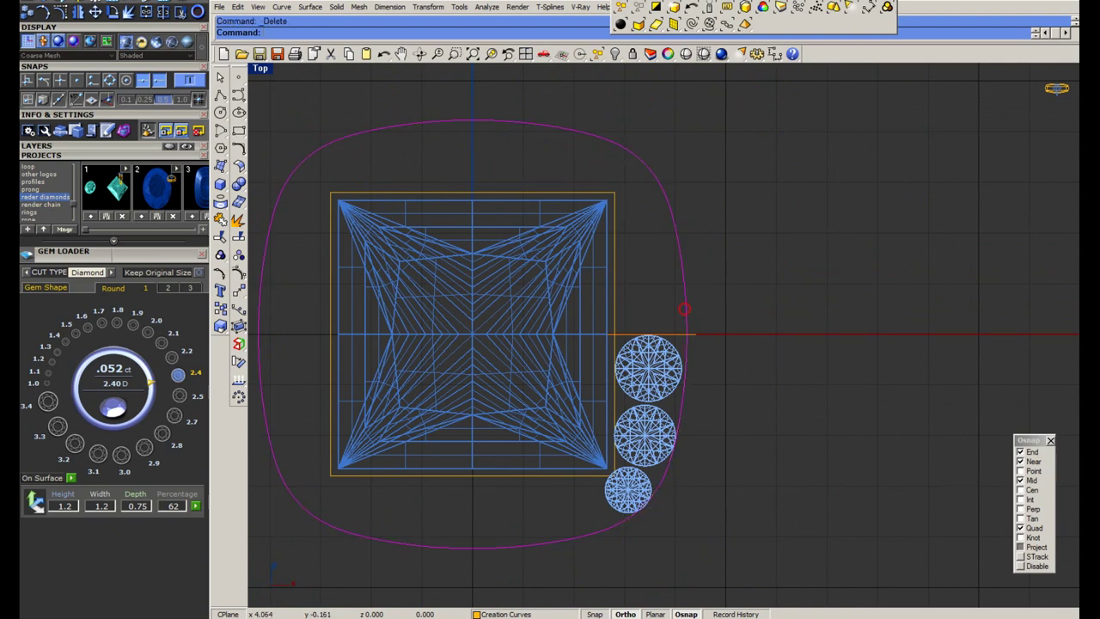
{"action": "scroll", "coordinate": [696, 349], "scroll_direction": "up", "scroll_amount": 5}
{"action": "right_click", "coordinate": [699, 346]}
{"action": "type", "text": "0"}
{"action": "key", "text": "Return"}
{"action": "scroll", "coordinate": [719, 346], "scroll_direction": "down", "scroll_amount": 6}
{"action": "key", "text": "Escape"}
Mirror the 1.3 mm and 1.2 mm accent stones across the corner diagonal onto the adjacent halo side.
{"action": "left_click", "coordinate": [665, 374]}
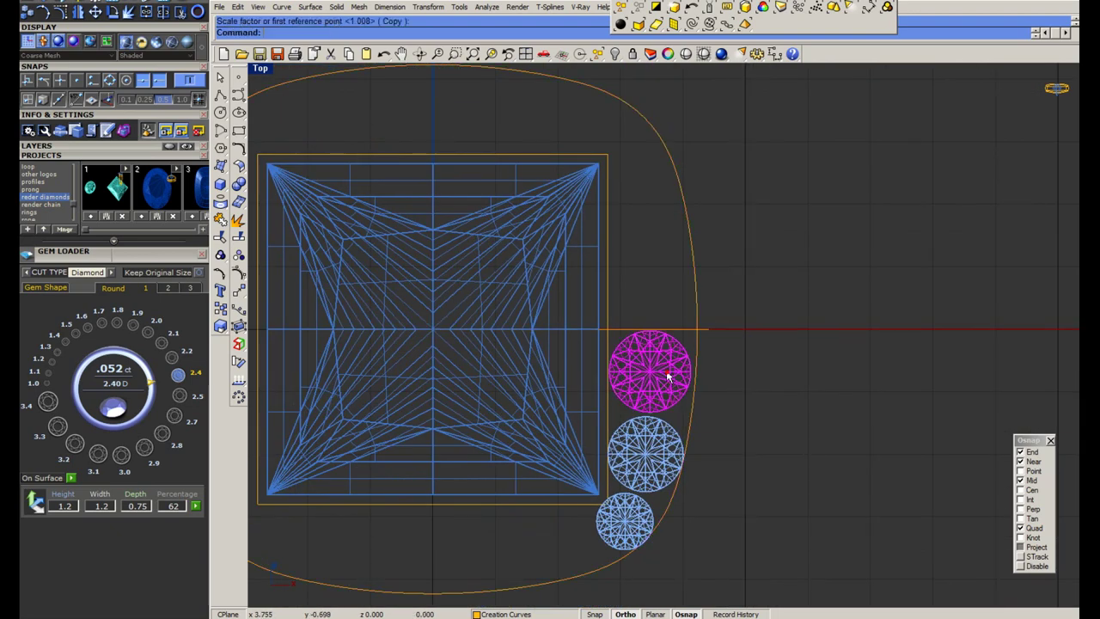
{"action": "left_click", "coordinate": [657, 445], "text": "shift"}
{"action": "left_click", "coordinate": [626, 515], "text": "shift"}
{"action": "right_click_drag", "start_coordinate": [621, 556], "coordinate": [636, 492]}
{"action": "left_click", "coordinate": [659, 391]}
{"action": "left_click", "coordinate": [665, 309], "text": "shift"}
{"action": "right_click_drag", "start_coordinate": [697, 464], "coordinate": [679, 414]}
{"action": "type", "text": "0"}
{"action": "key", "text": "Return"}
{"action": "left_click", "coordinate": [731, 521]}
Mirror the corner group of accent stones across the vertical and horizontal center axes to complete the halo.
{"action": "left_click", "coordinate": [499, 442]}
{"action": "left_click", "coordinate": [633, 418], "text": "shift"}
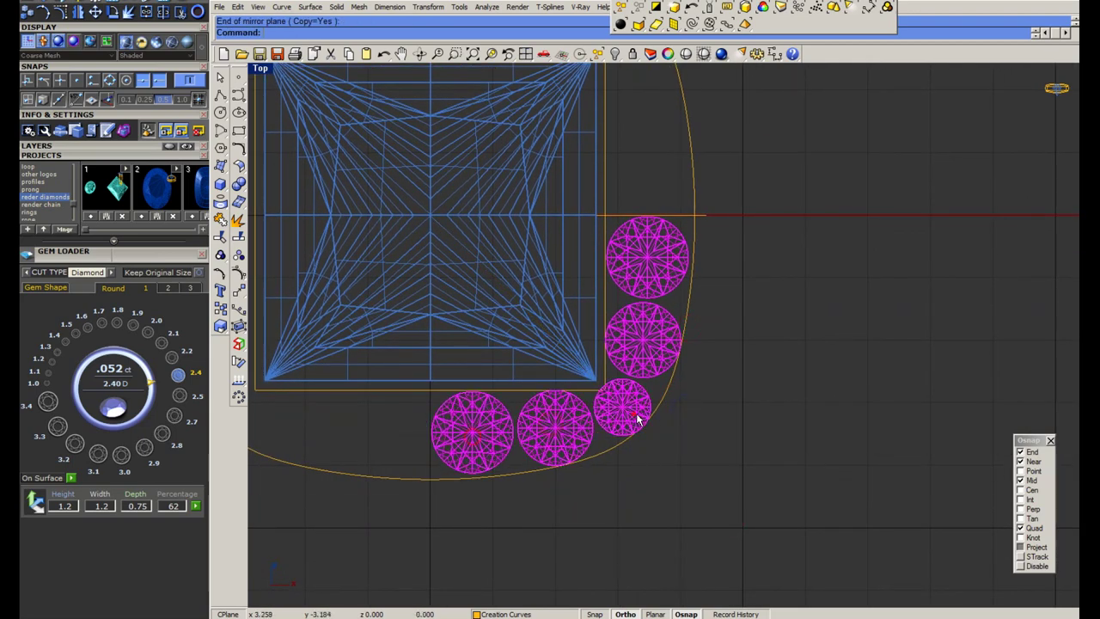
{"action": "scroll", "coordinate": [634, 417], "scroll_direction": "down", "scroll_amount": 3}
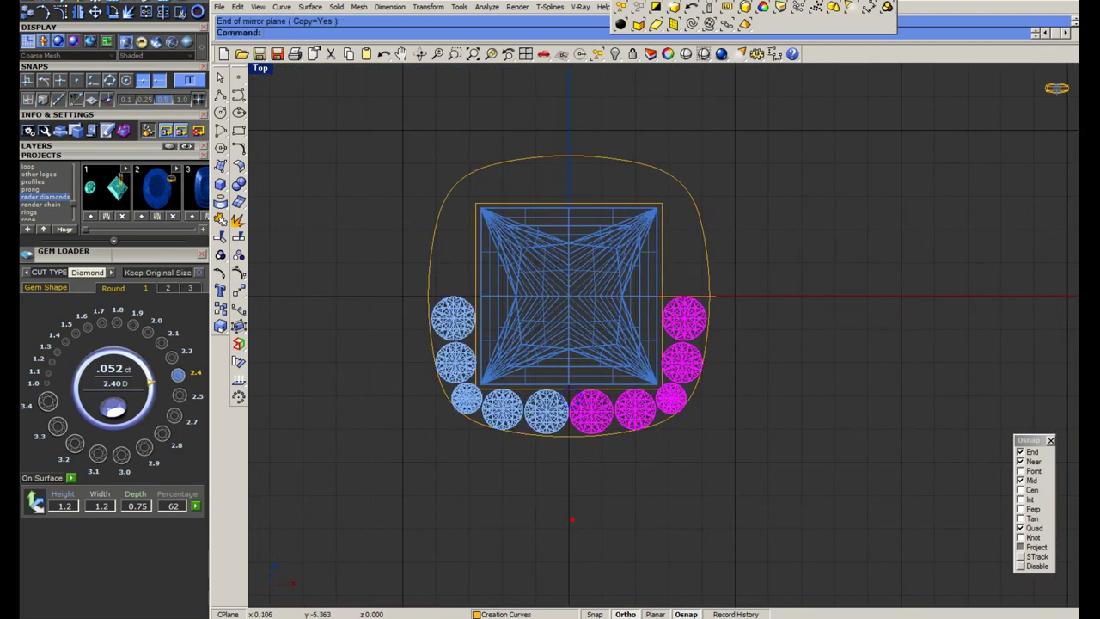
{"action": "left_click", "coordinate": [577, 417], "text": "shift"}
{"action": "left_click", "coordinate": [837, 296]}
{"action": "left_click", "coordinate": [839, 319]}
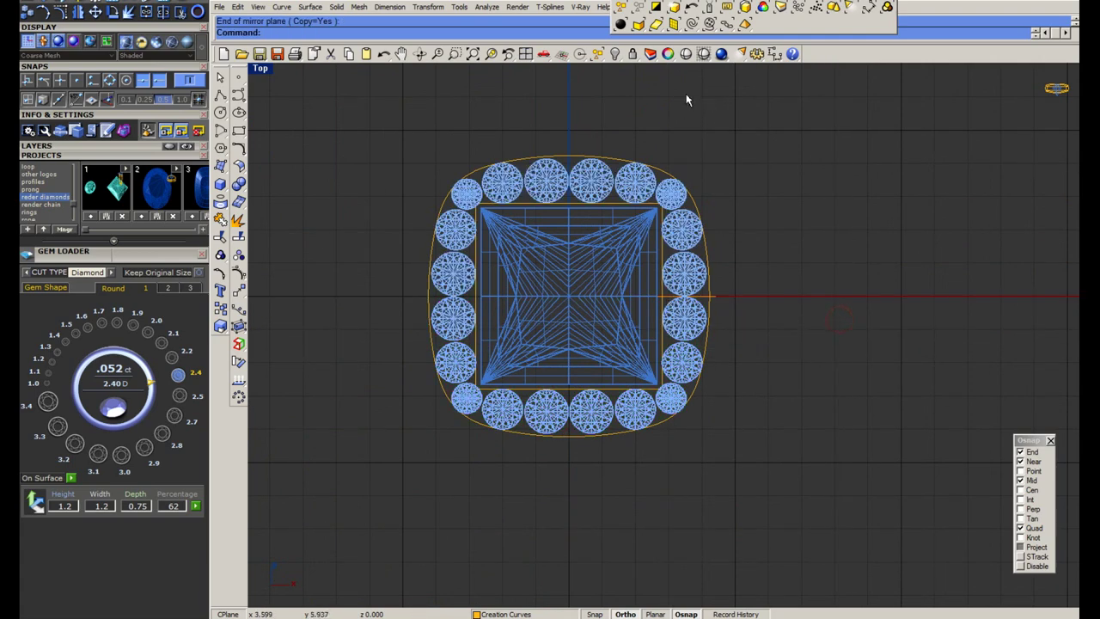
Inspect the full stone layout in shaded display and compare it with the two reference photos of the ring.
{"action": "left_click", "coordinate": [686, 54]}
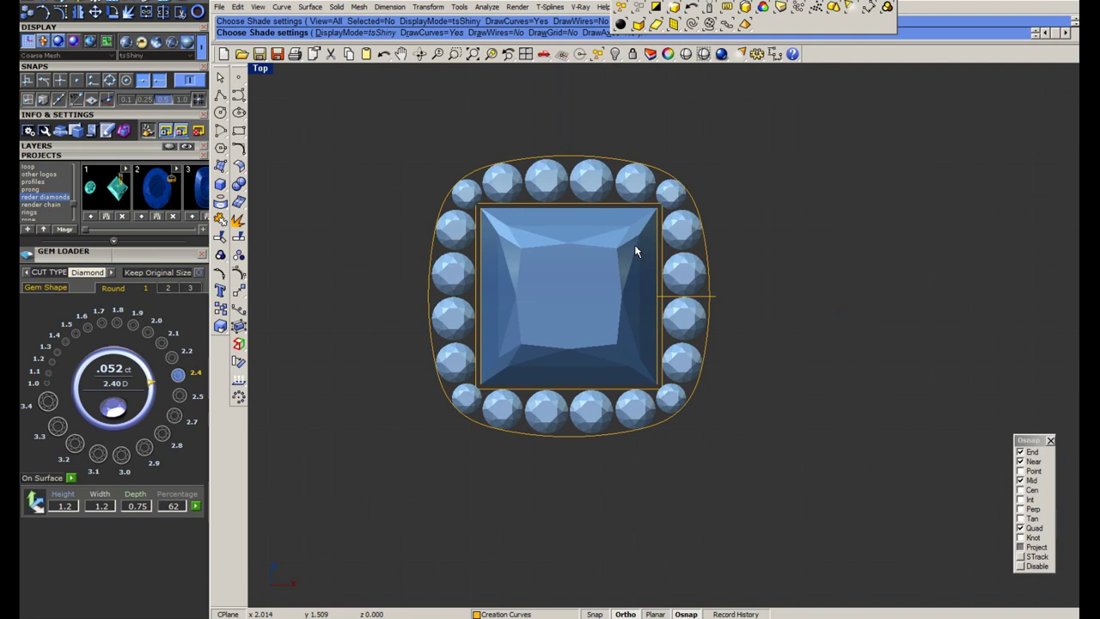
{"action": "scroll", "coordinate": [680, 189], "scroll_direction": "up", "scroll_amount": 3}
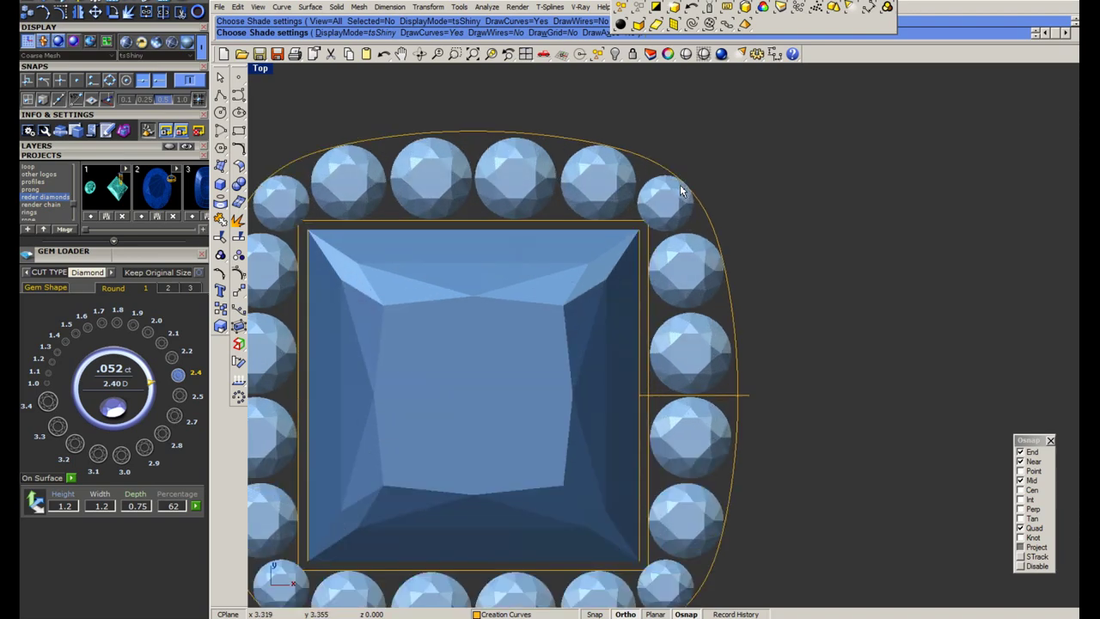
{"action": "left_click", "coordinate": [632, 618]}
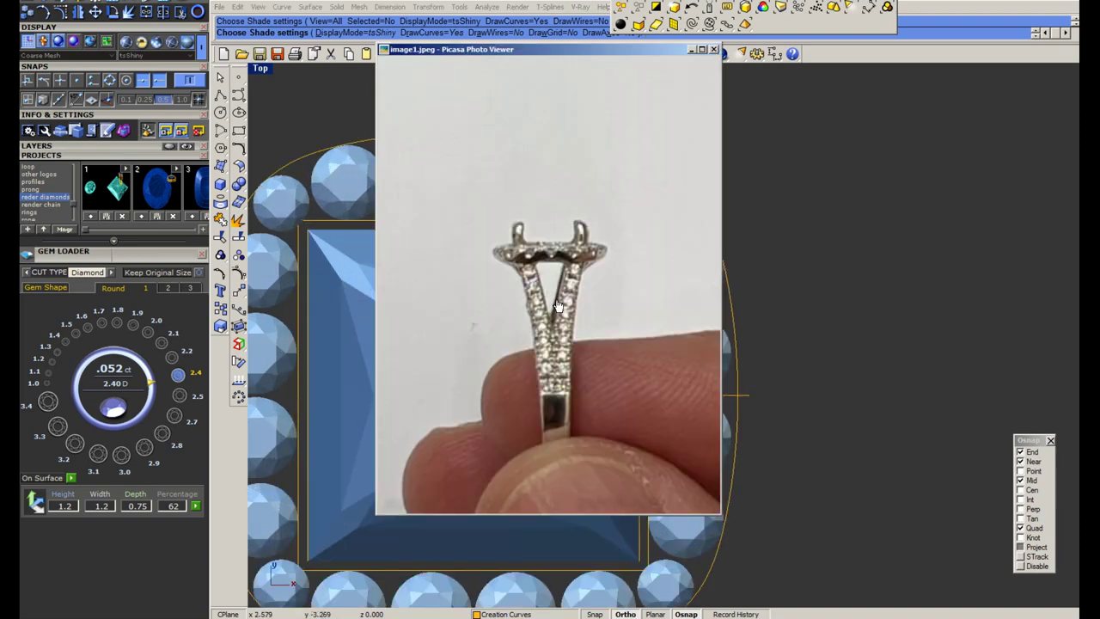
{"action": "key", "text": "Left"}
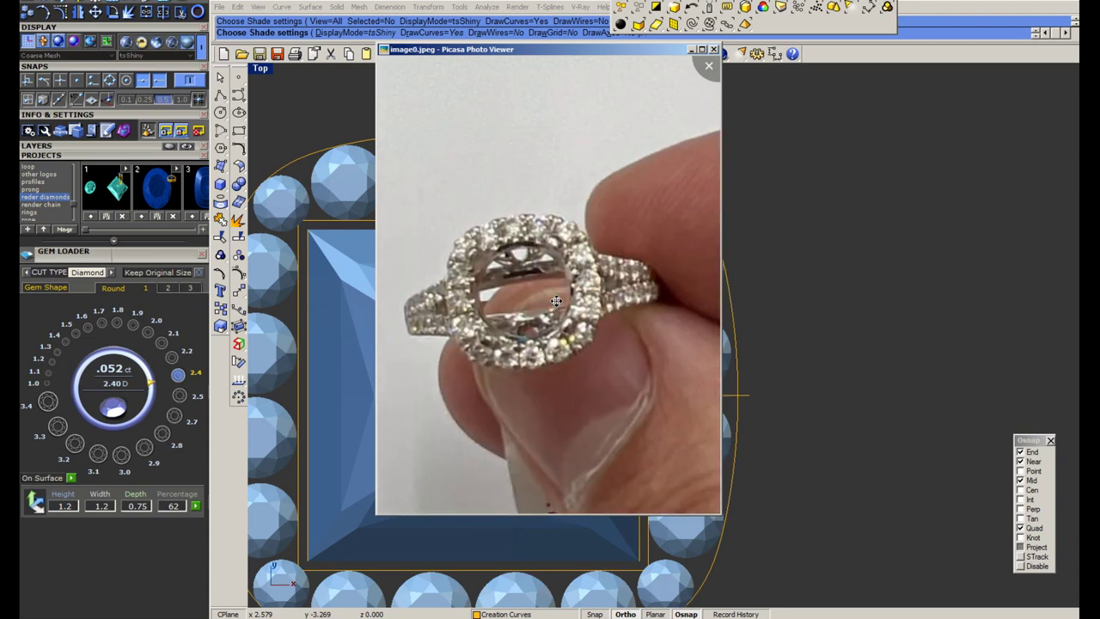
{"action": "left_click", "coordinate": [693, 50]}
{"action": "scroll", "coordinate": [577, 251], "scroll_direction": "down", "scroll_amount": 5}
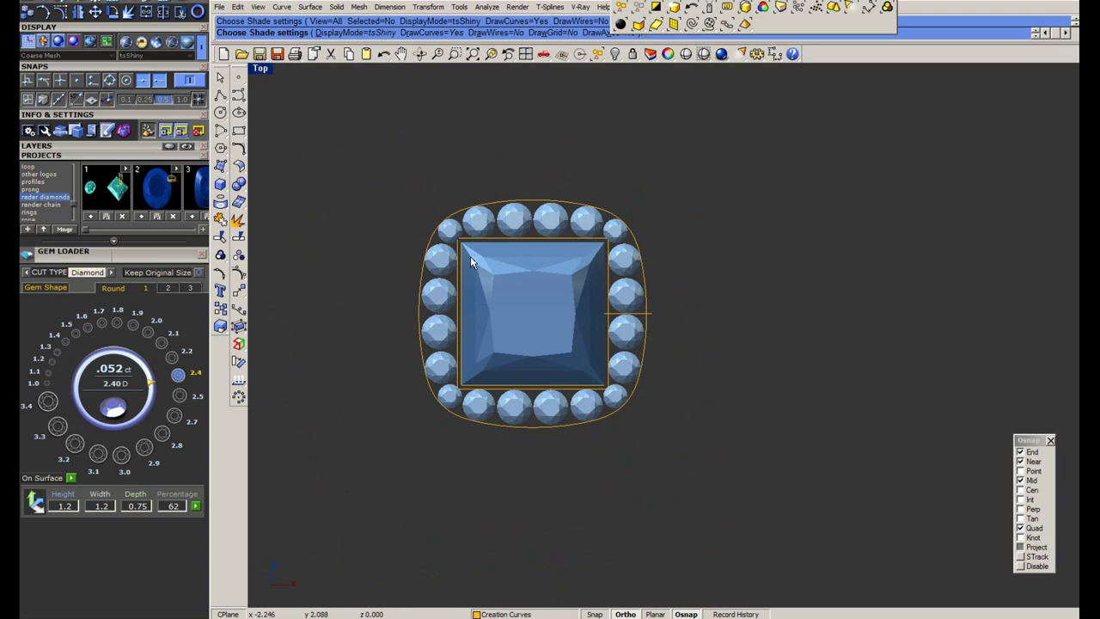
{"action": "scroll", "coordinate": [471, 256], "scroll_direction": "up", "scroll_amount": 6}
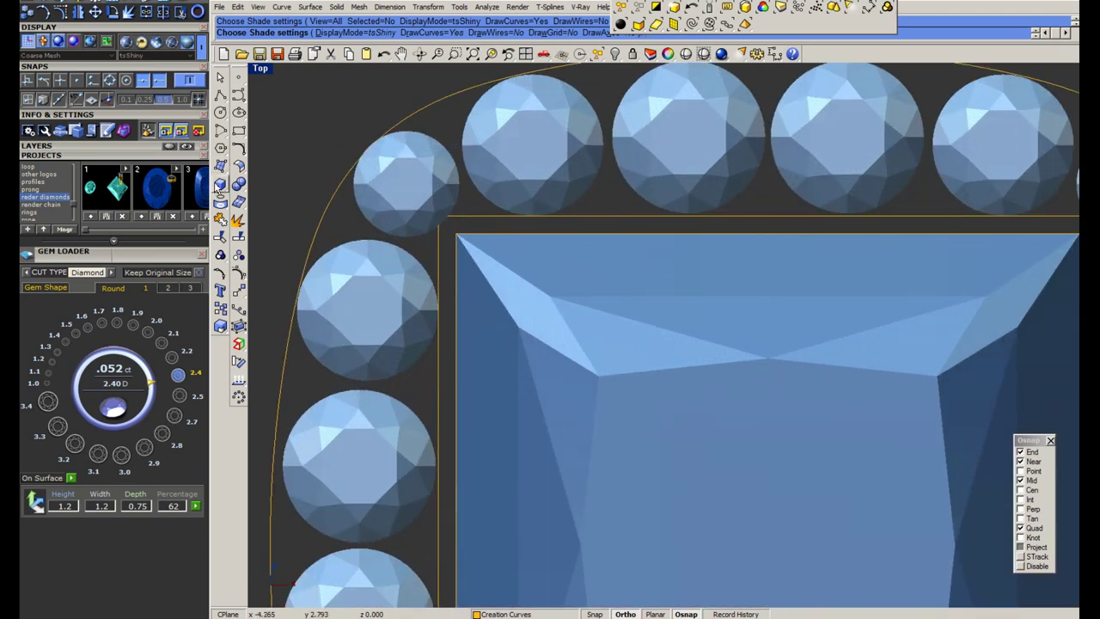
{"action": "left_click", "coordinate": [218, 188]}
{"action": "left_click", "coordinate": [239, 212]}
{"action": "left_click", "coordinate": [457, 234]}
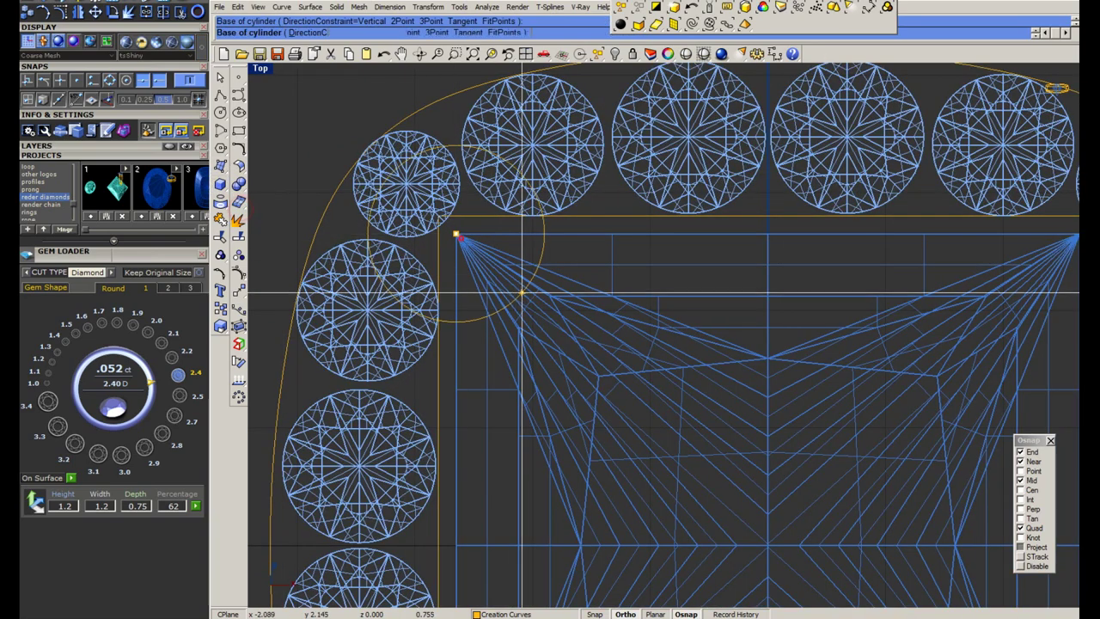
{"action": "right_click", "coordinate": [525, 294]}
{"action": "scroll", "coordinate": [487, 246], "scroll_direction": "down", "scroll_amount": 2}
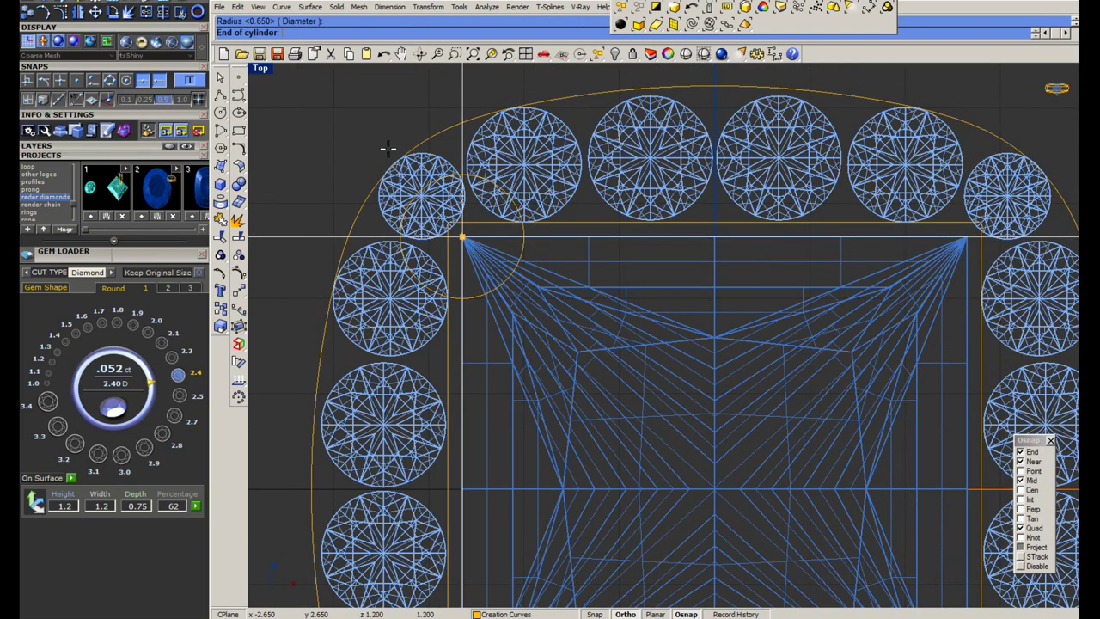
{"action": "key", "text": "Escape"}
{"action": "right_click", "coordinate": [457, 232]}
{"action": "left_click", "coordinate": [465, 246]}
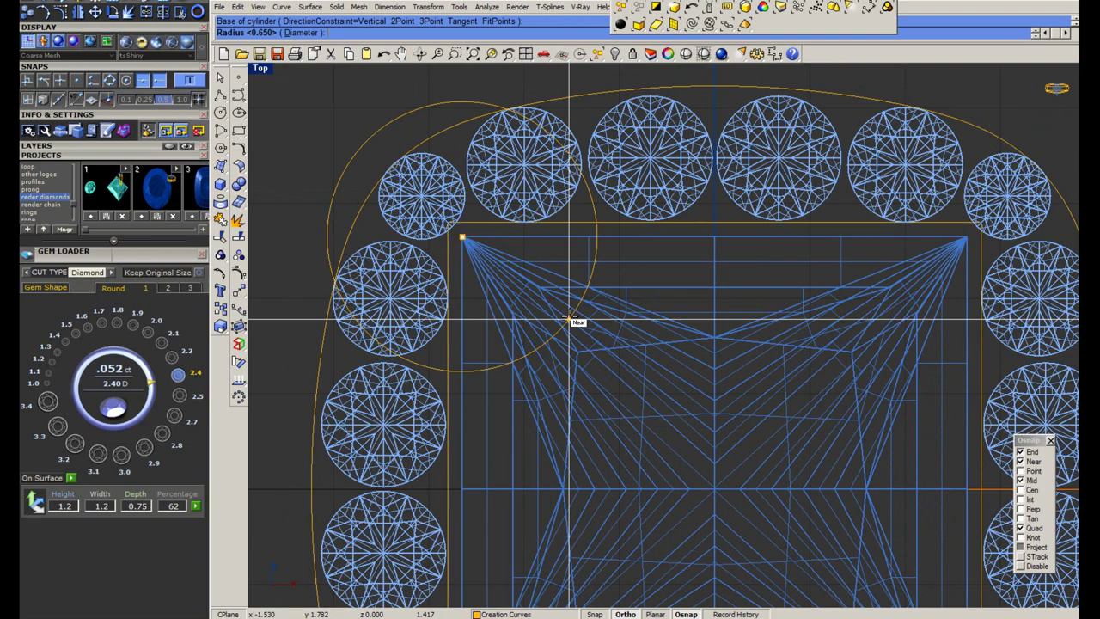
{"action": "left_click", "coordinate": [568, 320]}
{"action": "scroll", "coordinate": [572, 318], "scroll_direction": "down", "scroll_amount": 5}
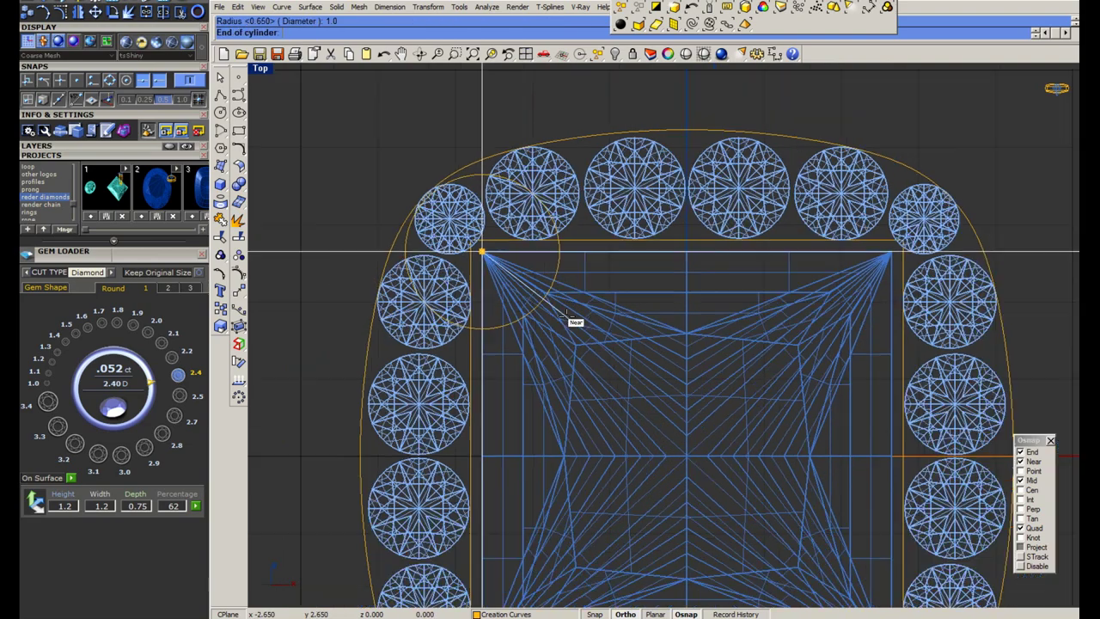
Draw a cylinder with a 1.0 mm diameter at the corner of the princess center stone as a prong.
{"action": "right_click", "coordinate": [506, 277]}
{"action": "left_click", "coordinate": [512, 275]}
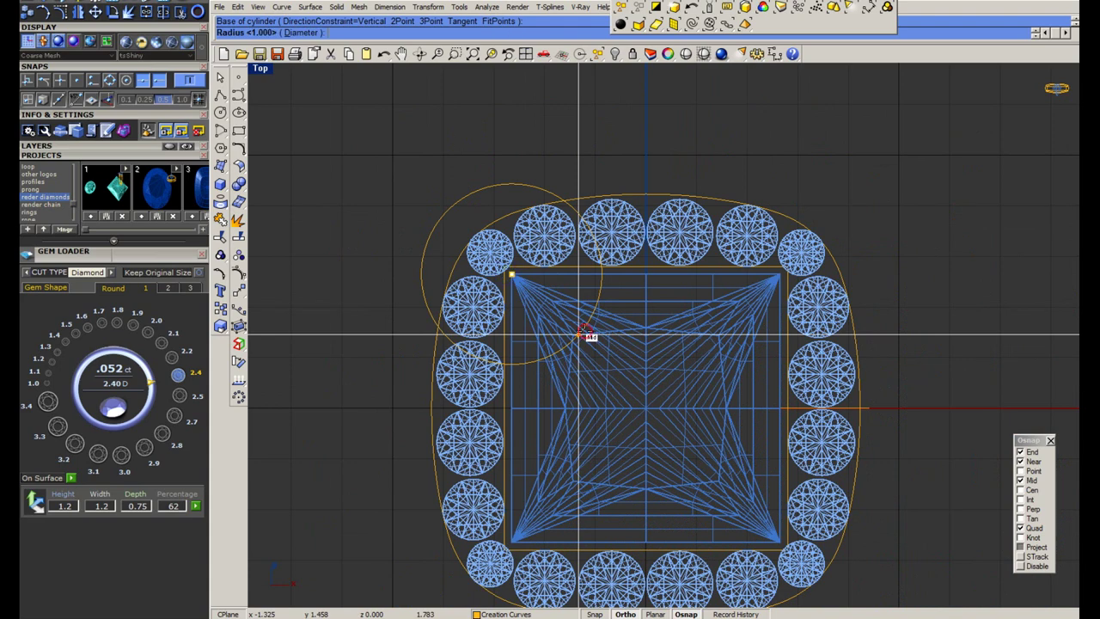
{"action": "type", "text": "d"}
{"action": "key", "text": "Return"}
{"action": "type", "text": "1.0"}
{"action": "key", "text": "Return"}
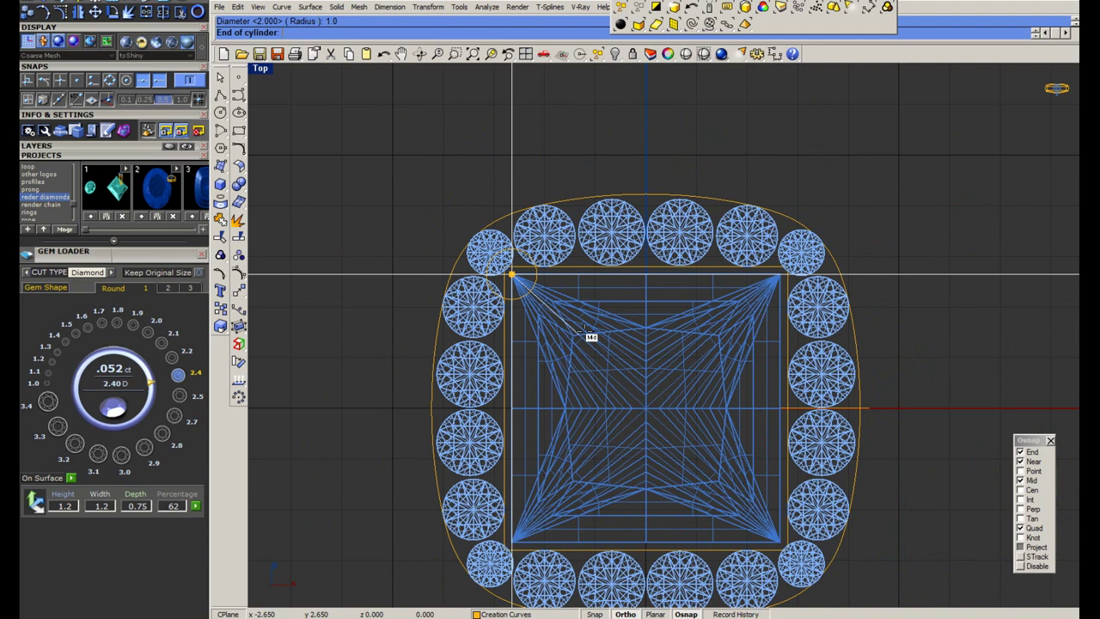
{"action": "key", "text": "Escape"}
{"action": "scroll", "coordinate": [593, 325], "scroll_direction": "down", "scroll_amount": 4}
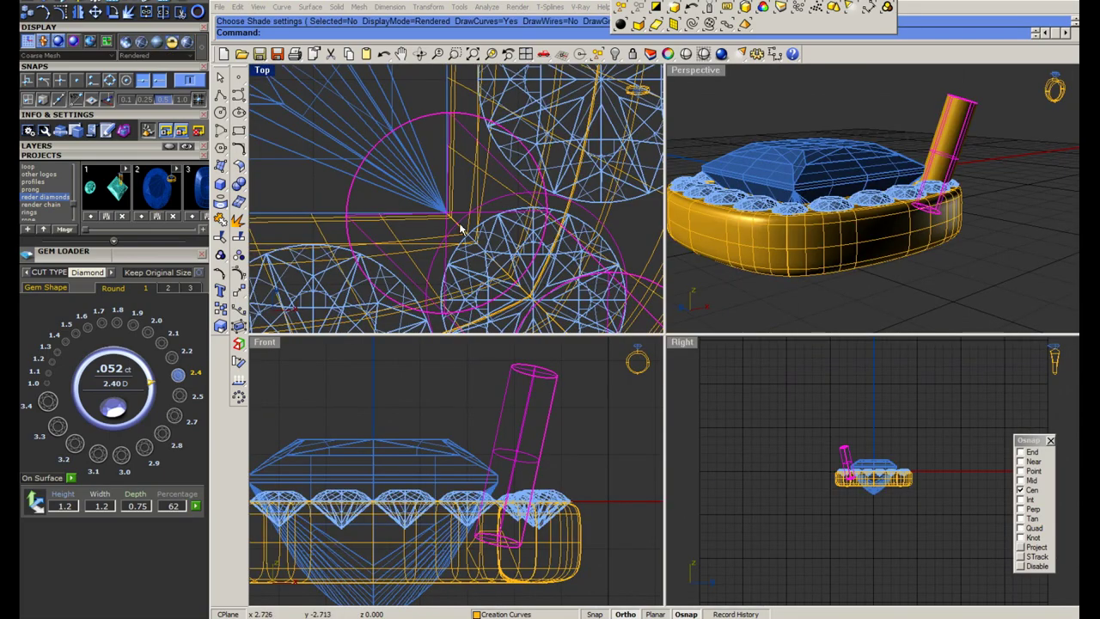
Move the tilted prong cylinder inward over the center stone's corner and check its position in a shaded perspective view.
{"action": "left_click_drag", "start_coordinate": [459, 224], "coordinate": [436, 189]}
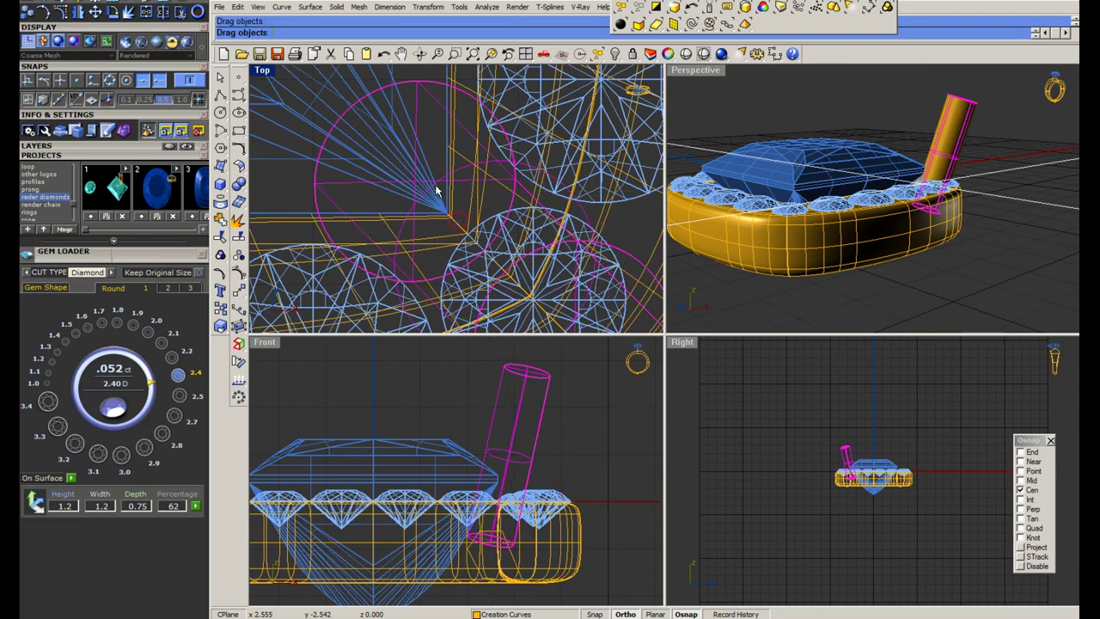
{"action": "left_click", "coordinate": [693, 67]}
{"action": "double_click", "coordinate": [694, 67]}
{"action": "left_click", "coordinate": [688, 55]}
{"action": "right_click_drag", "start_coordinate": [780, 253], "coordinate": [779, 307]}
{"action": "key", "text": "Escape"}
{"action": "scroll", "coordinate": [767, 375], "scroll_direction": "up", "scroll_amount": 5}
Rotate the prong cylinder in 3D about an axis through its base center so it stands more upright.
{"action": "key", "text": "ctrl+e"}
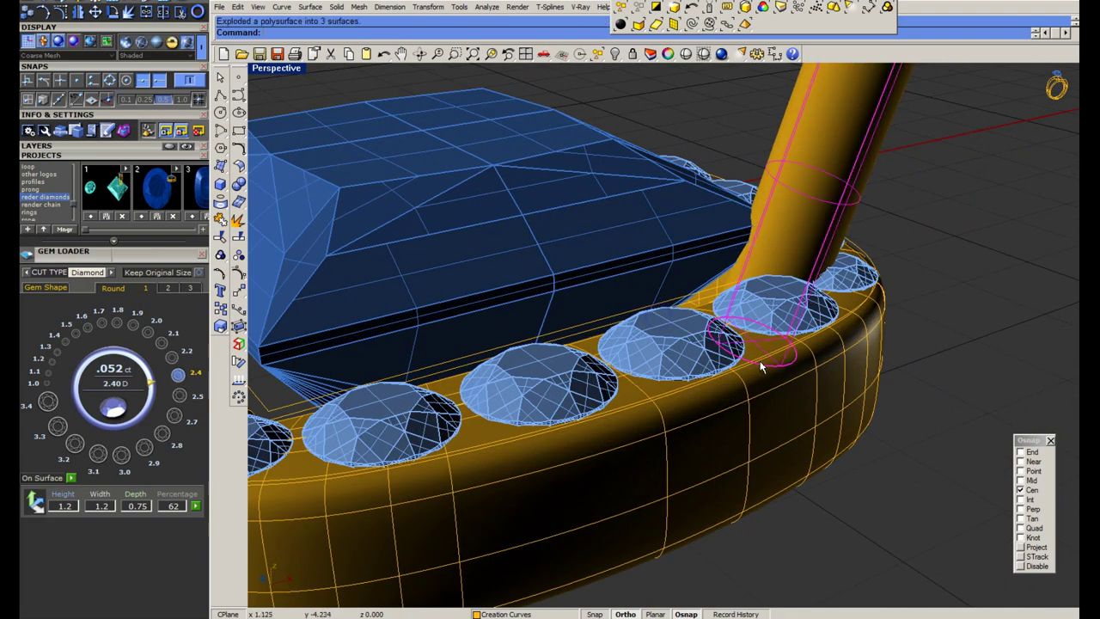
{"action": "key", "text": "ctrl+z"}
{"action": "left_click", "coordinate": [817, 198]}
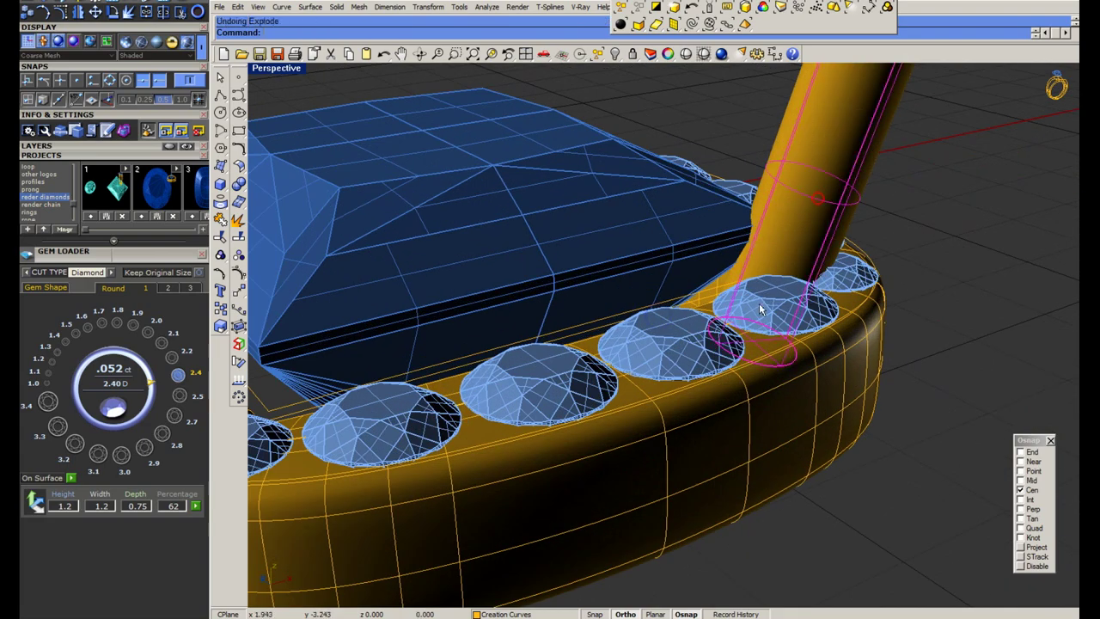
{"action": "key", "text": "ctrl+r"}
{"action": "left_click", "coordinate": [776, 358]}
{"action": "scroll", "coordinate": [729, 442], "scroll_direction": "down", "scroll_amount": 6}
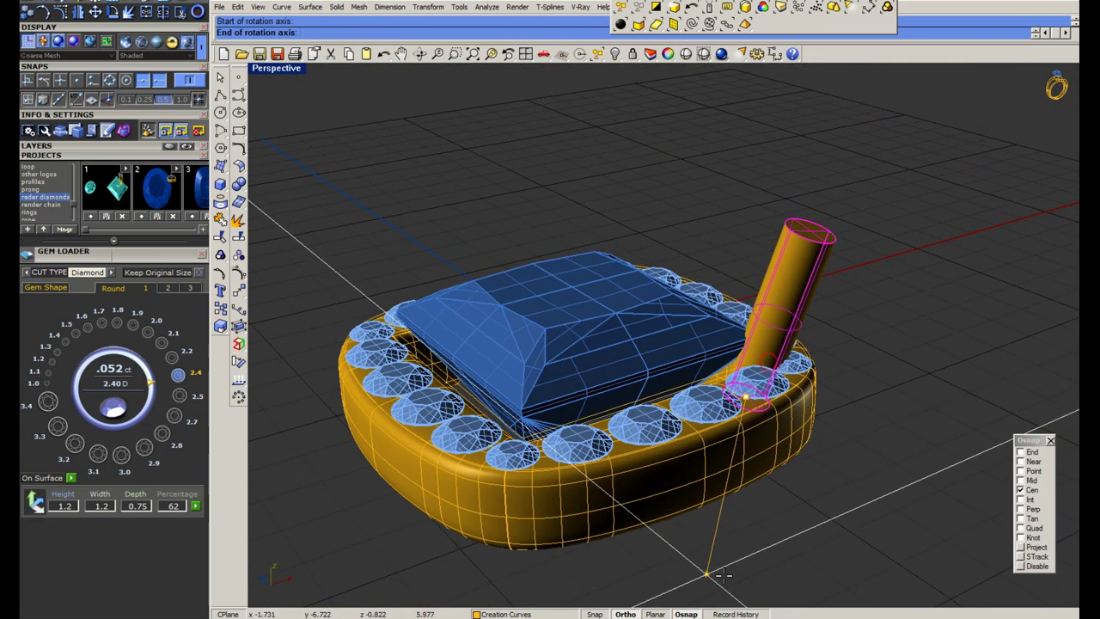
{"action": "left_click", "coordinate": [724, 575]}
{"action": "scroll", "coordinate": [895, 411], "scroll_direction": "up", "scroll_amount": 5}
{"action": "left_click", "coordinate": [956, 380]}
{"action": "left_click", "coordinate": [954, 348]}
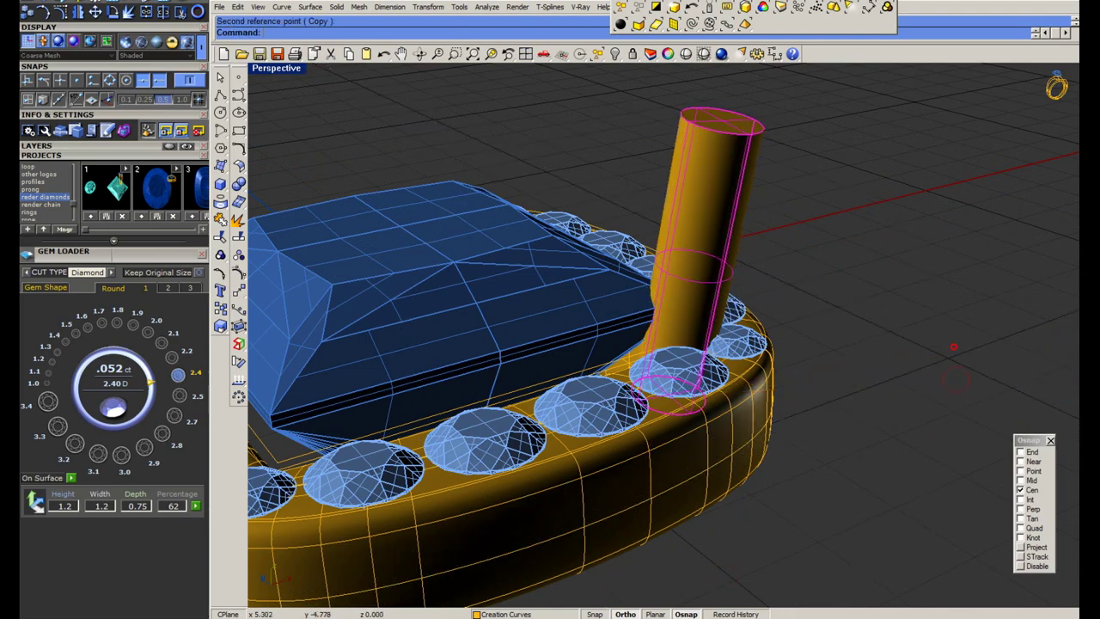
{"action": "left_click", "coordinate": [953, 346]}
Examine the prong's position over the corner accent stone from above in shaded Top and Perspective views.
{"action": "right_click_drag", "start_coordinate": [953, 346], "coordinate": [712, 415]}
{"action": "scroll", "coordinate": [713, 378], "scroll_direction": "down", "scroll_amount": 5}
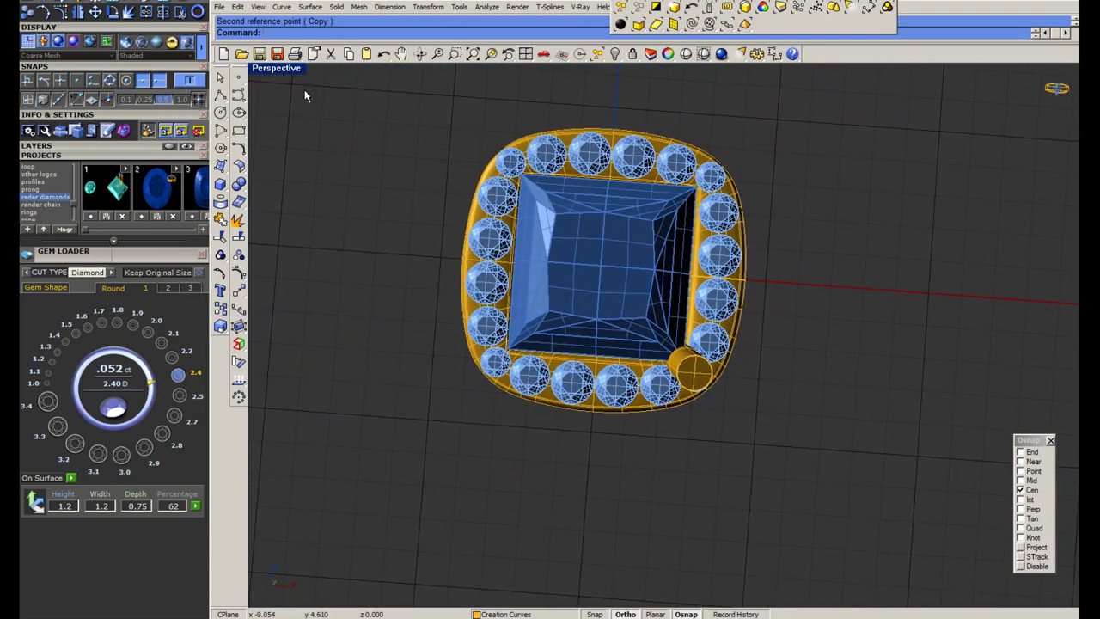
{"action": "double_click", "coordinate": [271, 70]}
{"action": "scroll", "coordinate": [593, 255], "scroll_direction": "down", "scroll_amount": 6}
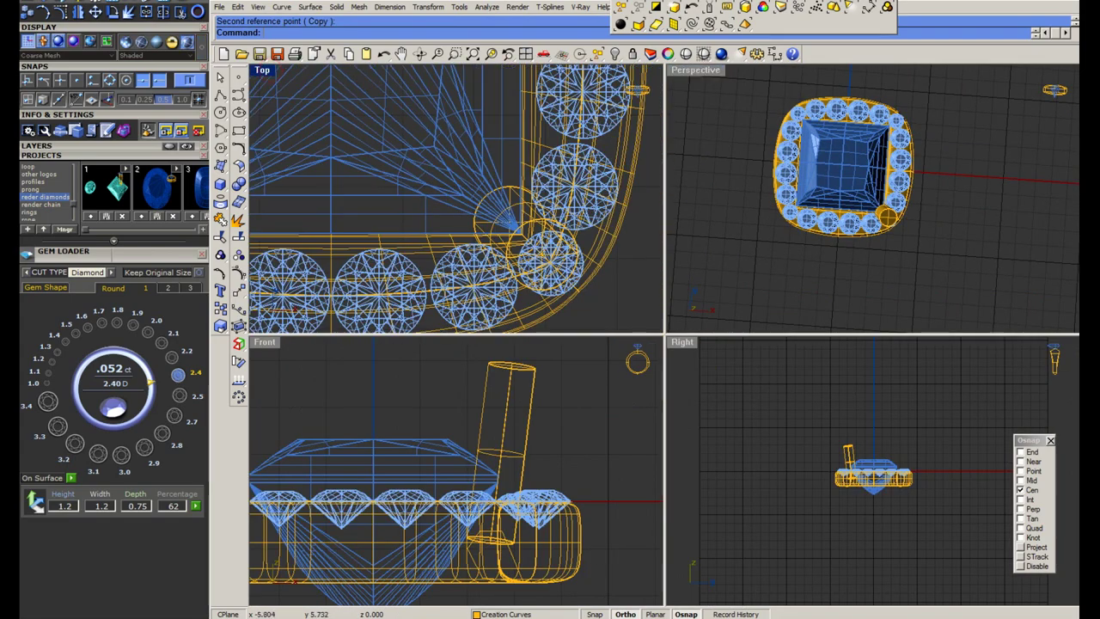
{"action": "left_click", "coordinate": [703, 54]}
{"action": "scroll", "coordinate": [563, 247], "scroll_direction": "down", "scroll_amount": 17}
{"action": "scroll", "coordinate": [515, 196], "scroll_direction": "up", "scroll_amount": 8}
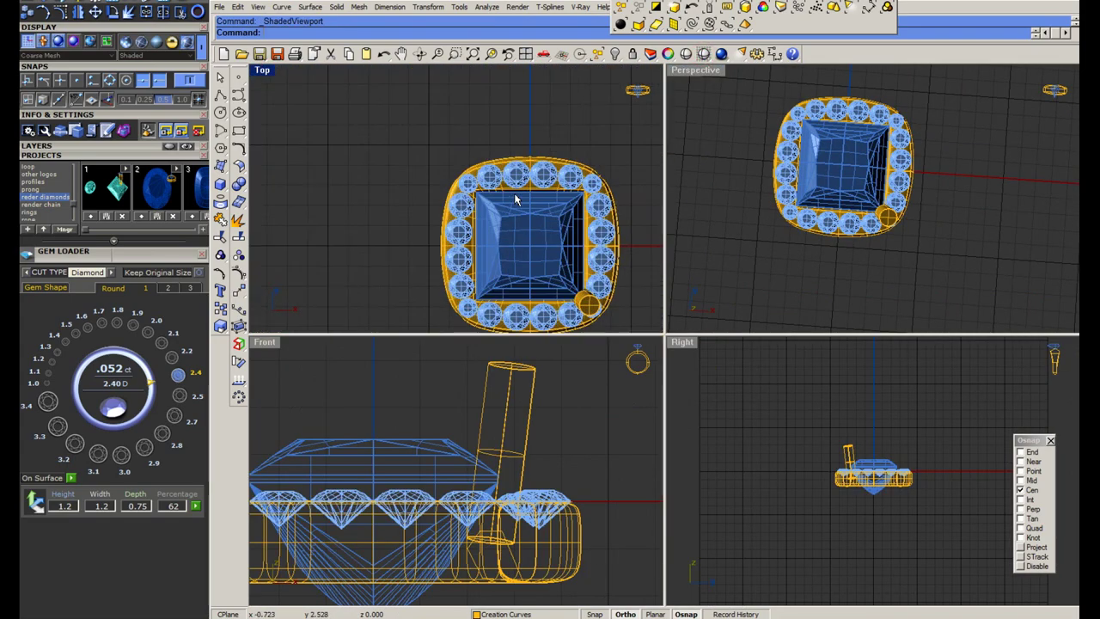
{"action": "scroll", "coordinate": [853, 221], "scroll_direction": "up", "scroll_amount": 2}
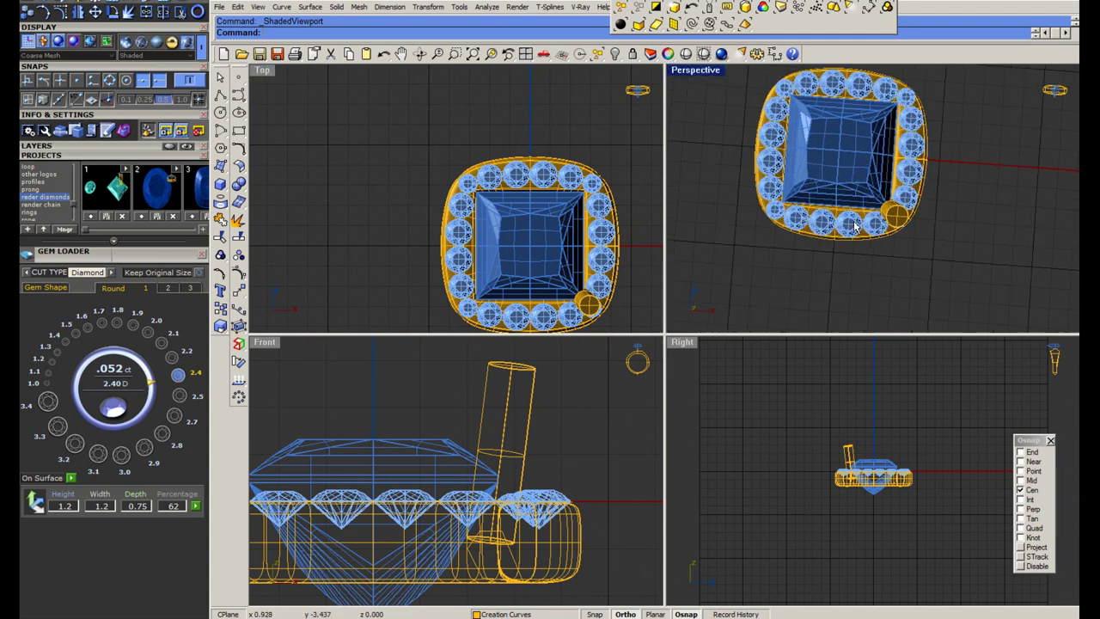
{"action": "scroll", "coordinate": [894, 203], "scroll_direction": "up", "scroll_amount": 6}
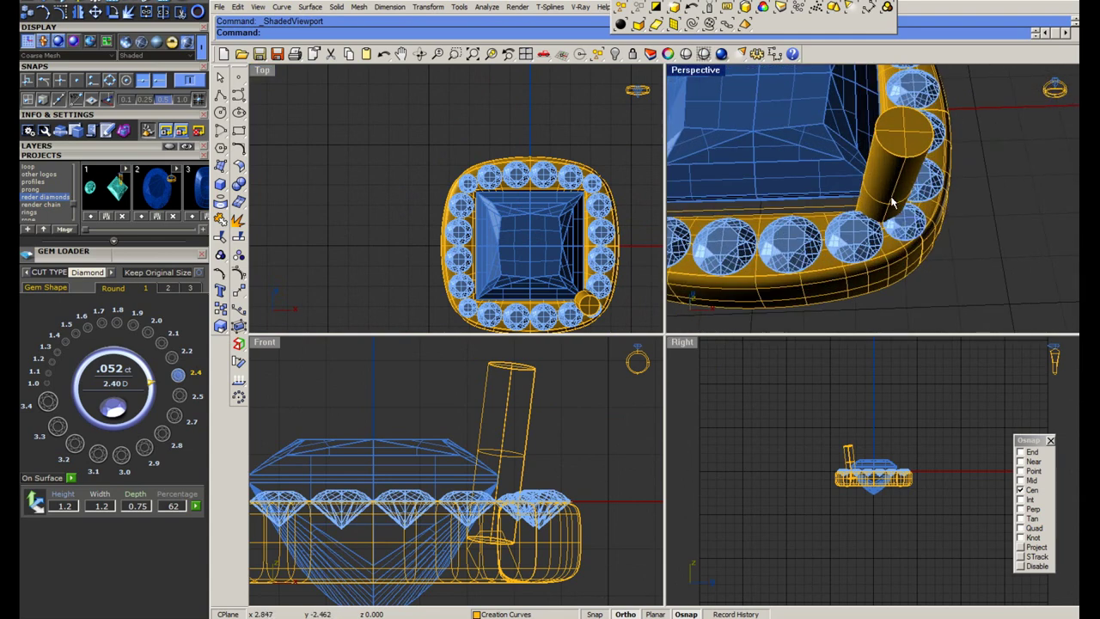
Compare the prong with the reference photo of the ring and inspect the corner in rendered perspective display.
{"action": "left_click", "coordinate": [663, 618]}
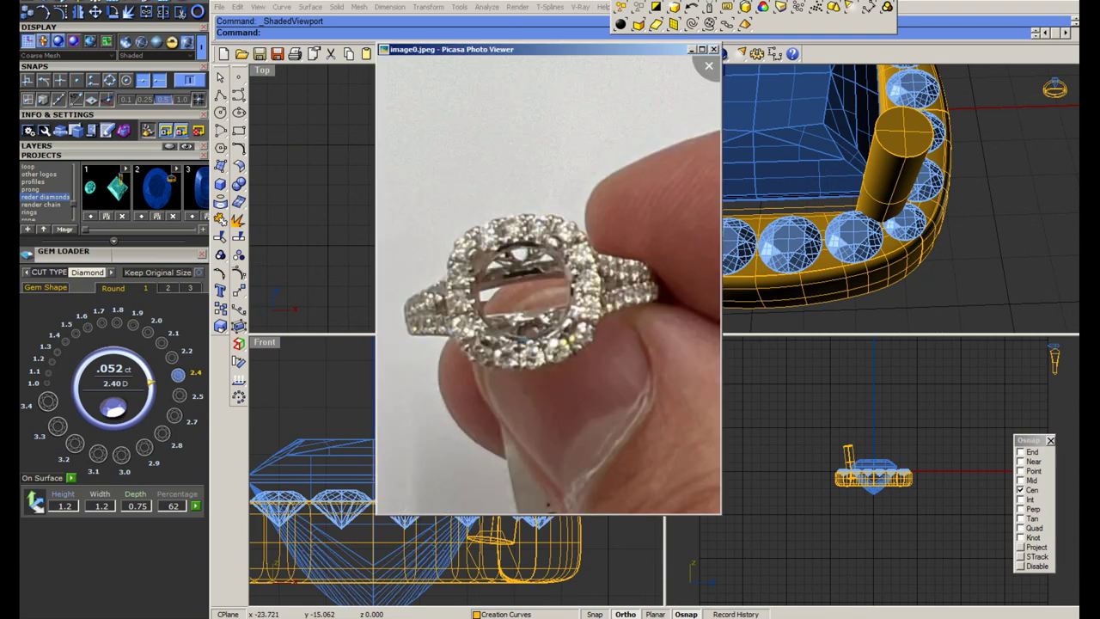
{"action": "left_click", "coordinate": [664, 618]}
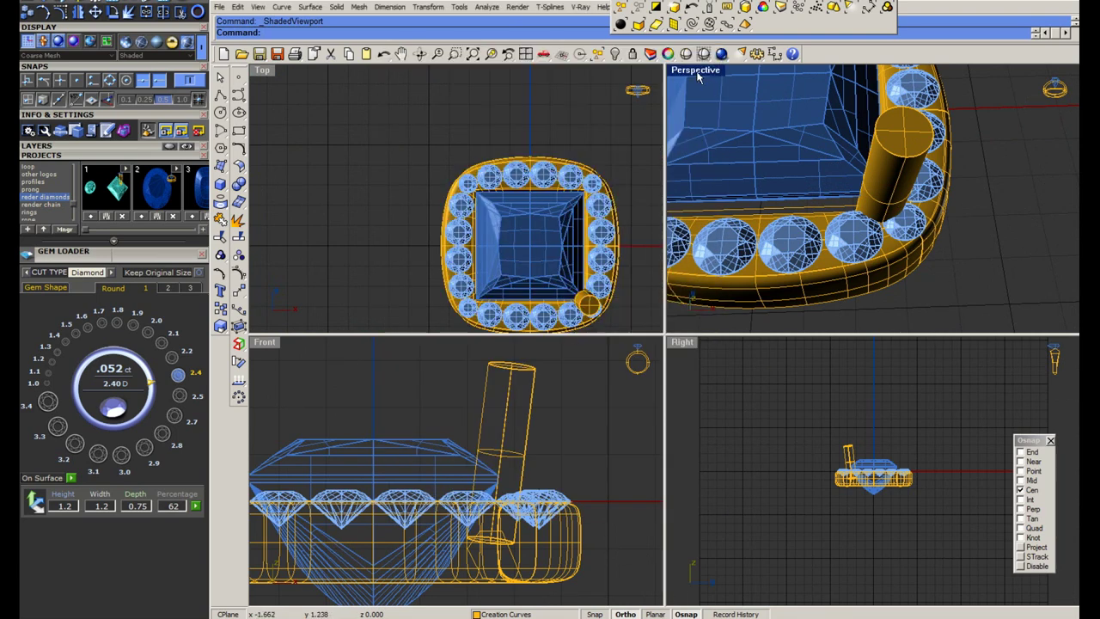
{"action": "left_click", "coordinate": [687, 60]}
{"action": "double_click", "coordinate": [690, 72]}
{"action": "scroll", "coordinate": [688, 355], "scroll_direction": "down", "scroll_amount": 4}
{"action": "right_click_drag", "start_coordinate": [715, 423], "coordinate": [718, 462]}
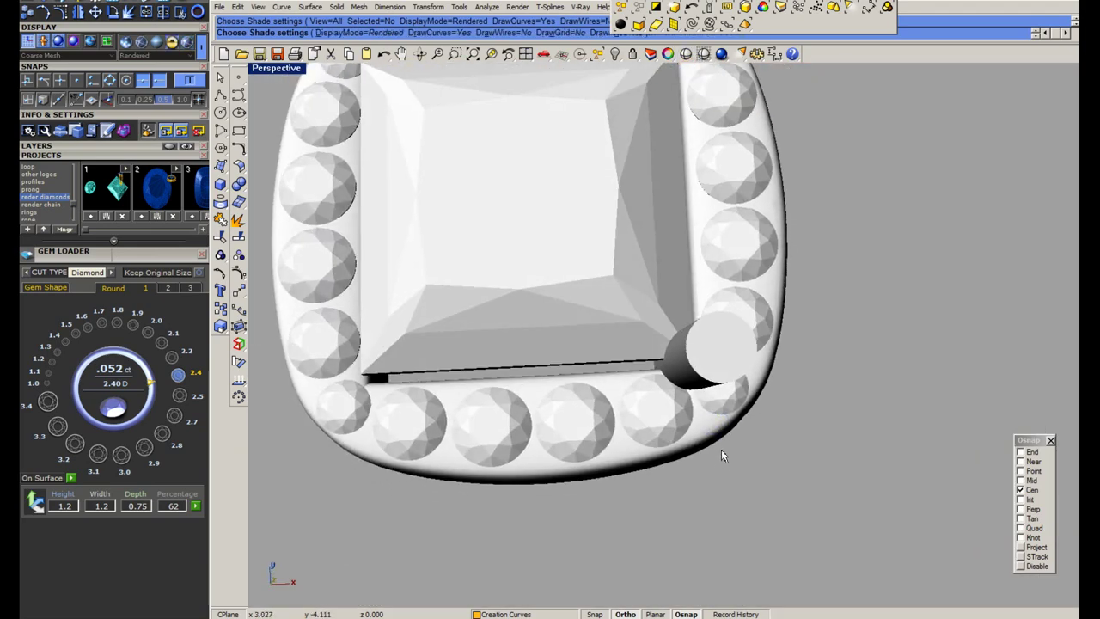
{"action": "key", "text": "Escape"}
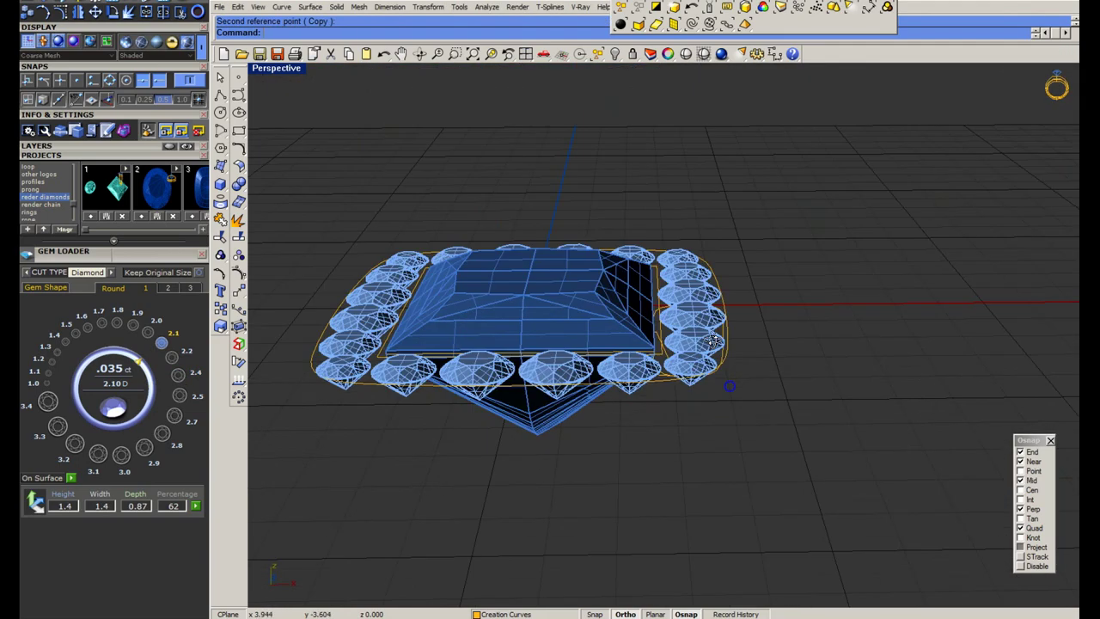
Save the ring model and enlarge the Front view to frame the stones and the halo profile curves.
{"action": "double_click", "coordinate": [273, 68]}
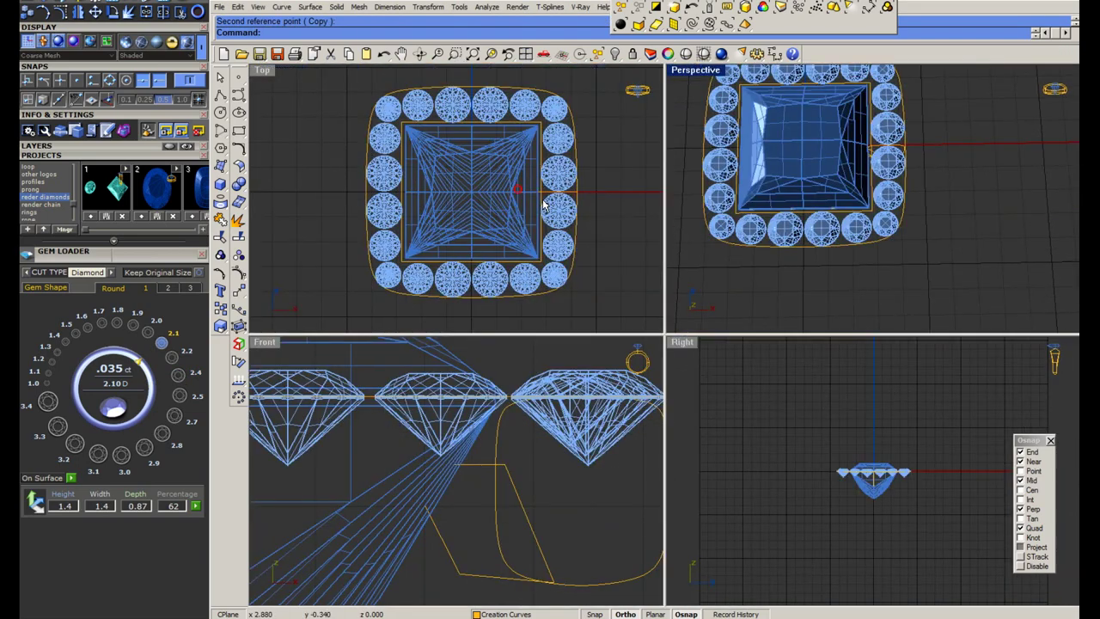
{"action": "key", "text": "ctrl+s"}
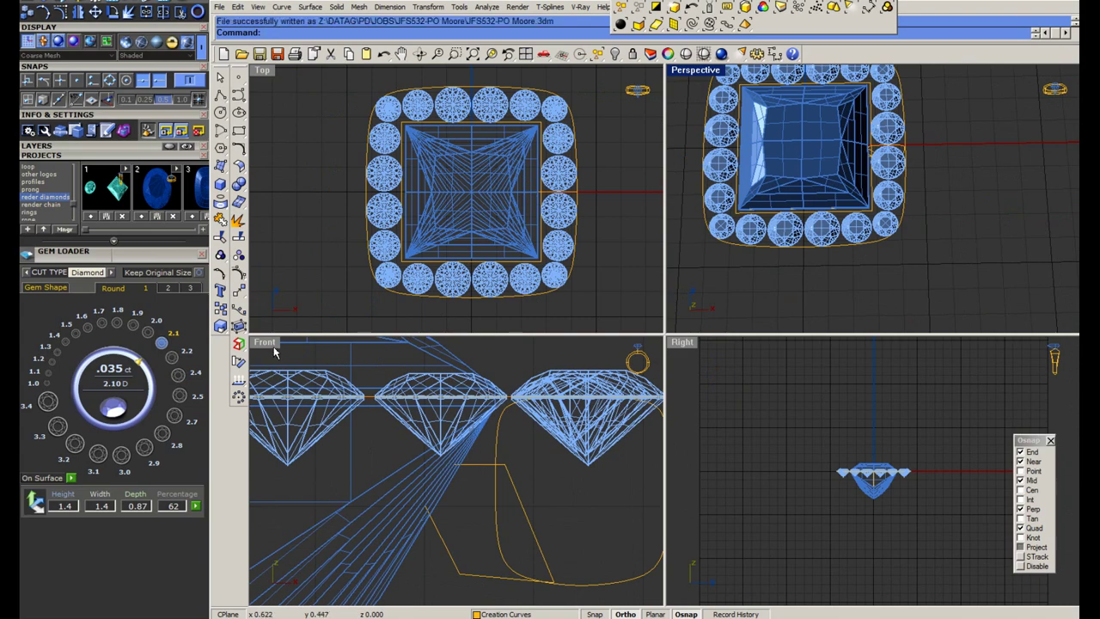
{"action": "left_click", "coordinate": [272, 345]}
{"action": "scroll", "coordinate": [687, 251], "scroll_direction": "down", "scroll_amount": 10}
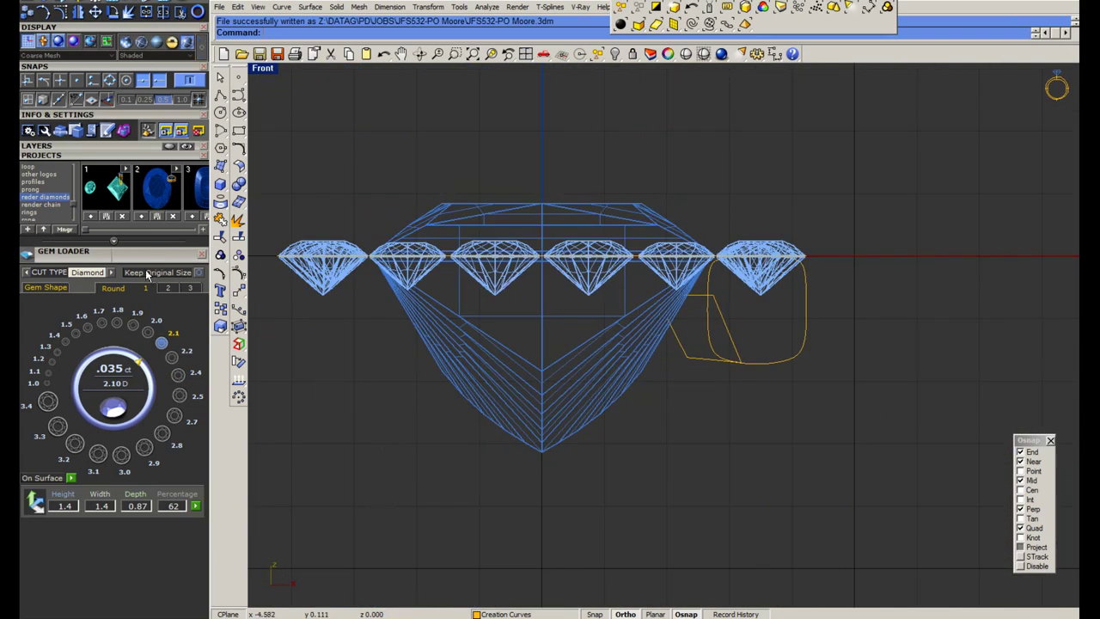
Hide the accent stones on the Gem 03 layer and delete the square offset curve just outside the center stone.
{"action": "left_click", "coordinate": [63, 155]}
{"action": "left_click", "coordinate": [60, 146]}
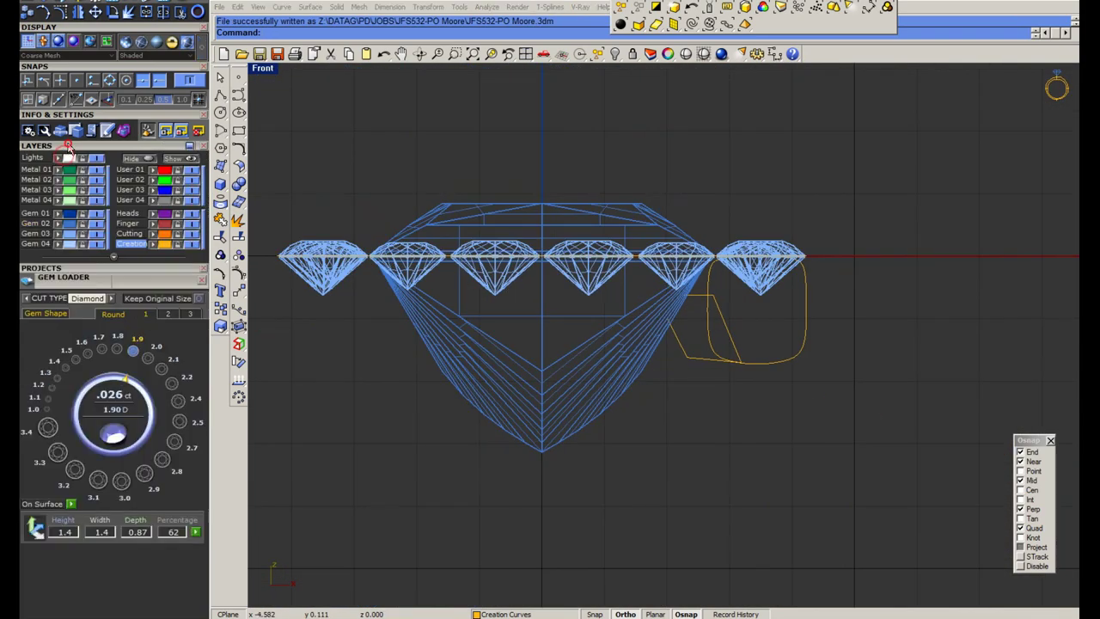
{"action": "left_click", "coordinate": [95, 234]}
{"action": "left_click", "coordinate": [484, 96]}
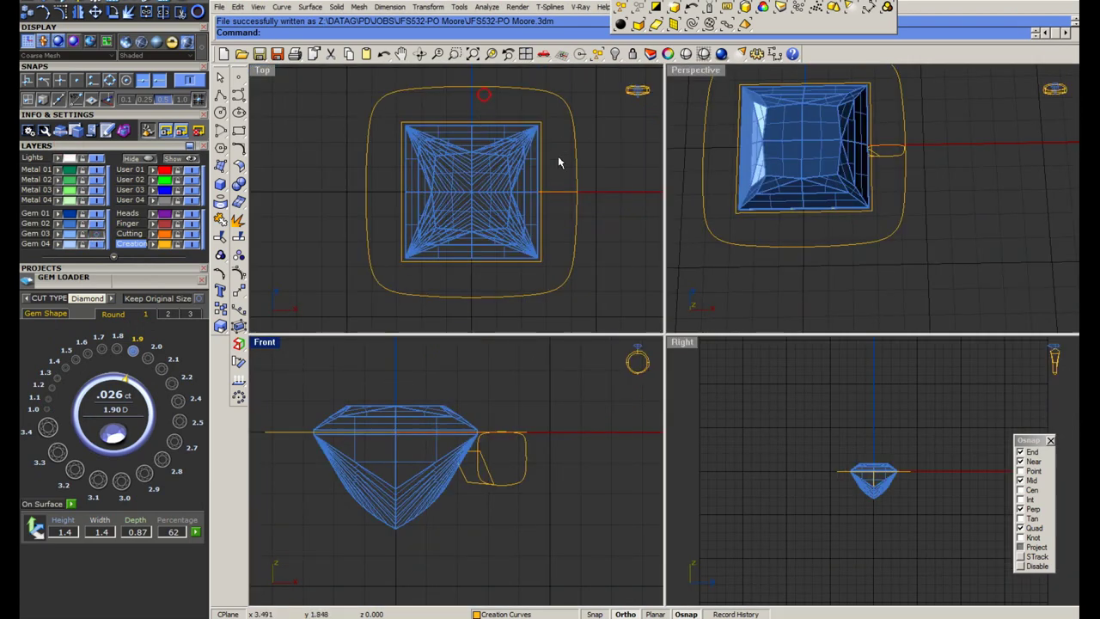
{"action": "left_click", "coordinate": [542, 144]}
{"action": "key", "text": "Delete"}
Offset the rounded-square halo outline 0.15 mm outward in the Top view.
{"action": "left_click", "coordinate": [575, 150]}
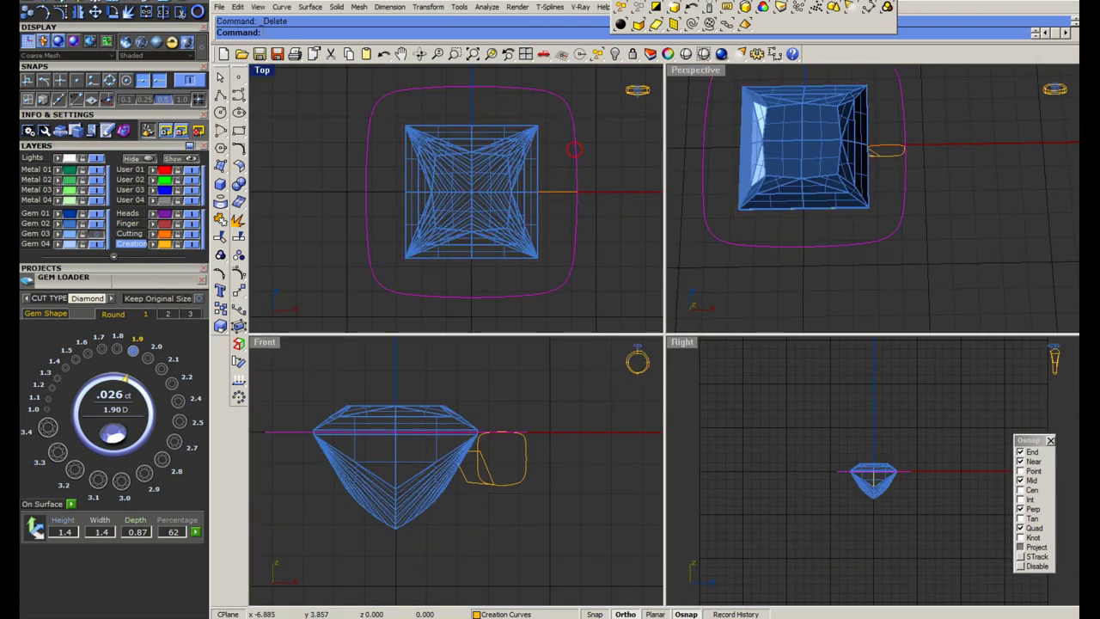
{"action": "double_click", "coordinate": [260, 73]}
{"action": "left_click", "coordinate": [239, 150]}
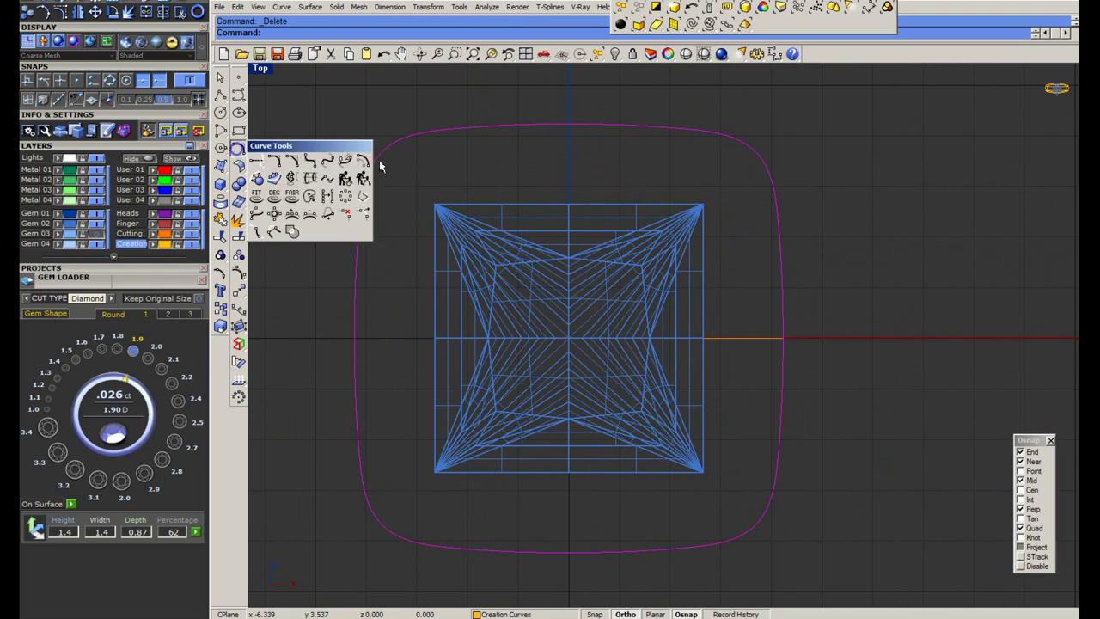
{"action": "left_click", "coordinate": [364, 158]}
{"action": "type", "text": ".1"}
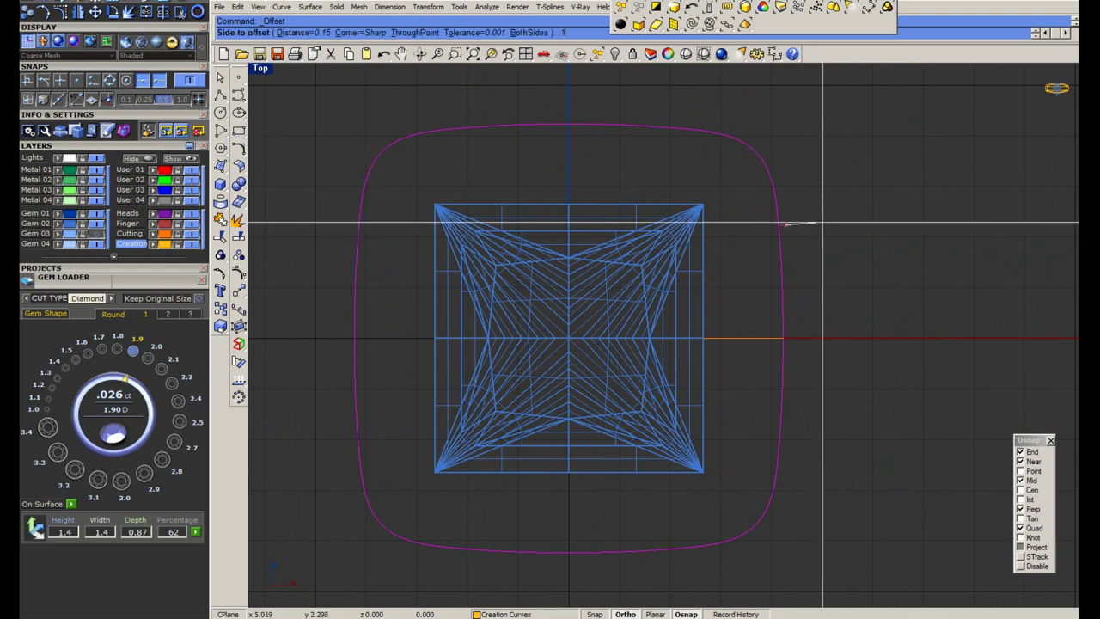
{"action": "type", "text": "5"}
{"action": "key", "text": "Return"}
{"action": "left_click", "coordinate": [823, 223]}
Stretch the halo's rounded profile in one direction from the center stone's edge to the offset outline, and hide the original outline.
{"action": "scroll", "coordinate": [749, 331], "scroll_direction": "up", "scroll_amount": 4}
{"action": "left_click_drag", "start_coordinate": [764, 305], "coordinate": [685, 347]}
{"action": "type", "text": "1"}
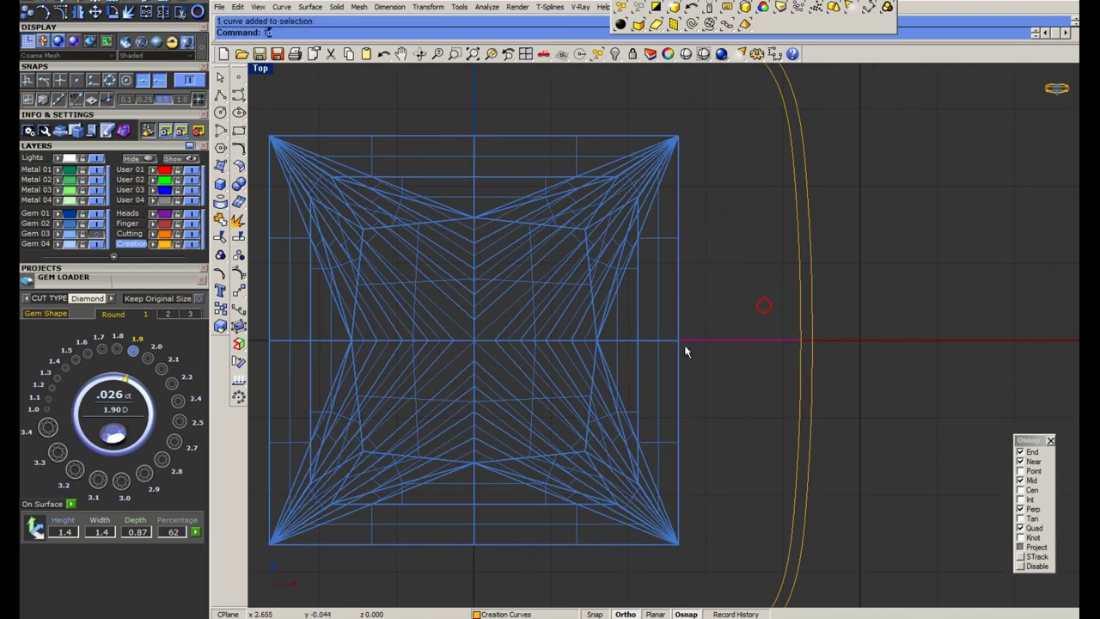
{"action": "type", "text": "d"}
{"action": "key", "text": "Return"}
{"action": "left_click", "coordinate": [678, 340]}
{"action": "left_click", "coordinate": [801, 340]}
{"action": "left_click", "coordinate": [813, 340]}
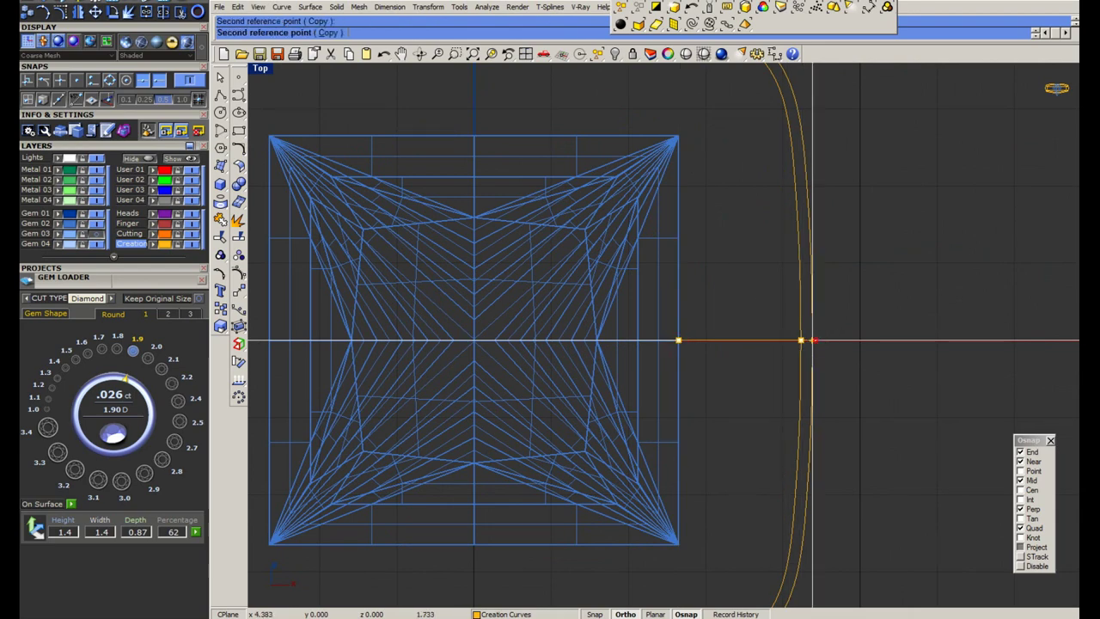
{"action": "left_click", "coordinate": [799, 313]}
{"action": "left_click", "coordinate": [616, 53]}
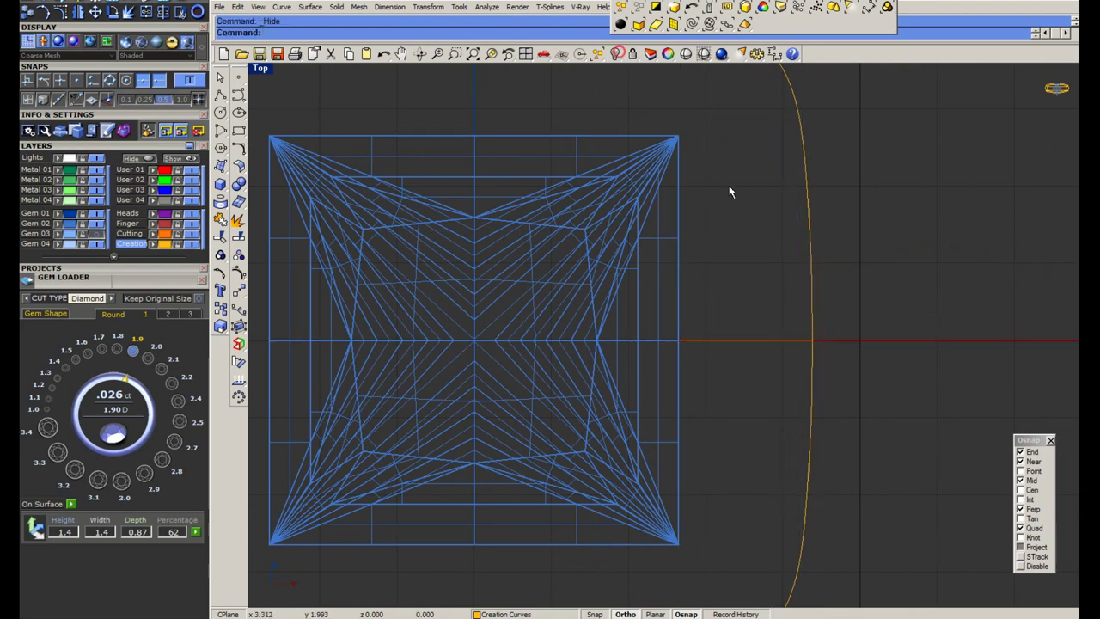
Sweep the rounded profile along the center stone's square outline and the outer halo outline as two rails, with Maintain height enabled.
{"action": "left_click_drag", "start_coordinate": [722, 189], "coordinate": [658, 222]}
{"action": "left_click_drag", "start_coordinate": [875, 188], "coordinate": [778, 241], "text": "shift"}
{"action": "type", "text": "sweep2"}
{"action": "key", "text": "Return"}
{"action": "left_click_drag", "start_coordinate": [748, 315], "coordinate": [737, 348]}
{"action": "double_click", "coordinate": [260, 68]}
{"action": "scroll", "coordinate": [490, 464], "scroll_direction": "up", "scroll_amount": 6}
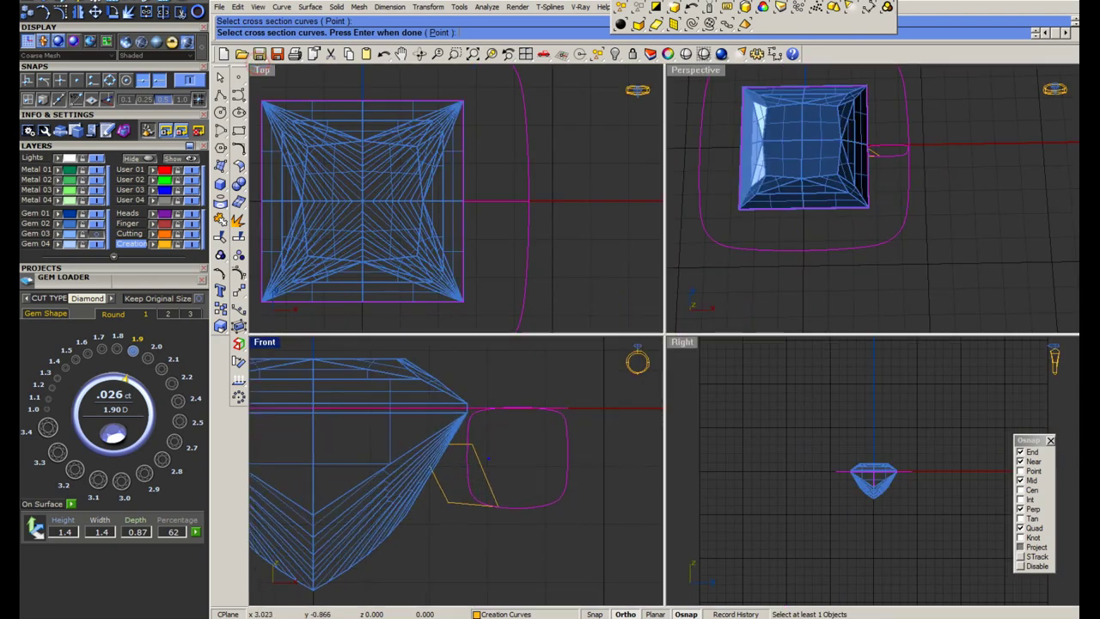
{"action": "right_click", "coordinate": [490, 457]}
{"action": "left_click", "coordinate": [530, 410]}
{"action": "left_click", "coordinate": [520, 407]}
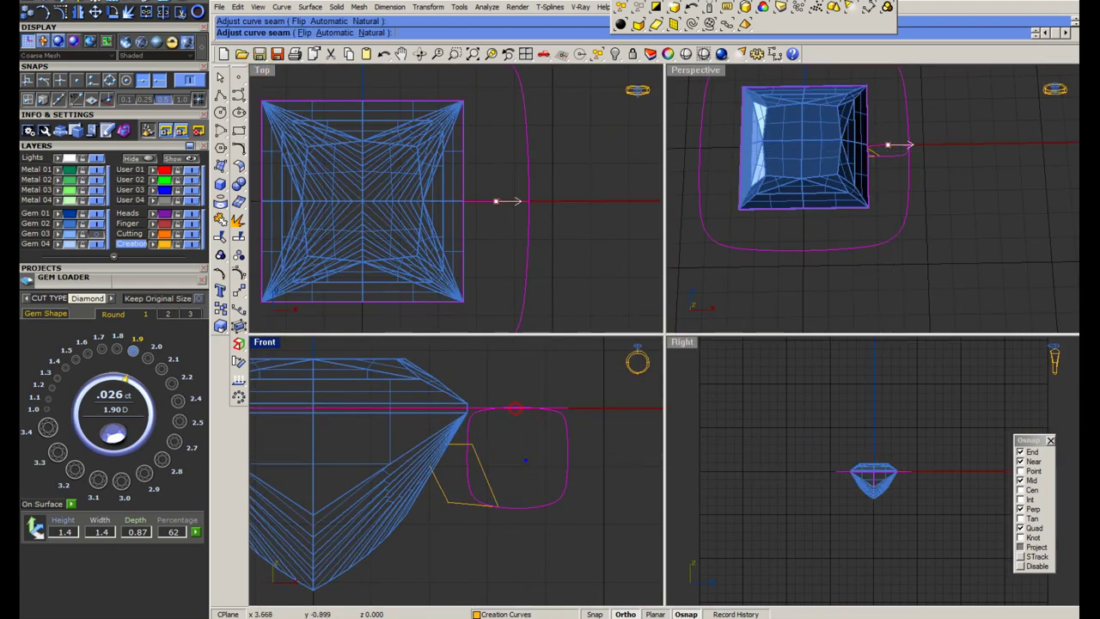
{"action": "right_click", "coordinate": [517, 411]}
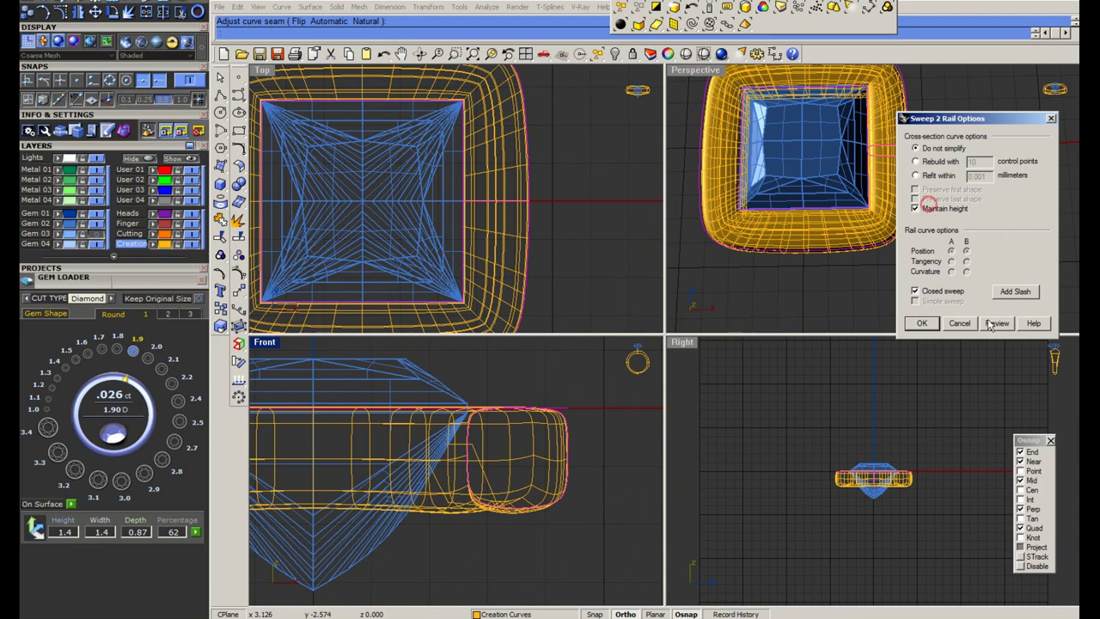
{"action": "left_click", "coordinate": [989, 323]}
{"action": "left_click", "coordinate": [926, 326]}
{"action": "scroll", "coordinate": [535, 402], "scroll_direction": "down", "scroll_amount": 4}
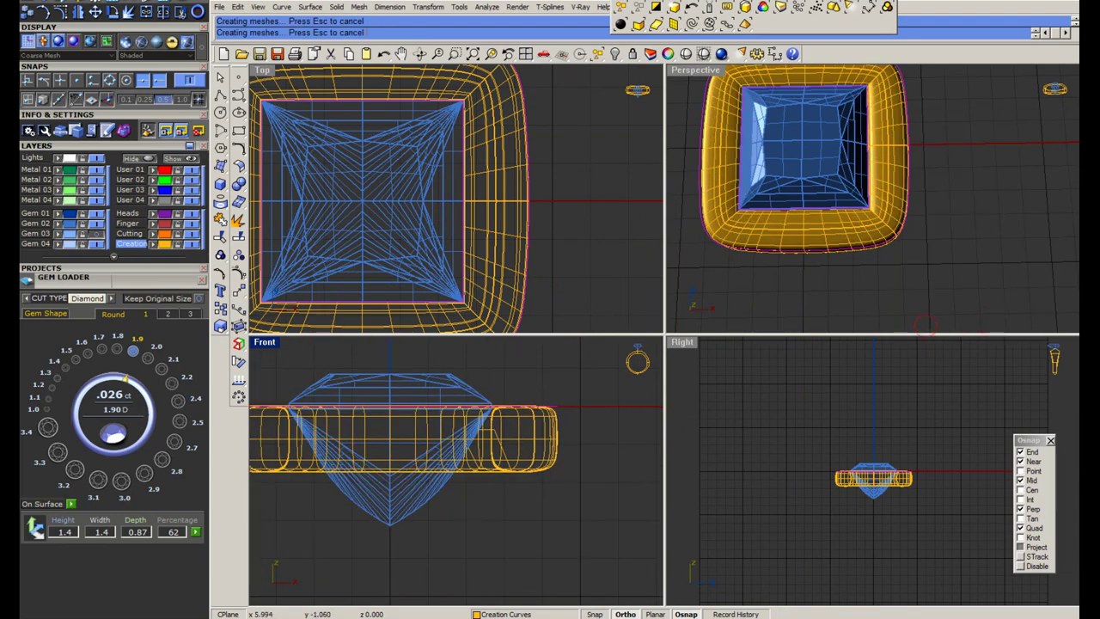
Examine the swept halo around the center stone in an enlarged Perspective view with rendered shading.
{"action": "double_click", "coordinate": [681, 74]}
{"action": "key", "text": "ctrl+alt+s"}
{"action": "scroll", "coordinate": [682, 304], "scroll_direction": "down", "scroll_amount": 6}
{"action": "right_click_drag", "start_coordinate": [680, 324], "coordinate": [685, 200]}
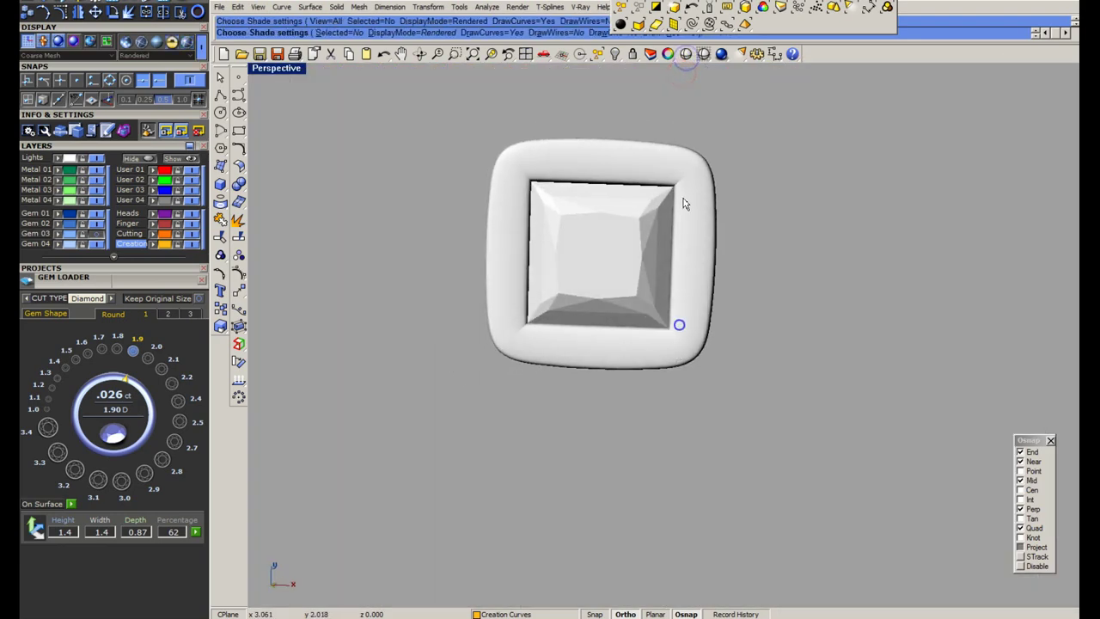
{"action": "scroll", "coordinate": [686, 199], "scroll_direction": "up", "scroll_amount": 6}
{"action": "key", "text": "Escape"}
{"action": "right_click", "coordinate": [687, 200]}
{"action": "scroll", "coordinate": [613, 442], "scroll_direction": "down", "scroll_amount": 2}
{"action": "mouse_move", "coordinate": [614, 439]}
{"action": "right_mouse_down"}
{"action": "mouse_move", "coordinate": [622, 362]}
{"action": "mouse_move", "coordinate": [611, 330]}
{"action": "mouse_move", "coordinate": [603, 402]}
{"action": "mouse_move", "coordinate": [614, 442]}
{"action": "mouse_move", "coordinate": [620, 273]}
{"action": "mouse_move", "coordinate": [668, 364]}
{"action": "right_mouse_up"}
{"action": "key", "text": "Escape"}
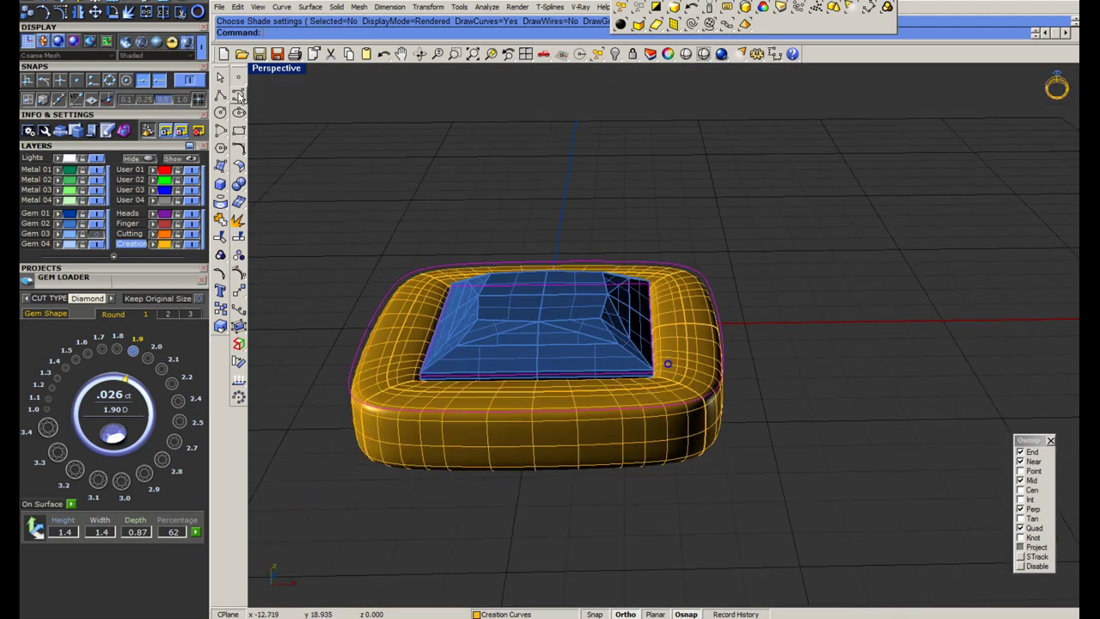
Sweep the angled seat profile along the center stone's square outline as a single rail with Freeform style.
{"action": "left_click_drag", "start_coordinate": [754, 263], "coordinate": [697, 360]}
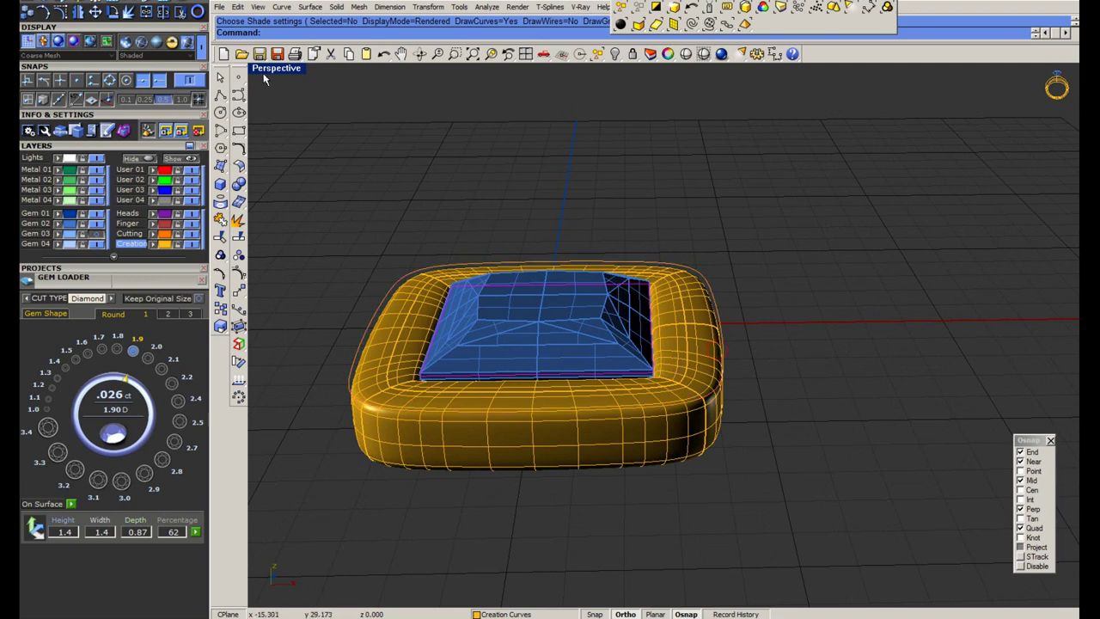
{"action": "double_click", "coordinate": [265, 72]}
{"action": "key", "text": "Return"}
{"action": "scroll", "coordinate": [490, 434], "scroll_direction": "up", "scroll_amount": 4}
{"action": "left_click", "coordinate": [498, 433]}
{"action": "right_click", "coordinate": [500, 435]}
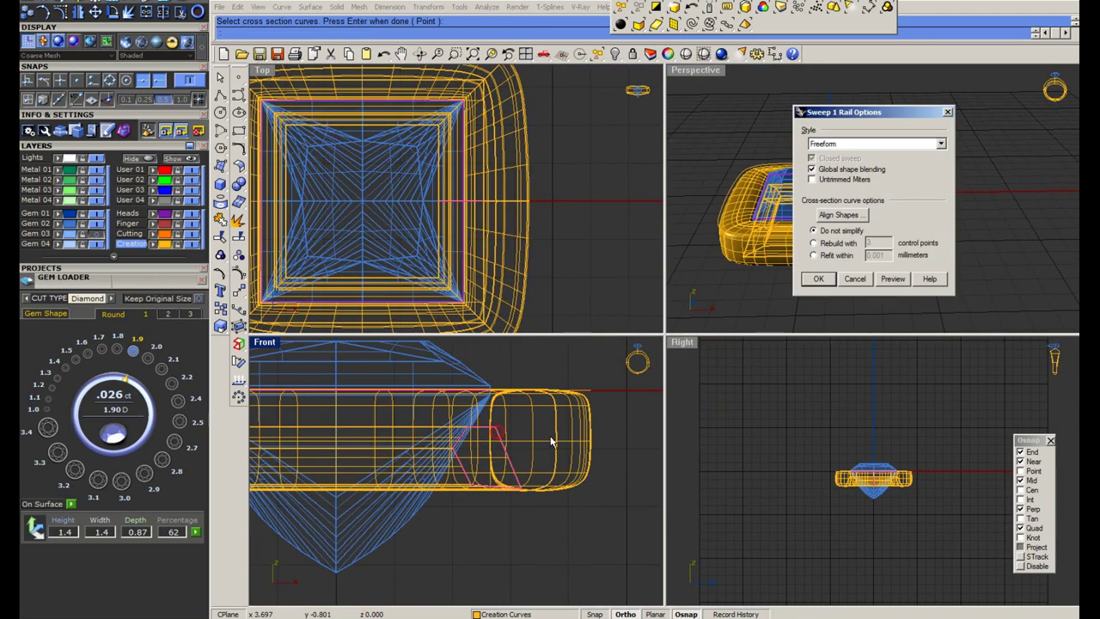
{"action": "key", "text": "Return"}
Inspect the inner seat in Perspective with the center stone temporarily hidden, and bring the stone back.
{"action": "double_click", "coordinate": [703, 78]}
{"action": "right_click_drag", "start_coordinate": [679, 90], "coordinate": [667, 188]}
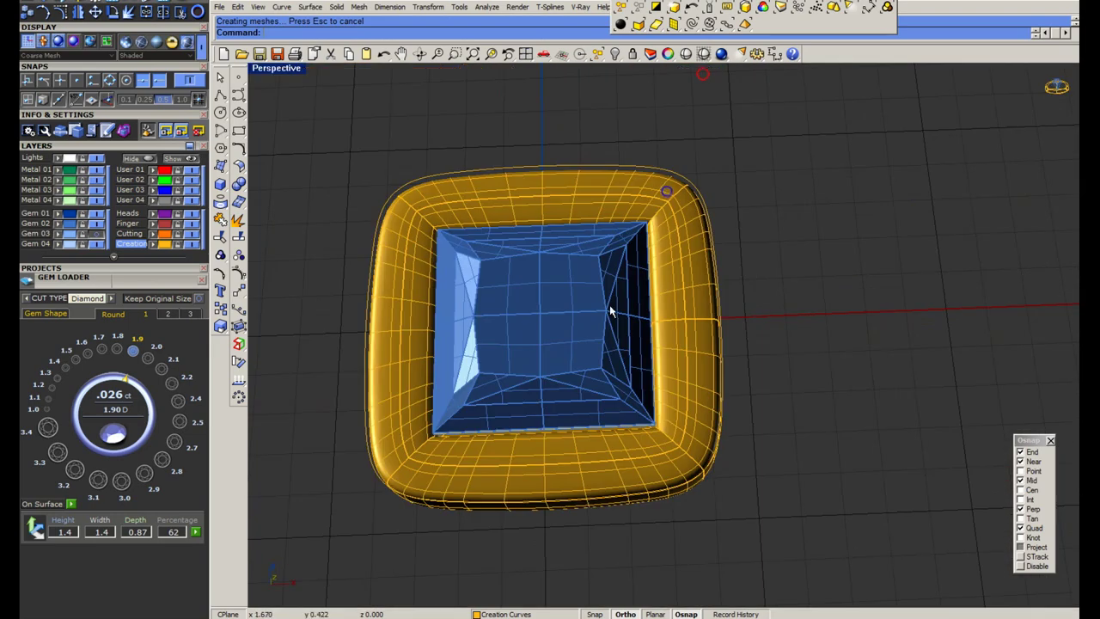
{"action": "left_click", "coordinate": [610, 307]}
{"action": "key", "text": "ctrl+h"}
{"action": "right_click_drag", "start_coordinate": [610, 321], "coordinate": [638, 278]}
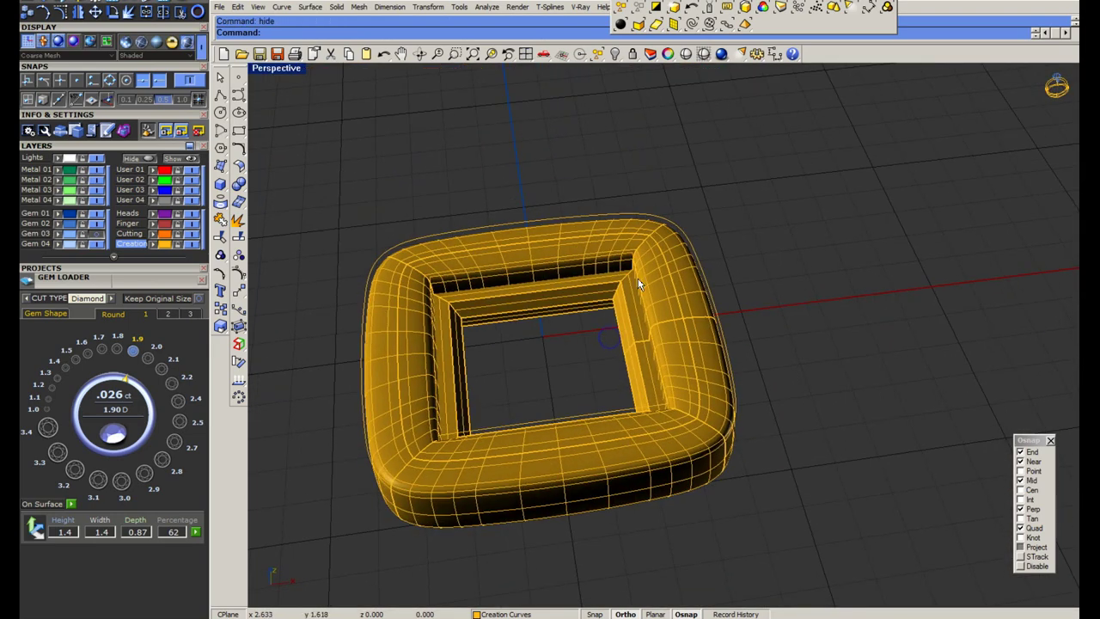
{"action": "key", "text": "ctrl+z"}
Show the accent stones on the Gem 03 layer again and save the ring model.
{"action": "left_click", "coordinate": [96, 233]}
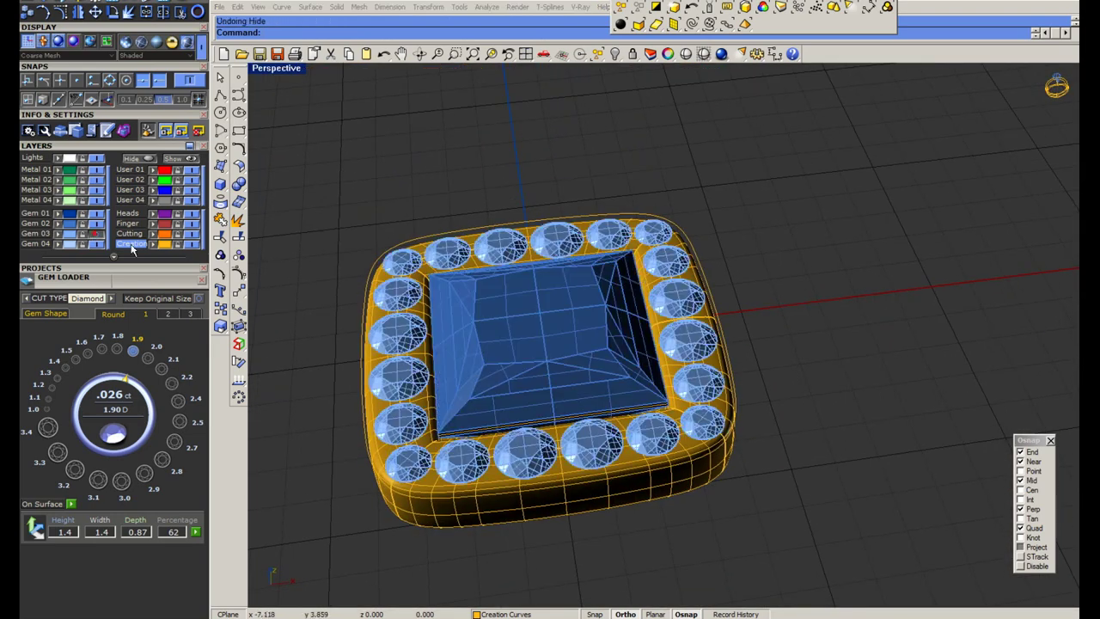
{"action": "right_click_drag", "start_coordinate": [688, 208], "coordinate": [667, 256]}
{"action": "key", "text": "ctrl+s"}
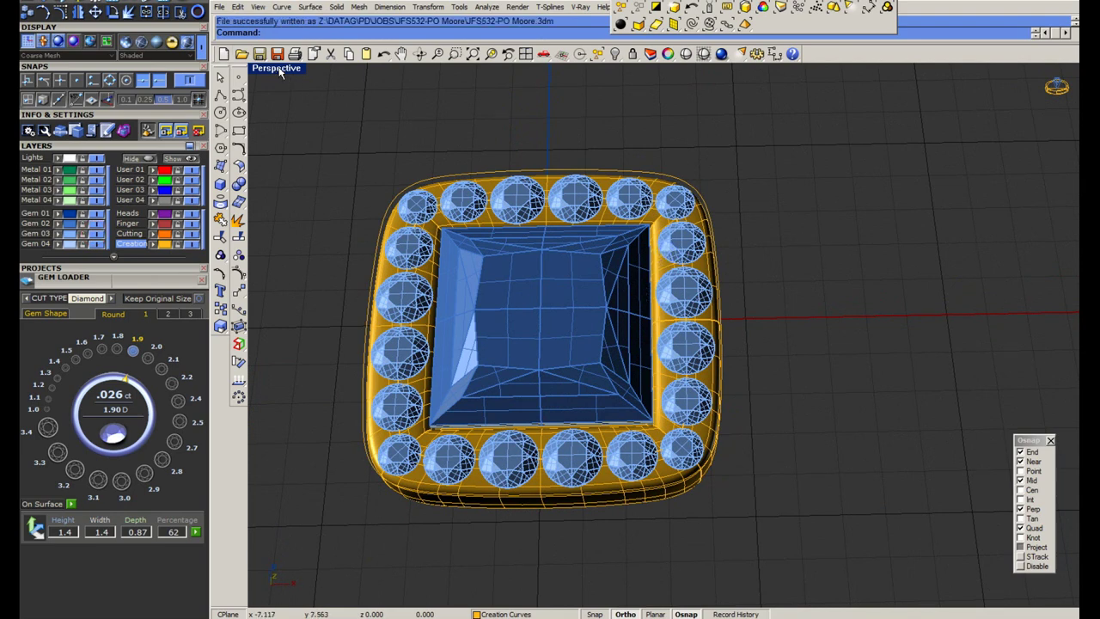
Shade the Top view, hide the center stone, and save the model.
{"action": "double_click", "coordinate": [270, 69]}
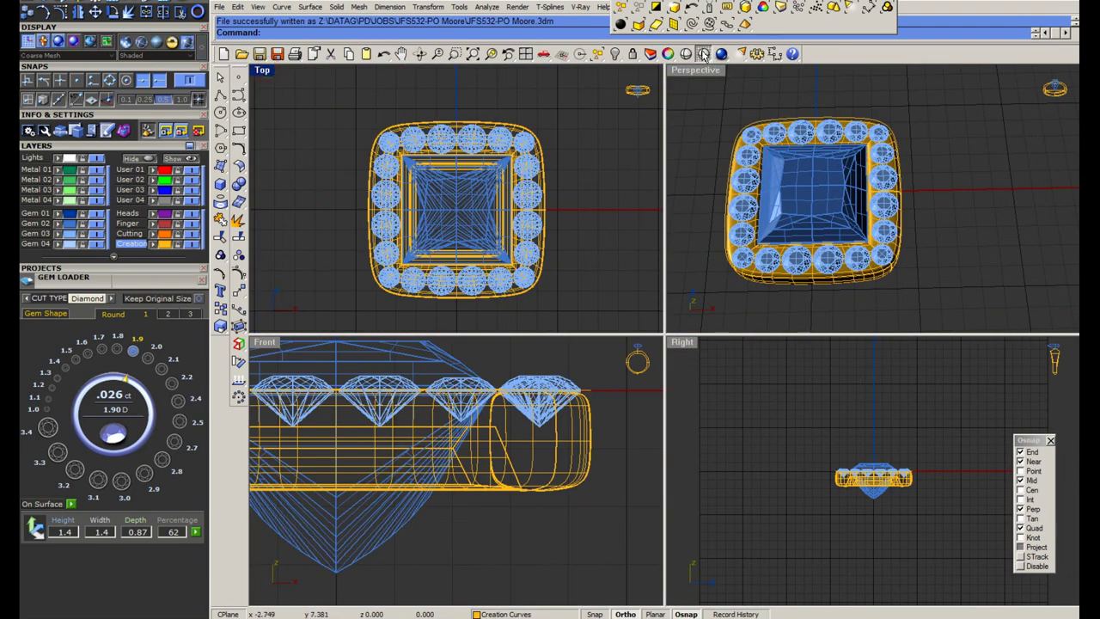
{"action": "left_click", "coordinate": [703, 54]}
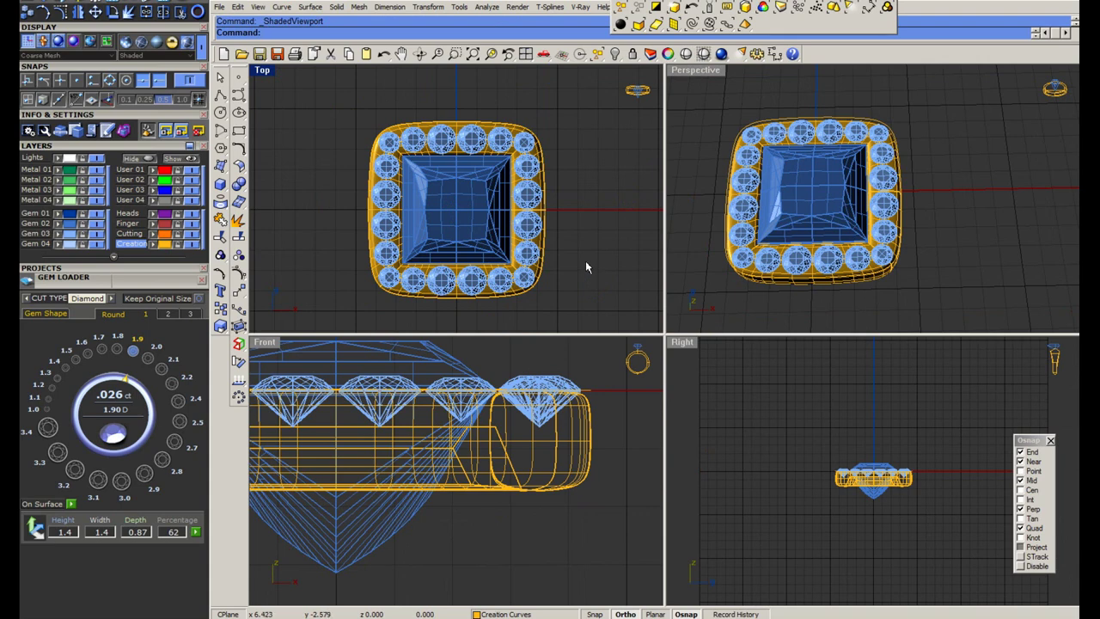
{"action": "left_click", "coordinate": [455, 365]}
{"action": "scroll", "coordinate": [503, 283], "scroll_direction": "up", "scroll_amount": 2}
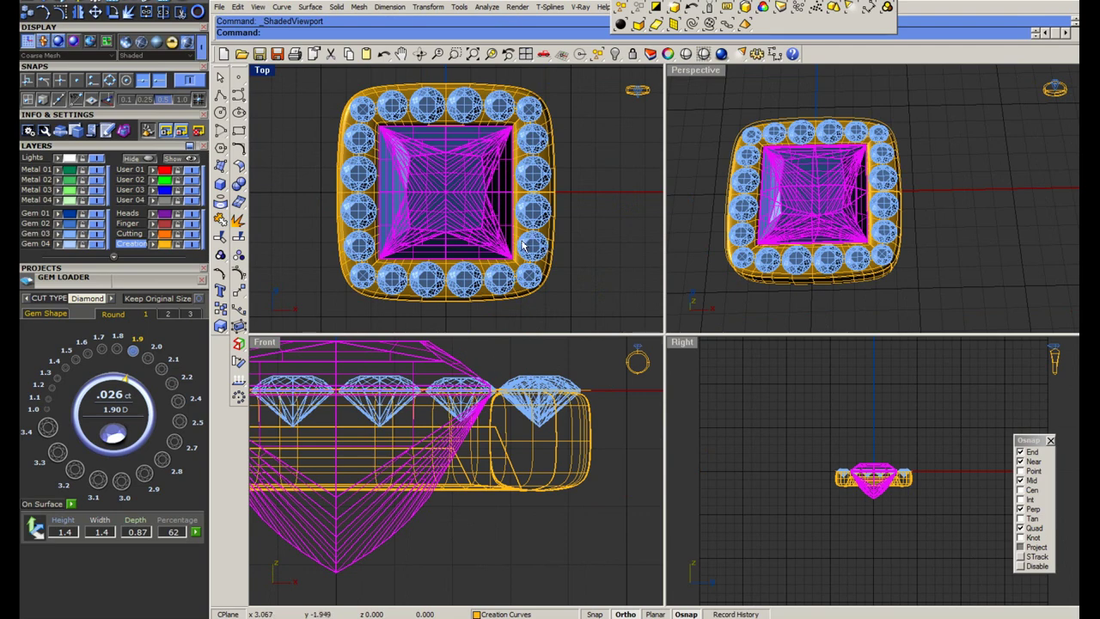
{"action": "scroll", "coordinate": [522, 246], "scroll_direction": "up", "scroll_amount": 3}
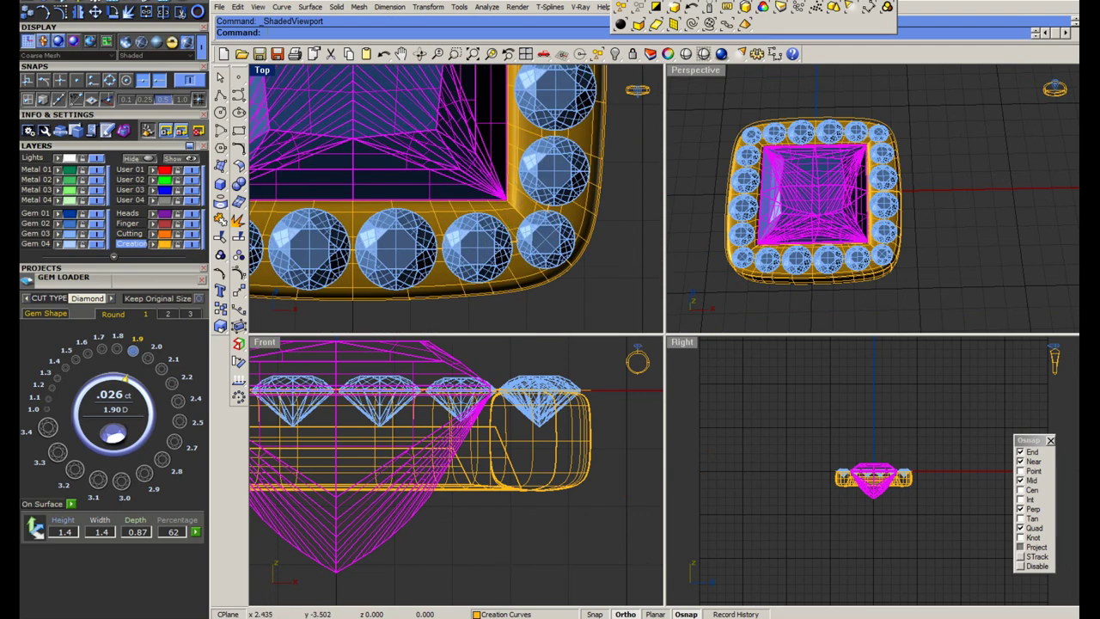
{"action": "key", "text": "ctrl+h"}
{"action": "type", "text": "Sa"}
{"action": "key", "text": "Return"}
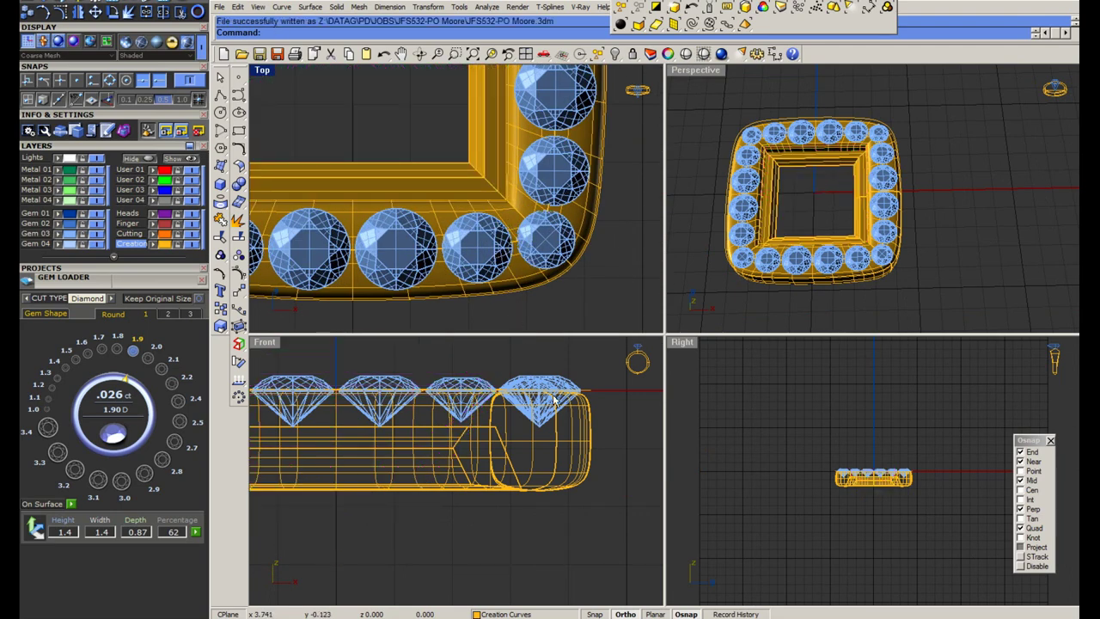
Lock the halo and inner seat surfaces and hide the remaining construction curves.
{"action": "scroll", "coordinate": [553, 396], "scroll_direction": "down", "scroll_amount": 3}
{"action": "left_click_drag", "start_coordinate": [599, 438], "coordinate": [431, 460]}
{"action": "right_click_drag", "start_coordinate": [451, 446], "coordinate": [491, 442]}
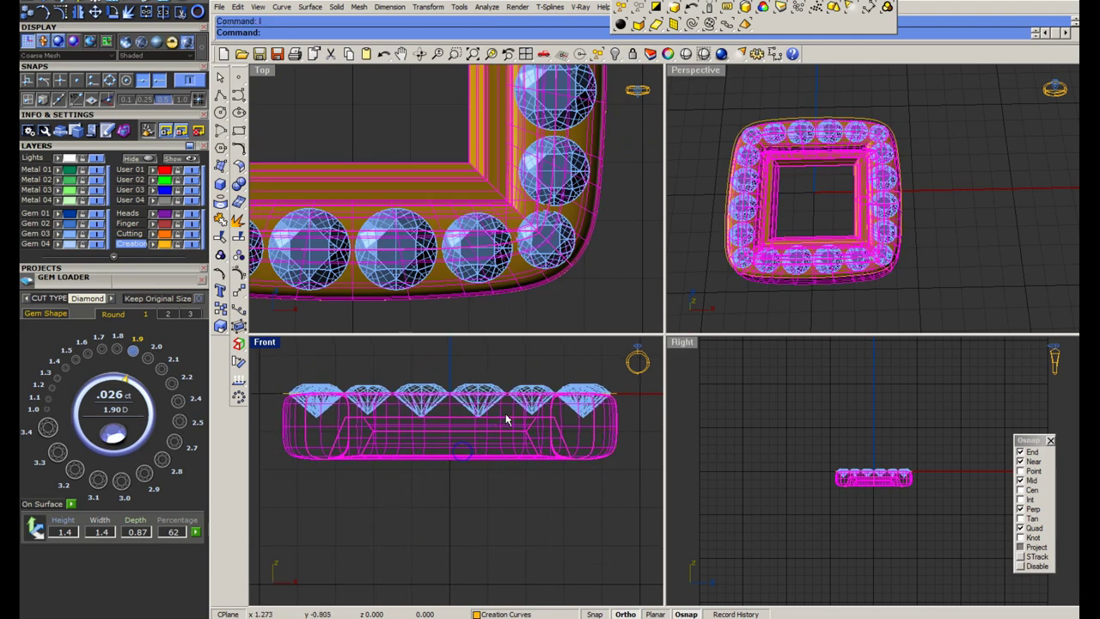
{"action": "type", "text": "lock"}
{"action": "key", "text": "Return"}
{"action": "left_click", "coordinate": [692, 28]}
{"action": "left_click", "coordinate": [615, 54]}
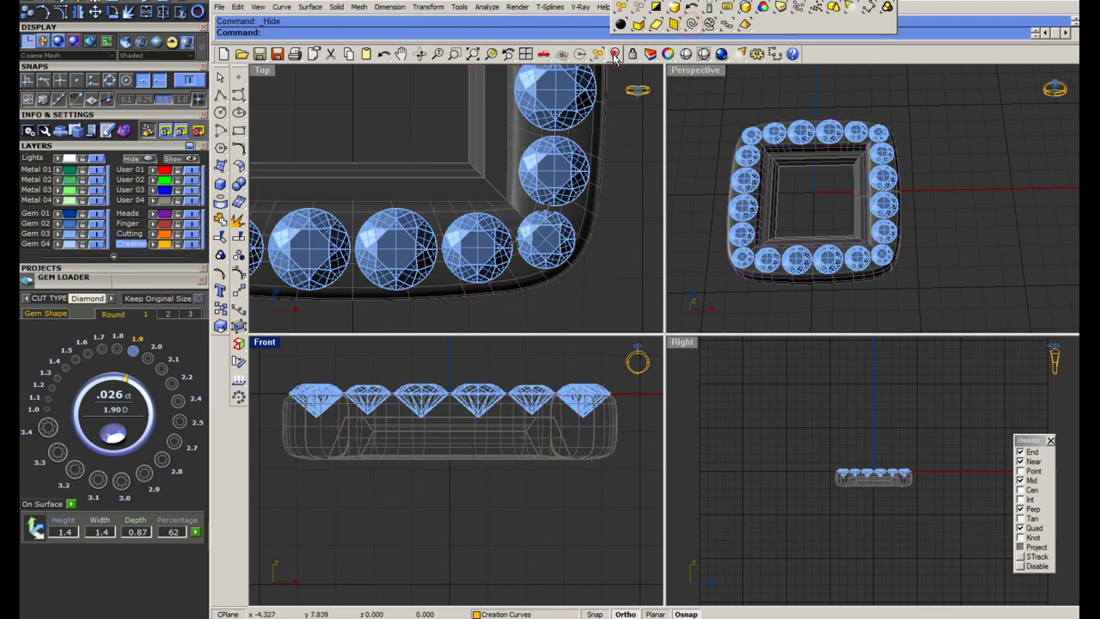
Move all the round accent stones straight down 0.2 mm into the halo in the Front view.
{"action": "scroll", "coordinate": [458, 430], "scroll_direction": "down", "scroll_amount": 6}
{"action": "left_click_drag", "start_coordinate": [338, 386], "coordinate": [569, 430]}
{"action": "scroll", "coordinate": [518, 416], "scroll_direction": "up", "scroll_amount": 6}
{"action": "type", "text": "m"}
{"action": "key", "text": "Return"}
{"action": "left_click", "coordinate": [586, 399]}
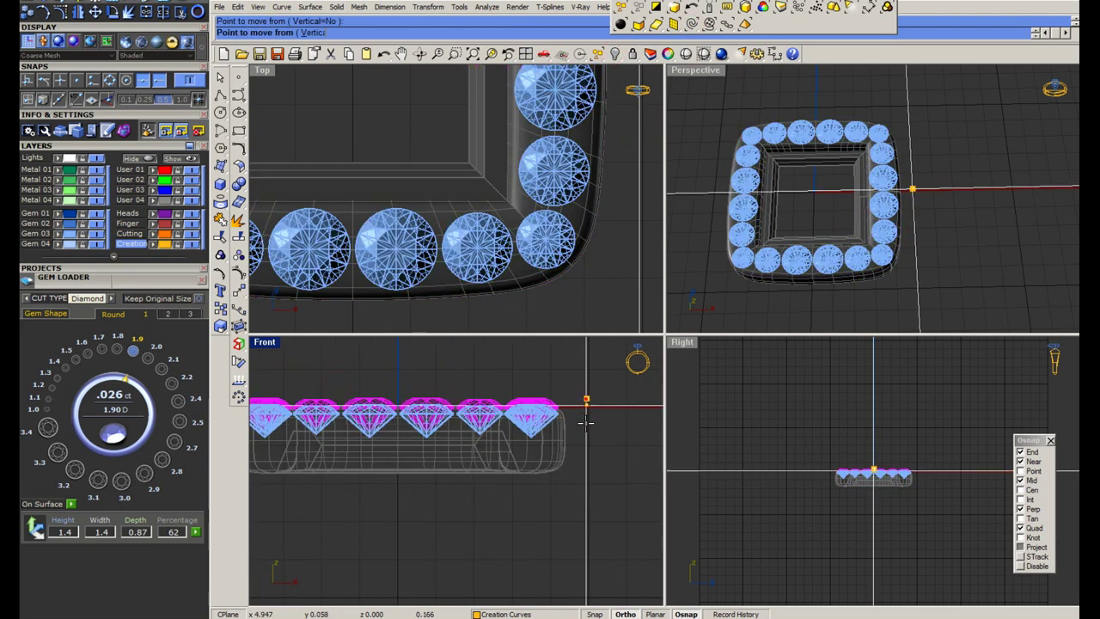
{"action": "type", "text": "2"}
{"action": "key", "text": "Return"}
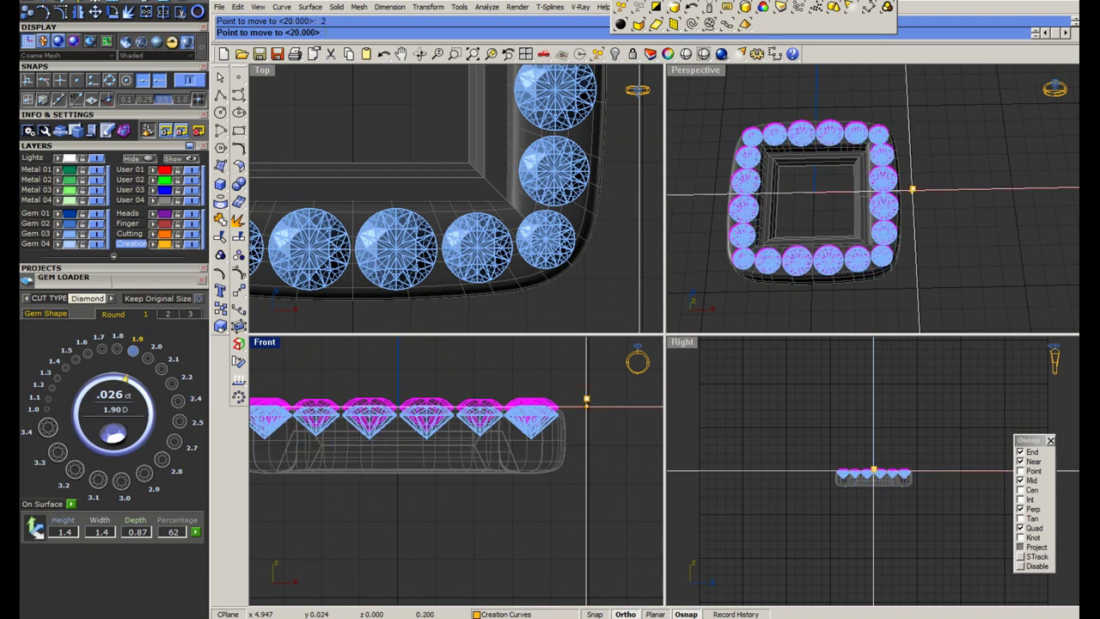
{"action": "left_click", "coordinate": [586, 413]}
{"action": "scroll", "coordinate": [511, 423], "scroll_direction": "up", "scroll_amount": 4}
{"action": "scroll", "coordinate": [543, 246], "scroll_direction": "down", "scroll_amount": 6}
{"action": "key", "text": "Escape"}
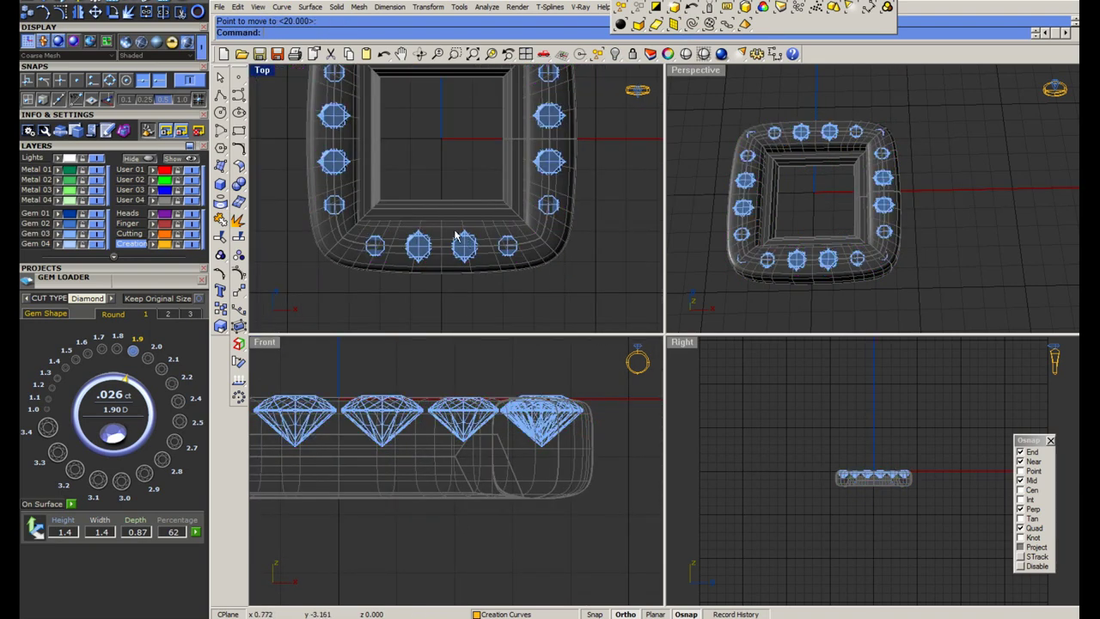
Set the enlarged Top view to wireframe, select all the round accent stones, and save the model.
{"action": "double_click", "coordinate": [260, 70]}
{"action": "left_click", "coordinate": [703, 54]}
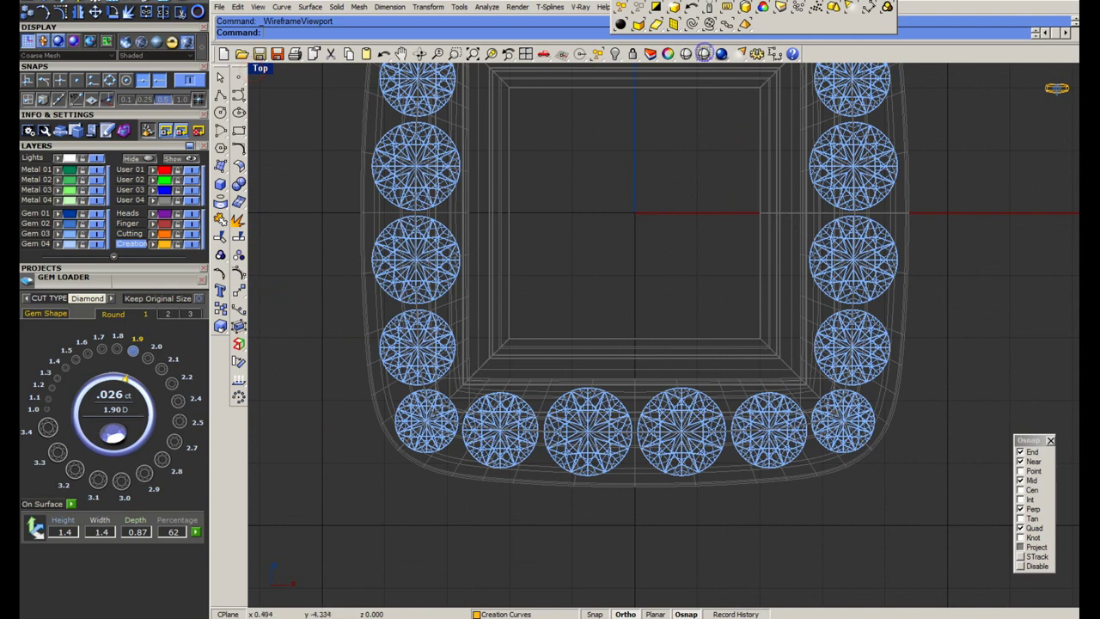
{"action": "left_click", "coordinate": [693, 455]}
{"action": "right_click_drag", "start_coordinate": [739, 454], "coordinate": [664, 452]}
{"action": "key", "text": "ctrl+s"}
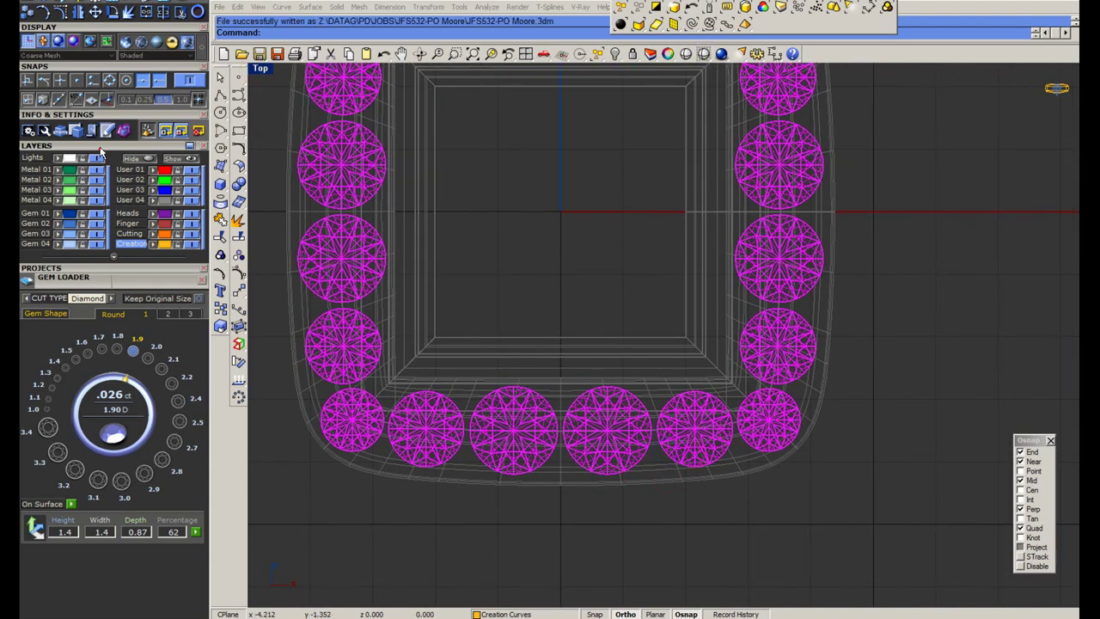
Load the selected round accent stones into the Micro Prong Cutter and give it the rounded-tip V profile name_0.
{"action": "left_click", "coordinate": [101, 148]}
{"action": "left_click", "coordinate": [159, 67]}
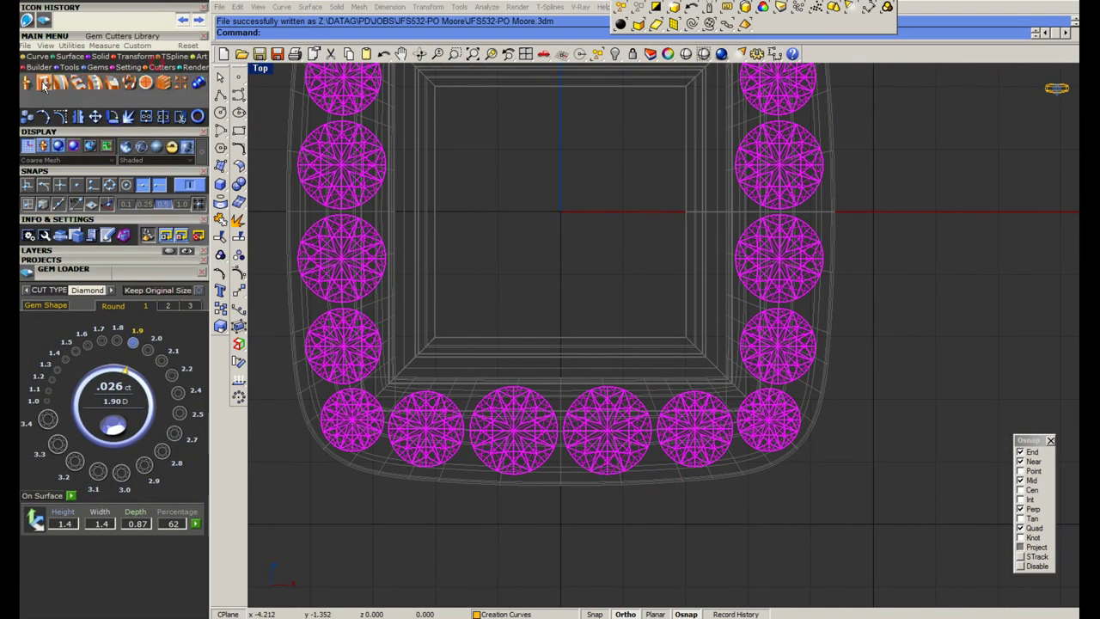
{"action": "left_click", "coordinate": [77, 88]}
{"action": "right_click_drag", "start_coordinate": [509, 330], "coordinate": [544, 315]}
{"action": "left_click", "coordinate": [71, 340]}
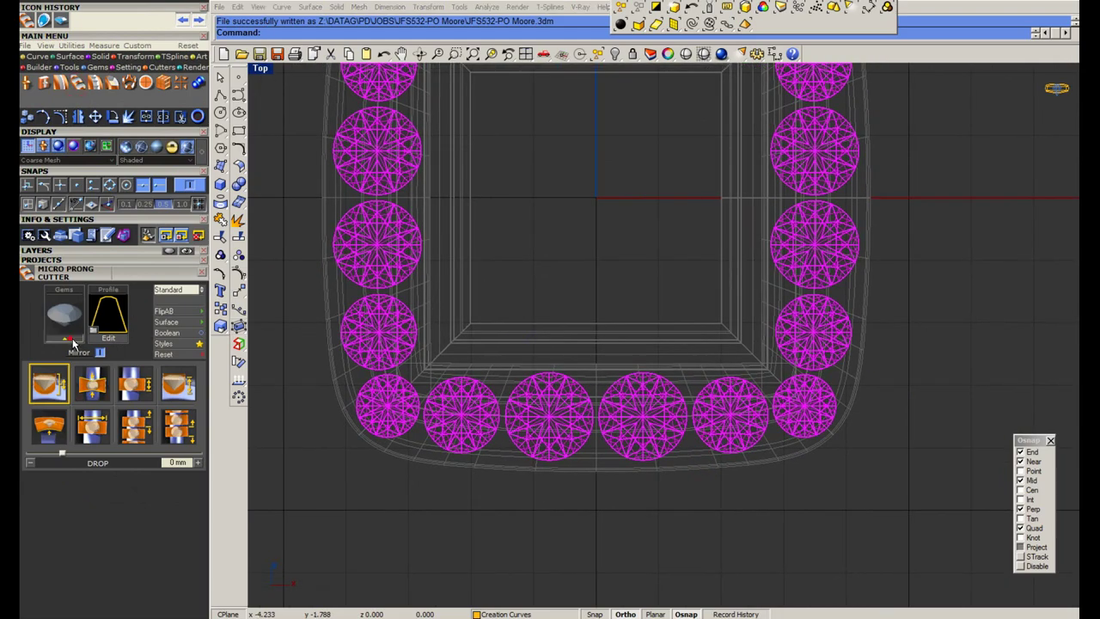
{"action": "left_click", "coordinate": [108, 321]}
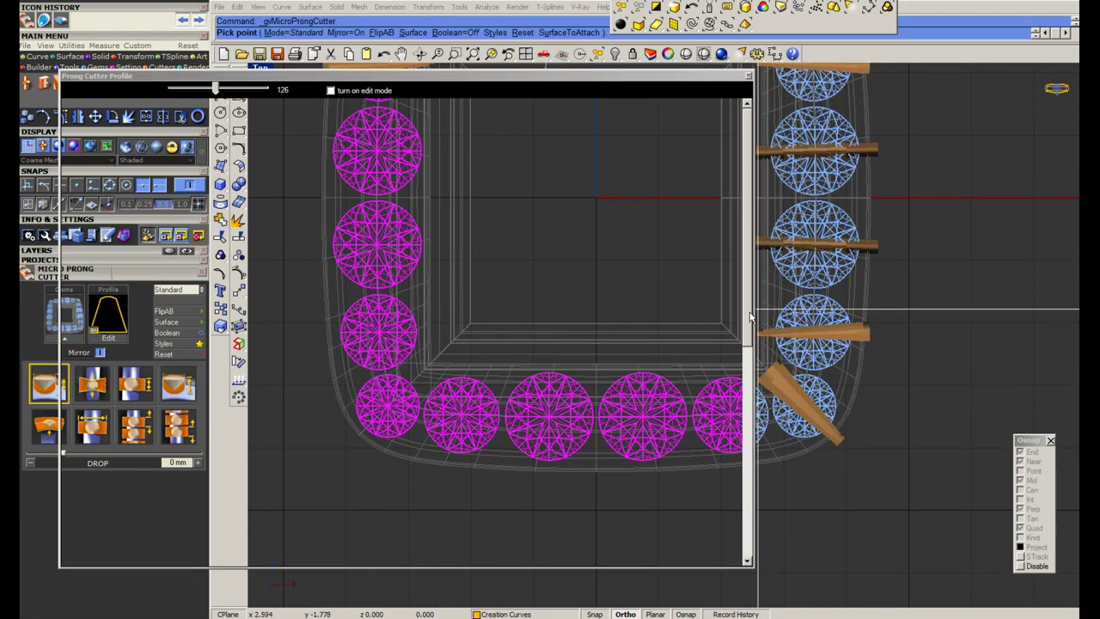
{"action": "left_click_drag", "start_coordinate": [746, 313], "coordinate": [744, 550]}
{"action": "left_click", "coordinate": [105, 369]}
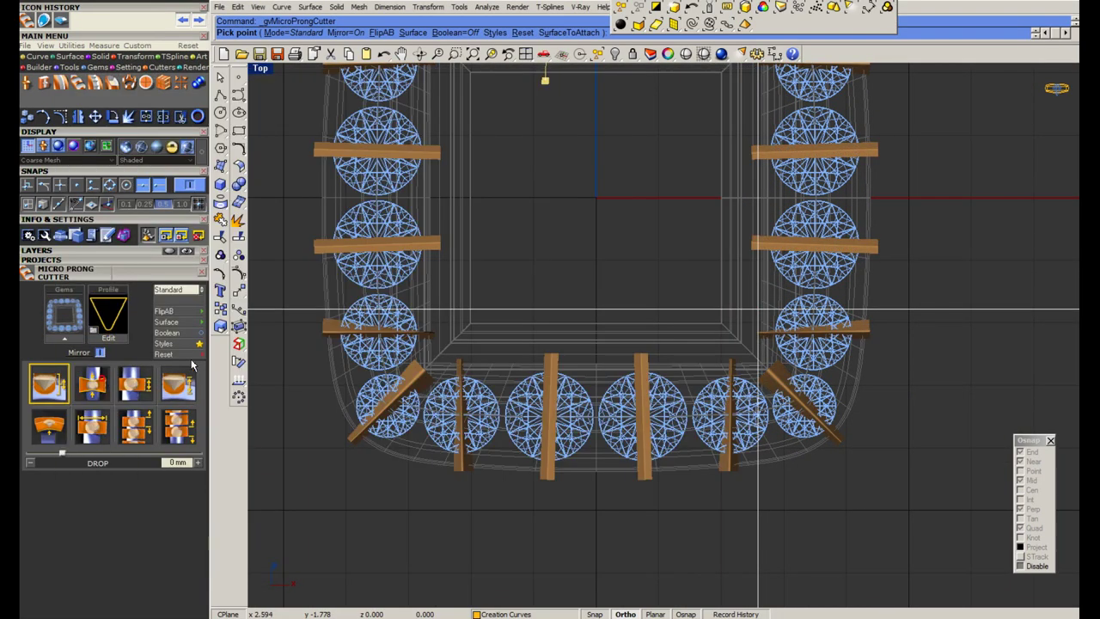
Switch the prong cutters to Middle mode between the stones and set their width adjustment to 0.1 mm.
{"action": "left_click", "coordinate": [177, 294]}
{"action": "left_click", "coordinate": [149, 395]}
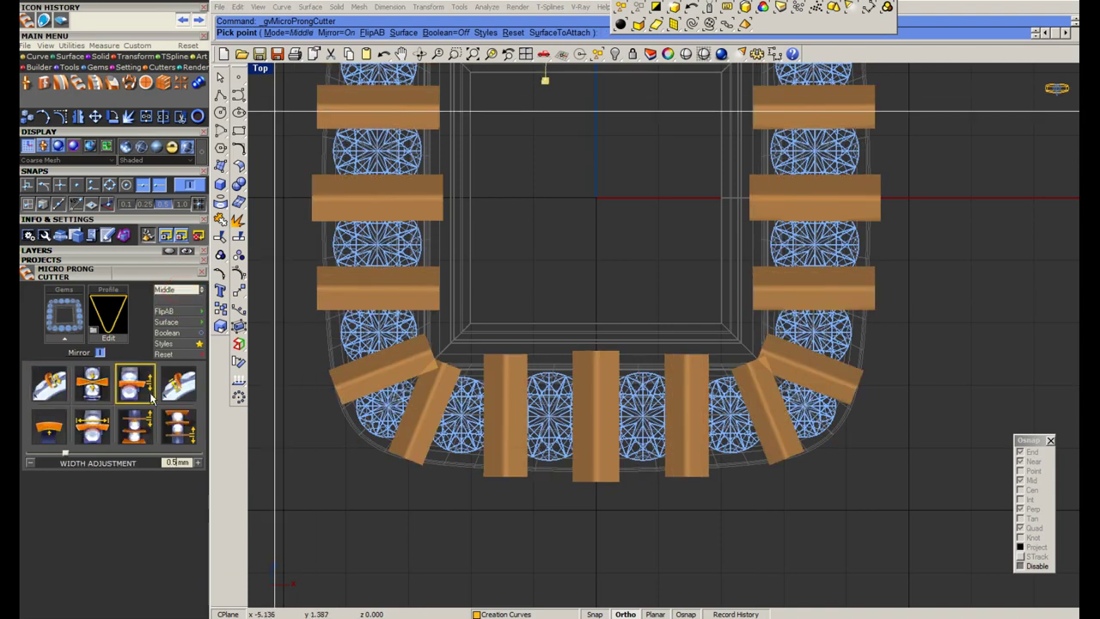
{"action": "key", "text": "Return"}
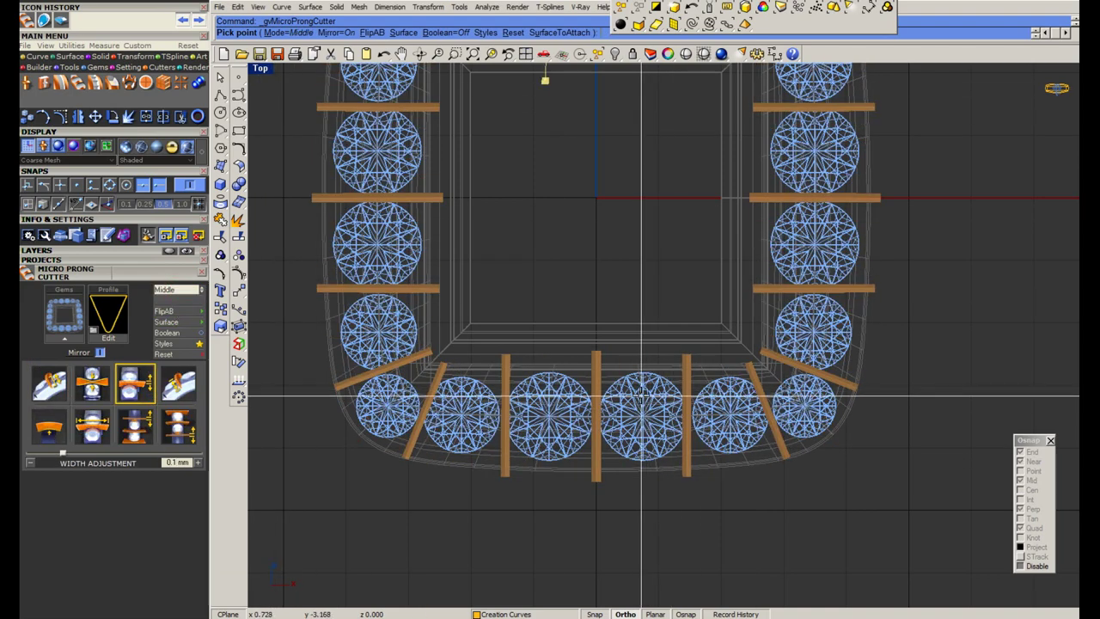
Set the height of the between-stone cutters to 0.6 mm in the Front view and create them.
{"action": "double_click", "coordinate": [255, 68]}
{"action": "scroll", "coordinate": [395, 437], "scroll_direction": "up", "scroll_amount": 6}
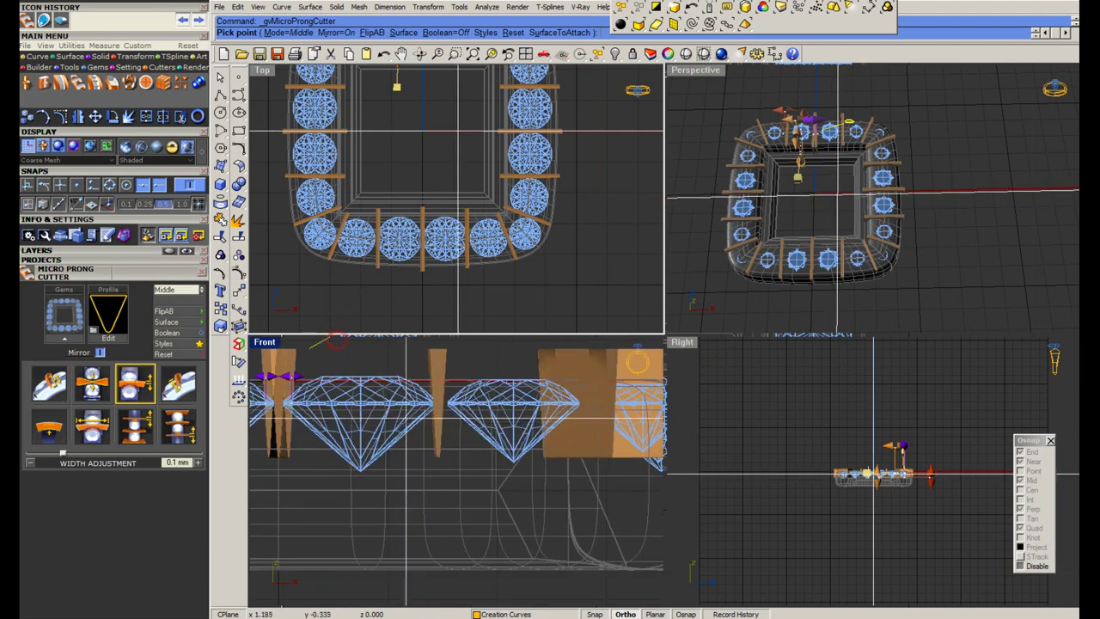
{"action": "right_click_drag", "start_coordinate": [361, 412], "coordinate": [419, 430]}
{"action": "left_click", "coordinate": [185, 400]}
{"action": "key", "text": "BackSpace"}
{"action": "type", "text": ".6"}
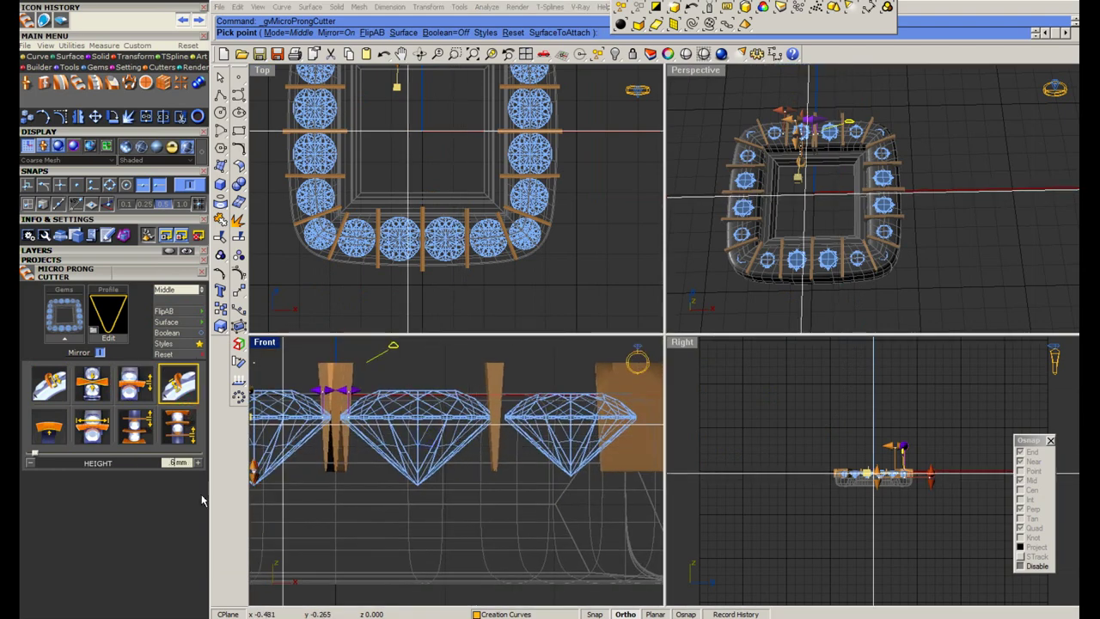
{"action": "key", "text": "Return"}
{"action": "scroll", "coordinate": [494, 448], "scroll_direction": "down", "scroll_amount": 4}
{"action": "right_click", "coordinate": [494, 448]}
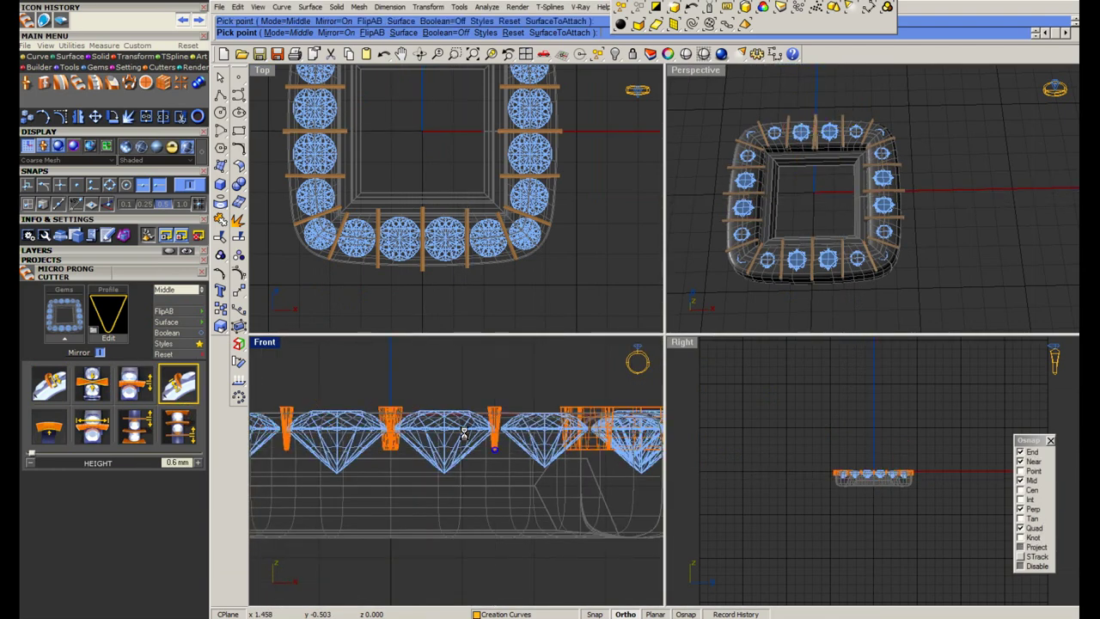
Reload the accent stones and create Standard-mode cutters through them with the U-shaped profile name_1 and a 0.2 mm width adjustment.
{"action": "left_click", "coordinate": [462, 432]}
{"action": "left_click", "coordinate": [65, 339]}
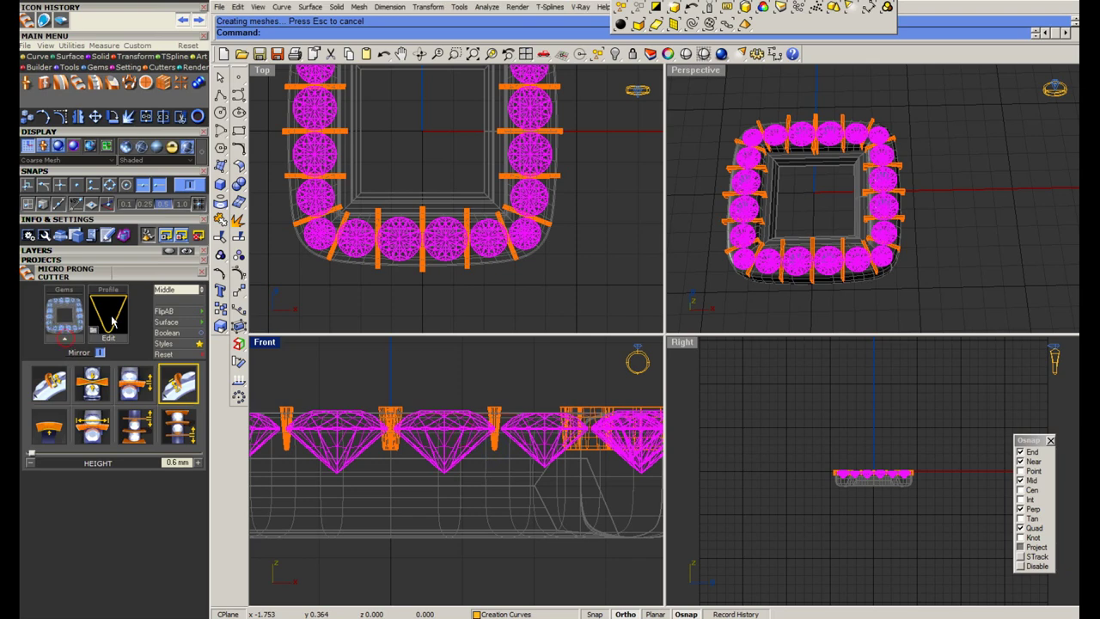
{"action": "left_click", "coordinate": [110, 319]}
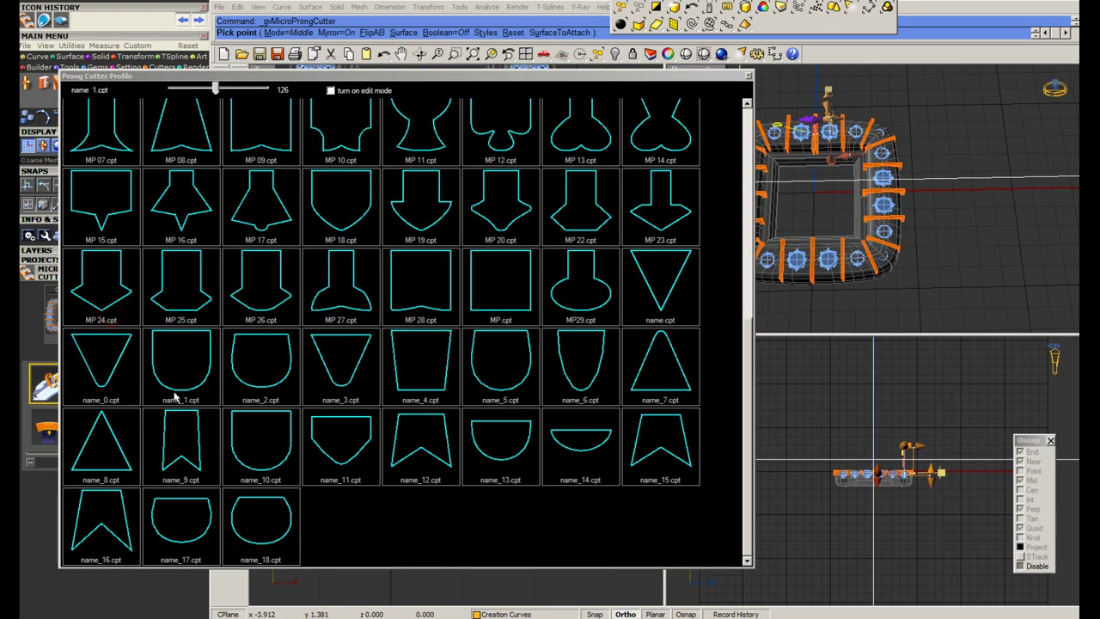
{"action": "left_click", "coordinate": [175, 396]}
{"action": "left_click", "coordinate": [137, 396]}
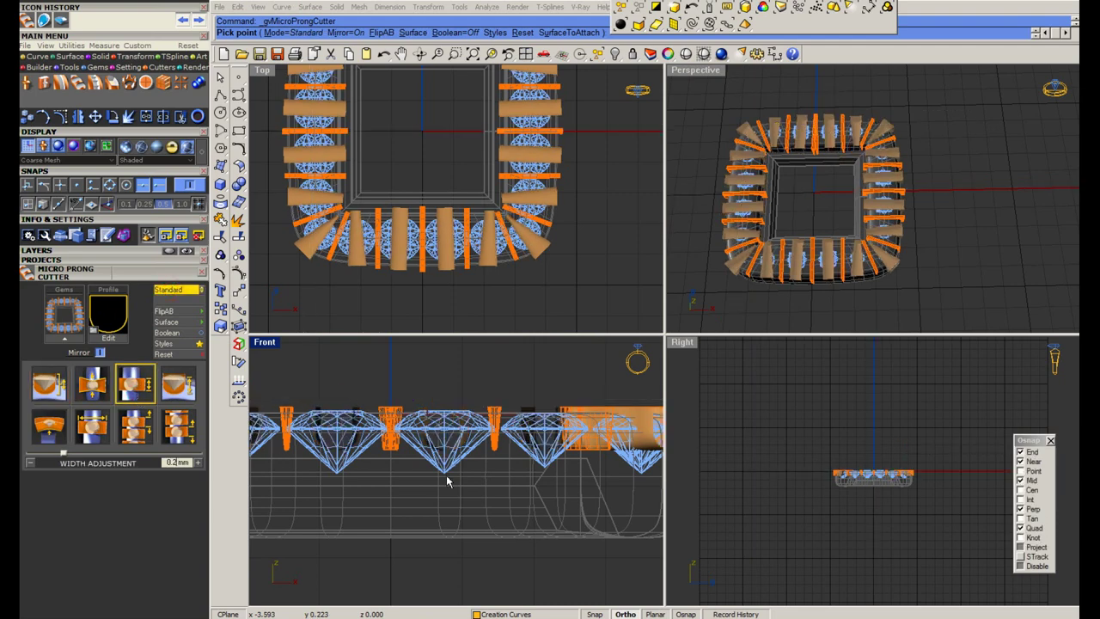
{"action": "scroll", "coordinate": [440, 445], "scroll_direction": "up", "scroll_amount": 6}
{"action": "right_click", "coordinate": [440, 445]}
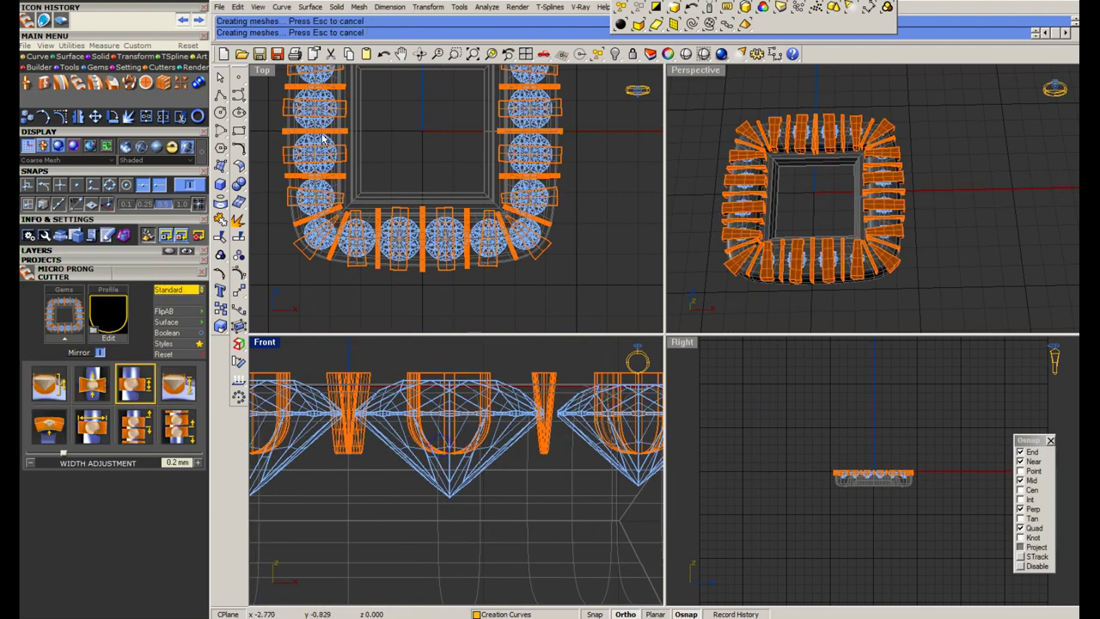
Ungroup the wide U-shaped cutters in the shaded Top view and delete all but the three from the lower middle to the right corner.
{"action": "double_click", "coordinate": [264, 72]}
{"action": "left_click", "coordinate": [703, 54]}
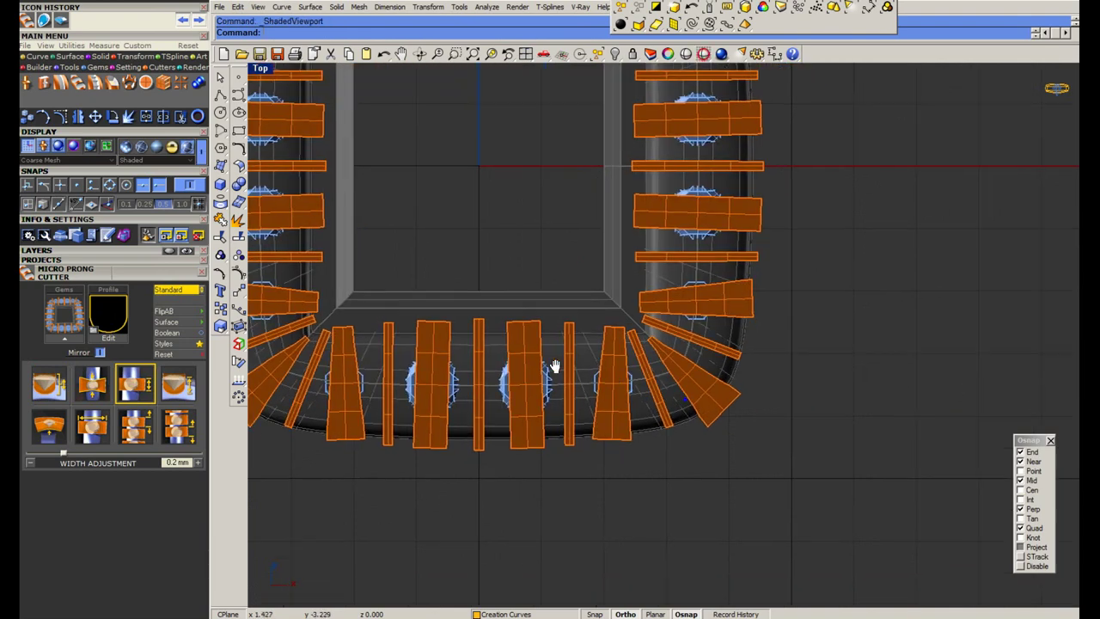
{"action": "scroll", "coordinate": [546, 412], "scroll_direction": "up", "scroll_amount": 3}
{"action": "key", "text": "ctrl+shift+g"}
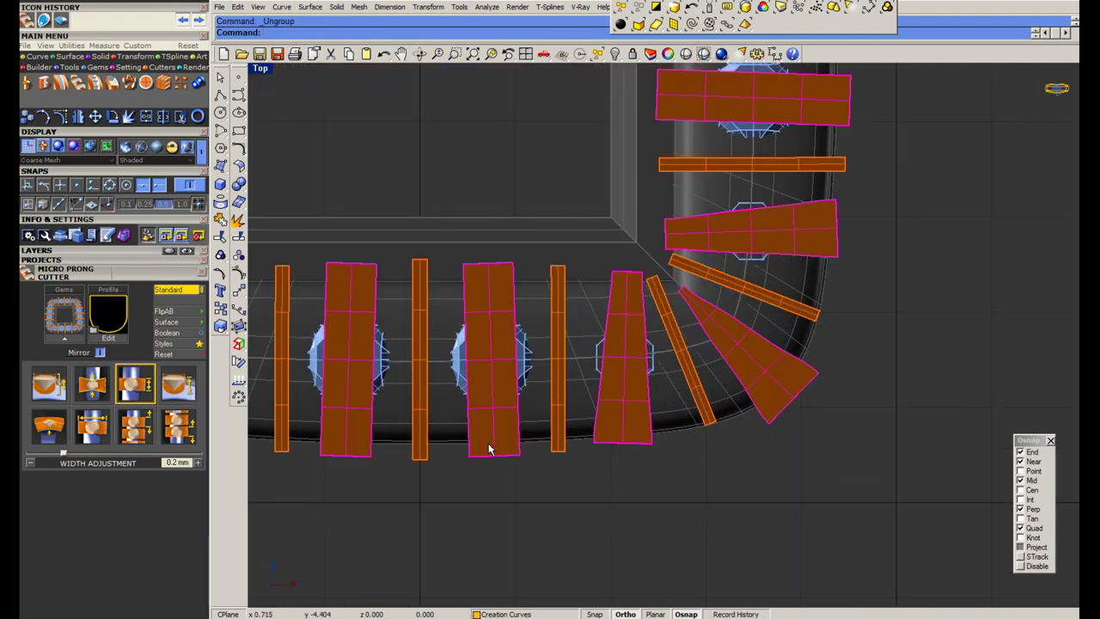
{"action": "left_click", "coordinate": [488, 444], "text": "ctrl"}
{"action": "left_click", "coordinate": [629, 442], "text": "ctrl"}
{"action": "left_click", "coordinate": [788, 402], "text": "ctrl"}
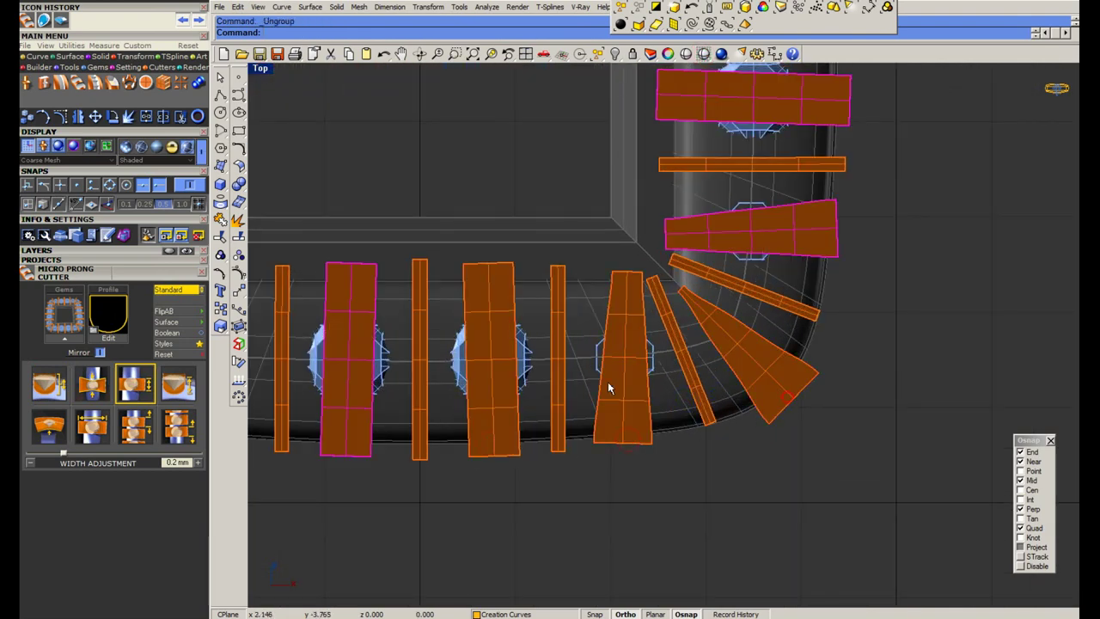
{"action": "scroll", "coordinate": [607, 385], "scroll_direction": "down", "scroll_amount": 4}
{"action": "key", "text": "Delete"}
Ungroup the narrow V cutters and delete all but the three between the lower center and the right corner.
{"action": "left_click", "coordinate": [481, 429]}
{"action": "key", "text": "ctrl+shift+g"}
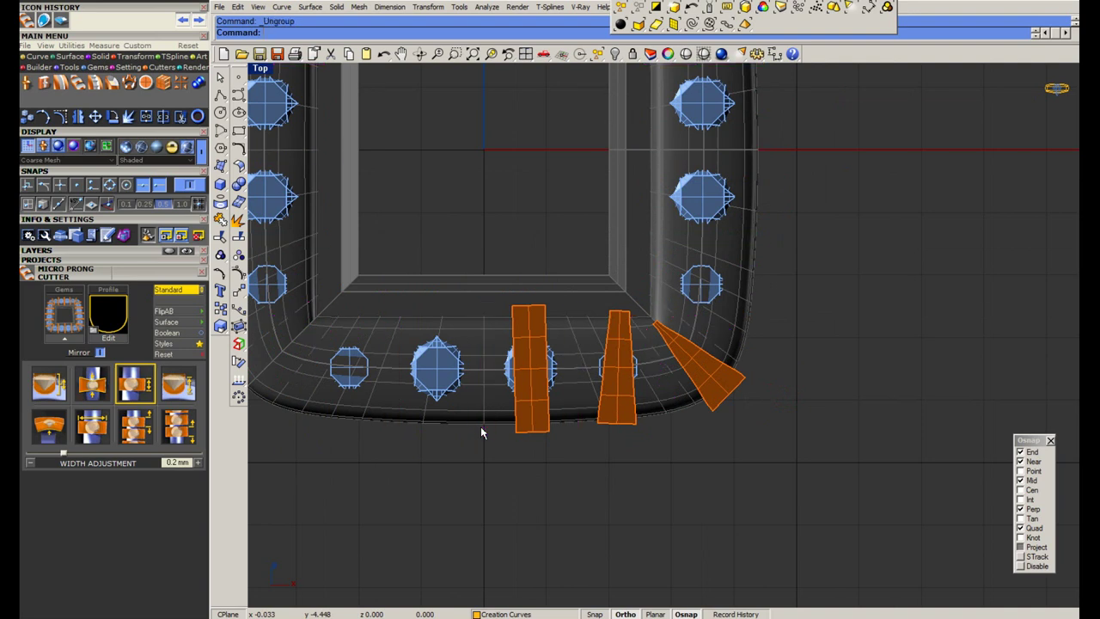
{"action": "left_click", "coordinate": [482, 428], "text": "ctrl"}
{"action": "left_click", "coordinate": [571, 424], "text": "ctrl"}
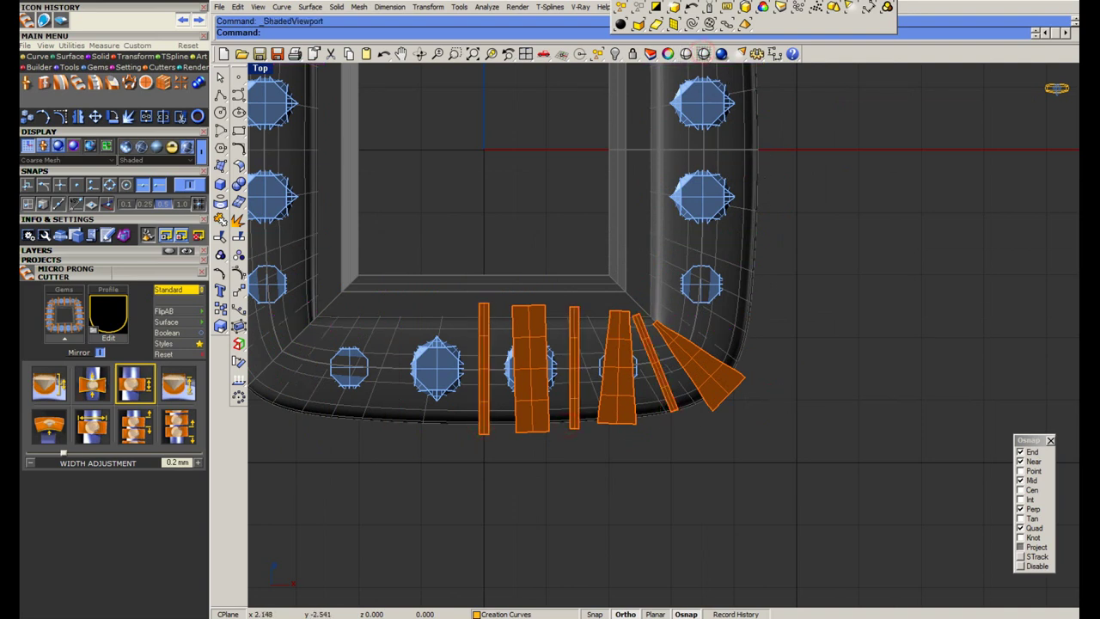
Delete the tapered cutter over the stone beside the corner stone in wireframe, and select the wide cutter over the larger stone.
{"action": "scroll", "coordinate": [582, 392], "scroll_direction": "up", "scroll_amount": 4}
{"action": "left_click", "coordinate": [626, 425]}
{"action": "right_click_drag", "start_coordinate": [623, 421], "coordinate": [613, 383]}
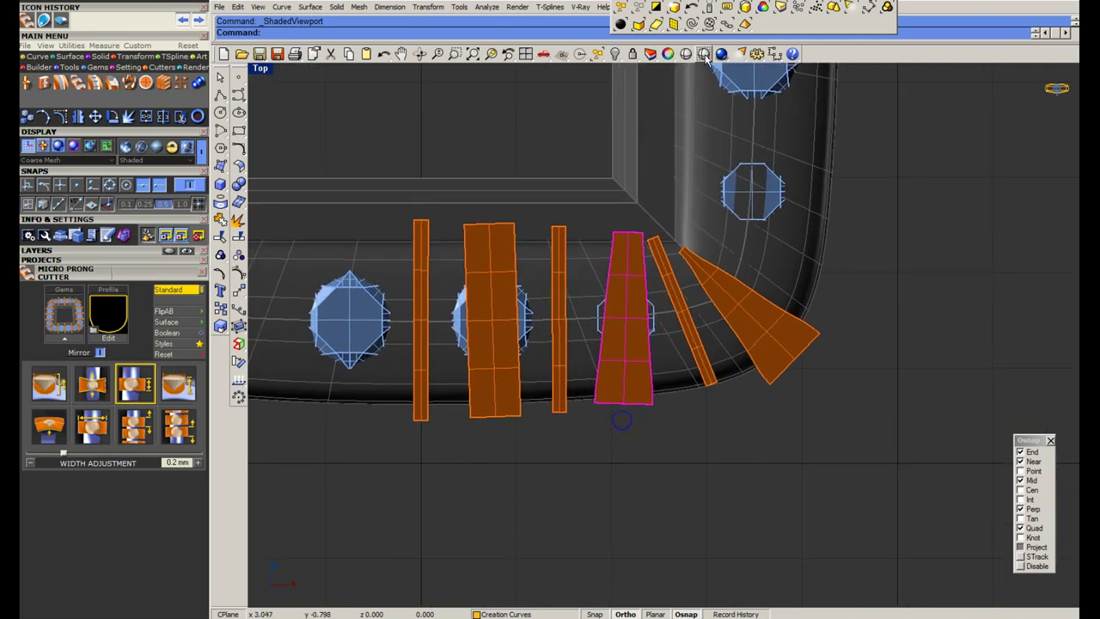
{"action": "left_click", "coordinate": [705, 55]}
{"action": "key", "text": "Delete"}
{"action": "left_click", "coordinate": [506, 418]}
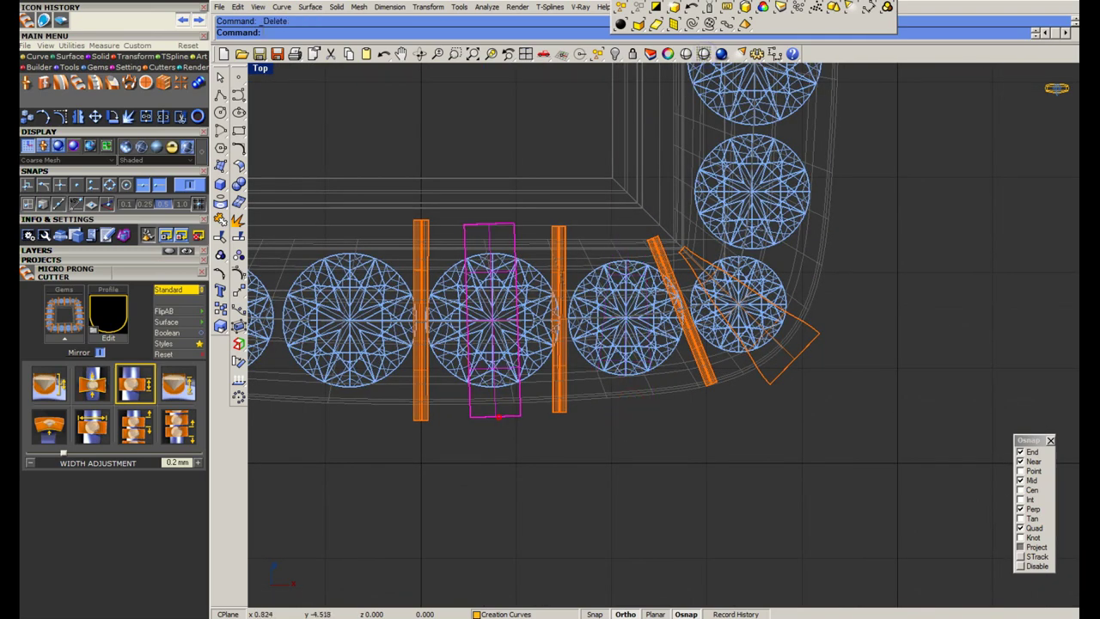
{"action": "scroll", "coordinate": [497, 328], "scroll_direction": "up", "scroll_amount": 6}
{"action": "key", "text": "r"}
{"action": "left_click", "coordinate": [487, 316]}
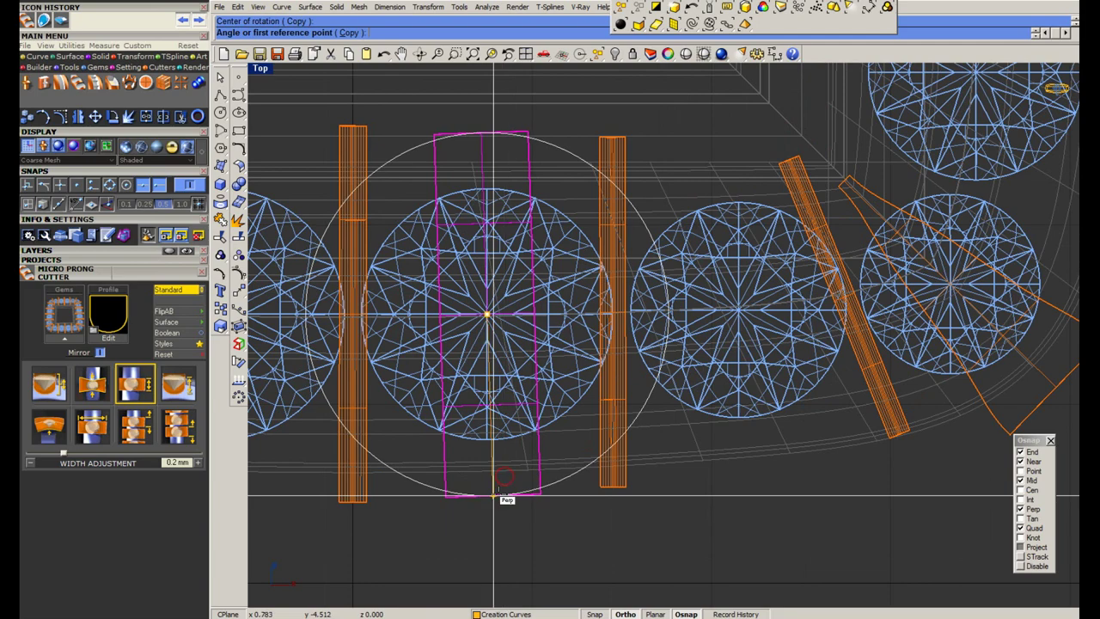
{"action": "left_click", "coordinate": [493, 496]}
{"action": "left_click", "coordinate": [492, 447]}
{"action": "key", "text": "ctrl+z"}
Rotate the selected wide cutter about its stone's center until its long axis is vertical.
{"action": "right_click", "coordinate": [494, 323]}
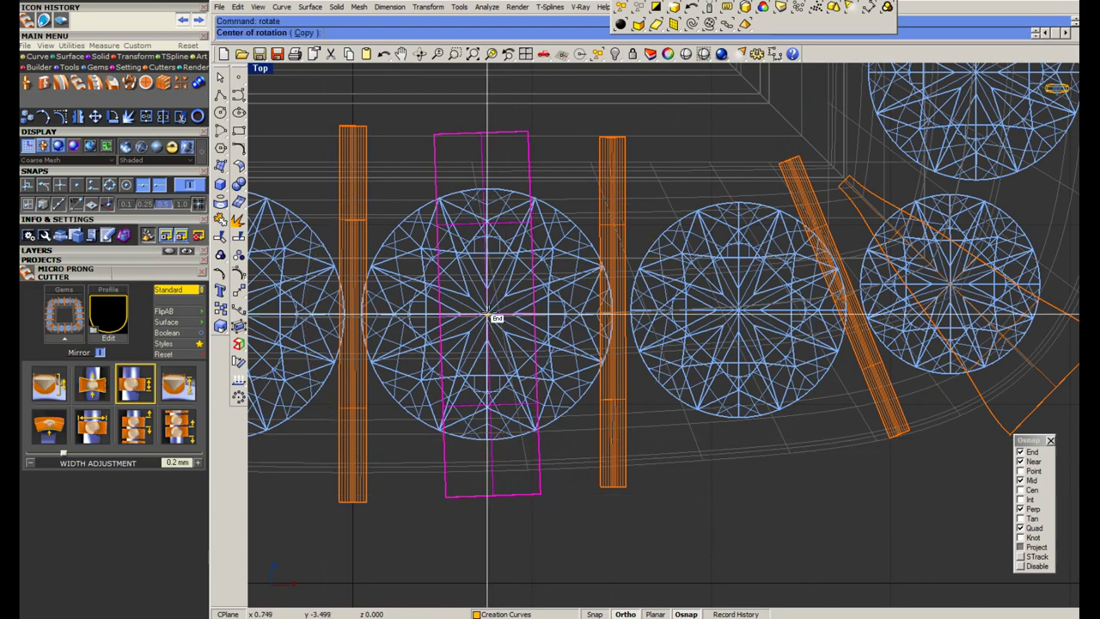
{"action": "left_click", "coordinate": [487, 316]}
{"action": "left_click", "coordinate": [482, 134]}
{"action": "left_click", "coordinate": [488, 177]}
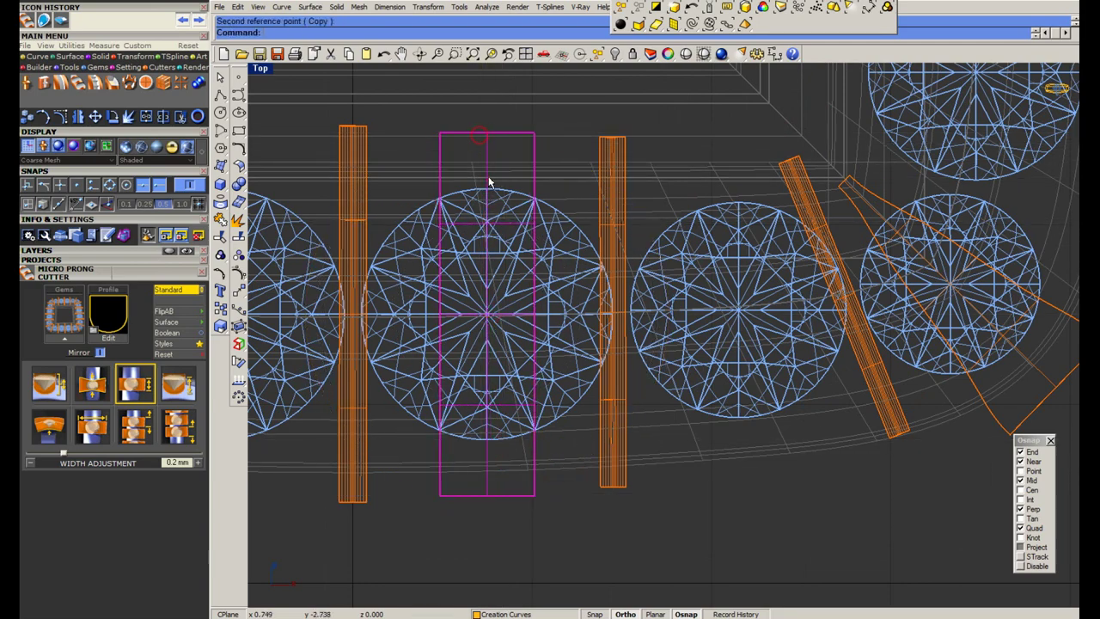
Replace the narrow cutter beside the straightened wide cutter with a copy of the center-line cutter mirrored across the stone's vertical axis.
{"action": "scroll", "coordinate": [538, 257], "scroll_direction": "down", "scroll_amount": 4}
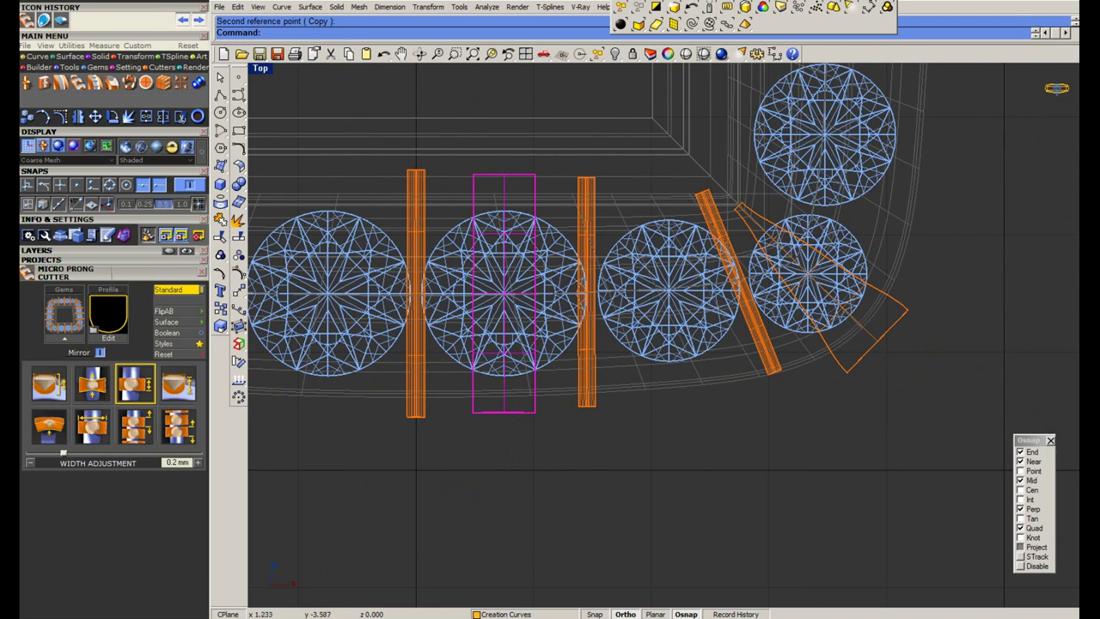
{"action": "scroll", "coordinate": [586, 357], "scroll_direction": "up", "scroll_amount": 4}
{"action": "left_click", "coordinate": [587, 359]}
{"action": "key", "text": "Delete"}
{"action": "left_click", "coordinate": [320, 381]}
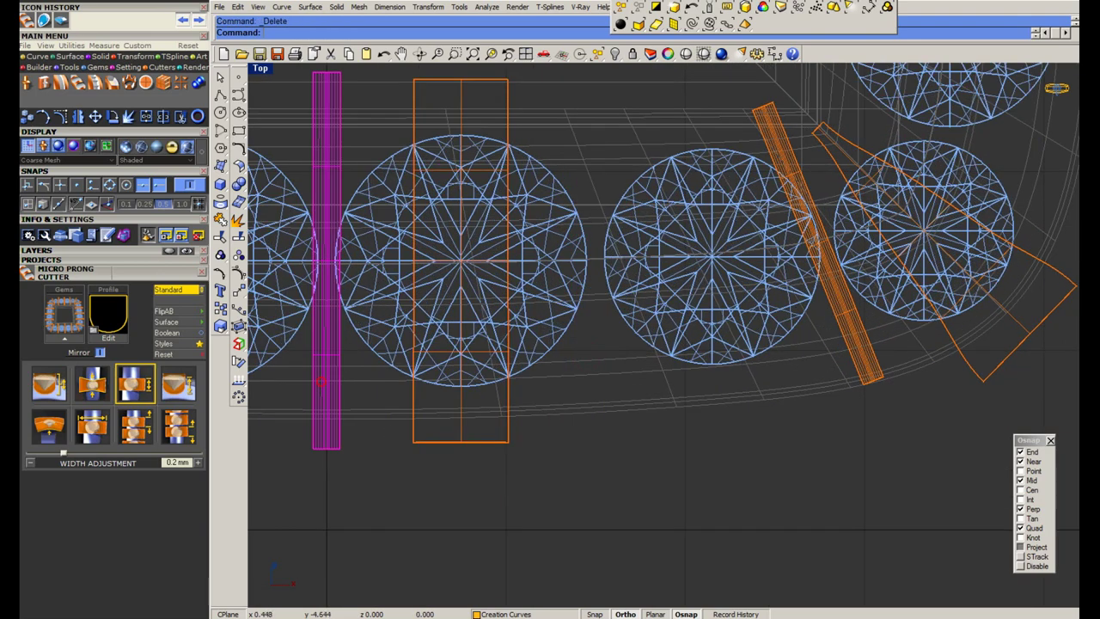
{"action": "key", "text": "ctrl+m"}
{"action": "left_click", "coordinate": [463, 386]}
{"action": "left_click", "coordinate": [461, 518]}
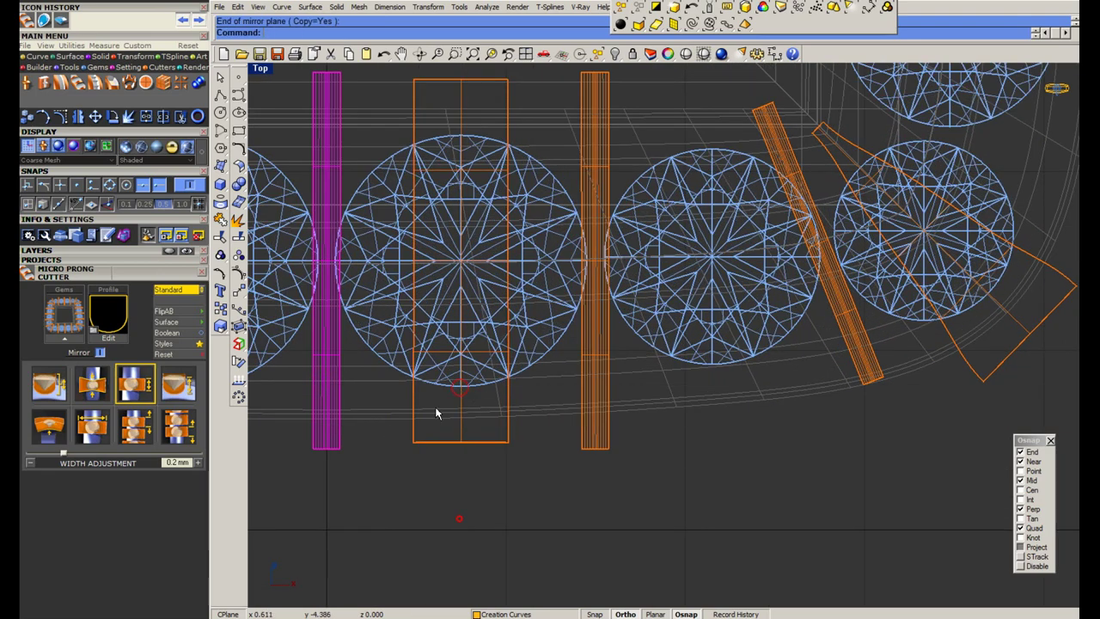
Mirror a copy of the straightened wide cutter across the new narrow cutter onto the neighboring smaller stone.
{"action": "scroll", "coordinate": [435, 408], "scroll_direction": "down", "scroll_amount": 6}
{"action": "left_click", "coordinate": [448, 426]}
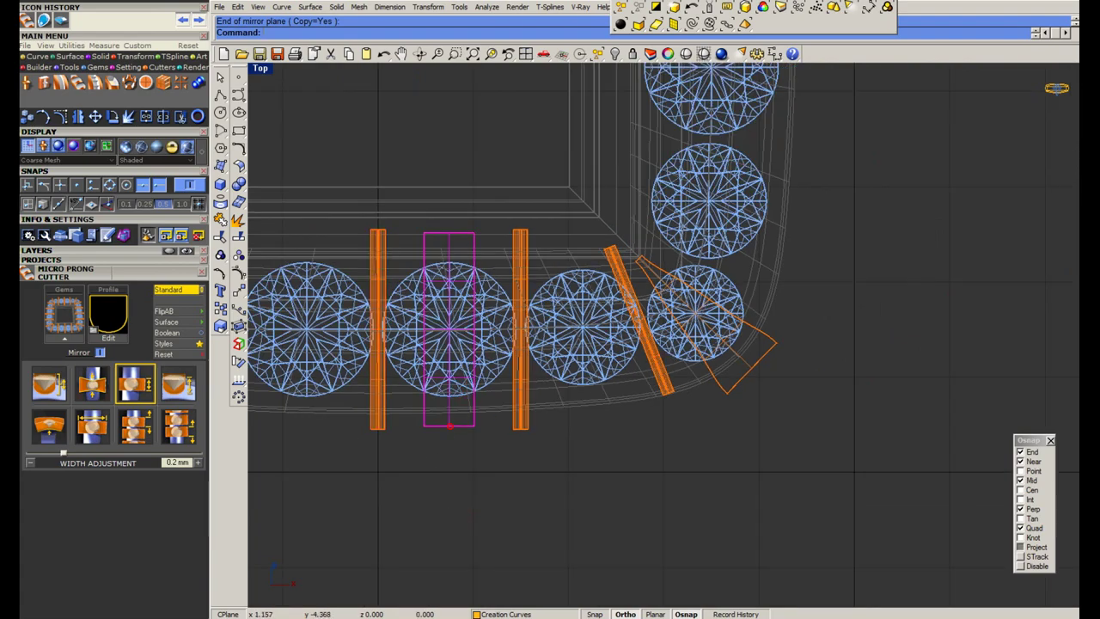
{"action": "scroll", "coordinate": [527, 436], "scroll_direction": "up", "scroll_amount": 6}
{"action": "right_click", "coordinate": [524, 433]}
{"action": "left_click", "coordinate": [514, 423]}
{"action": "left_click", "coordinate": [514, 506]}
{"action": "scroll", "coordinate": [634, 383], "scroll_direction": "down", "scroll_amount": 2}
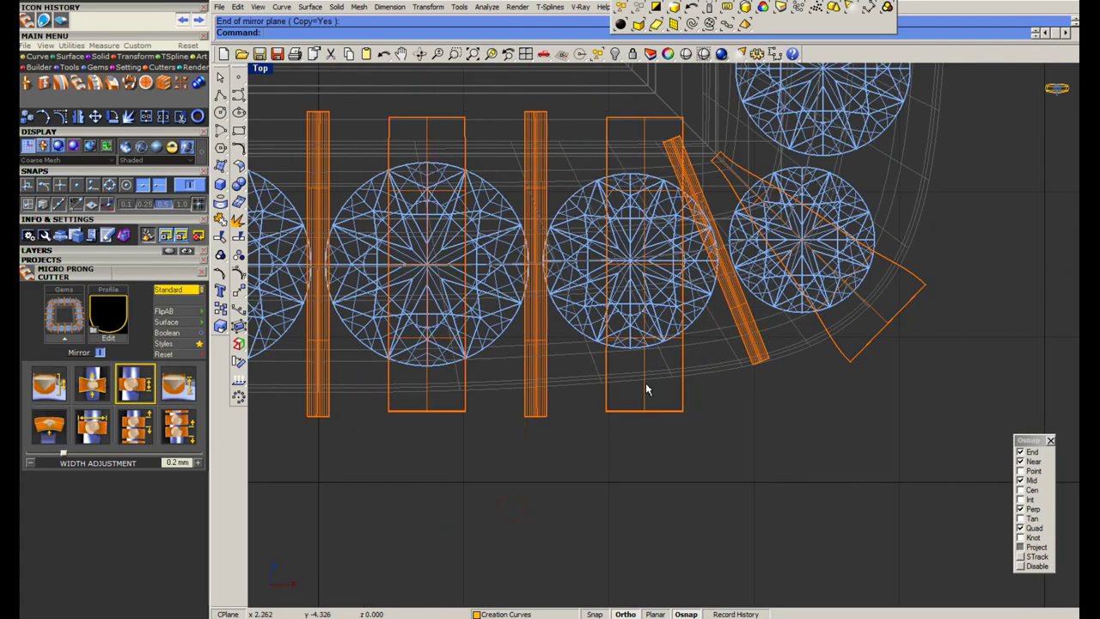
Move the mirrored wide cutter so its center sits on the center of the smaller stone.
{"action": "left_click", "coordinate": [644, 382]}
{"action": "scroll", "coordinate": [643, 263], "scroll_direction": "up", "scroll_amount": 6}
{"action": "left_click_drag", "start_coordinate": [641, 264], "coordinate": [614, 258]}
{"action": "scroll", "coordinate": [613, 257], "scroll_direction": "down", "scroll_amount": 6}
{"action": "key", "text": "ctrl+r"}
{"action": "left_click", "coordinate": [613, 258]}
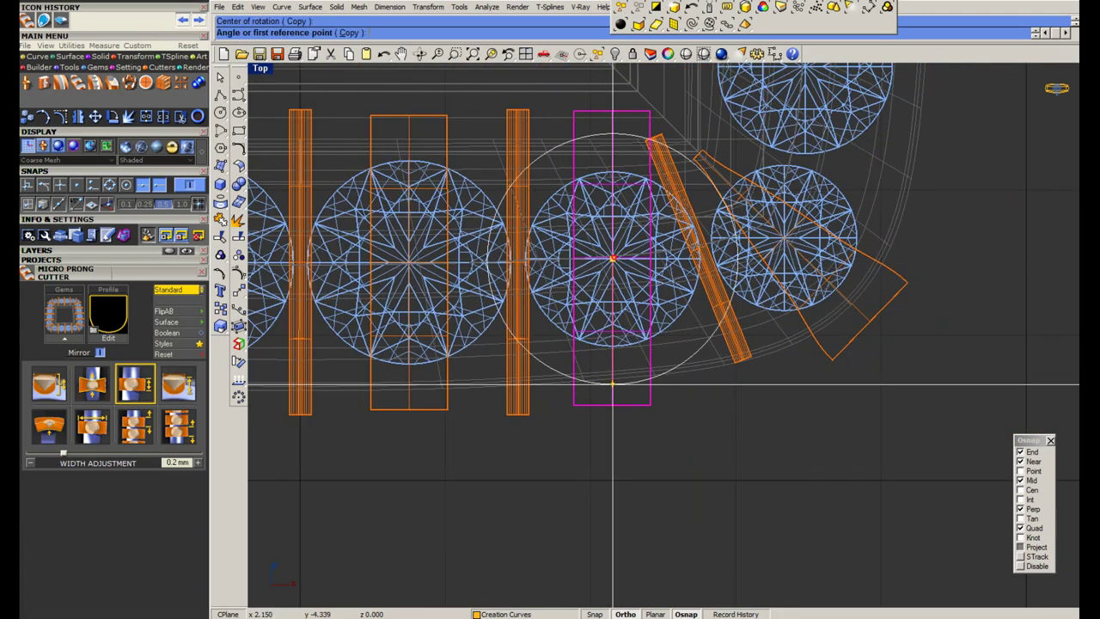
{"action": "key", "text": "Escape"}
Move the slanted narrow cutter outward along its length, between the smaller stone and the corner stone.
{"action": "scroll", "coordinate": [627, 412], "scroll_direction": "down", "scroll_amount": 2}
{"action": "scroll", "coordinate": [647, 398], "scroll_direction": "down", "scroll_amount": 2}
{"action": "right_click_drag", "start_coordinate": [700, 350], "coordinate": [638, 378]}
{"action": "scroll", "coordinate": [640, 375], "scroll_direction": "up", "scroll_amount": 4}
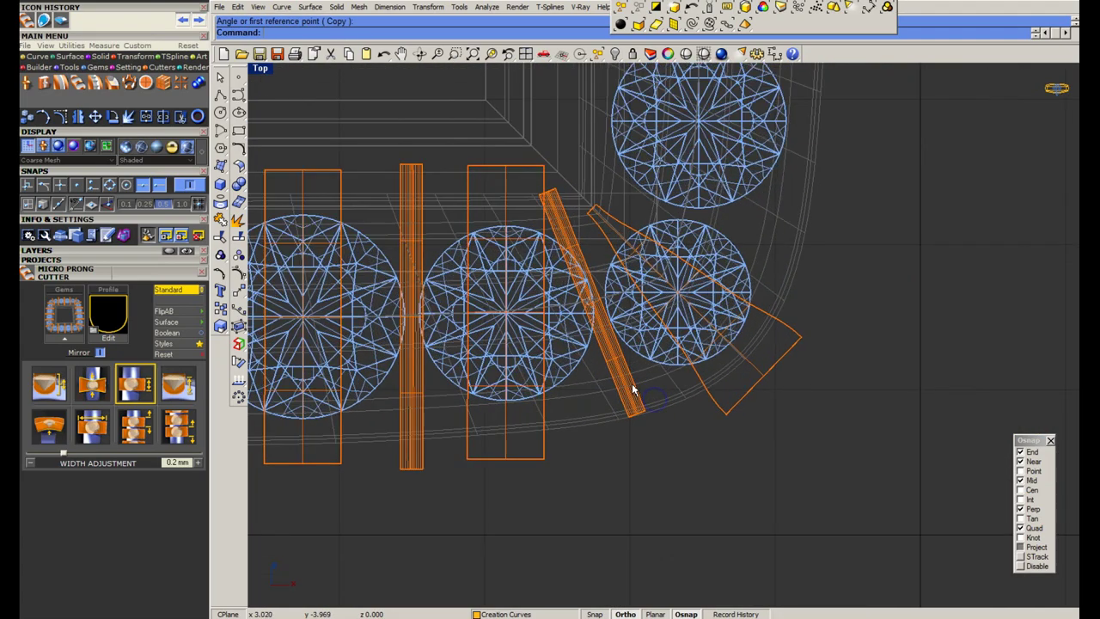
{"action": "left_click", "coordinate": [632, 384]}
{"action": "scroll", "coordinate": [619, 361], "scroll_direction": "up", "scroll_amount": 10}
{"action": "key", "text": "ctrl+m"}
{"action": "left_click", "coordinate": [632, 350]}
{"action": "left_click", "coordinate": [668, 435]}
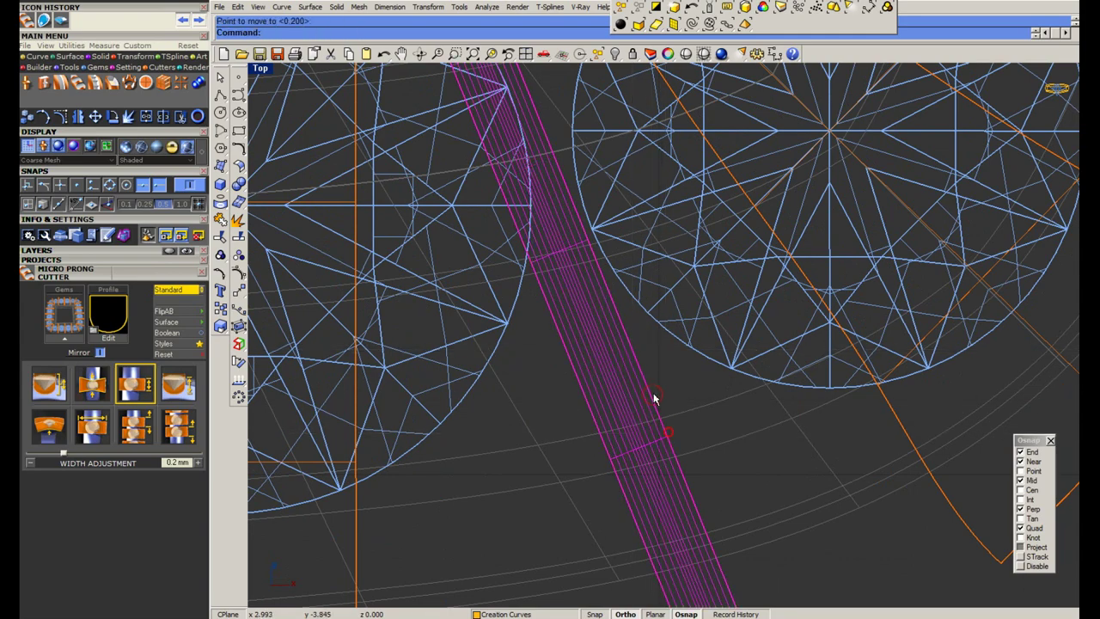
{"action": "key", "text": "ctrl+m"}
{"action": "left_click", "coordinate": [648, 383]}
{"action": "left_click", "coordinate": [680, 462]}
Rotate the slanted narrow cutter slightly toward vertical so it fits the gap beside the corner stone.
{"action": "scroll", "coordinate": [560, 293], "scroll_direction": "down", "scroll_amount": 2}
{"action": "scroll", "coordinate": [559, 295], "scroll_direction": "down", "scroll_amount": 4}
{"action": "key", "text": "ctrl+r"}
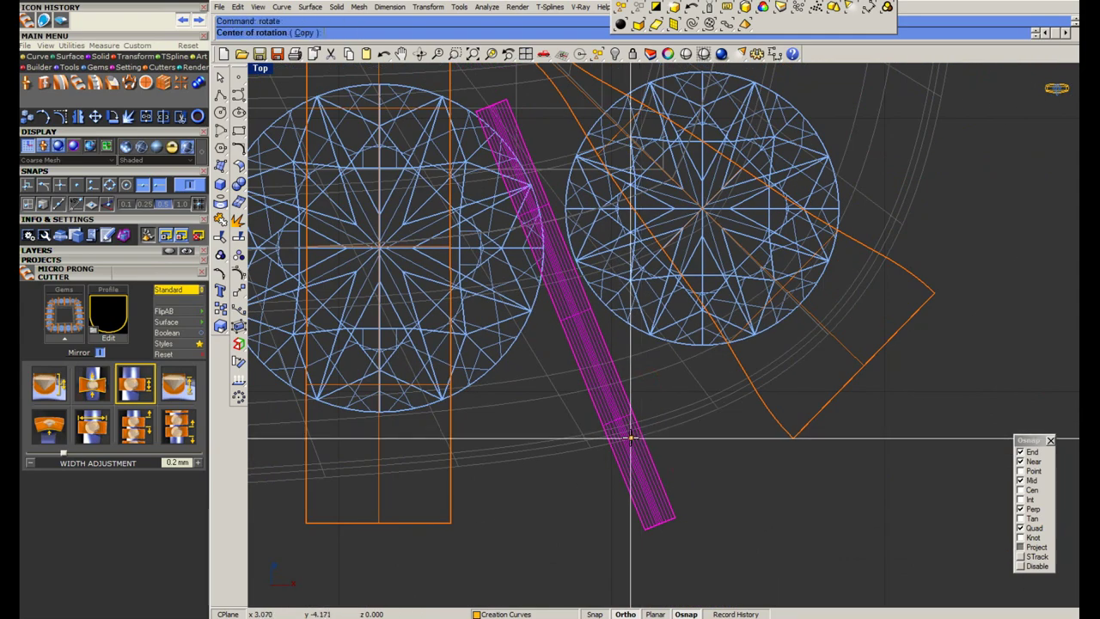
{"action": "left_click", "coordinate": [631, 437]}
{"action": "left_click", "coordinate": [765, 506]}
{"action": "left_click", "coordinate": [766, 517]}
{"action": "scroll", "coordinate": [583, 398], "scroll_direction": "down", "scroll_amount": 4}
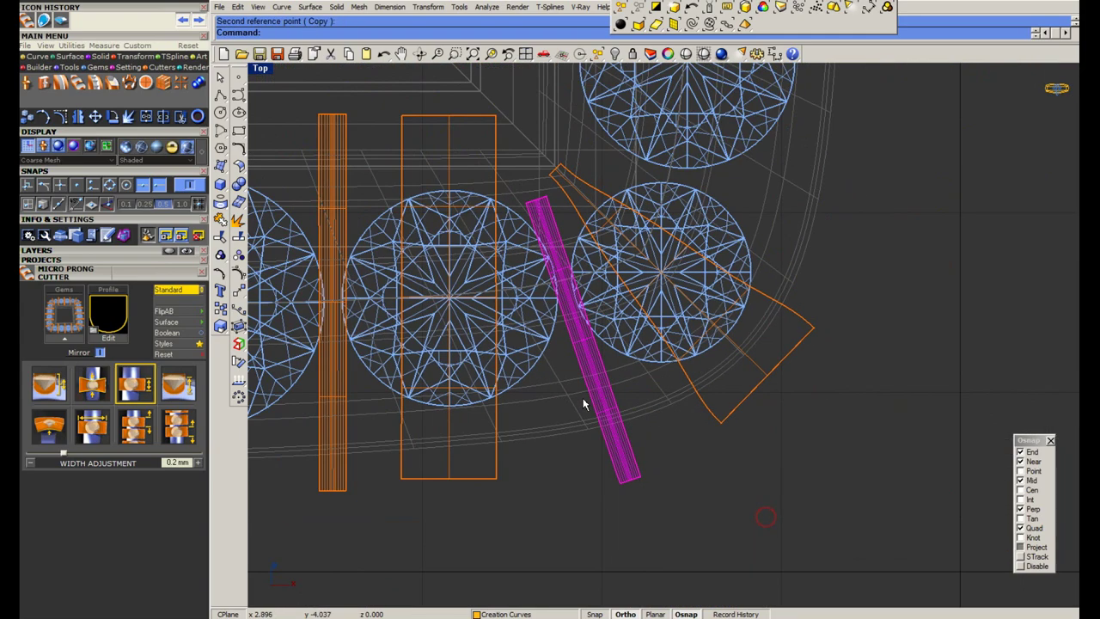
Draw a circle centered on the origin that passes through the wide cutter on the corner stone.
{"action": "right_click_drag", "start_coordinate": [496, 400], "coordinate": [583, 398]}
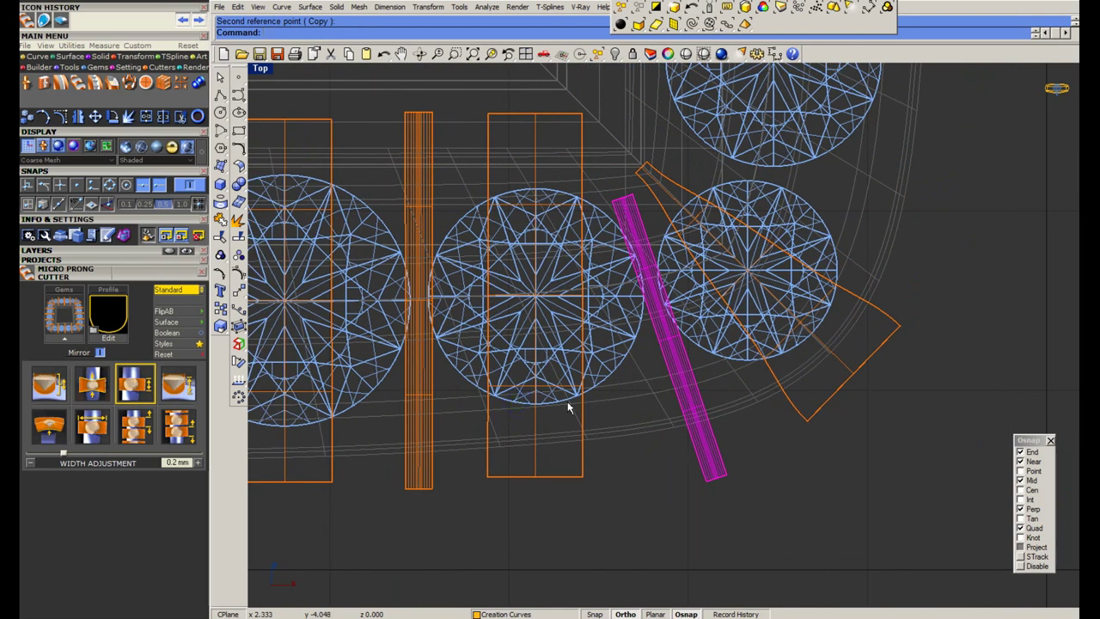
{"action": "left_click", "coordinate": [571, 471]}
{"action": "scroll", "coordinate": [559, 406], "scroll_direction": "down", "scroll_amount": 4}
{"action": "left_click", "coordinate": [733, 369]}
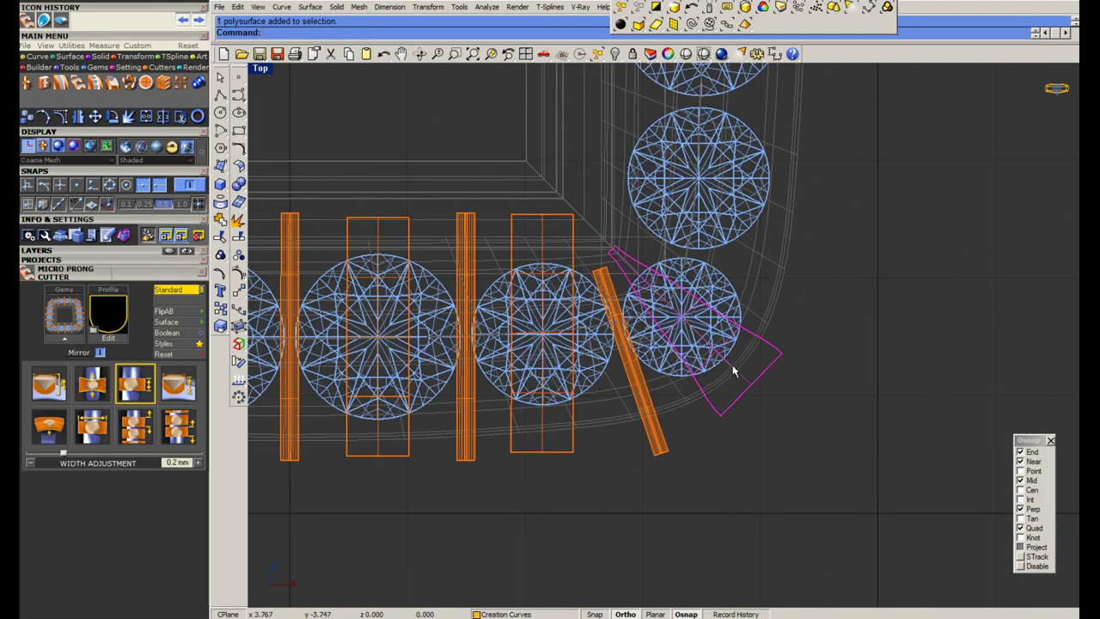
{"action": "right_click_drag", "start_coordinate": [732, 365], "coordinate": [673, 387]}
{"action": "left_click", "coordinate": [703, 53]}
{"action": "scroll", "coordinate": [650, 301], "scroll_direction": "up", "scroll_amount": 2}
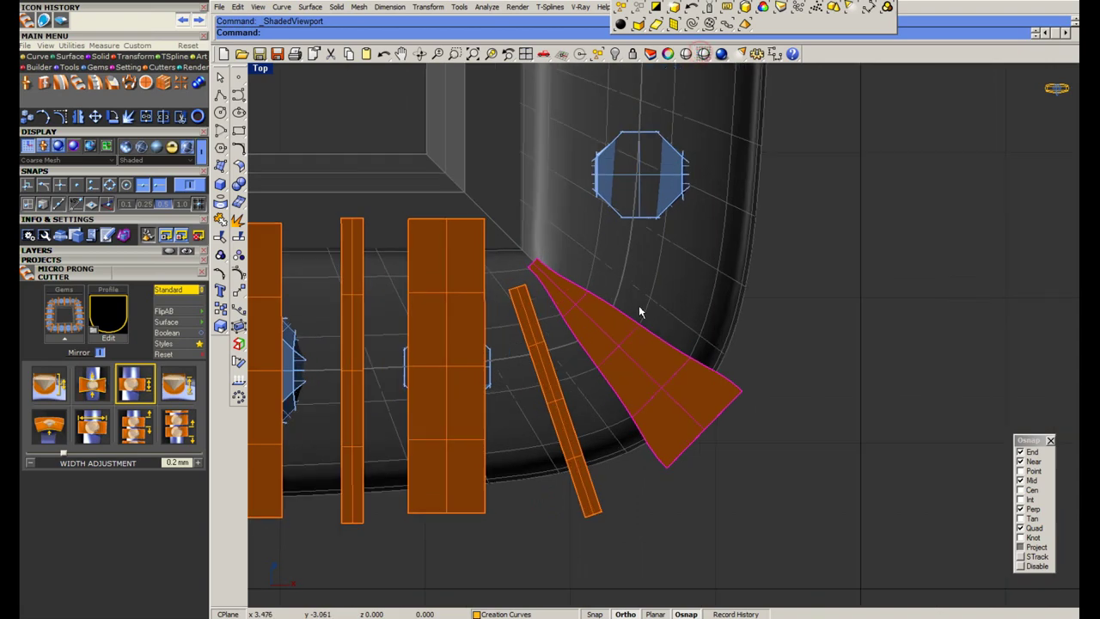
{"action": "scroll", "coordinate": [660, 320], "scroll_direction": "down", "scroll_amount": 2}
{"action": "scroll", "coordinate": [643, 323], "scroll_direction": "up", "scroll_amount": 2}
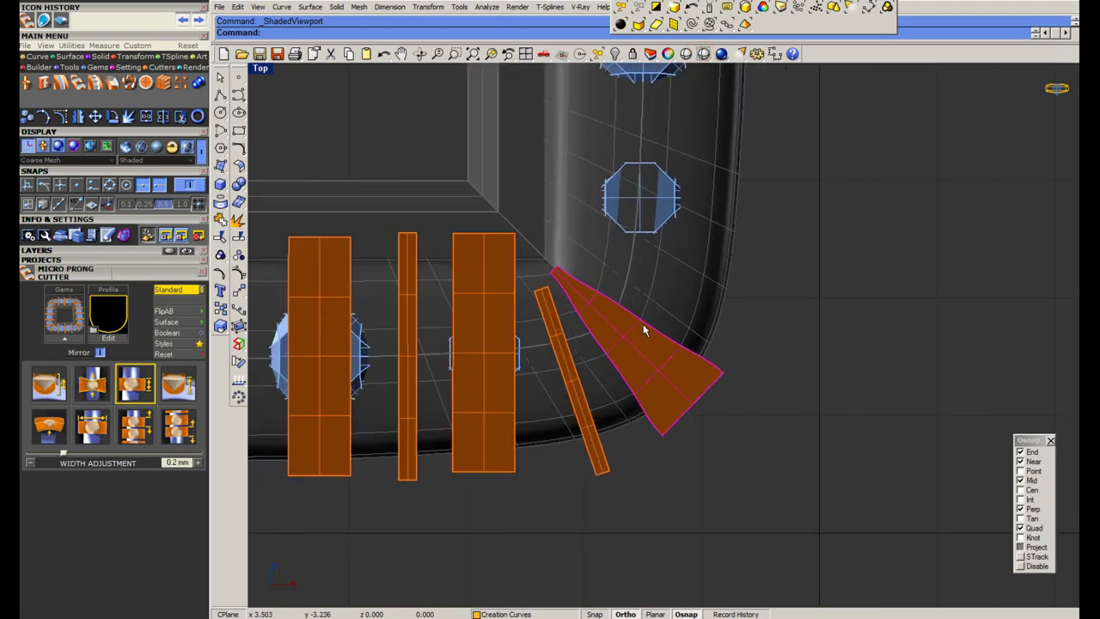
{"action": "left_click", "coordinate": [221, 114]}
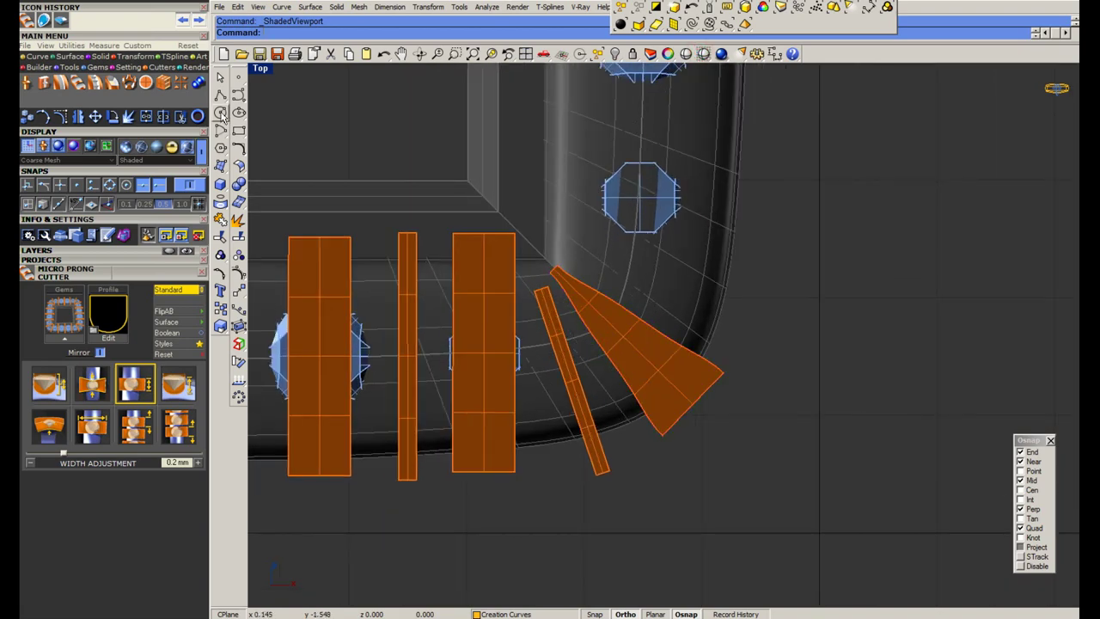
{"action": "left_click", "coordinate": [617, 341]}
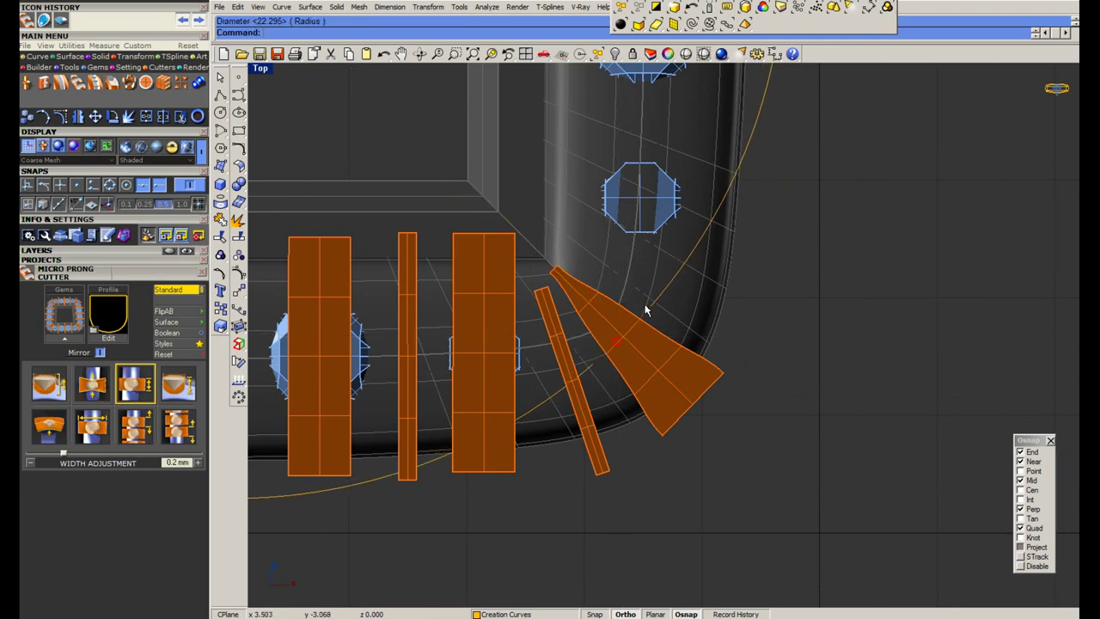
{"action": "left_click", "coordinate": [650, 301]}
Wire-cut the wide corner cutter with the circle, removing its narrow inner part, and delete the circle.
{"action": "left_click", "coordinate": [691, 295]}
{"action": "left_click", "coordinate": [673, 272]}
{"action": "left_click", "coordinate": [573, 283]}
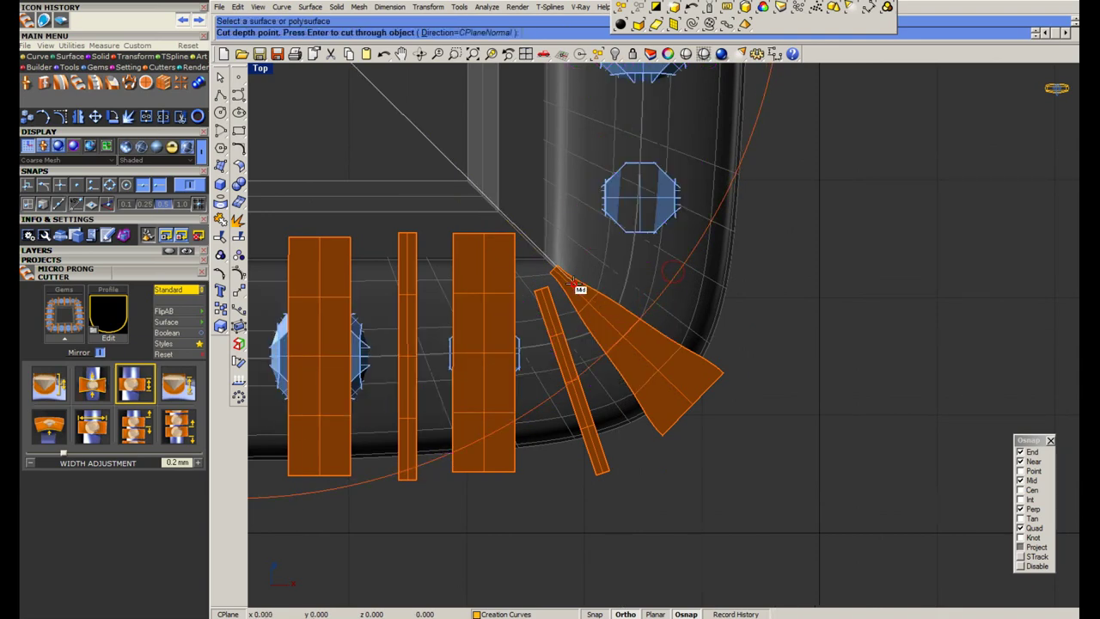
{"action": "right_click", "coordinate": [574, 283]}
{"action": "right_click", "coordinate": [574, 282]}
{"action": "key", "text": "ctrl+z"}
{"action": "right_click", "coordinate": [574, 282]}
{"action": "left_click", "coordinate": [573, 283]}
{"action": "left_click", "coordinate": [575, 286]}
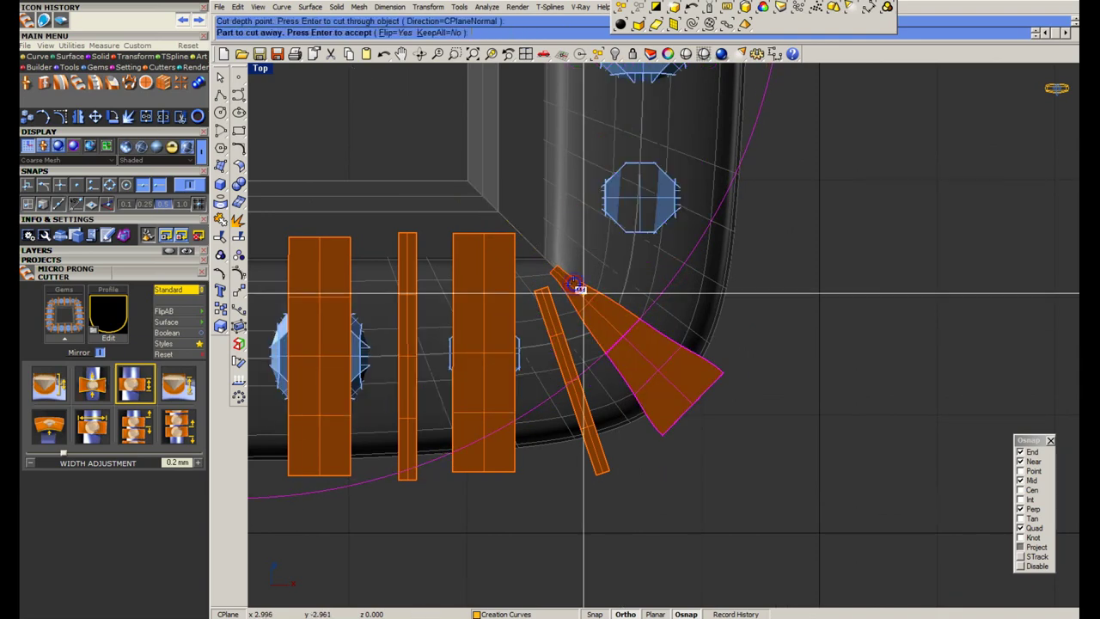
{"action": "left_click", "coordinate": [583, 293]}
{"action": "right_click", "coordinate": [584, 293]}
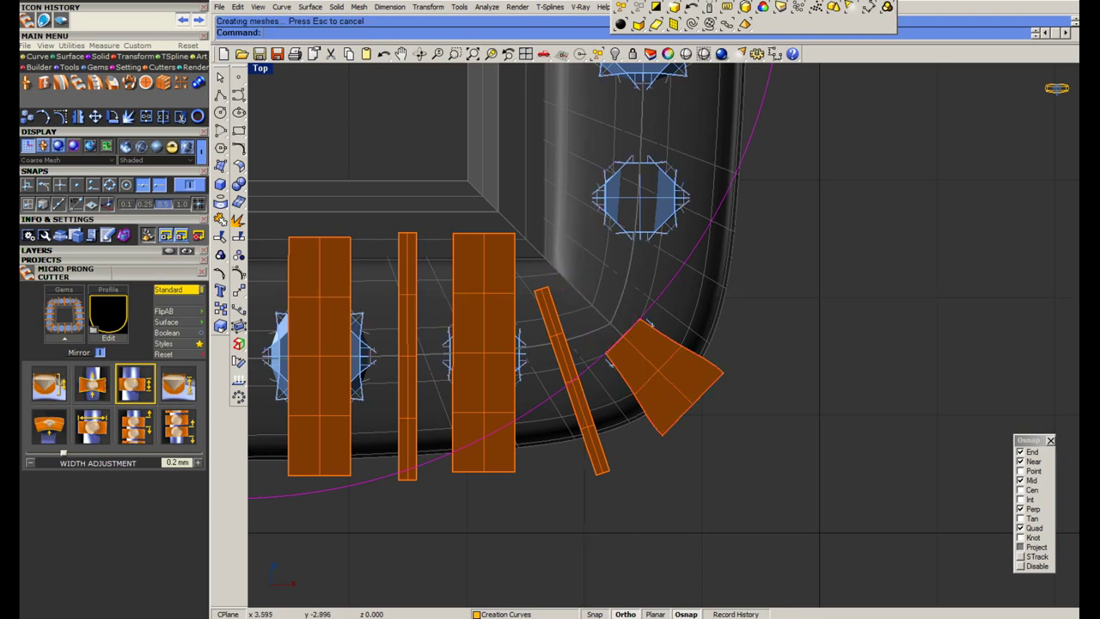
{"action": "key", "text": "Delete"}
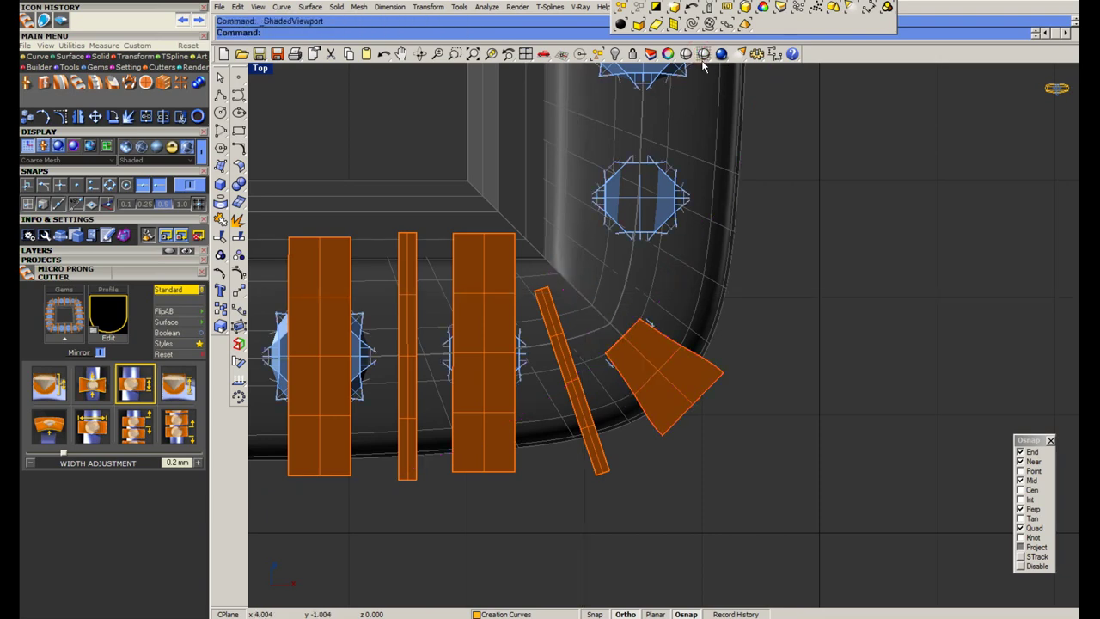
{"action": "left_click", "coordinate": [703, 54]}
{"action": "left_click_drag", "start_coordinate": [532, 460], "coordinate": [505, 462]}
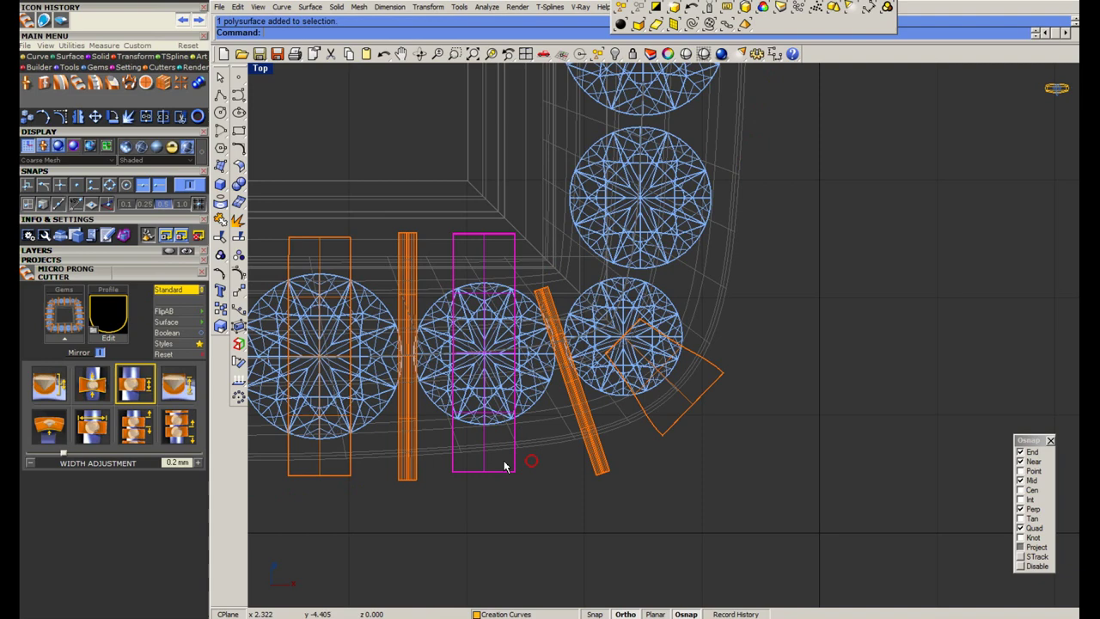
{"action": "key", "text": "ctrl+r"}
{"action": "left_click", "coordinate": [484, 354]}
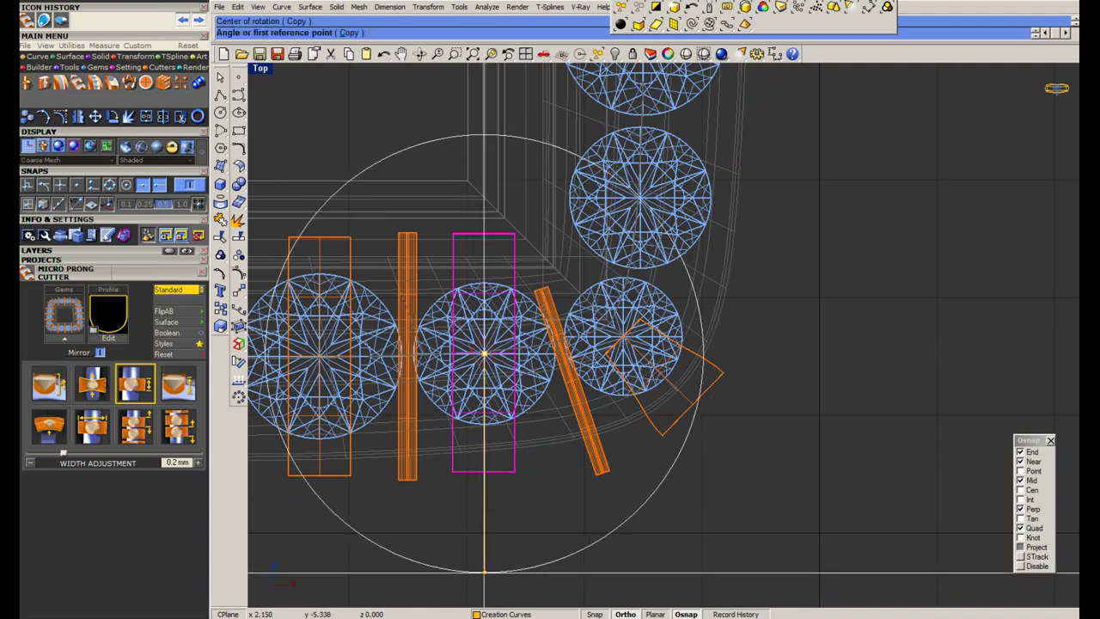
{"action": "key", "text": "Escape"}
{"action": "left_click", "coordinate": [702, 57]}
Show the model in ghosted display with the wide cutter on the smaller stone selected.
{"action": "right_click_drag", "start_coordinate": [521, 408], "coordinate": [582, 382]}
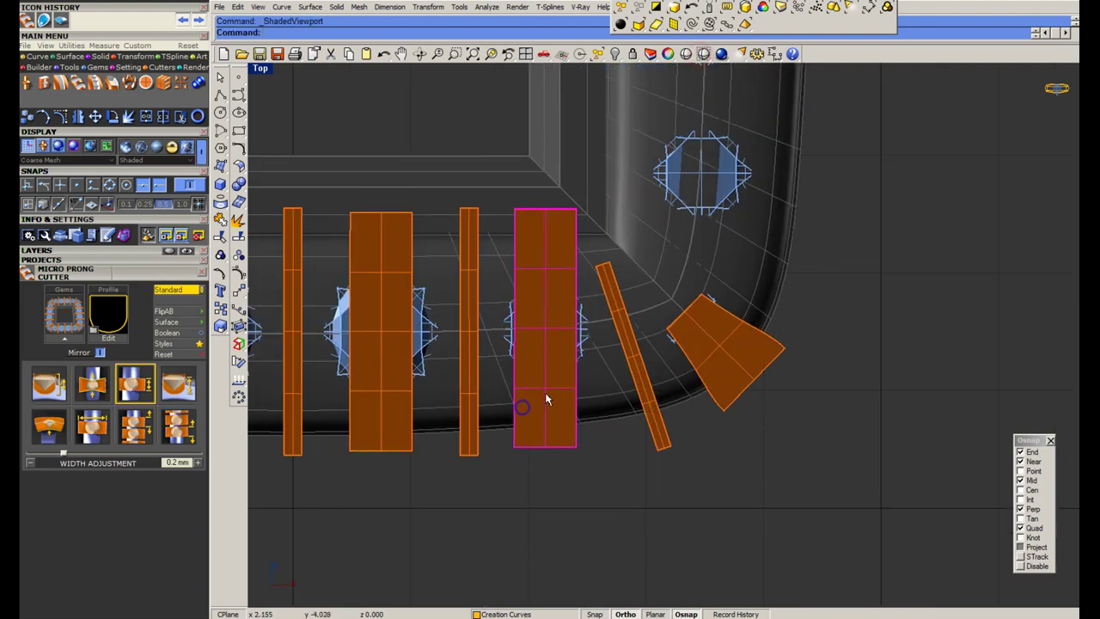
{"action": "key", "text": "ctrl+alt+g"}
{"action": "key", "text": "Escape"}
{"action": "left_click", "coordinate": [558, 441]}
{"action": "right_click_drag", "start_coordinate": [558, 442], "coordinate": [554, 416]}
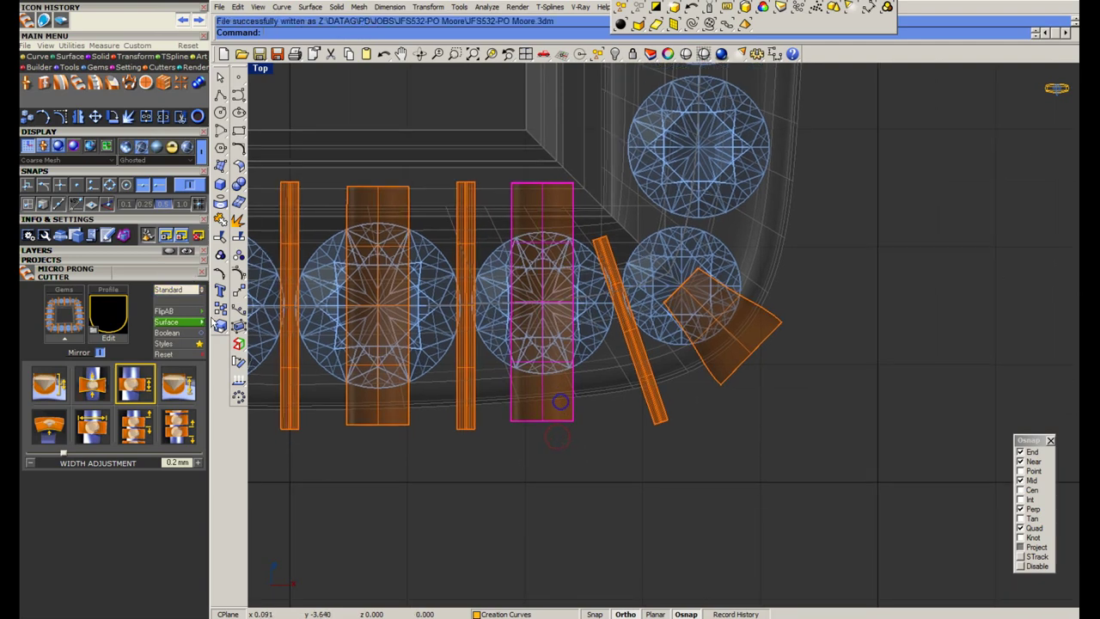
Cage-edit the wide cutter on the smaller stone with a CPlane bounding box and 2 points in X, Y and Z.
{"action": "left_click", "coordinate": [239, 326]}
{"action": "left_click", "coordinate": [336, 33]}
{"action": "left_click", "coordinate": [349, 35]}
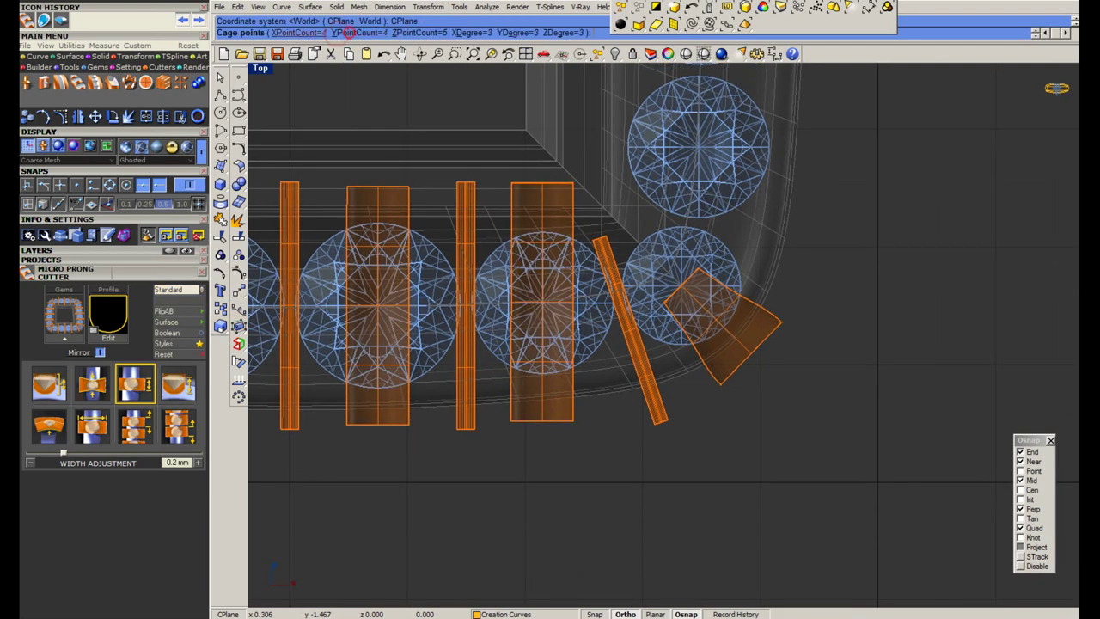
{"action": "left_click", "coordinate": [312, 34]}
{"action": "type", "text": "2"}
{"action": "key", "text": "Return"}
{"action": "left_click", "coordinate": [360, 34]}
{"action": "type", "text": "2"}
{"action": "key", "text": "Return"}
{"action": "left_click", "coordinate": [413, 35]}
{"action": "type", "text": "2"}
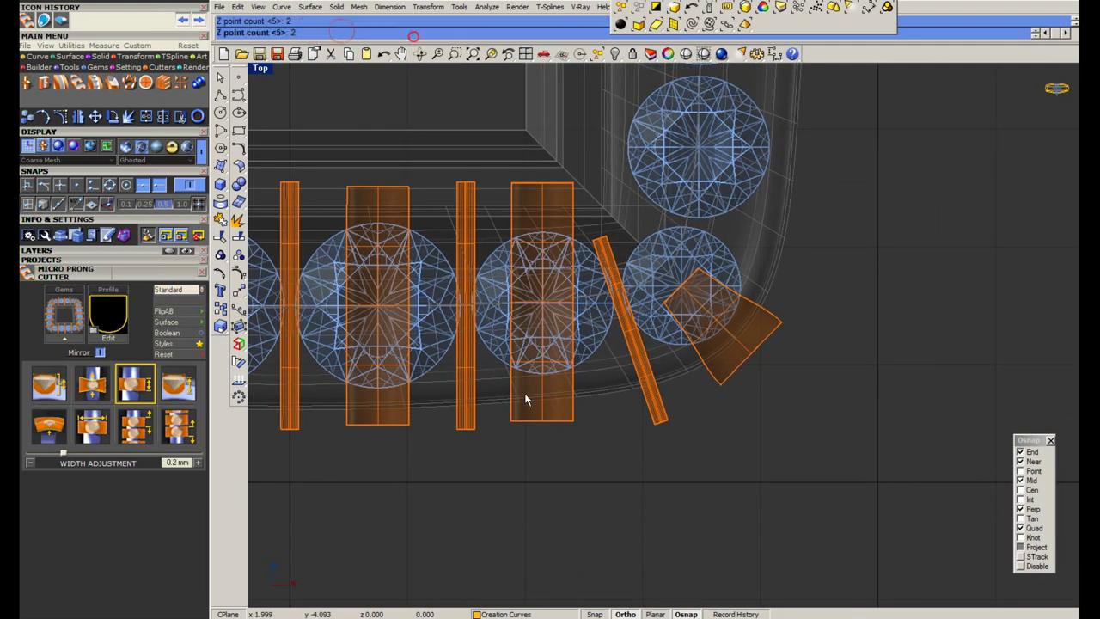
{"action": "key", "text": "Return"}
{"action": "key", "text": "Return"}
{"action": "key", "text": "Return"}
Move the cage points at the wide cutter's outer corner nearest the slanted cutter about 0.12 mm toward that cutter.
{"action": "scroll", "coordinate": [541, 429], "scroll_direction": "up", "scroll_amount": 4}
{"action": "left_click_drag", "start_coordinate": [632, 401], "coordinate": [632, 400]}
{"action": "type", "text": "m"}
{"action": "key", "text": "Return"}
{"action": "left_click", "coordinate": [570, 456]}
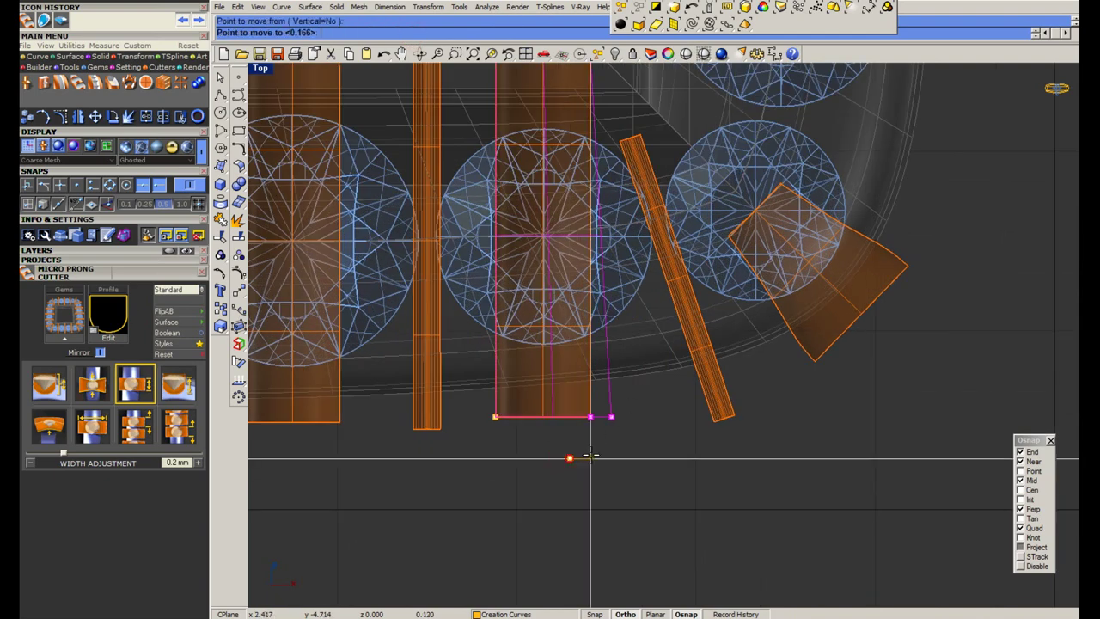
{"action": "left_click", "coordinate": [590, 457]}
Move the cage points at the wide cutter's other outer corner about 0.05 mm toward the slanted cutter.
{"action": "left_click_drag", "start_coordinate": [469, 449], "coordinate": [518, 407]}
{"action": "right_click", "coordinate": [507, 469]}
{"action": "left_click", "coordinate": [507, 465]}
{"action": "left_click", "coordinate": [516, 465]}
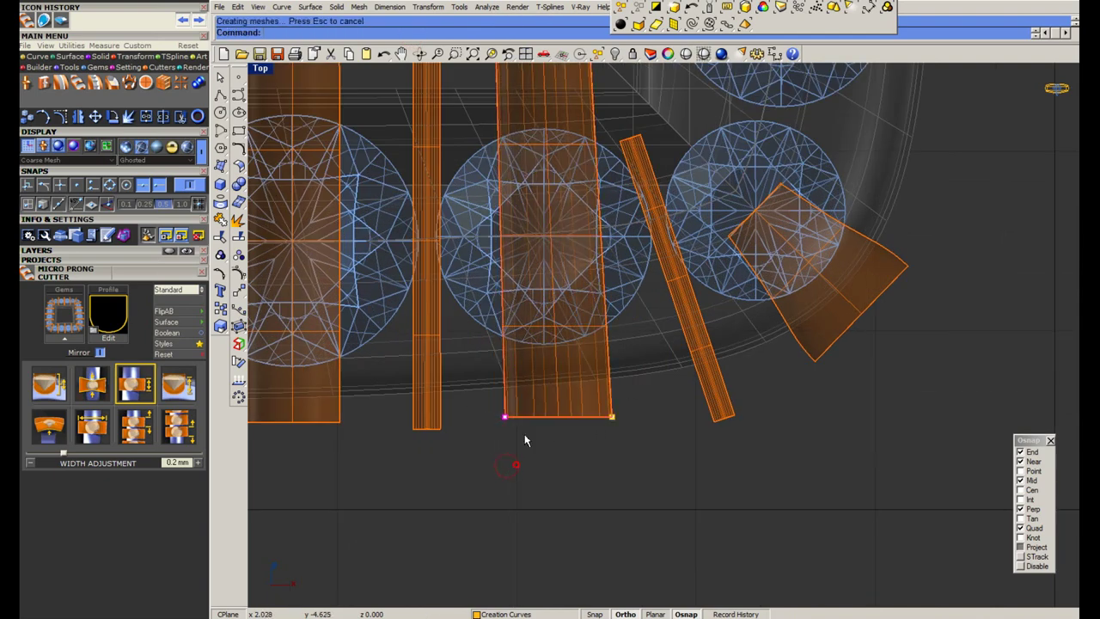
Move the cage points at the wide cutter's inner corner farthest from the slanted cutter about 0.06 mm toward that cutter.
{"action": "scroll", "coordinate": [525, 432], "scroll_direction": "down", "scroll_amount": 6}
{"action": "scroll", "coordinate": [499, 190], "scroll_direction": "up", "scroll_amount": 4}
{"action": "right_click", "coordinate": [471, 154]}
{"action": "left_click", "coordinate": [465, 150]}
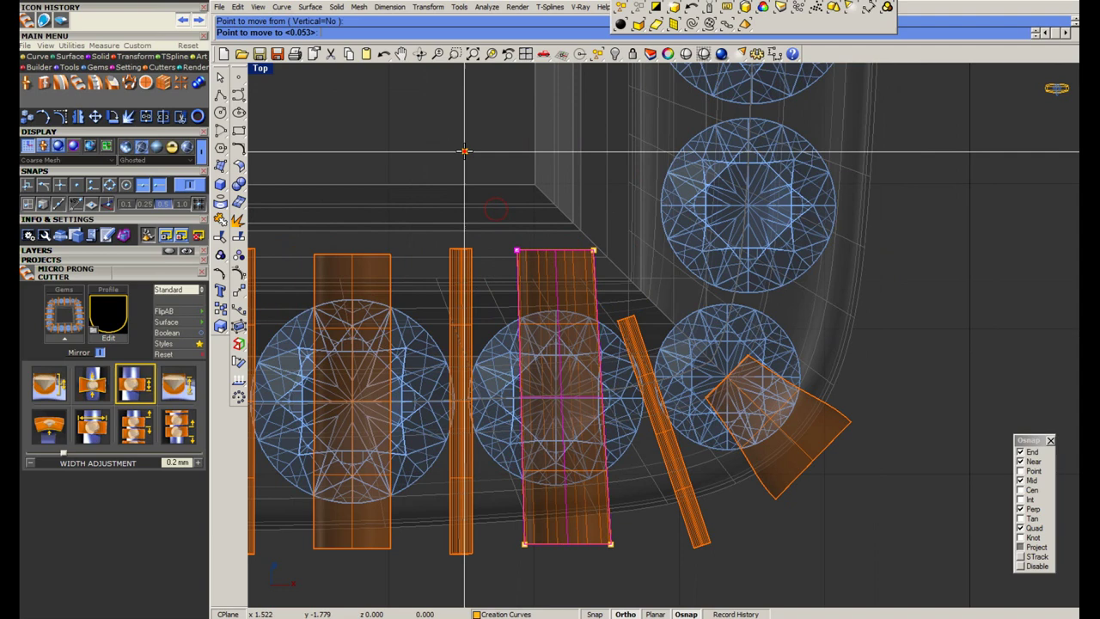
{"action": "left_click", "coordinate": [473, 150]}
Adjust the cage points at the wide cutter's outer corner nearest the slanted cutter slightly farther toward it.
{"action": "left_click_drag", "start_coordinate": [576, 557], "coordinate": [618, 536]}
{"action": "right_click", "coordinate": [619, 559]}
{"action": "left_click", "coordinate": [612, 564]}
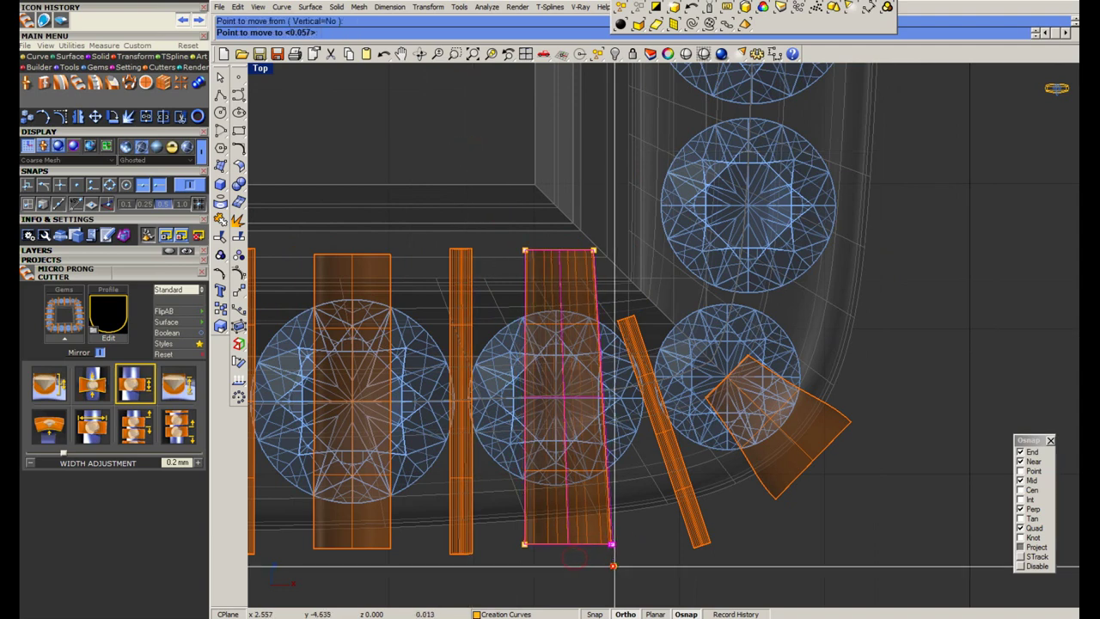
Move the outer cage points of the wide tapered cutter towards the frame corner to flare its outer end.
{"action": "left_click", "coordinate": [623, 564]}
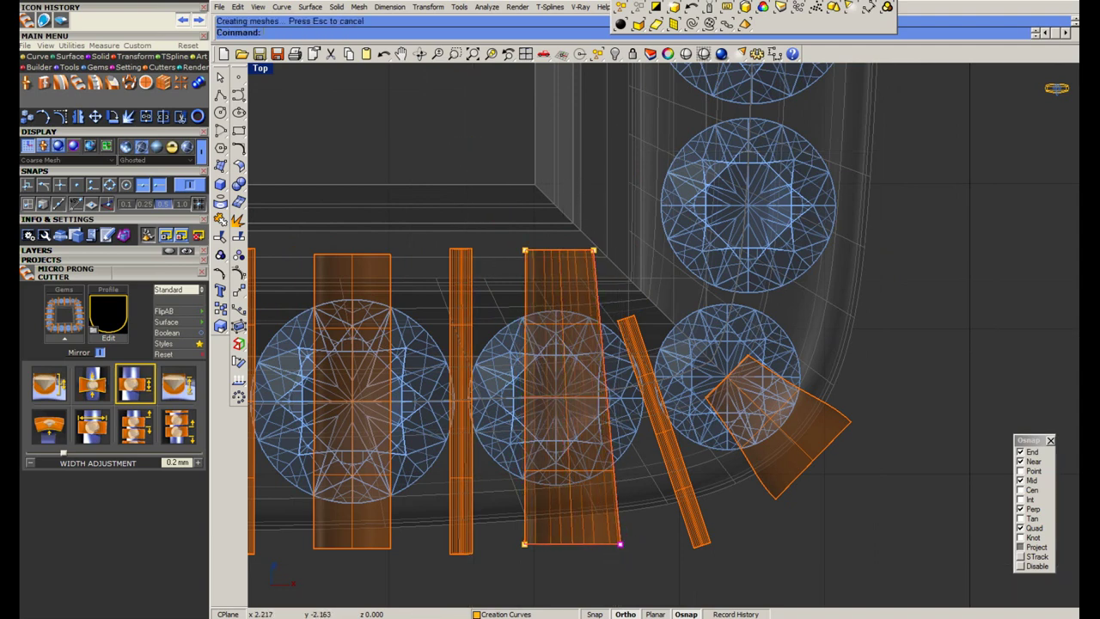
{"action": "right_click_drag", "start_coordinate": [624, 435], "coordinate": [596, 360]}
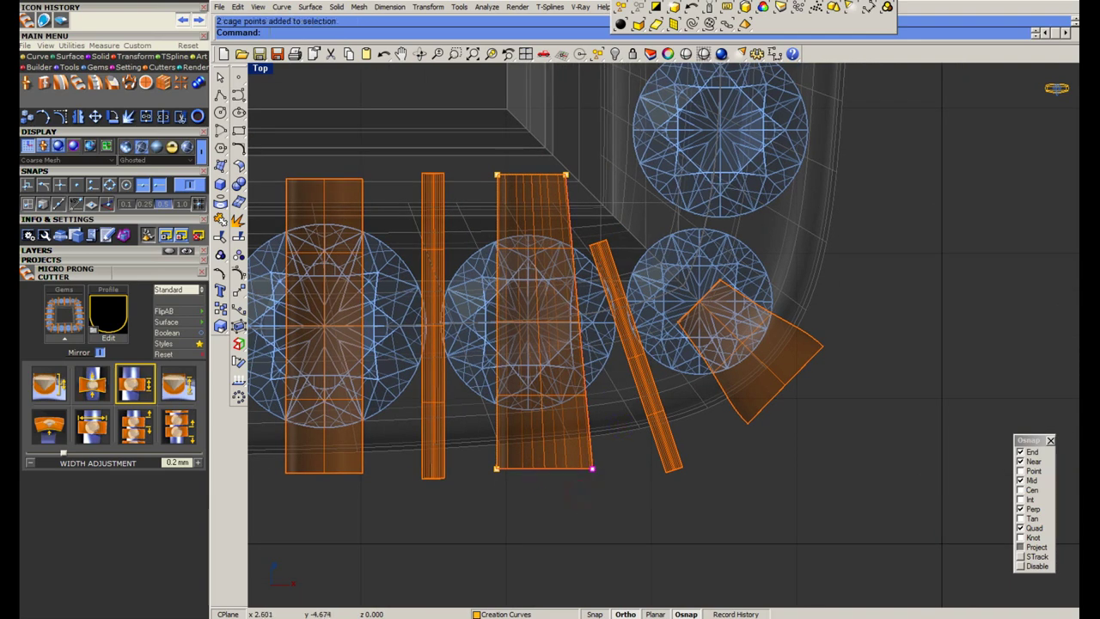
{"action": "right_click", "coordinate": [589, 495]}
{"action": "left_click", "coordinate": [588, 499]}
{"action": "left_click", "coordinate": [595, 499]}
{"action": "key", "text": "Escape"}
{"action": "key", "text": "Escape"}
Rotate the slim angled cutter beside the corner gem slightly so it sits centred between the neighbouring gems.
{"action": "left_click", "coordinate": [673, 461]}
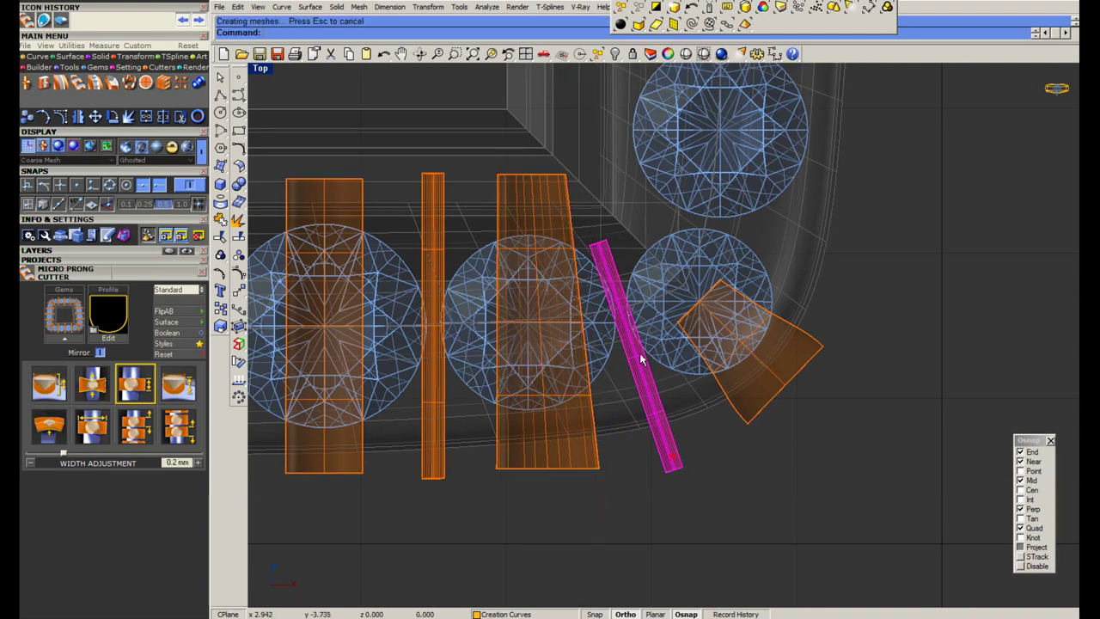
{"action": "key", "text": "ctrl+r"}
{"action": "left_click", "coordinate": [629, 323]}
{"action": "left_click", "coordinate": [756, 530]}
{"action": "left_click", "coordinate": [753, 534]}
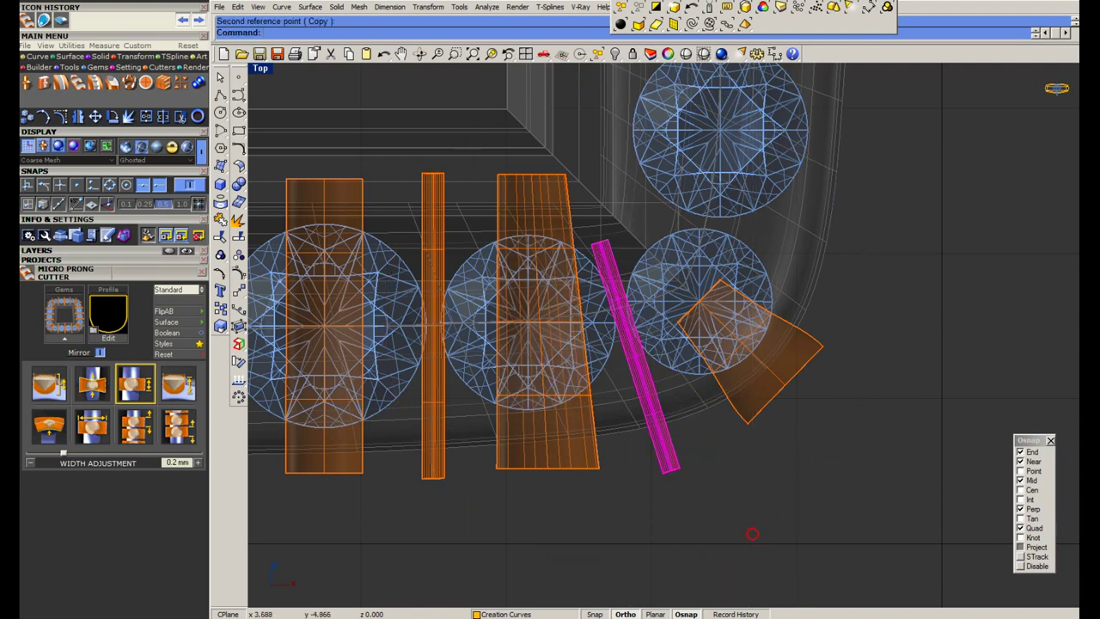
Shorten the slim angled cutter with a one-directional scale from its outer end, pulling back its inner end.
{"action": "key", "text": "ctrl+1"}
{"action": "left_click", "coordinate": [679, 468]}
{"action": "scroll", "coordinate": [609, 269], "scroll_direction": "up", "scroll_amount": 4}
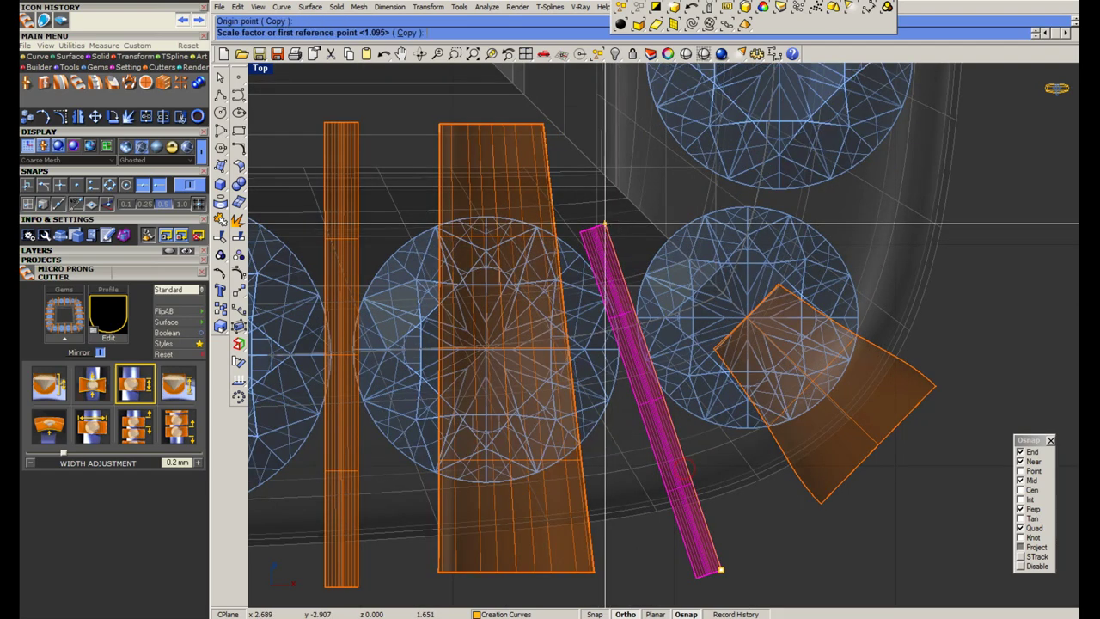
{"action": "left_click", "coordinate": [605, 224]}
{"action": "left_click", "coordinate": [636, 315]}
{"action": "scroll", "coordinate": [560, 337], "scroll_direction": "down", "scroll_amount": 4}
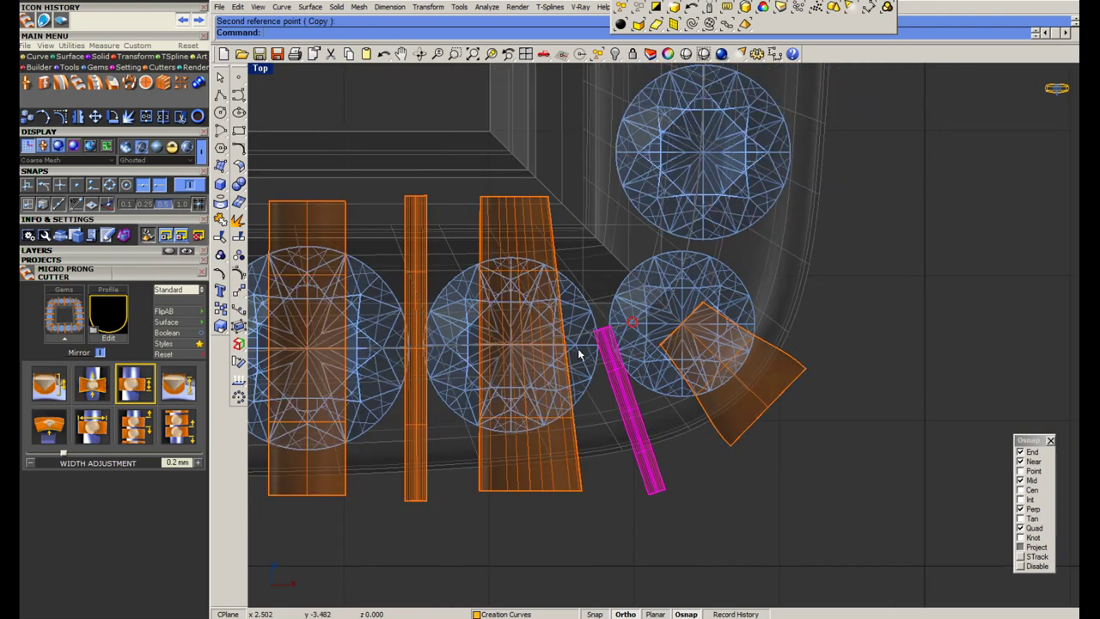
{"action": "key", "text": "Escape"}
Display the Top view shaded and save the file.
{"action": "right_click_drag", "start_coordinate": [743, 415], "coordinate": [693, 403]}
{"action": "left_click", "coordinate": [703, 54]}
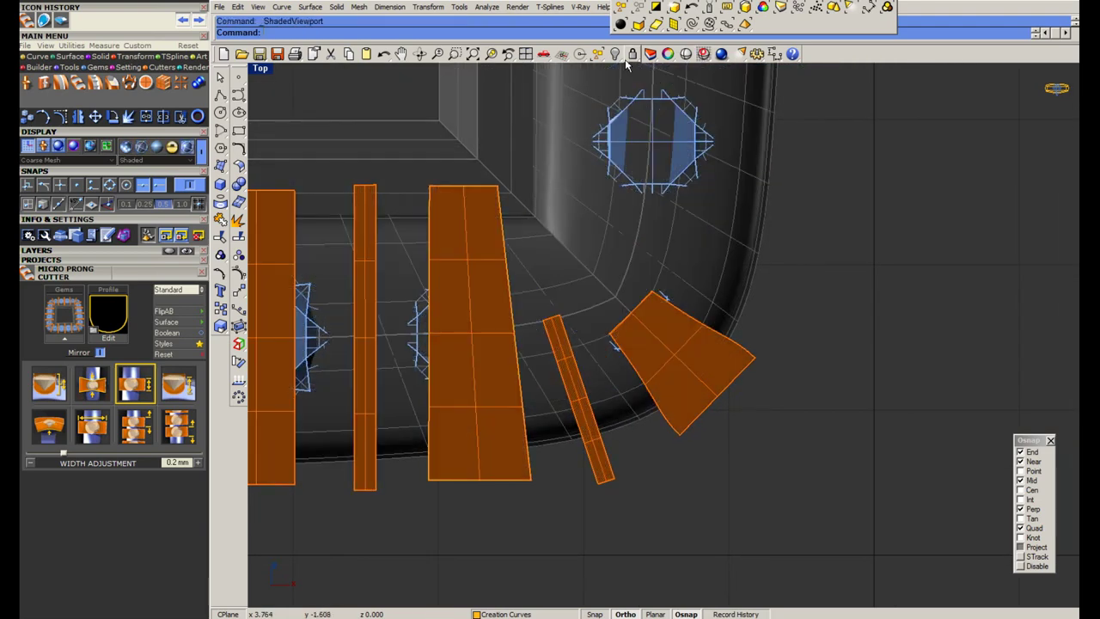
{"action": "key", "text": "Return"}
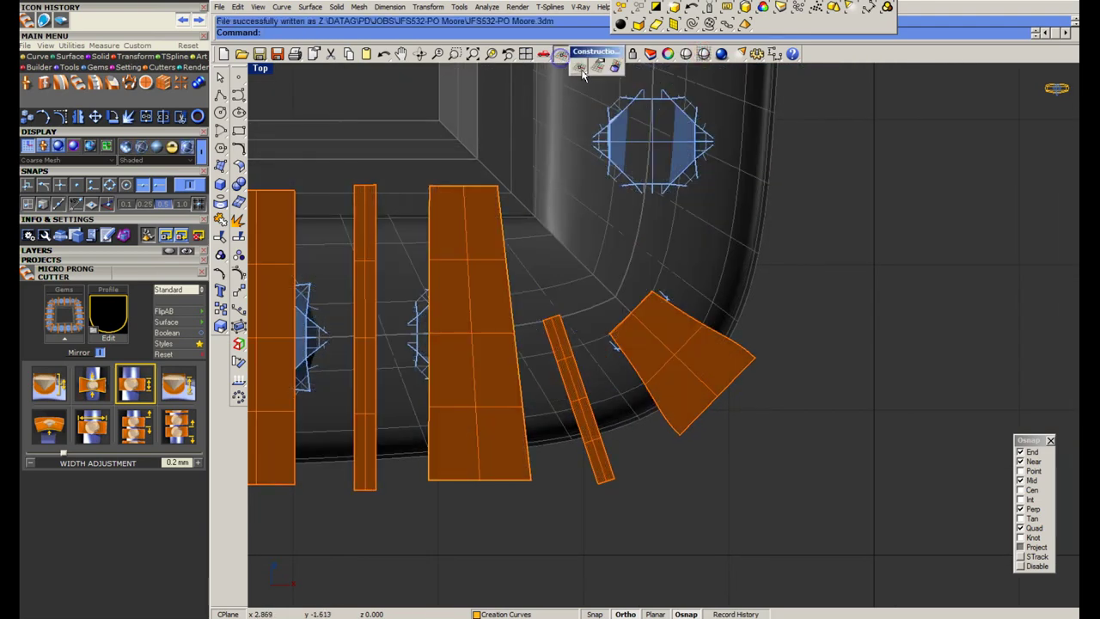
Orient the construction plane to the angled corner gem and set the view to that plane's plan.
{"action": "left_click", "coordinate": [580, 68]}
{"action": "left_click", "coordinate": [632, 81]}
{"action": "scroll", "coordinate": [713, 358], "scroll_direction": "up", "scroll_amount": 4}
{"action": "left_click", "coordinate": [738, 382]}
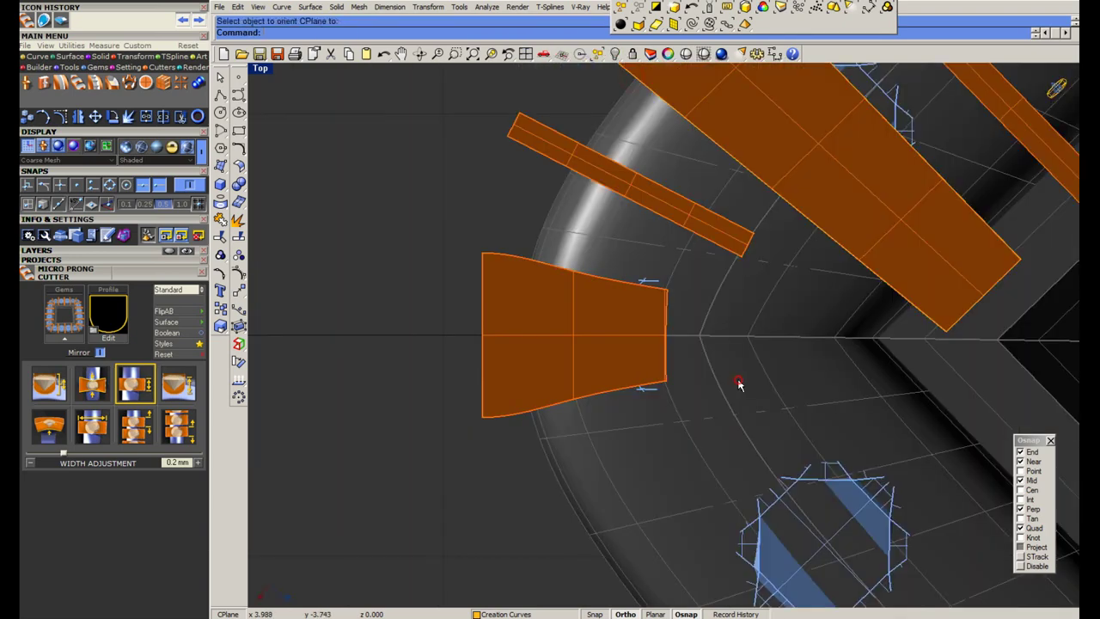
{"action": "left_click", "coordinate": [623, 331]}
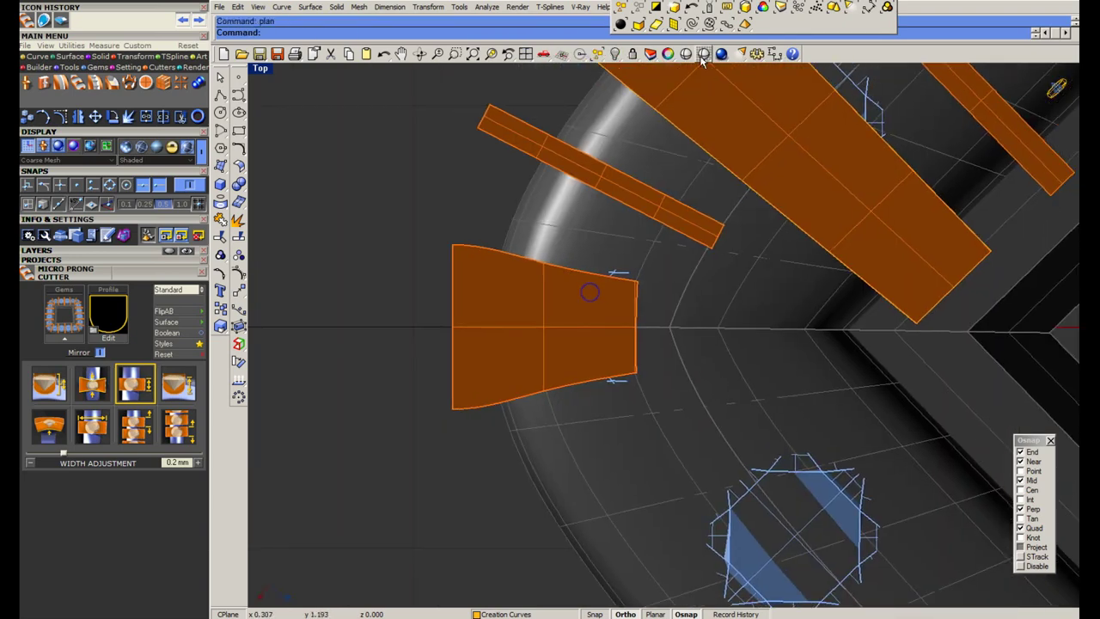
Show the view in wireframe and put a bounding-box edit cage around the flared corner cutter.
{"action": "left_click", "coordinate": [702, 54]}
{"action": "left_click", "coordinate": [448, 319]}
{"action": "left_click", "coordinate": [239, 326]}
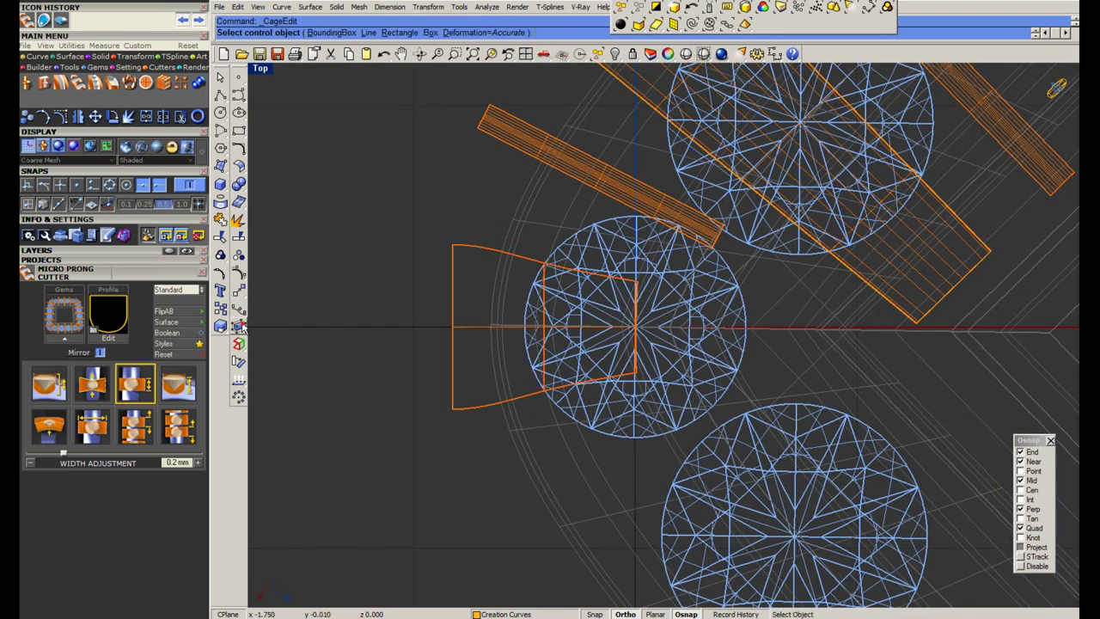
{"action": "left_click", "coordinate": [324, 35]}
{"action": "key", "text": "Return"}
{"action": "key", "text": "Return"}
{"action": "key", "text": "Return"}
Widen the corner cutter's outer end by scaling its outer cage points in one direction from the cutter's centreline.
{"action": "left_click_drag", "start_coordinate": [416, 172], "coordinate": [474, 451]}
{"action": "type", "text": "scale1d"}
{"action": "key", "text": "Return"}
{"action": "left_click", "coordinate": [452, 328]}
{"action": "left_click", "coordinate": [437, 201]}
{"action": "left_click", "coordinate": [438, 183]}
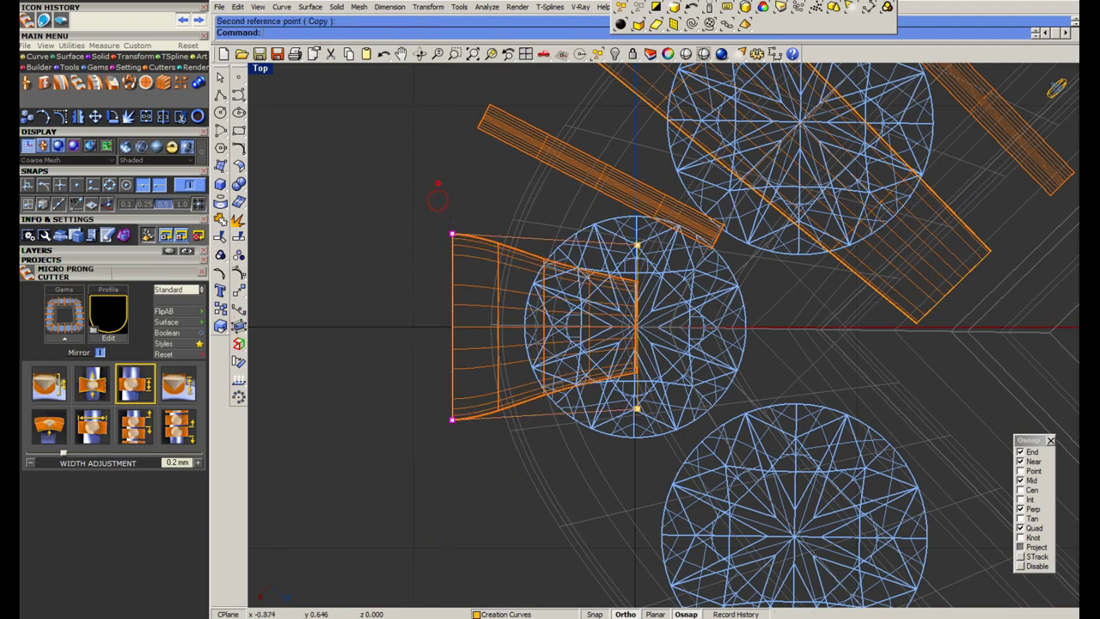
Return to shaded display and scale the corner cutter's outer cage points in one direction once more for extra width.
{"action": "left_click", "coordinate": [703, 54]}
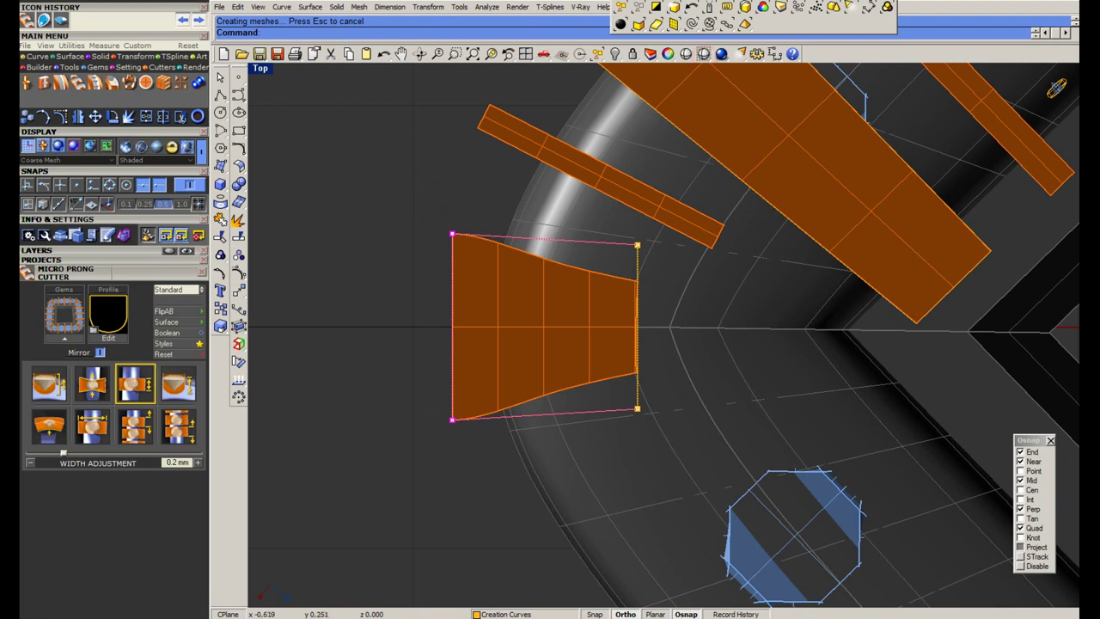
{"action": "type", "text": "1d"}
{"action": "key", "text": "Return"}
{"action": "left_click", "coordinate": [453, 326]}
{"action": "left_click", "coordinate": [455, 215]}
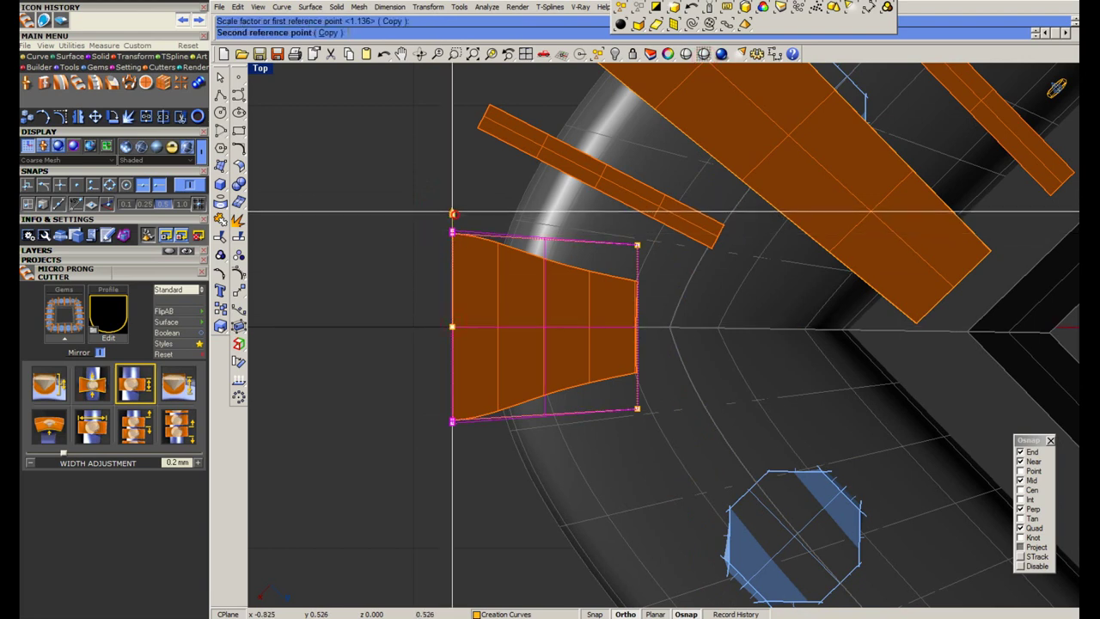
{"action": "left_click", "coordinate": [454, 205]}
Move the corner cutter's inner cage points slightly towards the frame opening and delete the edit cage.
{"action": "left_click_drag", "start_coordinate": [524, 201], "coordinate": [687, 447]}
{"action": "type", "text": "m"}
{"action": "key", "text": "Return"}
{"action": "left_click", "coordinate": [398, 335]}
{"action": "left_click", "coordinate": [405, 336]}
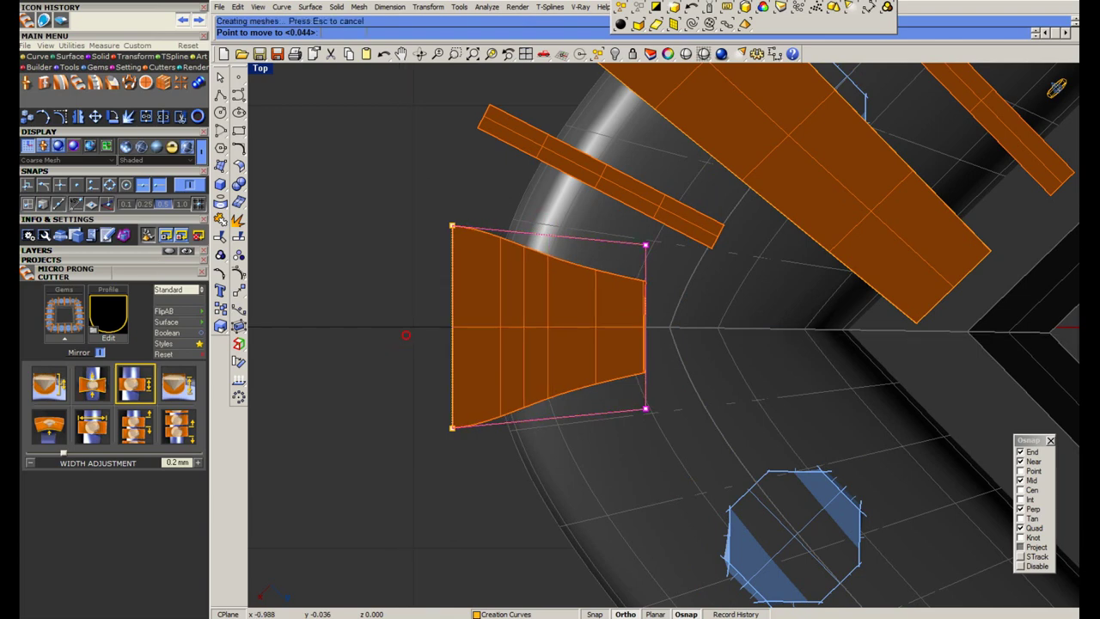
{"action": "scroll", "coordinate": [472, 272], "scroll_direction": "down", "scroll_amount": 4}
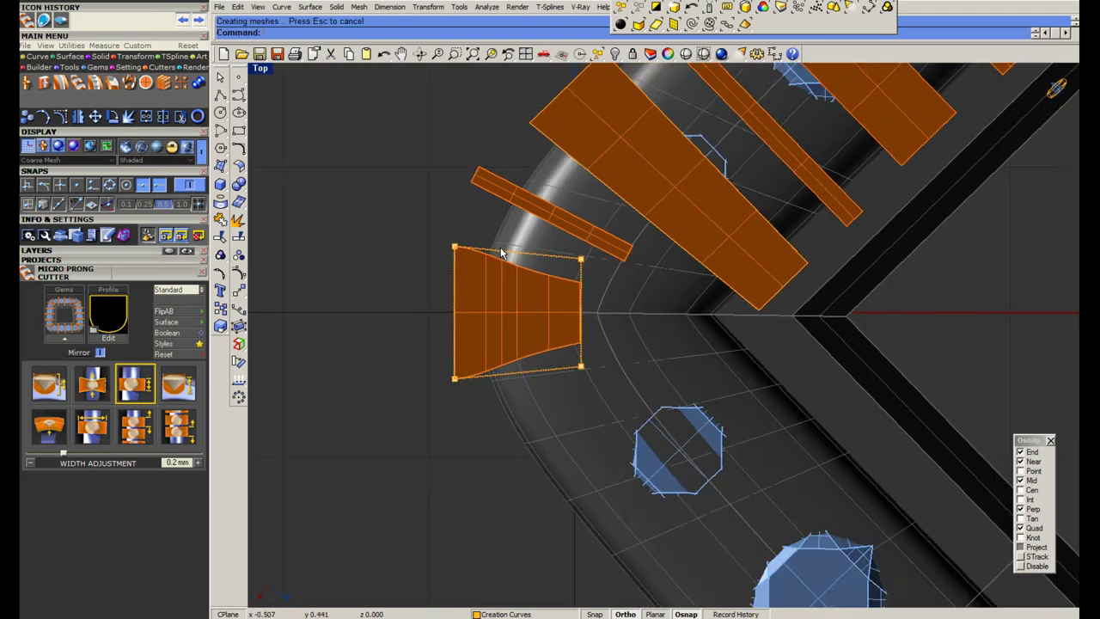
{"action": "key", "text": "Delete"}
Switch to a maximized Perspective view and delete the leftover edit cage around the wide tapered cutter.
{"action": "double_click", "coordinate": [527, 56]}
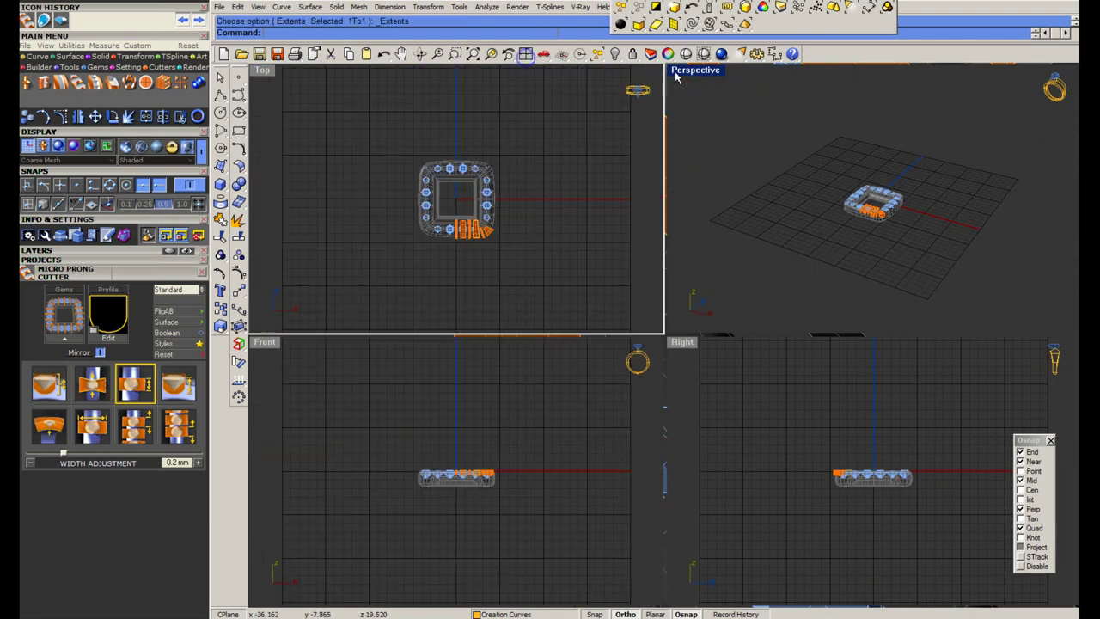
{"action": "double_click", "coordinate": [674, 72]}
{"action": "right_click_drag", "start_coordinate": [597, 311], "coordinate": [631, 318]}
{"action": "scroll", "coordinate": [692, 455], "scroll_direction": "up", "scroll_amount": 8}
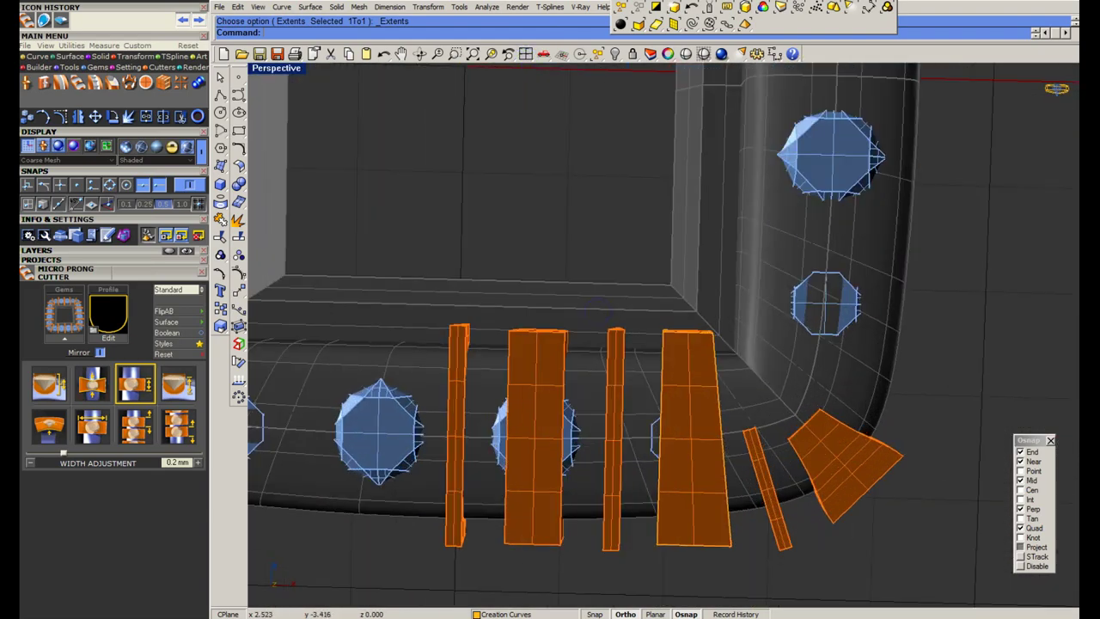
{"action": "left_click", "coordinate": [721, 427]}
{"action": "right_click", "coordinate": [721, 427]}
{"action": "key", "text": "Delete"}
Mirror the two wide and two slim cutters between the centre and corner cutters across the frame's vertical centreline.
{"action": "right_click_drag", "start_coordinate": [710, 457], "coordinate": [705, 445]}
{"action": "left_click", "coordinate": [693, 491]}
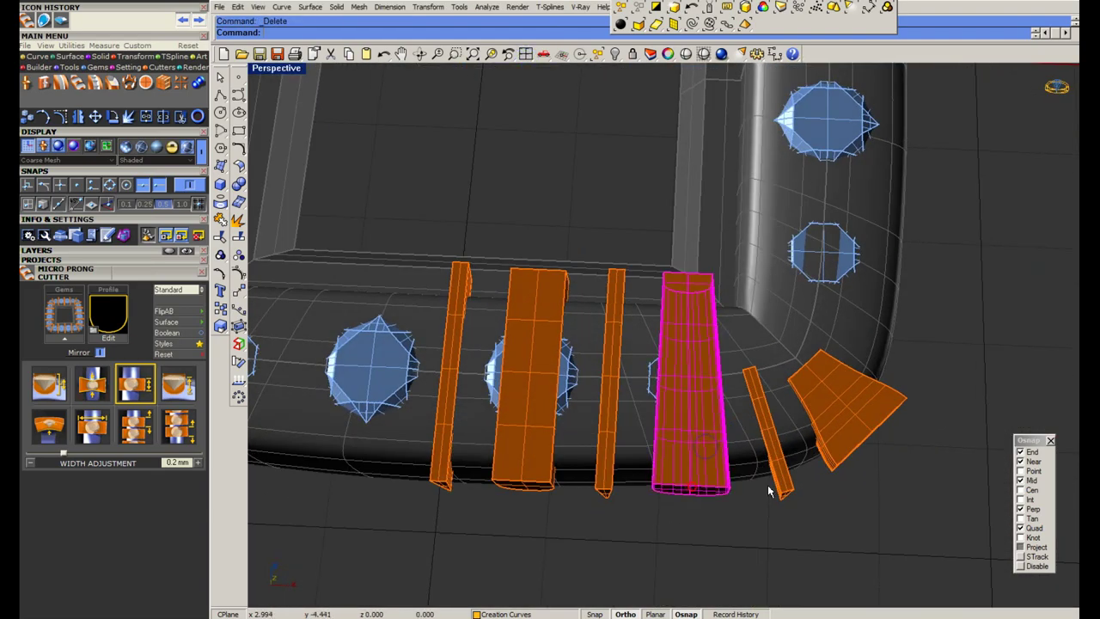
{"action": "left_click", "coordinate": [771, 488], "text": "shift"}
{"action": "left_click", "coordinate": [605, 490], "text": "shift"}
{"action": "left_click", "coordinate": [534, 483], "text": "shift"}
{"action": "scroll", "coordinate": [553, 482], "scroll_direction": "down", "scroll_amount": 5}
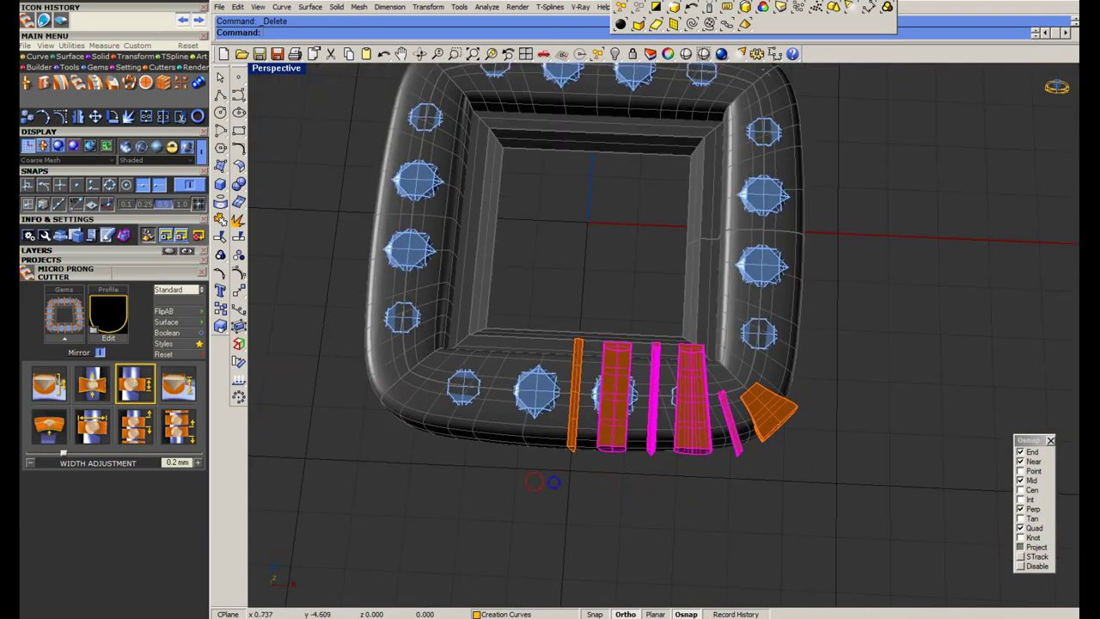
{"action": "key", "text": "ctrl+m"}
{"action": "right_click_drag", "start_coordinate": [611, 452], "coordinate": [599, 445]}
{"action": "left_click", "coordinate": [582, 545]}
{"action": "scroll", "coordinate": [551, 475], "scroll_direction": "up", "scroll_amount": 2}
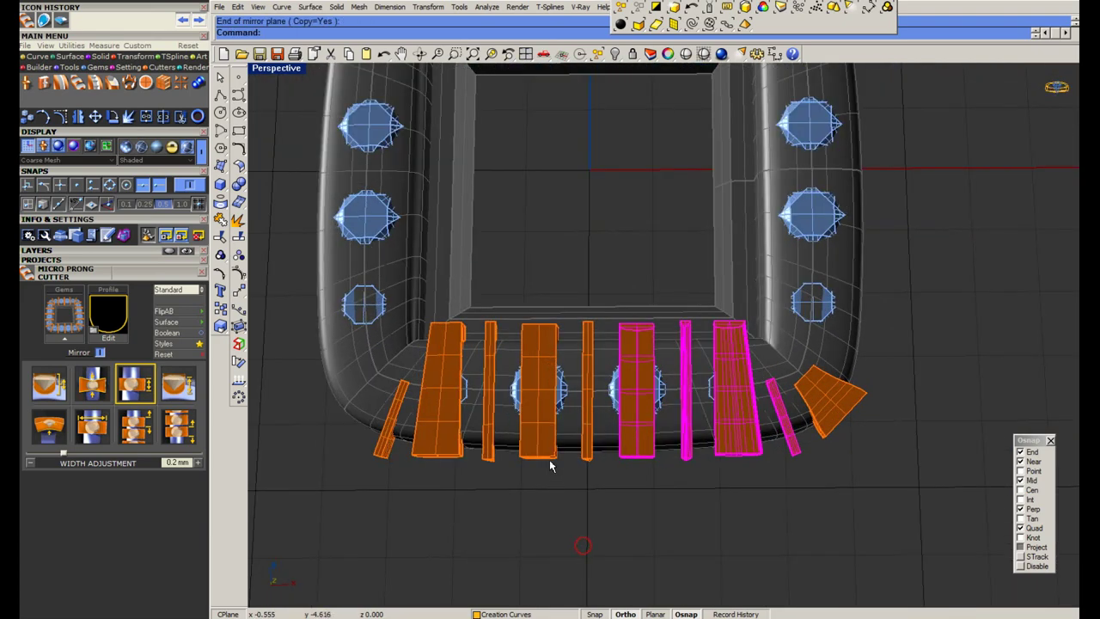
Add the mirrored wide cutter and the slim centre cutter to the selection and group this side's cutters.
{"action": "left_click", "coordinate": [550, 462], "text": "shift"}
{"action": "left_click", "coordinate": [587, 458], "text": "shift"}
{"action": "key", "text": "ctrl+g"}
{"action": "scroll", "coordinate": [587, 462], "scroll_direction": "down", "scroll_amount": 2}
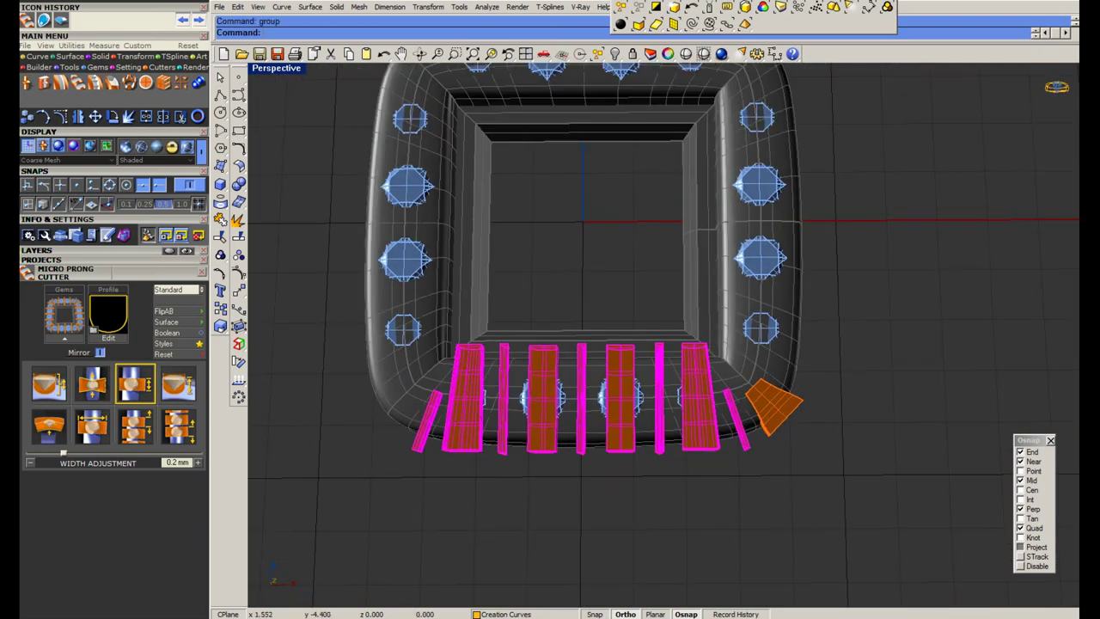
Polar-array the grouped side cutters around 0,0,0 with 4 items over 360 degrees.
{"action": "right_click_drag", "start_coordinate": [658, 452], "coordinate": [665, 463]}
{"action": "scroll", "coordinate": [732, 433], "scroll_direction": "up", "scroll_amount": 4}
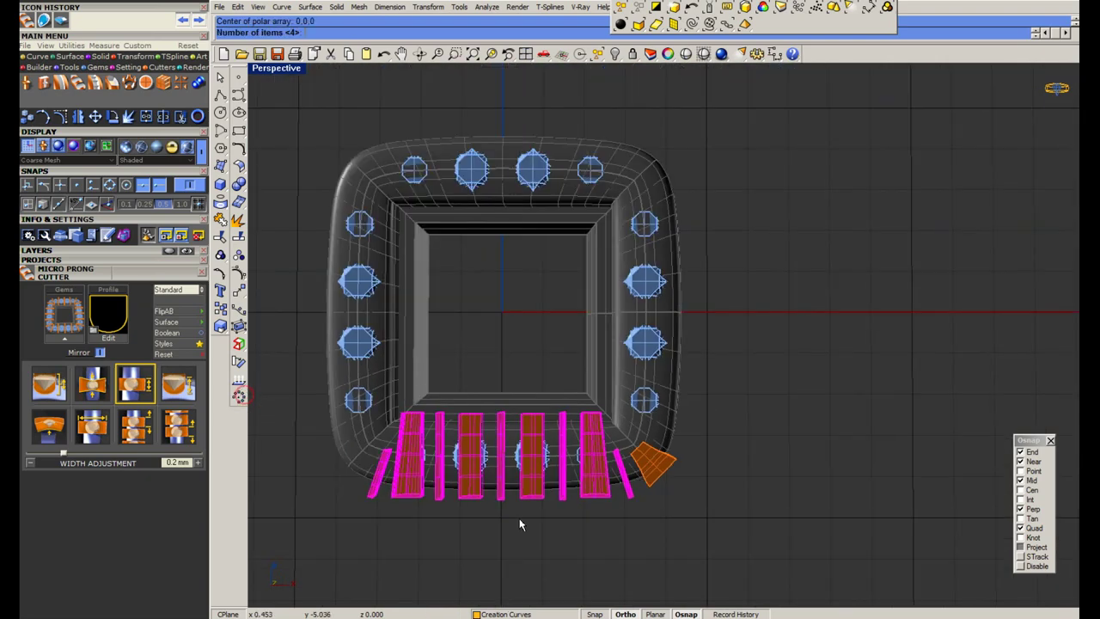
{"action": "key", "text": "Return"}
{"action": "key", "text": "Return"}
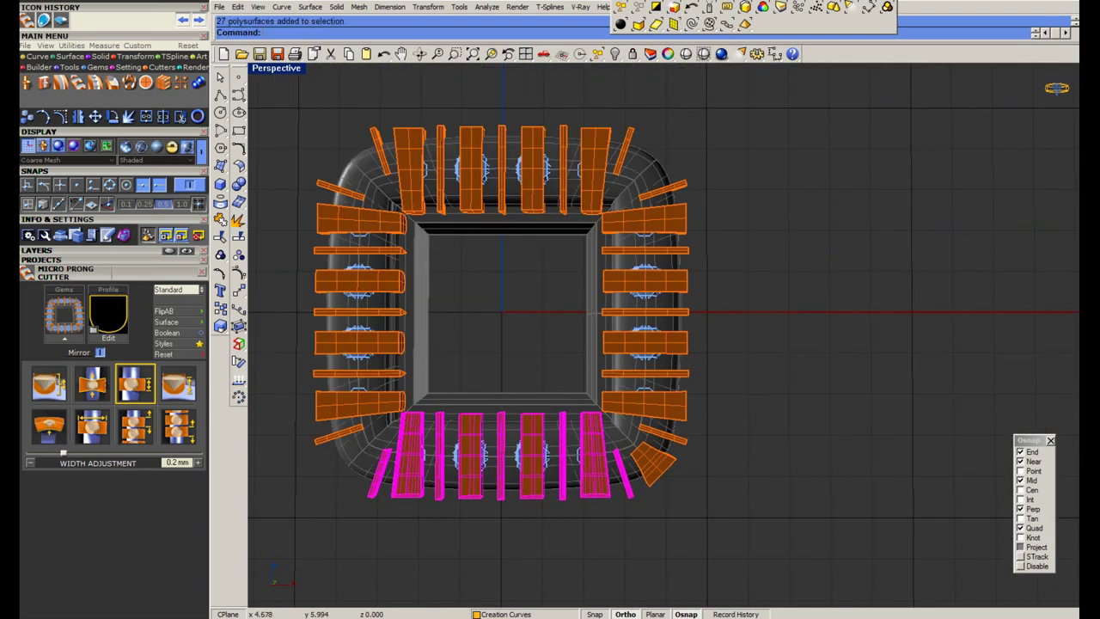
Add the original side group to the selected array copies and group the cutters of all four sides together.
{"action": "scroll", "coordinate": [682, 214], "scroll_direction": "up", "scroll_amount": 4}
{"action": "left_click", "coordinate": [552, 523], "text": "shift"}
{"action": "scroll", "coordinate": [579, 403], "scroll_direction": "down", "scroll_amount": 6}
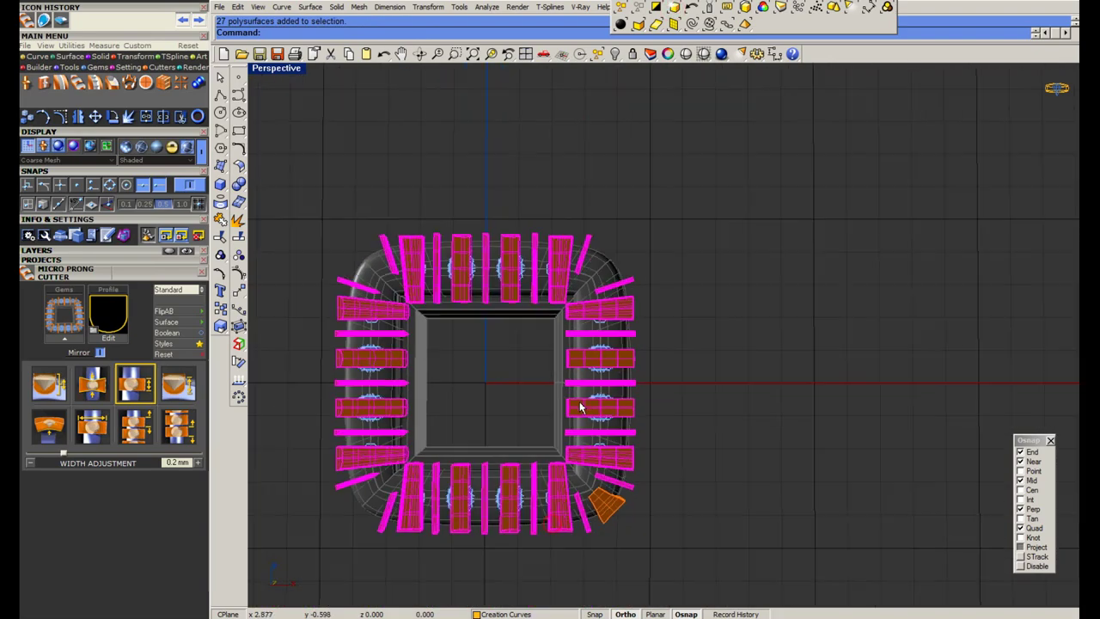
{"action": "key", "text": "ctrl+g"}
{"action": "scroll", "coordinate": [608, 523], "scroll_direction": "up", "scroll_amount": 4}
Lengthen the corner cutter inwards in the wireframe Top view with a one-directional scale from its outer edge midpoint.
{"action": "left_click", "coordinate": [623, 498]}
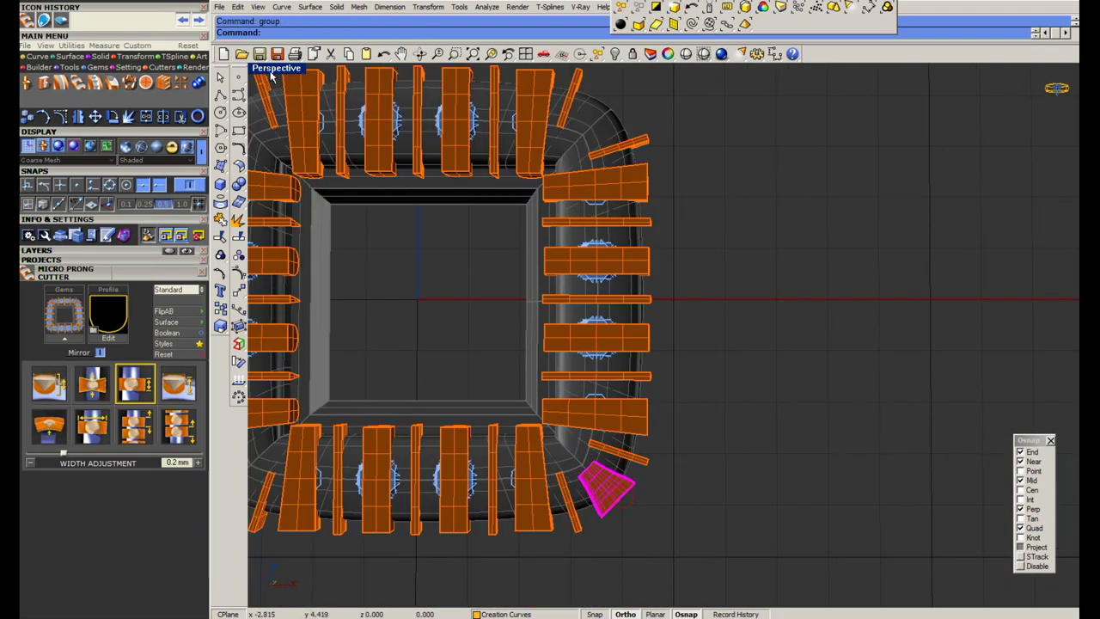
{"action": "double_click", "coordinate": [273, 71]}
{"action": "scroll", "coordinate": [563, 283], "scroll_direction": "up", "scroll_amount": 5}
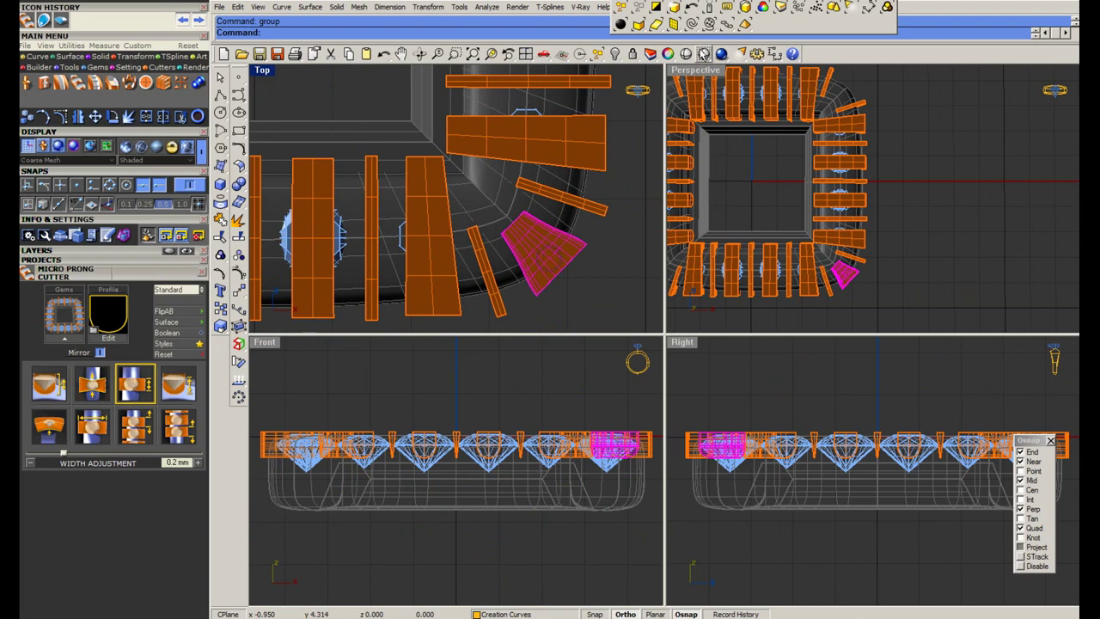
{"action": "left_click", "coordinate": [703, 54]}
{"action": "scroll", "coordinate": [540, 241], "scroll_direction": "up", "scroll_amount": 2}
{"action": "scroll", "coordinate": [578, 291], "scroll_direction": "up", "scroll_amount": 4}
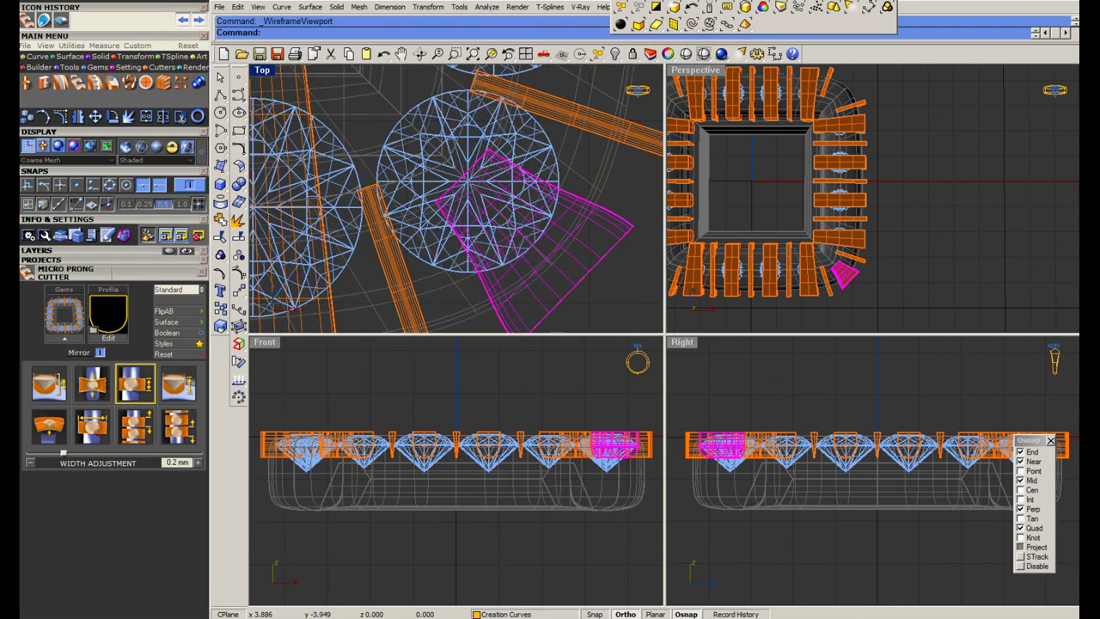
{"action": "key", "text": "Return"}
{"action": "left_click", "coordinate": [577, 285]}
{"action": "scroll", "coordinate": [466, 174], "scroll_direction": "up", "scroll_amount": 4}
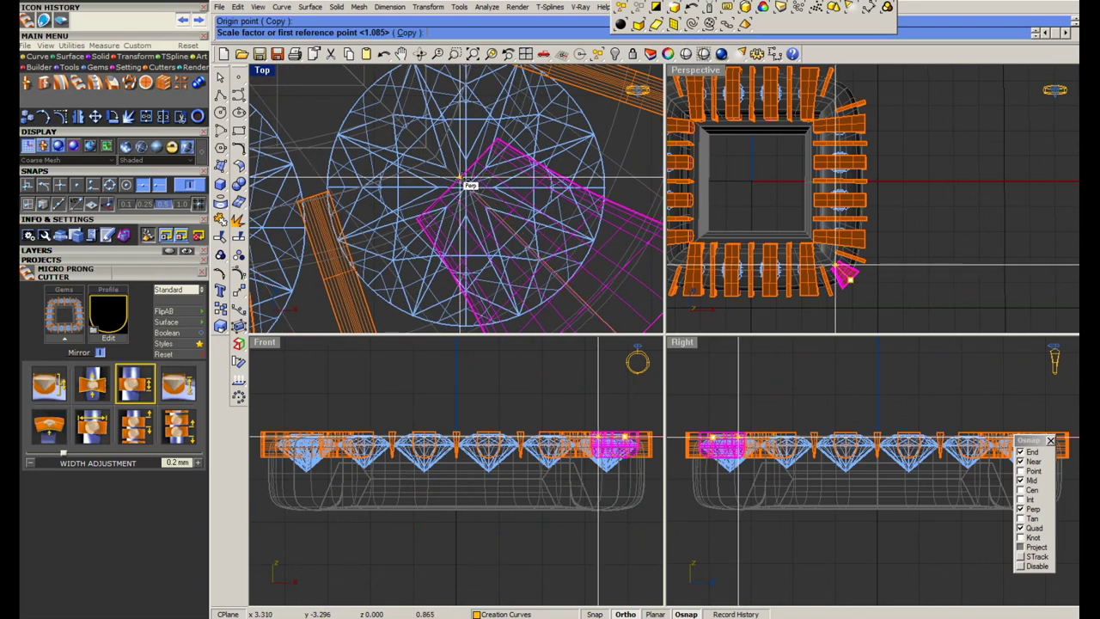
{"action": "left_click", "coordinate": [466, 174]}
{"action": "left_click", "coordinate": [456, 171]}
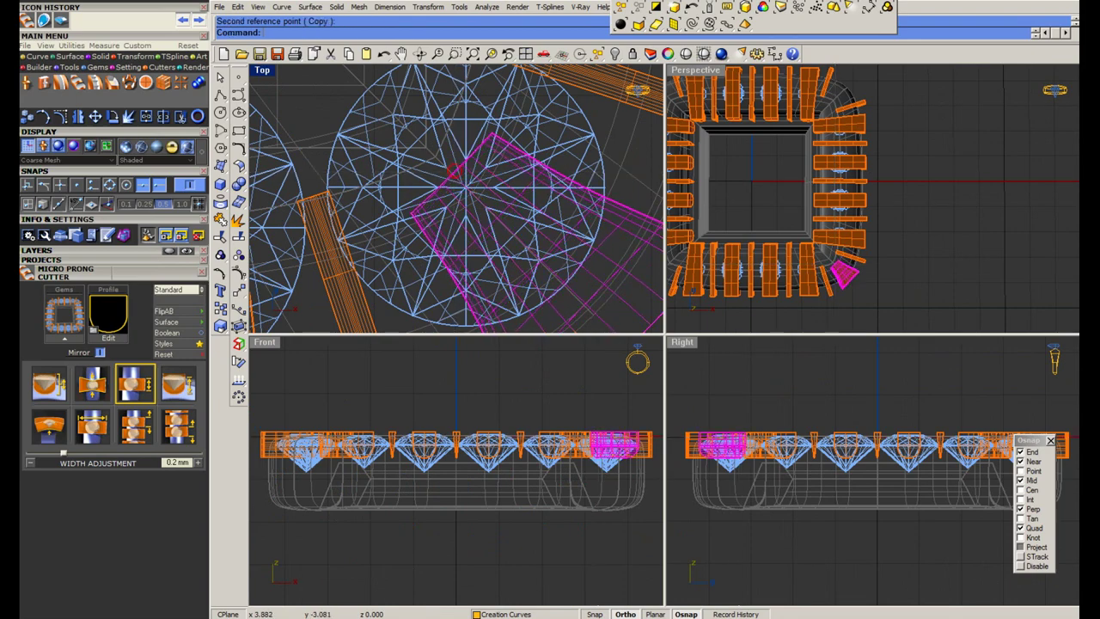
Try to polar-array the corner cutter from the Top view around 0,0,0 with 4 items, and undo the array.
{"action": "scroll", "coordinate": [456, 172], "scroll_direction": "down", "scroll_amount": 8}
{"action": "left_click", "coordinate": [239, 396]}
{"action": "type", "text": "0,0,0"}
{"action": "right_click", "coordinate": [473, 306]}
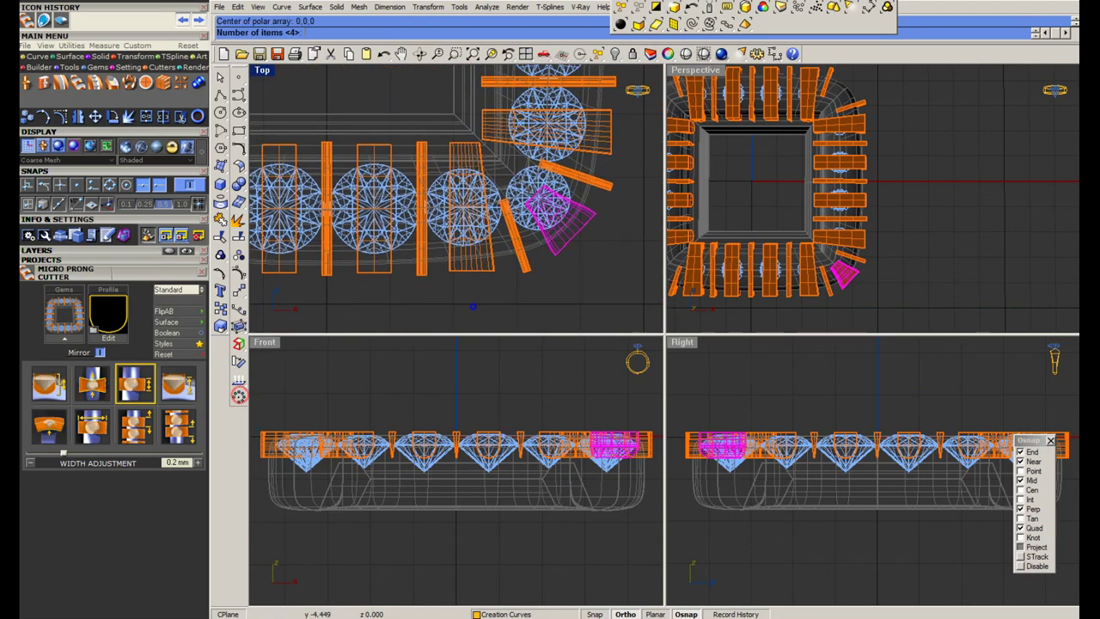
{"action": "right_click", "coordinate": [473, 306]}
{"action": "double_click", "coordinate": [691, 69]}
{"action": "key", "text": "Return"}
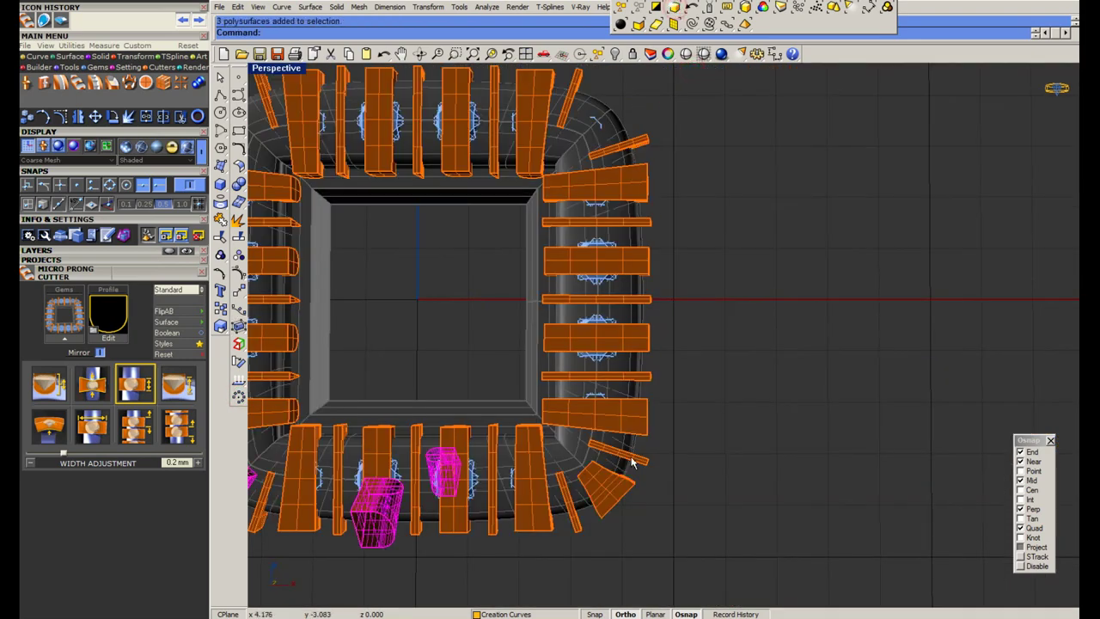
{"action": "scroll", "coordinate": [644, 379], "scroll_direction": "down", "scroll_amount": 4}
{"action": "key", "text": "ctrl+z"}
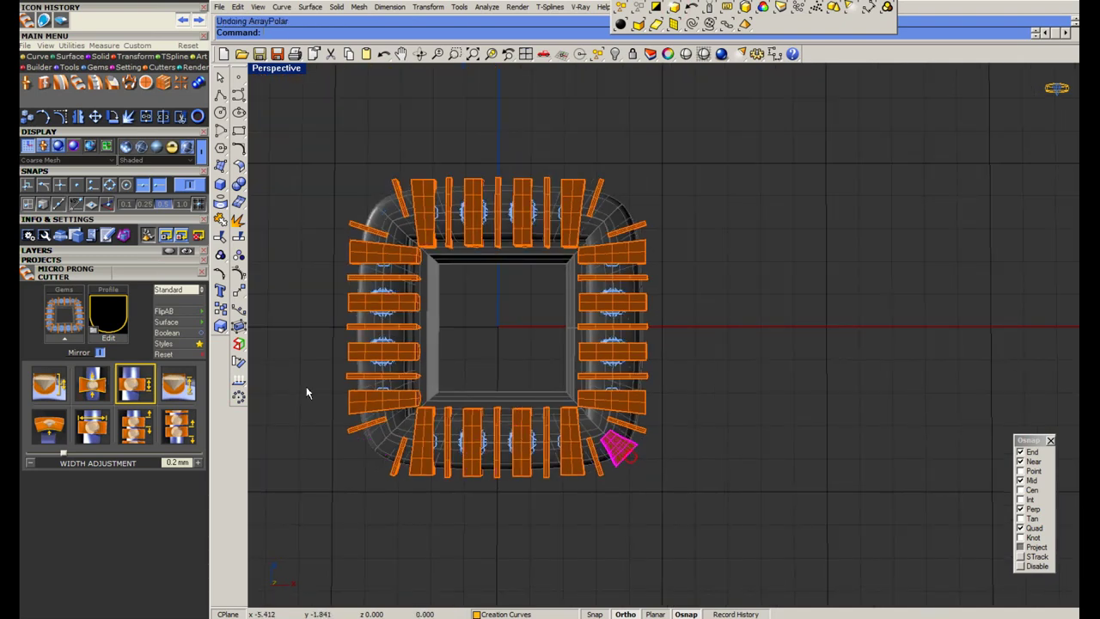
Repeat the polar array of the corner cutter with 4 items over 360 degrees and group all corner and side cutters together.
{"action": "key", "text": "Return"}
{"action": "key", "text": "Return"}
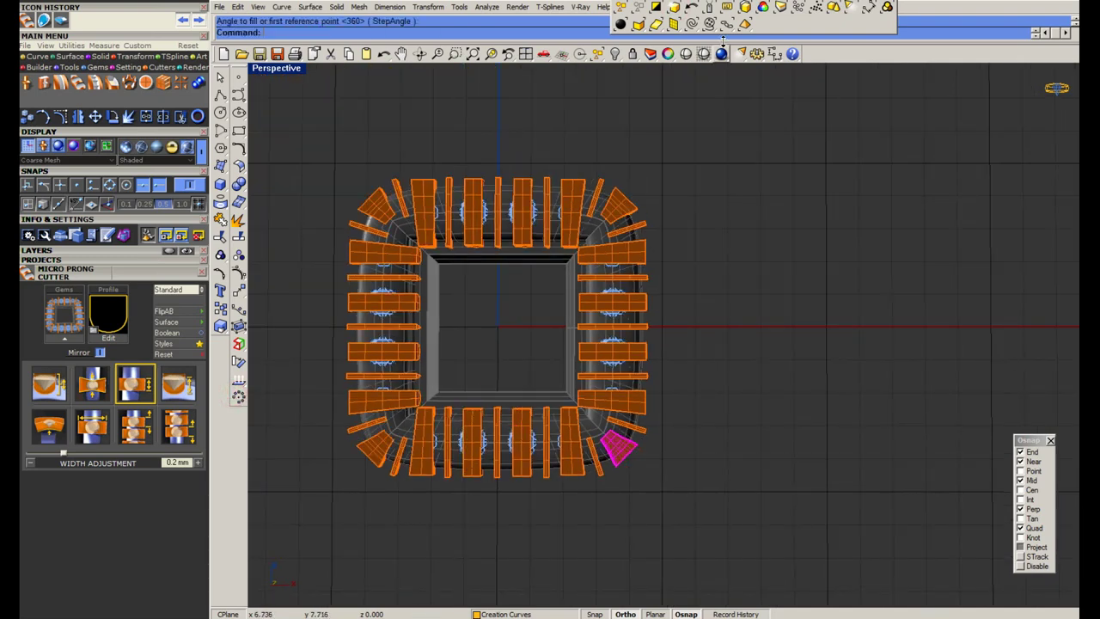
{"action": "left_click", "coordinate": [662, 11]}
{"action": "scroll", "coordinate": [598, 196], "scroll_direction": "up", "scroll_amount": 4}
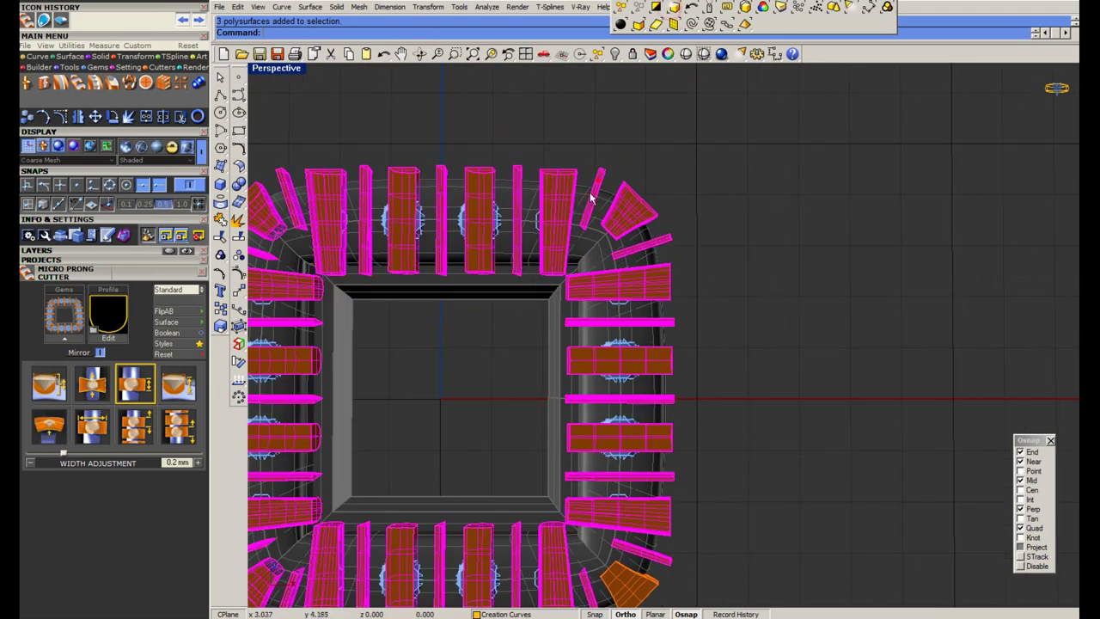
{"action": "scroll", "coordinate": [663, 236], "scroll_direction": "down", "scroll_amount": 5}
{"action": "scroll", "coordinate": [654, 425], "scroll_direction": "up", "scroll_amount": 2}
{"action": "left_click", "coordinate": [650, 427], "text": "shift"}
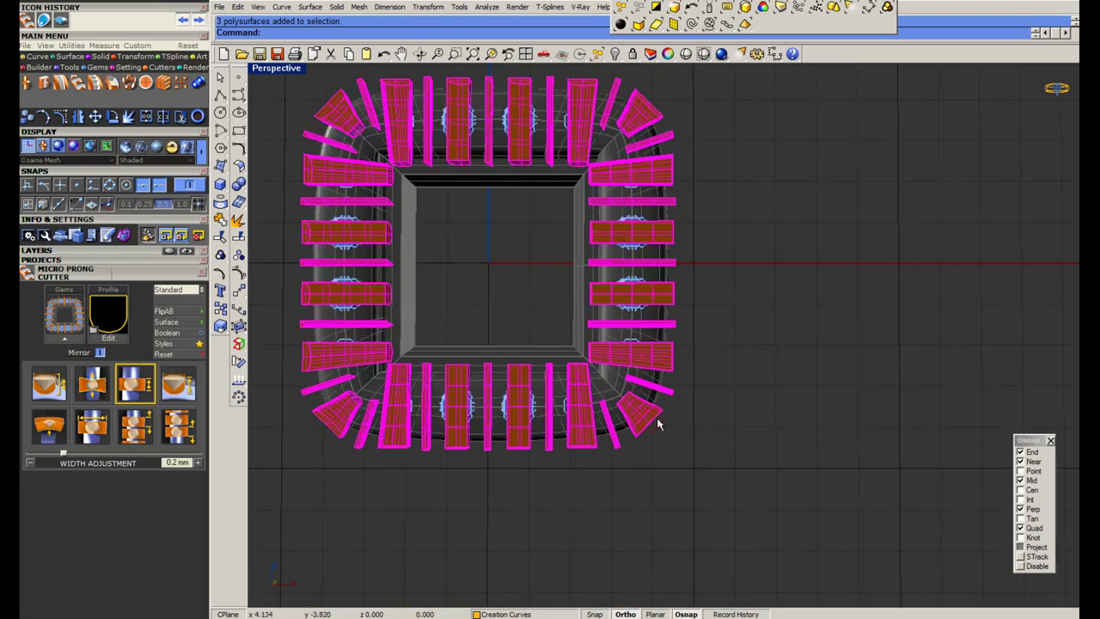
{"action": "right_click_drag", "start_coordinate": [664, 389], "coordinate": [683, 401], "text": "shift"}
{"action": "key", "text": "Escape"}
Unlock the locked objects and subtract the grouped prong cutters from the halo frame with a Boolean difference.
{"action": "right_click", "coordinate": [632, 57]}
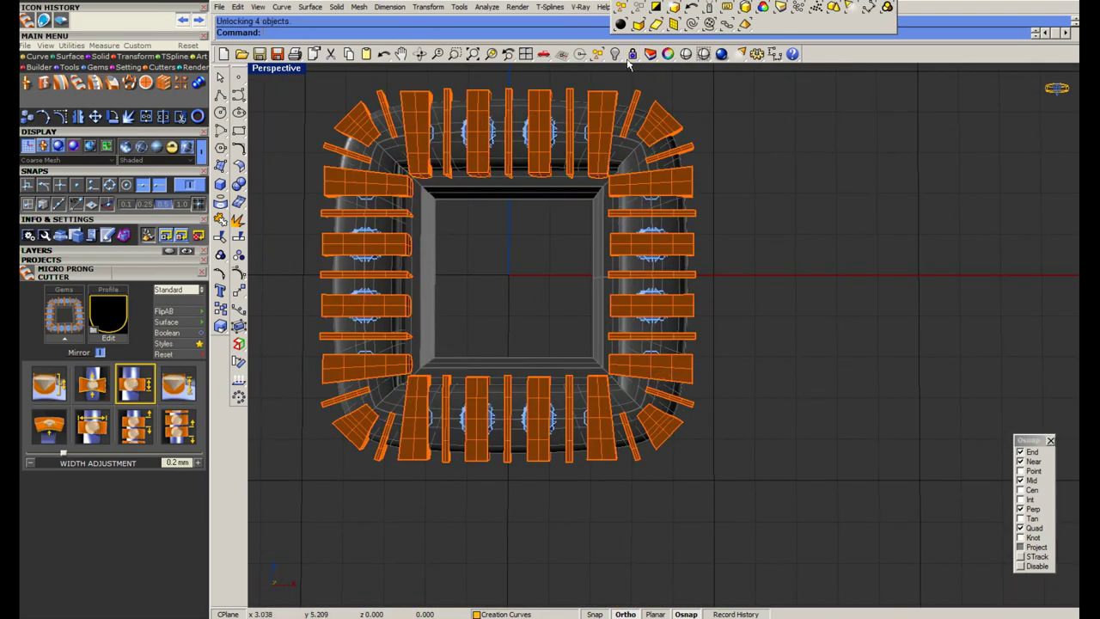
{"action": "type", "text": "BooleanDifference"}
{"action": "key", "text": "Return"}
{"action": "scroll", "coordinate": [627, 141], "scroll_direction": "up", "scroll_amount": 7}
{"action": "left_click", "coordinate": [629, 142]}
{"action": "key", "text": "Return"}
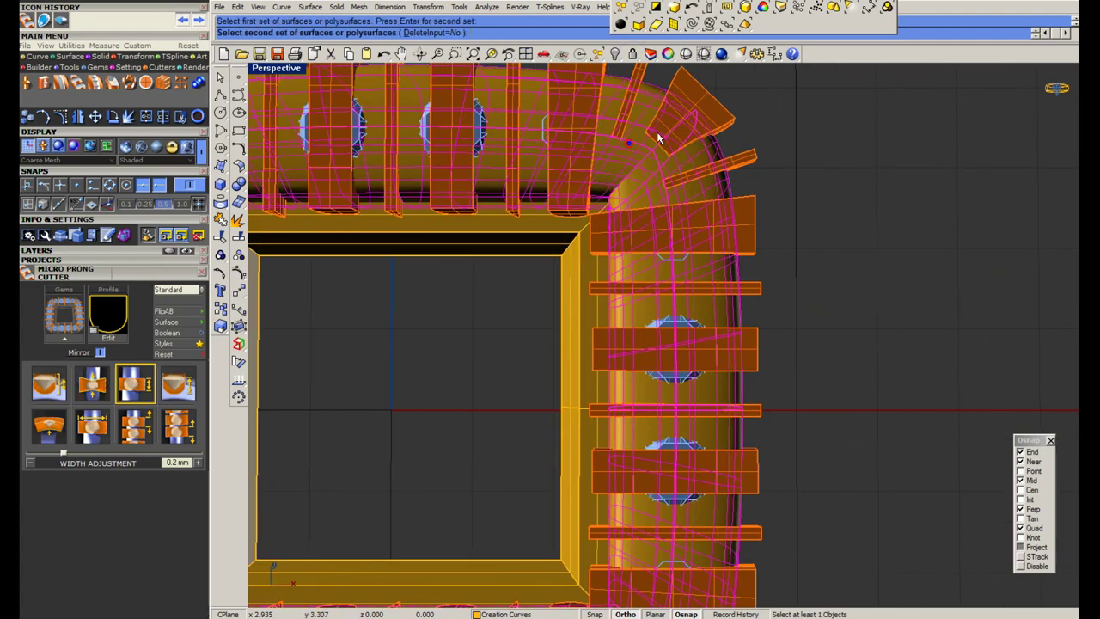
{"action": "left_click", "coordinate": [705, 105]}
{"action": "key", "text": "Return"}
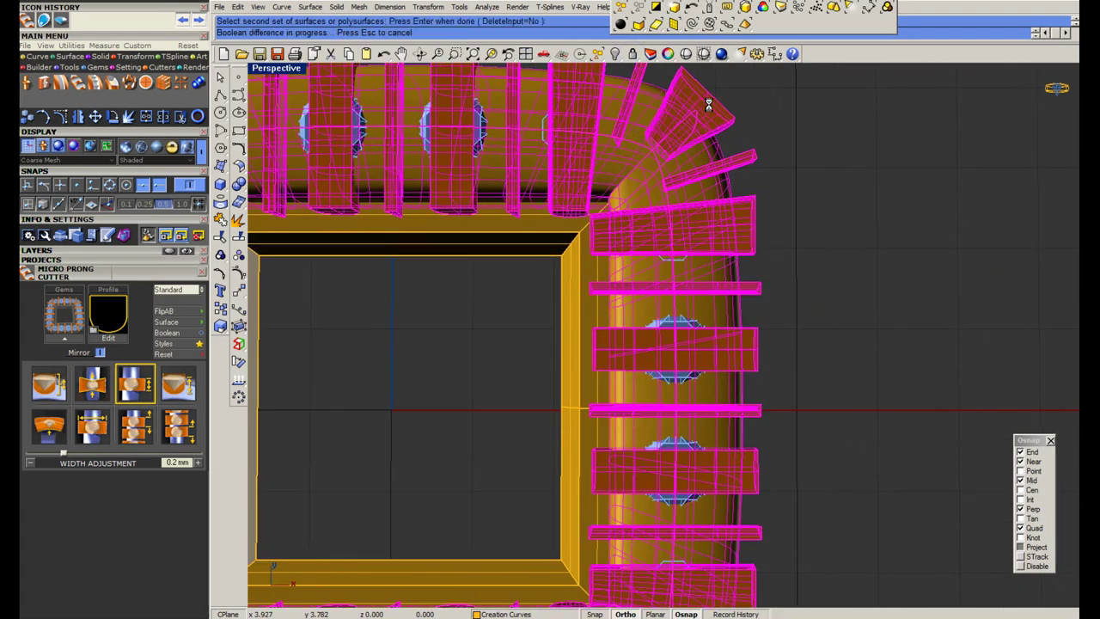
Hide the prong cutters to expose the cut halo, and save the file.
{"action": "scroll", "coordinate": [681, 200], "scroll_direction": "down", "scroll_amount": 3}
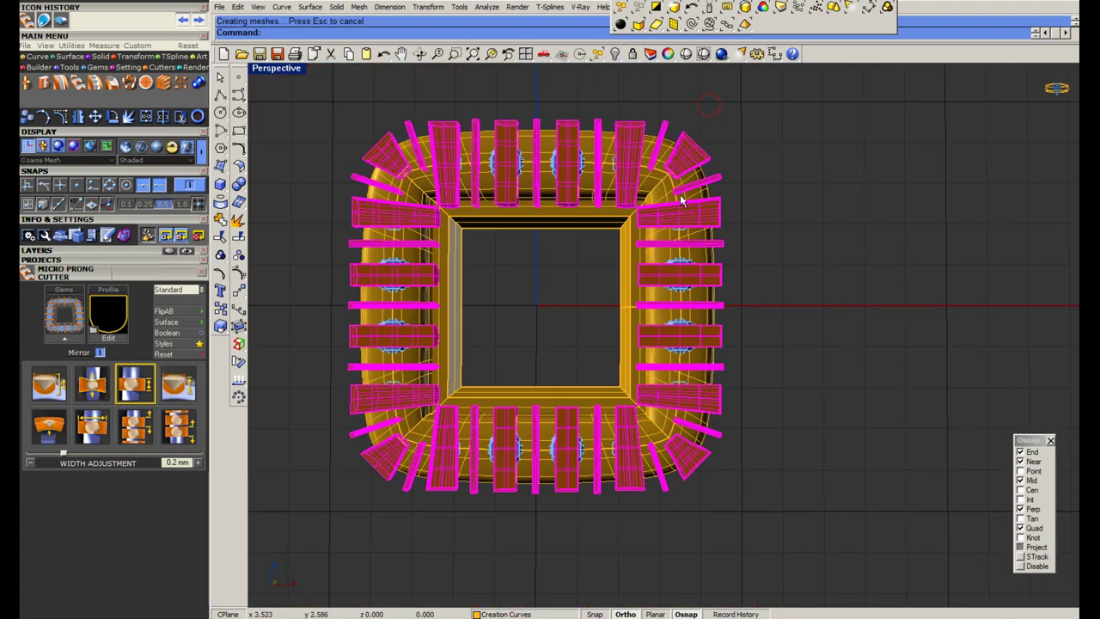
{"action": "key", "text": "ctrl+h"}
{"action": "scroll", "coordinate": [648, 443], "scroll_direction": "up", "scroll_amount": 7}
{"action": "right_click_drag", "start_coordinate": [649, 443], "coordinate": [651, 399]}
{"action": "scroll", "coordinate": [599, 457], "scroll_direction": "up", "scroll_amount": 5}
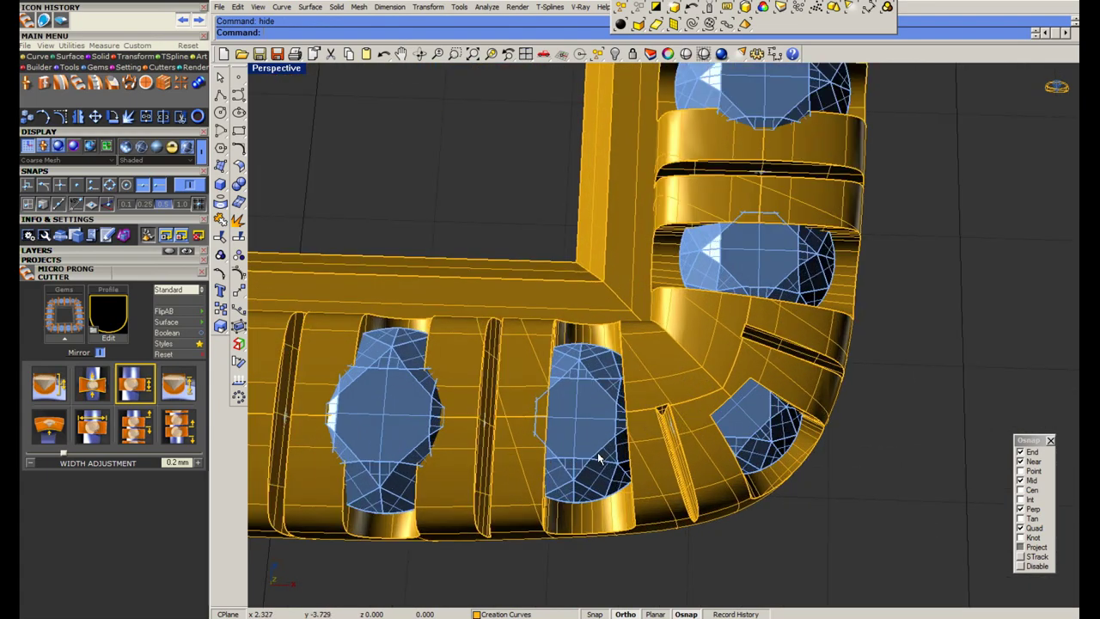
{"action": "left_click", "coordinate": [599, 456]}
{"action": "scroll", "coordinate": [668, 360], "scroll_direction": "down", "scroll_amount": 5}
{"action": "key", "text": "Return"}
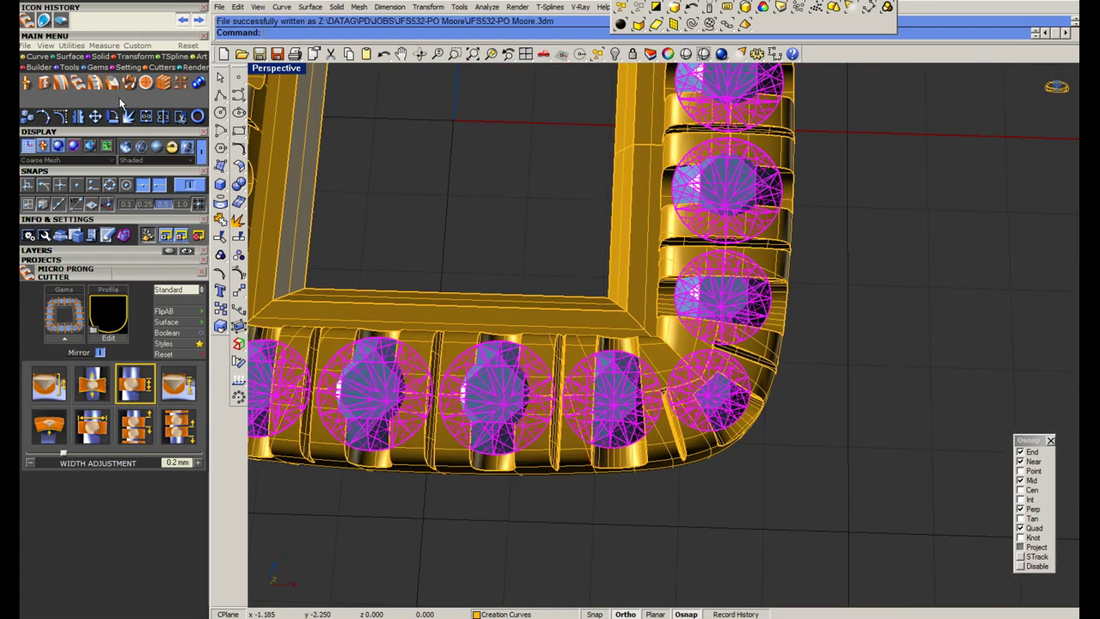
Open Channel Builder, switch to the four-viewport layout, and load all the halo gems into the builder.
{"action": "left_click", "coordinate": [61, 82]}
{"action": "left_click", "coordinate": [64, 339]}
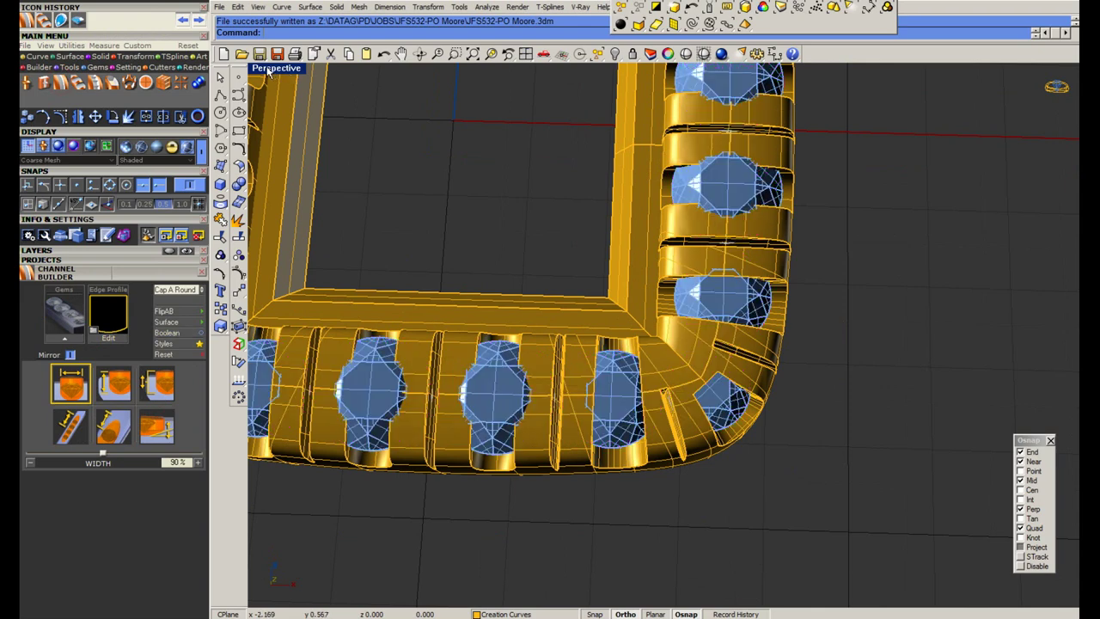
{"action": "double_click", "coordinate": [270, 69]}
{"action": "scroll", "coordinate": [448, 465], "scroll_direction": "up", "scroll_amount": 8}
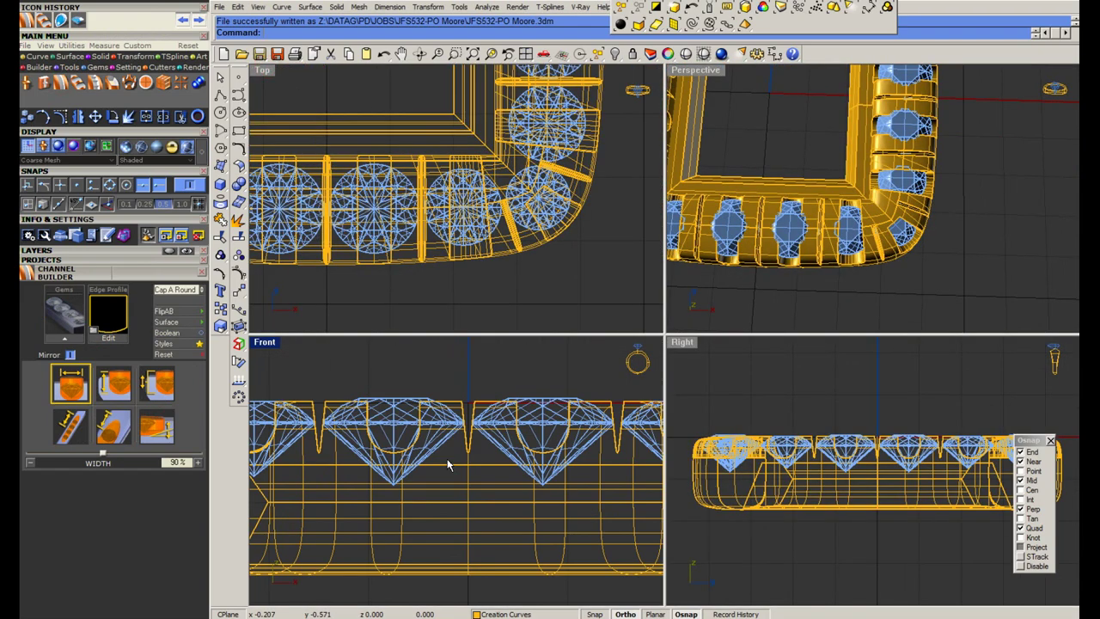
{"action": "left_click", "coordinate": [549, 424]}
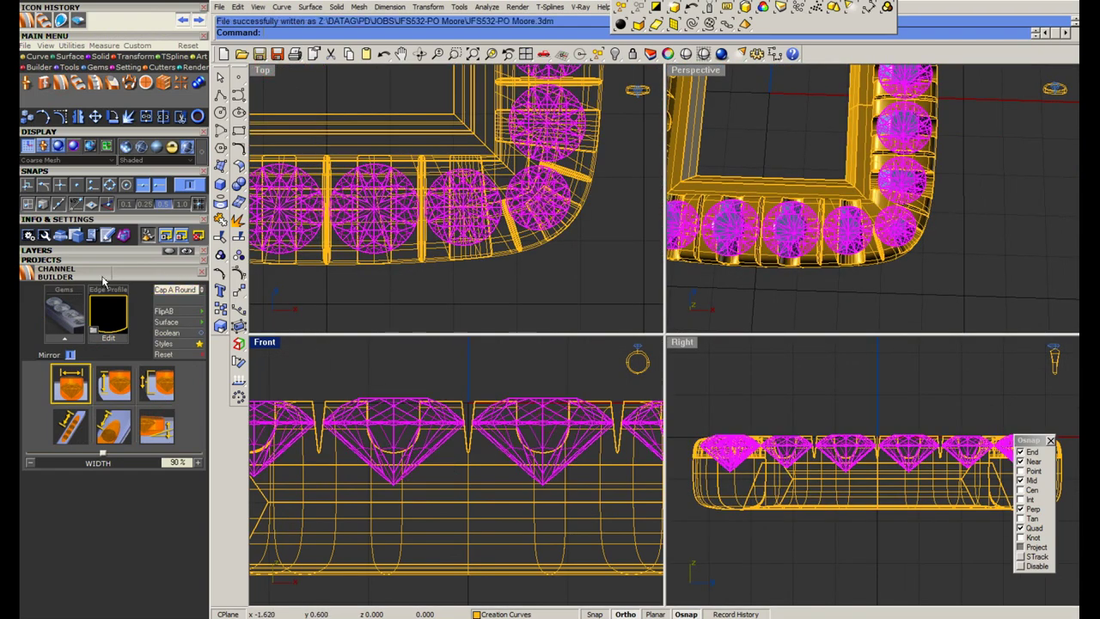
{"action": "left_click", "coordinate": [58, 340]}
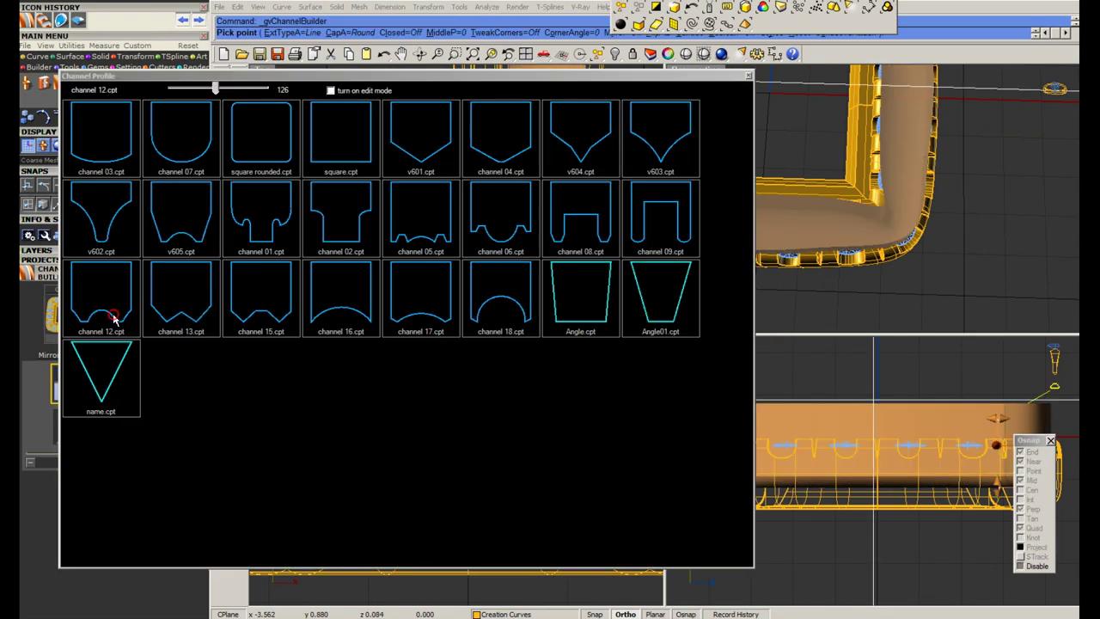
Give the channel the channel 07 profile with Cap A Square, and set its width to 45%.
{"action": "left_click", "coordinate": [186, 157]}
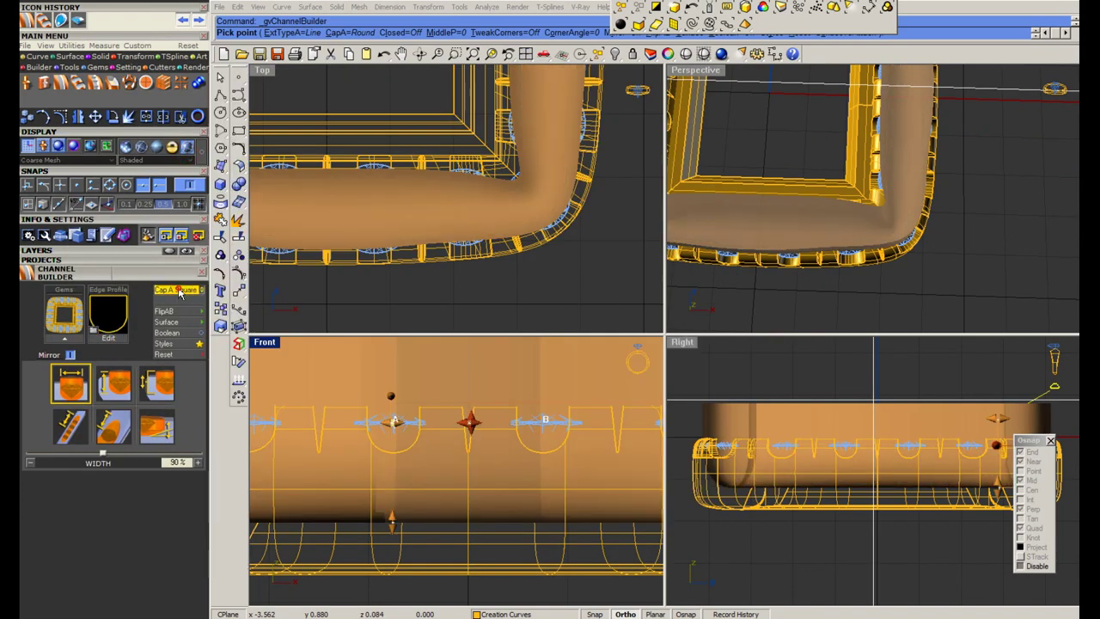
{"action": "left_click", "coordinate": [179, 290]}
{"action": "scroll", "coordinate": [551, 268], "scroll_direction": "down", "scroll_amount": 7}
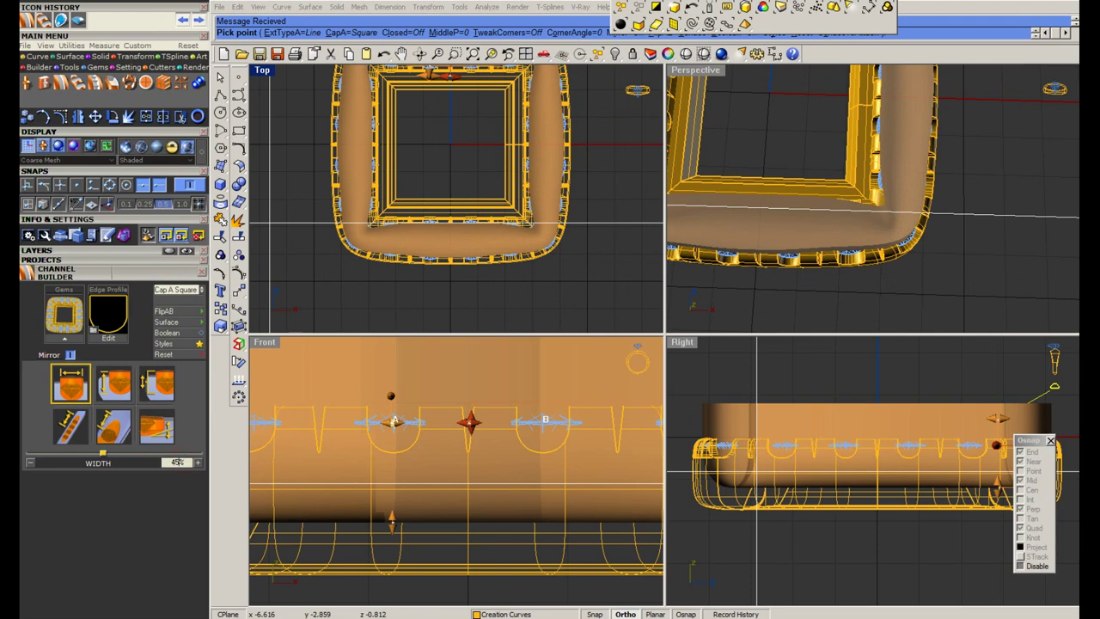
{"action": "key", "text": "Return"}
{"action": "scroll", "coordinate": [465, 228], "scroll_direction": "up", "scroll_amount": 7}
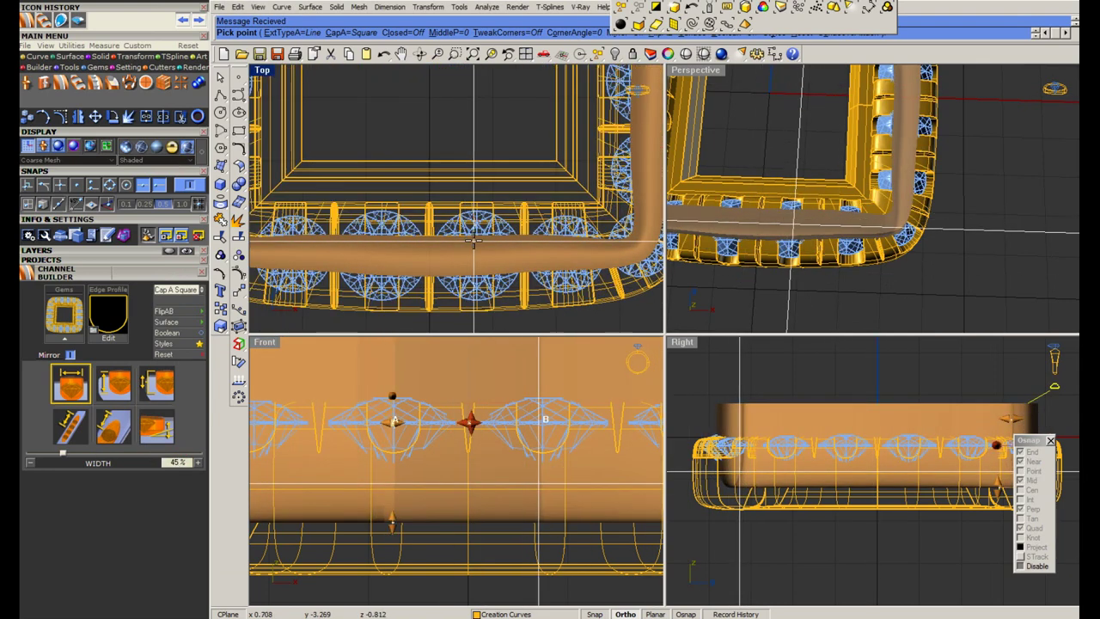
Reduce the channel's height to a shallow cut above the gem culets, keep the offset at 0 mm, and create the channel cutter.
{"action": "left_click", "coordinate": [114, 383]}
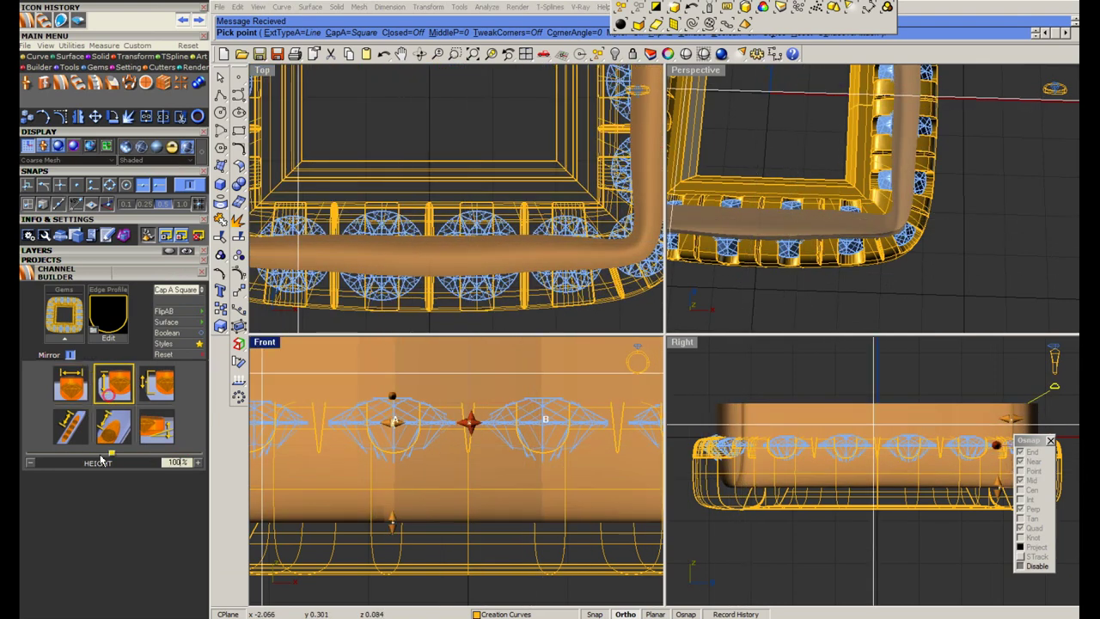
{"action": "left_click_drag", "start_coordinate": [102, 455], "coordinate": [52, 457]}
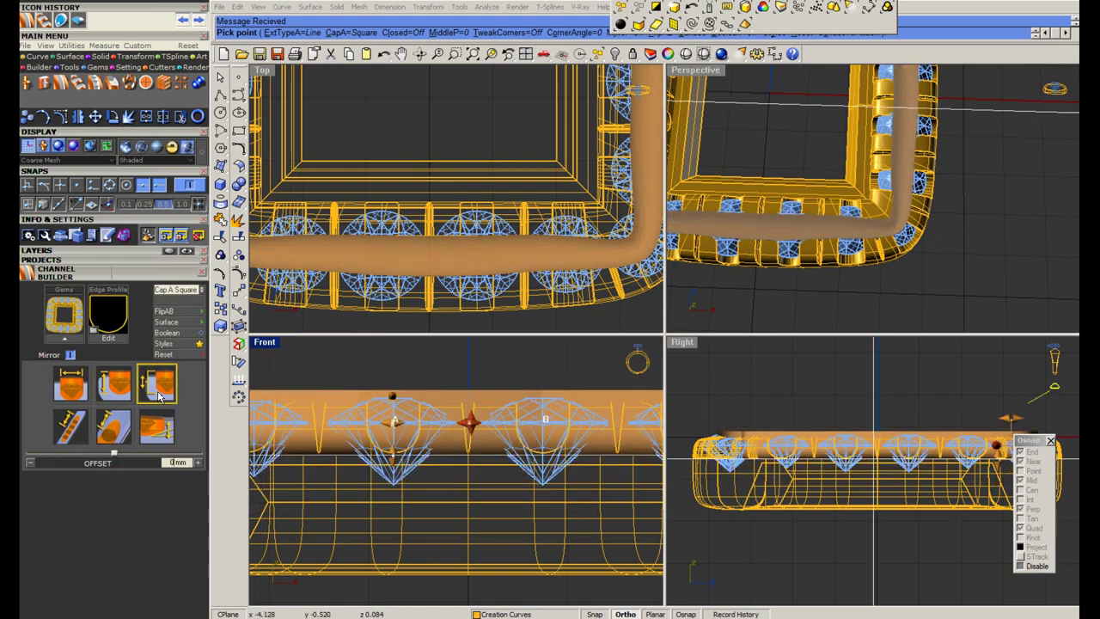
{"action": "left_click", "coordinate": [197, 462]}
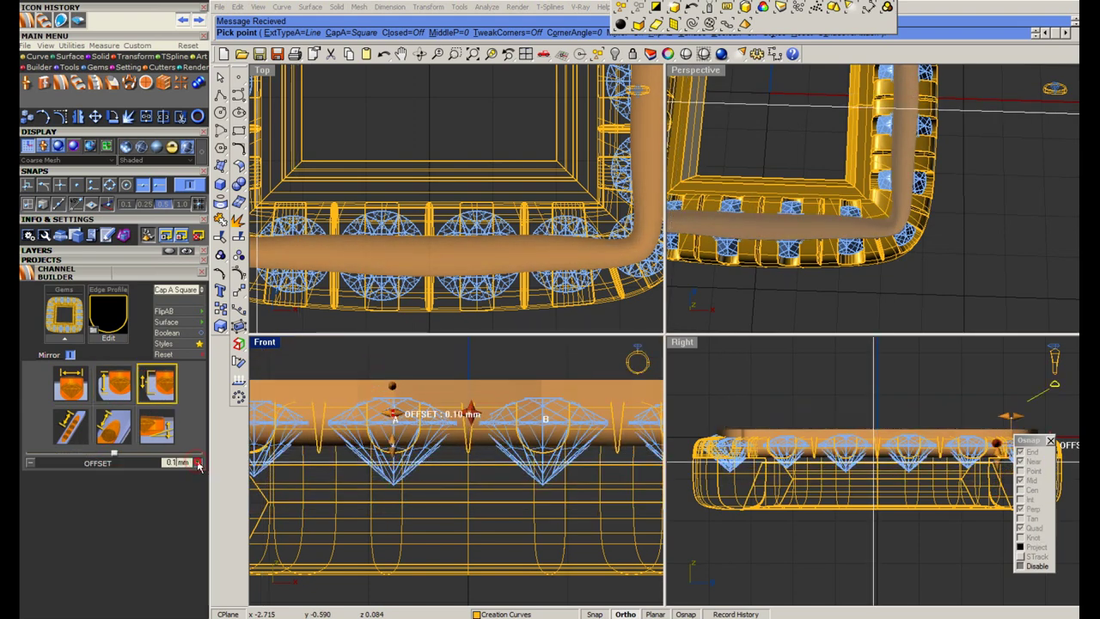
{"action": "left_click", "coordinate": [30, 464]}
{"action": "left_click", "coordinate": [30, 464]}
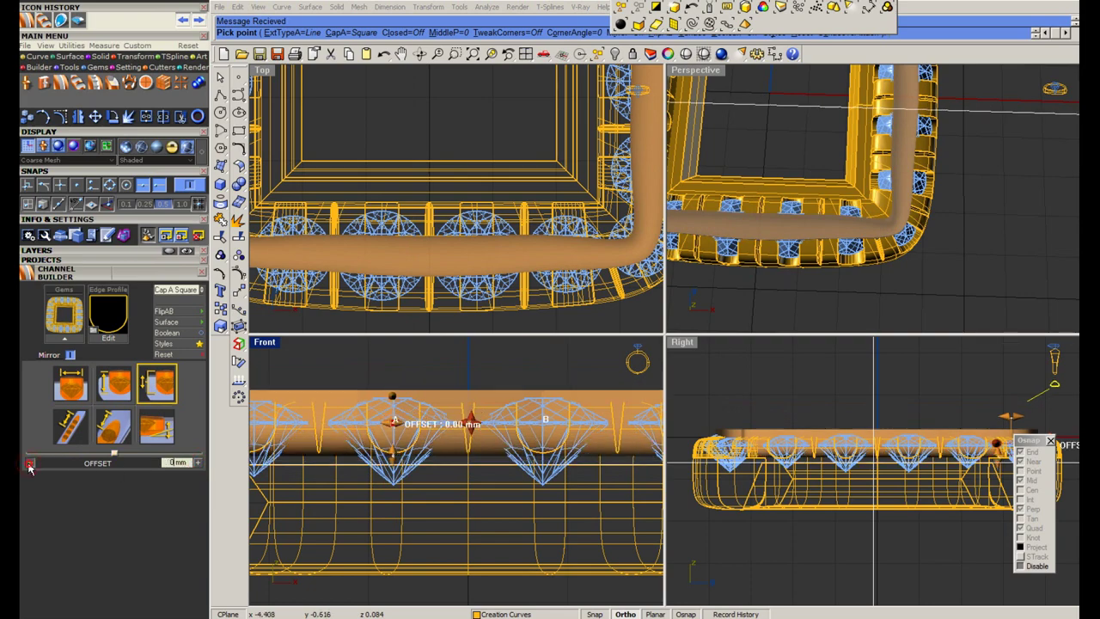
{"action": "scroll", "coordinate": [641, 211], "scroll_direction": "up", "scroll_amount": 2}
{"action": "scroll", "coordinate": [641, 211], "scroll_direction": "up", "scroll_amount": 2}
{"action": "right_click", "coordinate": [641, 211]}
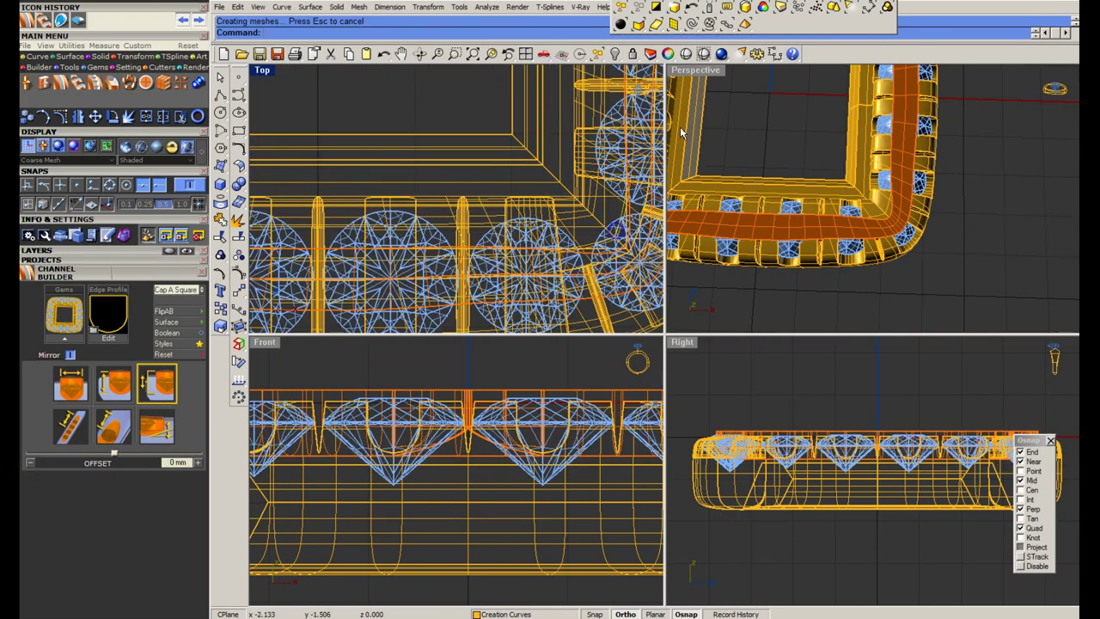
Subtract the channel cutter from the halo frame with a Boolean difference in the maximized Perspective view, and hide the cutter.
{"action": "double_click", "coordinate": [693, 70]}
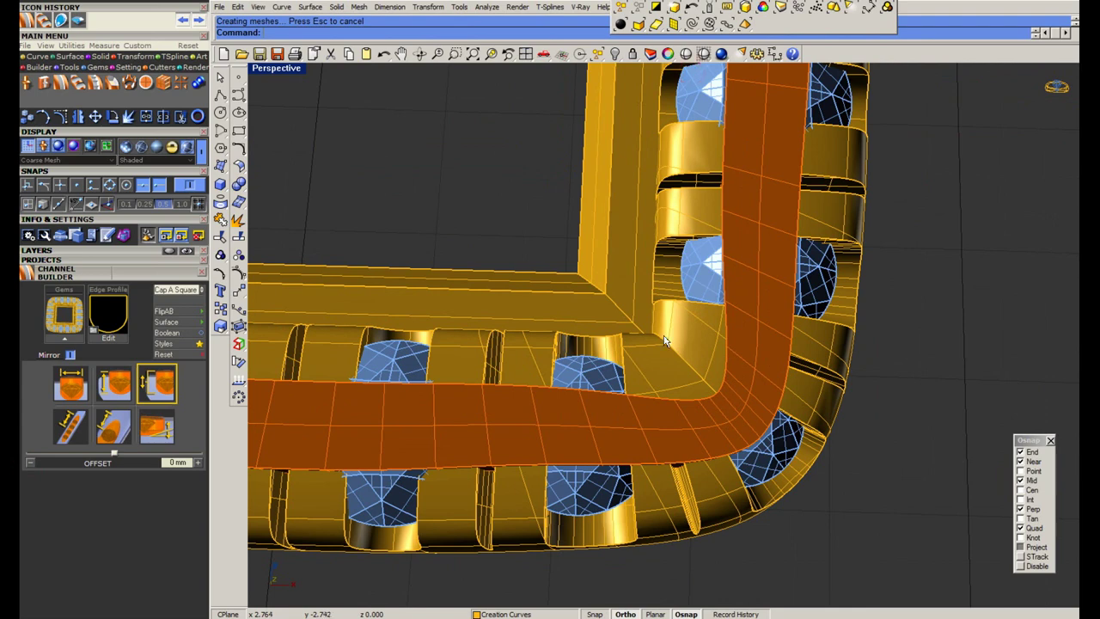
{"action": "right_click", "coordinate": [667, 379]}
{"action": "left_click", "coordinate": [667, 379]}
{"action": "right_click", "coordinate": [667, 379]}
{"action": "left_click", "coordinate": [653, 413]}
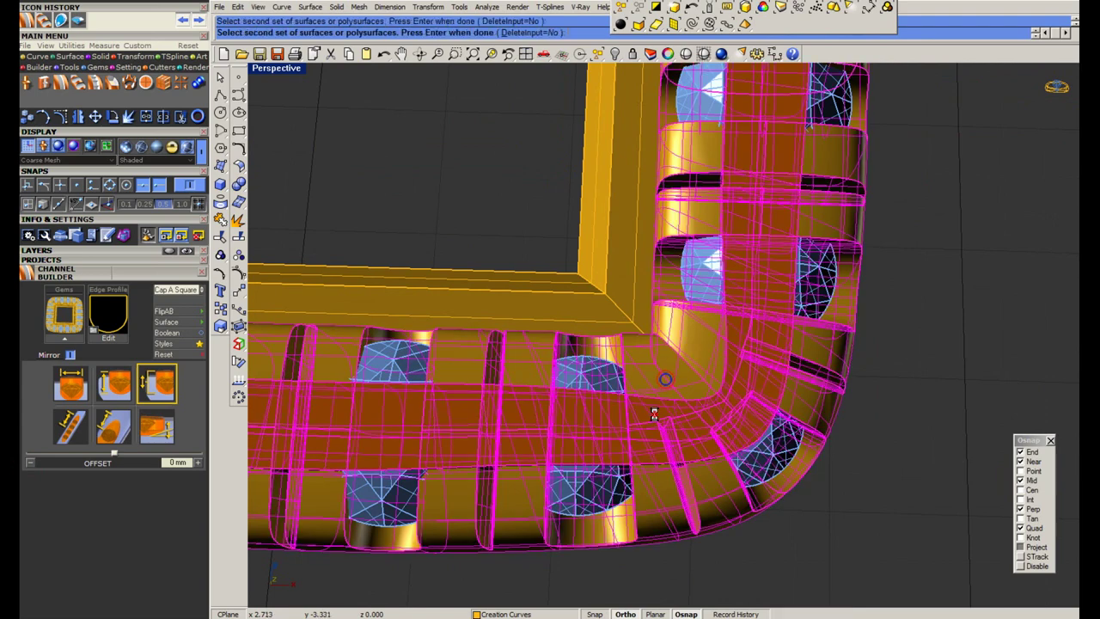
{"action": "right_click", "coordinate": [653, 414]}
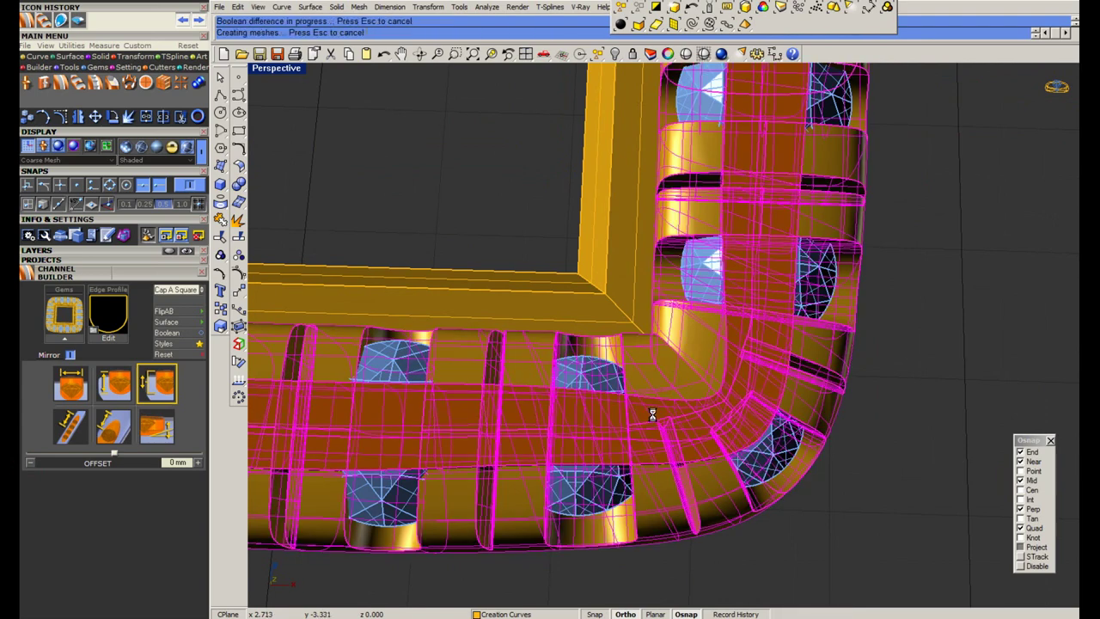
{"action": "left_click", "coordinate": [652, 414]}
{"action": "scroll", "coordinate": [652, 415], "scroll_direction": "down", "scroll_amount": 8}
{"action": "key", "text": "ctrl+h"}
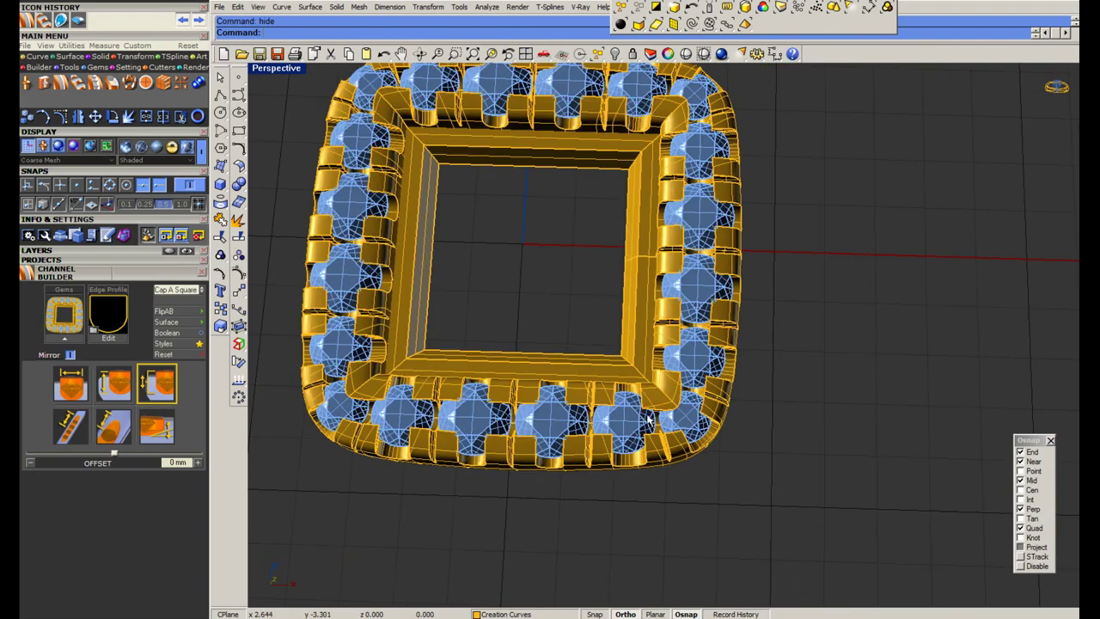
Select the halo gems, save the file, and load the gems into the Gem Cutter builder.
{"action": "scroll", "coordinate": [647, 414], "scroll_direction": "up", "scroll_amount": 2}
{"action": "right_click_drag", "start_coordinate": [648, 414], "coordinate": [686, 425]}
{"action": "scroll", "coordinate": [645, 434], "scroll_direction": "up", "scroll_amount": 2}
{"action": "left_click", "coordinate": [635, 433]}
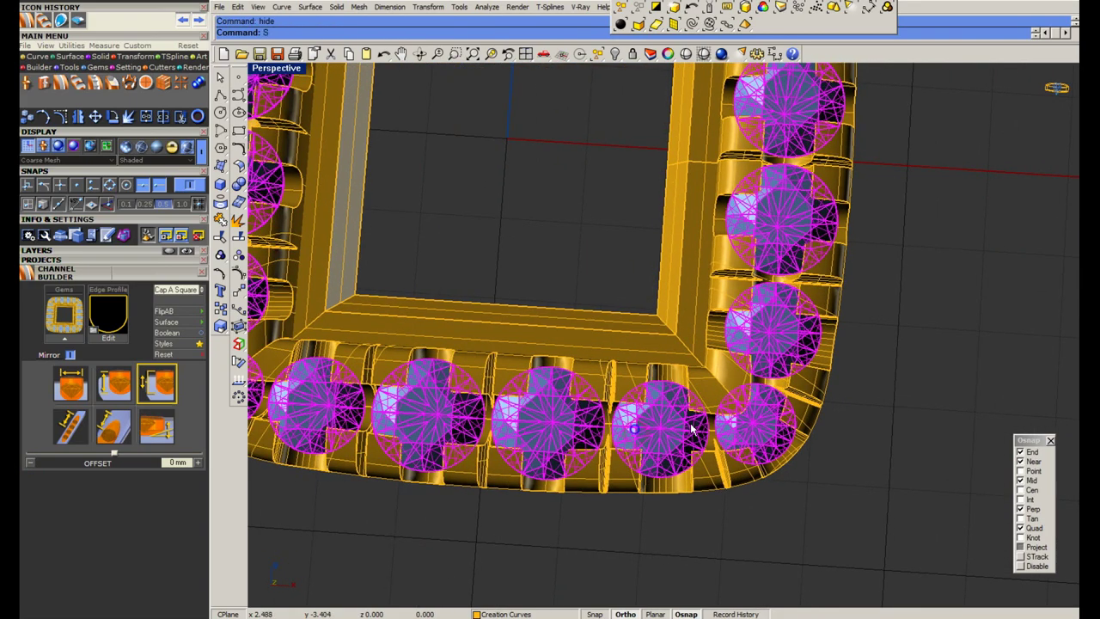
{"action": "type", "text": "sa"}
{"action": "key", "text": "Return"}
{"action": "left_click", "coordinate": [28, 84]}
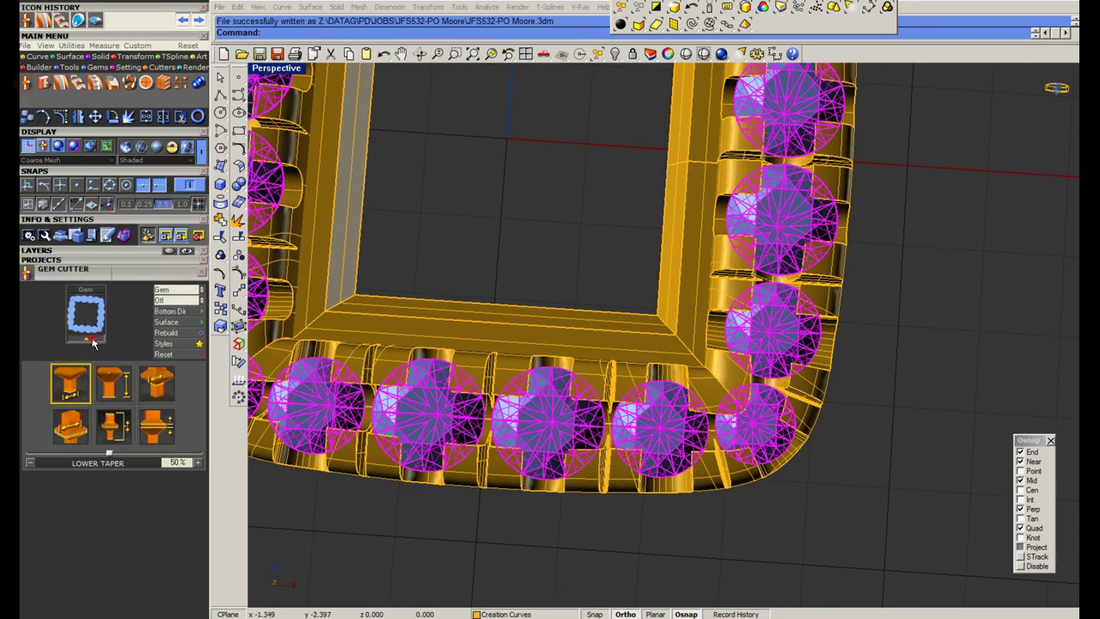
{"action": "left_click", "coordinate": [93, 341]}
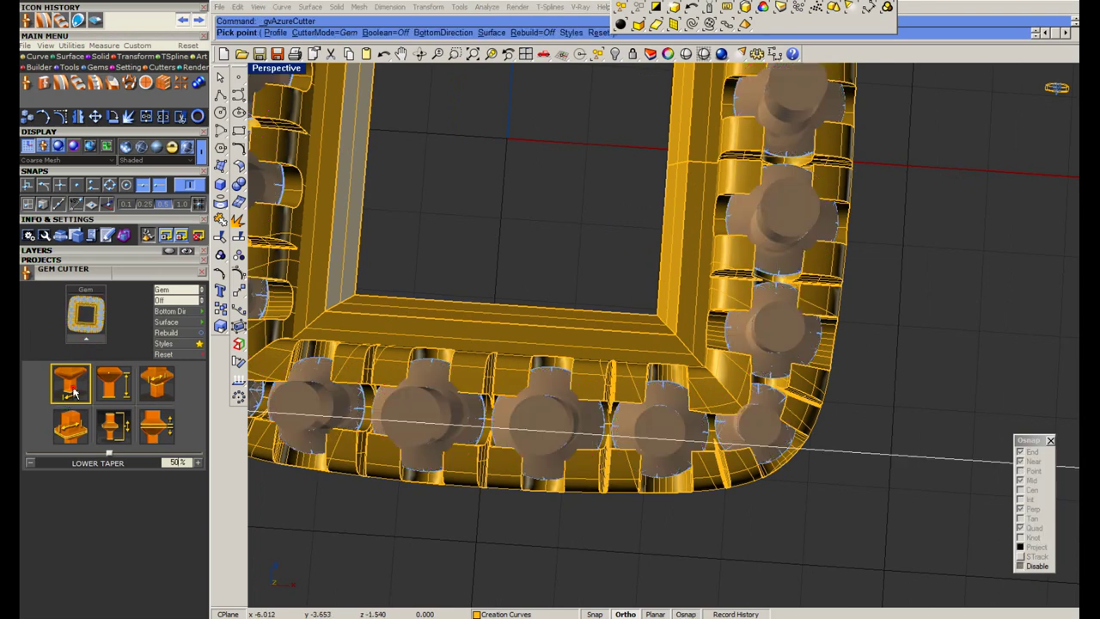
Apply the fifth preset cutter style, set the girdle scale to 85%, and create the gem cutters.
{"action": "left_click", "coordinate": [171, 345]}
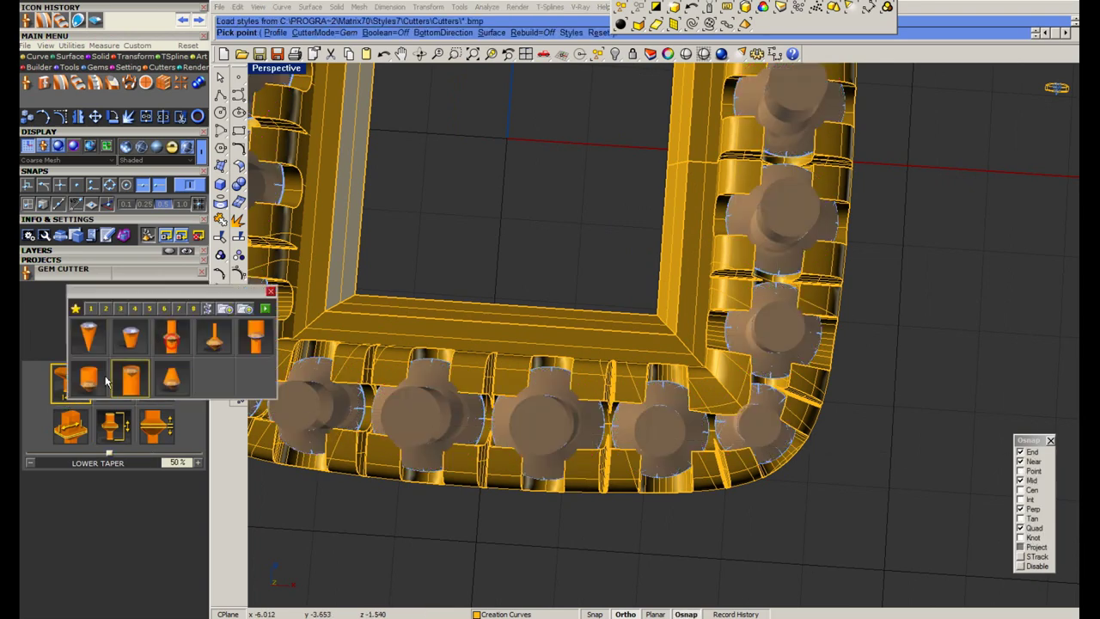
{"action": "left_click", "coordinate": [245, 344]}
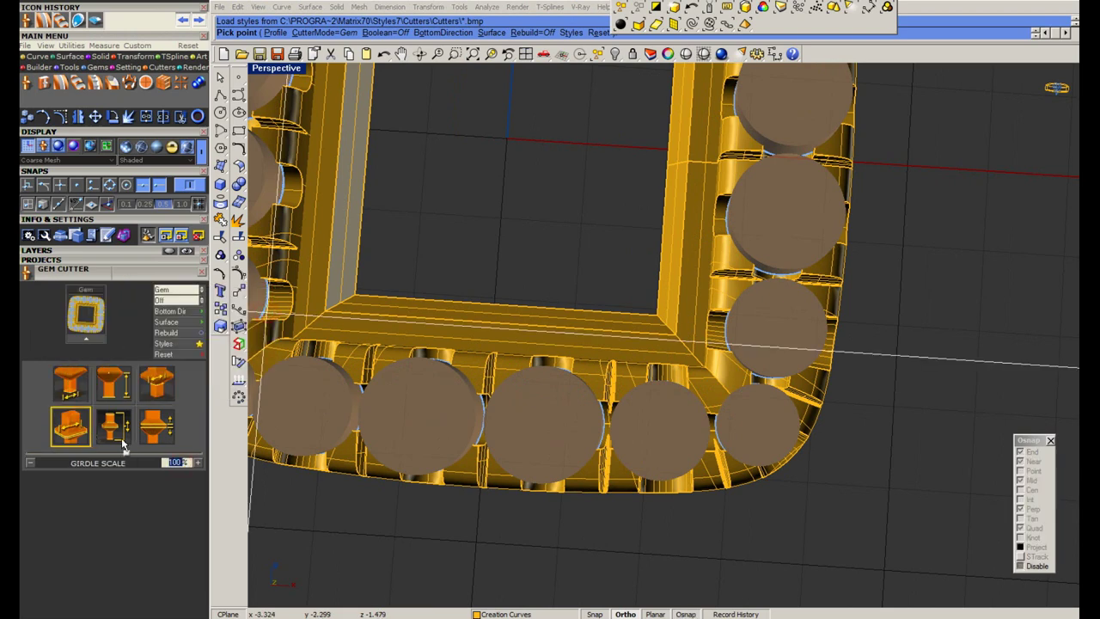
{"action": "key", "text": "Return"}
{"action": "right_click", "coordinate": [527, 391]}
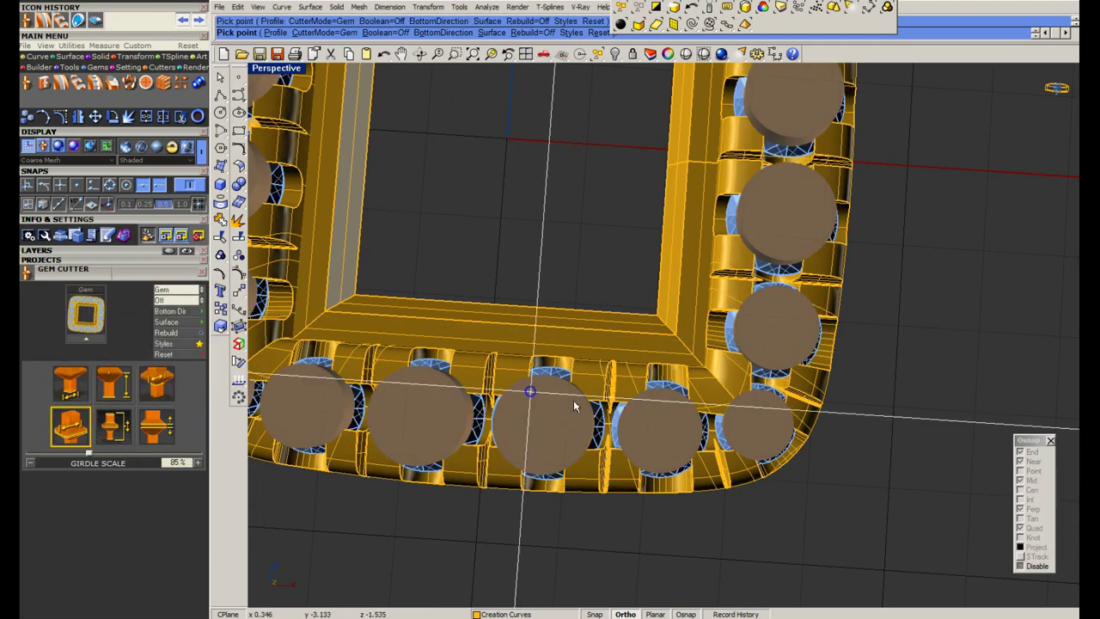
Subtract the gem cutters from the halo frame with a Boolean difference.
{"action": "scroll", "coordinate": [741, 452], "scroll_direction": "up", "scroll_amount": 3}
{"action": "type", "text": "BooleanDifference"}
{"action": "key", "text": "Return"}
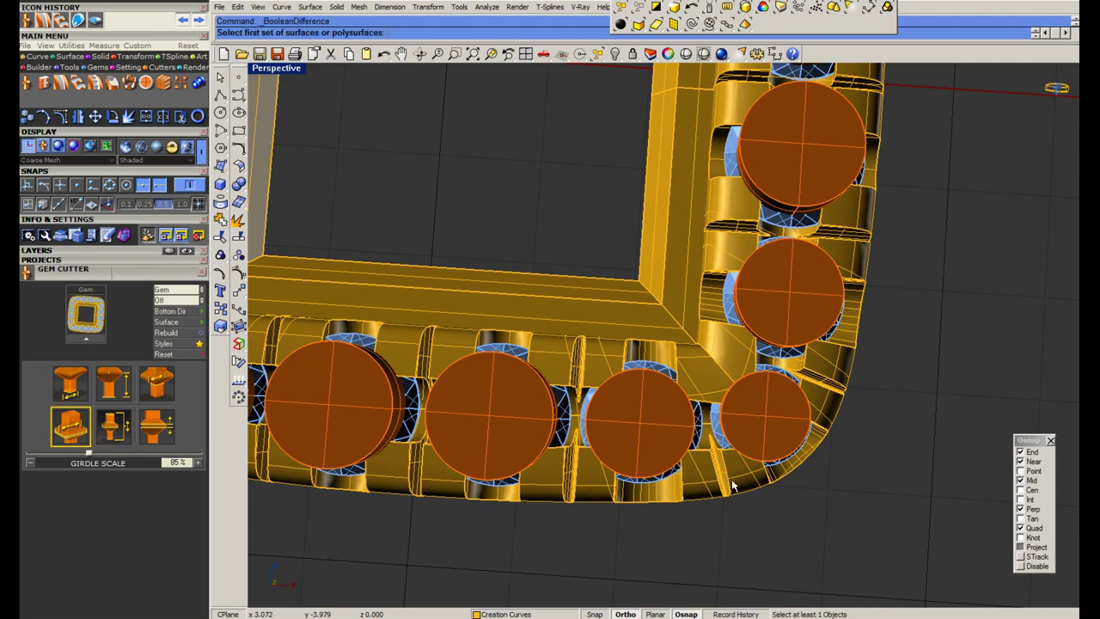
{"action": "left_click", "coordinate": [733, 486]}
{"action": "right_click", "coordinate": [704, 465]}
{"action": "left_click", "coordinate": [677, 439]}
{"action": "right_click", "coordinate": [676, 437]}
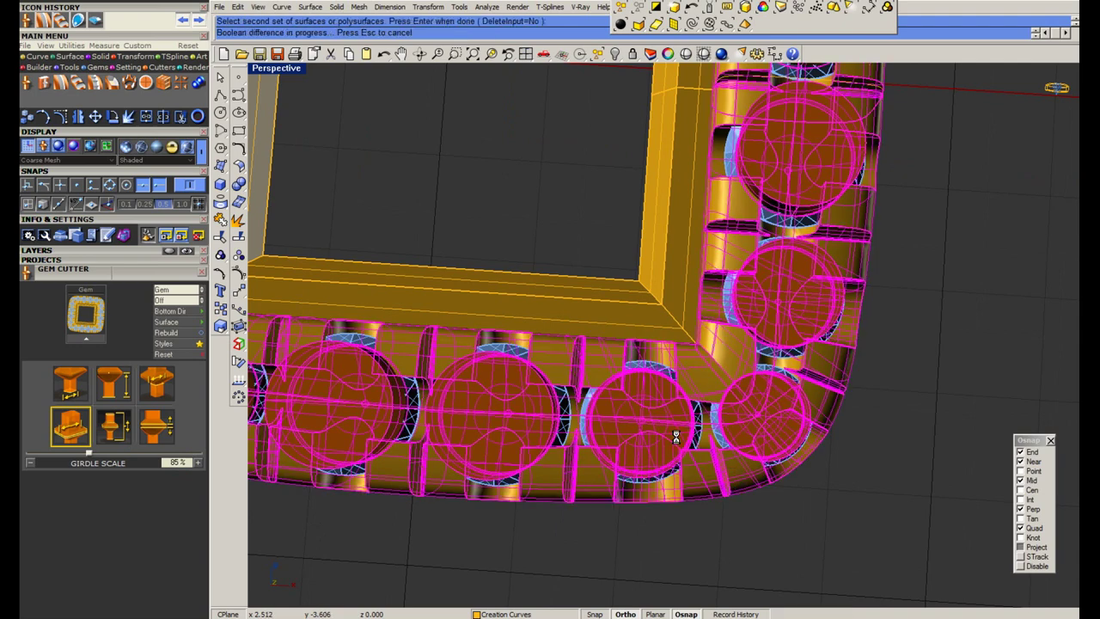
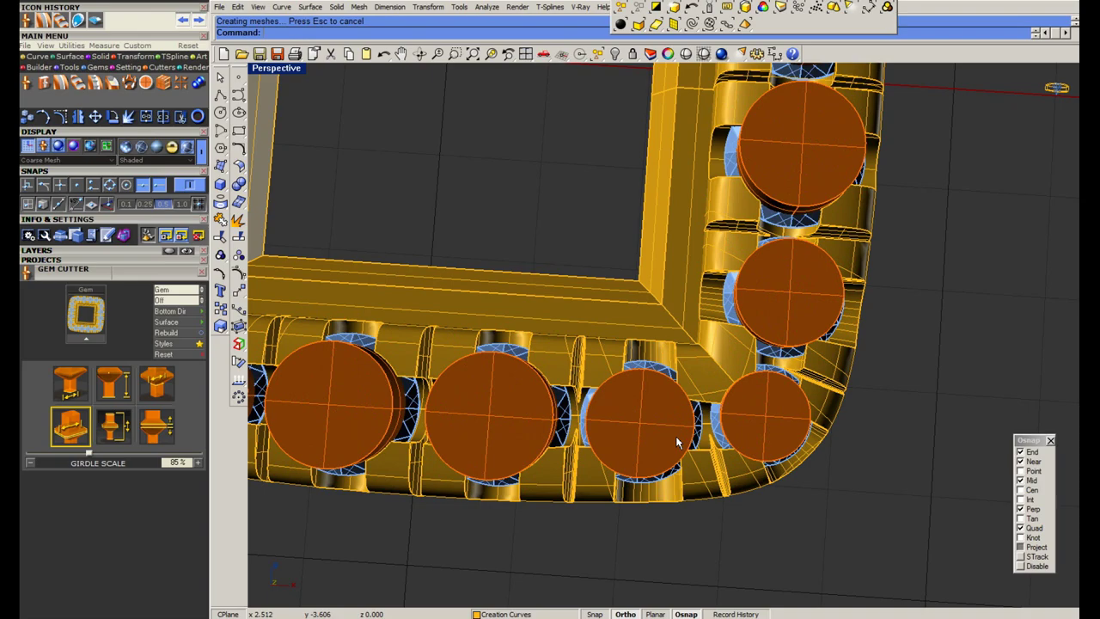
Select the gem cutters and hide them to expose the gem seats in the halo.
{"action": "scroll", "coordinate": [941, 138], "scroll_direction": "down", "scroll_amount": 7}
{"action": "right_click_drag", "start_coordinate": [887, 182], "coordinate": [940, 120]}
{"action": "mouse_move", "coordinate": [704, 88]}
{"action": "right_mouse_down", "text": "shift"}
{"action": "mouse_move", "coordinate": [714, 180]}
{"action": "mouse_move", "coordinate": [748, 252]}
{"action": "mouse_move", "coordinate": [761, 344]}
{"action": "mouse_move", "coordinate": [732, 385]}
{"action": "mouse_move", "coordinate": [759, 433]}
{"action": "right_mouse_up", "text": "shift"}
{"action": "scroll", "coordinate": [724, 168], "scroll_direction": "up", "scroll_amount": 5}
{"action": "left_click", "coordinate": [724, 167]}
{"action": "scroll", "coordinate": [725, 168], "scroll_direction": "down", "scroll_amount": 5}
{"action": "key", "text": "ctrl+h"}
Shade the Perspective view in Rendered mode and examine the halo's prongs, cuts and gems from different angles and distances.
{"action": "scroll", "coordinate": [761, 344], "scroll_direction": "up", "scroll_amount": 5}
{"action": "left_click", "coordinate": [686, 56]}
{"action": "scroll", "coordinate": [720, 354], "scroll_direction": "down", "scroll_amount": 5}
{"action": "scroll", "coordinate": [759, 432], "scroll_direction": "up", "scroll_amount": 6}
{"action": "right_click", "coordinate": [761, 435]}
{"action": "scroll", "coordinate": [760, 435], "scroll_direction": "down", "scroll_amount": 6}
{"action": "right_click_drag", "start_coordinate": [730, 491], "coordinate": [727, 275]}
{"action": "right_click", "coordinate": [750, 353]}
{"action": "scroll", "coordinate": [750, 353], "scroll_direction": "down", "scroll_amount": 5}
{"action": "scroll", "coordinate": [734, 501], "scroll_direction": "down", "scroll_amount": 2}
{"action": "scroll", "coordinate": [728, 276], "scroll_direction": "up", "scroll_amount": 4}
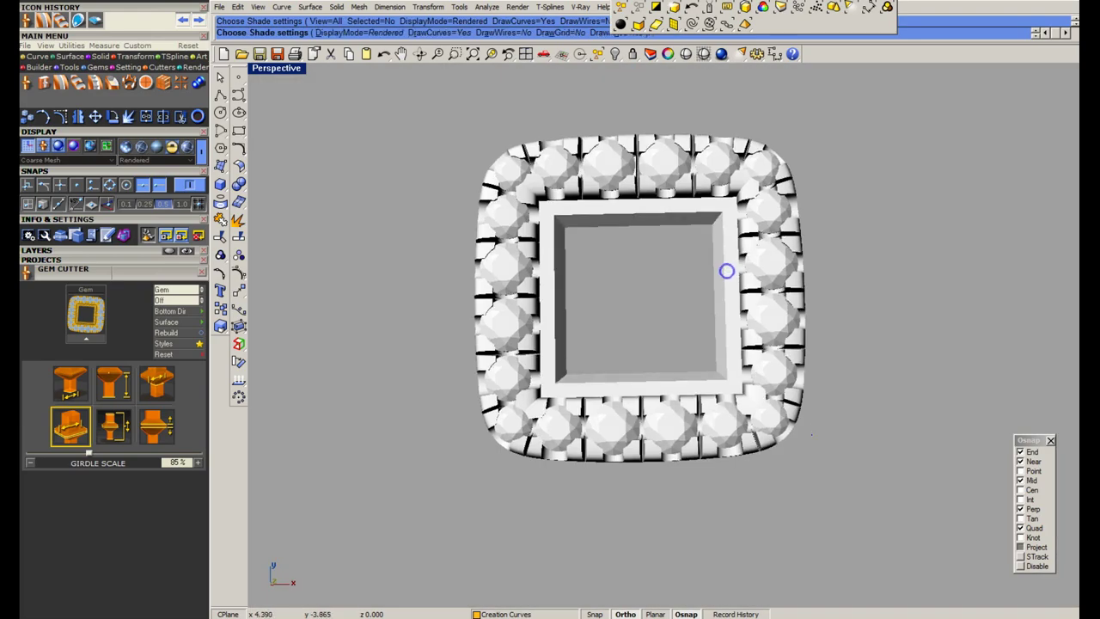
Leave the rendered preview and save the model file.
{"action": "right_click_drag", "start_coordinate": [726, 275], "coordinate": [676, 167]}
{"action": "scroll", "coordinate": [737, 461], "scroll_direction": "down", "scroll_amount": 4}
{"action": "right_click", "coordinate": [675, 168]}
{"action": "type", "text": "S"}
{"action": "key", "text": "Return"}
Show only the square center gem from the hidden objects, inside the halo.
{"action": "left_click", "coordinate": [615, 55]}
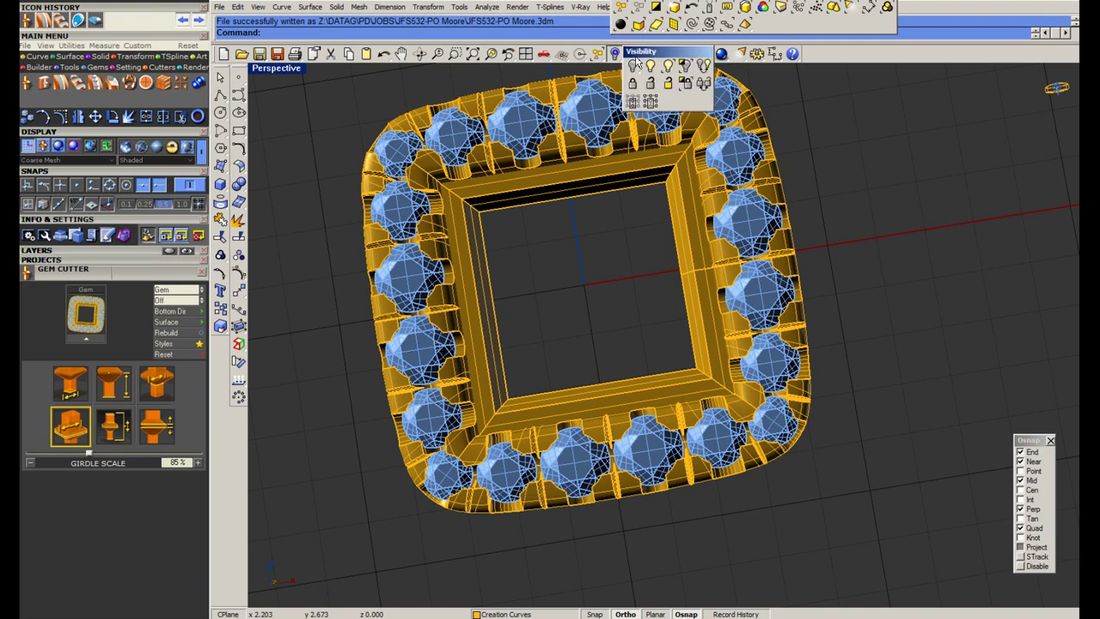
{"action": "left_click", "coordinate": [668, 67]}
{"action": "left_click", "coordinate": [614, 287]}
{"action": "key", "text": "Return"}
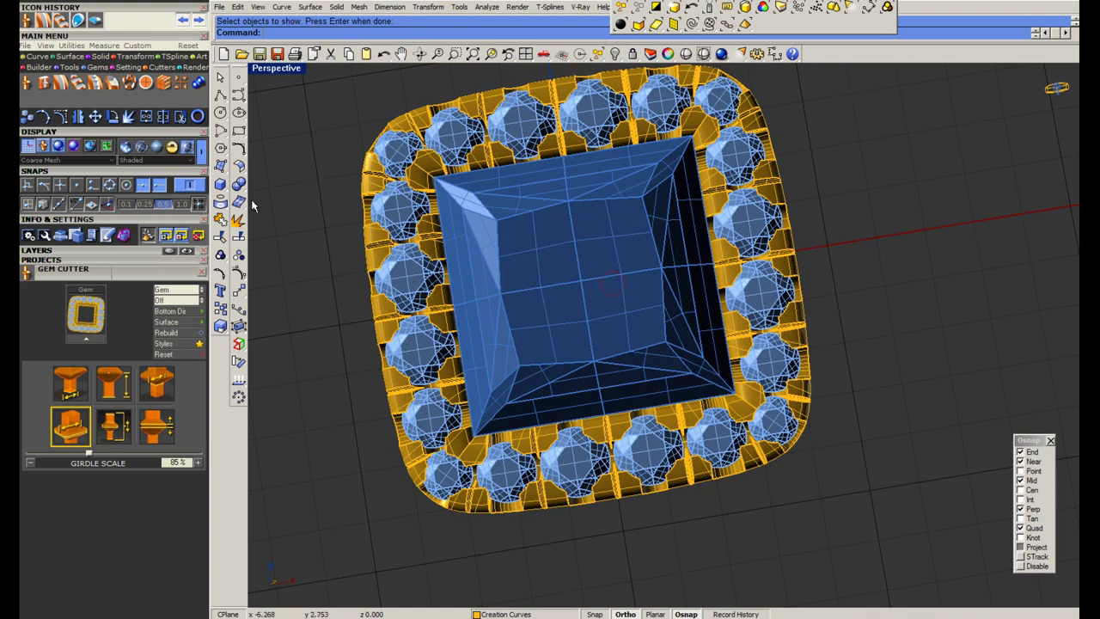
Create a vertical cylinder of diameter 1.0 based at a corner of the center gem, extending upward above the gem.
{"action": "left_click", "coordinate": [221, 183]}
{"action": "left_click", "coordinate": [240, 214]}
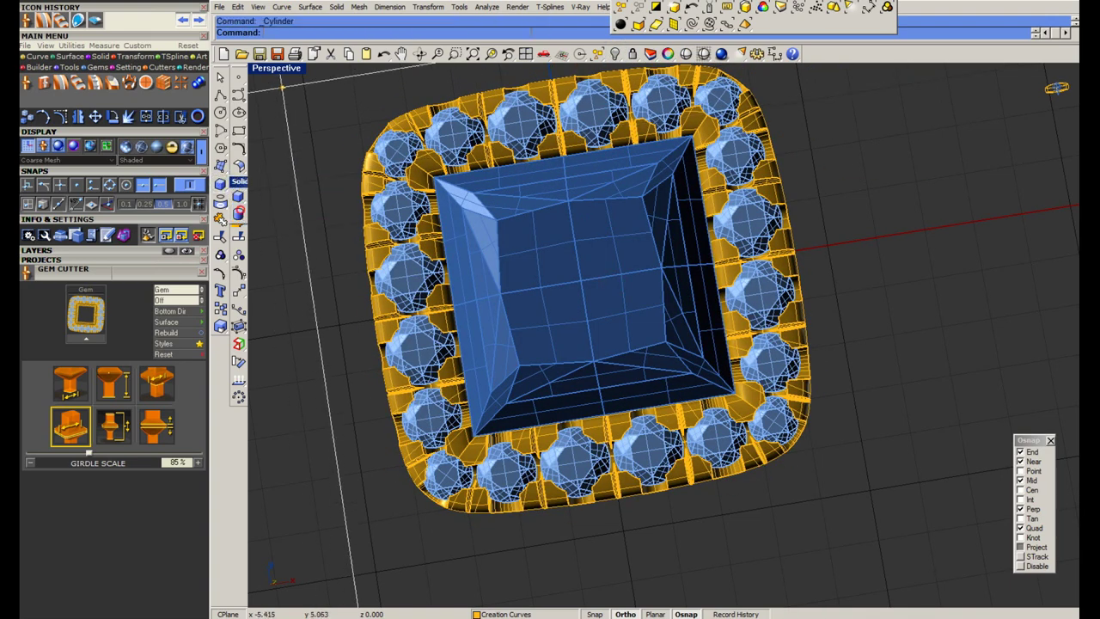
{"action": "double_click", "coordinate": [288, 69]}
{"action": "left_click", "coordinate": [277, 69]}
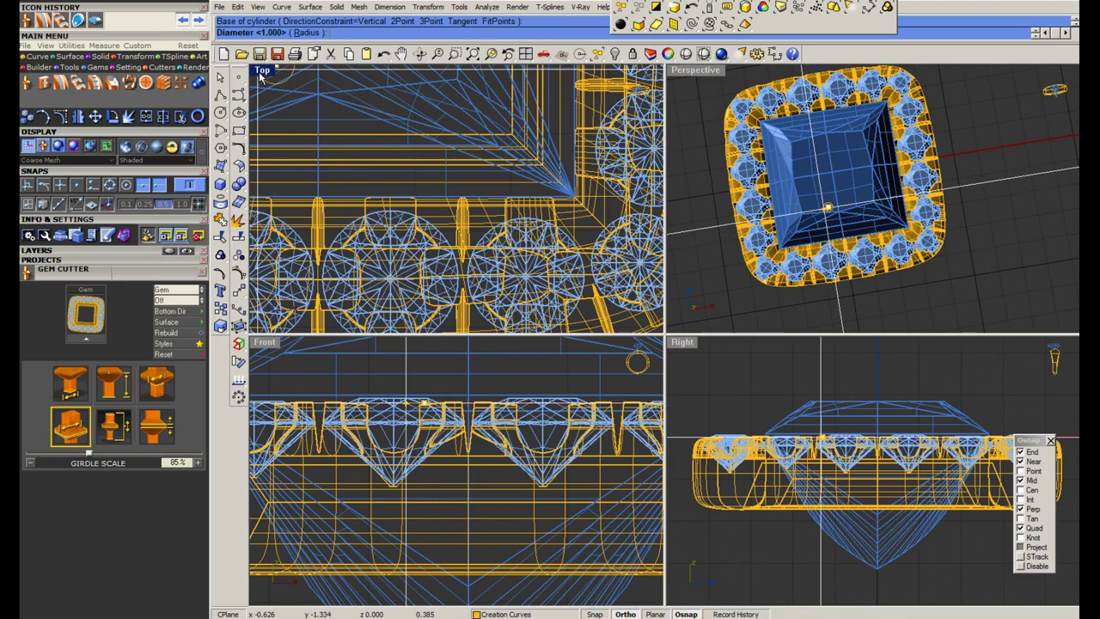
{"action": "double_click", "coordinate": [263, 70]}
{"action": "key", "text": "Escape"}
{"action": "key", "text": "Return"}
{"action": "left_click", "coordinate": [769, 303]}
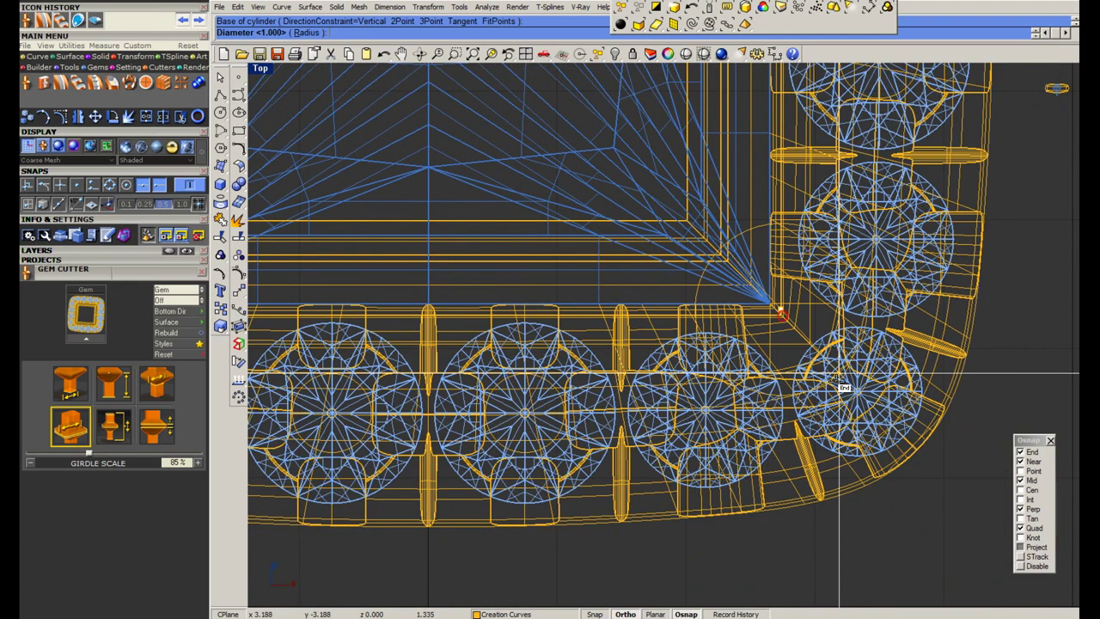
{"action": "key", "text": "Return"}
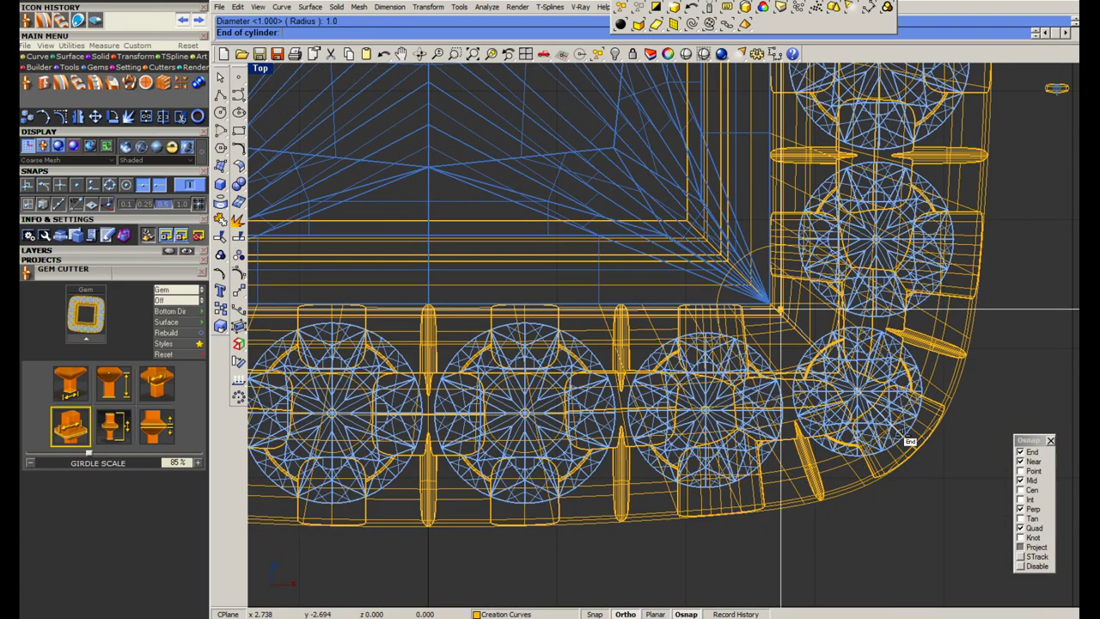
{"action": "double_click", "coordinate": [262, 68]}
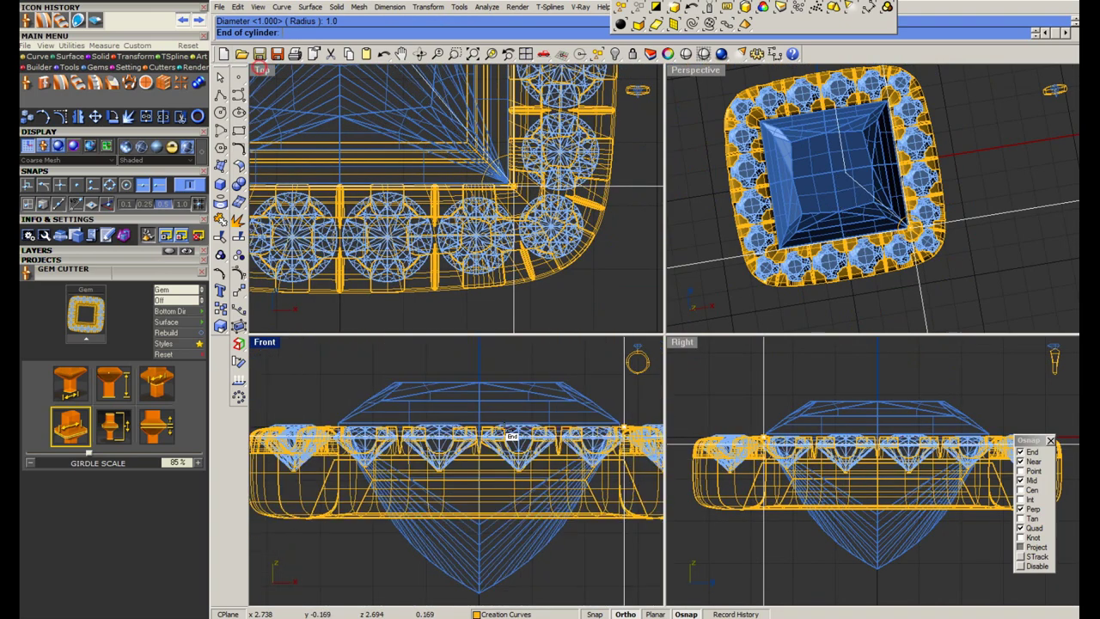
{"action": "right_click_drag", "start_coordinate": [530, 381], "coordinate": [533, 430]}
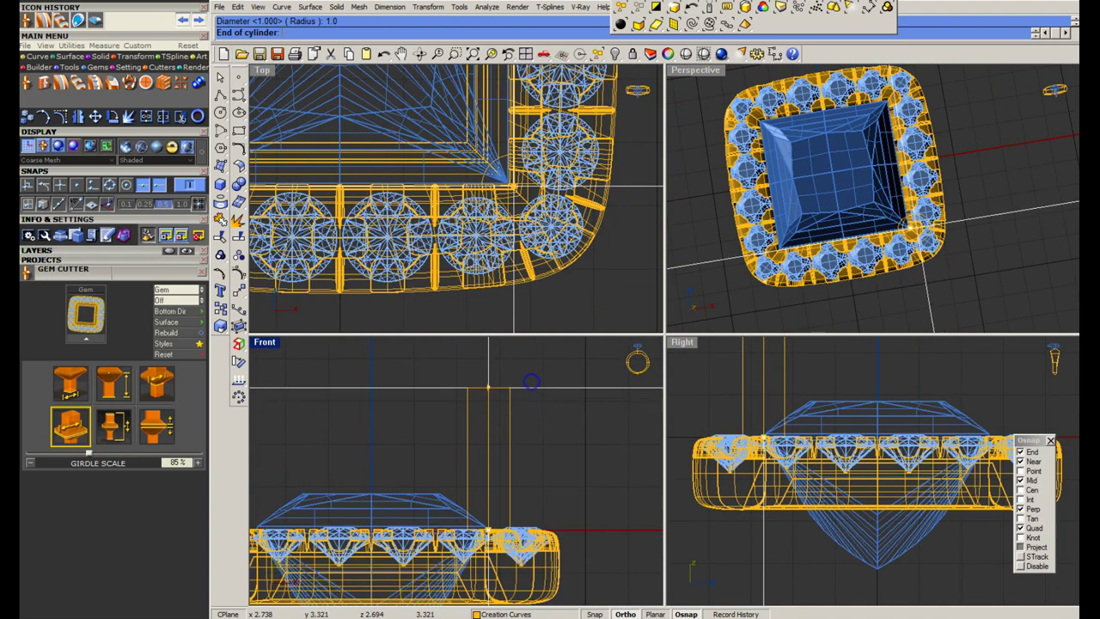
{"action": "left_click", "coordinate": [538, 377]}
Raise the center gem slightly and lower the corner cylinder so that its base sits inside the halo frame.
{"action": "left_click", "coordinate": [451, 502]}
{"action": "left_click_drag", "start_coordinate": [451, 502], "coordinate": [451, 487]}
{"action": "scroll", "coordinate": [490, 567], "scroll_direction": "up", "scroll_amount": 6}
{"action": "left_click_drag", "start_coordinate": [567, 404], "coordinate": [524, 509]}
{"action": "left_click", "coordinate": [532, 444]}
{"action": "left_click_drag", "start_coordinate": [528, 440], "coordinate": [525, 520]}
{"action": "scroll", "coordinate": [520, 507], "scroll_direction": "down", "scroll_amount": 10}
{"action": "scroll", "coordinate": [523, 486], "scroll_direction": "up", "scroll_amount": 4}
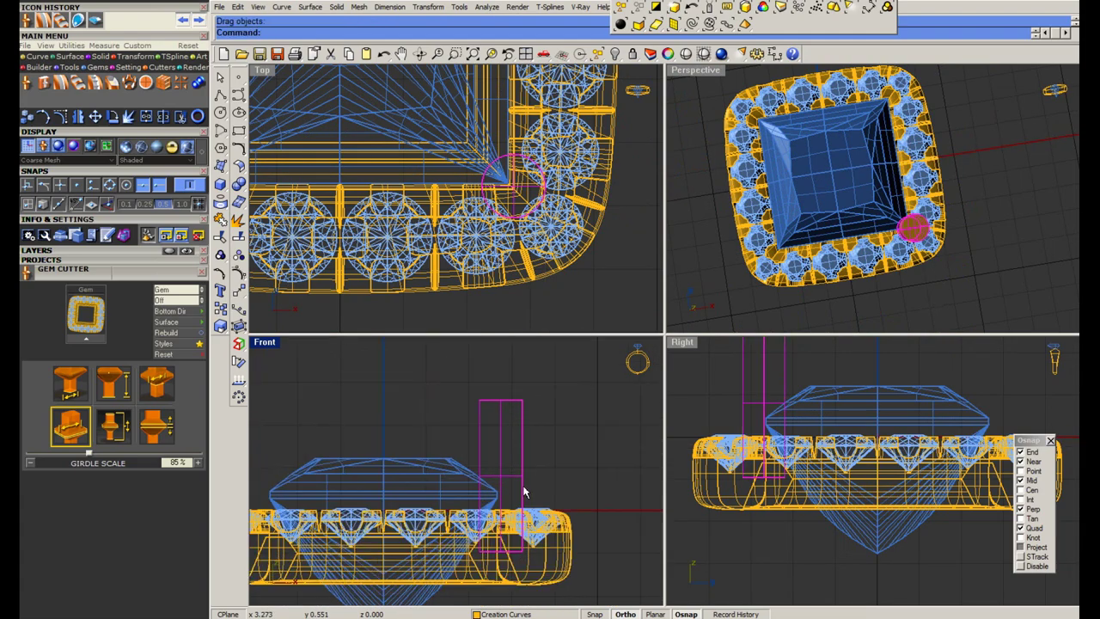
Using only the center snap, rotate the cylinder in 3D about its base center to tilt it outward by about 14 degrees.
{"action": "double_click", "coordinate": [679, 72]}
{"action": "right_click_drag", "start_coordinate": [643, 351], "coordinate": [730, 336]}
{"action": "scroll", "coordinate": [730, 336], "scroll_direction": "up", "scroll_amount": 7}
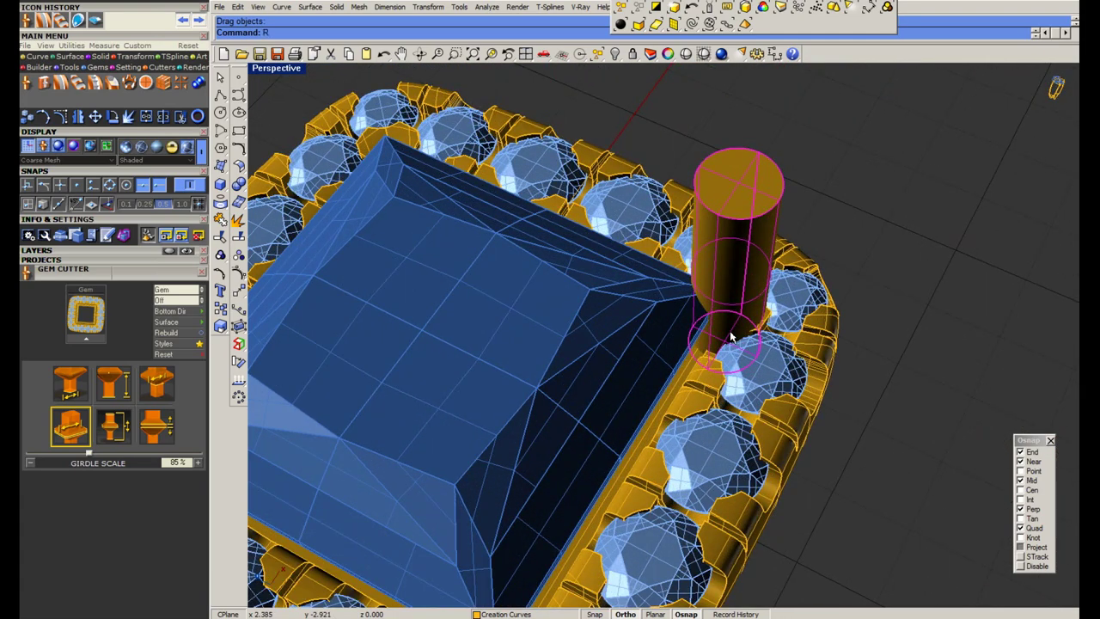
{"action": "key", "text": "Return"}
{"action": "scroll", "coordinate": [764, 342], "scroll_direction": "up", "scroll_amount": 8}
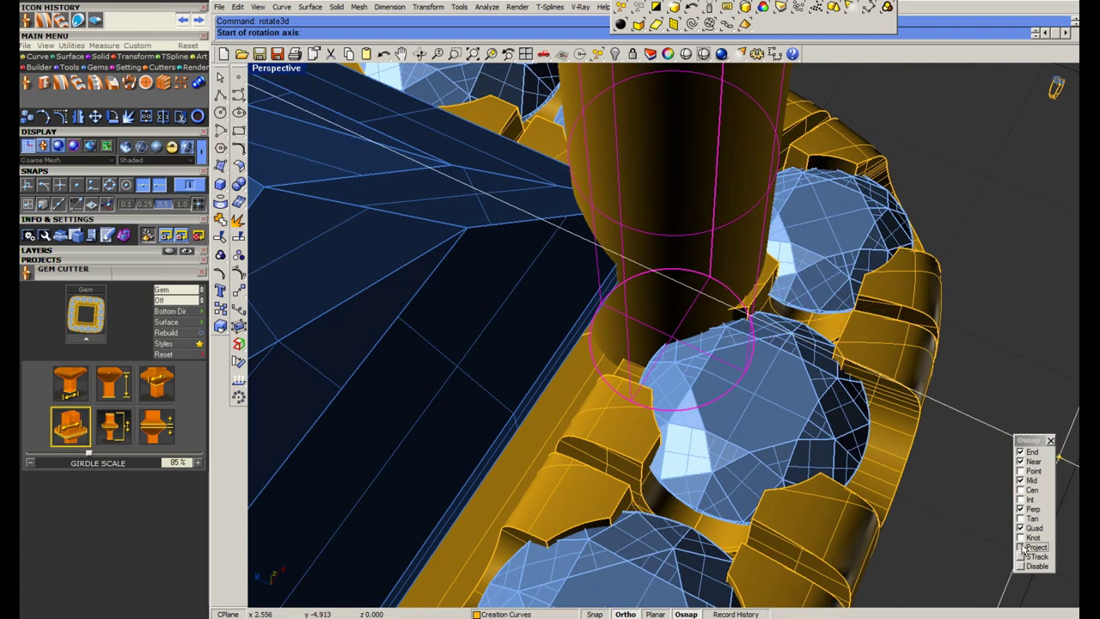
{"action": "right_click", "coordinate": [1033, 491]}
{"action": "left_click", "coordinate": [715, 394]}
{"action": "scroll", "coordinate": [710, 466], "scroll_direction": "down", "scroll_amount": 10}
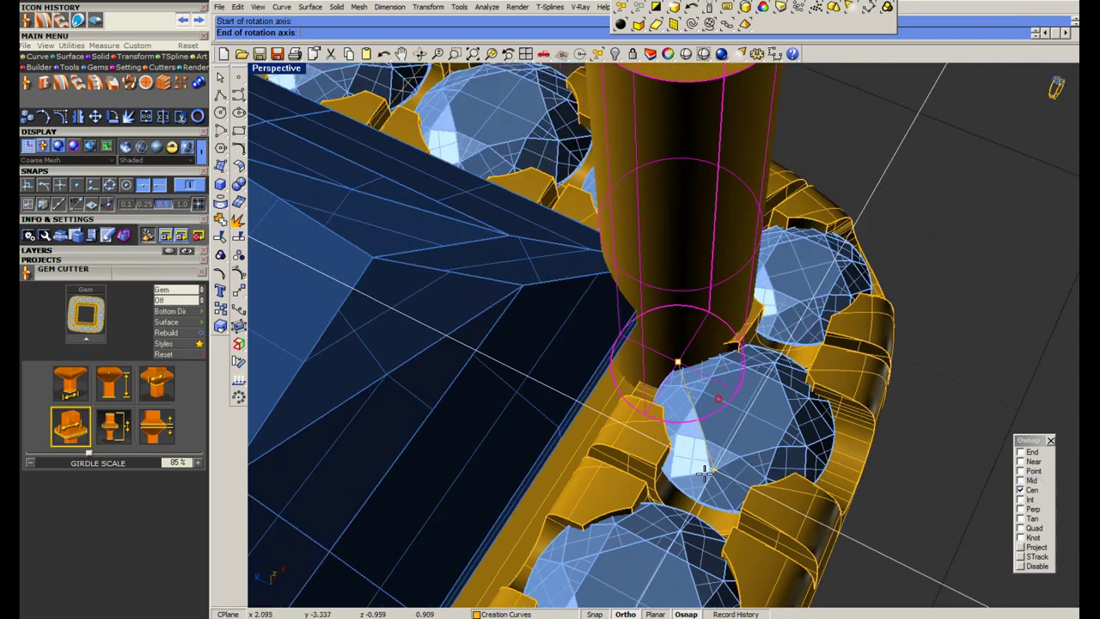
{"action": "left_click", "coordinate": [664, 236]}
{"action": "right_click_drag", "start_coordinate": [676, 216], "coordinate": [687, 138]}
{"action": "left_click", "coordinate": [702, 214]}
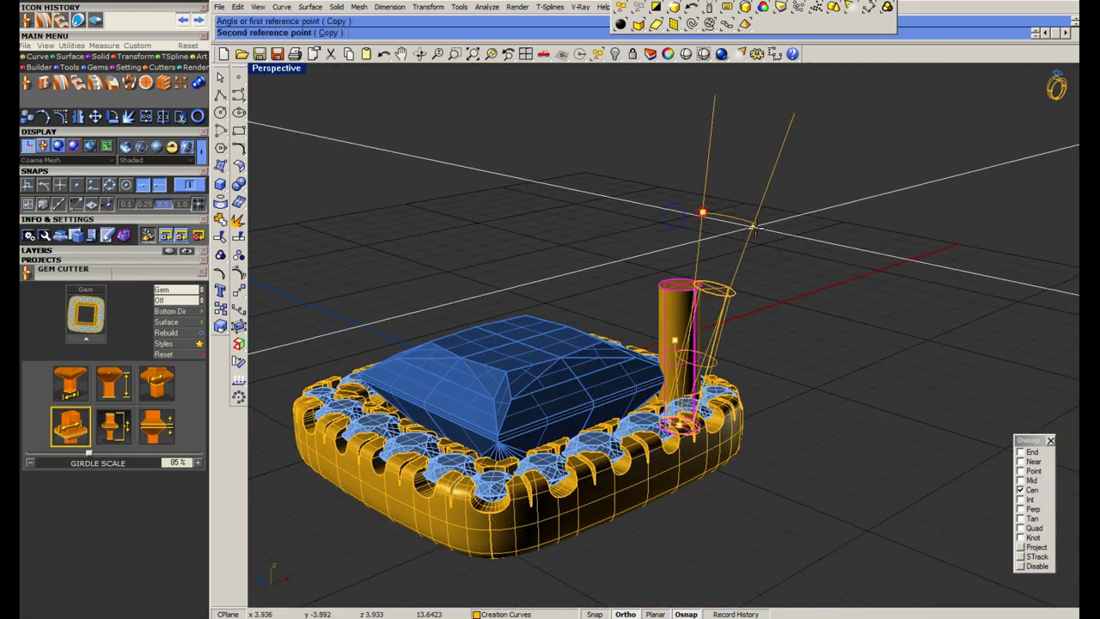
{"action": "left_click", "coordinate": [758, 231]}
Shade the Top view and move the tilted cylinder diagonally inward toward the center gem's corner.
{"action": "double_click", "coordinate": [277, 69]}
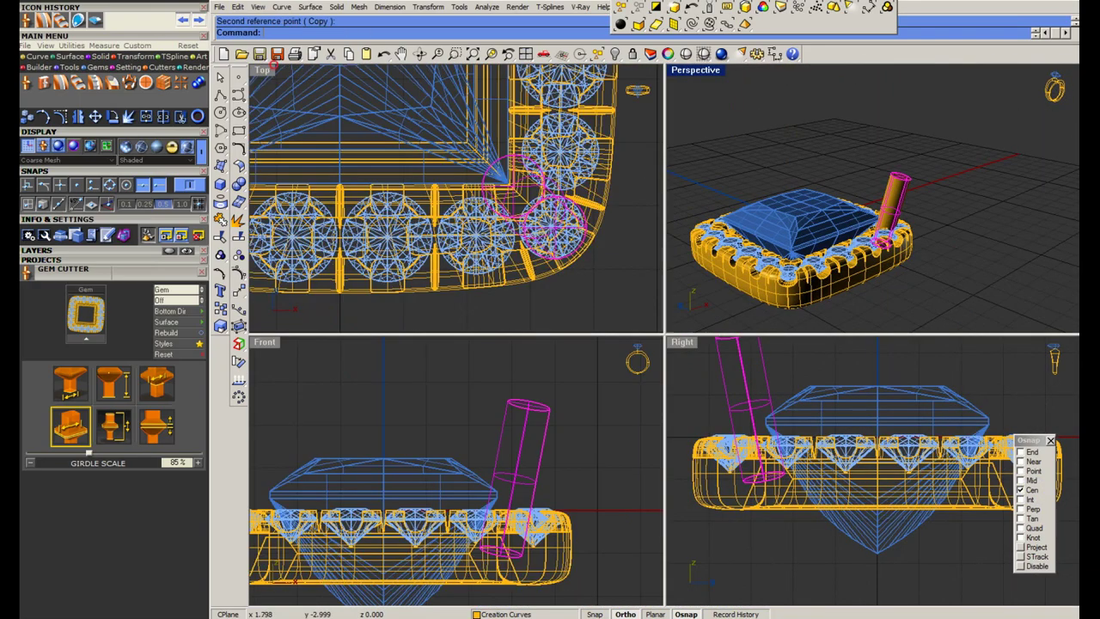
{"action": "left_click", "coordinate": [701, 56]}
{"action": "scroll", "coordinate": [528, 194], "scroll_direction": "up", "scroll_amount": 6}
{"action": "left_click_drag", "start_coordinate": [529, 196], "coordinate": [518, 182]}
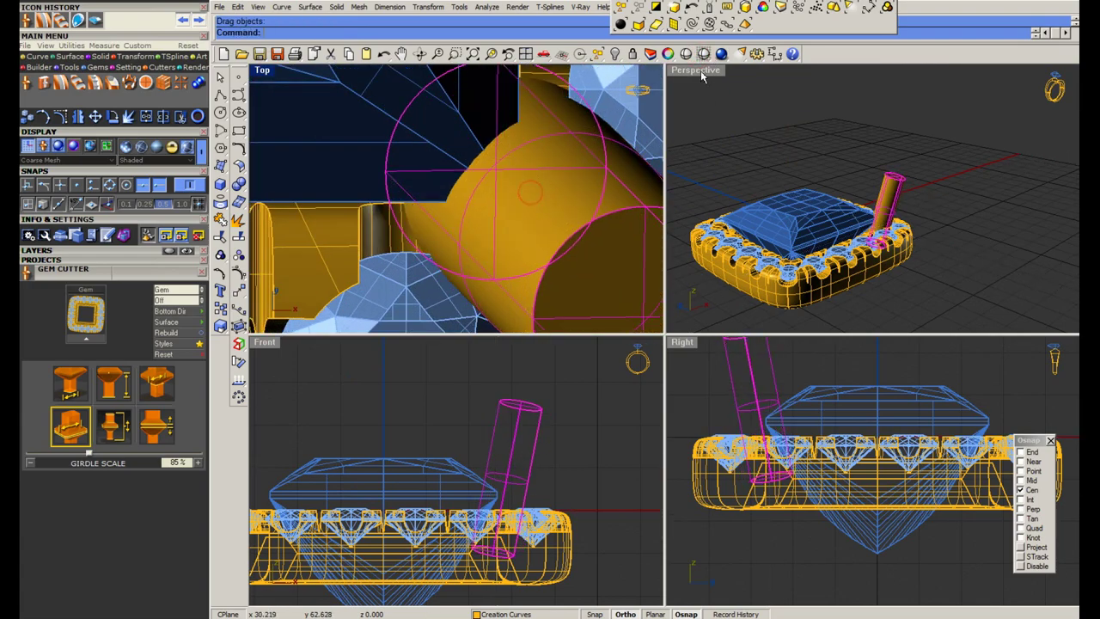
Stretch the cylinder slightly along its axis with a one-dimensional scale from its base center.
{"action": "double_click", "coordinate": [702, 74]}
{"action": "left_click", "coordinate": [703, 56]}
{"action": "scroll", "coordinate": [682, 340], "scroll_direction": "up", "scroll_amount": 8}
{"action": "mouse_move", "coordinate": [721, 292]}
{"action": "right_mouse_down"}
{"action": "mouse_move", "coordinate": [579, 349]}
{"action": "mouse_move", "coordinate": [697, 261]}
{"action": "right_mouse_up"}
{"action": "key", "text": "Escape"}
{"action": "left_click", "coordinate": [696, 261]}
{"action": "key", "text": "Return"}
{"action": "scroll", "coordinate": [658, 439], "scroll_direction": "up", "scroll_amount": 2}
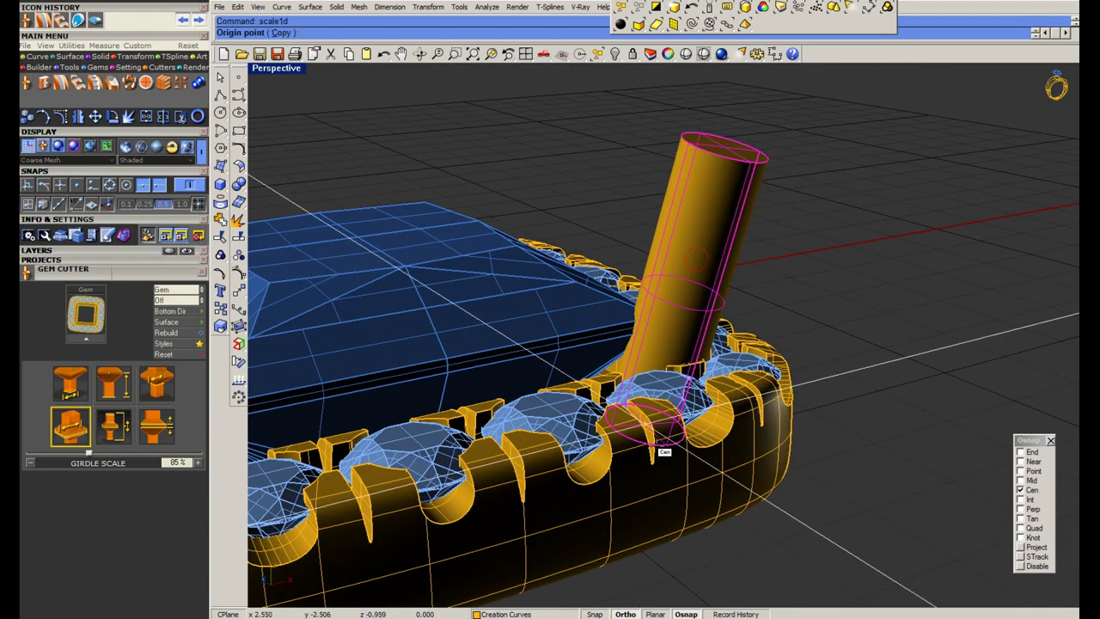
{"action": "left_click", "coordinate": [657, 443]}
{"action": "left_click", "coordinate": [744, 142]}
{"action": "left_click", "coordinate": [750, 120]}
{"action": "key", "text": "Escape"}
{"action": "scroll", "coordinate": [697, 225], "scroll_direction": "down", "scroll_amount": 7}
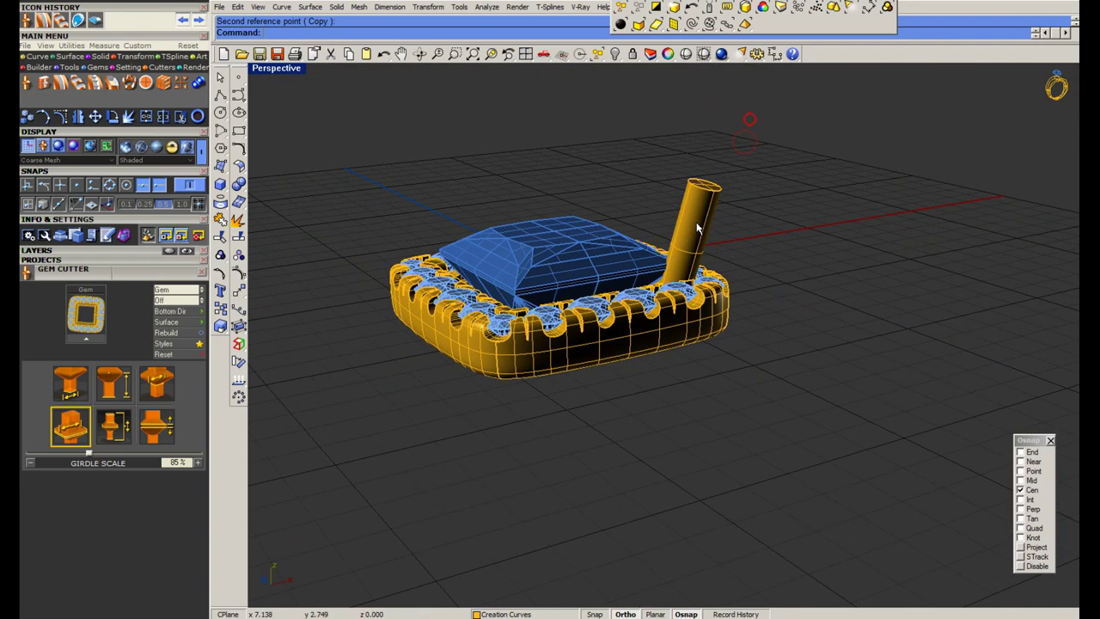
Fine-tune the cylinder's position at the gem corner in the Top view.
{"action": "double_click", "coordinate": [277, 69]}
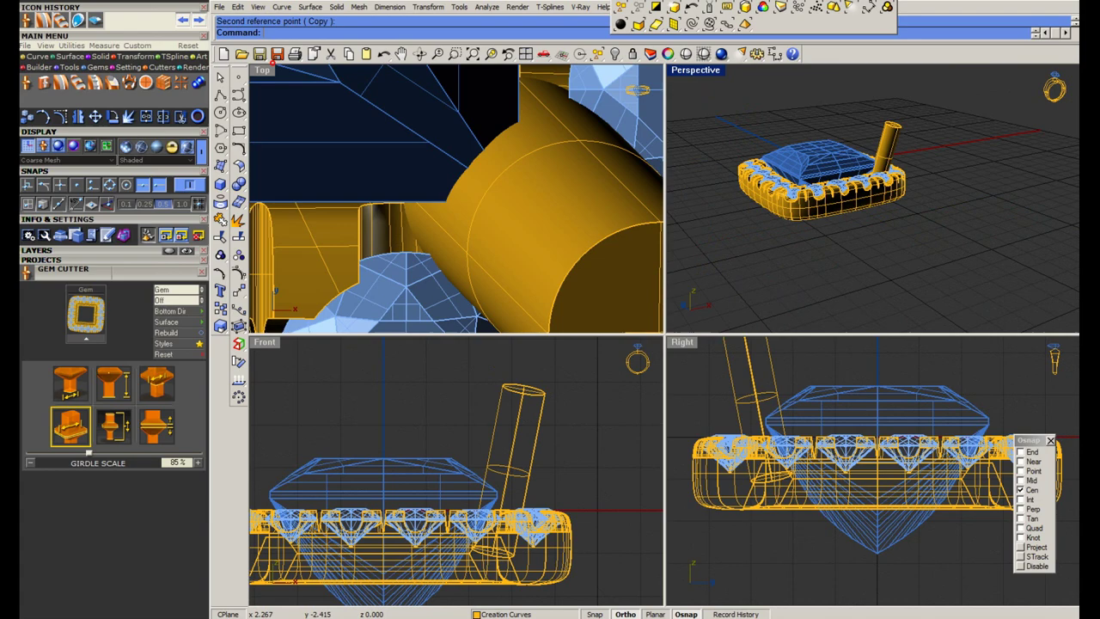
{"action": "left_click", "coordinate": [532, 192]}
{"action": "left_click_drag", "start_coordinate": [502, 182], "coordinate": [507, 174]}
{"action": "scroll", "coordinate": [523, 185], "scroll_direction": "down", "scroll_amount": 7}
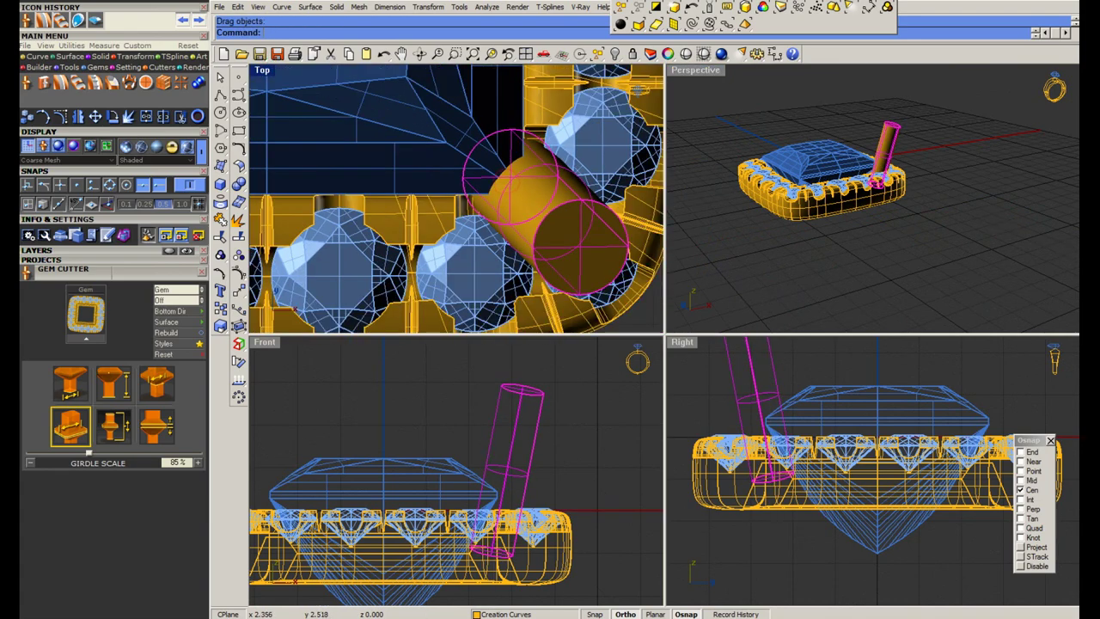
Mirror the cylinder across the halo's vertical centerline, then mirror both across the horizontal one for four prongs.
{"action": "scroll", "coordinate": [487, 426], "scroll_direction": "down", "scroll_amount": 5}
{"action": "left_click", "coordinate": [424, 386]}
{"action": "left_click", "coordinate": [370, 416], "text": "shift"}
{"action": "scroll", "coordinate": [471, 208], "scroll_direction": "down", "scroll_amount": 15}
{"action": "key", "text": "Return"}
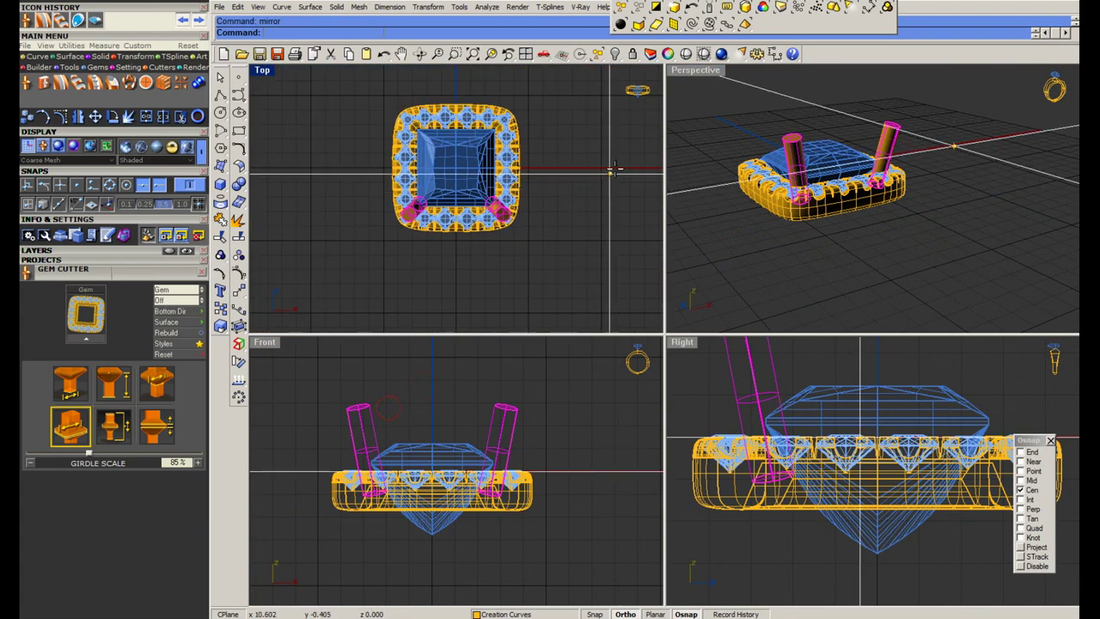
{"action": "left_click", "coordinate": [616, 170]}
{"action": "scroll", "coordinate": [468, 142], "scroll_direction": "up", "scroll_amount": 3}
{"action": "left_click", "coordinate": [615, 169]}
Check the four prongs in a rendered Perspective preview and undo both mirror operations.
{"action": "left_click", "coordinate": [686, 54]}
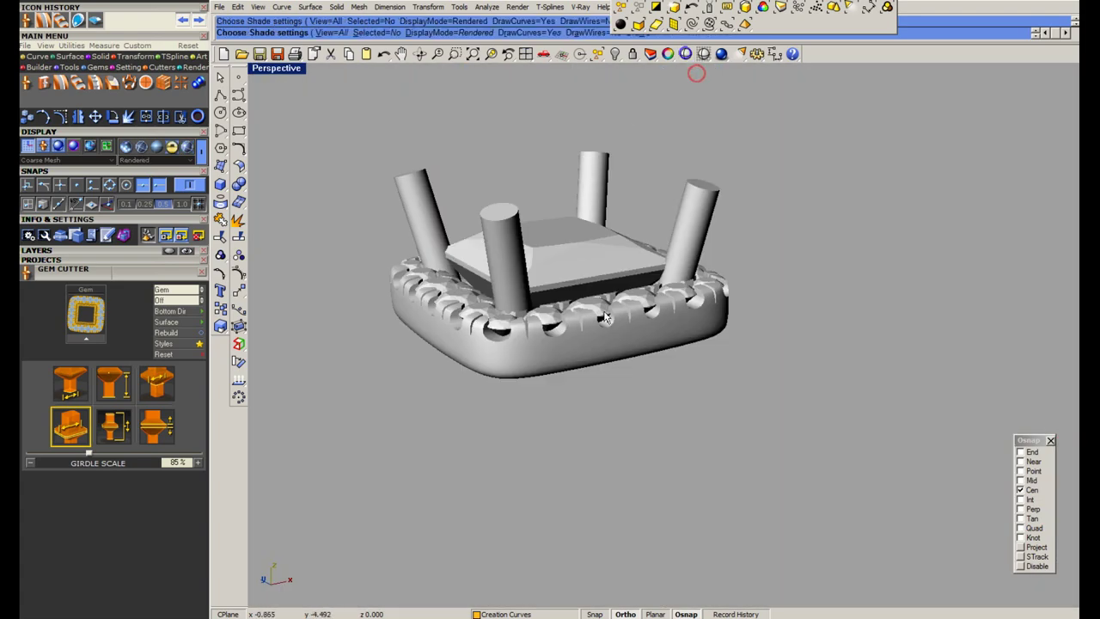
{"action": "mouse_move", "coordinate": [603, 249]}
{"action": "right_mouse_down"}
{"action": "mouse_move", "coordinate": [598, 305]}
{"action": "mouse_move", "coordinate": [560, 400]}
{"action": "right_mouse_up"}
{"action": "scroll", "coordinate": [625, 359], "scroll_direction": "up", "scroll_amount": 2}
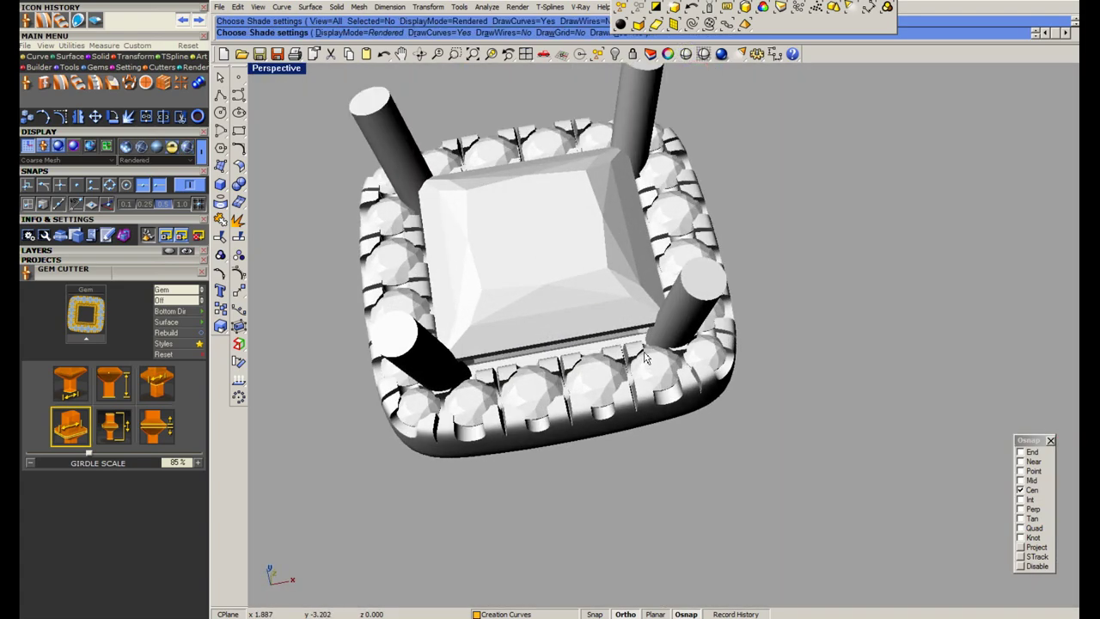
{"action": "mouse_move", "coordinate": [648, 361]}
{"action": "right_mouse_down"}
{"action": "mouse_move", "coordinate": [638, 316]}
{"action": "mouse_move", "coordinate": [584, 294]}
{"action": "mouse_move", "coordinate": [557, 256]}
{"action": "mouse_move", "coordinate": [577, 261]}
{"action": "mouse_move", "coordinate": [688, 193]}
{"action": "mouse_move", "coordinate": [699, 331]}
{"action": "right_mouse_up"}
{"action": "key", "text": "Escape"}
{"action": "key", "text": "ctrl+z"}
{"action": "key", "text": "ctrl+z"}
Rotate the remaining cylinder slightly in 3D about its base center to refine its tilt.
{"action": "left_click", "coordinate": [694, 179]}
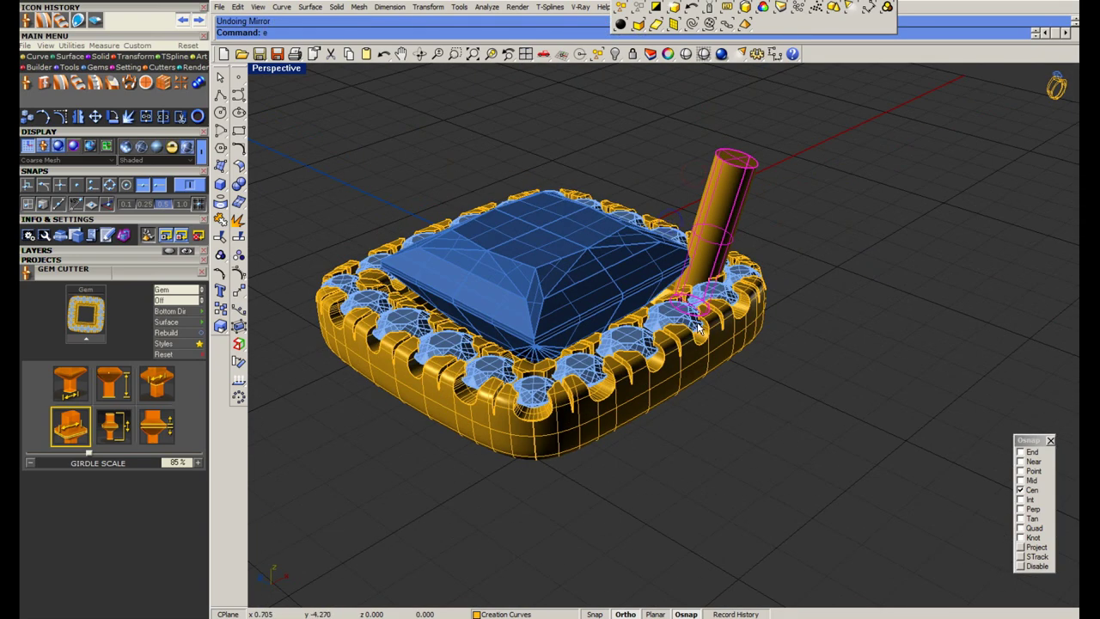
{"action": "key", "text": "Return"}
{"action": "left_click", "coordinate": [692, 306]}
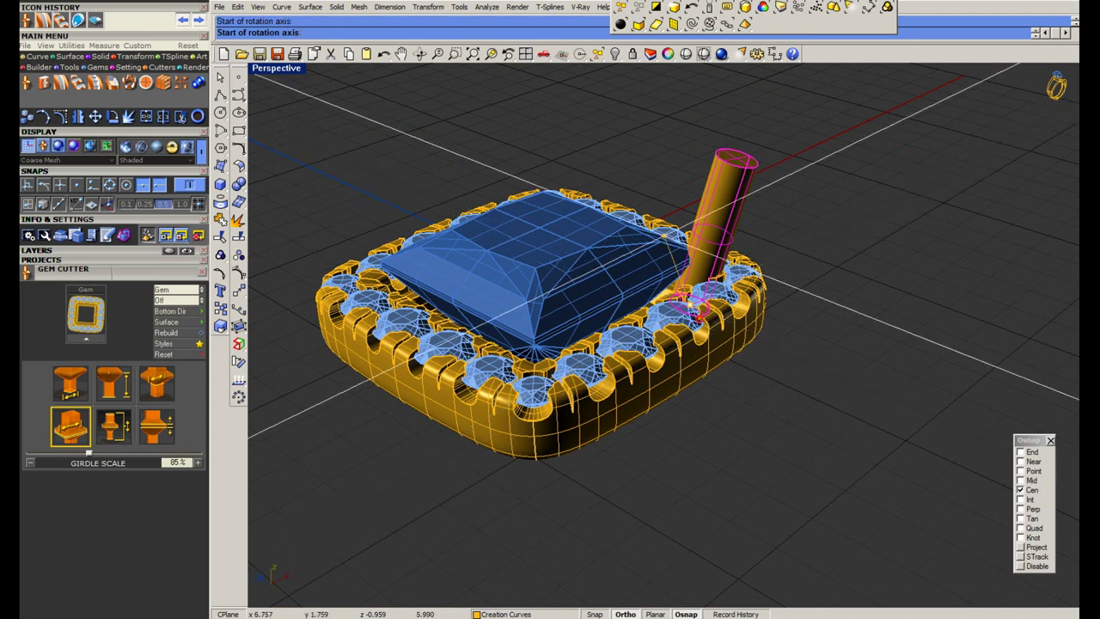
{"action": "left_click", "coordinate": [670, 158]}
{"action": "left_click", "coordinate": [870, 230]}
{"action": "left_click", "coordinate": [869, 229]}
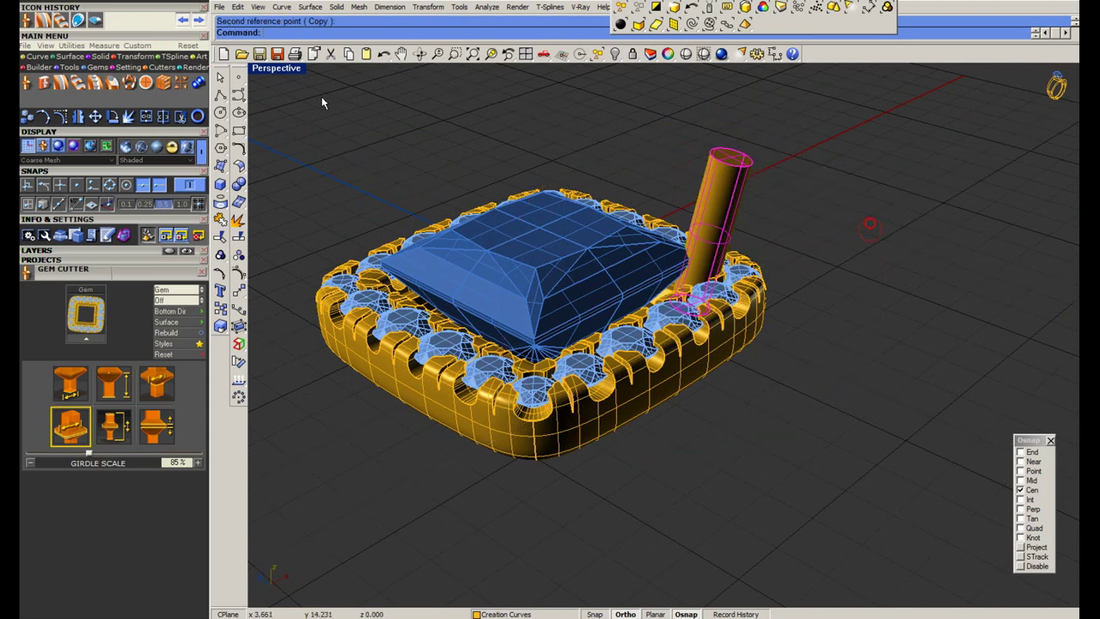
Mirror the adjusted cylinder in the Front view and both cylinders in the Top view to place prongs at all corners.
{"action": "double_click", "coordinate": [285, 72]}
{"action": "key", "text": "m"}
{"action": "left_click", "coordinate": [418, 376]}
{"action": "left_click", "coordinate": [398, 423], "text": "shift"}
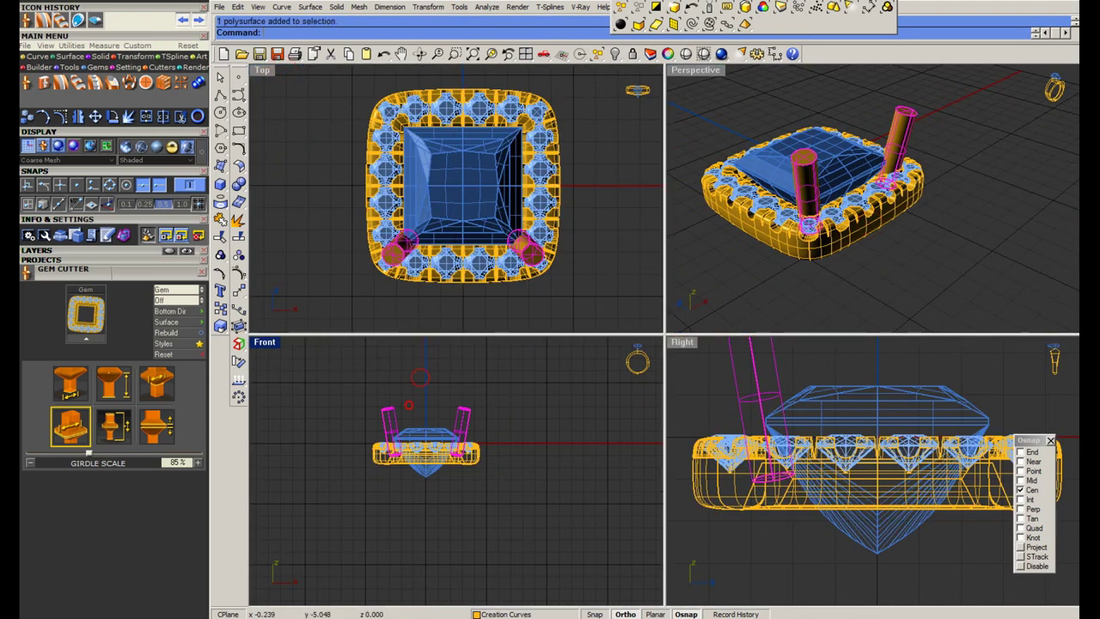
{"action": "key", "text": "m"}
{"action": "left_click", "coordinate": [622, 218]}
{"action": "key", "text": "Escape"}
Examine the four prongs in Rendered mode in the Perspective view and save the model file.
{"action": "double_click", "coordinate": [689, 72]}
{"action": "right_click", "coordinate": [686, 54]}
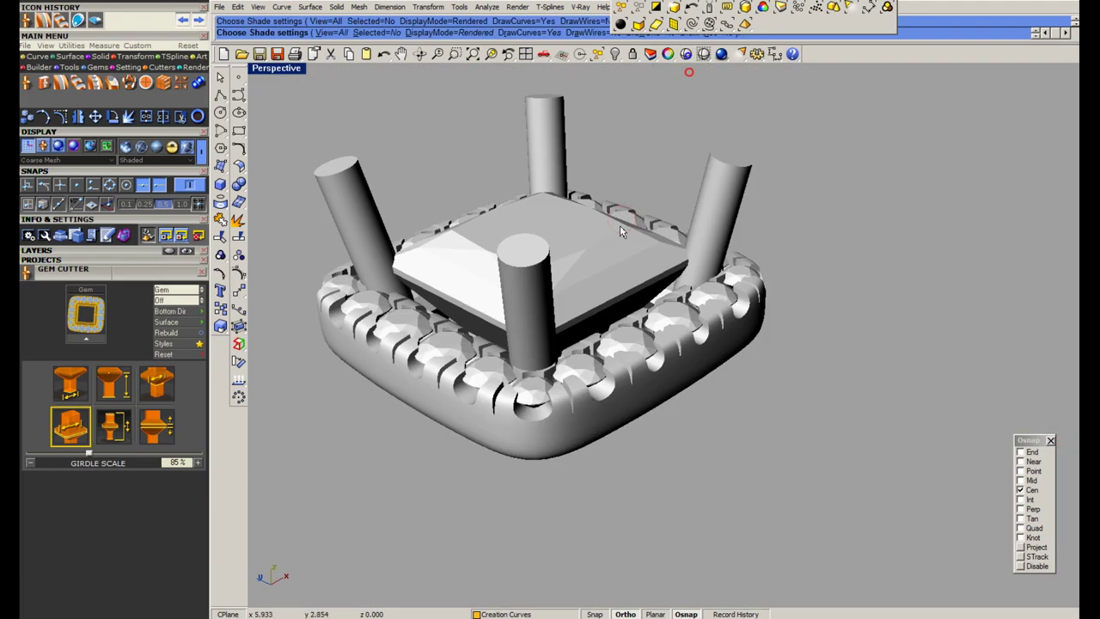
{"action": "mouse_move", "coordinate": [685, 318]}
{"action": "right_mouse_down"}
{"action": "mouse_move", "coordinate": [628, 379]}
{"action": "mouse_move", "coordinate": [613, 340]}
{"action": "mouse_move", "coordinate": [609, 365]}
{"action": "mouse_move", "coordinate": [625, 177]}
{"action": "mouse_move", "coordinate": [604, 302]}
{"action": "mouse_move", "coordinate": [555, 312]}
{"action": "mouse_move", "coordinate": [630, 321]}
{"action": "right_mouse_up"}
{"action": "scroll", "coordinate": [608, 368], "scroll_direction": "down", "scroll_amount": 4}
{"action": "key", "text": "Escape"}
{"action": "key", "text": "ctrl+s"}
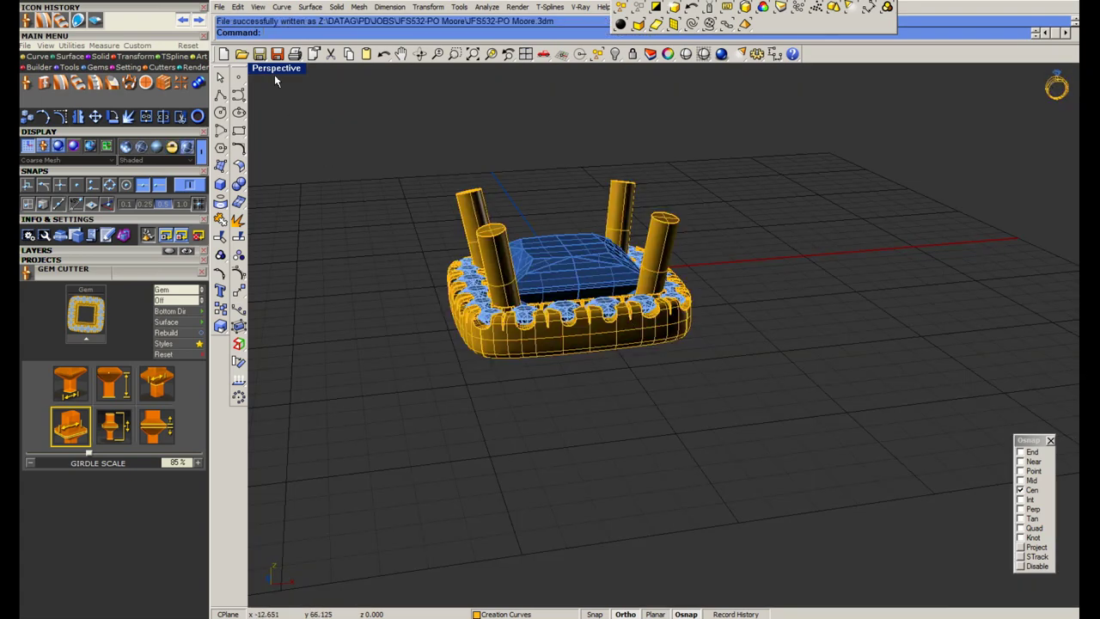
Maximize the Front view, show the hidden gem cutters around the halo, and save the file.
{"action": "double_click", "coordinate": [276, 70]}
{"action": "double_click", "coordinate": [273, 70]}
{"action": "double_click", "coordinate": [262, 342]}
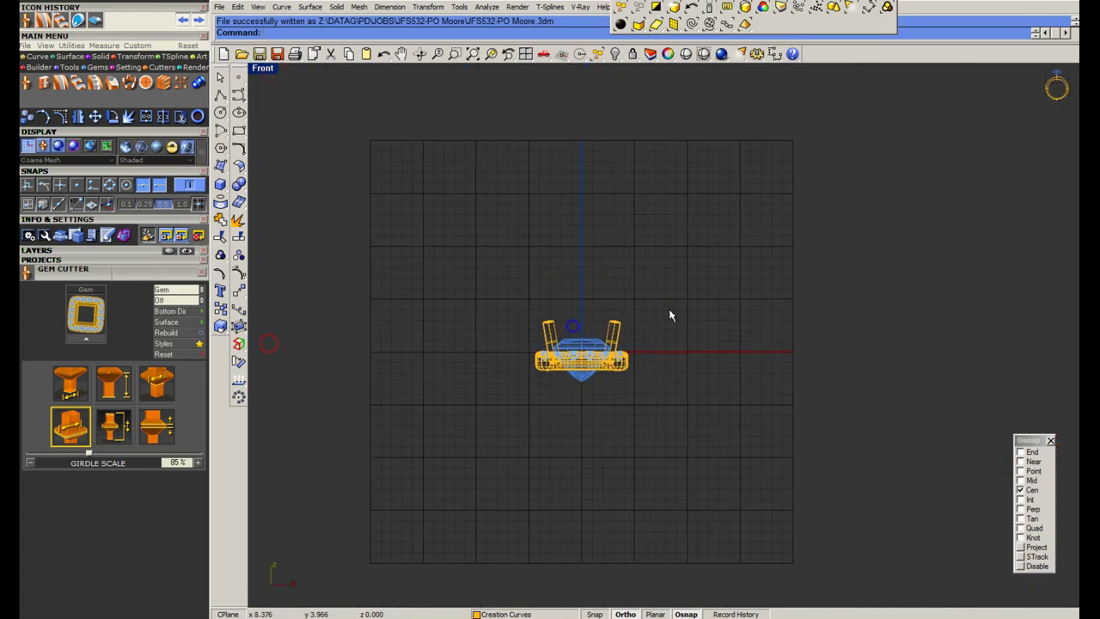
{"action": "left_click", "coordinate": [611, 55]}
{"action": "left_click", "coordinate": [666, 68]}
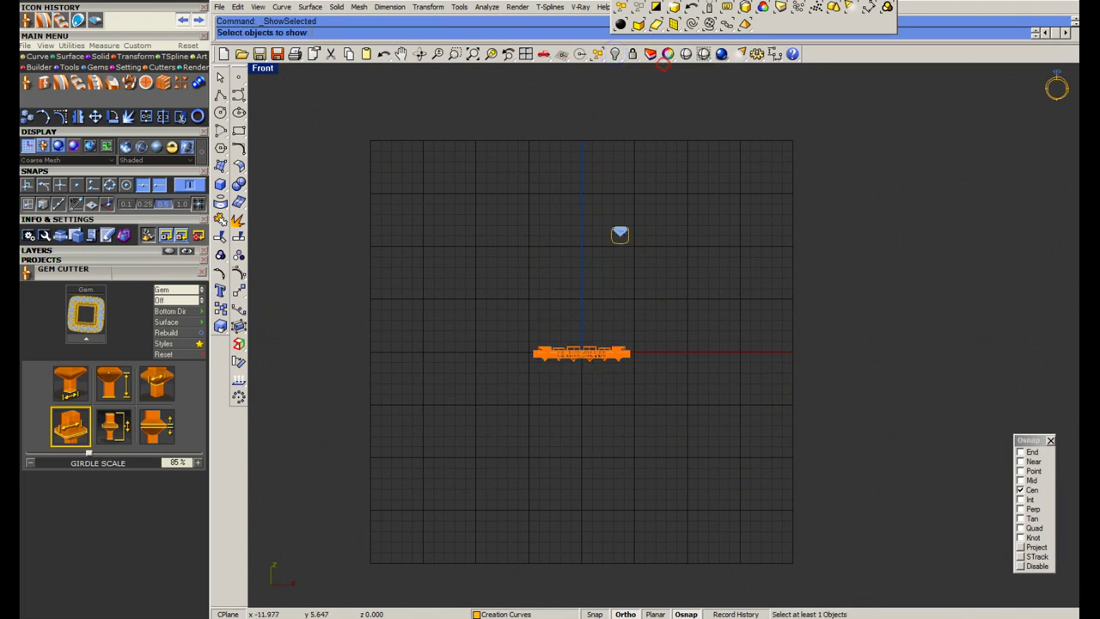
{"action": "key", "text": "Return"}
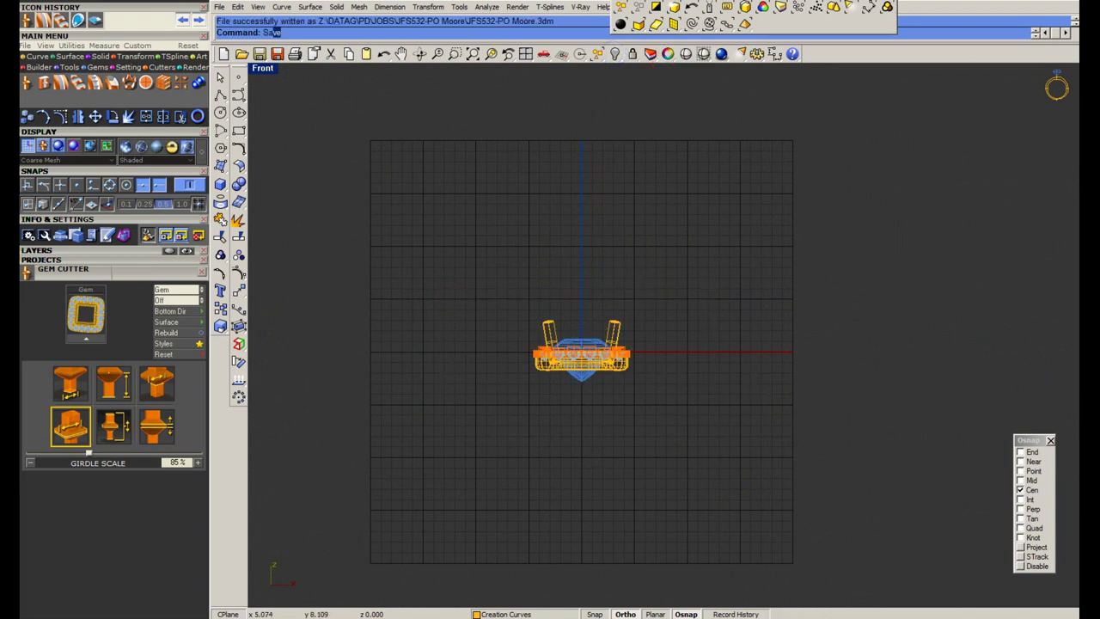
Show the small hidden gem and frame above the halo and delete them.
{"action": "left_click", "coordinate": [615, 55]}
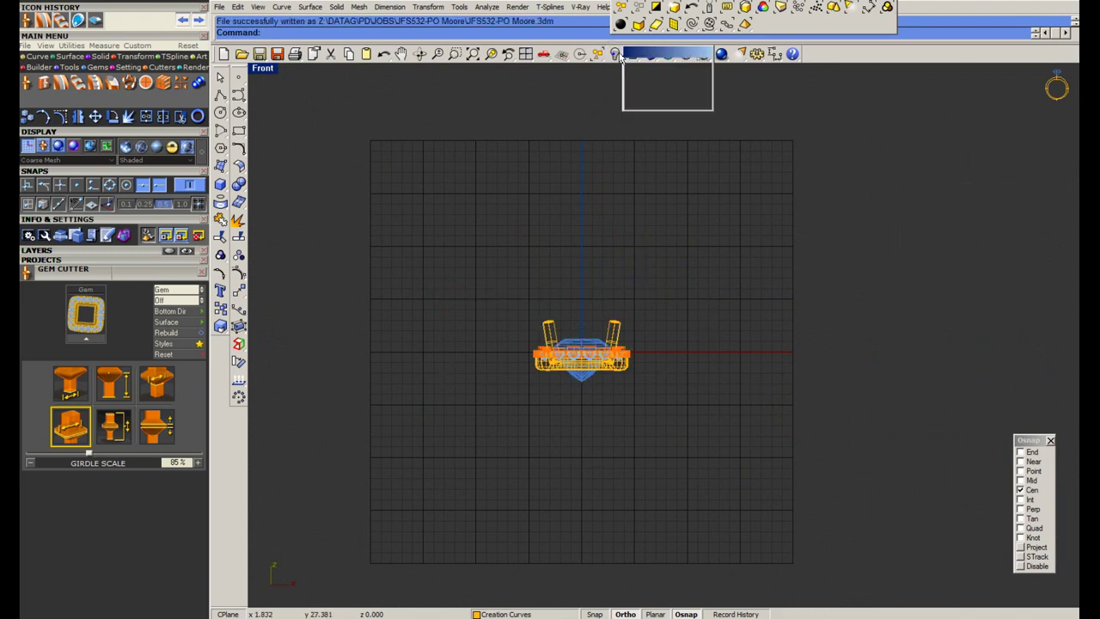
{"action": "left_click", "coordinate": [663, 68]}
{"action": "left_click_drag", "start_coordinate": [727, 312], "coordinate": [567, 187]}
{"action": "right_click", "coordinate": [722, 195]}
{"action": "left_click_drag", "start_coordinate": [663, 264], "coordinate": [581, 208]}
{"action": "key", "text": "Delete"}
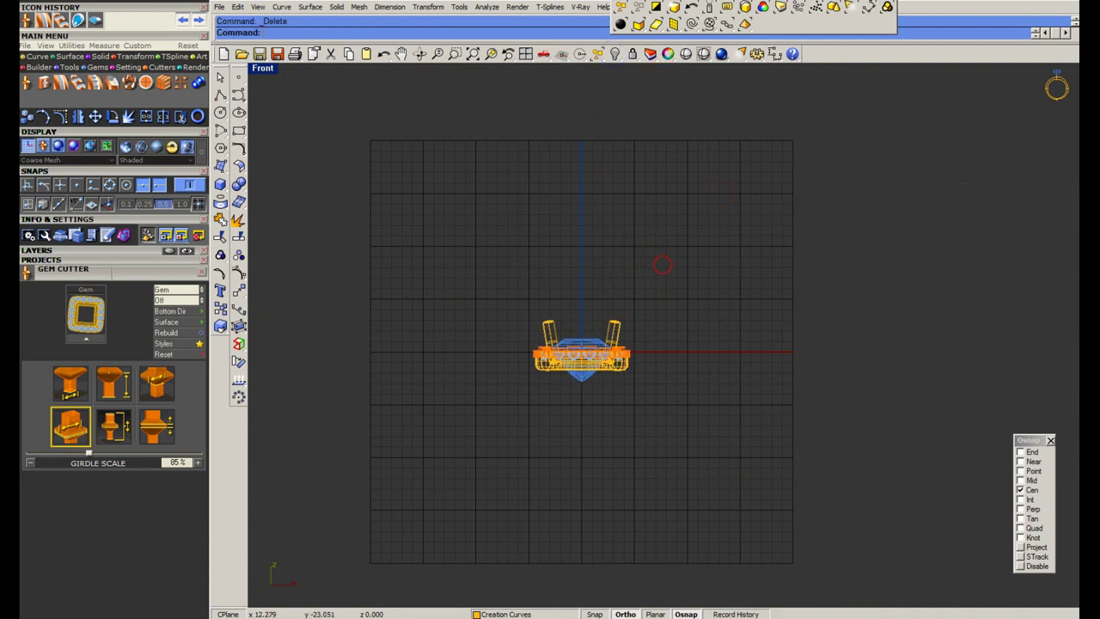
Switch to Picasa Photo Viewer and examine the ring reference photos, including the side view in image1.jpeg.
{"action": "left_click", "coordinate": [713, 617]}
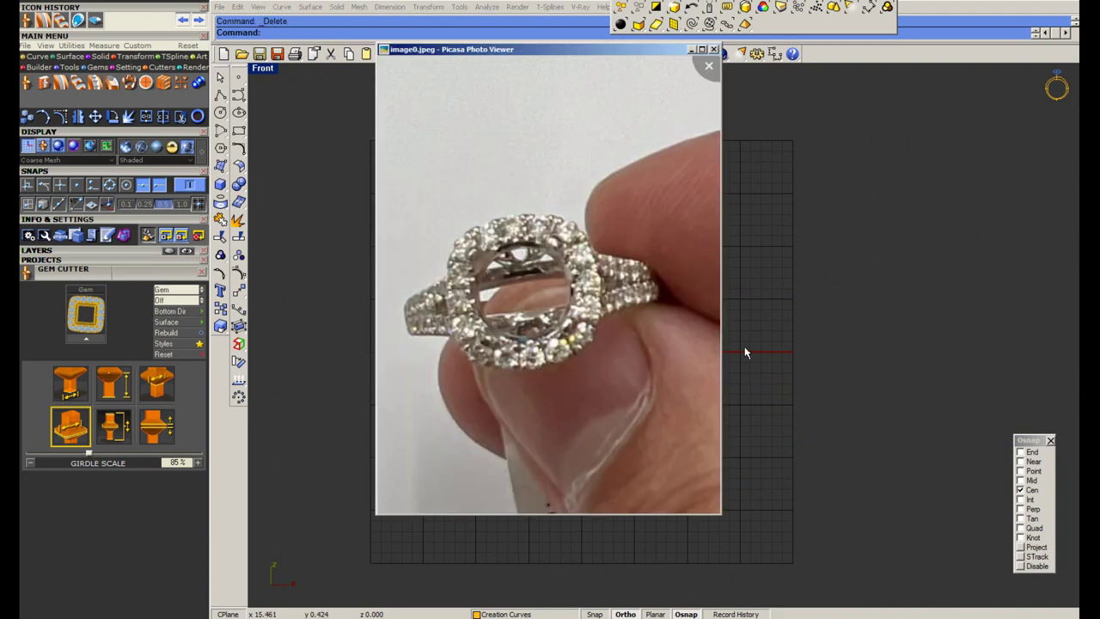
{"action": "key", "text": "Right"}
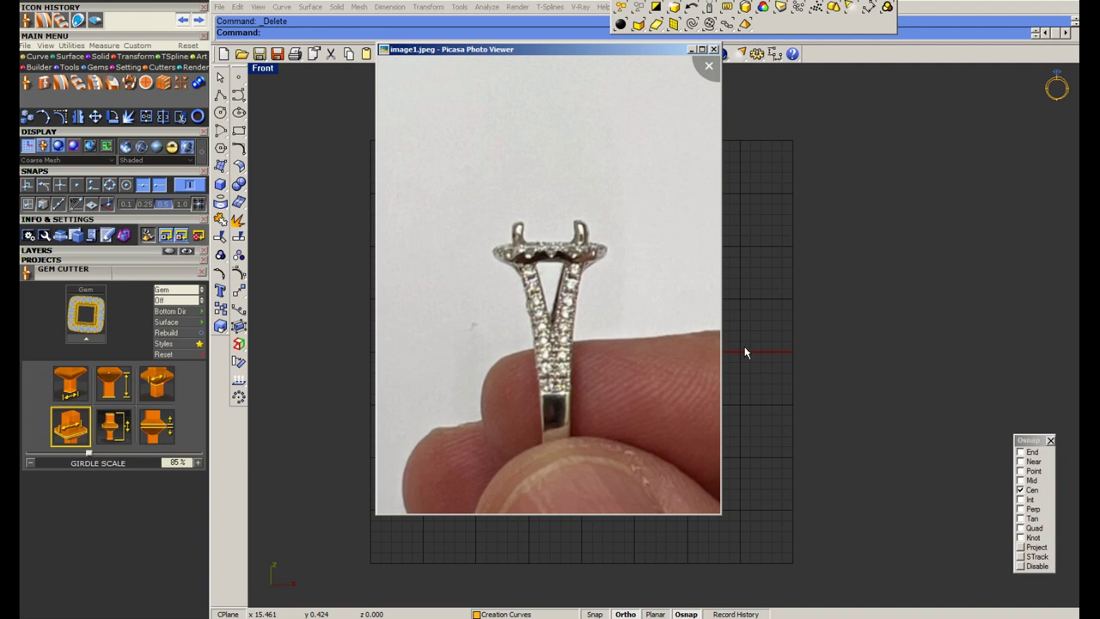
Check the ring size in the 532 Notepad notes and create a USA size 6.75 ring rail.
{"action": "left_click", "coordinate": [550, 617]}
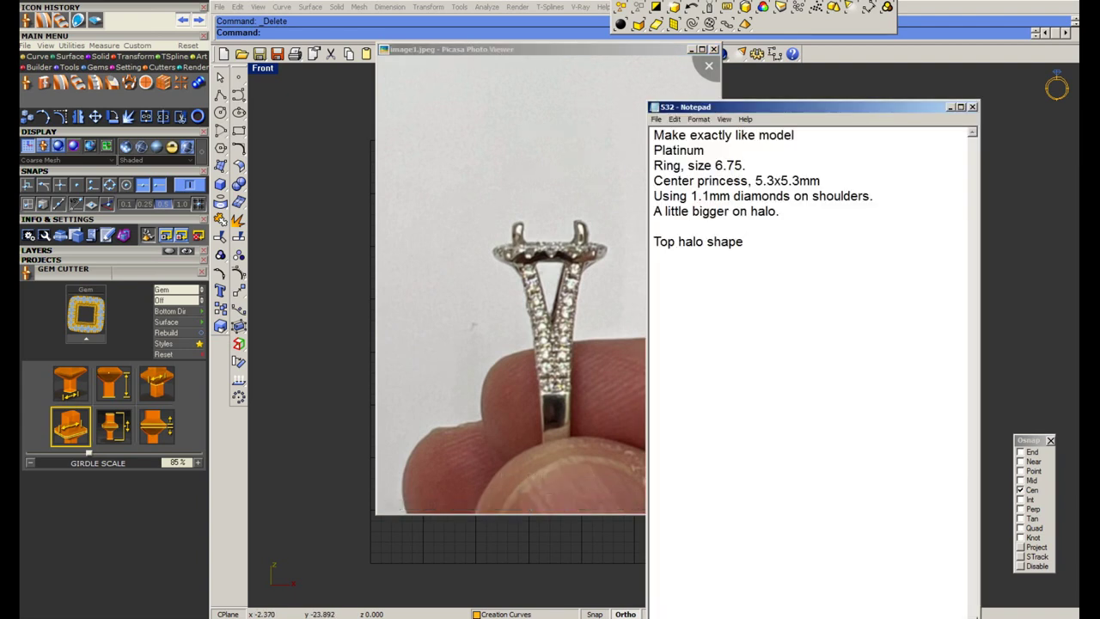
{"action": "left_click", "coordinate": [550, 617]}
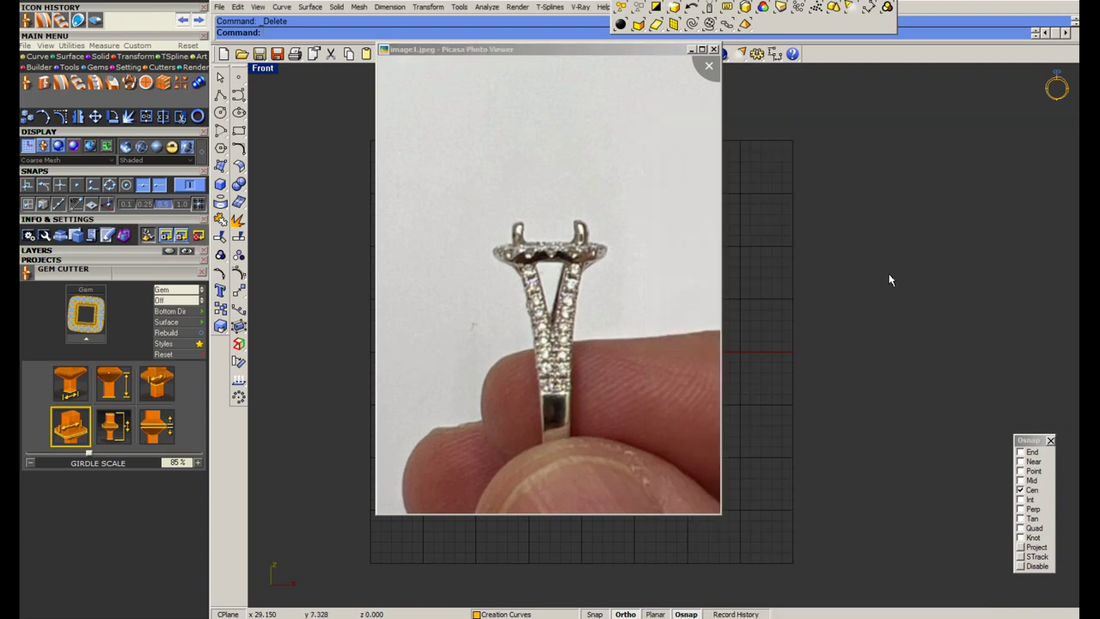
{"action": "middle_click", "coordinate": [888, 273]}
{"action": "left_click", "coordinate": [521, 249]}
{"action": "left_click", "coordinate": [70, 68]}
{"action": "left_click", "coordinate": [31, 83]}
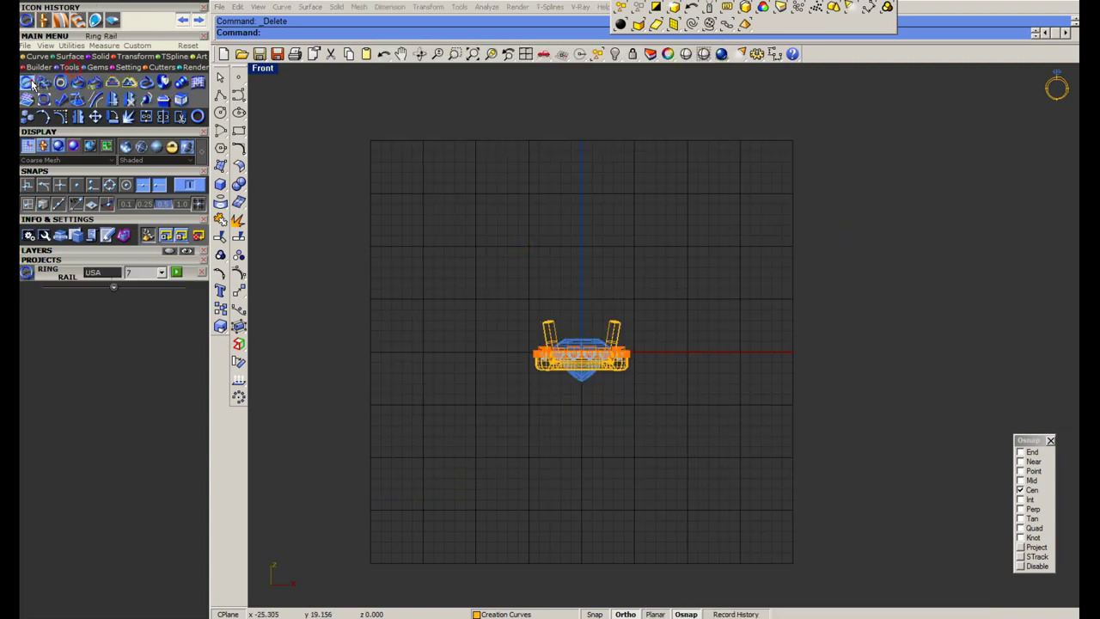
{"action": "scroll", "coordinate": [136, 313], "scroll_direction": "up", "scroll_amount": 2}
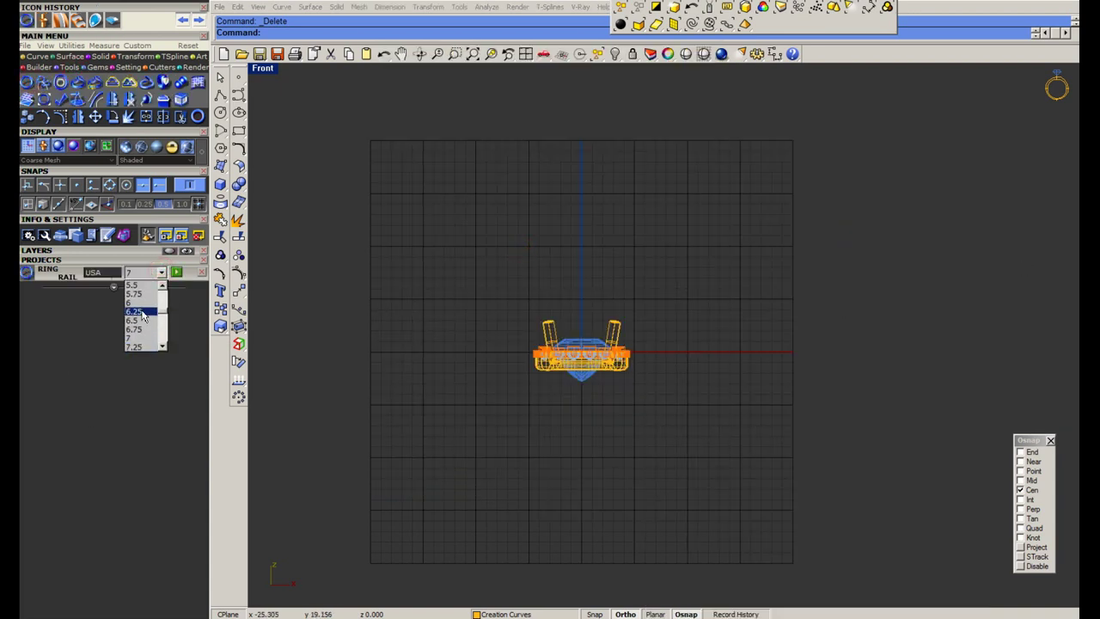
{"action": "left_click", "coordinate": [135, 326]}
{"action": "left_click", "coordinate": [176, 274]}
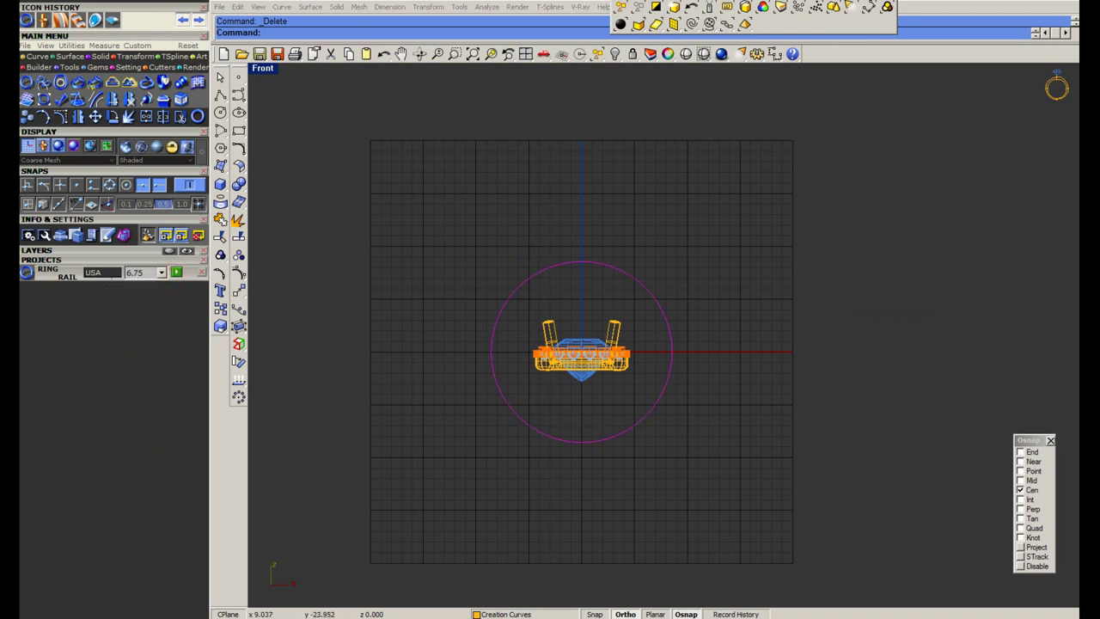
Recheck the Notepad order notes and offset the ring rail circle outward by 1 mm.
{"action": "key", "text": "alt+Tab"}
{"action": "key", "text": "alt+Tab"}
{"action": "key", "text": "alt+Tab"}
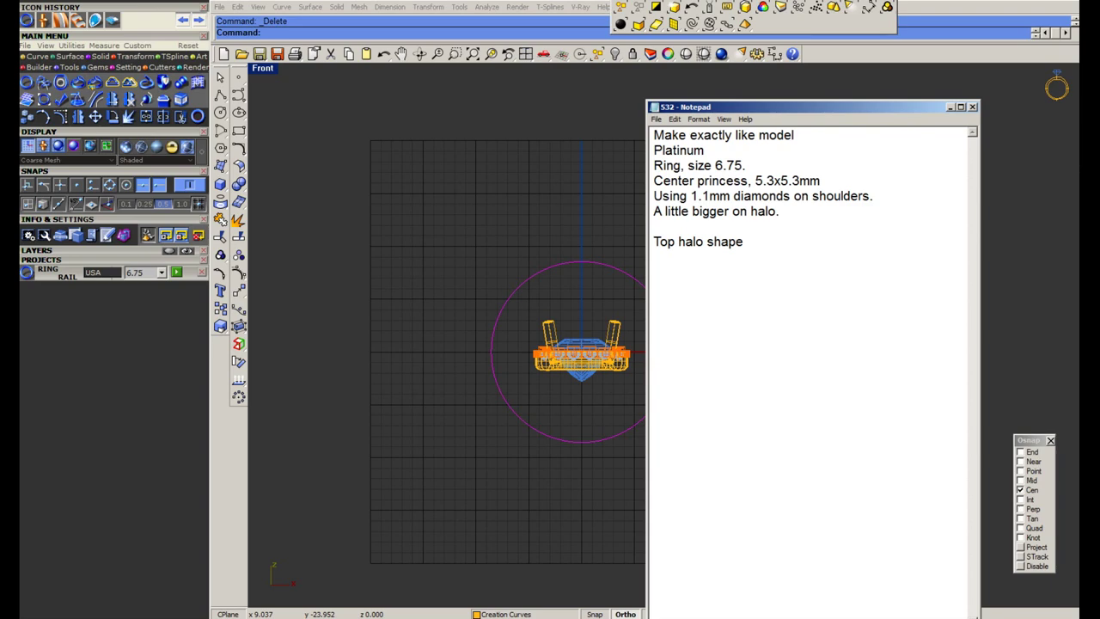
{"action": "key", "text": "alt+Tab"}
{"action": "left_click_drag", "start_coordinate": [427, 283], "coordinate": [772, 445]}
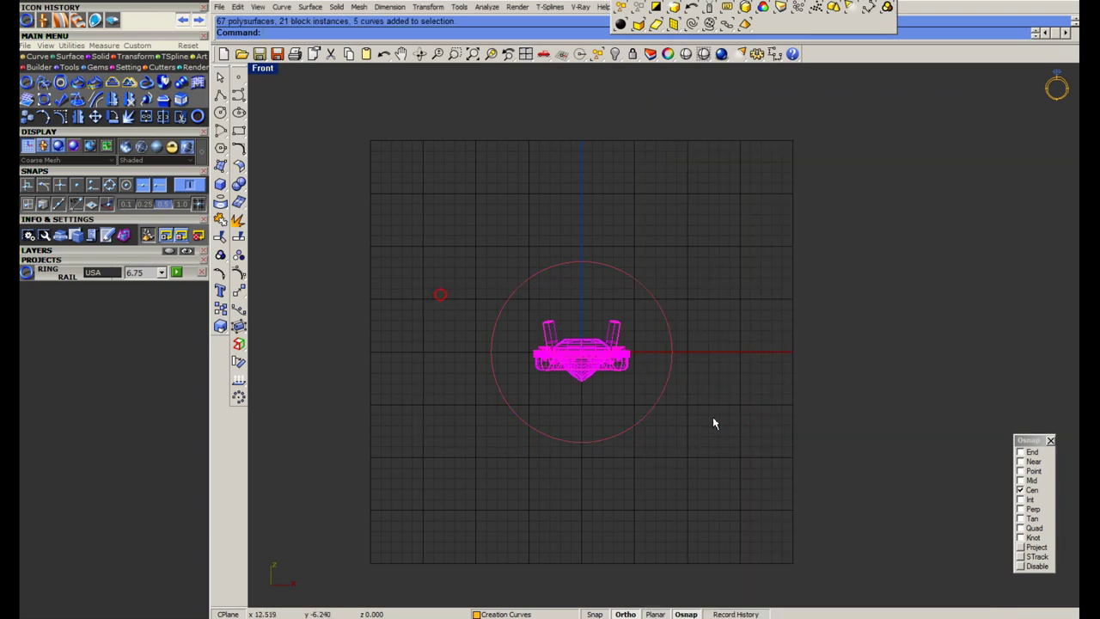
{"action": "scroll", "coordinate": [634, 359], "scroll_direction": "up", "scroll_amount": 6}
{"action": "left_click", "coordinate": [381, 288]}
{"action": "left_click", "coordinate": [239, 149]}
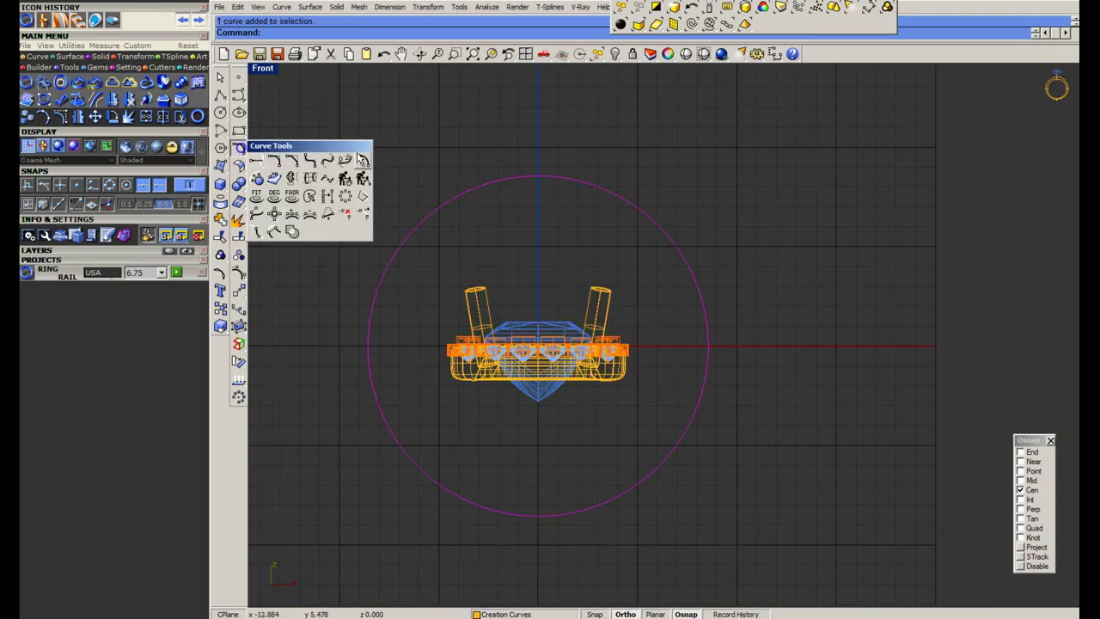
{"action": "left_click", "coordinate": [355, 153]}
{"action": "left_click", "coordinate": [355, 152]}
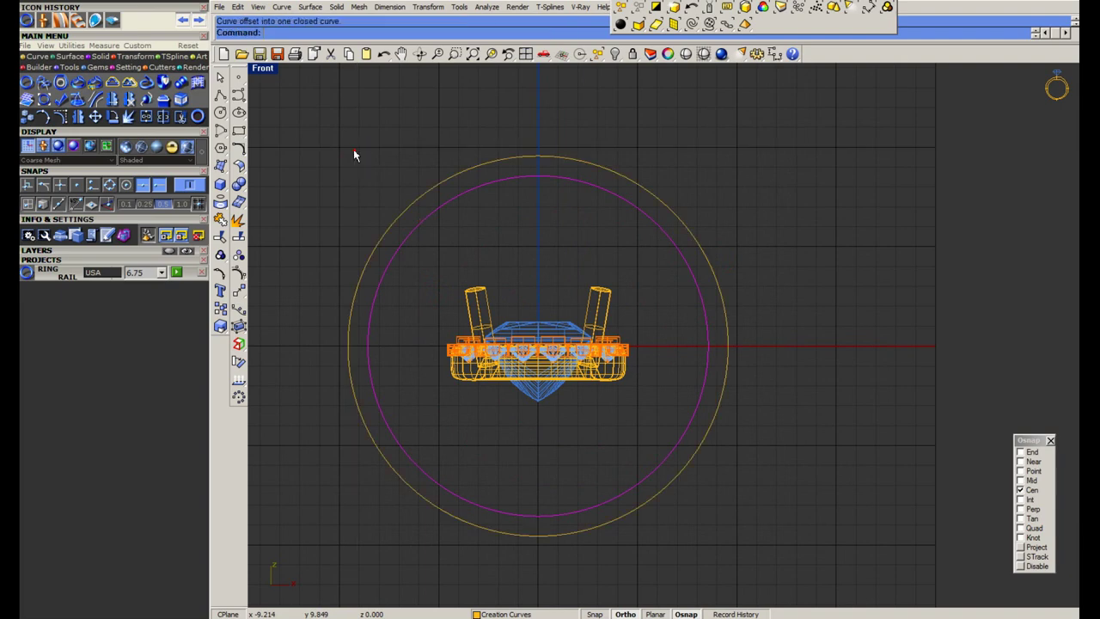
Move the complete halo head with gems, cutters and prongs straight up about 13.7 mm, above the ring circles.
{"action": "left_click_drag", "start_coordinate": [275, 282], "coordinate": [739, 412]}
{"action": "type", "text": "m"}
{"action": "key", "text": "Return"}
{"action": "left_click", "coordinate": [792, 400]}
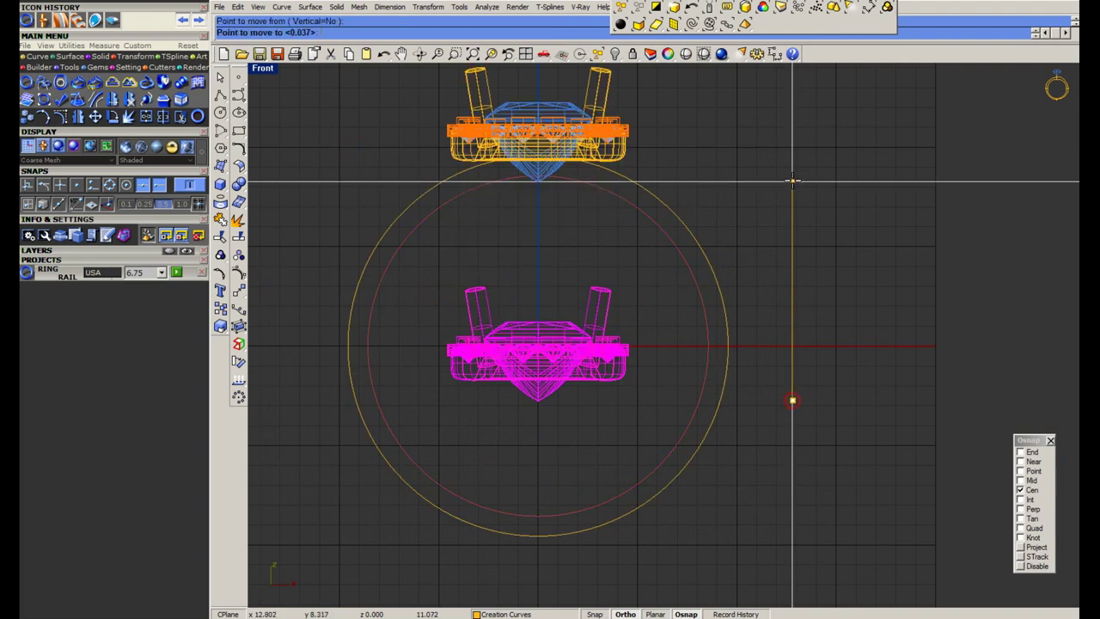
{"action": "right_click_drag", "start_coordinate": [793, 181], "coordinate": [793, 306]}
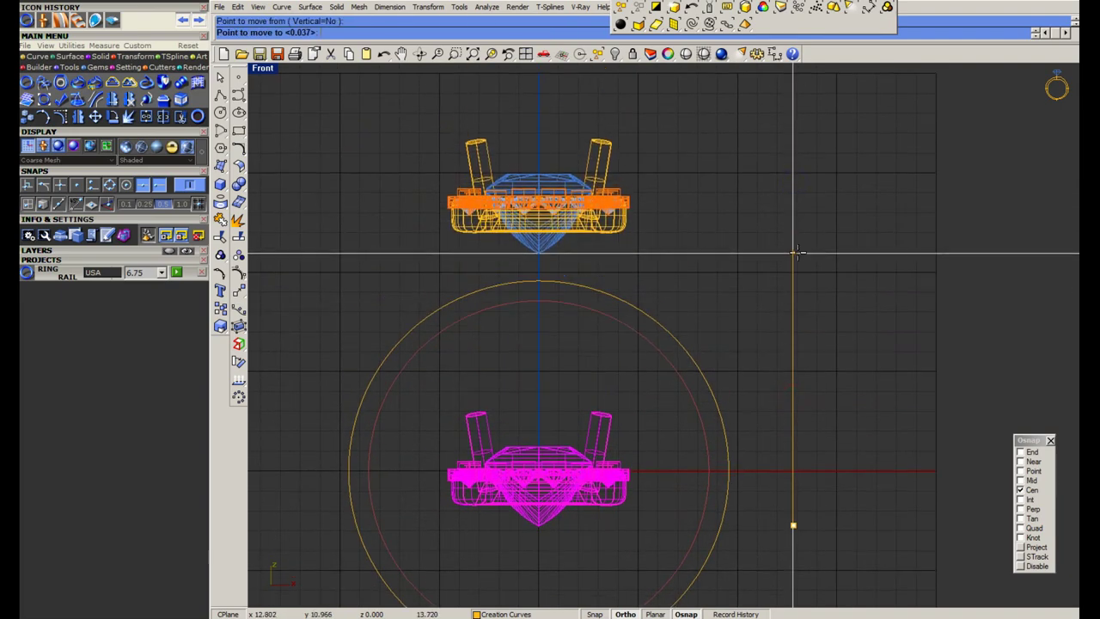
{"action": "left_click", "coordinate": [793, 253]}
{"action": "scroll", "coordinate": [533, 247], "scroll_direction": "up", "scroll_amount": 4}
Hide the gem cutters around the halo in the Front view and save the file.
{"action": "left_click", "coordinate": [394, 187]}
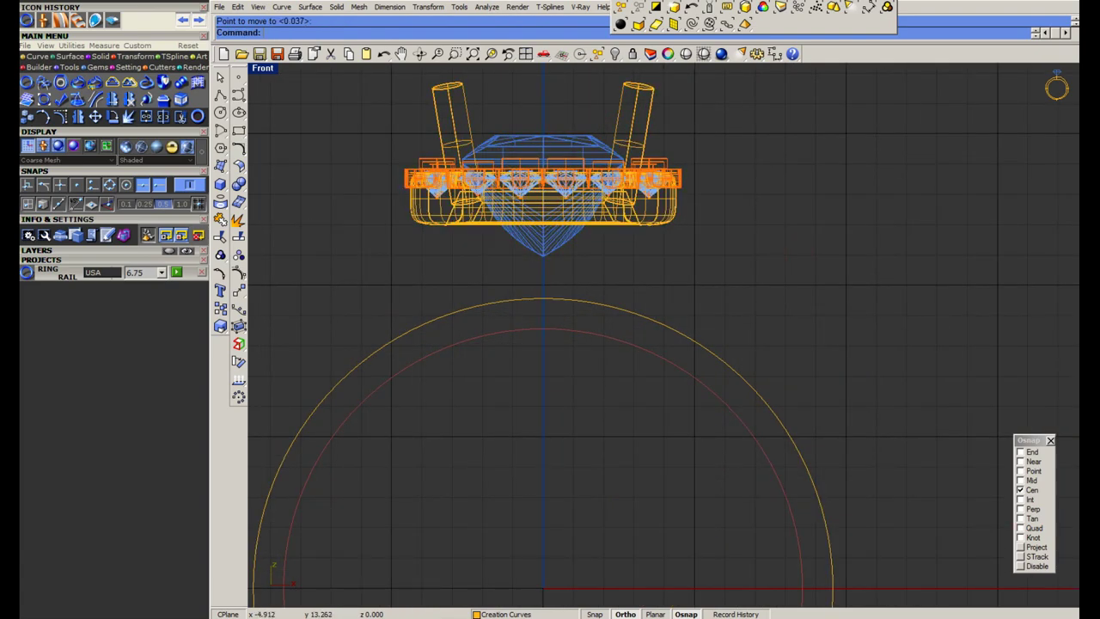
{"action": "left_click", "coordinate": [429, 156]}
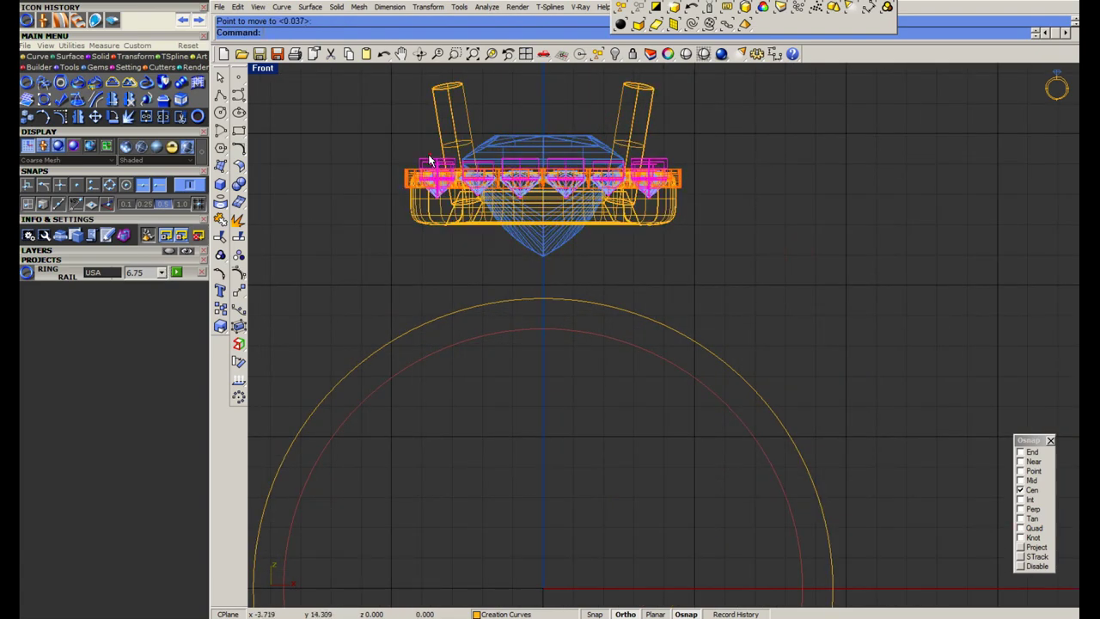
{"action": "left_click", "coordinate": [769, 7]}
{"action": "key", "text": "Delete"}
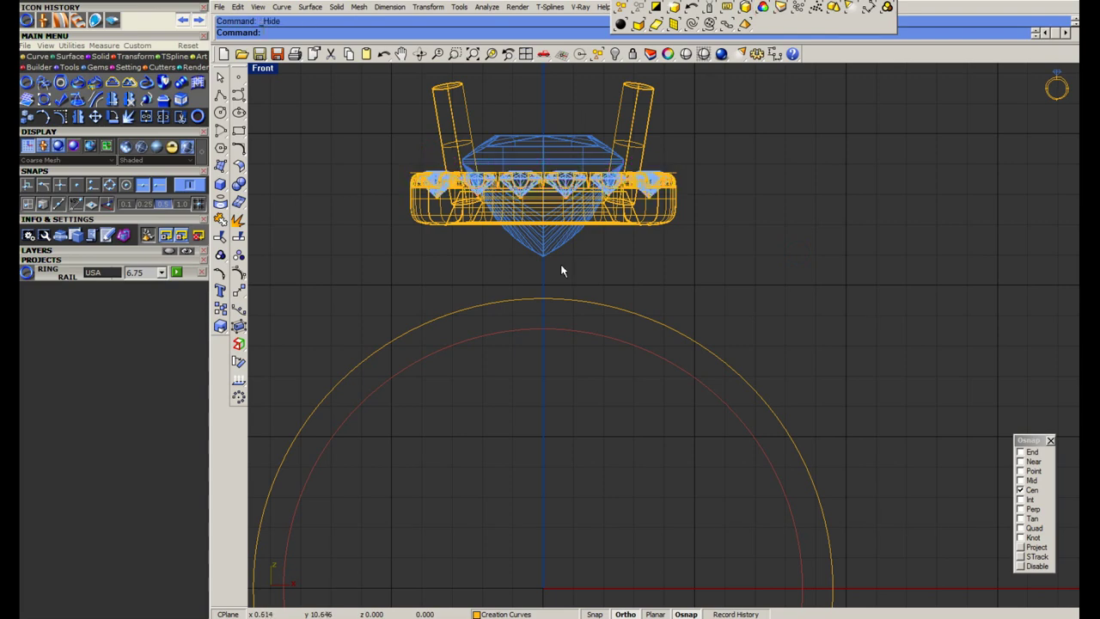
{"action": "scroll", "coordinate": [562, 273], "scroll_direction": "down", "scroll_amount": 6}
{"action": "scroll", "coordinate": [596, 313], "scroll_direction": "up", "scroll_amount": 4}
{"action": "left_click_drag", "start_coordinate": [742, 289], "coordinate": [663, 360]}
{"action": "key", "text": "Escape"}
{"action": "type", "text": "Save"}
{"action": "key", "text": "Return"}
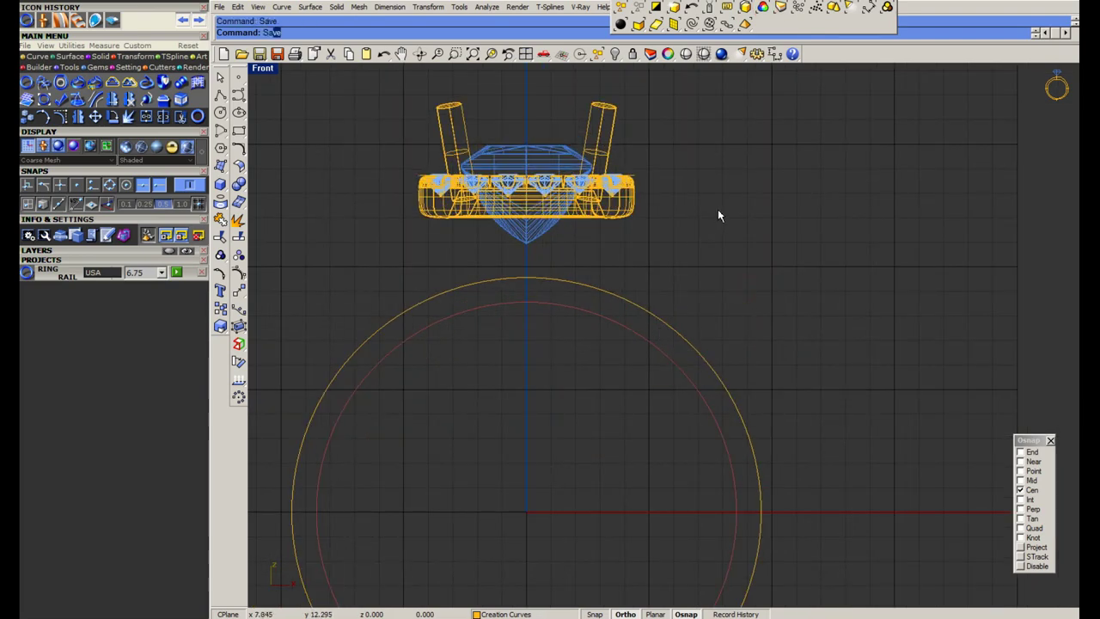
Switch to Picasa Photo Viewer and compare the side view in image1.jpeg with the next ring reference photo.
{"action": "key", "text": "alt+Tab"}
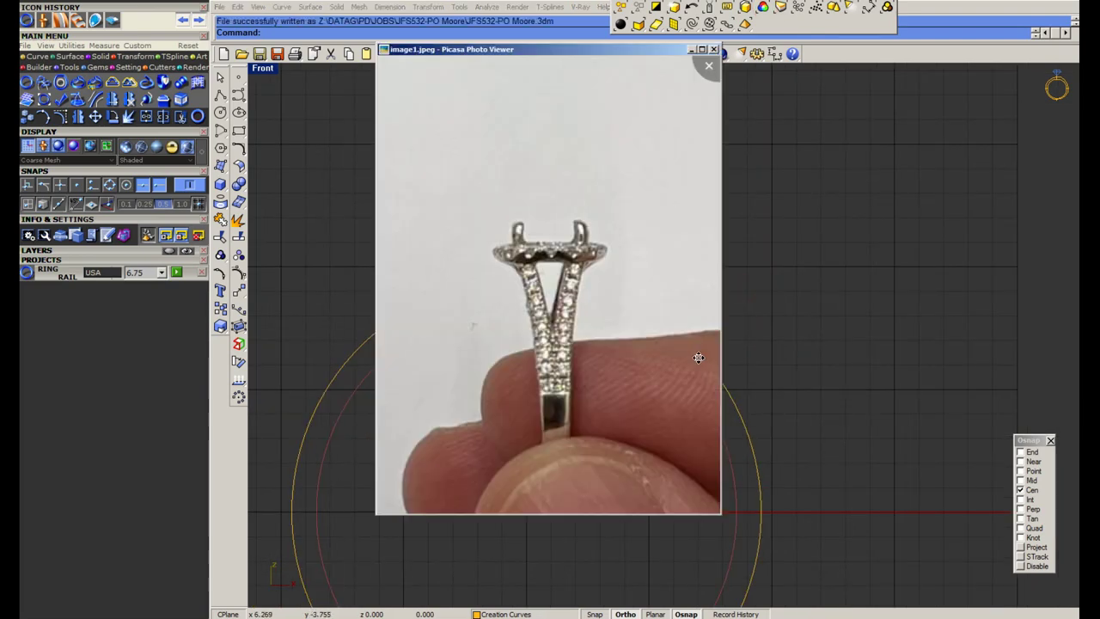
{"action": "key", "text": "Right"}
{"action": "key", "text": "Left"}
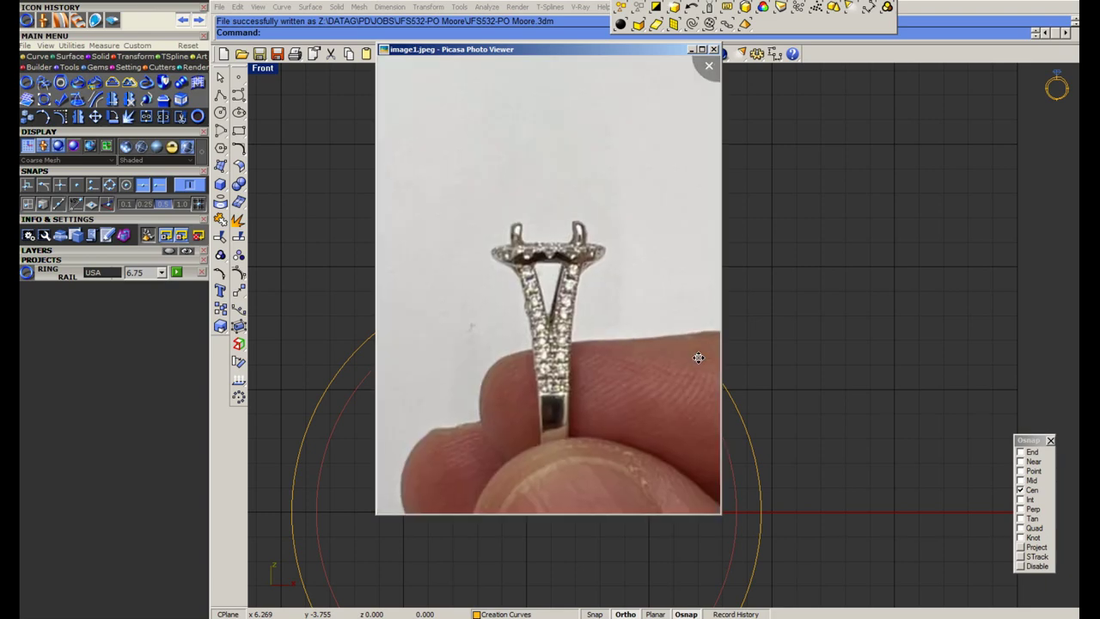
{"action": "key", "text": "Right"}
{"action": "key", "text": "Left"}
{"action": "key", "text": "Right"}
{"action": "key", "text": "Left"}
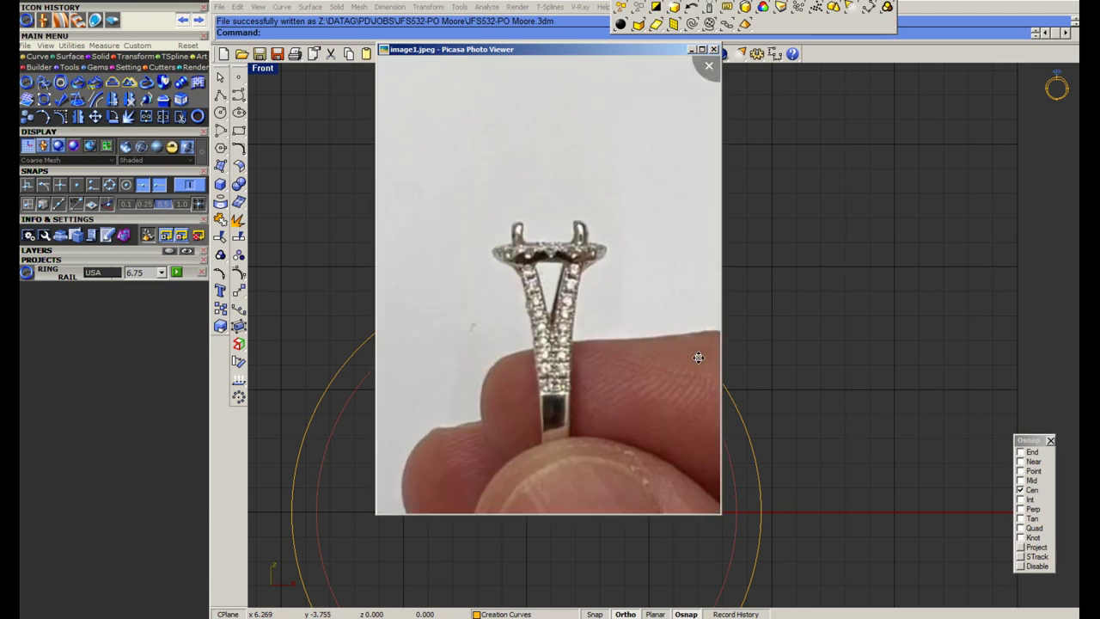
{"action": "key", "text": "Right"}
{"action": "key", "text": "Left"}
{"action": "key", "text": "Right"}
{"action": "key", "text": "Left"}
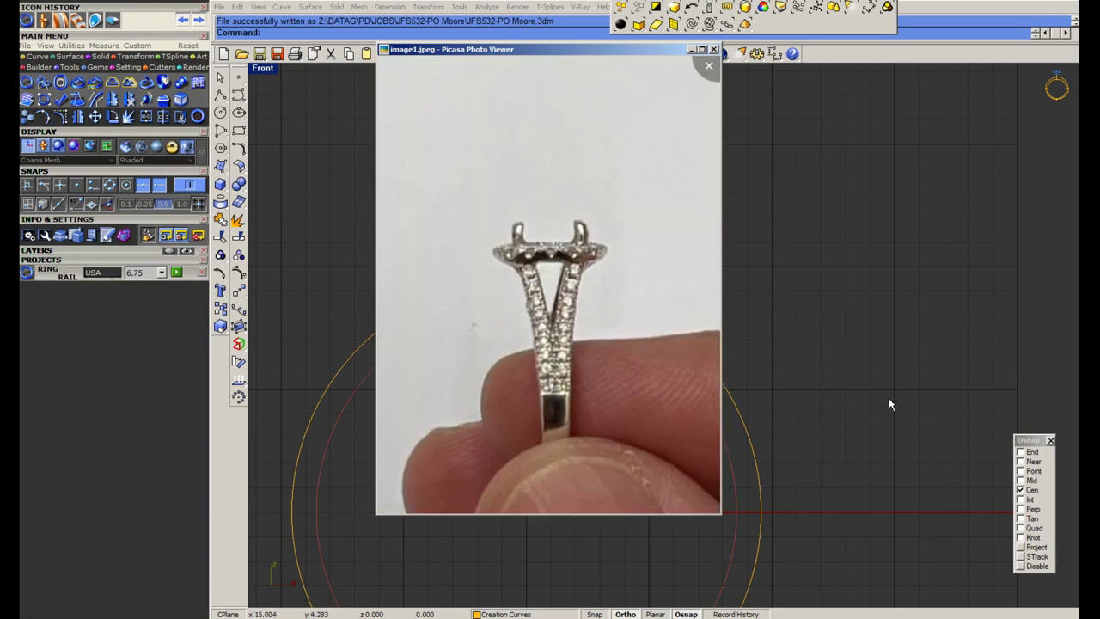
{"action": "left_click", "coordinate": [690, 52]}
Start an aligned dimension and set the object snaps to End, Near, Mid, Perp and Quad, with Cen off.
{"action": "left_click_drag", "start_coordinate": [782, 334], "coordinate": [632, 355]}
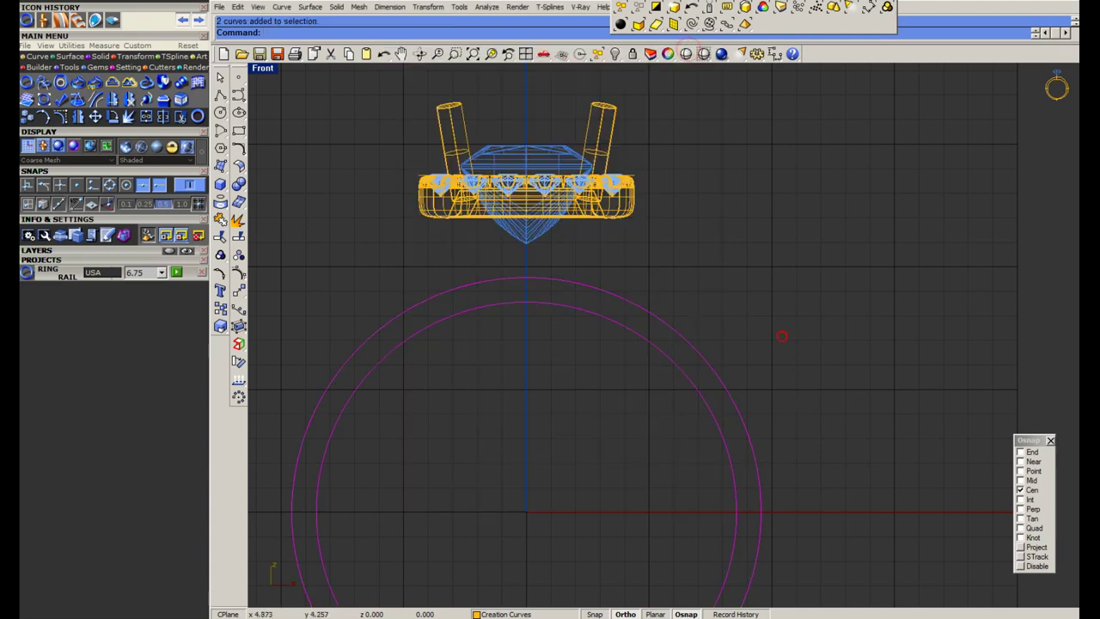
{"action": "scroll", "coordinate": [531, 237], "scroll_direction": "down", "scroll_amount": 2}
{"action": "right_click_drag", "start_coordinate": [511, 227], "coordinate": [514, 232]}
{"action": "middle_click", "coordinate": [514, 232]}
{"action": "left_click", "coordinate": [535, 213]}
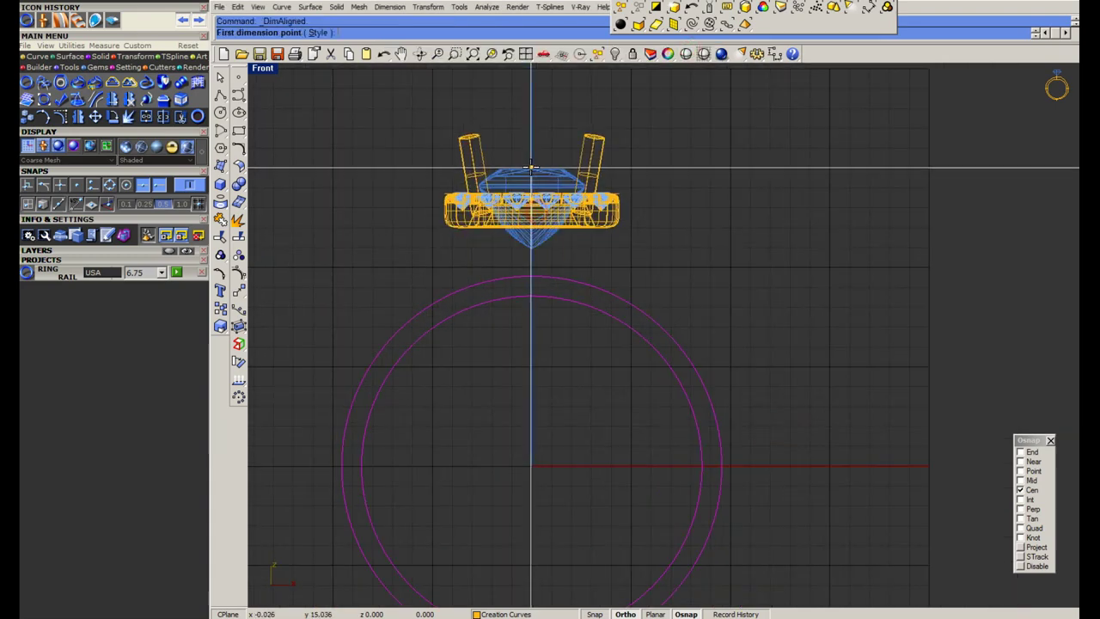
{"action": "left_click", "coordinate": [1020, 452]}
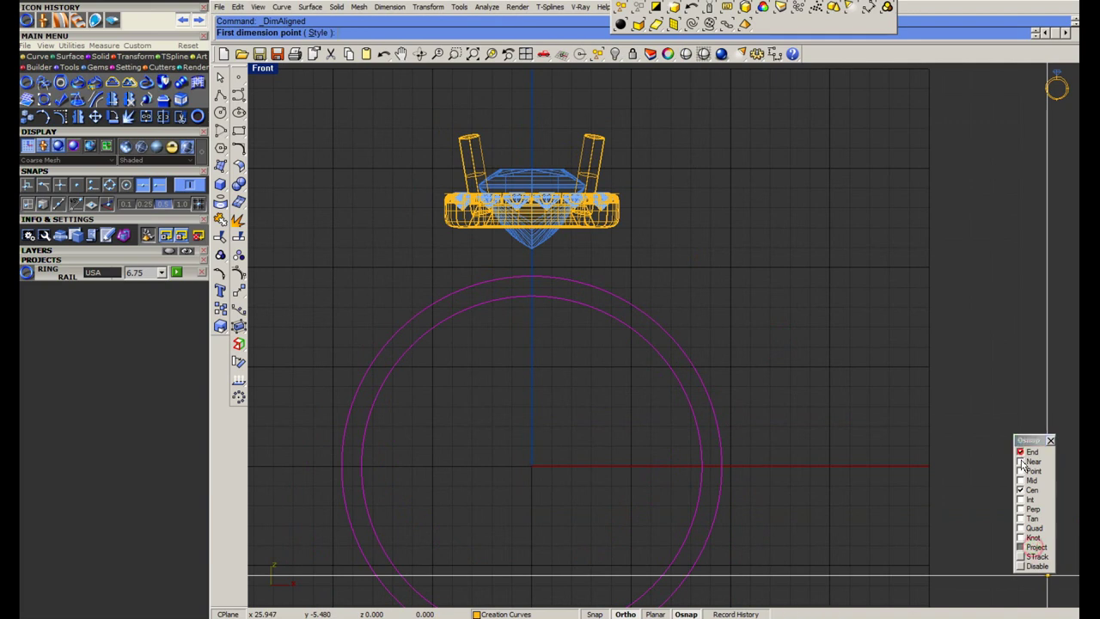
{"action": "left_click", "coordinate": [1020, 462]}
{"action": "left_click", "coordinate": [1020, 490]}
{"action": "left_click", "coordinate": [1020, 509]}
{"action": "left_click", "coordinate": [1021, 527]}
{"action": "left_click", "coordinate": [1021, 480]}
Measure the vertical distance from the center gem's table to the top of the inner ring circle.
{"action": "left_click", "coordinate": [531, 169]}
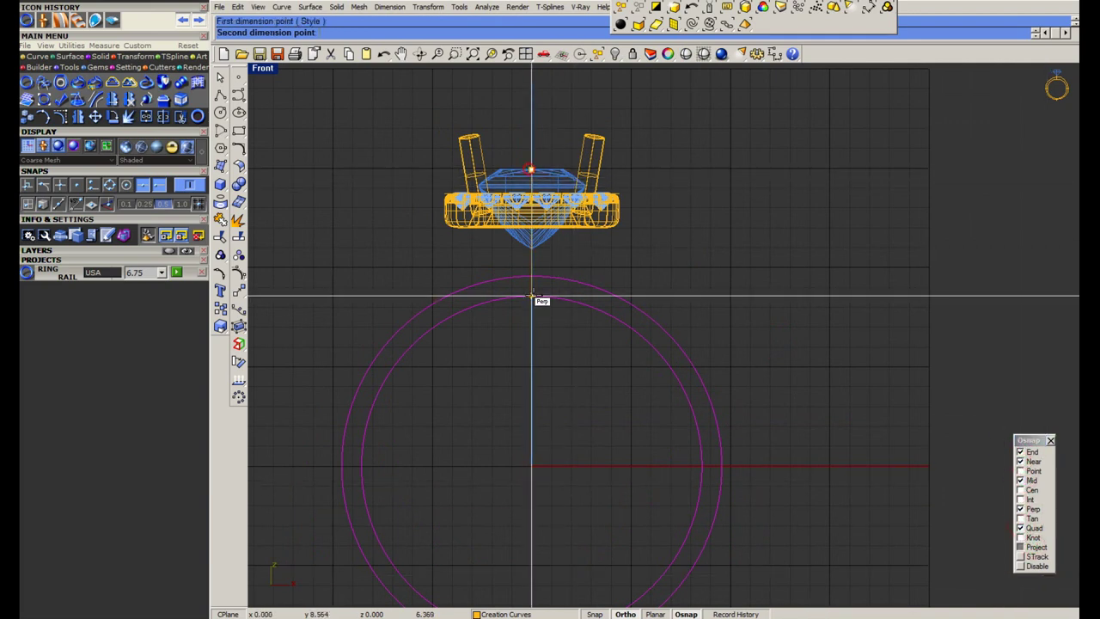
{"action": "left_click", "coordinate": [531, 295]}
{"action": "key", "text": "Escape"}
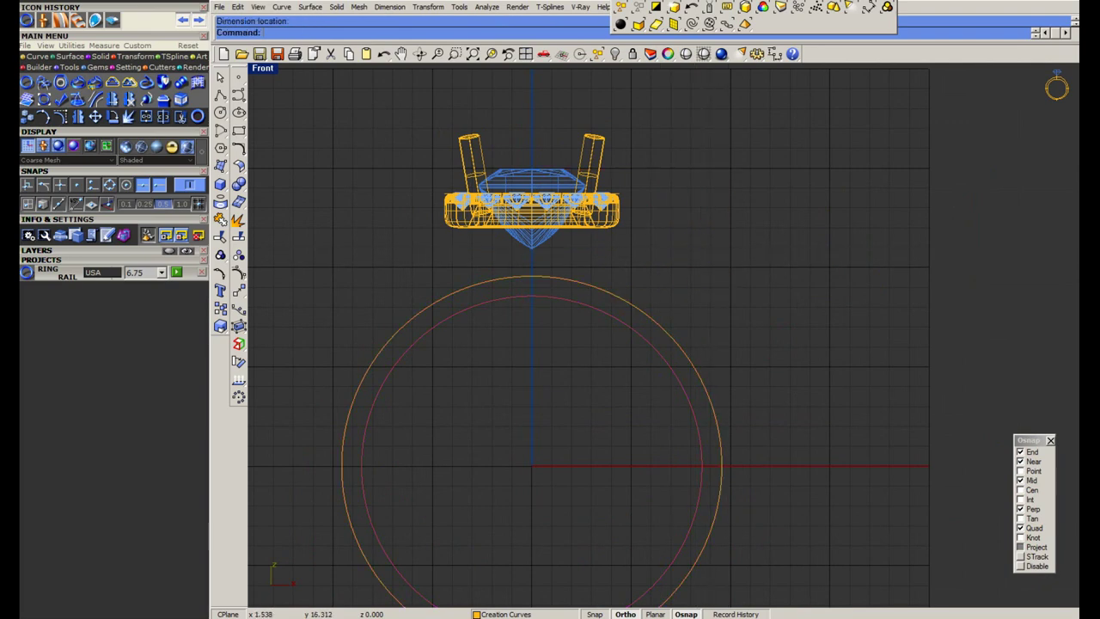
{"action": "left_click", "coordinate": [498, 189]}
{"action": "type", "text": "m"}
{"action": "key", "text": "Return"}
{"action": "left_click", "coordinate": [689, 225]}
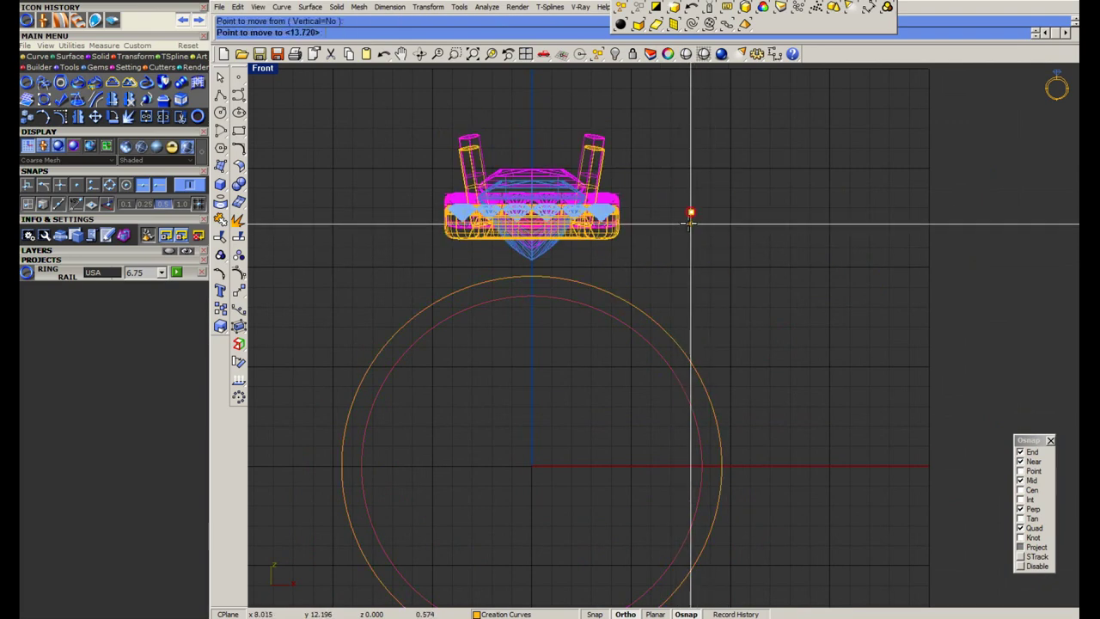
{"action": "key", "text": "Escape"}
{"action": "key", "text": "Escape"}
Restore the four-view layout and examine the ring's profile in the reference photos image1.jpeg and image2.jpeg.
{"action": "double_click", "coordinate": [264, 70]}
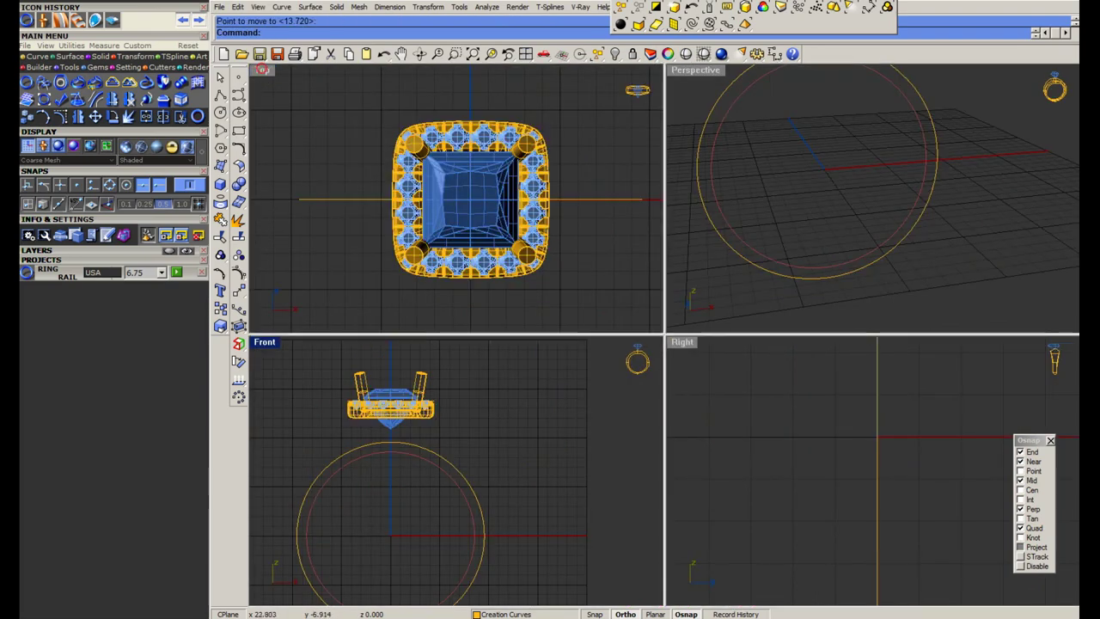
{"action": "key", "text": "alt+Tab"}
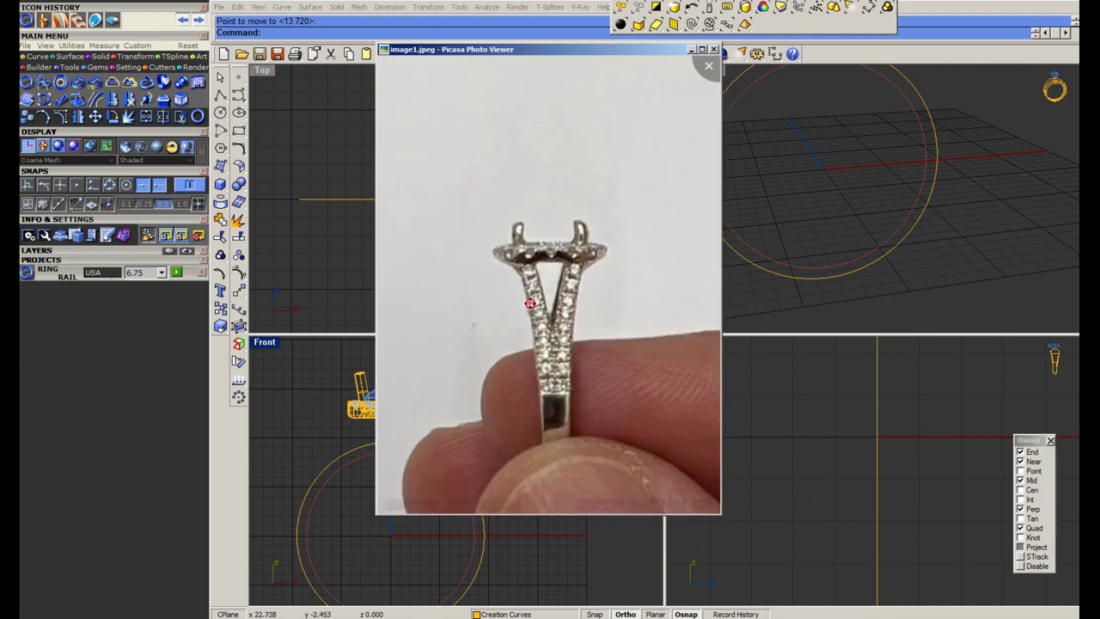
{"action": "left_click", "coordinate": [530, 304]}
{"action": "key", "text": "Right"}
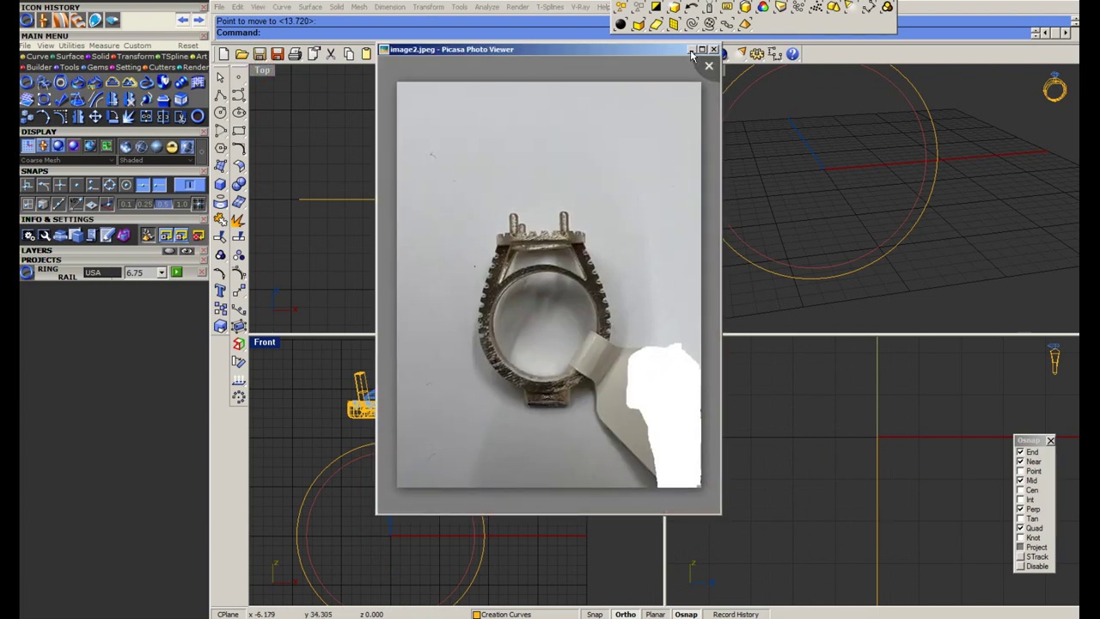
{"action": "left_click", "coordinate": [692, 52]}
Maximize the Front view and undo the hiding of the halo's gem cutters.
{"action": "left_click_drag", "start_coordinate": [287, 359], "coordinate": [471, 450]}
{"action": "scroll", "coordinate": [442, 420], "scroll_direction": "up", "scroll_amount": 6}
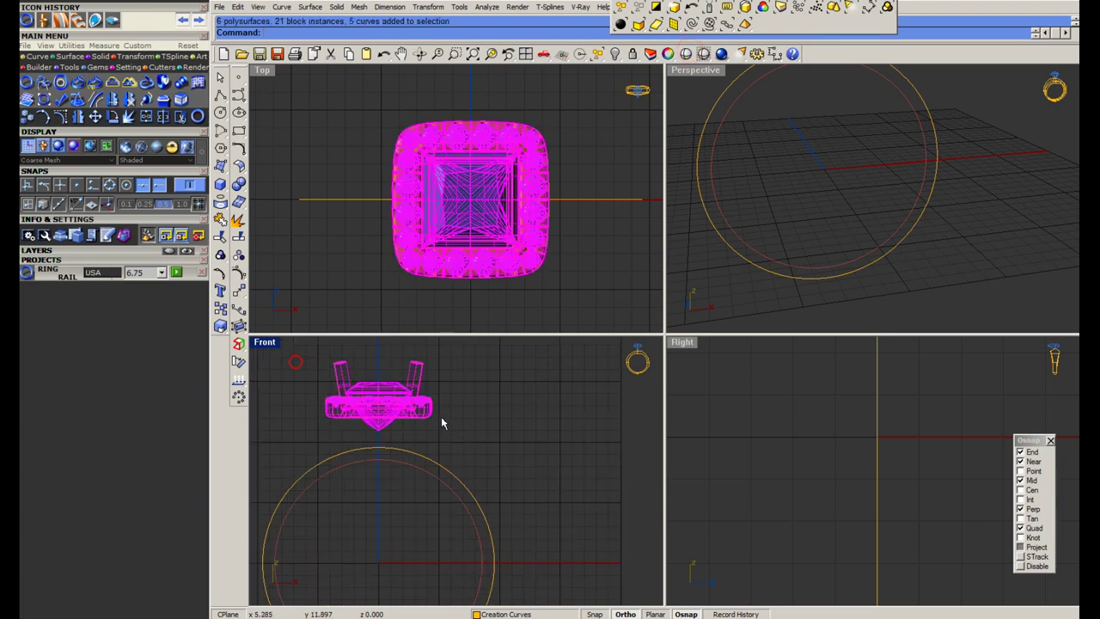
{"action": "key", "text": "Escape"}
{"action": "double_click", "coordinate": [268, 341]}
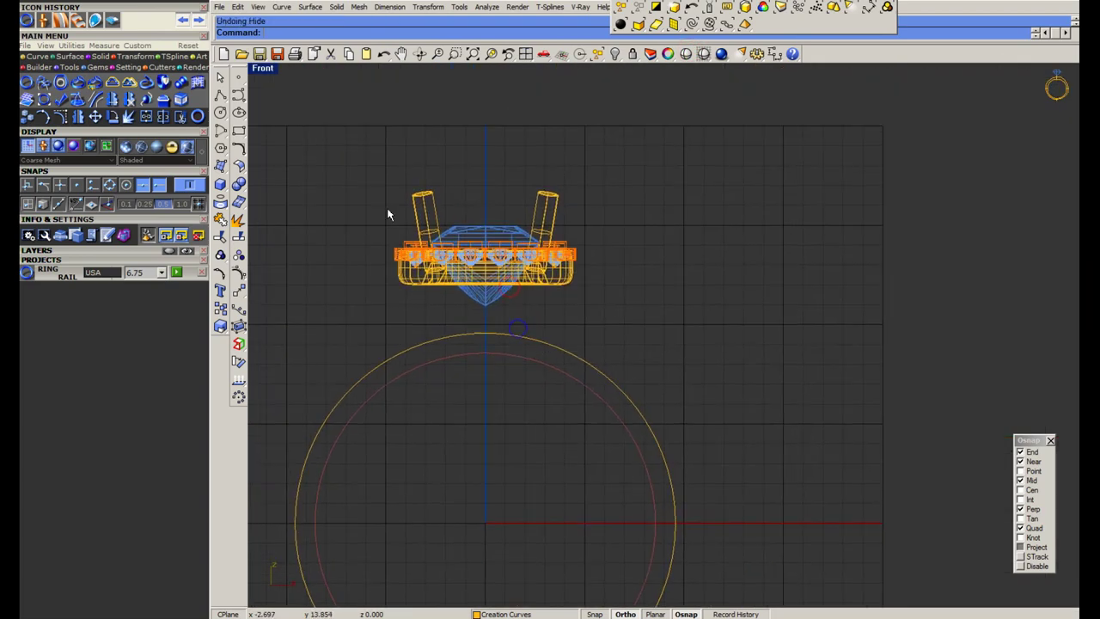
Move the complete halo head, including its gem cutters, straight up by 0.15 mm.
{"action": "left_click_drag", "start_coordinate": [333, 155], "coordinate": [647, 308]}
{"action": "right_click", "coordinate": [635, 313]}
{"action": "left_click", "coordinate": [684, 347]}
{"action": "type", "text": ".1"}
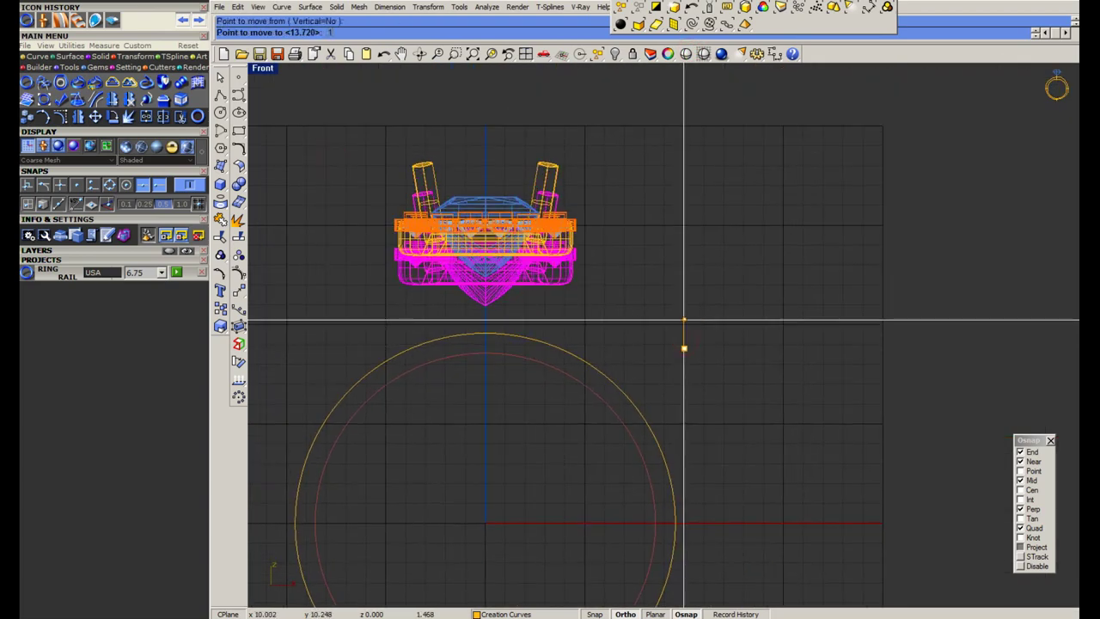
{"action": "type", "text": "5"}
{"action": "key", "text": "Return"}
{"action": "left_click", "coordinate": [701, 319]}
{"action": "scroll", "coordinate": [439, 260], "scroll_direction": "up", "scroll_amount": 6}
{"action": "key", "text": "Escape"}
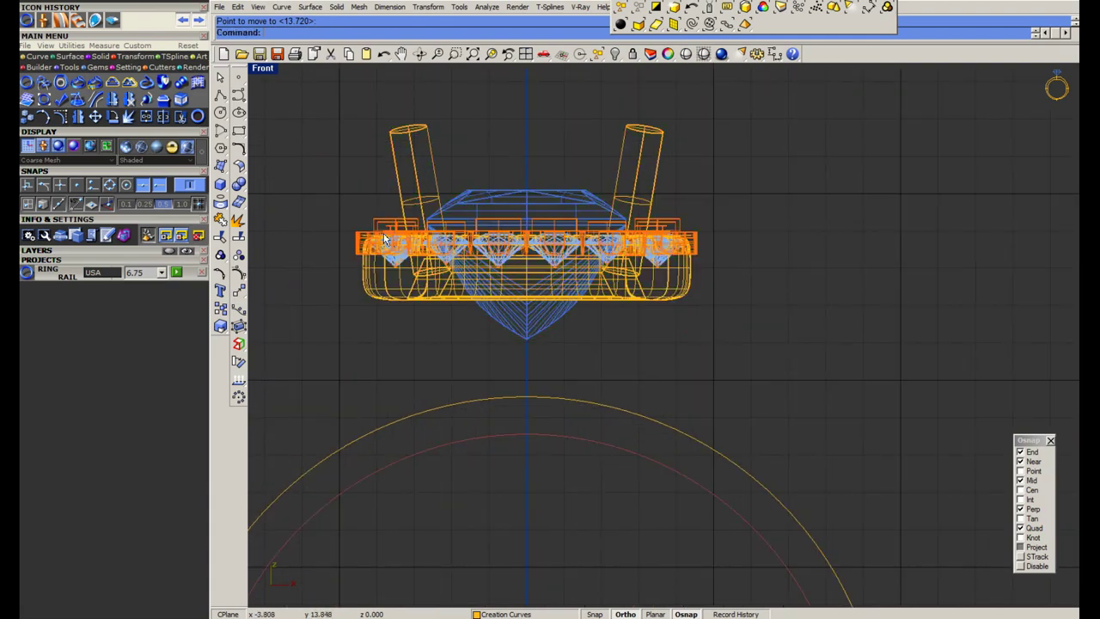
Hide the gem cutters around the raised halo and save the model file.
{"action": "left_click", "coordinate": [383, 234]}
{"action": "scroll", "coordinate": [404, 245], "scroll_direction": "down", "scroll_amount": 6}
{"action": "right_click_drag", "start_coordinate": [442, 296], "coordinate": [530, 277]}
{"action": "key", "text": "ctrl+h"}
{"action": "scroll", "coordinate": [593, 320], "scroll_direction": "down", "scroll_amount": 2}
{"action": "right_click_drag", "start_coordinate": [640, 364], "coordinate": [637, 324]}
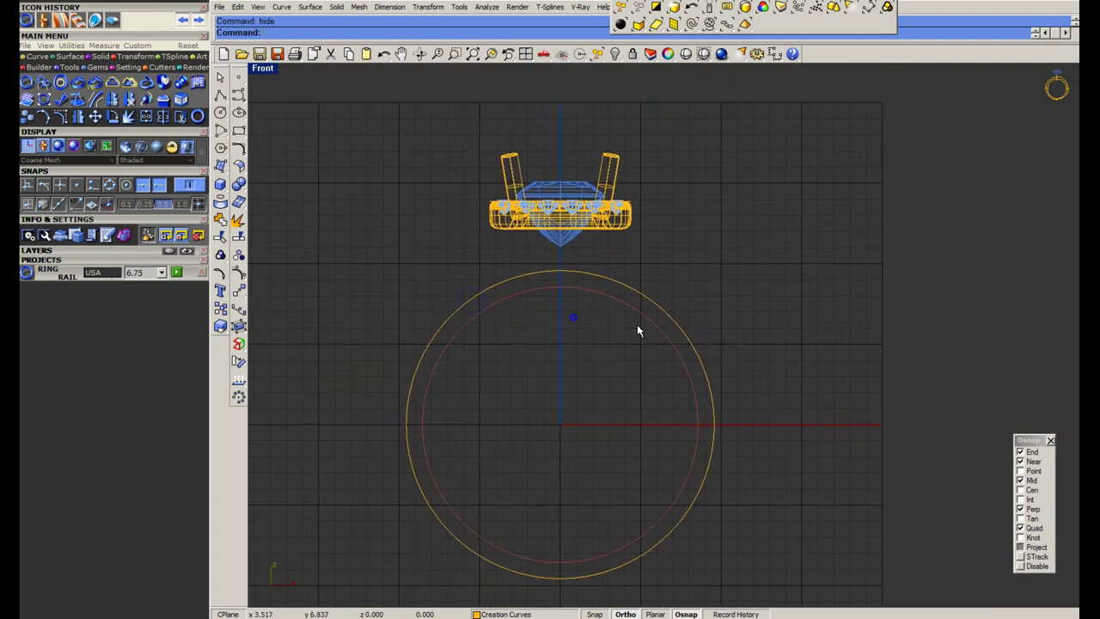
Offset the inner ring circle outward by 1.65 mm and save the model.
{"action": "left_click", "coordinate": [650, 323]}
{"action": "right_click_drag", "start_coordinate": [608, 385], "coordinate": [604, 296]}
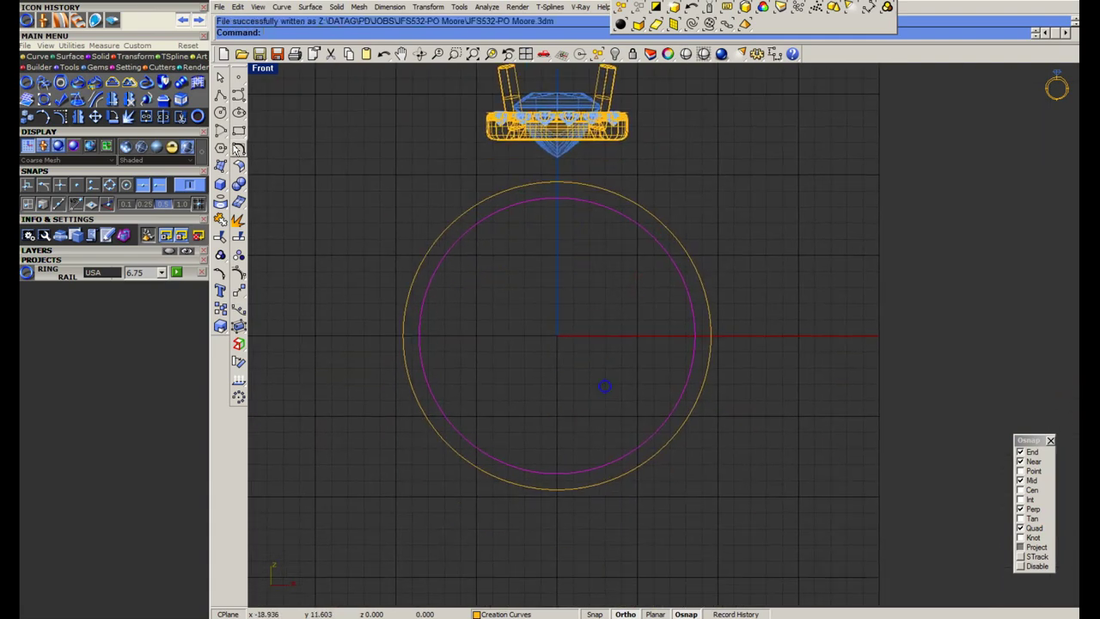
{"action": "left_click", "coordinate": [238, 148]}
{"action": "left_click", "coordinate": [364, 160]}
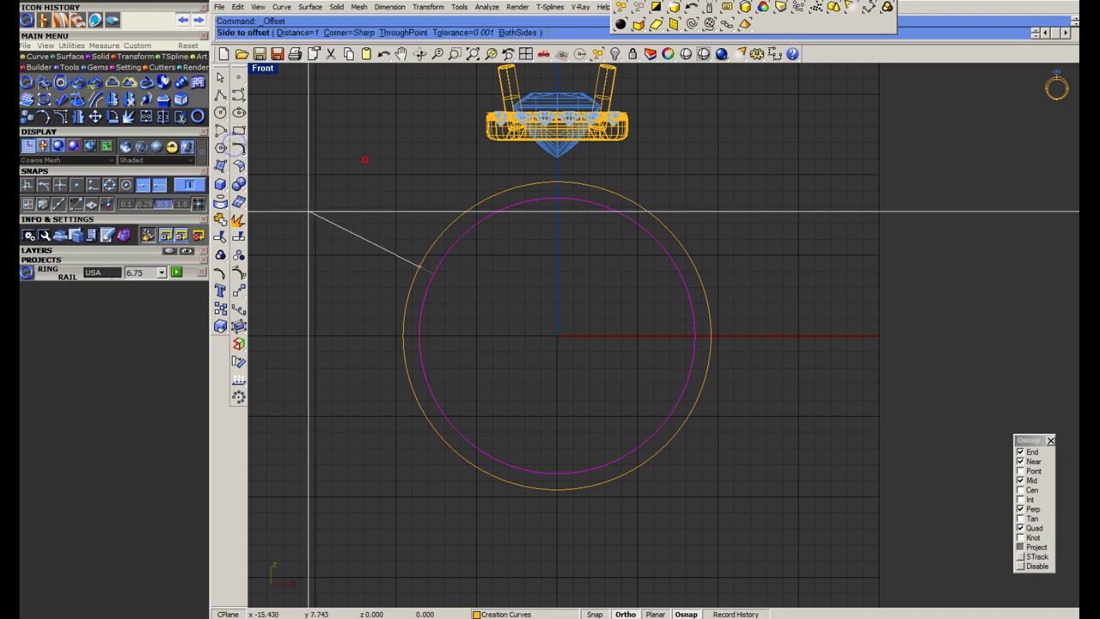
{"action": "left_click", "coordinate": [310, 206]}
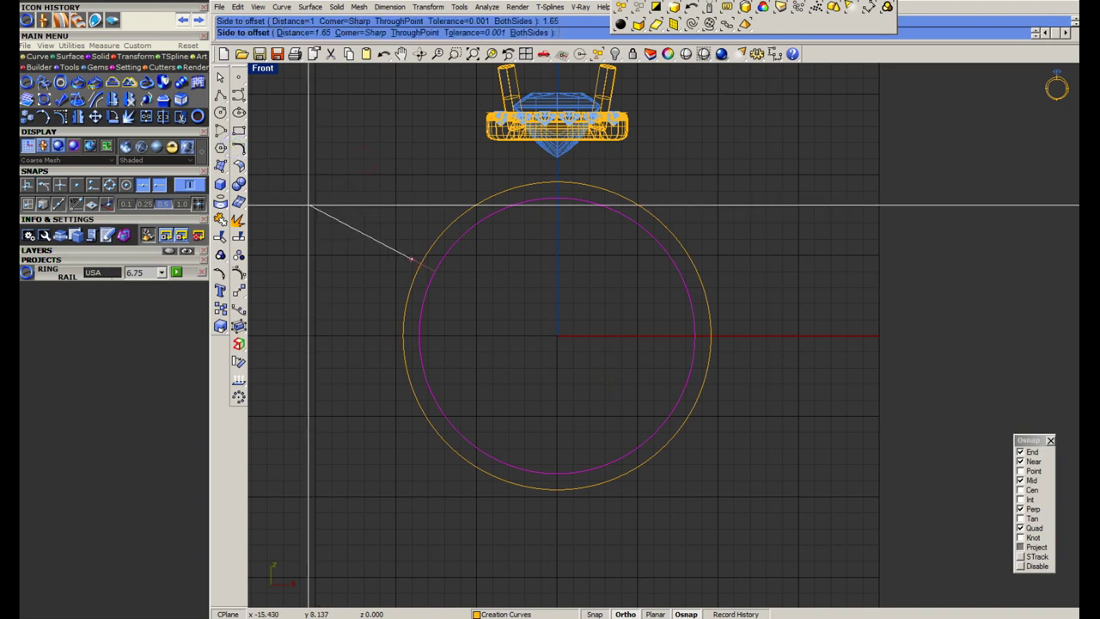
{"action": "key", "text": "ctrl+s"}
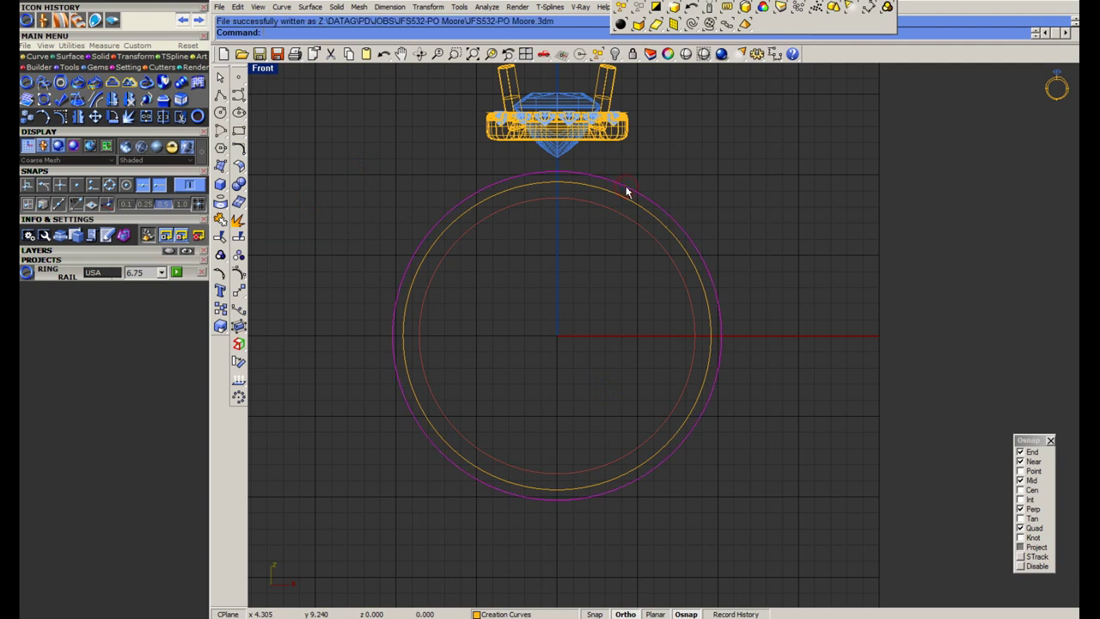
Hide the previous, smaller outer ring circle that lies just inside the new offset circle.
{"action": "left_click", "coordinate": [488, 198]}
{"action": "right_click_drag", "start_coordinate": [557, 256], "coordinate": [538, 299]}
{"action": "key", "text": "ctrl+h"}
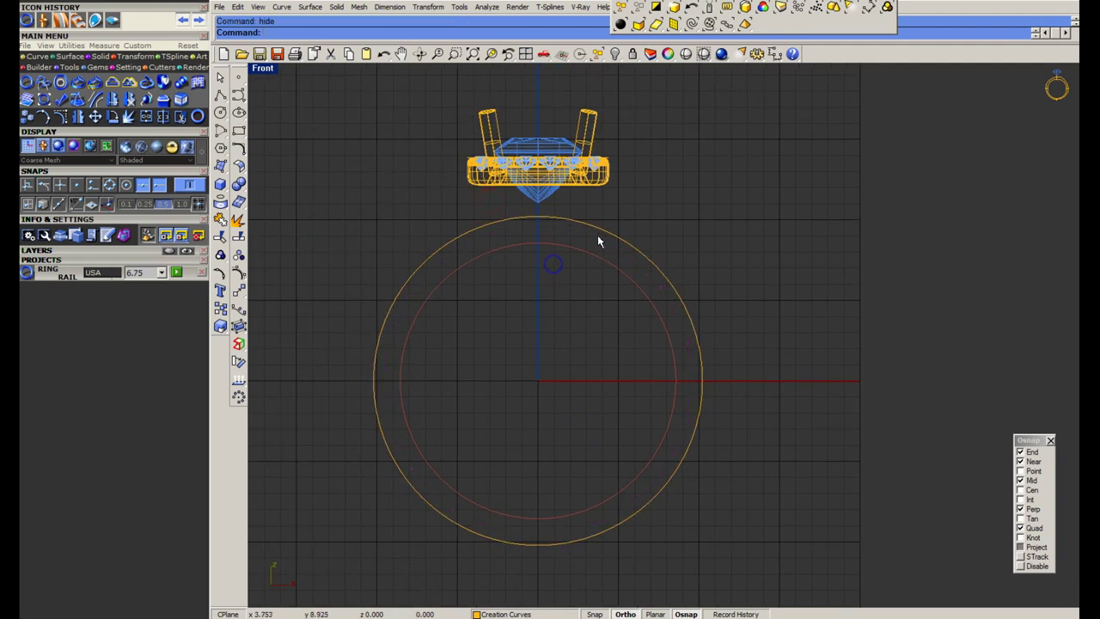
Show the control points of the outer circle and move its top point straight up about 4.5 mm into the halo head.
{"action": "left_click", "coordinate": [599, 231]}
{"action": "type", "text": "s"}
{"action": "key", "text": "Return"}
{"action": "left_click", "coordinate": [239, 276]}
{"action": "left_click_drag", "start_coordinate": [492, 300], "coordinate": [567, 201]}
{"action": "type", "text": "m"}
{"action": "key", "text": "Return"}
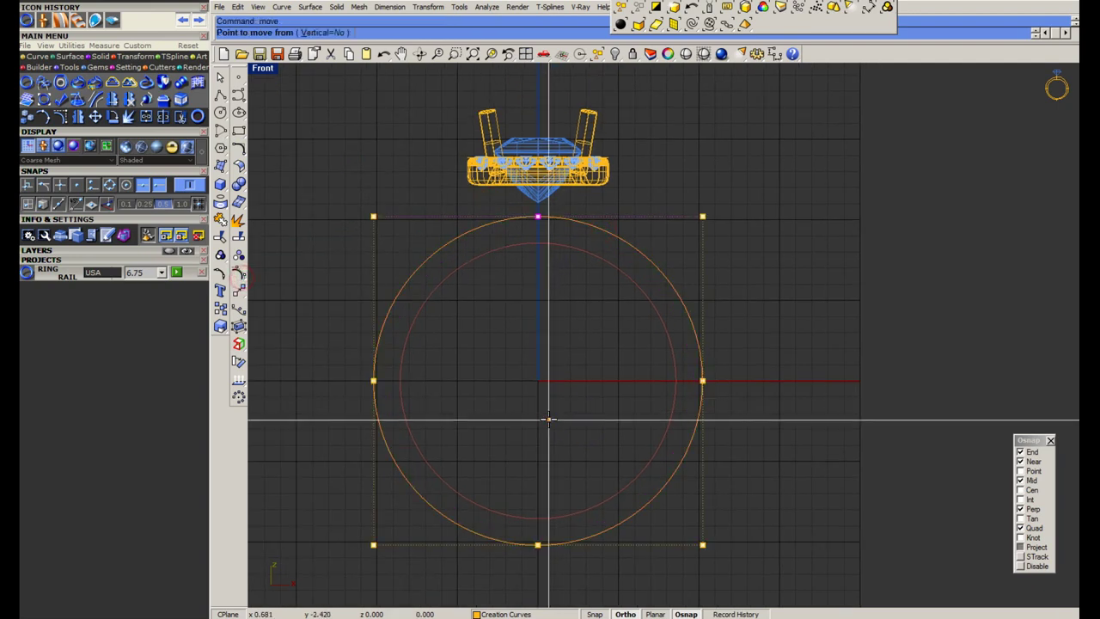
{"action": "left_click", "coordinate": [549, 419]}
{"action": "left_click", "coordinate": [548, 346]}
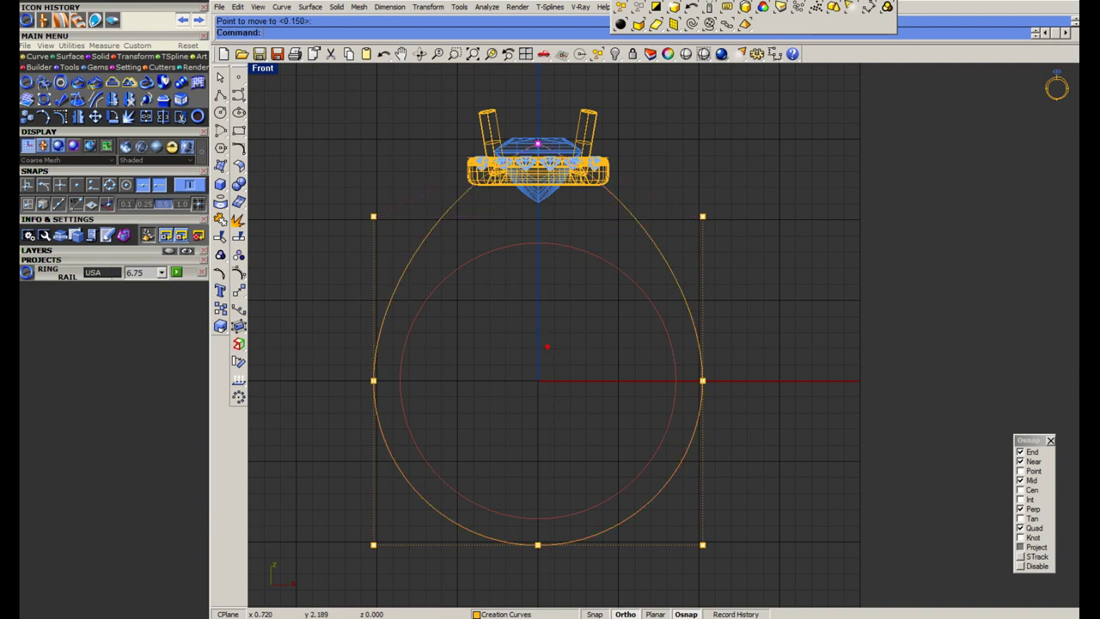
{"action": "key", "text": "Escape"}
Break the reshaped outer curve into halves, delete the left half and save the model.
{"action": "left_click", "coordinate": [646, 230]}
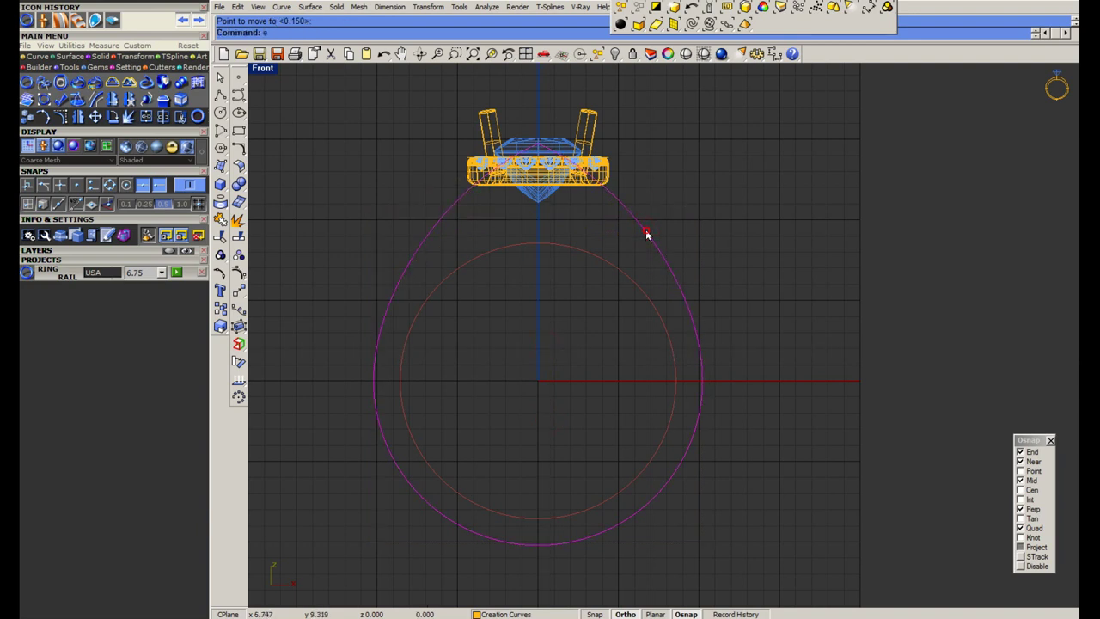
{"action": "right_click", "coordinate": [646, 231]}
{"action": "left_click", "coordinate": [646, 231]}
{"action": "left_click_drag", "start_coordinate": [658, 226], "coordinate": [633, 241]}
{"action": "left_click", "coordinate": [455, 206]}
{"action": "key", "text": "Delete"}
{"action": "left_click_drag", "start_coordinate": [803, 261], "coordinate": [619, 284]}
{"action": "key", "text": "Escape"}
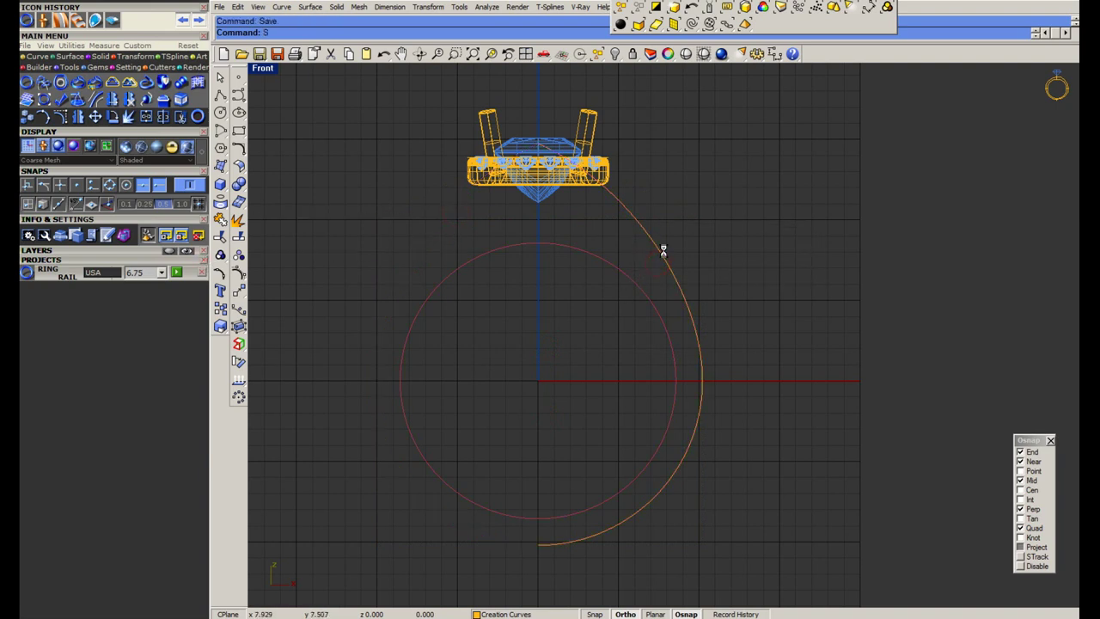
Split the remaining half curve at a point near the halo's lower edge and delete the piece inside the head.
{"action": "left_click_drag", "start_coordinate": [679, 245], "coordinate": [658, 264]}
{"action": "right_click_drag", "start_coordinate": [651, 287], "coordinate": [703, 328]}
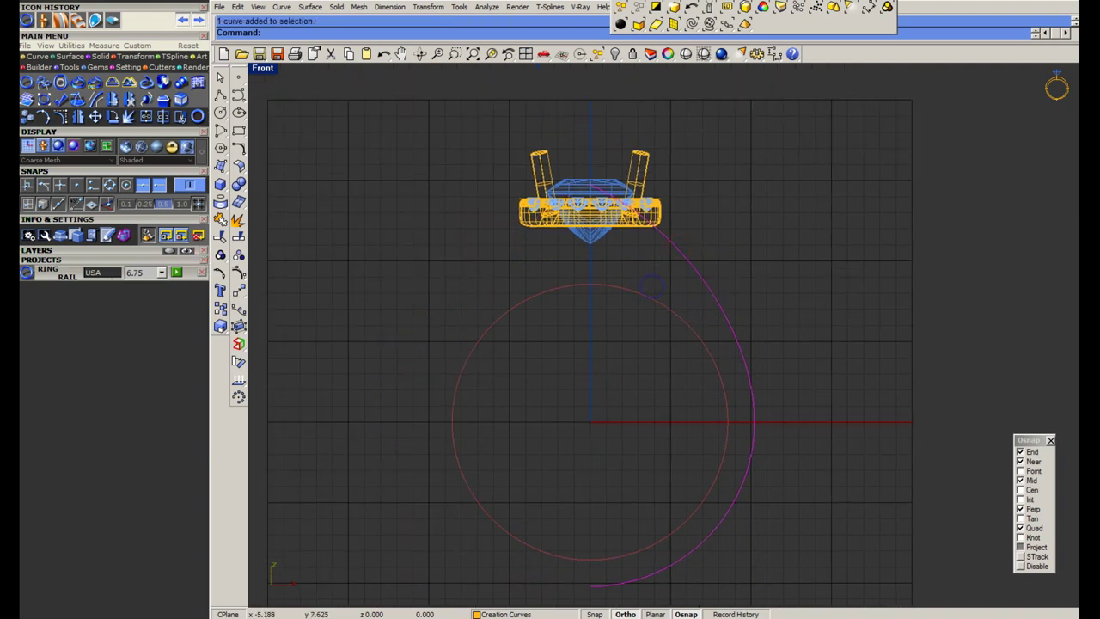
{"action": "left_click", "coordinate": [239, 237]}
{"action": "left_click", "coordinate": [499, 31]}
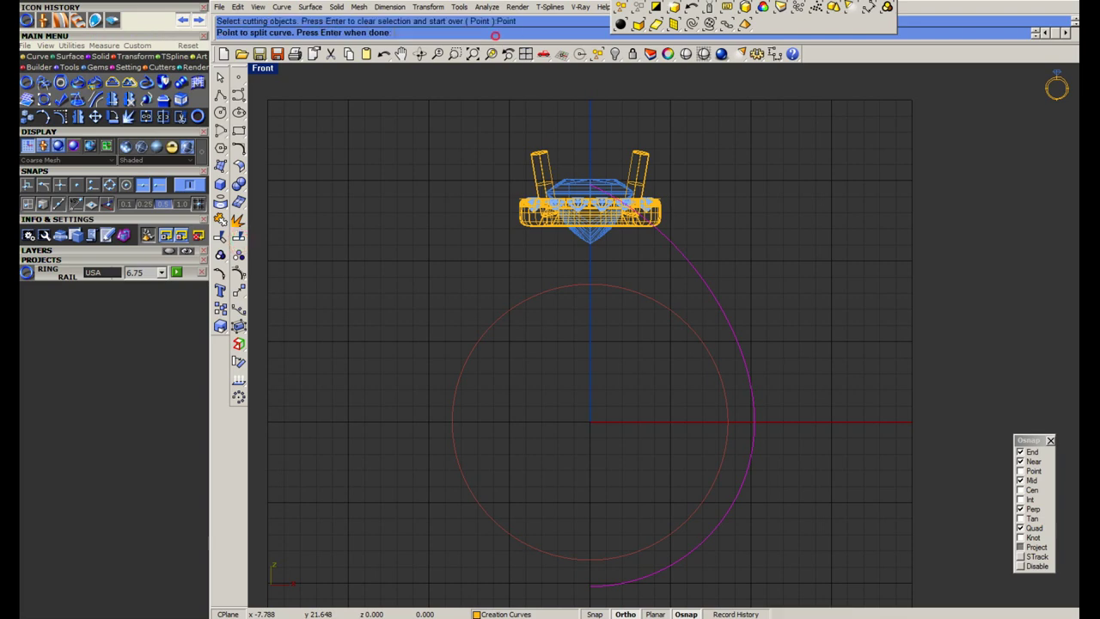
{"action": "scroll", "coordinate": [658, 254], "scroll_direction": "up", "scroll_amount": 5}
{"action": "left_click", "coordinate": [677, 324]}
{"action": "scroll", "coordinate": [598, 280], "scroll_direction": "down", "scroll_amount": 8}
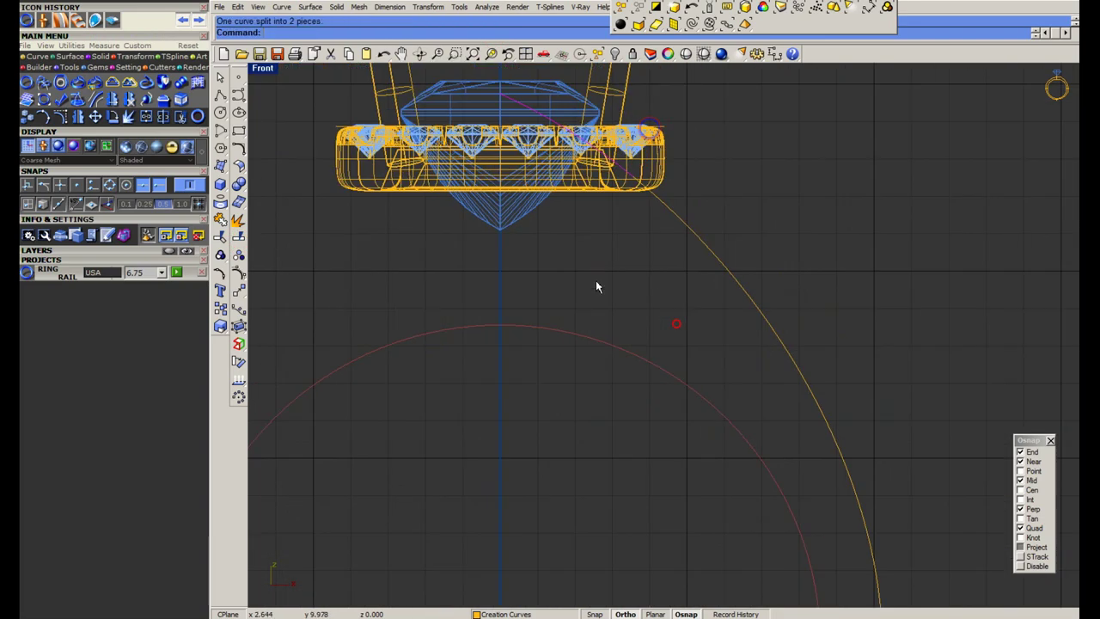
{"action": "left_click_drag", "start_coordinate": [721, 300], "coordinate": [692, 325]}
{"action": "right_click_drag", "start_coordinate": [669, 341], "coordinate": [677, 286]}
Offset the inner ring circle outward as a new guide circle and lock both circles.
{"action": "left_click_drag", "start_coordinate": [698, 260], "coordinate": [625, 377]}
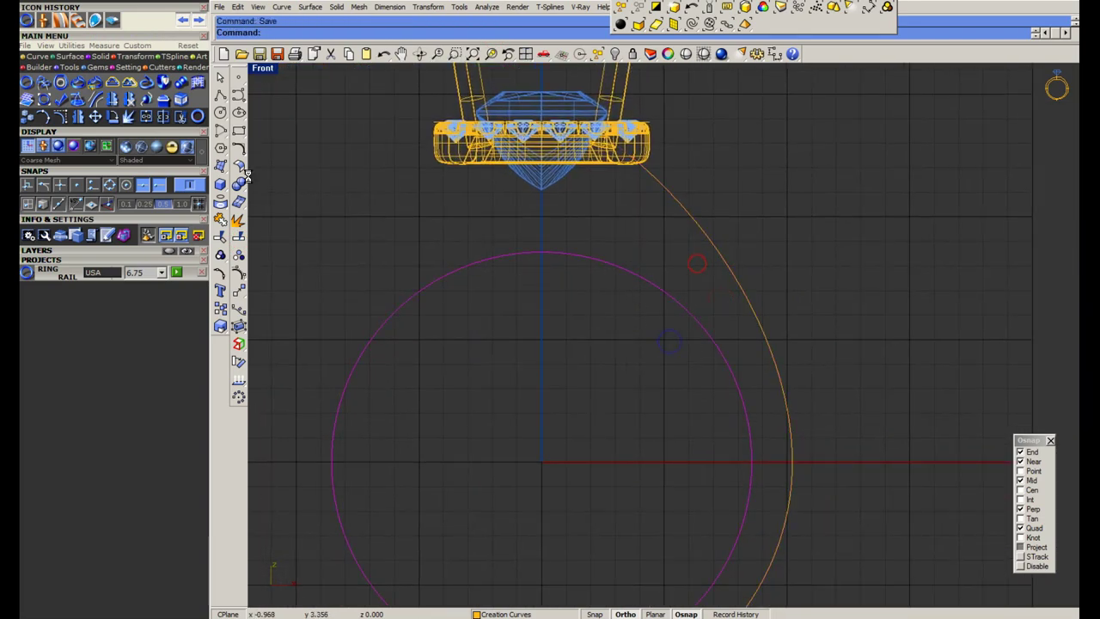
{"action": "left_click", "coordinate": [238, 149]}
{"action": "left_click", "coordinate": [363, 157]}
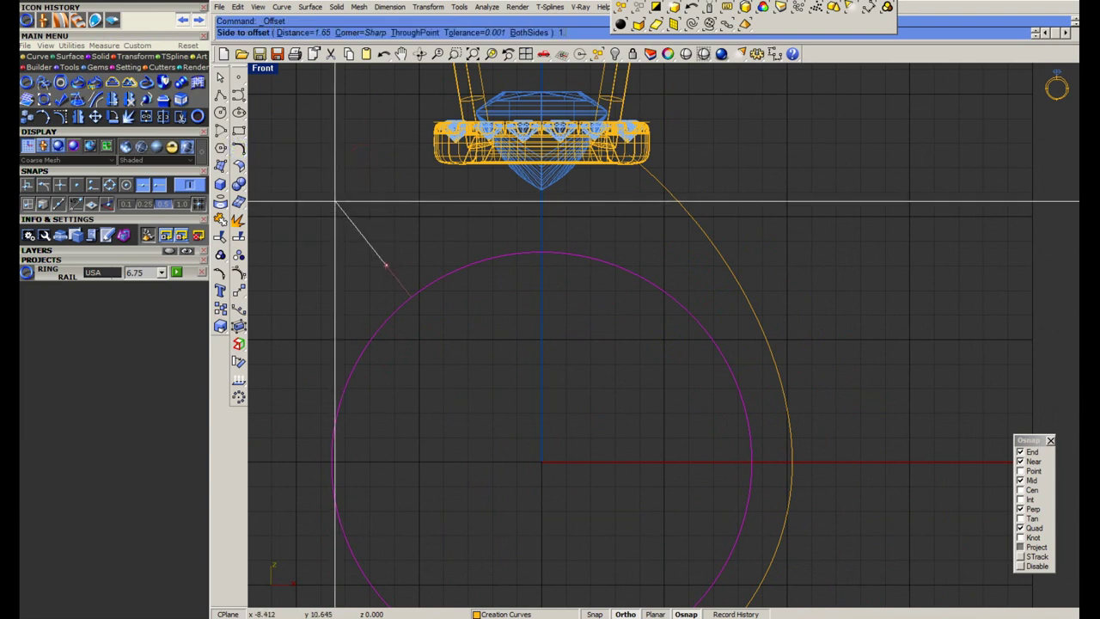
{"action": "left_click", "coordinate": [336, 203]}
{"action": "left_click_drag", "start_coordinate": [279, 193], "coordinate": [279, 196]}
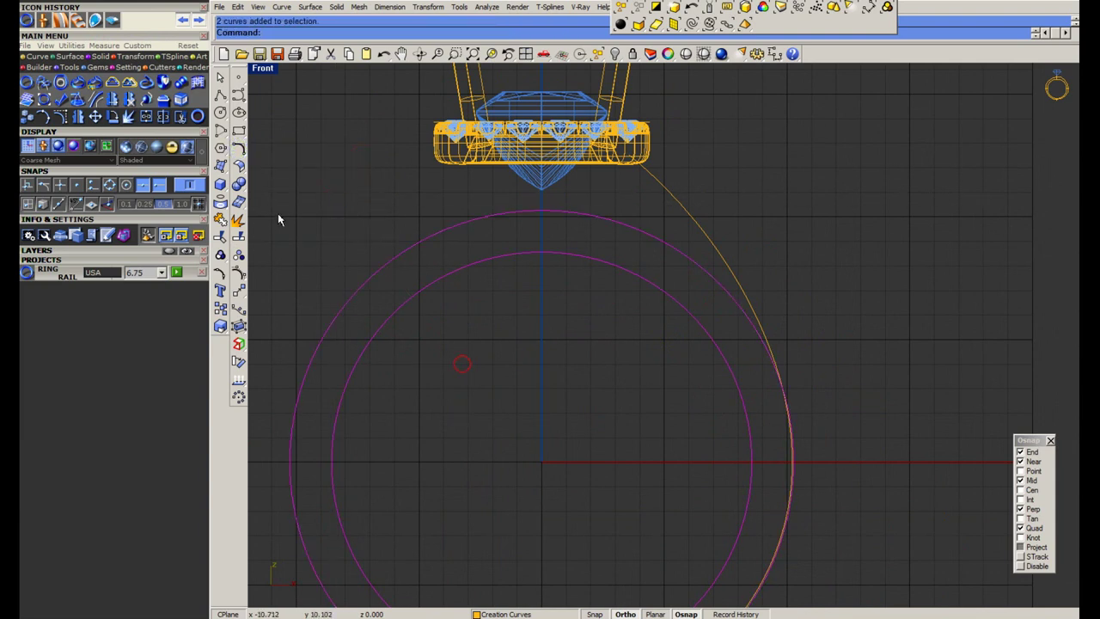
Rebuild the shank side curve with 7 points and degree 3, deleting the input curve.
{"action": "left_click_drag", "start_coordinate": [797, 219], "coordinate": [688, 284]}
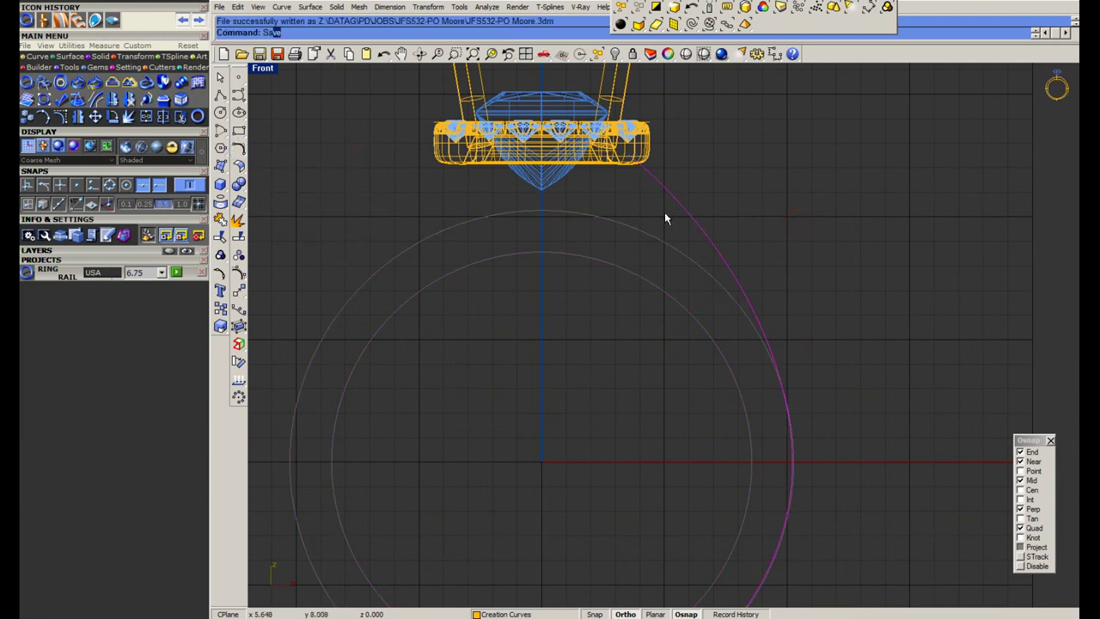
{"action": "scroll", "coordinate": [664, 211], "scroll_direction": "up", "scroll_amount": 4}
{"action": "left_click", "coordinate": [243, 272]}
{"action": "key", "text": "Escape"}
{"action": "scroll", "coordinate": [640, 225], "scroll_direction": "down", "scroll_amount": 2}
{"action": "left_click_drag", "start_coordinate": [701, 192], "coordinate": [663, 233]}
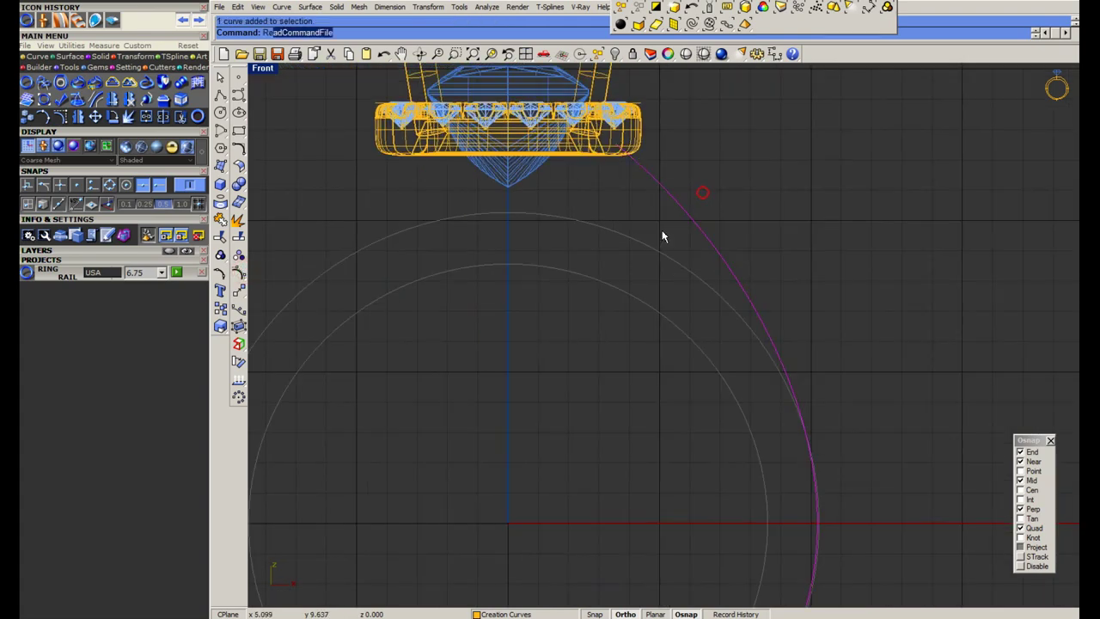
{"action": "key", "text": "ctrl+r"}
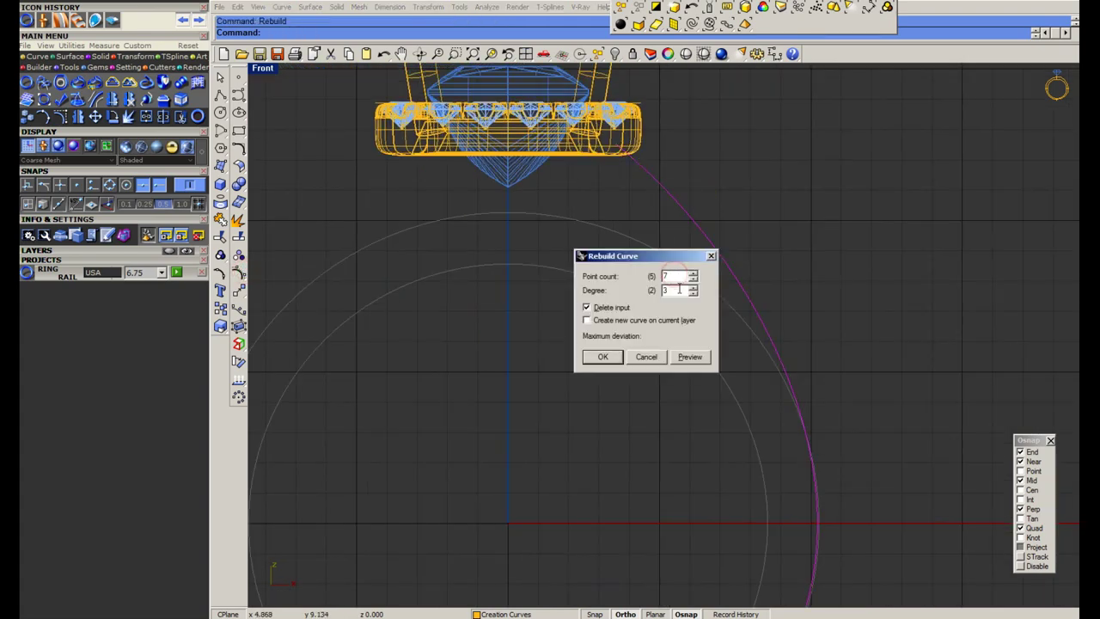
{"action": "left_click", "coordinate": [689, 359]}
{"action": "left_click", "coordinate": [605, 358]}
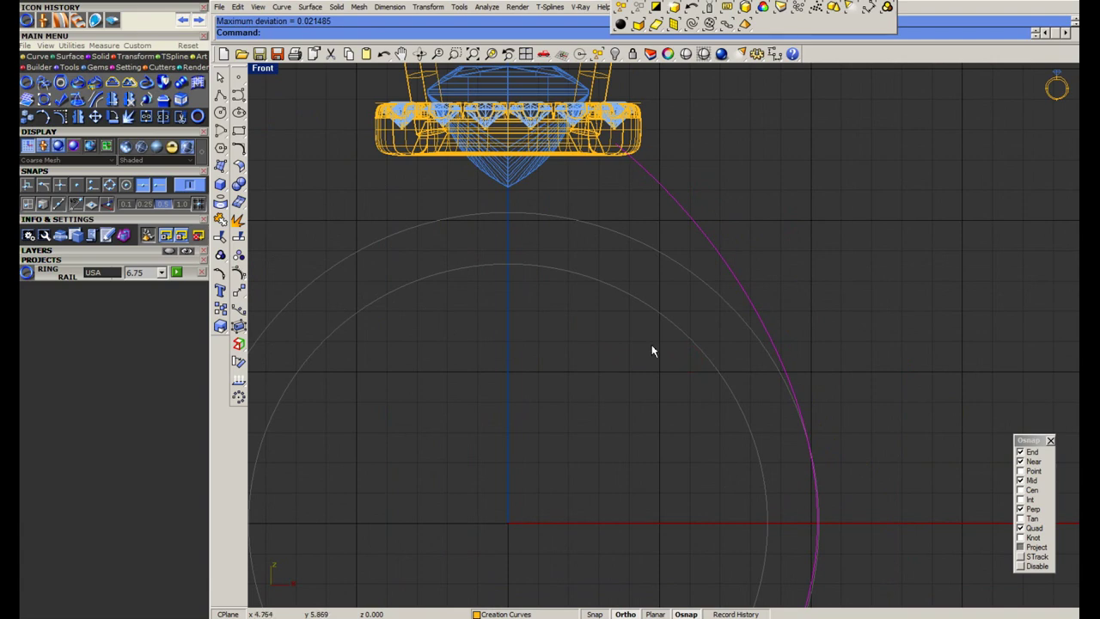
Show the shank curve's control points and move its upper end point about 0.44 mm outward toward the halo's edge.
{"action": "scroll", "coordinate": [668, 341], "scroll_direction": "down", "scroll_amount": 2}
{"action": "scroll", "coordinate": [659, 224], "scroll_direction": "up", "scroll_amount": 2}
{"action": "left_click", "coordinate": [239, 274]}
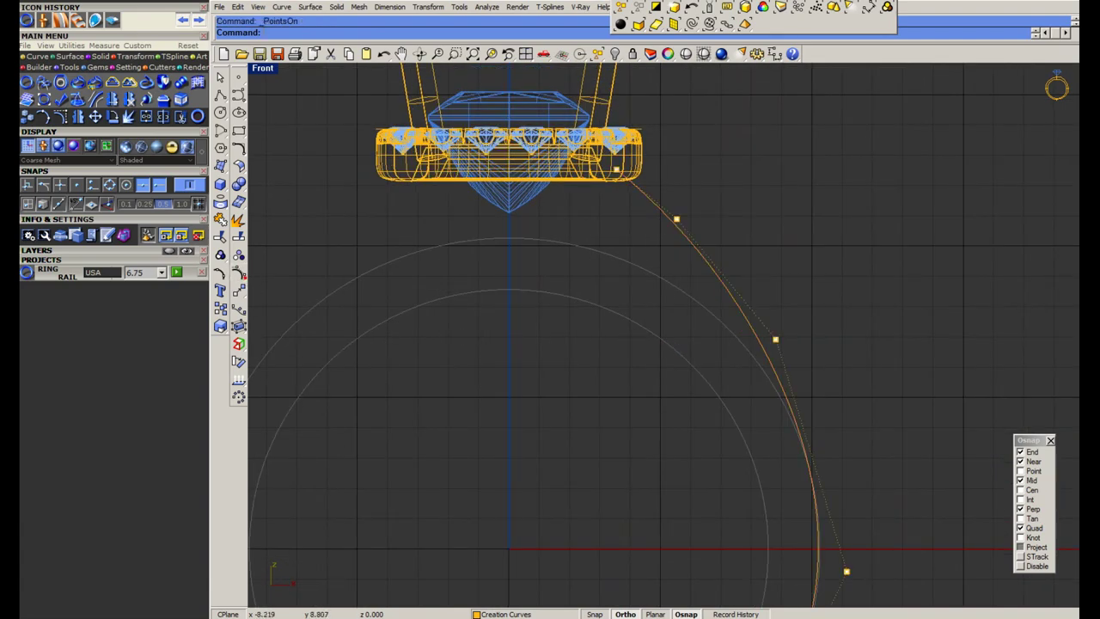
{"action": "scroll", "coordinate": [635, 197], "scroll_direction": "up", "scroll_amount": 6}
{"action": "left_click_drag", "start_coordinate": [593, 204], "coordinate": [637, 138]}
{"action": "scroll", "coordinate": [641, 166], "scroll_direction": "up", "scroll_amount": 4}
{"action": "type", "text": "move"}
{"action": "key", "text": "Return"}
{"action": "left_click", "coordinate": [711, 173]}
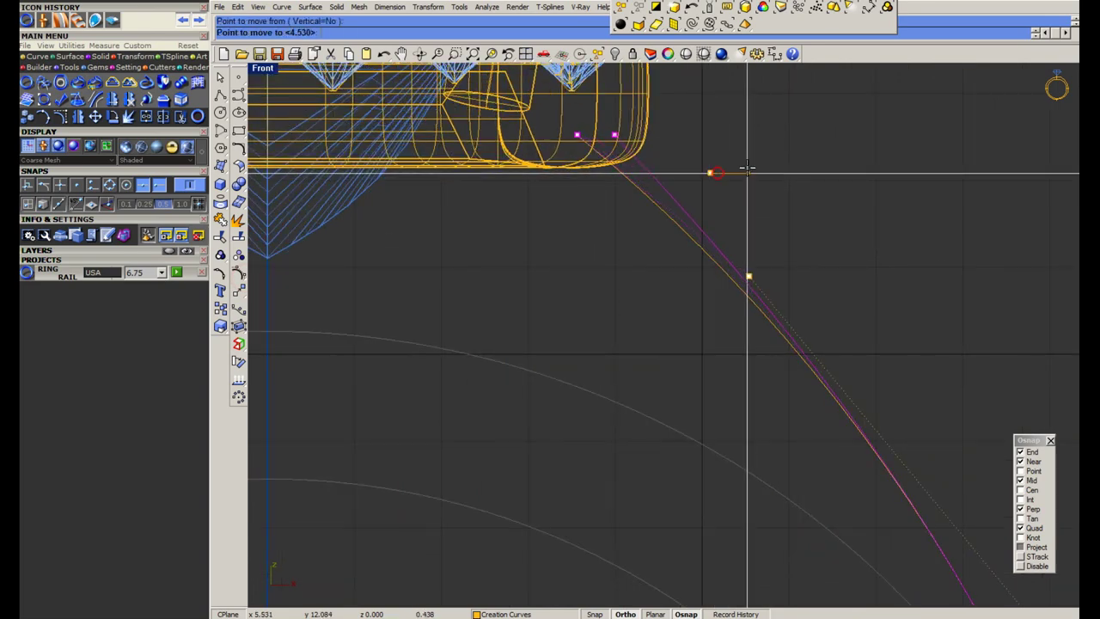
{"action": "left_click", "coordinate": [749, 169]}
Scale the shank curve's second control point from the top in one dimension about the origin to pull it slightly inward.
{"action": "left_click_drag", "start_coordinate": [691, 299], "coordinate": [813, 234]}
{"action": "scroll", "coordinate": [731, 227], "scroll_direction": "down", "scroll_amount": 6}
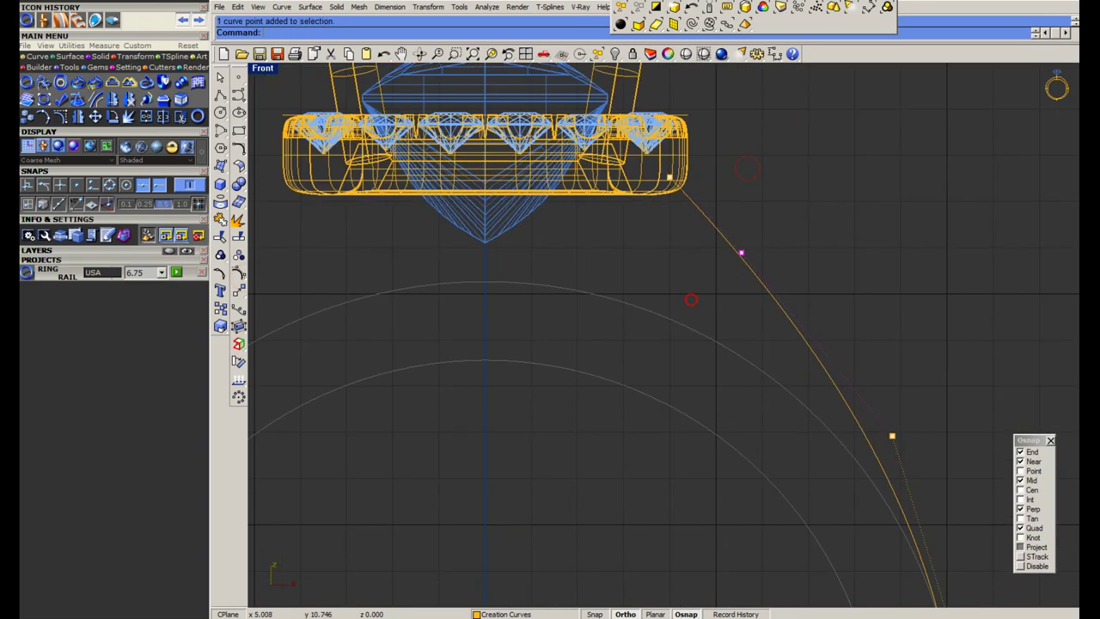
{"action": "type", "text": "1d"}
{"action": "key", "text": "Return"}
{"action": "type", "text": "0"}
{"action": "key", "text": "Return"}
{"action": "left_click", "coordinate": [886, 184]}
{"action": "left_click", "coordinate": [863, 205]}
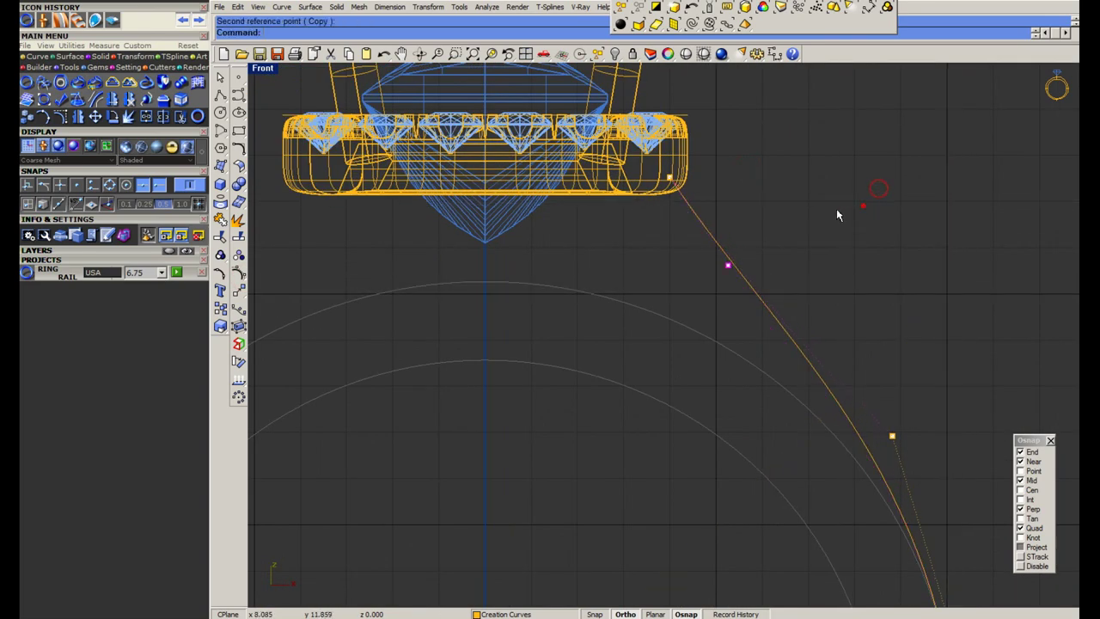
Move the shank curve's third control point from the top outward by about 0.14 mm.
{"action": "scroll", "coordinate": [726, 273], "scroll_direction": "down", "scroll_amount": 6}
{"action": "left_click_drag", "start_coordinate": [794, 322], "coordinate": [829, 384]}
{"action": "scroll", "coordinate": [839, 368], "scroll_direction": "up", "scroll_amount": 4}
{"action": "right_click_drag", "start_coordinate": [875, 424], "coordinate": [828, 341]}
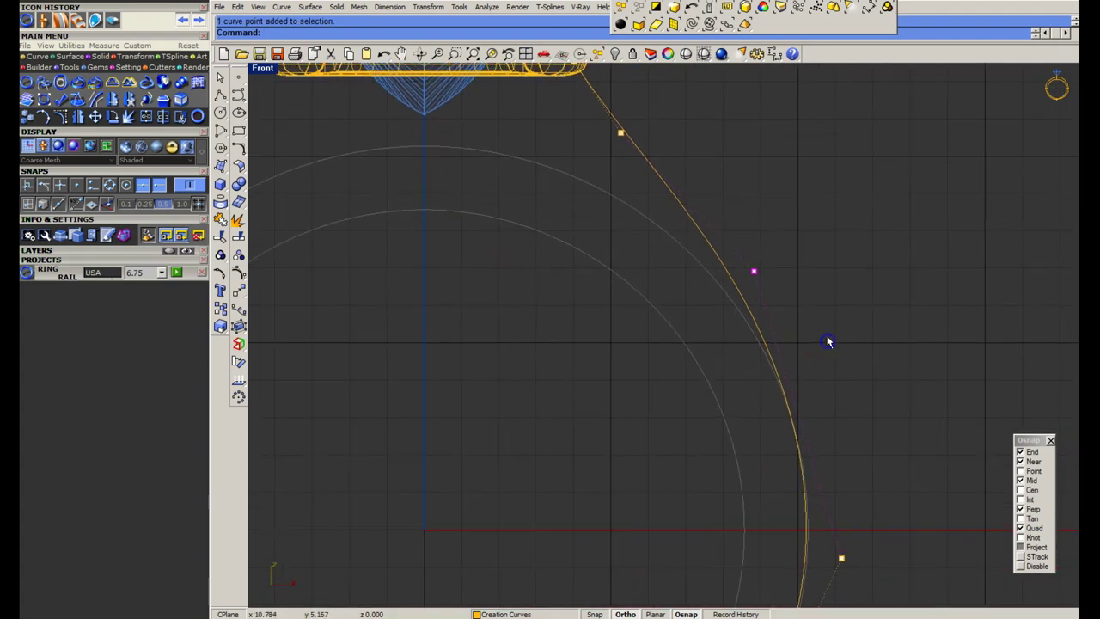
{"action": "type", "text": "m"}
{"action": "key", "text": "Return"}
{"action": "left_click", "coordinate": [828, 335]}
{"action": "left_click", "coordinate": [833, 336]}
Move the control point beside the ring's widest side slightly outward and turn off the shank curve's control points.
{"action": "left_click_drag", "start_coordinate": [788, 532], "coordinate": [865, 608]}
{"action": "type", "text": "m"}
{"action": "key", "text": "Return"}
{"action": "left_click", "coordinate": [883, 546]}
{"action": "left_click", "coordinate": [889, 547]}
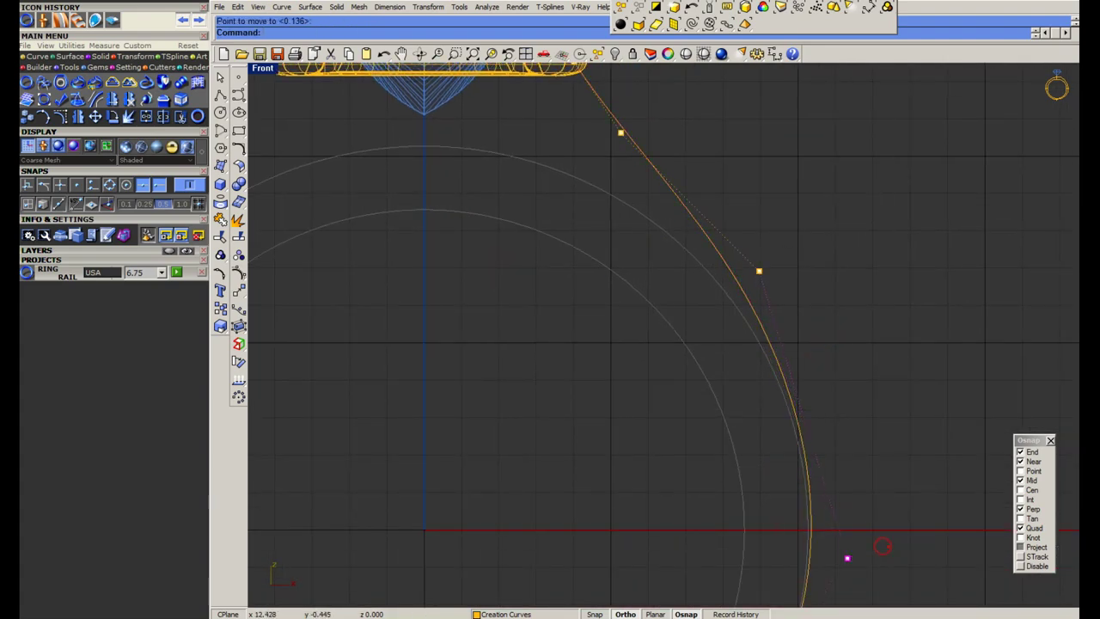
{"action": "scroll", "coordinate": [794, 369], "scroll_direction": "down", "scroll_amount": 8}
{"action": "right_click_drag", "start_coordinate": [760, 477], "coordinate": [739, 412]}
{"action": "scroll", "coordinate": [619, 590], "scroll_direction": "up", "scroll_amount": 12}
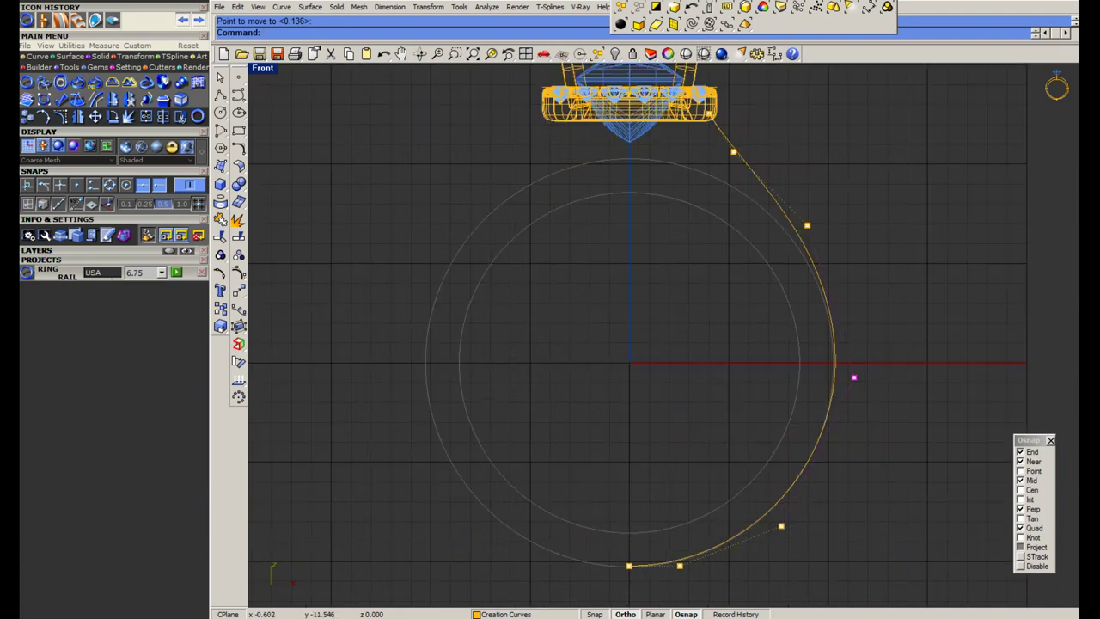
{"action": "scroll", "coordinate": [592, 510], "scroll_direction": "down", "scroll_amount": 16}
{"action": "key", "text": "Escape"}
{"action": "key", "text": "Escape"}
Turn the shank curve's control points back on and nudge the second point from the top outward by about 0.1 mm.
{"action": "scroll", "coordinate": [687, 277], "scroll_direction": "up", "scroll_amount": 6}
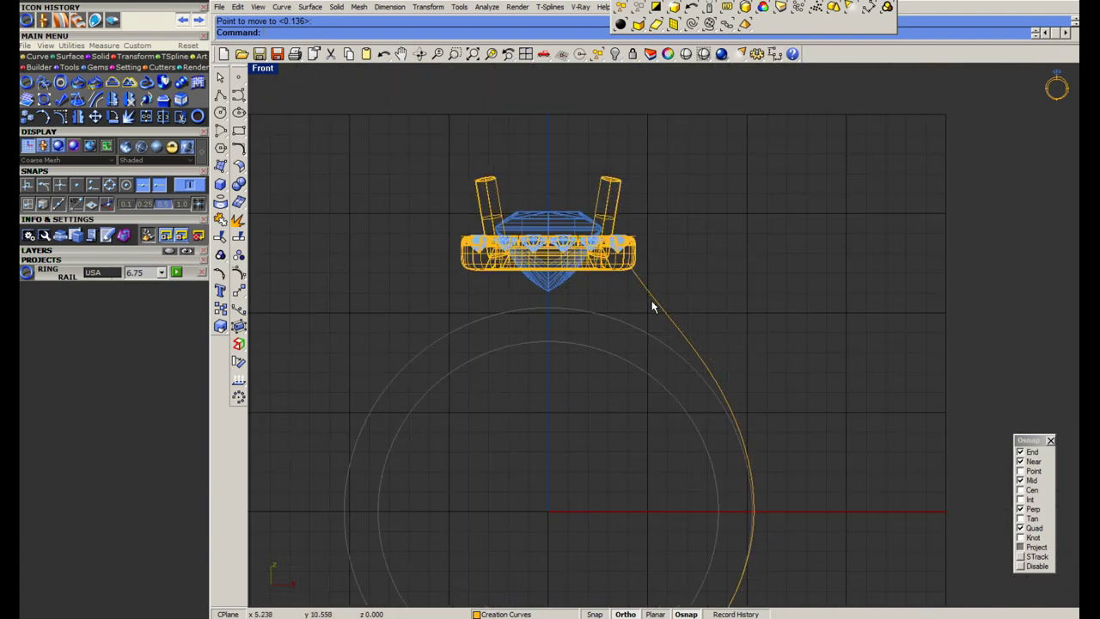
{"action": "left_click", "coordinate": [652, 303]}
{"action": "scroll", "coordinate": [679, 321], "scroll_direction": "up", "scroll_amount": 6}
{"action": "left_click", "coordinate": [239, 272]}
{"action": "scroll", "coordinate": [623, 265], "scroll_direction": "up", "scroll_amount": 6}
{"action": "left_click_drag", "start_coordinate": [579, 341], "coordinate": [668, 285]}
{"action": "key", "text": "m"}
{"action": "left_click", "coordinate": [674, 281]}
{"action": "left_click", "coordinate": [680, 279]}
Reposition the shank curve's upper end point outward and upward in small moves so the curve meets the halo's outer lower corner.
{"action": "left_click_drag", "start_coordinate": [534, 254], "coordinate": [569, 163]}
{"action": "key", "text": "m"}
{"action": "left_click", "coordinate": [626, 214]}
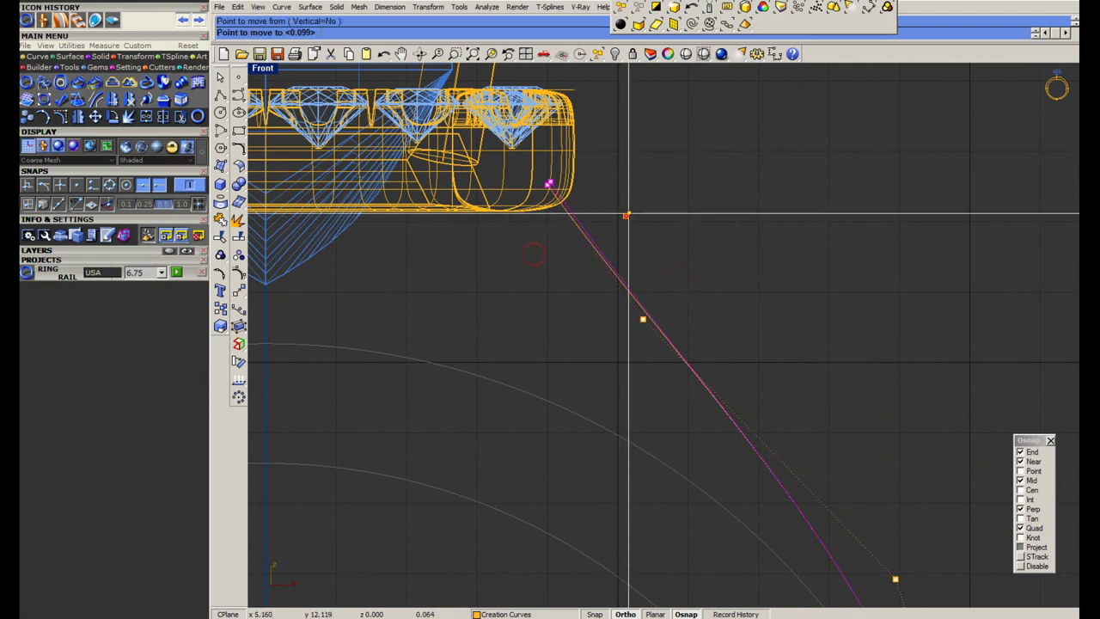
{"action": "left_click", "coordinate": [641, 209]}
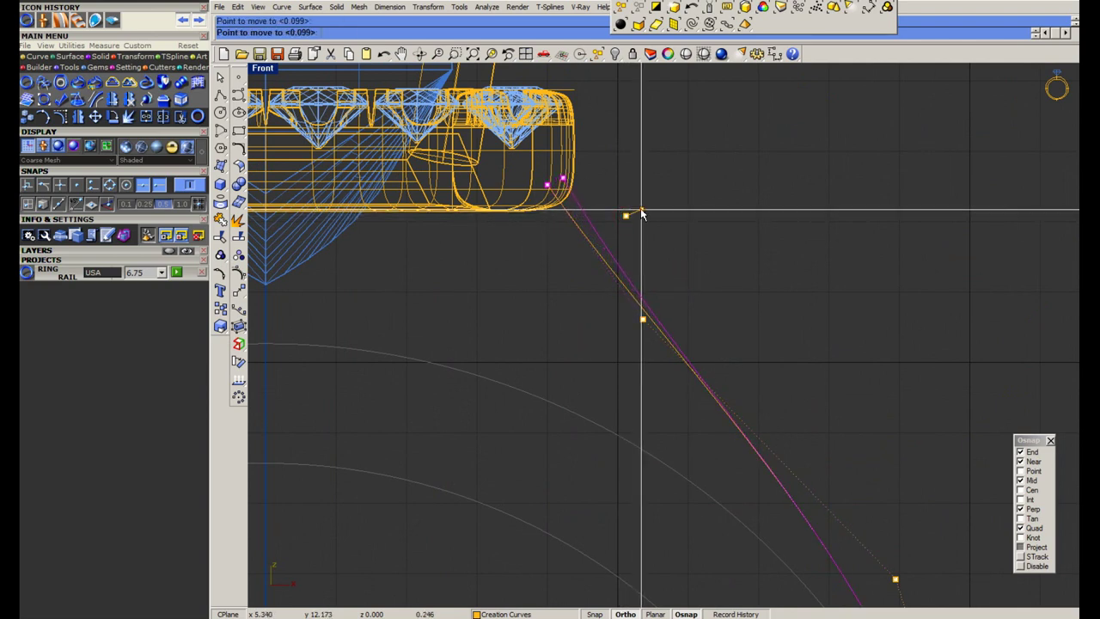
{"action": "right_click", "coordinate": [728, 254]}
{"action": "left_click", "coordinate": [729, 257]}
{"action": "left_click", "coordinate": [726, 249]}
{"action": "right_click", "coordinate": [722, 249]}
{"action": "left_click", "coordinate": [723, 251]}
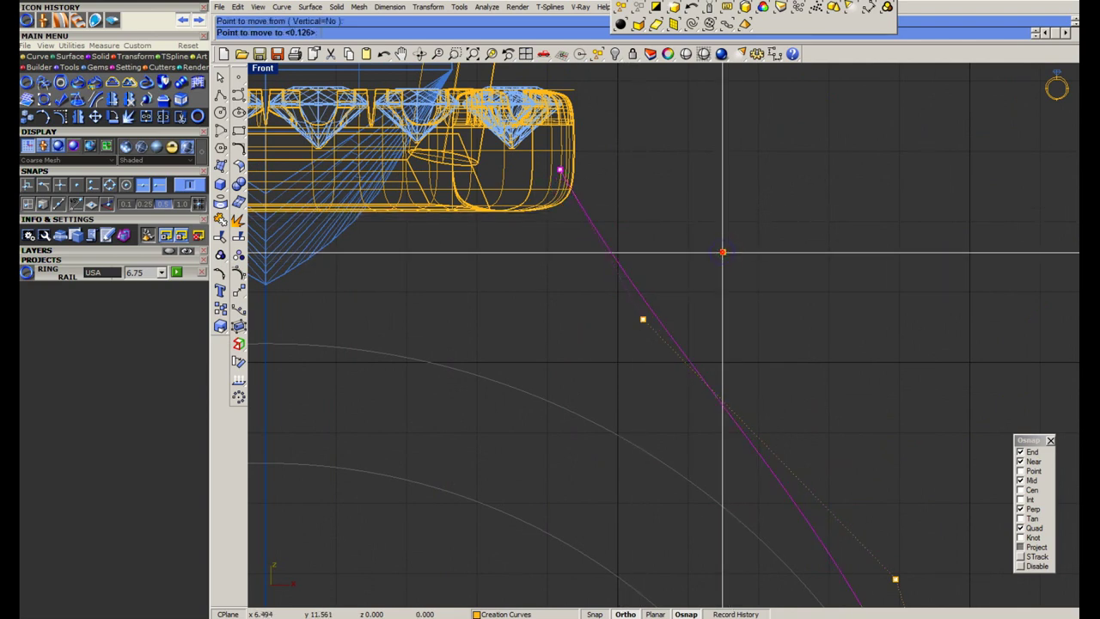
{"action": "left_click", "coordinate": [715, 240]}
{"action": "scroll", "coordinate": [636, 258], "scroll_direction": "down", "scroll_amount": 6}
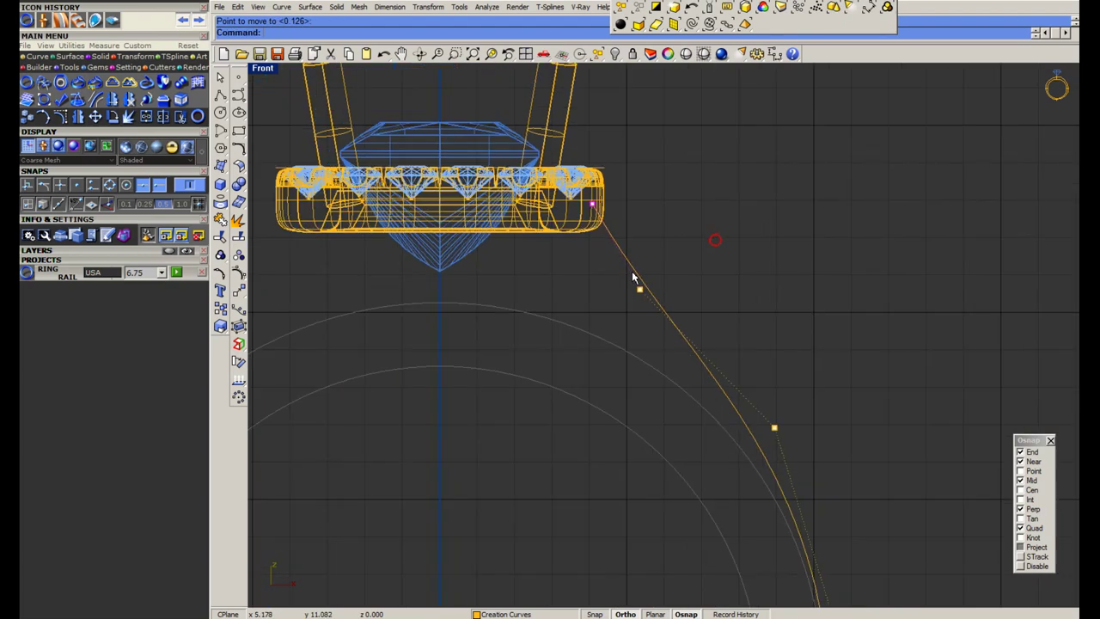
Move the shank curve's second control point from the top farther outward to straighten the section below the halo.
{"action": "left_click_drag", "start_coordinate": [631, 274], "coordinate": [665, 321]}
{"action": "right_click", "coordinate": [705, 290]}
{"action": "left_click", "coordinate": [703, 286]}
{"action": "left_click", "coordinate": [716, 283]}
{"action": "key", "text": "Escape"}
{"action": "scroll", "coordinate": [709, 316], "scroll_direction": "down", "scroll_amount": 6}
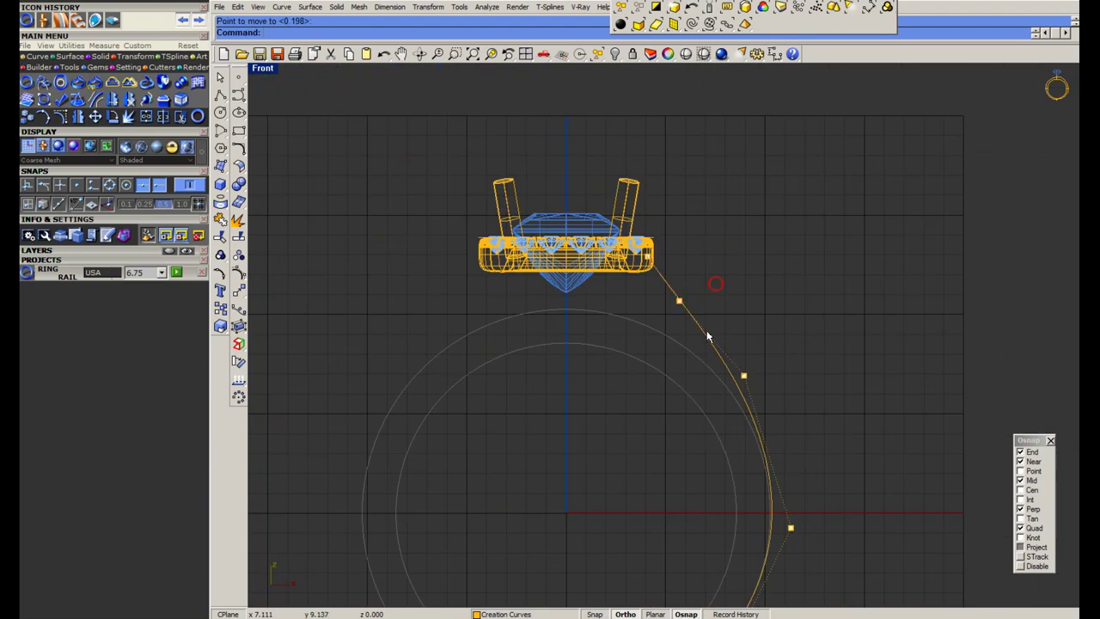
Try mirroring the shank curve across the vertical centre axis, check the full ring outline, and undo the mirrored copy.
{"action": "key", "text": "Escape"}
{"action": "left_click", "coordinate": [701, 332]}
{"action": "type", "text": "m0"}
{"action": "key", "text": "Return"}
{"action": "left_click", "coordinate": [562, 140]}
{"action": "scroll", "coordinate": [545, 229], "scroll_direction": "down", "scroll_amount": 6}
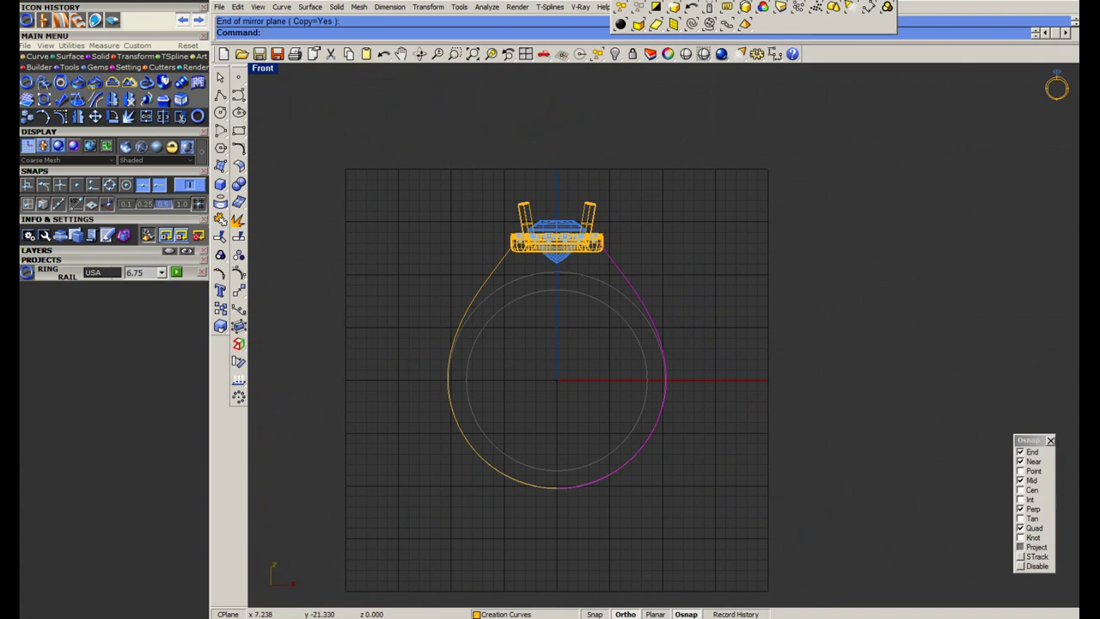
{"action": "key", "text": "alt+Tab"}
{"action": "key", "text": "alt+Tab"}
{"action": "scroll", "coordinate": [611, 268], "scroll_direction": "up", "scroll_amount": 8}
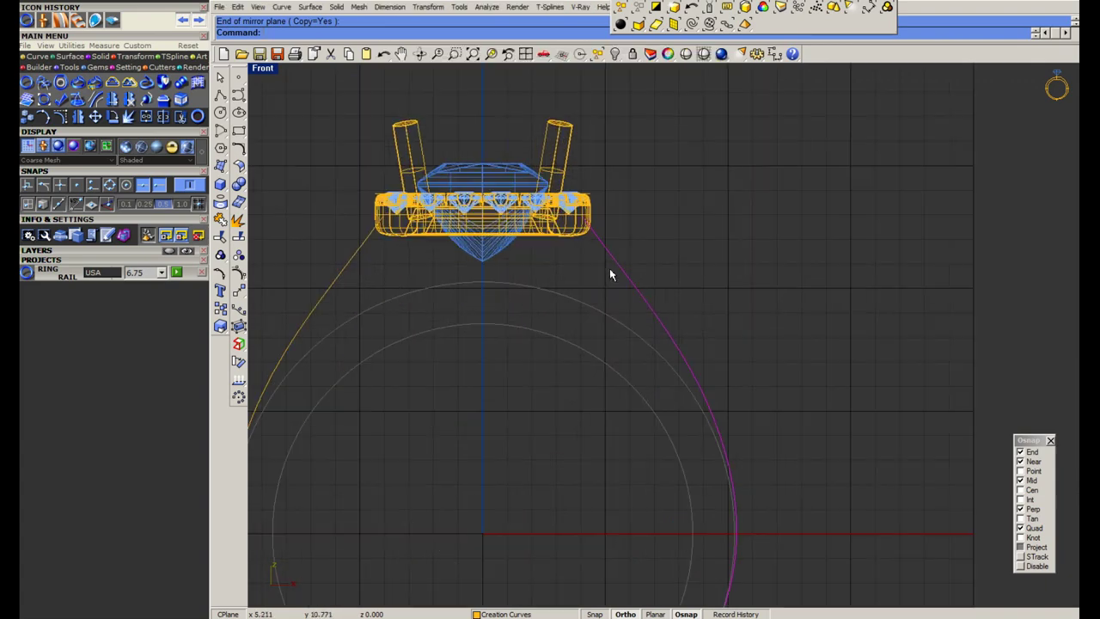
{"action": "key", "text": "ctrl+z"}
Turn on the shank curve's control points and move the second point from the top outward by about 0.2 mm.
{"action": "left_click_drag", "start_coordinate": [672, 258], "coordinate": [626, 287]}
{"action": "left_click", "coordinate": [240, 273]}
{"action": "scroll", "coordinate": [590, 271], "scroll_direction": "up", "scroll_amount": 6}
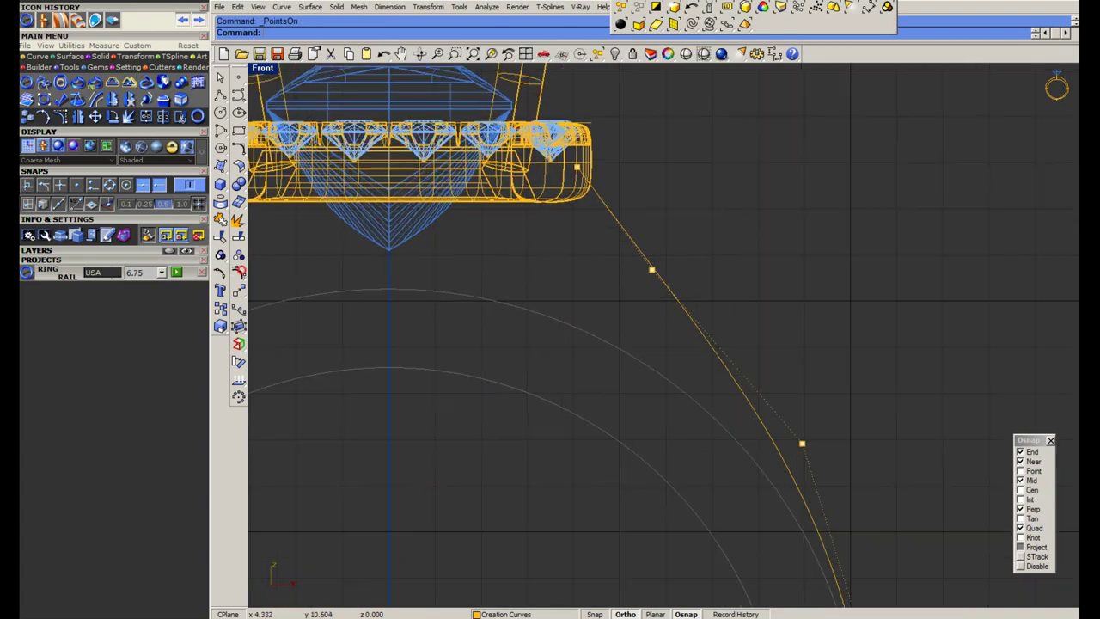
{"action": "left_click", "coordinate": [652, 270]}
{"action": "type", "text": "m"}
{"action": "key", "text": "Return"}
{"action": "left_click", "coordinate": [713, 260]}
{"action": "left_click", "coordinate": [723, 258]}
{"action": "scroll", "coordinate": [713, 264], "scroll_direction": "down", "scroll_amount": 4}
{"action": "scroll", "coordinate": [720, 296], "scroll_direction": "down", "scroll_amount": 2}
{"action": "left_click_drag", "start_coordinate": [741, 320], "coordinate": [799, 399]}
{"action": "scroll", "coordinate": [784, 382], "scroll_direction": "up", "scroll_amount": 2}
{"action": "scroll", "coordinate": [676, 271], "scroll_direction": "down", "scroll_amount": 2}
{"action": "key", "text": "Escape"}
Mirror the shank curve across the vertical centre axis and select both halves of the outline.
{"action": "left_click", "coordinate": [672, 260]}
{"action": "scroll", "coordinate": [621, 296], "scroll_direction": "down", "scroll_amount": 3}
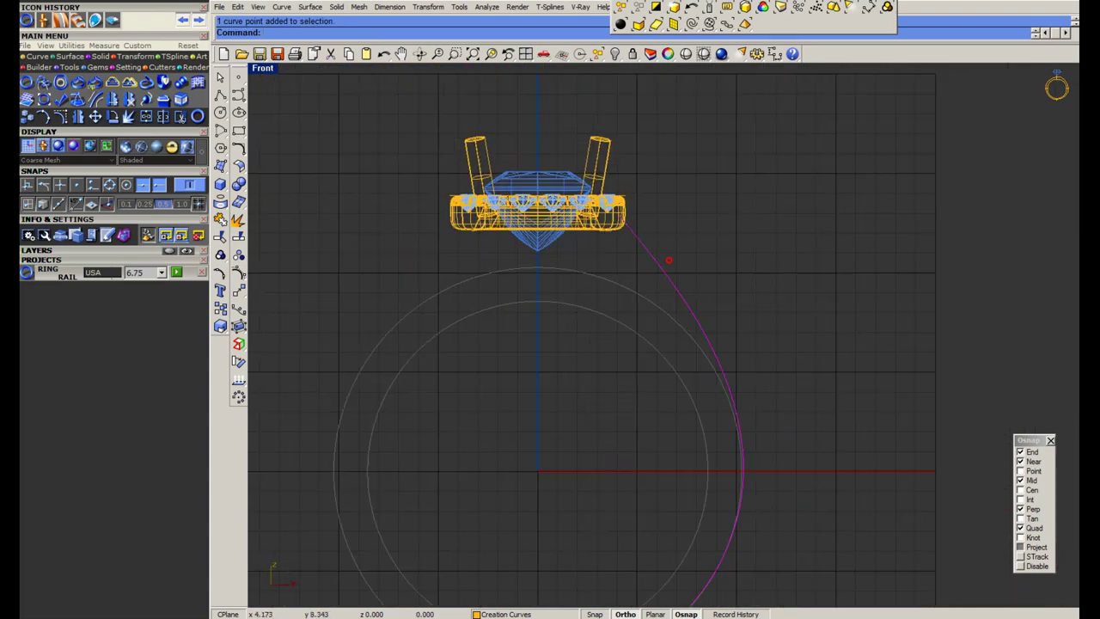
{"action": "type", "text": "mirror"}
{"action": "key", "text": "Return"}
{"action": "left_click", "coordinate": [565, 175]}
{"action": "scroll", "coordinate": [542, 219], "scroll_direction": "down", "scroll_amount": 1}
{"action": "scroll", "coordinate": [531, 290], "scroll_direction": "up", "scroll_amount": 2}
{"action": "left_click", "coordinate": [435, 312], "text": "shift"}
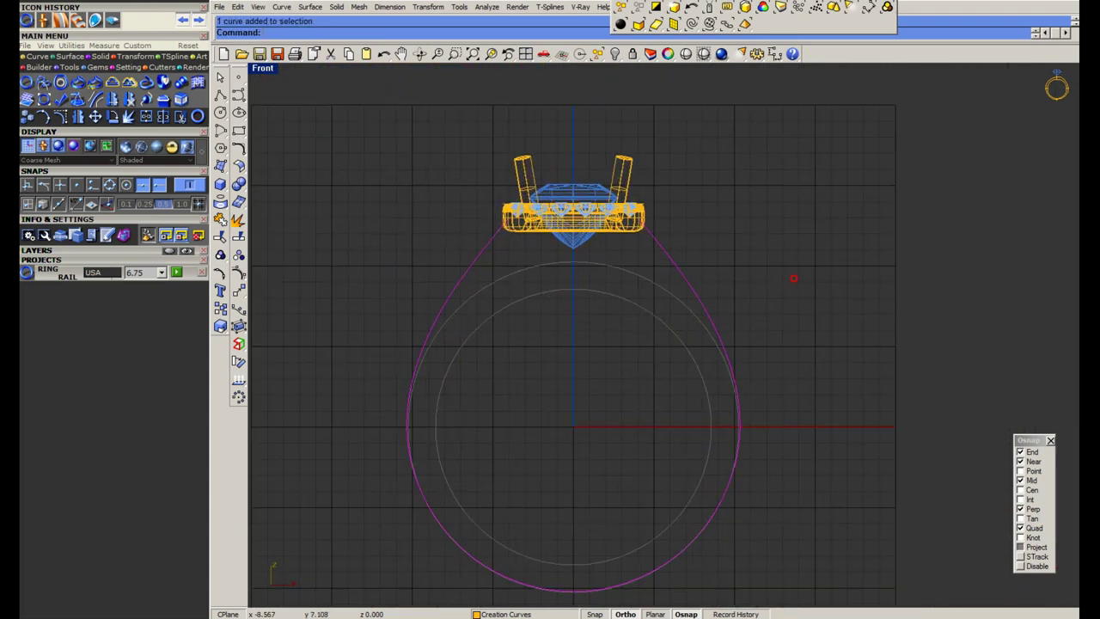
Scale the third pair of control points from the top on both shank curves outward with Scale1D from origin 0.
{"action": "left_click", "coordinate": [238, 273]}
{"action": "left_click_drag", "start_coordinate": [384, 302], "coordinate": [765, 351]}
{"action": "type", "text": "scale1d"}
{"action": "key", "text": "Return"}
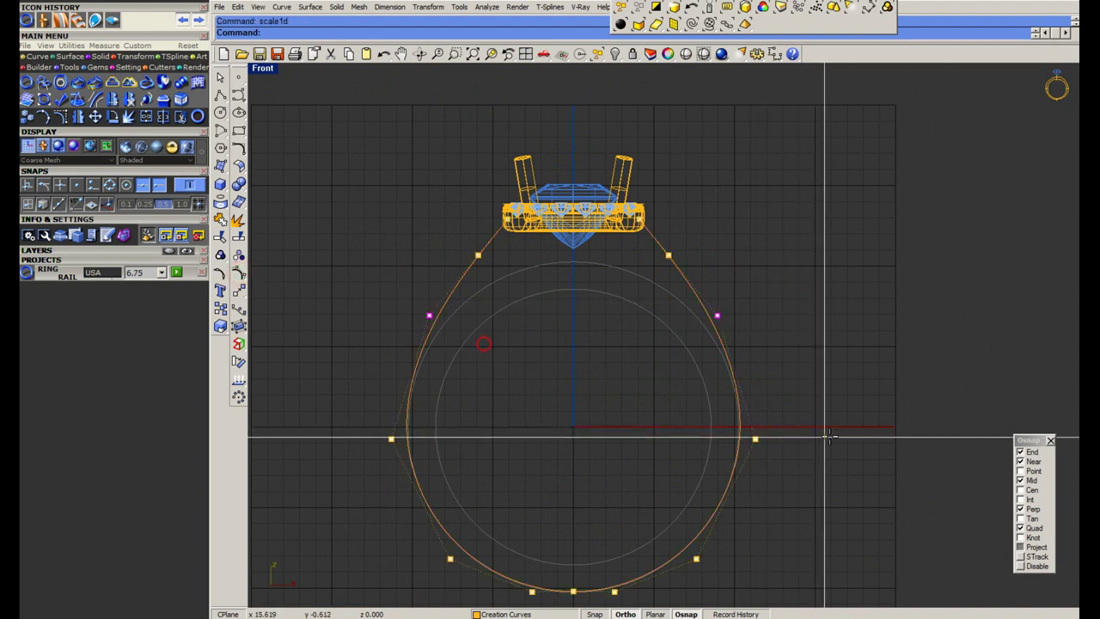
{"action": "type", "text": "0"}
{"action": "key", "text": "Return"}
{"action": "left_click", "coordinate": [844, 437]}
{"action": "left_click", "coordinate": [845, 437]}
Lower the third and then the second pair of control points slightly on both shank curves, and turn off their points.
{"action": "key", "text": "Return"}
{"action": "left_click", "coordinate": [794, 356]}
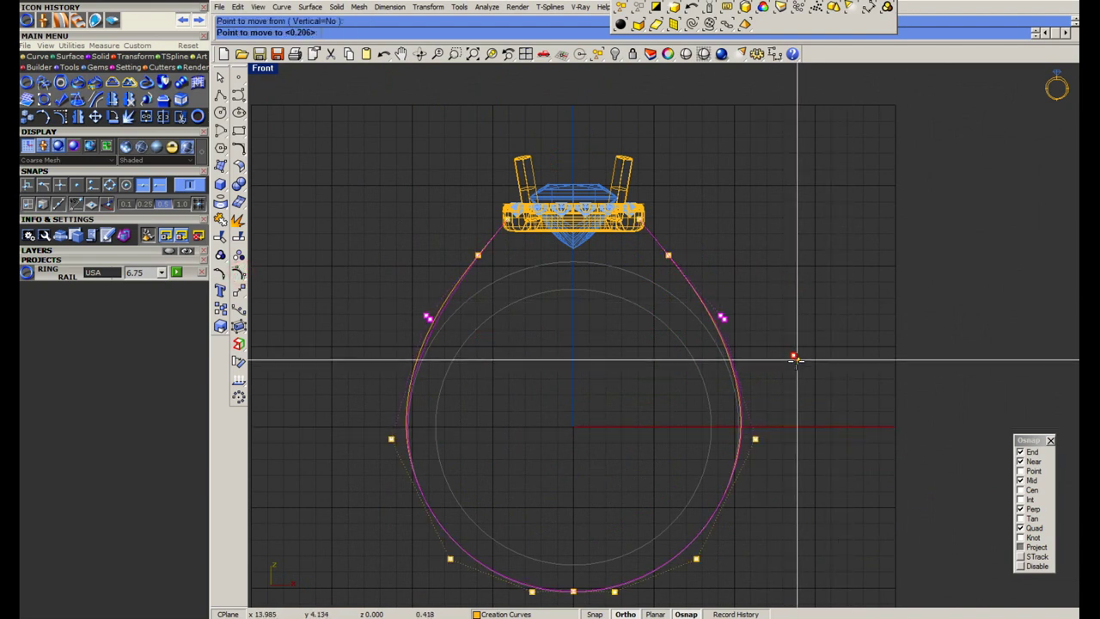
{"action": "left_click", "coordinate": [794, 363]}
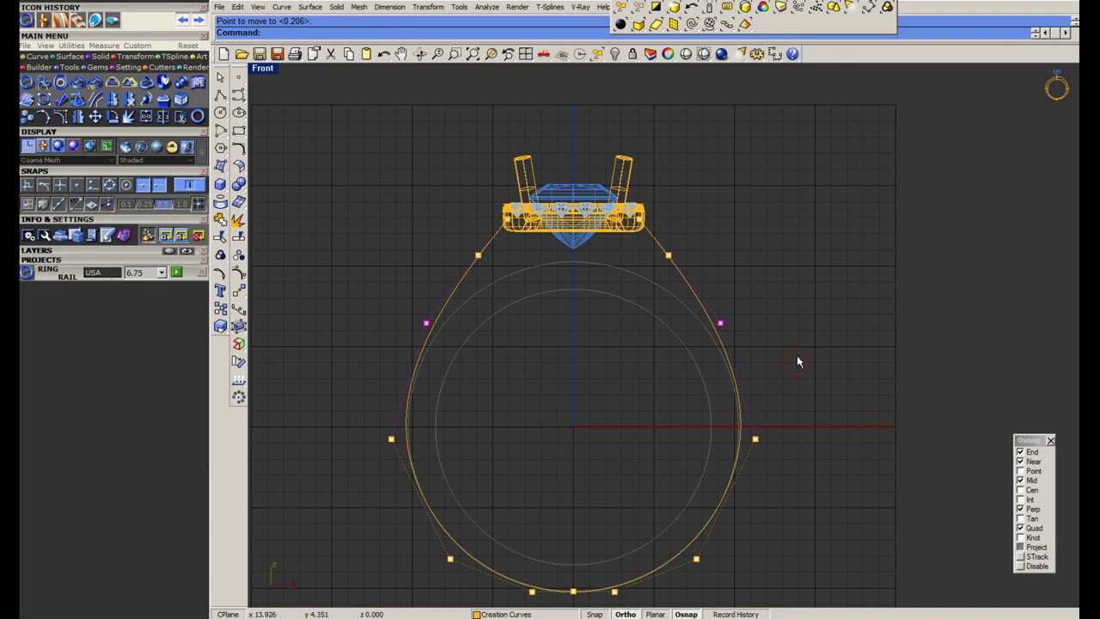
{"action": "left_click_drag", "start_coordinate": [429, 243], "coordinate": [469, 325]}
{"action": "scroll", "coordinate": [737, 280], "scroll_direction": "up", "scroll_amount": 6}
{"action": "key", "text": "Return"}
{"action": "left_click", "coordinate": [756, 265]}
{"action": "left_click", "coordinate": [756, 274]}
{"action": "scroll", "coordinate": [747, 281], "scroll_direction": "down", "scroll_amount": 8}
{"action": "key", "text": "Escape"}
{"action": "key", "text": "Escape"}
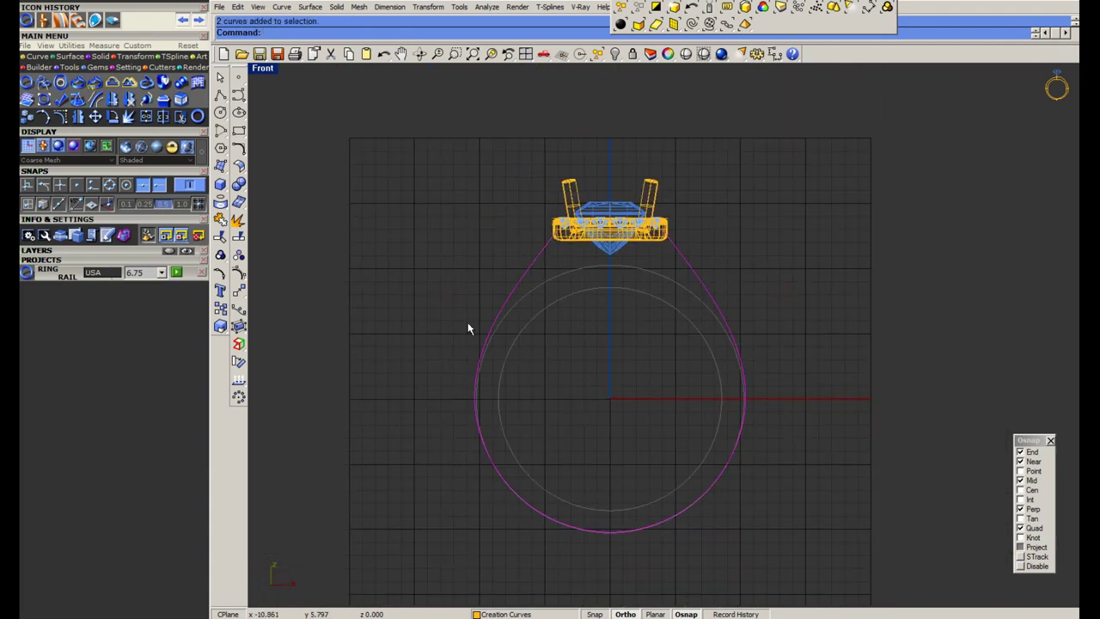
Delete the mirrored shank curve on the negative X side, keeping only the original half.
{"action": "key", "text": "Escape"}
{"action": "left_click_drag", "start_coordinate": [534, 289], "coordinate": [489, 278]}
{"action": "key", "text": "Delete"}
{"action": "left_click_drag", "start_coordinate": [751, 293], "coordinate": [714, 319]}
{"action": "key", "text": "Escape"}
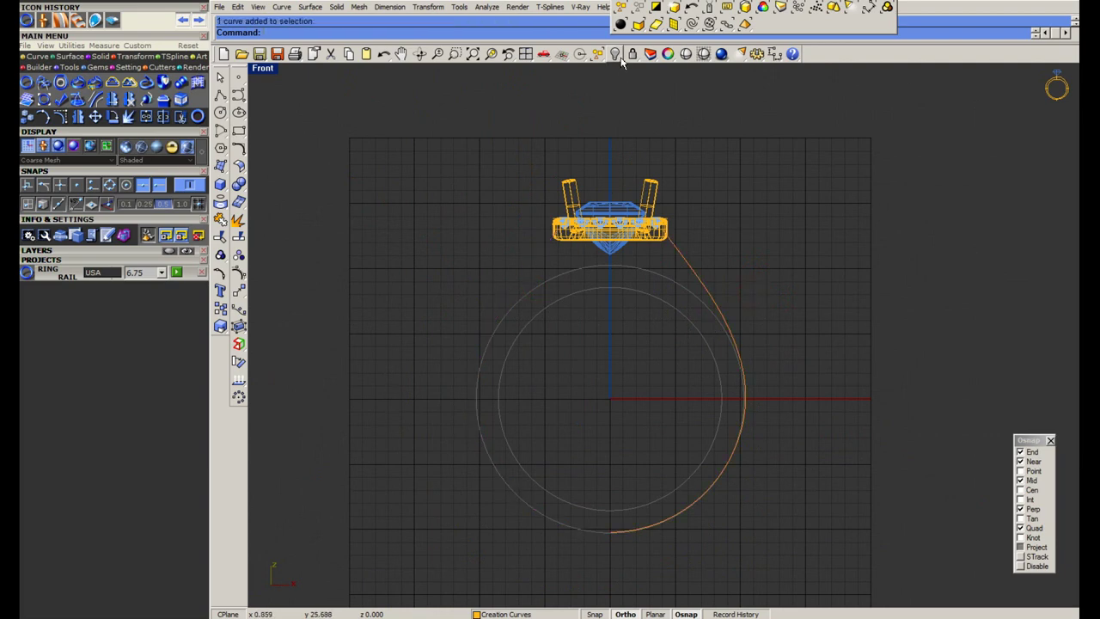
Unlock only the outer ring guide circle and delete it.
{"action": "left_click", "coordinate": [617, 52]}
{"action": "left_click", "coordinate": [665, 83]}
{"action": "scroll", "coordinate": [543, 292], "scroll_direction": "up", "scroll_amount": 6}
{"action": "left_click_drag", "start_coordinate": [530, 298], "coordinate": [462, 247]}
{"action": "right_click", "coordinate": [526, 268]}
{"action": "right_click", "coordinate": [516, 262]}
{"action": "scroll", "coordinate": [460, 265], "scroll_direction": "down", "scroll_amount": 8}
{"action": "key", "text": "Delete"}
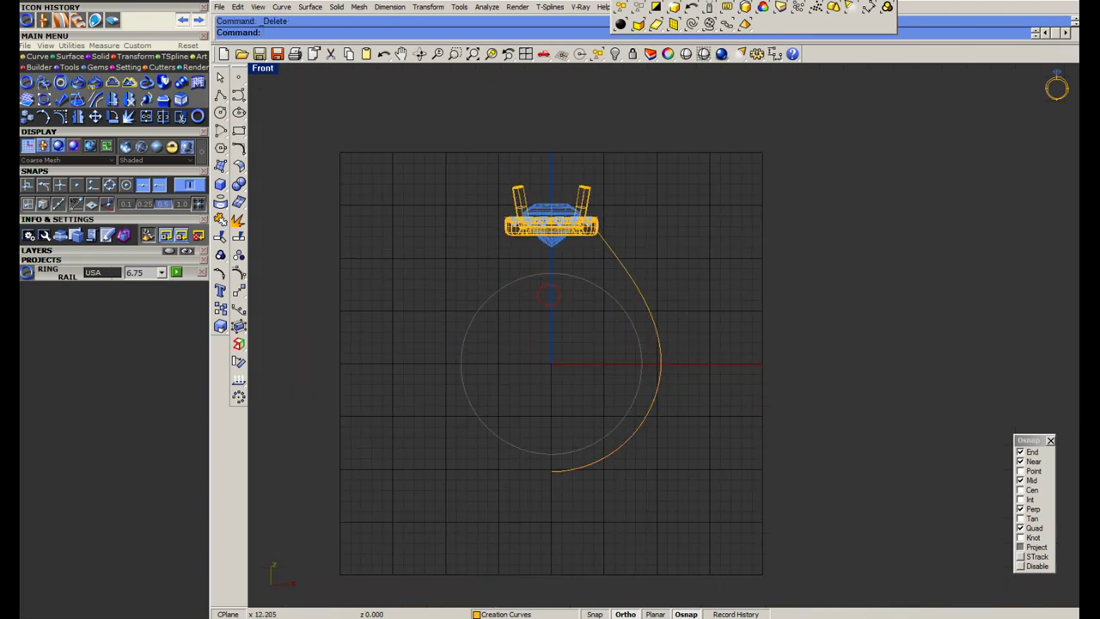
Switch to the Right view and lock the shank curve.
{"action": "double_click", "coordinate": [263, 69]}
{"action": "double_click", "coordinate": [672, 345]}
{"action": "scroll", "coordinate": [503, 334], "scroll_direction": "down", "scroll_amount": 10}
{"action": "left_click_drag", "start_coordinate": [495, 403], "coordinate": [577, 325]}
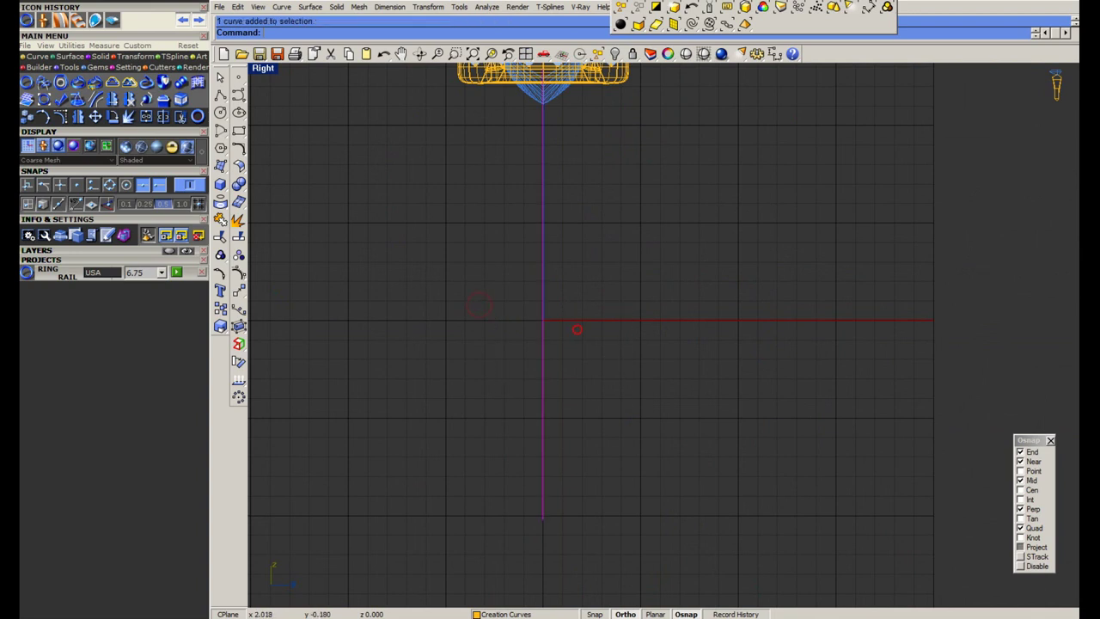
{"action": "right_click_drag", "start_coordinate": [583, 315], "coordinate": [604, 384]}
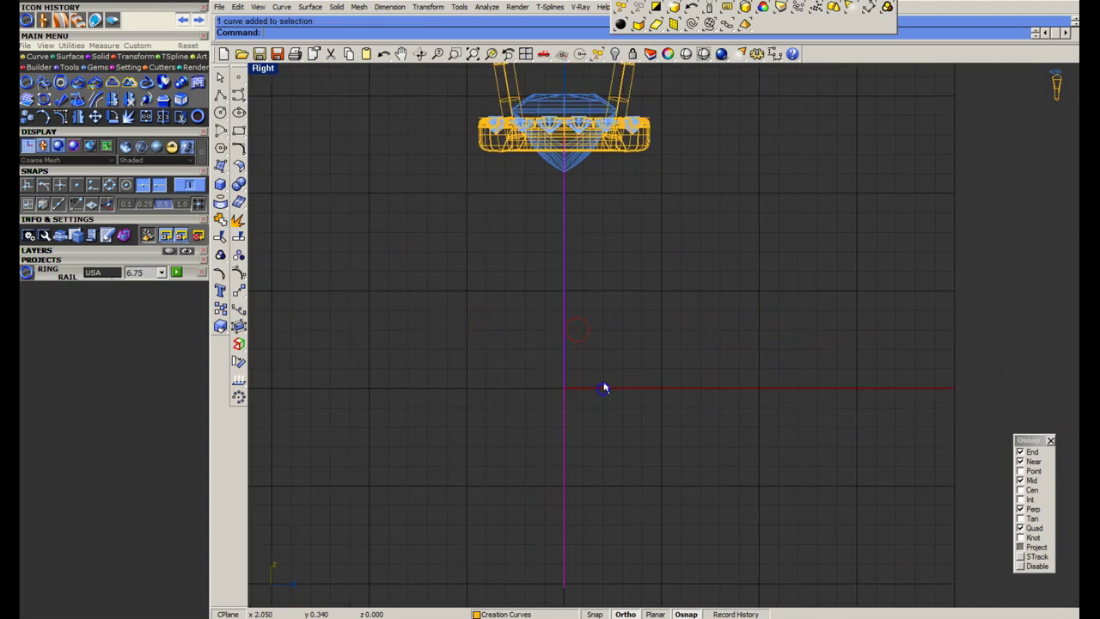
Try a circle with a diameter of 32/2 centred on the shank curve's lower end, and undo it.
{"action": "left_click", "coordinate": [221, 114]}
{"action": "right_click_drag", "start_coordinate": [516, 423], "coordinate": [525, 360]}
{"action": "left_click", "coordinate": [571, 524]}
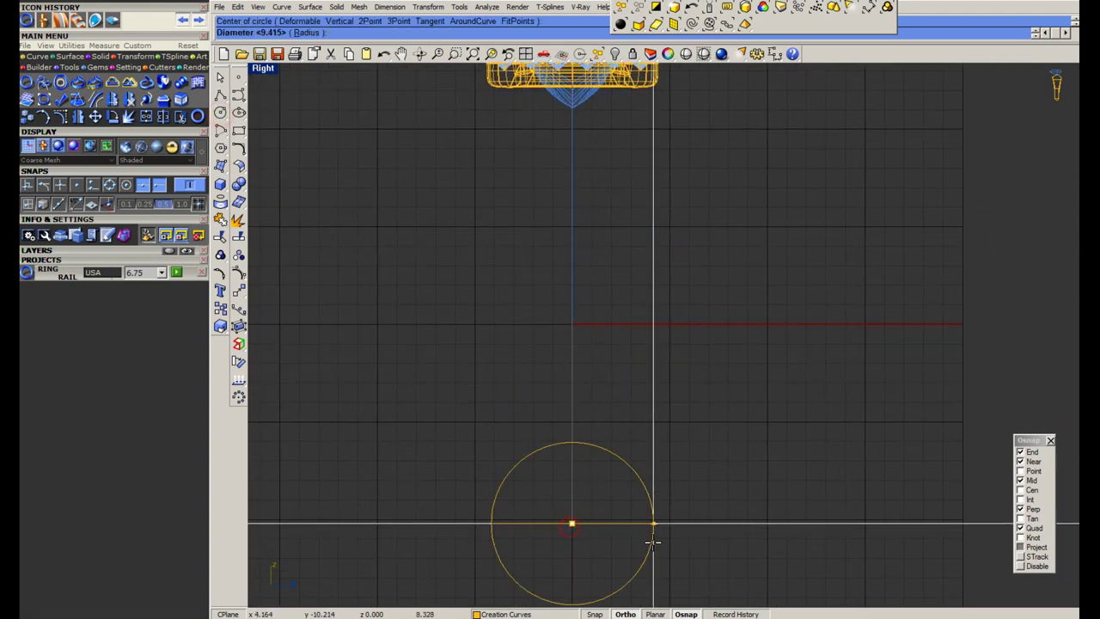
{"action": "type", "text": "32"}
{"action": "key", "text": "Return"}
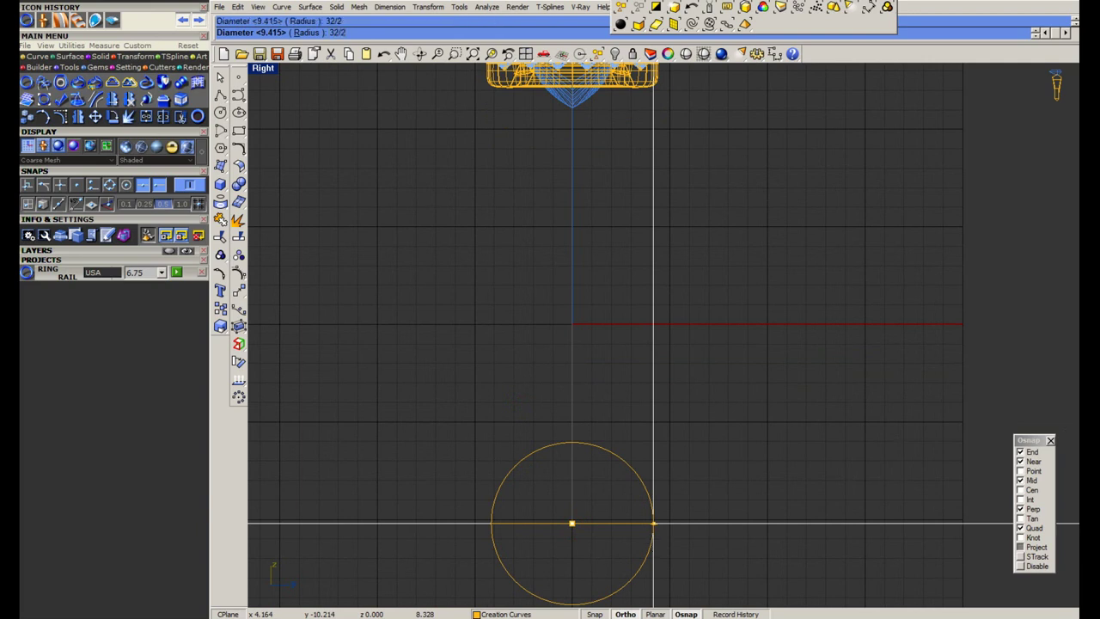
{"action": "key", "text": "ctrl+z"}
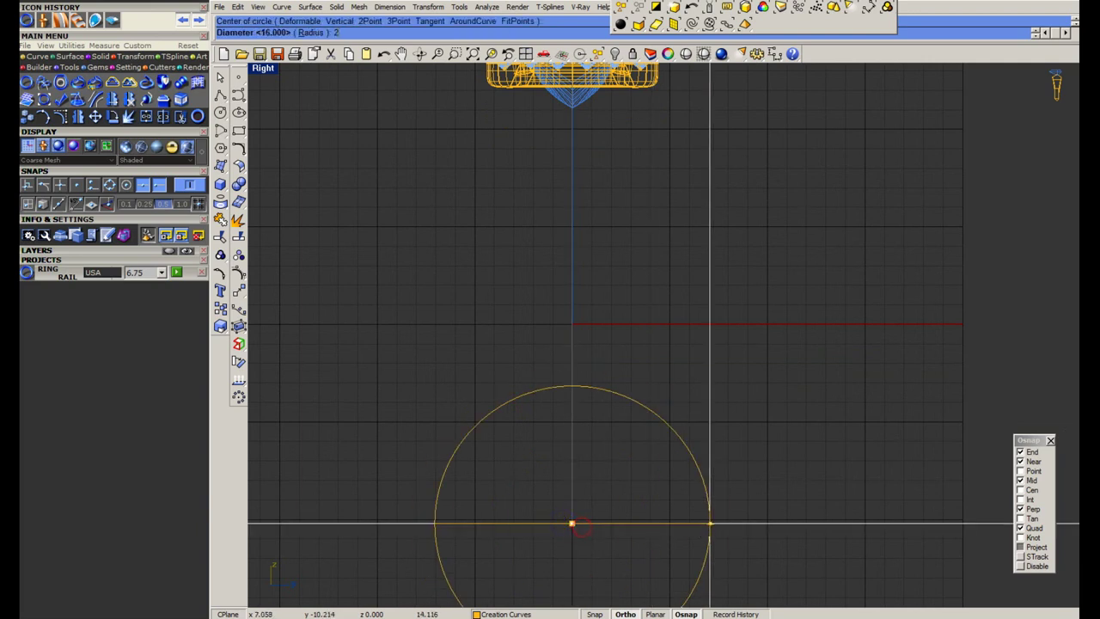
Draw a circle with a diameter of 2 mm centred on the shank curve's lower end and save the file.
{"action": "key", "text": "Return"}
{"action": "scroll", "coordinate": [544, 299], "scroll_direction": "down", "scroll_amount": 4}
{"action": "right_click_drag", "start_coordinate": [548, 306], "coordinate": [543, 349]}
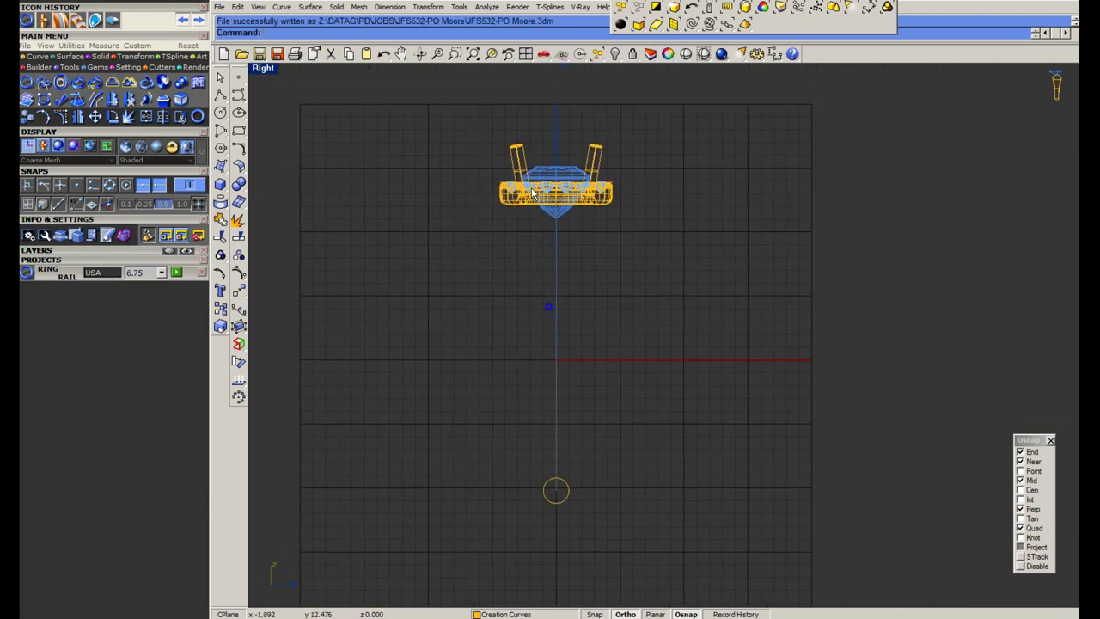
Lock the halo head, prongs and gems.
{"action": "scroll", "coordinate": [539, 178], "scroll_direction": "up", "scroll_amount": 2}
{"action": "left_click_drag", "start_coordinate": [447, 122], "coordinate": [822, 297]}
{"action": "key", "text": "ctrl+l"}
{"action": "right_click_drag", "start_coordinate": [654, 372], "coordinate": [647, 330]}
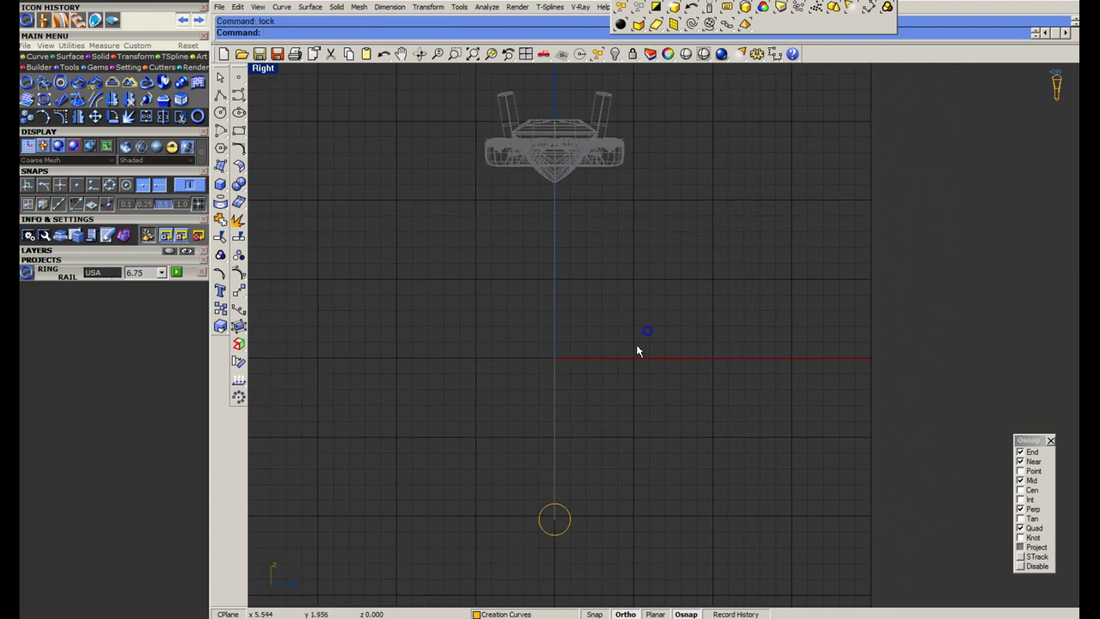
Draw a slightly tilted line centred on the origin from below the circle into the halo, and move it up slightly.
{"action": "left_click", "coordinate": [223, 98]}
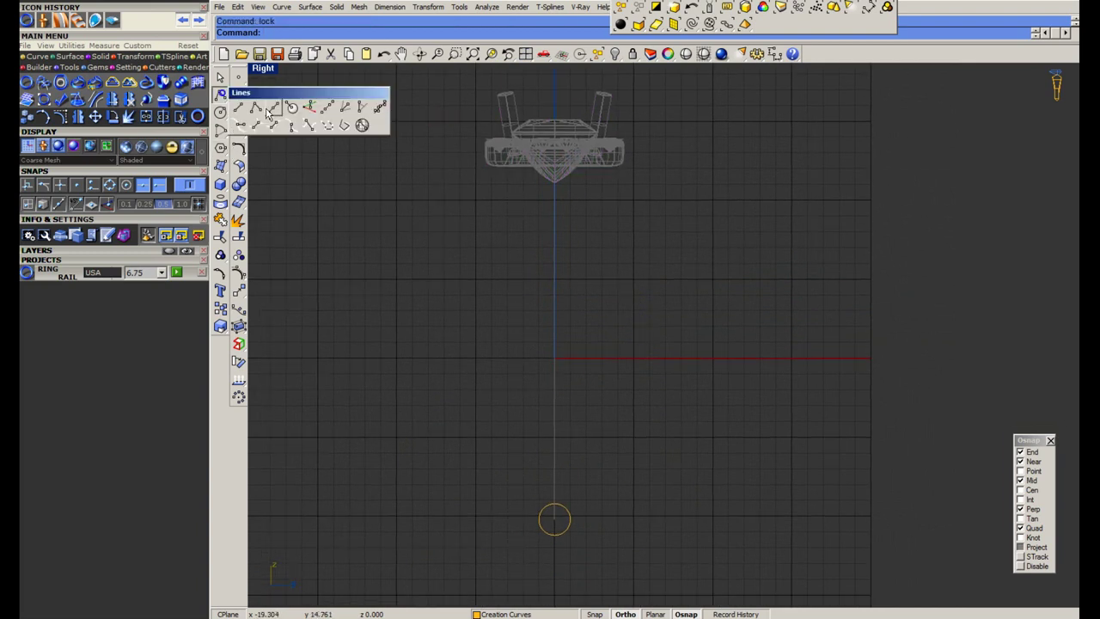
{"action": "left_click", "coordinate": [272, 109]}
{"action": "left_click", "coordinate": [555, 358]}
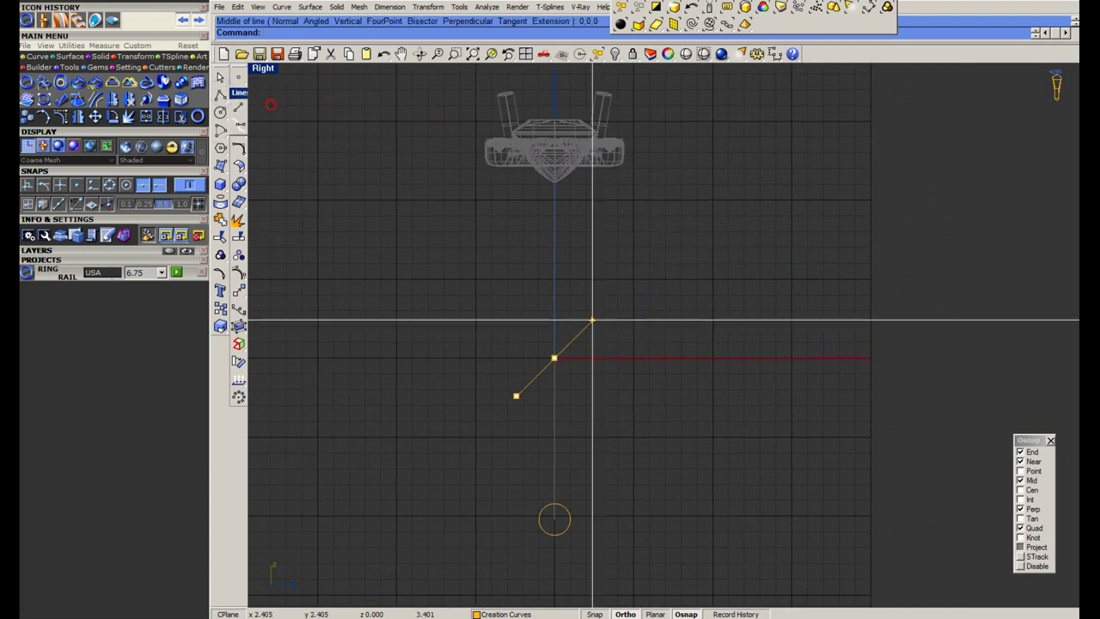
{"action": "left_click", "coordinate": [581, 576]}
{"action": "left_click_drag", "start_coordinate": [593, 551], "coordinate": [576, 570]}
{"action": "scroll", "coordinate": [578, 568], "scroll_direction": "up", "scroll_amount": 6}
{"action": "type", "text": "m"}
{"action": "key", "text": "Return"}
{"action": "left_click", "coordinate": [581, 563]}
{"action": "left_click", "coordinate": [580, 546]}
{"action": "scroll", "coordinate": [578, 534], "scroll_direction": "down", "scroll_amount": 8}
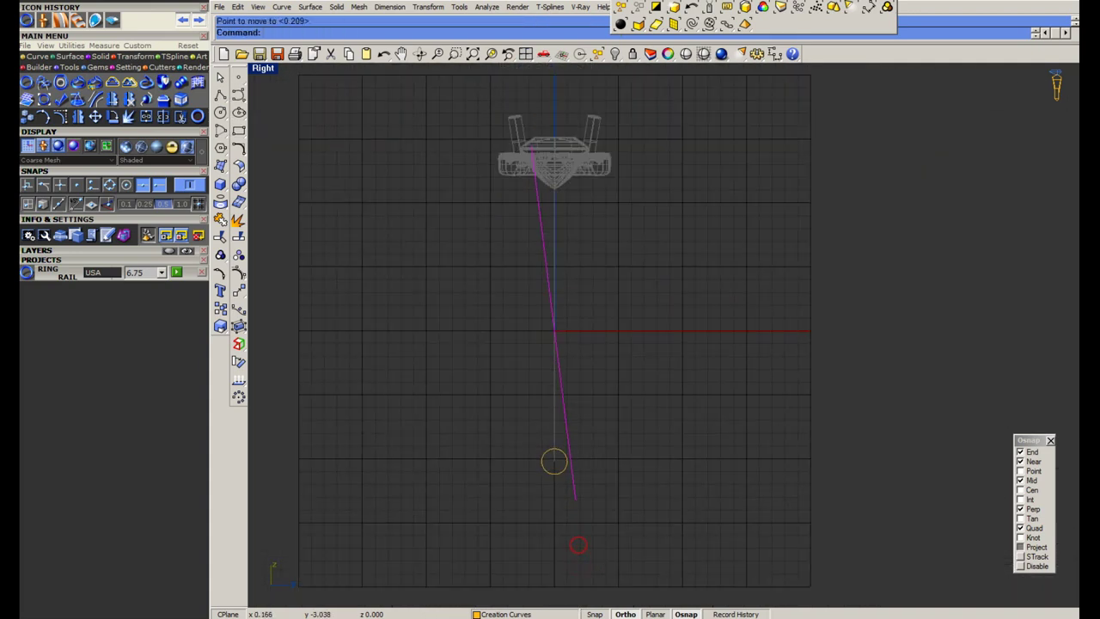
Rebuild the tilted line with 7 points and degree 3, checking the ring reference photos in Picasa Photo Viewer before confirming.
{"action": "scroll", "coordinate": [554, 334], "scroll_direction": "up", "scroll_amount": 2}
{"action": "right_click_drag", "start_coordinate": [554, 334], "coordinate": [617, 332]}
{"action": "type", "text": "Rebuild"}
{"action": "key", "text": "Return"}
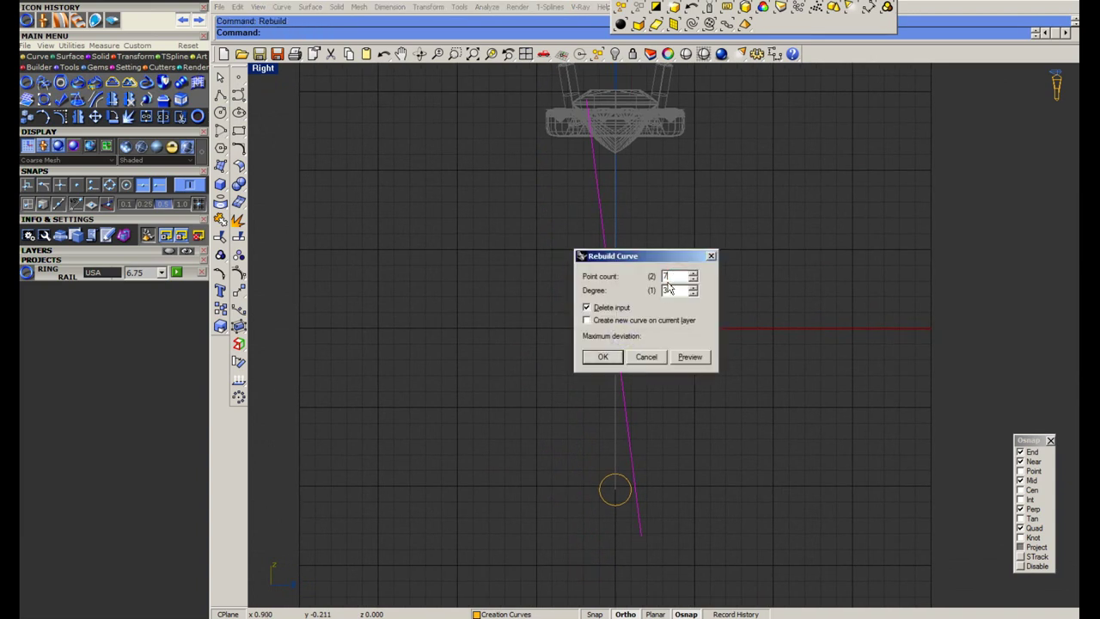
{"action": "key", "text": "alt+Tab"}
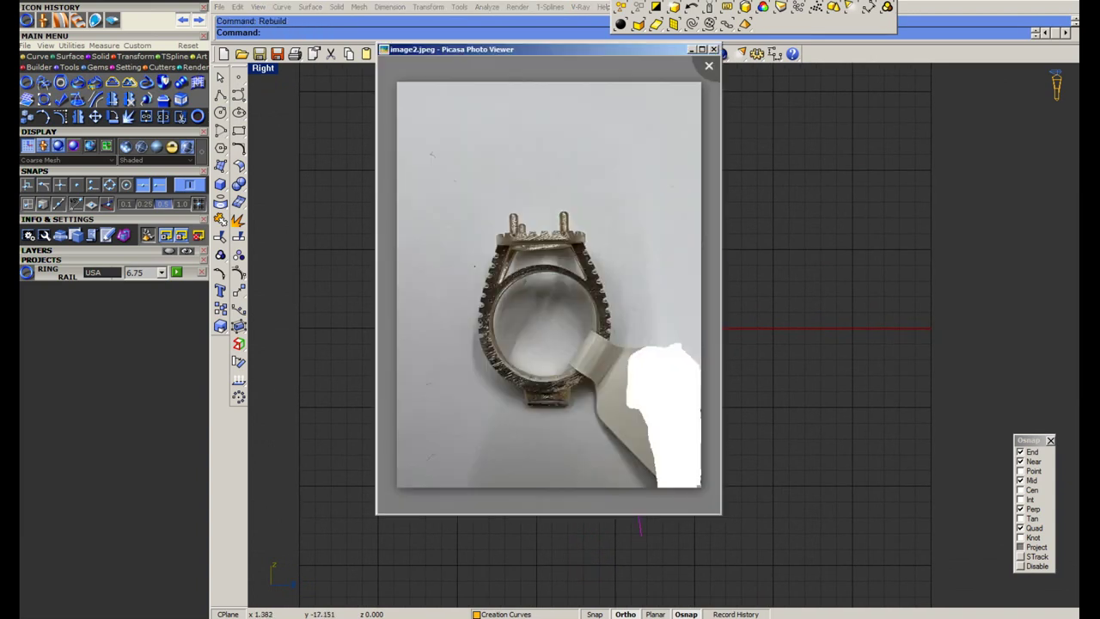
{"action": "key", "text": "Left"}
{"action": "key", "text": "Left"}
{"action": "key", "text": "Right"}
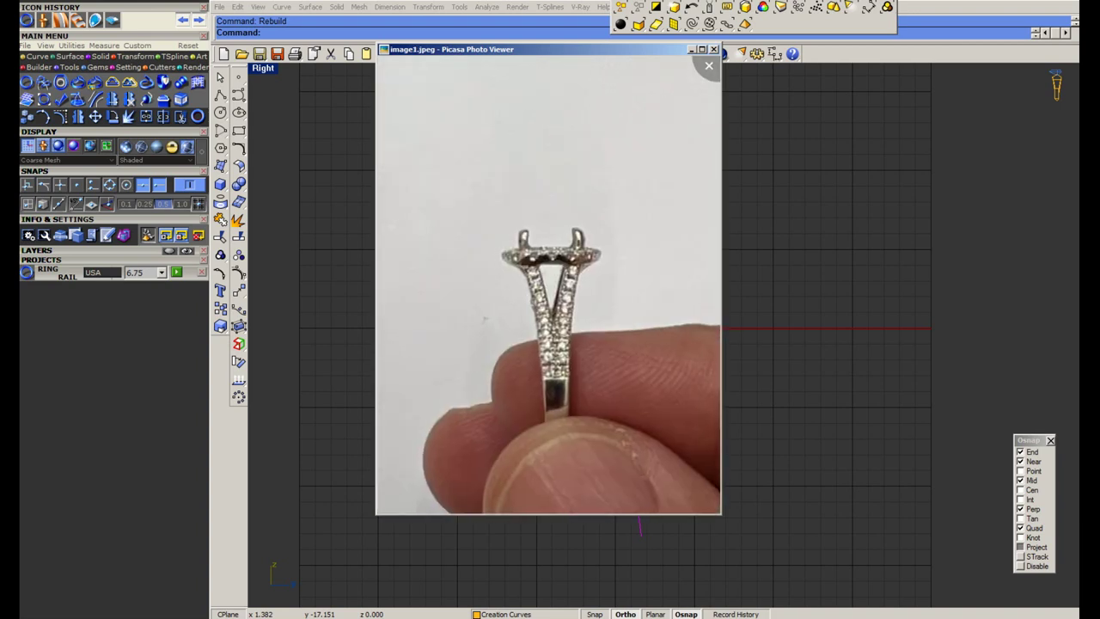
{"action": "left_click", "coordinate": [690, 50]}
{"action": "left_click", "coordinate": [687, 354]}
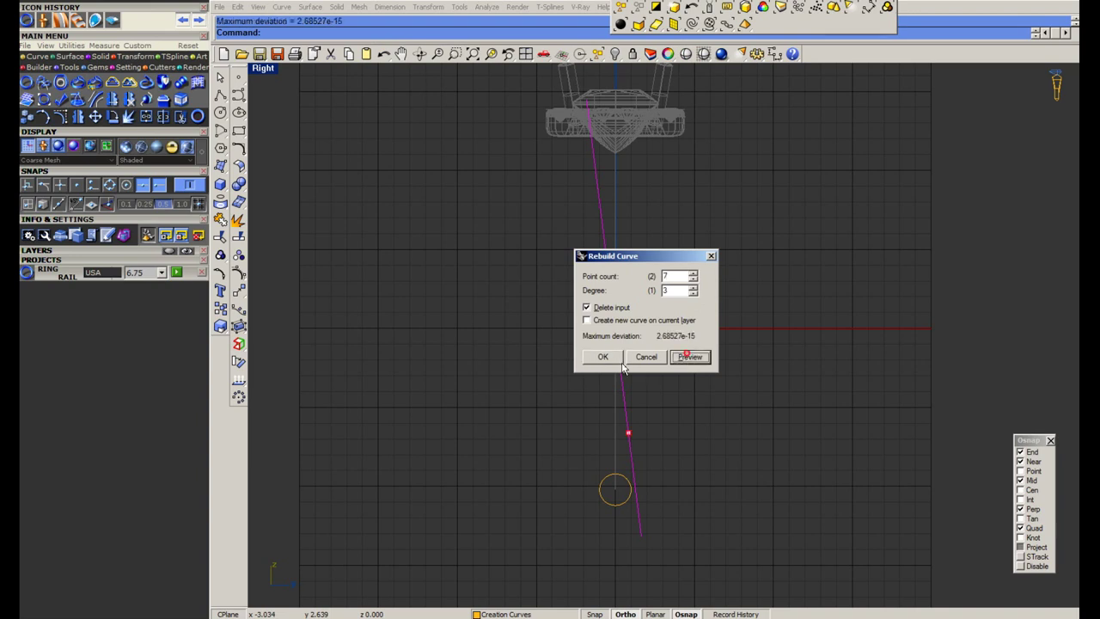
{"action": "left_click", "coordinate": [599, 359]}
Turn on the rebuilt line's control points and lock the 2 mm circle at the base.
{"action": "scroll", "coordinate": [633, 267], "scroll_direction": "up", "scroll_amount": 4}
{"action": "right_click_drag", "start_coordinate": [633, 267], "coordinate": [602, 401]}
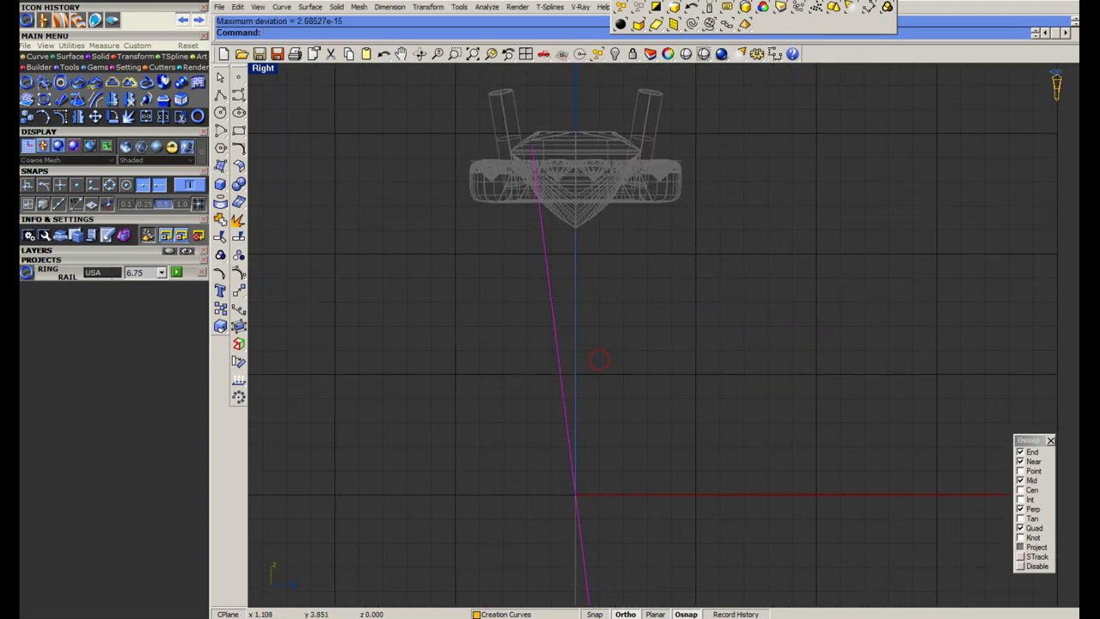
{"action": "left_click", "coordinate": [241, 280]}
{"action": "scroll", "coordinate": [510, 322], "scroll_direction": "down", "scroll_amount": 4}
{"action": "right_click_drag", "start_coordinate": [518, 515], "coordinate": [530, 414]}
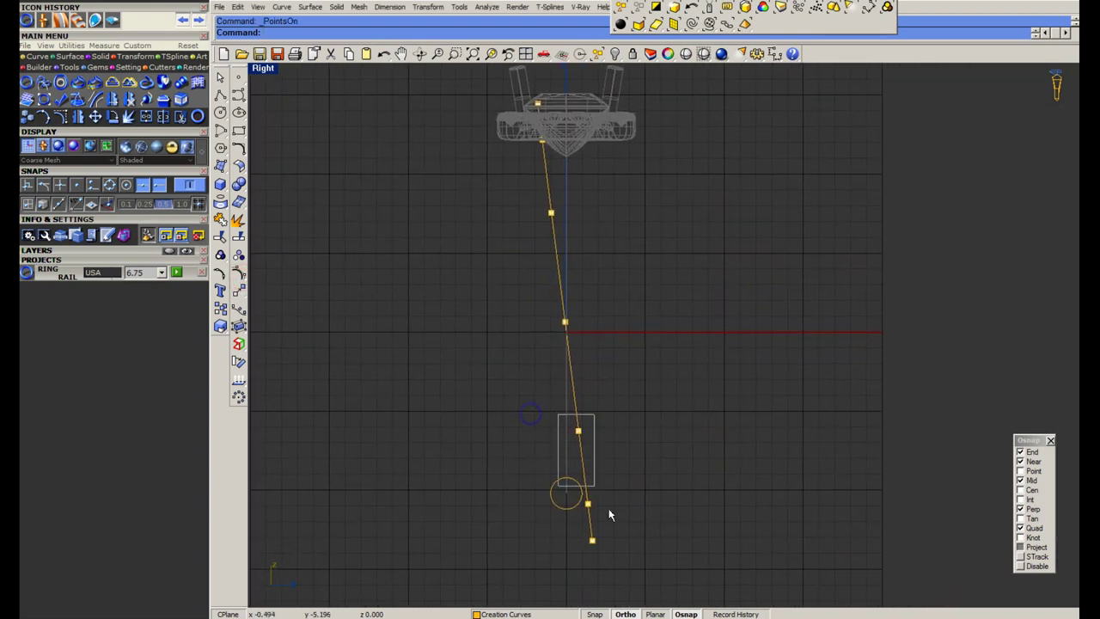
{"action": "left_click_drag", "start_coordinate": [609, 509], "coordinate": [612, 549]}
{"action": "scroll", "coordinate": [585, 516], "scroll_direction": "up", "scroll_amount": 6}
{"action": "left_click_drag", "start_coordinate": [539, 407], "coordinate": [504, 476]}
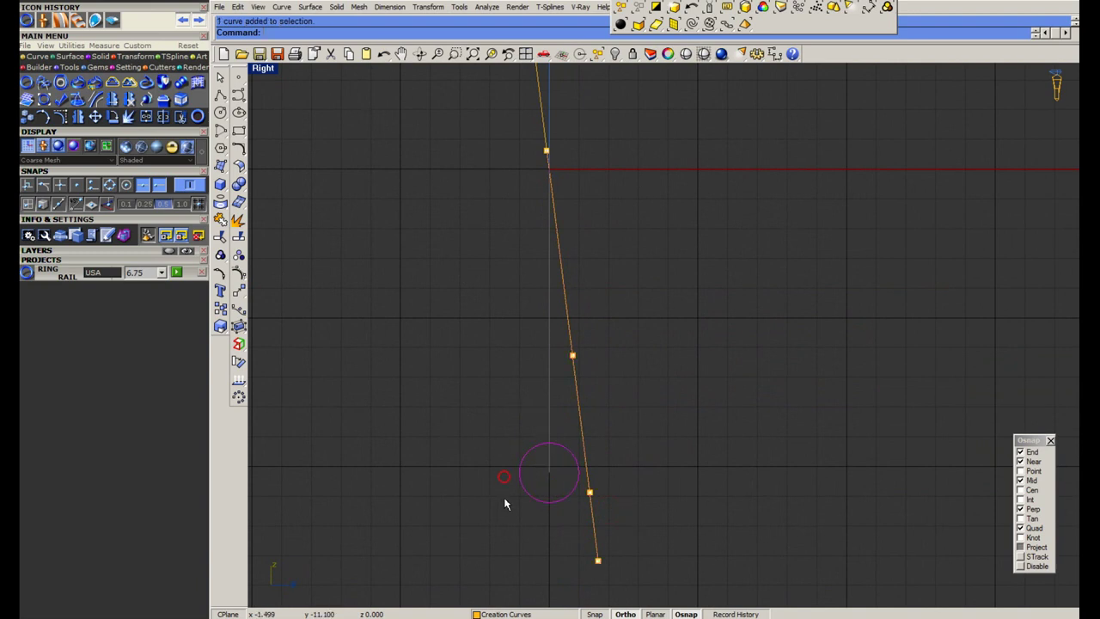
Move the line's lowest three control points together sideways toward the vertical centre axis.
{"action": "left_click_drag", "start_coordinate": [543, 333], "coordinate": [620, 569]}
{"action": "right_click_drag", "start_coordinate": [626, 524], "coordinate": [644, 467]}
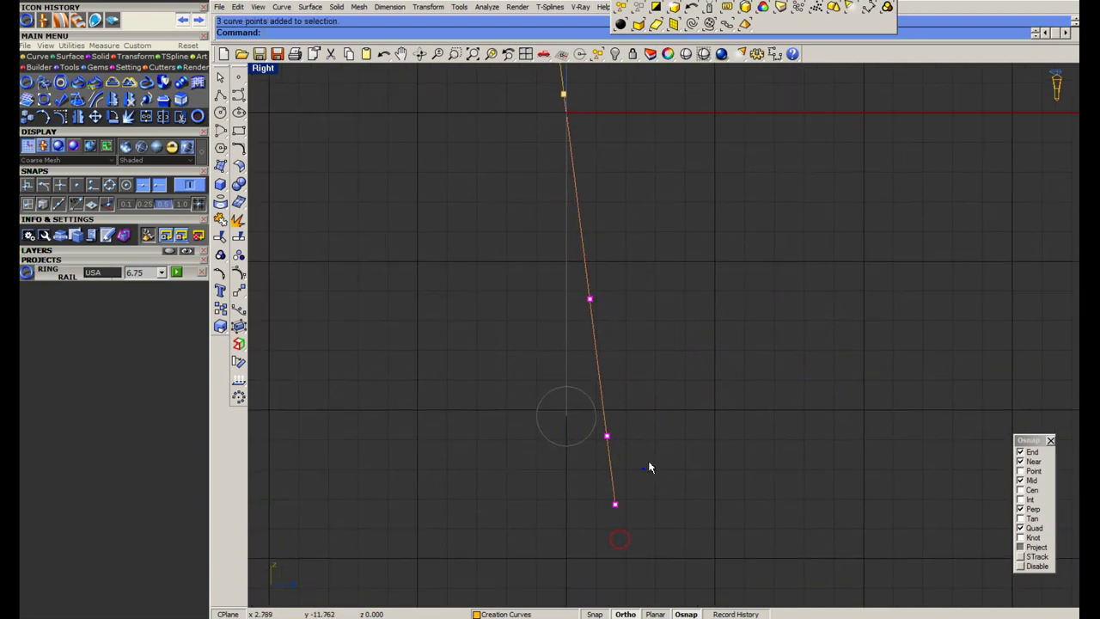
{"action": "type", "text": "m"}
{"action": "key", "text": "Return"}
{"action": "left_click", "coordinate": [713, 478]}
{"action": "left_click", "coordinate": [683, 480]}
Move the lowest two control points about 0.3 mm toward the centre axis, and shift the end point further onto it.
{"action": "left_click_drag", "start_coordinate": [550, 414], "coordinate": [611, 526]}
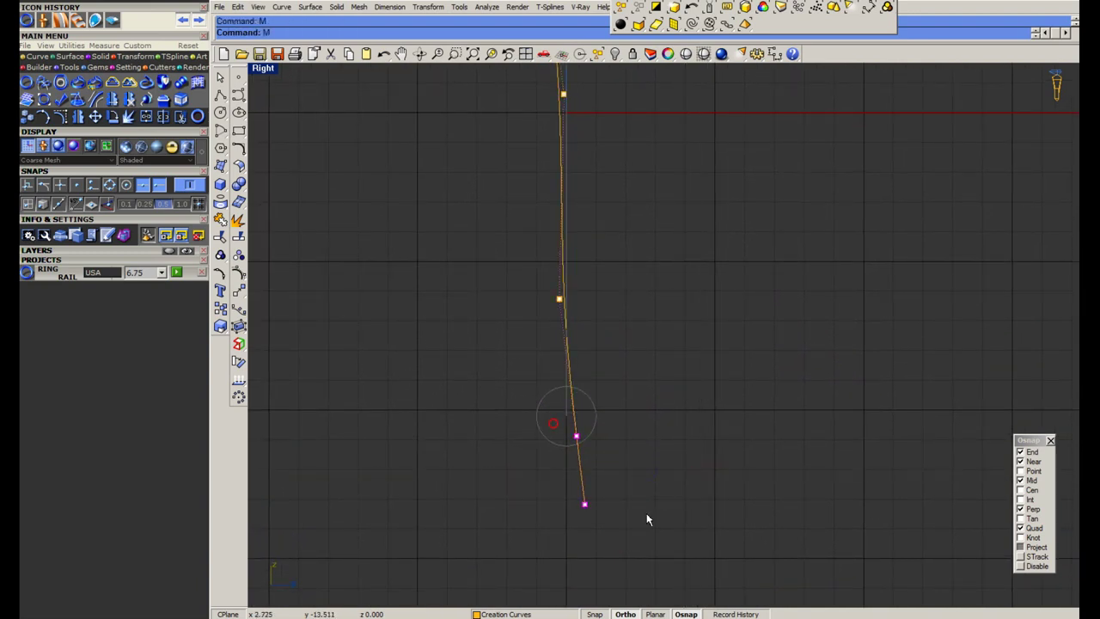
{"action": "key", "text": "Return"}
{"action": "left_click", "coordinate": [644, 515]}
{"action": "left_click", "coordinate": [636, 515]}
{"action": "left_click", "coordinate": [574, 503]}
{"action": "key", "text": "Return"}
{"action": "left_click", "coordinate": [626, 526]}
{"action": "left_click", "coordinate": [617, 526]}
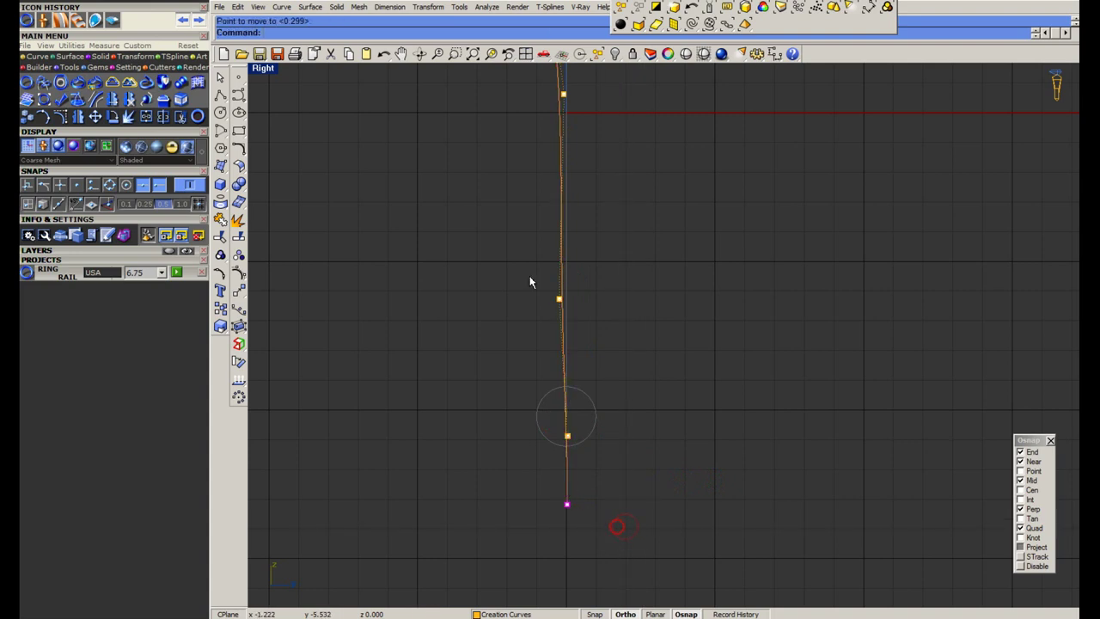
Move the line's third control point from the bottom slightly toward positive X, just past the centre axis.
{"action": "left_click_drag", "start_coordinate": [538, 281], "coordinate": [593, 321]}
{"action": "key", "text": "Return"}
{"action": "left_click", "coordinate": [612, 324]}
{"action": "left_click", "coordinate": [620, 324]}
Raise the line's middle control point by about 3.9 mm and shift it past the centre axis toward positive X.
{"action": "right_click_drag", "start_coordinate": [596, 277], "coordinate": [595, 532]}
{"action": "left_click_drag", "start_coordinate": [531, 300], "coordinate": [597, 370]}
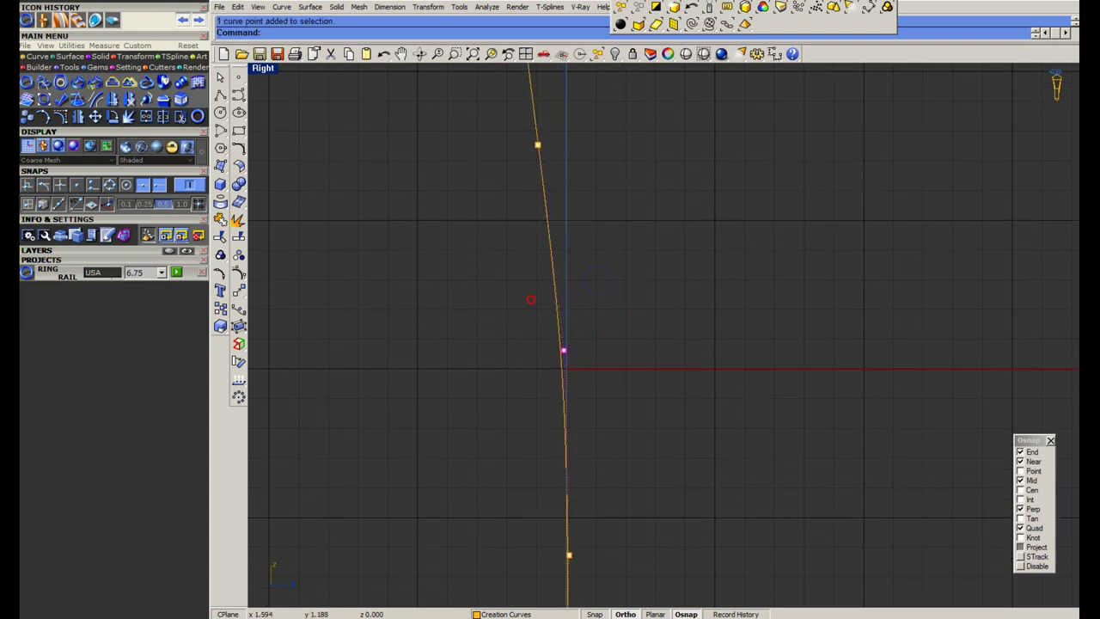
{"action": "key", "text": "Return"}
{"action": "left_click", "coordinate": [608, 353]}
{"action": "left_click", "coordinate": [620, 237]}
{"action": "key", "text": "Return"}
{"action": "left_click", "coordinate": [610, 268]}
{"action": "left_click", "coordinate": [626, 268]}
Move the line's third control point from the top about 0.8 mm toward the centre axis.
{"action": "right_click_drag", "start_coordinate": [595, 275], "coordinate": [578, 415]}
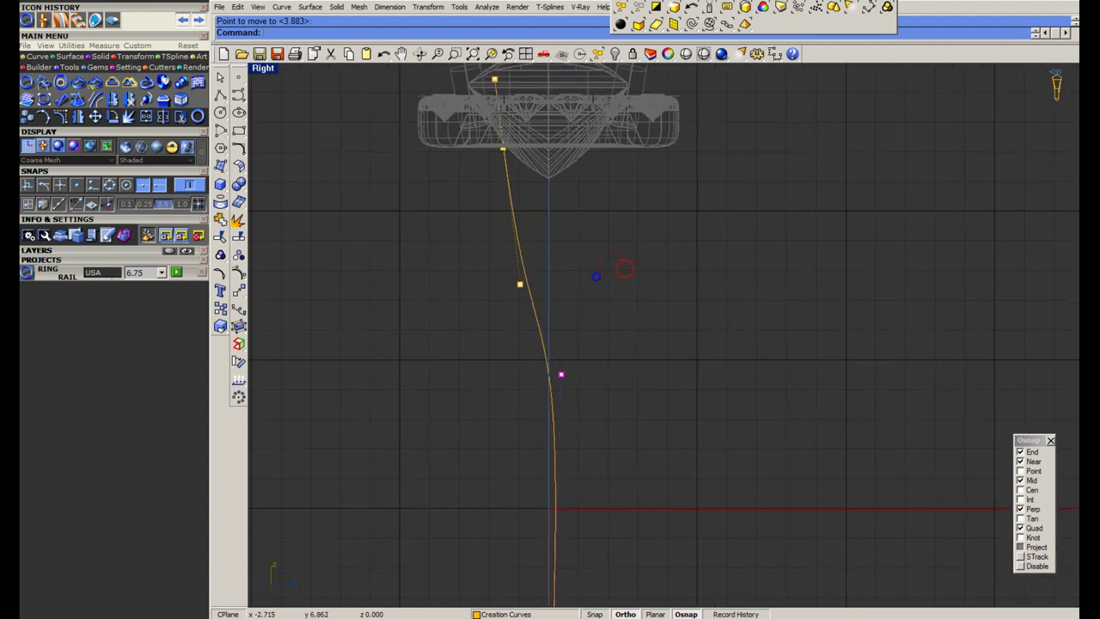
{"action": "left_click_drag", "start_coordinate": [464, 297], "coordinate": [567, 256]}
{"action": "key", "text": "Return"}
{"action": "left_click", "coordinate": [602, 291]}
{"action": "left_click", "coordinate": [624, 290]}
Move the line's middle control point slightly back toward the centre axis and turn off the control points.
{"action": "left_click_drag", "start_coordinate": [525, 354], "coordinate": [596, 417]}
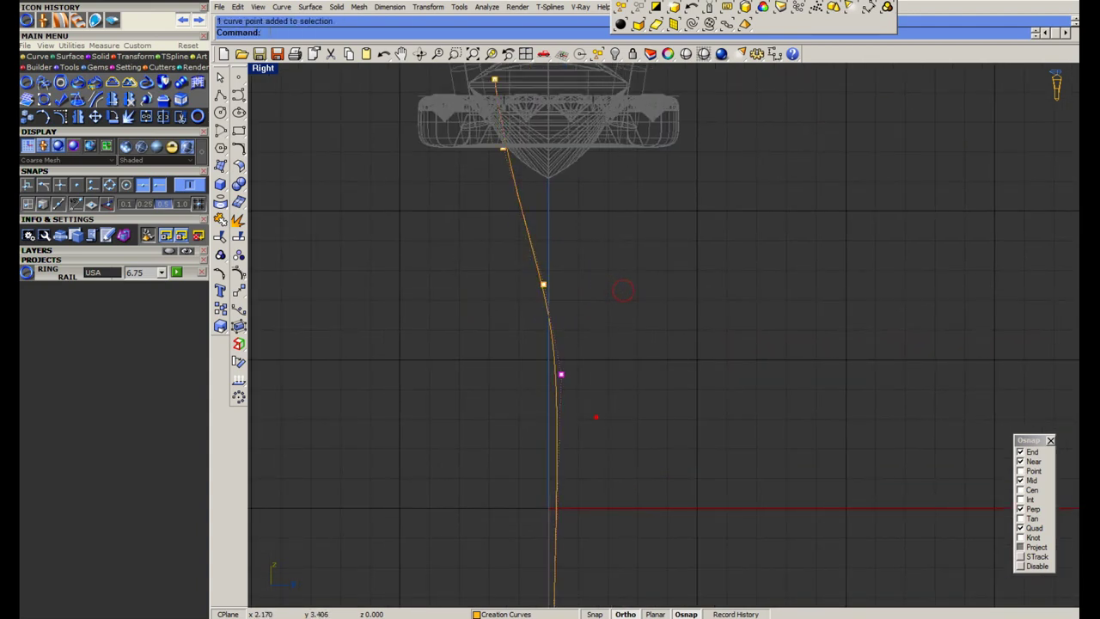
{"action": "key", "text": "Return"}
{"action": "left_click", "coordinate": [636, 408]}
{"action": "left_click", "coordinate": [626, 408]}
{"action": "scroll", "coordinate": [583, 546], "scroll_direction": "down", "scroll_amount": 6}
{"action": "right_click_drag", "start_coordinate": [582, 546], "coordinate": [575, 445]}
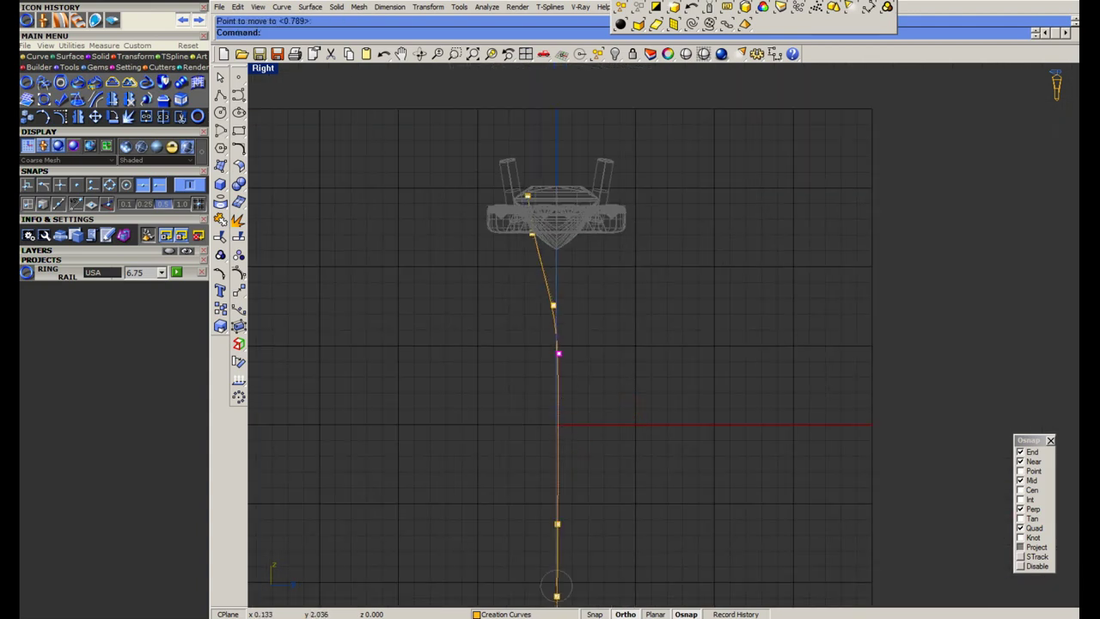
{"action": "scroll", "coordinate": [547, 285], "scroll_direction": "up", "scroll_amount": 5}
{"action": "key", "text": "Escape"}
Try mirroring the split-shank curve across the vertical centre axis from the origin, undo the copy, and save the file.
{"action": "left_click", "coordinate": [556, 310]}
{"action": "scroll", "coordinate": [555, 317], "scroll_direction": "down", "scroll_amount": 4}
{"action": "type", "text": "mi"}
{"action": "key", "text": "Return"}
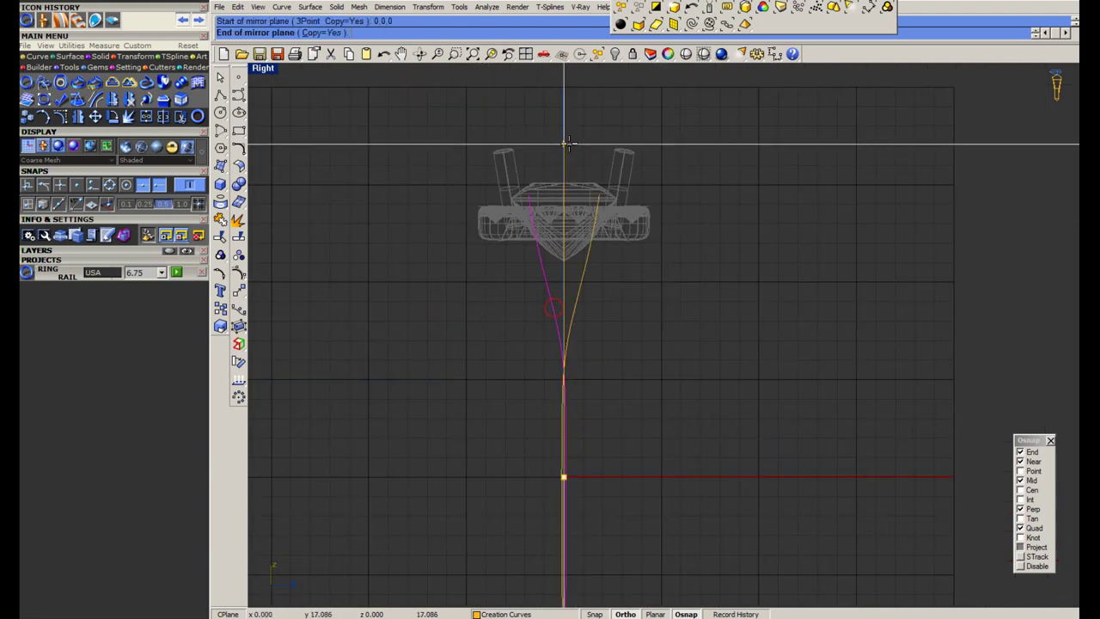
{"action": "left_click", "coordinate": [569, 144]}
{"action": "key", "text": "ctrl+z"}
{"action": "key", "text": "Escape"}
{"action": "key", "text": "ctrl+s"}
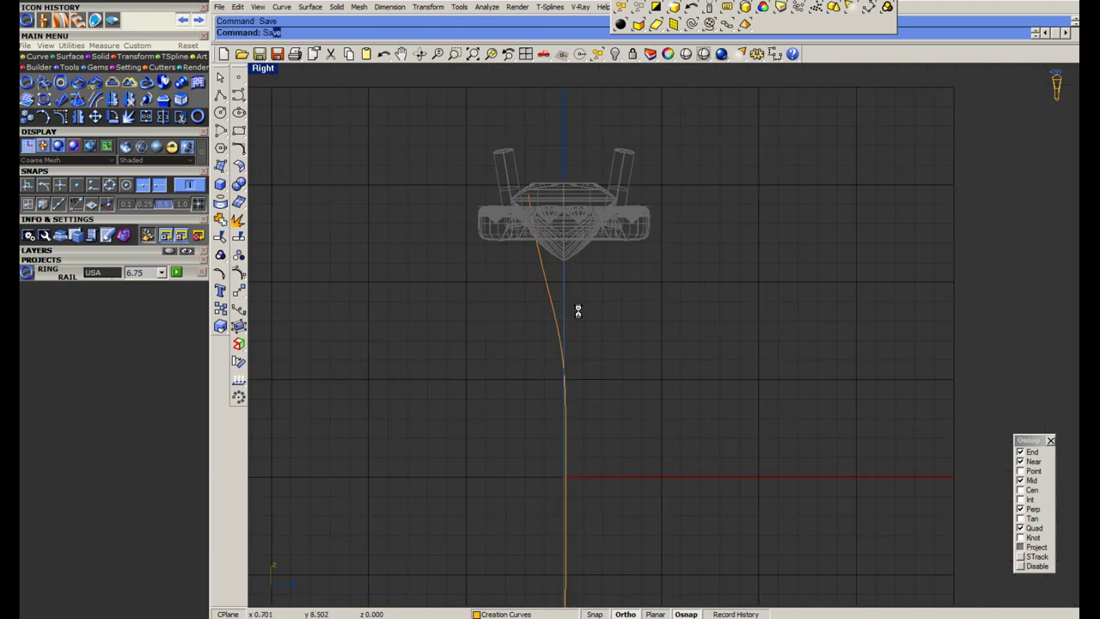
{"action": "type", "text": "ca"}
{"action": "key", "text": "Return"}
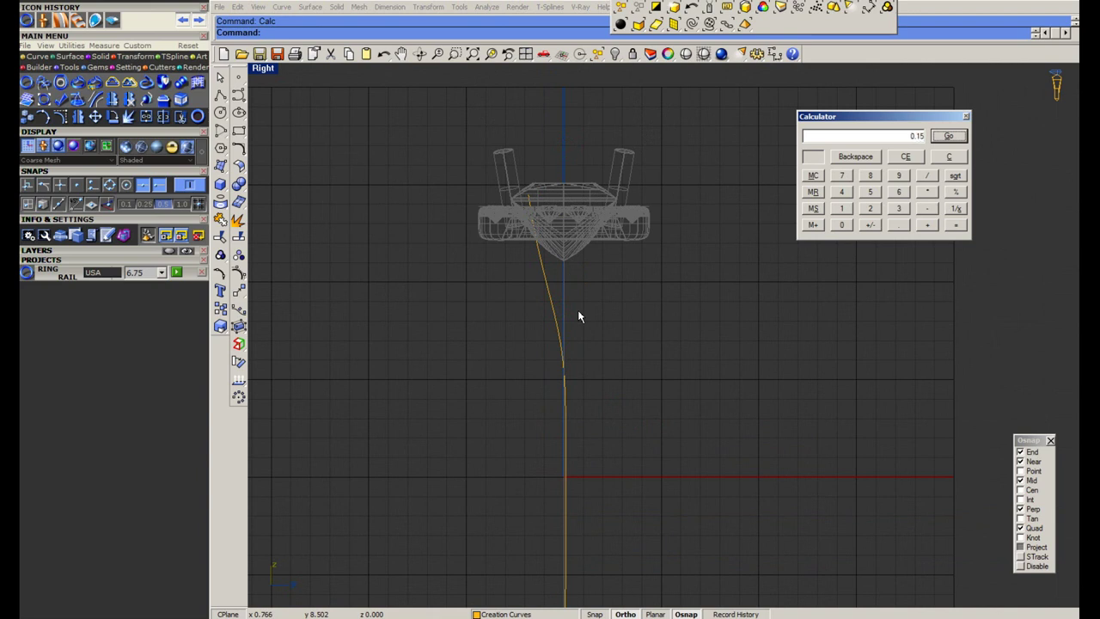
{"action": "left_click", "coordinate": [961, 157]}
{"action": "left_click", "coordinate": [967, 117]}
Try offsetting the split-shank curve to its outer side, away from the centre axis.
{"action": "left_click_drag", "start_coordinate": [587, 341], "coordinate": [546, 378]}
{"action": "right_click_drag", "start_coordinate": [584, 373], "coordinate": [587, 298]}
{"action": "left_click", "coordinate": [241, 151]}
{"action": "left_click", "coordinate": [361, 160]}
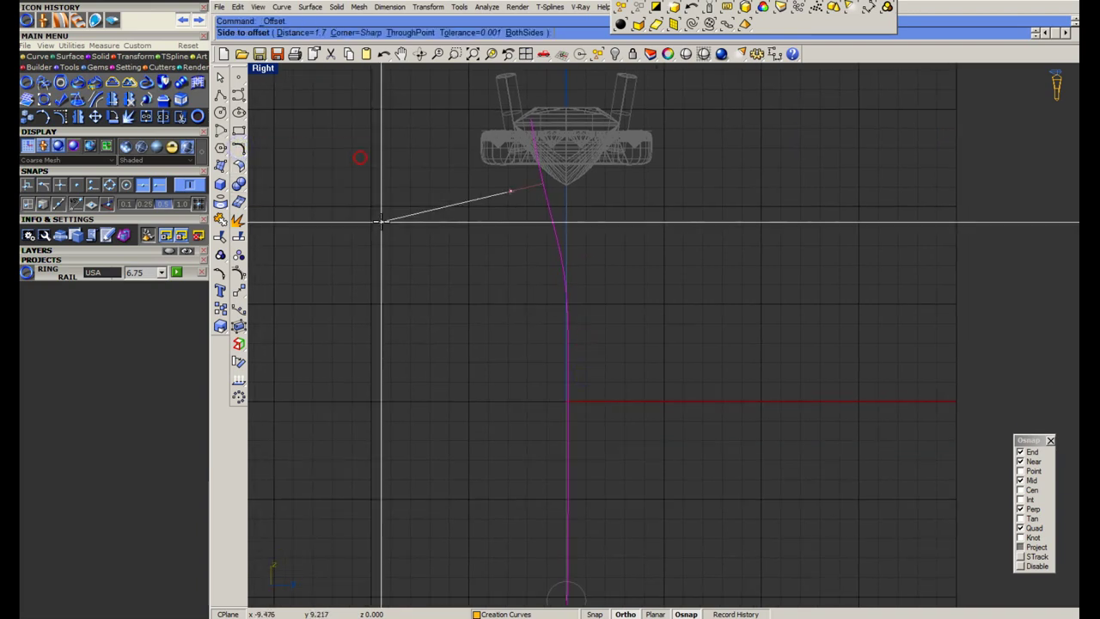
{"action": "left_click", "coordinate": [383, 223]}
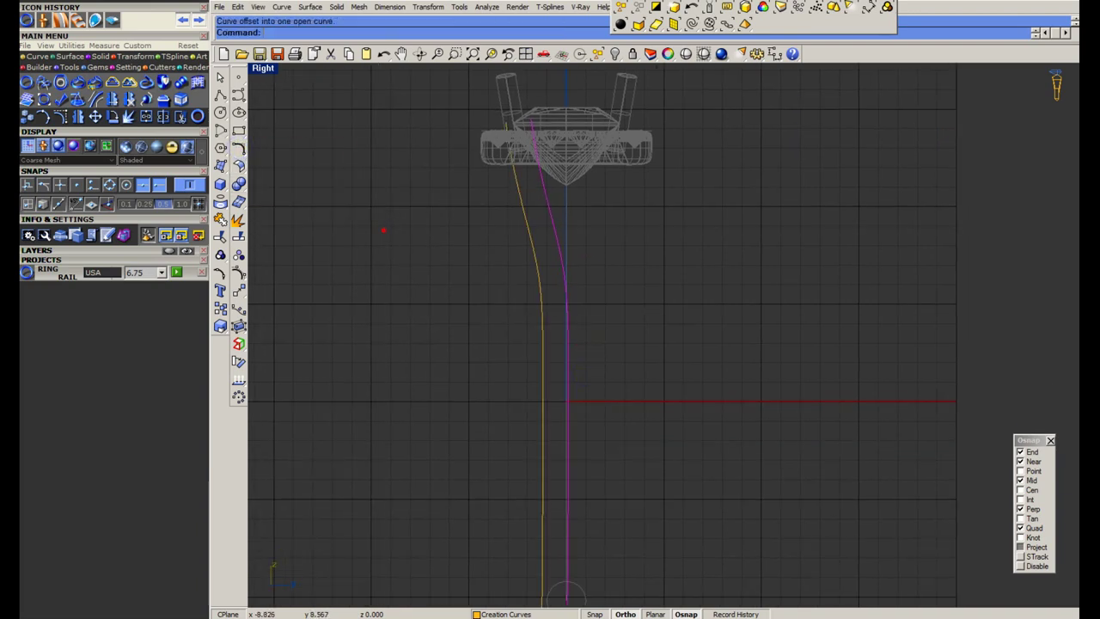
Try mirroring the split-shank curve and its offset across the vertical centre axis.
{"action": "left_click", "coordinate": [525, 218], "text": "shift"}
{"action": "right_click_drag", "start_coordinate": [527, 242], "coordinate": [520, 312]}
{"action": "left_click", "coordinate": [559, 110]}
{"action": "scroll", "coordinate": [543, 215], "scroll_direction": "down", "scroll_amount": 6}
{"action": "scroll", "coordinate": [571, 591], "scroll_direction": "up", "scroll_amount": 2}
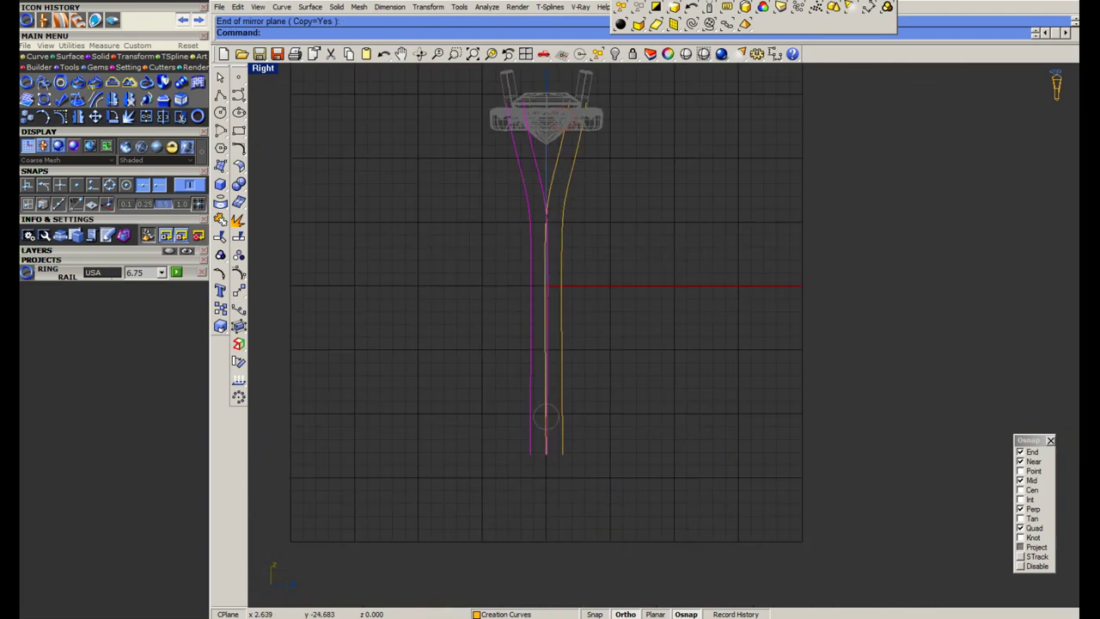
Compare the mirrored shank outline with the reference ring photo and undo the mirror and the offset.
{"action": "key", "text": "alt+Tab"}
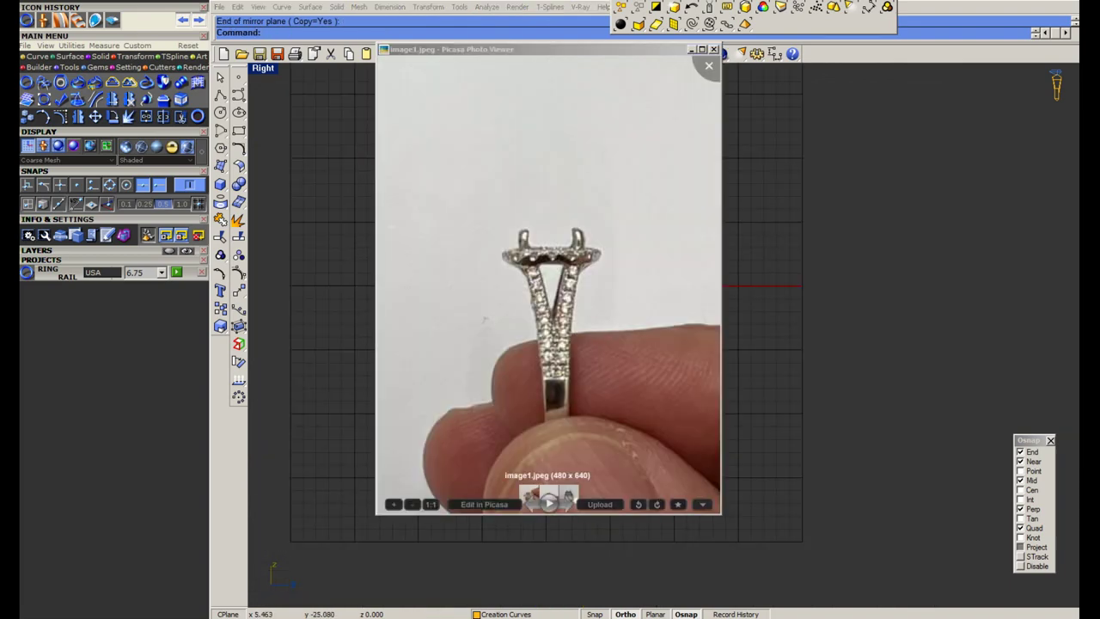
{"action": "key", "text": "alt+Tab"}
{"action": "scroll", "coordinate": [553, 318], "scroll_direction": "up", "scroll_amount": 5}
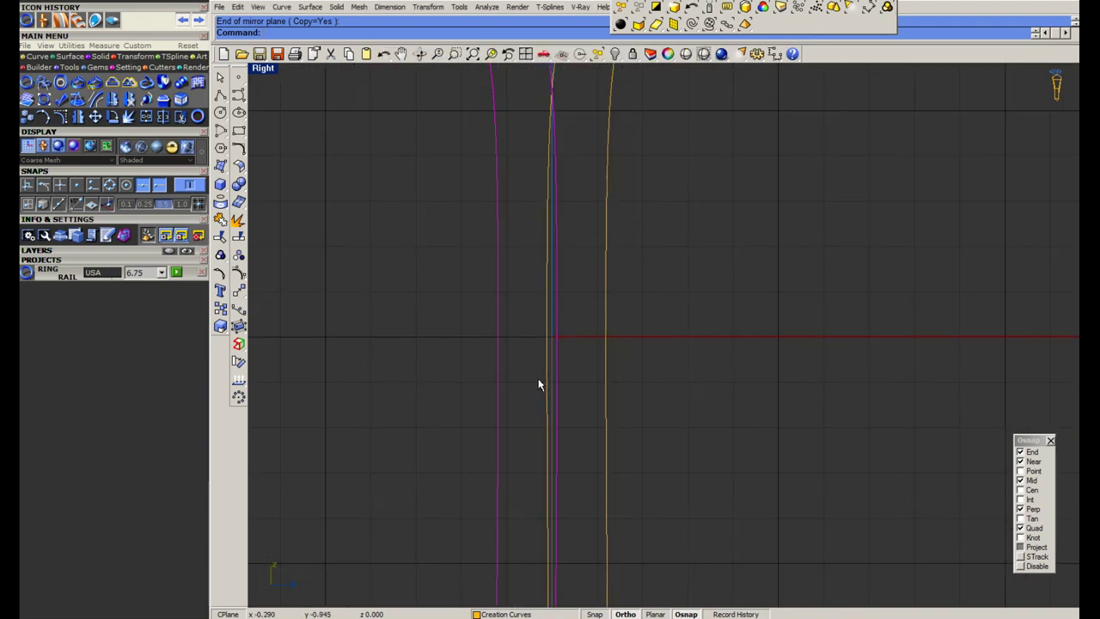
{"action": "scroll", "coordinate": [538, 378], "scroll_direction": "down", "scroll_amount": 6}
{"action": "scroll", "coordinate": [542, 360], "scroll_direction": "up", "scroll_amount": 6}
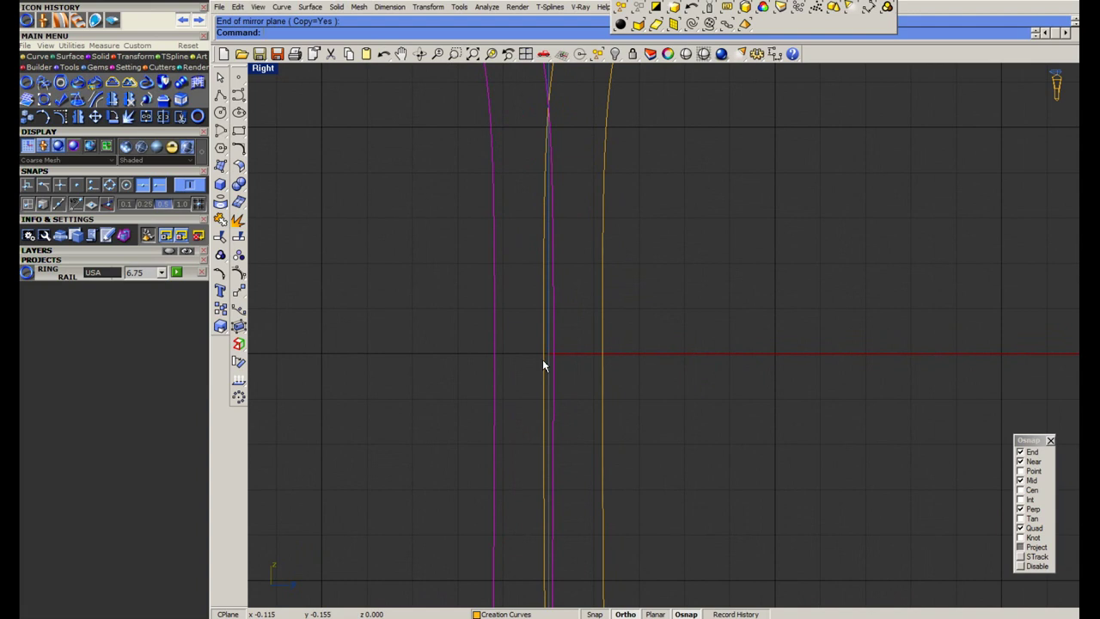
{"action": "scroll", "coordinate": [542, 359], "scroll_direction": "down", "scroll_amount": 2}
{"action": "key", "text": "ctrl+z"}
{"action": "key", "text": "ctrl+z"}
Turn on the split-shank curve's control points and move the fourth and fifth from the top slightly toward the centre axis.
{"action": "left_click", "coordinate": [549, 345]}
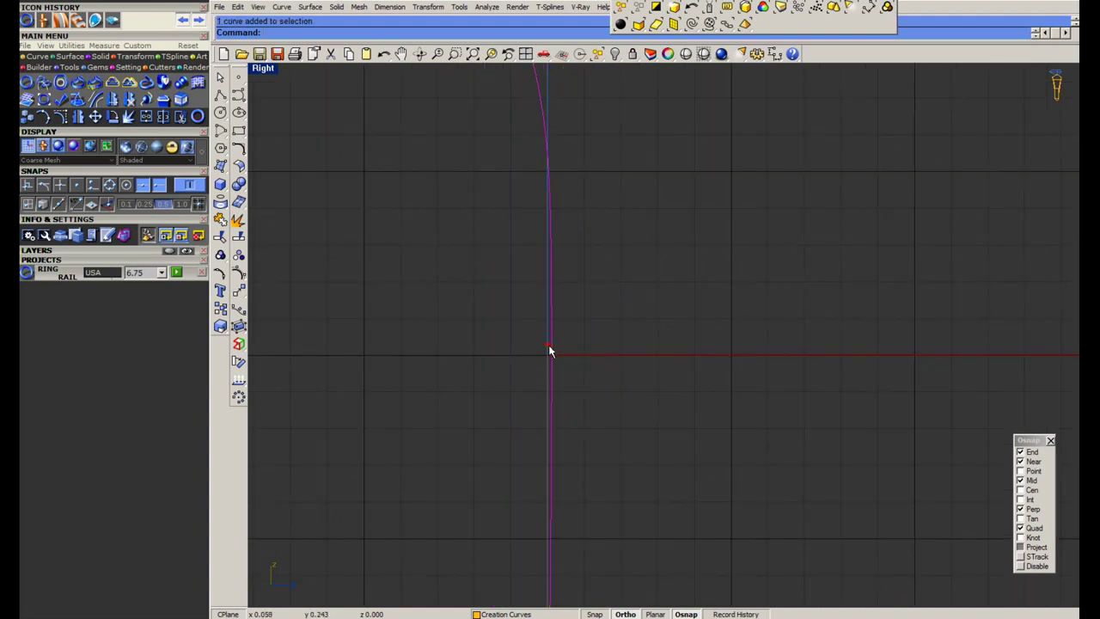
{"action": "left_click", "coordinate": [239, 273]}
{"action": "scroll", "coordinate": [511, 277], "scroll_direction": "down", "scroll_amount": 6}
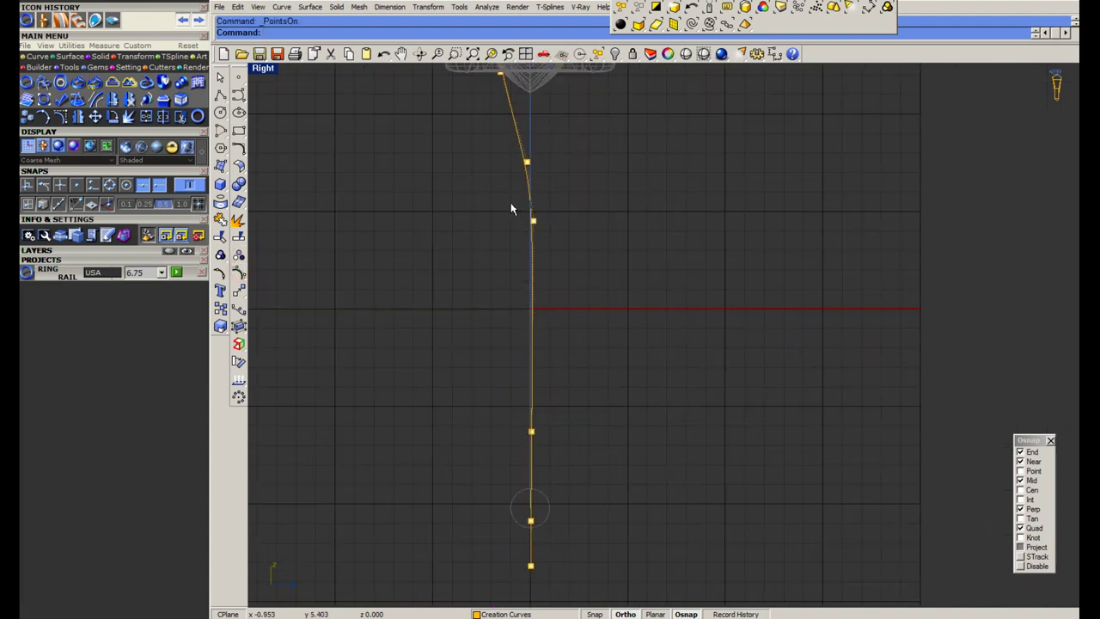
{"action": "left_click_drag", "start_coordinate": [511, 203], "coordinate": [563, 460]}
{"action": "scroll", "coordinate": [564, 275], "scroll_direction": "up", "scroll_amount": 2}
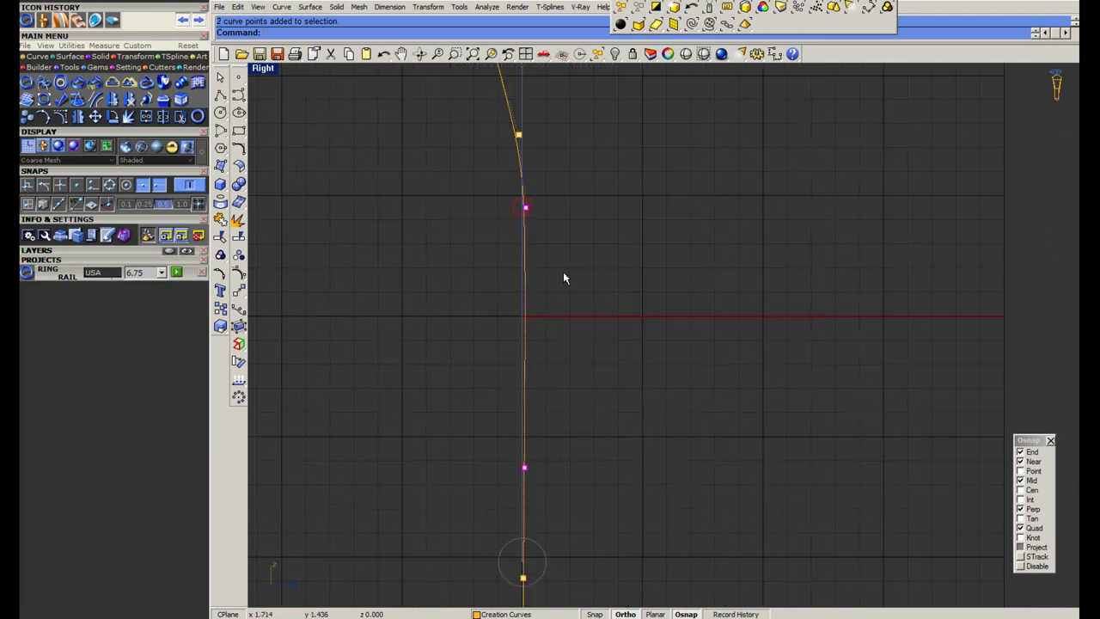
{"action": "scroll", "coordinate": [564, 276], "scroll_direction": "up", "scroll_amount": 6}
{"action": "right_click", "coordinate": [593, 276]}
{"action": "left_click", "coordinate": [594, 276]}
{"action": "left_click", "coordinate": [588, 276]}
{"action": "scroll", "coordinate": [564, 304], "scroll_direction": "down", "scroll_amount": 8}
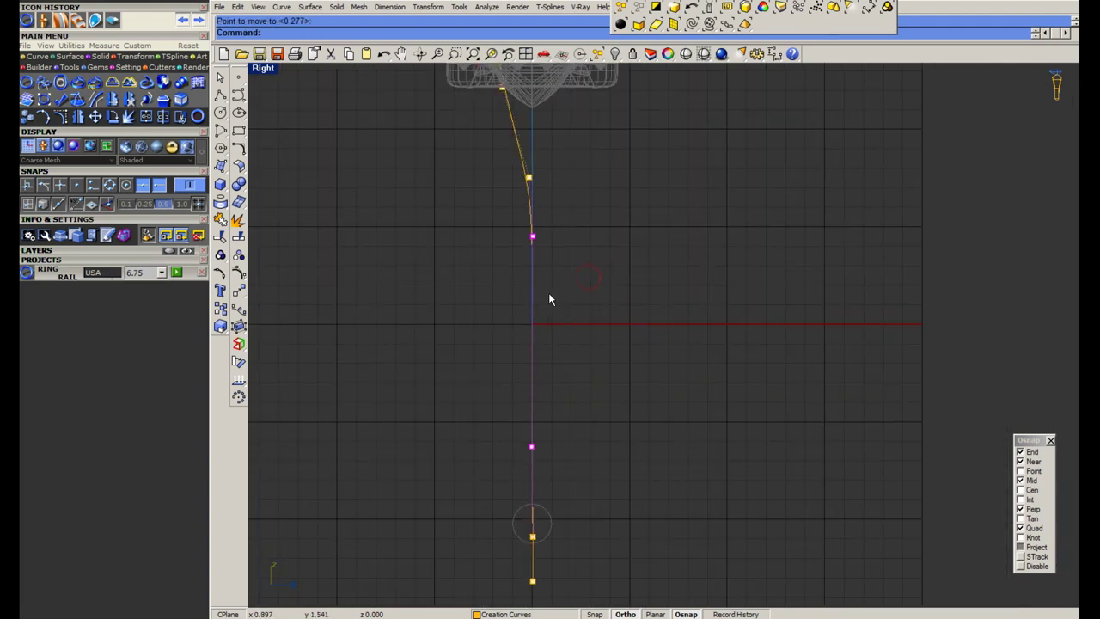
Raise the curve's fourth control point from the top by about 0.4 mm.
{"action": "right_click_drag", "start_coordinate": [537, 233], "coordinate": [545, 308]}
{"action": "scroll", "coordinate": [532, 219], "scroll_direction": "up", "scroll_amount": 4}
{"action": "left_click_drag", "start_coordinate": [517, 240], "coordinate": [568, 289]}
{"action": "left_click_drag", "start_coordinate": [503, 334], "coordinate": [559, 389]}
{"action": "right_click", "coordinate": [597, 377]}
{"action": "left_click", "coordinate": [601, 375]}
{"action": "left_click", "coordinate": [600, 362]}
Raise the curve's third control point from the top by about 0.7 mm.
{"action": "left_click_drag", "start_coordinate": [518, 292], "coordinate": [560, 256]}
{"action": "right_click", "coordinate": [599, 322]}
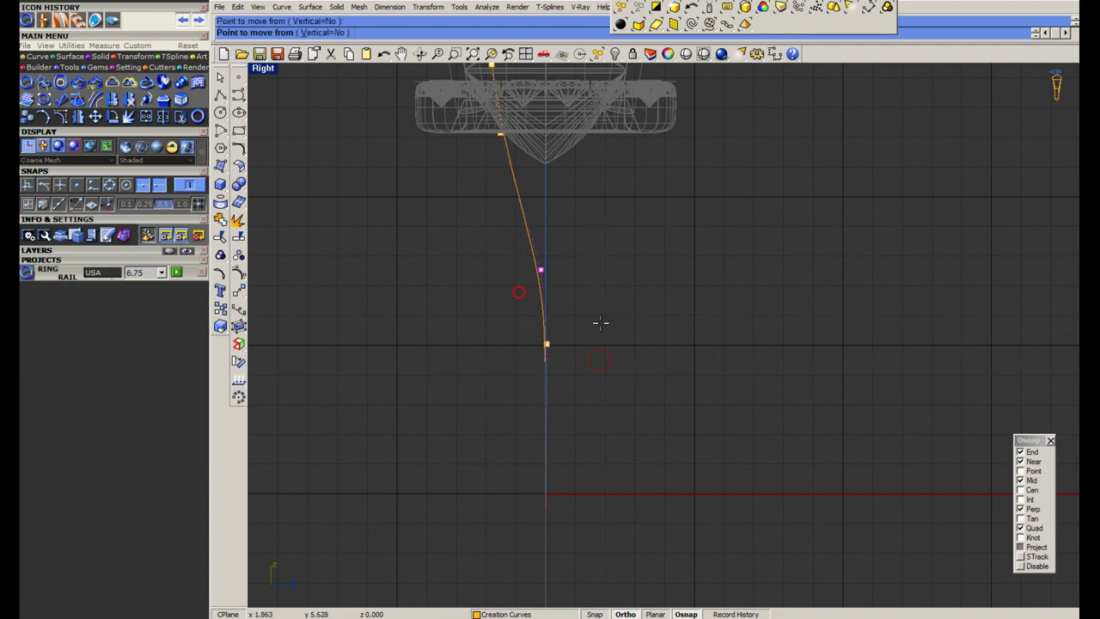
{"action": "left_click", "coordinate": [601, 324]}
{"action": "left_click", "coordinate": [602, 306]}
{"action": "right_click_drag", "start_coordinate": [480, 176], "coordinate": [501, 257]}
Move the curve's second control point from the top about 0.36 mm toward the centre axis and turn off the control points.
{"action": "left_click_drag", "start_coordinate": [506, 250], "coordinate": [546, 197]}
{"action": "right_click", "coordinate": [601, 266]}
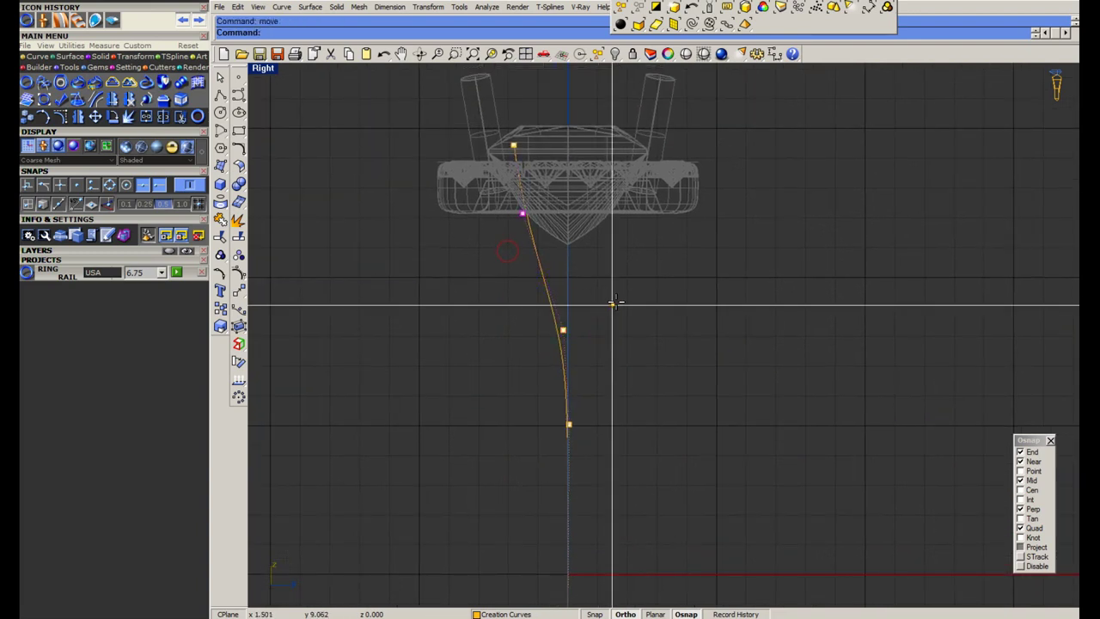
{"action": "left_click", "coordinate": [602, 275]}
{"action": "left_click", "coordinate": [636, 288]}
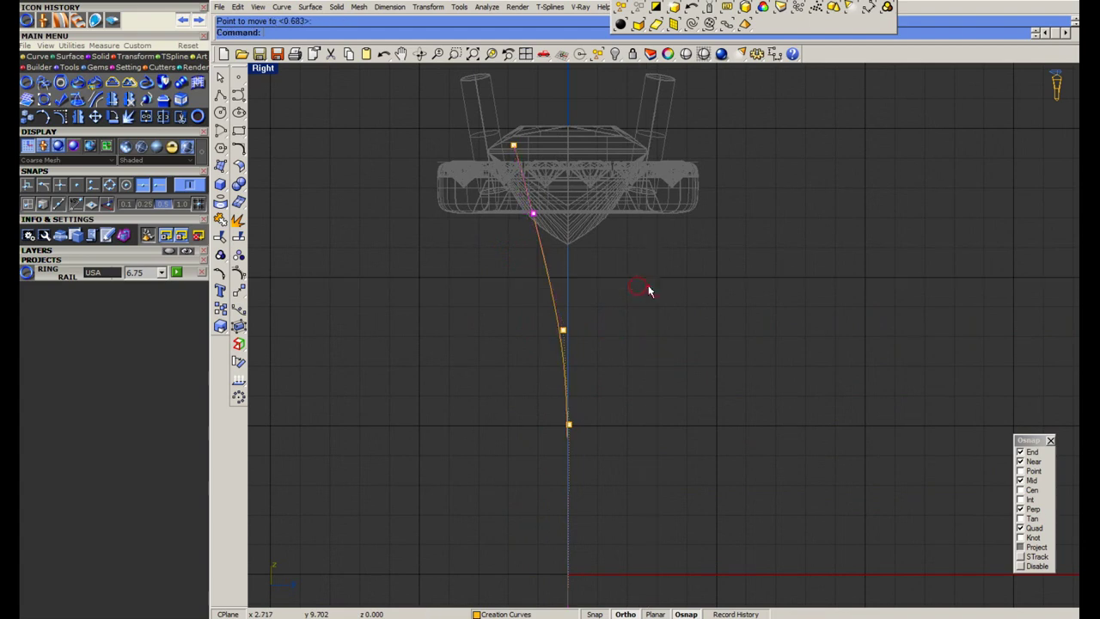
{"action": "scroll", "coordinate": [549, 289], "scroll_direction": "down", "scroll_amount": 6}
{"action": "key", "text": "Escape"}
Try mirroring the reshaped split-shank curve across the vertical axis from the origin and undo the copy.
{"action": "left_click", "coordinate": [547, 282]}
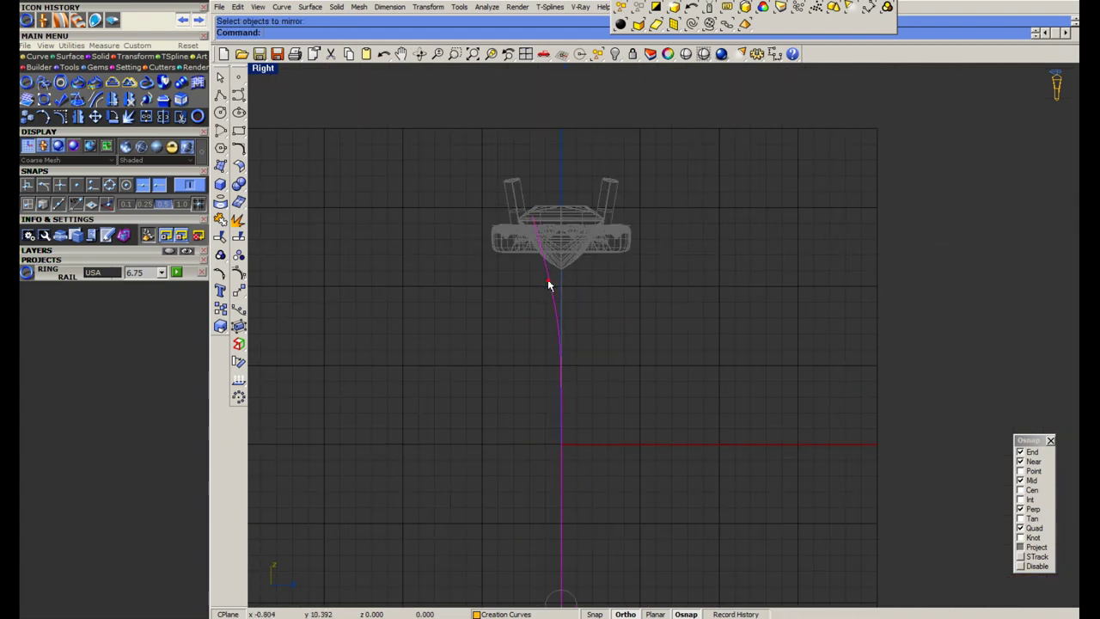
{"action": "type", "text": "0"}
{"action": "key", "text": "Return"}
{"action": "left_click", "coordinate": [565, 161]}
{"action": "scroll", "coordinate": [563, 311], "scroll_direction": "up", "scroll_amount": 2}
{"action": "scroll", "coordinate": [562, 313], "scroll_direction": "up", "scroll_amount": 1}
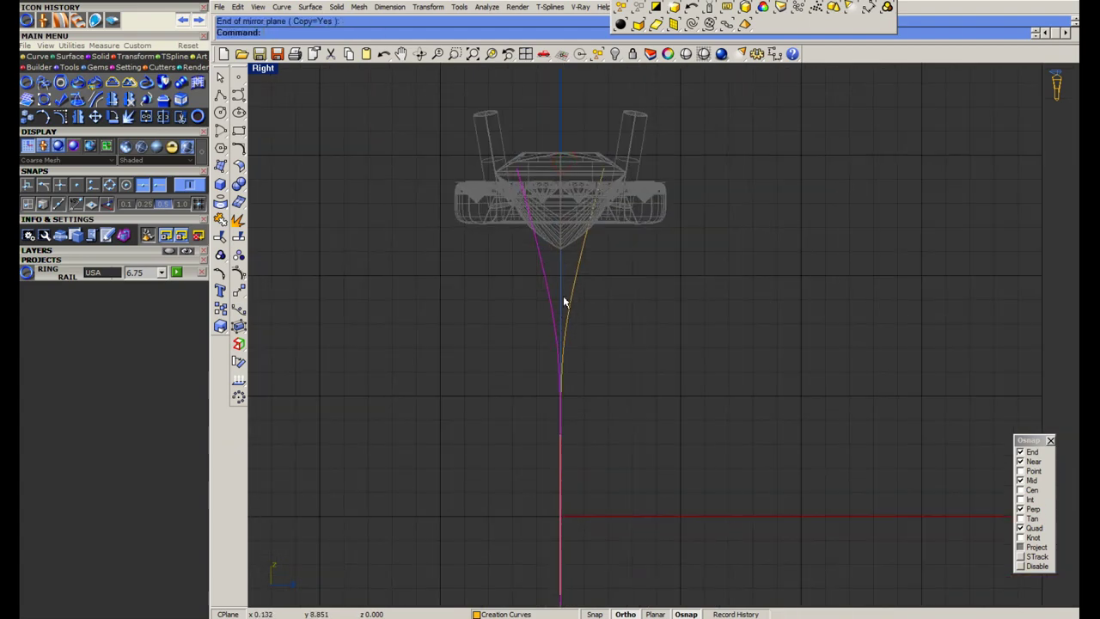
{"action": "scroll", "coordinate": [564, 297], "scroll_direction": "down", "scroll_amount": 6}
{"action": "key", "text": "ctrl+z"}
{"action": "right_click_drag", "start_coordinate": [568, 407], "coordinate": [560, 323]}
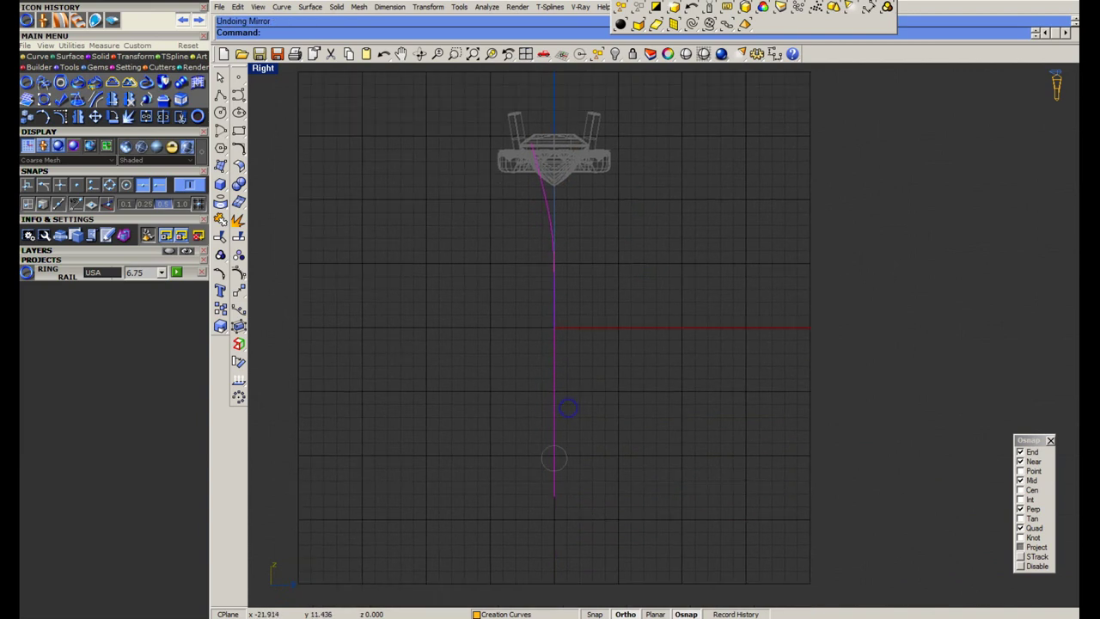
Try offsetting the split-shank curve to its outer side and undo the offset.
{"action": "left_click", "coordinate": [238, 149]}
{"action": "left_click", "coordinate": [362, 160]}
{"action": "left_click", "coordinate": [420, 275]}
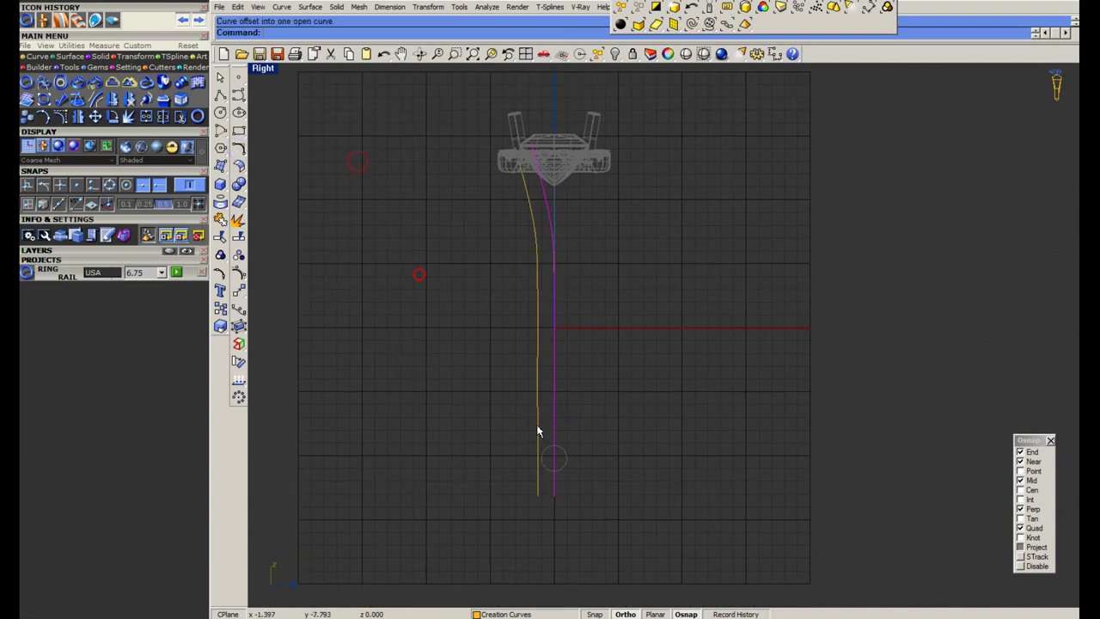
{"action": "scroll", "coordinate": [539, 428], "scroll_direction": "up", "scroll_amount": 2}
{"action": "key", "text": "ctrl+z"}
{"action": "right_click_drag", "start_coordinate": [545, 407], "coordinate": [524, 340]}
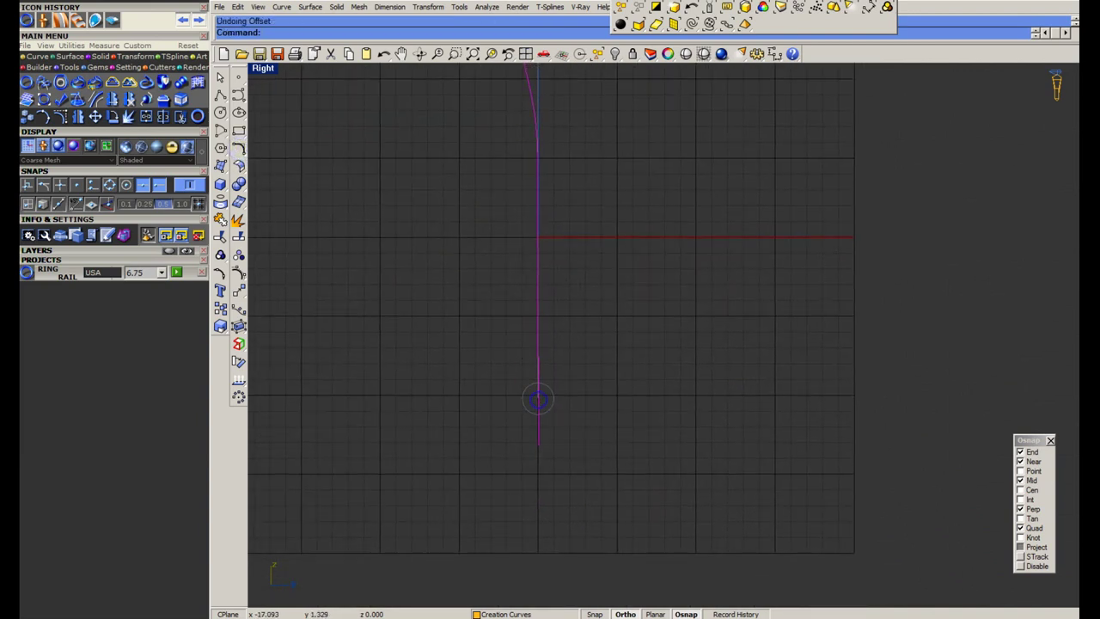
Draw a vertical guide line about 17 mm long from the origin straight down past the bottom of the shank.
{"action": "left_click", "coordinate": [222, 98]}
{"action": "type", "text": "0"}
{"action": "key", "text": "Return"}
{"action": "left_click", "coordinate": [538, 506]}
{"action": "left_click", "coordinate": [537, 504]}
{"action": "scroll", "coordinate": [546, 484], "scroll_direction": "up", "scroll_amount": 4}
{"action": "scroll", "coordinate": [547, 490], "scroll_direction": "down", "scroll_amount": 4}
Move the vertical guide line .15/2 (0.075 mm) horizontally toward positive X.
{"action": "type", "text": "M"}
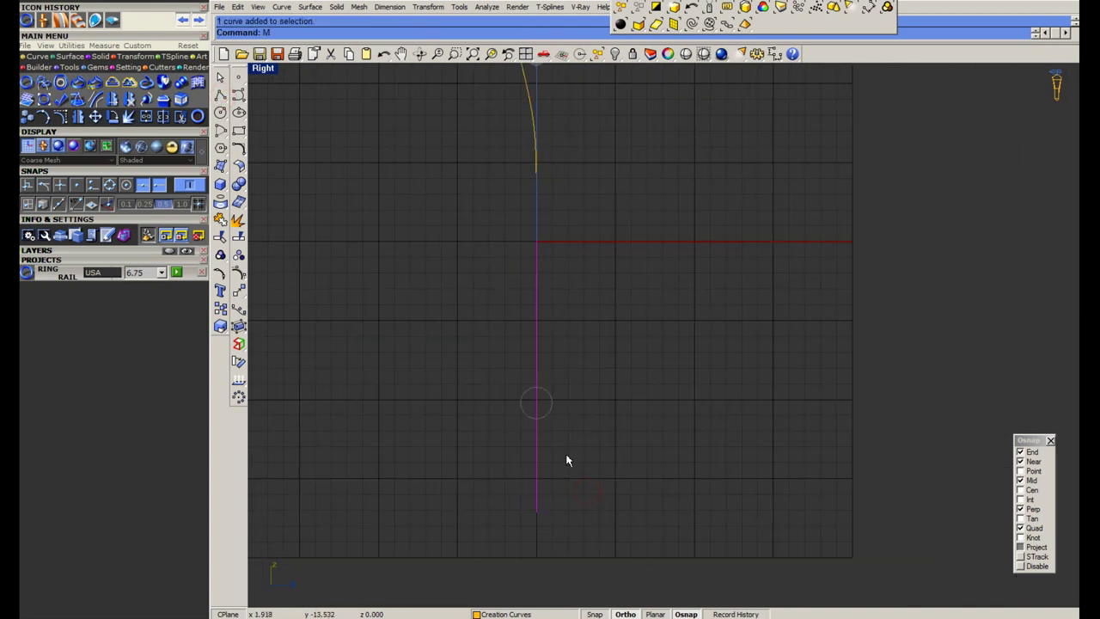
{"action": "key", "text": "Return"}
{"action": "left_click", "coordinate": [563, 458]}
{"action": "key", "text": "Return"}
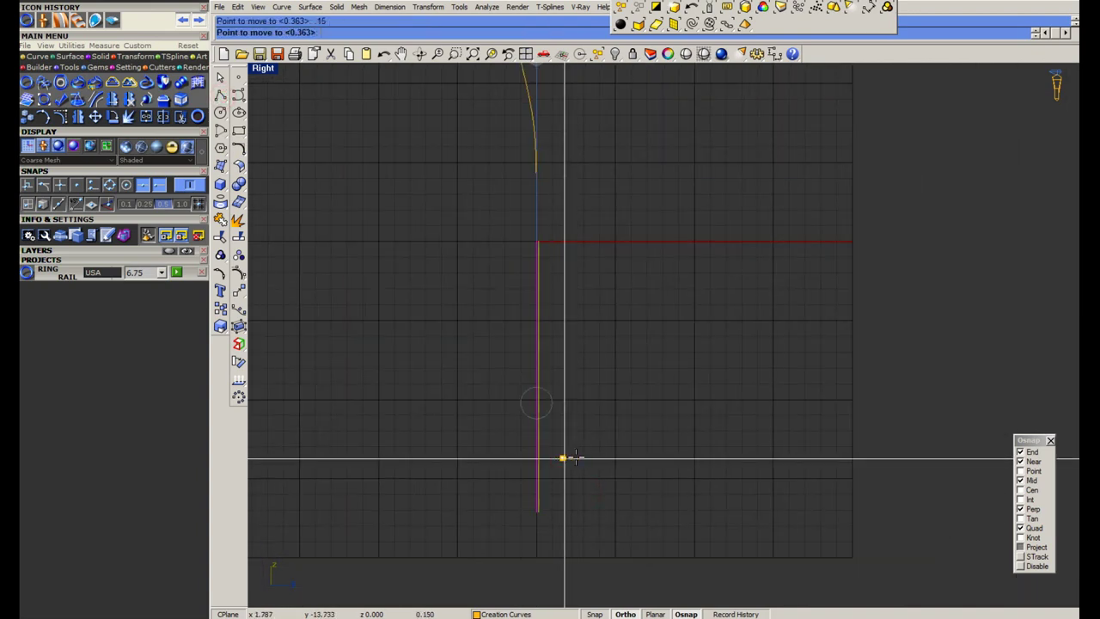
{"action": "type", "text": "15/2"}
{"action": "key", "text": "Return"}
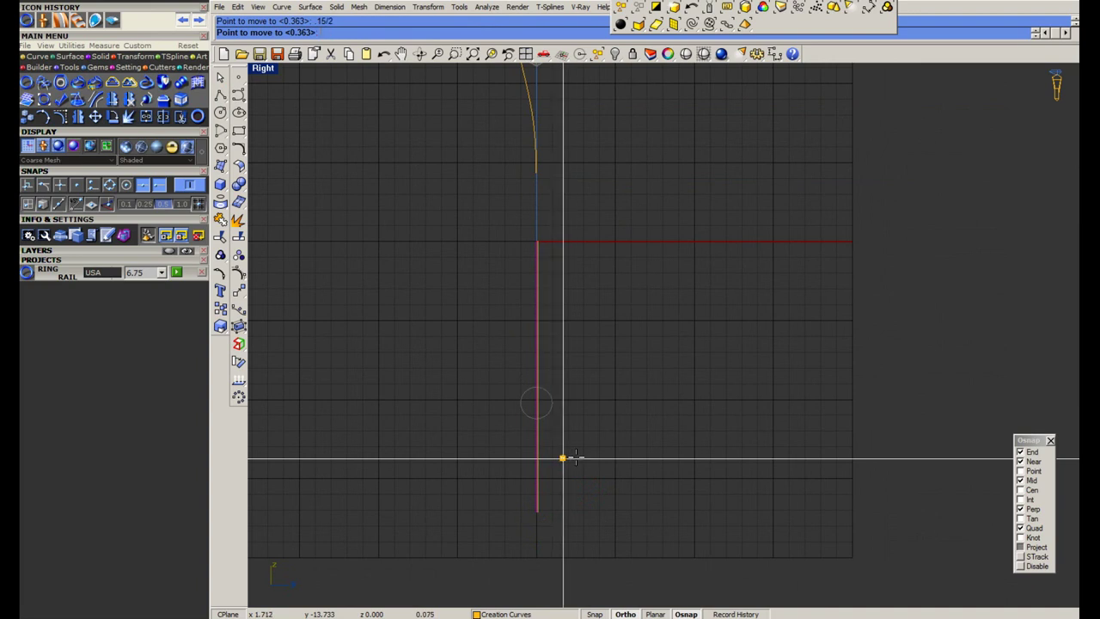
{"action": "left_click", "coordinate": [575, 457]}
Scale the guide line up from its lower end so that it reaches above the gem head.
{"action": "type", "text": "s"}
{"action": "key", "text": "Return"}
{"action": "left_click", "coordinate": [537, 509]}
{"action": "left_click", "coordinate": [537, 492]}
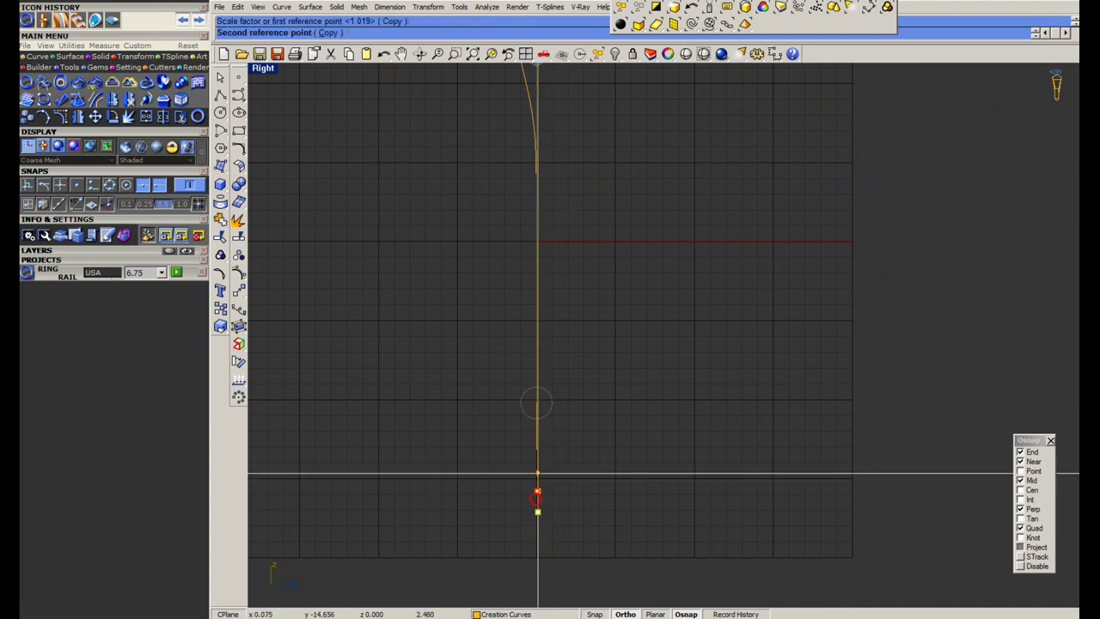
{"action": "left_click", "coordinate": [540, 468]}
{"action": "scroll", "coordinate": [538, 171], "scroll_direction": "up", "scroll_amount": 1}
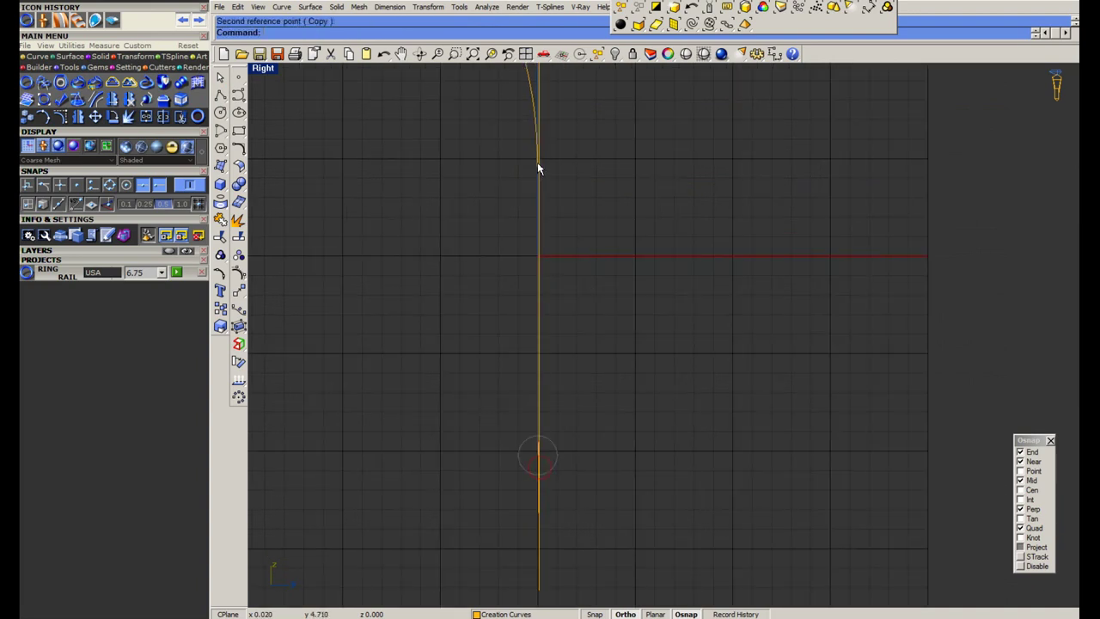
Turn on the split-shank curve's control points and move the three lowest about 0.1 mm toward positive X.
{"action": "left_click", "coordinate": [239, 275]}
{"action": "left_click_drag", "start_coordinate": [496, 256], "coordinate": [577, 588]}
{"action": "scroll", "coordinate": [544, 479], "scroll_direction": "up", "scroll_amount": 5}
{"action": "type", "text": "m"}
{"action": "key", "text": "Return"}
{"action": "left_click", "coordinate": [588, 495]}
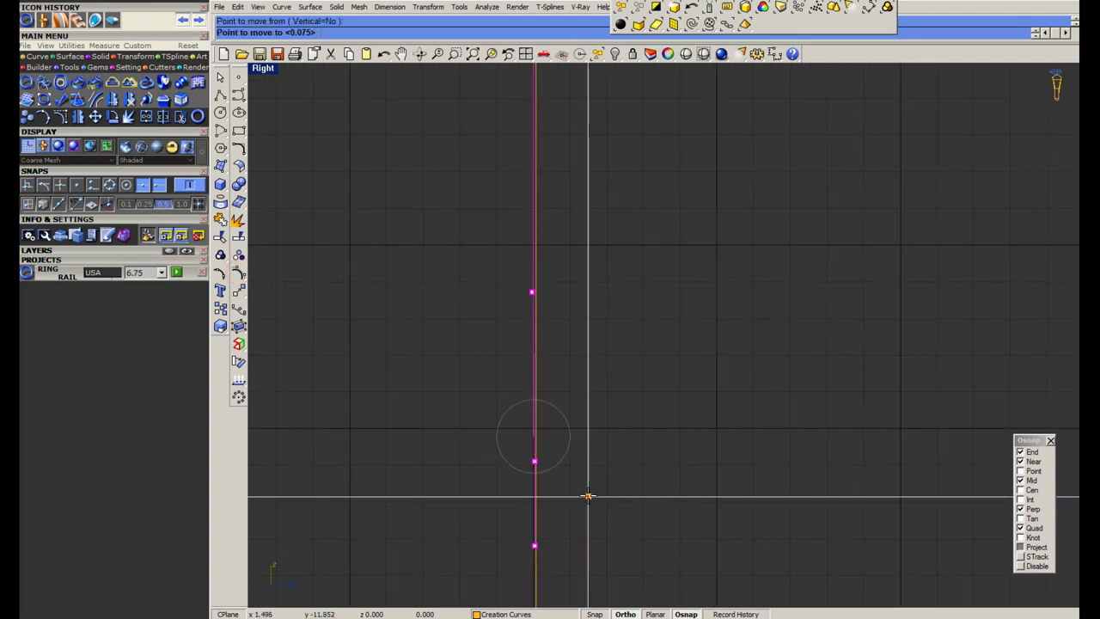
{"action": "left_click", "coordinate": [591, 496]}
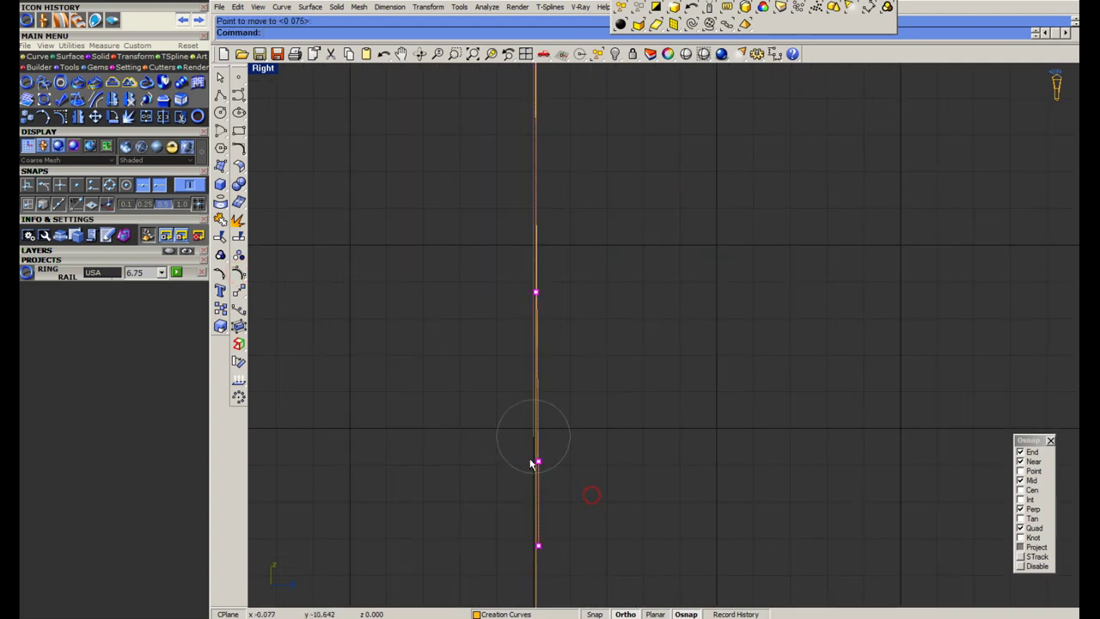
Detach the Curve Tools palette and keep it floating over the viewport.
{"action": "left_click", "coordinate": [538, 528]}
{"action": "left_click", "coordinate": [238, 147]}
{"action": "left_click_drag", "start_coordinate": [344, 145], "coordinate": [800, 137]}
{"action": "left_click", "coordinate": [817, 154]}
{"action": "left_click", "coordinate": [818, 152]}
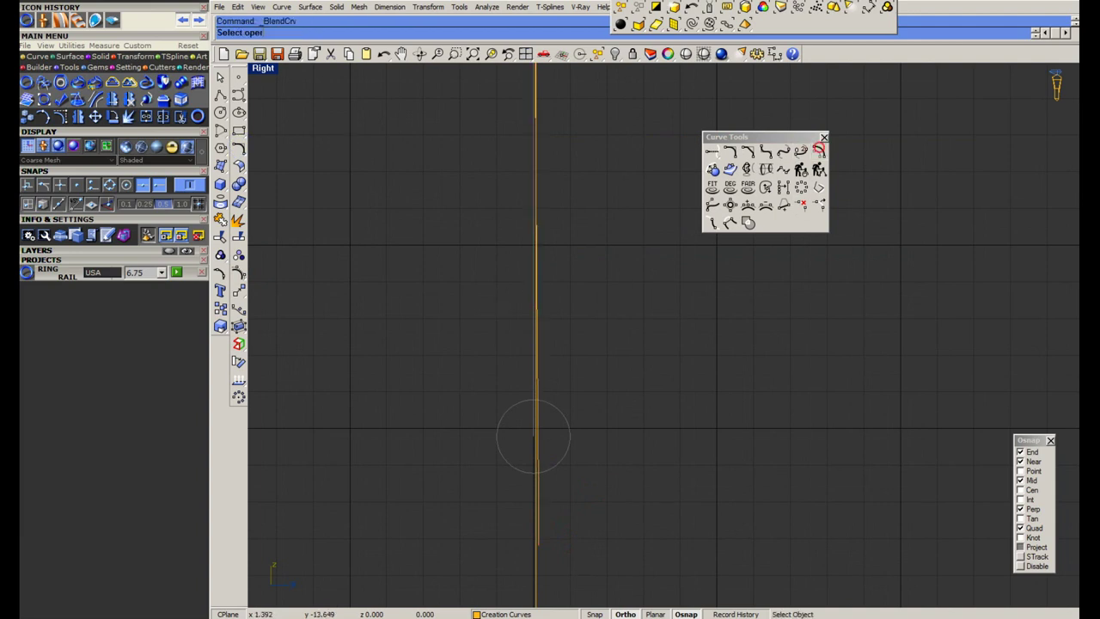
{"action": "left_click", "coordinate": [565, 562]}
{"action": "scroll", "coordinate": [453, 452], "scroll_direction": "down", "scroll_amount": 2}
{"action": "right_click", "coordinate": [449, 454]}
{"action": "scroll", "coordinate": [568, 284], "scroll_direction": "down", "scroll_amount": 6}
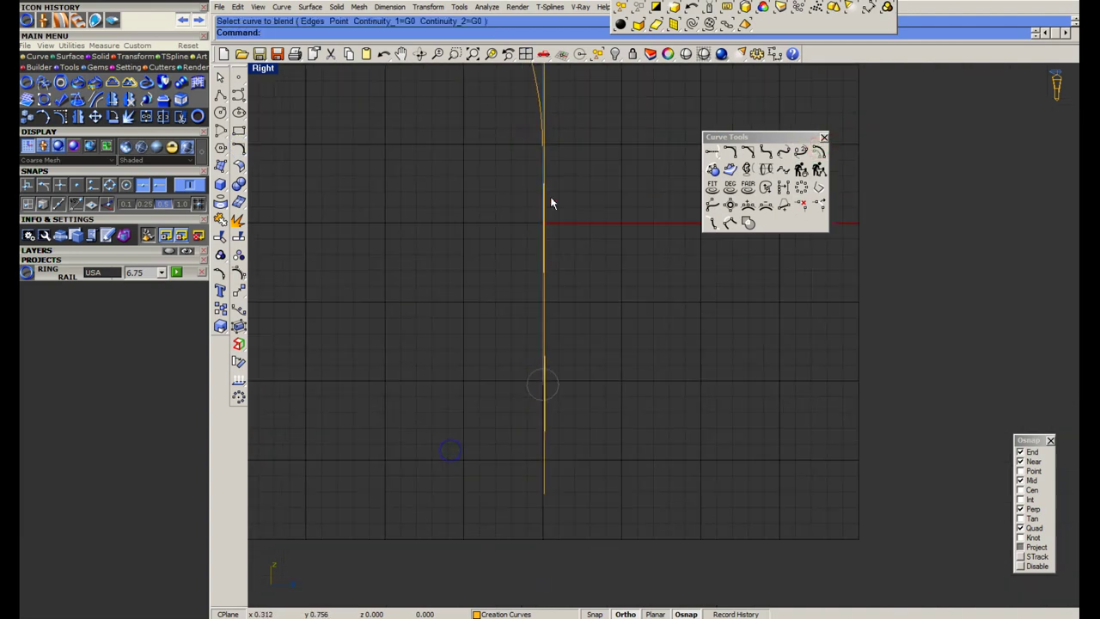
{"action": "scroll", "coordinate": [543, 156], "scroll_direction": "up", "scroll_amount": 2}
{"action": "right_click", "coordinate": [541, 118]}
{"action": "left_click", "coordinate": [542, 120]}
{"action": "right_click_drag", "start_coordinate": [526, 179], "coordinate": [516, 336]}
{"action": "scroll", "coordinate": [538, 229], "scroll_direction": "up", "scroll_amount": 6}
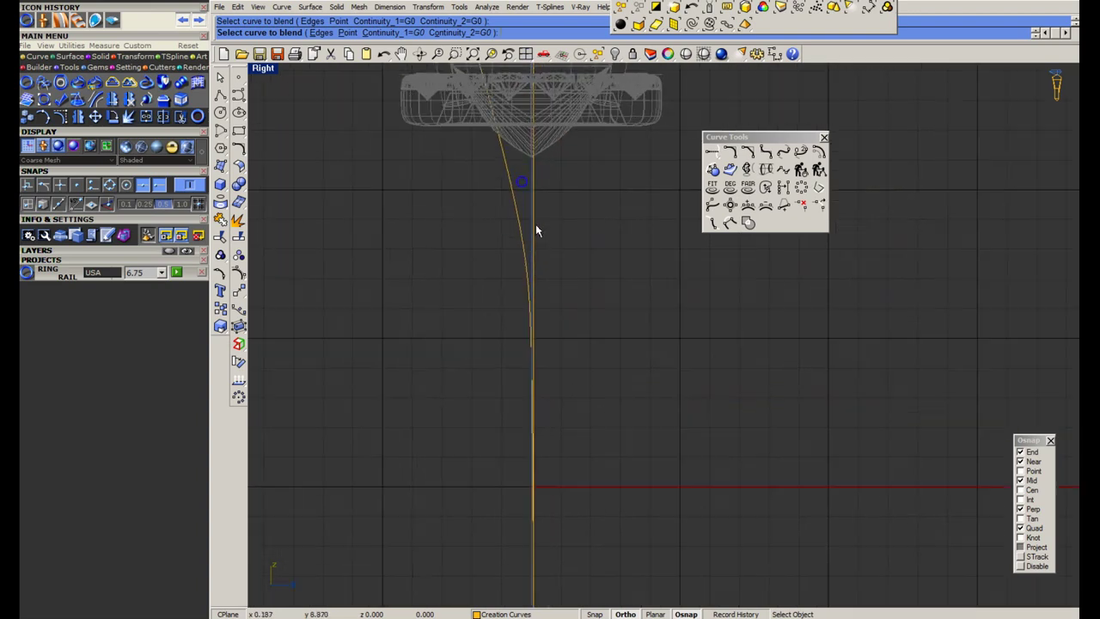
{"action": "key", "text": "Escape"}
Move the split-shank curve's fourth control point from the top slightly toward positive X, in line with the guide line.
{"action": "left_click", "coordinate": [531, 296]}
{"action": "left_click", "coordinate": [522, 303]}
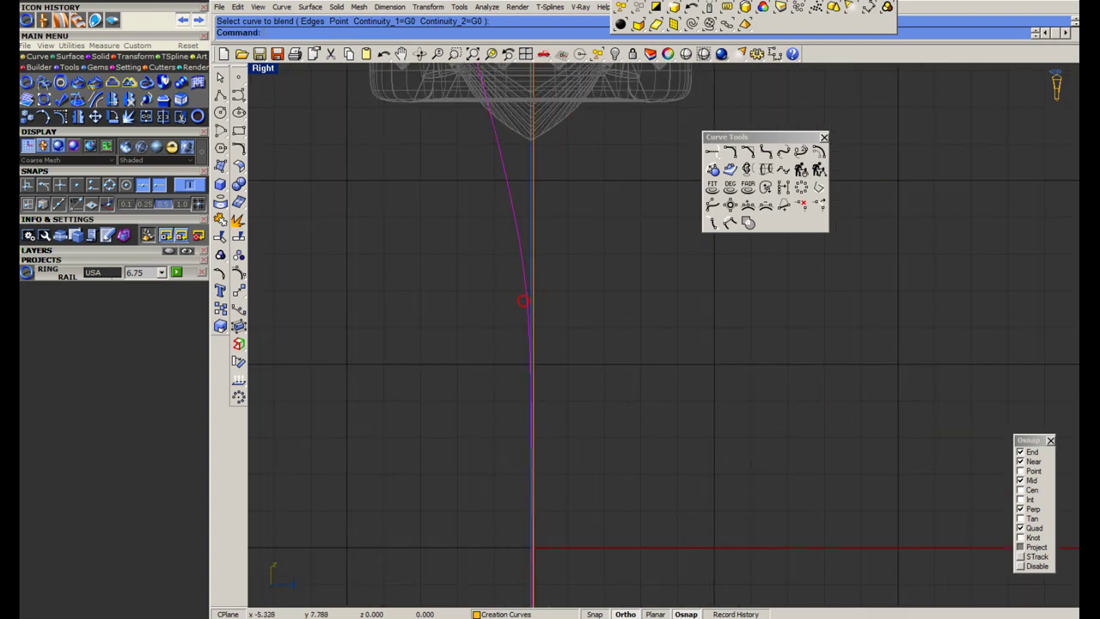
{"action": "left_click", "coordinate": [240, 276]}
{"action": "left_click_drag", "start_coordinate": [492, 347], "coordinate": [547, 395]}
{"action": "scroll", "coordinate": [543, 368], "scroll_direction": "up", "scroll_amount": 6}
{"action": "type", "text": "m"}
{"action": "key", "text": "Return"}
{"action": "left_click", "coordinate": [548, 362]}
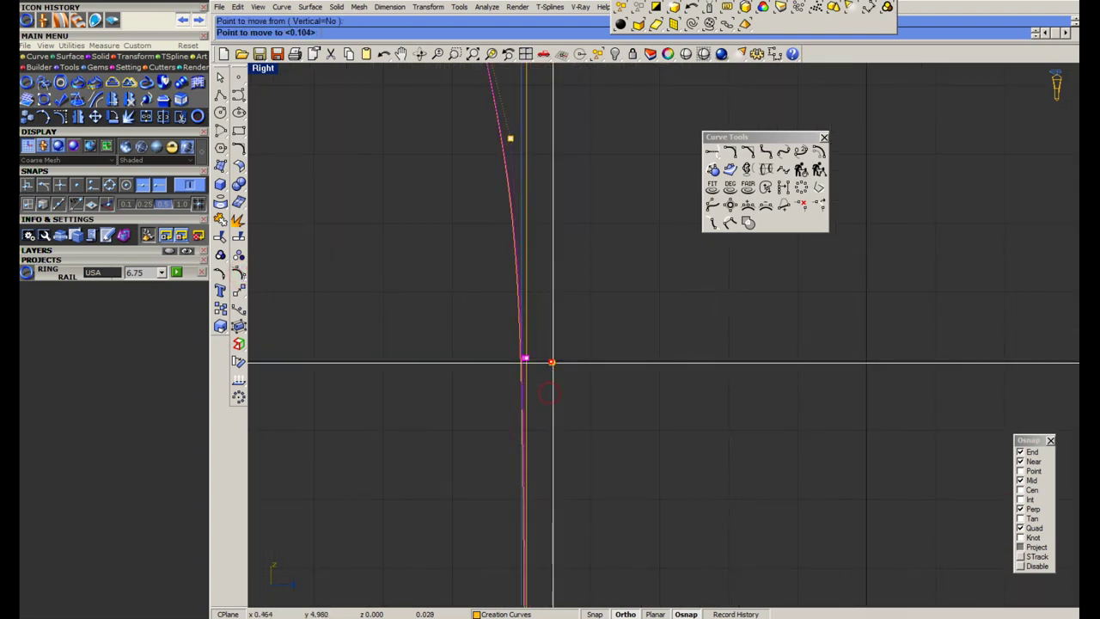
{"action": "left_click", "coordinate": [553, 361]}
{"action": "scroll", "coordinate": [541, 358], "scroll_direction": "down", "scroll_amount": 1}
Offset the adjusted split-shank curve to its outer side and compare the outline with the reference ring photo.
{"action": "left_click", "coordinate": [526, 268]}
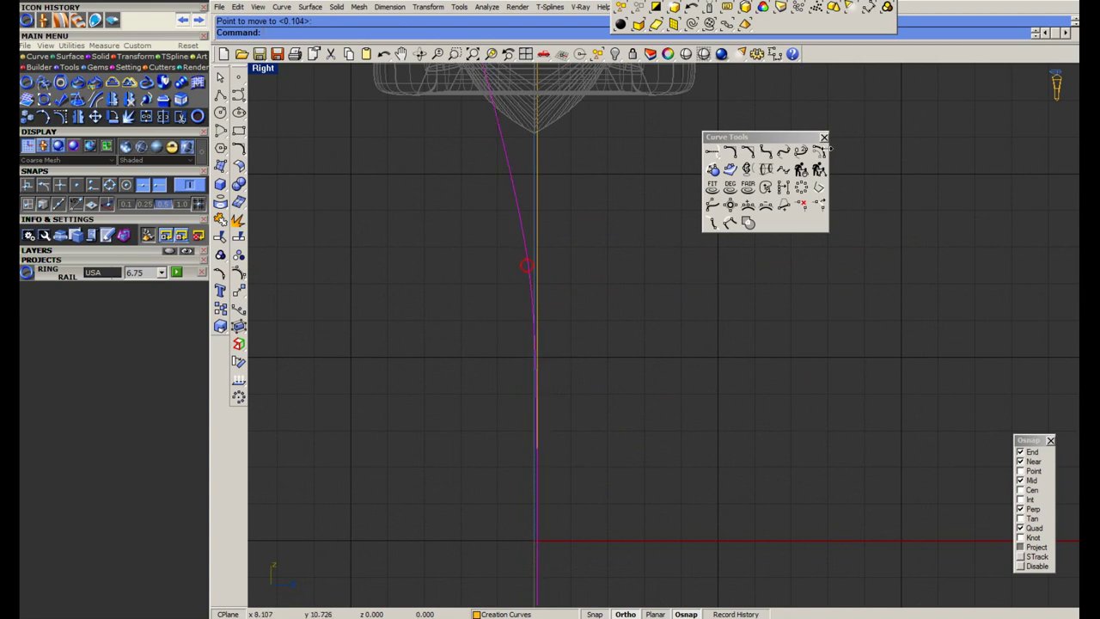
{"action": "left_click", "coordinate": [819, 152]}
{"action": "left_click", "coordinate": [454, 270]}
{"action": "scroll", "coordinate": [491, 263], "scroll_direction": "down", "scroll_amount": 8}
{"action": "right_click_drag", "start_coordinate": [485, 403], "coordinate": [492, 353]}
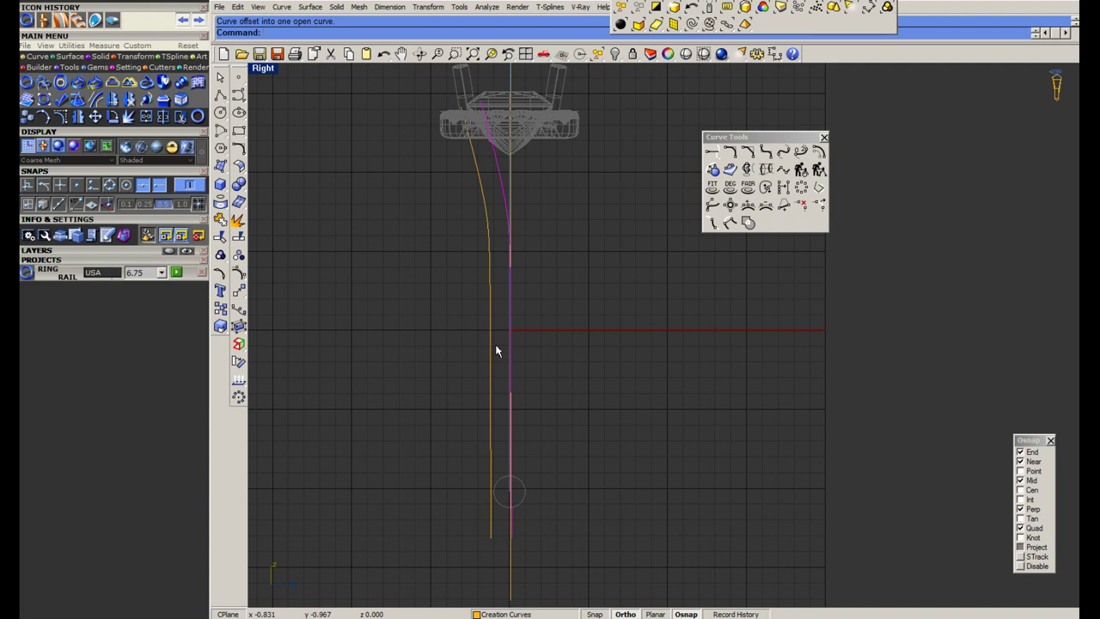
{"action": "key", "text": "alt+Tab"}
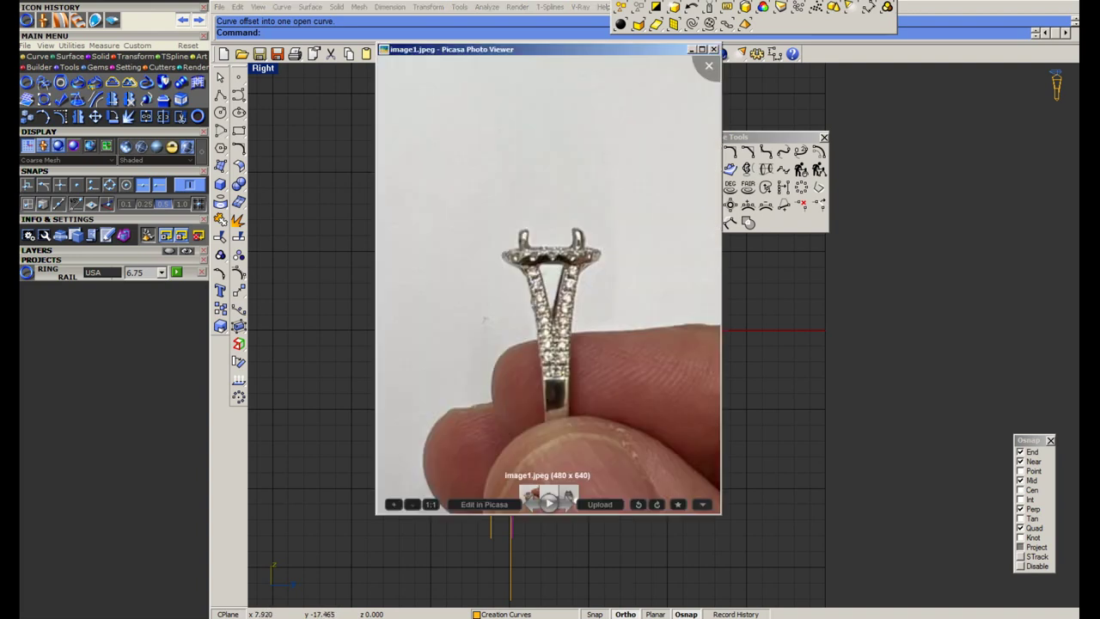
{"action": "key", "text": "alt+Tab"}
{"action": "scroll", "coordinate": [496, 340], "scroll_direction": "up", "scroll_amount": 12}
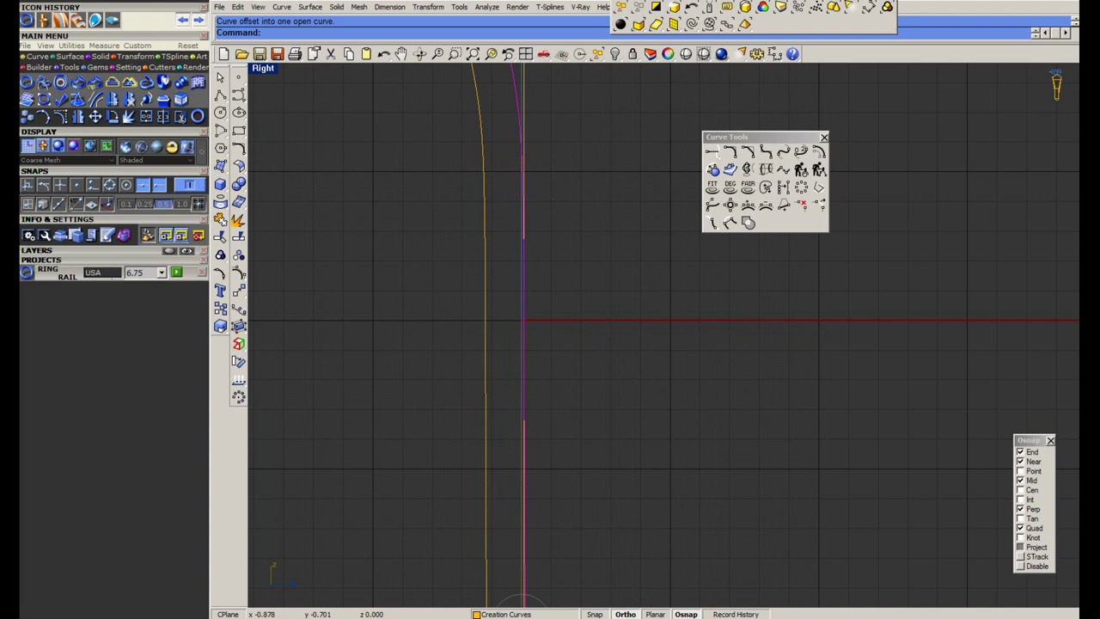
Measure the distance between the split-shank curve and its outer offset curve.
{"action": "middle_click", "coordinate": [486, 334]}
{"action": "left_click", "coordinate": [505, 312]}
{"action": "left_click", "coordinate": [543, 305]}
{"action": "left_click", "coordinate": [474, 306]}
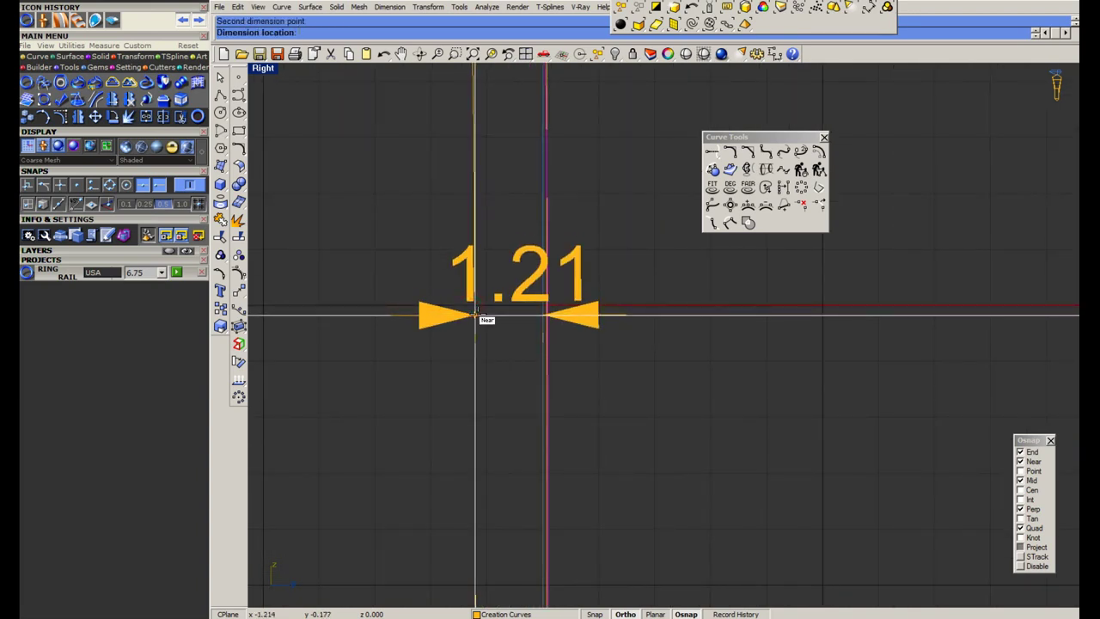
Draw a circle centred at 0,0,0 with a diameter of 51.0.
{"action": "left_click", "coordinate": [221, 112]}
{"action": "type", "text": "0,0,0"}
{"action": "key", "text": "Return"}
{"action": "type", "text": "5"}
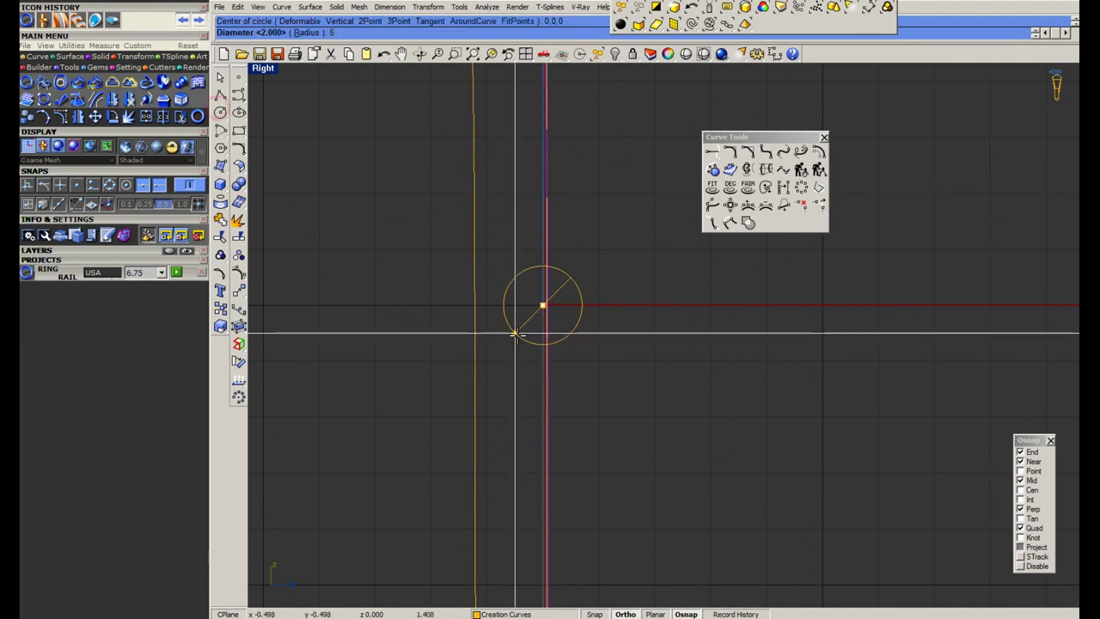
{"action": "type", "text": "1"}
{"action": "key", "text": "Return"}
{"action": "scroll", "coordinate": [497, 340], "scroll_direction": "down", "scroll_amount": 4}
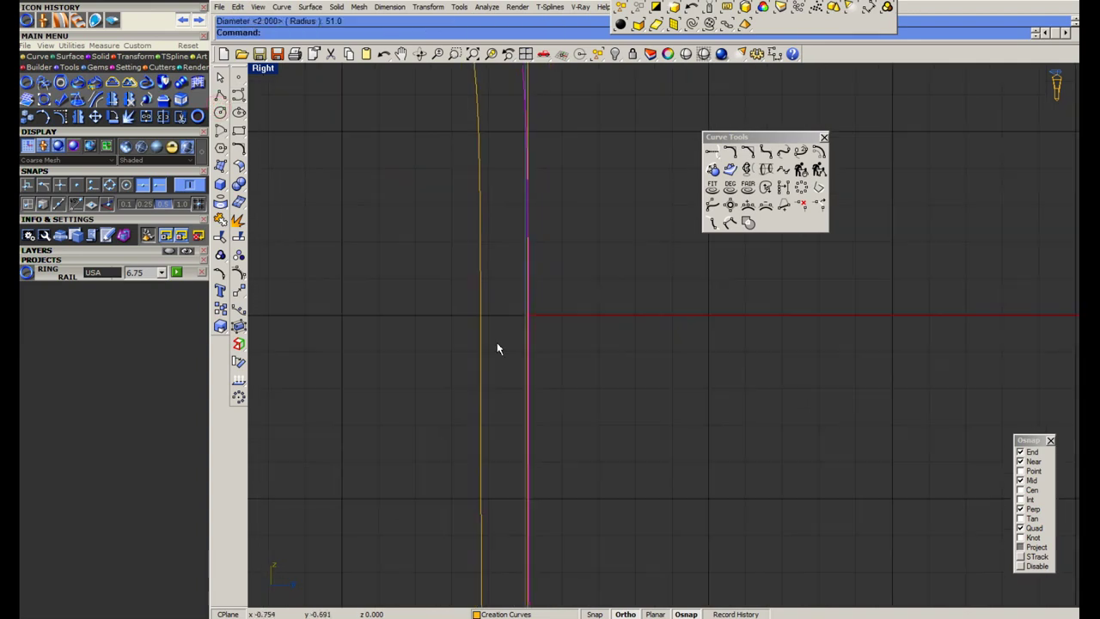
Draw a circle of diameter 1.0 centred at 0,0,0 and move it against the outer offset curve.
{"action": "left_click", "coordinate": [221, 113]}
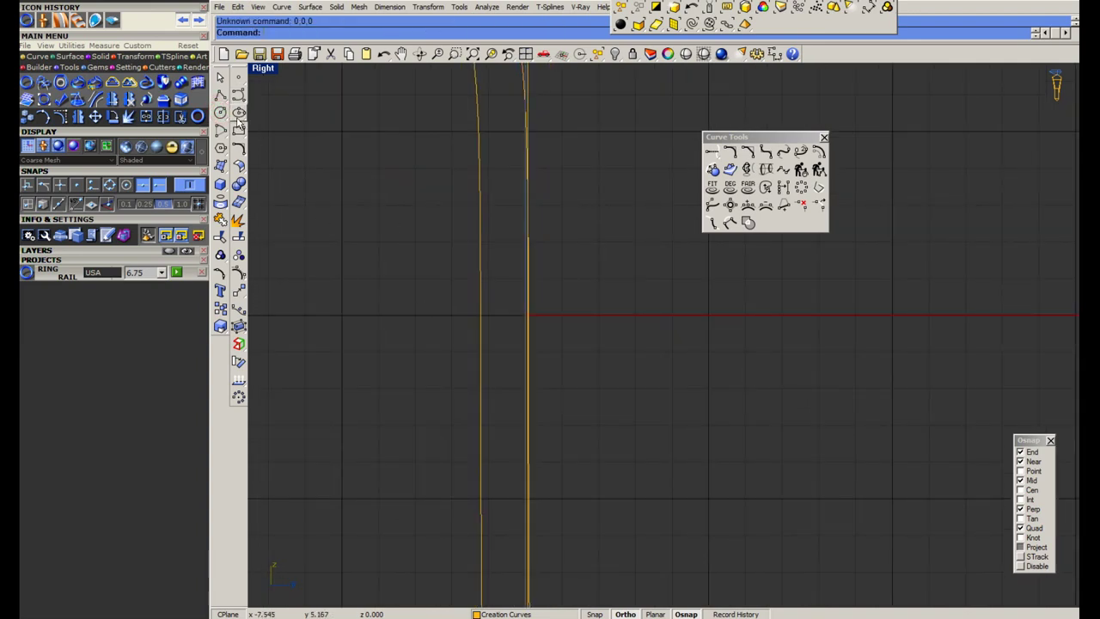
{"action": "type", "text": "0,0,0"}
{"action": "key", "text": "Return"}
{"action": "type", "text": "1.0"}
{"action": "key", "text": "Return"}
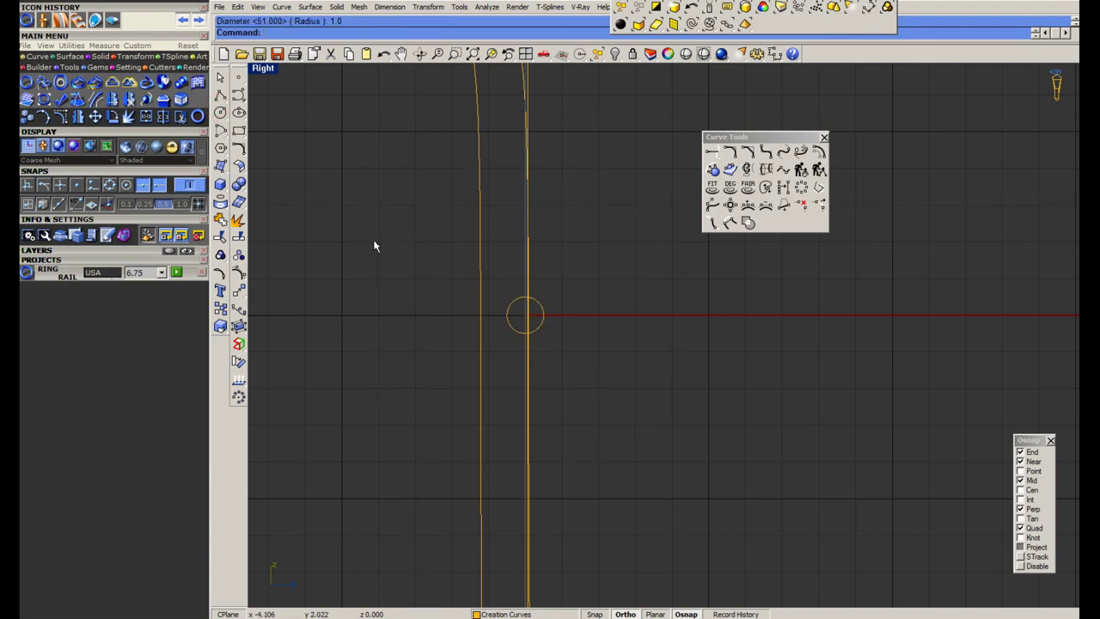
{"action": "scroll", "coordinate": [481, 330], "scroll_direction": "up", "scroll_amount": 6}
{"action": "left_click_drag", "start_coordinate": [541, 326], "coordinate": [491, 327]}
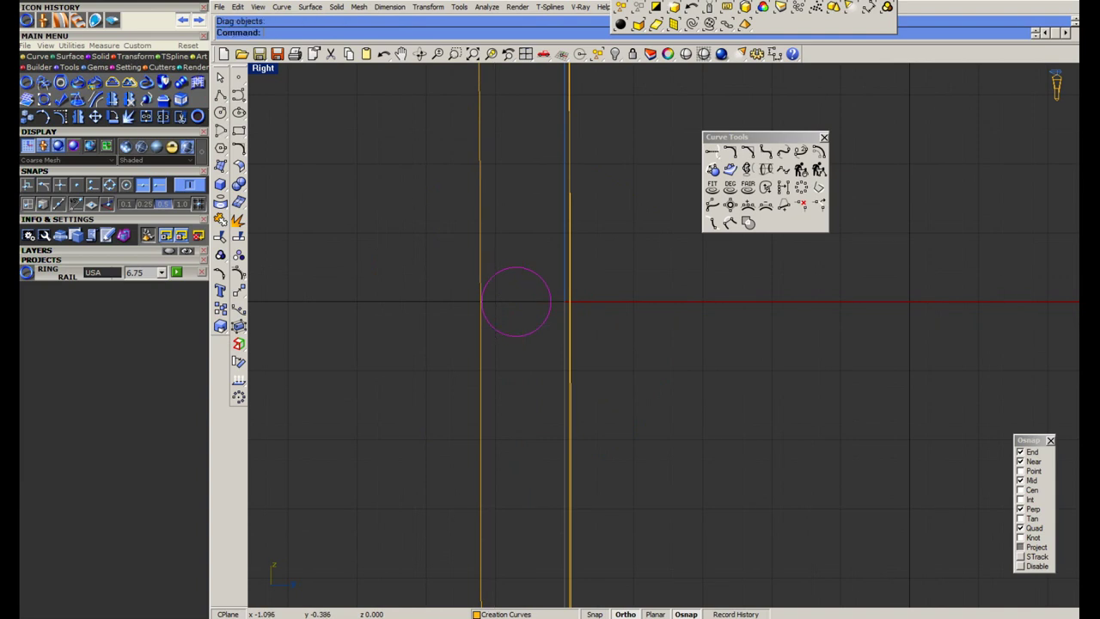
Move the 1.0 mm circle 0.15 mm inward from the outer offset curve.
{"action": "scroll", "coordinate": [481, 303], "scroll_direction": "up", "scroll_amount": 10}
{"action": "type", "text": "m"}
{"action": "key", "text": "Return"}
{"action": "left_click", "coordinate": [550, 308]}
{"action": "left_click", "coordinate": [543, 309]}
{"action": "right_click", "coordinate": [541, 311]}
{"action": "left_click", "coordinate": [533, 321]}
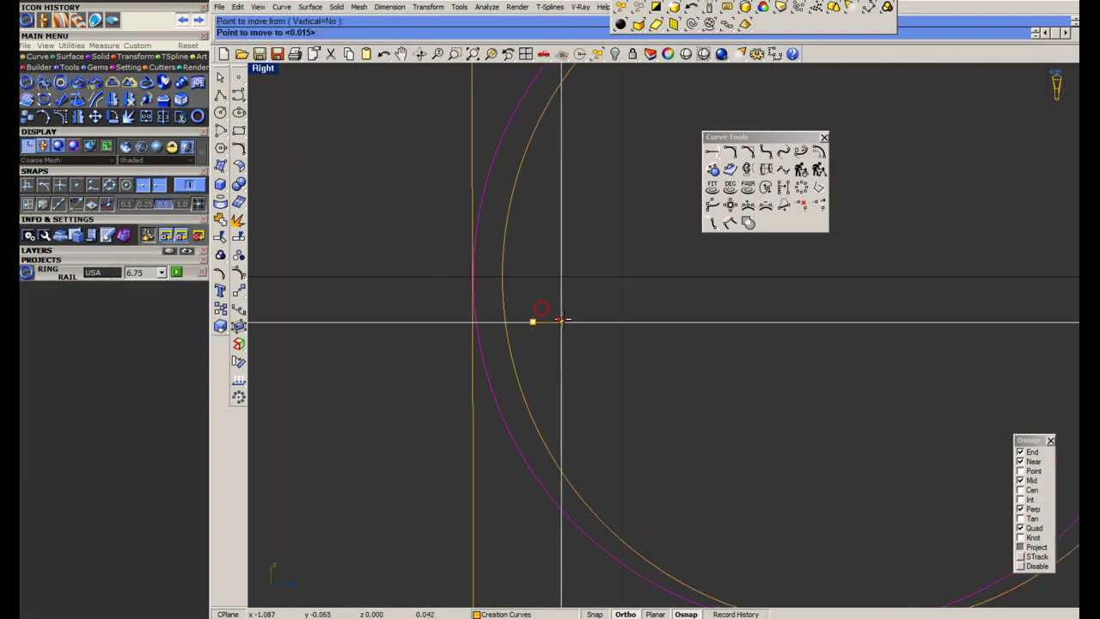
{"action": "type", "text": ".15"}
{"action": "key", "text": "Return"}
{"action": "left_click", "coordinate": [567, 315]}
{"action": "scroll", "coordinate": [483, 340], "scroll_direction": "down", "scroll_amount": 18}
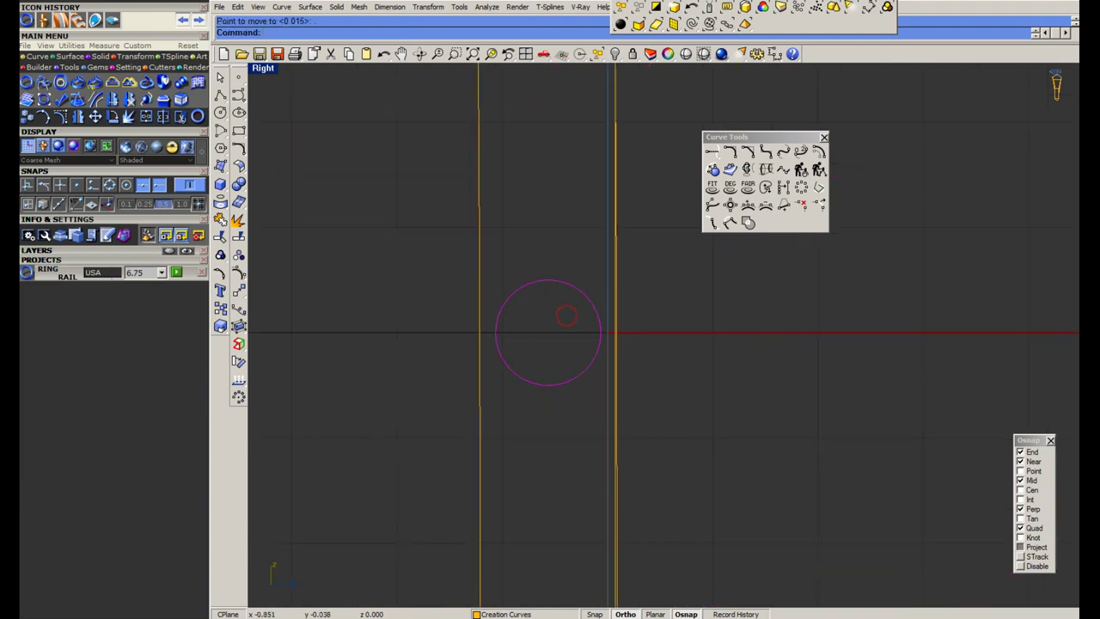
Mirror the 1.0 mm circle across the vertical centre axis through the origin.
{"action": "type", "text": "mi"}
{"action": "key", "text": "Return"}
{"action": "type", "text": "0"}
{"action": "key", "text": "Return"}
{"action": "left_click", "coordinate": [633, 466]}
Measure the gap between the two mirrored circles and compare their fit with the shank outline.
{"action": "scroll", "coordinate": [603, 349], "scroll_direction": "up", "scroll_amount": 6}
{"action": "middle_click", "coordinate": [600, 344]}
{"action": "left_click", "coordinate": [618, 327]}
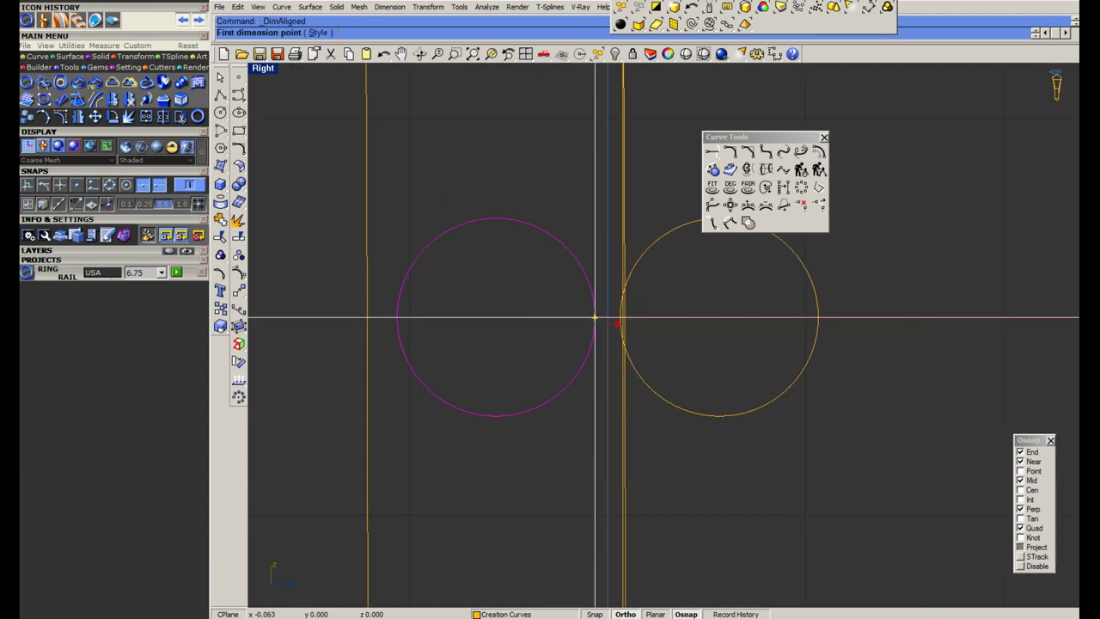
{"action": "left_click", "coordinate": [594, 318]}
{"action": "left_click", "coordinate": [622, 318]}
{"action": "scroll", "coordinate": [508, 381], "scroll_direction": "down", "scroll_amount": 6}
{"action": "key", "text": "Escape"}
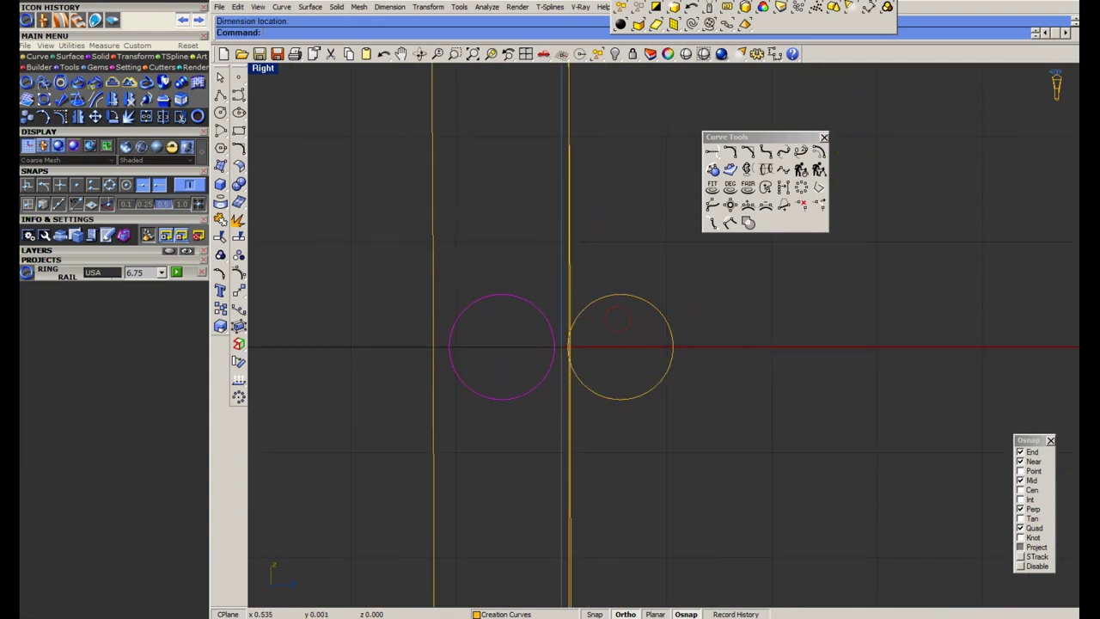
{"action": "scroll", "coordinate": [549, 361], "scroll_direction": "down", "scroll_amount": 3}
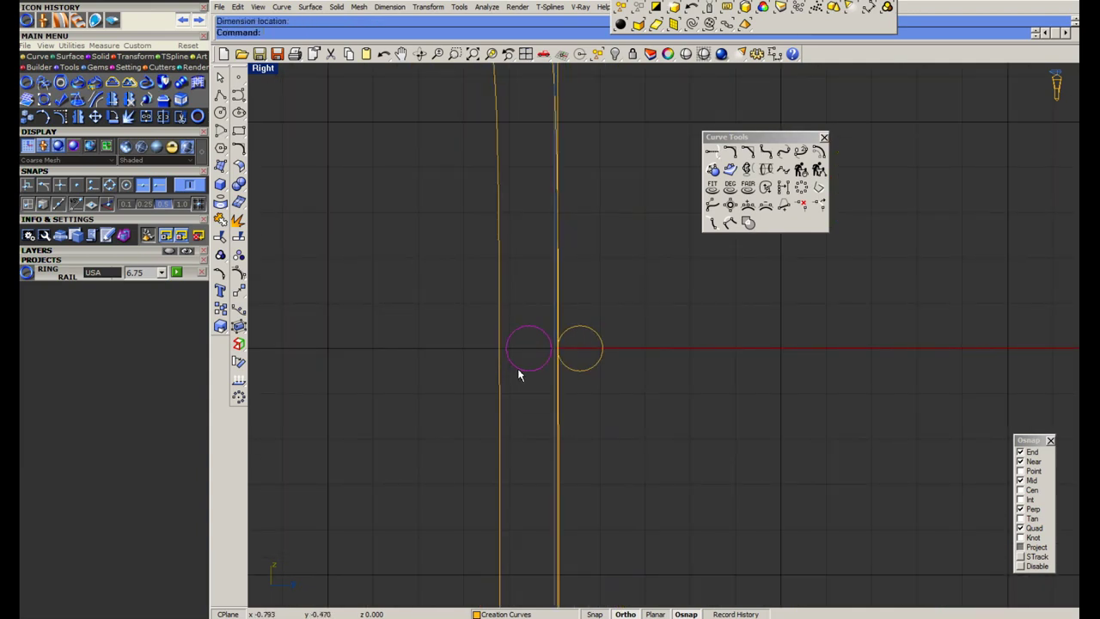
{"action": "scroll", "coordinate": [524, 368], "scroll_direction": "down", "scroll_amount": 3}
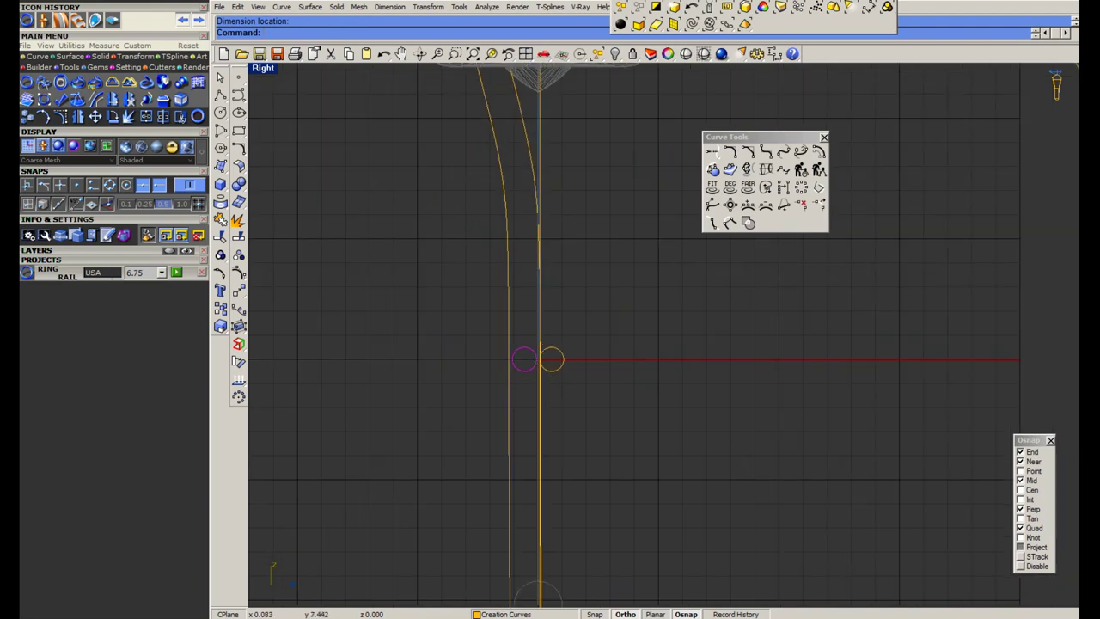
Delete the vertical guide line near the centre axis and turn on the split-shank curve's control points.
{"action": "left_click", "coordinate": [540, 180]}
{"action": "key", "text": "Delete"}
{"action": "scroll", "coordinate": [542, 364], "scroll_direction": "up", "scroll_amount": 6}
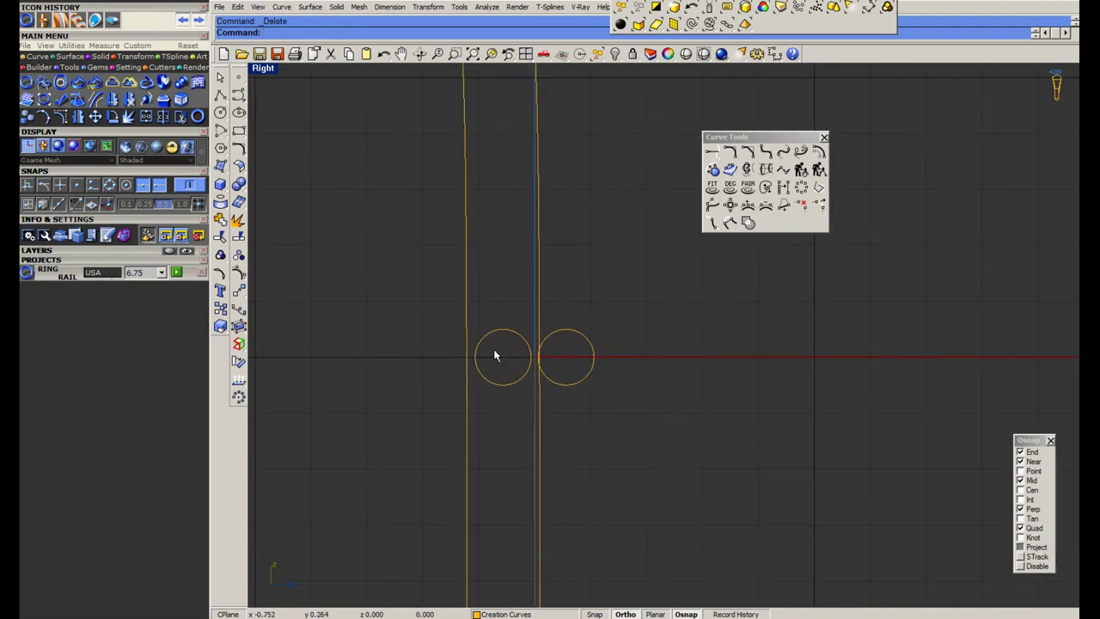
{"action": "left_click_drag", "start_coordinate": [565, 265], "coordinate": [516, 287]}
{"action": "left_click", "coordinate": [239, 274]}
{"action": "scroll", "coordinate": [526, 292], "scroll_direction": "down", "scroll_amount": 6}
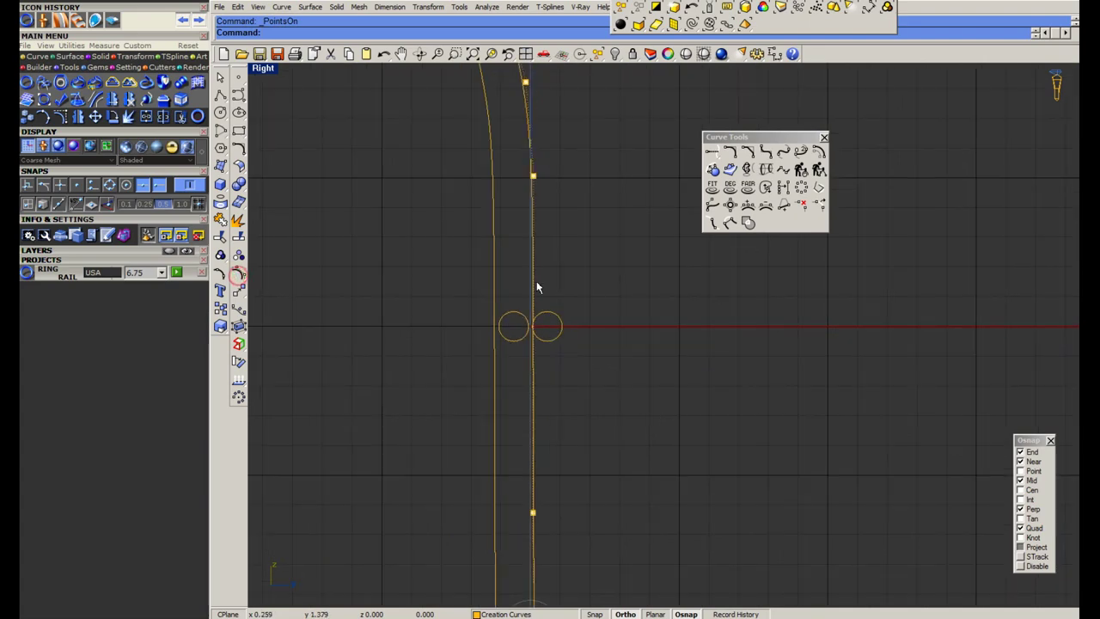
Move the split-shank curve's three lowest control points slightly toward the centre axis and turn the points off.
{"action": "right_click_drag", "start_coordinate": [531, 469], "coordinate": [534, 354]}
{"action": "left_click_drag", "start_coordinate": [521, 367], "coordinate": [565, 585]}
{"action": "right_click_drag", "start_coordinate": [565, 506], "coordinate": [568, 417]}
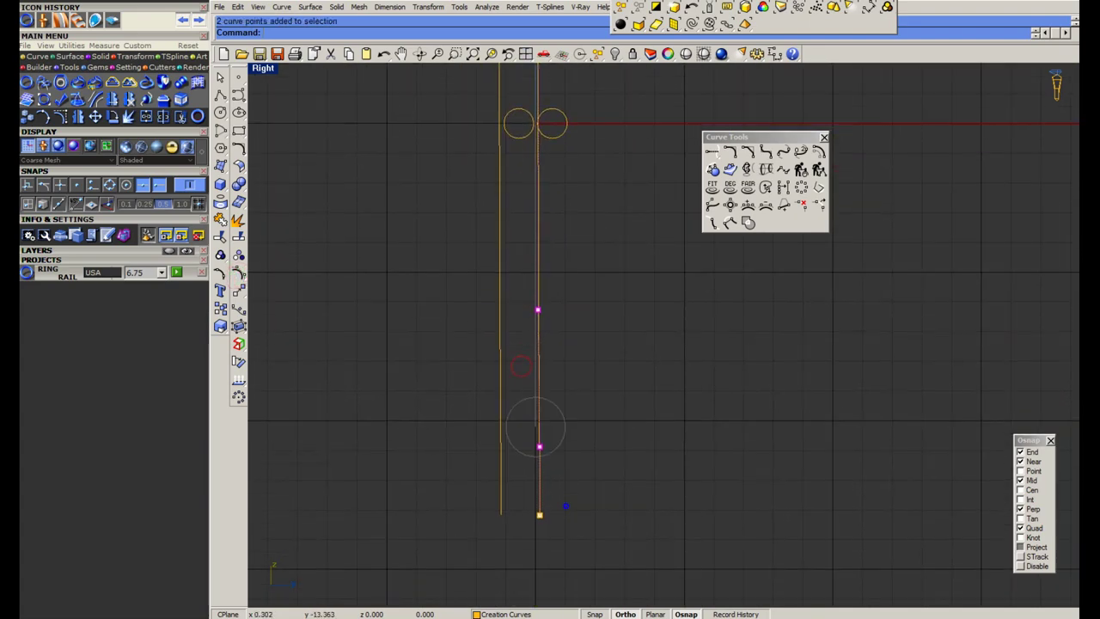
{"action": "left_click_drag", "start_coordinate": [573, 453], "coordinate": [527, 555], "text": "shift"}
{"action": "scroll", "coordinate": [564, 202], "scroll_direction": "up", "scroll_amount": 4}
{"action": "right_click_drag", "start_coordinate": [562, 197], "coordinate": [565, 351]}
{"action": "scroll", "coordinate": [552, 184], "scroll_direction": "up", "scroll_amount": 6}
{"action": "type", "text": "m"}
{"action": "key", "text": "Return"}
{"action": "left_click", "coordinate": [618, 374]}
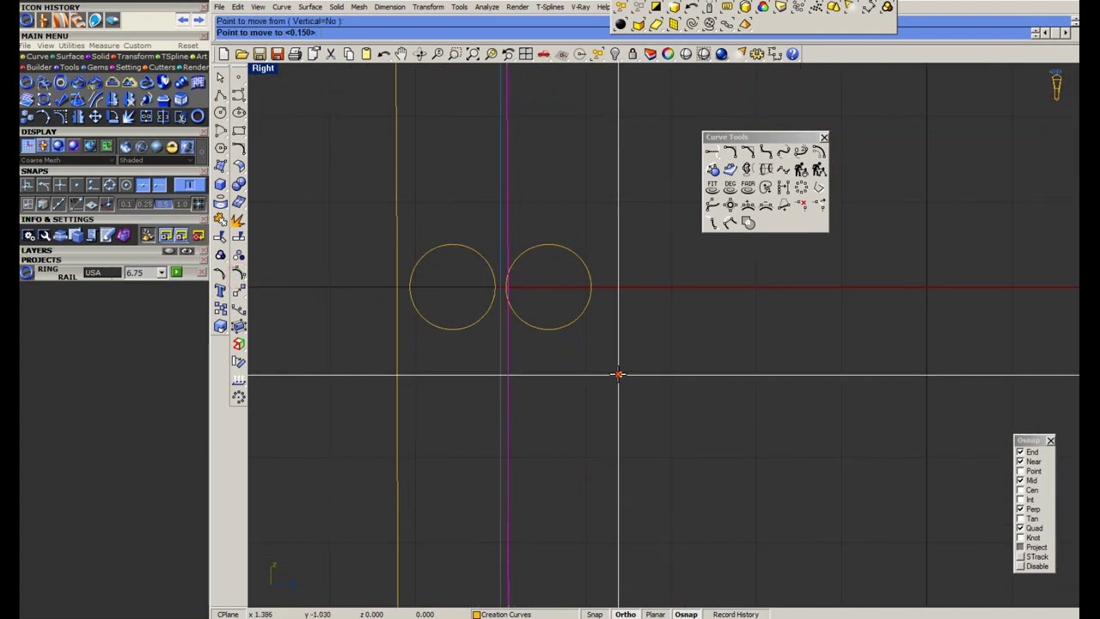
{"action": "left_click", "coordinate": [611, 376]}
{"action": "scroll", "coordinate": [600, 379], "scroll_direction": "down", "scroll_amount": 6}
{"action": "right_click_drag", "start_coordinate": [570, 163], "coordinate": [562, 245]}
{"action": "key", "text": "Escape"}
{"action": "key", "text": "Escape"}
Delete the old outer offset curve and select the adjusted split-shank curve.
{"action": "left_click", "coordinate": [498, 291]}
{"action": "key", "text": "Delete"}
{"action": "left_click", "coordinate": [542, 326]}
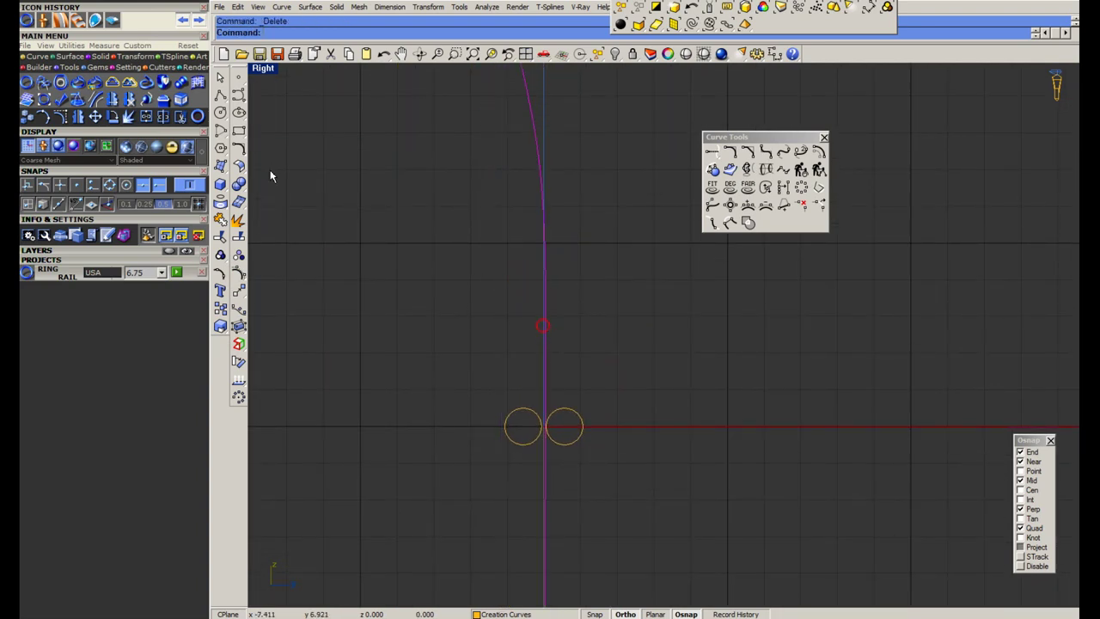
{"action": "left_click", "coordinate": [242, 150]}
{"action": "left_click", "coordinate": [361, 157]}
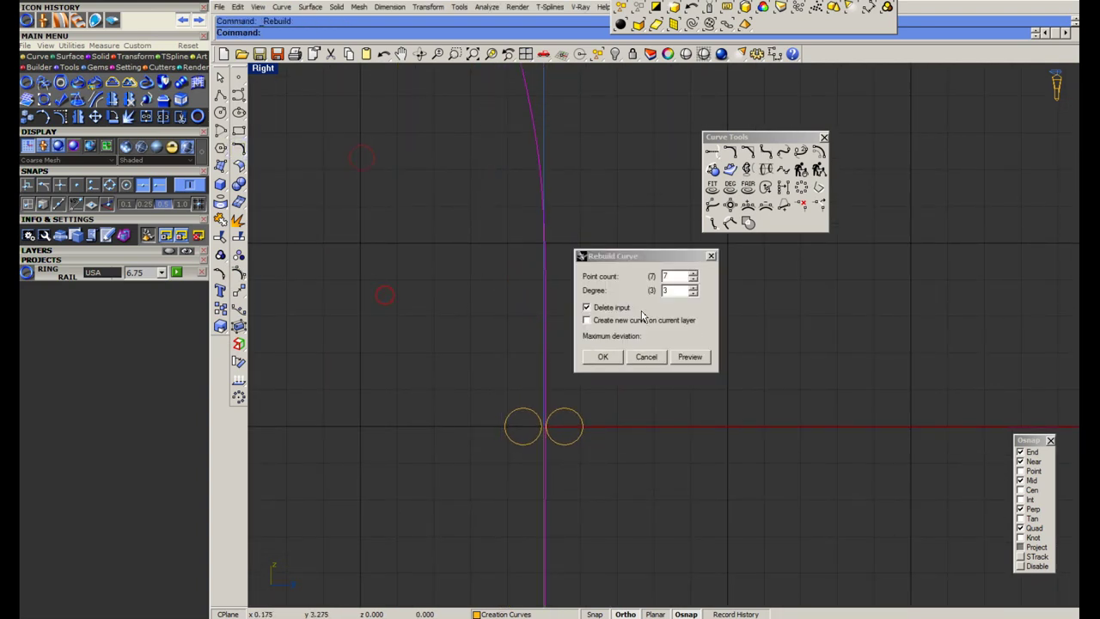
{"action": "key", "text": "Escape"}
Offset the adjusted split-shank curve 1.3 mm to its outer side.
{"action": "left_click", "coordinate": [818, 153]}
{"action": "left_click", "coordinate": [456, 280]}
{"action": "left_click", "coordinate": [822, 156]}
{"action": "left_click_drag", "start_coordinate": [595, 187], "coordinate": [462, 244]}
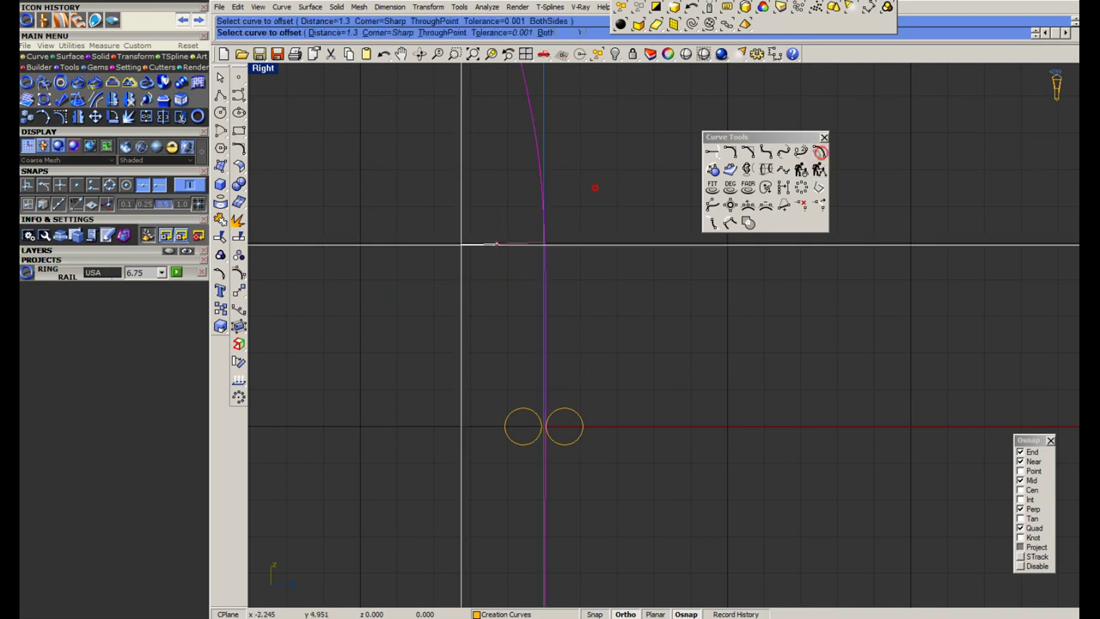
{"action": "right_click", "coordinate": [457, 246]}
{"action": "left_click_drag", "start_coordinate": [588, 177], "coordinate": [516, 202]}
{"action": "right_click", "coordinate": [479, 222]}
{"action": "left_click", "coordinate": [479, 221]}
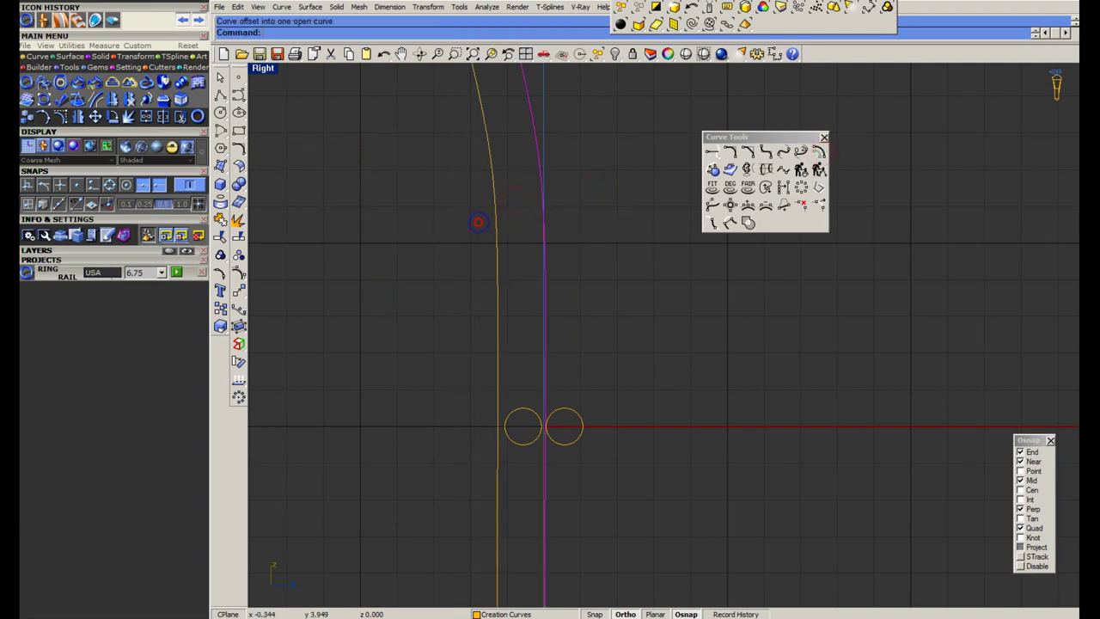
Measure the gap between the new outer offset curve and the nearest 1.0 mm circle.
{"action": "scroll", "coordinate": [513, 421], "scroll_direction": "up", "scroll_amount": 6}
{"action": "key", "text": "Escape"}
{"action": "scroll", "coordinate": [513, 417], "scroll_direction": "up", "scroll_amount": 4}
{"action": "left_click", "coordinate": [509, 388]}
{"action": "scroll", "coordinate": [478, 447], "scroll_direction": "up", "scroll_amount": 4}
{"action": "middle_click", "coordinate": [477, 444]}
{"action": "left_click", "coordinate": [497, 423]}
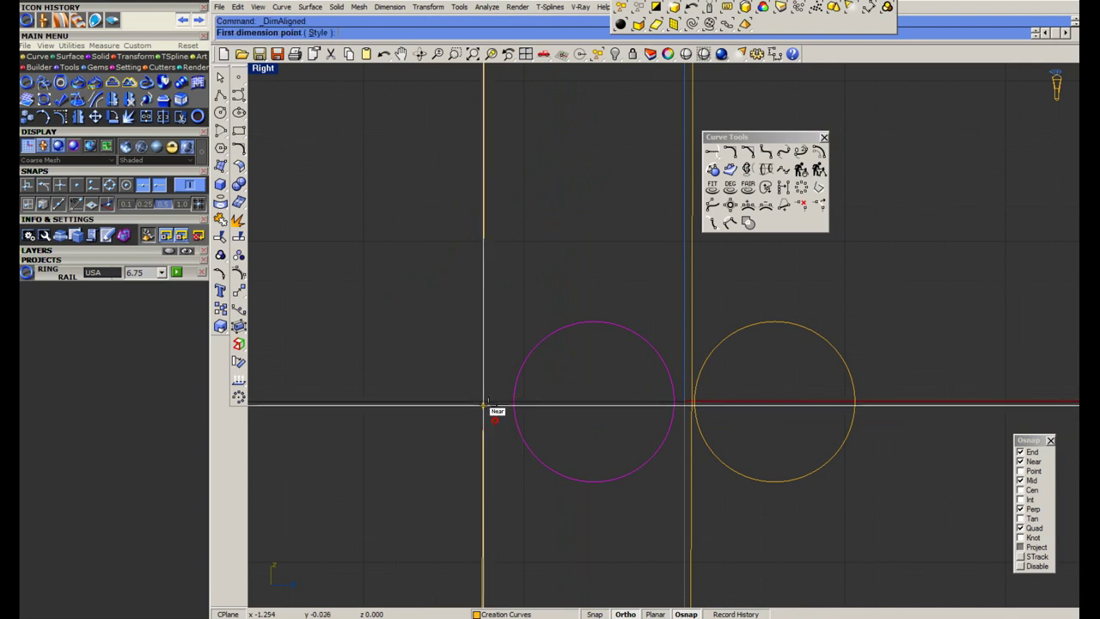
{"action": "left_click", "coordinate": [483, 402]}
{"action": "left_click", "coordinate": [507, 406]}
{"action": "key", "text": "Escape"}
Move the circle nearest the outer offset curve about 0.04 mm toward that curve.
{"action": "left_click_drag", "start_coordinate": [555, 419], "coordinate": [507, 391]}
{"action": "type", "text": "m"}
{"action": "key", "text": "Return"}
{"action": "left_click", "coordinate": [587, 232]}
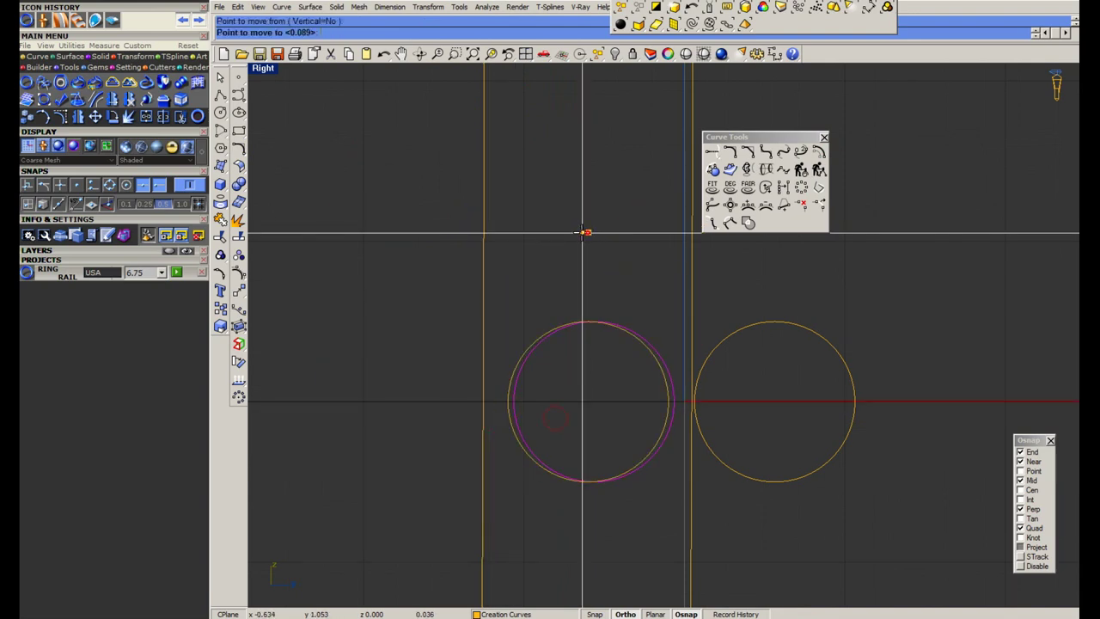
{"action": "key", "text": "Return"}
{"action": "left_click", "coordinate": [583, 233]}
Delete the old mirrored circle and mirror the repositioned circle across the vertical centre axis.
{"action": "left_click_drag", "start_coordinate": [903, 318], "coordinate": [802, 406]}
{"action": "key", "text": "Delete"}
{"action": "left_click_drag", "start_coordinate": [618, 306], "coordinate": [558, 411]}
{"action": "type", "text": "mi"}
{"action": "key", "text": "Return"}
{"action": "left_click", "coordinate": [685, 401]}
{"action": "left_click", "coordinate": [702, 335]}
{"action": "scroll", "coordinate": [664, 412], "scroll_direction": "up", "scroll_amount": 2}
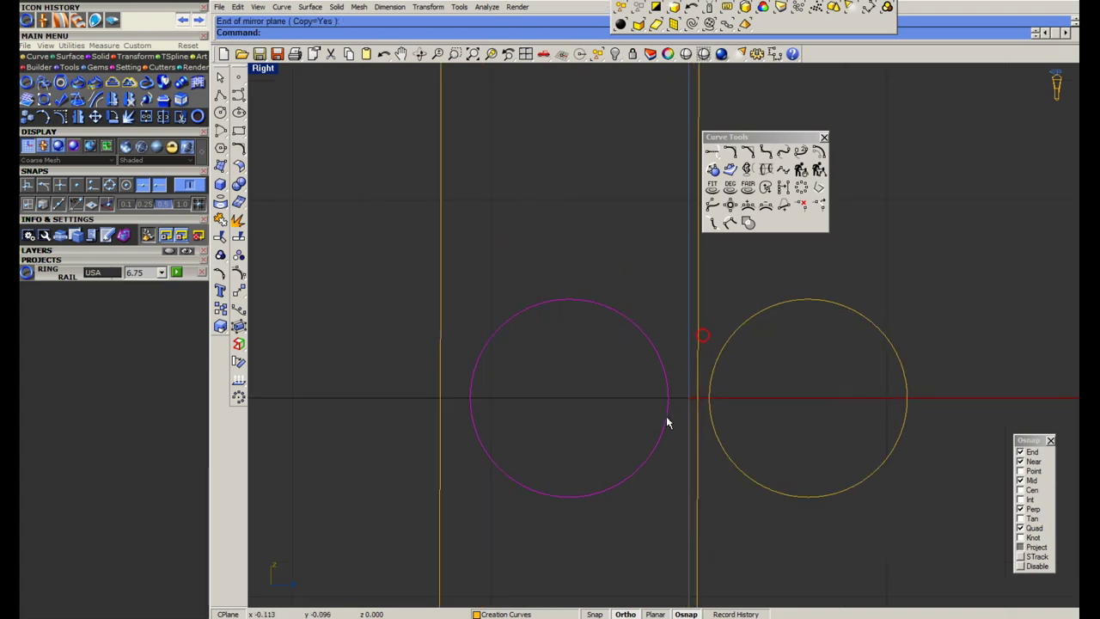
Measure the gap between the repositioned circle and its new mirror copy.
{"action": "middle_click", "coordinate": [665, 416]}
{"action": "left_click", "coordinate": [686, 386]}
{"action": "left_click", "coordinate": [673, 400]}
{"action": "left_click", "coordinate": [714, 400]}
{"action": "scroll", "coordinate": [692, 385], "scroll_direction": "down", "scroll_amount": 4}
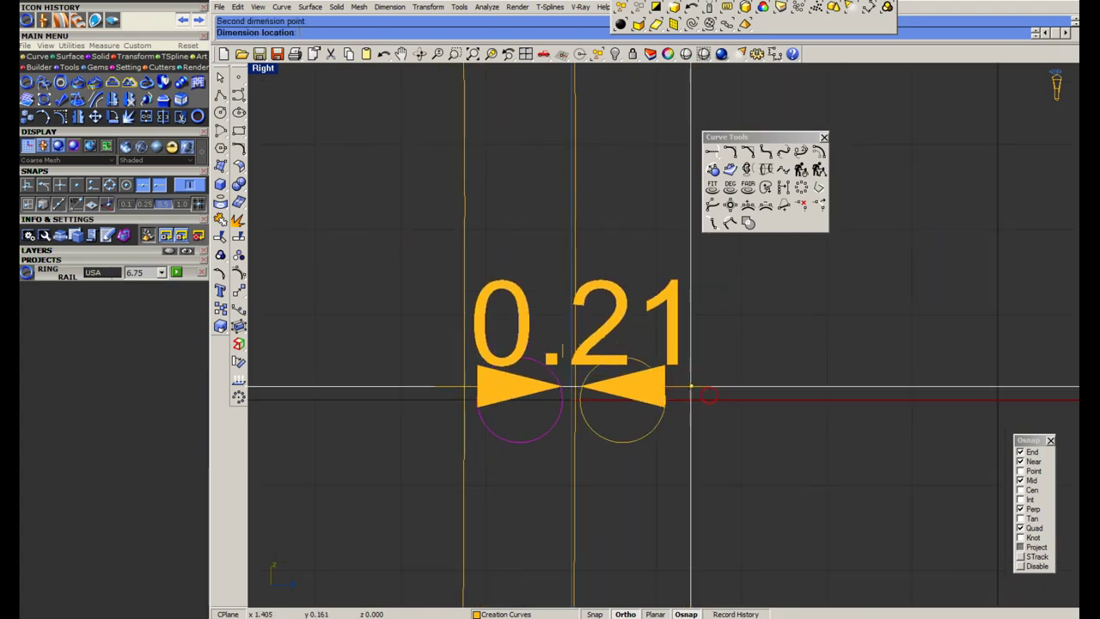
{"action": "key", "text": "Escape"}
{"action": "key", "text": "Escape"}
Delete both 1.0 mm reference circles.
{"action": "left_click_drag", "start_coordinate": [717, 328], "coordinate": [617, 378]}
{"action": "key", "text": "Delete"}
{"action": "left_click_drag", "start_coordinate": [545, 321], "coordinate": [510, 404]}
{"action": "key", "text": "Delete"}
{"action": "scroll", "coordinate": [511, 405], "scroll_direction": "down", "scroll_amount": 10}
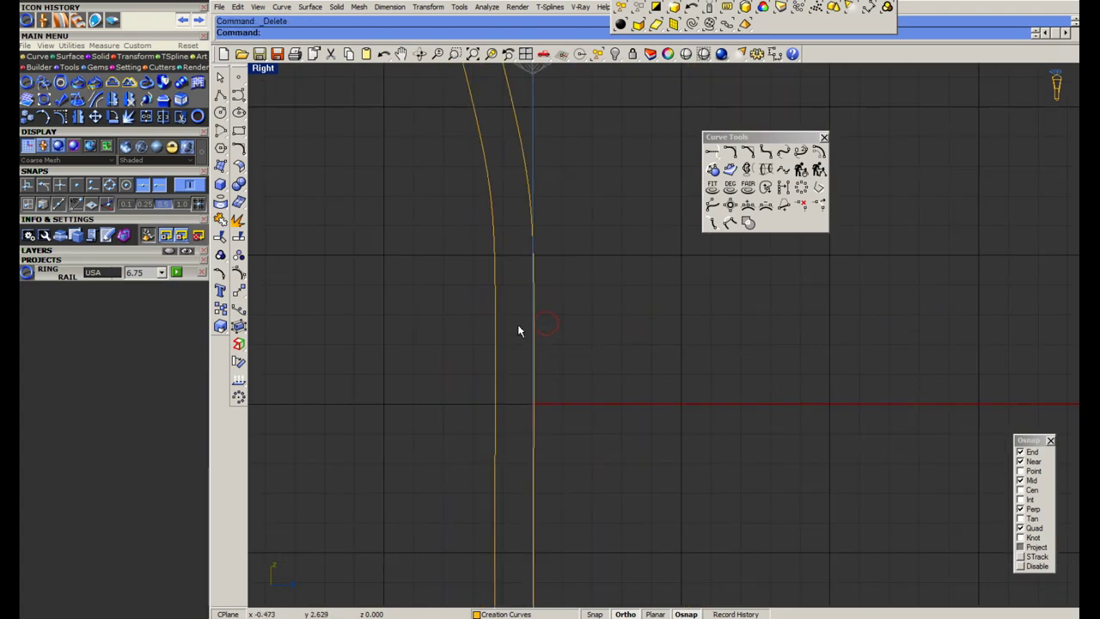
Connect the lower ends of the two shank curves with a line and join the three curves.
{"action": "scroll", "coordinate": [518, 325], "scroll_direction": "down", "scroll_amount": 6}
{"action": "left_click_drag", "start_coordinate": [568, 358], "coordinate": [454, 410]}
{"action": "right_click_drag", "start_coordinate": [451, 412], "coordinate": [451, 377]}
{"action": "right_click_drag", "start_coordinate": [527, 378], "coordinate": [525, 356]}
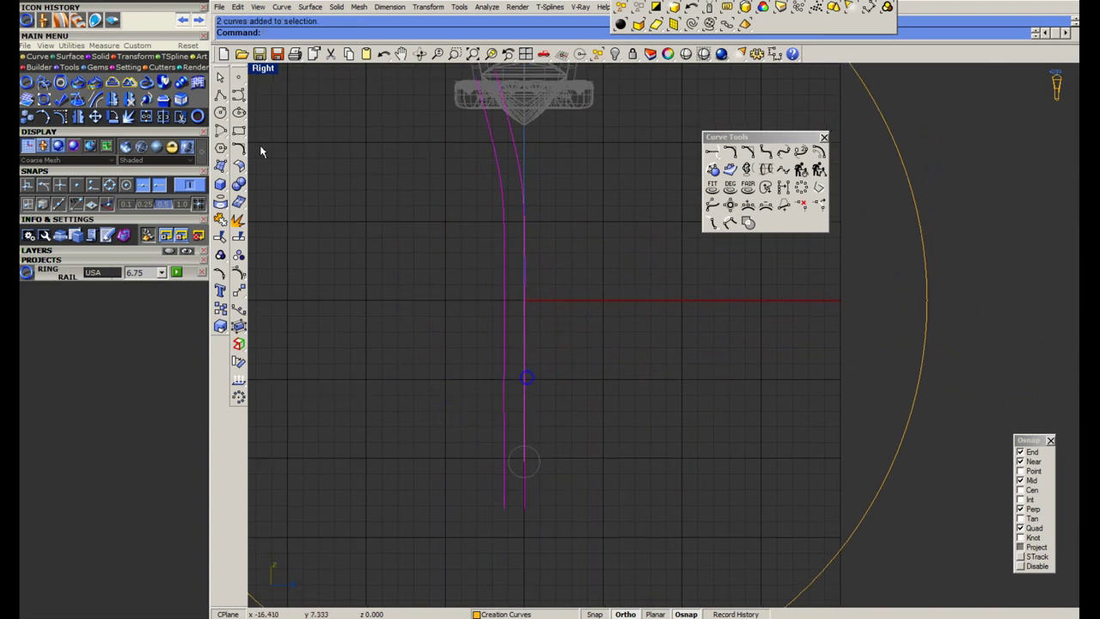
{"action": "left_click", "coordinate": [220, 102]}
{"action": "scroll", "coordinate": [505, 505], "scroll_direction": "up", "scroll_amount": 6}
{"action": "scroll", "coordinate": [526, 537], "scroll_direction": "down", "scroll_amount": 2}
{"action": "left_click", "coordinate": [510, 521]}
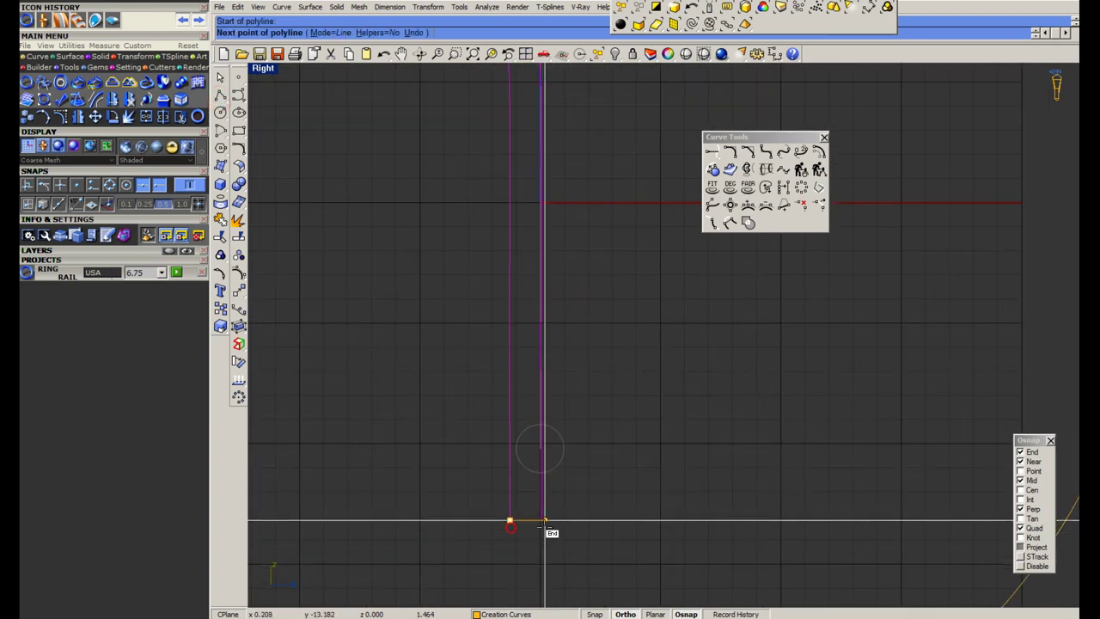
{"action": "left_click", "coordinate": [541, 521]}
{"action": "key", "text": "Return"}
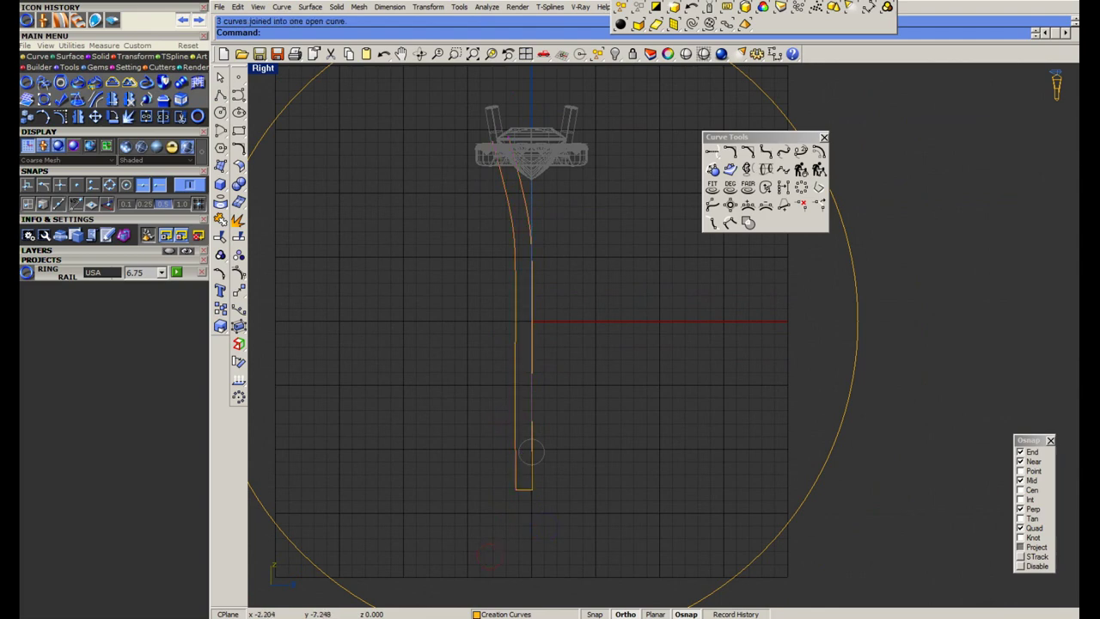
Mirror the joined shank outline across the centre axis to preview the full split shank, and undo the mirror.
{"action": "right_click_drag", "start_coordinate": [555, 284], "coordinate": [555, 317]}
{"action": "key", "text": "ctrl+m"}
{"action": "left_click", "coordinate": [547, 260]}
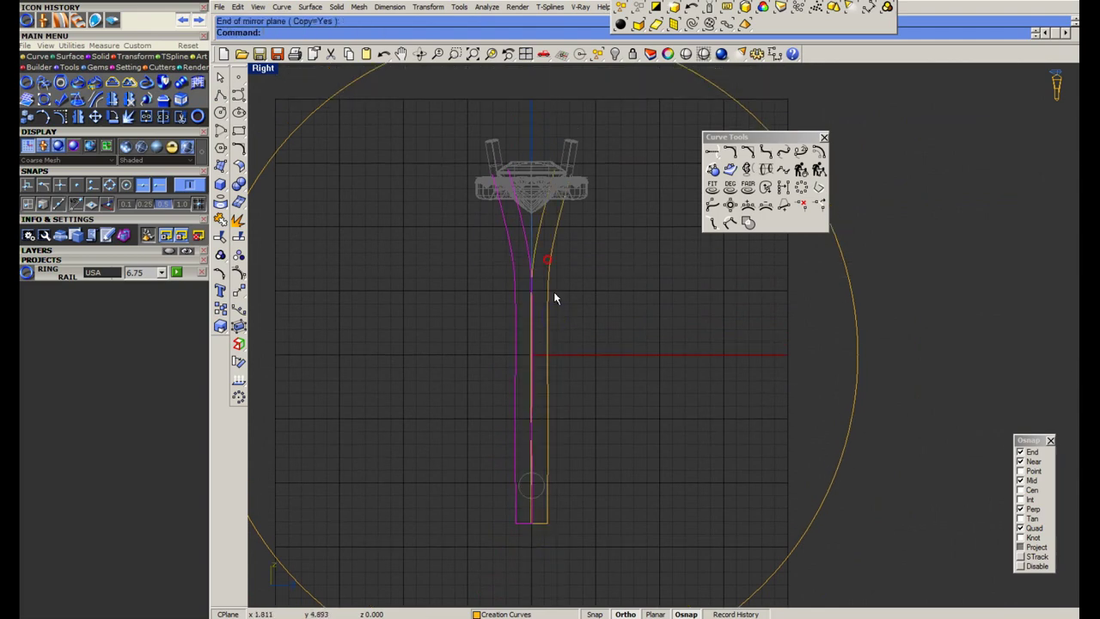
{"action": "left_click_drag", "start_coordinate": [629, 277], "coordinate": [493, 324]}
{"action": "key", "text": "ctrl+z"}
{"action": "scroll", "coordinate": [496, 188], "scroll_direction": "up", "scroll_amount": 6}
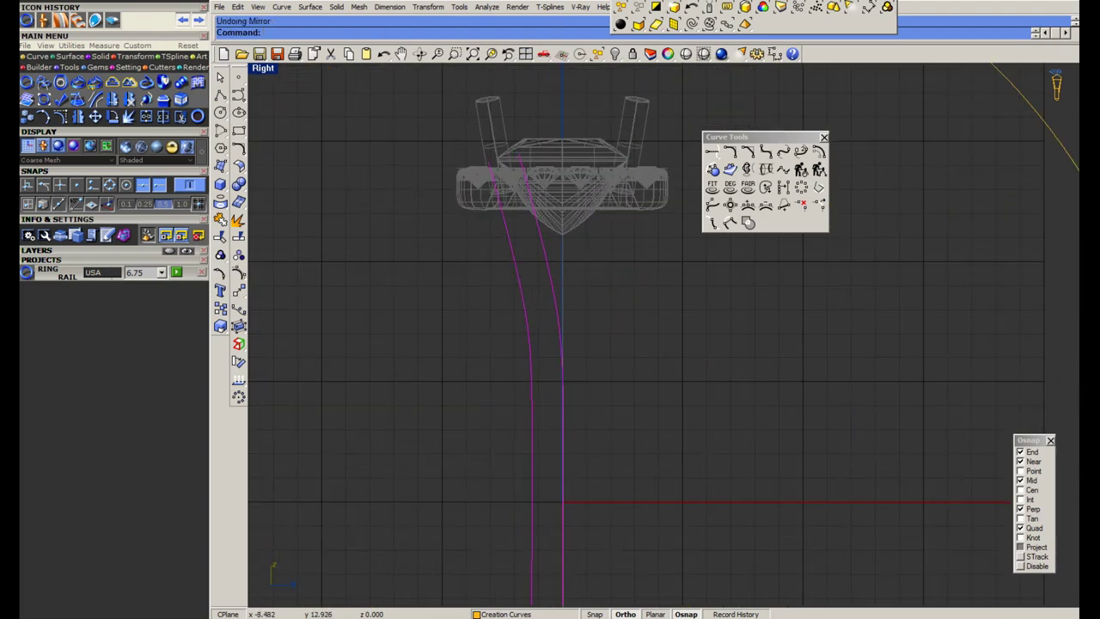
Return to the four-viewport layout and delete the oversized circle surrounding the model.
{"action": "double_click", "coordinate": [262, 68]}
{"action": "scroll", "coordinate": [410, 349], "scroll_direction": "down", "scroll_amount": 2}
{"action": "scroll", "coordinate": [795, 444], "scroll_direction": "down", "scroll_amount": 5}
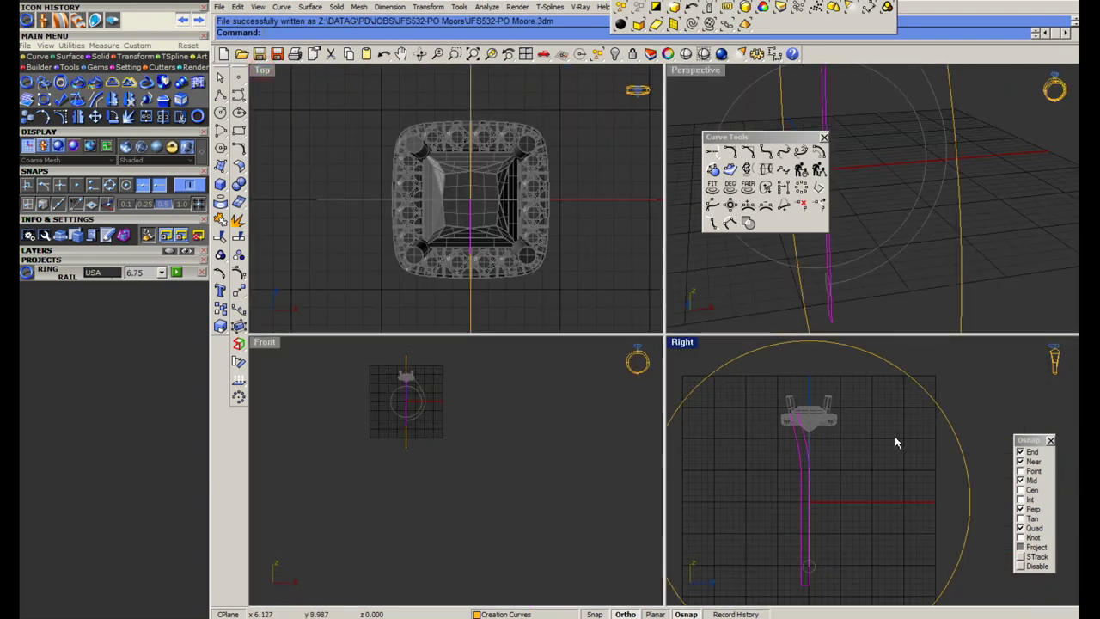
{"action": "left_click_drag", "start_coordinate": [959, 387], "coordinate": [907, 433]}
{"action": "key", "text": "Delete"}
Unlock all objects with the Front view maximized and save the file.
{"action": "scroll", "coordinate": [396, 408], "scroll_direction": "up", "scroll_amount": 3}
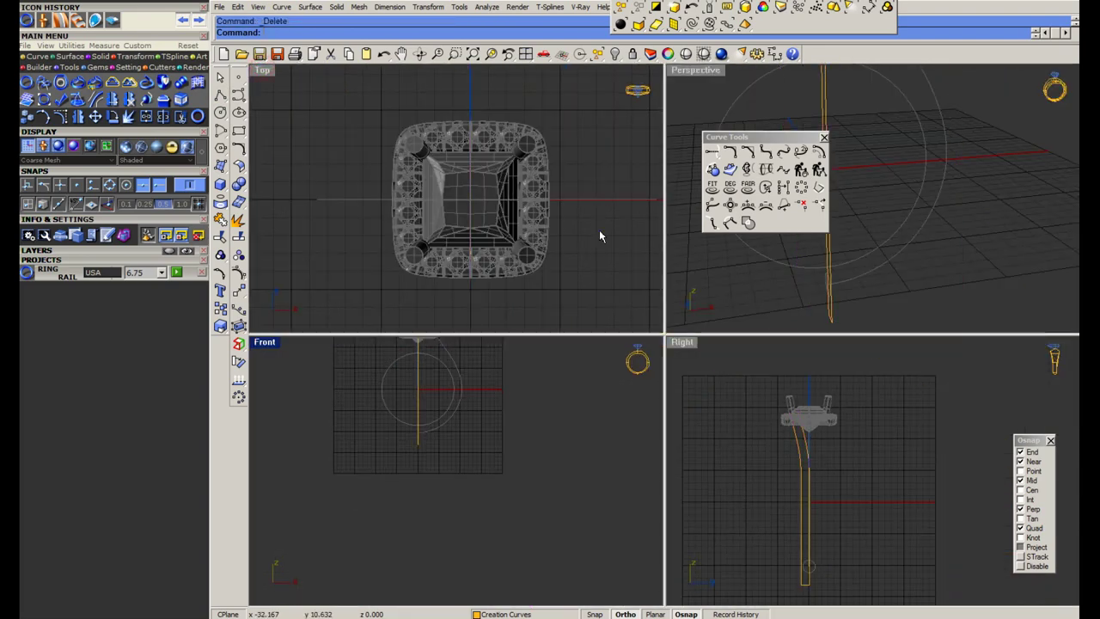
{"action": "double_click", "coordinate": [263, 341]}
{"action": "scroll", "coordinate": [600, 231], "scroll_direction": "up", "scroll_amount": 4}
{"action": "right_click_drag", "start_coordinate": [599, 231], "coordinate": [530, 405]}
{"action": "right_click_drag", "start_coordinate": [631, 175], "coordinate": [631, 216]}
{"action": "right_click", "coordinate": [629, 51]}
{"action": "scroll", "coordinate": [574, 206], "scroll_direction": "up", "scroll_amount": 6}
{"action": "key", "text": "ctrl+s"}
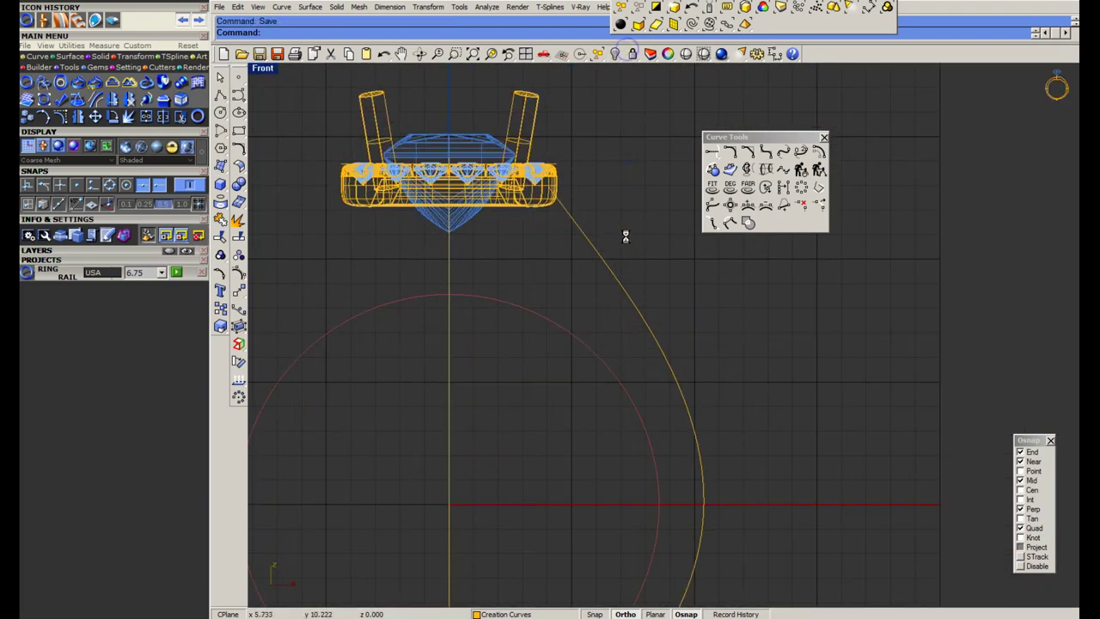
Offset the outer shank profile curve 1.5 mm inward toward the finger opening.
{"action": "left_click_drag", "start_coordinate": [625, 237], "coordinate": [602, 268]}
{"action": "right_click_drag", "start_coordinate": [584, 291], "coordinate": [637, 282]}
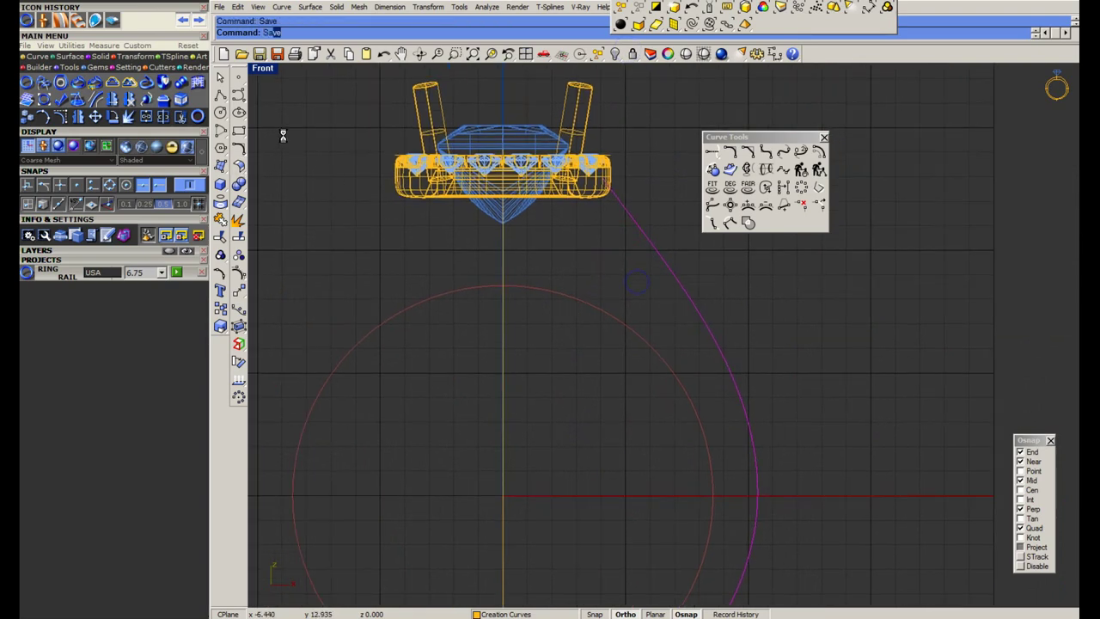
{"action": "left_click", "coordinate": [240, 149]}
{"action": "left_click", "coordinate": [365, 159]}
{"action": "scroll", "coordinate": [516, 232], "scroll_direction": "up", "scroll_amount": 6}
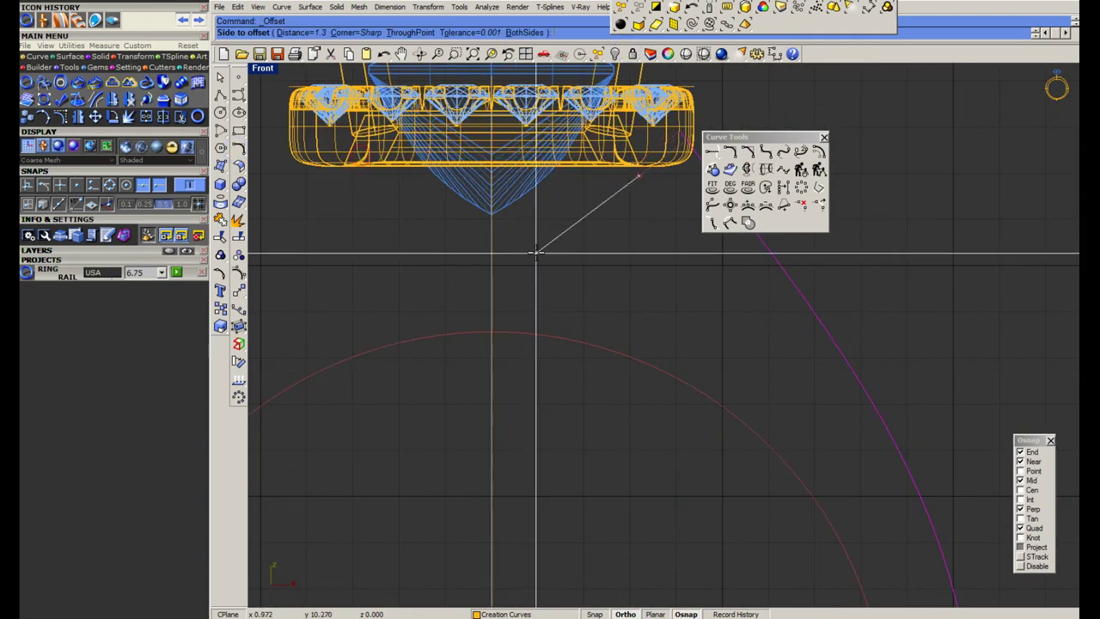
{"action": "type", "text": "1.5"}
{"action": "key", "text": "Return"}
{"action": "left_click", "coordinate": [536, 253]}
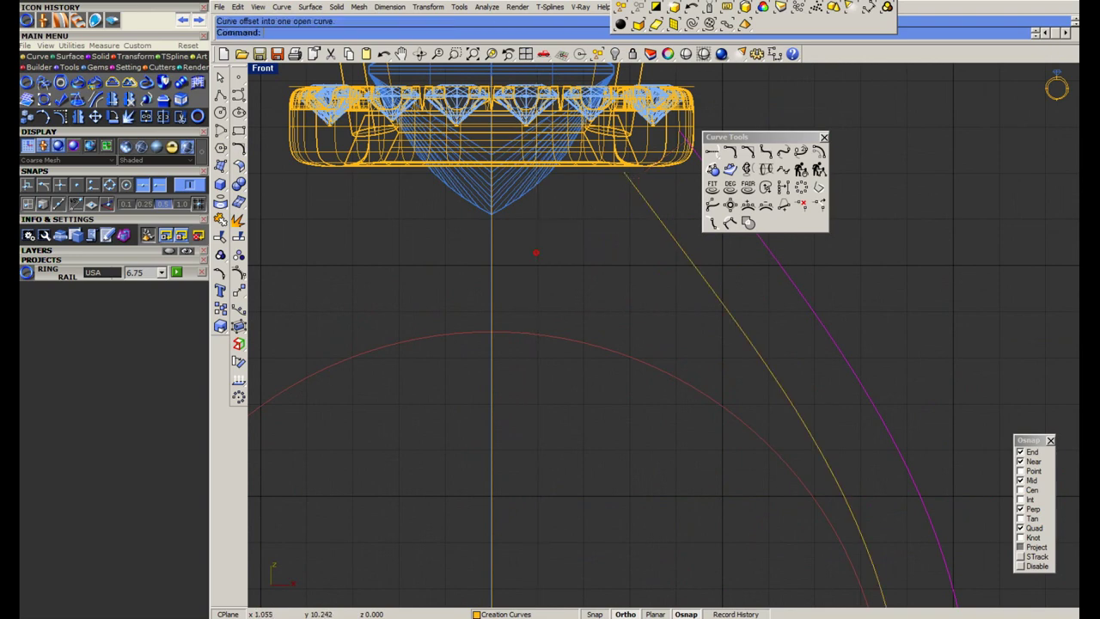
Unhide the hidden circle just outside the finger rail.
{"action": "scroll", "coordinate": [593, 250], "scroll_direction": "down", "scroll_amount": 6}
{"action": "scroll", "coordinate": [624, 280], "scroll_direction": "up", "scroll_amount": 4}
{"action": "left_click", "coordinate": [610, 330]}
{"action": "key", "text": "Escape"}
{"action": "left_click", "coordinate": [614, 56]}
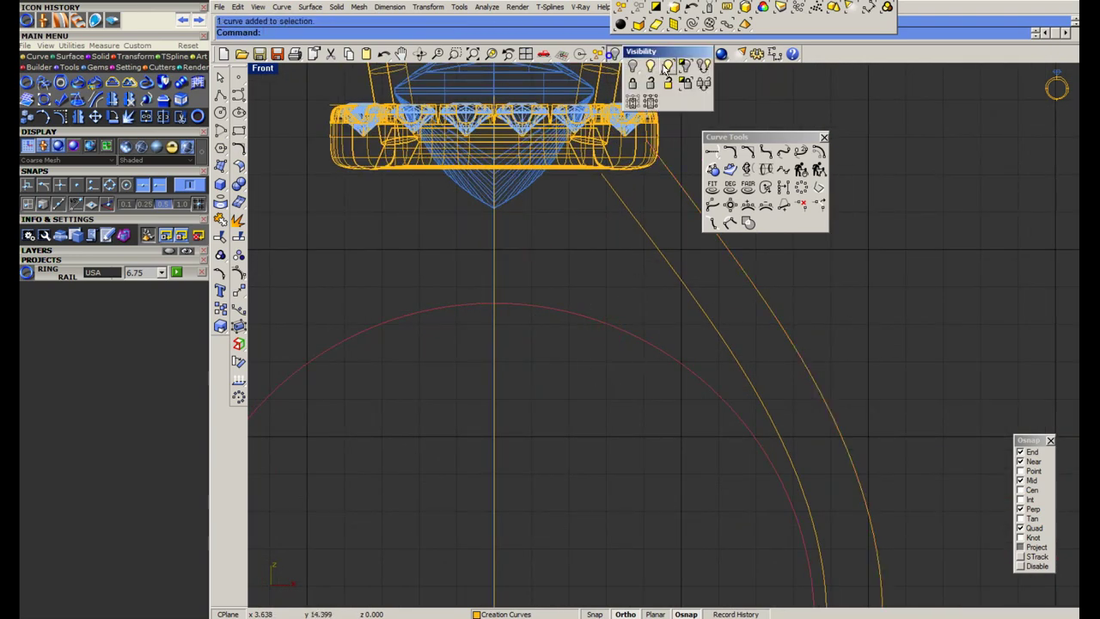
{"action": "left_click", "coordinate": [669, 70]}
{"action": "left_click", "coordinate": [594, 278]}
{"action": "right_click", "coordinate": [596, 243]}
Move the upper control points of the inner offset curve along its direction to extend its end up into the halo.
{"action": "left_click", "coordinate": [625, 206]}
{"action": "scroll", "coordinate": [627, 200], "scroll_direction": "up", "scroll_amount": 2}
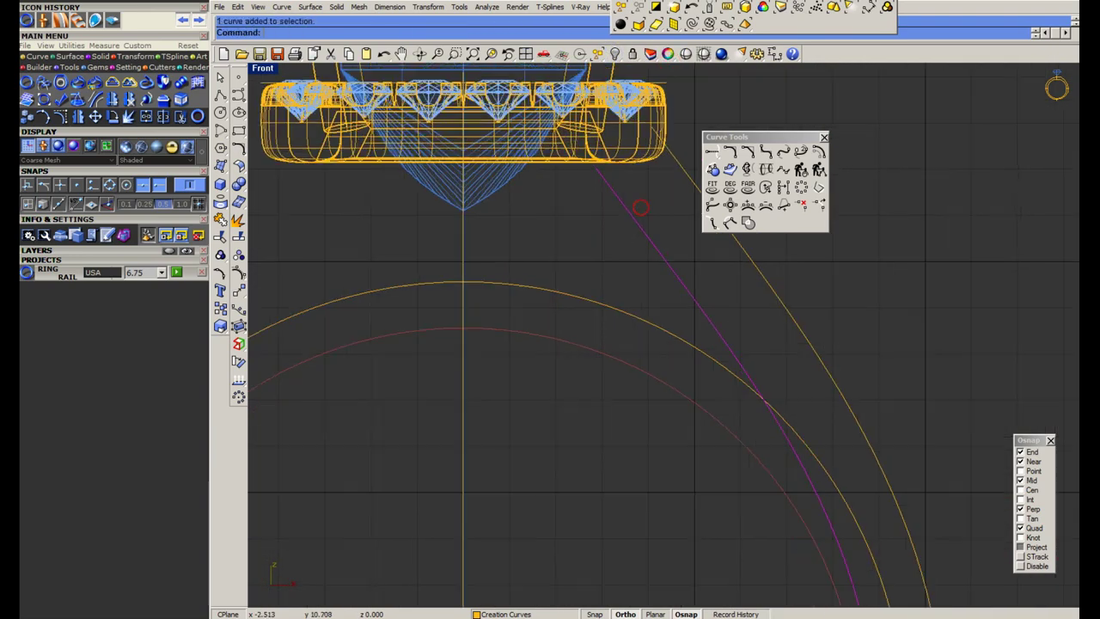
{"action": "left_click", "coordinate": [235, 275]}
{"action": "scroll", "coordinate": [590, 178], "scroll_direction": "up", "scroll_amount": 2}
{"action": "scroll", "coordinate": [629, 201], "scroll_direction": "up", "scroll_amount": 5}
{"action": "type", "text": "m"}
{"action": "key", "text": "Return"}
{"action": "left_click", "coordinate": [641, 214]}
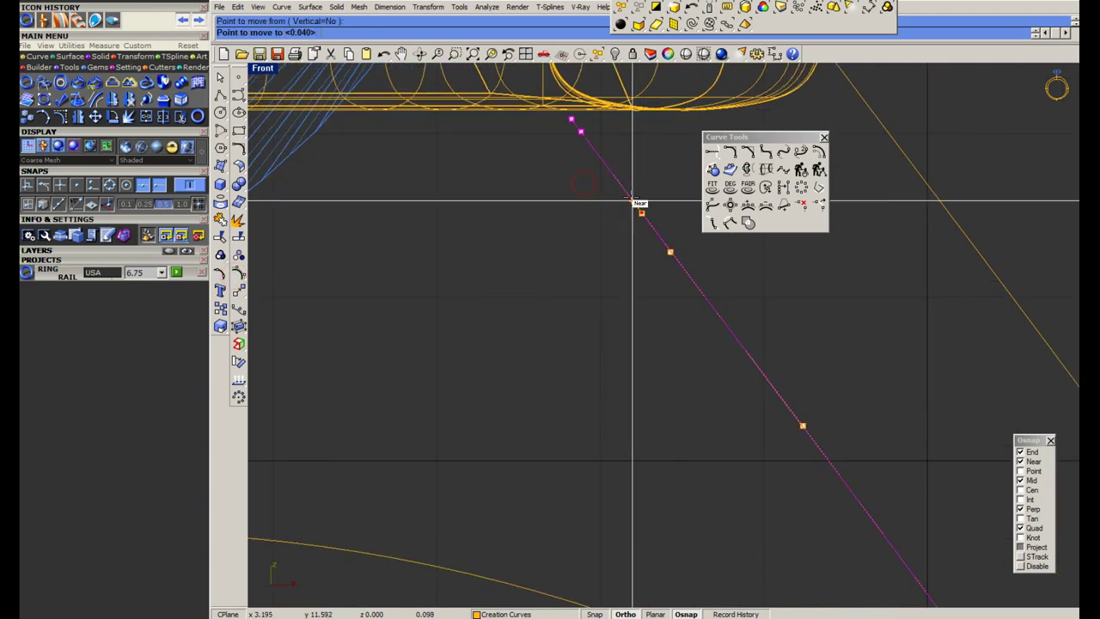
{"action": "left_click", "coordinate": [600, 158]}
{"action": "right_click", "coordinate": [601, 156]}
{"action": "left_click", "coordinate": [635, 205]}
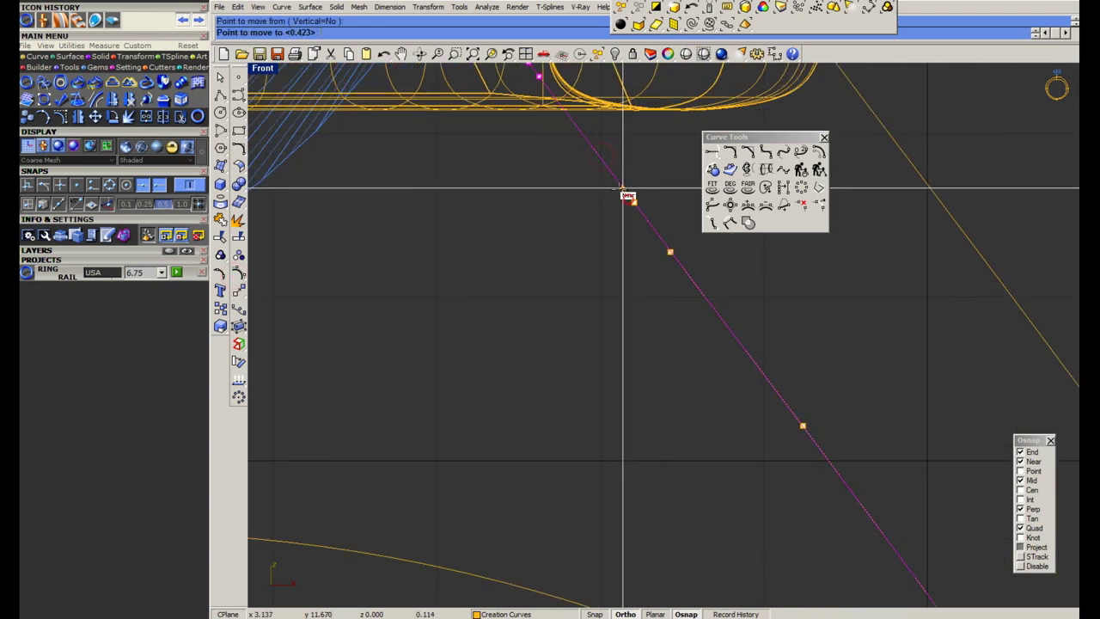
{"action": "left_click", "coordinate": [622, 189]}
{"action": "scroll", "coordinate": [621, 189], "scroll_direction": "down", "scroll_amount": 8}
{"action": "key", "text": "Escape"}
Save the file and load a 1 mm round diamond at the origin.
{"action": "left_click_drag", "start_coordinate": [635, 233], "coordinate": [592, 263]}
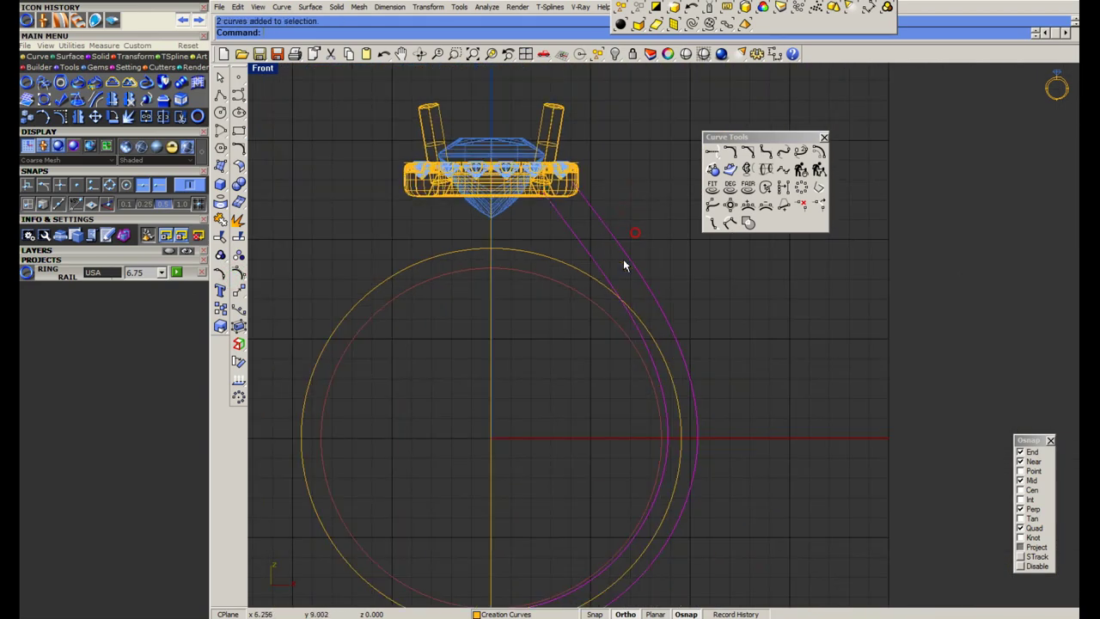
{"action": "left_click", "coordinate": [97, 68]}
{"action": "left_click", "coordinate": [28, 83]}
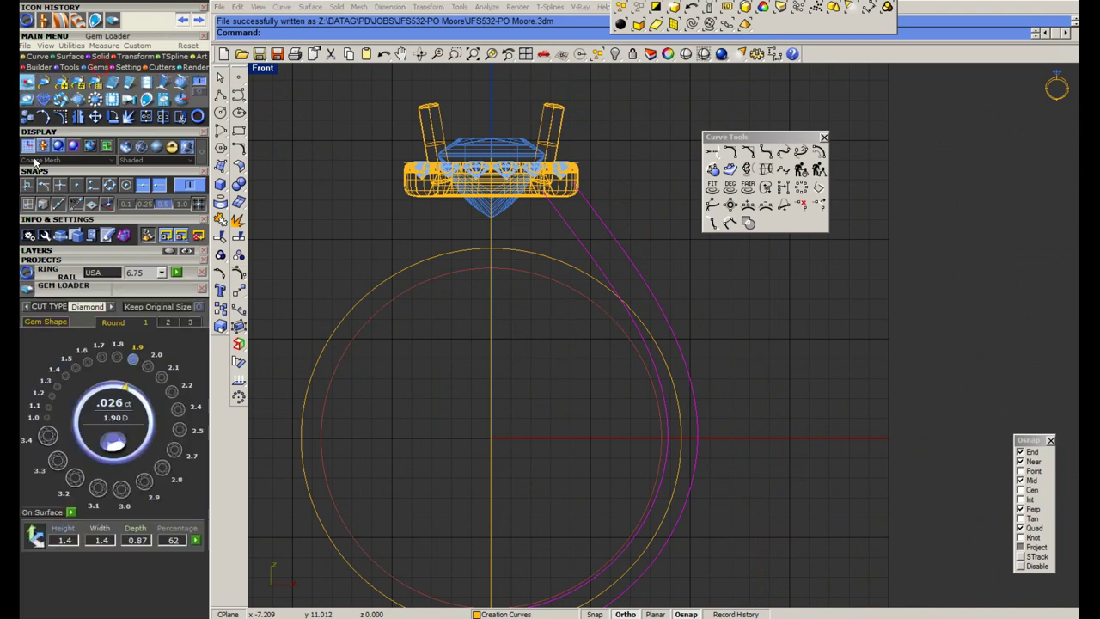
{"action": "left_click", "coordinate": [45, 419]}
Move the diamond from the origin by its centre onto the outer shank curve just below the halo.
{"action": "left_click_drag", "start_coordinate": [451, 425], "coordinate": [519, 470]}
{"action": "type", "text": "m"}
{"action": "key", "text": "Return"}
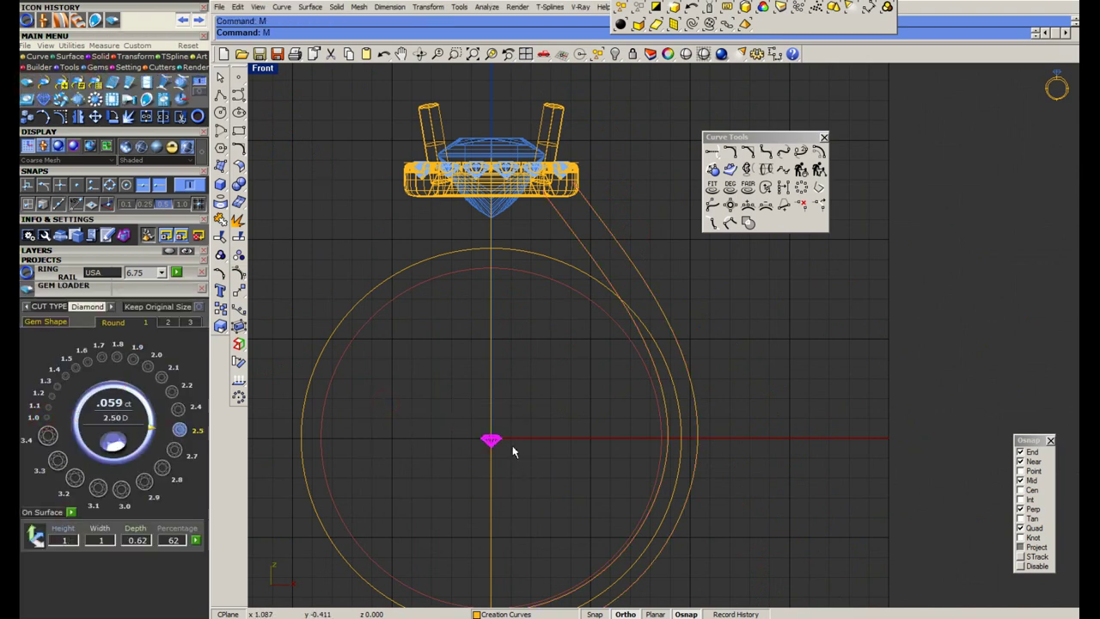
{"action": "left_click", "coordinate": [491, 439]}
{"action": "scroll", "coordinate": [615, 266], "scroll_direction": "up", "scroll_amount": 6}
{"action": "left_click", "coordinate": [590, 201]}
Rotate the diamond about its centre so its girdle lies along the outer shank curve.
{"action": "scroll", "coordinate": [590, 200], "scroll_direction": "up", "scroll_amount": 13}
{"action": "type", "text": "rotate"}
{"action": "key", "text": "Return"}
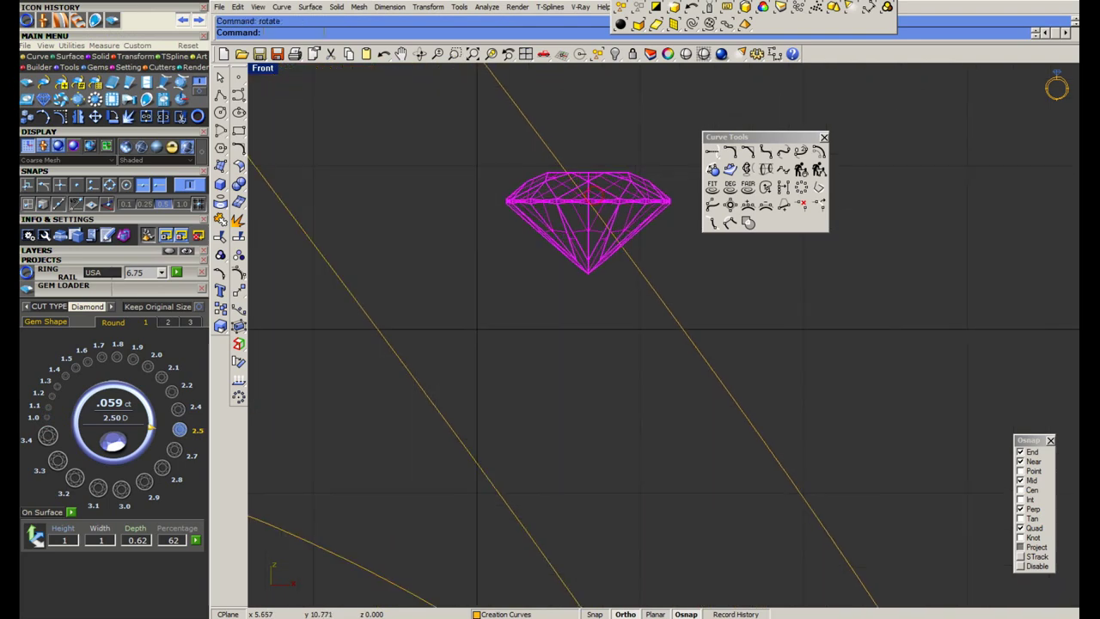
{"action": "left_click", "coordinate": [588, 202]}
{"action": "left_click", "coordinate": [668, 202]}
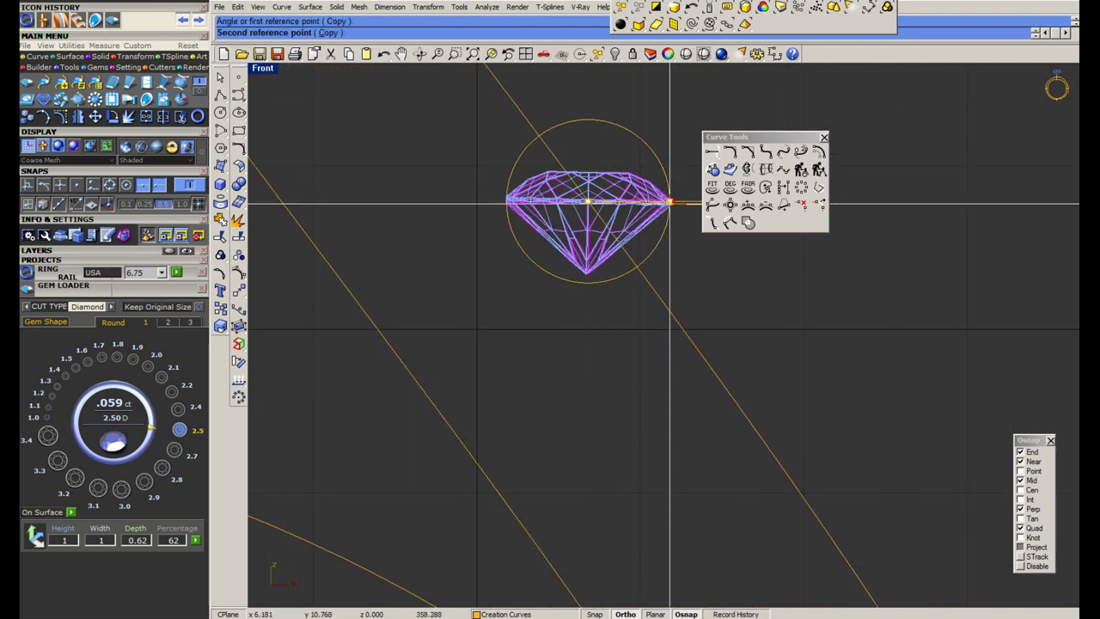
{"action": "left_click", "coordinate": [654, 290]}
Move the diamond 0.2 mm inward, perpendicular to the outer shank curve.
{"action": "scroll", "coordinate": [562, 217], "scroll_direction": "up", "scroll_amount": 6}
{"action": "type", "text": "m"}
{"action": "key", "text": "Return"}
{"action": "left_click", "coordinate": [588, 205]}
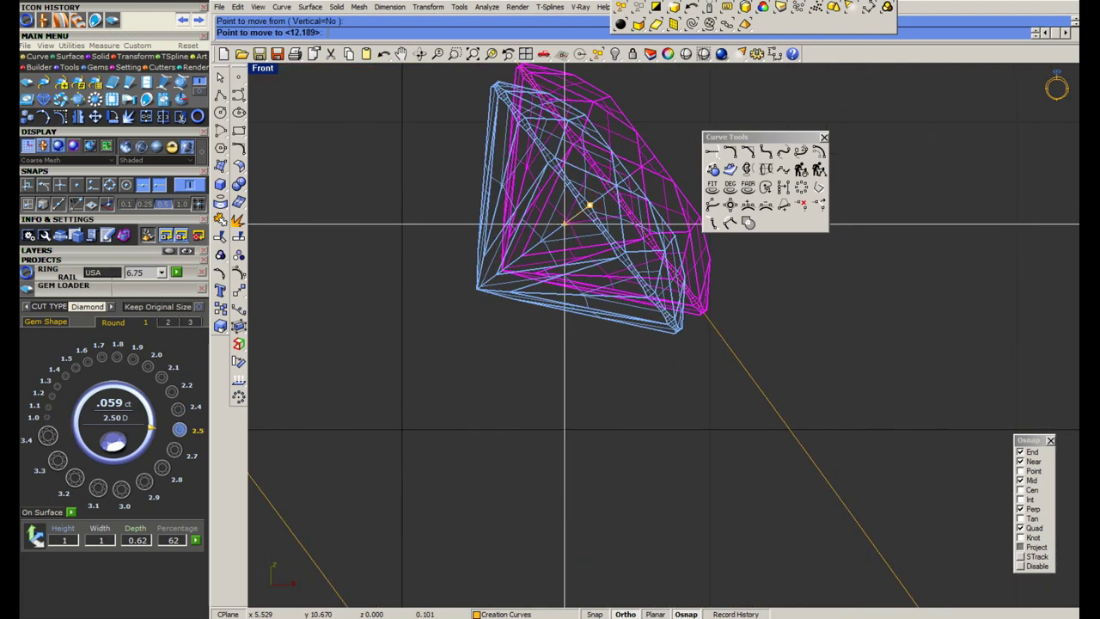
{"action": "type", "text": ".2"}
{"action": "key", "text": "Return"}
{"action": "left_click", "coordinate": [562, 226]}
Measure the distance from the diamond's lower tip perpendicular to the inner shank curve.
{"action": "scroll", "coordinate": [564, 277], "scroll_direction": "down", "scroll_amount": 4}
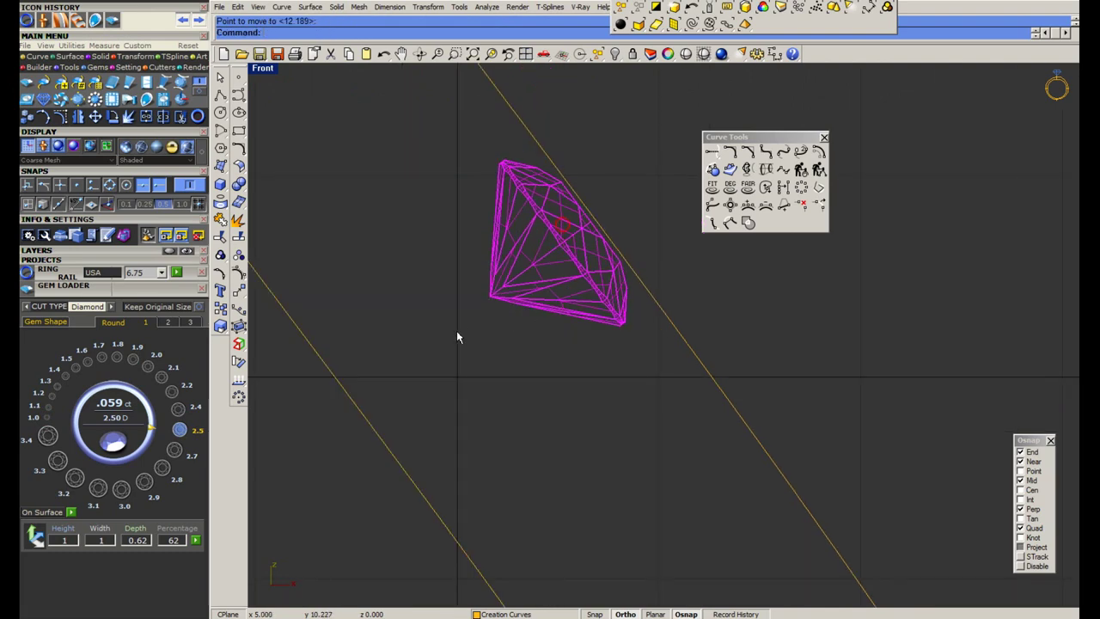
{"action": "middle_click", "coordinate": [458, 331]}
{"action": "left_click", "coordinate": [472, 307]}
{"action": "left_click", "coordinate": [490, 296]}
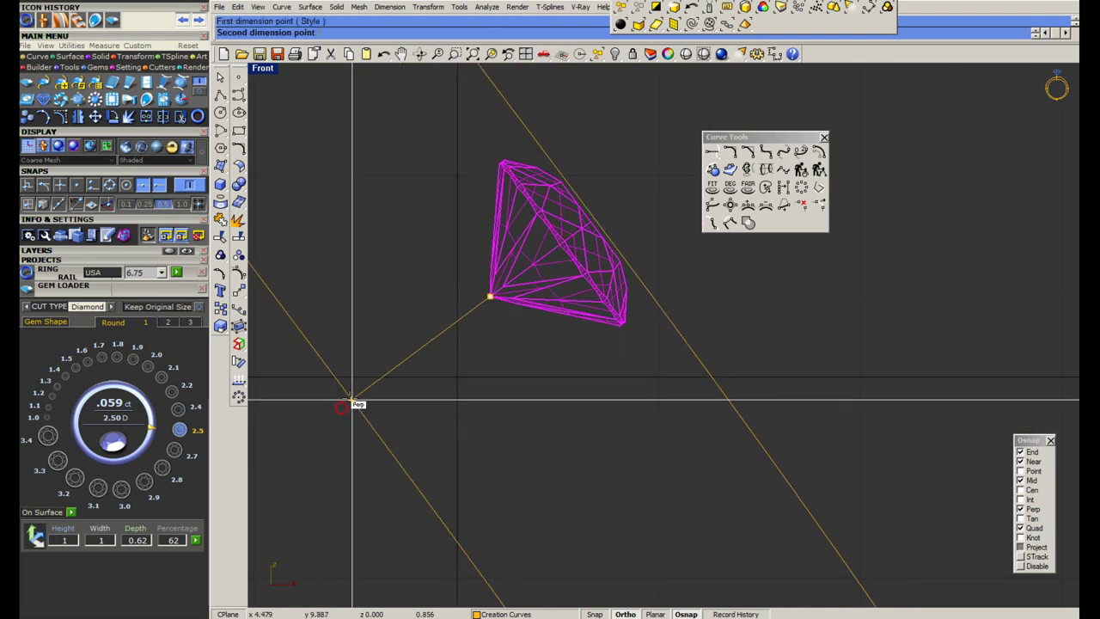
{"action": "left_click", "coordinate": [352, 400]}
{"action": "scroll", "coordinate": [519, 319], "scroll_direction": "down", "scroll_amount": 8}
{"action": "key", "text": "Escape"}
Delete the inner shank curve and offset the outer shank curve 1.45 mm inward to replace it.
{"action": "left_click", "coordinate": [471, 388]}
{"action": "scroll", "coordinate": [523, 364], "scroll_direction": "down", "scroll_amount": 4}
{"action": "right_click_drag", "start_coordinate": [539, 375], "coordinate": [576, 323]}
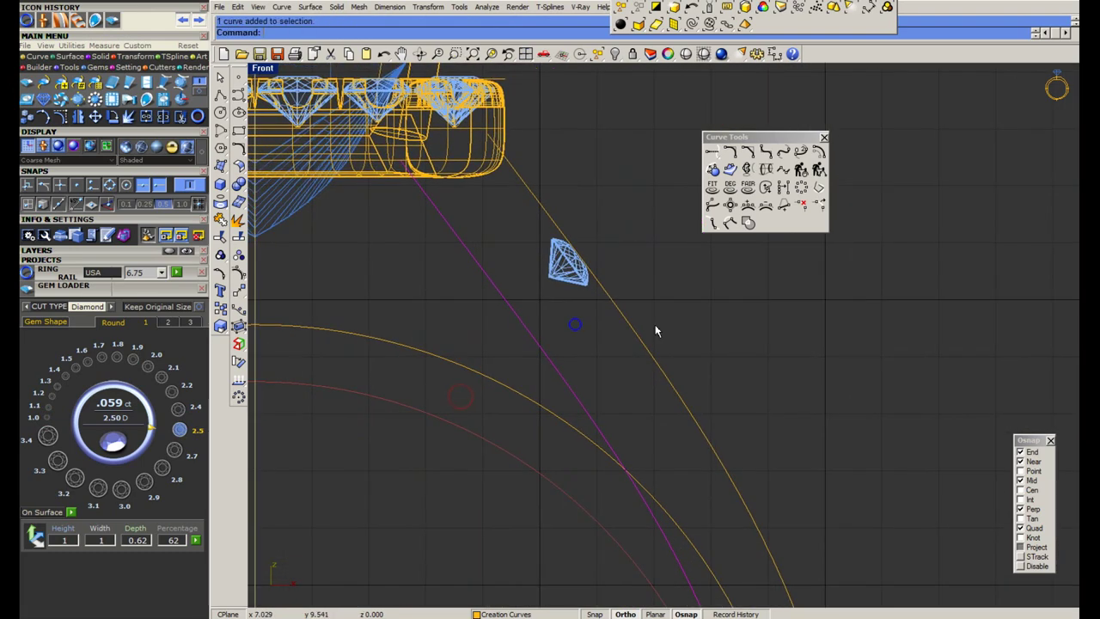
{"action": "left_click", "coordinate": [640, 356]}
{"action": "scroll", "coordinate": [629, 359], "scroll_direction": "down", "scroll_amount": 6}
{"action": "right_click_drag", "start_coordinate": [618, 359], "coordinate": [675, 311]}
{"action": "left_click", "coordinate": [241, 150]}
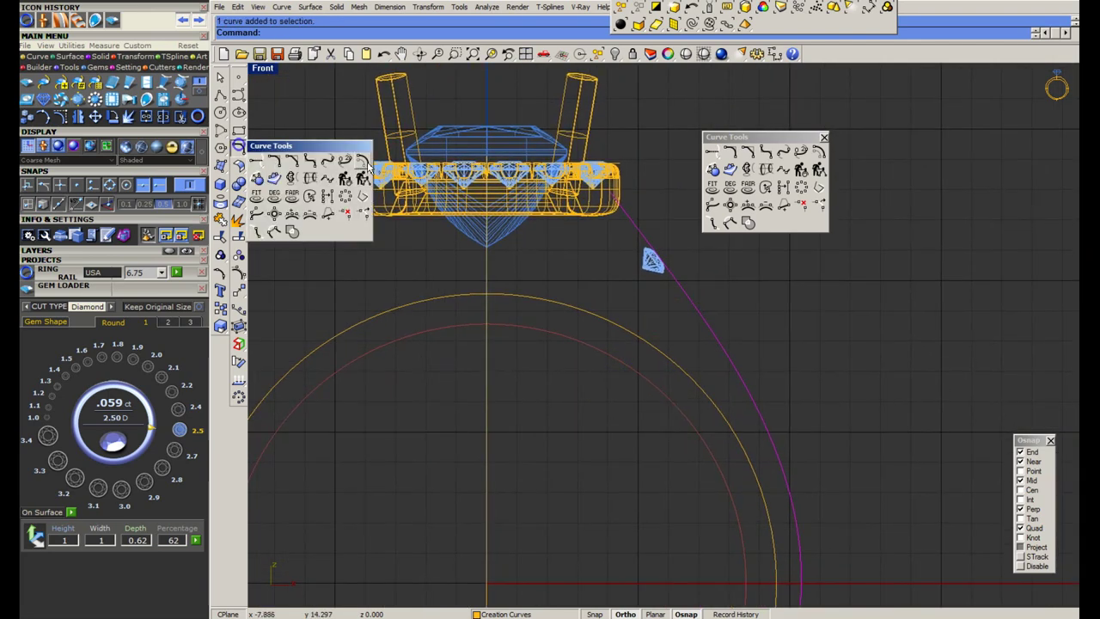
{"action": "left_click", "coordinate": [365, 165]}
{"action": "scroll", "coordinate": [517, 256], "scroll_direction": "up", "scroll_amount": 6}
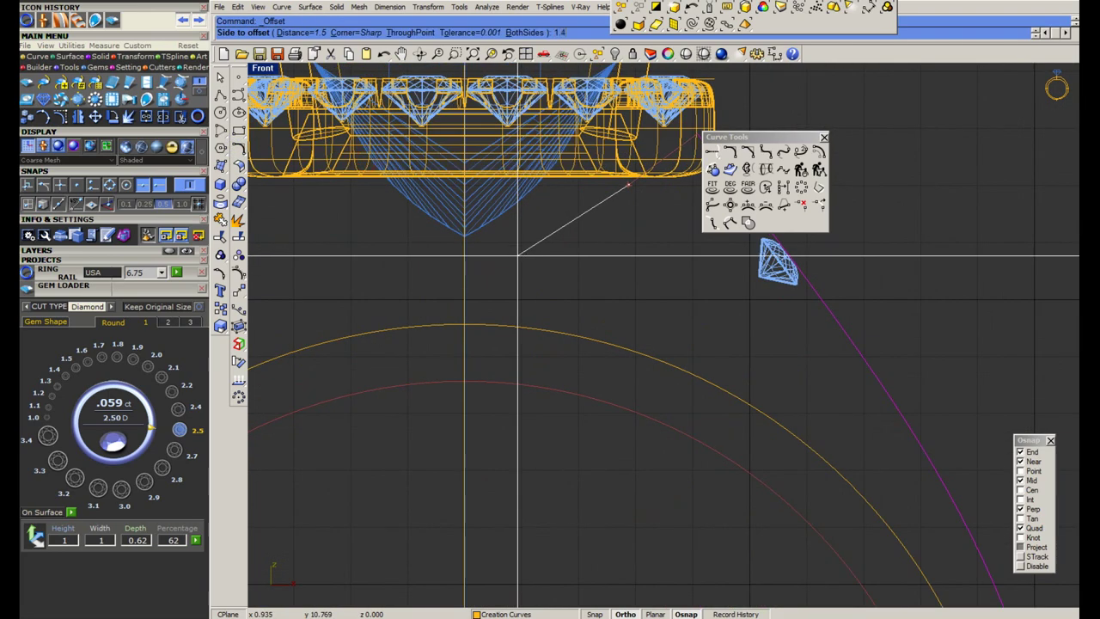
{"action": "left_click", "coordinate": [517, 255]}
Move the upper control points of the new inner shank curve along its direction to extend its end into the halo.
{"action": "left_click_drag", "start_coordinate": [694, 215], "coordinate": [645, 259]}
{"action": "right_click_drag", "start_coordinate": [611, 253], "coordinate": [496, 313]}
{"action": "left_click", "coordinate": [239, 273]}
{"action": "scroll", "coordinate": [469, 248], "scroll_direction": "up", "scroll_amount": 6}
{"action": "type", "text": "m"}
{"action": "key", "text": "Return"}
{"action": "left_click", "coordinate": [589, 278]}
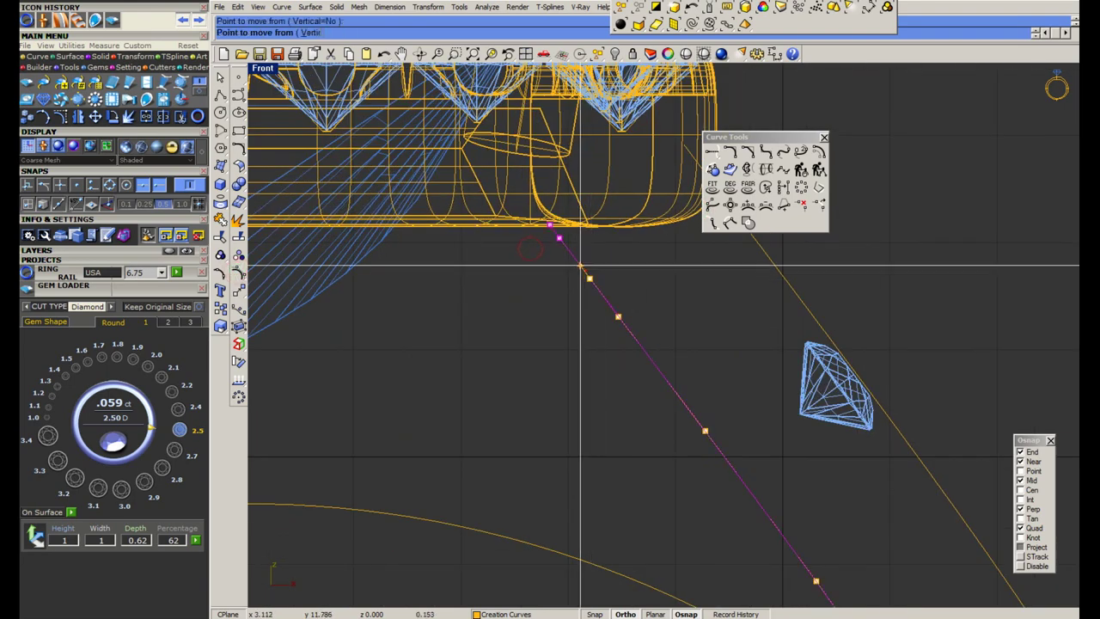
{"action": "left_click", "coordinate": [559, 238]}
{"action": "right_click", "coordinate": [592, 278]}
{"action": "left_click", "coordinate": [594, 282]}
{"action": "left_click", "coordinate": [593, 279]}
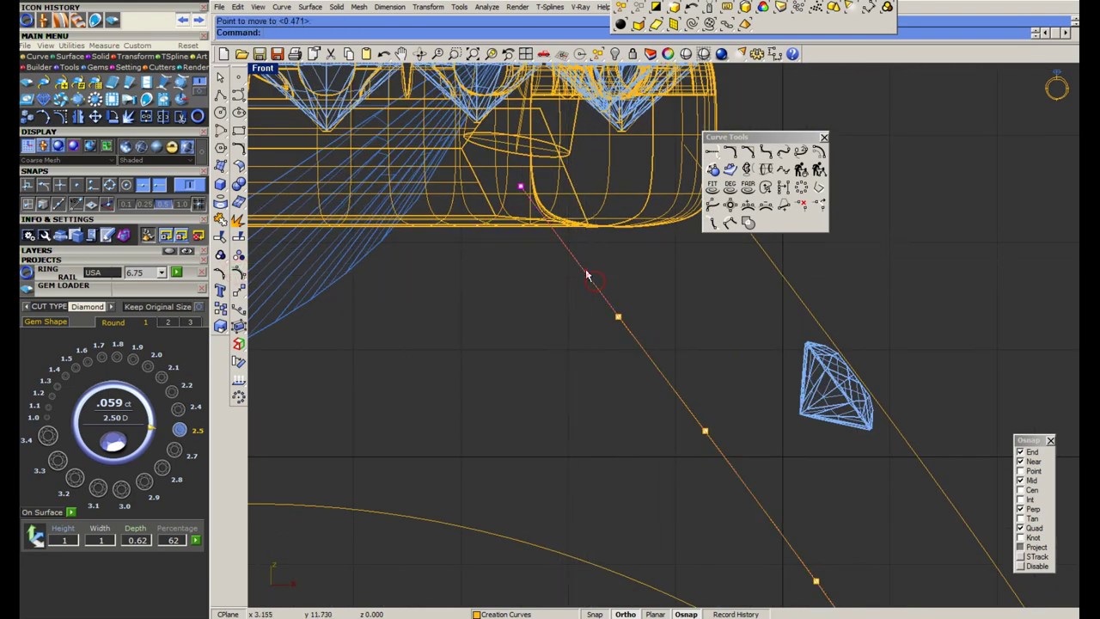
{"action": "scroll", "coordinate": [662, 572], "scroll_direction": "down", "scroll_amount": 5}
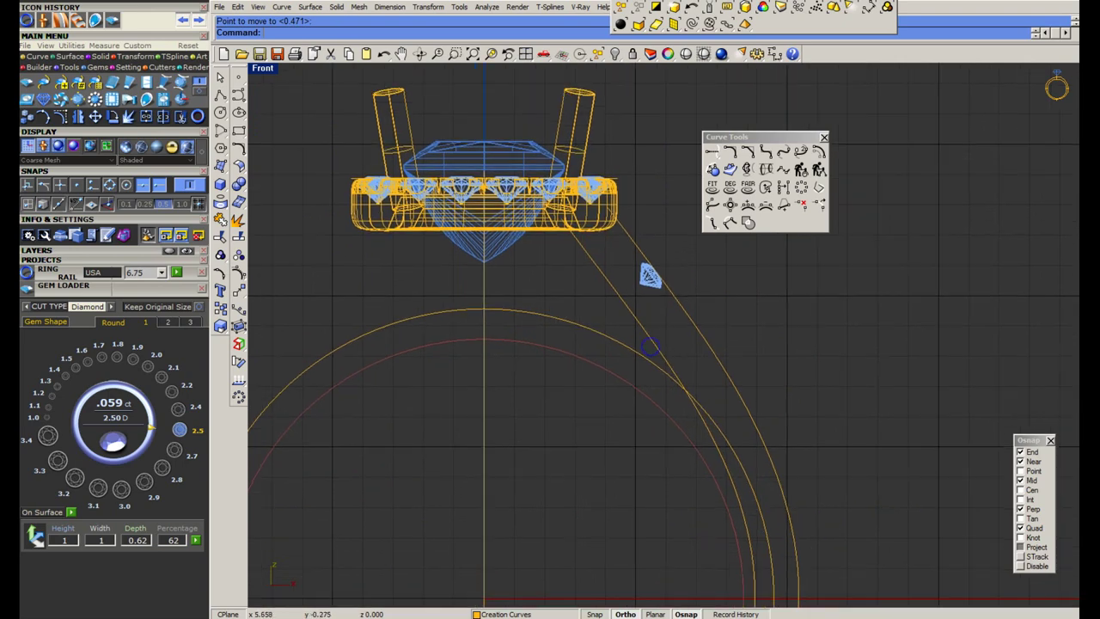
Switch to the Picasa Photo Viewer to examine the side view of the reference ring in image2.jpeg.
{"action": "left_click", "coordinate": [649, 617]}
{"action": "key", "text": "Right"}
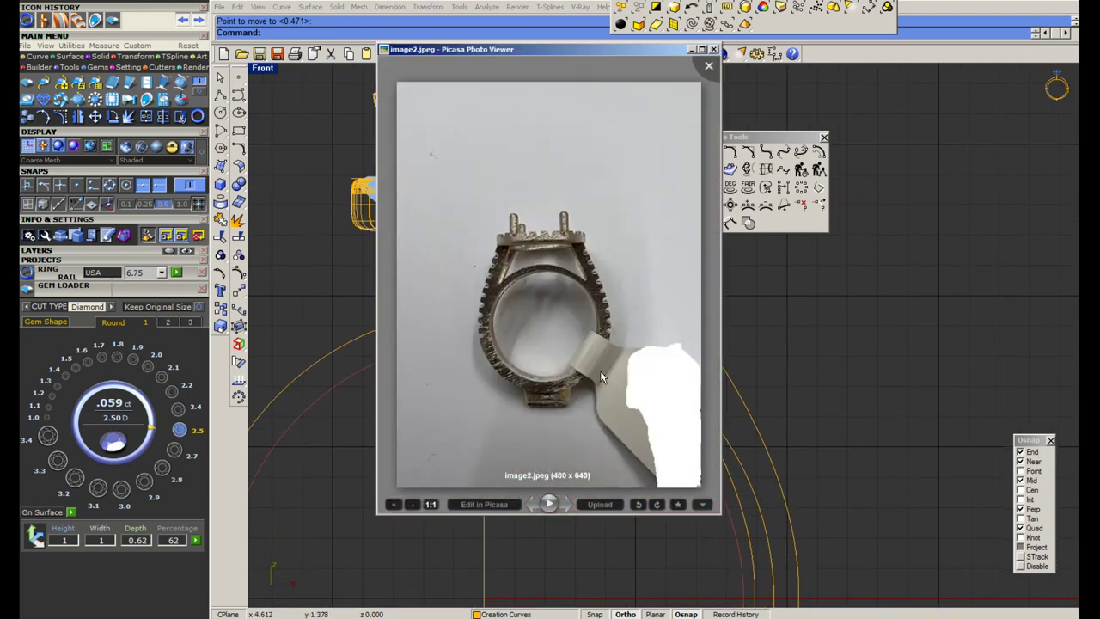
{"action": "left_click", "coordinate": [694, 52]}
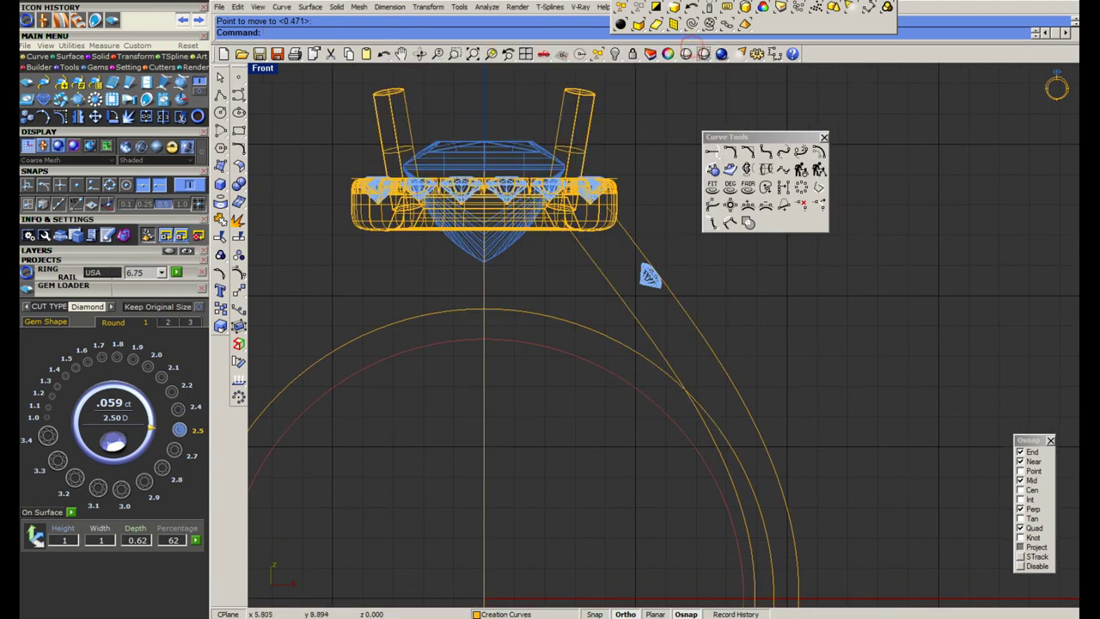
Mirror the inner shank curve across the vertical centre axis.
{"action": "left_click_drag", "start_coordinate": [670, 395], "coordinate": [669, 395]}
{"action": "key", "text": "Escape"}
{"action": "left_click", "coordinate": [651, 330]}
{"action": "key", "text": "ctrl+m"}
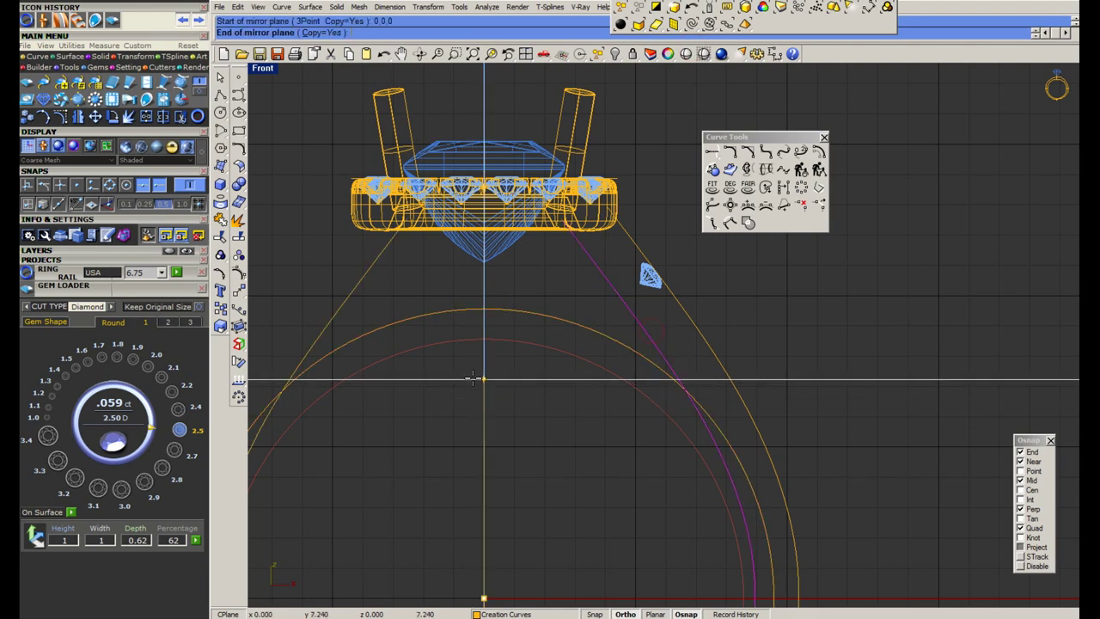
{"action": "left_click", "coordinate": [477, 377]}
Trim the two inner shank curves and the circle below their crossings, leaving the upper arc and the straight segments under the head.
{"action": "scroll", "coordinate": [497, 378], "scroll_direction": "down", "scroll_amount": 4}
{"action": "left_click_drag", "start_coordinate": [526, 401], "coordinate": [474, 444]}
{"action": "right_click_drag", "start_coordinate": [526, 402], "coordinate": [548, 333]}
{"action": "scroll", "coordinate": [639, 308], "scroll_direction": "up", "scroll_amount": 4}
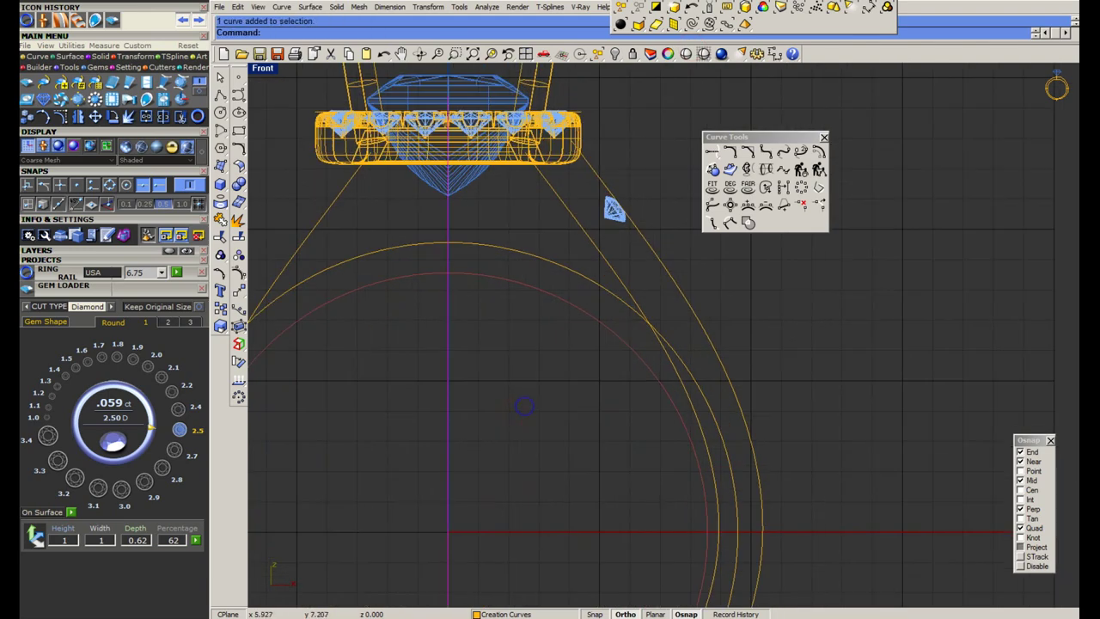
{"action": "left_click_drag", "start_coordinate": [653, 303], "coordinate": [624, 324]}
{"action": "left_click_drag", "start_coordinate": [275, 284], "coordinate": [272, 279]}
{"action": "right_click_drag", "start_coordinate": [287, 270], "coordinate": [369, 256]}
{"action": "key", "text": "ctrl+t"}
{"action": "left_click", "coordinate": [324, 318]}
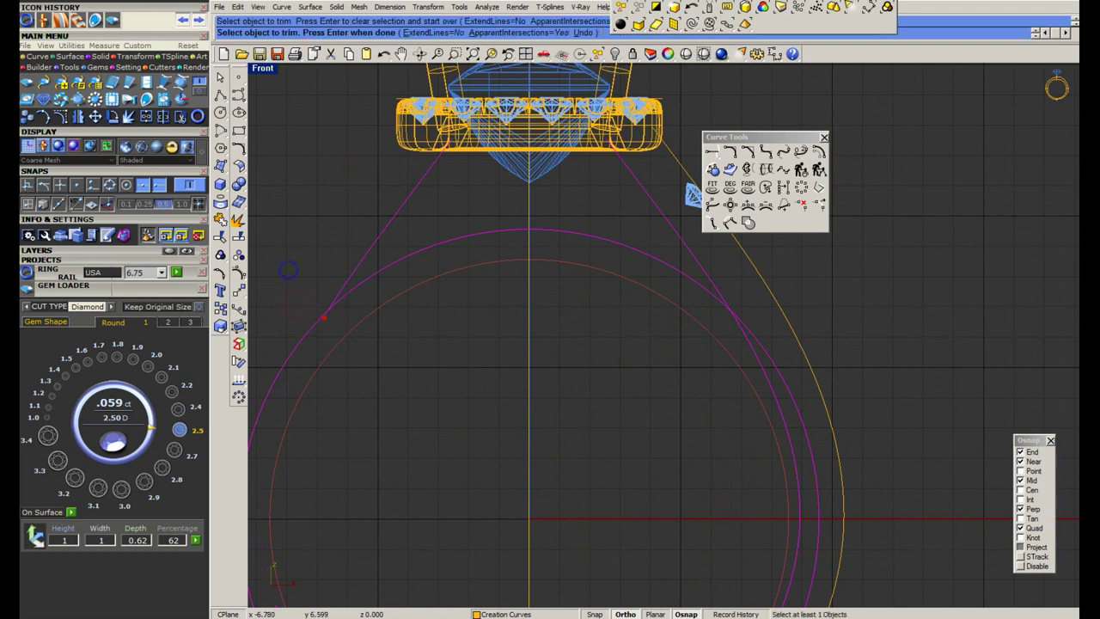
{"action": "left_click", "coordinate": [321, 318]}
{"action": "scroll", "coordinate": [651, 306], "scroll_direction": "down", "scroll_amount": 6}
{"action": "right_click_drag", "start_coordinate": [652, 305], "coordinate": [565, 289]}
{"action": "key", "text": "Return"}
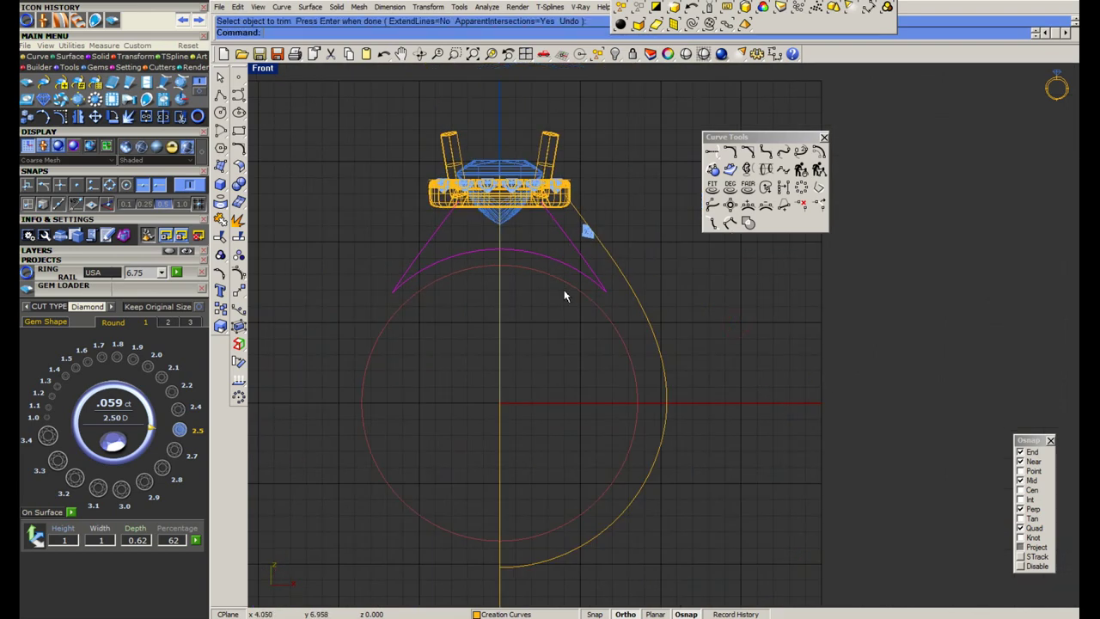
Join the trimmed arc and side segments into one curve and save the file.
{"action": "key", "text": "ctrl+j"}
{"action": "scroll", "coordinate": [580, 273], "scroll_direction": "up", "scroll_amount": 8}
{"action": "key", "text": "Escape"}
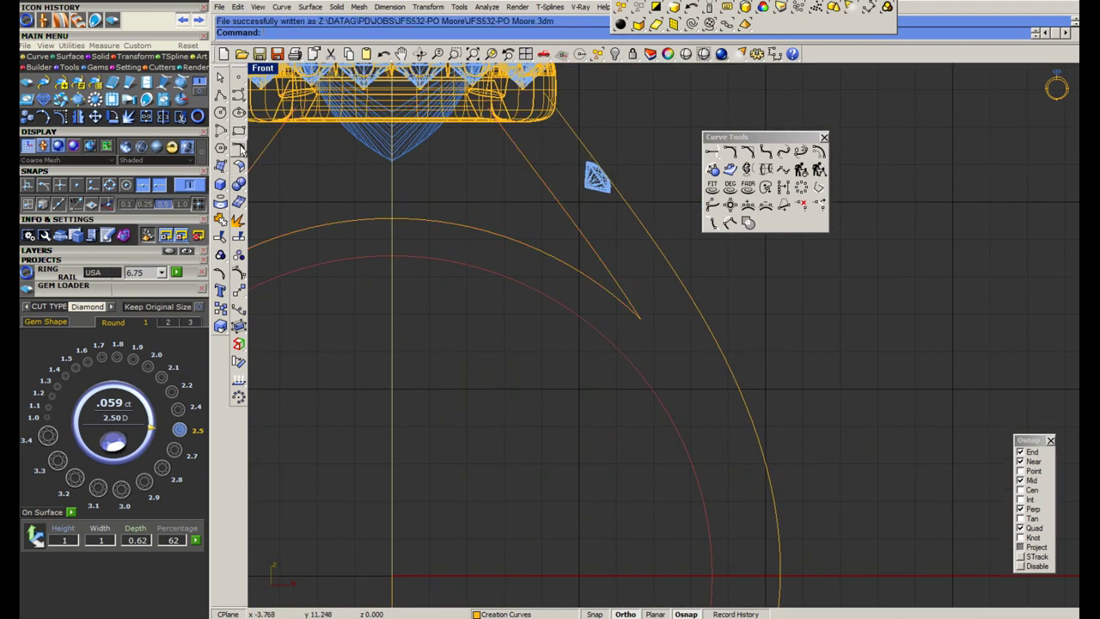
{"action": "left_click", "coordinate": [241, 149]}
{"action": "left_click", "coordinate": [355, 164]}
{"action": "scroll", "coordinate": [608, 310], "scroll_direction": "up", "scroll_amount": 1}
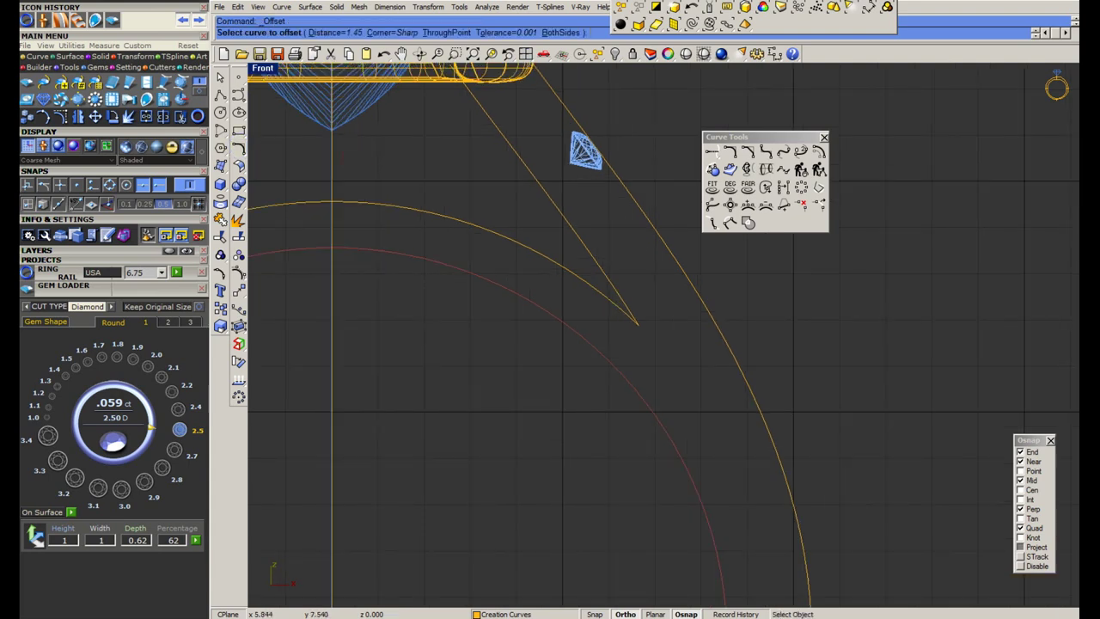
{"action": "type", "text": ".3"}
{"action": "key", "text": "Return"}
{"action": "left_click", "coordinate": [600, 291]}
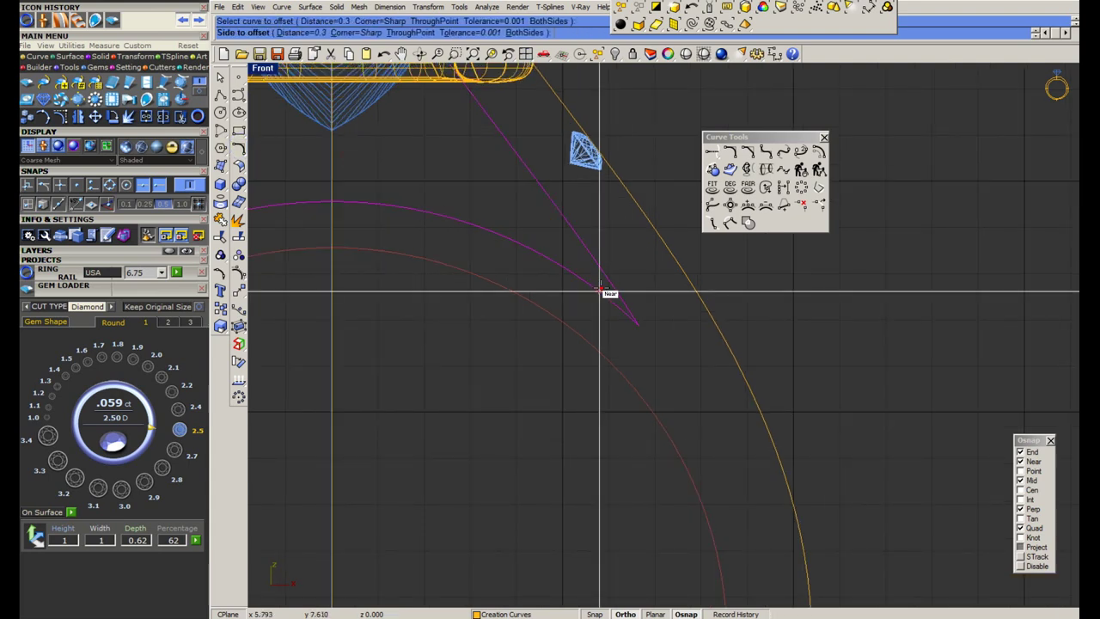
{"action": "left_click", "coordinate": [611, 305]}
{"action": "right_click", "coordinate": [611, 304]}
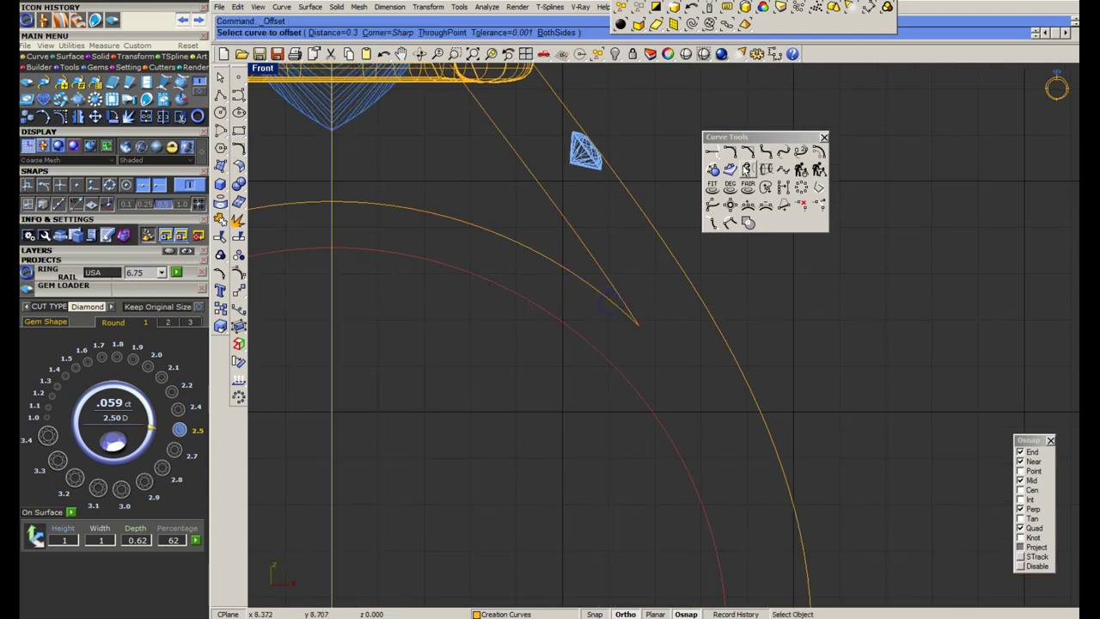
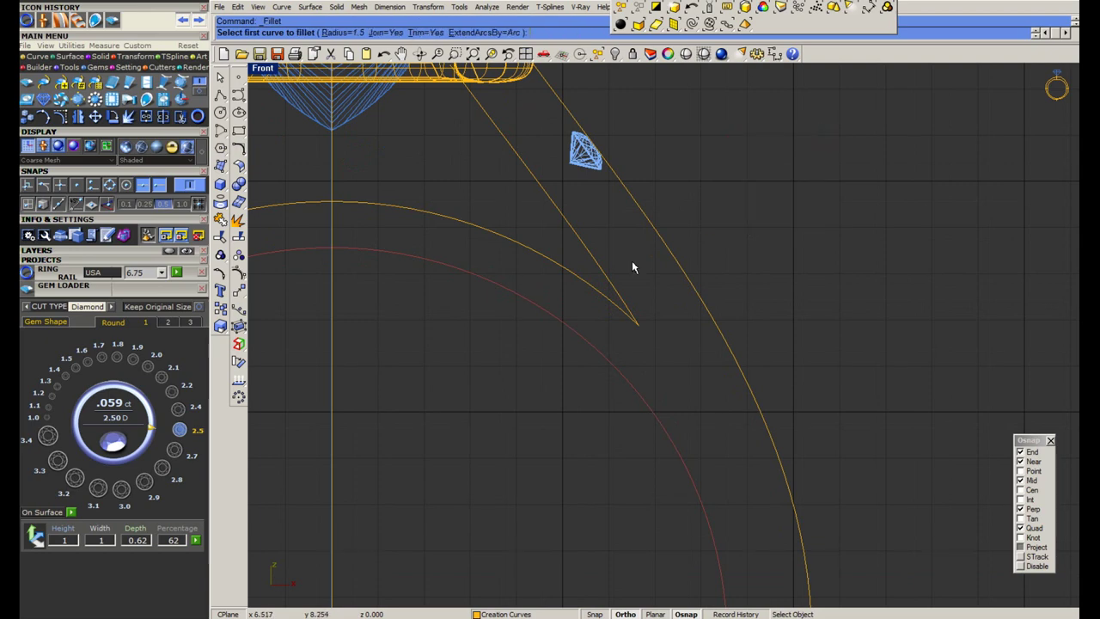
Try a 0.3 mm radius fillet on the right corner of the joined gallery curve and undo it.
{"action": "type", "text": ".3"}
{"action": "key", "text": "Return"}
{"action": "left_click", "coordinate": [614, 307]}
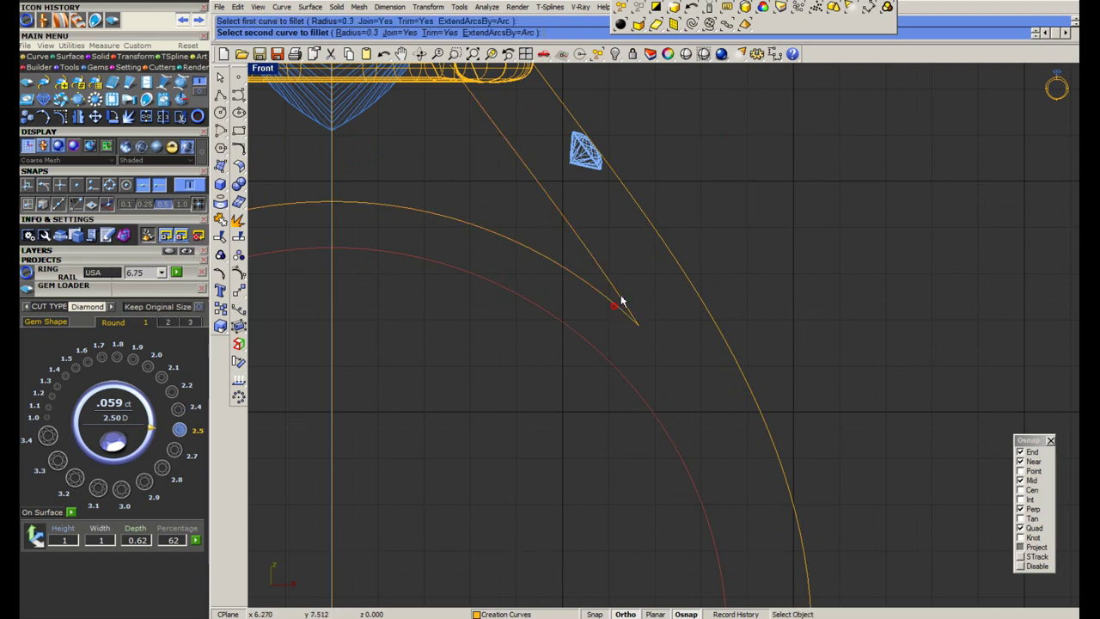
{"action": "left_click", "coordinate": [621, 295]}
{"action": "scroll", "coordinate": [632, 308], "scroll_direction": "down", "scroll_amount": 6}
{"action": "key", "text": "ctrl+z"}
Fillet the right corner of the joined gallery curve with a 0.2 mm radius.
{"action": "right_click", "coordinate": [624, 301]}
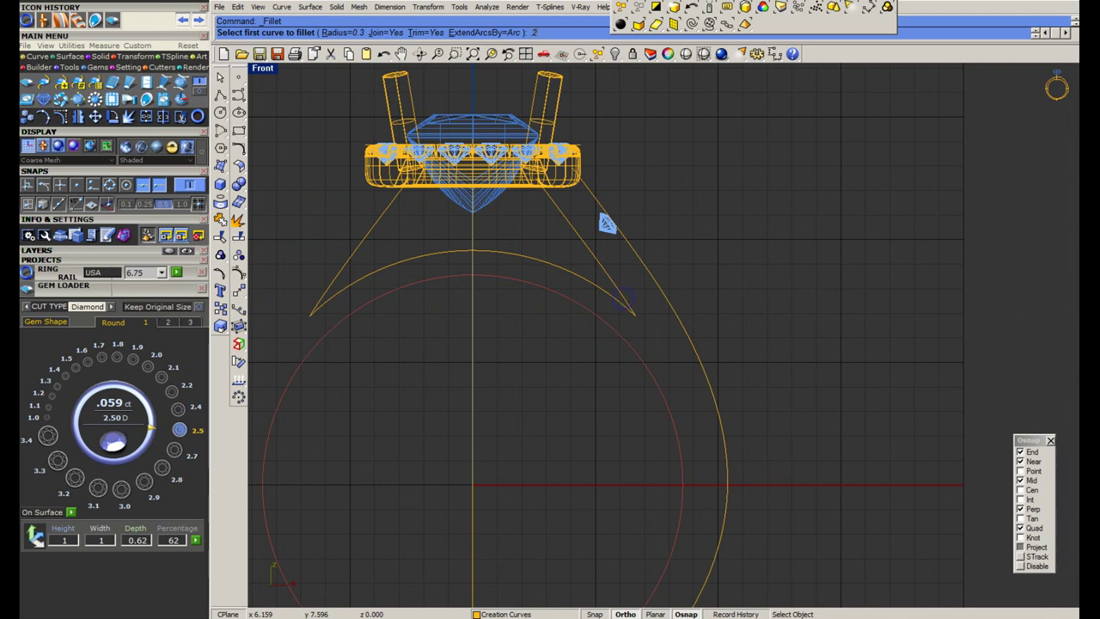
{"action": "key", "text": "Return"}
{"action": "left_click", "coordinate": [619, 305]}
{"action": "left_click", "coordinate": [624, 302]}
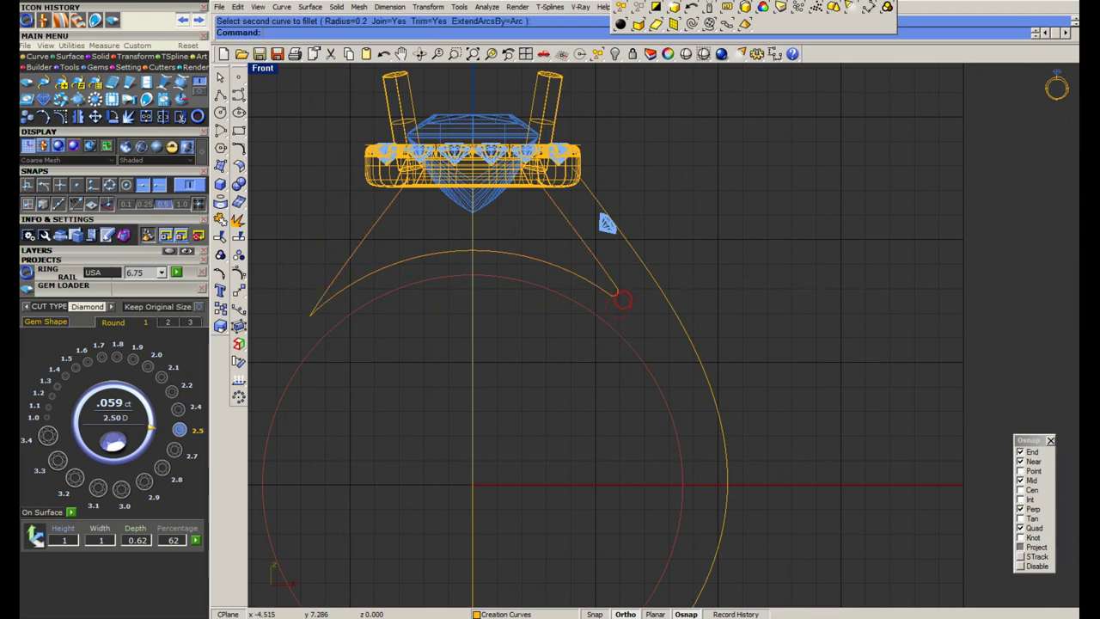
Fillet the left corner of the joined gallery curve with the same 0.2 mm radius.
{"action": "right_click", "coordinate": [341, 291]}
{"action": "left_click", "coordinate": [340, 291]}
{"action": "left_click", "coordinate": [336, 283]}
{"action": "scroll", "coordinate": [654, 302], "scroll_direction": "down", "scroll_amount": 1}
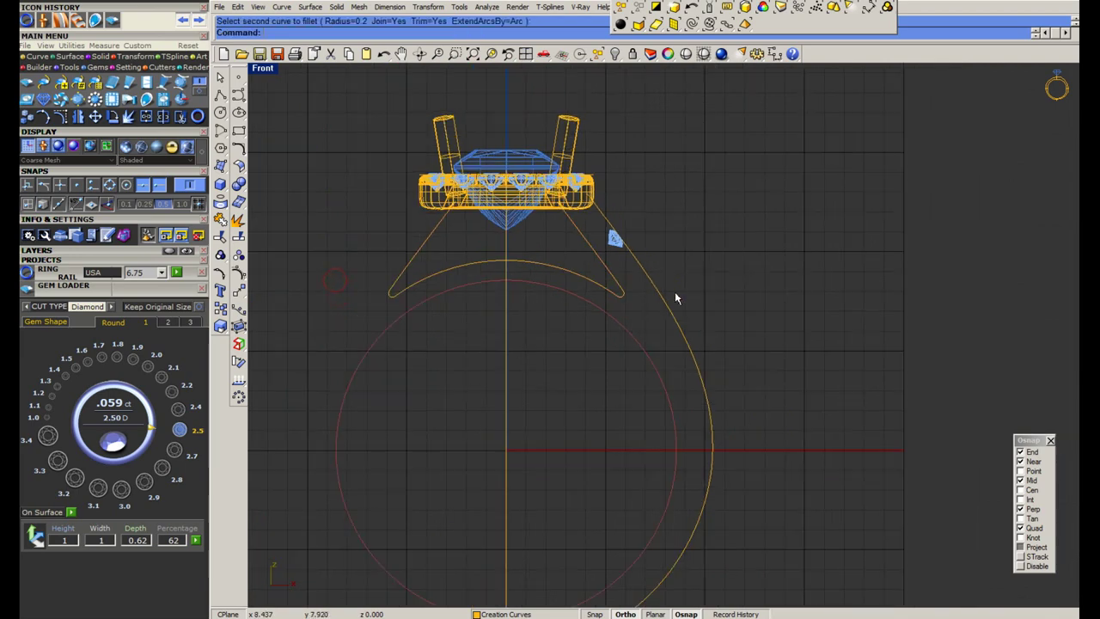
Mirror the right outer shank curve across the ring's vertical centre axis.
{"action": "scroll", "coordinate": [633, 288], "scroll_direction": "down", "scroll_amount": 2}
{"action": "left_click", "coordinate": [676, 292]}
{"action": "scroll", "coordinate": [607, 288], "scroll_direction": "down", "scroll_amount": 3}
{"action": "key", "text": "m"}
{"action": "left_click", "coordinate": [555, 550]}
{"action": "scroll", "coordinate": [569, 488], "scroll_direction": "up", "scroll_amount": 3}
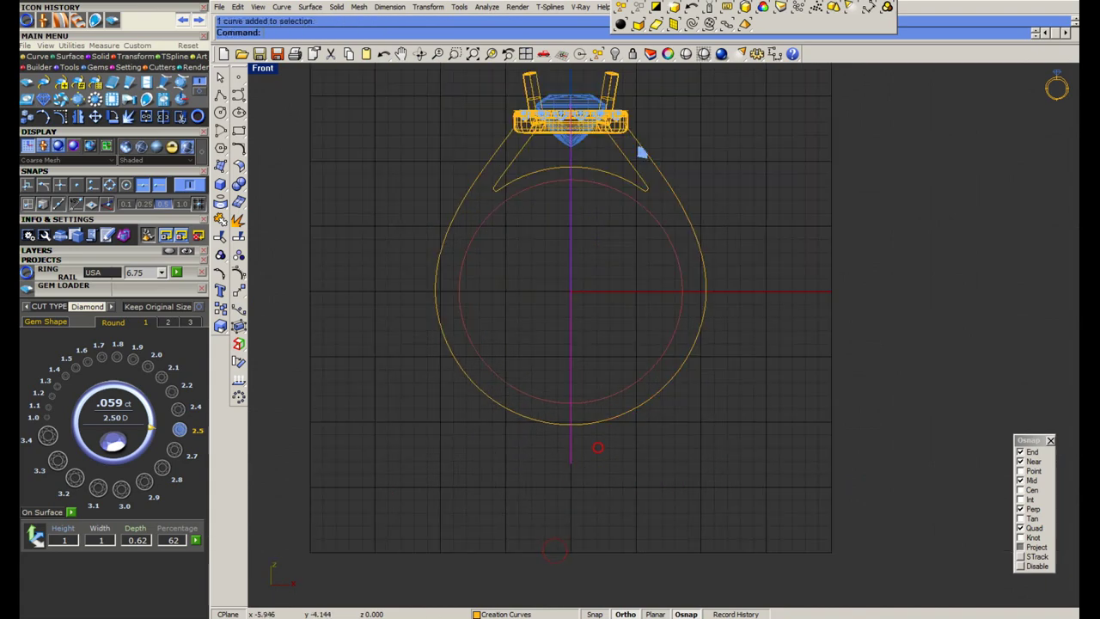
Select the outer shank curves together with the gallery curve and join the touching ones.
{"action": "right_click_drag", "start_coordinate": [528, 172], "coordinate": [496, 288]}
{"action": "scroll", "coordinate": [497, 287], "scroll_direction": "up", "scroll_amount": 4}
{"action": "left_click_drag", "start_coordinate": [497, 267], "coordinate": [426, 291]}
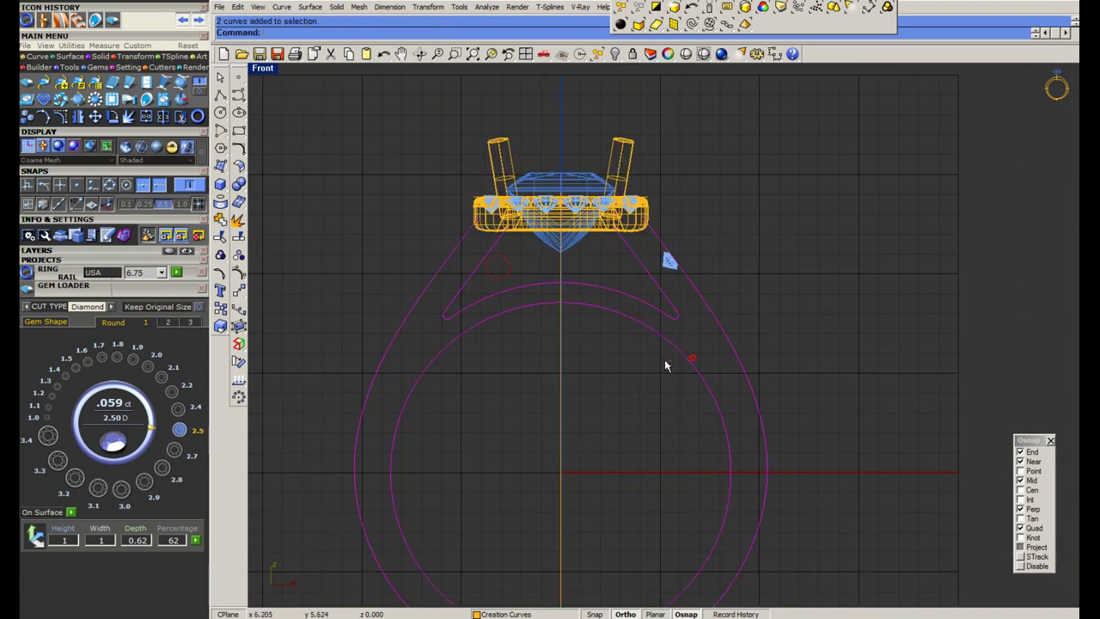
{"action": "key", "text": "ctrl+j"}
Draw a straight line inside the halo from the right outer shank curve's end to the inner gallery curve.
{"action": "scroll", "coordinate": [606, 226], "scroll_direction": "up", "scroll_amount": 6}
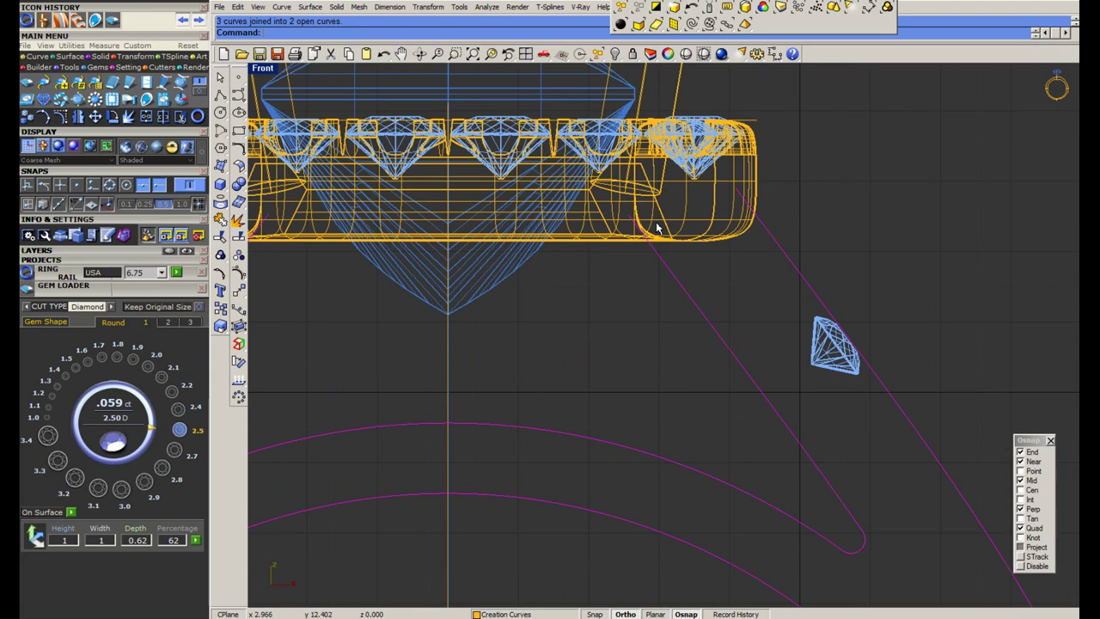
{"action": "left_click", "coordinate": [224, 95]}
{"action": "scroll", "coordinate": [690, 212], "scroll_direction": "up", "scroll_amount": 6}
{"action": "left_click", "coordinate": [776, 168]}
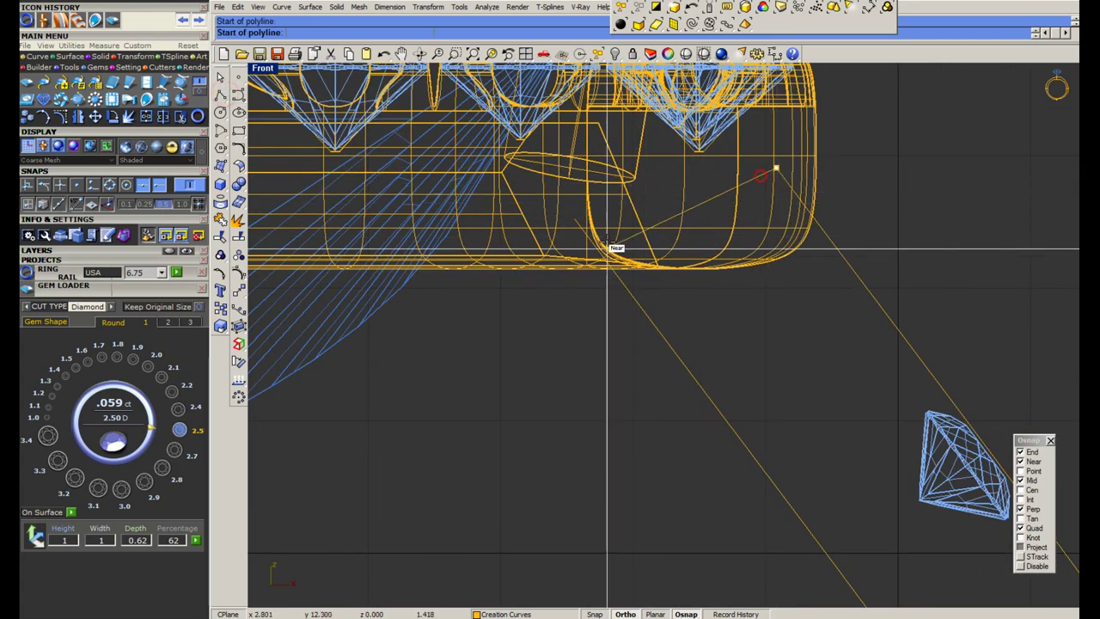
{"action": "scroll", "coordinate": [608, 249], "scroll_direction": "up", "scroll_amount": 3}
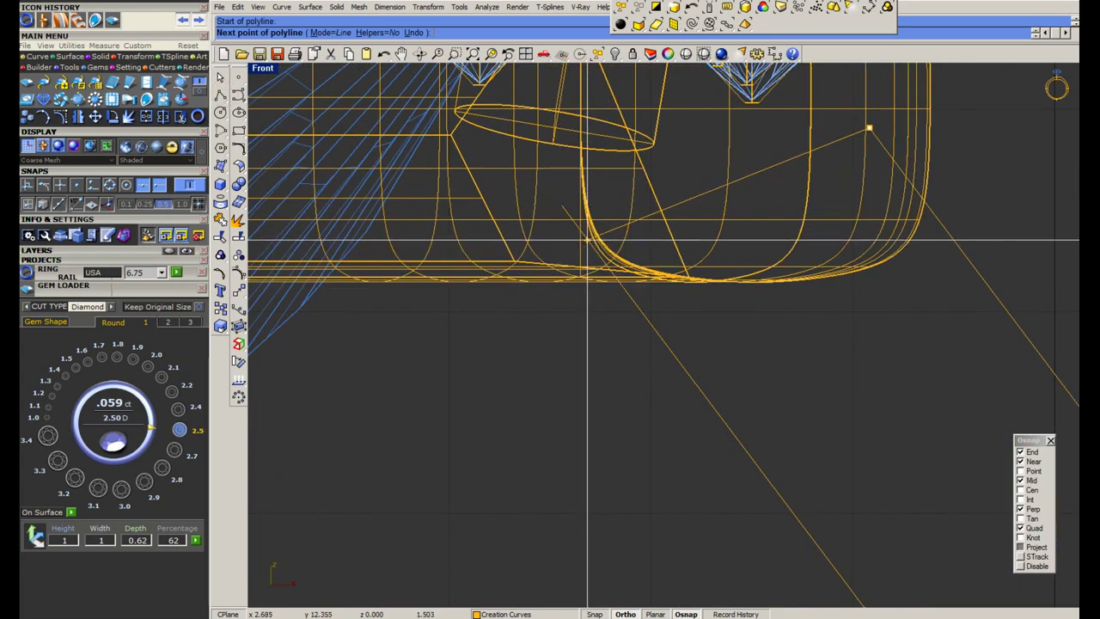
{"action": "left_click", "coordinate": [582, 242]}
{"action": "right_click", "coordinate": [582, 242]}
Mirror the short connecting line across the vertical centre axis to the left shank arm.
{"action": "scroll", "coordinate": [691, 229], "scroll_direction": "down", "scroll_amount": 5}
{"action": "left_click", "coordinate": [693, 217]}
{"action": "scroll", "coordinate": [567, 320], "scroll_direction": "down", "scroll_amount": 3}
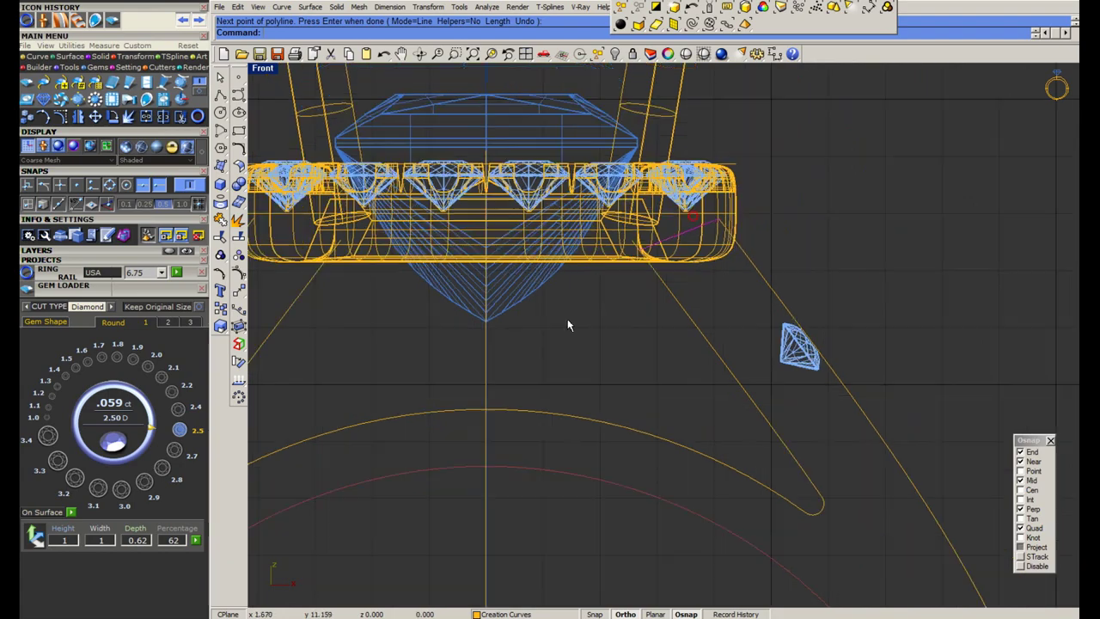
{"action": "type", "text": "m0"}
{"action": "key", "text": "Return"}
{"action": "left_click", "coordinate": [557, 311]}
Trim both inner gallery curve ends that extend past the connecting lines inside the halo.
{"action": "scroll", "coordinate": [392, 274], "scroll_direction": "up", "scroll_amount": 3}
{"action": "left_click", "coordinate": [387, 269]}
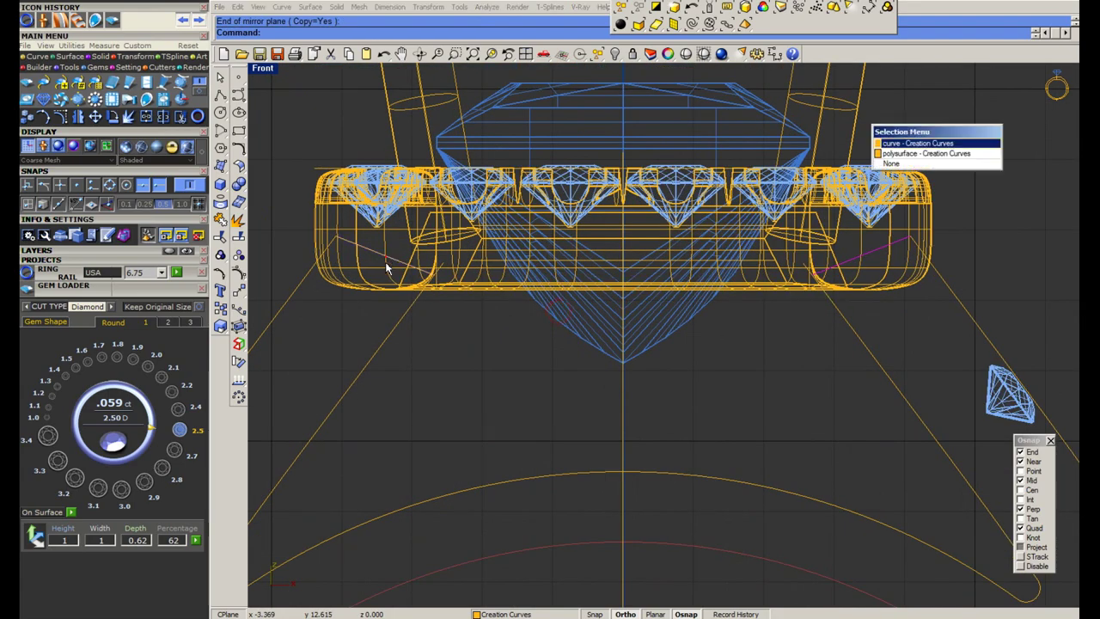
{"action": "right_click", "coordinate": [394, 315]}
{"action": "left_click", "coordinate": [397, 323], "text": "shift"}
{"action": "scroll", "coordinate": [397, 323], "scroll_direction": "down", "scroll_amount": 1}
{"action": "scroll", "coordinate": [767, 279], "scroll_direction": "up", "scroll_amount": 7}
{"action": "key", "text": "ctrl+t"}
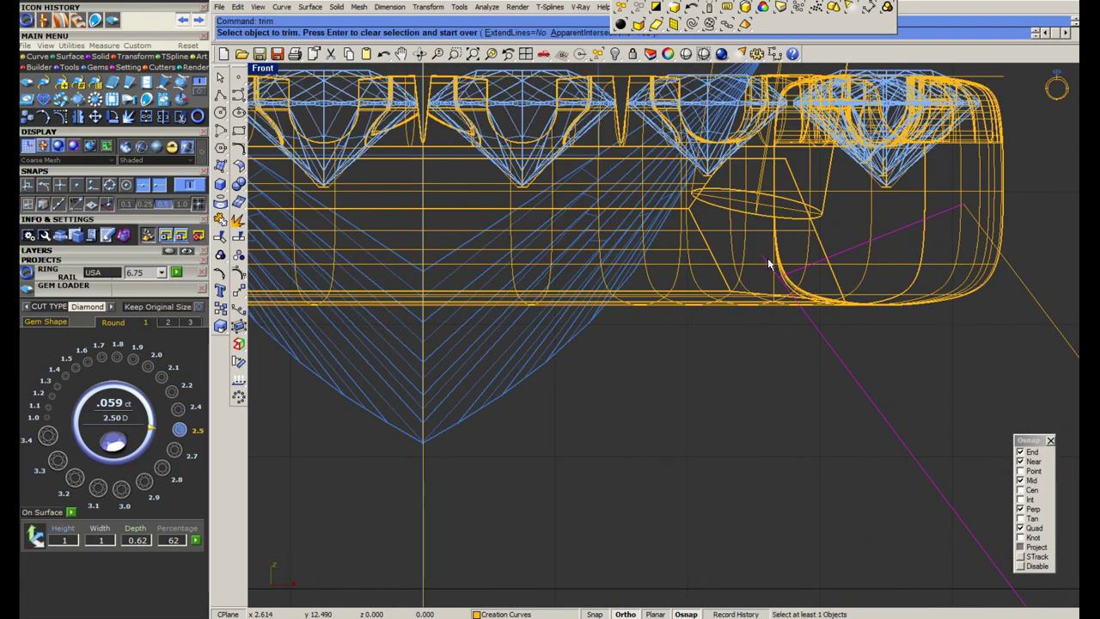
{"action": "left_click", "coordinate": [765, 259]}
{"action": "scroll", "coordinate": [813, 287], "scroll_direction": "down", "scroll_amount": 8}
{"action": "scroll", "coordinate": [468, 280], "scroll_direction": "up", "scroll_amount": 4}
{"action": "scroll", "coordinate": [516, 280], "scroll_direction": "up", "scroll_amount": 2}
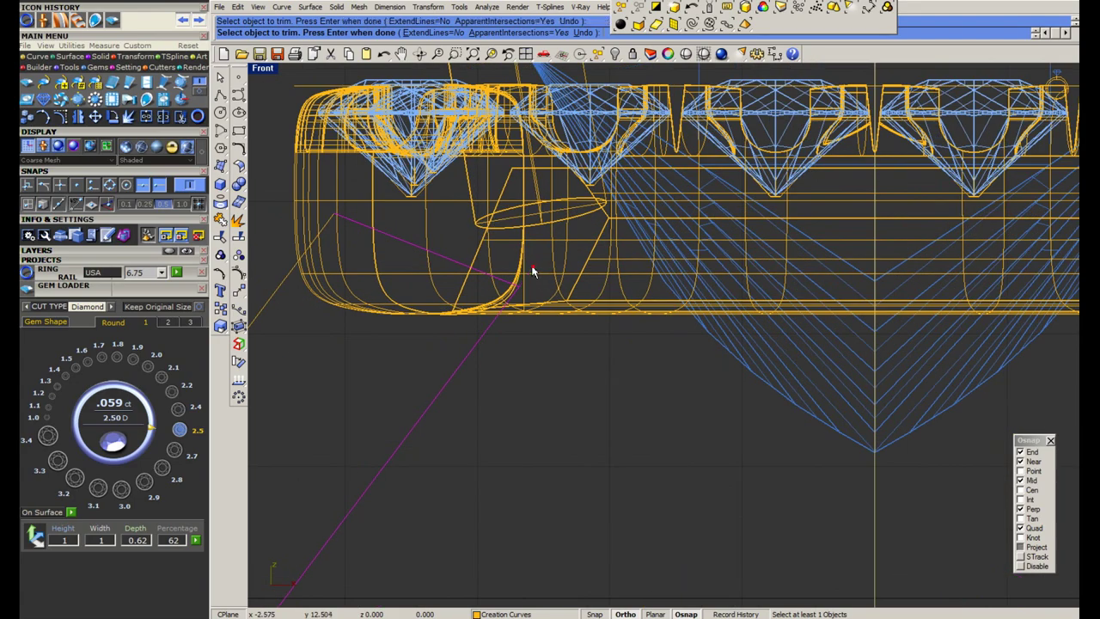
{"action": "scroll", "coordinate": [534, 269], "scroll_direction": "down", "scroll_amount": 12}
{"action": "key", "text": "Return"}
Join the outer shank curve, gallery curve and both connecting lines into one closed outline.
{"action": "left_click_drag", "start_coordinate": [809, 358], "coordinate": [489, 440]}
{"action": "scroll", "coordinate": [489, 440], "scroll_direction": "down", "scroll_amount": 2}
{"action": "right_click_drag", "start_coordinate": [489, 440], "coordinate": [494, 371]}
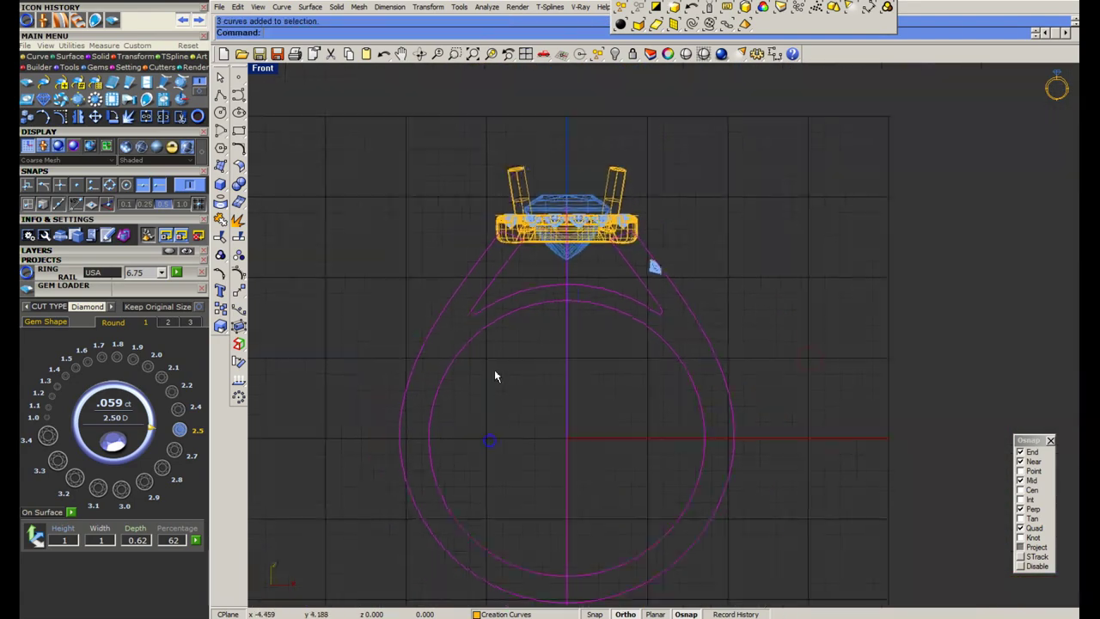
{"action": "key", "text": "ctrl+j"}
Delete the loose gem beside the right shank arm, save the file and return to the four-viewport layout.
{"action": "left_click_drag", "start_coordinate": [609, 380], "coordinate": [532, 425]}
{"action": "left_click", "coordinate": [533, 425]}
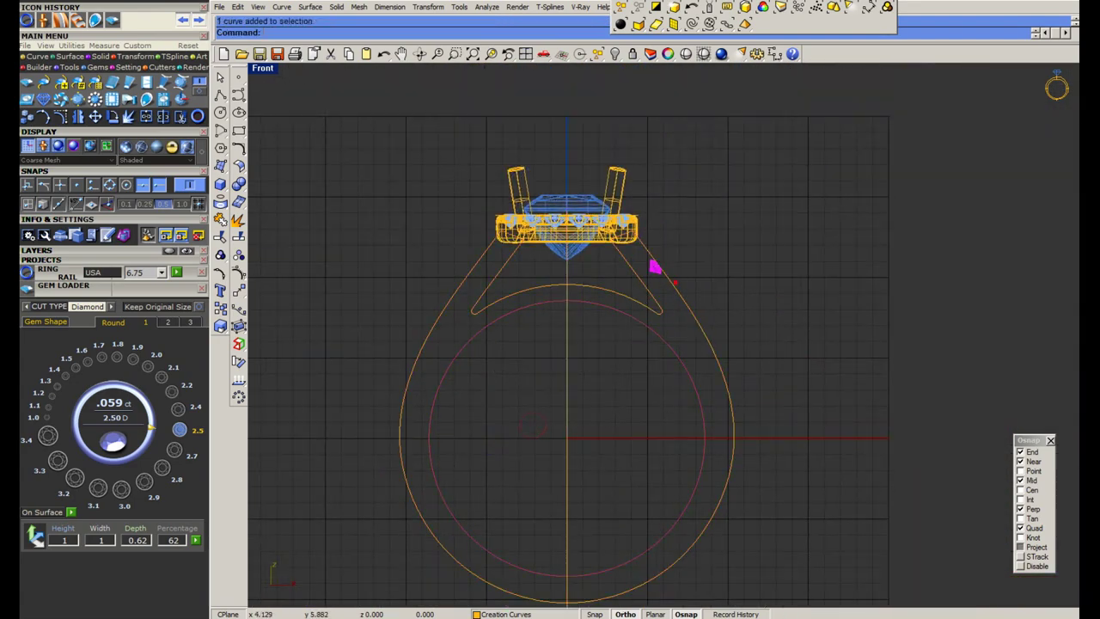
{"action": "left_click", "coordinate": [676, 290]}
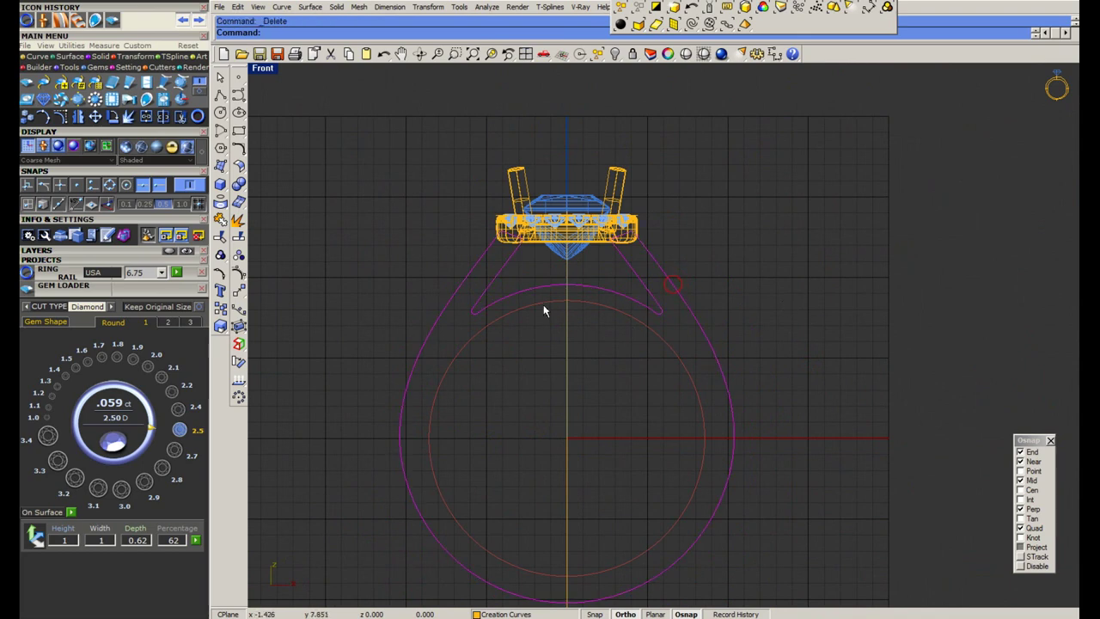
{"action": "scroll", "coordinate": [543, 310], "scroll_direction": "down", "scroll_amount": 4}
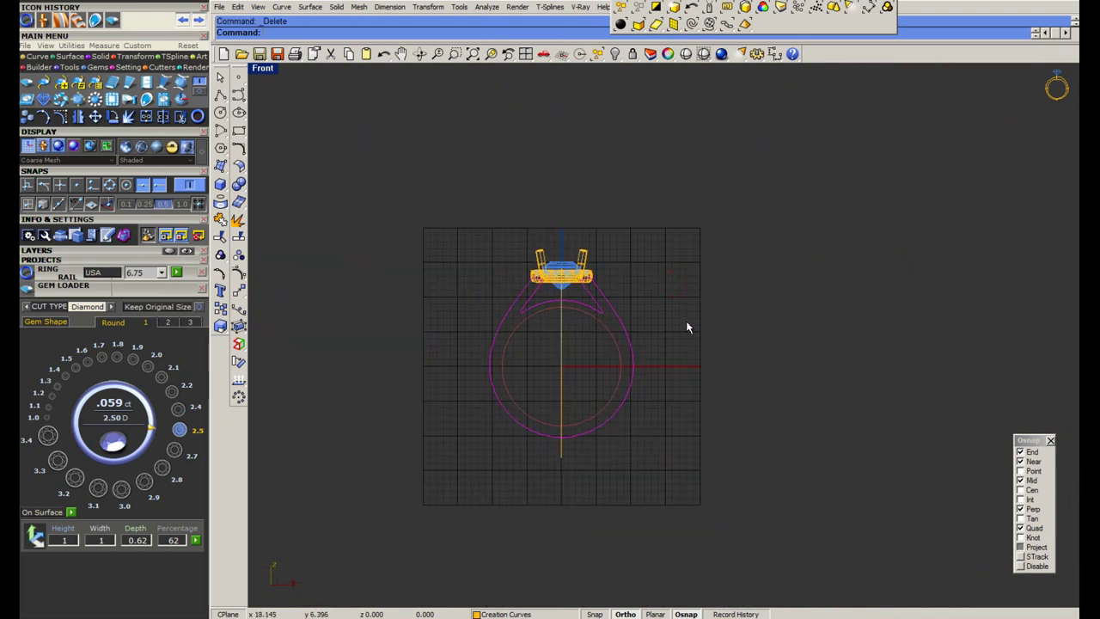
{"action": "double_click", "coordinate": [268, 69]}
{"action": "scroll", "coordinate": [491, 487], "scroll_direction": "up", "scroll_amount": 3}
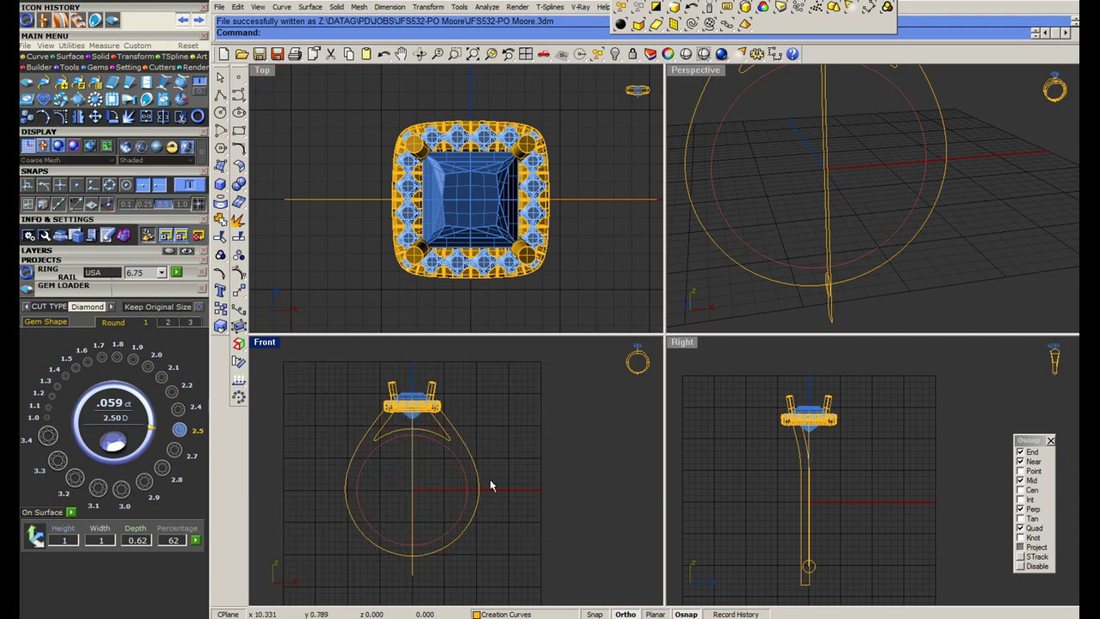
Extrude the shank outline and finger circle into a symmetric solid band slightly wider than the halo.
{"action": "left_click_drag", "start_coordinate": [437, 469], "coordinate": [435, 470]}
{"action": "left_click", "coordinate": [223, 187]}
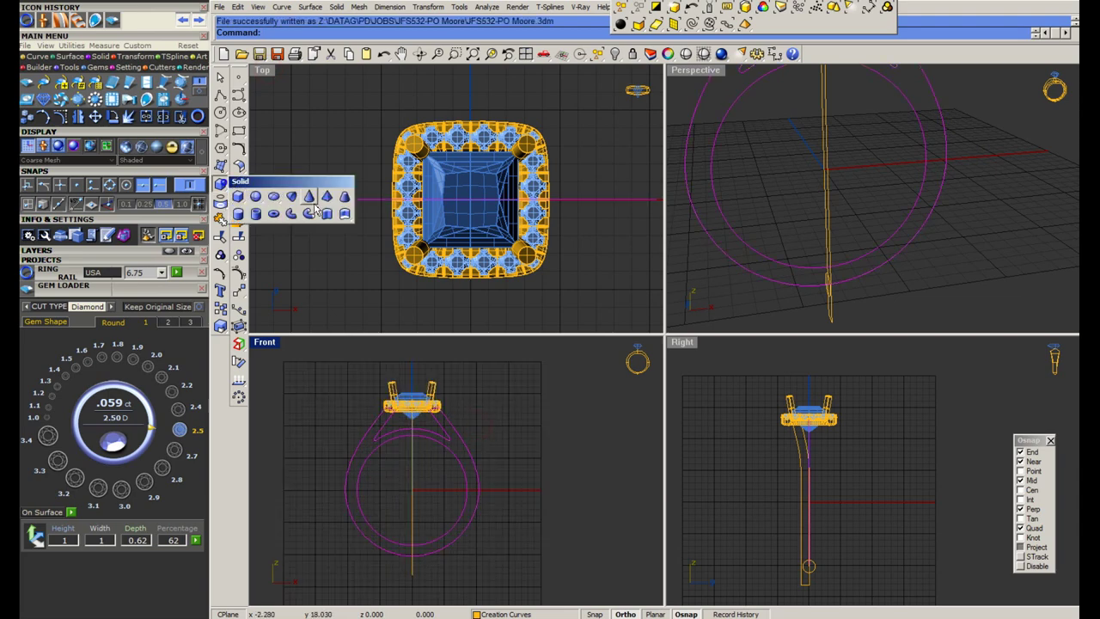
{"action": "left_click", "coordinate": [324, 209]}
{"action": "left_click", "coordinate": [346, 284]}
{"action": "scroll", "coordinate": [822, 462], "scroll_direction": "up", "scroll_amount": 6}
{"action": "key", "text": "Escape"}
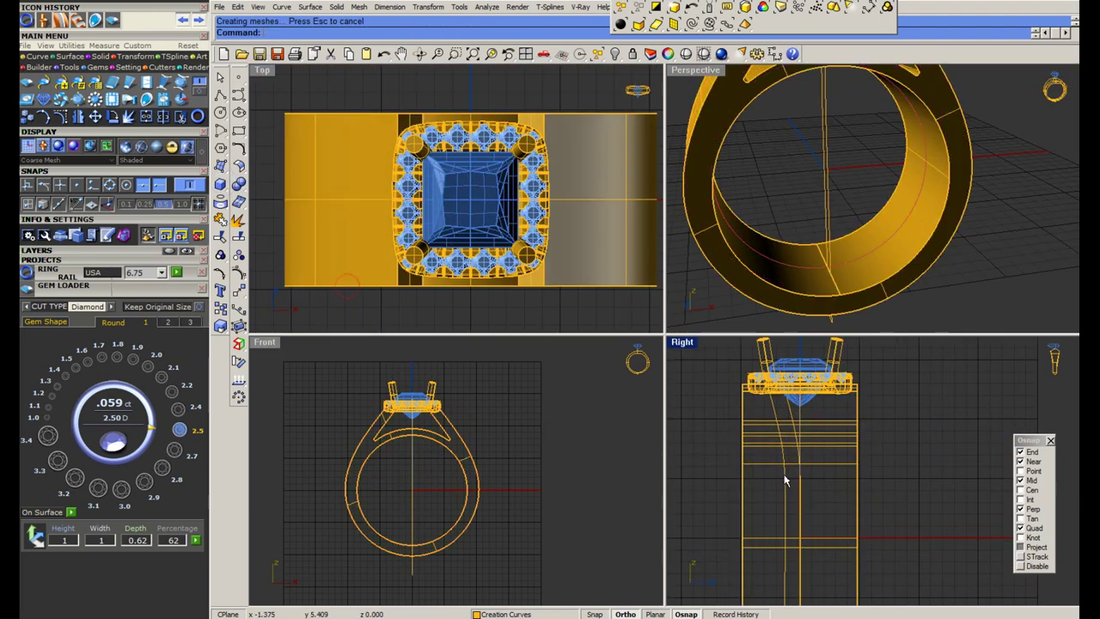
Wirecut the extruded shank with the side-profile curve to keep one curved half, and hide the cutting curve.
{"action": "left_click", "coordinate": [785, 474]}
{"action": "type", "text": "wirecut"}
{"action": "key", "text": "Return"}
{"action": "left_click", "coordinate": [769, 469]}
{"action": "key", "text": "Return"}
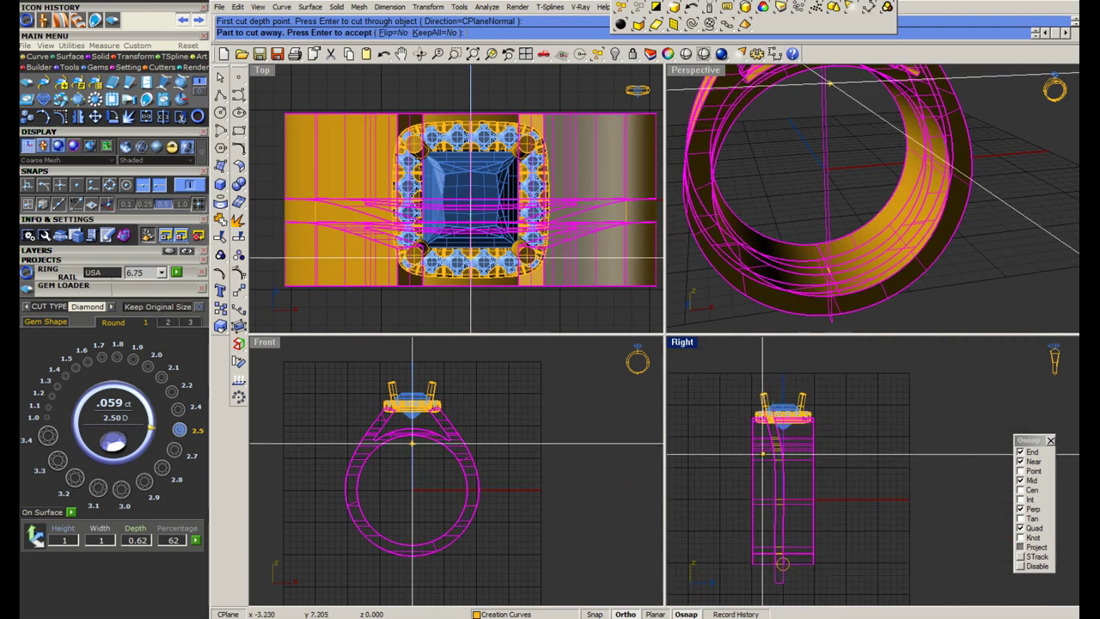
{"action": "right_click_drag", "start_coordinate": [808, 235], "coordinate": [884, 209]}
{"action": "key", "text": "Delete"}
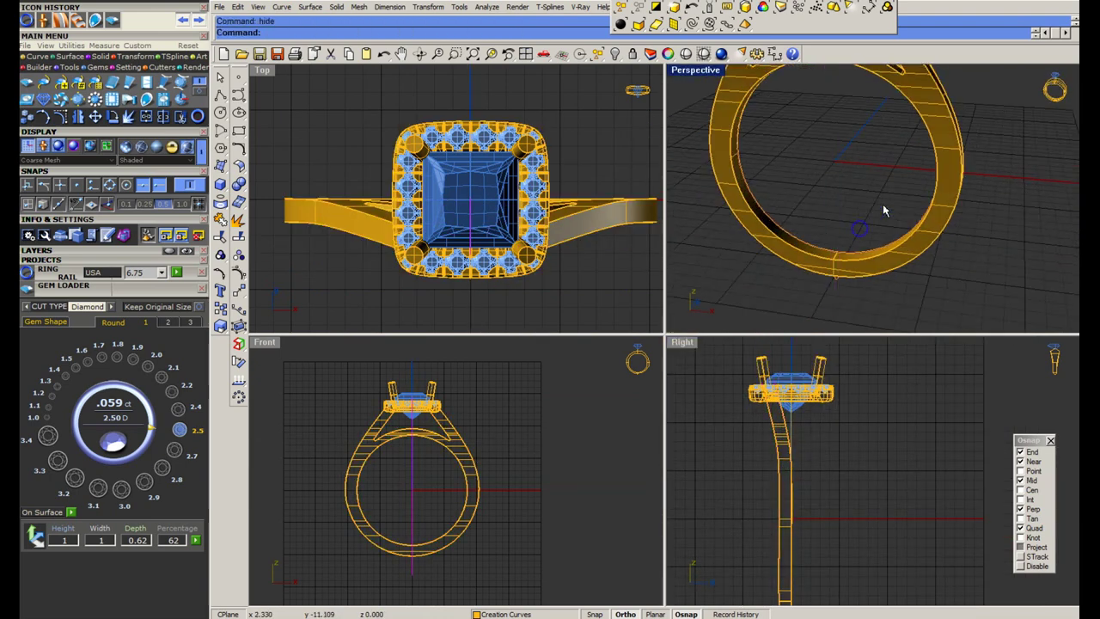
Mirror the curved half shank across the ring's centre plane to form the split shank.
{"action": "left_click", "coordinate": [899, 254]}
{"action": "right_click_drag", "start_coordinate": [954, 266], "coordinate": [854, 275]}
{"action": "key", "text": "ctrl+m"}
{"action": "left_click", "coordinate": [902, 320]}
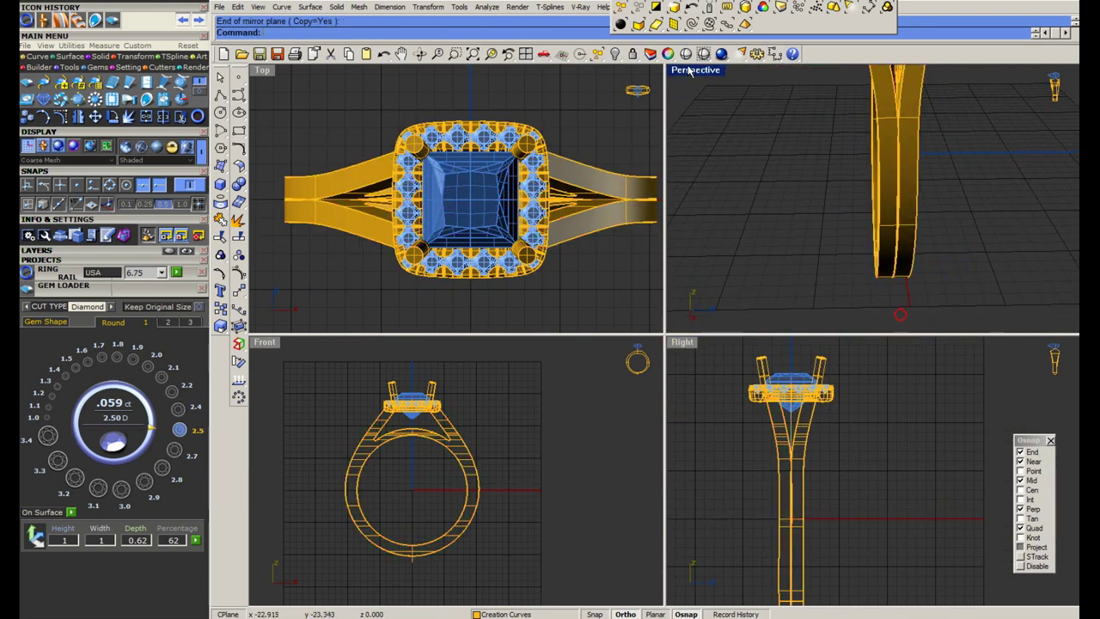
Examine the split shank and its junction with the halo in a rendered perspective view from several angles.
{"action": "double_click", "coordinate": [681, 74]}
{"action": "right_click", "coordinate": [684, 51]}
{"action": "scroll", "coordinate": [675, 290], "scroll_direction": "down", "scroll_amount": 6}
{"action": "mouse_move", "coordinate": [701, 271]}
{"action": "right_mouse_down"}
{"action": "mouse_move", "coordinate": [649, 314]}
{"action": "mouse_move", "coordinate": [595, 323]}
{"action": "right_mouse_up"}
{"action": "scroll", "coordinate": [649, 313], "scroll_direction": "up", "scroll_amount": 4}
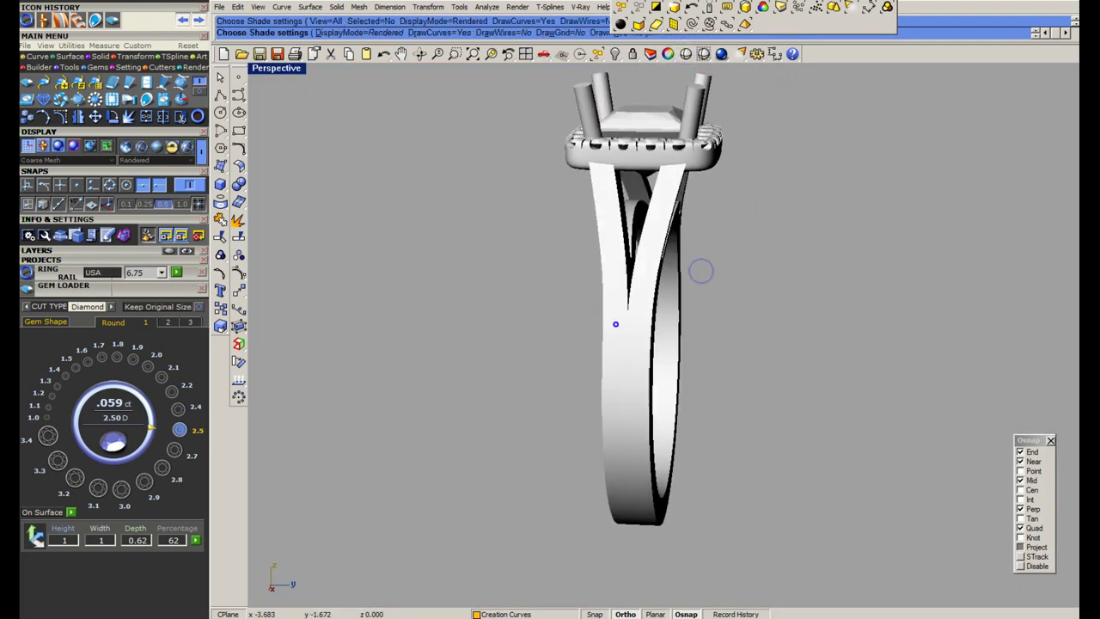
{"action": "key", "text": "Escape"}
{"action": "scroll", "coordinate": [616, 324], "scroll_direction": "up", "scroll_amount": 3}
{"action": "right_click_drag", "start_coordinate": [685, 269], "coordinate": [641, 268]}
{"action": "right_click", "coordinate": [639, 265]}
{"action": "scroll", "coordinate": [653, 297], "scroll_direction": "down", "scroll_amount": 3}
{"action": "mouse_move", "coordinate": [663, 318]}
{"action": "right_mouse_down"}
{"action": "mouse_move", "coordinate": [540, 311]}
{"action": "mouse_move", "coordinate": [771, 307]}
{"action": "mouse_move", "coordinate": [830, 335]}
{"action": "right_mouse_up"}
{"action": "mouse_move", "coordinate": [715, 273]}
{"action": "right_mouse_down"}
{"action": "mouse_move", "coordinate": [796, 327]}
{"action": "mouse_move", "coordinate": [899, 328]}
{"action": "right_mouse_up"}
{"action": "key", "text": "Escape"}
Delete the mirrored half of the shank.
{"action": "type", "text": "S"}
{"action": "key", "text": "Return"}
{"action": "left_click", "coordinate": [766, 243]}
{"action": "key", "text": "Delete"}
Extract the half shank's outer surface to copy it, undo the extraction and lock the solid shank.
{"action": "right_click_drag", "start_coordinate": [766, 258], "coordinate": [613, 312]}
{"action": "scroll", "coordinate": [610, 312], "scroll_direction": "up", "scroll_amount": 4}
{"action": "left_click", "coordinate": [596, 304]}
{"action": "key", "text": "Escape"}
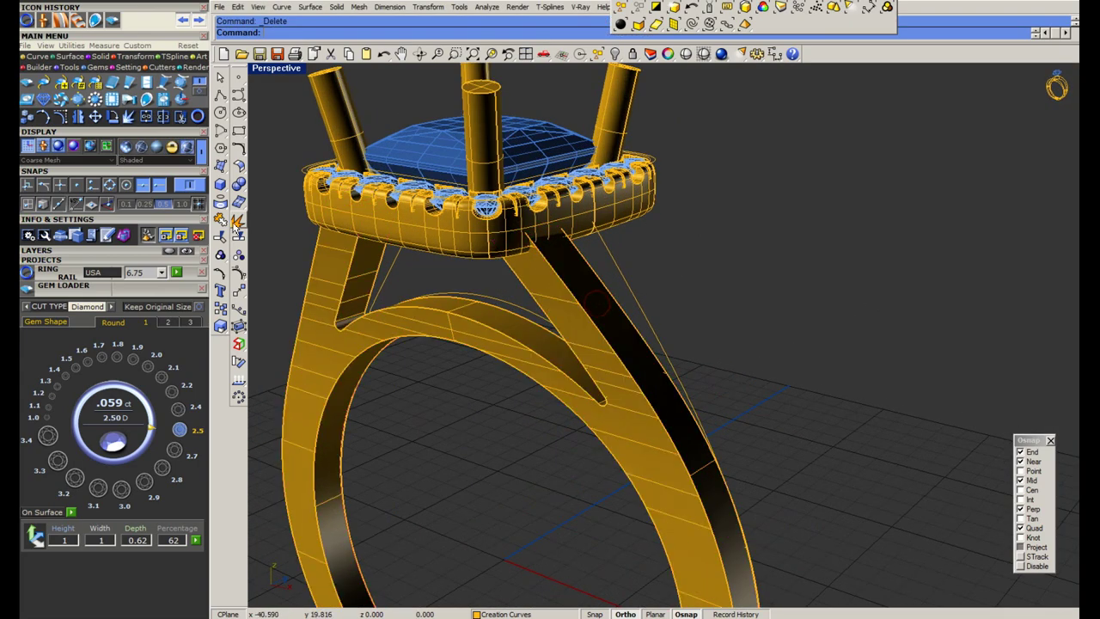
{"action": "right_click", "coordinate": [237, 219]}
{"action": "scroll", "coordinate": [544, 281], "scroll_direction": "up", "scroll_amount": 6}
{"action": "left_click", "coordinate": [640, 277]}
{"action": "scroll", "coordinate": [535, 238], "scroll_direction": "down", "scroll_amount": 9}
{"action": "right_click", "coordinate": [559, 303]}
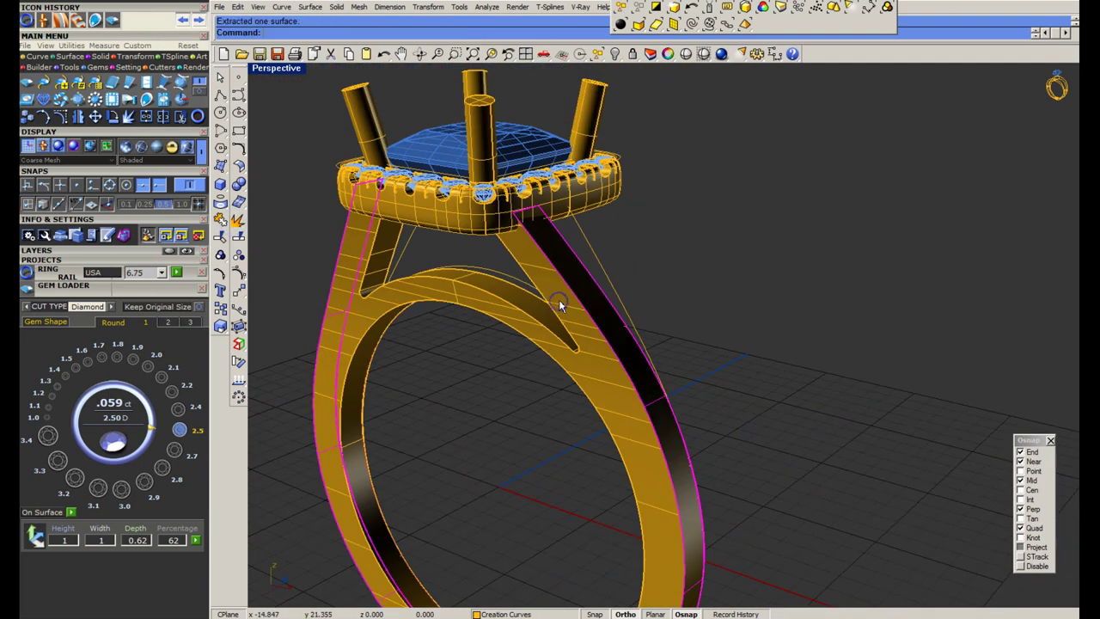
{"action": "key", "text": "ctrl+z"}
{"action": "key", "text": "ctrl+l"}
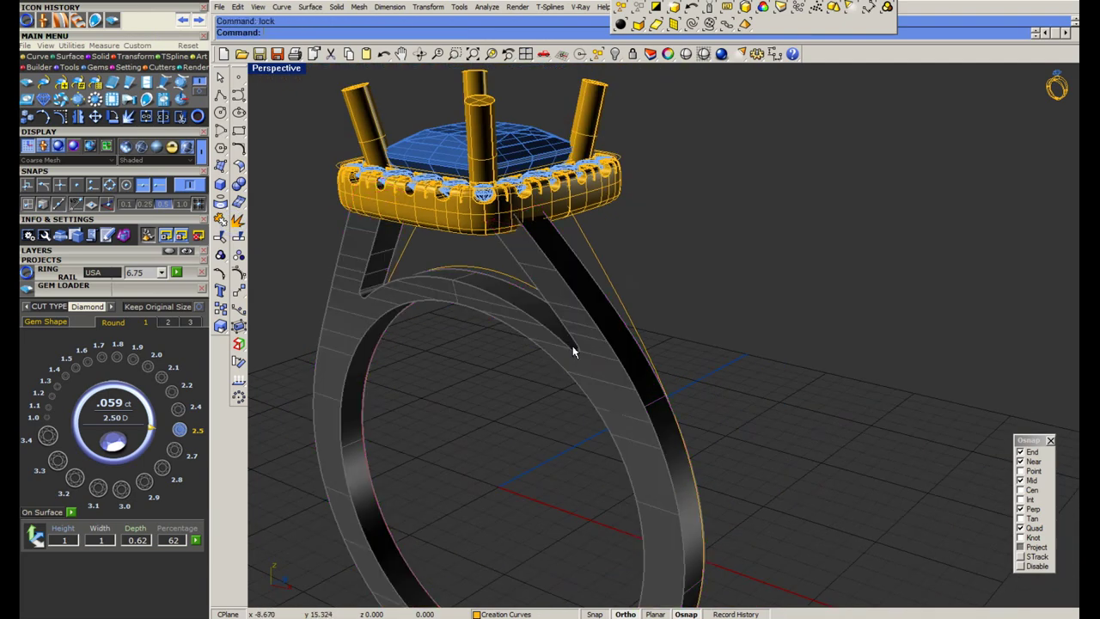
Hide the finger circle and the remaining shank profile curves.
{"action": "left_click", "coordinate": [574, 346]}
{"action": "mouse_move", "coordinate": [599, 348]}
{"action": "right_mouse_down"}
{"action": "mouse_move", "coordinate": [527, 352]}
{"action": "mouse_move", "coordinate": [593, 350]}
{"action": "right_mouse_up"}
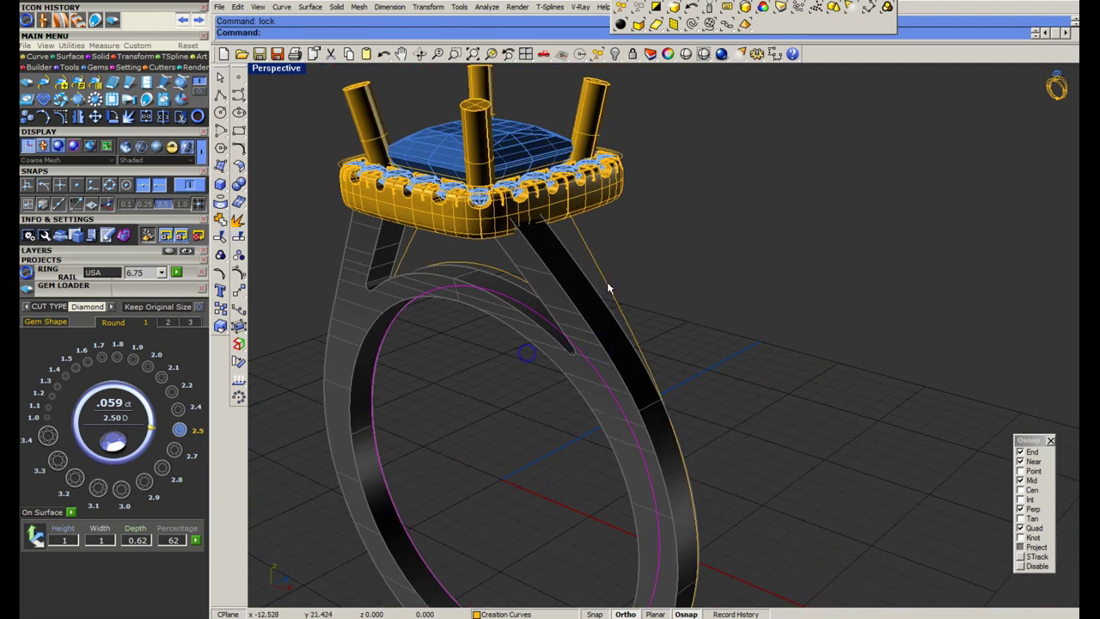
{"action": "left_click_drag", "start_coordinate": [605, 281], "coordinate": [599, 291], "text": "shift"}
{"action": "key", "text": "ctrl+z"}
{"action": "key", "text": "ctrl+h"}
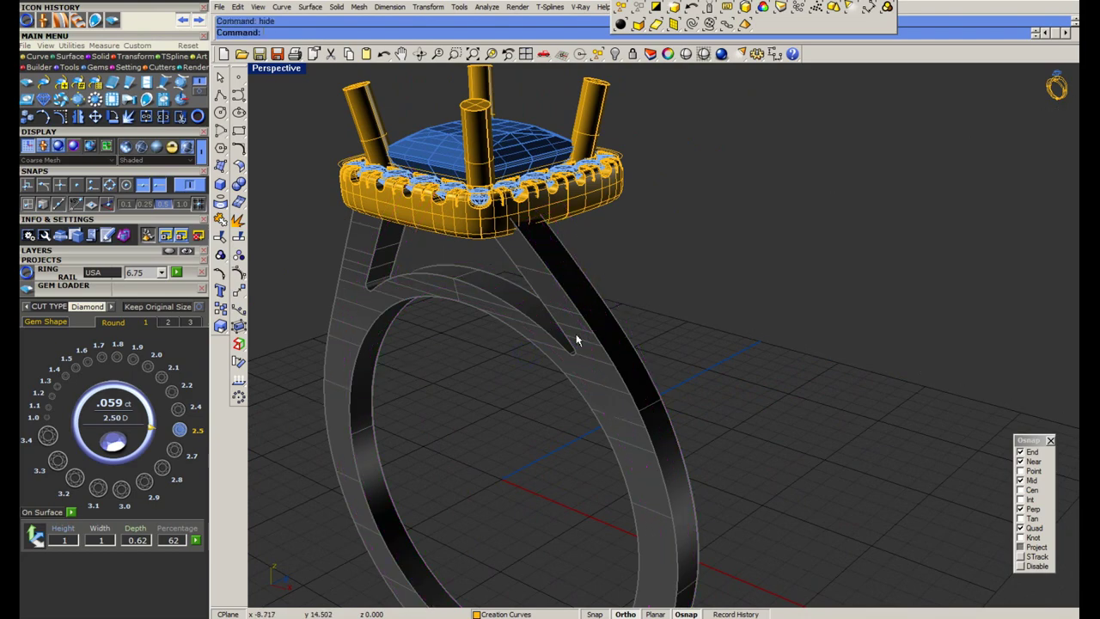
Paste the copied outer shank surface, offset it inward with its direction flipped, and delete the pasted original.
{"action": "key", "text": "ctrl+v"}
{"action": "right_click_drag", "start_coordinate": [634, 335], "coordinate": [546, 303]}
{"action": "scroll", "coordinate": [538, 310], "scroll_direction": "down", "scroll_amount": 2}
{"action": "left_click", "coordinate": [240, 169]}
{"action": "left_click", "coordinate": [257, 196]}
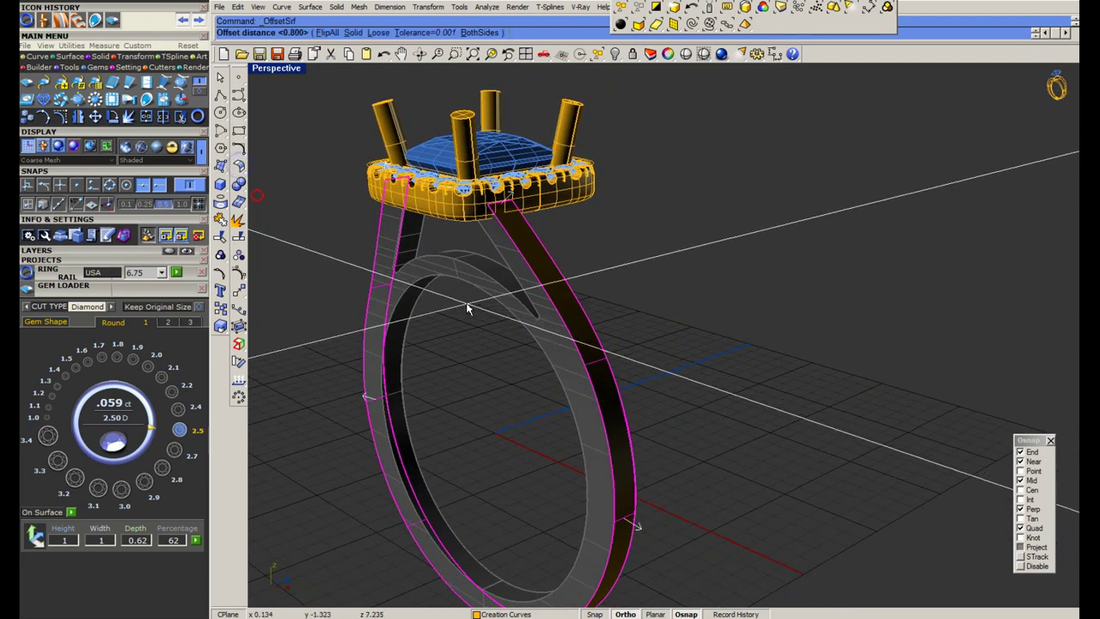
{"action": "type", "text": "f"}
{"action": "key", "text": "Return"}
{"action": "key", "text": "Return"}
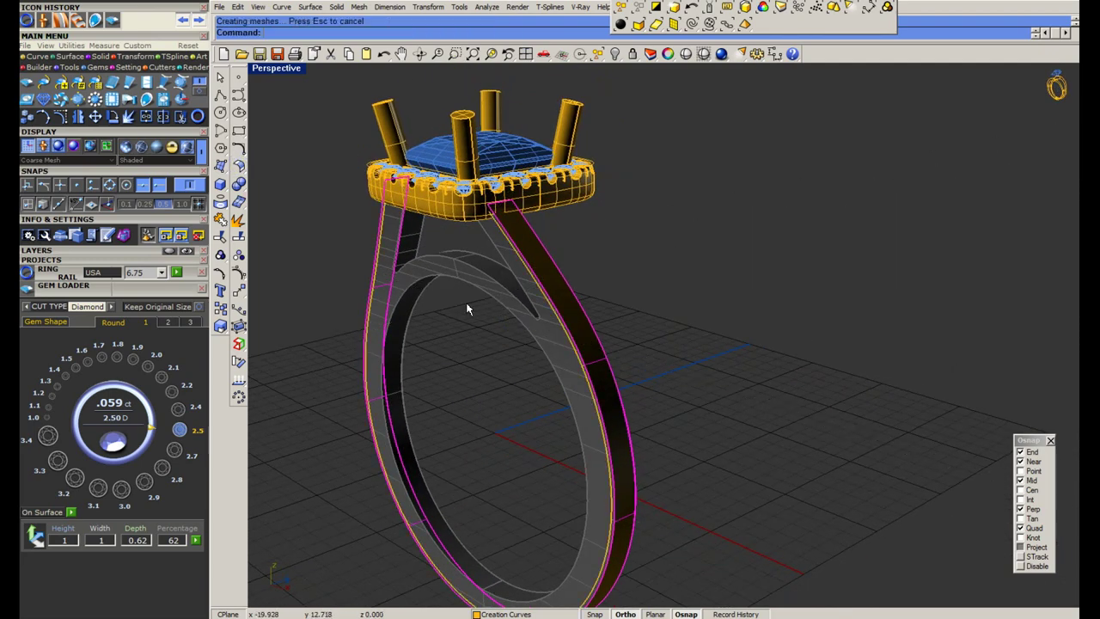
{"action": "key", "text": "Delete"}
Mirror the offset surface to the opposite side of the ring's centre plane and delete the source surface.
{"action": "left_click", "coordinate": [550, 310]}
{"action": "mouse_move", "coordinate": [550, 313]}
{"action": "right_mouse_down"}
{"action": "mouse_move", "coordinate": [510, 327]}
{"action": "mouse_move", "coordinate": [548, 321]}
{"action": "right_mouse_up"}
{"action": "scroll", "coordinate": [510, 327], "scroll_direction": "down", "scroll_amount": 4}
{"action": "key", "text": "m"}
{"action": "left_click", "coordinate": [618, 543]}
{"action": "scroll", "coordinate": [561, 324], "scroll_direction": "up", "scroll_amount": 5}
{"action": "right_click_drag", "start_coordinate": [547, 322], "coordinate": [550, 407], "text": "shift"}
{"action": "scroll", "coordinate": [587, 287], "scroll_direction": "up", "scroll_amount": 5}
{"action": "key", "text": "Delete"}
{"action": "left_click", "coordinate": [587, 283]}
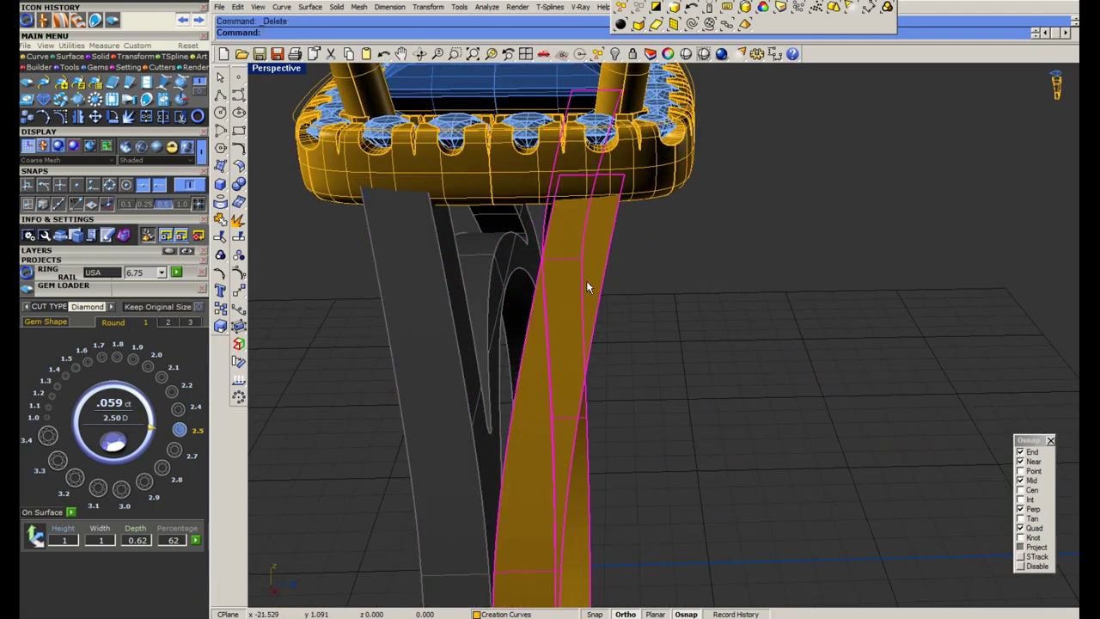
Save the file and make User 01 the current layer.
{"action": "right_click_drag", "start_coordinate": [580, 285], "coordinate": [619, 294]}
{"action": "key", "text": "Escape"}
{"action": "key", "text": "ctrl+s"}
{"action": "left_click", "coordinate": [80, 250]}
{"action": "left_click", "coordinate": [135, 274]}
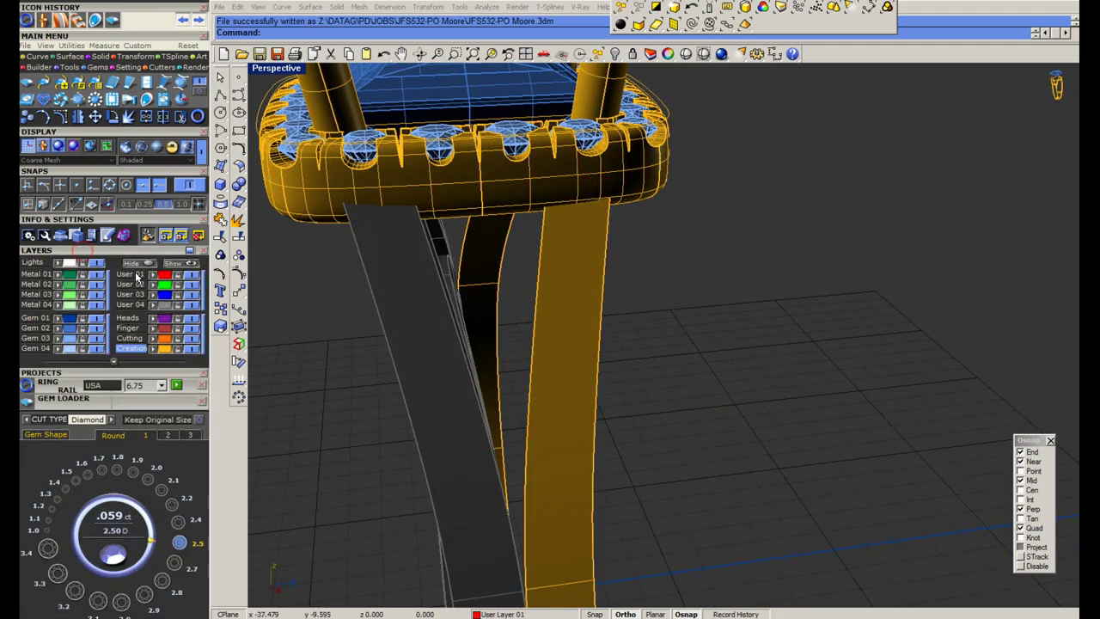
Create a mean curve between the two long edges of the mirrored shank surface.
{"action": "left_click", "coordinate": [239, 149]}
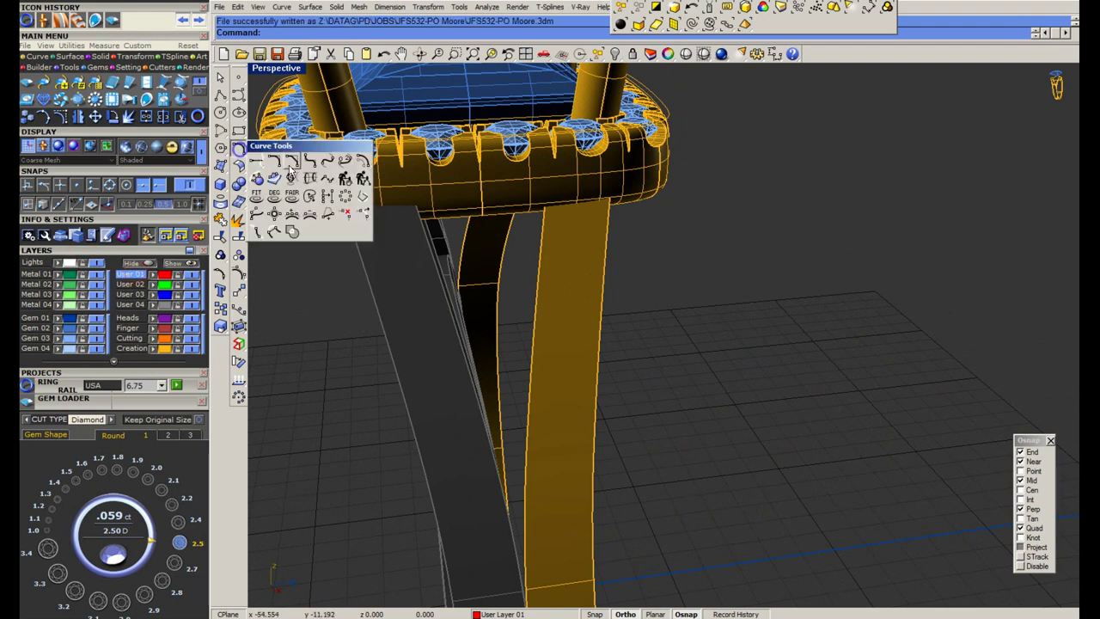
{"action": "left_click", "coordinate": [239, 93]}
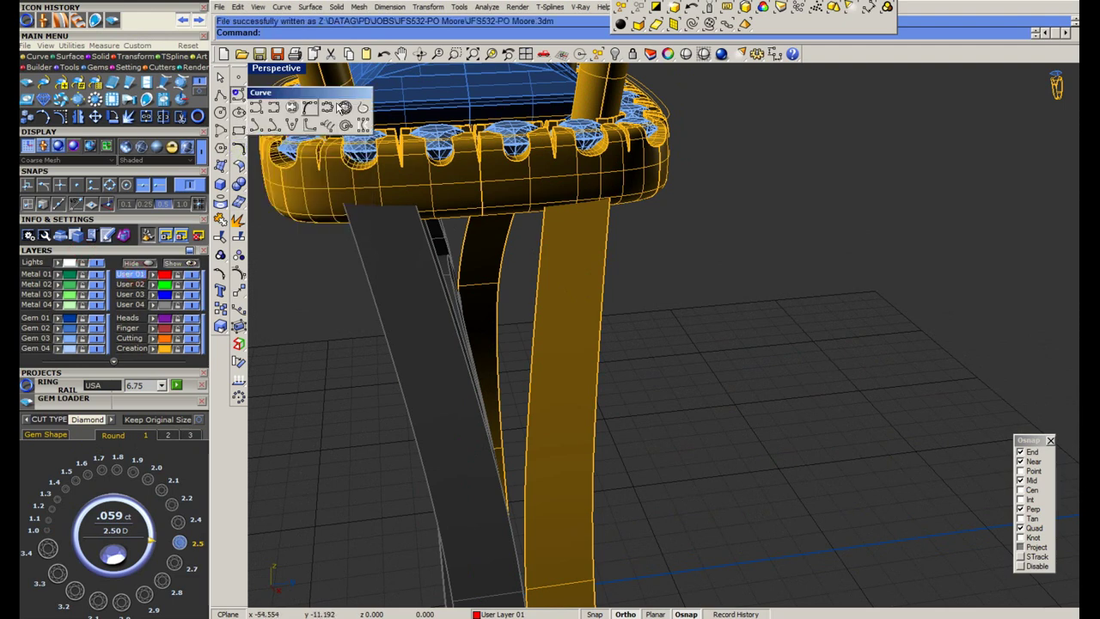
{"action": "left_click", "coordinate": [364, 125]}
{"action": "left_click", "coordinate": [540, 275]}
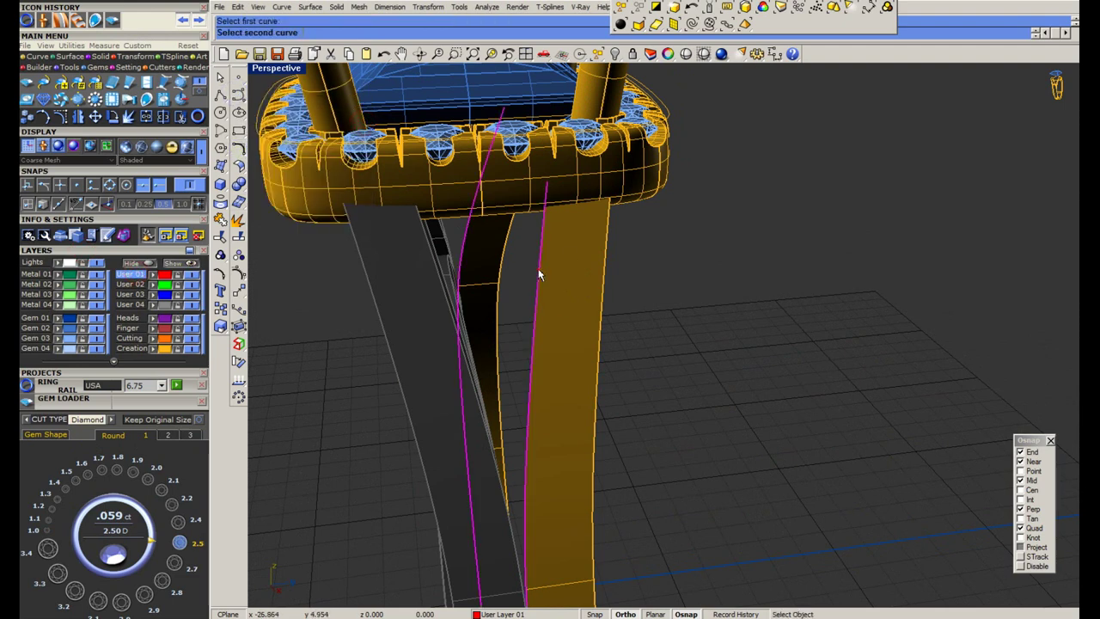
{"action": "left_click", "coordinate": [605, 275]}
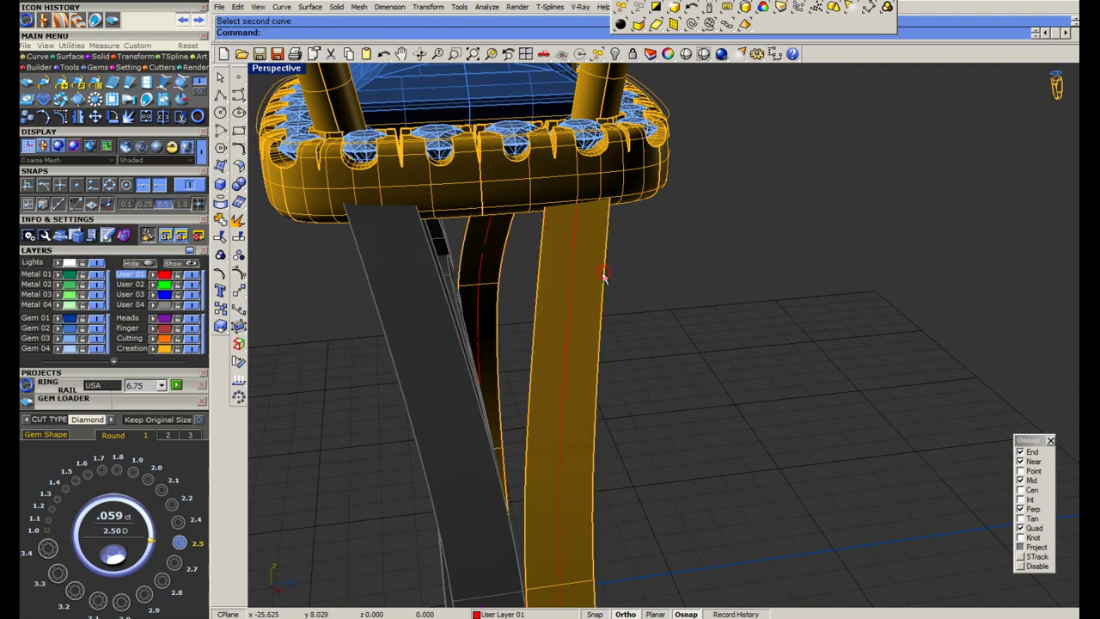
Split the mean curve on the offset shank surface at a point low on the shank.
{"action": "left_click", "coordinate": [241, 149]}
{"action": "left_click", "coordinate": [608, 295]}
{"action": "left_click", "coordinate": [572, 271]}
{"action": "right_click", "coordinate": [572, 271]}
{"action": "scroll", "coordinate": [540, 285], "scroll_direction": "down", "scroll_amount": 4}
{"action": "scroll", "coordinate": [539, 285], "scroll_direction": "down", "scroll_amount": 4}
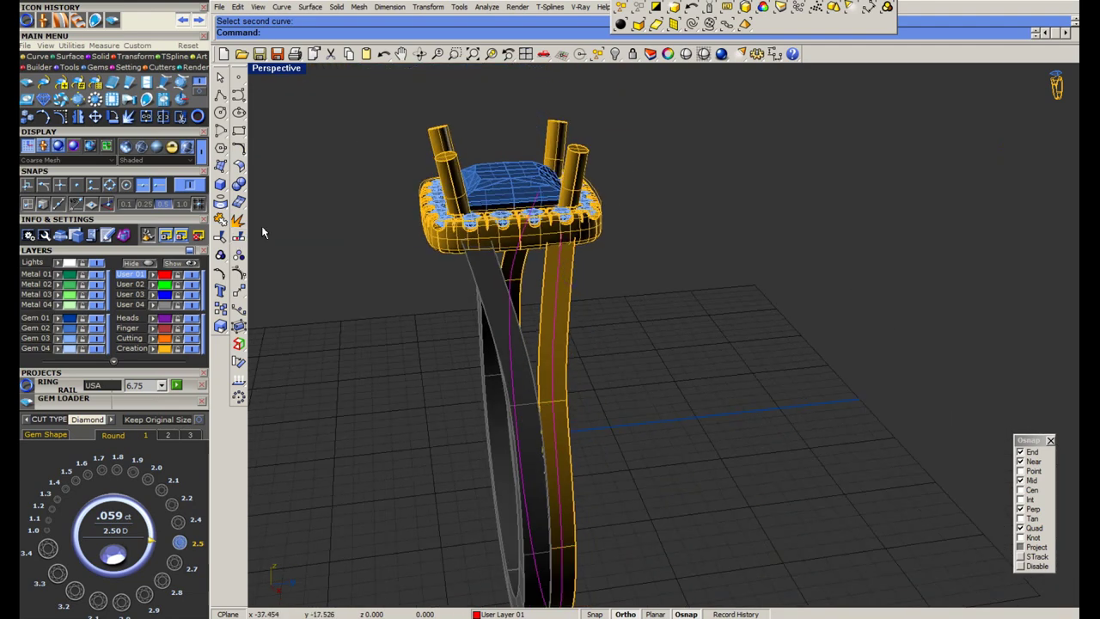
{"action": "left_click", "coordinate": [240, 237]}
{"action": "left_click", "coordinate": [499, 34]}
{"action": "right_click_drag", "start_coordinate": [507, 403], "coordinate": [523, 331]}
{"action": "scroll", "coordinate": [524, 328], "scroll_direction": "down", "scroll_amount": 3}
{"action": "scroll", "coordinate": [524, 425], "scroll_direction": "up", "scroll_amount": 3}
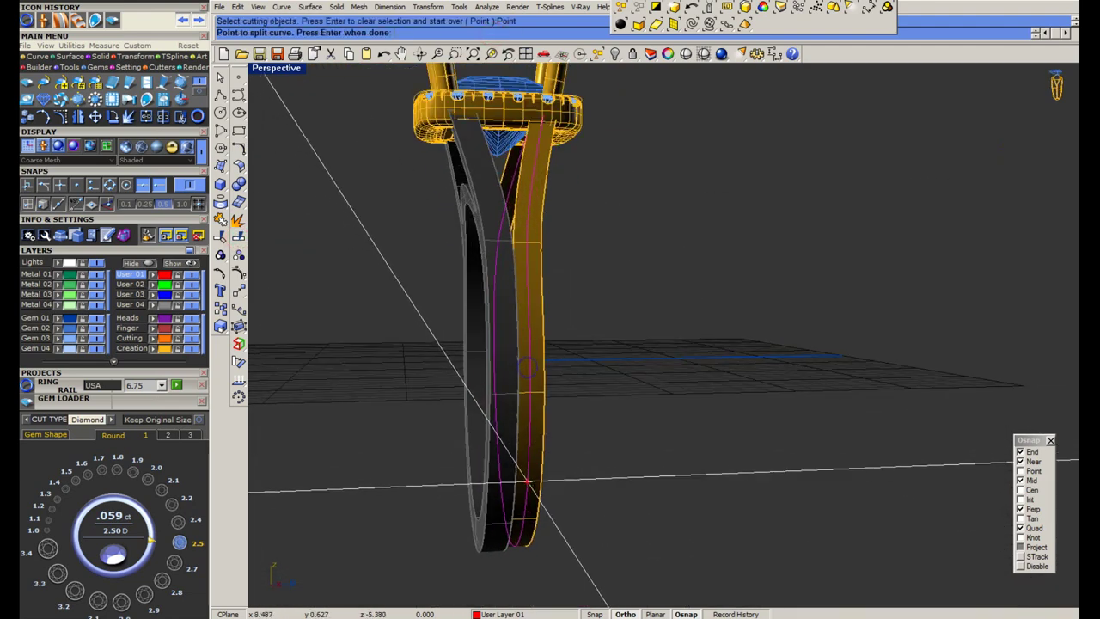
{"action": "left_click", "coordinate": [530, 494]}
{"action": "right_click", "coordinate": [530, 491]}
Compare the model with the reference photo image1.jpeg to check how far down the shank the gems extend.
{"action": "right_click_drag", "start_coordinate": [546, 270], "coordinate": [516, 232]}
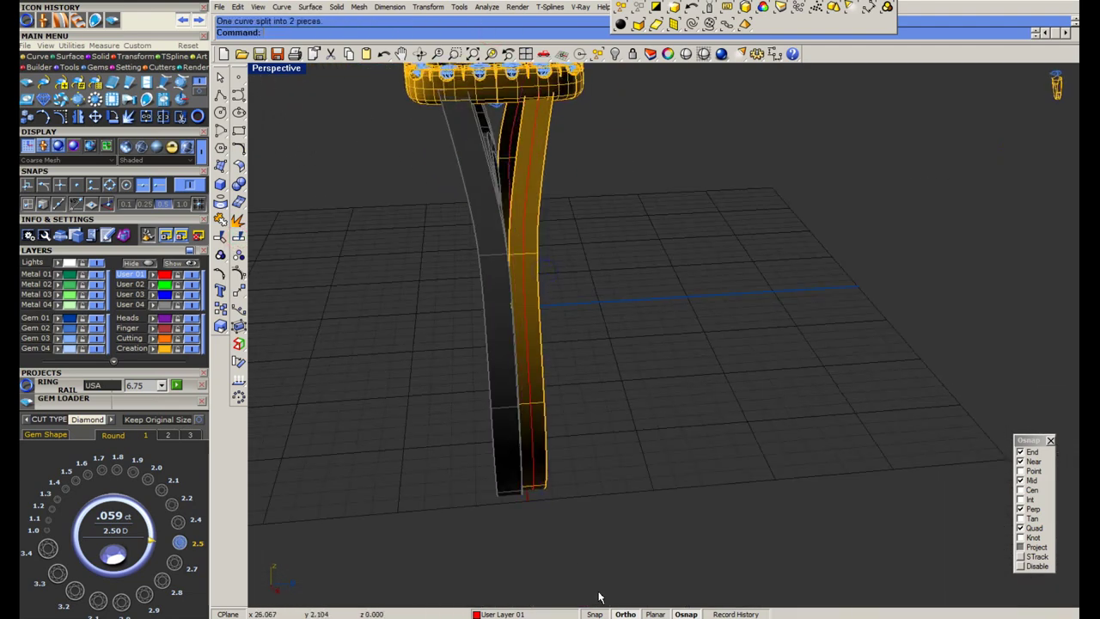
{"action": "key", "text": "alt+Tab"}
{"action": "key", "text": "alt+Tab"}
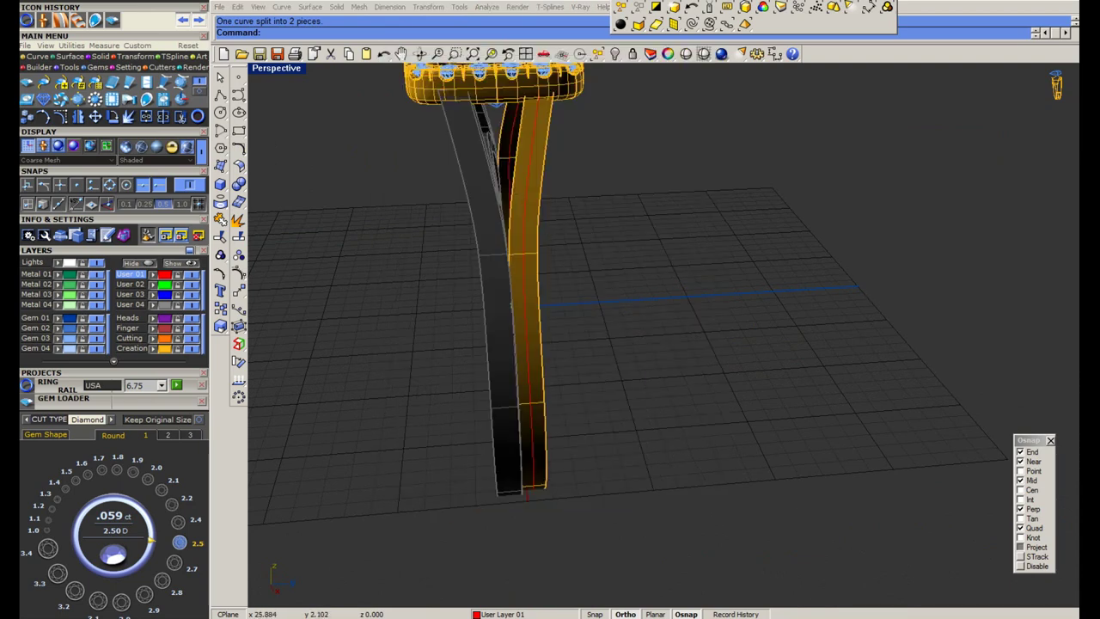
{"action": "key", "text": "alt+Tab"}
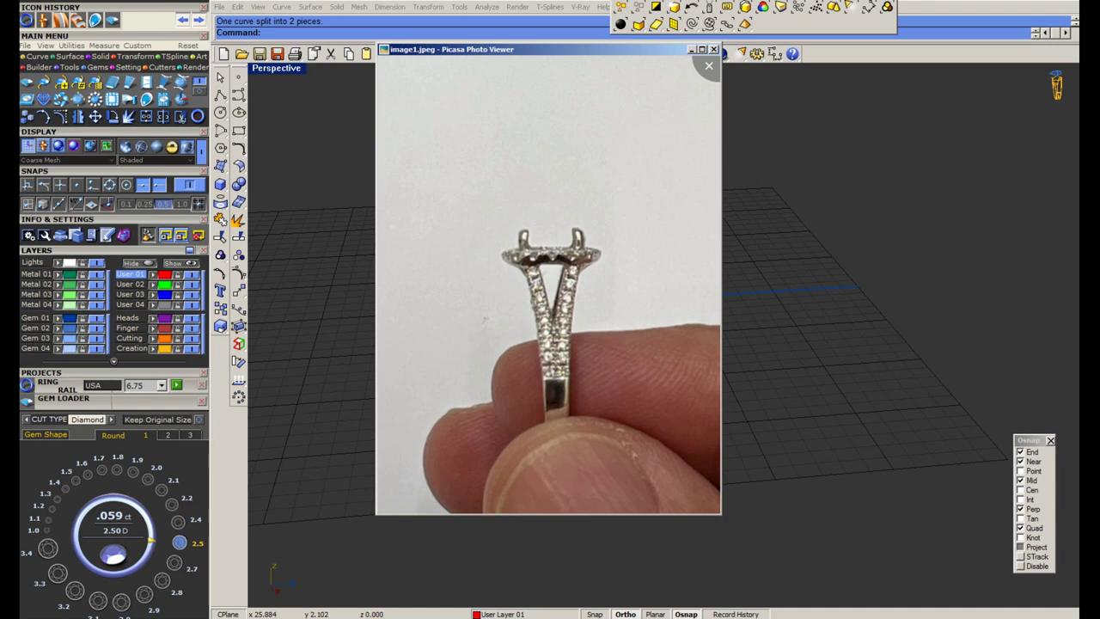
{"action": "key", "text": "alt+Tab"}
{"action": "right_click_drag", "start_coordinate": [552, 389], "coordinate": [550, 375]}
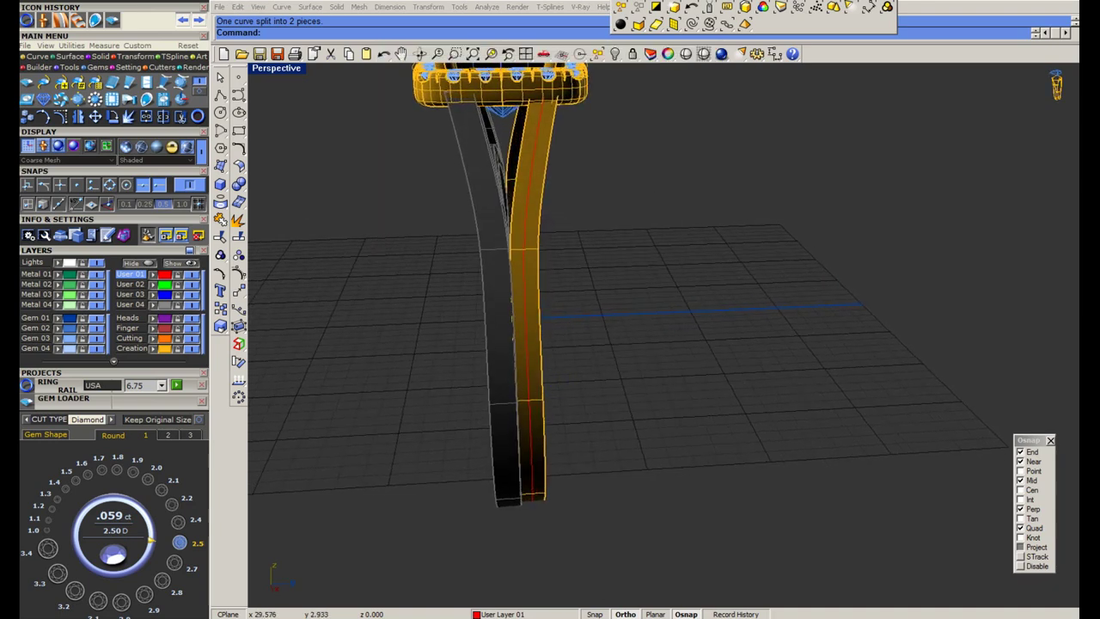
{"action": "key", "text": "alt+Tab"}
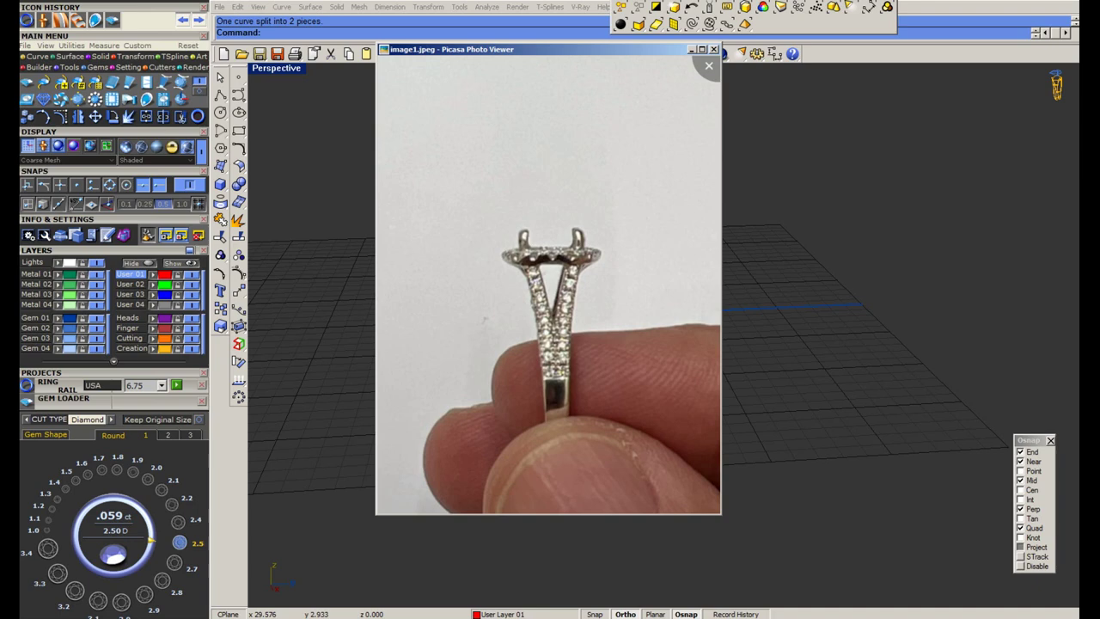
{"action": "key", "text": "alt+Tab"}
Start Gem on Curve along the upper piece of the split curve, with the culet direction set by the offset shank surface.
{"action": "right_click_drag", "start_coordinate": [533, 322], "coordinate": [554, 376], "text": "shift"}
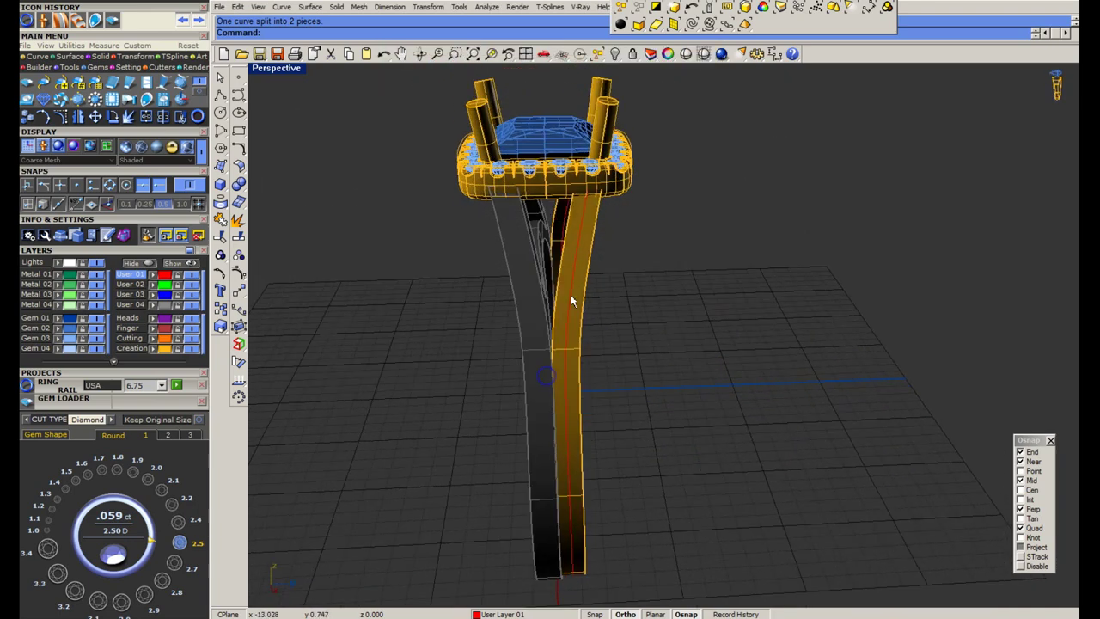
{"action": "scroll", "coordinate": [572, 283], "scroll_direction": "up", "scroll_amount": 4}
{"action": "left_click", "coordinate": [571, 280]}
{"action": "right_click_drag", "start_coordinate": [570, 279], "coordinate": [572, 323], "text": "shift"}
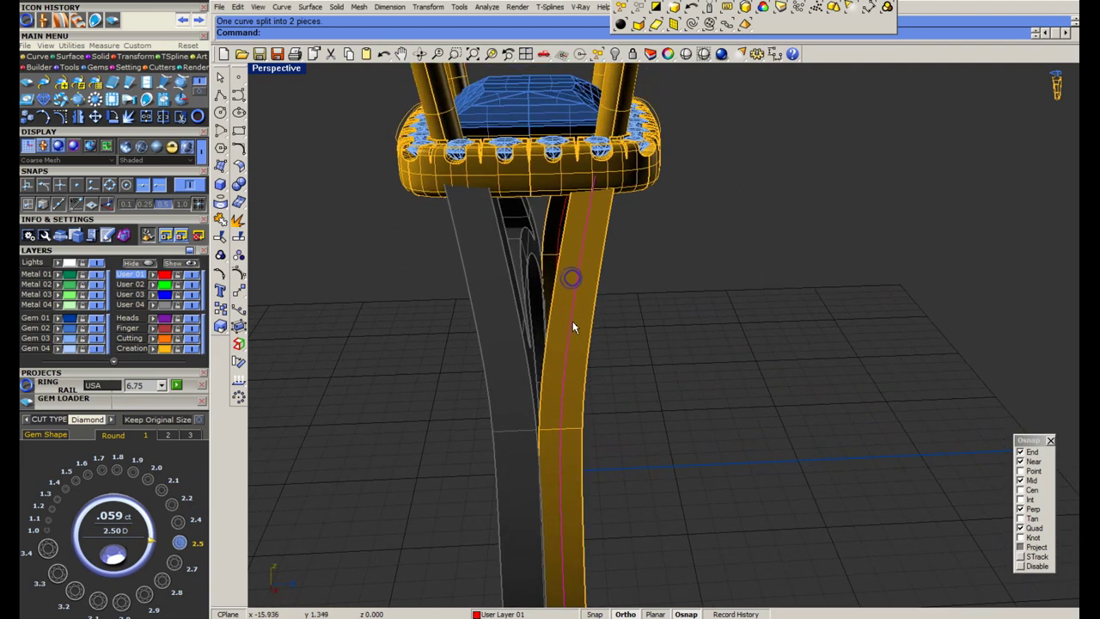
{"action": "key", "text": "F6"}
{"action": "left_click", "coordinate": [609, 347]}
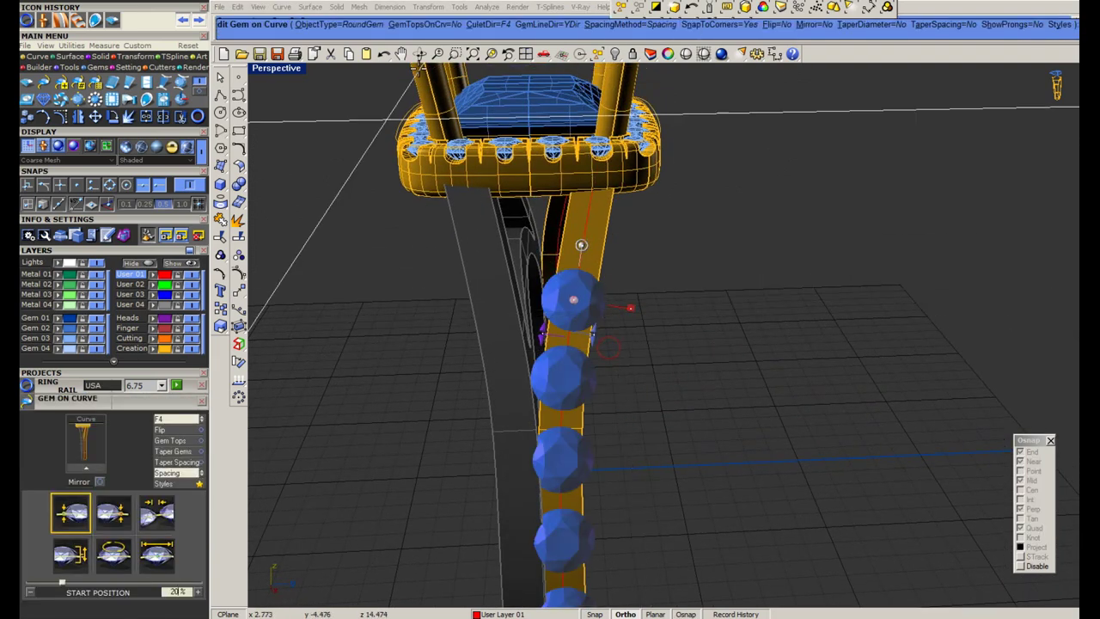
{"action": "left_click", "coordinate": [331, 32]}
{"action": "scroll", "coordinate": [569, 216], "scroll_direction": "up", "scroll_amount": 5}
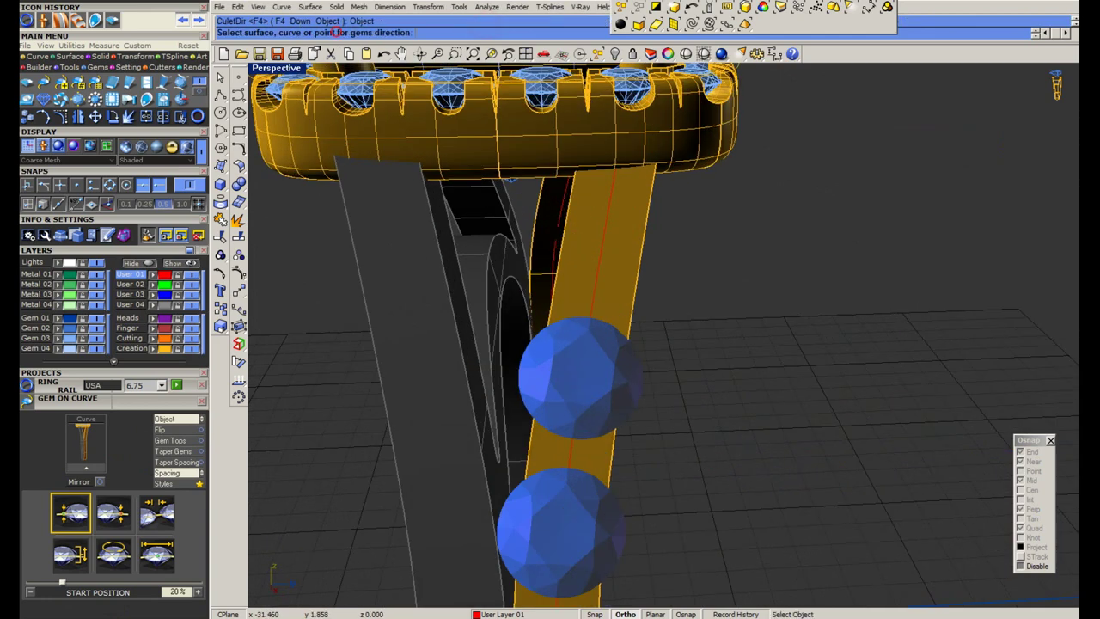
{"action": "left_click", "coordinate": [616, 266]}
{"action": "right_click_drag", "start_coordinate": [176, 395], "coordinate": [176, 268]}
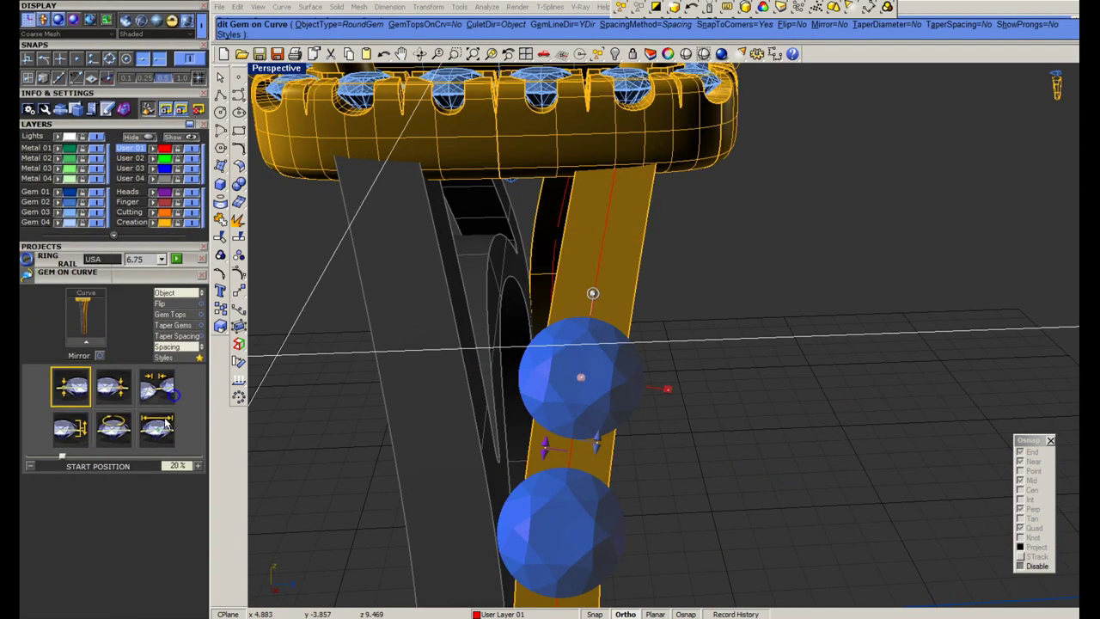
Set the shank gems' start size to 1 mm and spacing to 0.15 mm, using the Fixed spacing method.
{"action": "left_click", "coordinate": [164, 416]}
{"action": "left_click", "coordinate": [178, 469]}
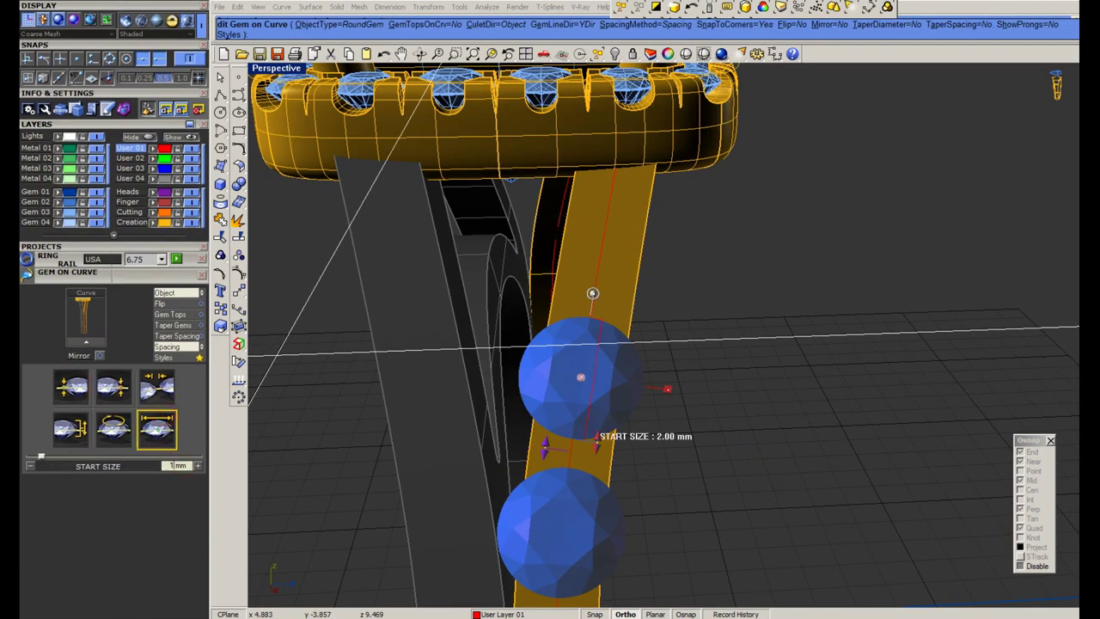
{"action": "key", "text": "Return"}
{"action": "left_click", "coordinate": [166, 390]}
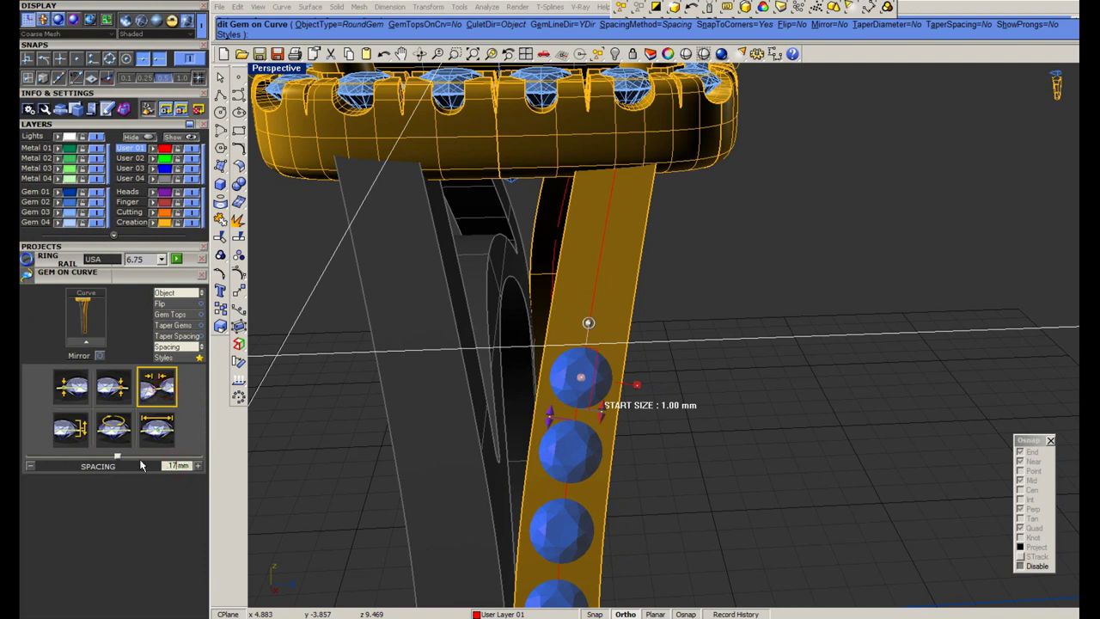
{"action": "key", "text": "Return"}
{"action": "left_click", "coordinate": [643, 26]}
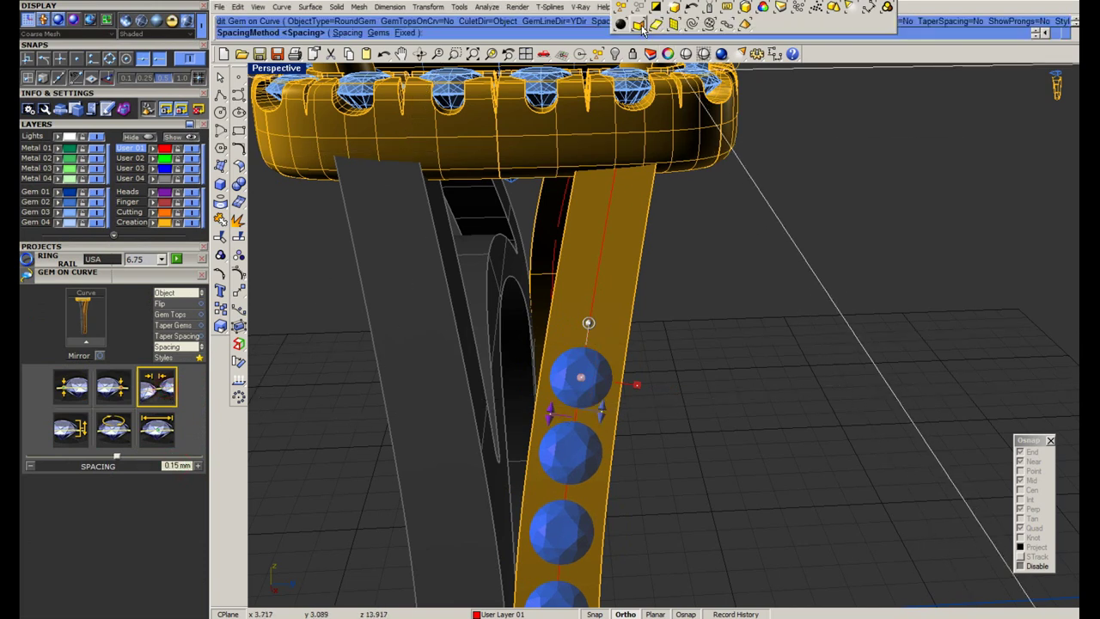
{"action": "left_click", "coordinate": [405, 32]}
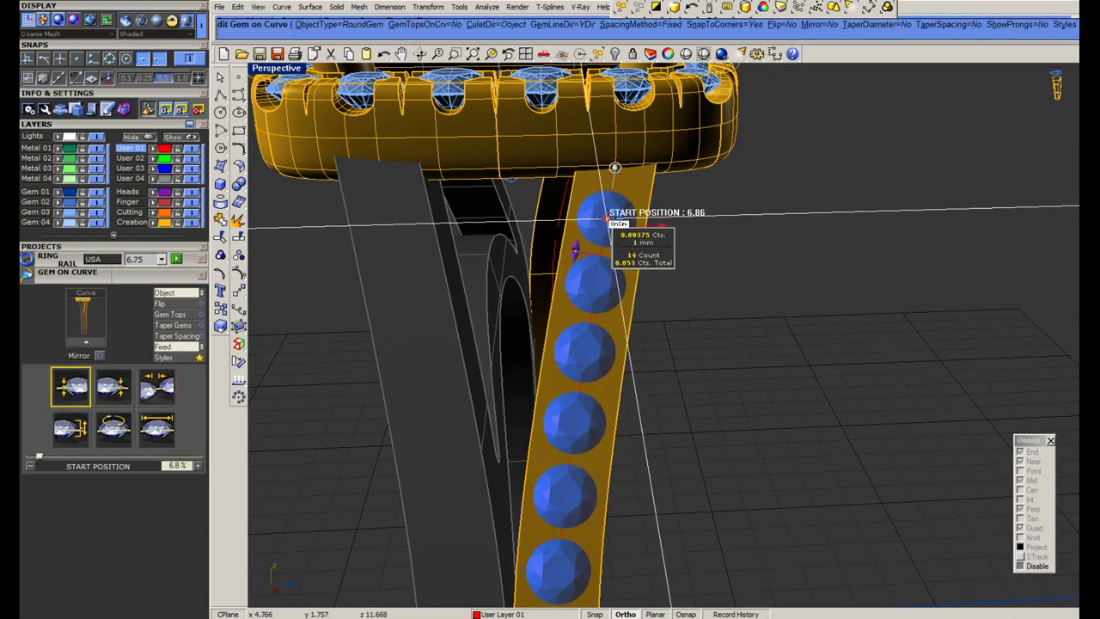
Stretch the gem row from a 6.8 % start position to an 87.1 % end position and create the gems.
{"action": "left_click", "coordinate": [607, 218]}
{"action": "scroll", "coordinate": [607, 219], "scroll_direction": "down", "scroll_amount": 8}
{"action": "right_click_drag", "start_coordinate": [585, 378], "coordinate": [580, 331]}
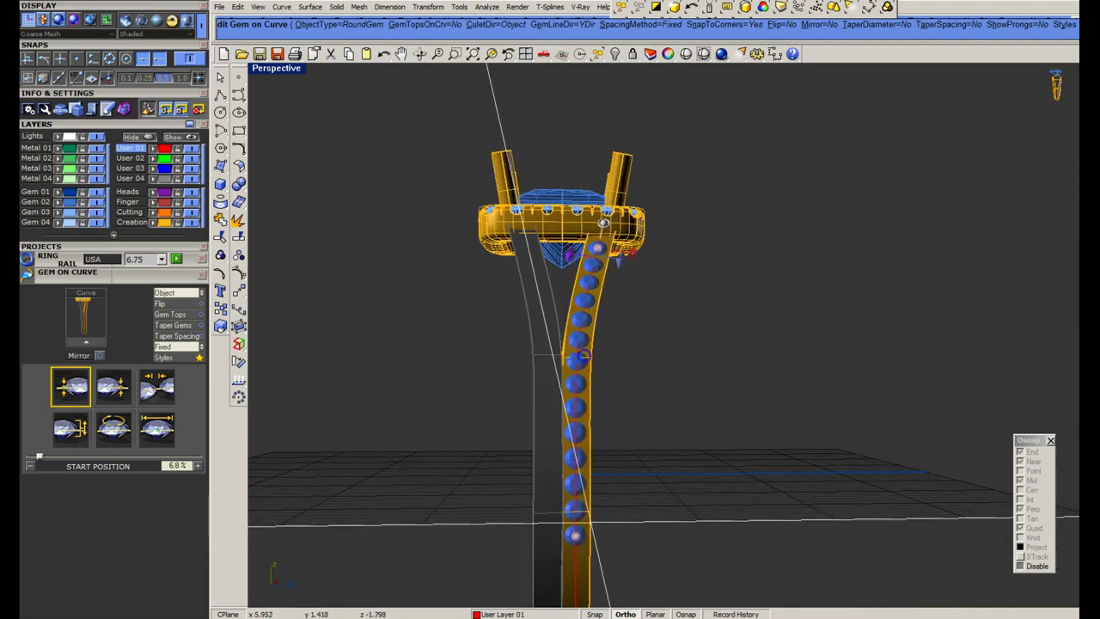
{"action": "left_click", "coordinate": [576, 563]}
{"action": "right_click", "coordinate": [663, 557]}
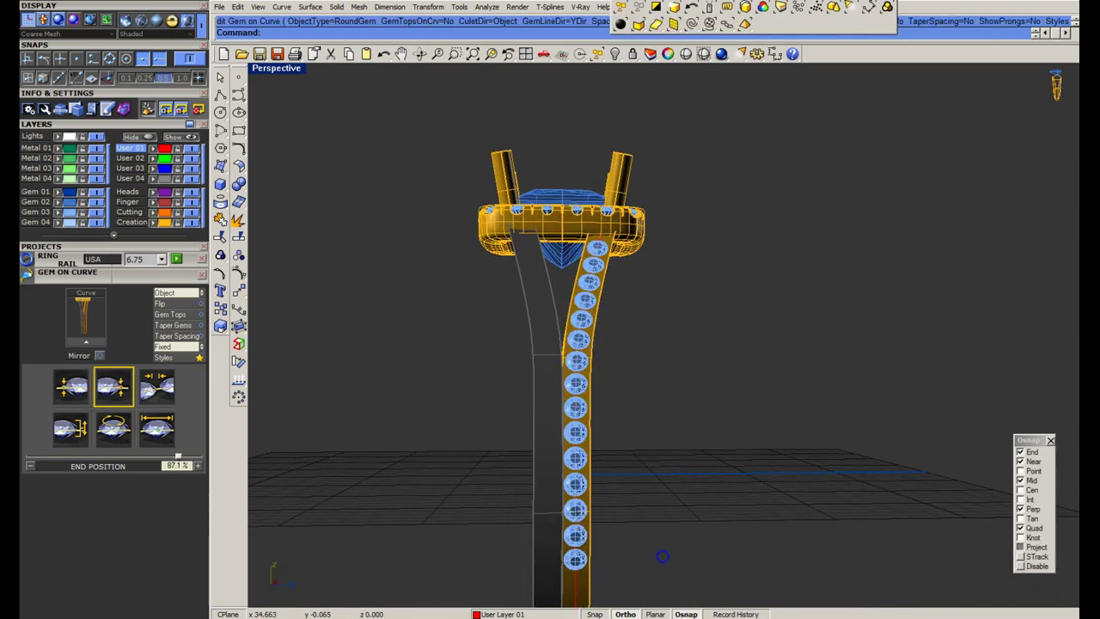
Check the job notes, then unlock the locked shank objects and delete the offset guide surface.
{"action": "key", "text": "alt+Tab"}
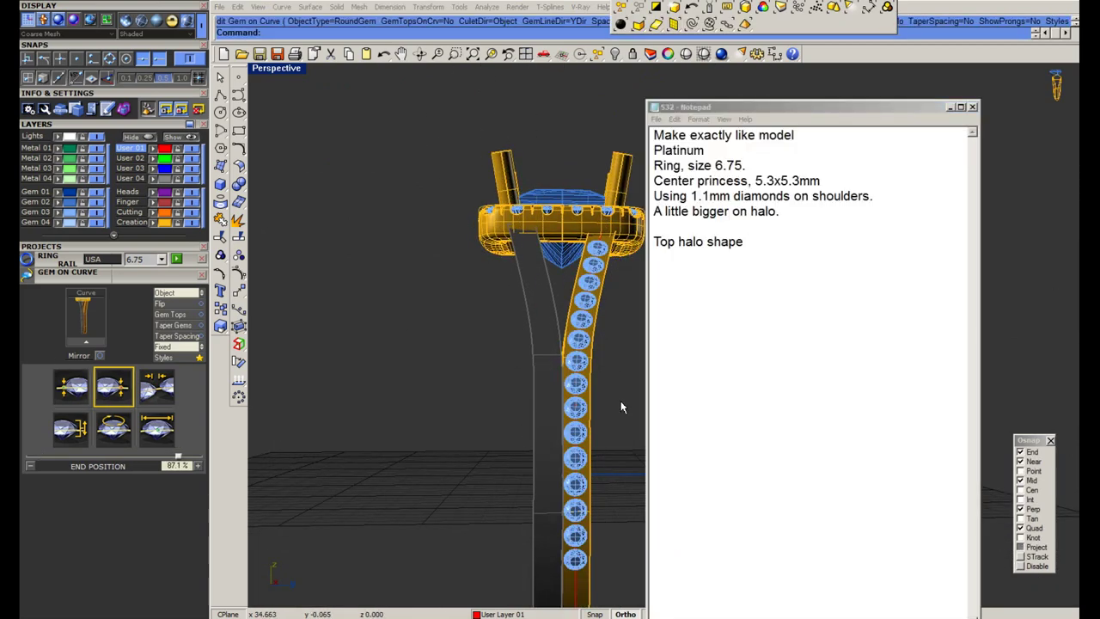
{"action": "right_click_drag", "start_coordinate": [620, 401], "coordinate": [575, 391]}
{"action": "scroll", "coordinate": [575, 392], "scroll_direction": "up", "scroll_amount": 5}
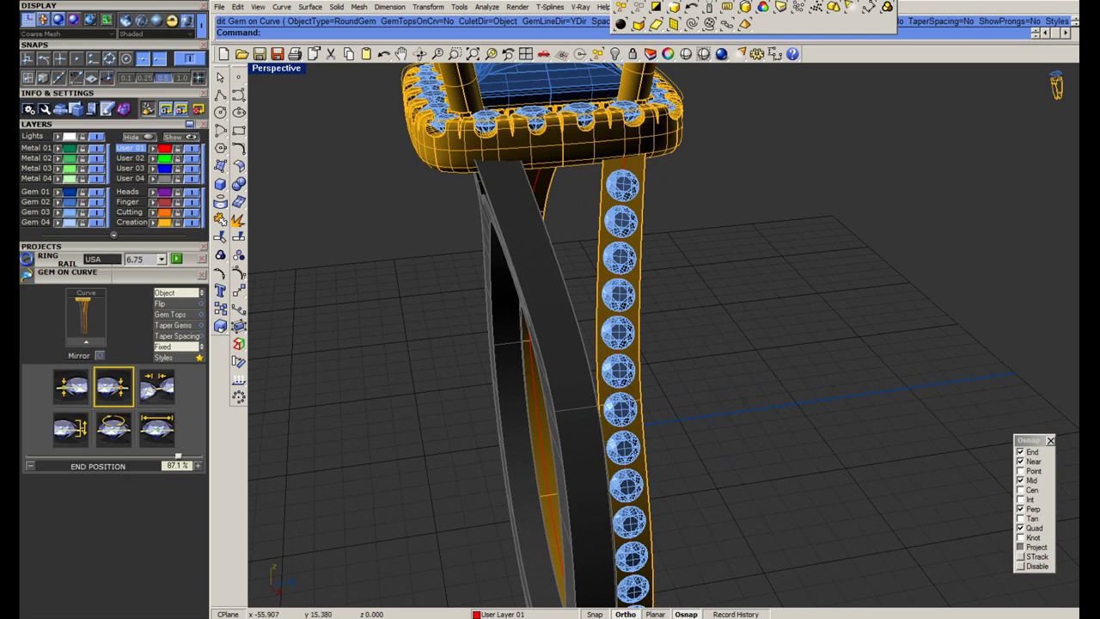
{"action": "right_click", "coordinate": [632, 54]}
{"action": "scroll", "coordinate": [580, 307], "scroll_direction": "down", "scroll_amount": 2}
{"action": "scroll", "coordinate": [586, 294], "scroll_direction": "up", "scroll_amount": 4}
{"action": "left_click", "coordinate": [594, 277]}
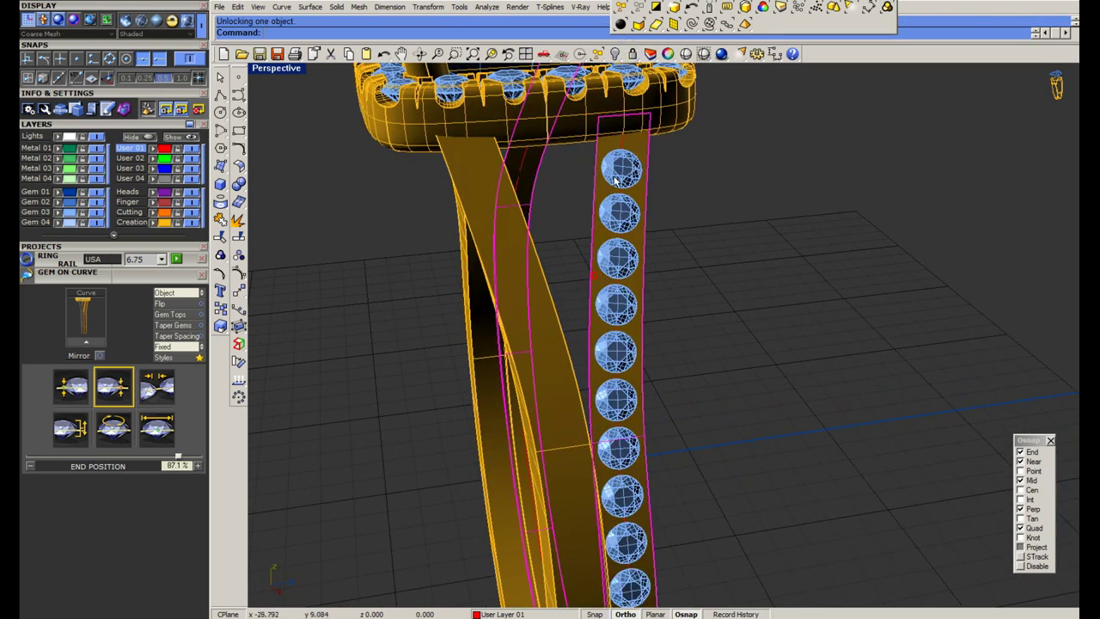
{"action": "key", "text": "Delete"}
Mirror the remaining split-shank half across the ring's centre plane through the origin, keeping the original.
{"action": "left_click", "coordinate": [509, 237]}
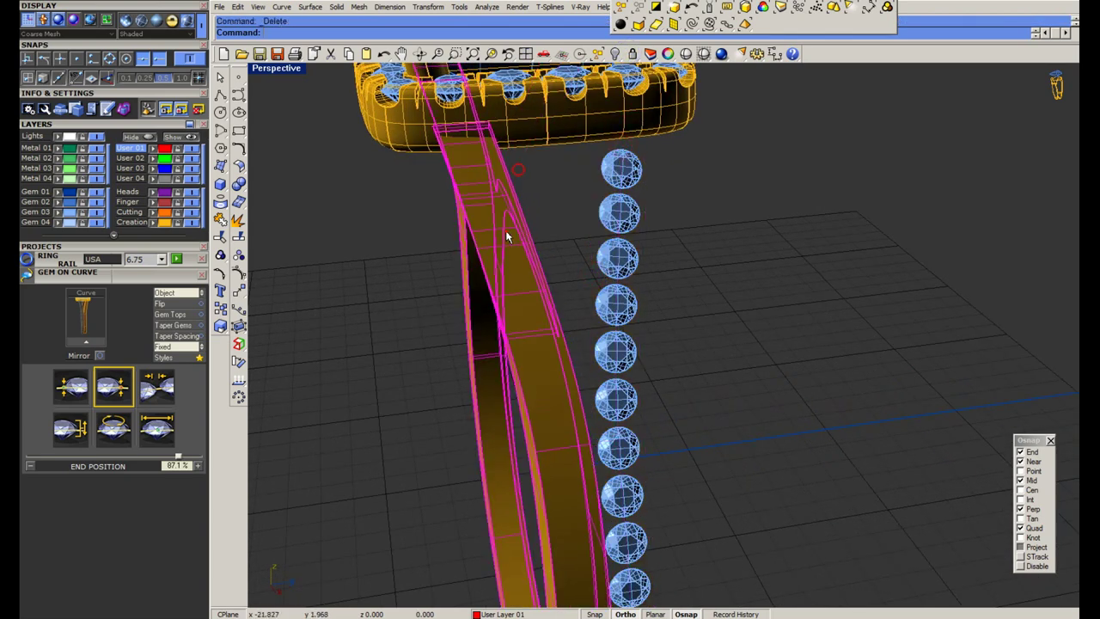
{"action": "scroll", "coordinate": [509, 239], "scroll_direction": "down", "scroll_amount": 4}
{"action": "right_click_drag", "start_coordinate": [511, 241], "coordinate": [552, 249]}
{"action": "key", "text": "F4"}
{"action": "left_click", "coordinate": [586, 611]}
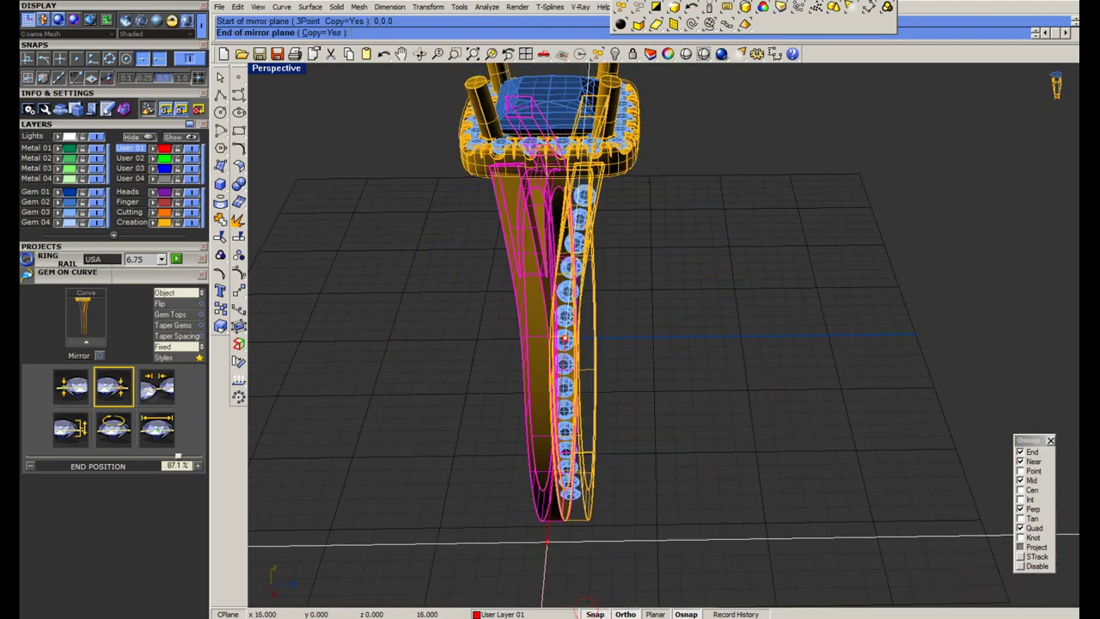
{"action": "left_click", "coordinate": [600, 559]}
{"action": "left_click", "coordinate": [600, 560]}
Inspect the seam between the two shank halves in the Right view and select both halves.
{"action": "double_click", "coordinate": [288, 71]}
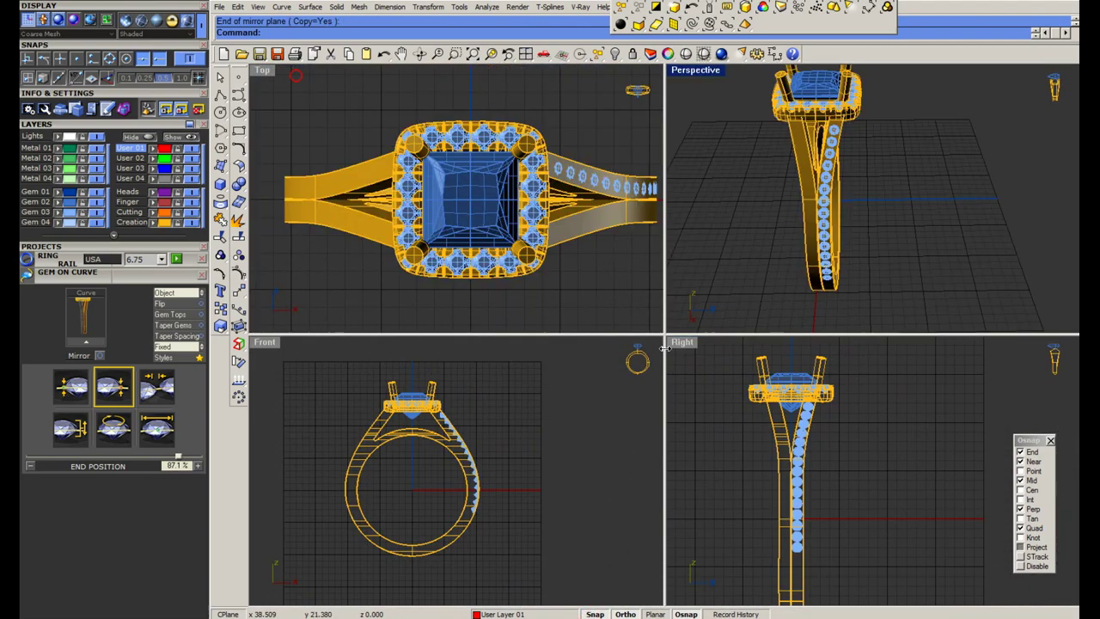
{"action": "double_click", "coordinate": [674, 343]}
{"action": "right_click_drag", "start_coordinate": [626, 405], "coordinate": [544, 158]}
{"action": "scroll", "coordinate": [459, 299], "scroll_direction": "up", "scroll_amount": 6}
{"action": "left_click", "coordinate": [412, 321]}
{"action": "right_click_drag", "start_coordinate": [471, 379], "coordinate": [562, 438]}
{"action": "scroll", "coordinate": [562, 400], "scroll_direction": "down", "scroll_amount": 8}
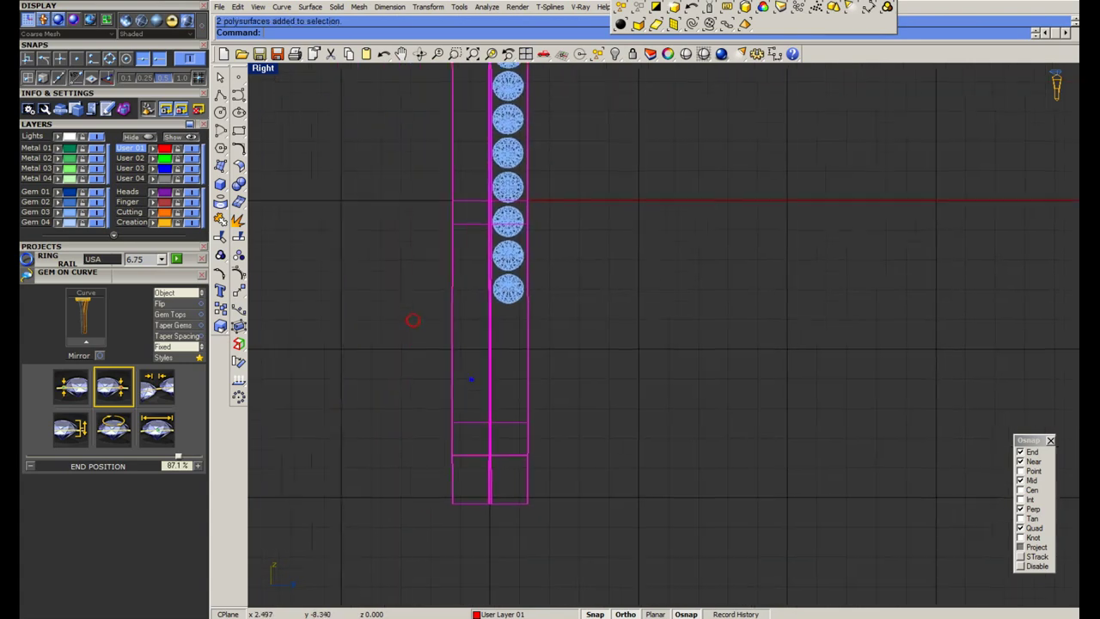
{"action": "scroll", "coordinate": [535, 371], "scroll_direction": "up", "scroll_amount": 18}
{"action": "key", "text": "Escape"}
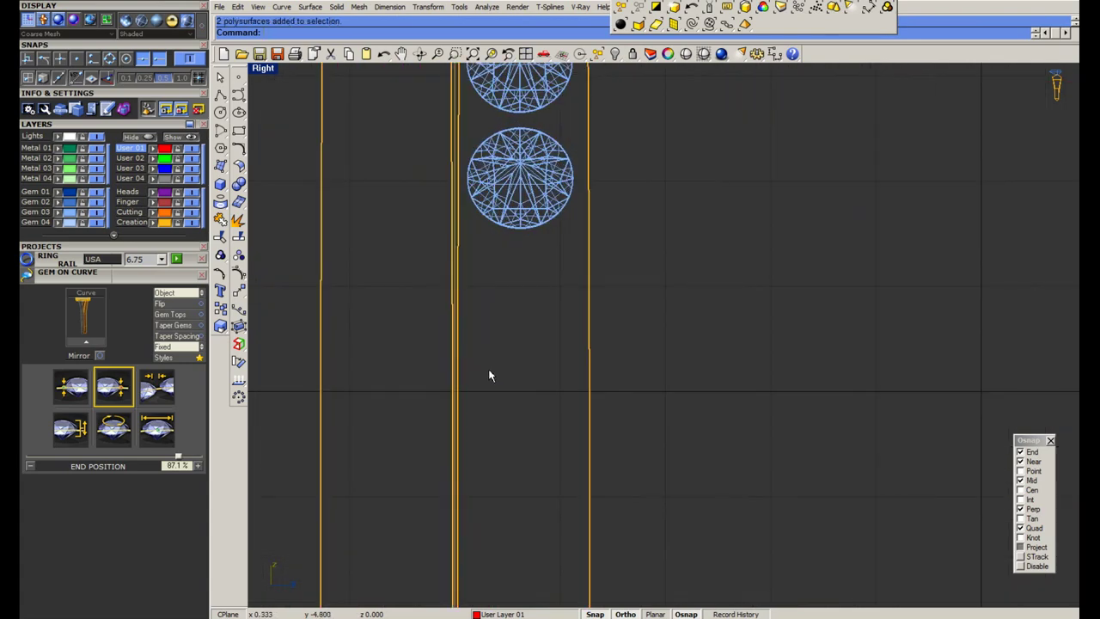
{"action": "left_click", "coordinate": [454, 373]}
{"action": "scroll", "coordinate": [507, 378], "scroll_direction": "down", "scroll_amount": 16}
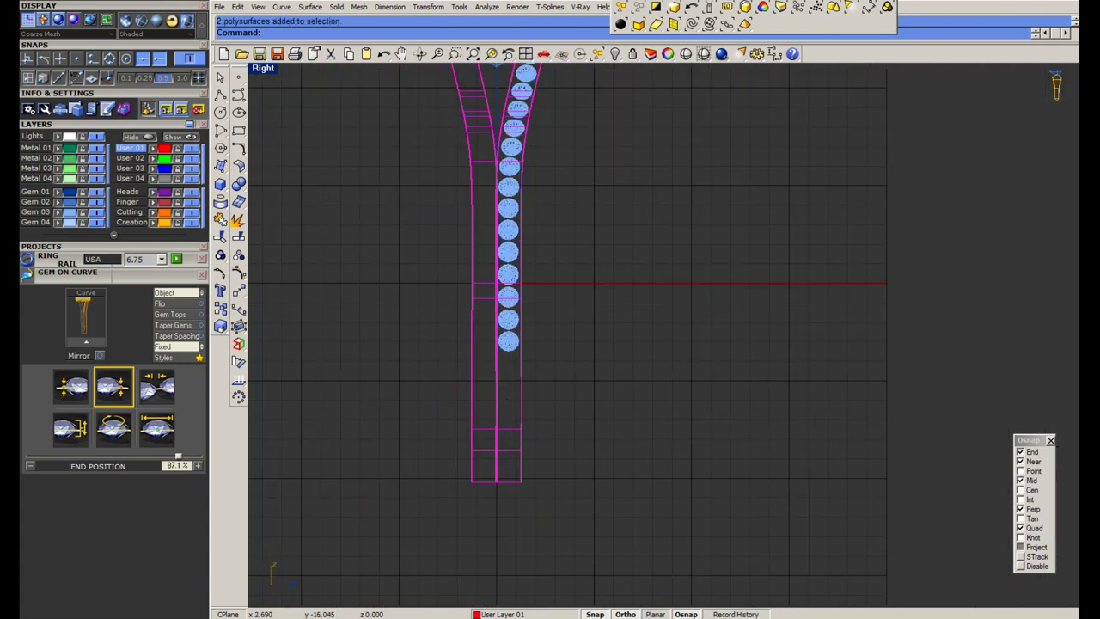
{"action": "key", "text": "alt+Tab"}
{"action": "key", "text": "alt+Tab"}
Cage-edit both shank halves with a bounding-box cage of 6 points each in X, Y and Z.
{"action": "left_click", "coordinate": [238, 324]}
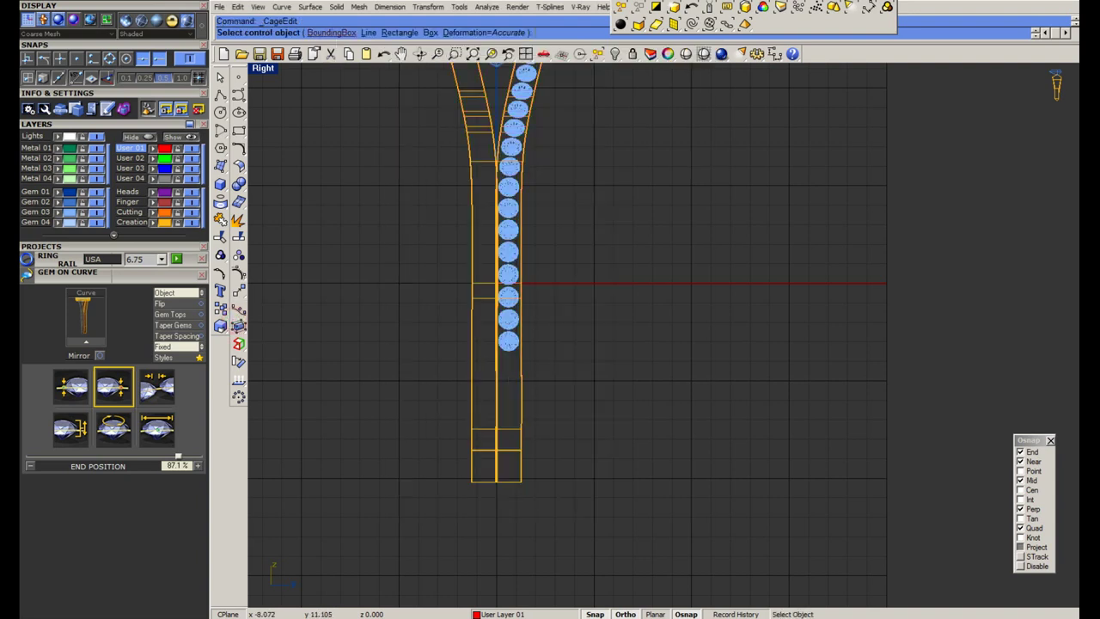
{"action": "left_click", "coordinate": [337, 34]}
{"action": "left_click", "coordinate": [386, 34]}
{"action": "left_click", "coordinate": [309, 32]}
{"action": "type", "text": "6"}
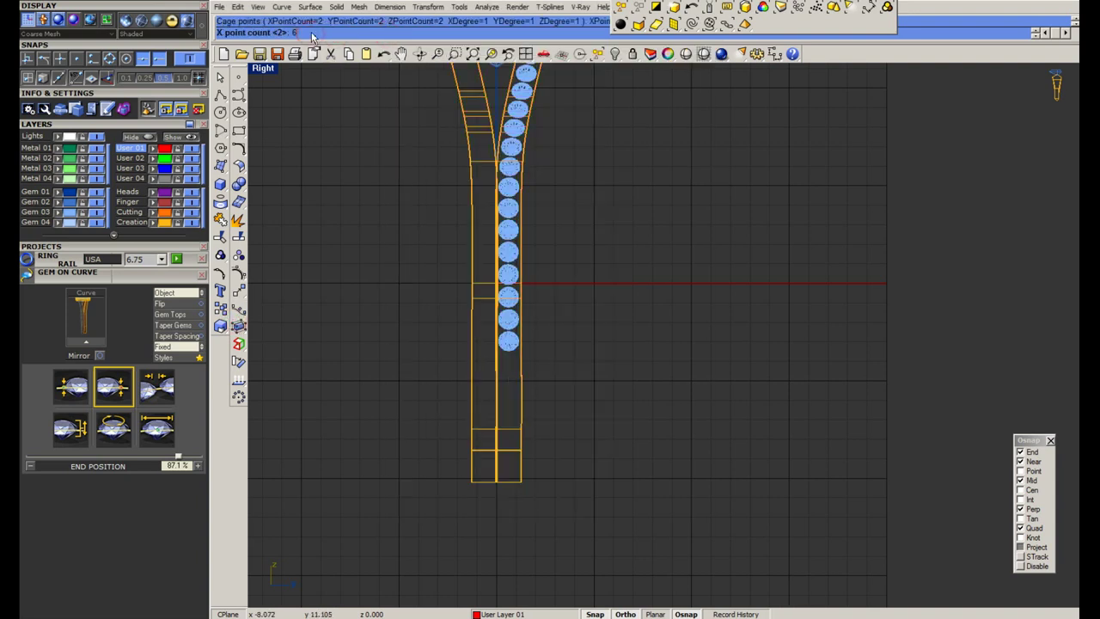
{"action": "key", "text": "Return"}
{"action": "left_click", "coordinate": [361, 34]}
{"action": "type", "text": "6"}
{"action": "key", "text": "Return"}
{"action": "left_click", "coordinate": [425, 35]}
{"action": "type", "text": "6"}
{"action": "key", "text": "Return"}
{"action": "key", "text": "Return"}
{"action": "key", "text": "Return"}
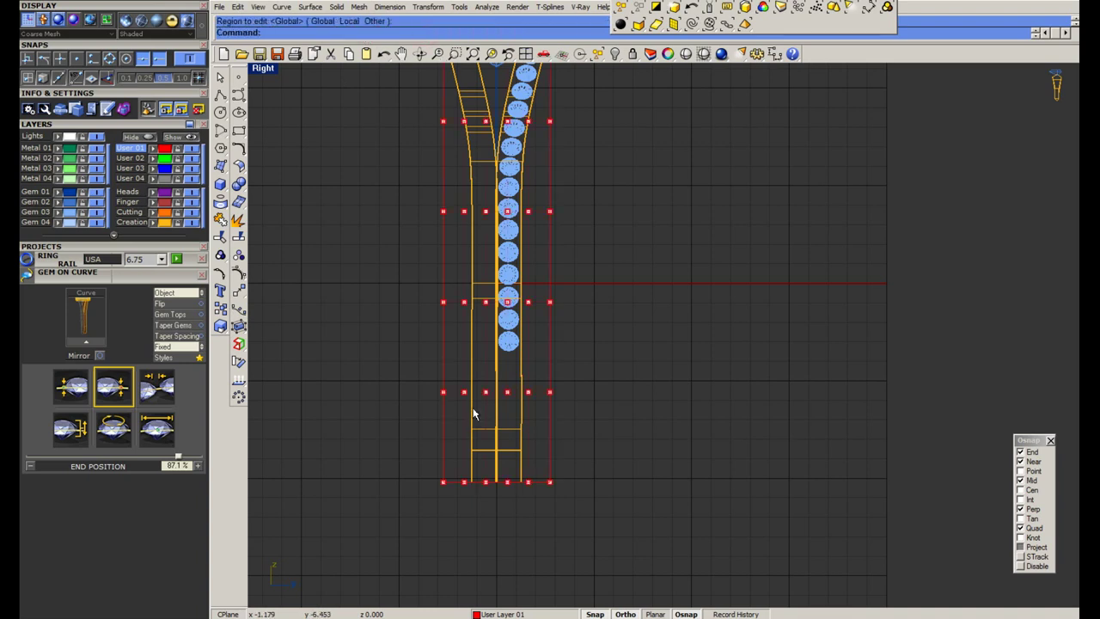
Replace the cage on both shank halves with a new bounding-box cage of degree 3 in X, Y and Z.
{"action": "key", "text": "Delete"}
{"action": "left_click_drag", "start_coordinate": [535, 391], "coordinate": [474, 421]}
{"action": "scroll", "coordinate": [503, 436], "scroll_direction": "up", "scroll_amount": 4}
{"action": "right_click", "coordinate": [463, 478]}
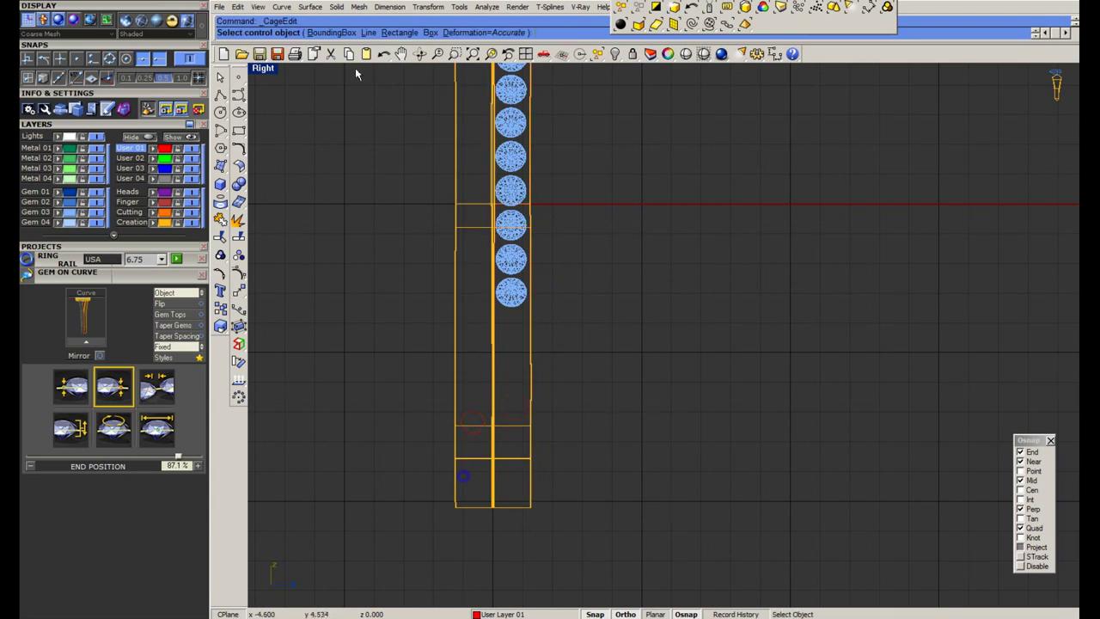
{"action": "left_click", "coordinate": [341, 33]}
{"action": "left_click", "coordinate": [379, 32]}
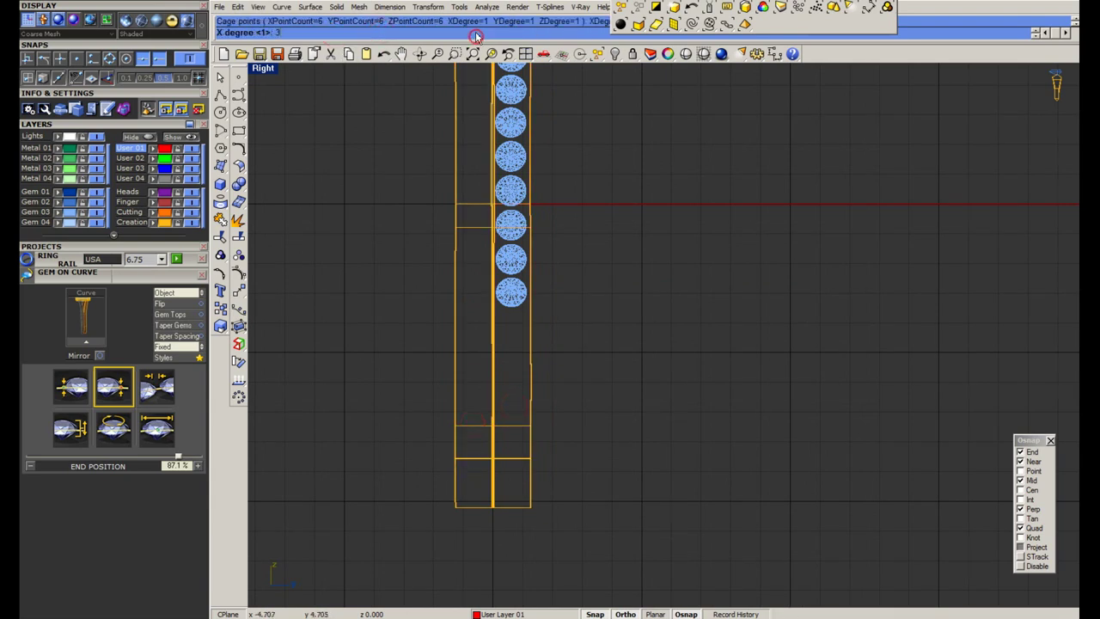
{"action": "key", "text": "Return"}
{"action": "left_click", "coordinate": [516, 32]}
{"action": "type", "text": "3"}
{"action": "key", "text": "Return"}
{"action": "left_click", "coordinate": [550, 33]}
{"action": "type", "text": "3"}
{"action": "key", "text": "Return"}
{"action": "key", "text": "Return"}
{"action": "key", "text": "Return"}
Narrow the shank's base slightly by scaling the two lowest rows of cage points in one direction from the origin, with grid snap off.
{"action": "left_click_drag", "start_coordinate": [298, 394], "coordinate": [604, 534]}
{"action": "type", "text": "s1"}
{"action": "key", "text": "Return"}
{"action": "type", "text": "0"}
{"action": "key", "text": "Return"}
{"action": "left_click", "coordinate": [823, 263]}
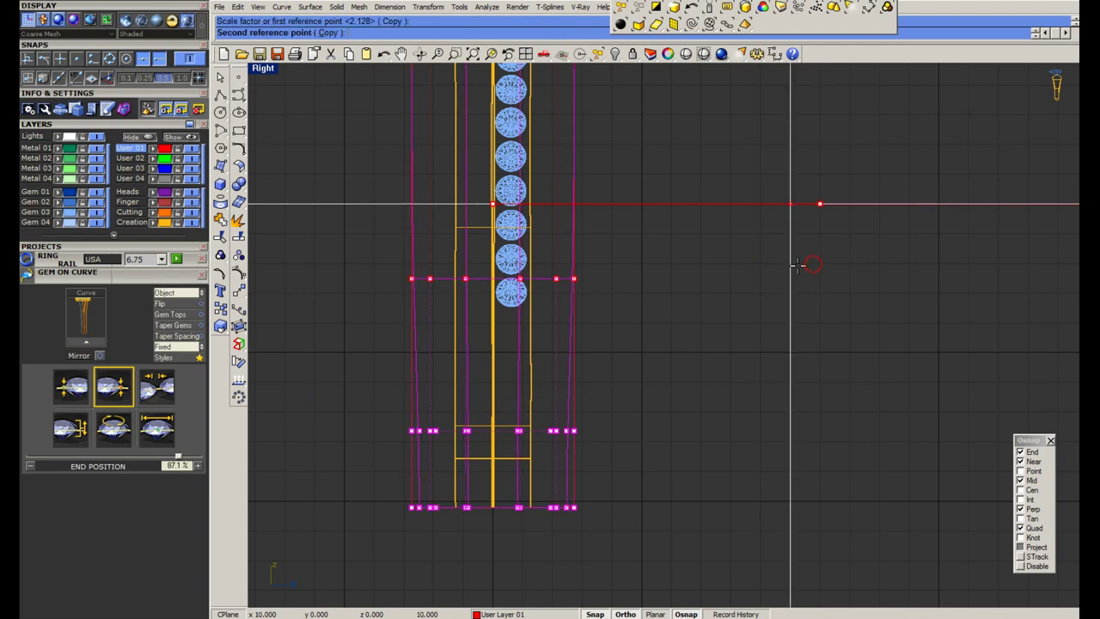
{"action": "key", "text": "Escape"}
{"action": "key", "text": "F9"}
{"action": "right_click", "coordinate": [722, 336]}
{"action": "type", "text": "0"}
{"action": "key", "text": "Return"}
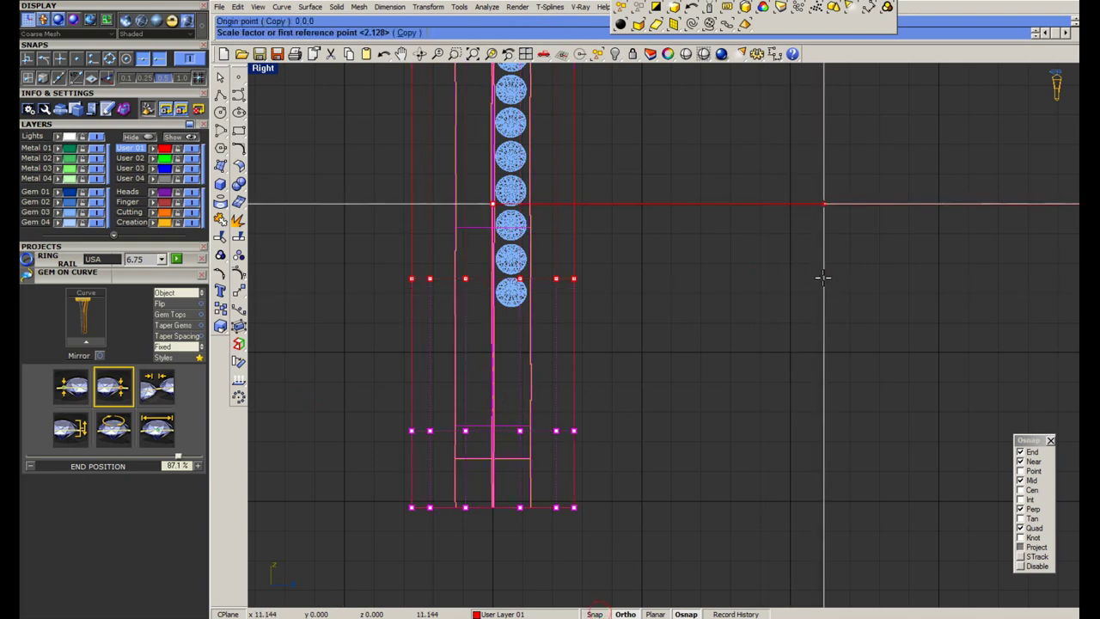
{"action": "left_click", "coordinate": [823, 277]}
{"action": "left_click", "coordinate": [797, 280]}
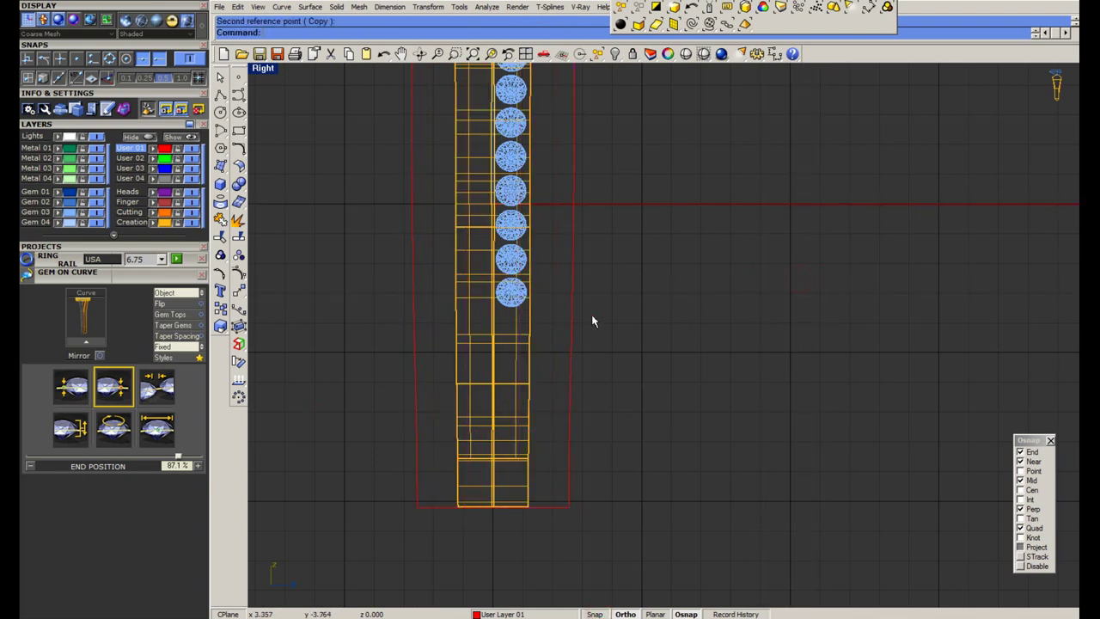
Replace the cage on both shank halves with a World bounding-box cage of 6 X, 6 Y and 5 Z points, degree 3, editing globally.
{"action": "key", "text": "Delete"}
{"action": "left_click", "coordinate": [511, 327]}
{"action": "left_click", "coordinate": [472, 334], "text": "shift"}
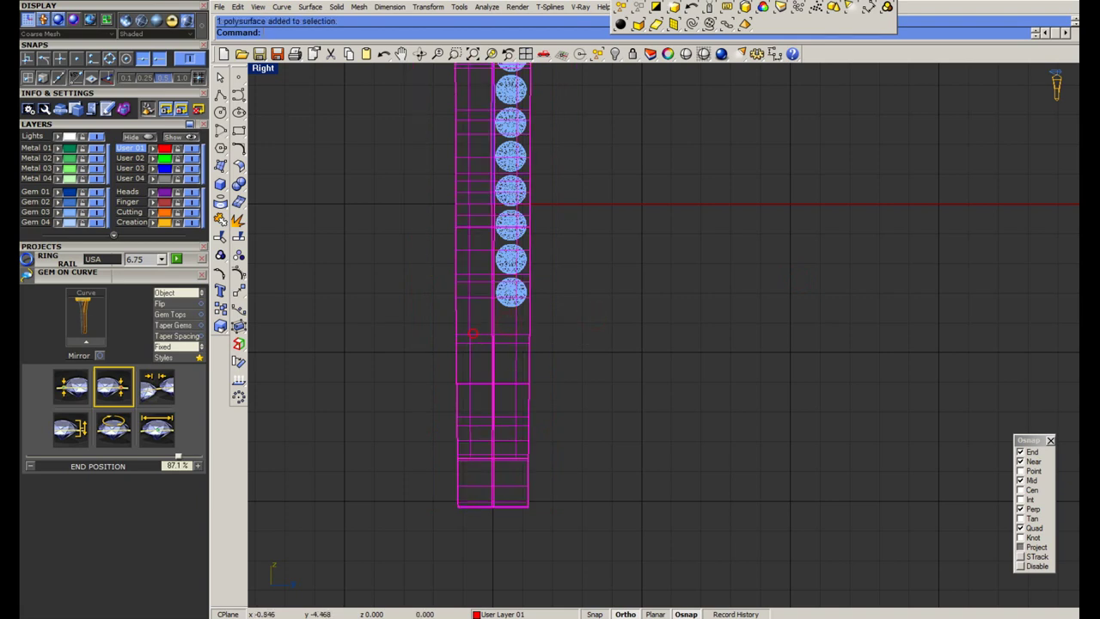
{"action": "left_click", "coordinate": [240, 326]}
{"action": "left_click", "coordinate": [343, 33]}
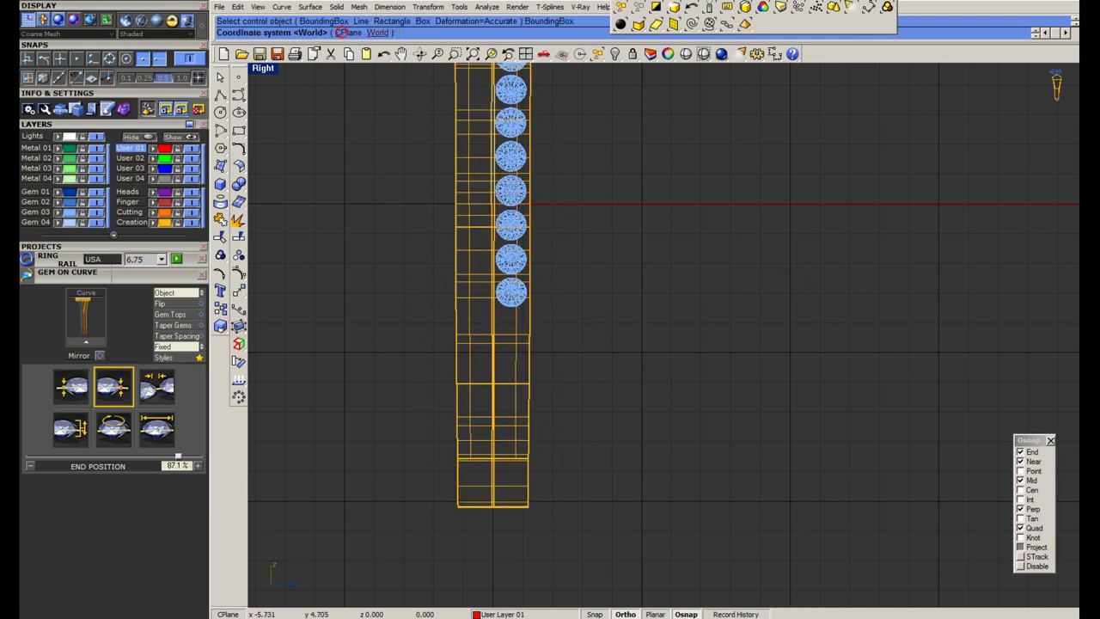
{"action": "left_click", "coordinate": [382, 33]}
{"action": "right_click", "coordinate": [420, 32]}
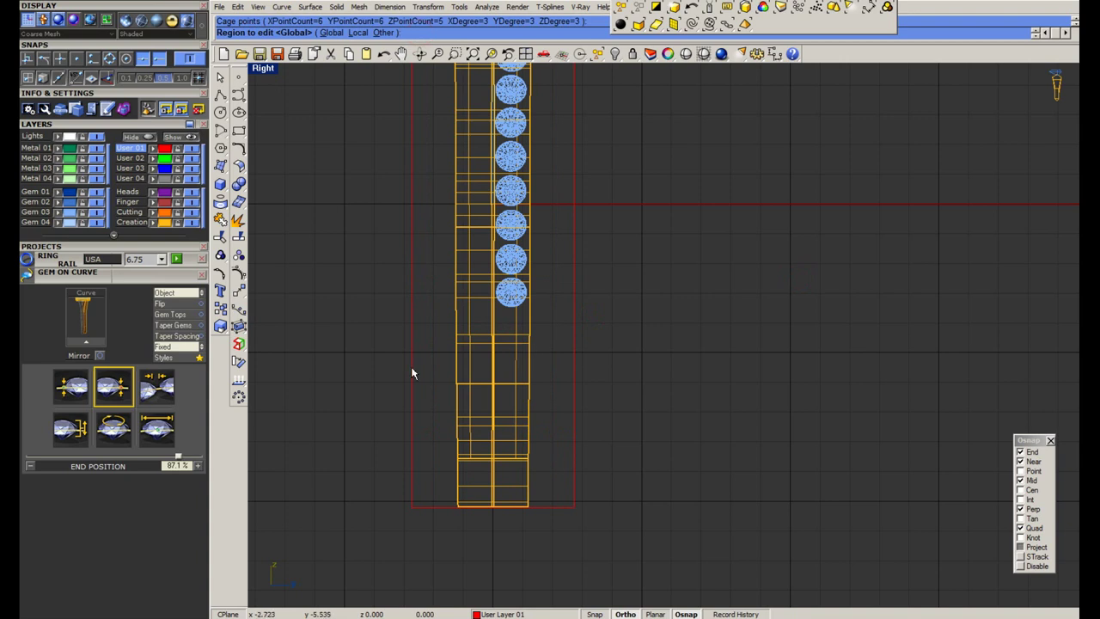
Narrow the shank's second-lowest row of cage points slightly by scaling it in one direction from the origin.
{"action": "key", "text": "Return"}
{"action": "type", "text": "0"}
{"action": "key", "text": "Return"}
{"action": "left_click", "coordinate": [820, 239]}
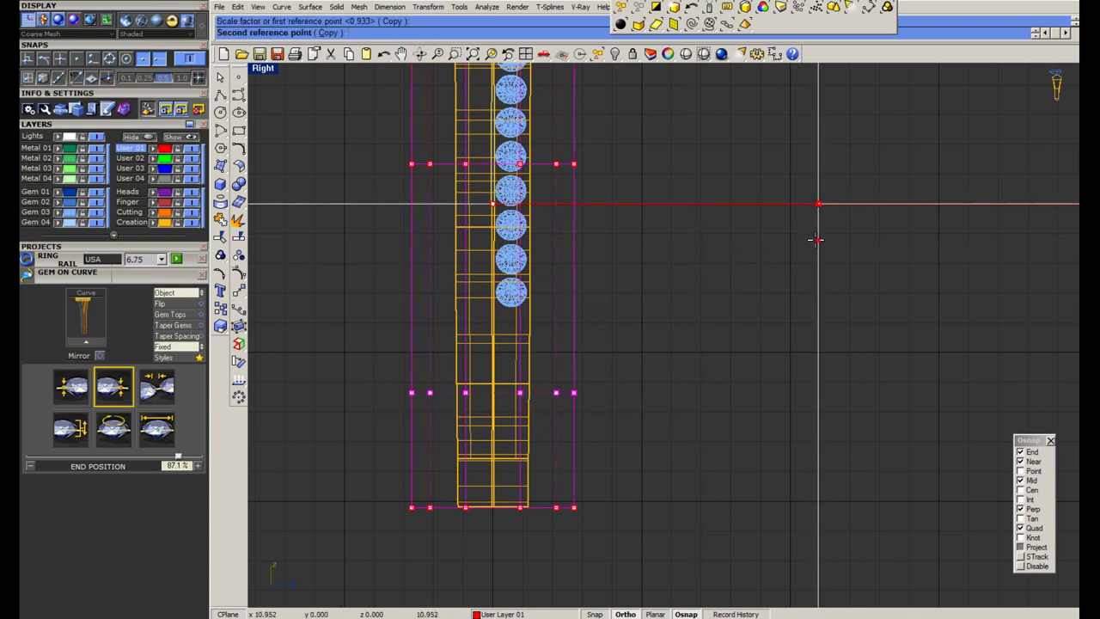
{"action": "left_click", "coordinate": [806, 239]}
Add the lowest row of cage points to the selection and scale both bottom rows slightly inward from the origin.
{"action": "left_click_drag", "start_coordinate": [369, 396], "coordinate": [615, 537], "text": "shift"}
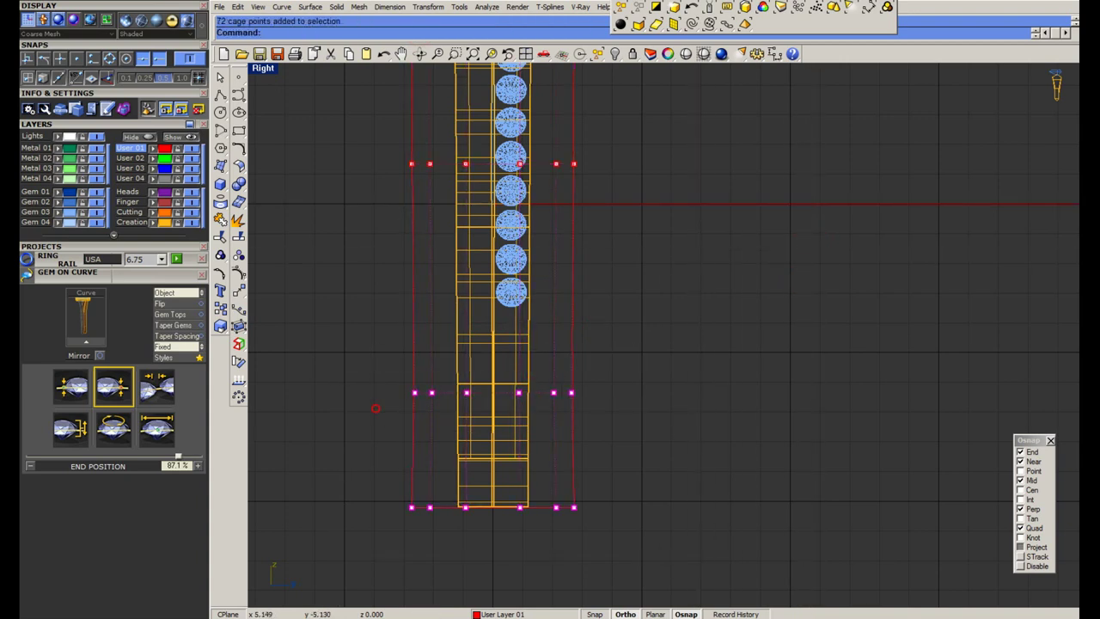
{"action": "key", "text": "Return"}
{"action": "type", "text": "0"}
{"action": "key", "text": "Return"}
{"action": "left_click", "coordinate": [864, 253]}
{"action": "left_click", "coordinate": [841, 256]}
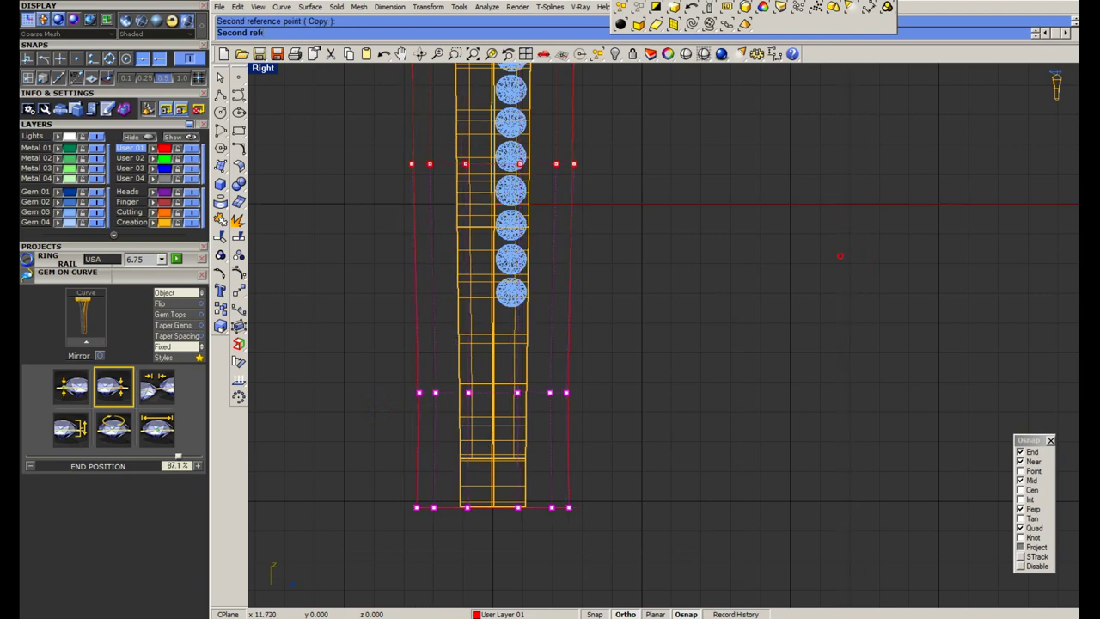
Scale the lowest row of cage points slightly further inward from the origin in one direction.
{"action": "key", "text": "Return"}
{"action": "type", "text": "0"}
{"action": "key", "text": "Return"}
{"action": "left_click", "coordinate": [840, 254]}
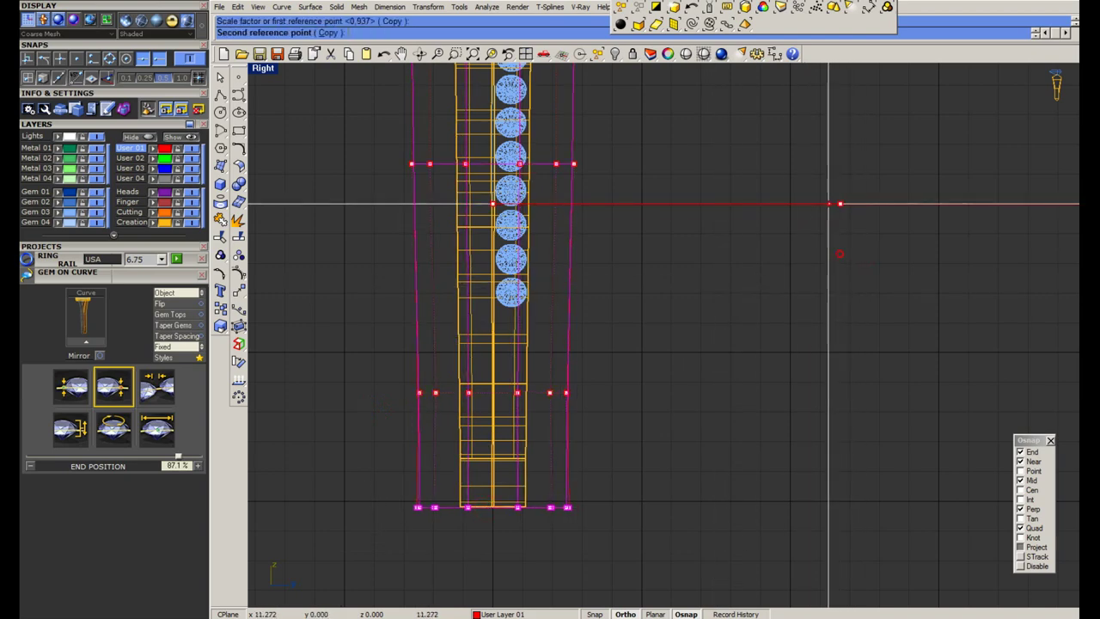
{"action": "left_click", "coordinate": [822, 256]}
Deselect the cage points and delete the control cage around the tapered shank.
{"action": "right_click_drag", "start_coordinate": [560, 295], "coordinate": [536, 330]}
{"action": "scroll", "coordinate": [560, 347], "scroll_direction": "down", "scroll_amount": 4}
{"action": "scroll", "coordinate": [561, 347], "scroll_direction": "up", "scroll_amount": 2}
{"action": "key", "text": "Escape"}
{"action": "key", "text": "Escape"}
{"action": "left_click", "coordinate": [560, 347]}
{"action": "scroll", "coordinate": [530, 326], "scroll_direction": "up", "scroll_amount": 4}
{"action": "key", "text": "Delete"}
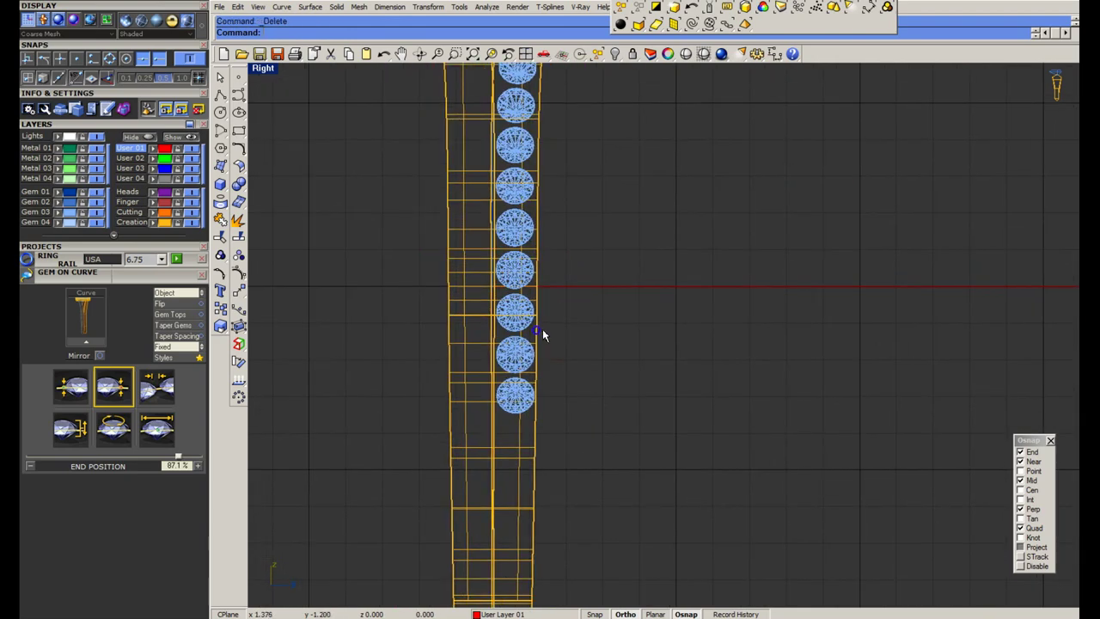
Shade the Right view and compare the shank's taper and gem layout with the reference photo image1.jpeg in Picasa Photo Viewer.
{"action": "scroll", "coordinate": [523, 360], "scroll_direction": "down", "scroll_amount": 4}
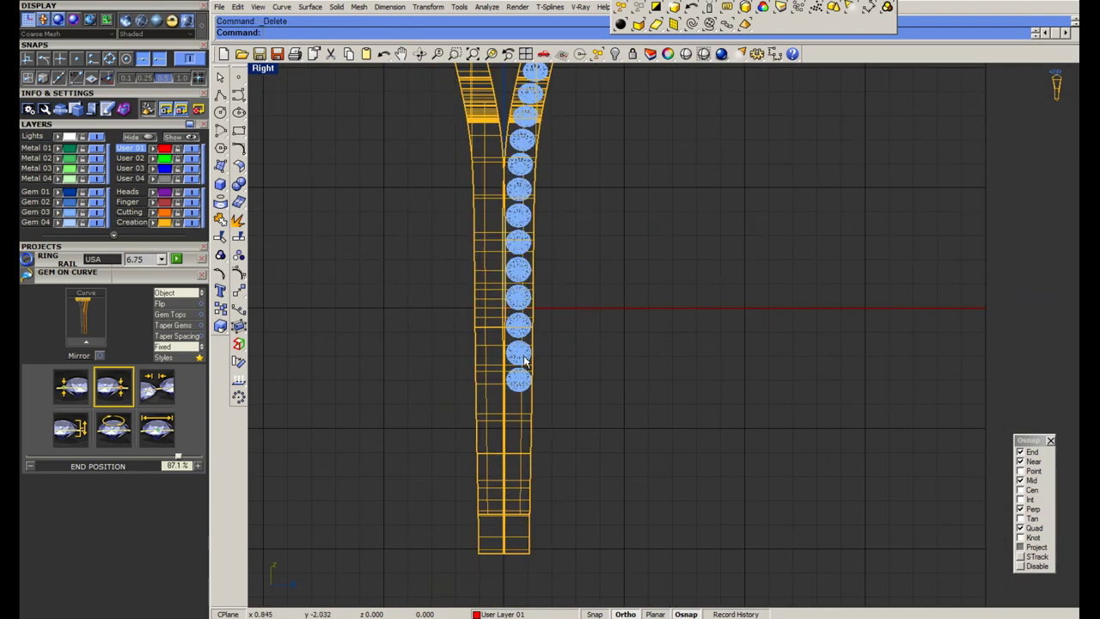
{"action": "left_click", "coordinate": [704, 54]}
{"action": "left_click", "coordinate": [646, 618]}
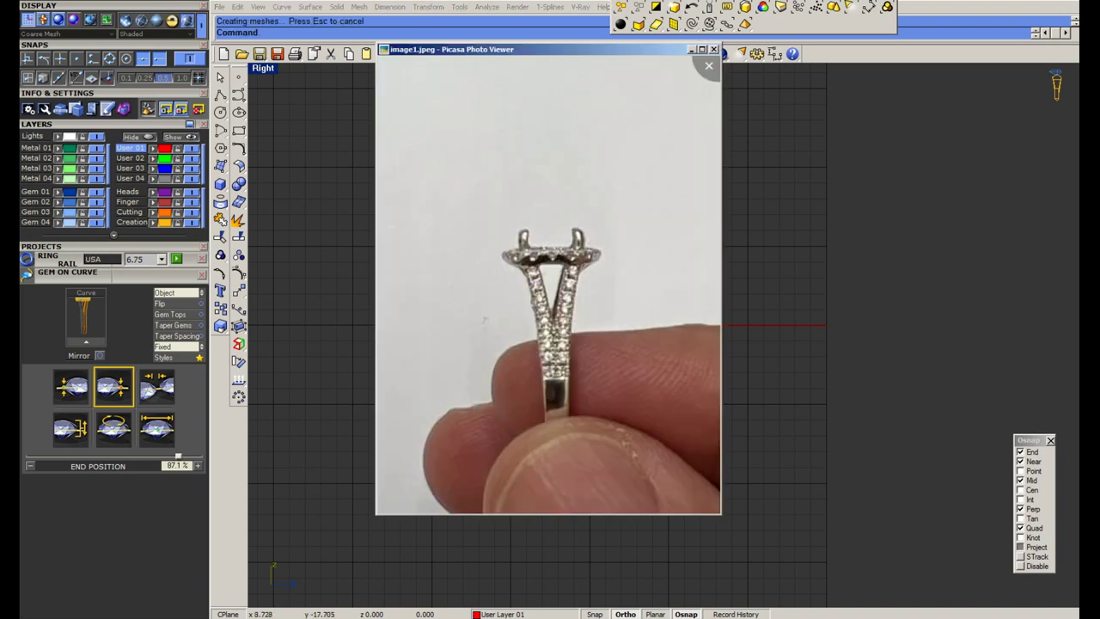
{"action": "left_click", "coordinate": [647, 618]}
{"action": "key", "text": "alt+Tab"}
{"action": "key", "text": "alt+Tab"}
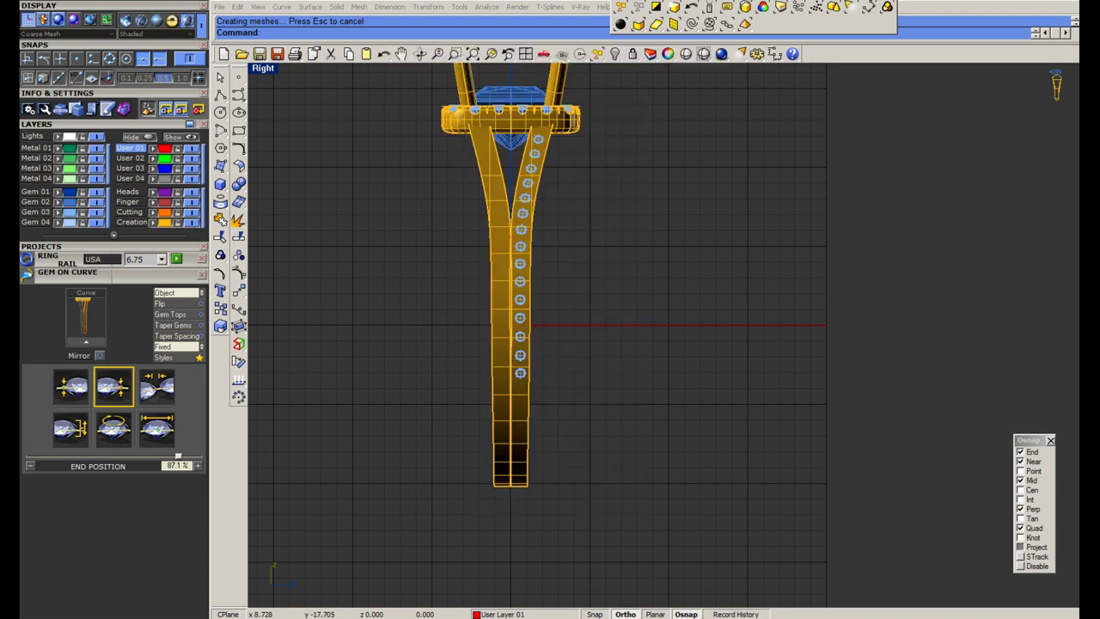
{"action": "key", "text": "alt+Tab"}
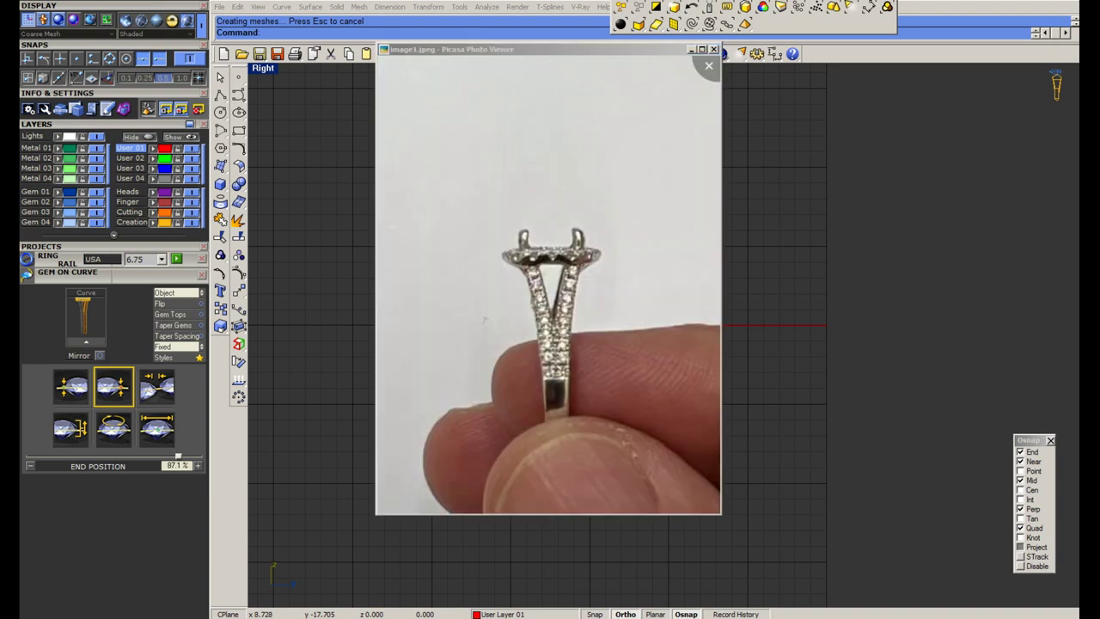
{"action": "key", "text": "alt+Tab"}
{"action": "scroll", "coordinate": [528, 360], "scroll_direction": "up", "scroll_amount": 6}
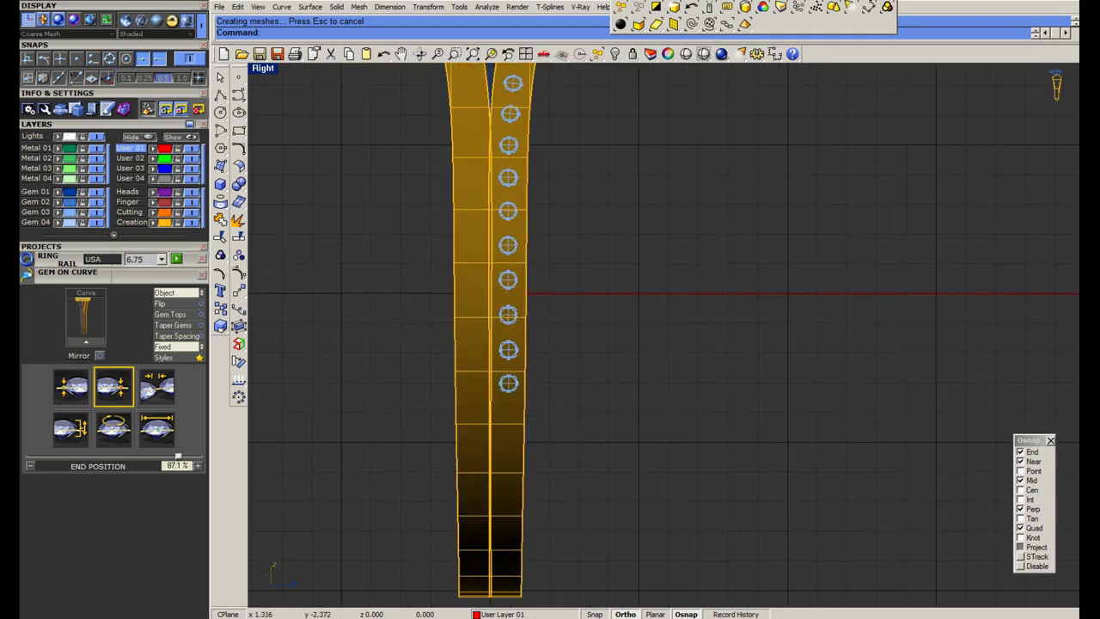
Delete both shank halves together with the row of shank gems.
{"action": "left_click", "coordinate": [516, 354]}
{"action": "right_click", "coordinate": [517, 353]}
{"action": "key", "text": "Delete"}
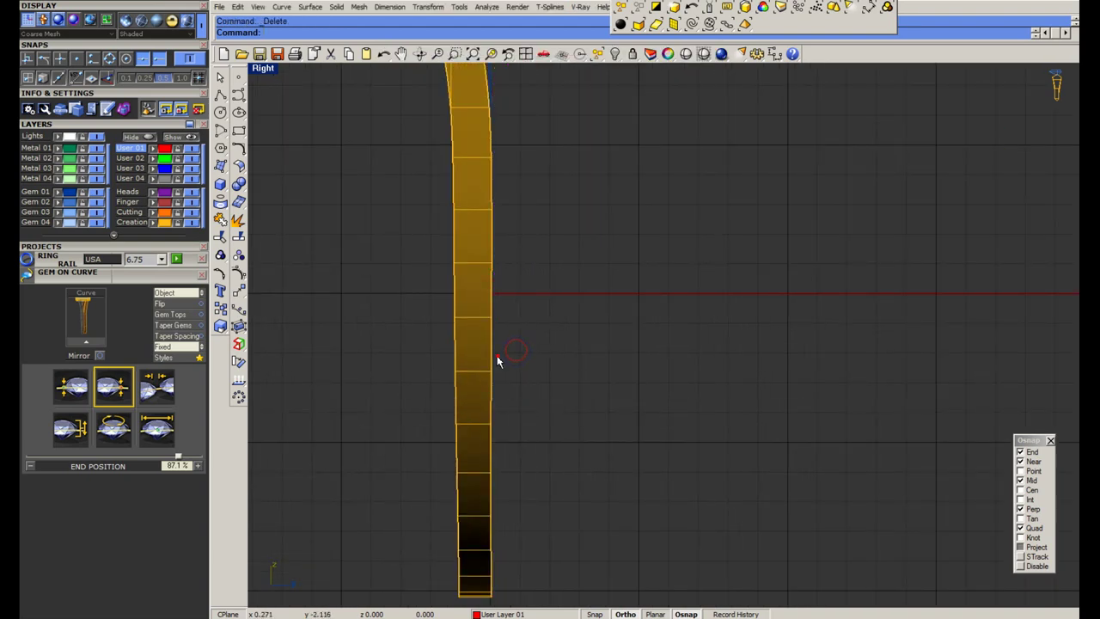
{"action": "key", "text": "Delete"}
Unhide only the stored split-shank outline below the halo head.
{"action": "scroll", "coordinate": [513, 376], "scroll_direction": "down", "scroll_amount": 3}
{"action": "left_click", "coordinate": [616, 56]}
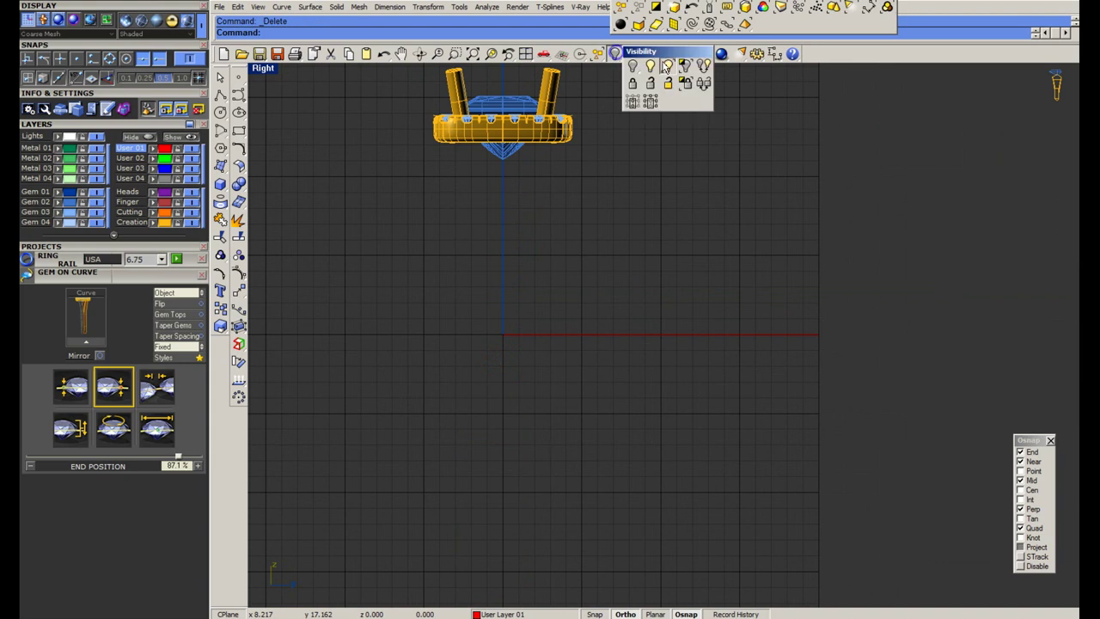
{"action": "left_click", "coordinate": [667, 66]}
{"action": "left_click", "coordinate": [496, 199]}
{"action": "right_click", "coordinate": [496, 199]}
Explode the shank outline and delete its outer side, keeping the inner side and the base edge.
{"action": "left_click", "coordinate": [495, 199]}
{"action": "type", "text": "e"}
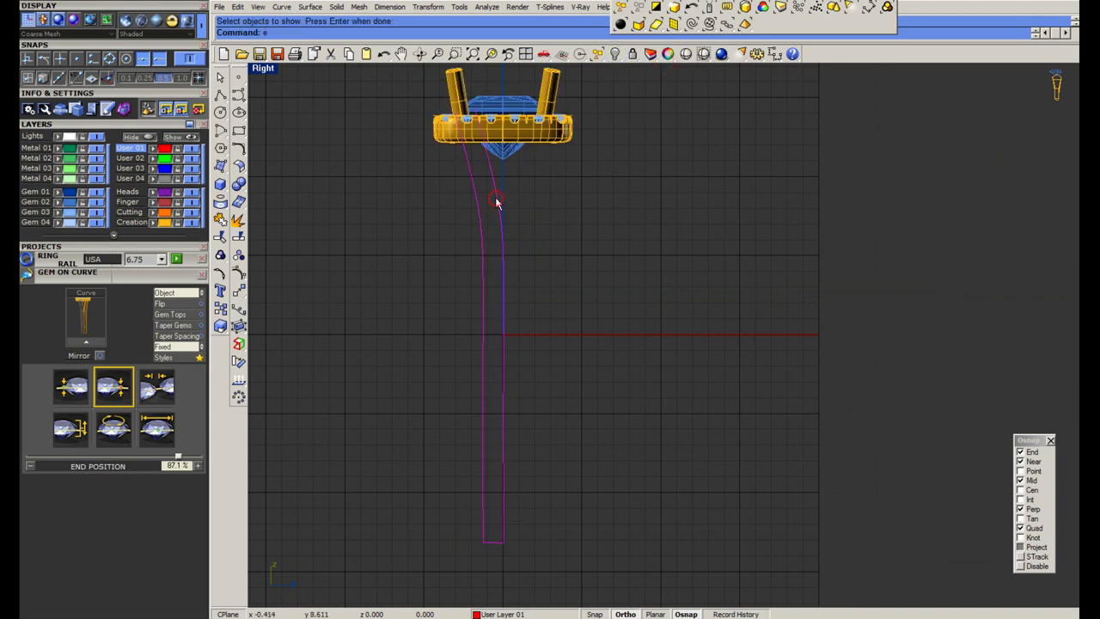
{"action": "left_click", "coordinate": [486, 204]}
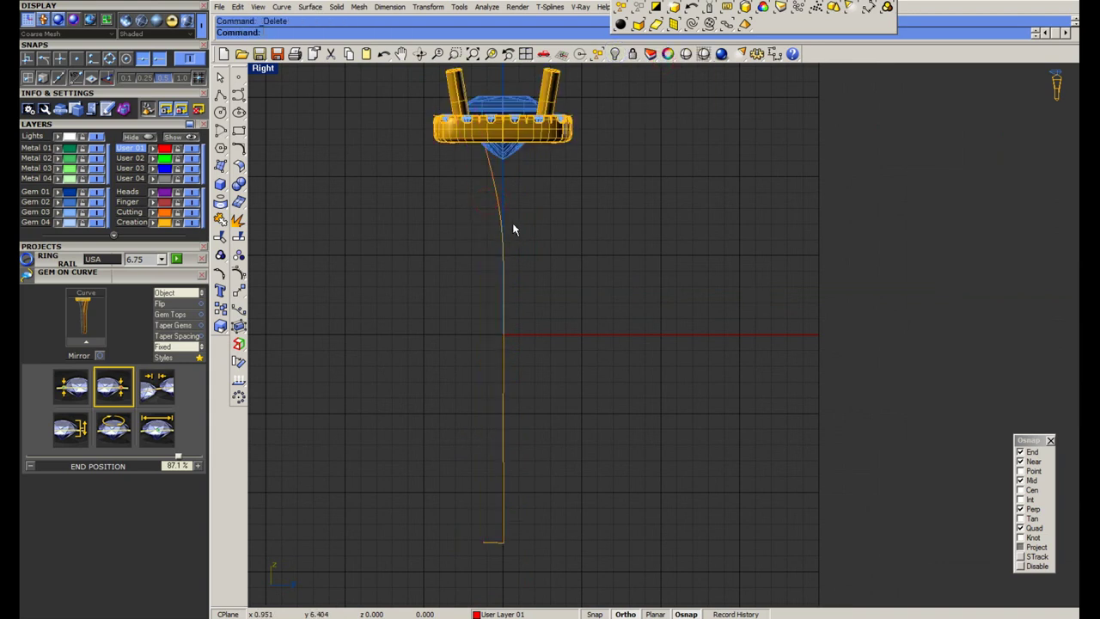
Move the upper two control points of the side profile curve outward by about 0.3.
{"action": "scroll", "coordinate": [499, 200], "scroll_direction": "up", "scroll_amount": 5}
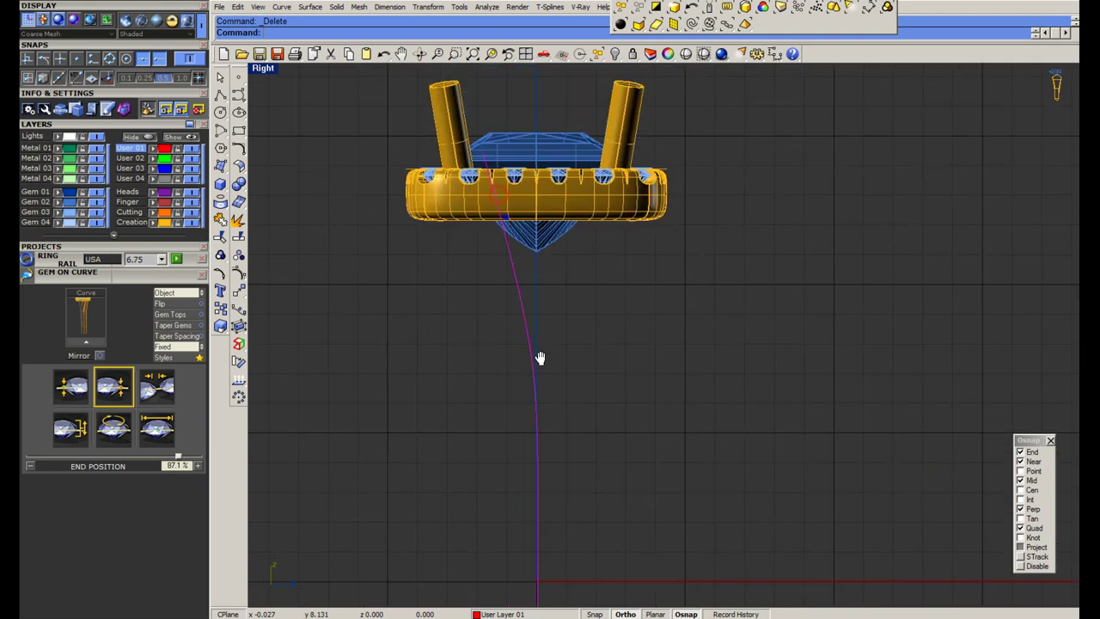
{"action": "left_click", "coordinate": [239, 275]}
{"action": "left_click_drag", "start_coordinate": [417, 254], "coordinate": [516, 152]}
{"action": "right_click", "coordinate": [701, 57]}
{"action": "type", "text": "m"}
{"action": "key", "text": "Return"}
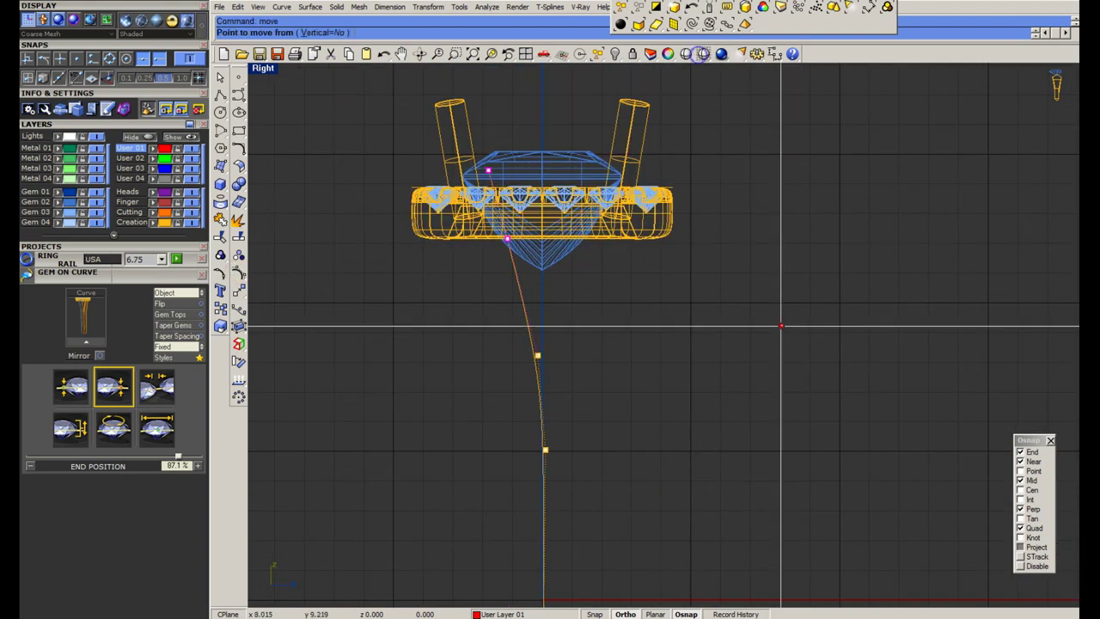
{"action": "left_click", "coordinate": [779, 326]}
{"action": "left_click", "coordinate": [771, 324]}
Shift the topmost control point of the side profile curve slightly further outward.
{"action": "left_click_drag", "start_coordinate": [481, 190], "coordinate": [495, 167]}
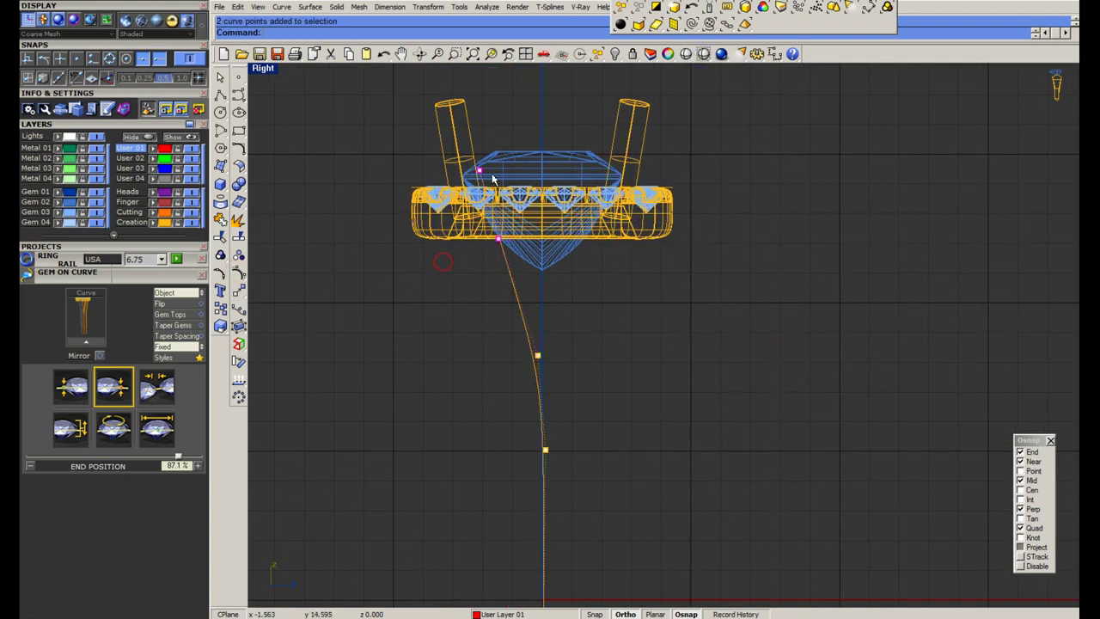
{"action": "type", "text": "m"}
{"action": "key", "text": "Return"}
{"action": "left_click", "coordinate": [462, 301]}
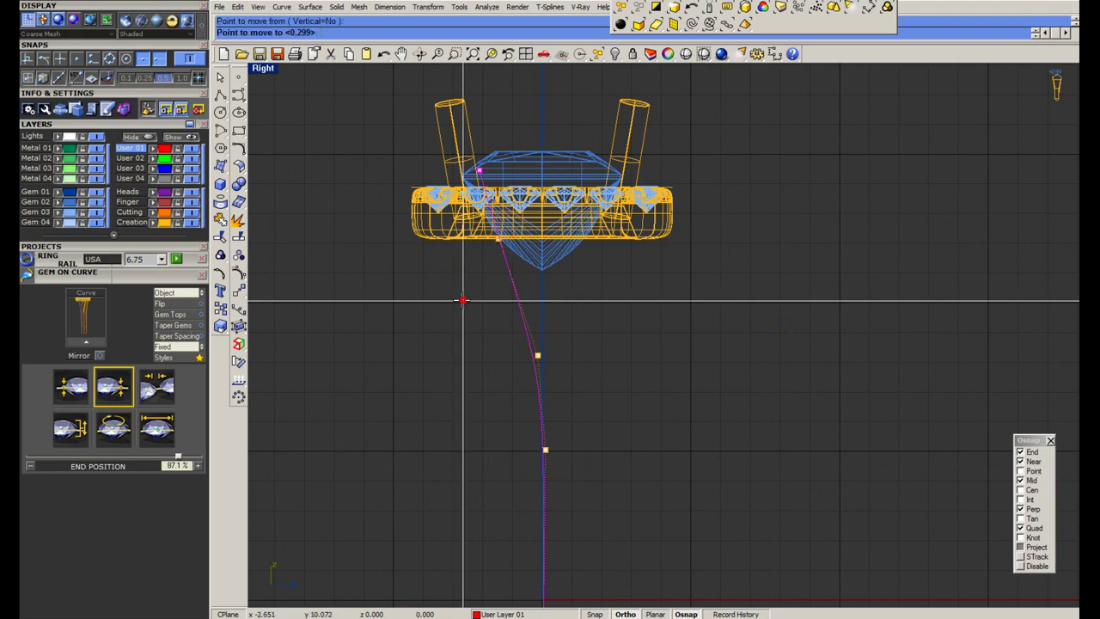
{"action": "left_click", "coordinate": [456, 300]}
{"action": "scroll", "coordinate": [482, 300], "scroll_direction": "down", "scroll_amount": 4}
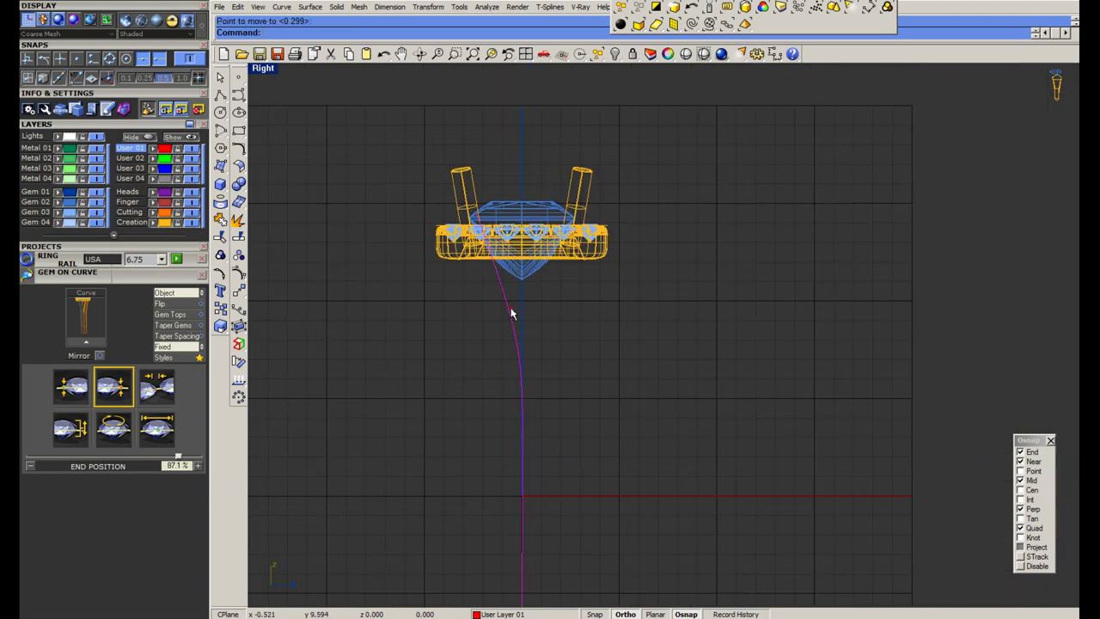
Try mirroring the side profile curve across the ring's vertical centre axis, and undo the mirror.
{"action": "right_click_drag", "start_coordinate": [534, 413], "coordinate": [545, 324]}
{"action": "scroll", "coordinate": [541, 326], "scroll_direction": "down", "scroll_amount": 4}
{"action": "type", "text": "mi"}
{"action": "key", "text": "Return"}
{"action": "left_click", "coordinate": [534, 197]}
{"action": "left_click", "coordinate": [540, 167]}
{"action": "scroll", "coordinate": [542, 443], "scroll_direction": "up", "scroll_amount": 4}
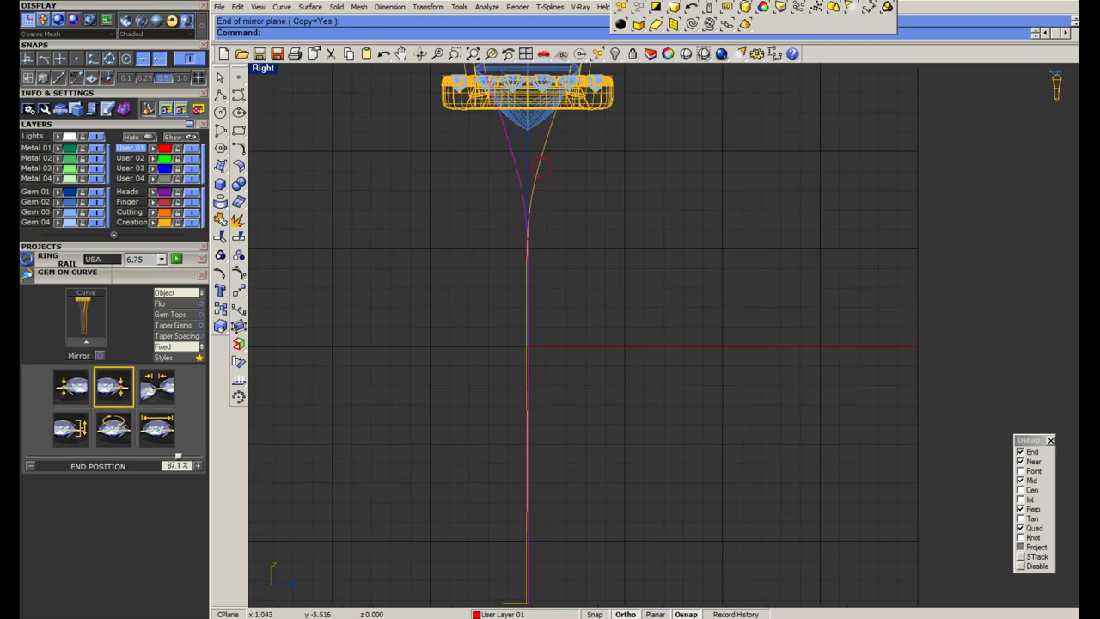
{"action": "right_click_drag", "start_coordinate": [548, 450], "coordinate": [565, 370]}
{"action": "key", "text": "ctrl+z"}
Display the side curve's control points and nudge the one below the ring's centre slightly toward the vertical axis.
{"action": "scroll", "coordinate": [550, 405], "scroll_direction": "down", "scroll_amount": 4}
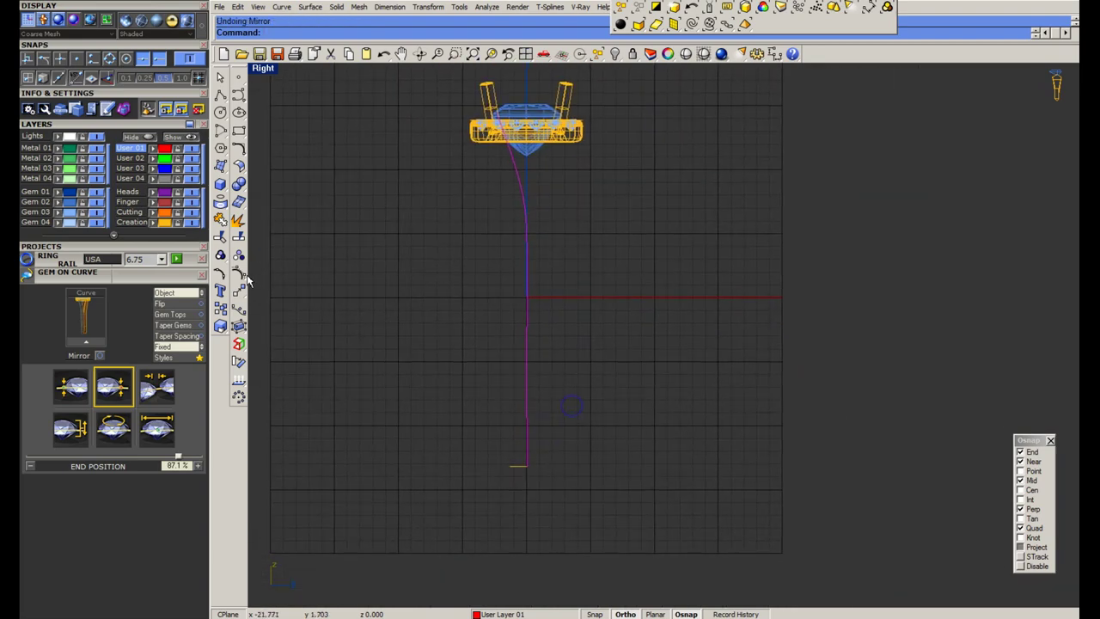
{"action": "scroll", "coordinate": [530, 290], "scroll_direction": "up", "scroll_amount": 4}
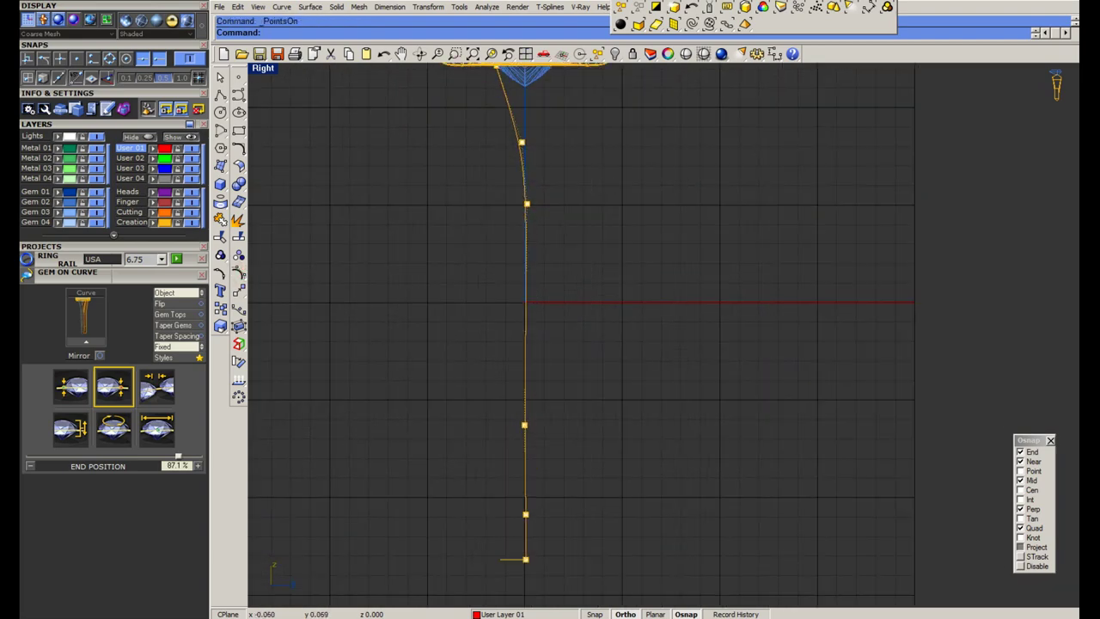
{"action": "scroll", "coordinate": [522, 423], "scroll_direction": "up", "scroll_amount": 8}
{"action": "left_click_drag", "start_coordinate": [511, 380], "coordinate": [564, 454]}
{"action": "scroll", "coordinate": [538, 406], "scroll_direction": "up", "scroll_amount": 6}
{"action": "type", "text": "m"}
{"action": "key", "text": "Return"}
{"action": "left_click", "coordinate": [556, 398]}
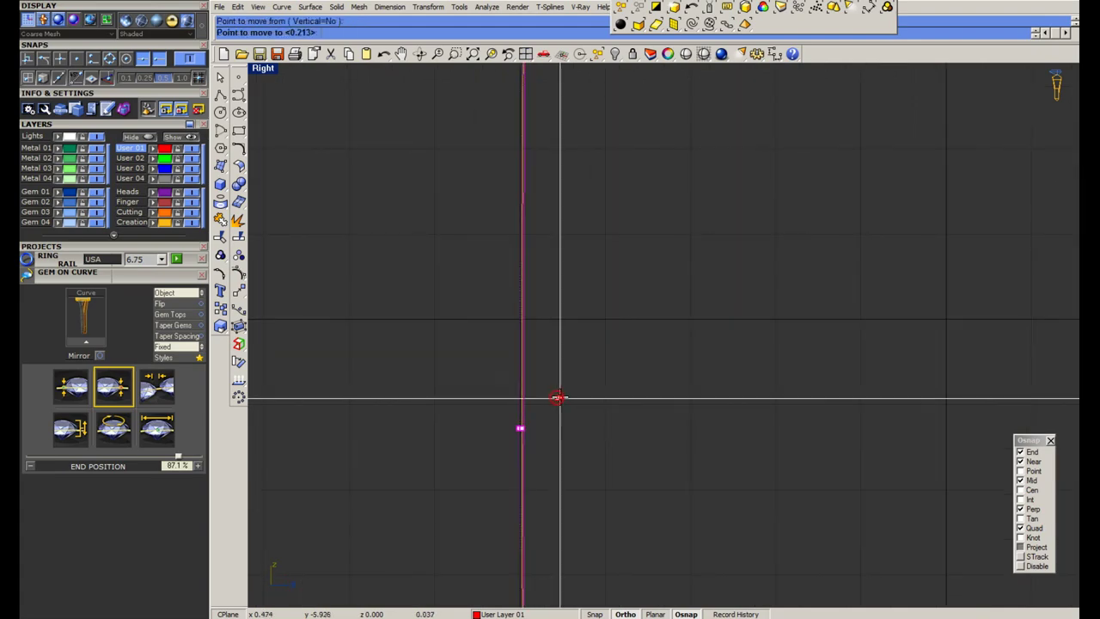
{"action": "left_click", "coordinate": [559, 398]}
Turn off the side curve's control points and save the file.
{"action": "scroll", "coordinate": [557, 398], "scroll_direction": "down", "scroll_amount": 5}
{"action": "right_click_drag", "start_coordinate": [539, 261], "coordinate": [538, 357]}
{"action": "key", "text": "Escape"}
{"action": "key", "text": "Escape"}
{"action": "scroll", "coordinate": [538, 358], "scroll_direction": "down", "scroll_amount": 8}
{"action": "key", "text": "ctrl+s"}
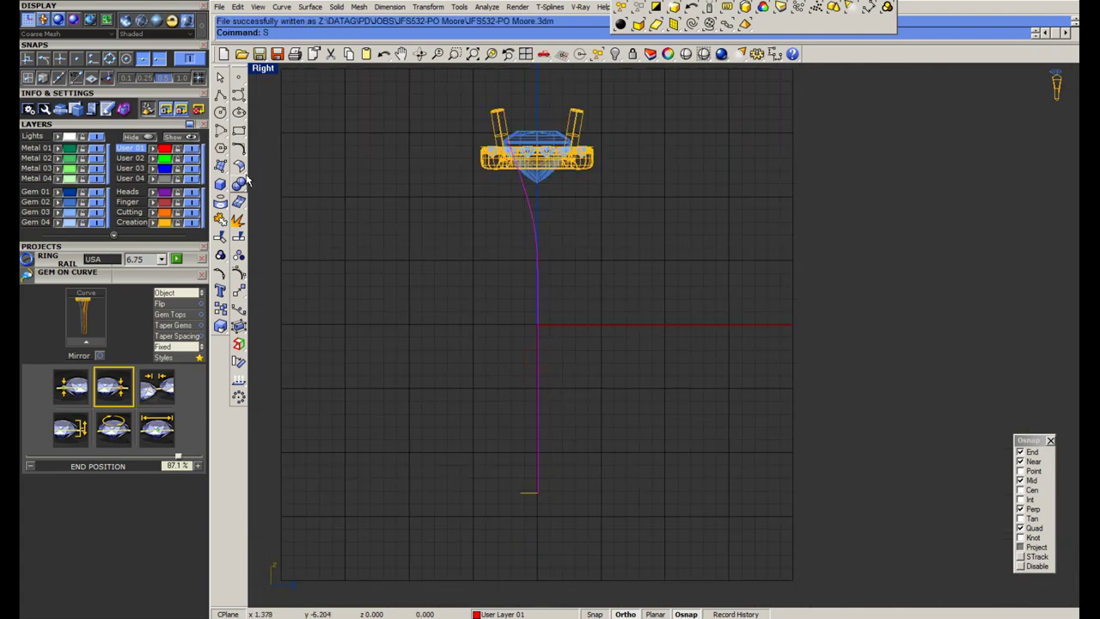
Offset the side curve outward to the free end of the short bottom line and join the three curves into one profile.
{"action": "left_click", "coordinate": [239, 149]}
{"action": "left_click", "coordinate": [359, 161]}
{"action": "left_click", "coordinate": [439, 319]}
{"action": "scroll", "coordinate": [525, 477], "scroll_direction": "up", "scroll_amount": 8}
{"action": "key", "text": "ctrl+z"}
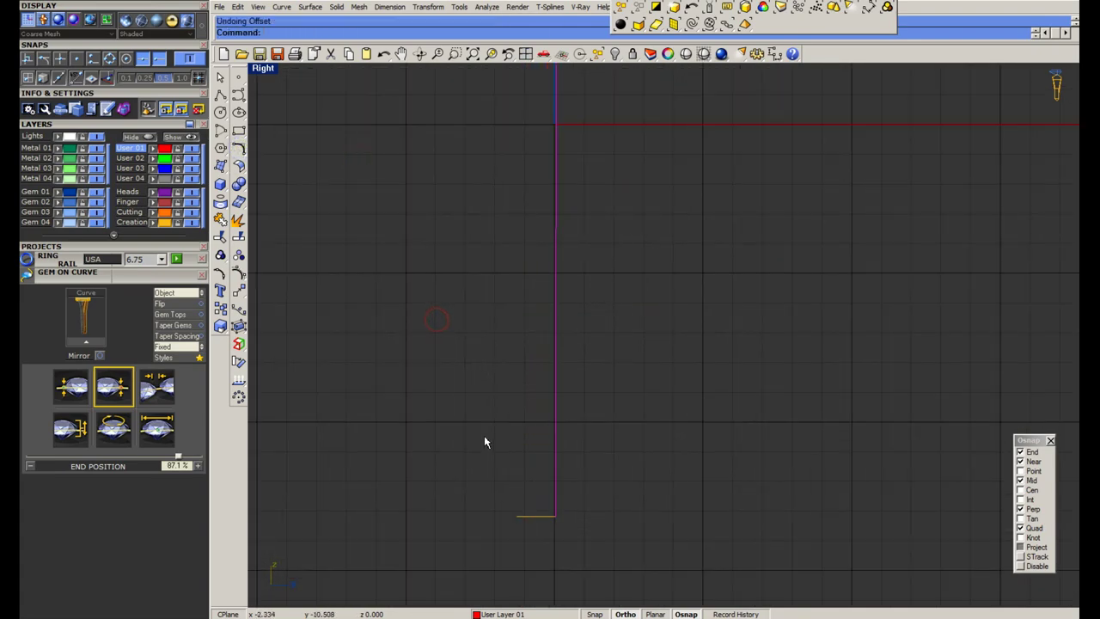
{"action": "right_click", "coordinate": [484, 437]}
{"action": "left_click", "coordinate": [484, 437]}
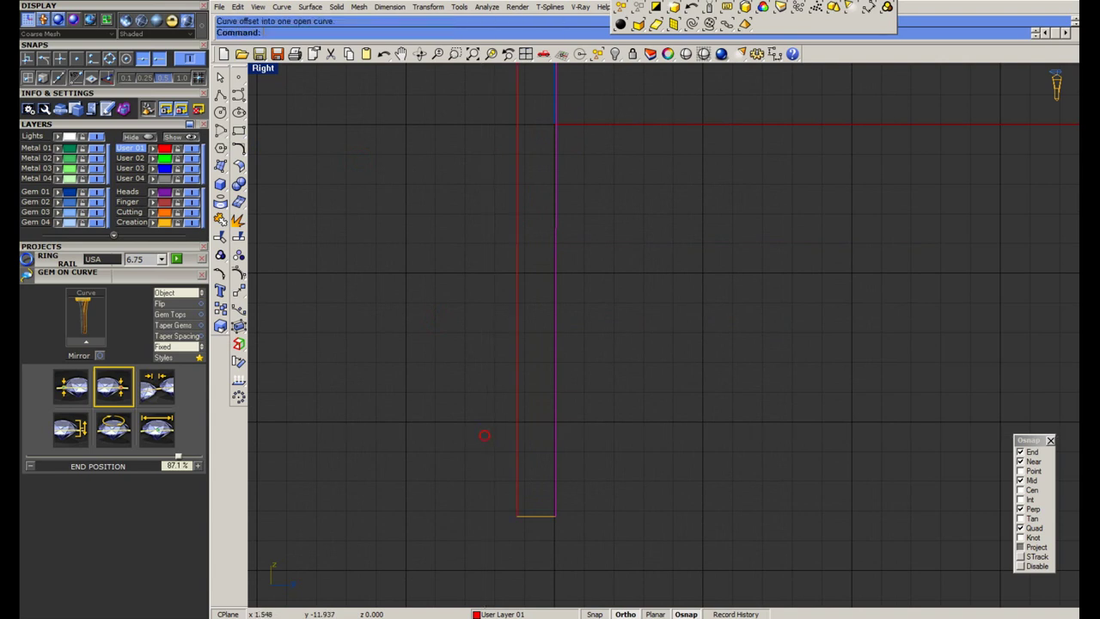
{"action": "left_click_drag", "start_coordinate": [482, 532], "coordinate": [483, 532], "text": "shift"}
{"action": "key", "text": "ctrl+j"}
Try mirroring the joined side profile across the ring's vertical centre axis, and undo the mirror.
{"action": "scroll", "coordinate": [485, 396], "scroll_direction": "down", "scroll_amount": 8}
{"action": "left_click", "coordinate": [495, 408]}
{"action": "key", "text": "F3"}
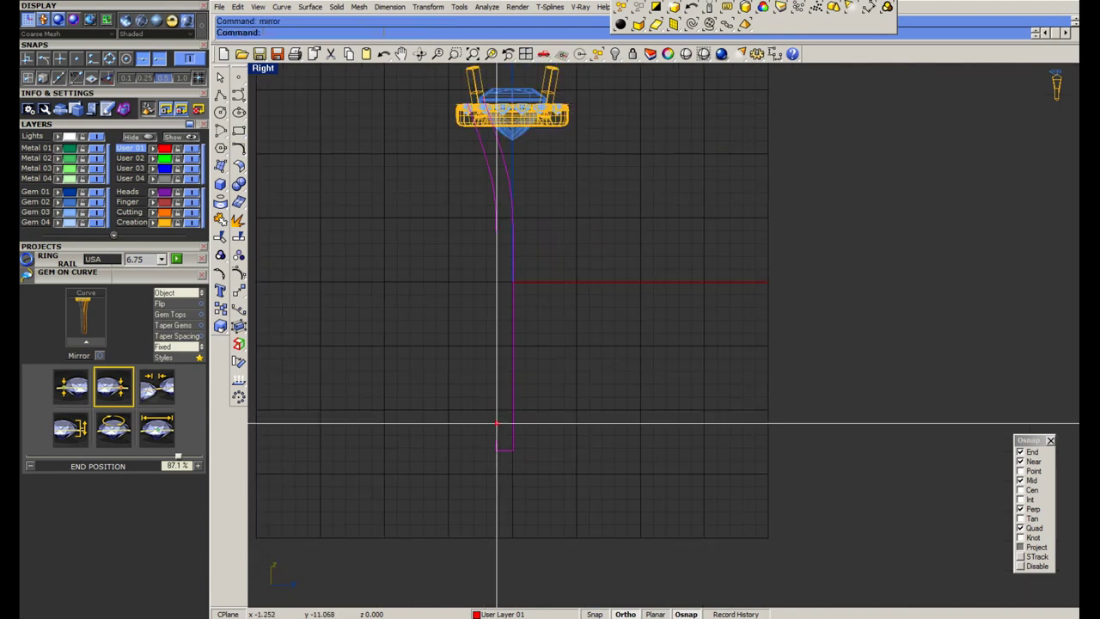
{"action": "left_click", "coordinate": [513, 449]}
{"action": "left_click", "coordinate": [514, 519]}
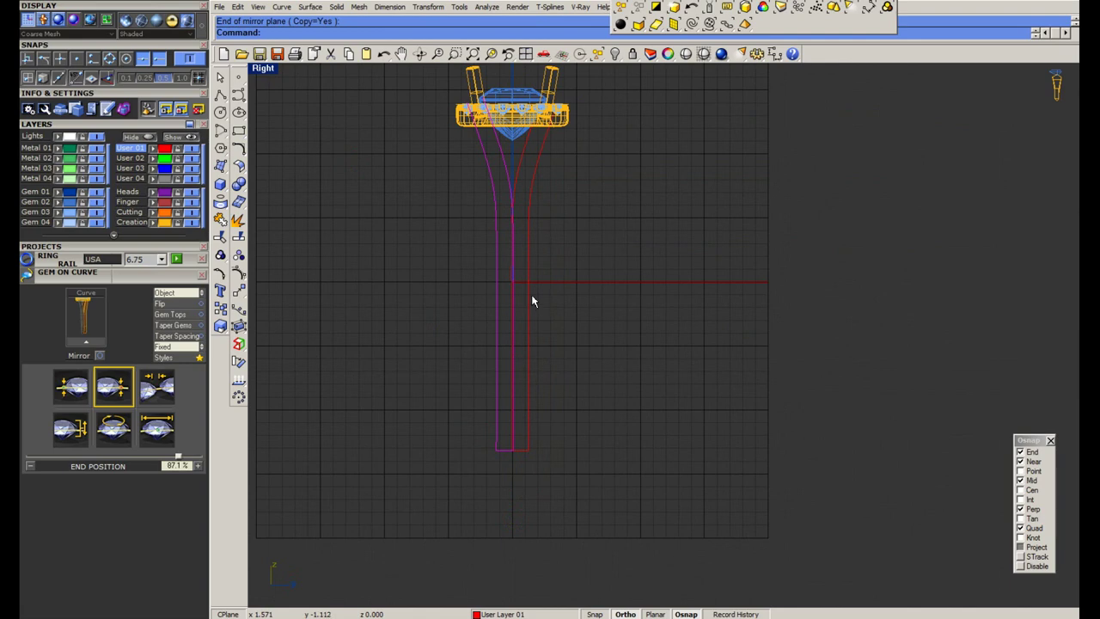
{"action": "scroll", "coordinate": [528, 295], "scroll_direction": "up", "scroll_amount": 2}
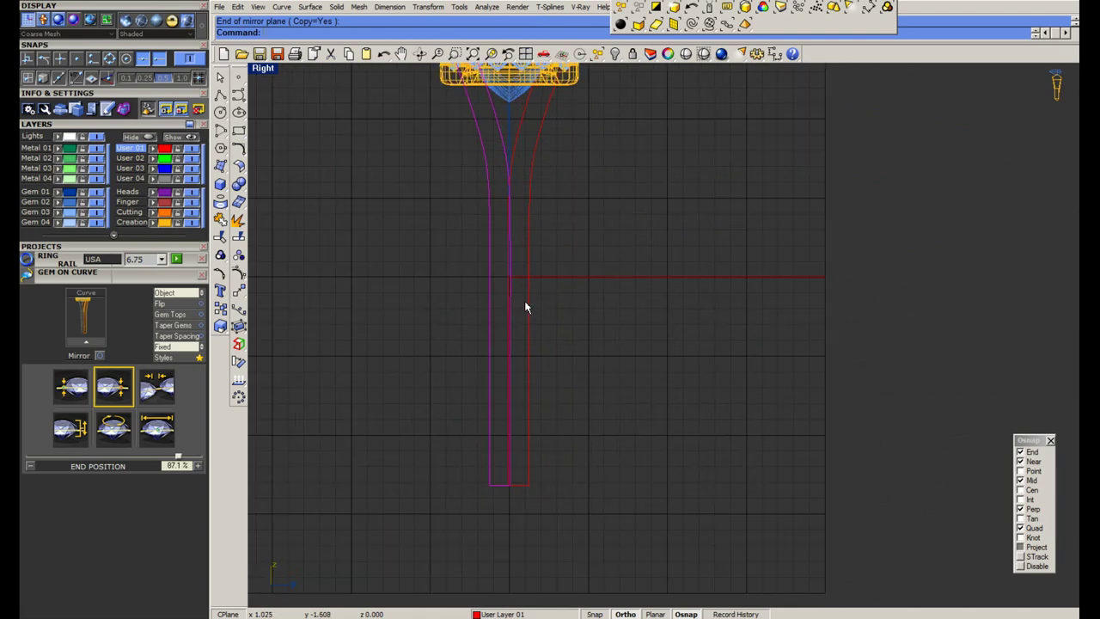
{"action": "right_click_drag", "start_coordinate": [525, 279], "coordinate": [530, 367]}
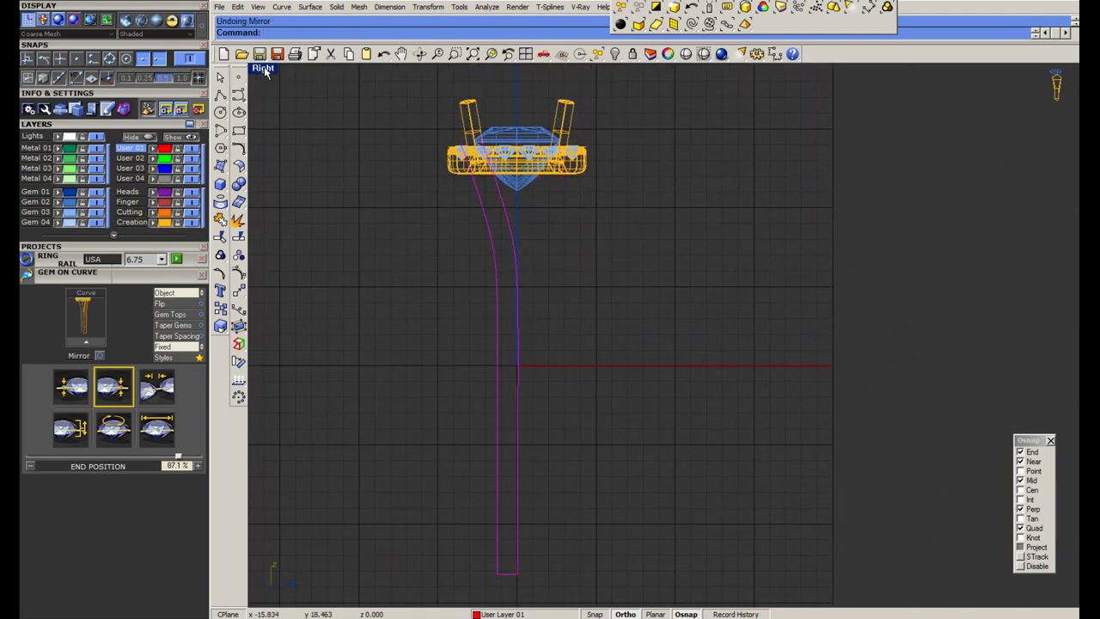
Return to the four-view layout, unhide only the front-view shank and finger-size curves, and save the file.
{"action": "double_click", "coordinate": [263, 69]}
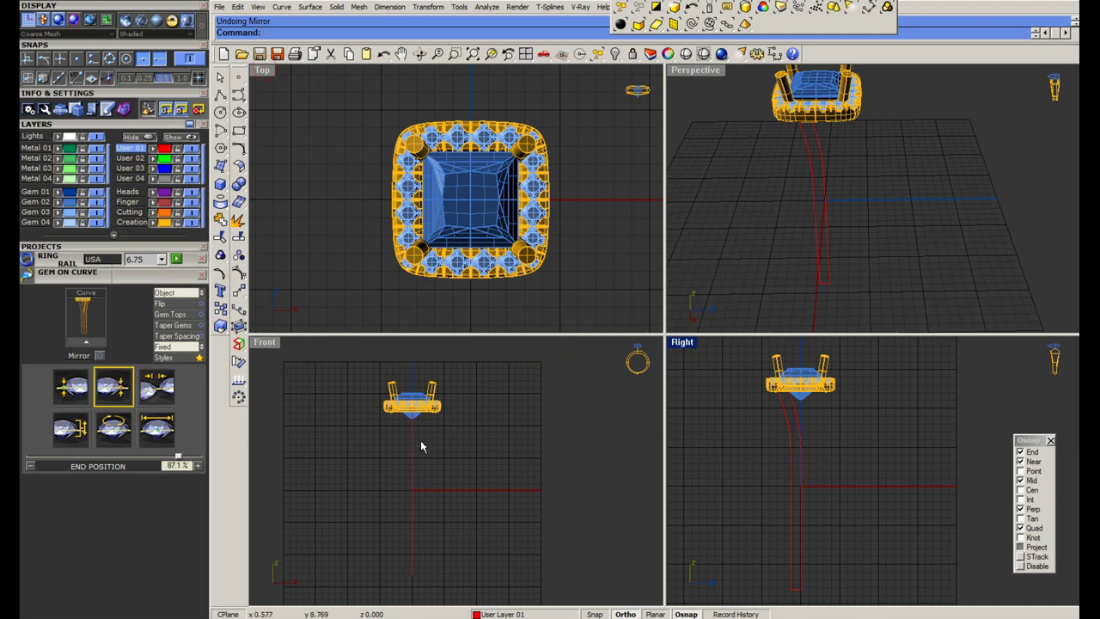
{"action": "right_click_drag", "start_coordinate": [420, 442], "coordinate": [423, 444]}
{"action": "left_click", "coordinate": [615, 54]}
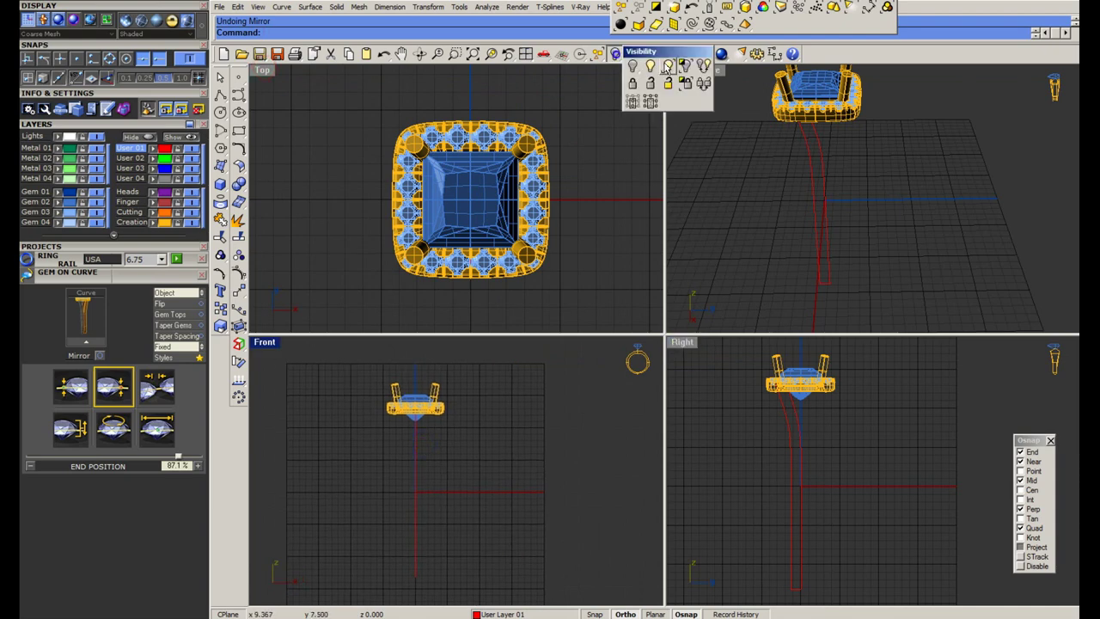
{"action": "left_click", "coordinate": [667, 65]}
{"action": "scroll", "coordinate": [472, 463], "scroll_direction": "up", "scroll_amount": 2}
{"action": "left_click_drag", "start_coordinate": [487, 421], "coordinate": [454, 460]}
{"action": "right_click", "coordinate": [455, 462]}
{"action": "right_click", "coordinate": [461, 460]}
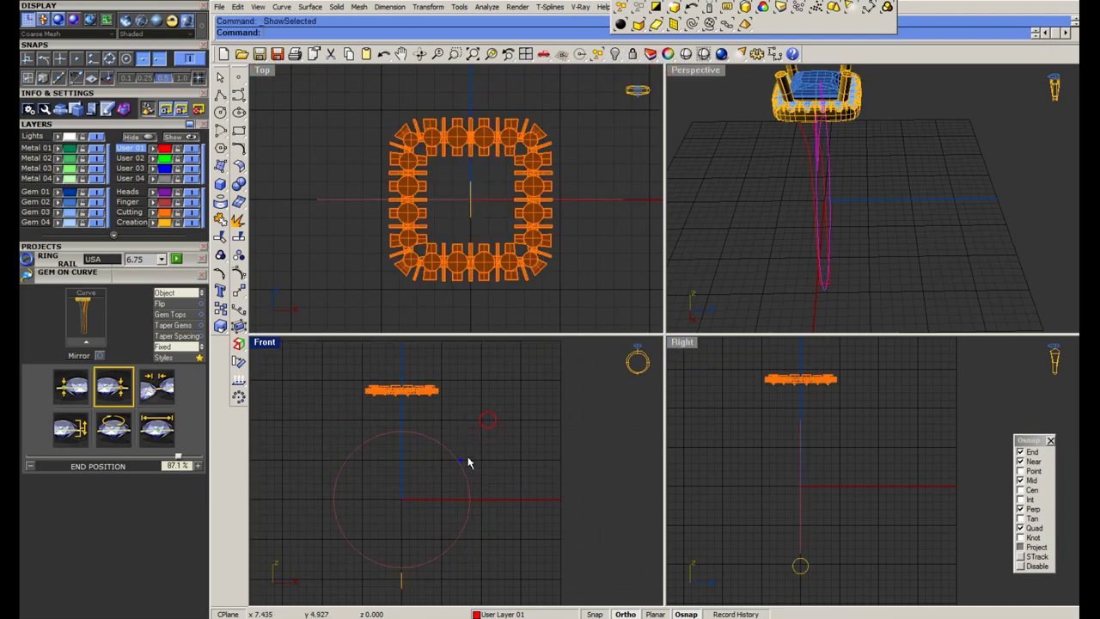
{"action": "left_click", "coordinate": [458, 460]}
{"action": "right_click", "coordinate": [467, 457]}
{"action": "type", "text": "Save"}
{"action": "key", "text": "Return"}
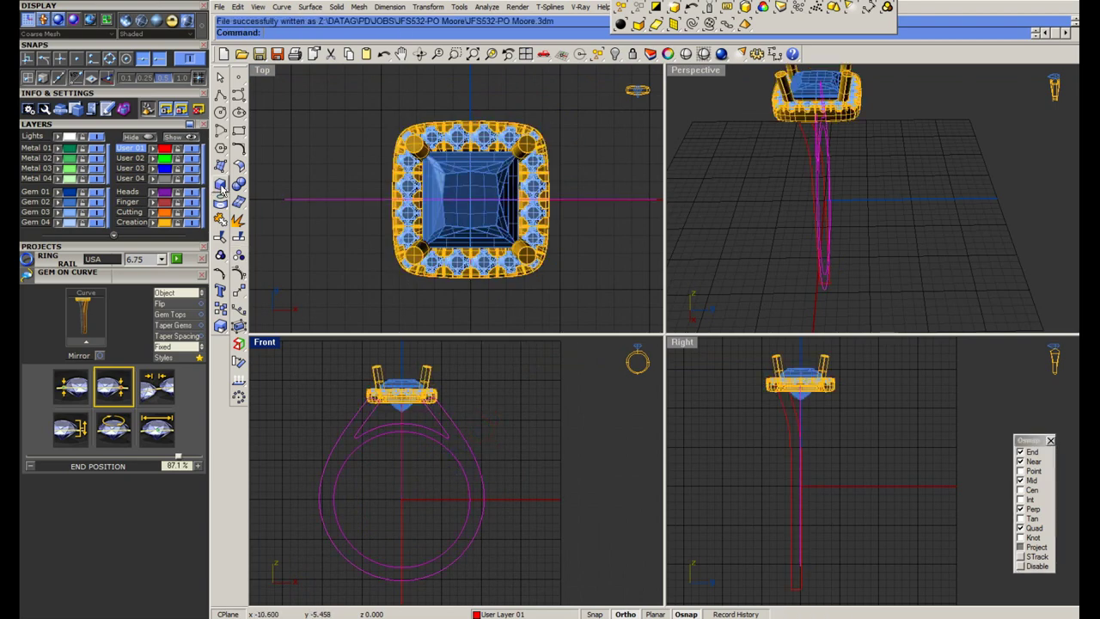
Make Creation the current layer and extrude the front shank curves as a capped solid about 6.6 to each side.
{"action": "left_click", "coordinate": [220, 186]}
{"action": "left_click", "coordinate": [326, 212]}
{"action": "left_click", "coordinate": [134, 222]}
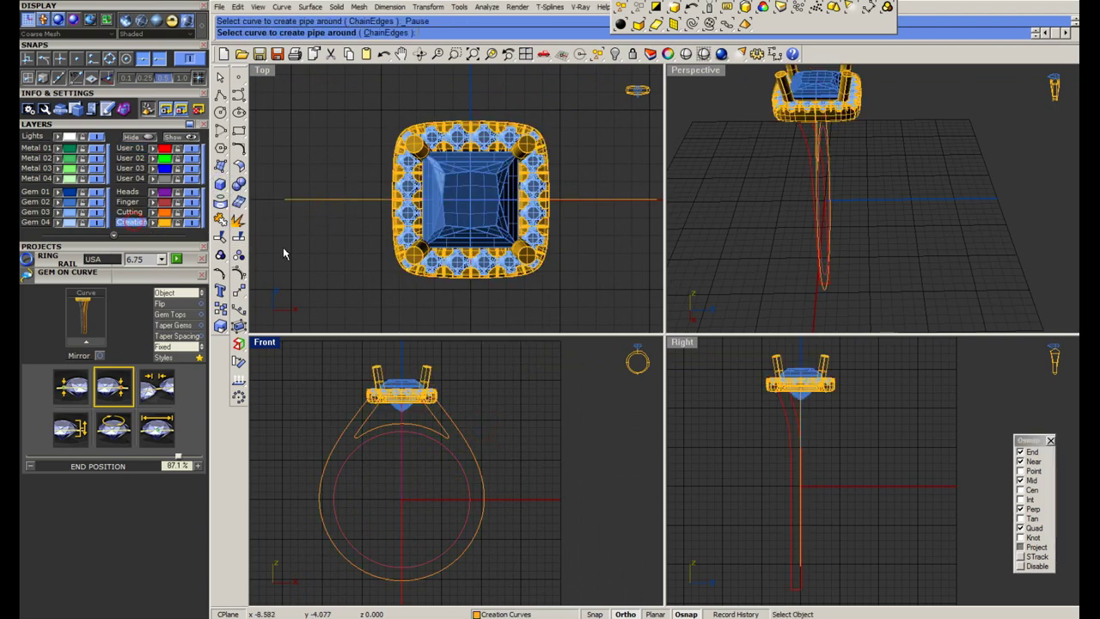
{"action": "left_click", "coordinate": [489, 468]}
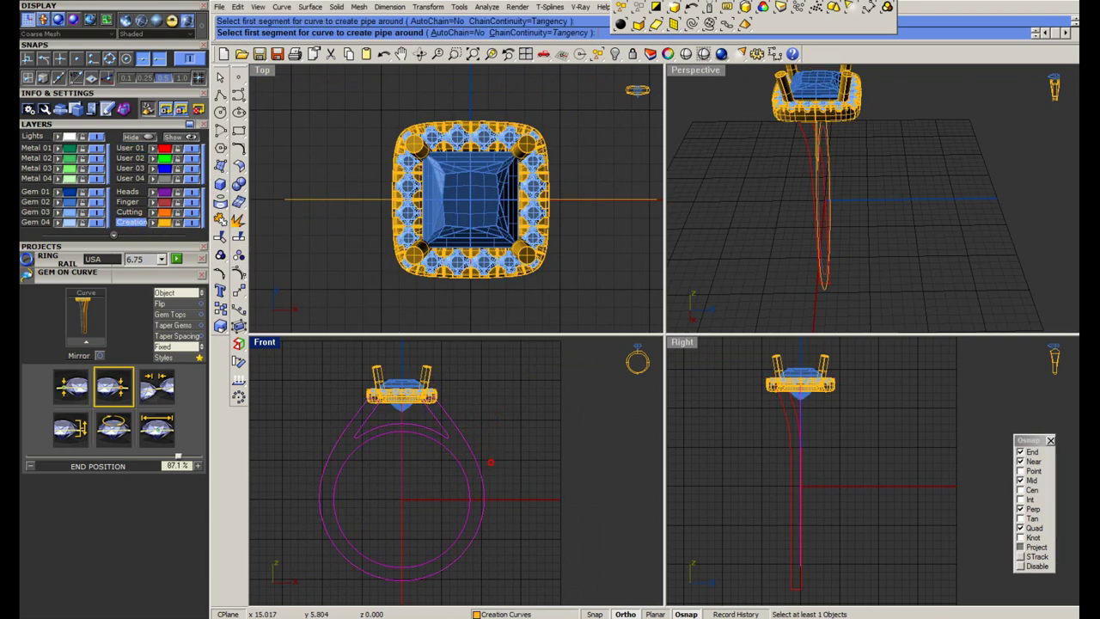
{"action": "left_click", "coordinate": [225, 182]}
{"action": "left_click", "coordinate": [329, 214]}
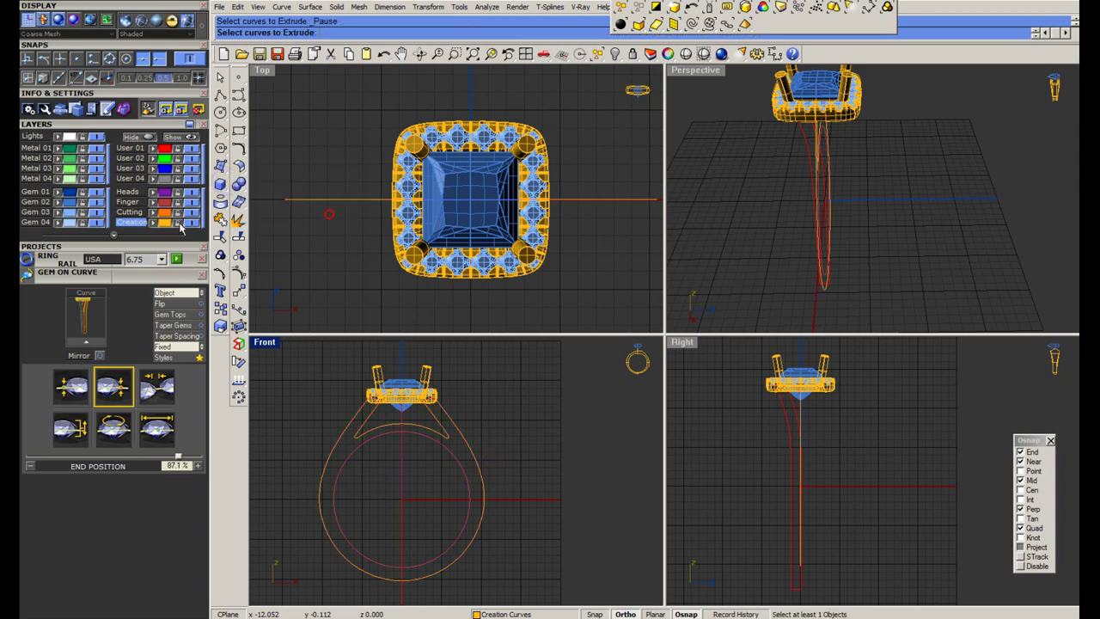
{"action": "left_click", "coordinate": [463, 432]}
{"action": "right_click", "coordinate": [448, 448]}
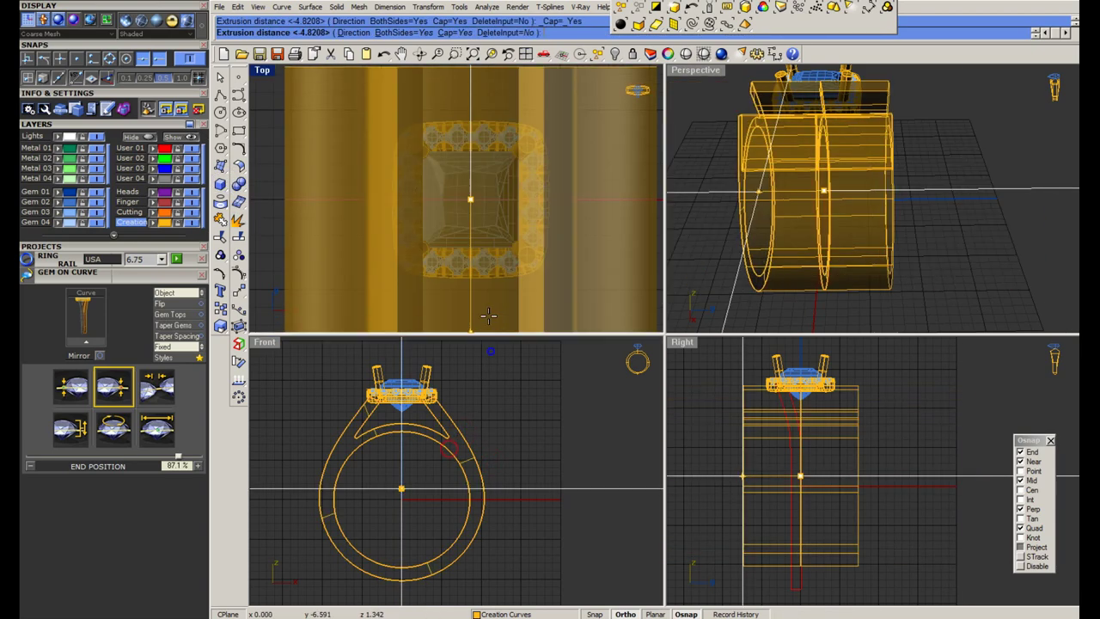
{"action": "left_click", "coordinate": [478, 317]}
Cut completely through the extruded shank with the side profile, keeping only the part inside the profile.
{"action": "left_click", "coordinate": [792, 505]}
{"action": "left_click", "coordinate": [786, 490]}
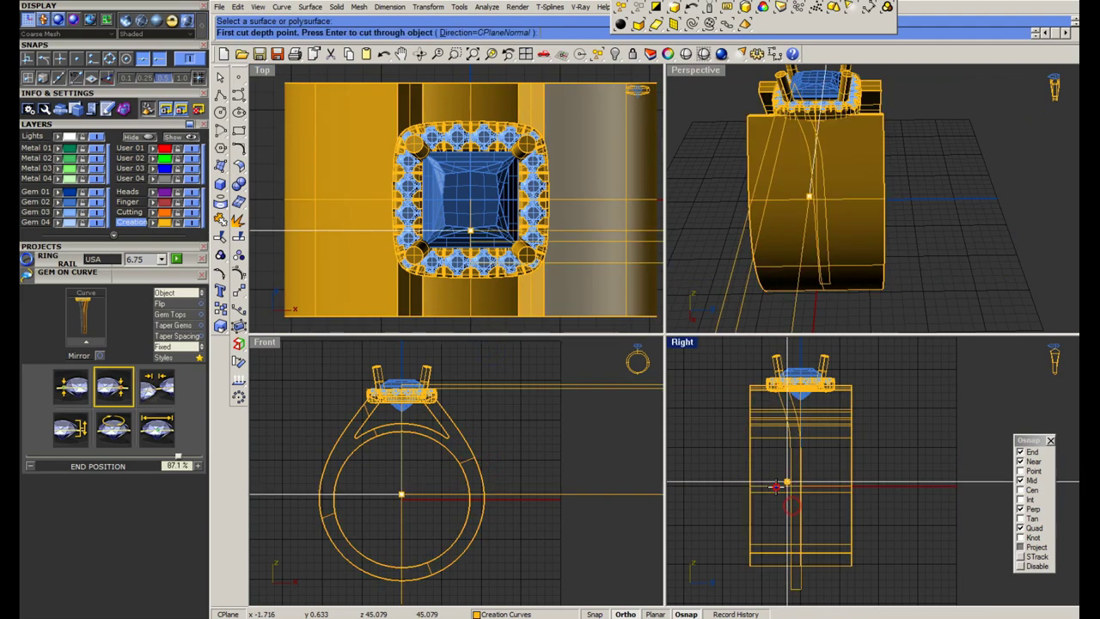
{"action": "right_click", "coordinate": [777, 488]}
{"action": "scroll", "coordinate": [765, 488], "scroll_direction": "down", "scroll_amount": 4}
{"action": "right_click", "coordinate": [765, 489]}
{"action": "key", "text": "Return"}
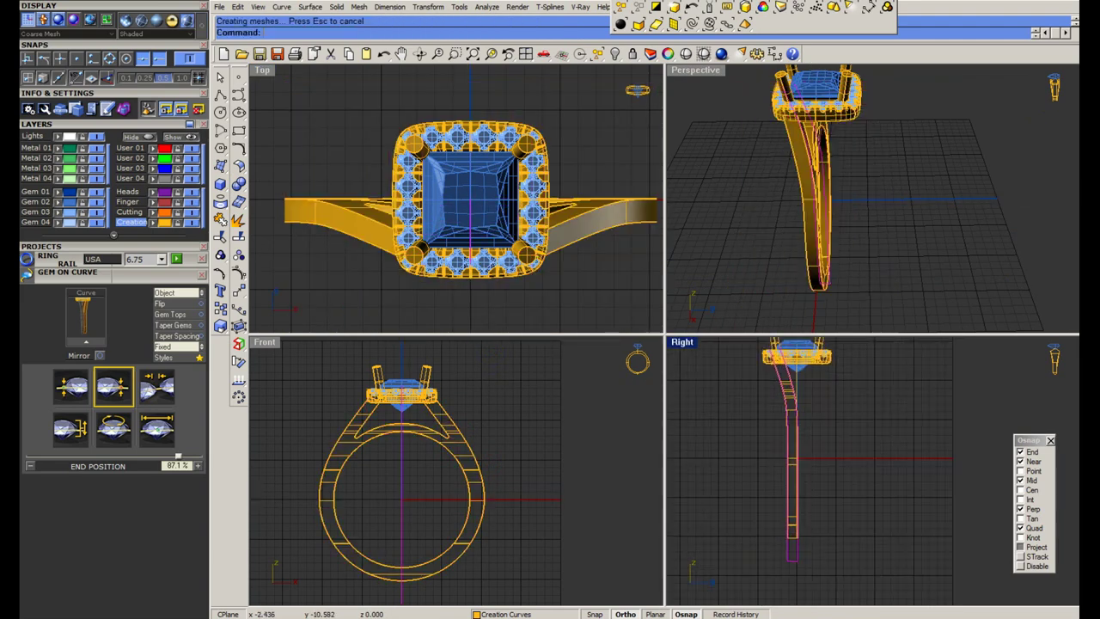
Hide the side profile and the front shank outline curves.
{"action": "key", "text": "ctrl+h"}
{"action": "scroll", "coordinate": [480, 485], "scroll_direction": "up", "scroll_amount": 6}
{"action": "left_click", "coordinate": [479, 456]}
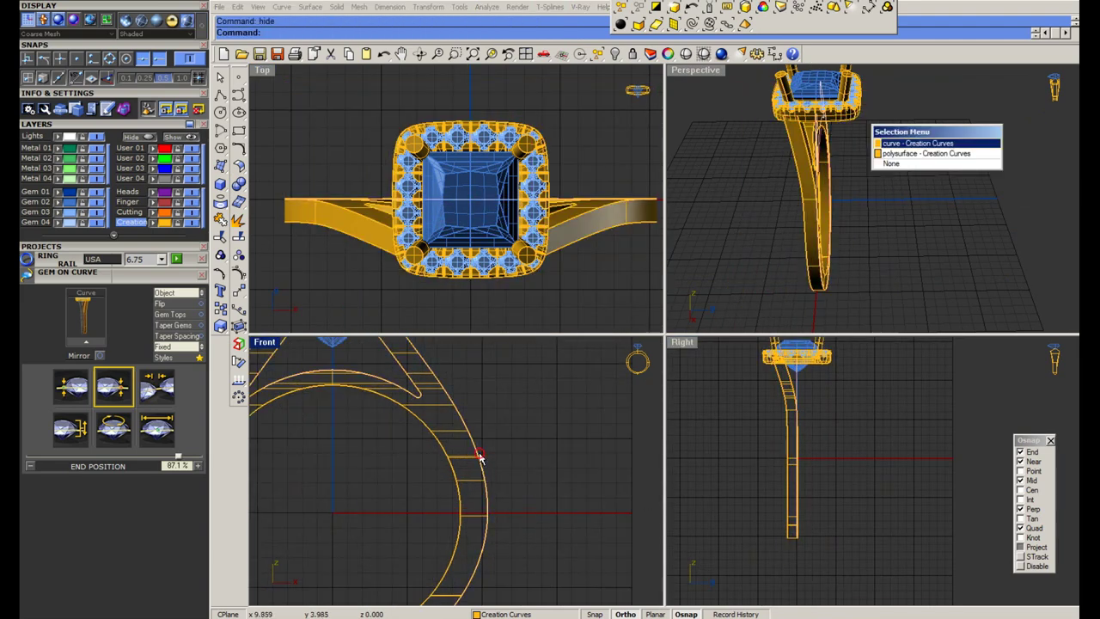
{"action": "right_click", "coordinate": [480, 453]}
{"action": "left_click", "coordinate": [446, 460], "text": "shift"}
{"action": "right_click", "coordinate": [446, 461]}
{"action": "key", "text": "ctrl+h"}
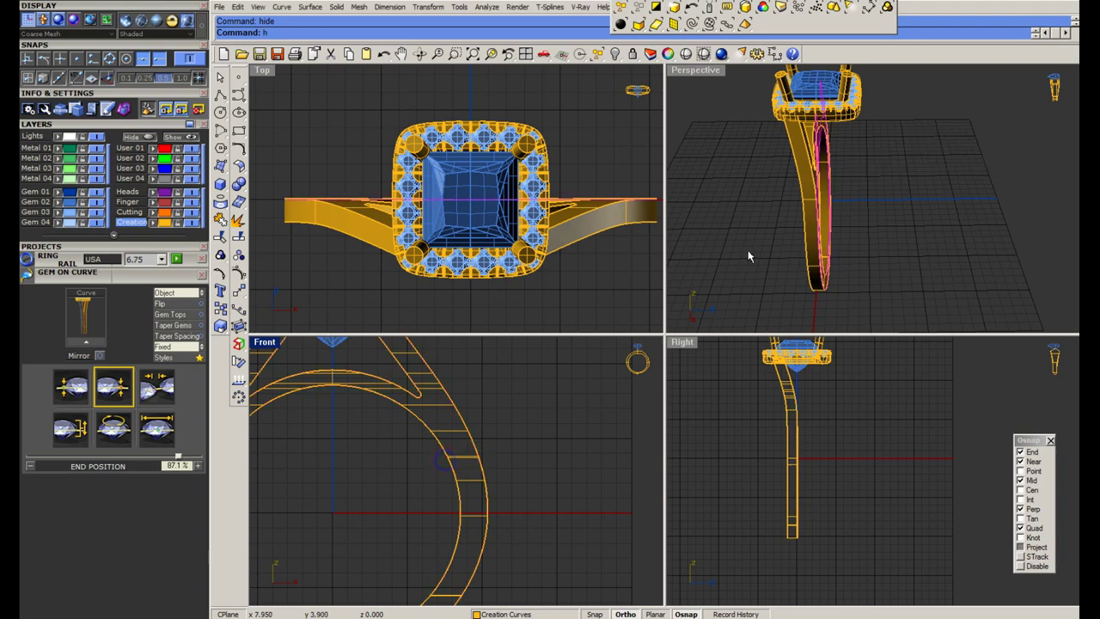
Mirror a copy of the shank half across the ring's centre plane to form a split shank under the halo.
{"action": "double_click", "coordinate": [691, 75]}
{"action": "scroll", "coordinate": [562, 350], "scroll_direction": "down", "scroll_amount": 3}
{"action": "right_click_drag", "start_coordinate": [539, 292], "coordinate": [579, 301]}
{"action": "left_click", "coordinate": [562, 352]}
{"action": "key", "text": "ctrl+m"}
{"action": "left_click", "coordinate": [586, 561]}
{"action": "scroll", "coordinate": [576, 293], "scroll_direction": "up", "scroll_amount": 5}
{"action": "scroll", "coordinate": [527, 243], "scroll_direction": "up", "scroll_amount": 4}
{"action": "scroll", "coordinate": [555, 245], "scroll_direction": "down", "scroll_amount": 4}
{"action": "scroll", "coordinate": [596, 361], "scroll_direction": "down", "scroll_amount": 2}
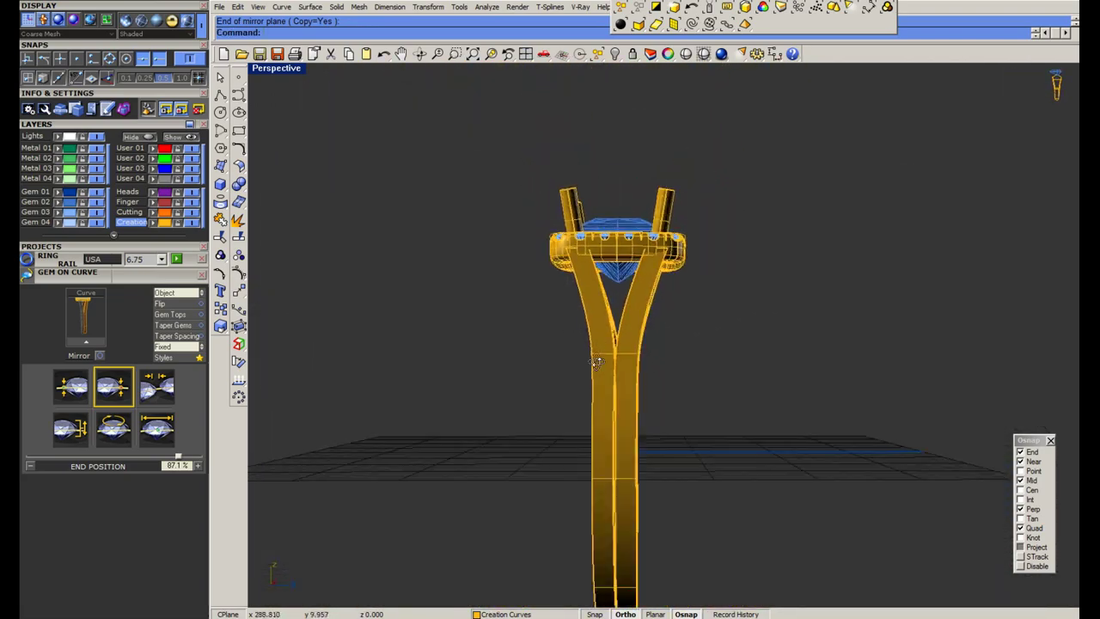
Return to the four-view layout and shade the Right view to check the split shank.
{"action": "mouse_move", "coordinate": [597, 361]}
{"action": "right_mouse_down"}
{"action": "mouse_move", "coordinate": [559, 380]}
{"action": "mouse_move", "coordinate": [612, 377]}
{"action": "right_mouse_up"}
{"action": "left_click", "coordinate": [525, 54]}
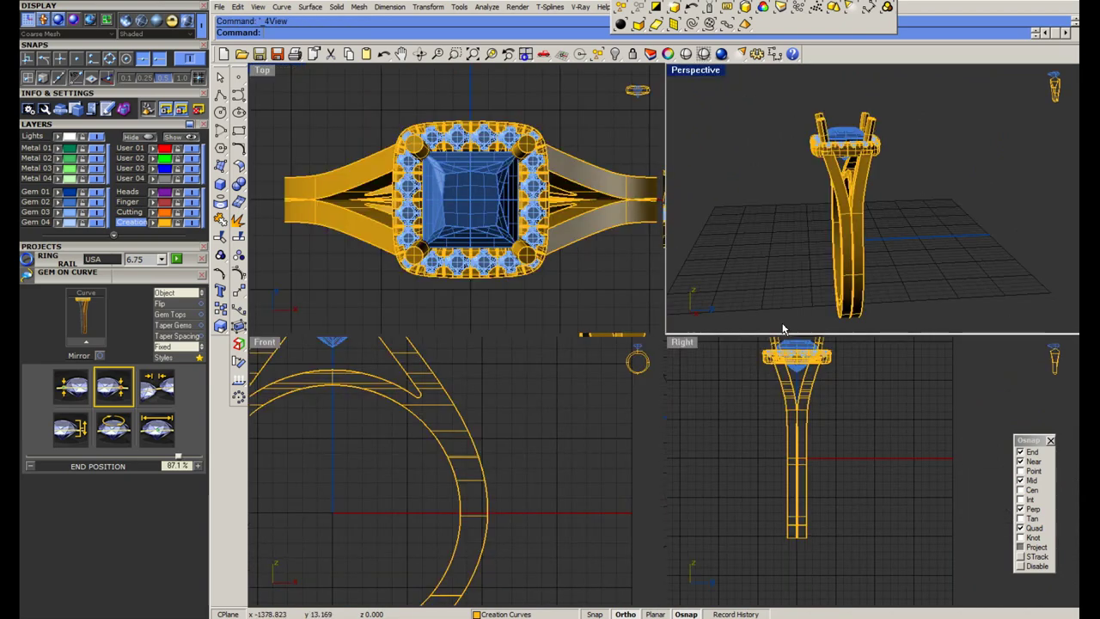
{"action": "left_click", "coordinate": [703, 55]}
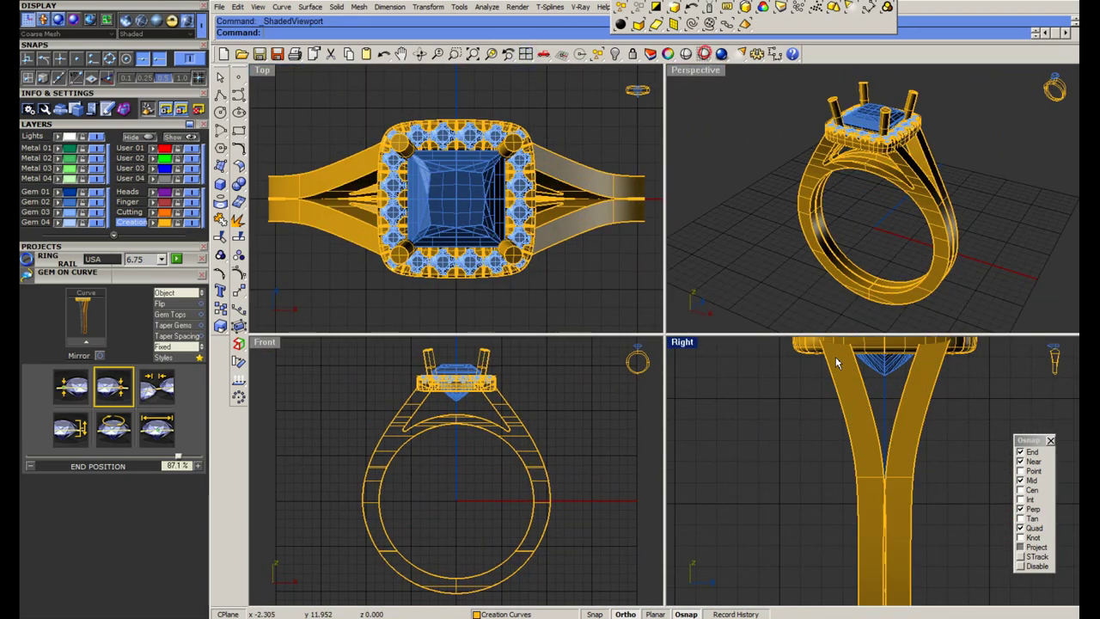
Extract one shank half's outer surface, undo the extraction, and leave a pasted copy of that surface in place of both shank halves.
{"action": "double_click", "coordinate": [698, 72]}
{"action": "right_click_drag", "start_coordinate": [825, 337], "coordinate": [730, 322]}
{"action": "scroll", "coordinate": [775, 318], "scroll_direction": "up", "scroll_amount": 3}
{"action": "right_click", "coordinate": [239, 221]}
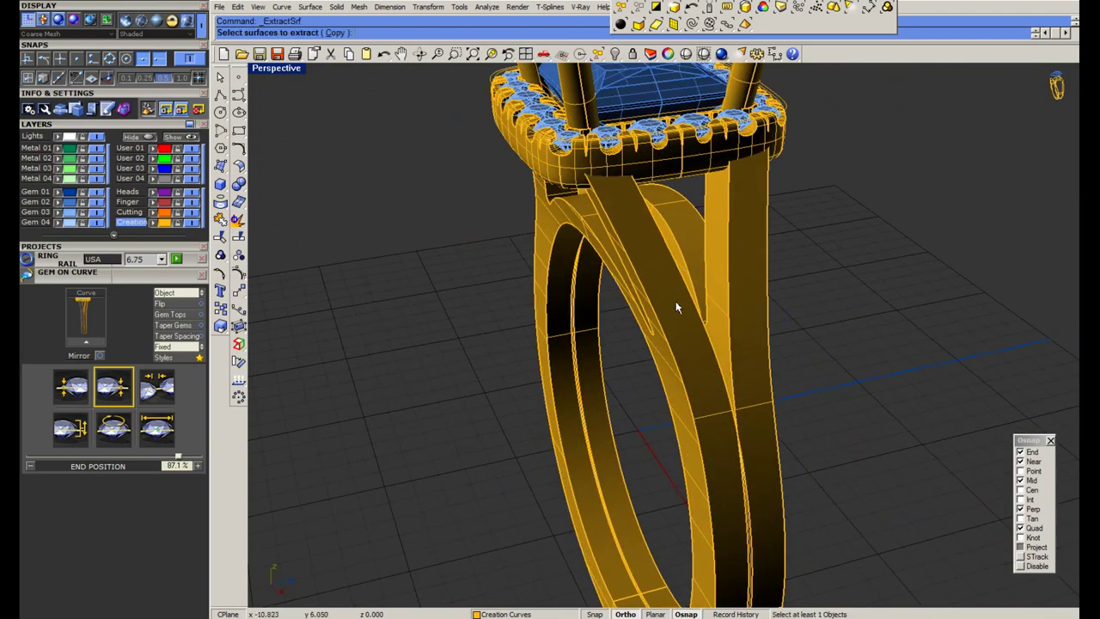
{"action": "scroll", "coordinate": [678, 309], "scroll_direction": "up", "scroll_amount": 4}
{"action": "left_click", "coordinate": [679, 316]}
{"action": "scroll", "coordinate": [614, 330], "scroll_direction": "down", "scroll_amount": 5}
{"action": "right_click", "coordinate": [613, 331]}
{"action": "key", "text": "ctrl+z"}
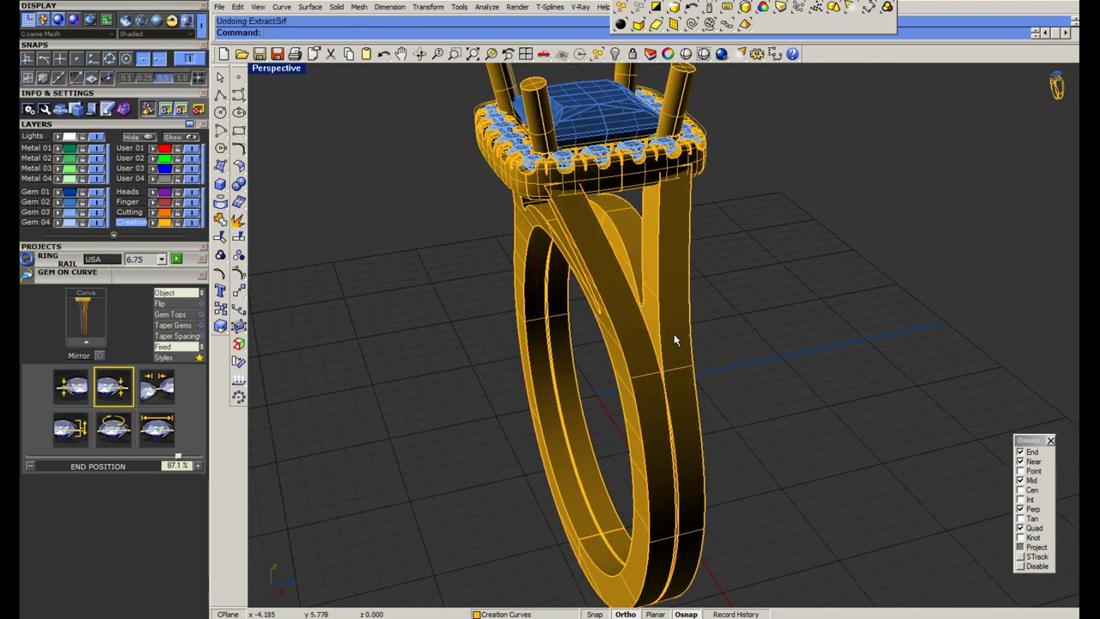
{"action": "key", "text": "Delete"}
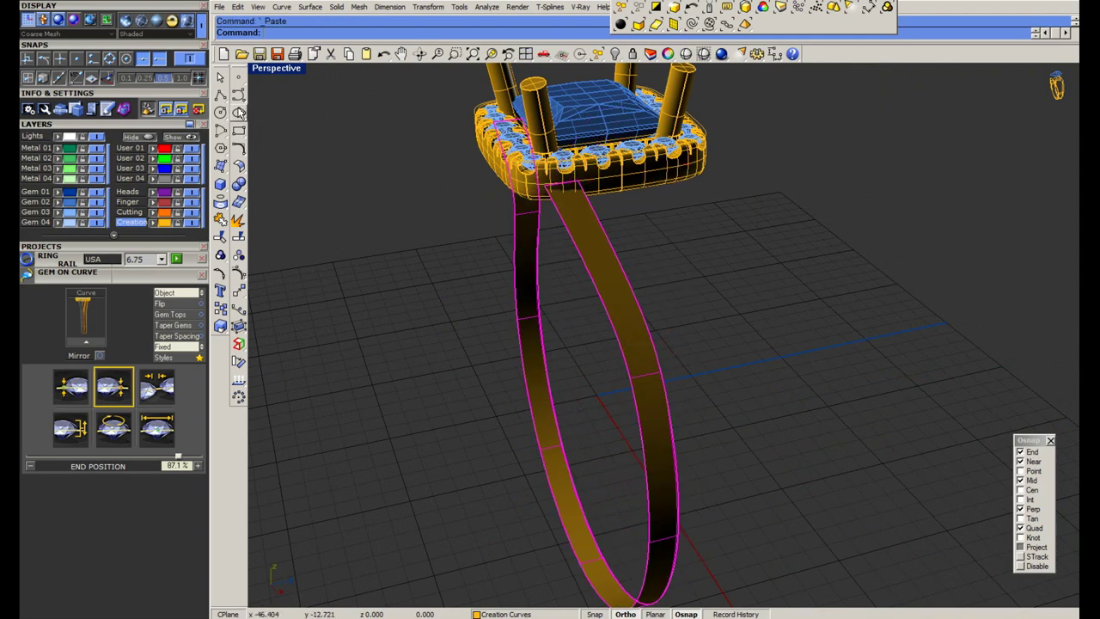
Create a mean curve midway between the two long edges of the shank's outer surface.
{"action": "left_click", "coordinate": [239, 95]}
{"action": "left_click", "coordinate": [365, 127]}
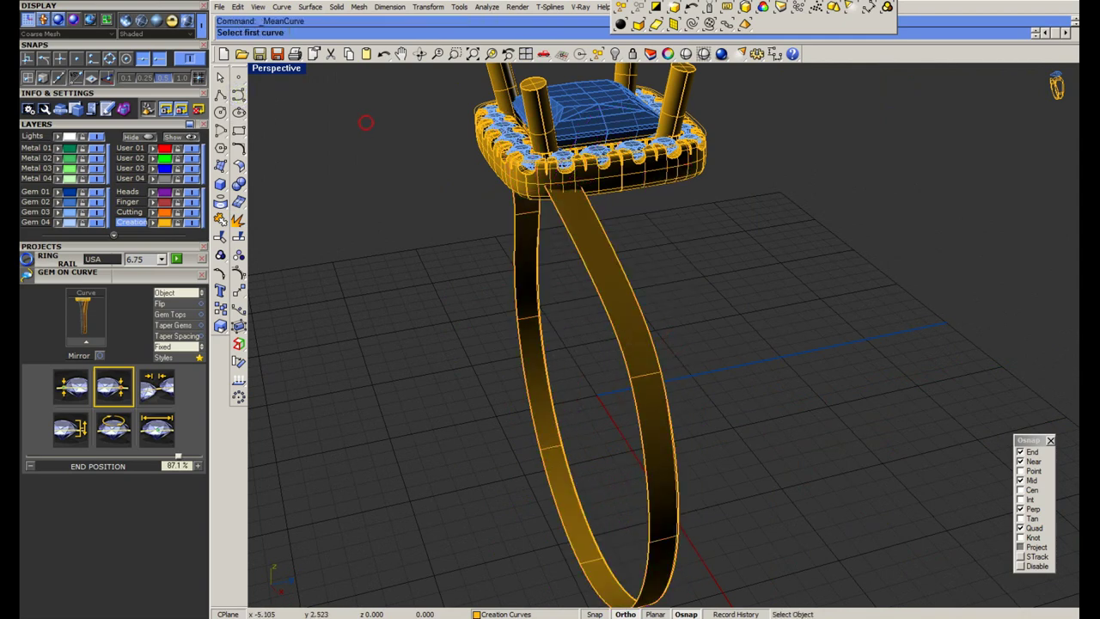
{"action": "left_click", "coordinate": [609, 316]}
{"action": "left_click", "coordinate": [642, 315]}
{"action": "left_click", "coordinate": [625, 315]}
{"action": "right_click", "coordinate": [624, 315]}
Start a Gem on Curve row of round gems along the centre curve, with the culet direction set to Object using the shank surface.
{"action": "middle_click", "coordinate": [624, 315]}
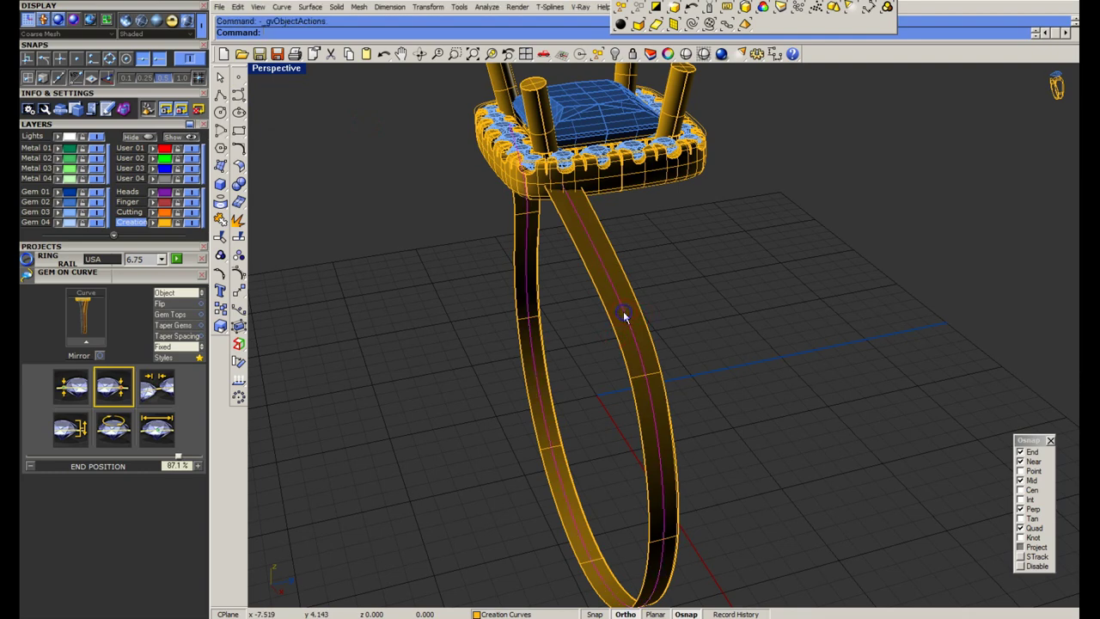
{"action": "left_click", "coordinate": [656, 340]}
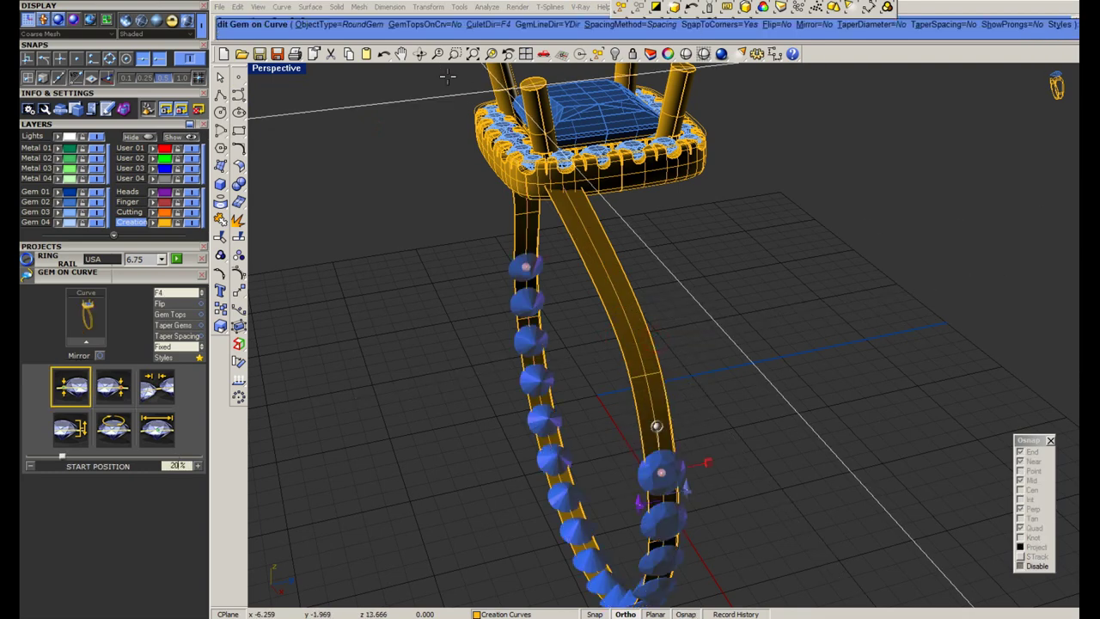
{"action": "left_click", "coordinate": [484, 25]}
{"action": "left_click", "coordinate": [332, 33]}
{"action": "scroll", "coordinate": [656, 265], "scroll_direction": "up", "scroll_amount": 5}
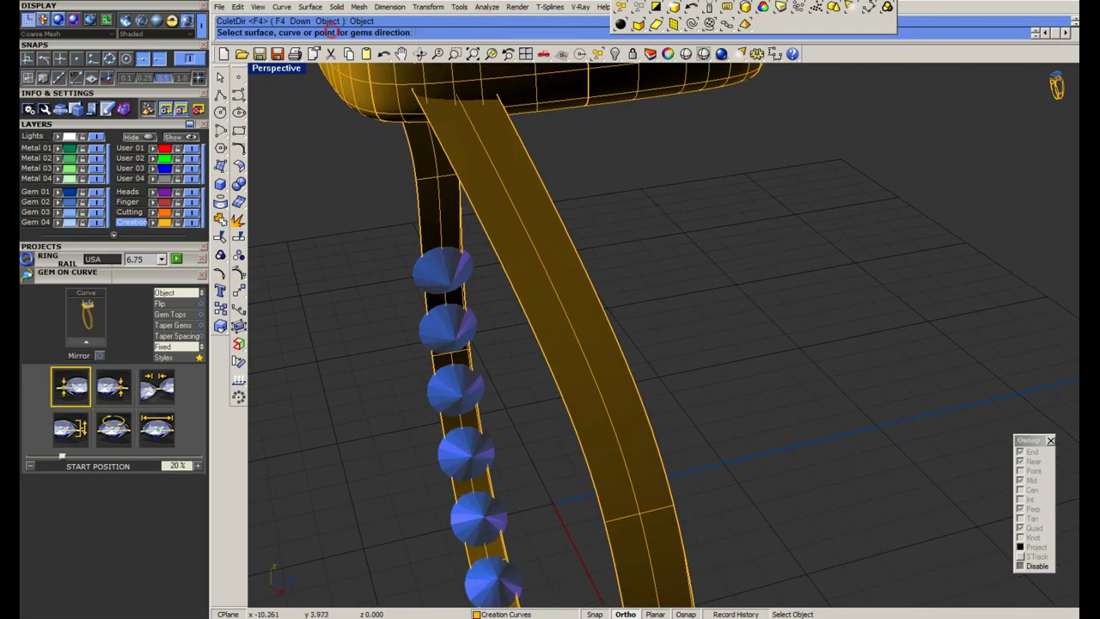
{"action": "left_click", "coordinate": [567, 318]}
Set the gems' start size to 1 mm and their spacing method to Fixed.
{"action": "left_click", "coordinate": [157, 428]}
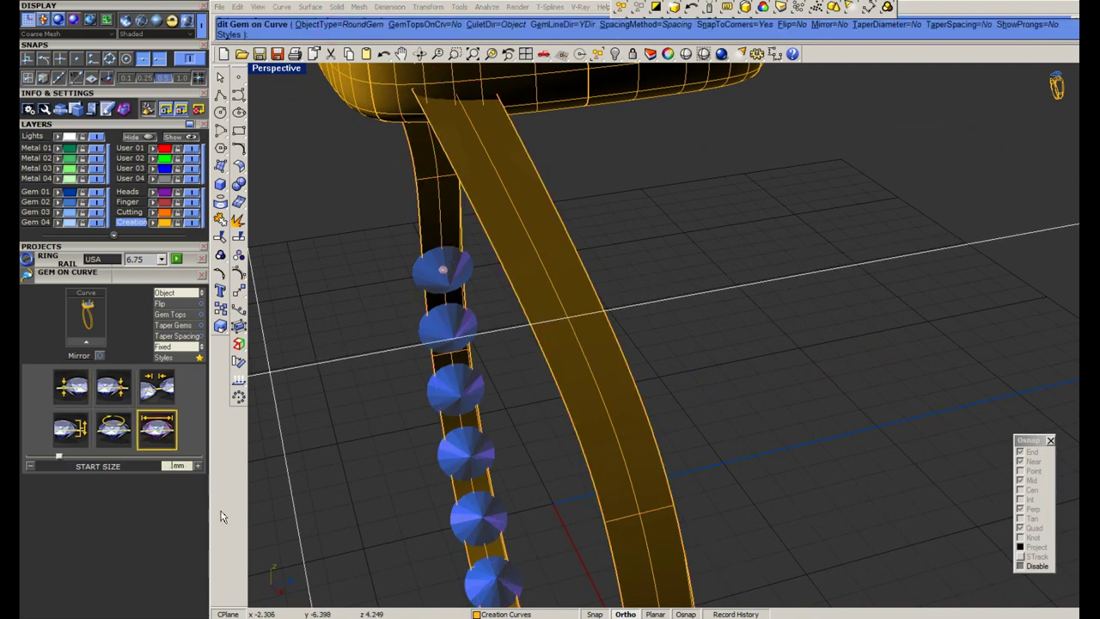
{"action": "key", "text": "Return"}
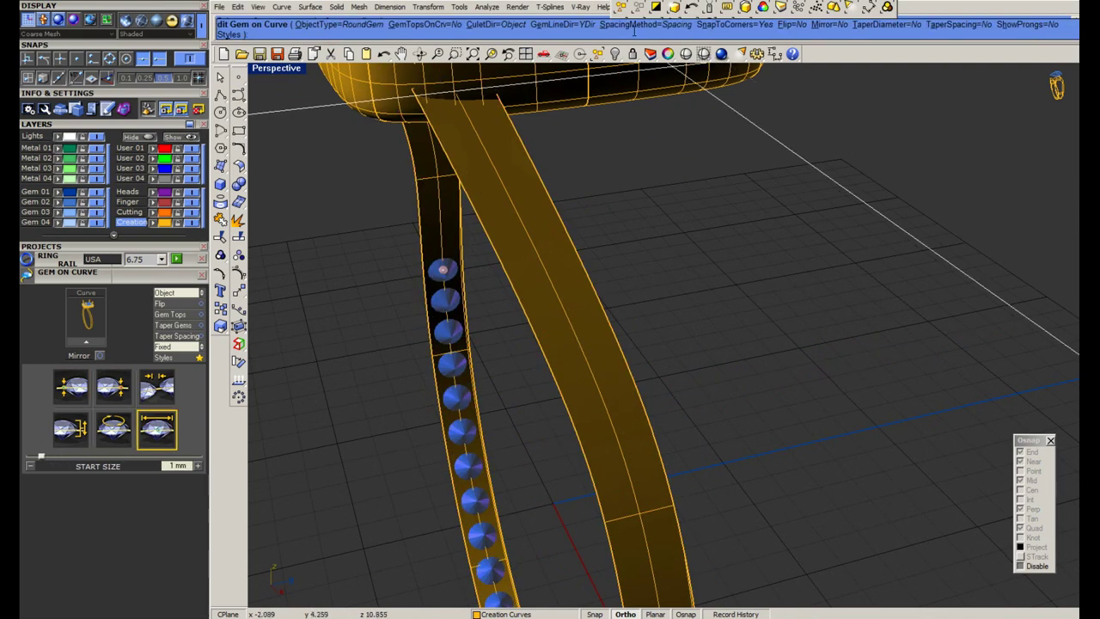
{"action": "left_click", "coordinate": [640, 26]}
{"action": "left_click", "coordinate": [405, 34]}
{"action": "scroll", "coordinate": [468, 163], "scroll_direction": "down", "scroll_amount": 5}
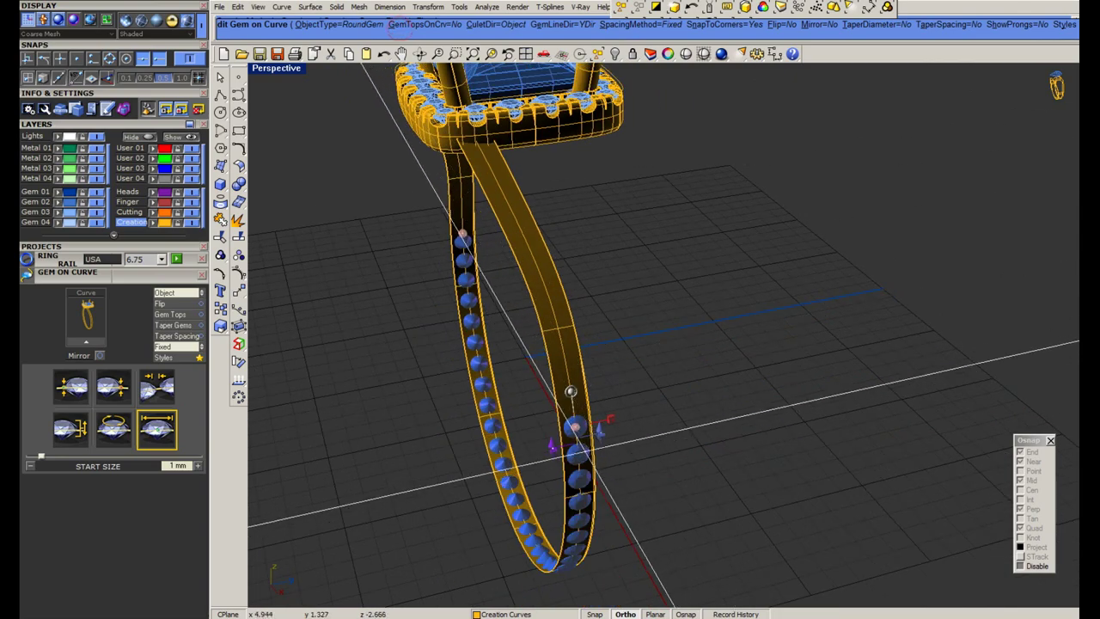
Move the start of the gem row up the shank to the 2% position, just under the halo.
{"action": "left_click_drag", "start_coordinate": [574, 425], "coordinate": [450, 202]}
{"action": "scroll", "coordinate": [490, 160], "scroll_direction": "up", "scroll_amount": 4}
{"action": "scroll", "coordinate": [497, 157], "scroll_direction": "up", "scroll_amount": 5}
{"action": "scroll", "coordinate": [479, 182], "scroll_direction": "down", "scroll_amount": 7}
{"action": "right_click_drag", "start_coordinate": [516, 326], "coordinate": [545, 364]}
{"action": "scroll", "coordinate": [545, 364], "scroll_direction": "down", "scroll_amount": 4}
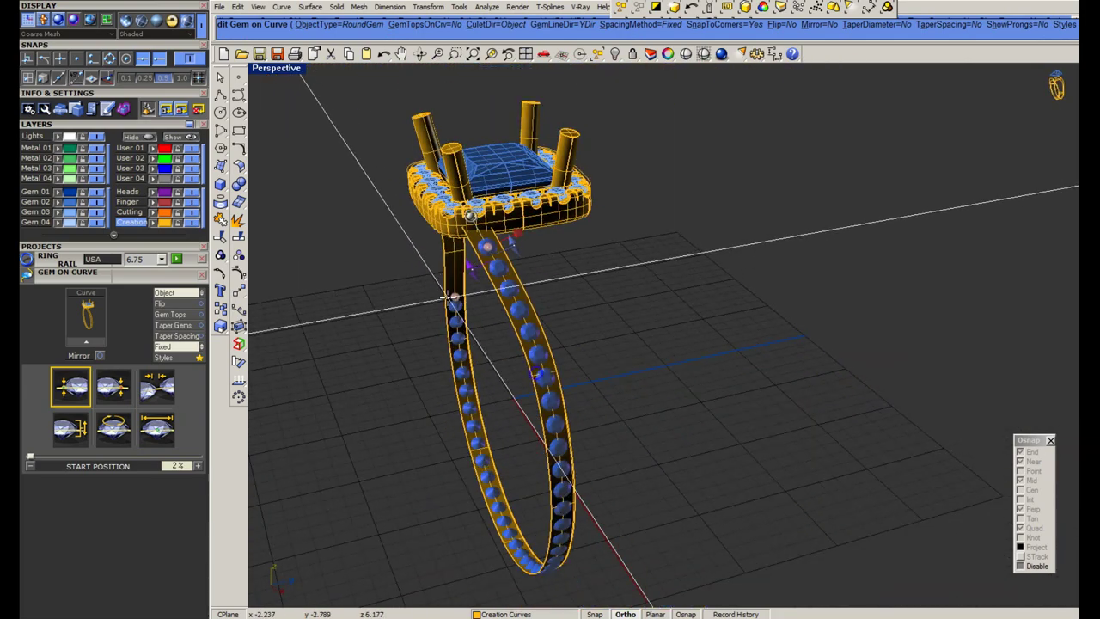
Move the end of the gem row to the 34% position and place the gems on the shank.
{"action": "left_click_drag", "start_coordinate": [451, 297], "coordinate": [554, 563]}
{"action": "scroll", "coordinate": [515, 271], "scroll_direction": "up", "scroll_amount": 12}
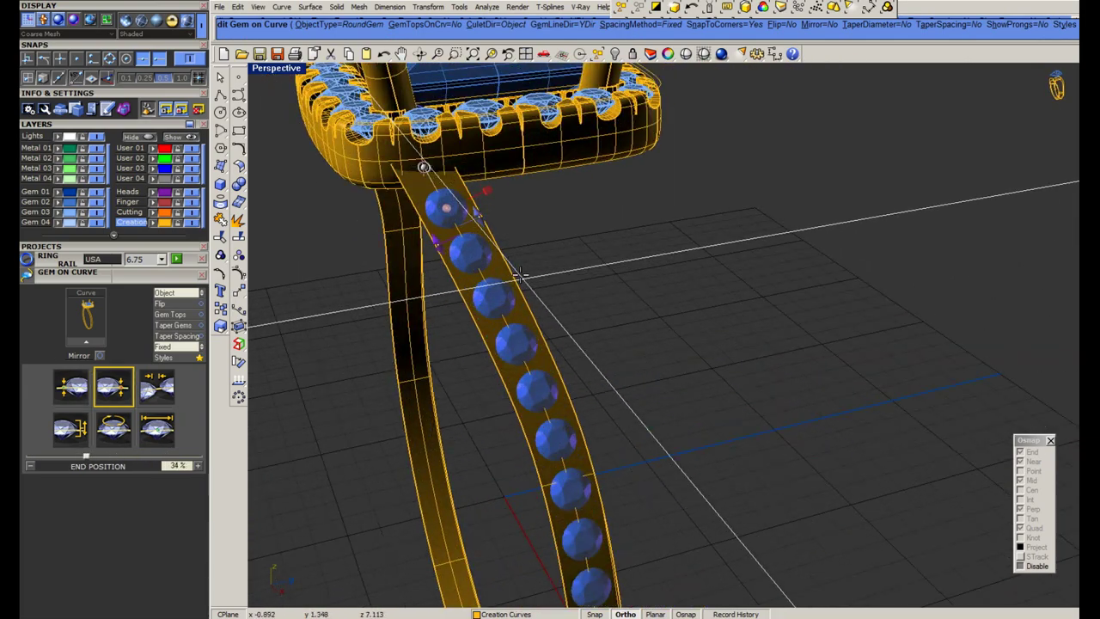
{"action": "scroll", "coordinate": [451, 222], "scroll_direction": "down", "scroll_amount": 6}
{"action": "right_click_drag", "start_coordinate": [550, 266], "coordinate": [515, 279]}
{"action": "right_click", "coordinate": [504, 295]}
{"action": "scroll", "coordinate": [503, 294], "scroll_direction": "down", "scroll_amount": 3}
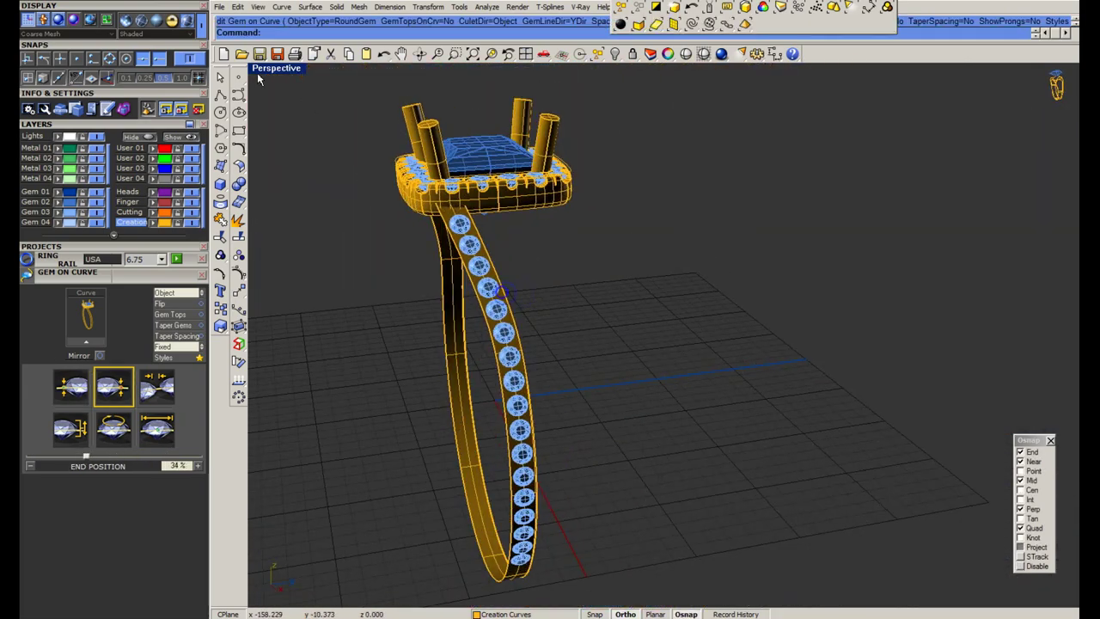
Return to the four-view layout and delete the shank surface and its centre curve, keeping the row of gems.
{"action": "double_click", "coordinate": [268, 68]}
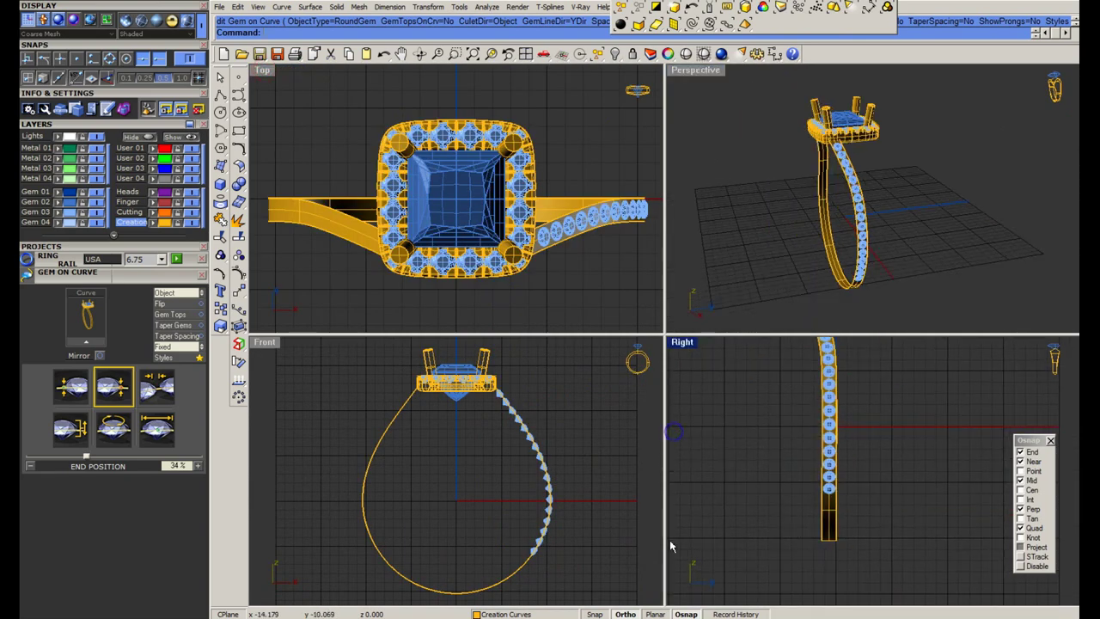
{"action": "right_click_drag", "start_coordinate": [660, 533], "coordinate": [675, 479]}
{"action": "scroll", "coordinate": [506, 515], "scroll_direction": "up", "scroll_amount": 6}
{"action": "left_click_drag", "start_coordinate": [549, 541], "coordinate": [517, 514]}
{"action": "key", "text": "Delete"}
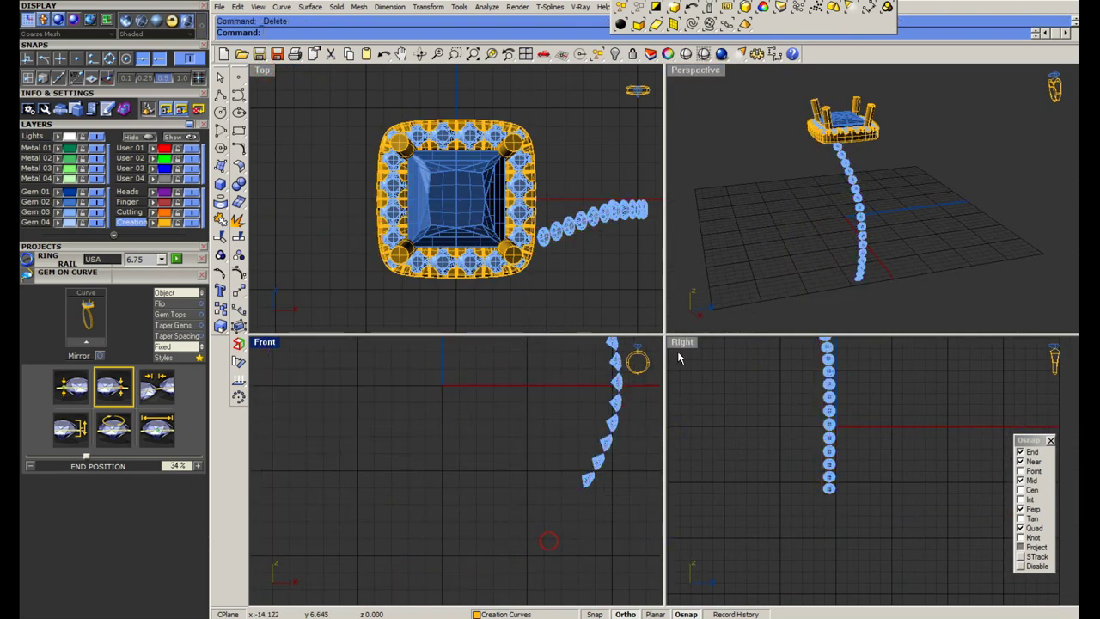
Maximize the Right view and bring back the hidden shank half under the gems.
{"action": "double_click", "coordinate": [680, 344]}
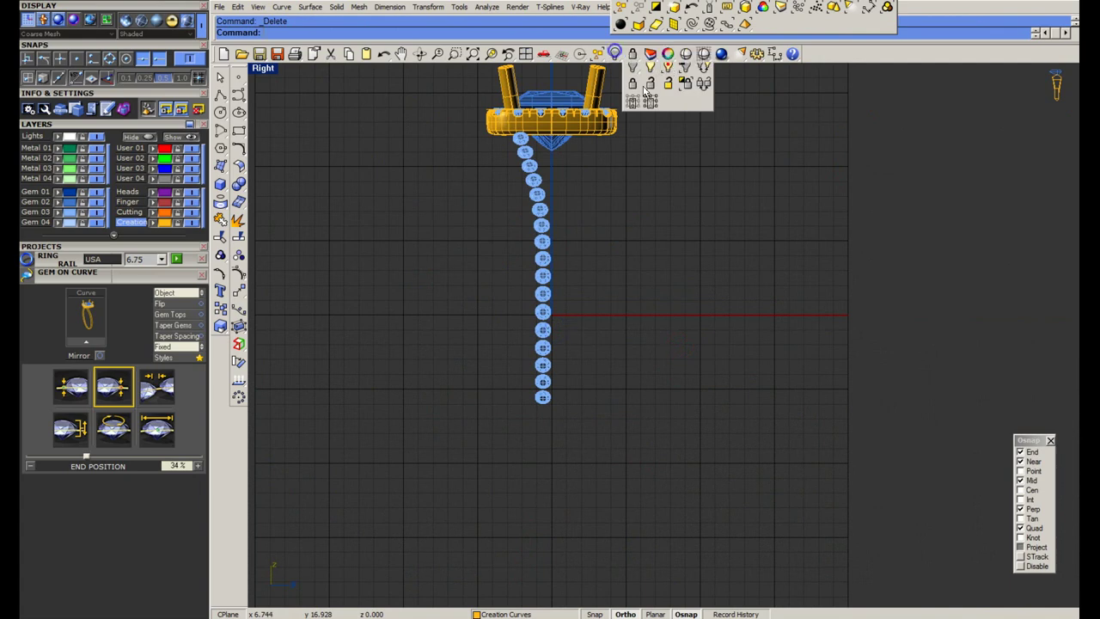
{"action": "left_click", "coordinate": [643, 88]}
{"action": "scroll", "coordinate": [543, 397], "scroll_direction": "up", "scroll_amount": 6}
{"action": "left_click", "coordinate": [550, 391]}
{"action": "right_click", "coordinate": [545, 391]}
Mirror a copy of the shank half across the ring's vertical centre plane.
{"action": "left_click", "coordinate": [541, 391]}
{"action": "left_click", "coordinate": [545, 442]}
{"action": "mouse_move", "coordinate": [559, 475]}
{"action": "right_mouse_down"}
{"action": "mouse_move", "coordinate": [552, 393]}
{"action": "mouse_move", "coordinate": [554, 415]}
{"action": "right_mouse_up"}
{"action": "left_click", "coordinate": [549, 507]}
{"action": "left_click", "coordinate": [557, 405]}
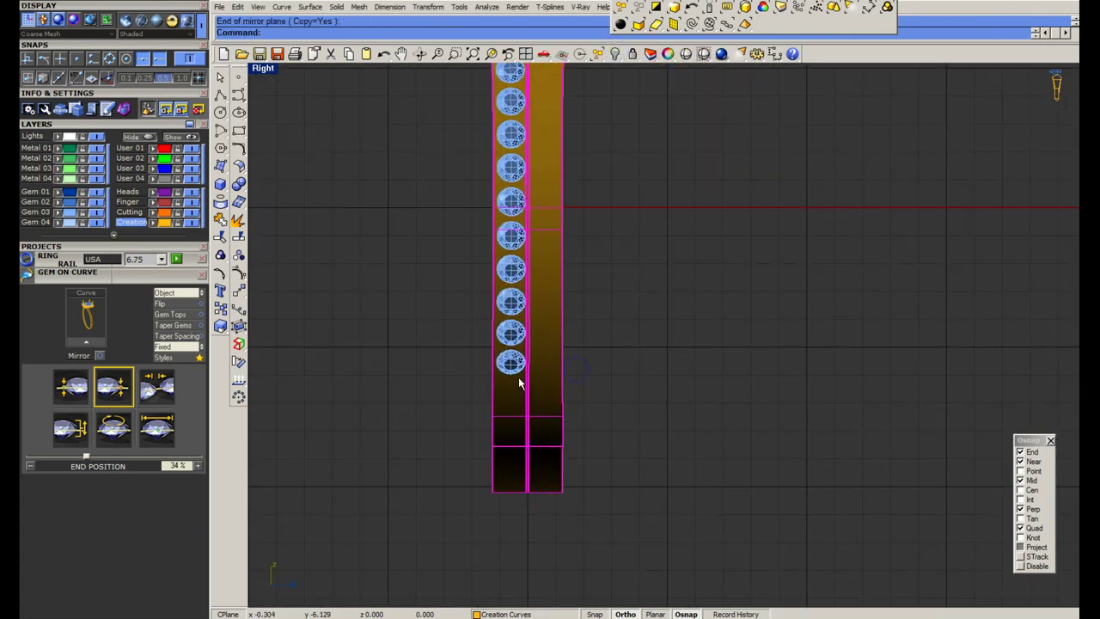
Add a bounding-box cage around both shank halves in world coordinates, with 6 X, 6 Y and 5 Z points.
{"action": "scroll", "coordinate": [519, 383], "scroll_direction": "down", "scroll_amount": 5}
{"action": "left_click", "coordinate": [238, 330]}
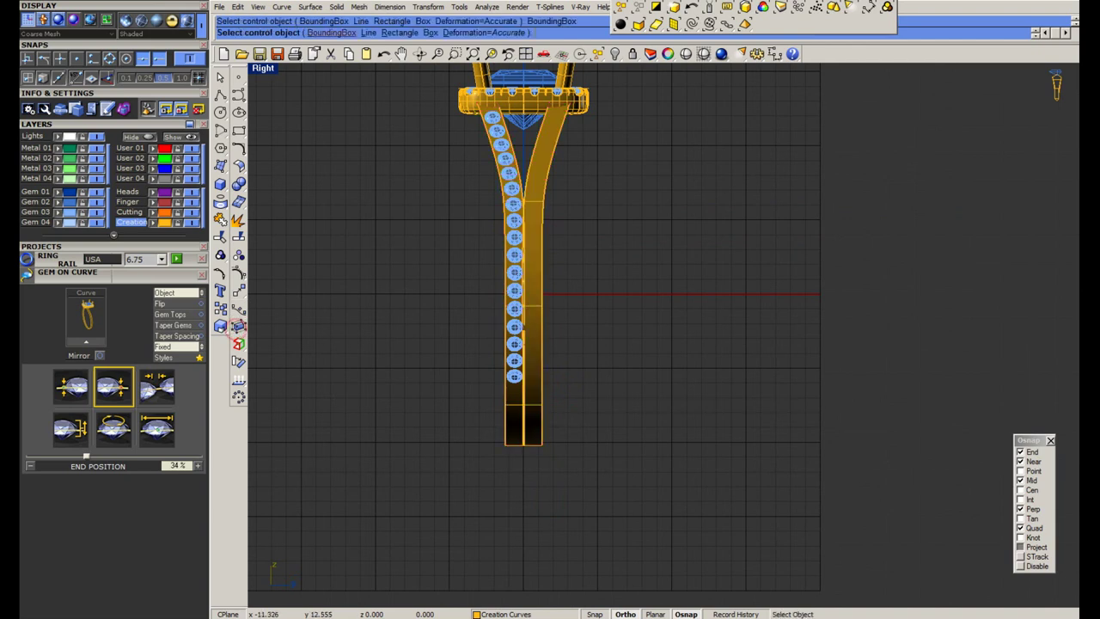
{"action": "key", "text": "Return"}
{"action": "scroll", "coordinate": [499, 393], "scroll_direction": "up", "scroll_amount": 2}
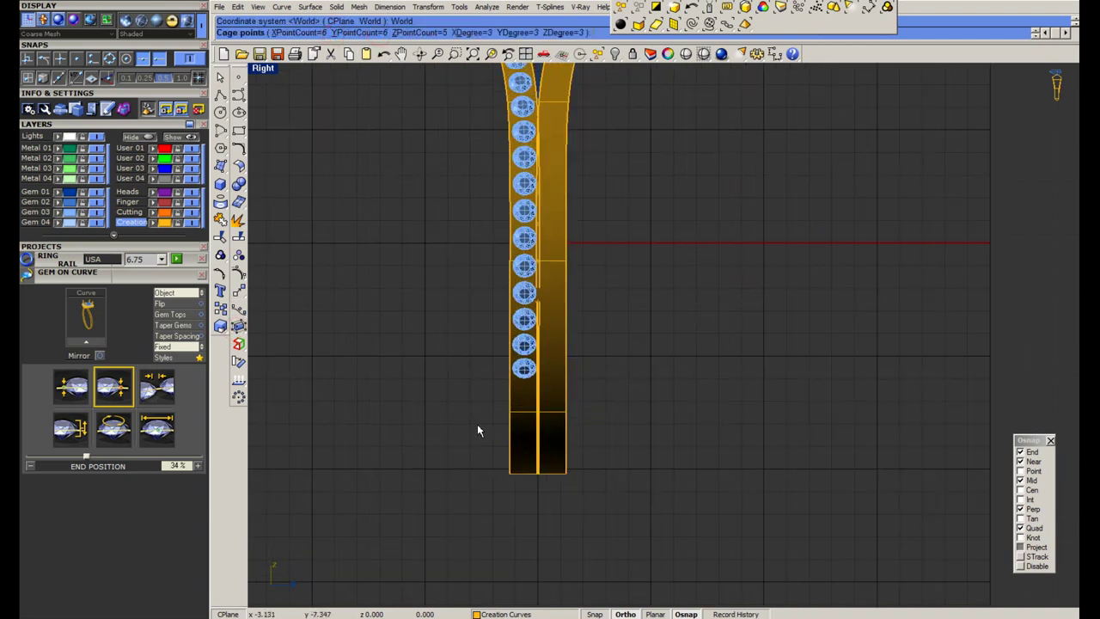
{"action": "key", "text": "Return"}
{"action": "key", "text": "Return"}
Scale the two lowest cage point rows inward about the origin, the upper one by about 0.91, and delete the cage.
{"action": "left_click", "coordinate": [874, 293]}
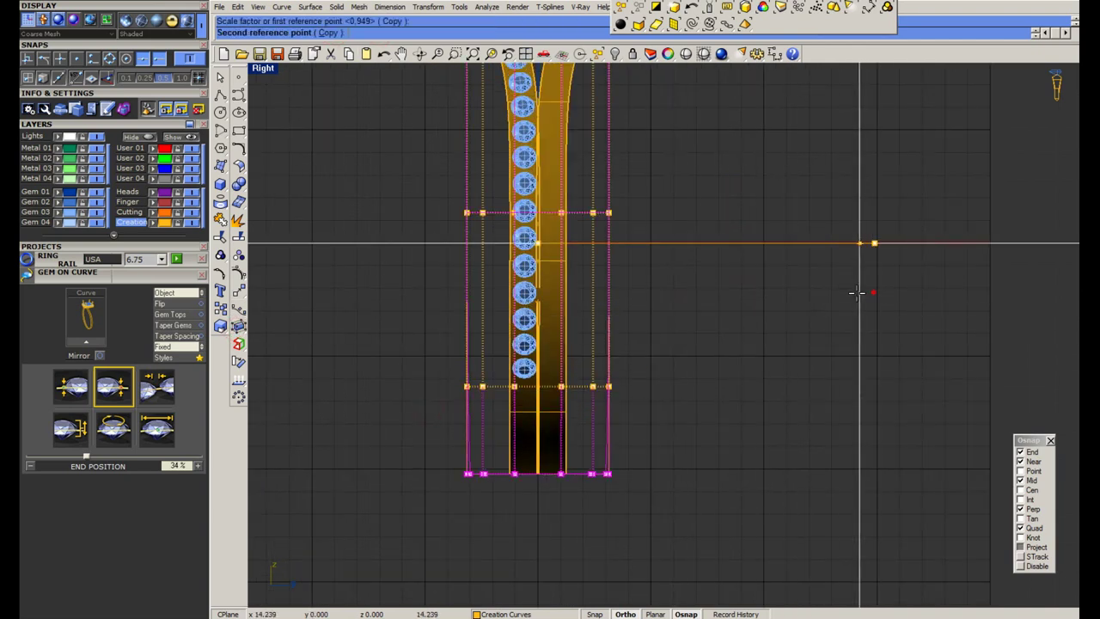
{"action": "left_click", "coordinate": [830, 301]}
{"action": "left_click_drag", "start_coordinate": [727, 398], "coordinate": [729, 398]}
{"action": "key", "text": "Return"}
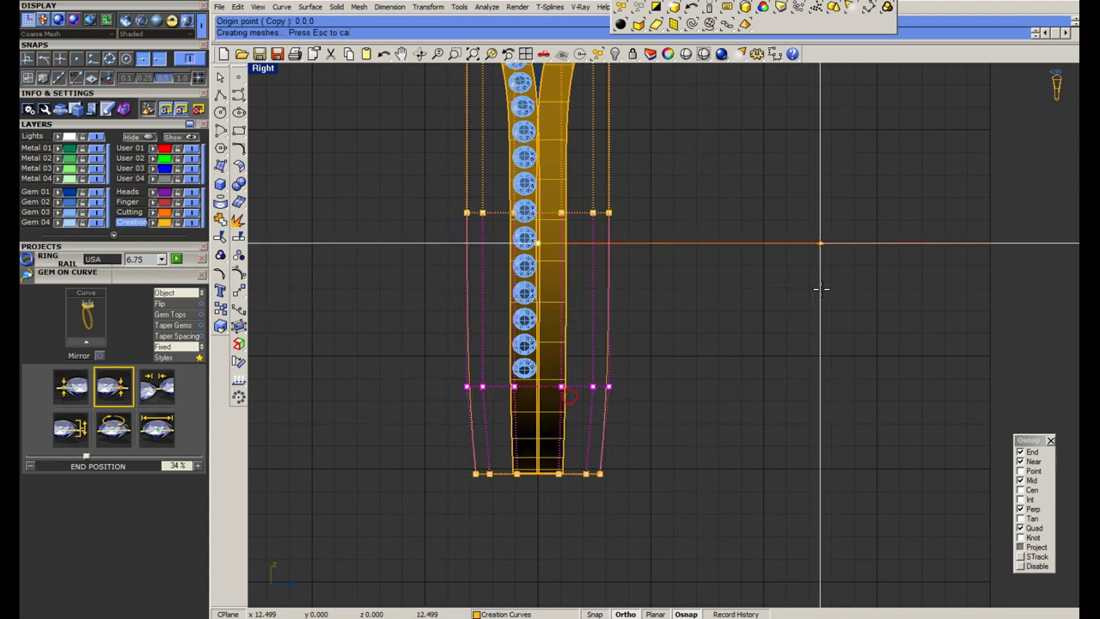
{"action": "left_click", "coordinate": [833, 285]}
{"action": "left_click", "coordinate": [806, 293]}
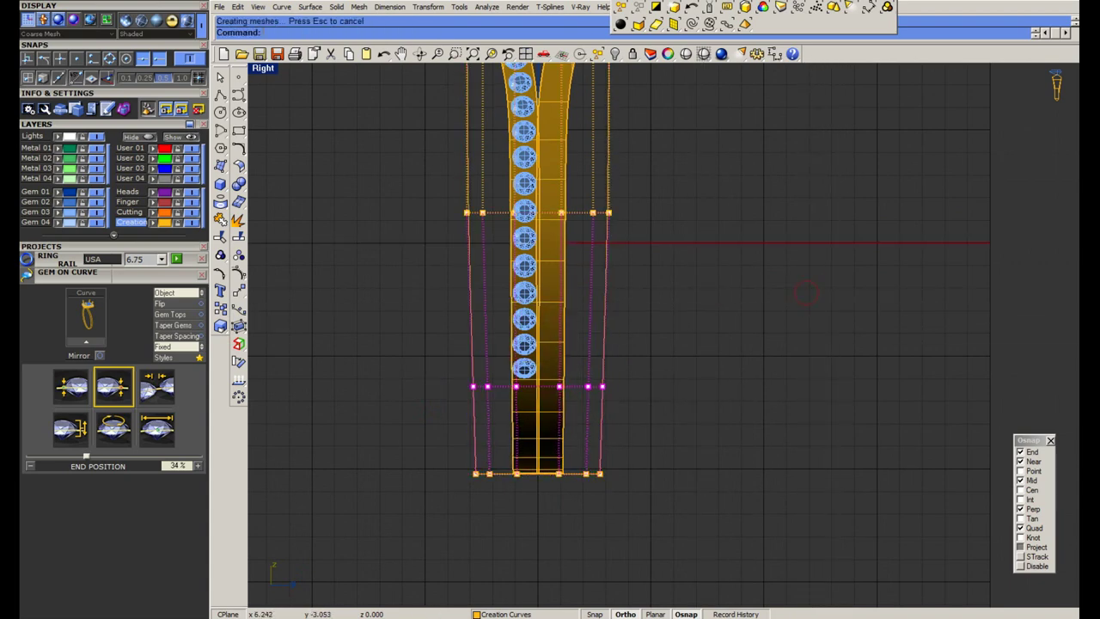
{"action": "scroll", "coordinate": [588, 287], "scroll_direction": "down", "scroll_amount": 2}
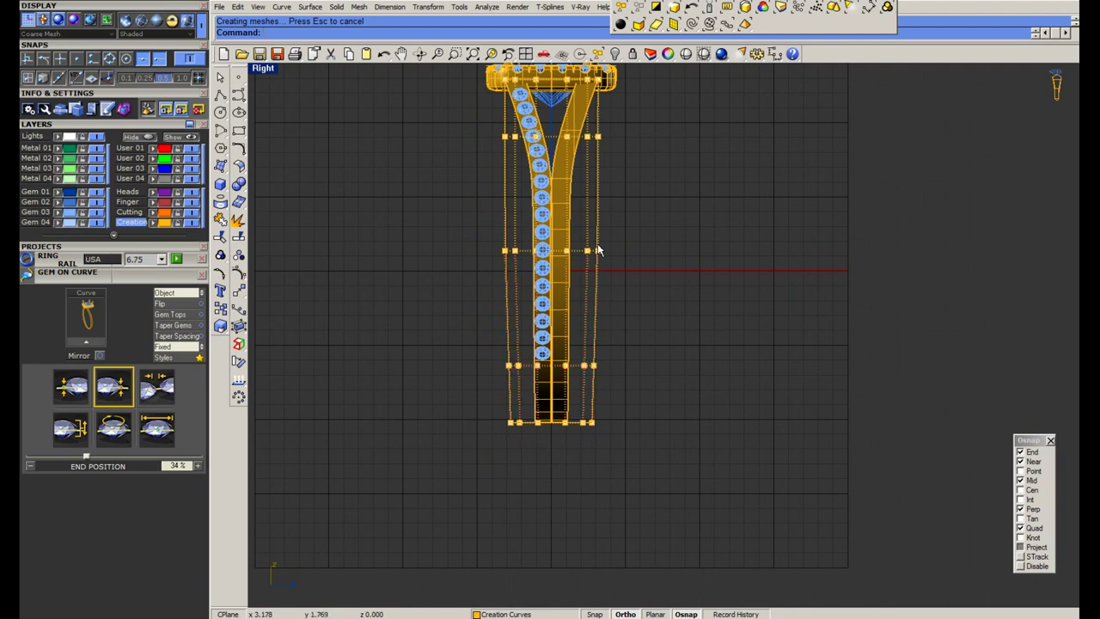
{"action": "key", "text": "Delete"}
Add a new bounding-box cage around both shank halves in world coordinates, with the Z point count set to 6.
{"action": "scroll", "coordinate": [554, 228], "scroll_direction": "up", "scroll_amount": 6}
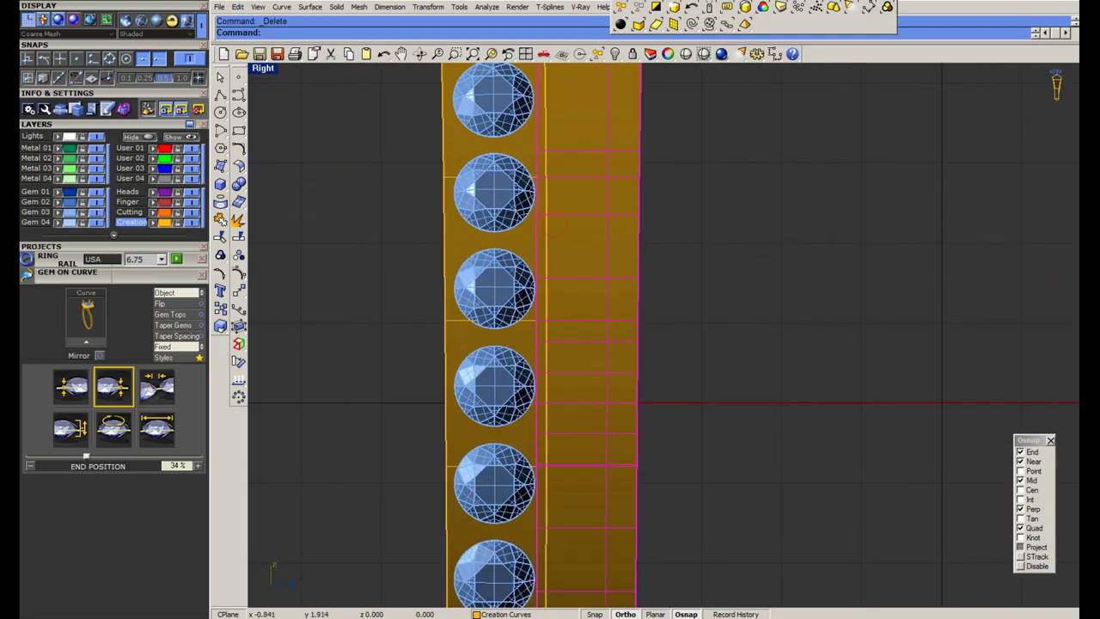
{"action": "left_click", "coordinate": [459, 244], "text": "shift"}
{"action": "scroll", "coordinate": [458, 244], "scroll_direction": "down", "scroll_amount": 2}
{"action": "left_click", "coordinate": [238, 327]}
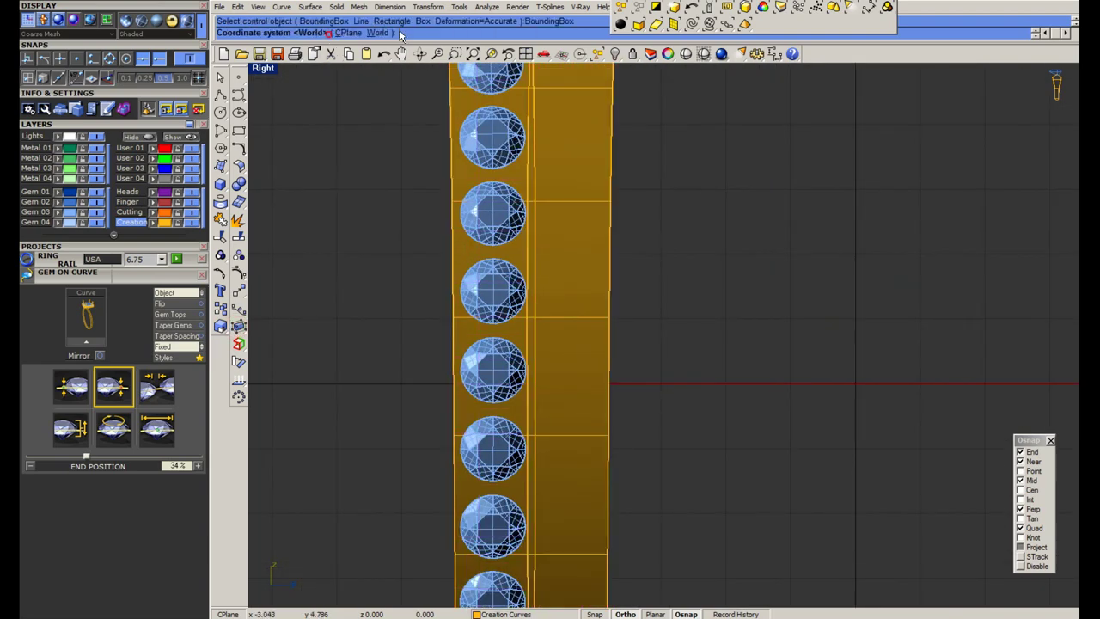
{"action": "left_click", "coordinate": [377, 33]}
{"action": "left_click", "coordinate": [438, 35]}
{"action": "type", "text": "6"}
{"action": "key", "text": "Return"}
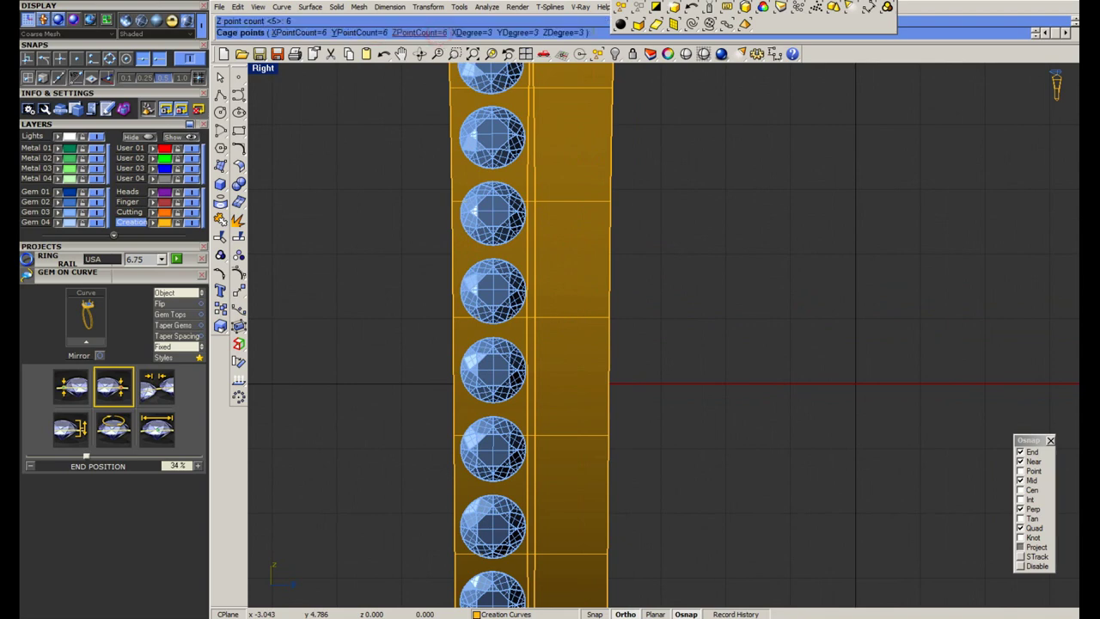
{"action": "key", "text": "Return"}
{"action": "key", "text": "Return"}
Scale the three lowest rows of cage points inward about the origin by about 0.97.
{"action": "scroll", "coordinate": [540, 203], "scroll_direction": "down", "scroll_amount": 8}
{"action": "scroll", "coordinate": [417, 365], "scroll_direction": "down", "scroll_amount": 2}
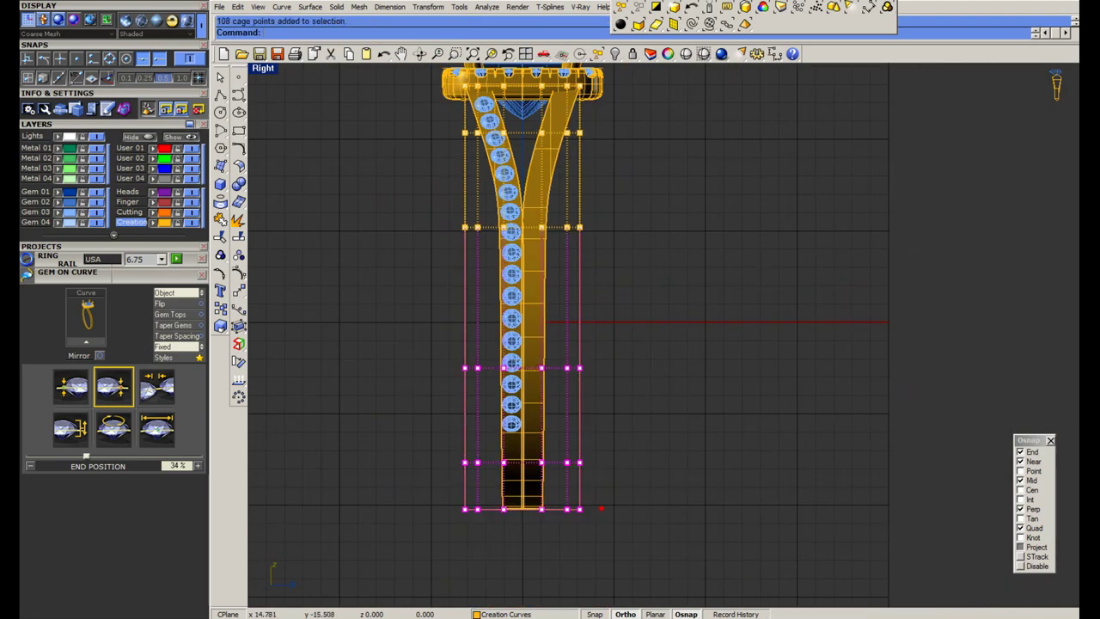
{"action": "type", "text": "0"}
{"action": "key", "text": "Return"}
{"action": "left_click", "coordinate": [779, 336]}
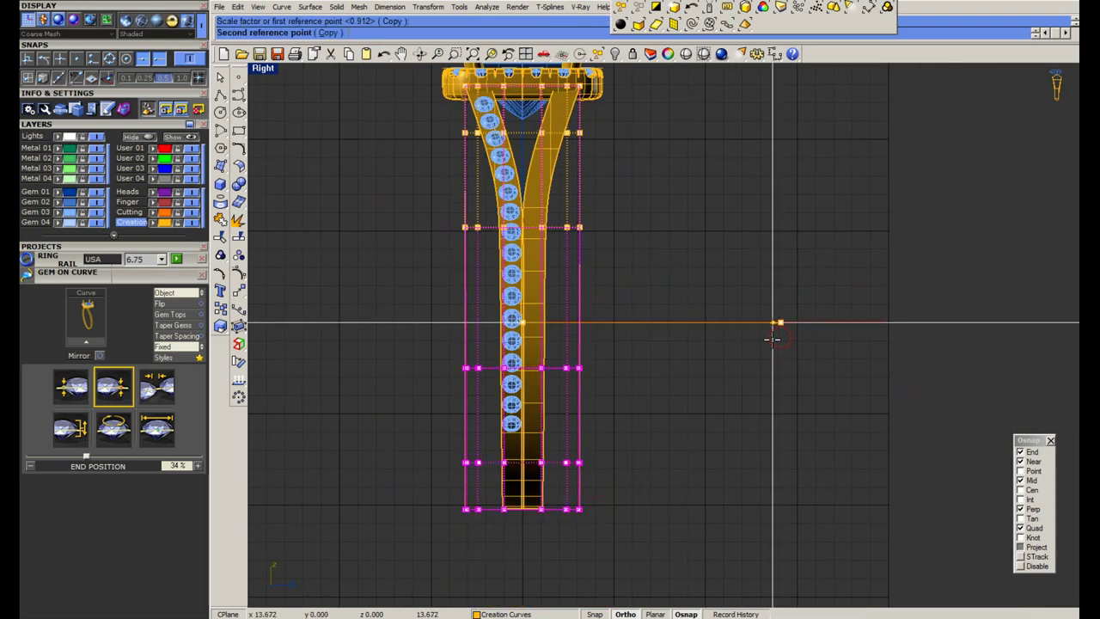
{"action": "left_click", "coordinate": [772, 341]}
Scale the two lowest rows of cage points inward about the origin by about 0.98.
{"action": "scroll", "coordinate": [567, 404], "scroll_direction": "up", "scroll_amount": 1}
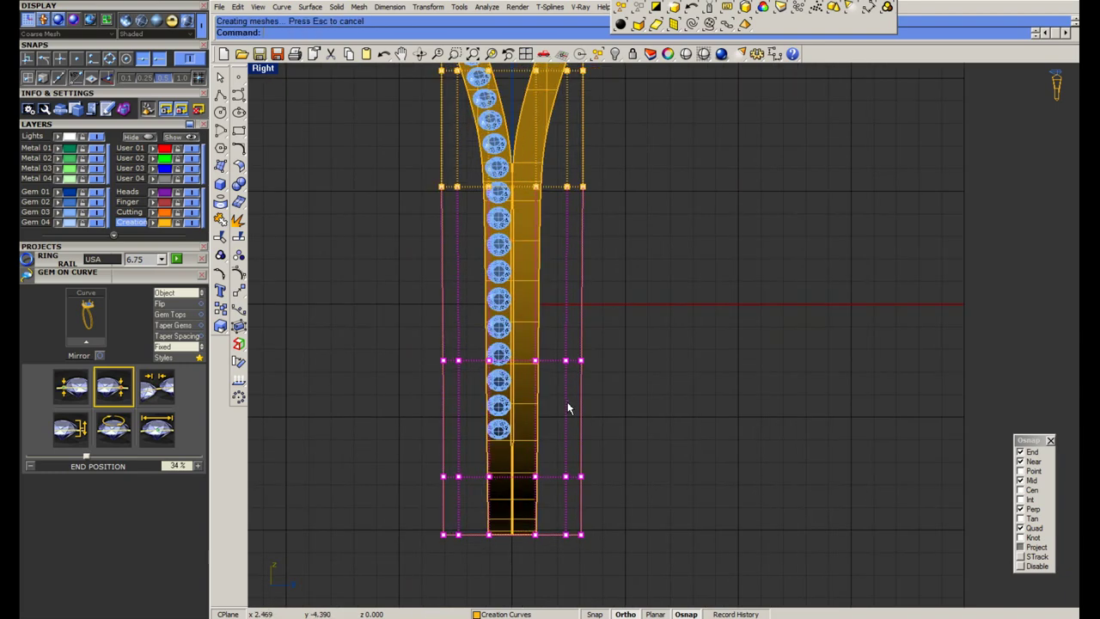
{"action": "left_click_drag", "start_coordinate": [381, 461], "coordinate": [812, 604]}
{"action": "key", "text": "Return"}
{"action": "type", "text": "0"}
{"action": "key", "text": "Return"}
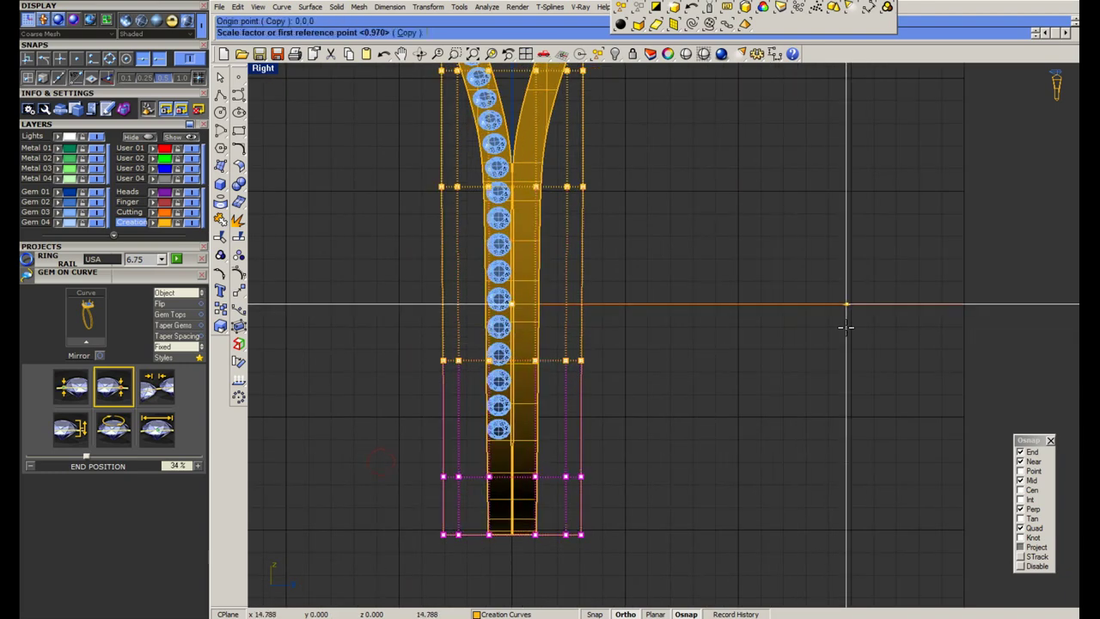
{"action": "left_click", "coordinate": [846, 327]}
{"action": "left_click", "coordinate": [839, 329]}
Measure the width across both shank halves at their lower end with an aligned dimension, without placing it.
{"action": "scroll", "coordinate": [467, 556], "scroll_direction": "up", "scroll_amount": 2}
{"action": "scroll", "coordinate": [490, 552], "scroll_direction": "up", "scroll_amount": 4}
{"action": "middle_click", "coordinate": [490, 550]}
{"action": "left_click", "coordinate": [506, 528]}
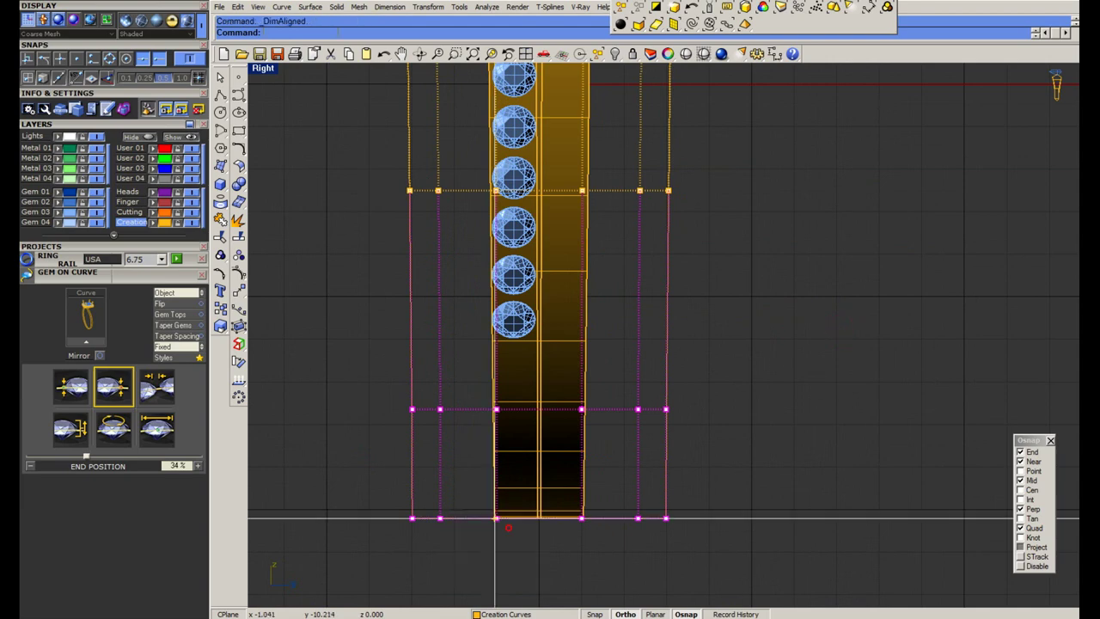
{"action": "left_click", "coordinate": [496, 519]}
{"action": "left_click", "coordinate": [585, 519]}
{"action": "key", "text": "Escape"}
{"action": "scroll", "coordinate": [481, 531], "scroll_direction": "up", "scroll_amount": 8}
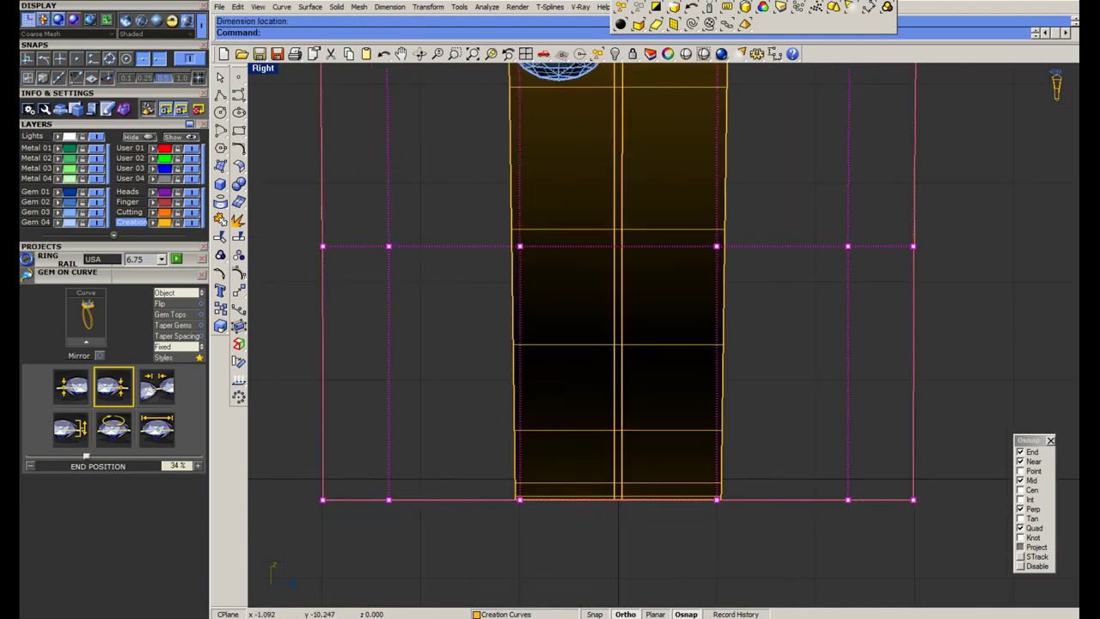
{"action": "right_click", "coordinate": [514, 499]}
{"action": "left_click", "coordinate": [514, 498]}
{"action": "left_click", "coordinate": [721, 499]}
{"action": "scroll", "coordinate": [542, 545], "scroll_direction": "down", "scroll_amount": 8}
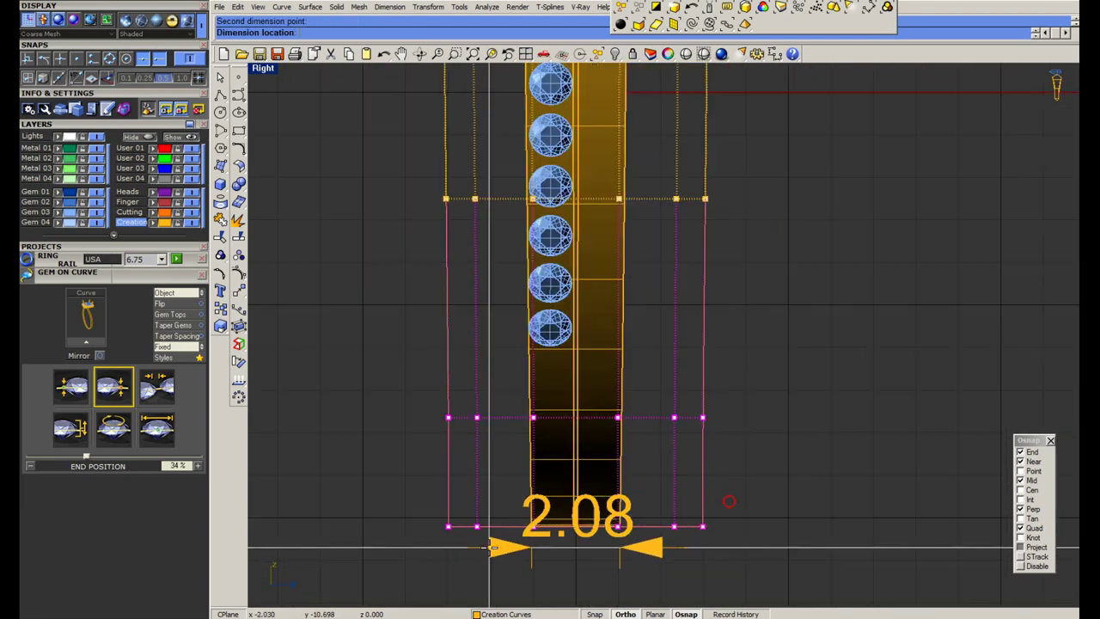
{"action": "key", "text": "Escape"}
Scale the lowest row of cage points inward about the origin to narrow the base of the shank, and deselect.
{"action": "left_click_drag", "start_coordinate": [378, 502], "coordinate": [757, 589]}
{"action": "key", "text": "Return"}
{"action": "type", "text": "0"}
{"action": "key", "text": "Return"}
{"action": "scroll", "coordinate": [588, 327], "scroll_direction": "down", "scroll_amount": 12}
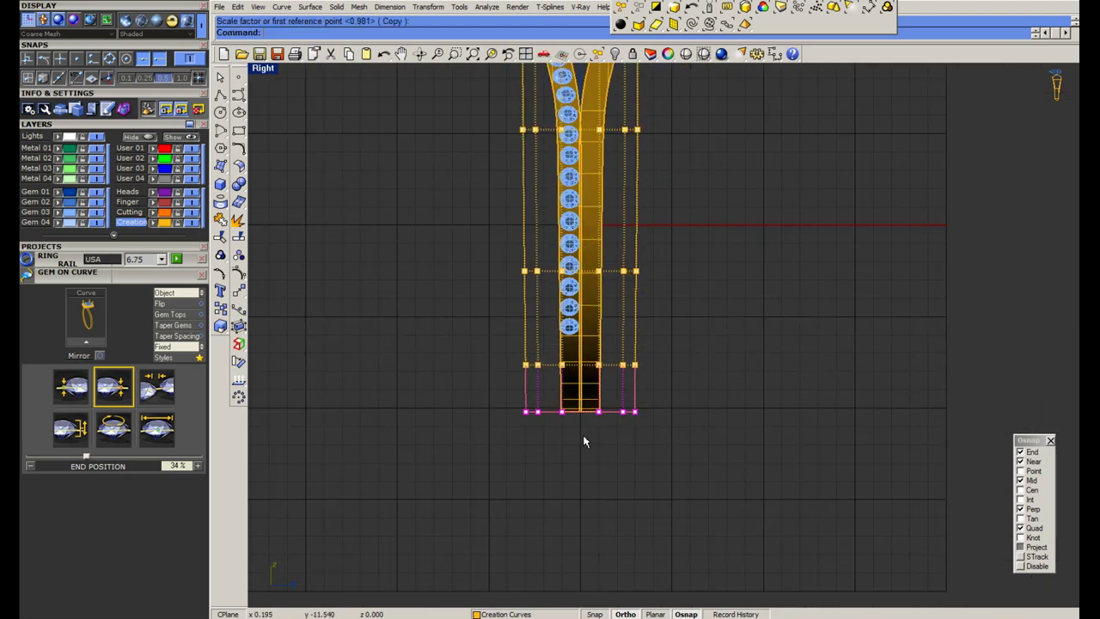
{"action": "left_click", "coordinate": [871, 283]}
{"action": "left_click", "coordinate": [852, 290]}
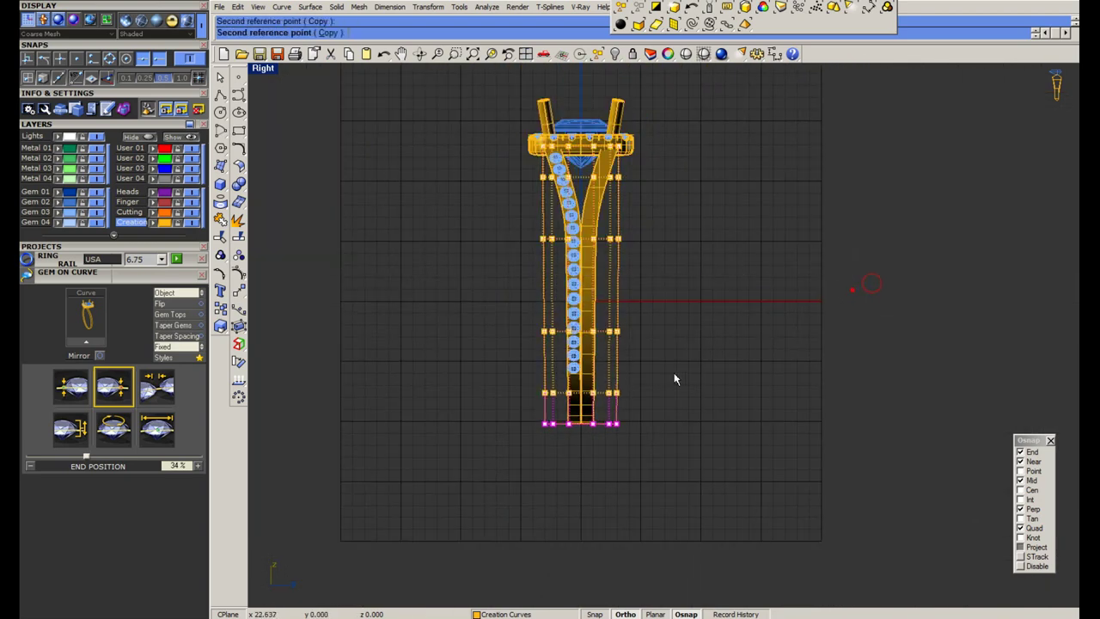
{"action": "scroll", "coordinate": [595, 420], "scroll_direction": "up", "scroll_amount": 10}
{"action": "key", "text": "Escape"}
{"action": "key", "text": "Escape"}
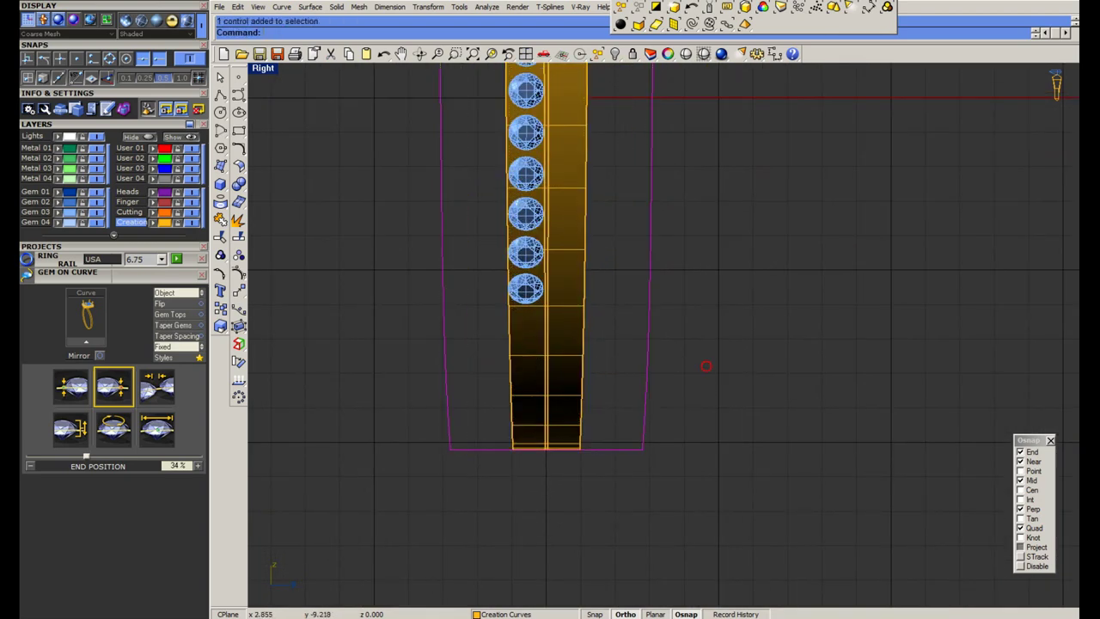
Show the cage's control points and scale the second-lowest row slightly inward about the origin with Scale1D.
{"action": "left_click", "coordinate": [234, 275]}
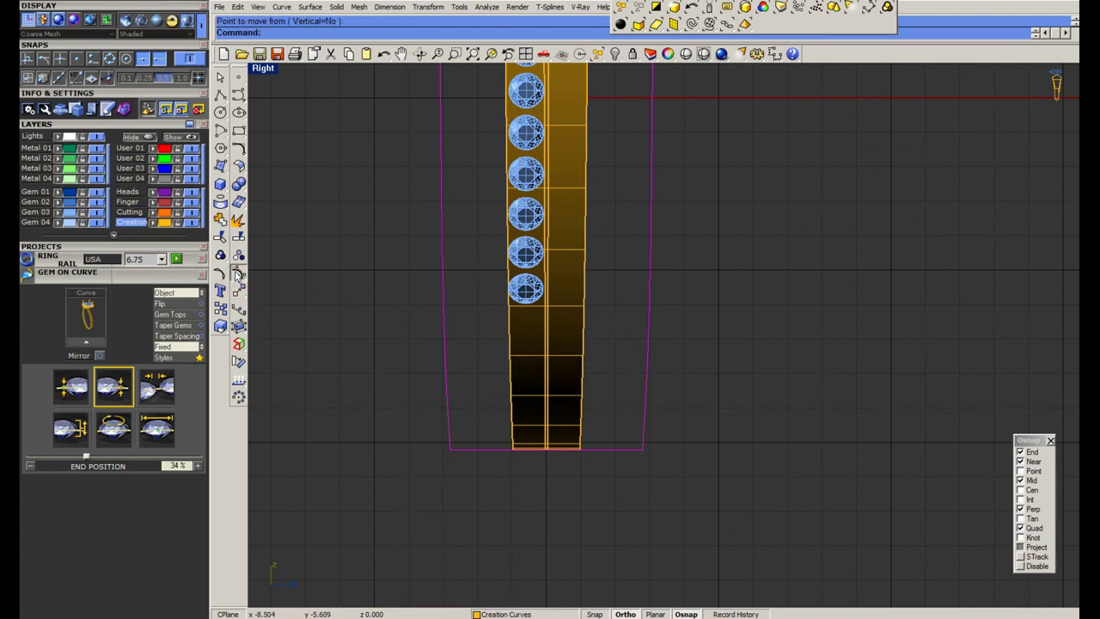
{"action": "left_click", "coordinate": [354, 331]}
{"action": "left_click", "coordinate": [239, 275]}
{"action": "left_click_drag", "start_coordinate": [379, 349], "coordinate": [824, 387]}
{"action": "type", "text": "scale1d"}
{"action": "key", "text": "Return"}
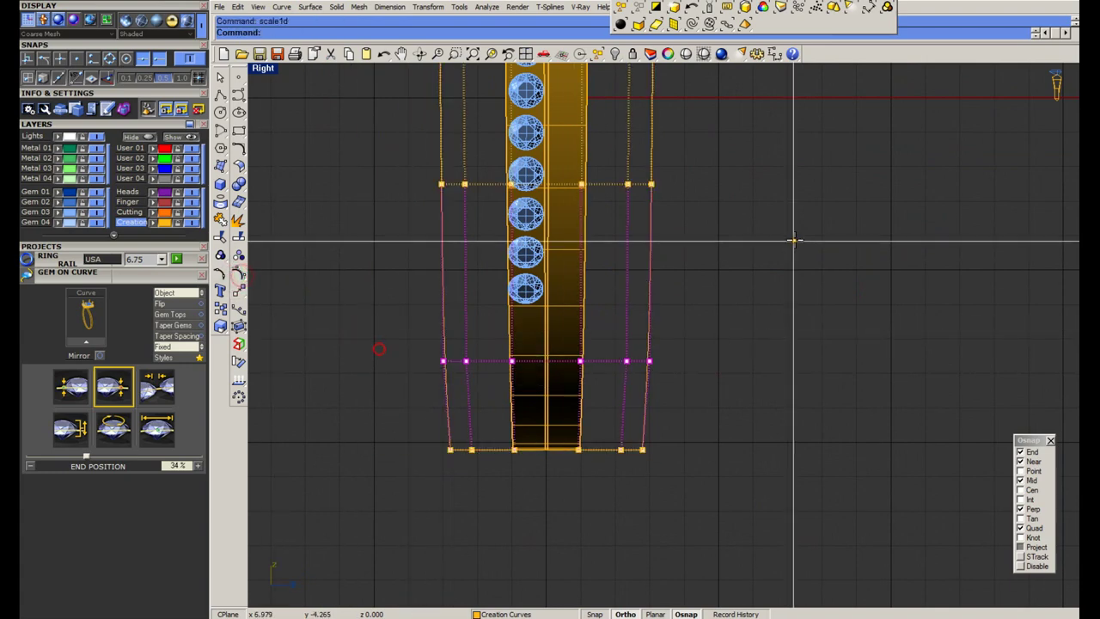
{"action": "type", "text": "0"}
{"action": "key", "text": "Return"}
{"action": "scroll", "coordinate": [791, 248], "scroll_direction": "down", "scroll_amount": 6}
{"action": "left_click", "coordinate": [924, 191]}
{"action": "left_click", "coordinate": [913, 192]}
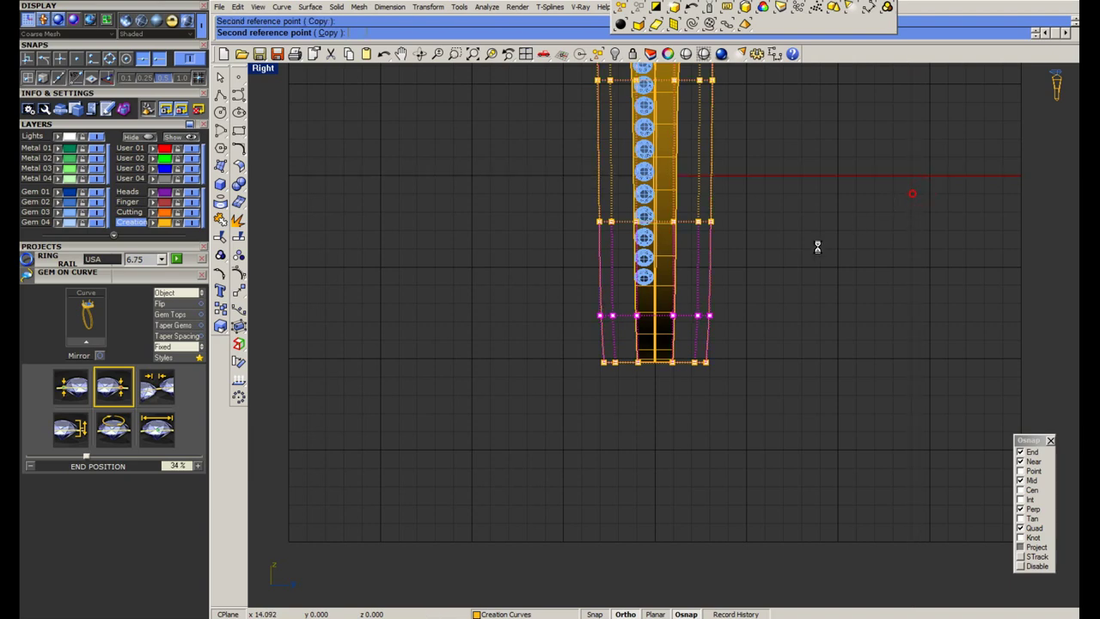
Delete the control cage around the shank.
{"action": "scroll", "coordinate": [704, 307], "scroll_direction": "up", "scroll_amount": 4}
{"action": "key", "text": "Delete"}
{"action": "right_click_drag", "start_coordinate": [709, 281], "coordinate": [649, 386]}
{"action": "scroll", "coordinate": [544, 299], "scroll_direction": "up", "scroll_amount": 4}
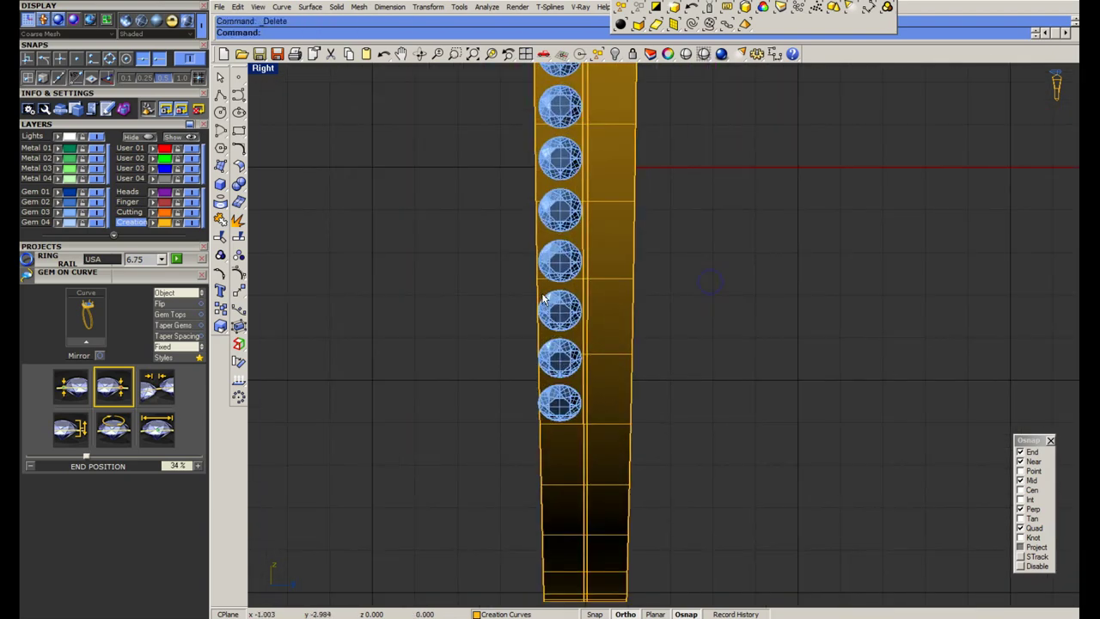
{"action": "scroll", "coordinate": [535, 251], "scroll_direction": "up", "scroll_amount": 5}
{"action": "right_click_drag", "start_coordinate": [535, 251], "coordinate": [500, 332]}
{"action": "scroll", "coordinate": [499, 332], "scroll_direction": "down", "scroll_amount": 3}
{"action": "scroll", "coordinate": [496, 332], "scroll_direction": "up", "scroll_amount": 2}
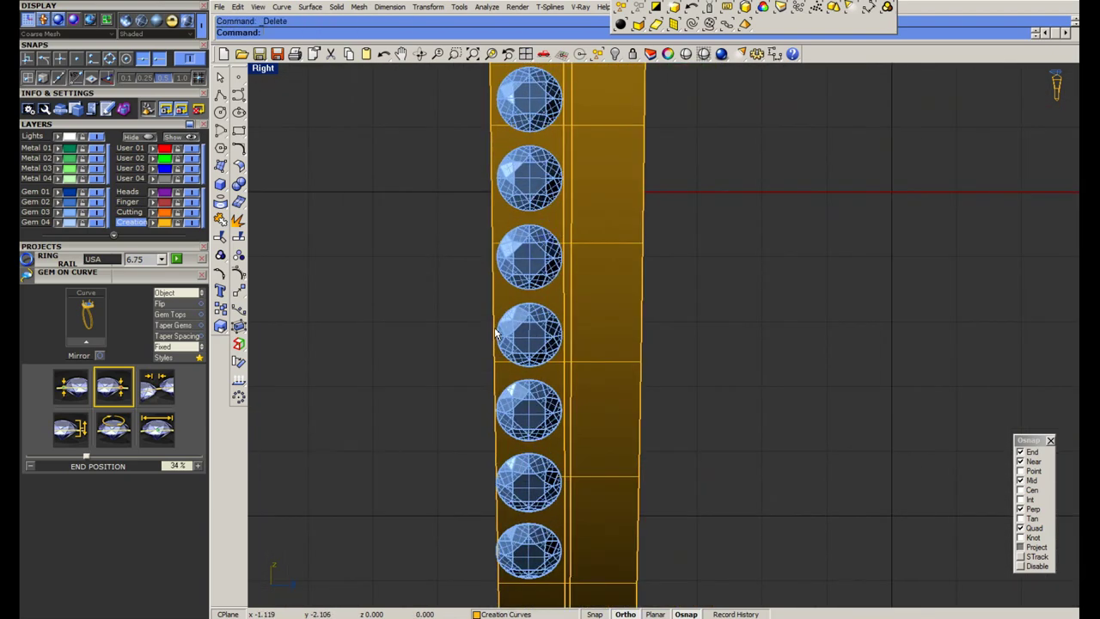
Remove the three lowest gems from the gem group and delete them.
{"action": "scroll", "coordinate": [500, 336], "scroll_direction": "down", "scroll_amount": 5}
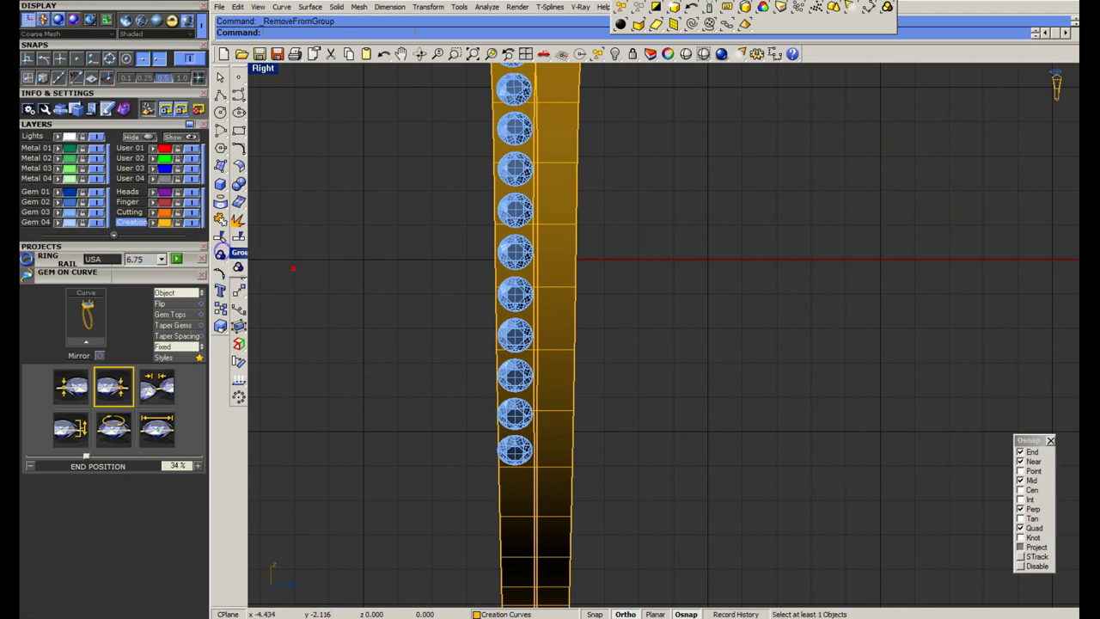
{"action": "left_click_drag", "start_coordinate": [379, 328], "coordinate": [701, 543]}
{"action": "scroll", "coordinate": [513, 366], "scroll_direction": "down", "scroll_amount": 6}
{"action": "right_click", "coordinate": [526, 367]}
{"action": "key", "text": "Delete"}
Ungroup the remaining shank gems and lock both shank halves.
{"action": "scroll", "coordinate": [533, 333], "scroll_direction": "up", "scroll_amount": 6}
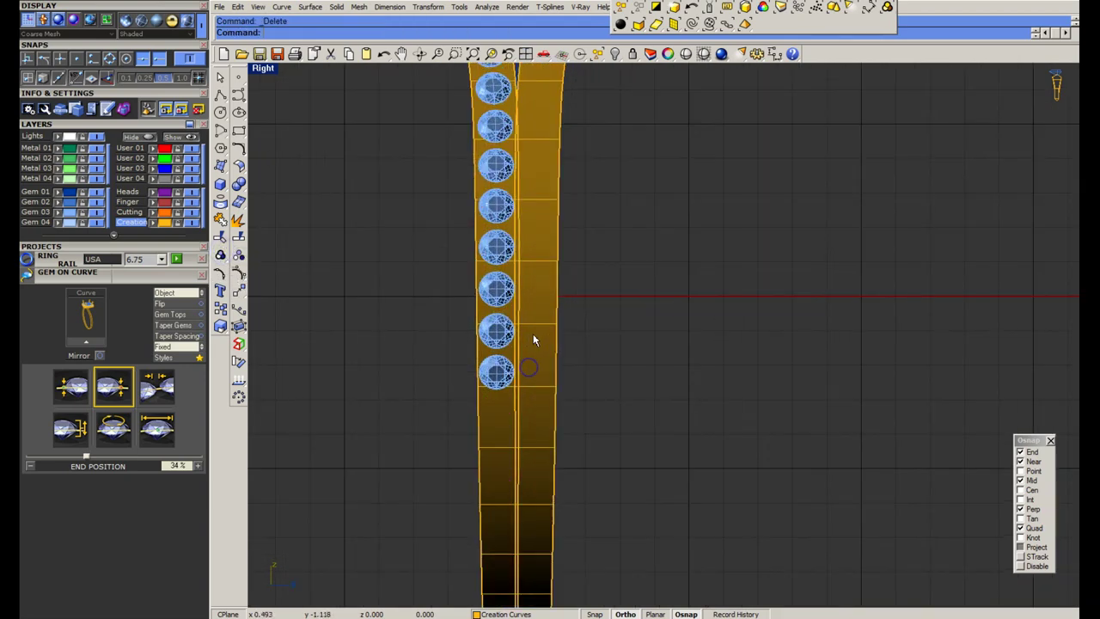
{"action": "scroll", "coordinate": [492, 341], "scroll_direction": "up", "scroll_amount": 4}
{"action": "left_click", "coordinate": [495, 281]}
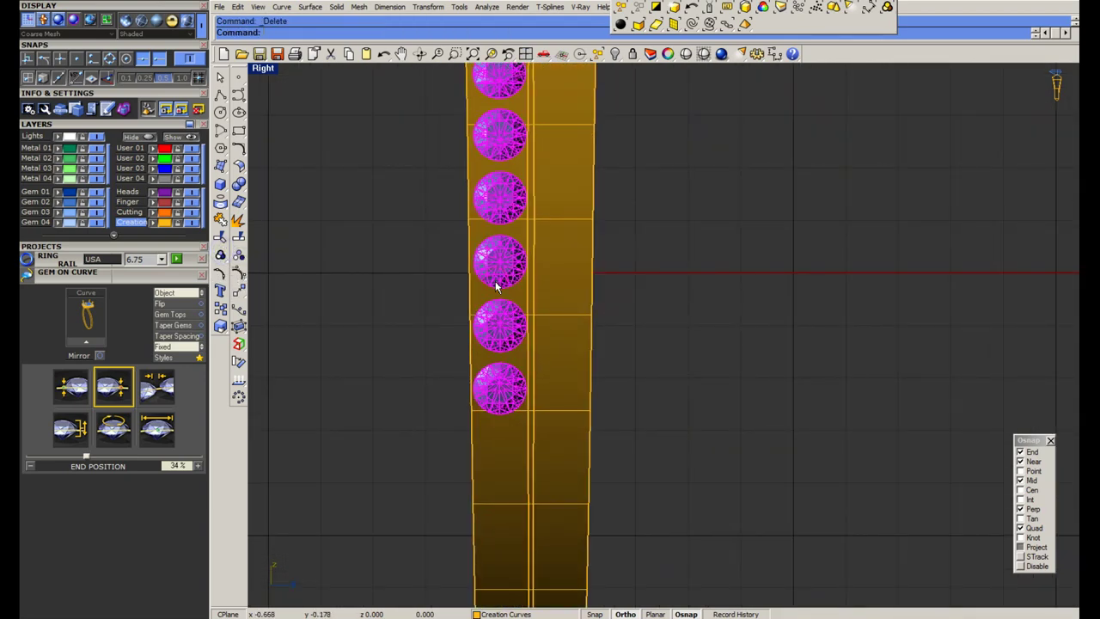
{"action": "key", "text": "ctrl+shift+g"}
{"action": "left_click", "coordinate": [498, 333]}
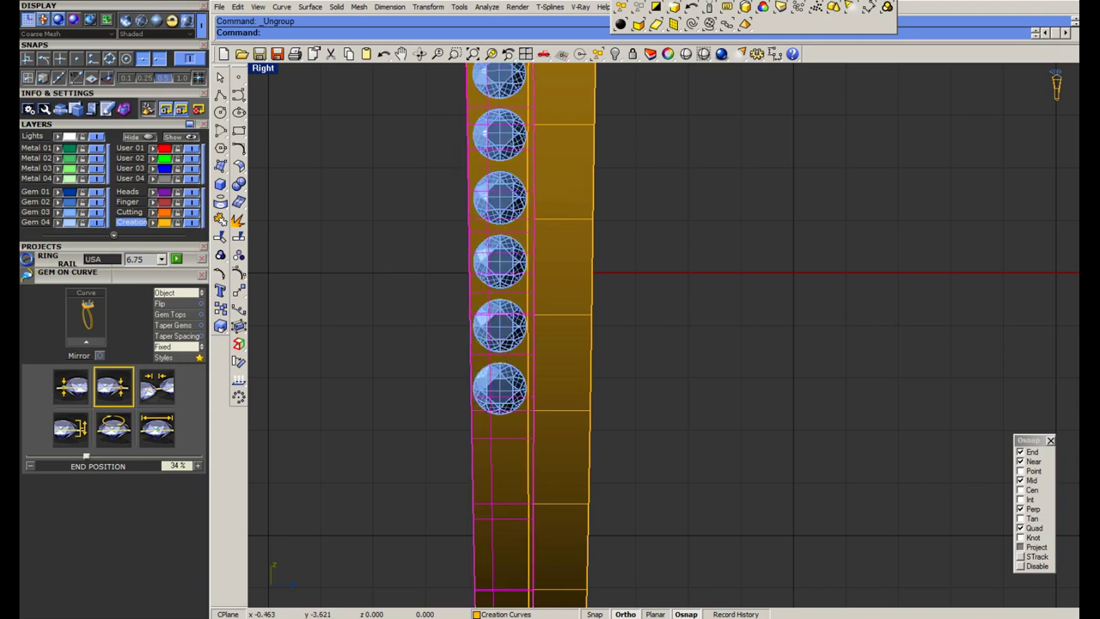
{"action": "left_click", "coordinate": [564, 492], "text": "shift"}
{"action": "key", "text": "ctrl+l"}
Move the second-lowest gem slightly sideways toward the split between the shank halves.
{"action": "left_click", "coordinate": [511, 329]}
{"action": "scroll", "coordinate": [507, 327], "scroll_direction": "up", "scroll_amount": 14}
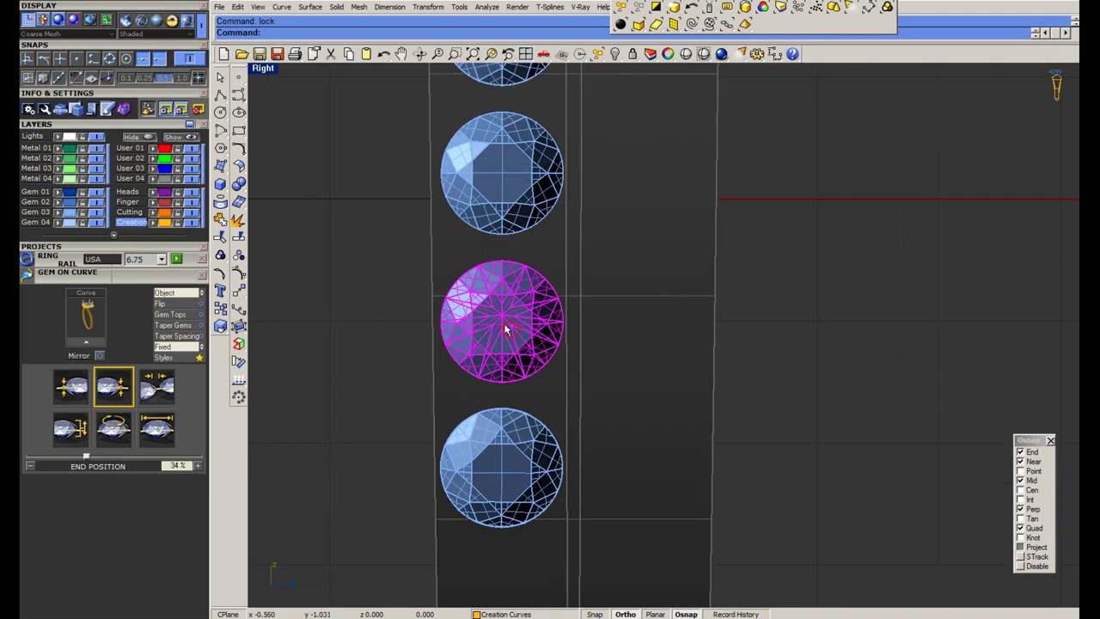
{"action": "left_click_drag", "start_coordinate": [437, 313], "coordinate": [447, 313]}
{"action": "scroll", "coordinate": [460, 319], "scroll_direction": "down", "scroll_amount": 6}
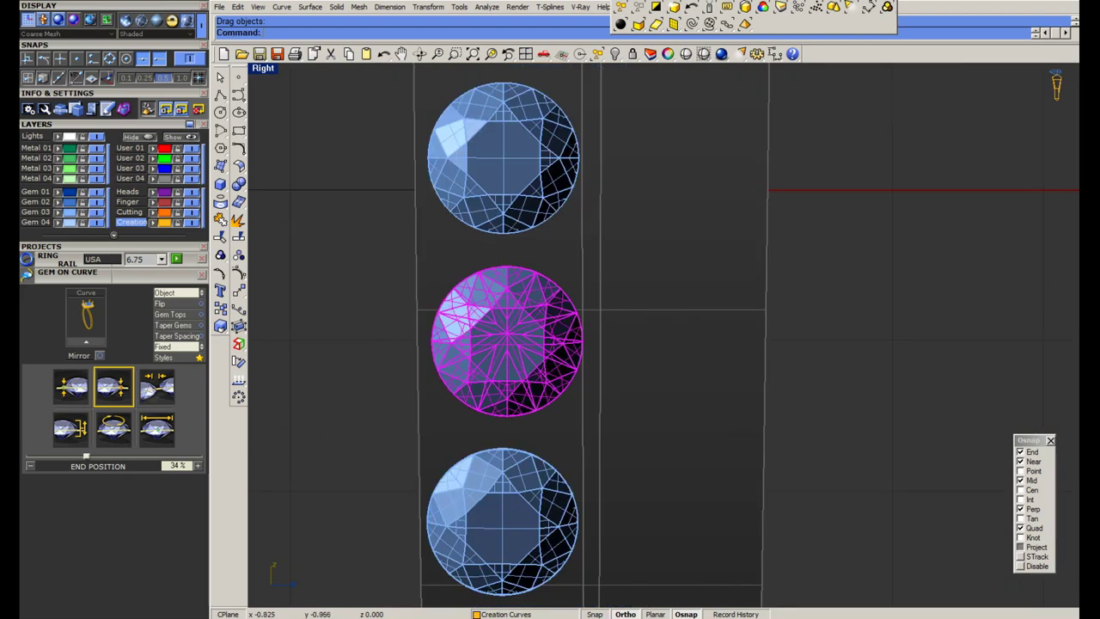
Measure the gap between the gem above the moved one and the shank's outer edge with an aligned dimension, without placing it.
{"action": "scroll", "coordinate": [493, 345], "scroll_direction": "down", "scroll_amount": 6}
{"action": "scroll", "coordinate": [453, 246], "scroll_direction": "up", "scroll_amount": 10}
{"action": "middle_click", "coordinate": [448, 271]}
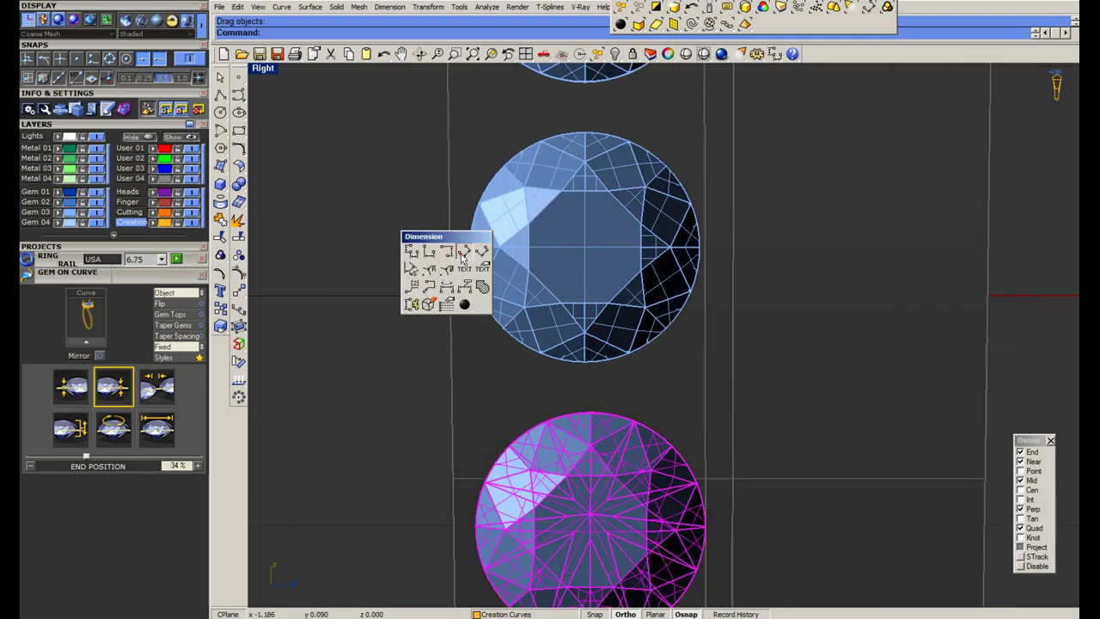
{"action": "left_click", "coordinate": [462, 256]}
{"action": "left_click", "coordinate": [469, 248]}
{"action": "left_click", "coordinate": [450, 249]}
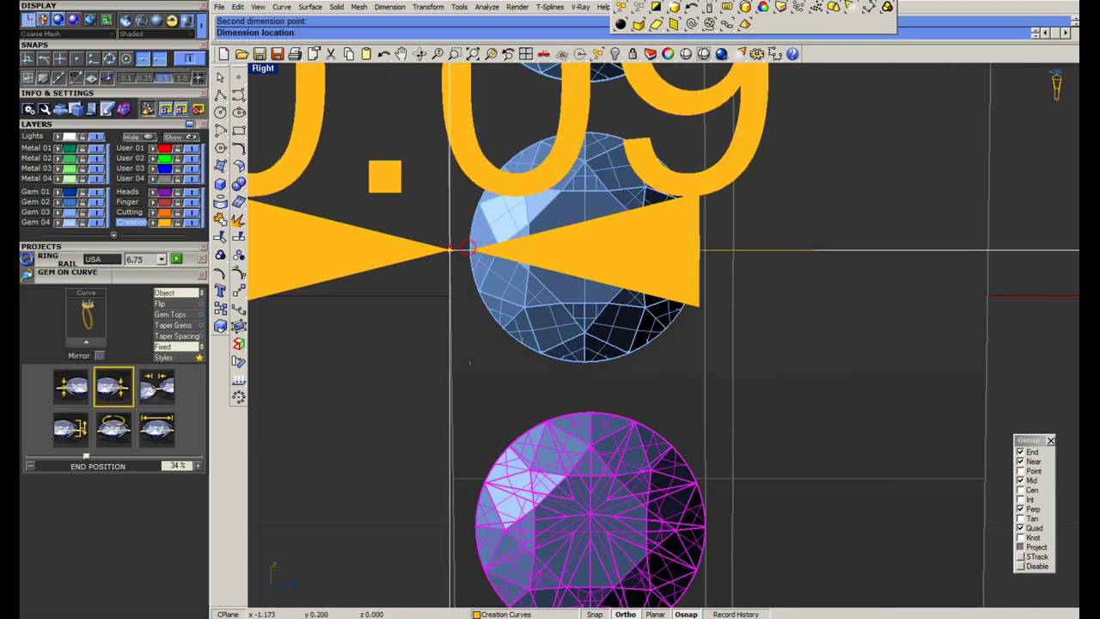
{"action": "scroll", "coordinate": [494, 331], "scroll_direction": "down", "scroll_amount": 10}
{"action": "key", "text": "Escape"}
Measure the gap to the shank's outer edge at two gems further up with aligned dimensions, without placing them.
{"action": "scroll", "coordinate": [481, 235], "scroll_direction": "up", "scroll_amount": 7}
{"action": "left_click", "coordinate": [490, 225]}
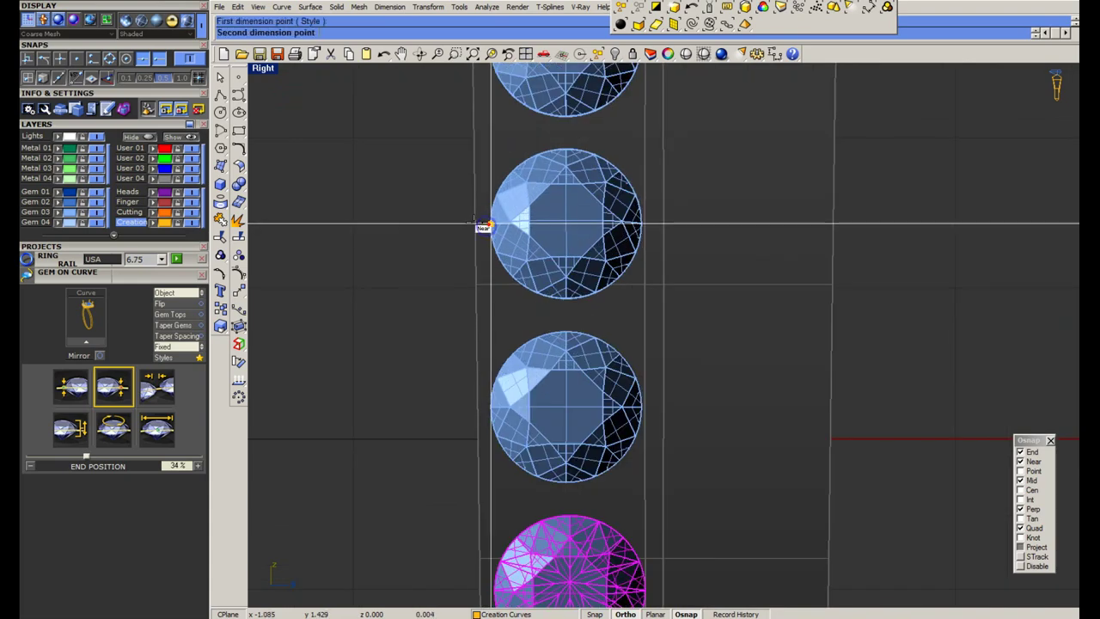
{"action": "left_click", "coordinate": [478, 223]}
{"action": "scroll", "coordinate": [507, 456], "scroll_direction": "down", "scroll_amount": 8}
{"action": "key", "text": "Escape"}
{"action": "scroll", "coordinate": [502, 305], "scroll_direction": "up", "scroll_amount": 6}
{"action": "right_click", "coordinate": [501, 305]}
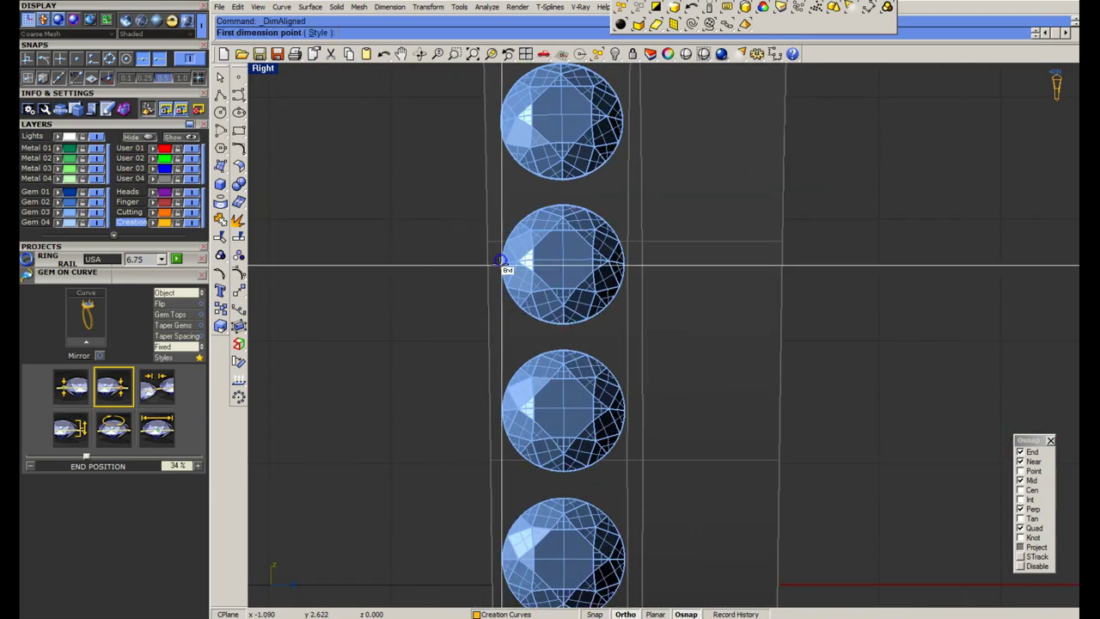
{"action": "left_click", "coordinate": [502, 264]}
{"action": "left_click", "coordinate": [487, 265]}
{"action": "scroll", "coordinate": [533, 318], "scroll_direction": "down", "scroll_amount": 10}
{"action": "key", "text": "Escape"}
{"action": "scroll", "coordinate": [485, 266], "scroll_direction": "up", "scroll_amount": 6}
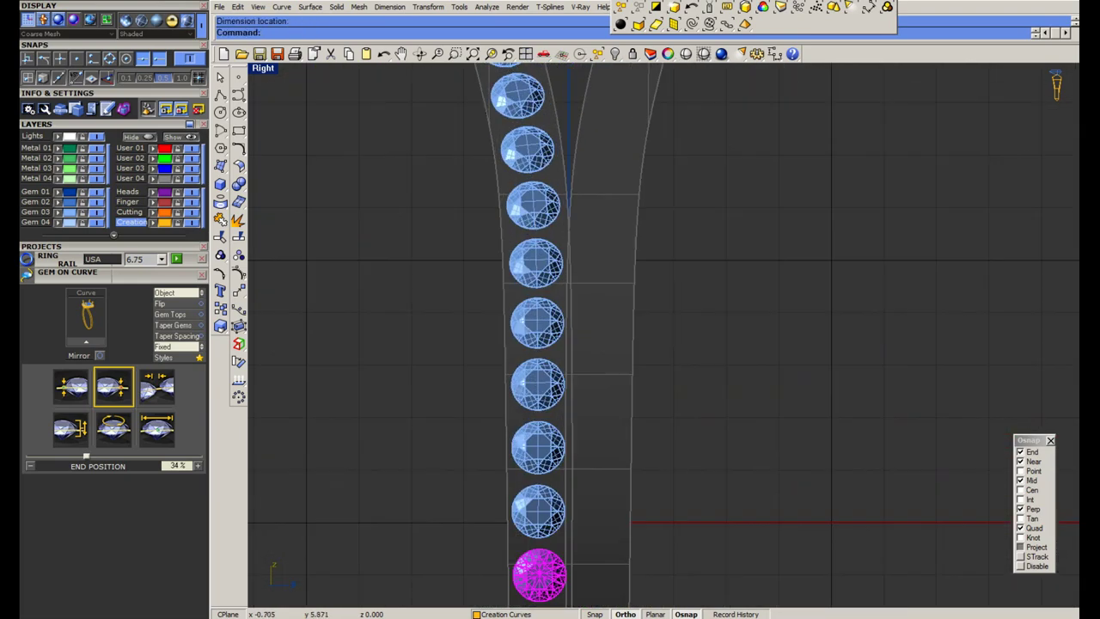
Show the hidden outline curve of the gem-set shank half and select it to compare with the tapered edge.
{"action": "scroll", "coordinate": [528, 210], "scroll_direction": "down", "scroll_amount": 8}
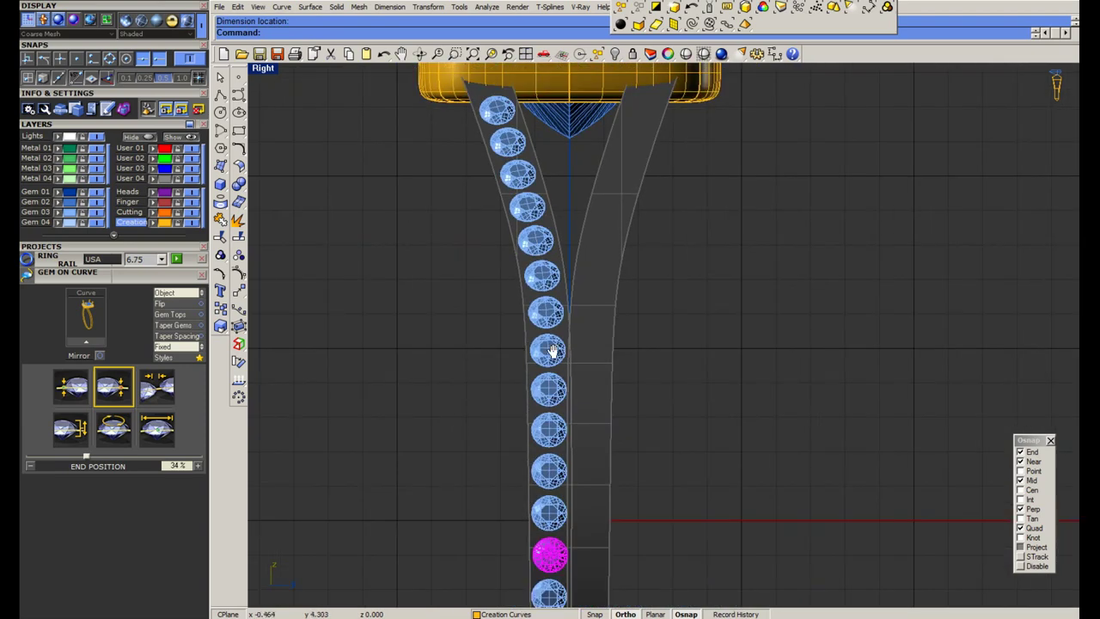
{"action": "right_click_drag", "start_coordinate": [552, 352], "coordinate": [554, 278]}
{"action": "scroll", "coordinate": [576, 307], "scroll_direction": "up", "scroll_amount": 6}
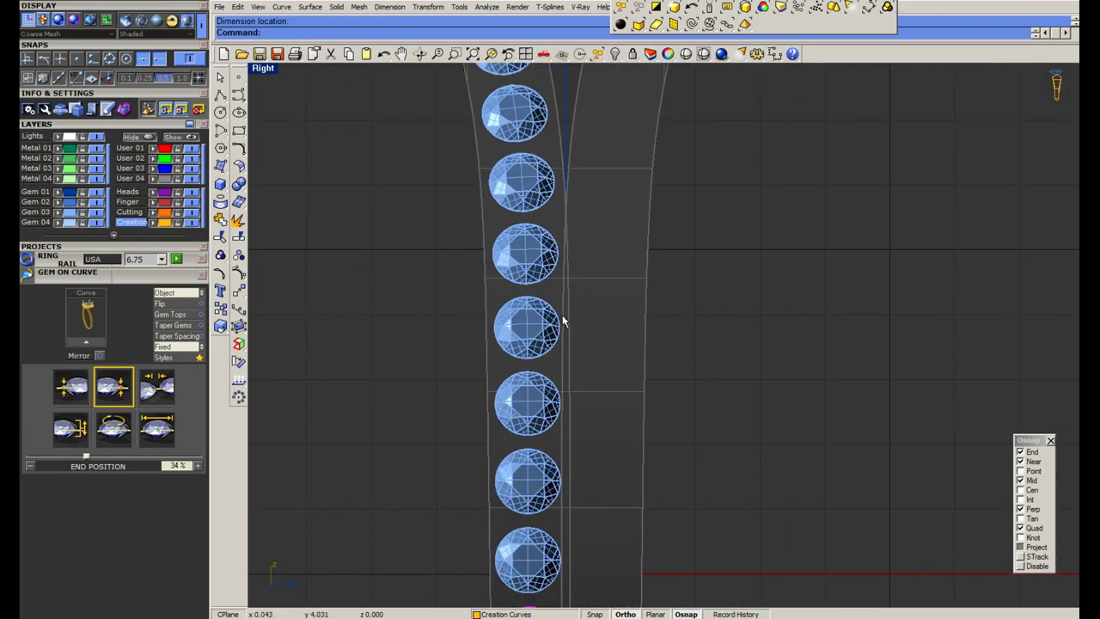
{"action": "scroll", "coordinate": [526, 298], "scroll_direction": "down", "scroll_amount": 4}
{"action": "scroll", "coordinate": [513, 254], "scroll_direction": "up", "scroll_amount": 4}
{"action": "scroll", "coordinate": [515, 257], "scroll_direction": "down", "scroll_amount": 5}
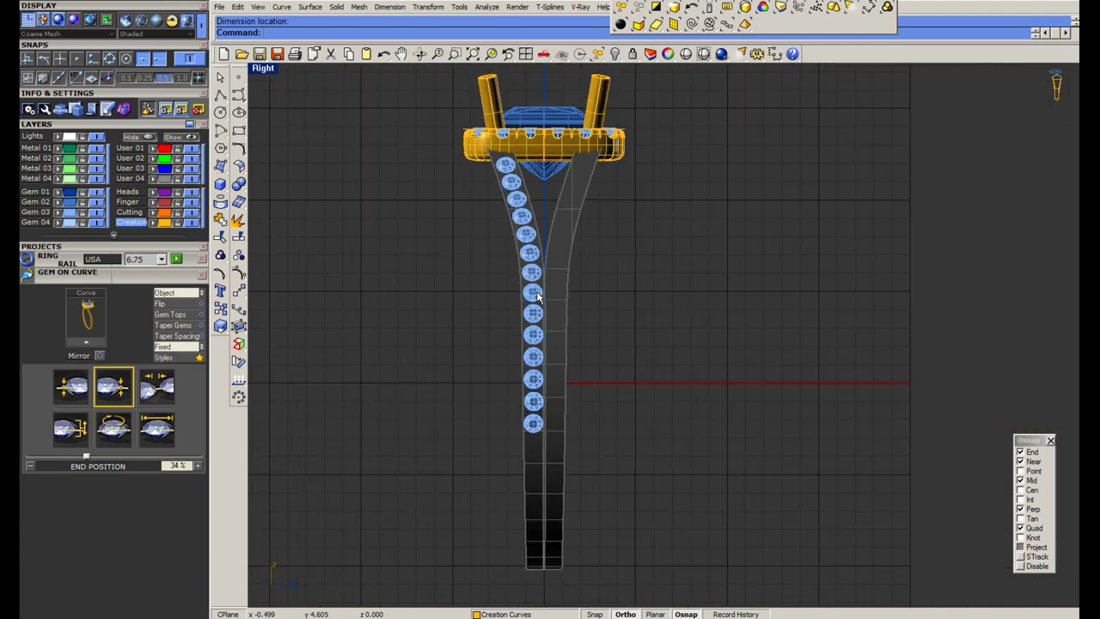
{"action": "left_click", "coordinate": [617, 55]}
{"action": "left_click", "coordinate": [667, 67]}
{"action": "scroll", "coordinate": [527, 421], "scroll_direction": "up", "scroll_amount": 4}
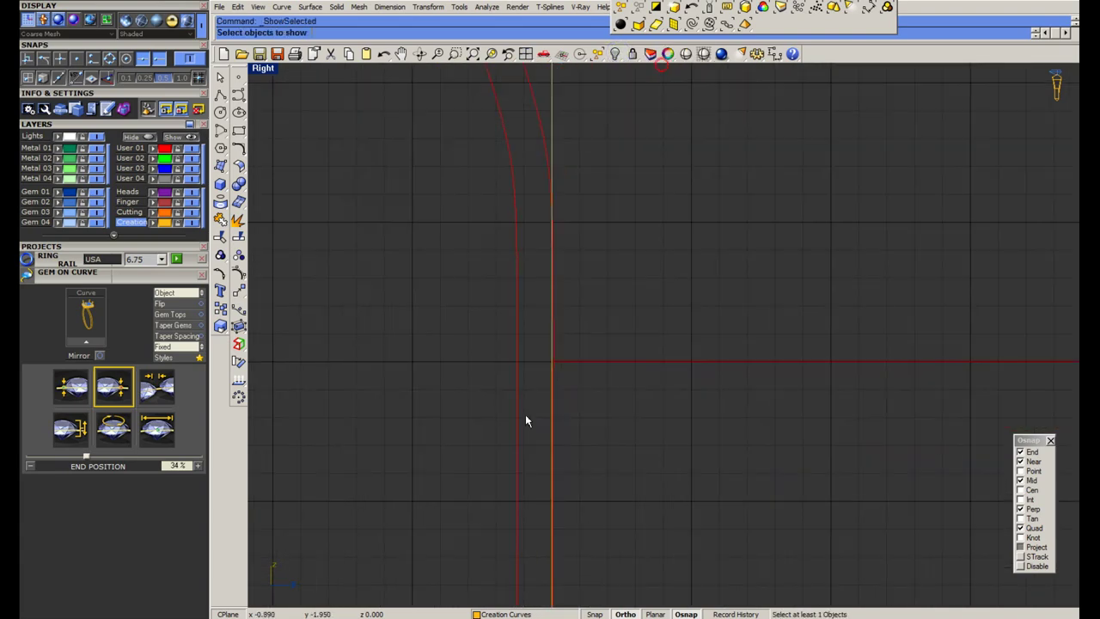
{"action": "left_click", "coordinate": [519, 407]}
{"action": "right_click", "coordinate": [519, 407]}
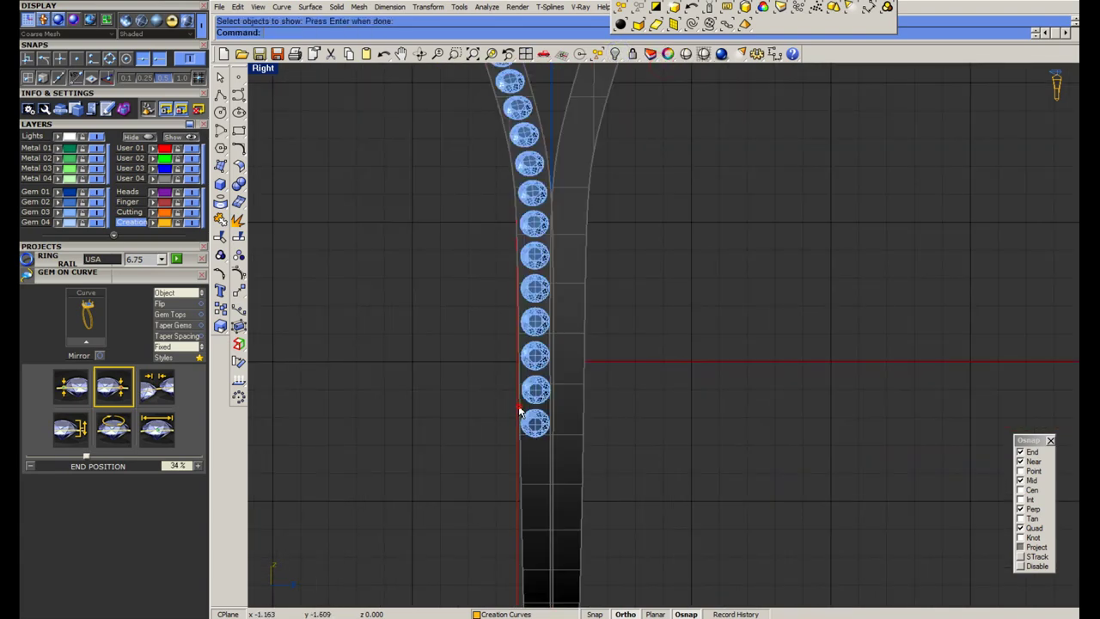
{"action": "left_click", "coordinate": [514, 451]}
{"action": "right_click_drag", "start_coordinate": [517, 449], "coordinate": [513, 390]}
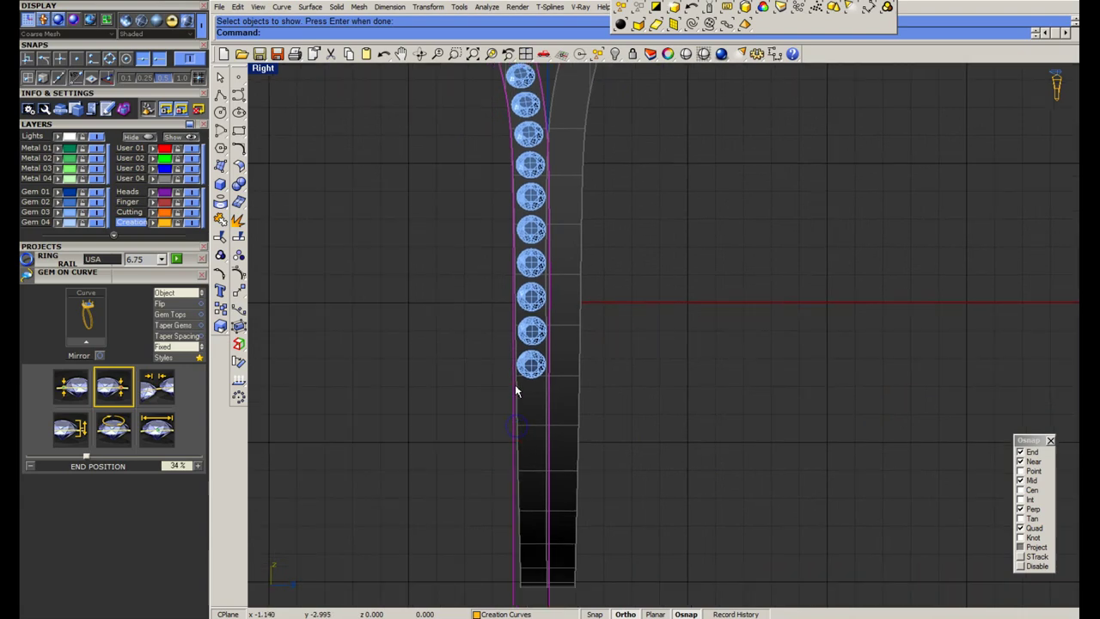
{"action": "right_click_drag", "start_coordinate": [577, 148], "coordinate": [576, 204]}
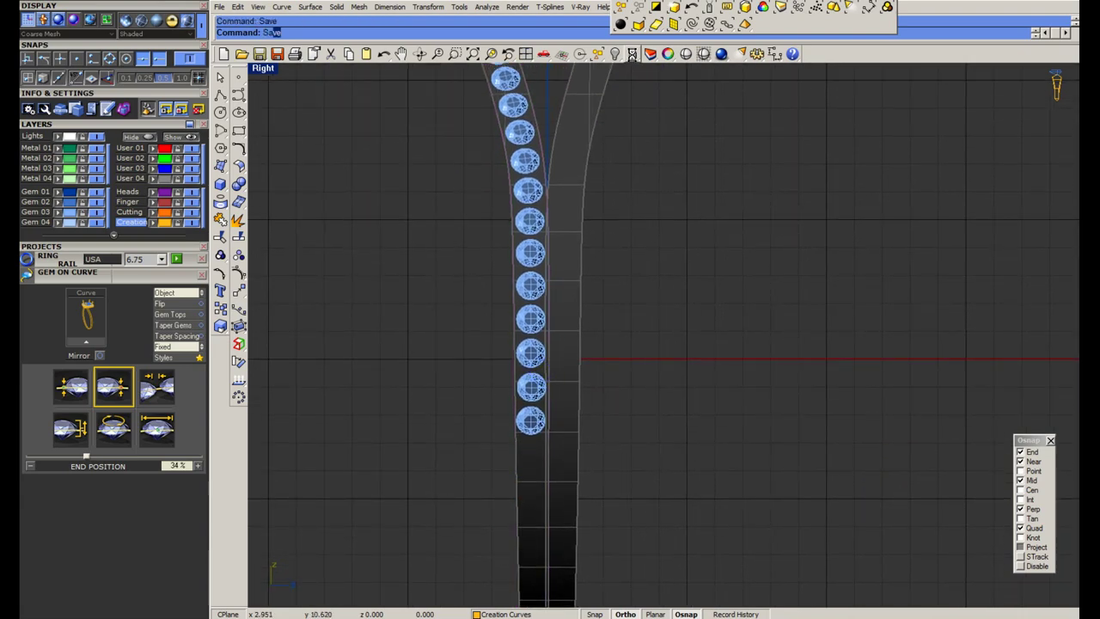
Unlock the shank halves and duplicate the outer edge of the gem-set half as a curve.
{"action": "left_click", "coordinate": [632, 54]}
{"action": "left_click", "coordinate": [221, 202]}
{"action": "left_click", "coordinate": [277, 217]}
{"action": "scroll", "coordinate": [530, 509], "scroll_direction": "up", "scroll_amount": 6}
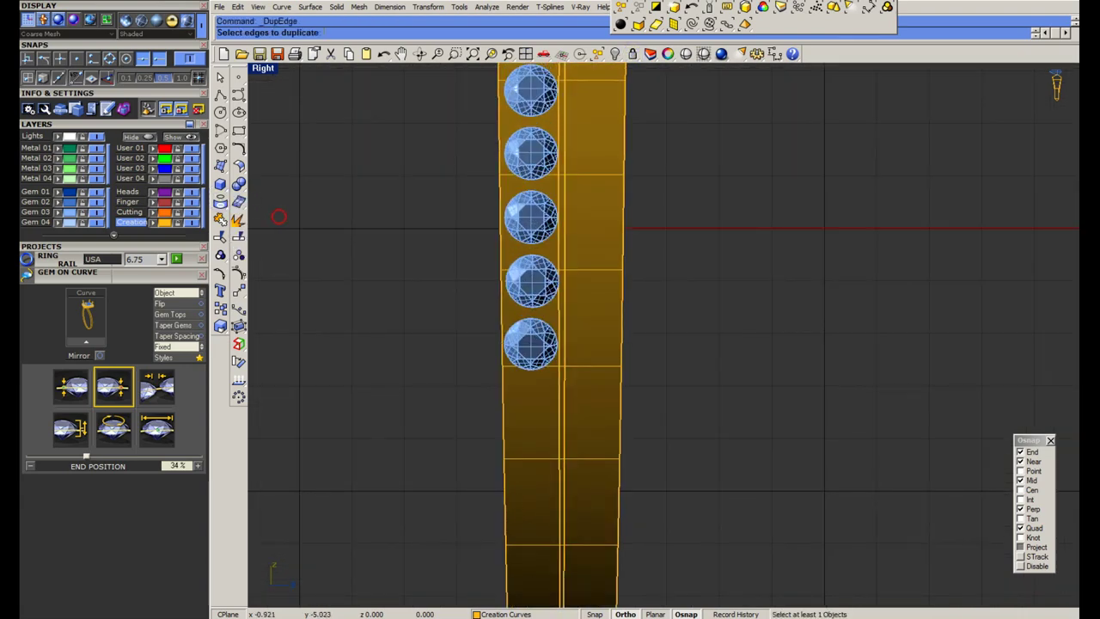
{"action": "left_click", "coordinate": [506, 473]}
{"action": "right_click", "coordinate": [505, 471]}
{"action": "right_click", "coordinate": [504, 471]}
{"action": "scroll", "coordinate": [507, 403], "scroll_direction": "down", "scroll_amount": 6}
Lock both shank halves again, leaving the duplicated edge curve editable.
{"action": "left_click", "coordinate": [522, 459]}
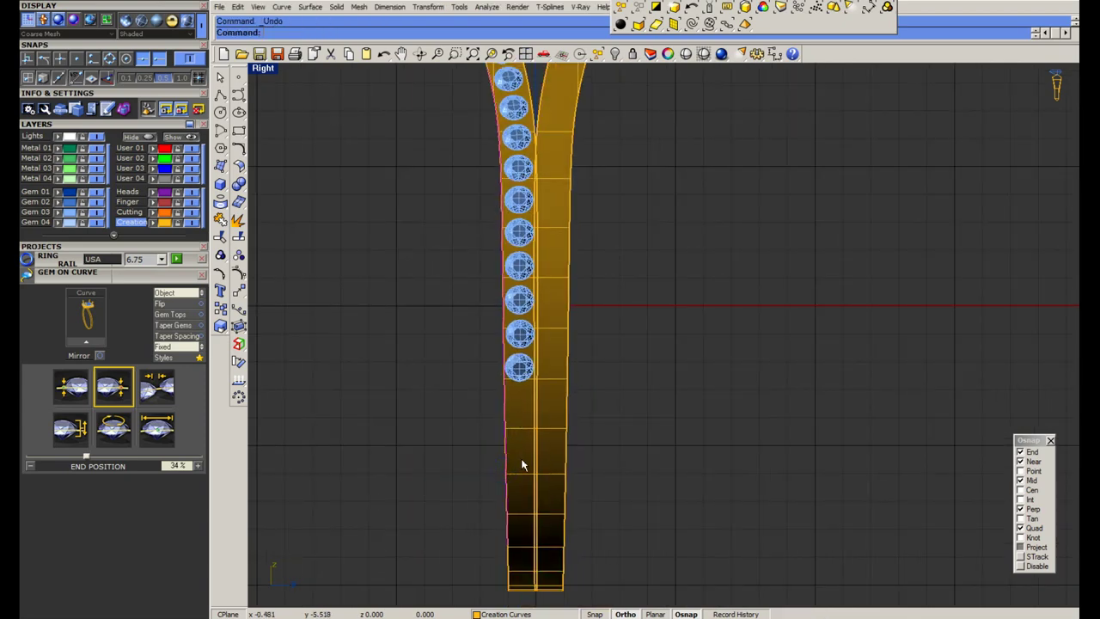
{"action": "left_click", "coordinate": [561, 445], "text": "shift"}
{"action": "type", "text": "l"}
{"action": "key", "text": "Return"}
{"action": "right_click_drag", "start_coordinate": [521, 369], "coordinate": [538, 419]}
Paste the copied edge curve and project it to the construction plane, deleting the input curve.
{"action": "key", "text": "ctrl+v"}
{"action": "left_click", "coordinate": [429, 7]}
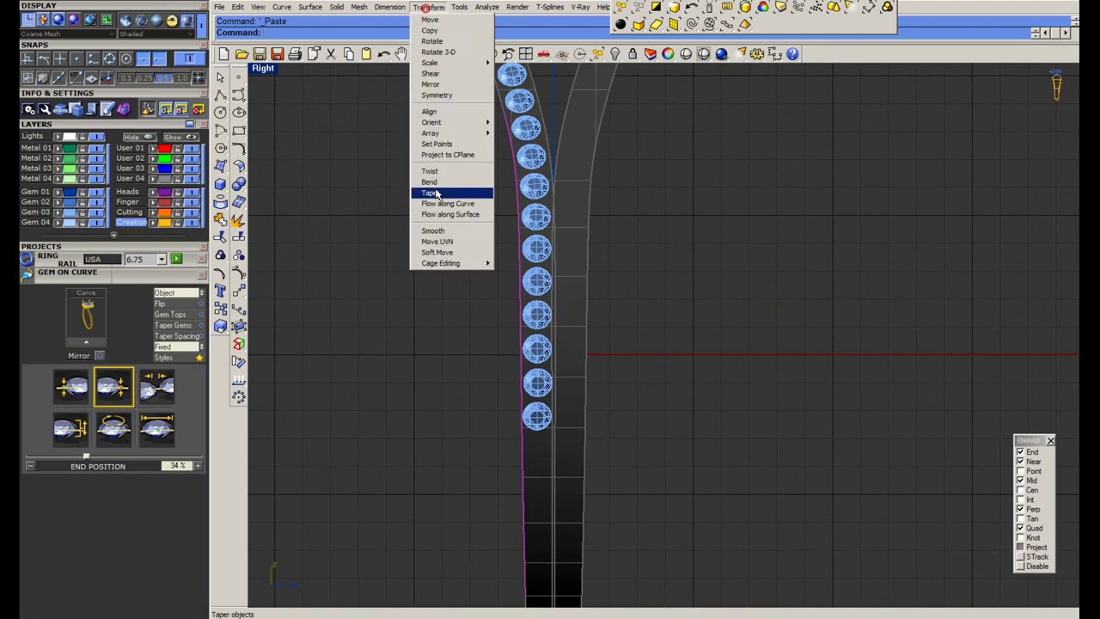
{"action": "left_click", "coordinate": [447, 156]}
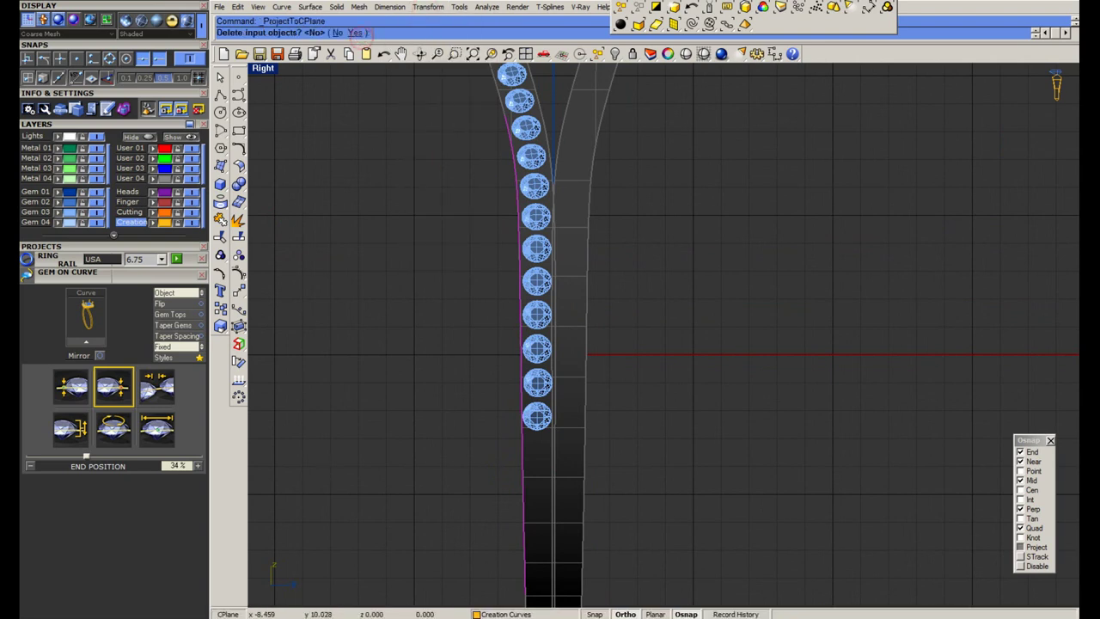
Try to offset the projected edge curve beside the gem row, undoing each offset.
{"action": "right_click", "coordinate": [238, 96]}
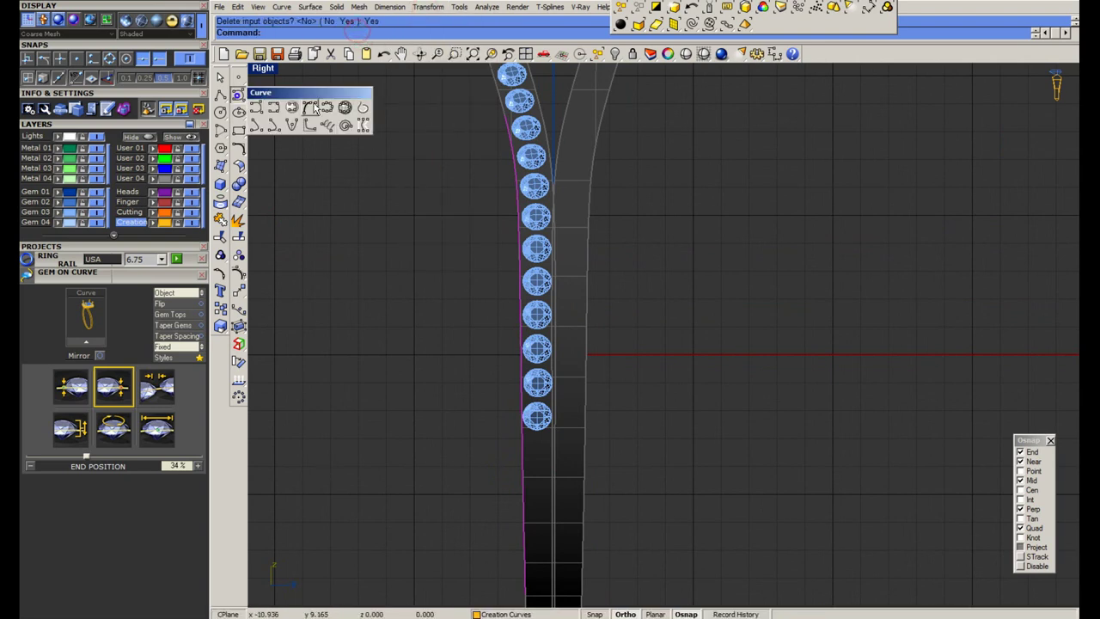
{"action": "left_click", "coordinate": [244, 148]}
{"action": "left_click", "coordinate": [361, 158]}
{"action": "scroll", "coordinate": [537, 278], "scroll_direction": "up", "scroll_amount": 8}
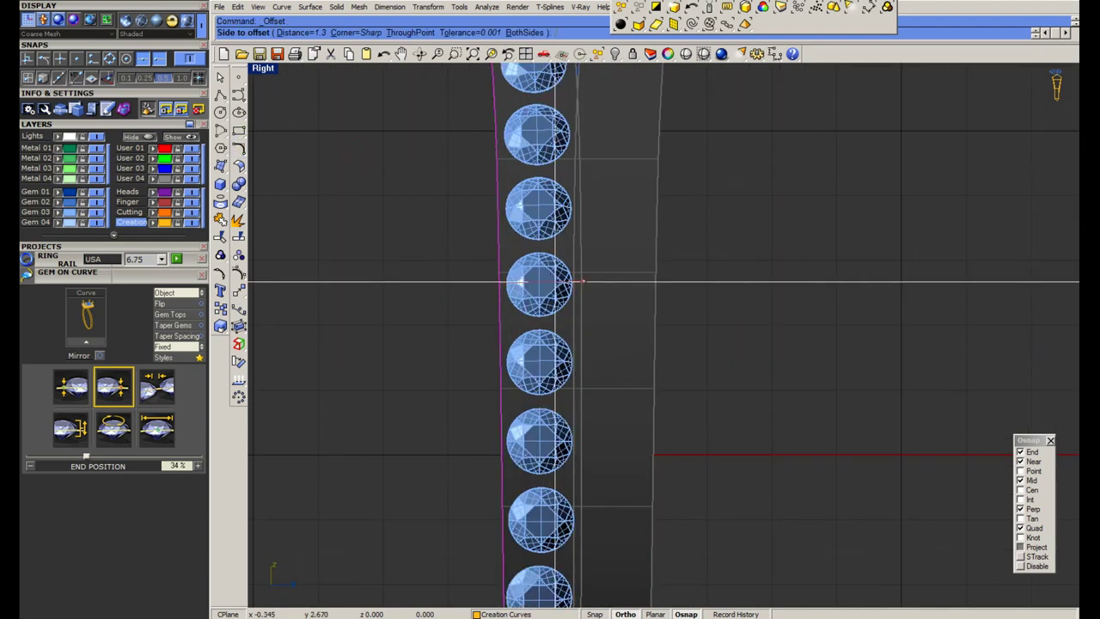
{"action": "left_click", "coordinate": [511, 287]}
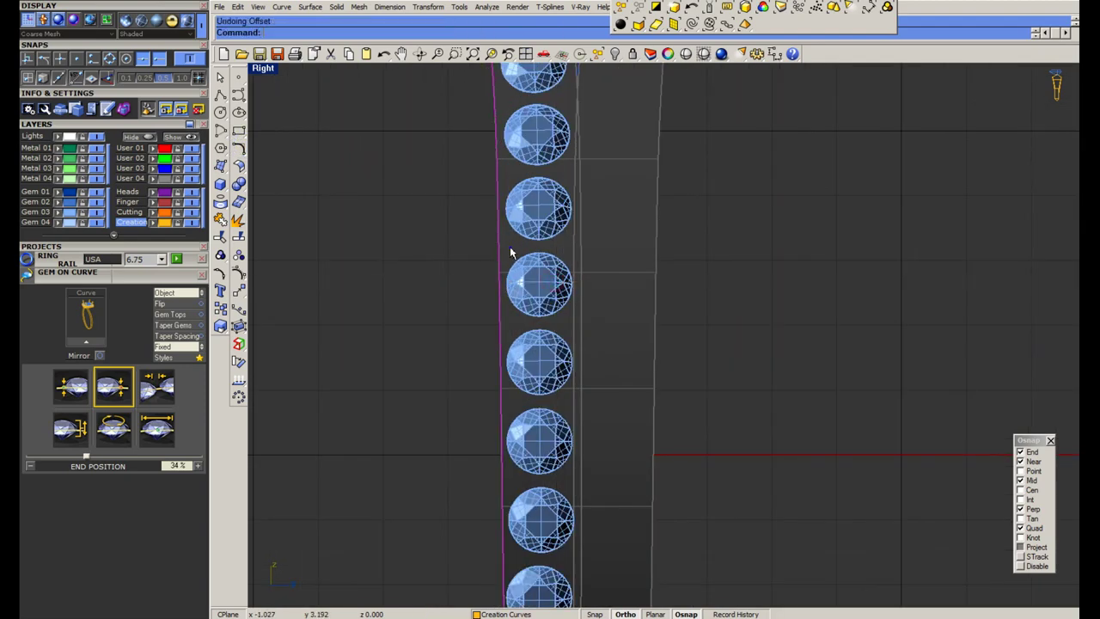
{"action": "right_click", "coordinate": [510, 249]}
{"action": "left_click", "coordinate": [510, 250]}
{"action": "scroll", "coordinate": [511, 250], "scroll_direction": "up", "scroll_amount": 6}
{"action": "key", "text": "ctrl+z"}
{"action": "right_click", "coordinate": [517, 248]}
{"action": "left_click", "coordinate": [518, 246]}
{"action": "scroll", "coordinate": [526, 244], "scroll_direction": "down", "scroll_amount": 8}
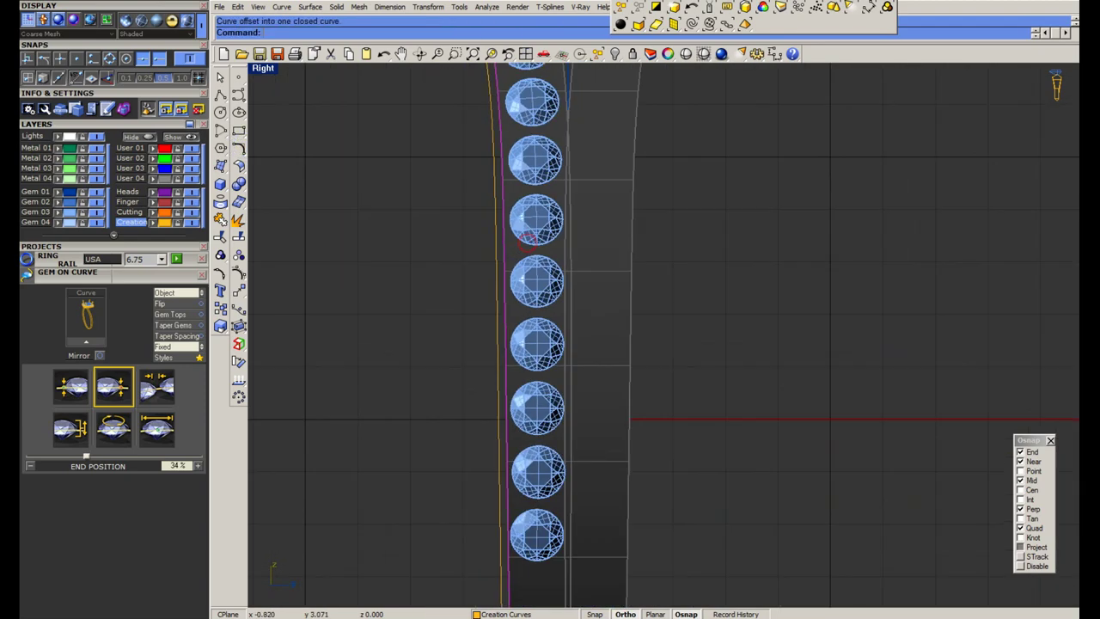
{"action": "scroll", "coordinate": [515, 250], "scroll_direction": "down", "scroll_amount": 3}
{"action": "key", "text": "ctrl+z"}
Trace the projected edge curve with an interpolated curve, from beside the upper gems down to near the shank's base.
{"action": "scroll", "coordinate": [502, 140], "scroll_direction": "up", "scroll_amount": 10}
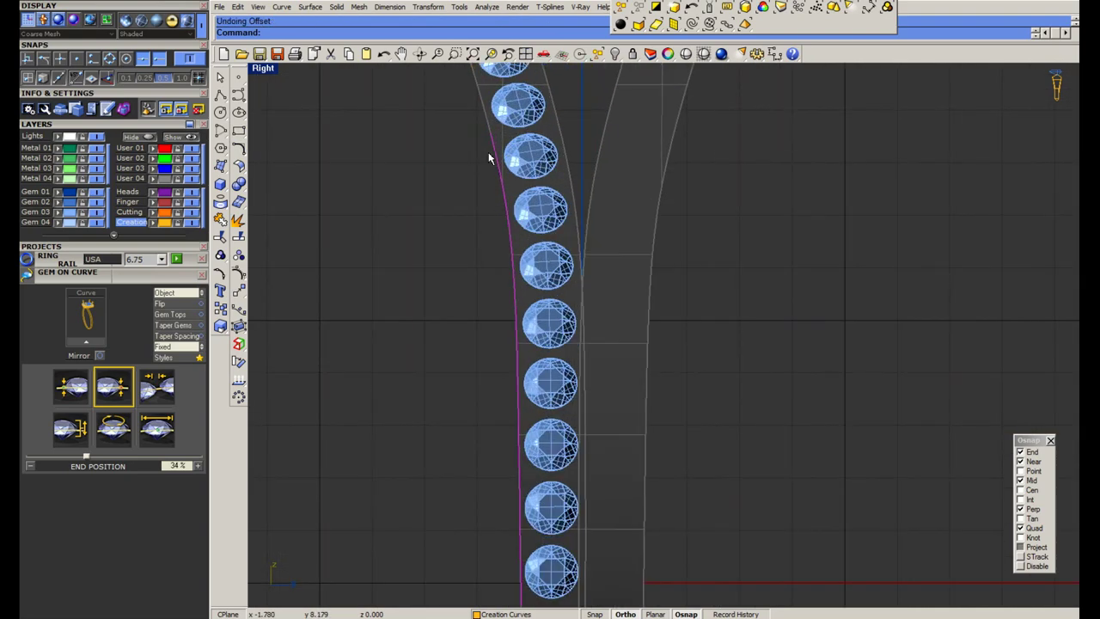
{"action": "left_click", "coordinate": [241, 97]}
{"action": "left_click", "coordinate": [276, 107]}
{"action": "scroll", "coordinate": [484, 195], "scroll_direction": "up", "scroll_amount": 4}
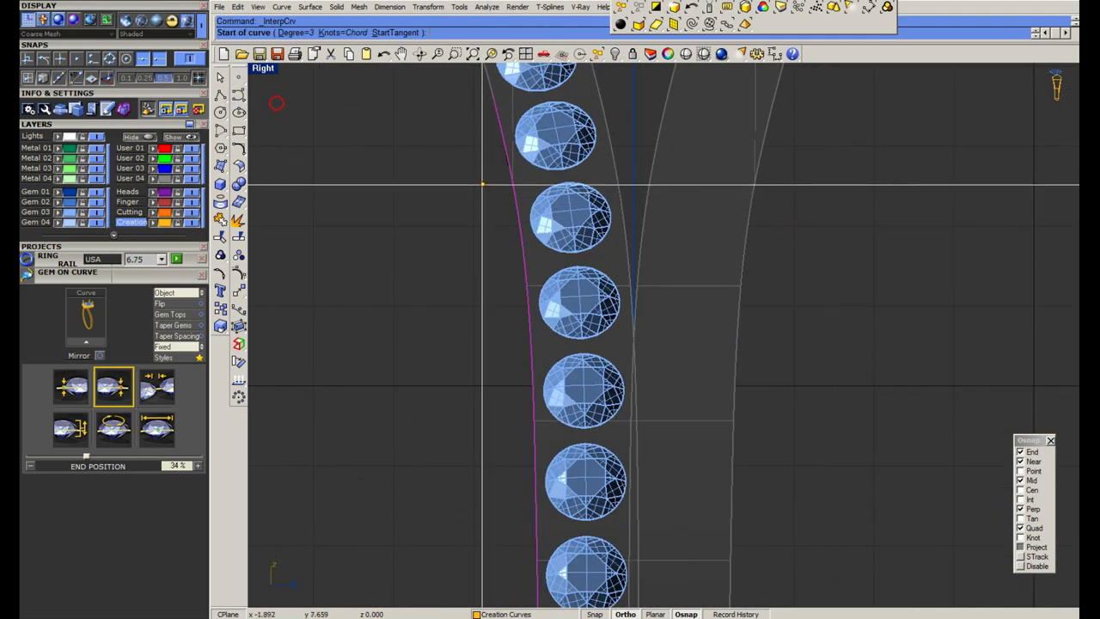
{"action": "left_click", "coordinate": [494, 100]}
{"action": "left_click", "coordinate": [515, 195]}
{"action": "left_click", "coordinate": [540, 308]}
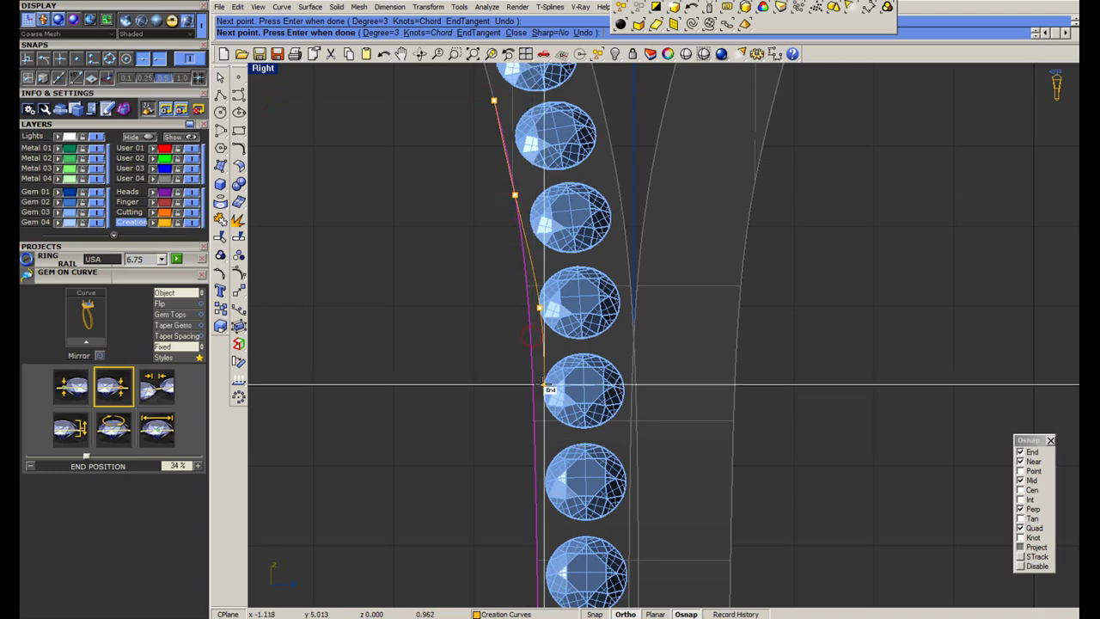
{"action": "left_click", "coordinate": [386, 57]}
{"action": "left_click", "coordinate": [543, 288]}
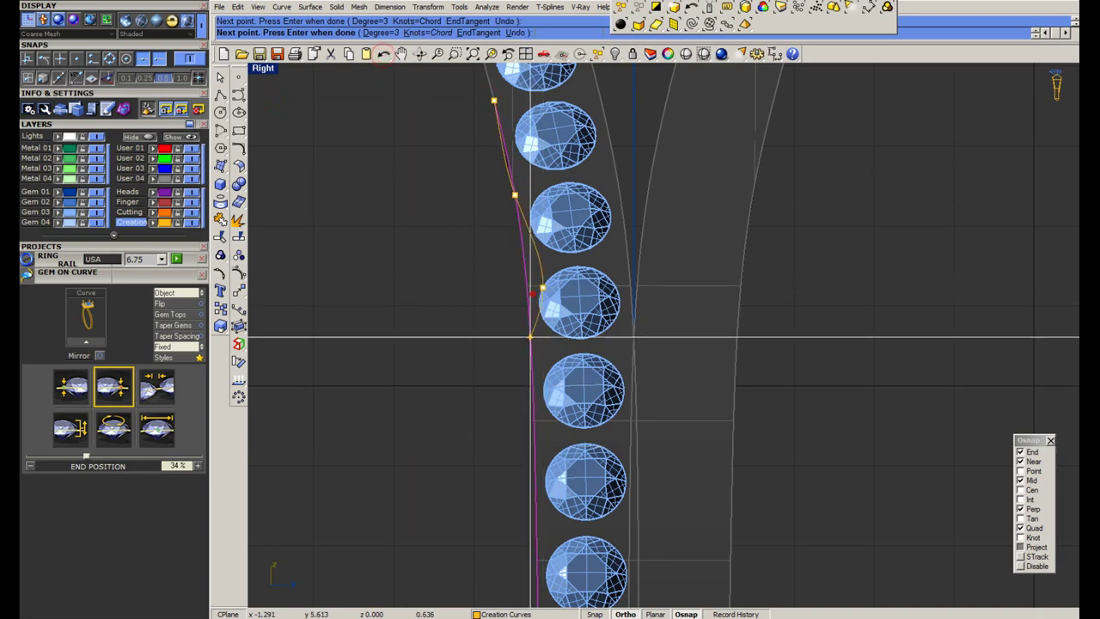
{"action": "left_click", "coordinate": [384, 58]}
{"action": "left_click", "coordinate": [531, 331]}
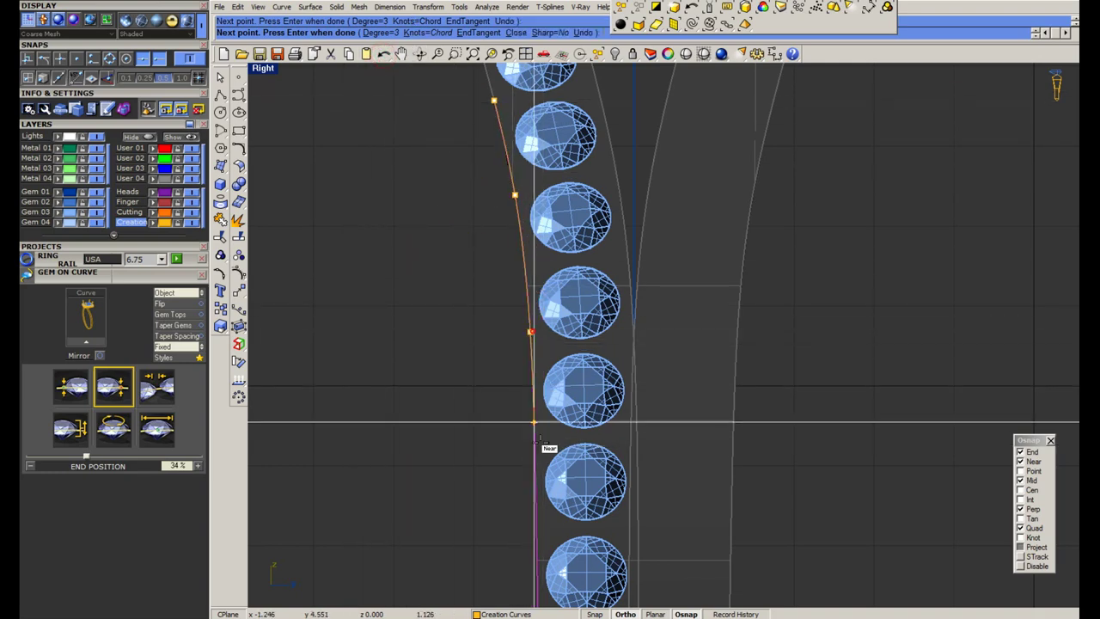
{"action": "left_click", "coordinate": [534, 447]}
{"action": "right_click_drag", "start_coordinate": [555, 550], "coordinate": [510, 238]}
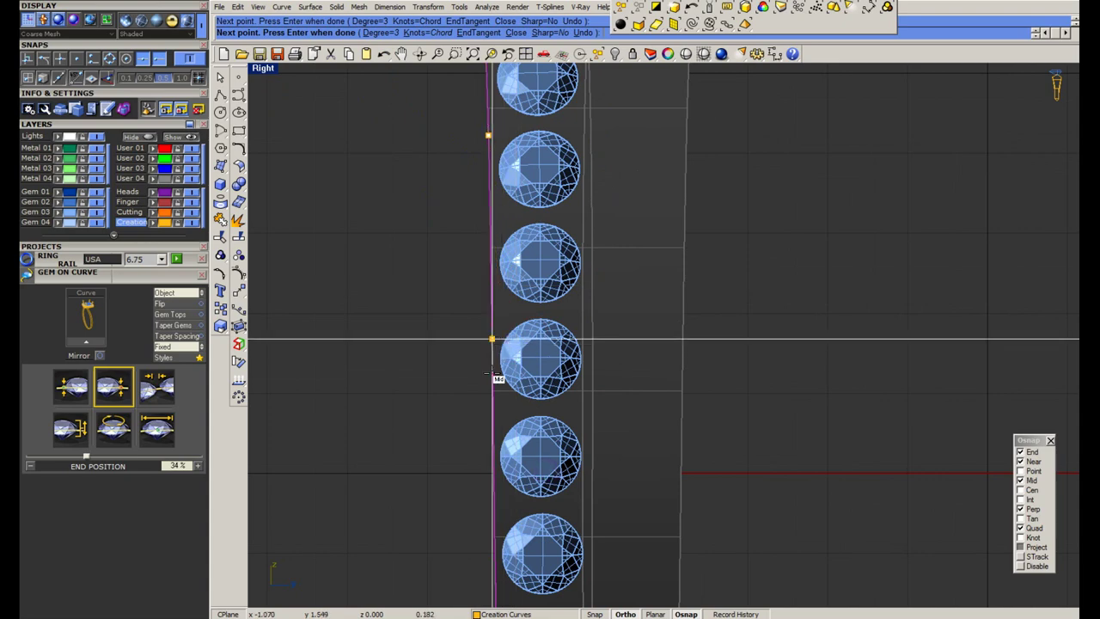
{"action": "left_click", "coordinate": [492, 338]}
{"action": "left_click", "coordinate": [493, 436]}
{"action": "right_click_drag", "start_coordinate": [493, 489], "coordinate": [475, 276]}
{"action": "left_click", "coordinate": [474, 406]}
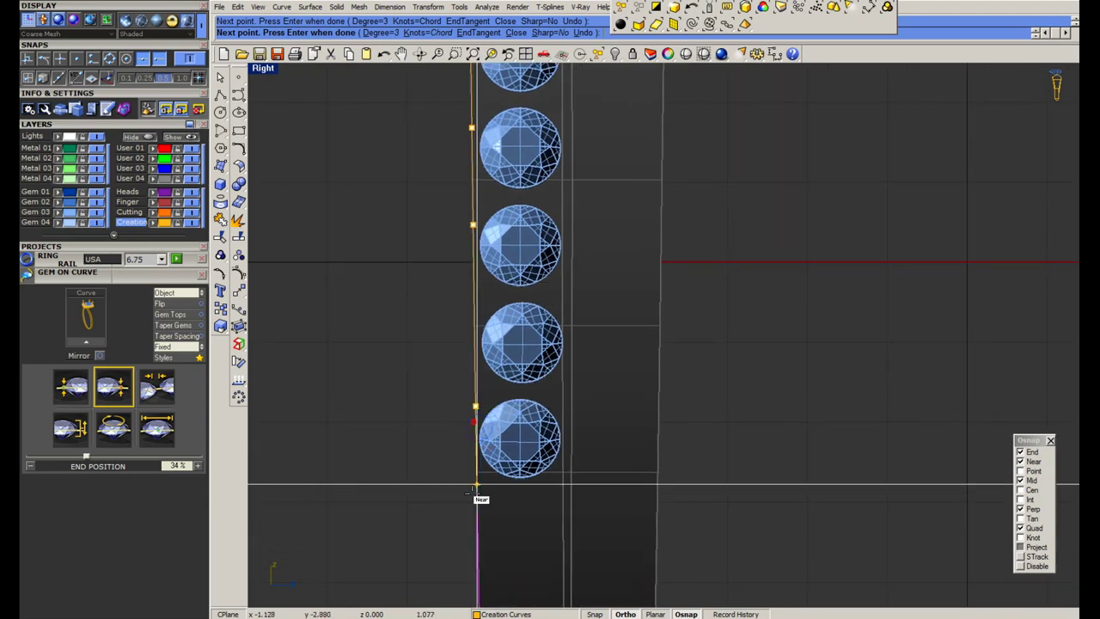
{"action": "left_click", "coordinate": [476, 494]}
{"action": "right_click_drag", "start_coordinate": [469, 512], "coordinate": [463, 262]}
{"action": "left_click", "coordinate": [473, 412]}
{"action": "right_click_drag", "start_coordinate": [473, 476], "coordinate": [485, 355]}
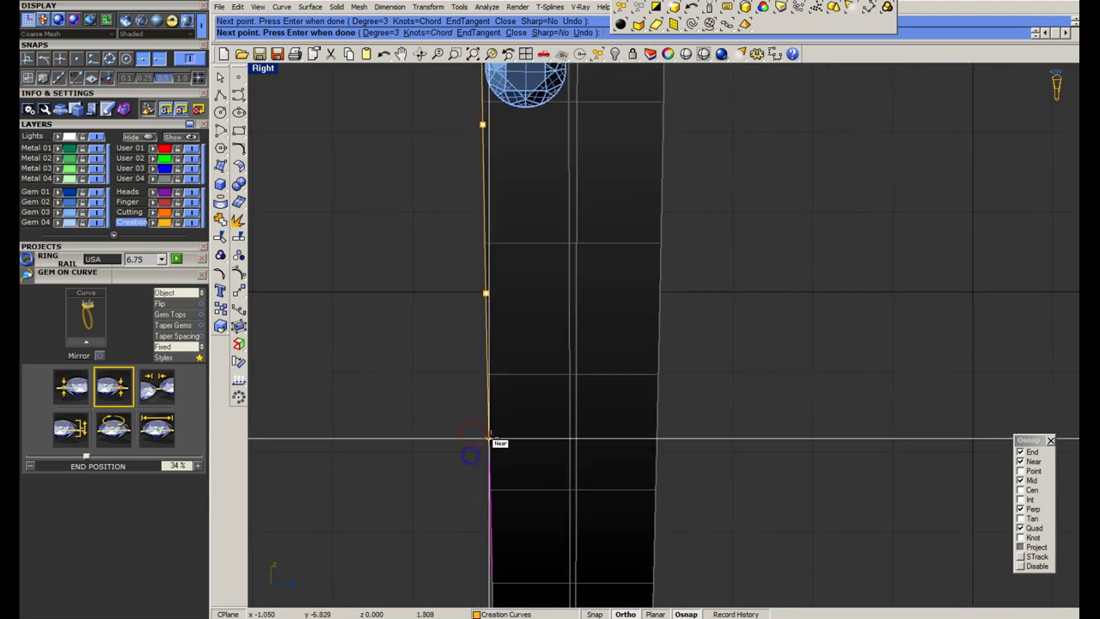
{"action": "left_click", "coordinate": [490, 444]}
{"action": "left_click", "coordinate": [492, 551]}
{"action": "right_click", "coordinate": [491, 551]}
Delete the projected edge curve and offset the traced curve 0.15 toward the gem row.
{"action": "scroll", "coordinate": [543, 438], "scroll_direction": "down", "scroll_amount": 6}
{"action": "key", "text": "Delete"}
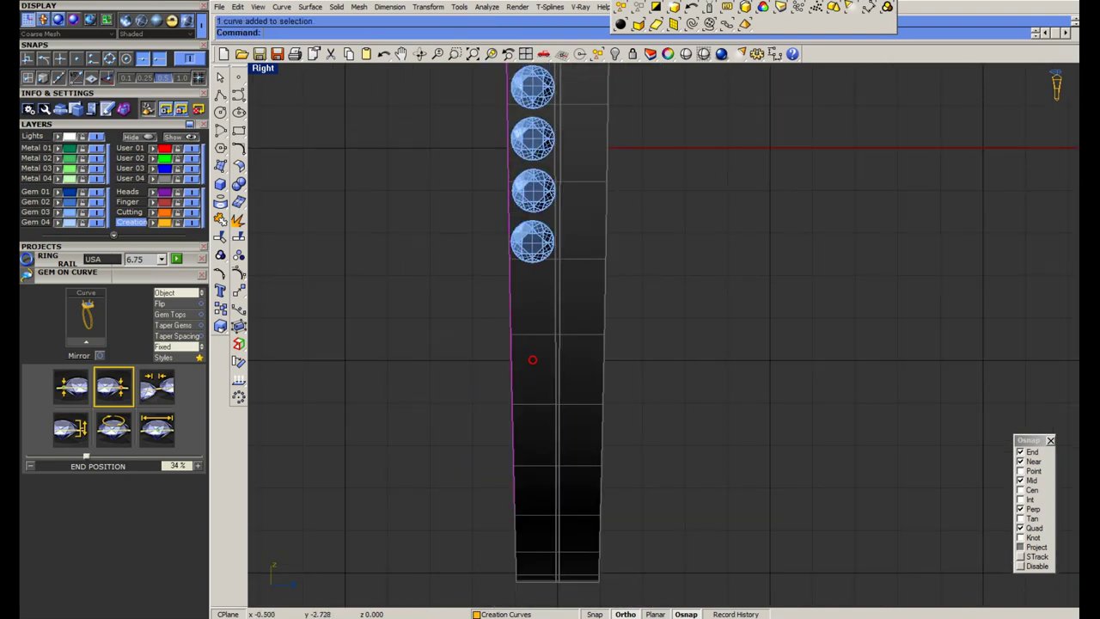
{"action": "right_click_drag", "start_coordinate": [534, 260], "coordinate": [529, 403]}
{"action": "left_click", "coordinate": [366, 163]}
{"action": "scroll", "coordinate": [483, 163], "scroll_direction": "up", "scroll_amount": 12}
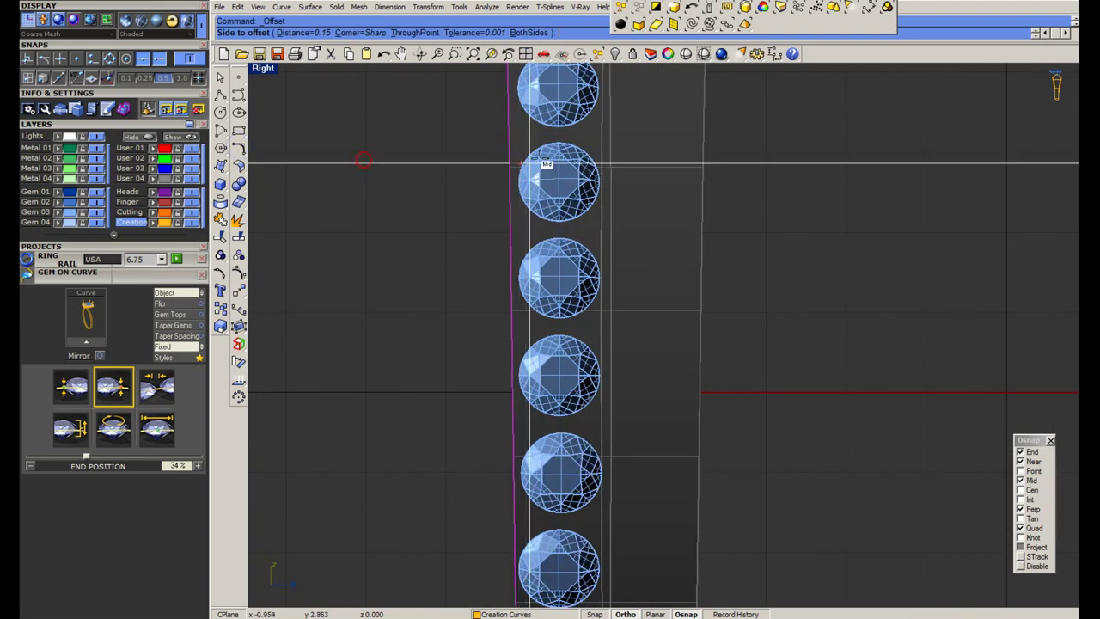
{"action": "left_click", "coordinate": [545, 135]}
{"action": "scroll", "coordinate": [487, 211], "scroll_direction": "down", "scroll_amount": 8}
Switch the viewport to wireframe and move one gem sideways so its outer edge meets the offset guide curve.
{"action": "right_click", "coordinate": [704, 54]}
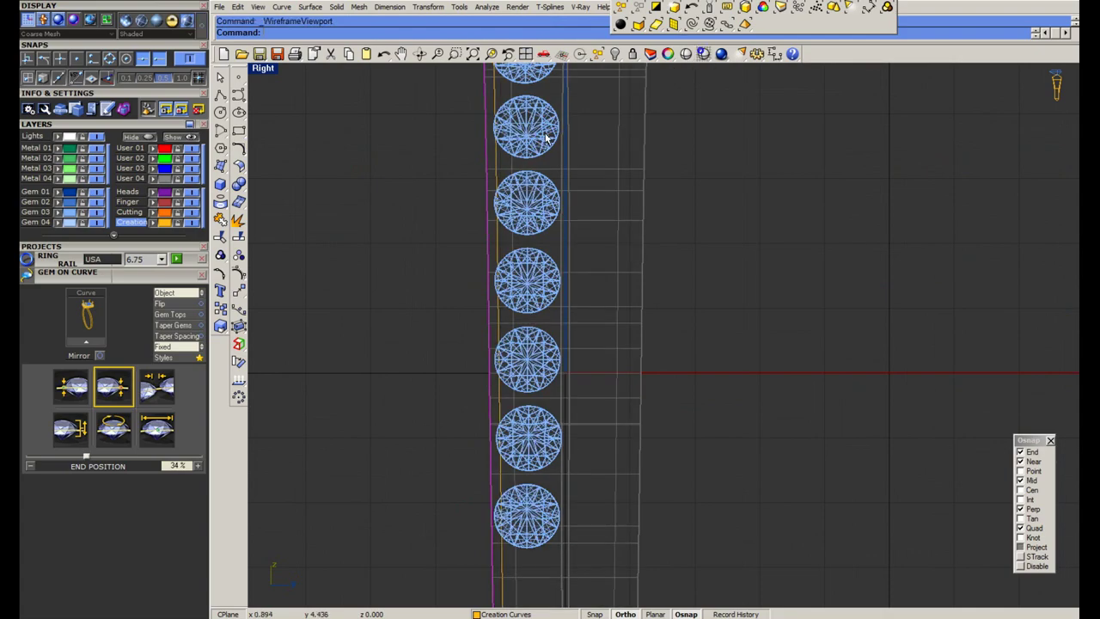
{"action": "scroll", "coordinate": [492, 226], "scroll_direction": "up", "scroll_amount": 5}
{"action": "scroll", "coordinate": [493, 230], "scroll_direction": "down", "scroll_amount": 6}
{"action": "scroll", "coordinate": [552, 228], "scroll_direction": "up", "scroll_amount": 6}
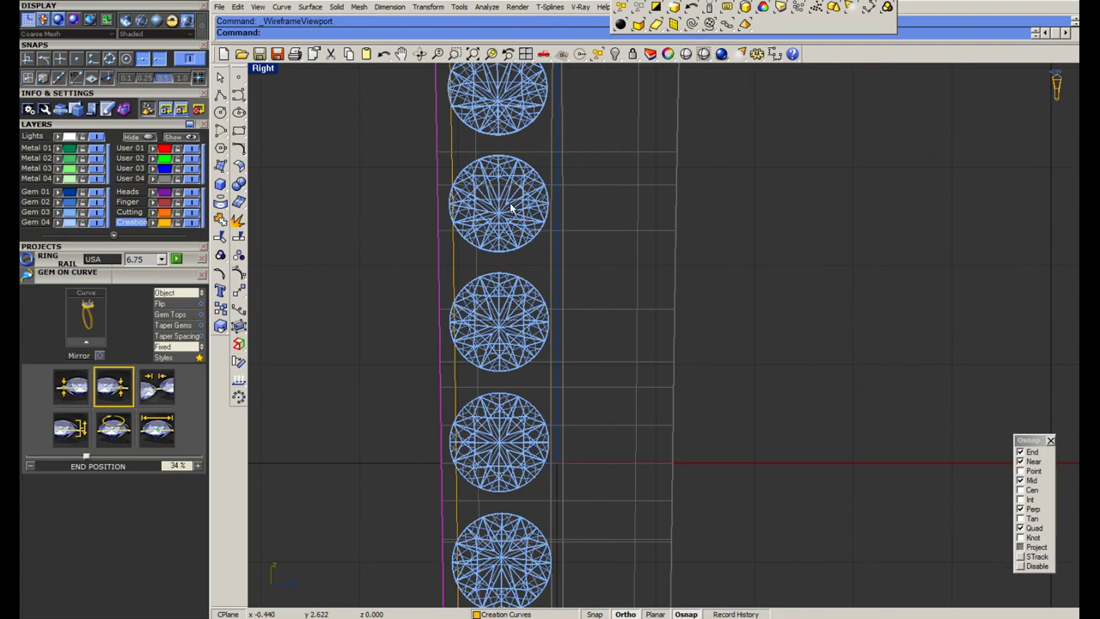
{"action": "left_click", "coordinate": [507, 208]}
{"action": "scroll", "coordinate": [461, 209], "scroll_direction": "up", "scroll_amount": 12}
{"action": "left_click_drag", "start_coordinate": [448, 191], "coordinate": [444, 153]}
{"action": "scroll", "coordinate": [464, 176], "scroll_direction": "down", "scroll_amount": 6}
{"action": "scroll", "coordinate": [452, 168], "scroll_direction": "up", "scroll_amount": 13}
{"action": "key", "text": "ctrl+z"}
{"action": "scroll", "coordinate": [450, 157], "scroll_direction": "up", "scroll_amount": 6}
{"action": "scroll", "coordinate": [445, 153], "scroll_direction": "down", "scroll_amount": 15}
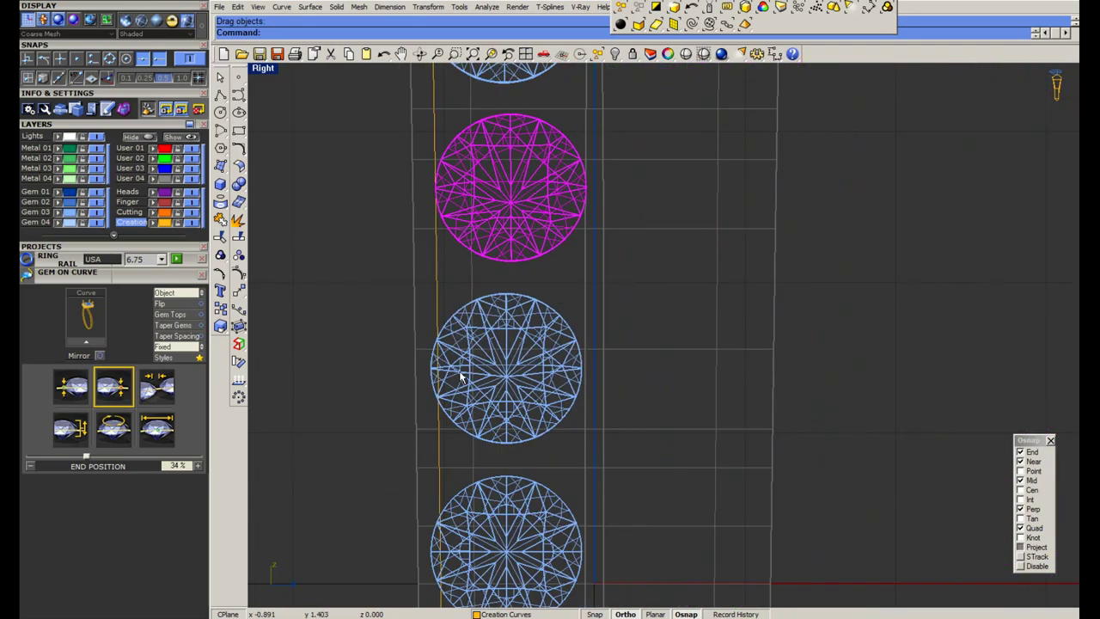
Select the four gems below the aligned one and shift them inward until the uppermost of them touches the guide curve.
{"action": "left_click", "coordinate": [462, 376]}
{"action": "right_click_drag", "start_coordinate": [483, 402], "coordinate": [478, 300]}
{"action": "left_click", "coordinate": [484, 448], "text": "shift"}
{"action": "right_click_drag", "start_coordinate": [484, 452], "coordinate": [491, 231]}
{"action": "left_click", "coordinate": [495, 397], "text": "shift"}
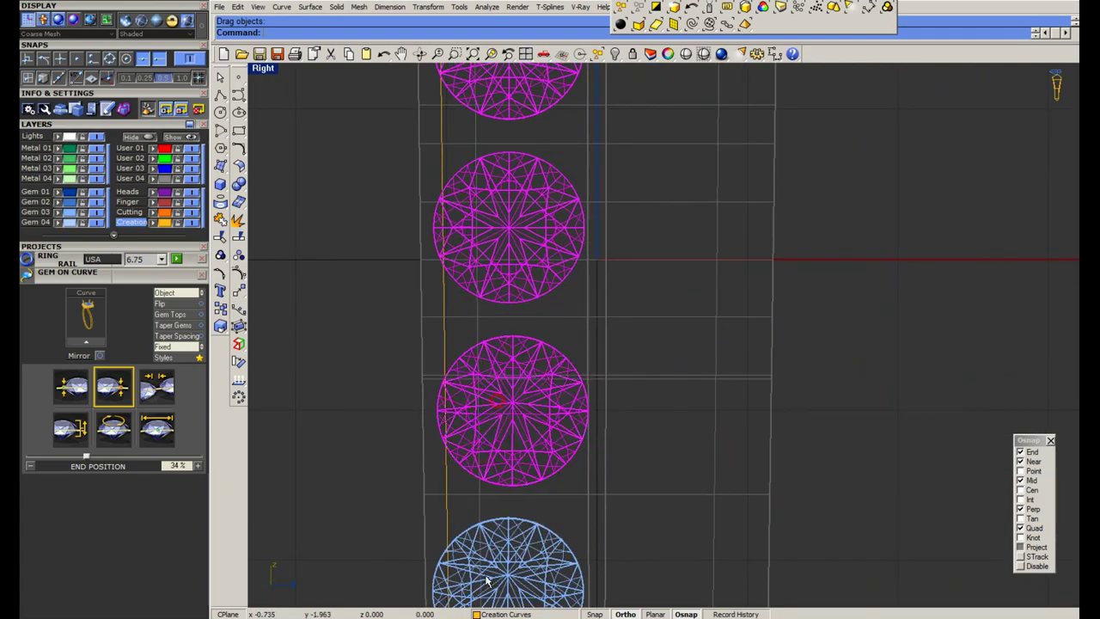
{"action": "left_click", "coordinate": [487, 582], "text": "shift"}
{"action": "right_click_drag", "start_coordinate": [491, 579], "coordinate": [504, 383]}
{"action": "scroll", "coordinate": [494, 365], "scroll_direction": "down", "scroll_amount": 8}
{"action": "scroll", "coordinate": [462, 125], "scroll_direction": "up", "scroll_amount": 12}
{"action": "scroll", "coordinate": [471, 204], "scroll_direction": "up", "scroll_amount": 8}
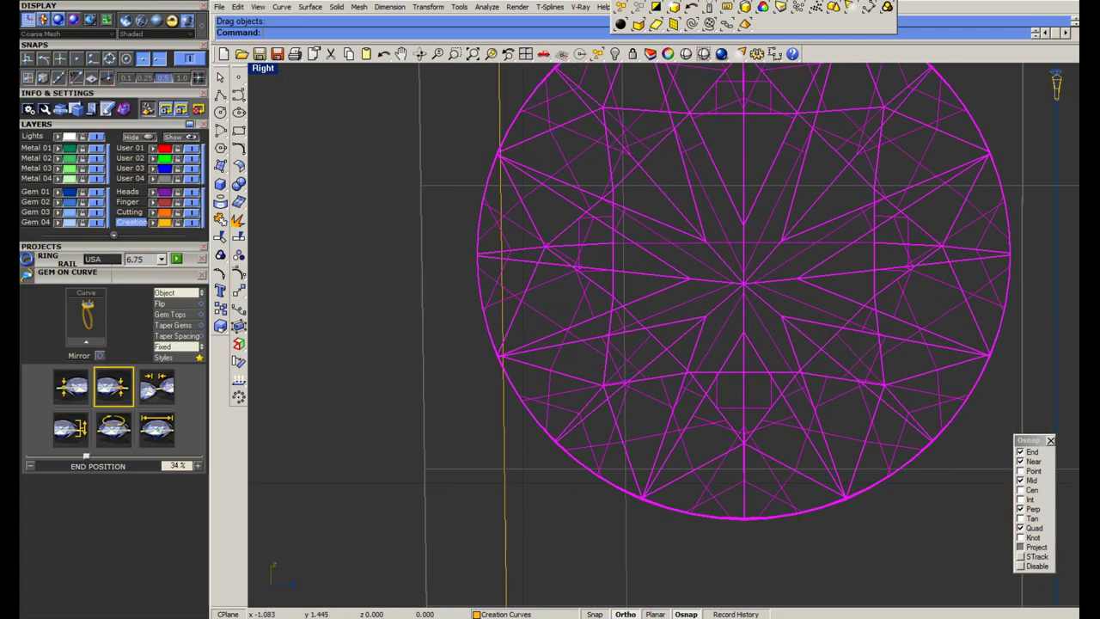
{"action": "left_click_drag", "start_coordinate": [477, 250], "coordinate": [500, 250]}
{"action": "scroll", "coordinate": [481, 252], "scroll_direction": "down", "scroll_amount": 12}
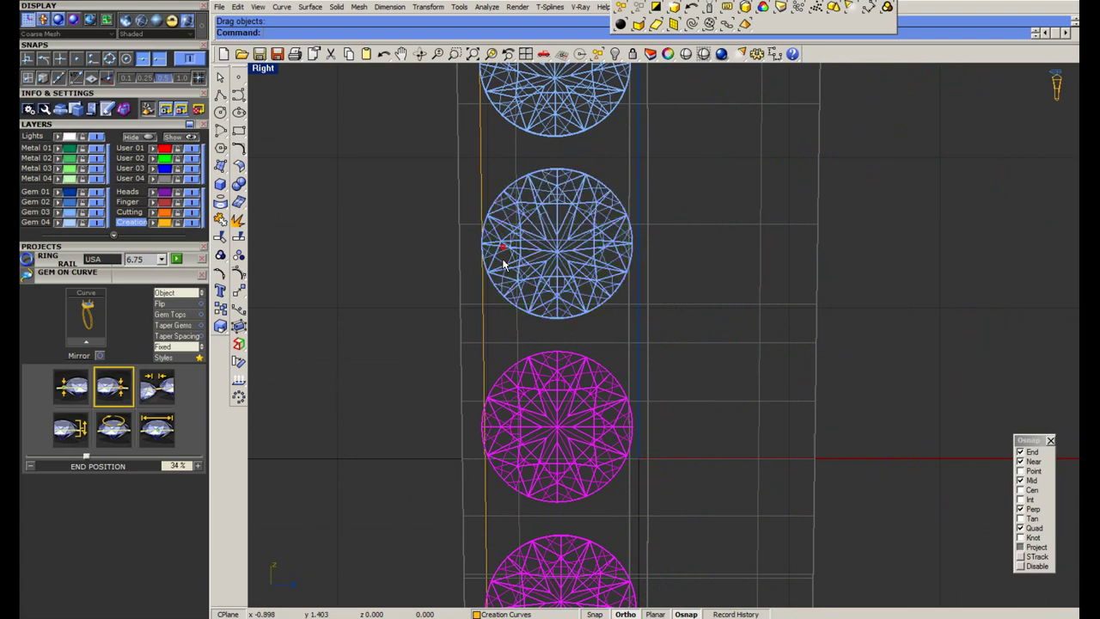
Shift the remaining misaligned lower gems inward so that their outer edges meet the guide curve.
{"action": "right_click_drag", "start_coordinate": [488, 436], "coordinate": [470, 337]}
{"action": "scroll", "coordinate": [469, 335], "scroll_direction": "up", "scroll_amount": 16}
{"action": "left_click_drag", "start_coordinate": [450, 295], "coordinate": [467, 280]}
{"action": "scroll", "coordinate": [470, 253], "scroll_direction": "down", "scroll_amount": 18}
{"action": "scroll", "coordinate": [470, 380], "scroll_direction": "up", "scroll_amount": 2}
{"action": "scroll", "coordinate": [477, 391], "scroll_direction": "up", "scroll_amount": 4}
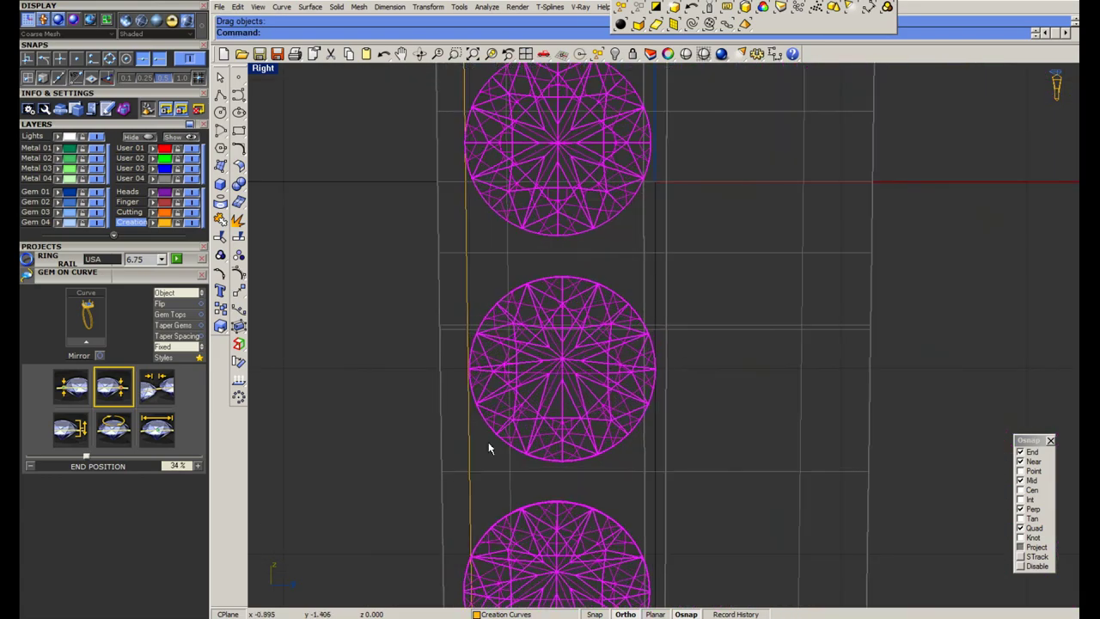
Move the lowest gem inward until its outer edge touches the guide curve.
{"action": "right_click_drag", "start_coordinate": [488, 441], "coordinate": [476, 270]}
{"action": "left_click", "coordinate": [485, 407]}
{"action": "scroll", "coordinate": [458, 427], "scroll_direction": "up", "scroll_amount": 6}
{"action": "left_click_drag", "start_coordinate": [464, 420], "coordinate": [478, 422]}
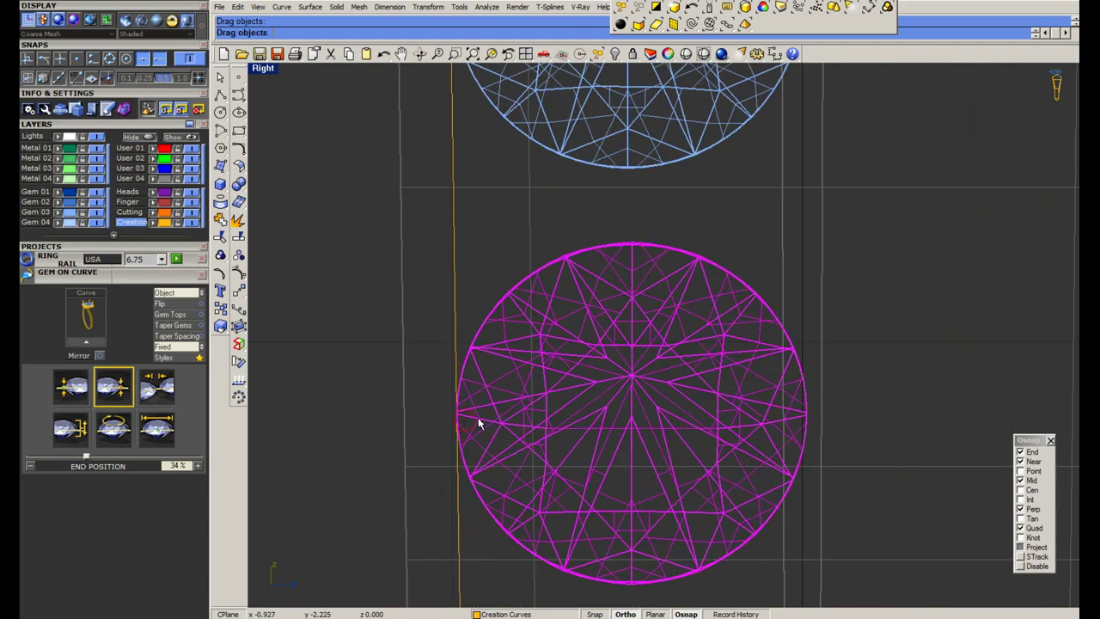
{"action": "scroll", "coordinate": [478, 422], "scroll_direction": "down", "scroll_amount": 5}
Try to mirror the three lowest gems across a mirror plane picked along the seam between the shank halves.
{"action": "left_click", "coordinate": [539, 156], "text": "shift"}
{"action": "scroll", "coordinate": [556, 195], "scroll_direction": "down", "scroll_amount": 6}
{"action": "right_click", "coordinate": [570, 192]}
{"action": "left_click", "coordinate": [570, 196]}
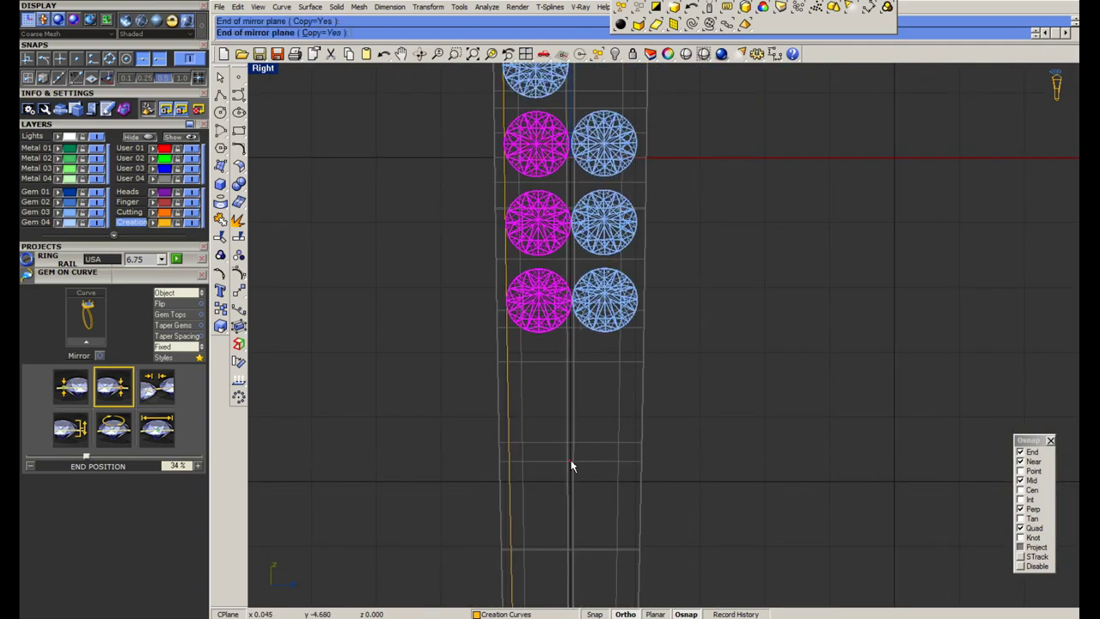
{"action": "left_click", "coordinate": [571, 462]}
{"action": "scroll", "coordinate": [570, 215], "scroll_direction": "up", "scroll_amount": 6}
{"action": "key", "text": "ctrl+z"}
{"action": "scroll", "coordinate": [565, 261], "scroll_direction": "down", "scroll_amount": 8}
{"action": "right_click", "coordinate": [570, 431]}
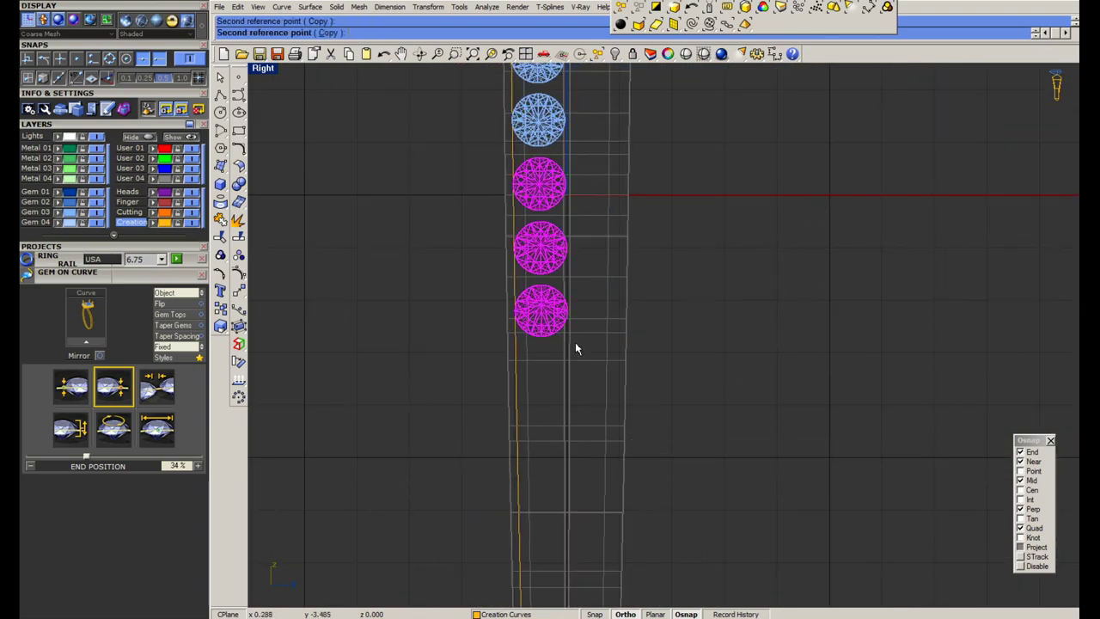
Mirror the three lowest gems onto the other shank half, using a vertical mirror plane through the origin (0).
{"action": "scroll", "coordinate": [574, 334], "scroll_direction": "down", "scroll_amount": 6}
{"action": "type", "text": "mirror"}
{"action": "key", "text": "Return"}
{"action": "type", "text": "0"}
{"action": "key", "text": "Return"}
{"action": "left_click", "coordinate": [568, 574]}
{"action": "scroll", "coordinate": [567, 287], "scroll_direction": "up", "scroll_amount": 14}
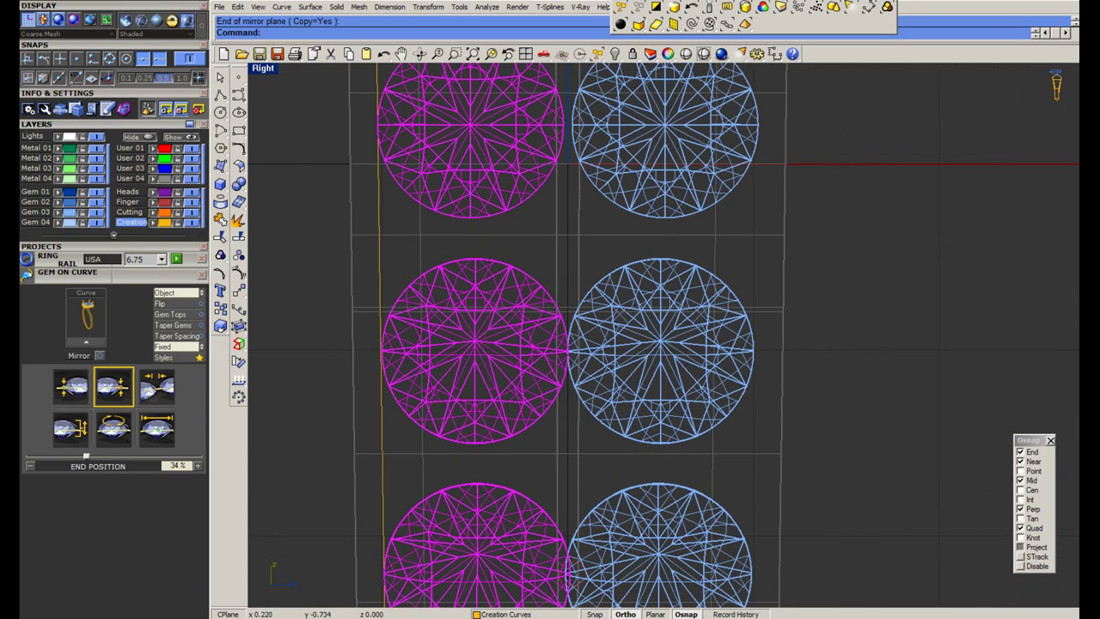
{"action": "scroll", "coordinate": [570, 346], "scroll_direction": "down", "scroll_amount": 4}
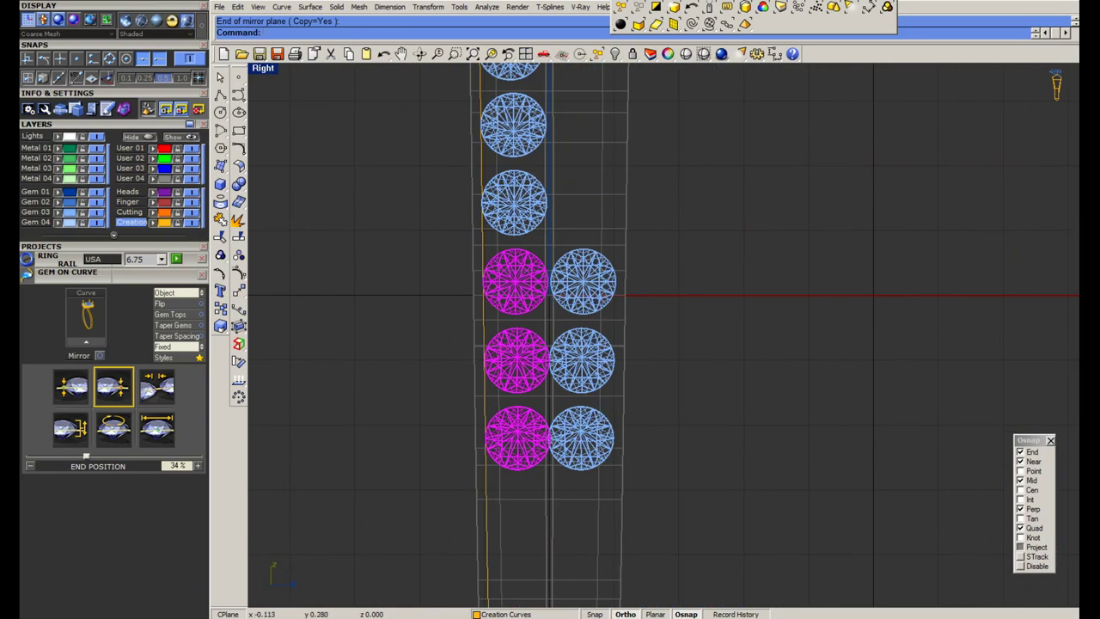
{"action": "scroll", "coordinate": [552, 279], "scroll_direction": "up", "scroll_amount": 8}
{"action": "scroll", "coordinate": [553, 279], "scroll_direction": "down", "scroll_amount": 8}
Try to mirror the fourth gem from the bottom across a plane starting at 0,0,0, and undo it.
{"action": "left_click", "coordinate": [517, 222]}
{"action": "right_click", "coordinate": [556, 211]}
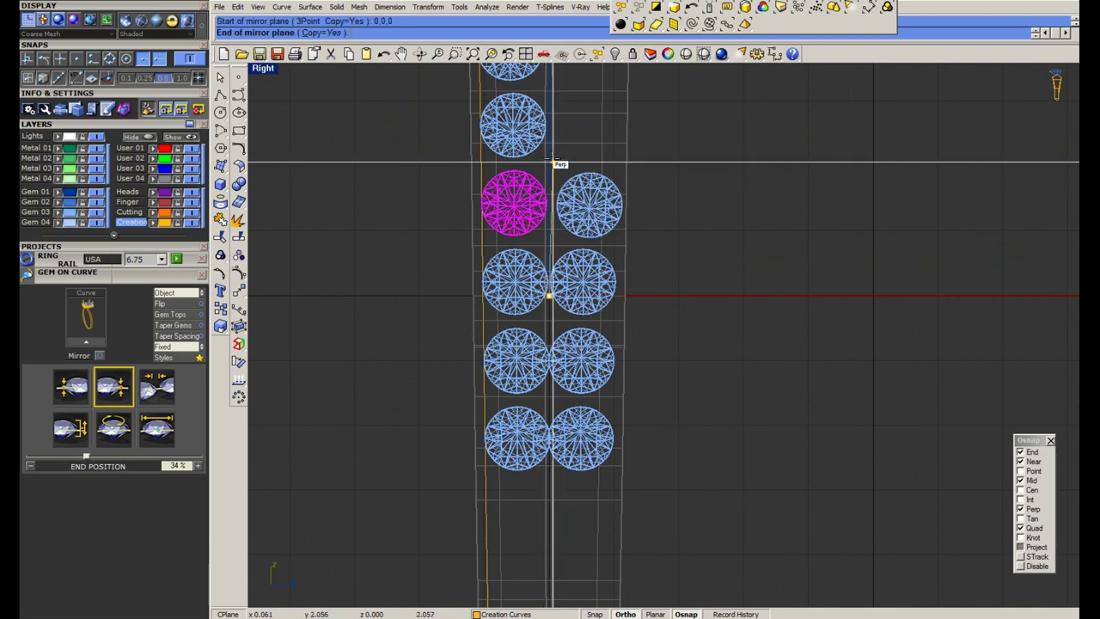
{"action": "left_click", "coordinate": [552, 161]}
{"action": "key", "text": "ctrl+z"}
{"action": "scroll", "coordinate": [555, 175], "scroll_direction": "down", "scroll_amount": 4}
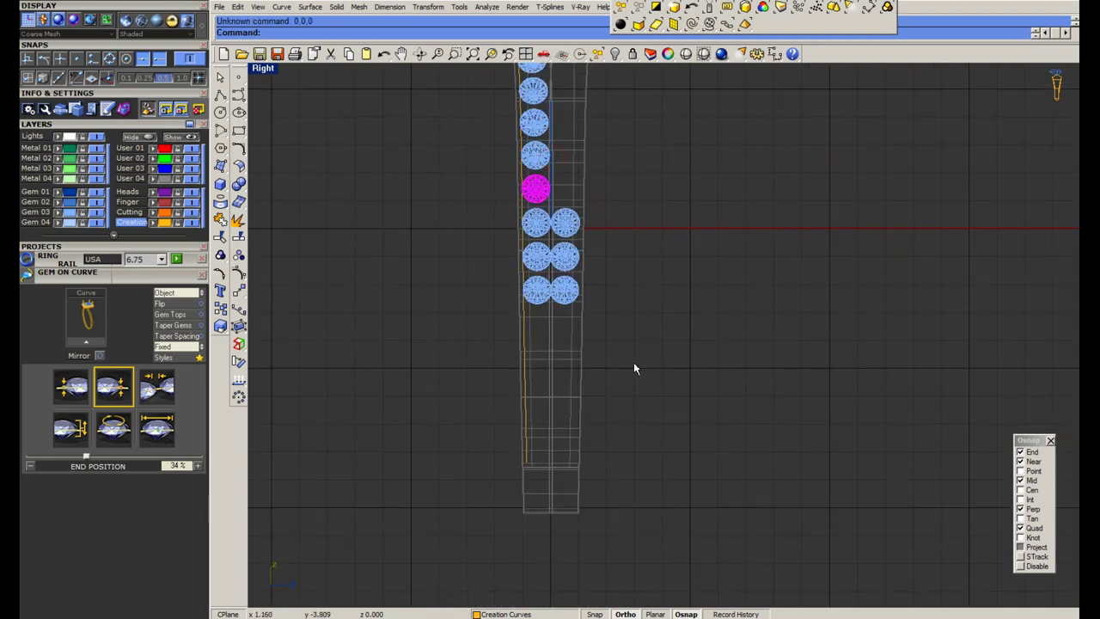
Try to create a cutting plane at the fourth gem, and undo it.
{"action": "type", "text": "cutplane"}
{"action": "key", "text": "Return"}
{"action": "type", "text": "0,0,0"}
{"action": "key", "text": "Return"}
{"action": "left_click", "coordinate": [566, 560]}
{"action": "right_click", "coordinate": [588, 258]}
{"action": "scroll", "coordinate": [588, 241], "scroll_direction": "up", "scroll_amount": 2}
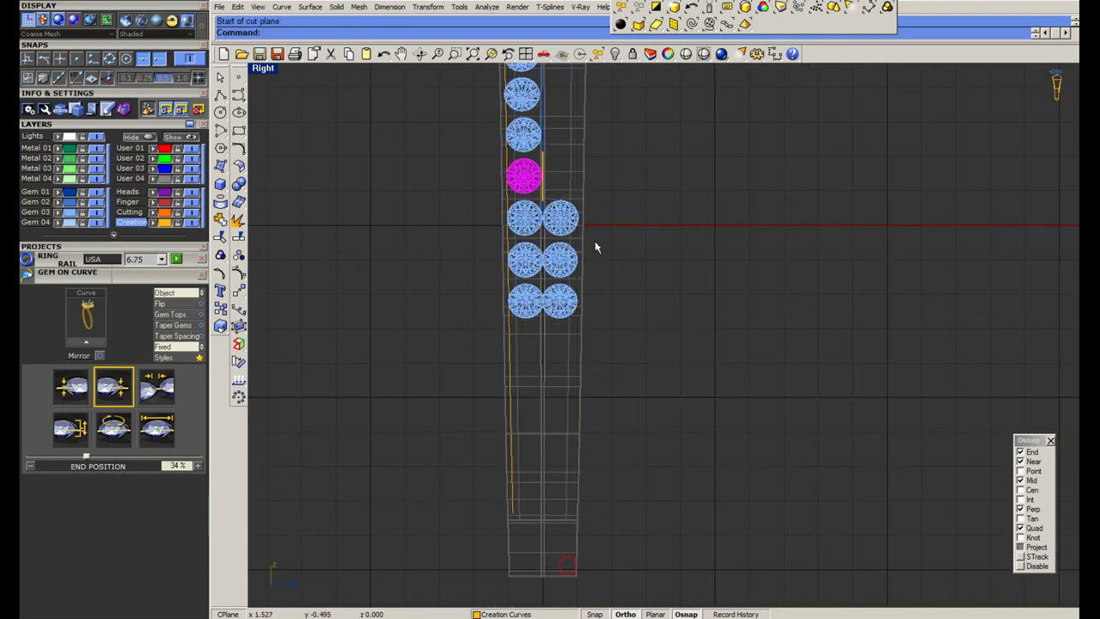
{"action": "key", "text": "ctrl+z"}
Mirror the fourth gem from the bottom onto the other shank half to compare the gap between the rows.
{"action": "scroll", "coordinate": [529, 178], "scroll_direction": "up", "scroll_amount": 6}
{"action": "key", "text": "ctrl+m"}
{"action": "left_click", "coordinate": [561, 127]}
{"action": "scroll", "coordinate": [569, 173], "scroll_direction": "up", "scroll_amount": 8}
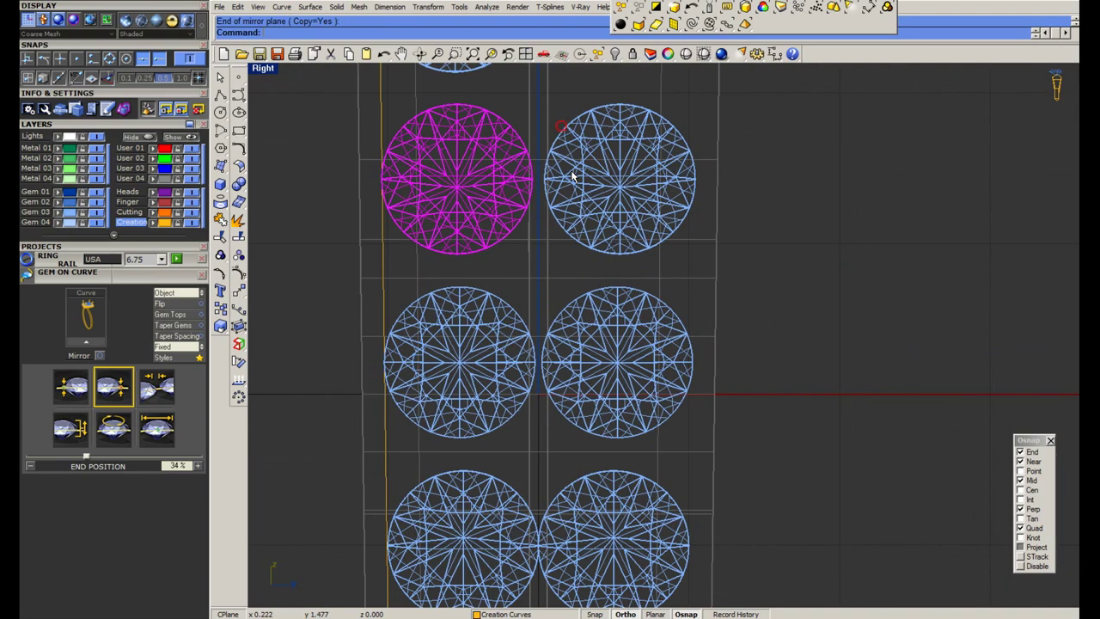
{"action": "scroll", "coordinate": [560, 193], "scroll_direction": "down", "scroll_amount": 3}
{"action": "scroll", "coordinate": [538, 231], "scroll_direction": "down", "scroll_amount": 3}
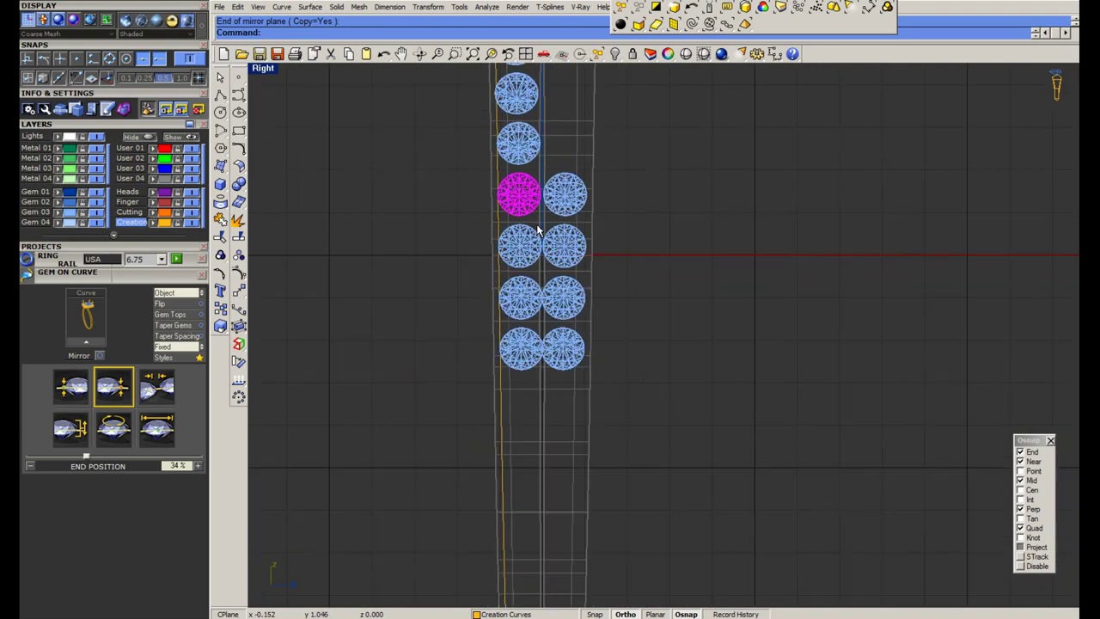
{"action": "scroll", "coordinate": [507, 364], "scroll_direction": "up", "scroll_amount": 1}
{"action": "scroll", "coordinate": [516, 347], "scroll_direction": "down", "scroll_amount": 4}
{"action": "scroll", "coordinate": [517, 393], "scroll_direction": "up", "scroll_amount": 3}
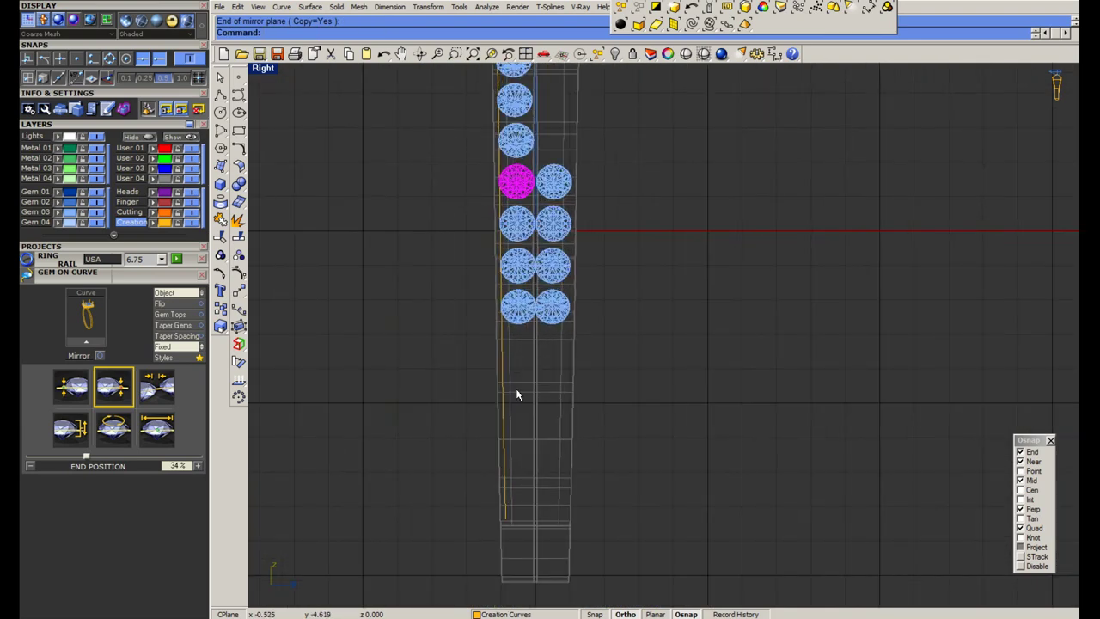
{"action": "scroll", "coordinate": [515, 254], "scroll_direction": "up", "scroll_amount": 3}
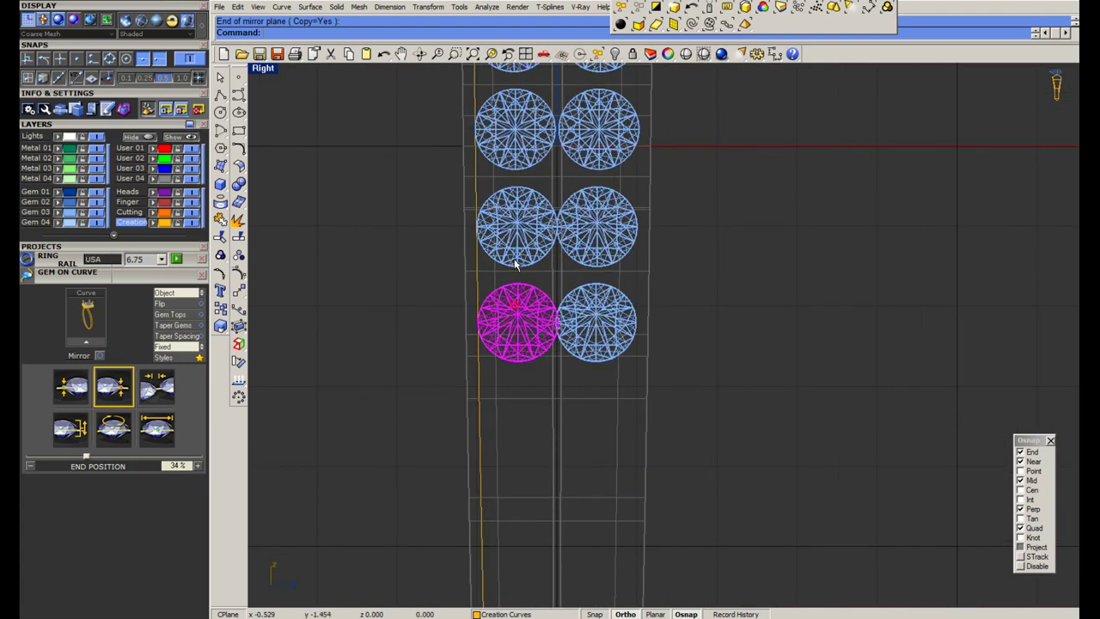
{"action": "left_click", "coordinate": [514, 254], "text": "shift"}
{"action": "left_click", "coordinate": [509, 158], "text": "shift"}
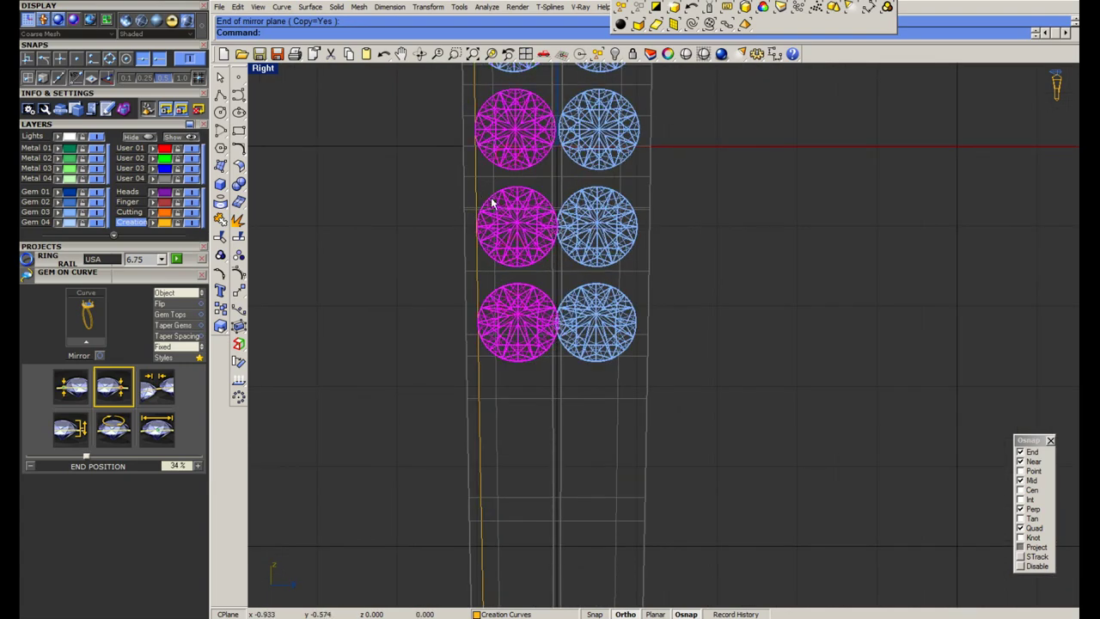
{"action": "scroll", "coordinate": [540, 318], "scroll_direction": "down", "scroll_amount": 2}
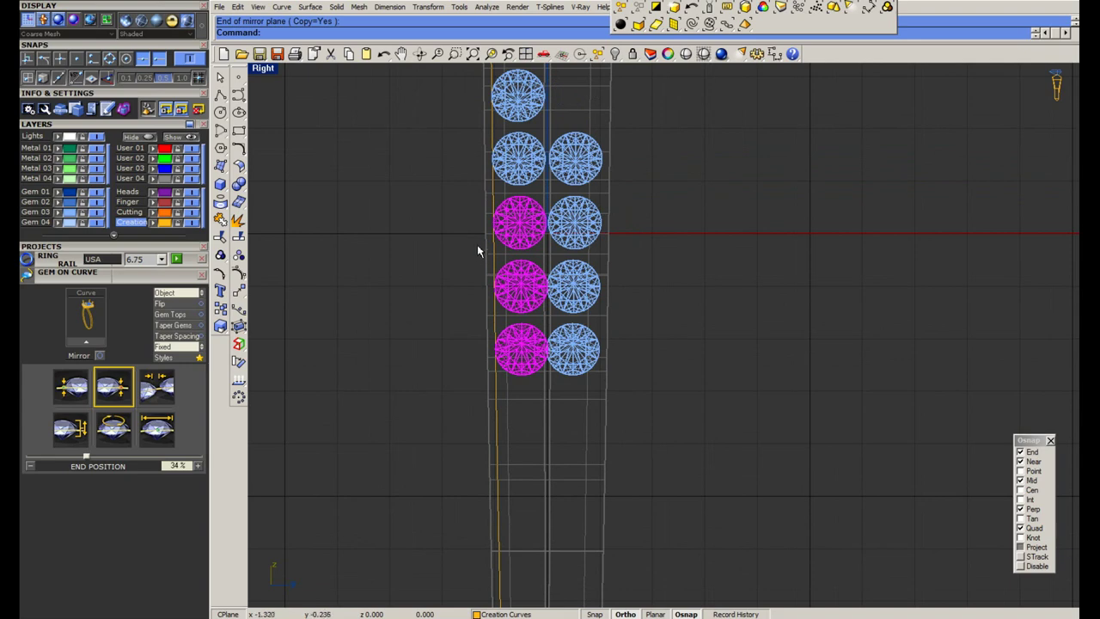
{"action": "key", "text": "Escape"}
Move the guide curve .05 horizontally toward the shank's outer edge.
{"action": "scroll", "coordinate": [496, 258], "scroll_direction": "up", "scroll_amount": 4}
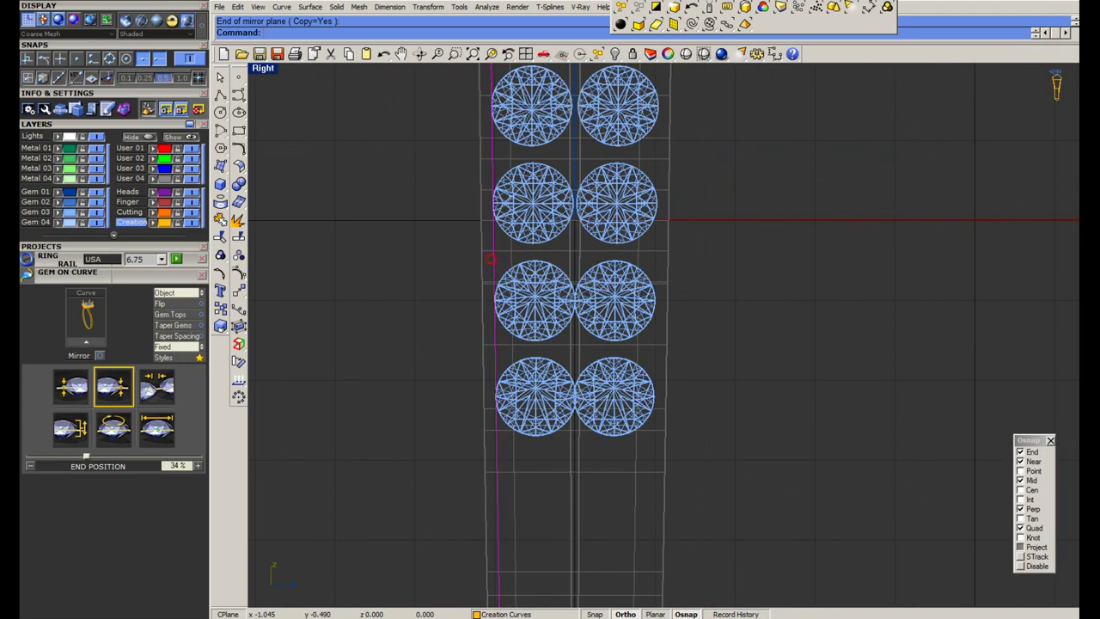
{"action": "scroll", "coordinate": [491, 256], "scroll_direction": "up", "scroll_amount": 6}
{"action": "type", "text": "m"}
{"action": "key", "text": "Return"}
{"action": "left_click", "coordinate": [409, 255]}
{"action": "type", "text": ".045"}
{"action": "key", "text": "Return"}
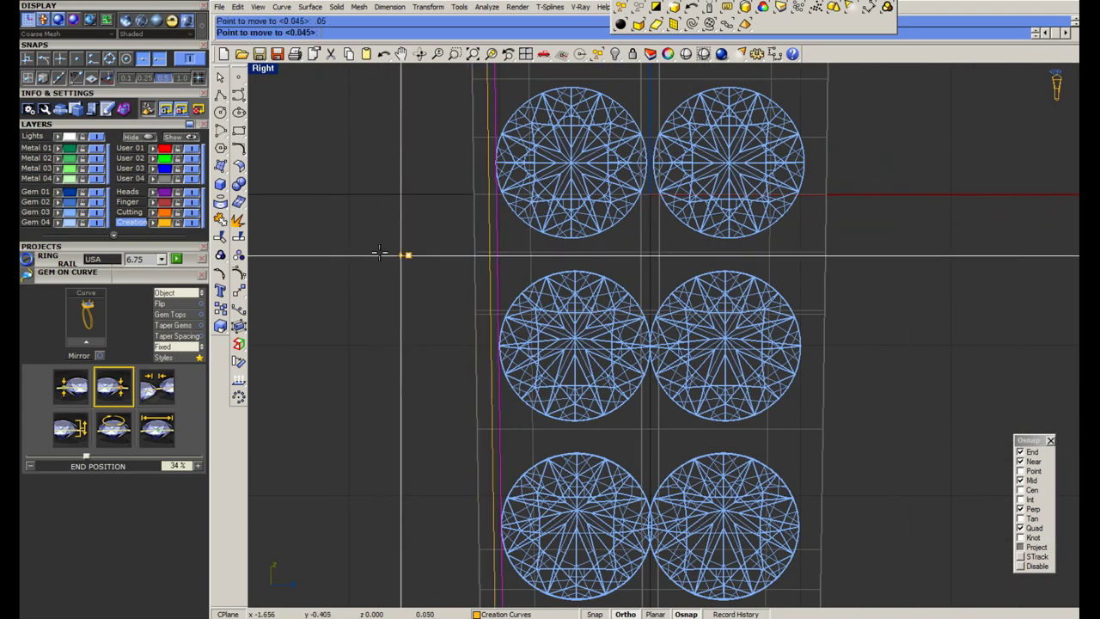
{"action": "left_click", "coordinate": [379, 250]}
Select the three lowest gems of the original row and move them outward to meet the shifted guide curve.
{"action": "scroll", "coordinate": [514, 244], "scroll_direction": "down", "scroll_amount": 4}
{"action": "left_click", "coordinate": [534, 209]}
{"action": "left_click", "coordinate": [550, 317], "text": "shift"}
{"action": "left_click", "coordinate": [547, 423], "text": "shift"}
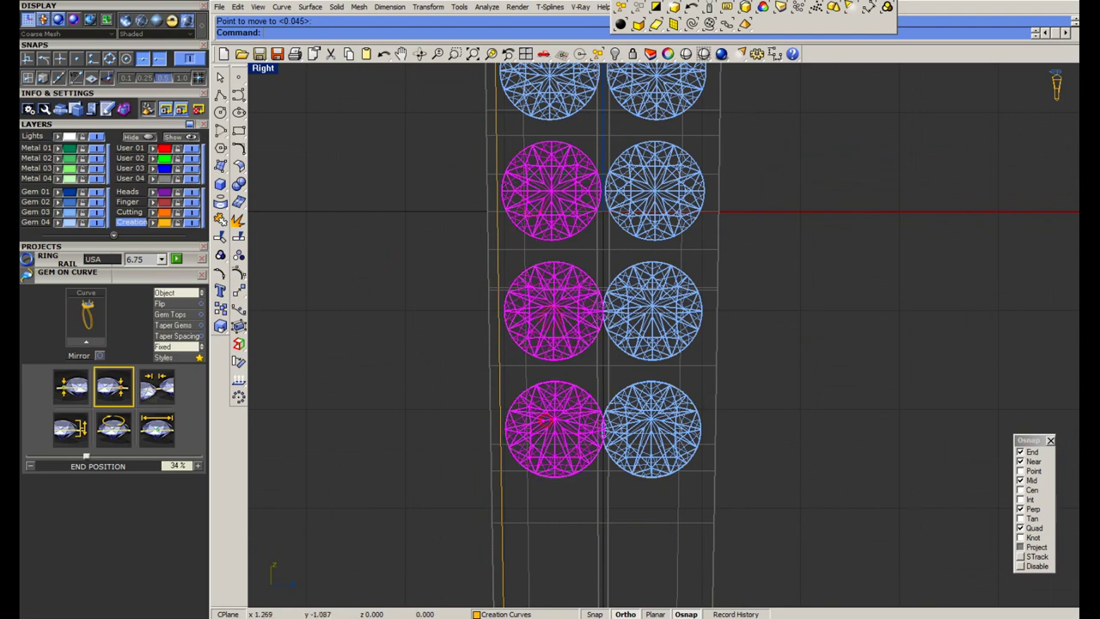
{"action": "left_click", "coordinate": [822, 323]}
{"action": "right_click", "coordinate": [811, 323]}
{"action": "left_click", "coordinate": [810, 323]}
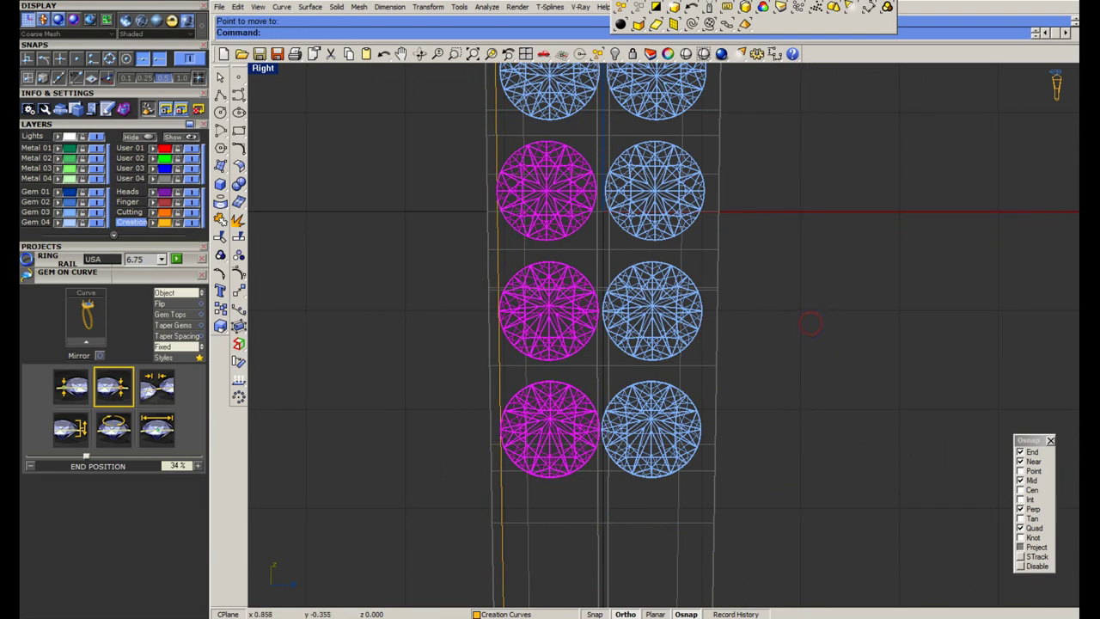
Delete the three lowest gems of the mirrored row, keeping only the fourth gem for comparison.
{"action": "left_click", "coordinate": [678, 230]}
{"action": "left_click", "coordinate": [680, 322], "text": "shift"}
{"action": "left_click", "coordinate": [672, 447], "text": "shift"}
{"action": "scroll", "coordinate": [553, 325], "scroll_direction": "down", "scroll_amount": 2}
{"action": "key", "text": "Delete"}
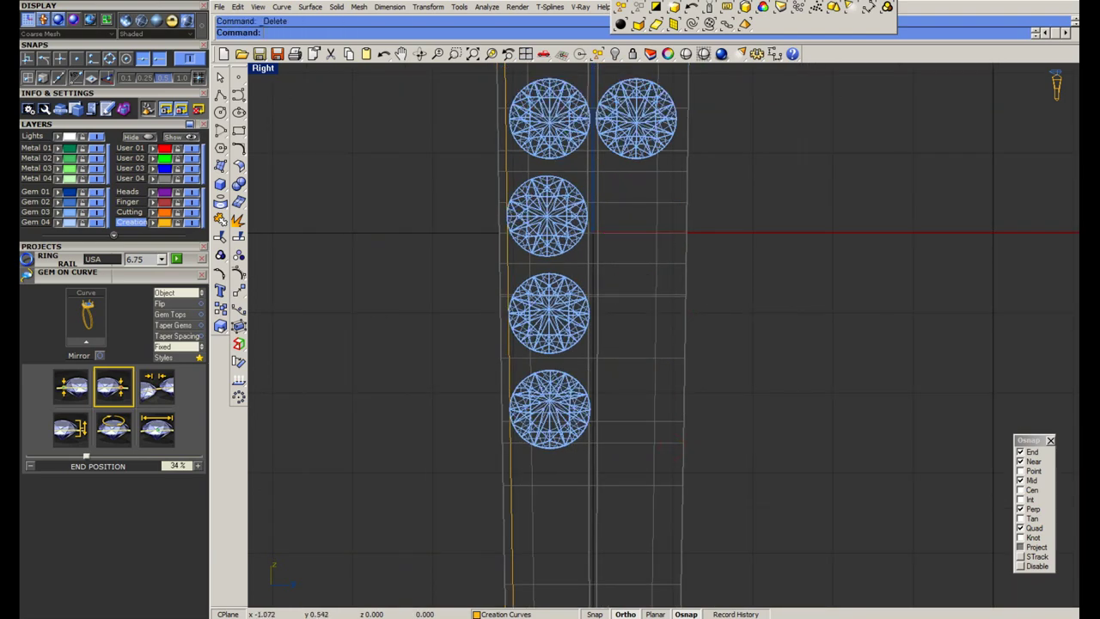
{"action": "scroll", "coordinate": [551, 378], "scroll_direction": "down", "scroll_amount": 4}
{"action": "scroll", "coordinate": [526, 377], "scroll_direction": "up", "scroll_amount": 4}
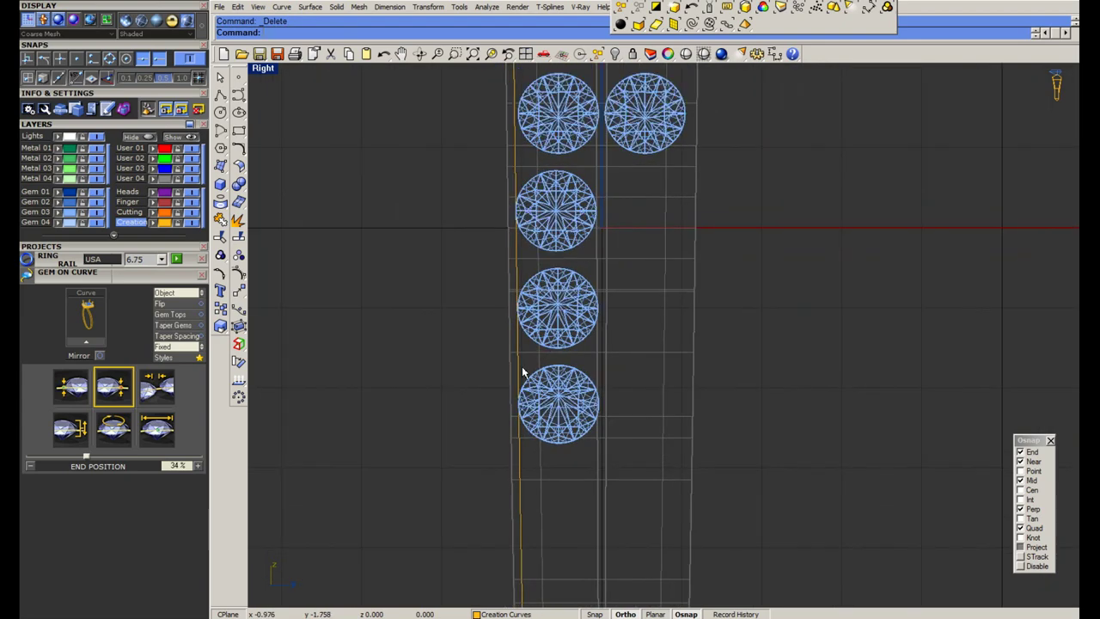
Offset the guide curve by .15 toward the outer edge of the shank.
{"action": "left_click", "coordinate": [241, 155]}
{"action": "left_click", "coordinate": [361, 161]}
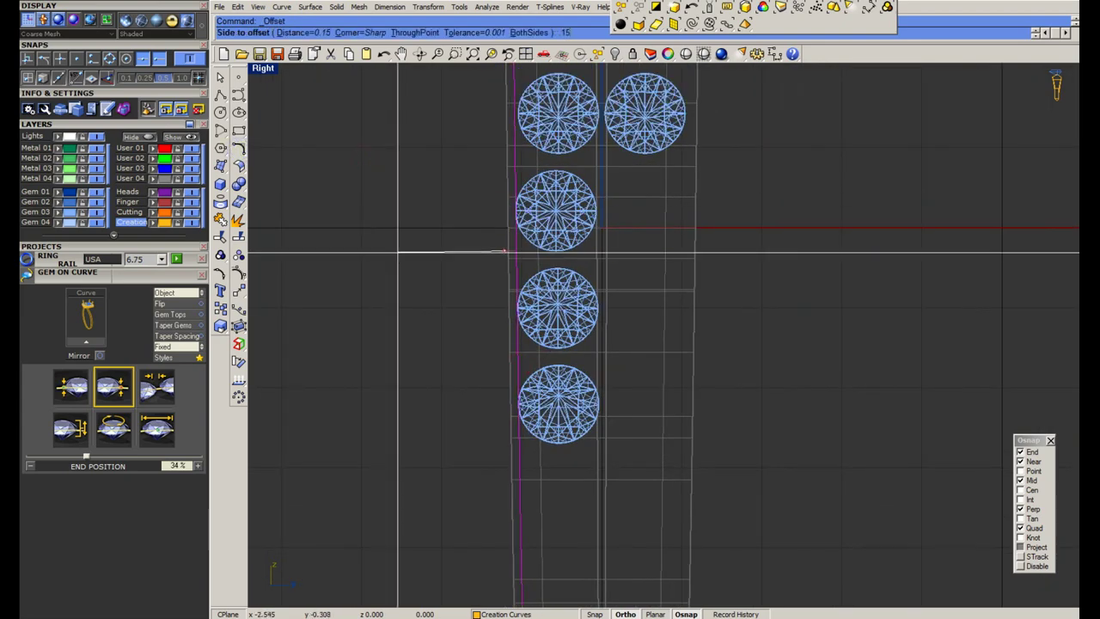
{"action": "left_click", "coordinate": [447, 238]}
{"action": "scroll", "coordinate": [446, 294], "scroll_direction": "down", "scroll_amount": 6}
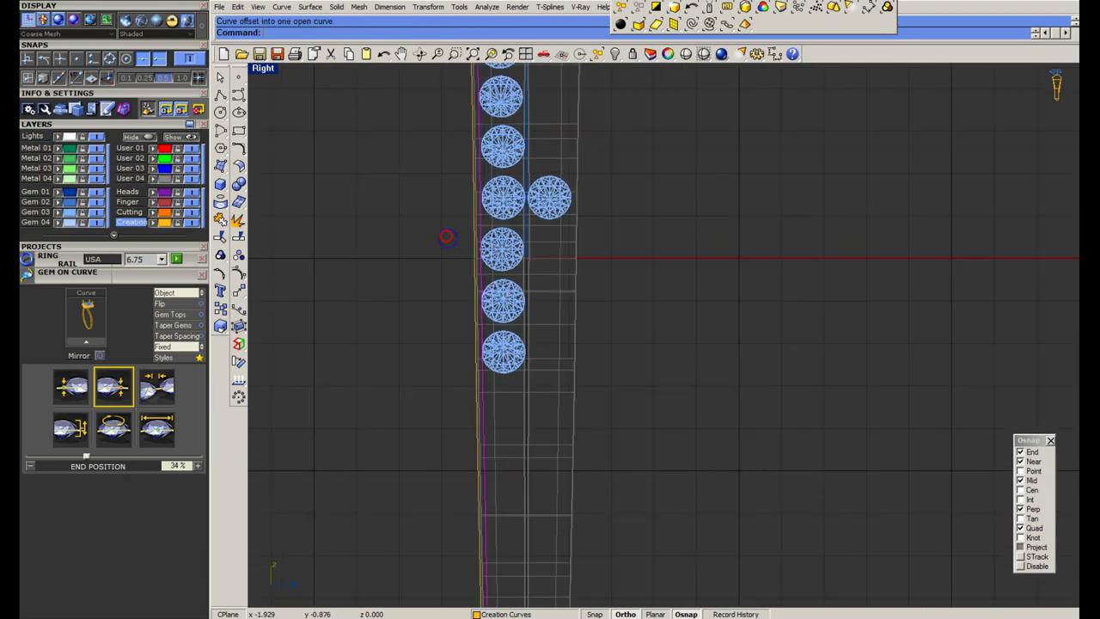
Unlock the two shank halves and delete the one opposite the original gem row.
{"action": "left_click", "coordinate": [633, 54]}
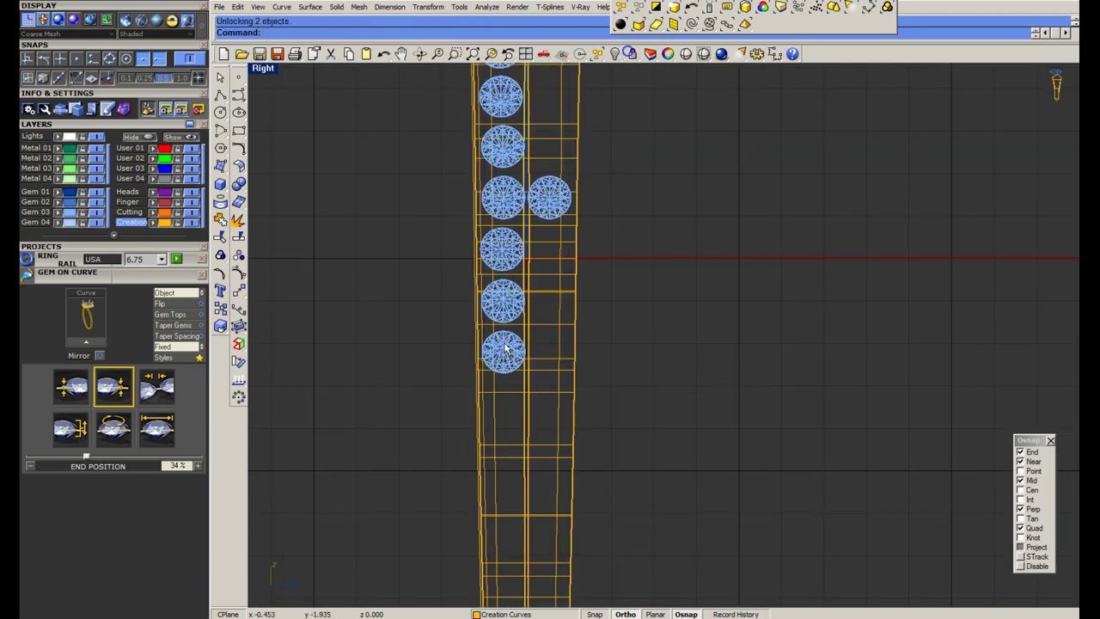
{"action": "left_click", "coordinate": [545, 396]}
{"action": "key", "text": "Delete"}
{"action": "scroll", "coordinate": [508, 398], "scroll_direction": "up", "scroll_amount": 2}
Enclose the remaining shank half in a 6 × 6 × 6-point control cage with a global editing region.
{"action": "left_click", "coordinate": [507, 396]}
{"action": "scroll", "coordinate": [593, 376], "scroll_direction": "down", "scroll_amount": 2}
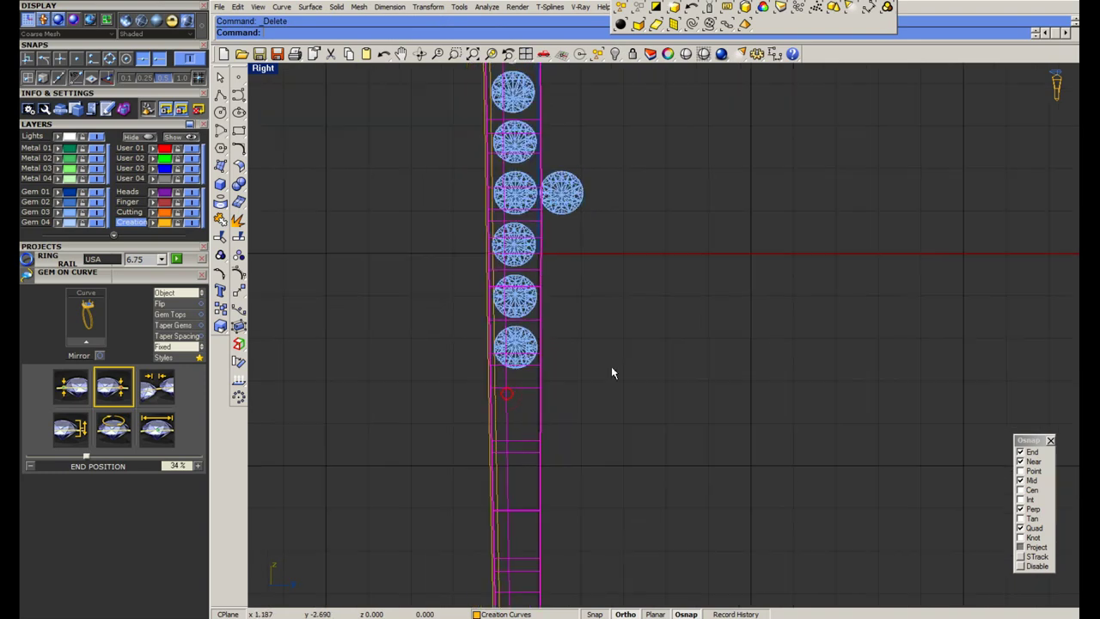
{"action": "left_click", "coordinate": [240, 328]}
{"action": "left_click", "coordinate": [380, 32]}
{"action": "key", "text": "Return"}
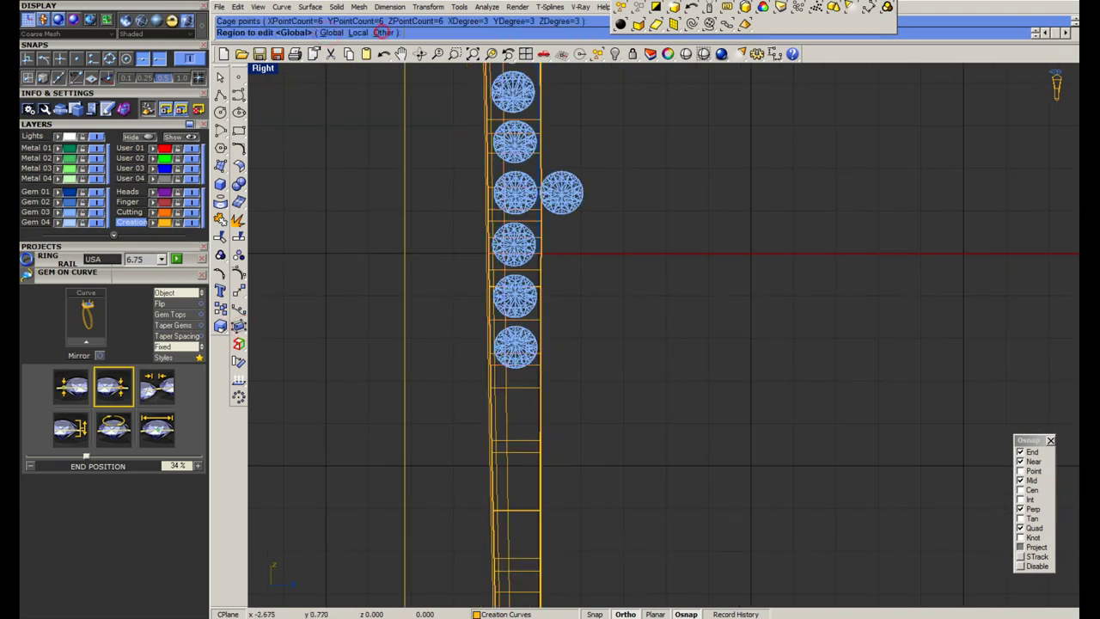
Move the outer cage points level with the lowest gem outward about 0.07 toward the offset guide curve.
{"action": "scroll", "coordinate": [465, 228], "scroll_direction": "down", "scroll_amount": 2}
{"action": "left_click_drag", "start_coordinate": [371, 180], "coordinate": [451, 373]}
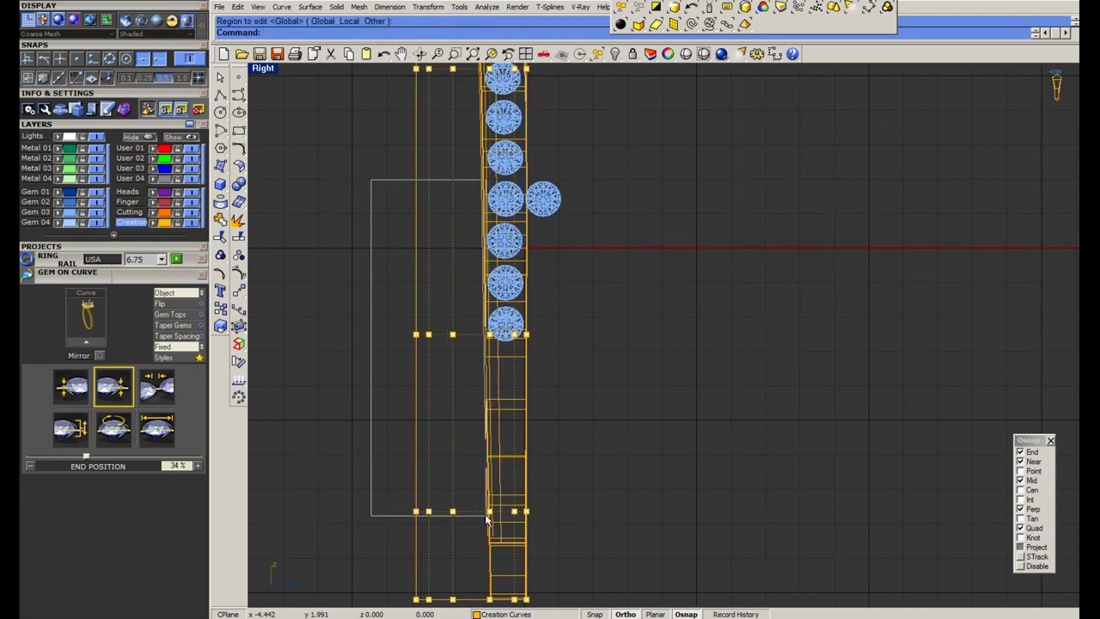
{"action": "scroll", "coordinate": [487, 325], "scroll_direction": "up", "scroll_amount": 5}
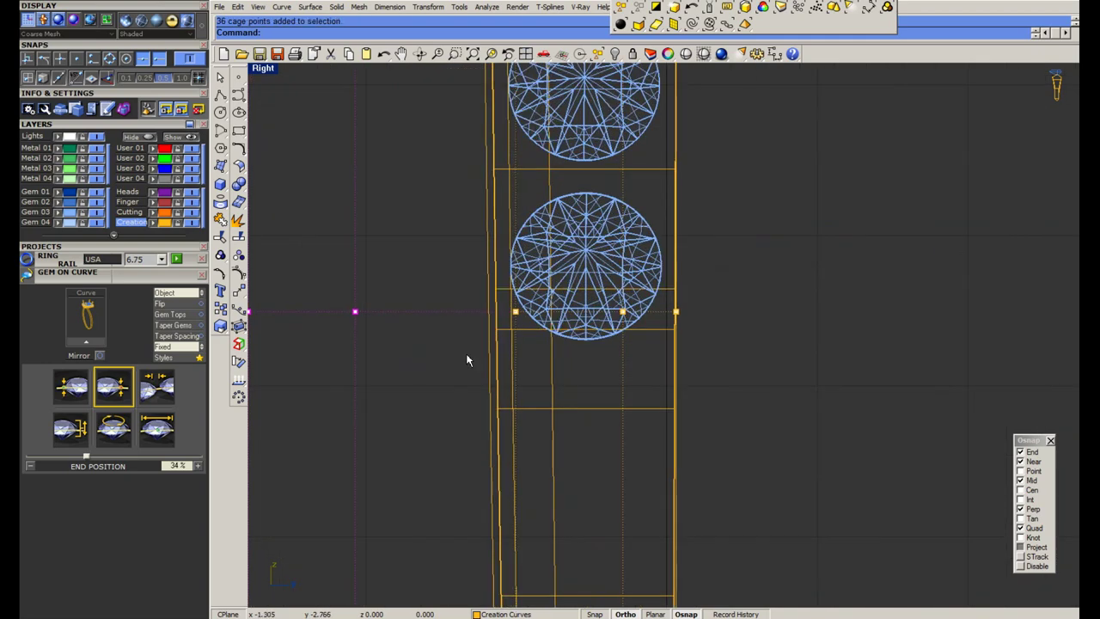
{"action": "left_click_drag", "start_coordinate": [468, 352], "coordinate": [466, 356], "text": "shift"}
{"action": "scroll", "coordinate": [457, 333], "scroll_direction": "up", "scroll_amount": 4}
{"action": "type", "text": "m"}
{"action": "key", "text": "Return"}
{"action": "left_click", "coordinate": [469, 334]}
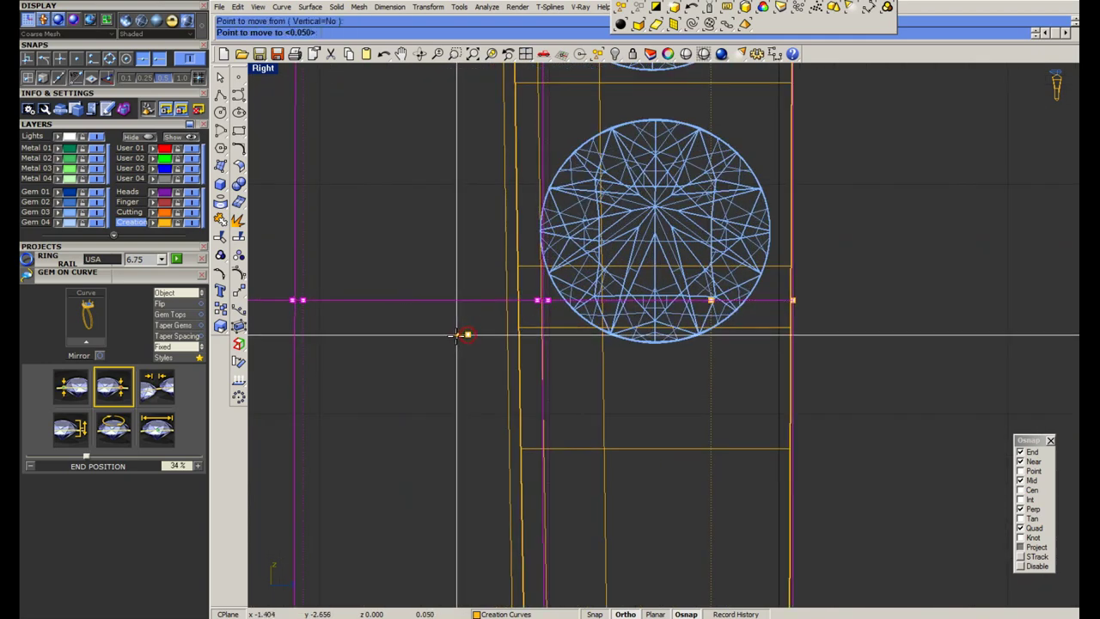
{"action": "left_click", "coordinate": [452, 337]}
{"action": "scroll", "coordinate": [475, 346], "scroll_direction": "down", "scroll_amount": 6}
{"action": "scroll", "coordinate": [478, 349], "scroll_direction": "up", "scroll_amount": 2}
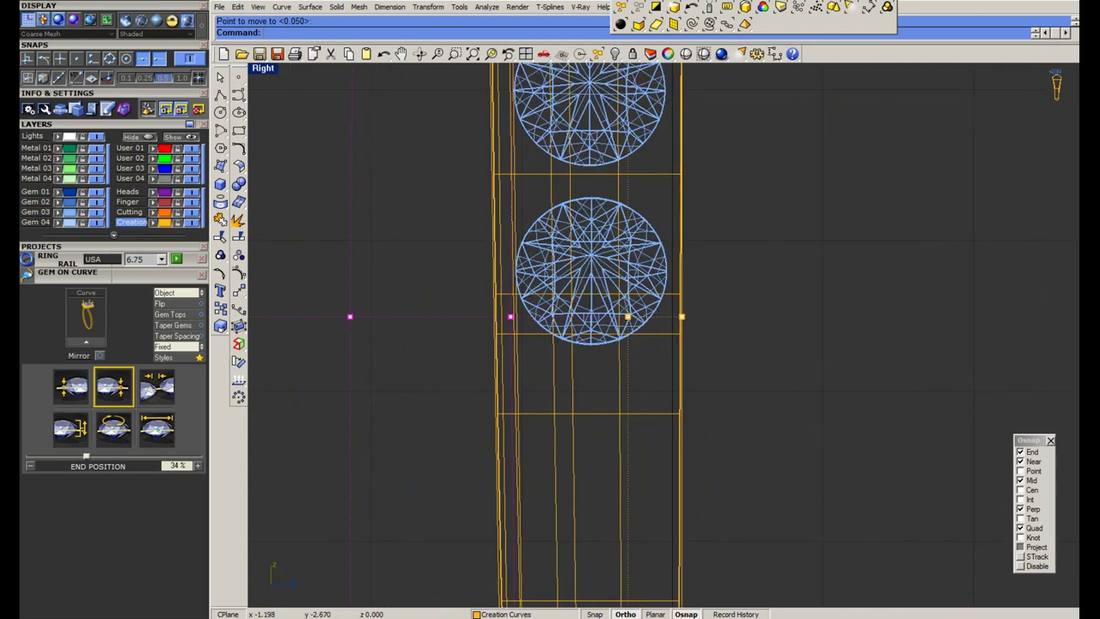
Nudge the same cage points slightly farther outward to bring the shank edge to the offset curve.
{"action": "scroll", "coordinate": [495, 344], "scroll_direction": "down", "scroll_amount": 9}
{"action": "right_click_drag", "start_coordinate": [513, 362], "coordinate": [520, 263]}
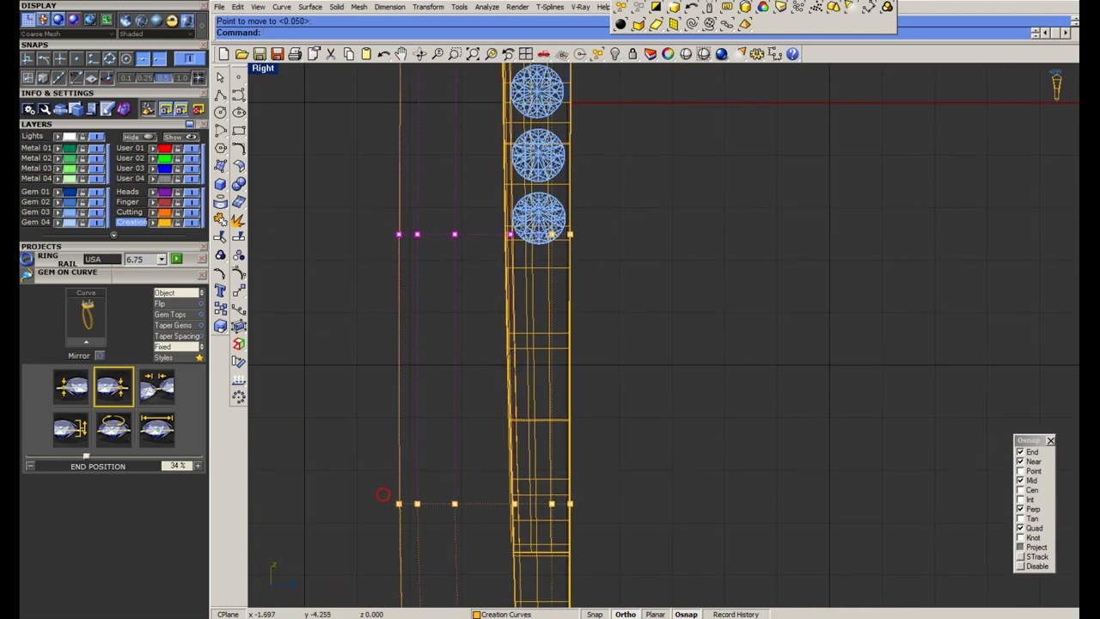
{"action": "scroll", "coordinate": [510, 271], "scroll_direction": "up", "scroll_amount": 10}
{"action": "type", "text": "m"}
{"action": "key", "text": "Return"}
{"action": "left_click", "coordinate": [518, 268]}
{"action": "left_click", "coordinate": [514, 268]}
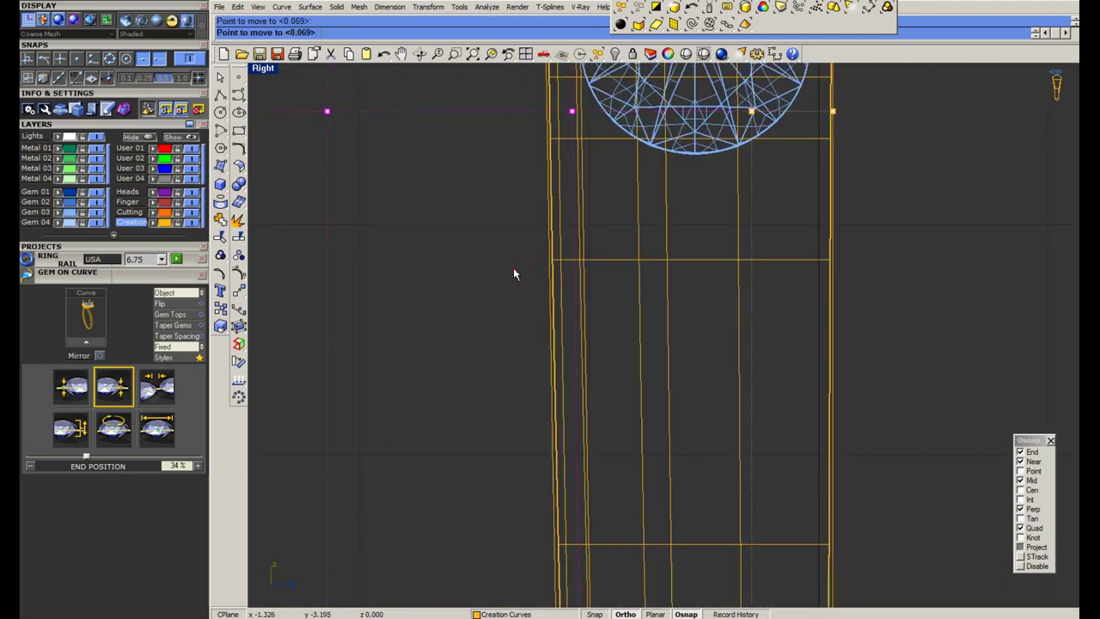
{"action": "scroll", "coordinate": [519, 288], "scroll_direction": "down", "scroll_amount": 12}
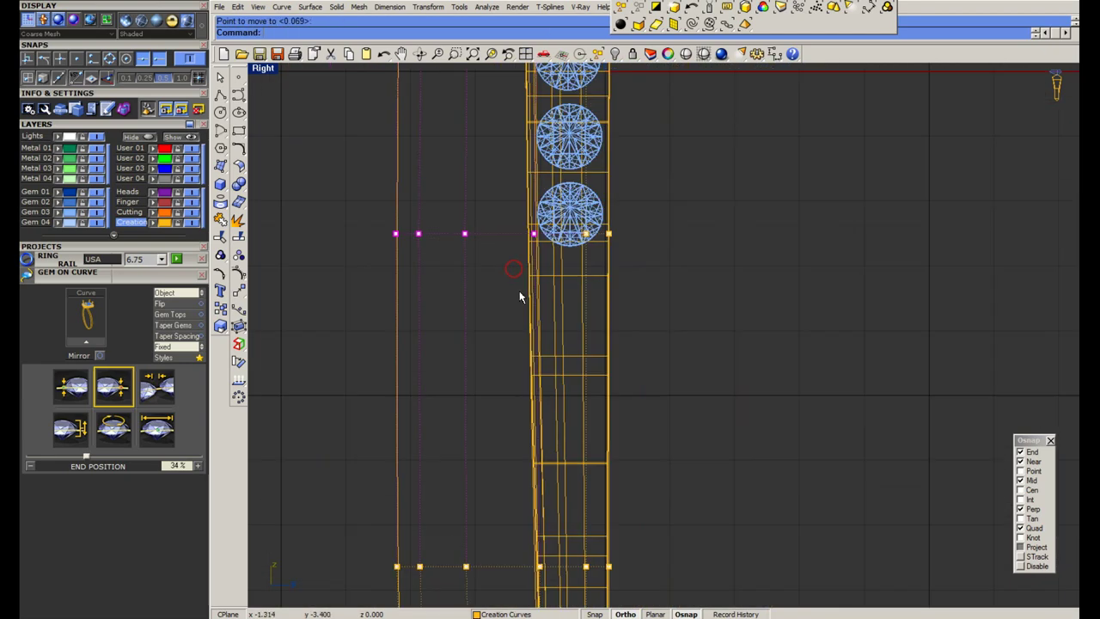
Mirror the reshaped shank half across the ring's vertical centre line to rebuild the opposite half.
{"action": "left_click", "coordinate": [539, 341]}
{"action": "scroll", "coordinate": [539, 343], "scroll_direction": "down", "scroll_amount": 6}
{"action": "type", "text": "mi"}
{"action": "key", "text": "Return"}
{"action": "left_click", "coordinate": [562, 521]}
{"action": "scroll", "coordinate": [561, 331], "scroll_direction": "up", "scroll_amount": 6}
{"action": "scroll", "coordinate": [560, 356], "scroll_direction": "down", "scroll_amount": 2}
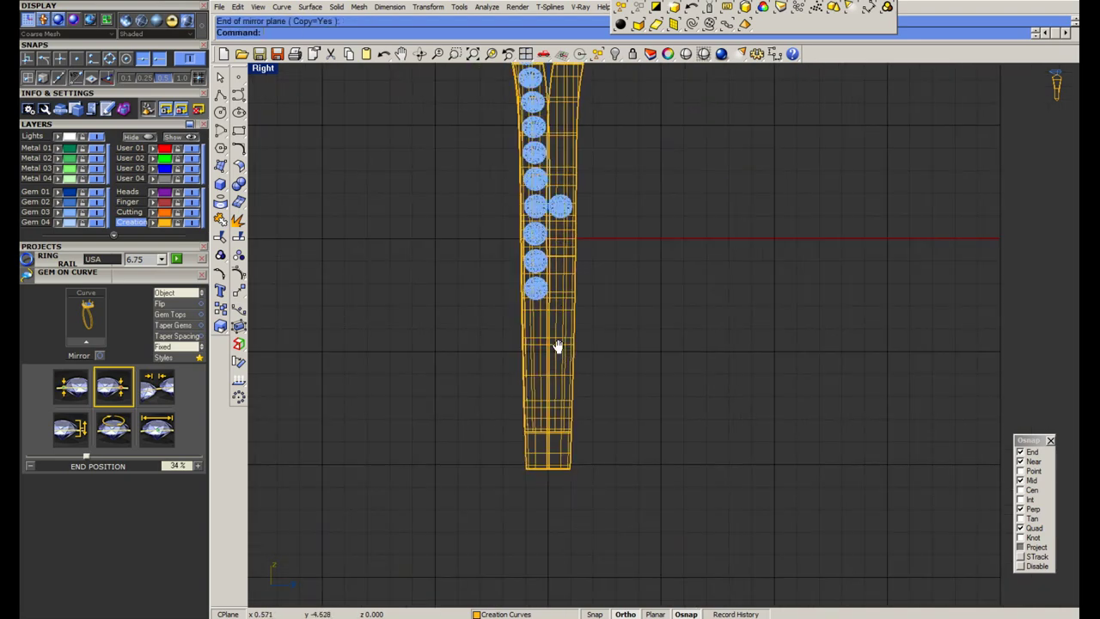
Examine the shaded shank and compare its taper with the ring's reference photo.
{"action": "scroll", "coordinate": [558, 346], "scroll_direction": "up", "scroll_amount": 3}
{"action": "scroll", "coordinate": [538, 334], "scroll_direction": "down", "scroll_amount": 3}
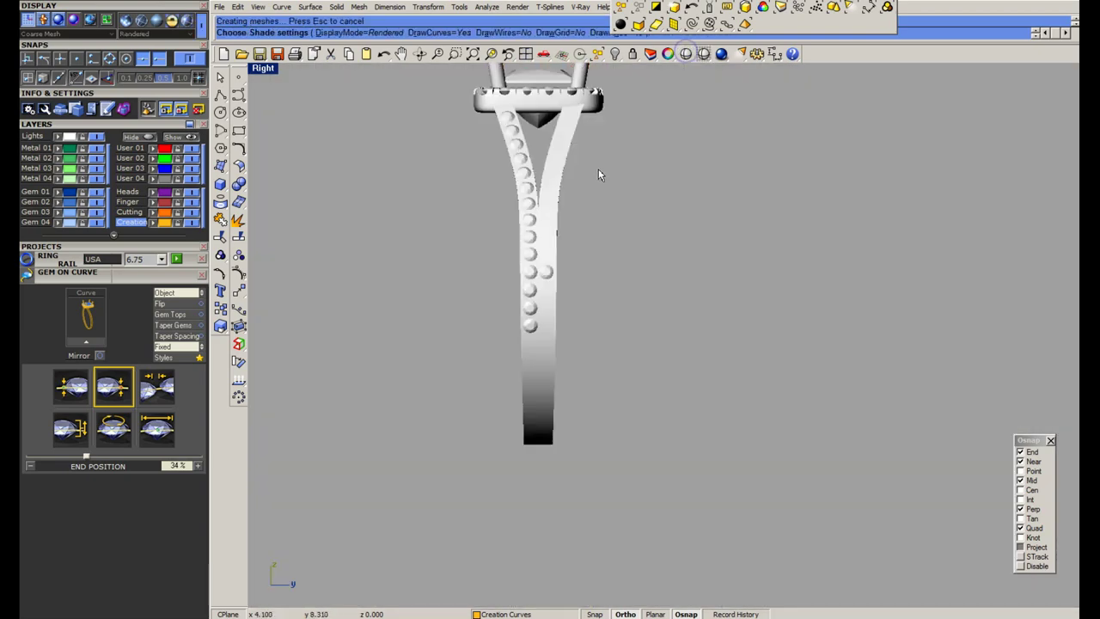
{"action": "key", "text": "Escape"}
{"action": "left_click", "coordinate": [605, 617]}
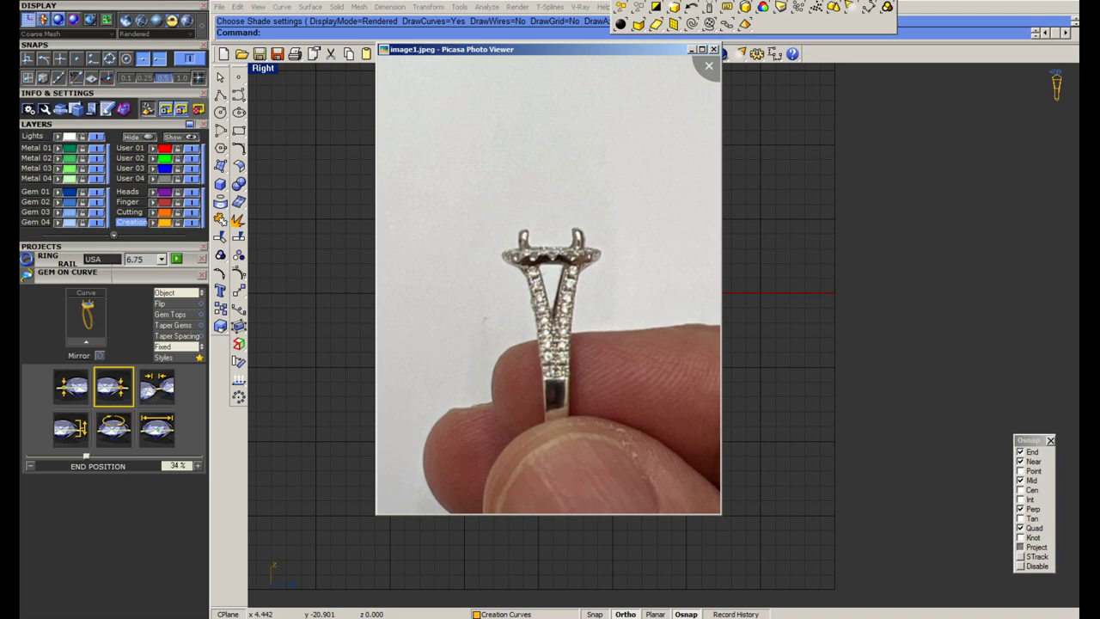
Delete the guide curves running along the outer edge of the gem-set shank half.
{"action": "scroll", "coordinate": [560, 354], "scroll_direction": "up", "scroll_amount": 4}
{"action": "left_click", "coordinate": [558, 353]}
{"action": "left_click", "coordinate": [513, 368], "text": "shift"}
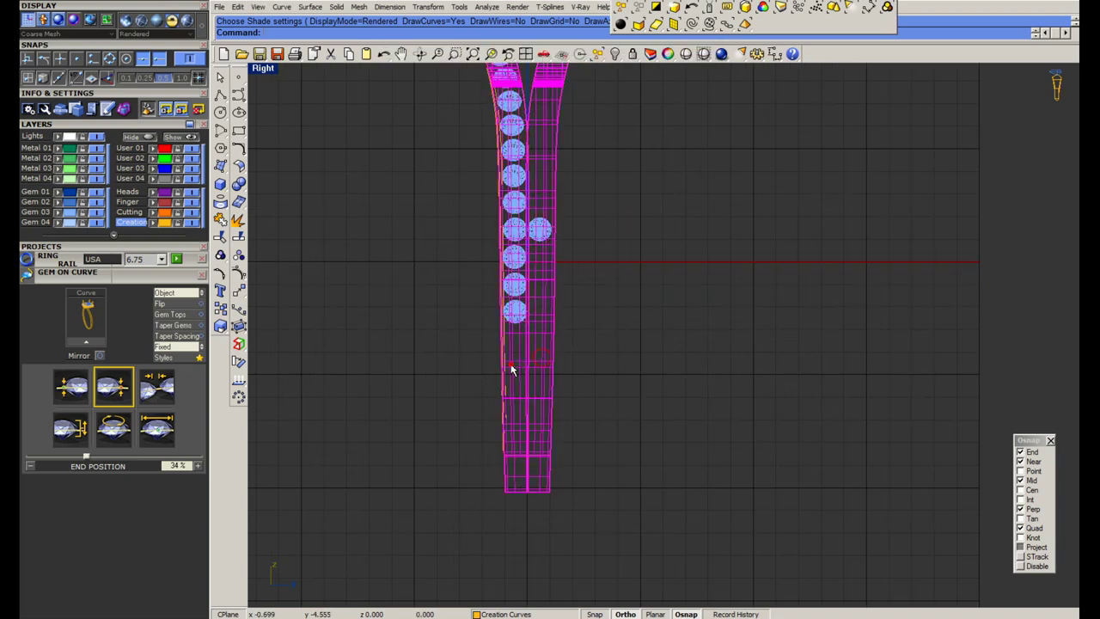
{"action": "right_click_drag", "start_coordinate": [517, 380], "coordinate": [504, 365]}
{"action": "scroll", "coordinate": [503, 370], "scroll_direction": "up", "scroll_amount": 10}
{"action": "left_click", "coordinate": [466, 423]}
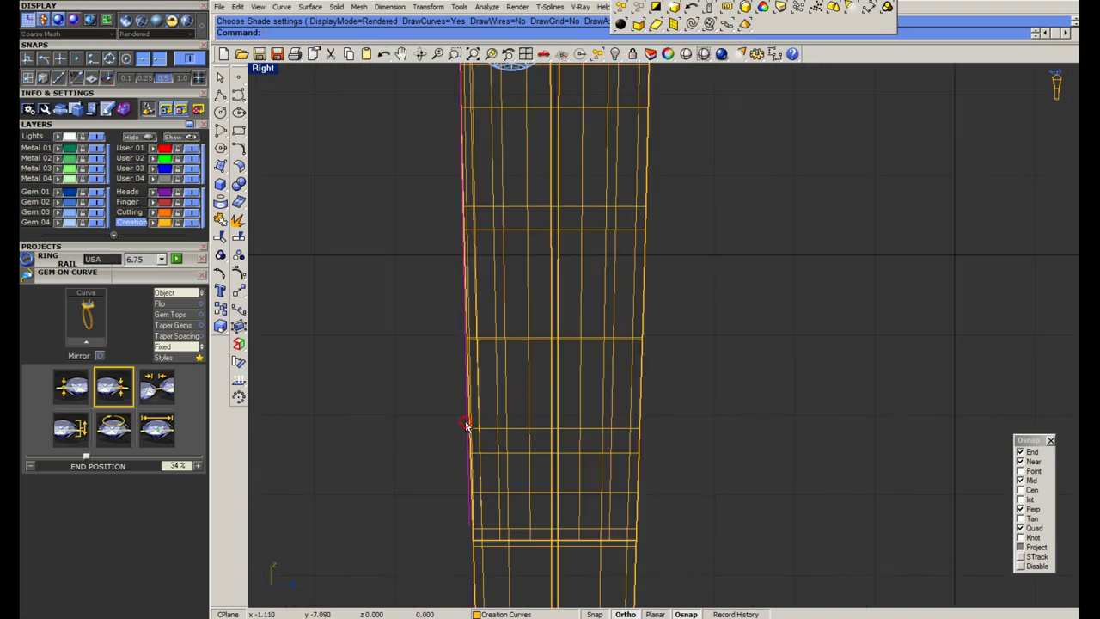
{"action": "scroll", "coordinate": [473, 421], "scroll_direction": "up", "scroll_amount": 2}
{"action": "key", "text": "Delete"}
{"action": "scroll", "coordinate": [476, 416], "scroll_direction": "down", "scroll_amount": 15}
{"action": "key", "text": "Delete"}
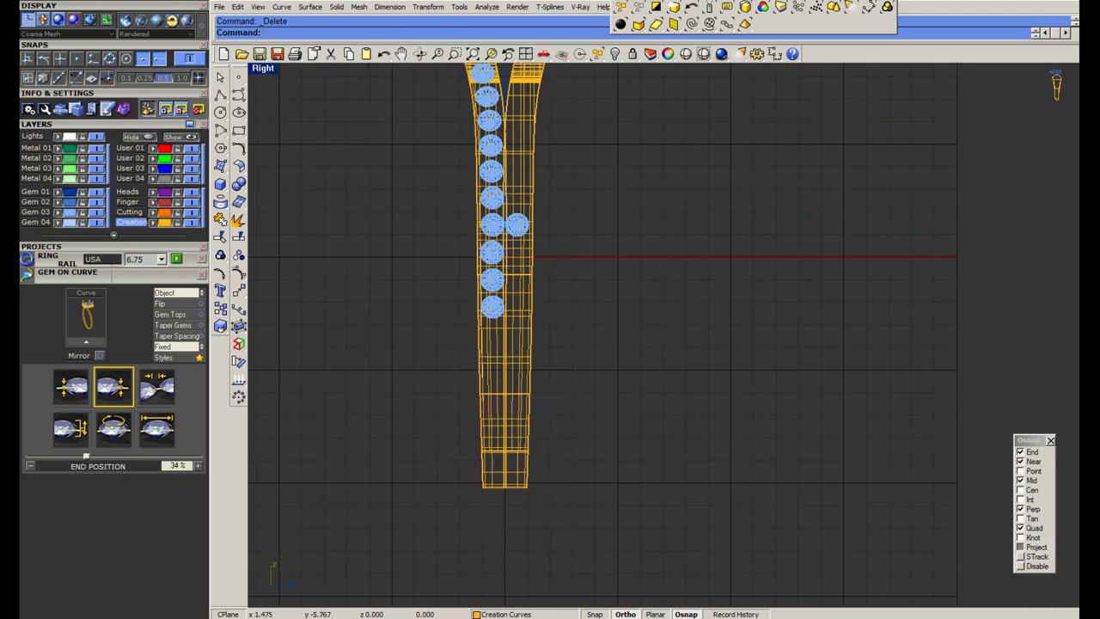
Group the two shank halves.
{"action": "left_click", "coordinate": [520, 374]}
{"action": "scroll", "coordinate": [497, 367], "scroll_direction": "up", "scroll_amount": 7}
{"action": "left_click", "coordinate": [520, 373]}
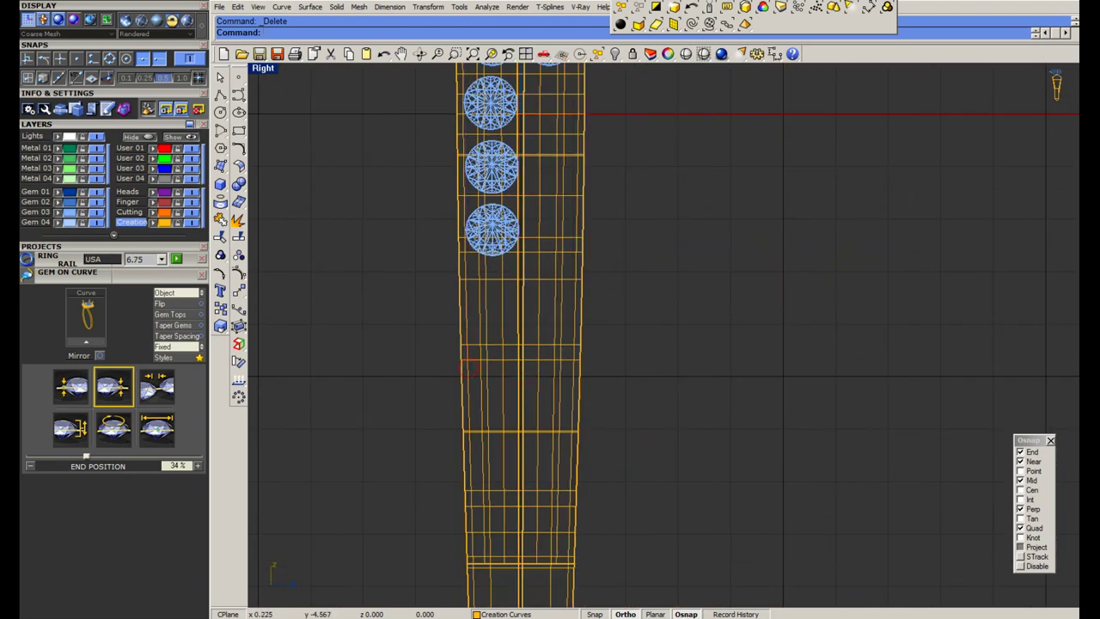
{"action": "left_click", "coordinate": [535, 347]}
{"action": "left_click", "coordinate": [503, 344], "text": "shift"}
{"action": "scroll", "coordinate": [523, 364], "scroll_direction": "down", "scroll_amount": 6}
{"action": "key", "text": "Delete"}
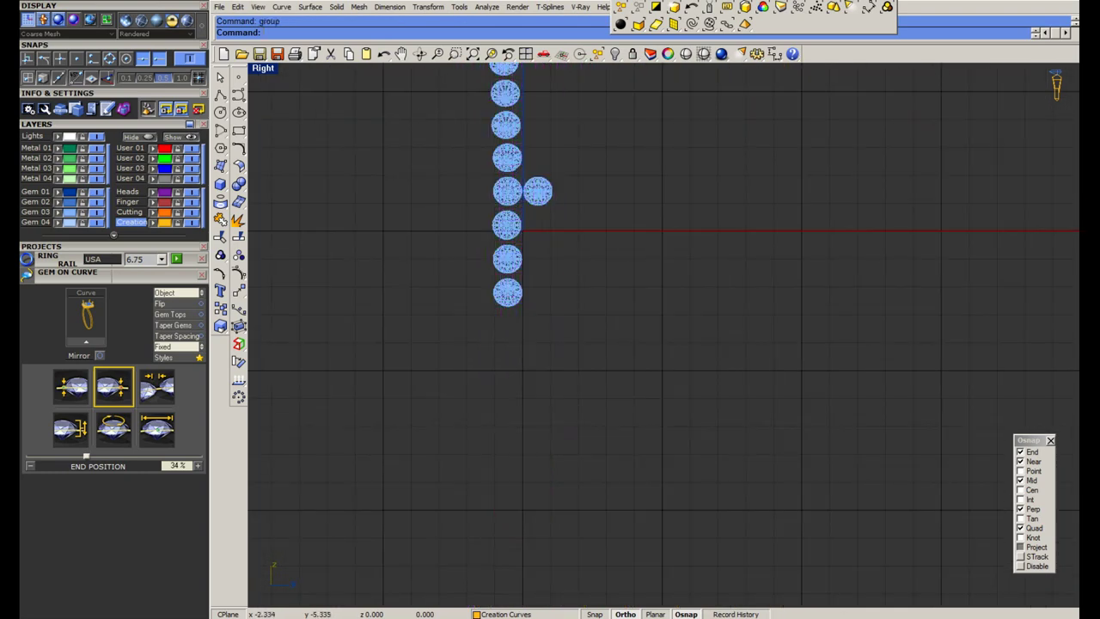
Enclose the grouped shank halves in a bounding-box control cage.
{"action": "left_click", "coordinate": [239, 327]}
{"action": "left_click", "coordinate": [337, 32]}
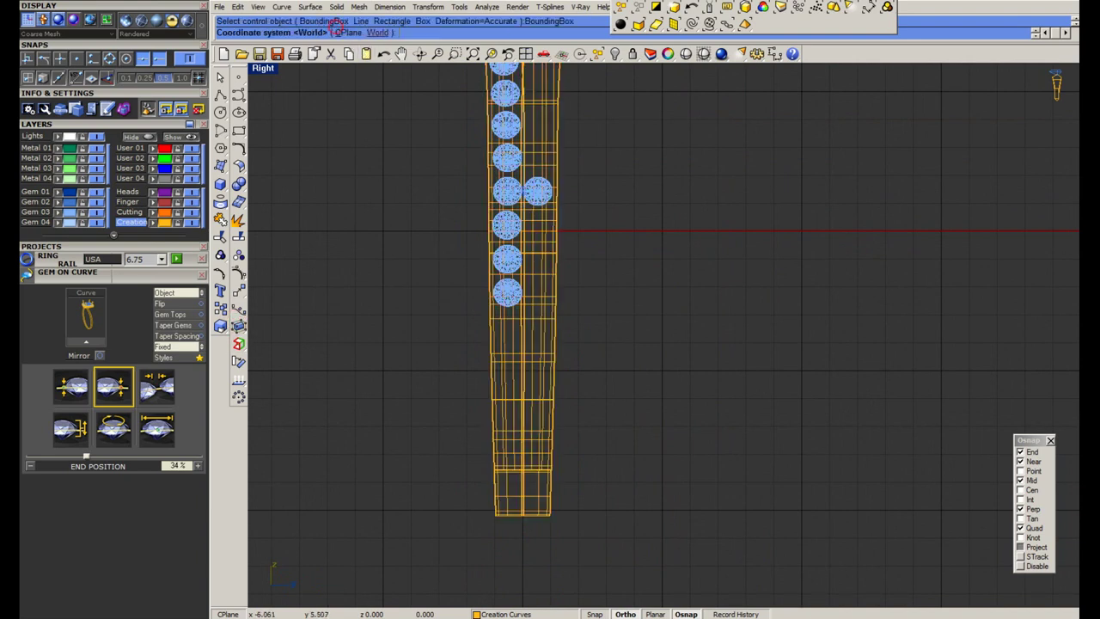
{"action": "left_click", "coordinate": [376, 32]}
{"action": "right_click", "coordinate": [495, 480]}
{"action": "right_click", "coordinate": [495, 480]}
Scale the bottom row of cage points and the row above it slightly wider from the origin.
{"action": "key", "text": "s"}
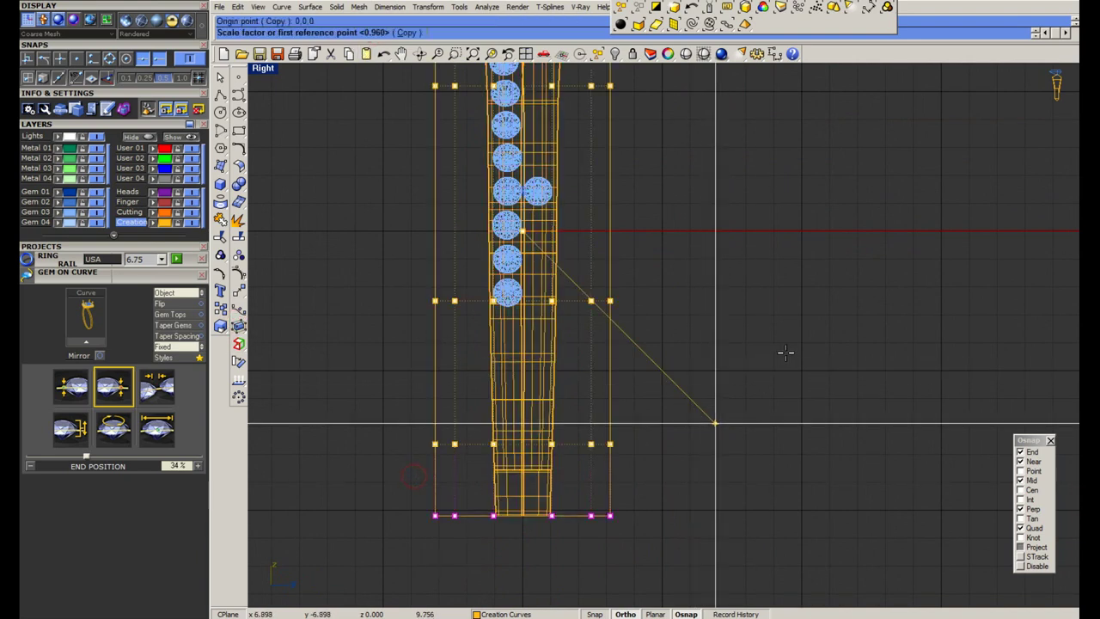
{"action": "left_click", "coordinate": [815, 292]}
{"action": "left_click", "coordinate": [826, 289]}
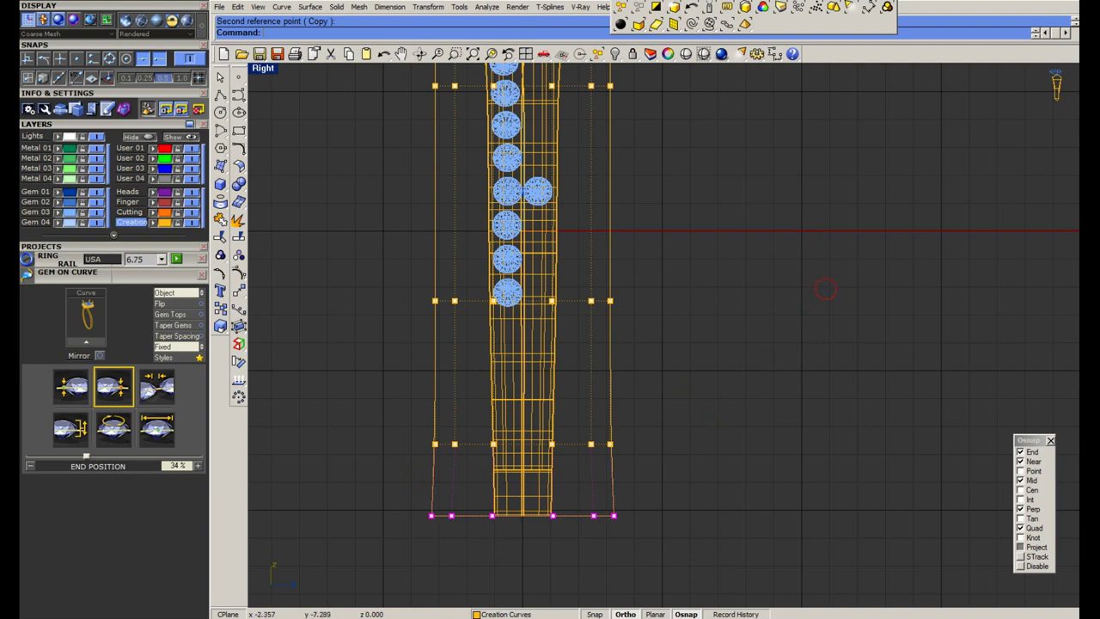
{"action": "left_click_drag", "start_coordinate": [819, 445], "coordinate": [720, 442]}
{"action": "key", "text": "s"}
{"action": "left_click", "coordinate": [790, 289]}
{"action": "left_click", "coordinate": [800, 286]}
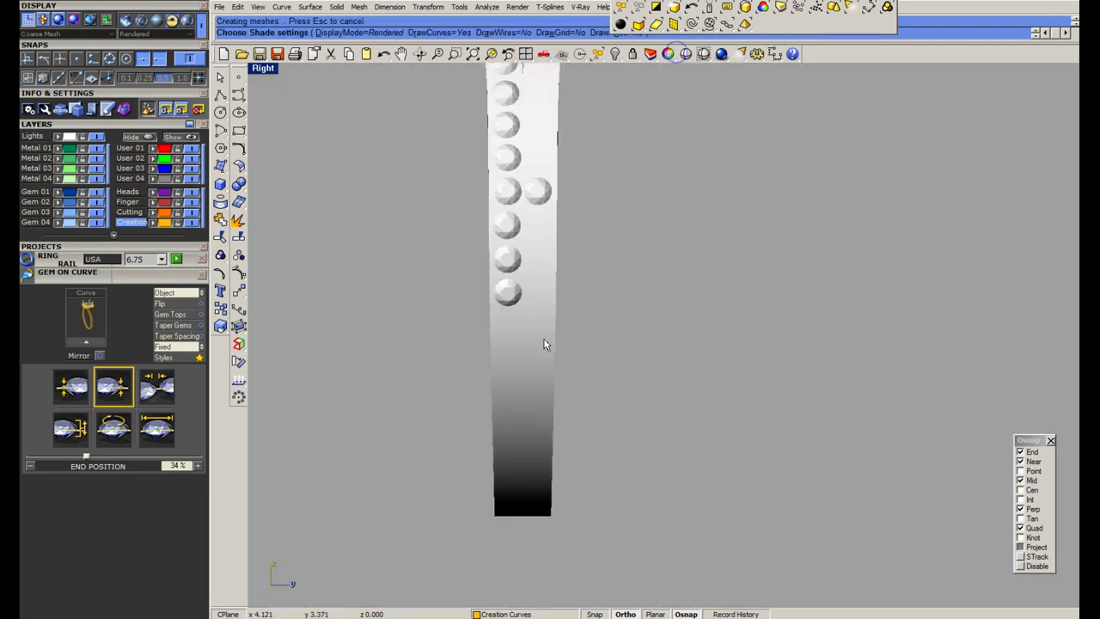
Inspect the shaded shank for its taper and the gems' fit between the edges.
{"action": "scroll", "coordinate": [550, 350], "scroll_direction": "down", "scroll_amount": 6}
{"action": "right_click_drag", "start_coordinate": [560, 346], "coordinate": [568, 422]}
{"action": "scroll", "coordinate": [533, 361], "scroll_direction": "up", "scroll_amount": 6}
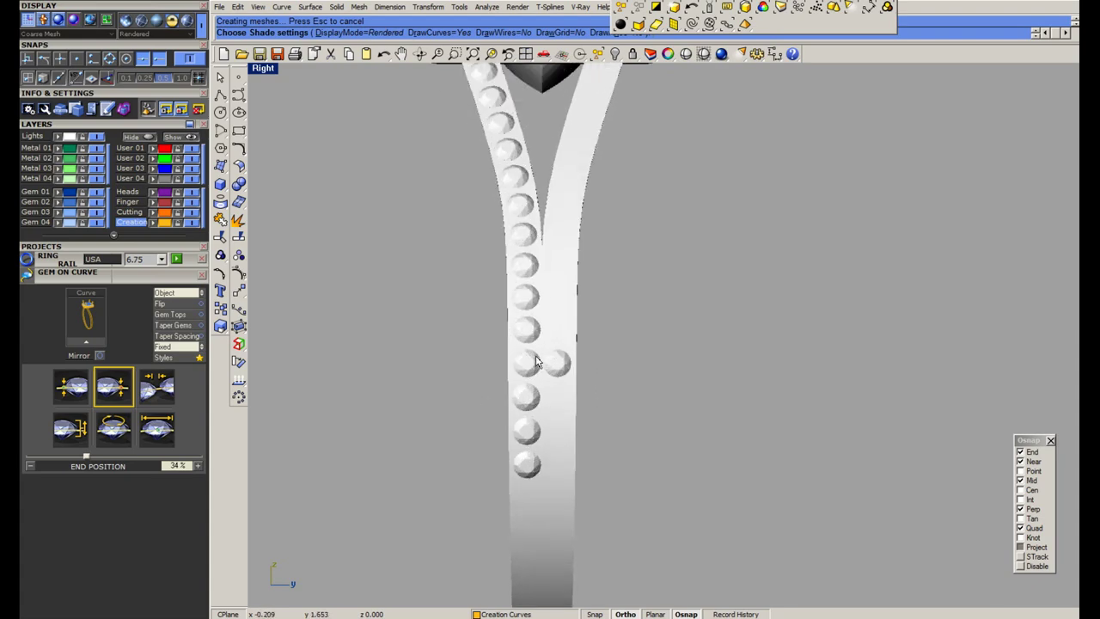
{"action": "key", "text": "Escape"}
{"action": "scroll", "coordinate": [510, 352], "scroll_direction": "up", "scroll_amount": 4}
{"action": "key", "text": "Escape"}
Measure the gap between the shank's outer edge and the gem just above the mirrored pair.
{"action": "scroll", "coordinate": [512, 340], "scroll_direction": "up", "scroll_amount": 10}
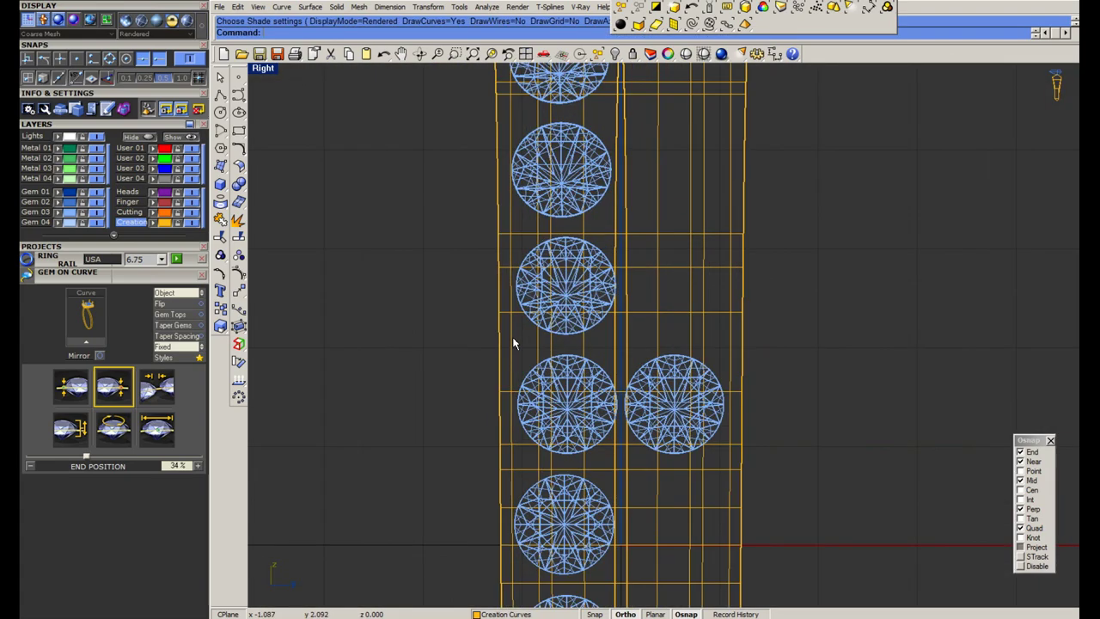
{"action": "middle_click", "coordinate": [493, 317]}
{"action": "left_click", "coordinate": [514, 296]}
{"action": "left_click", "coordinate": [503, 283]}
{"action": "left_click", "coordinate": [523, 279]}
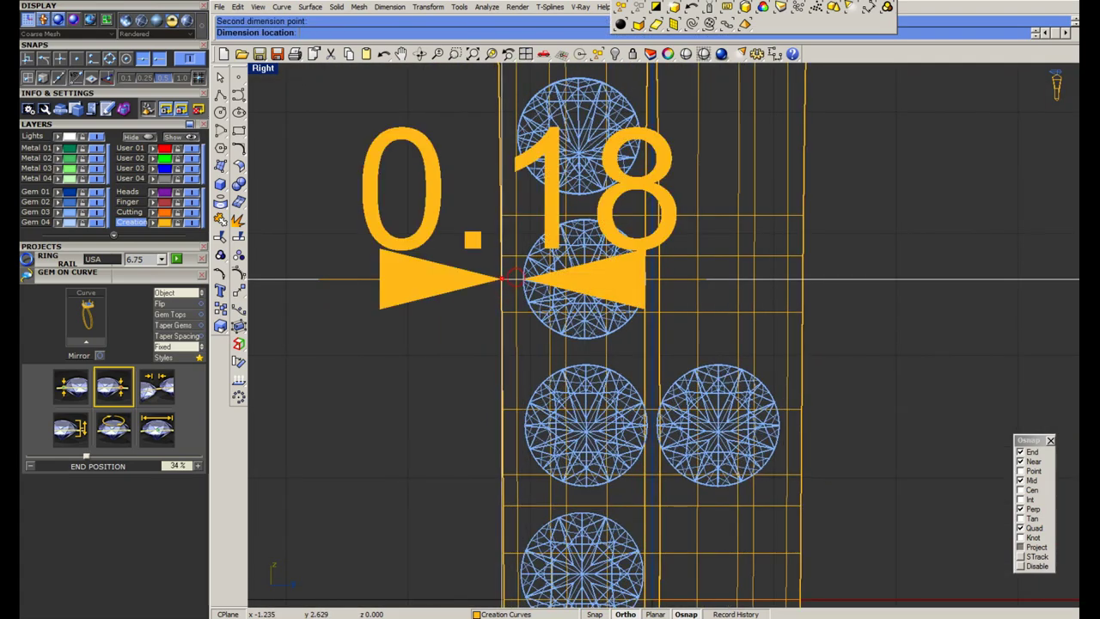
{"action": "scroll", "coordinate": [504, 300], "scroll_direction": "down", "scroll_amount": 5}
{"action": "key", "text": "Escape"}
Apply a bounding-box control cage to the grouped shank again and select the cage row at the lowest gem.
{"action": "left_click", "coordinate": [502, 347]}
{"action": "left_click", "coordinate": [239, 326]}
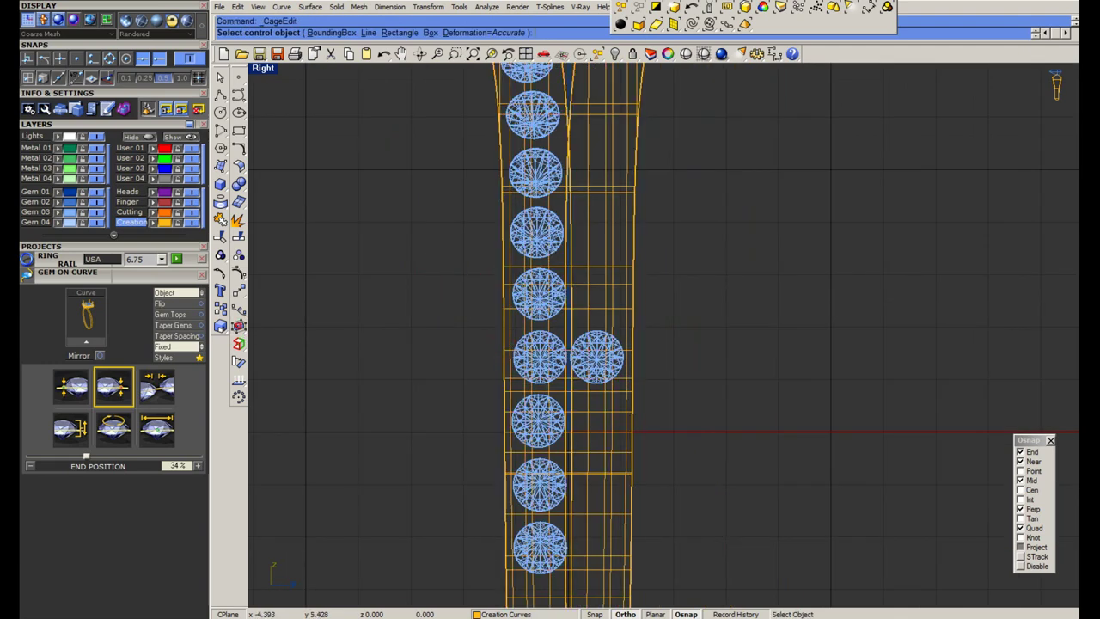
{"action": "left_click", "coordinate": [331, 33]}
{"action": "key", "text": "Return"}
{"action": "key", "text": "Return"}
{"action": "key", "text": "Return"}
{"action": "scroll", "coordinate": [447, 224], "scroll_direction": "down", "scroll_amount": 6}
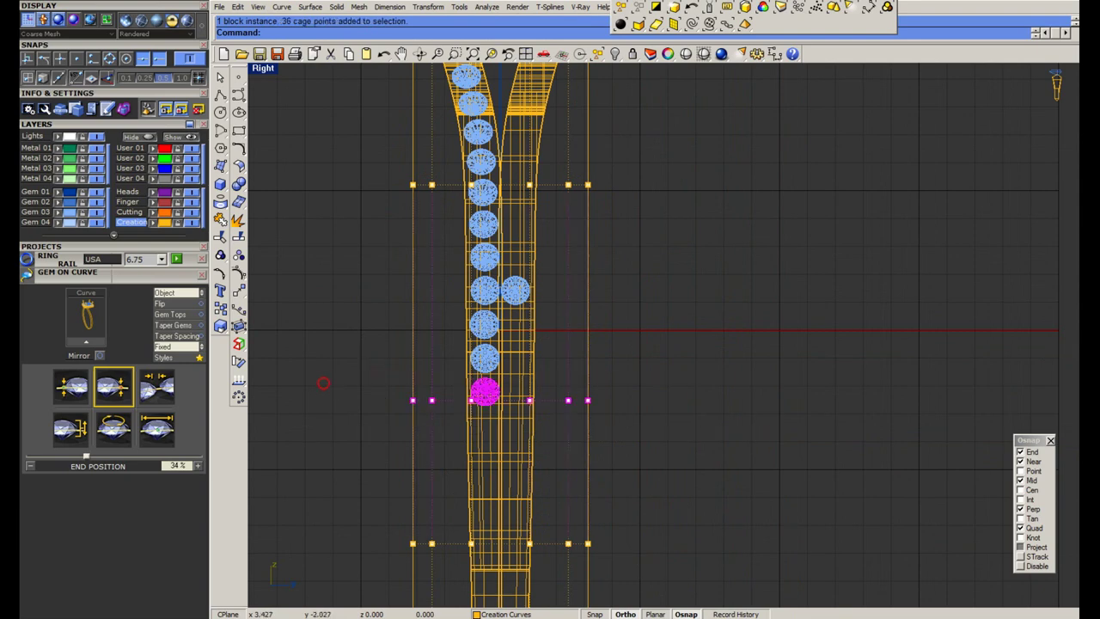
Scale the cage row at the lowest gem slightly narrower with Scale1D from origin 0.
{"action": "scroll", "coordinate": [598, 384], "scroll_direction": "up", "scroll_amount": 2}
{"action": "key", "text": "s"}
{"action": "key", "text": "Escape"}
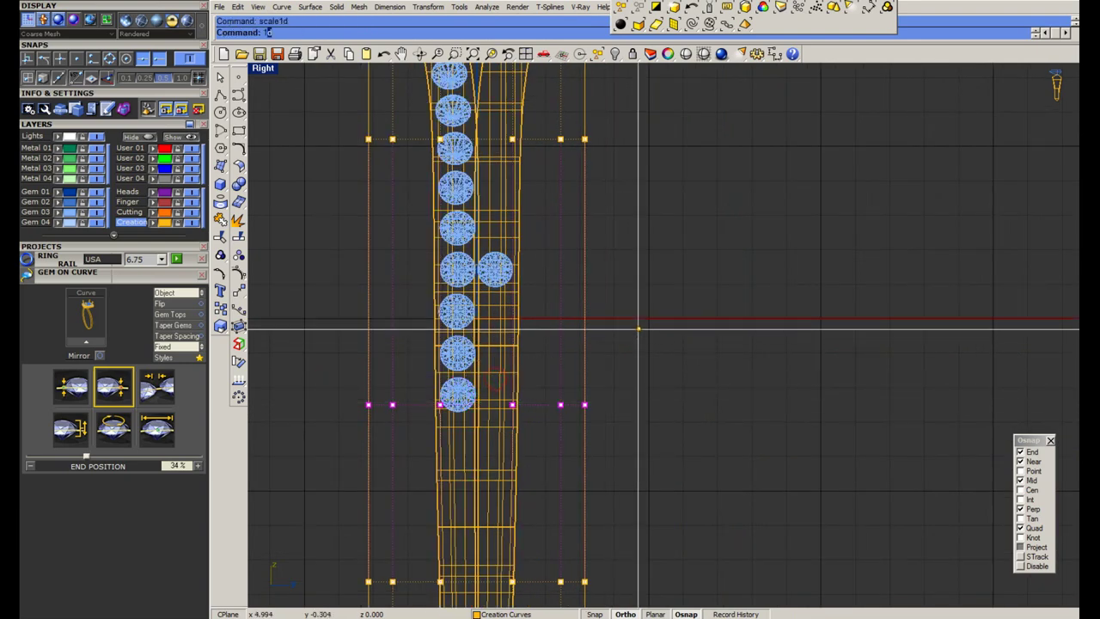
{"action": "type", "text": "0"}
{"action": "key", "text": "Return"}
{"action": "scroll", "coordinate": [596, 344], "scroll_direction": "up", "scroll_amount": 4}
{"action": "right_click_drag", "start_coordinate": [596, 343], "coordinate": [707, 302]}
{"action": "left_click", "coordinate": [832, 264]}
{"action": "left_click", "coordinate": [826, 266]}
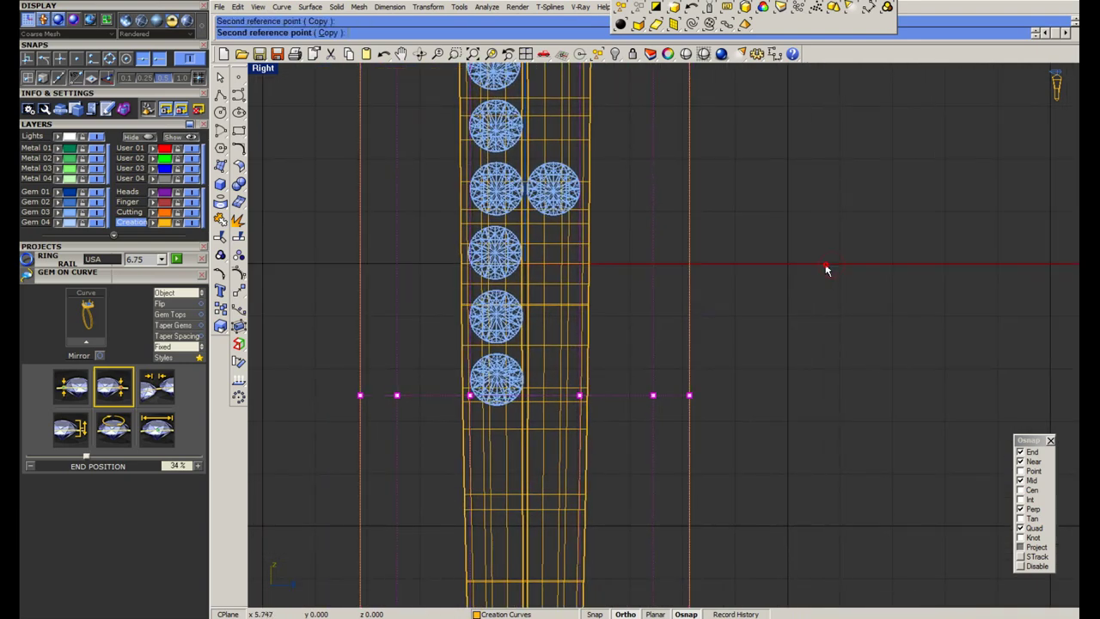
Delete the control cage and the mirrored comparison gem.
{"action": "key", "text": "Escape"}
{"action": "scroll", "coordinate": [638, 303], "scroll_direction": "down", "scroll_amount": 4}
{"action": "key", "text": "Escape"}
{"action": "key", "text": "Escape"}
{"action": "left_click", "coordinate": [666, 290]}
{"action": "scroll", "coordinate": [636, 297], "scroll_direction": "down", "scroll_amount": 4}
{"action": "key", "text": "Delete"}
{"action": "right_click_drag", "start_coordinate": [639, 291], "coordinate": [634, 336]}
{"action": "scroll", "coordinate": [593, 290], "scroll_direction": "up", "scroll_amount": 6}
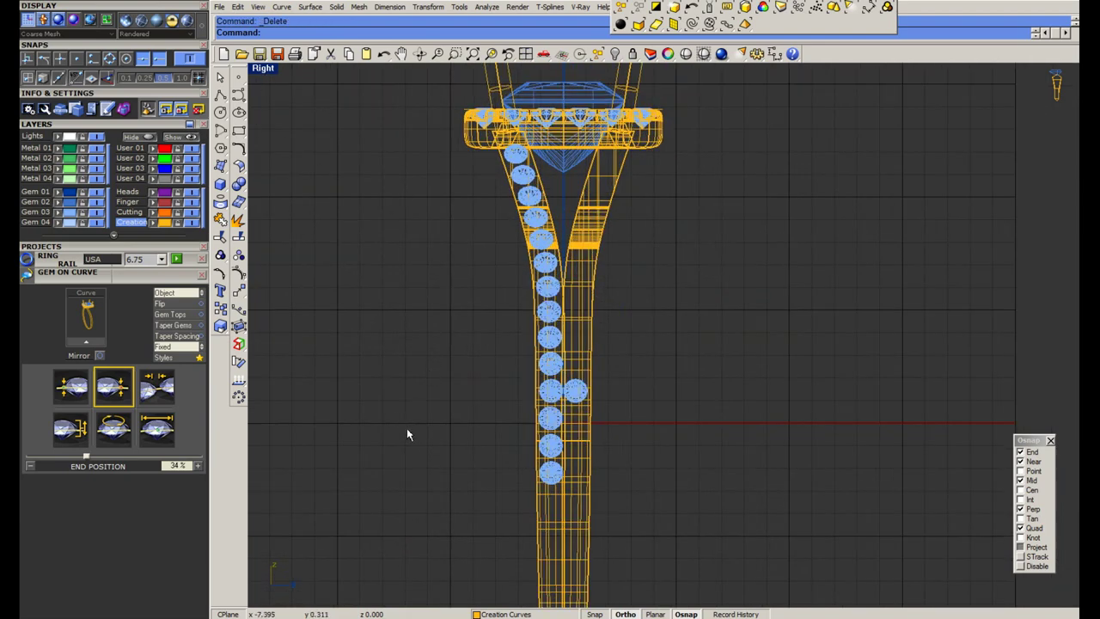
{"action": "right_click_drag", "start_coordinate": [583, 396], "coordinate": [561, 352]}
{"action": "scroll", "coordinate": [557, 351], "scroll_direction": "up", "scroll_amount": 4}
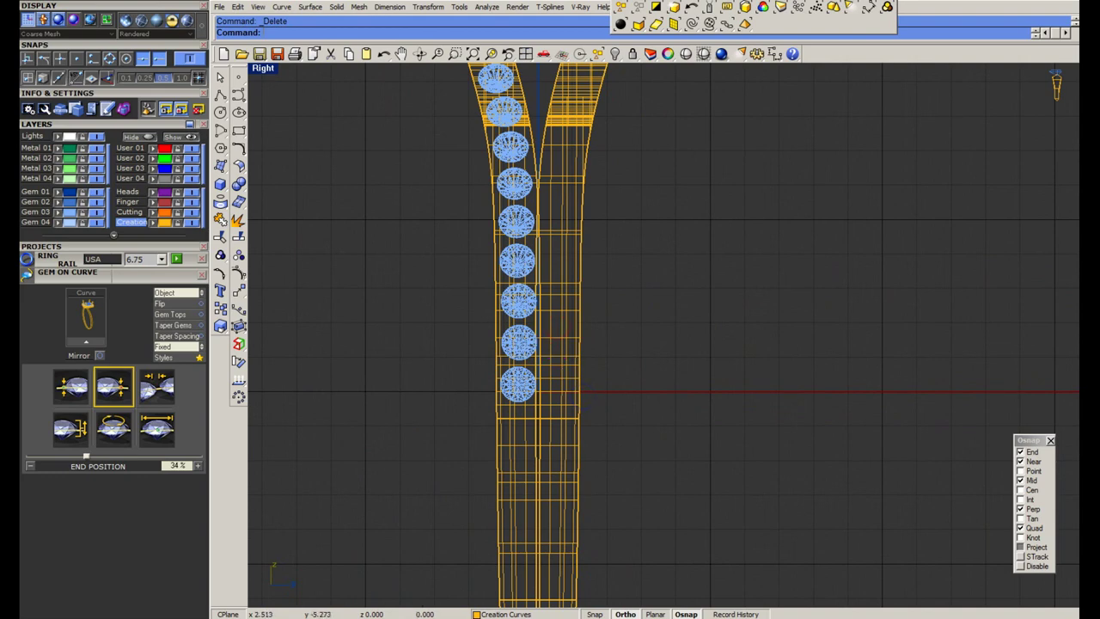
Undo the last gem deletion and delete only the mirrored comparison gem and the lowest gem of the row.
{"action": "scroll", "coordinate": [493, 421], "scroll_direction": "up", "scroll_amount": 1}
{"action": "key", "text": "ctrl+z"}
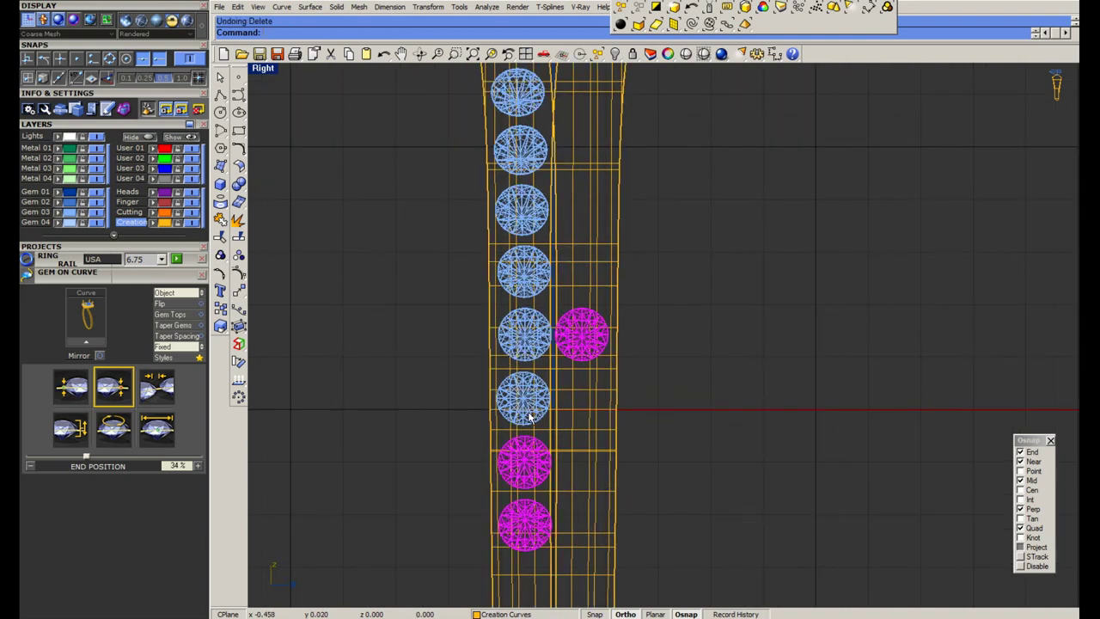
{"action": "key", "text": "Delete"}
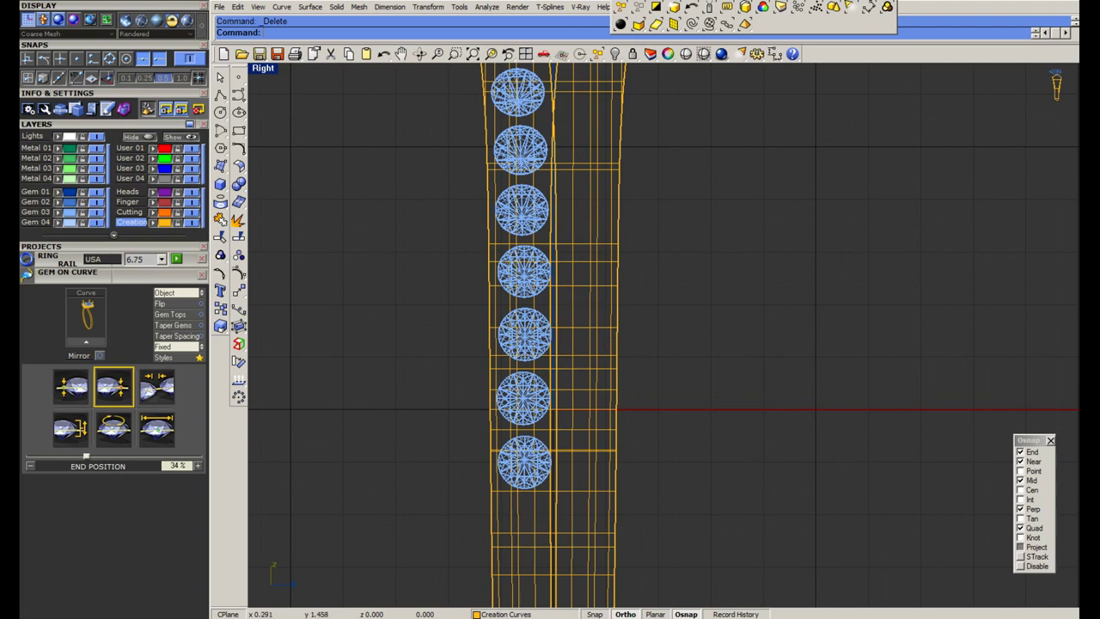
Apply a bounding-box control cage to the grouped shank and select the cage row just below the lowest gem.
{"action": "scroll", "coordinate": [559, 342], "scroll_direction": "down", "scroll_amount": 6}
{"action": "scroll", "coordinate": [528, 424], "scroll_direction": "up", "scroll_amount": 8}
{"action": "scroll", "coordinate": [522, 416], "scroll_direction": "down", "scroll_amount": 6}
{"action": "left_click", "coordinate": [522, 417]}
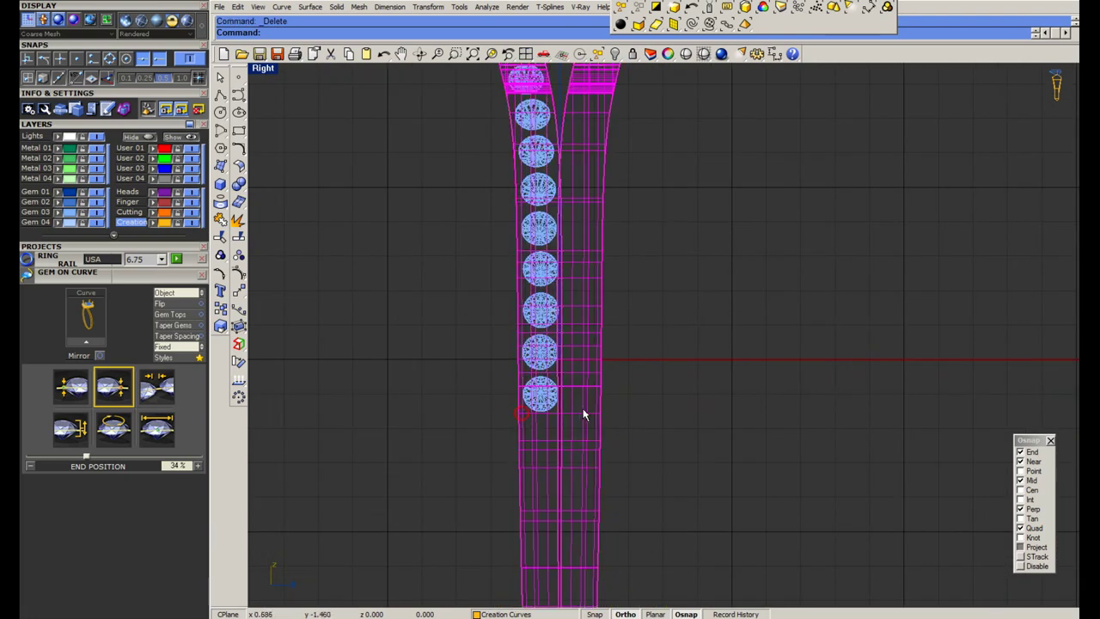
{"action": "scroll", "coordinate": [584, 415], "scroll_direction": "down", "scroll_amount": 2}
{"action": "left_click", "coordinate": [244, 328]}
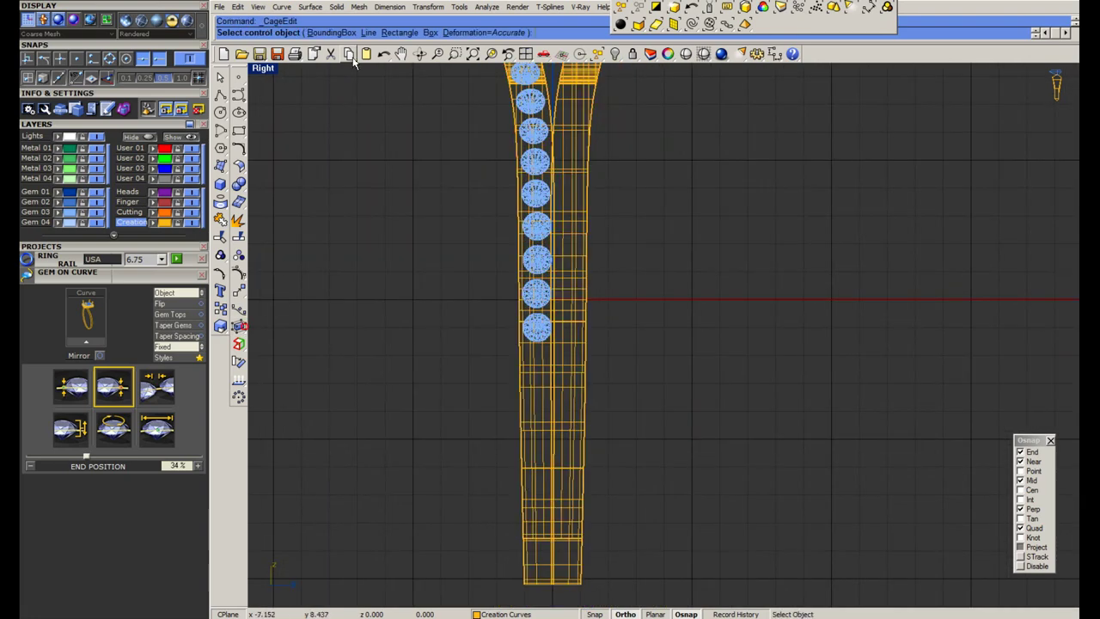
{"action": "left_click", "coordinate": [343, 33]}
{"action": "left_click", "coordinate": [381, 33]}
{"action": "right_click", "coordinate": [504, 299]}
{"action": "right_click", "coordinate": [511, 317]}
{"action": "scroll", "coordinate": [515, 328], "scroll_direction": "up", "scroll_amount": 2}
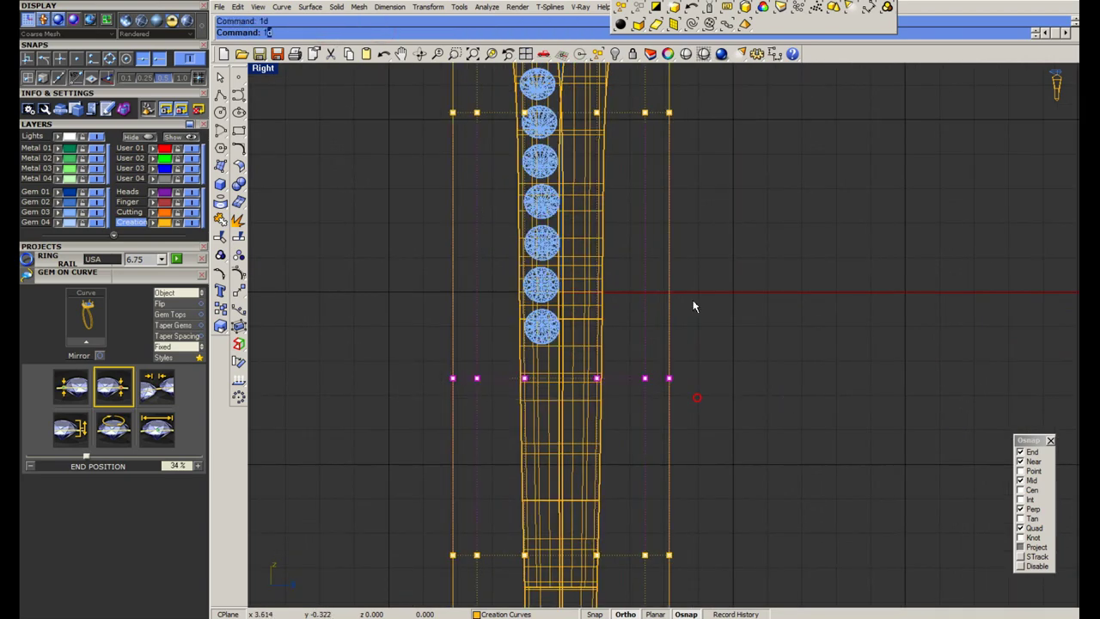
Rescale the selected cage row's width with Scale1D from origin 0 and delete the control cage.
{"action": "scroll", "coordinate": [697, 303], "scroll_direction": "up", "scroll_amount": 4}
{"action": "type", "text": "0"}
{"action": "key", "text": "Return"}
{"action": "left_click", "coordinate": [830, 292]}
{"action": "left_click", "coordinate": [823, 294]}
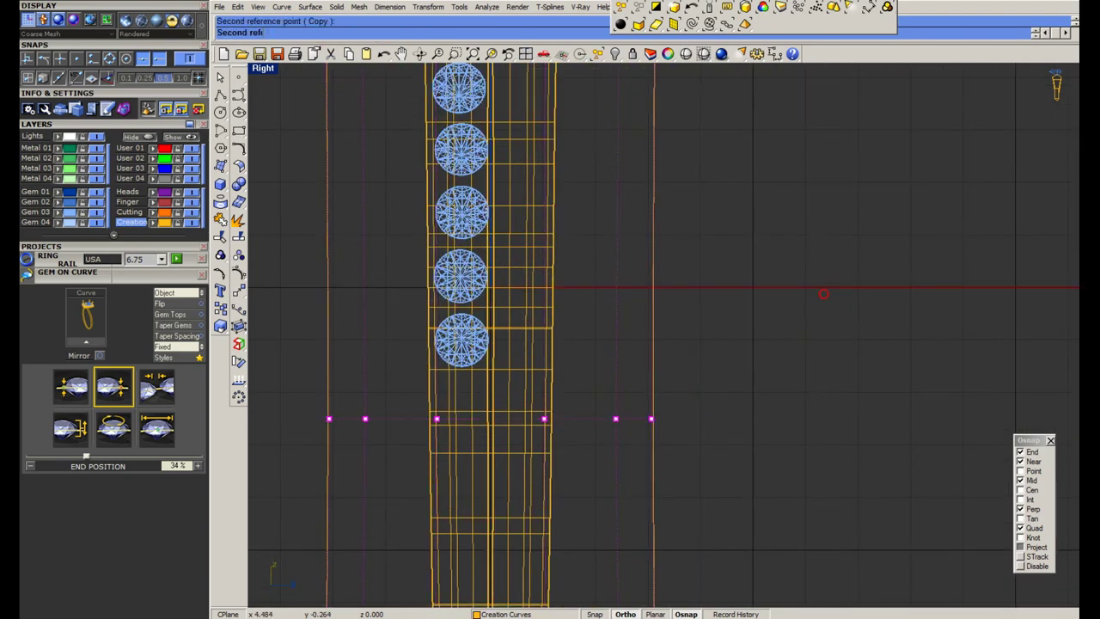
{"action": "left_click", "coordinate": [676, 275]}
{"action": "scroll", "coordinate": [615, 313], "scroll_direction": "down", "scroll_amount": 8}
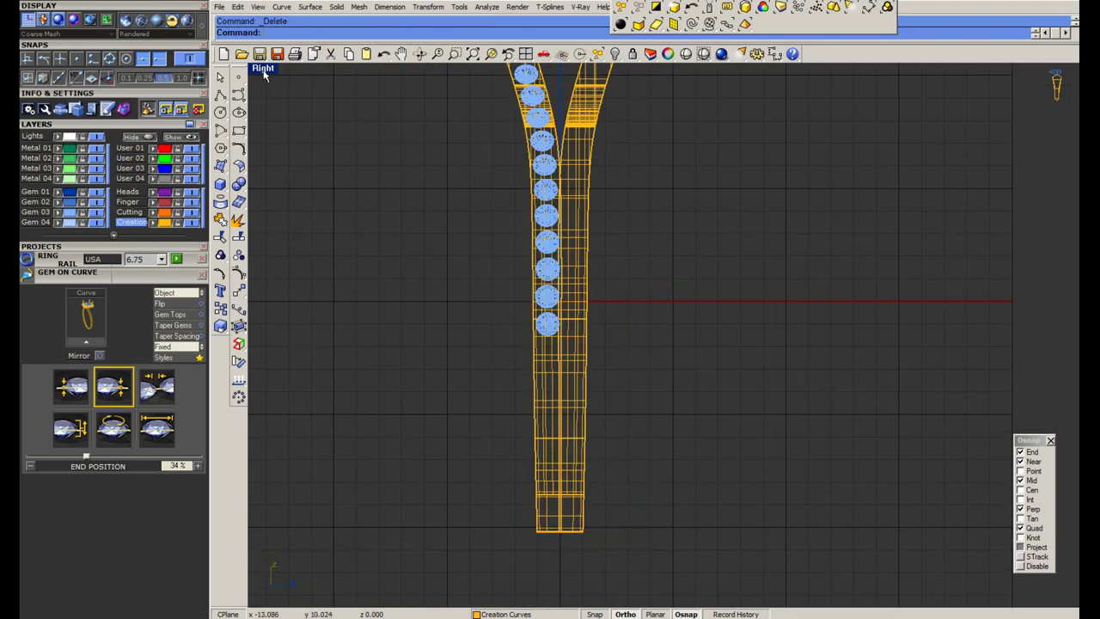
Examine the reshaped split shank and its gem row in the perspective view from several angles.
{"action": "double_click", "coordinate": [264, 71]}
{"action": "double_click", "coordinate": [683, 72]}
{"action": "scroll", "coordinate": [621, 255], "scroll_direction": "up", "scroll_amount": 7}
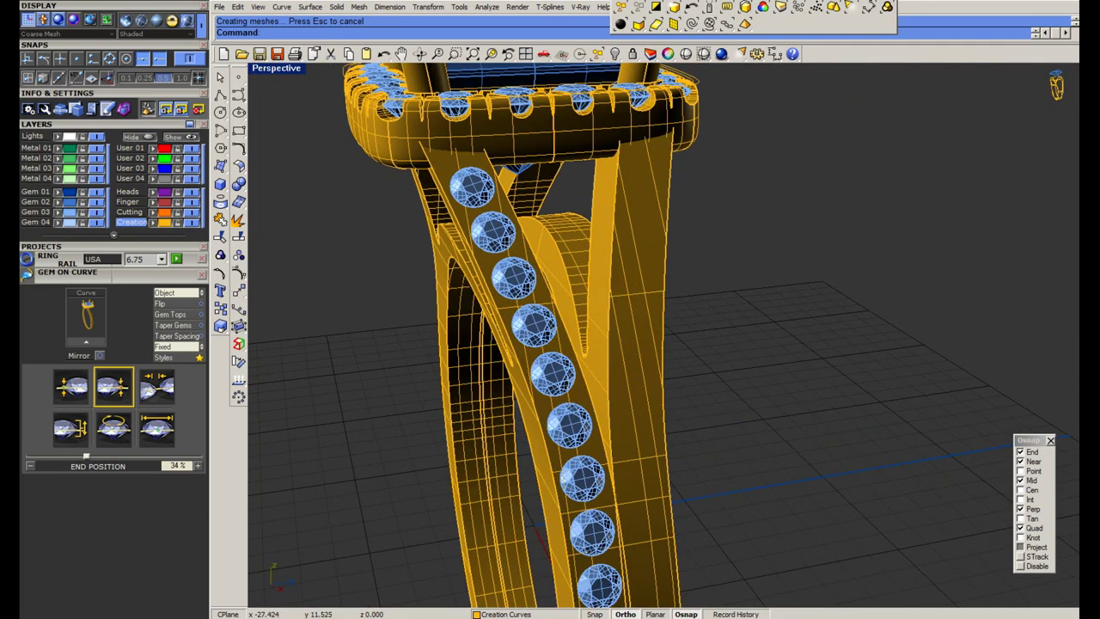
{"action": "left_click", "coordinate": [632, 245]}
{"action": "scroll", "coordinate": [632, 245], "scroll_direction": "down", "scroll_amount": 4}
{"action": "mouse_move", "coordinate": [632, 245]}
{"action": "right_mouse_down"}
{"action": "mouse_move", "coordinate": [653, 261]}
{"action": "mouse_move", "coordinate": [642, 263]}
{"action": "right_mouse_up"}
{"action": "key", "text": "Escape"}
{"action": "scroll", "coordinate": [576, 202], "scroll_direction": "up", "scroll_amount": 6}
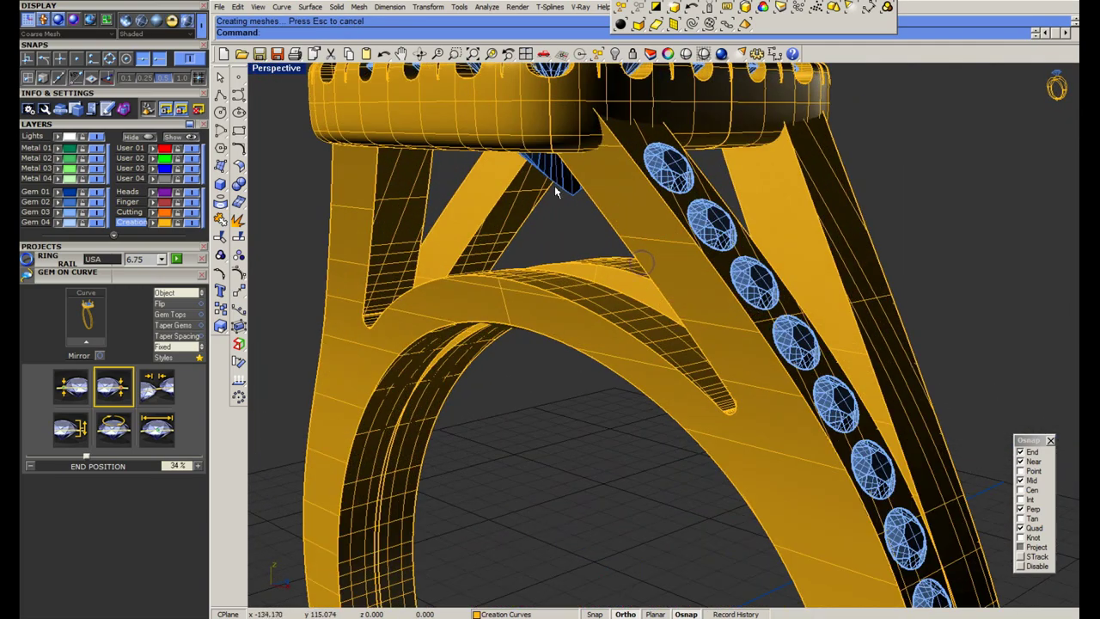
{"action": "scroll", "coordinate": [556, 193], "scroll_direction": "down", "scroll_amount": 3}
{"action": "left_click", "coordinate": [690, 276]}
{"action": "right_click", "coordinate": [690, 277]}
{"action": "scroll", "coordinate": [691, 276], "scroll_direction": "down", "scroll_amount": 5}
{"action": "right_click_drag", "start_coordinate": [720, 253], "coordinate": [656, 272]}
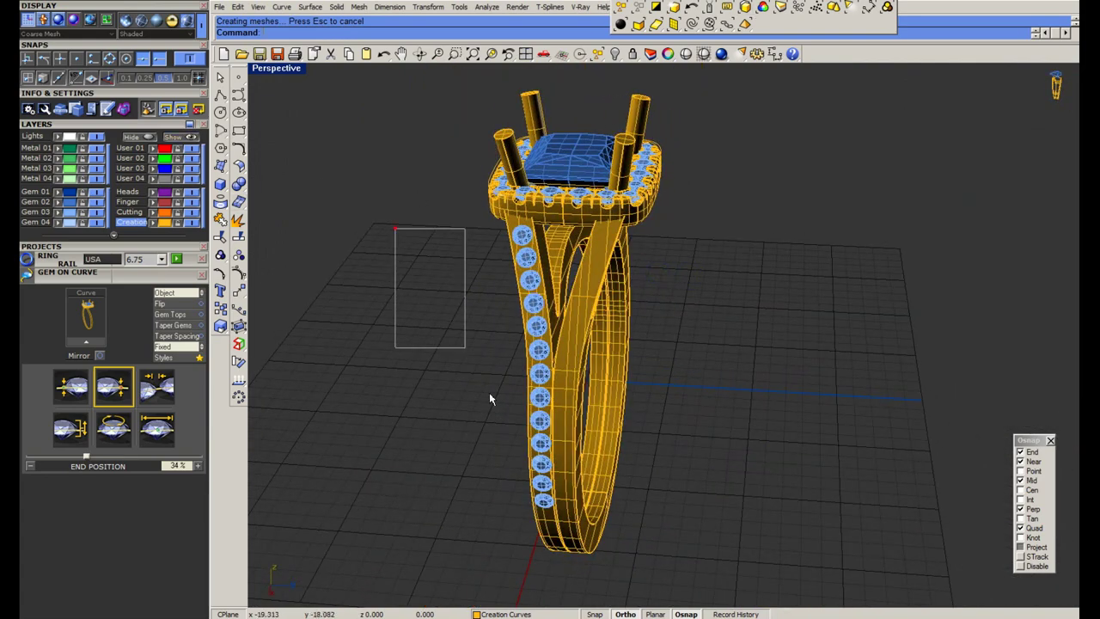
Select all gems in the shank row and sink them into the metal with a Z offset of -0.2.
{"action": "left_click_drag", "start_coordinate": [554, 565], "coordinate": [554, 565]}
{"action": "scroll", "coordinate": [527, 239], "scroll_direction": "up", "scroll_amount": 4}
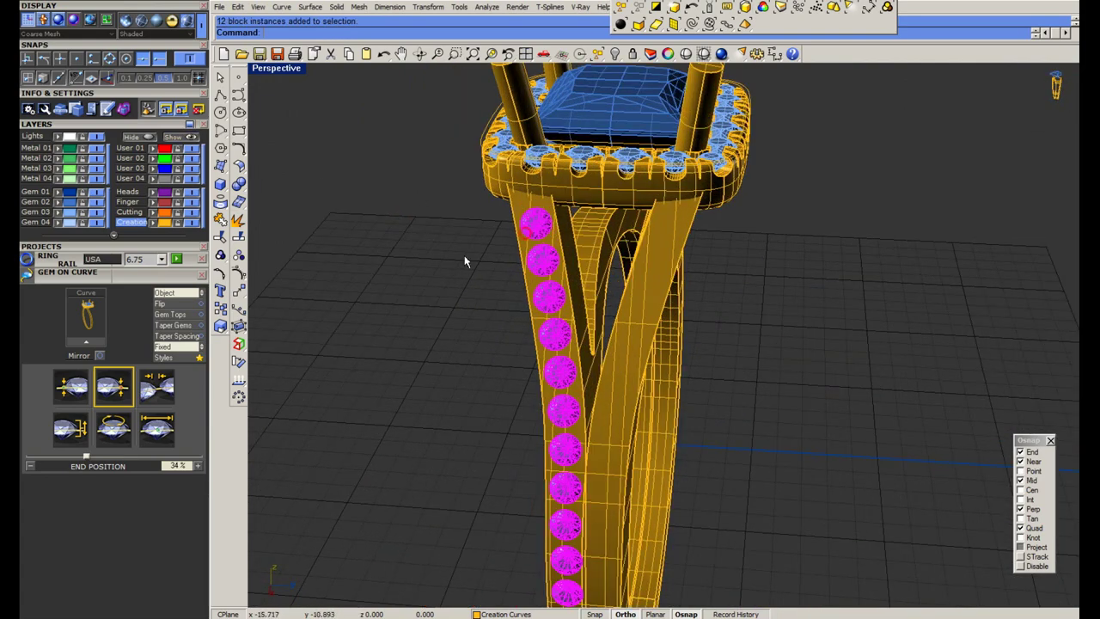
{"action": "right_click_drag", "start_coordinate": [424, 316], "coordinate": [494, 310]}
{"action": "key", "text": "F6"}
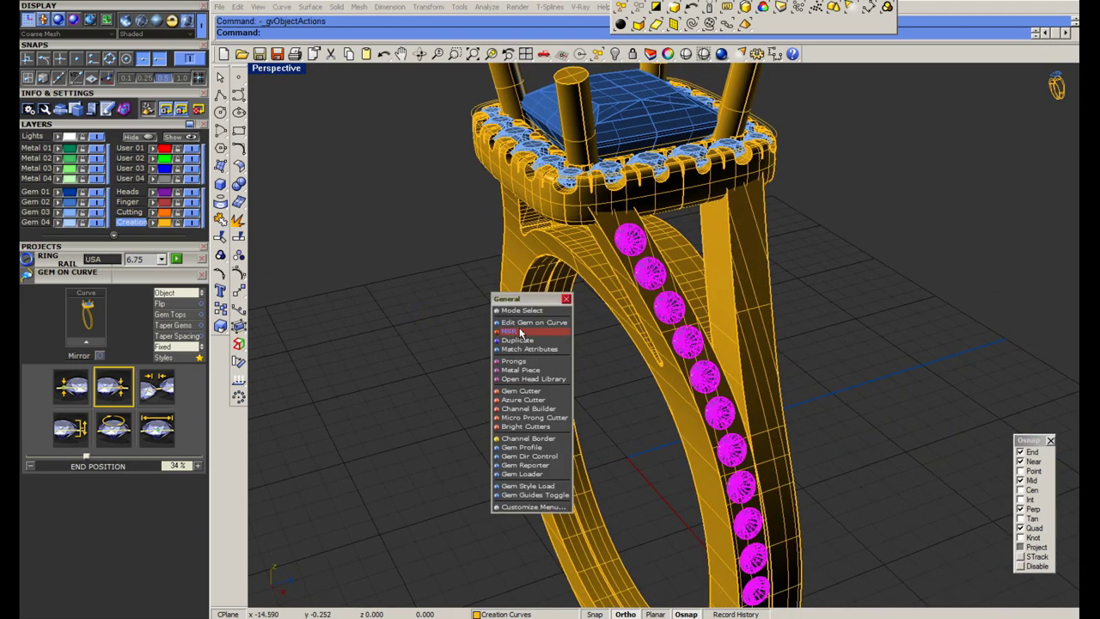
{"action": "left_click", "coordinate": [520, 332]}
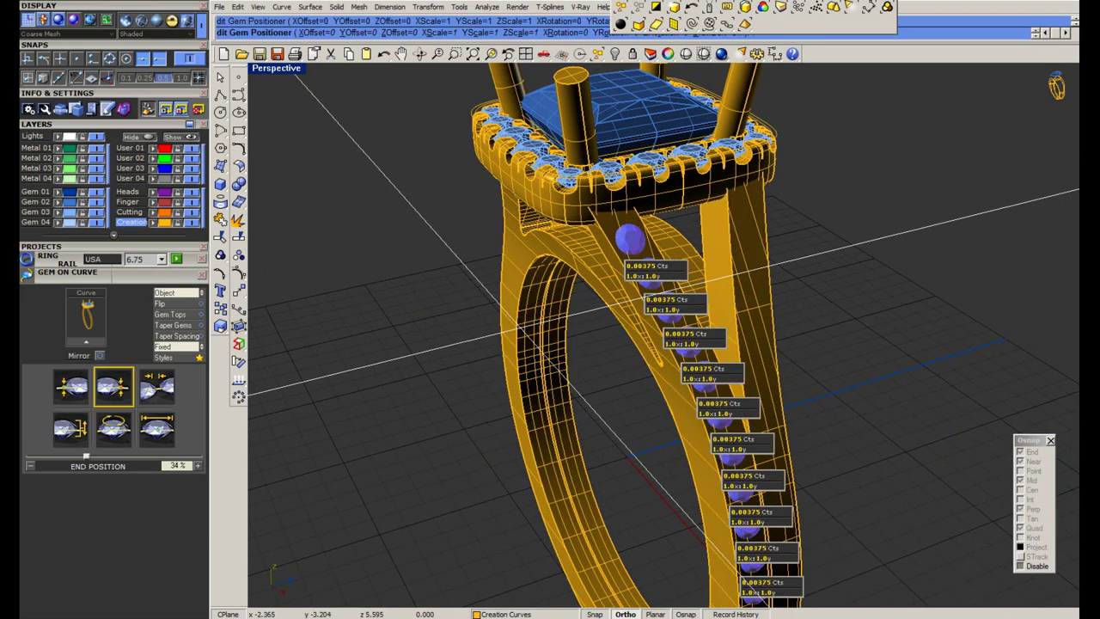
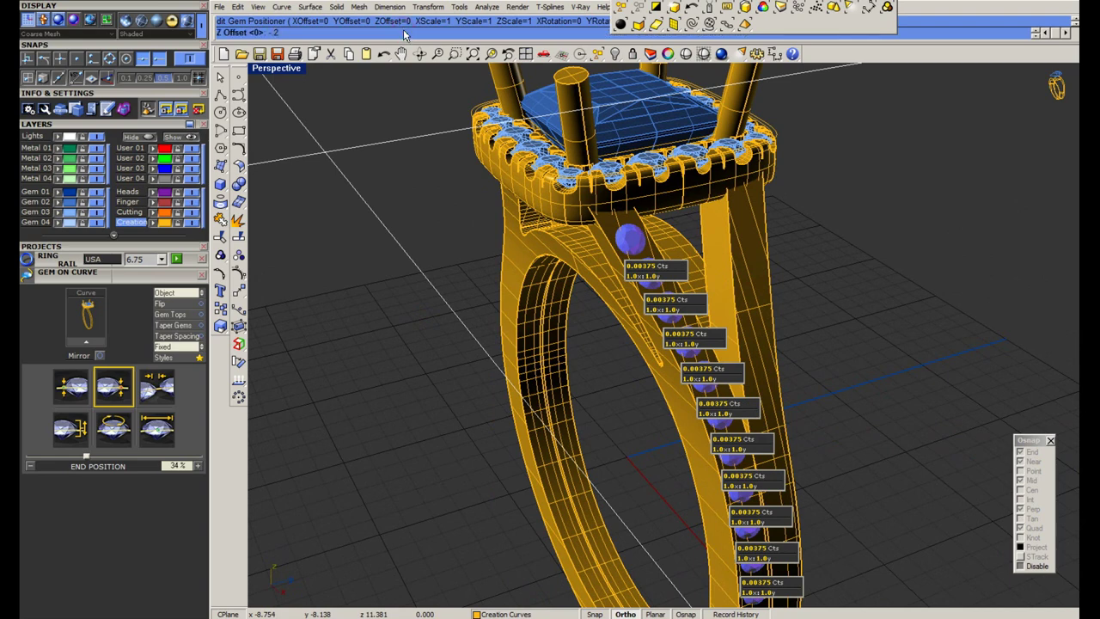
{"action": "key", "text": "Return"}
{"action": "right_click", "coordinate": [579, 314]}
Ungroup the shank and delete the half that carries no gems.
{"action": "left_click", "coordinate": [736, 283]}
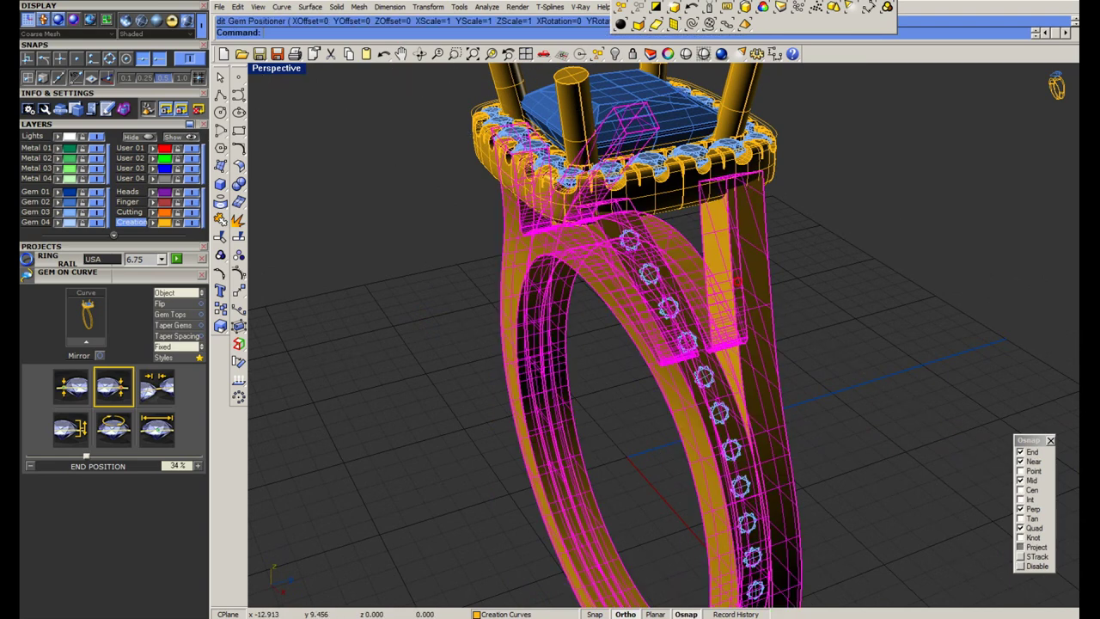
{"action": "right_click_drag", "start_coordinate": [737, 282], "coordinate": [663, 289]}
{"action": "key", "text": "ctrl+shift+h"}
{"action": "key", "text": "Escape"}
{"action": "key", "text": "Escape"}
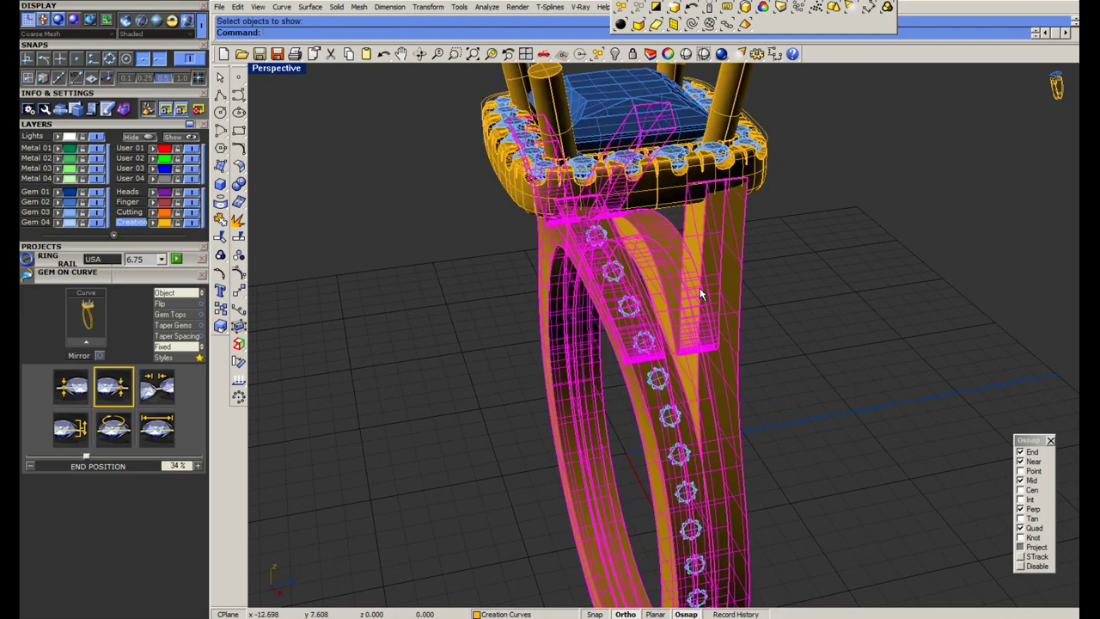
{"action": "left_click", "coordinate": [713, 272]}
{"action": "key", "text": "Escape"}
{"action": "left_click", "coordinate": [720, 278]}
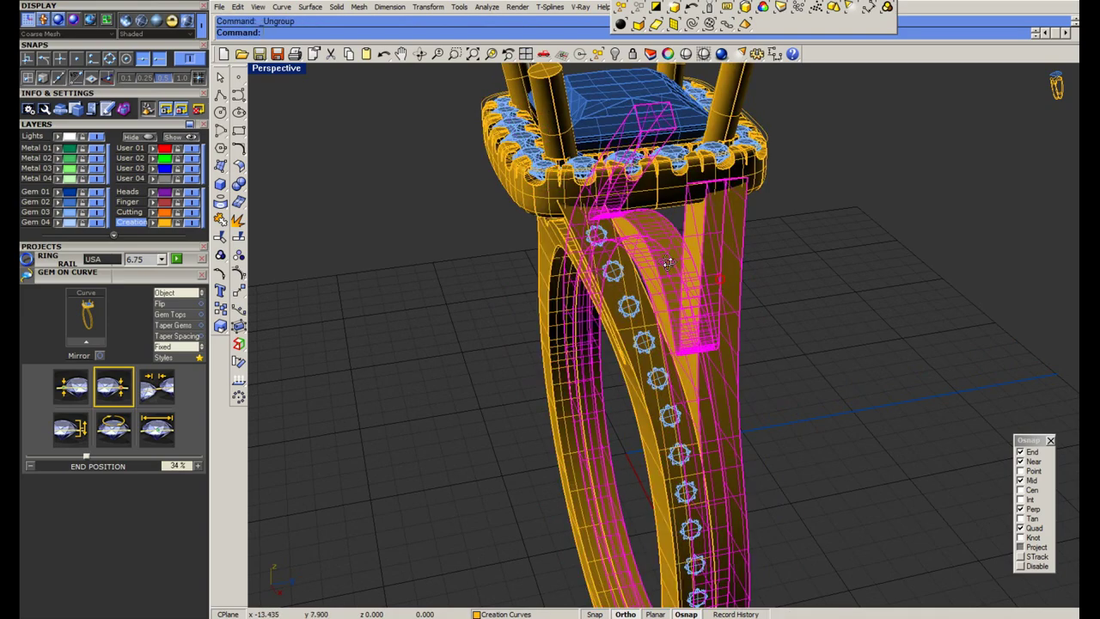
{"action": "key", "text": "Delete"}
Examine the remaining half shank and its sunken gems from several angles in the perspective view.
{"action": "right_click_drag", "start_coordinate": [672, 266], "coordinate": [636, 226]}
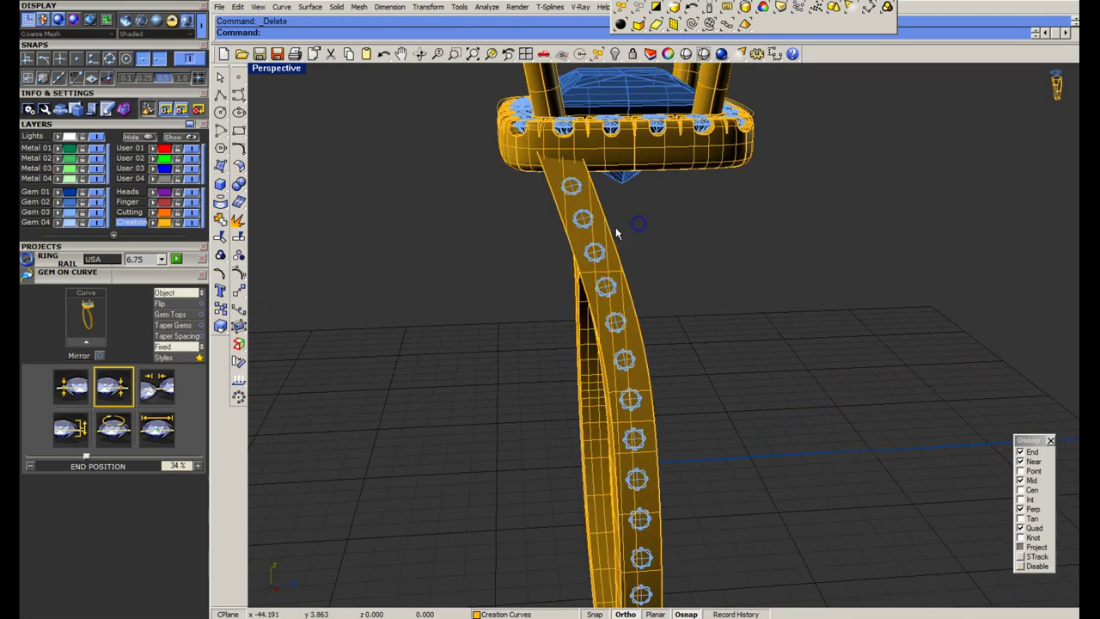
{"action": "scroll", "coordinate": [615, 230], "scroll_direction": "down", "scroll_amount": 5}
{"action": "right_click_drag", "start_coordinate": [616, 299], "coordinate": [660, 297]}
{"action": "scroll", "coordinate": [658, 294], "scroll_direction": "up", "scroll_amount": 5}
{"action": "left_click", "coordinate": [660, 294]}
{"action": "scroll", "coordinate": [529, 257], "scroll_direction": "down", "scroll_amount": 6}
{"action": "key", "text": "Escape"}
{"action": "right_click_drag", "start_coordinate": [529, 257], "coordinate": [611, 186]}
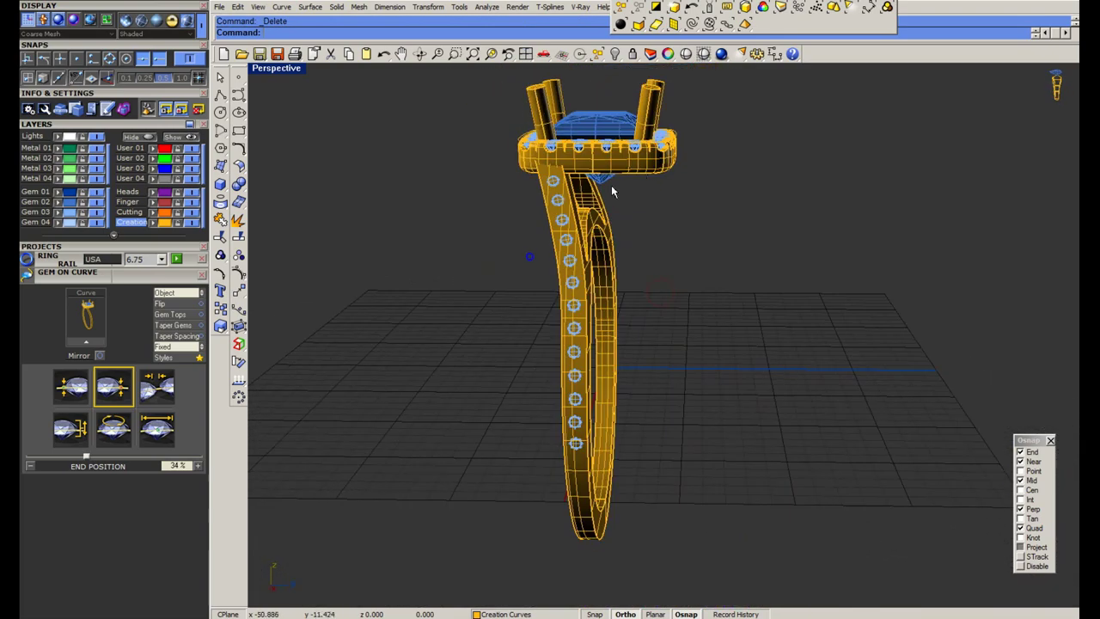
Save the ring model to its existing file.
{"action": "left_click", "coordinate": [616, 56]}
{"action": "left_click", "coordinate": [669, 67]}
{"action": "key", "text": "Escape"}
Measure the gap between the half shank's outer edge and a gem on the upper shank in the Right view.
{"action": "double_click", "coordinate": [282, 70]}
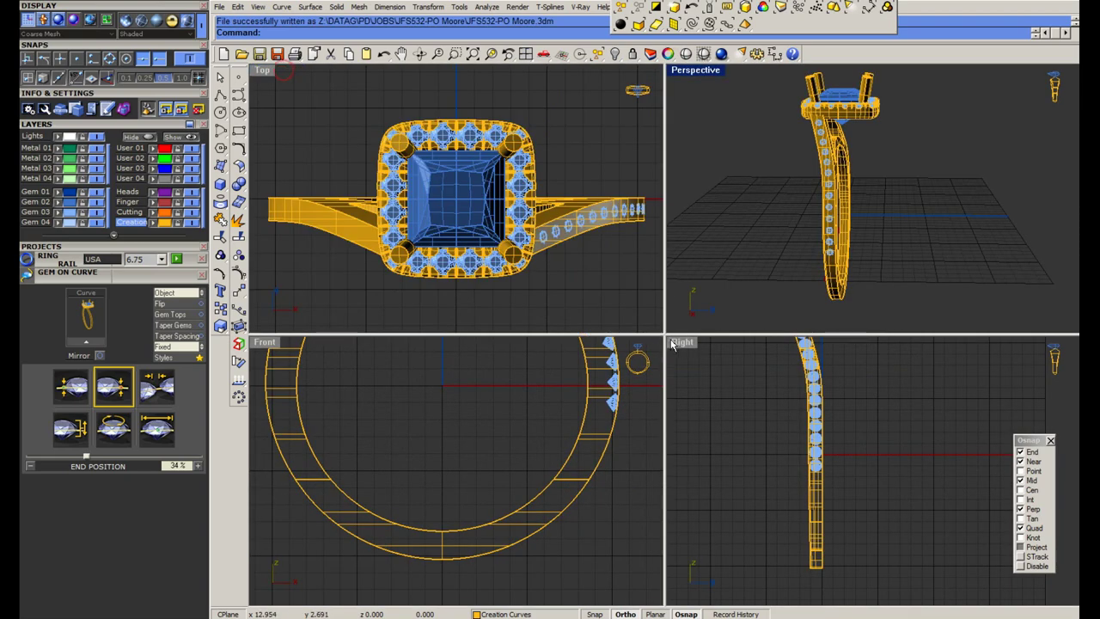
{"action": "double_click", "coordinate": [672, 341]}
{"action": "right_click_drag", "start_coordinate": [540, 212], "coordinate": [538, 307]}
{"action": "scroll", "coordinate": [539, 308], "scroll_direction": "up", "scroll_amount": 7}
{"action": "scroll", "coordinate": [539, 308], "scroll_direction": "down", "scroll_amount": 7}
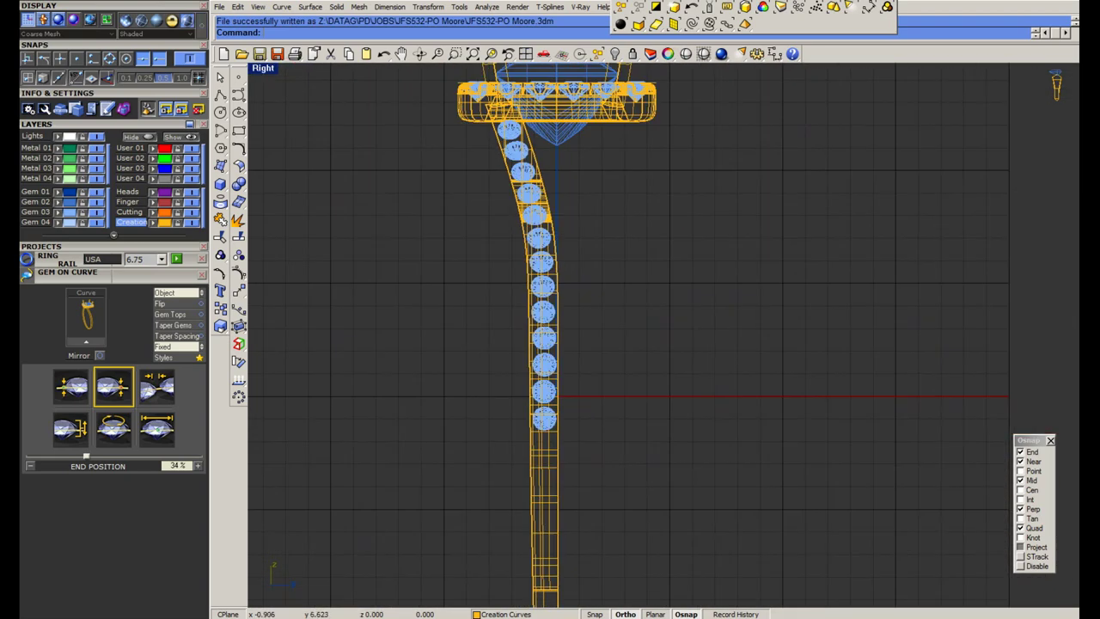
{"action": "scroll", "coordinate": [530, 246], "scroll_direction": "up", "scroll_amount": 12}
{"action": "middle_click", "coordinate": [513, 247]}
{"action": "left_click", "coordinate": [517, 232]}
{"action": "scroll", "coordinate": [513, 215], "scroll_direction": "up", "scroll_amount": 5}
{"action": "left_click", "coordinate": [513, 215]}
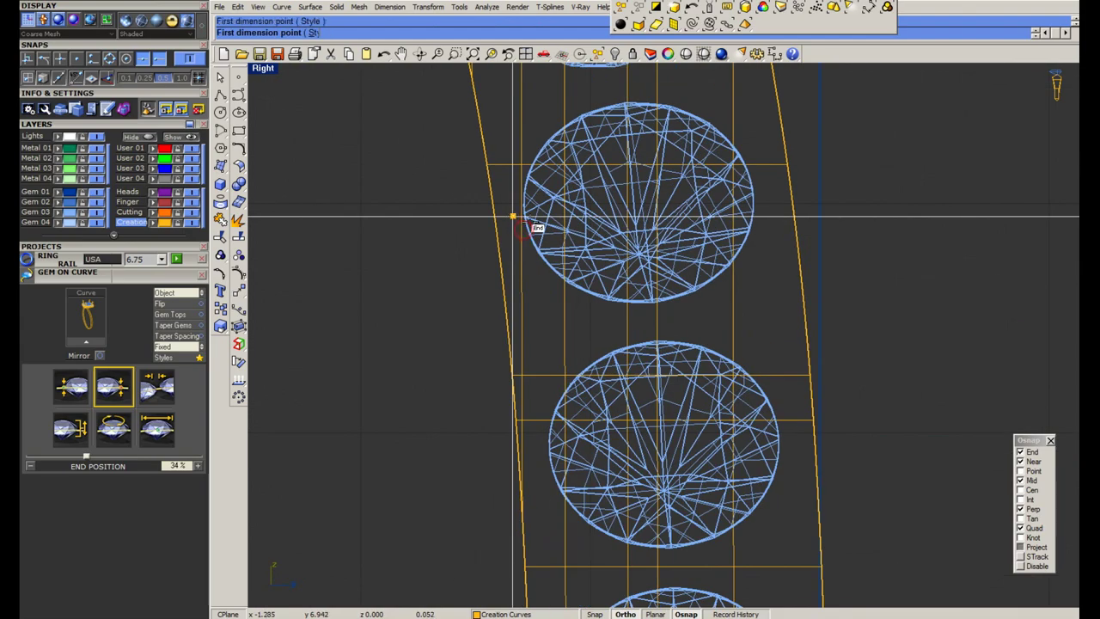
{"action": "left_click", "coordinate": [514, 217]}
{"action": "left_click", "coordinate": [521, 214]}
{"action": "left_click", "coordinate": [494, 220]}
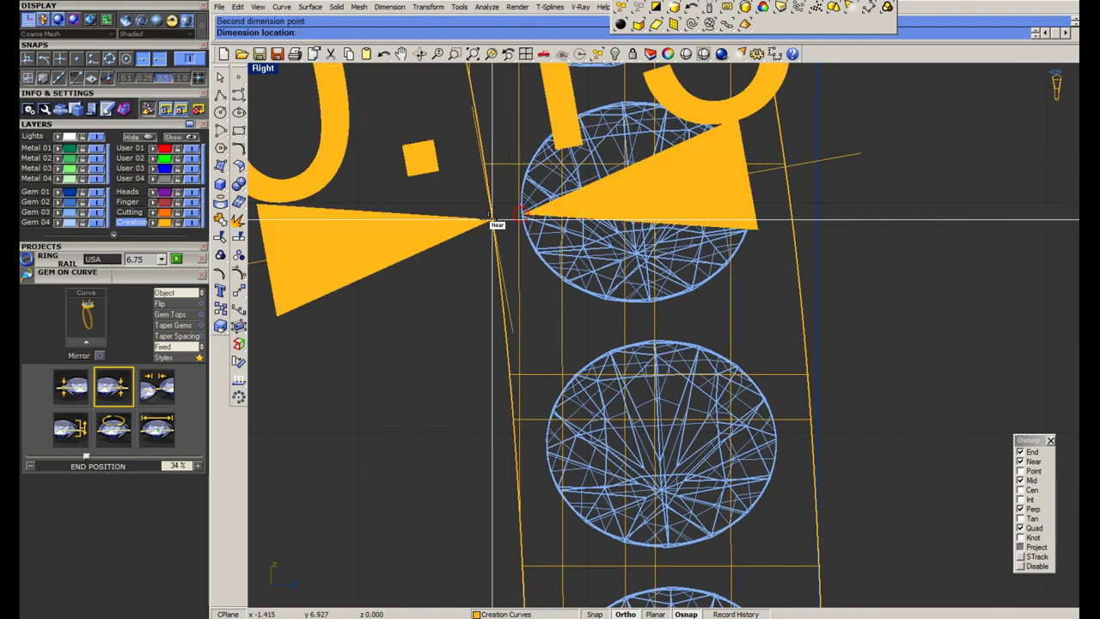
{"action": "scroll", "coordinate": [509, 238], "scroll_direction": "down", "scroll_amount": 13}
{"action": "key", "text": "Escape"}
{"action": "scroll", "coordinate": [515, 246], "scroll_direction": "down", "scroll_amount": 4}
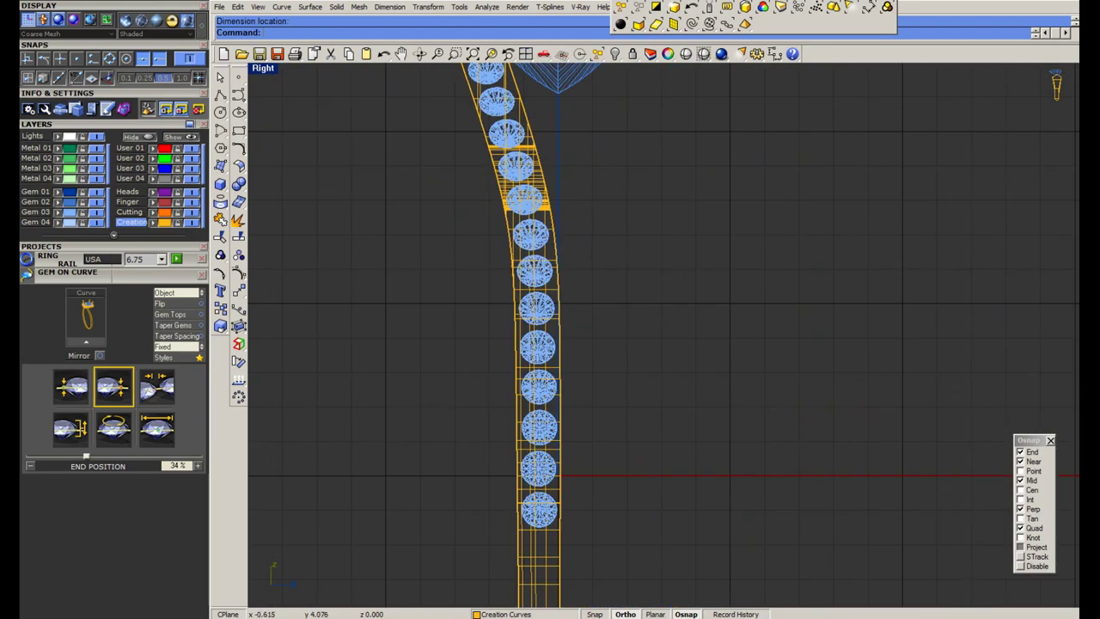
Lock the half shank and save the model.
{"action": "scroll", "coordinate": [527, 244], "scroll_direction": "down", "scroll_amount": 3}
{"action": "scroll", "coordinate": [529, 180], "scroll_direction": "up", "scroll_amount": 7}
{"action": "left_click", "coordinate": [551, 247]}
{"action": "scroll", "coordinate": [550, 246], "scroll_direction": "down", "scroll_amount": 5}
{"action": "key", "text": "ctrl+l"}
{"action": "scroll", "coordinate": [521, 185], "scroll_direction": "up", "scroll_amount": 3}
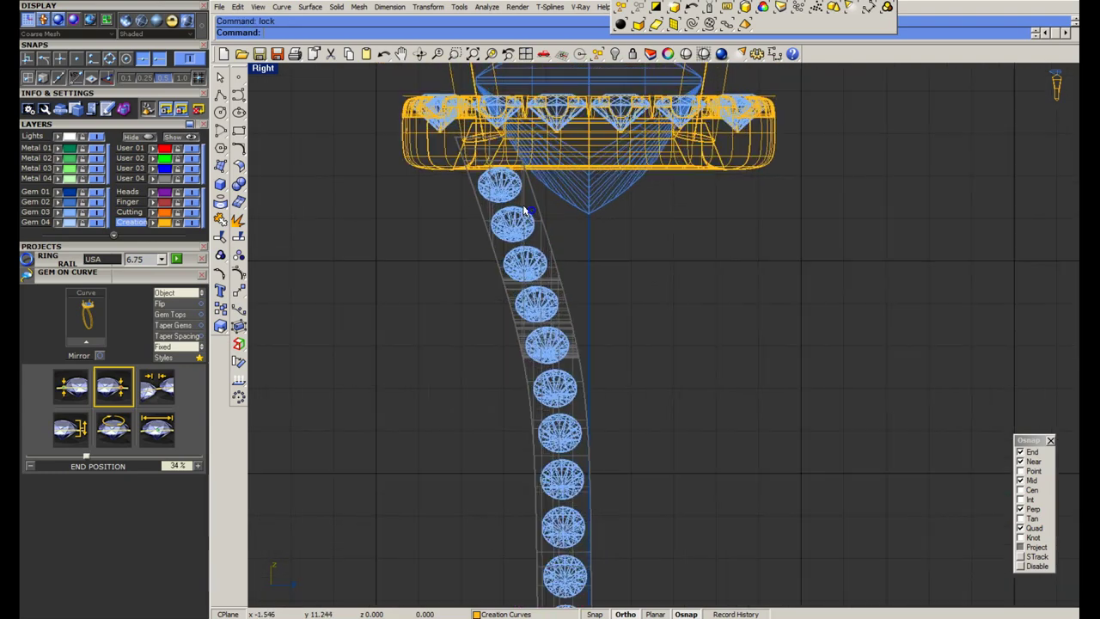
{"action": "scroll", "coordinate": [526, 210], "scroll_direction": "up", "scroll_amount": 1}
{"action": "key", "text": "ctrl+s"}
On layer User 01, start an interpolated curve tracing the shank's outer edge from inside the halo down past the bend.
{"action": "left_click", "coordinate": [240, 96]}
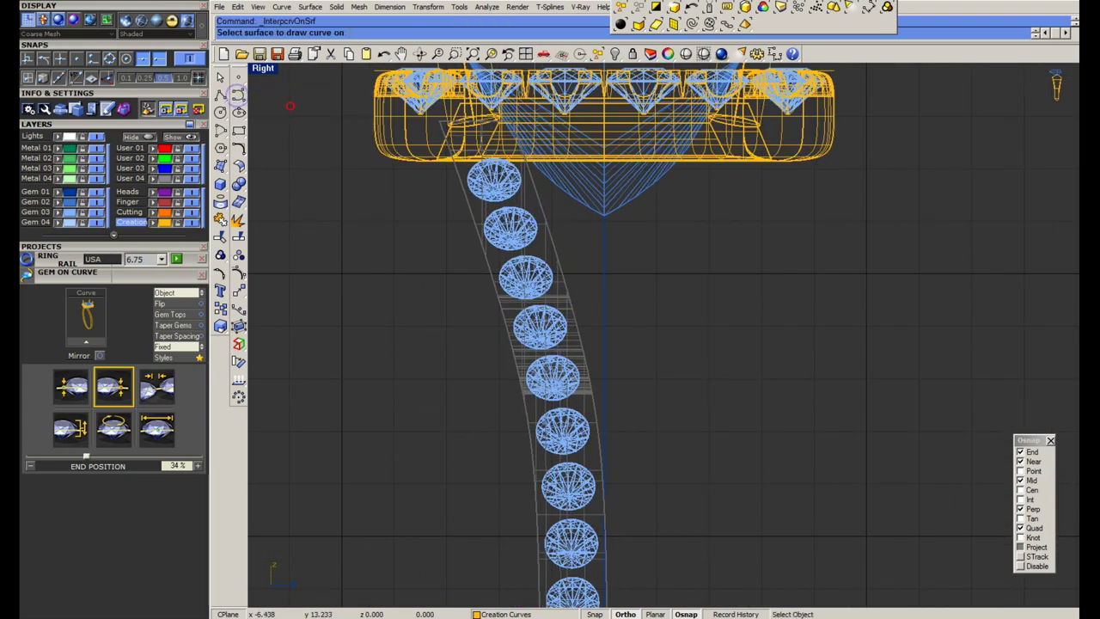
{"action": "scroll", "coordinate": [406, 149], "scroll_direction": "up", "scroll_amount": 6}
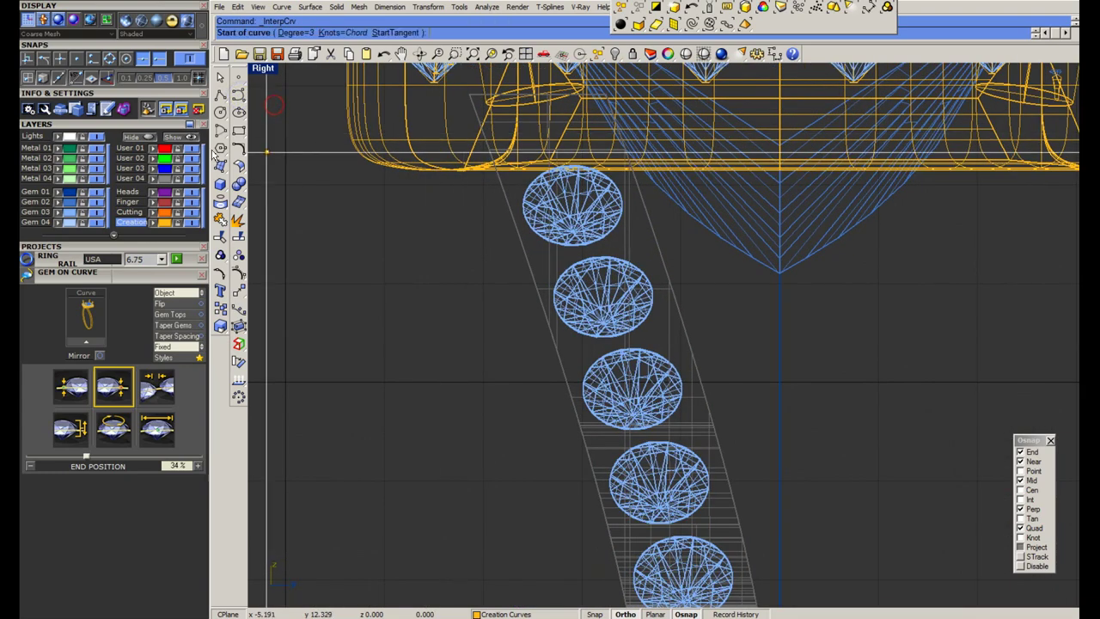
{"action": "left_click", "coordinate": [140, 150]}
{"action": "left_click", "coordinate": [469, 95]}
{"action": "left_click", "coordinate": [513, 215]}
{"action": "left_click", "coordinate": [555, 343]}
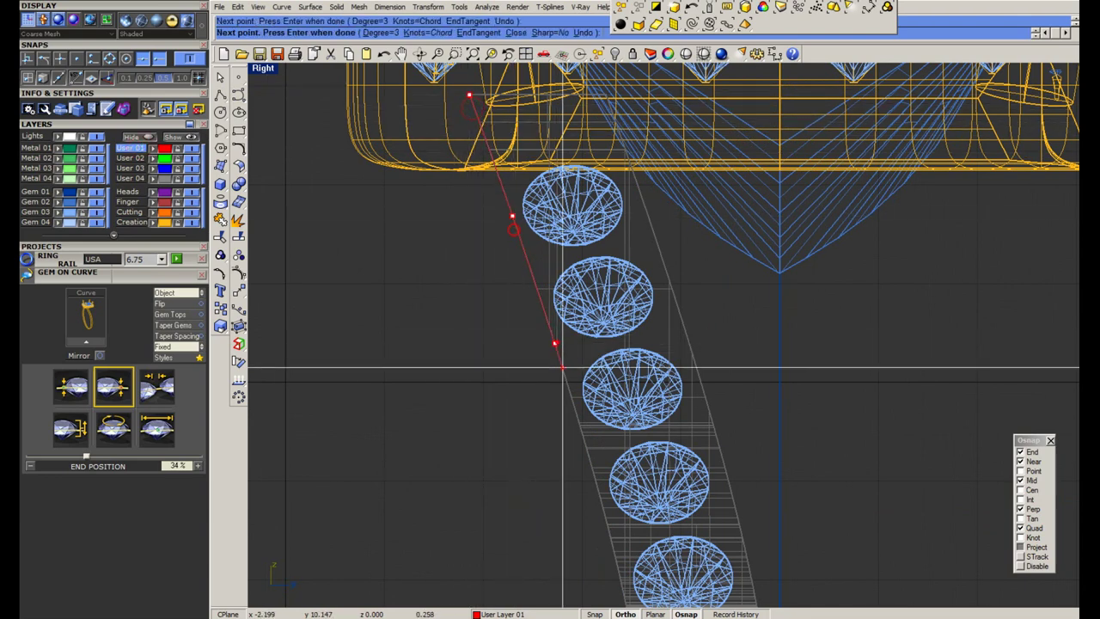
{"action": "right_click_drag", "start_coordinate": [581, 424], "coordinate": [469, 177]}
{"action": "left_click", "coordinate": [498, 291]}
{"action": "left_click", "coordinate": [543, 448]}
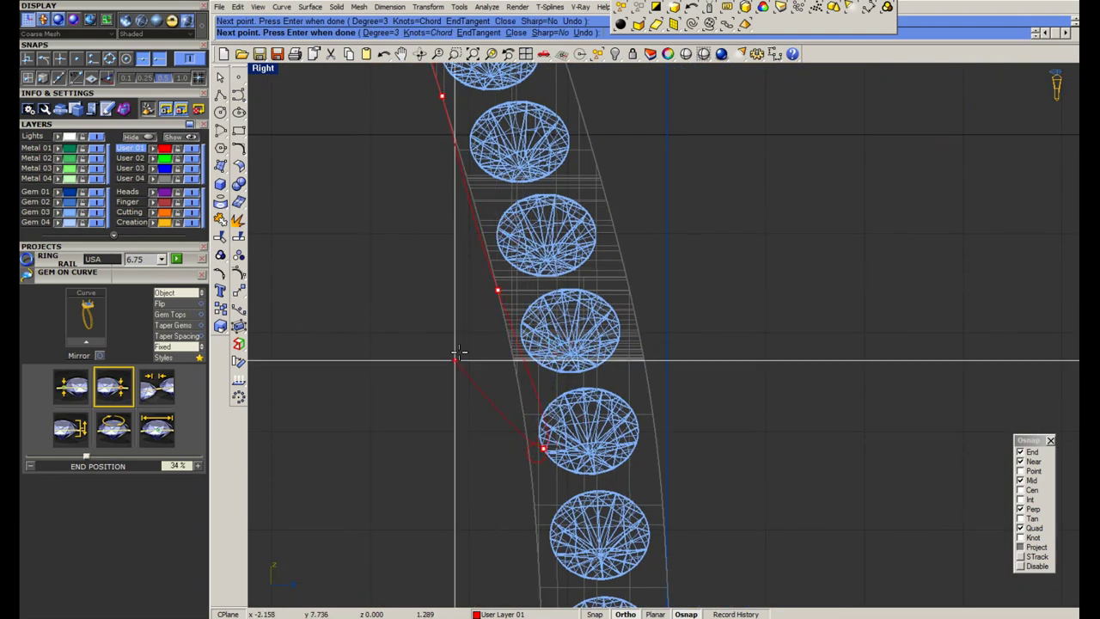
{"action": "right_click_drag", "start_coordinate": [459, 352], "coordinate": [476, 214]}
{"action": "left_click", "coordinate": [384, 53]}
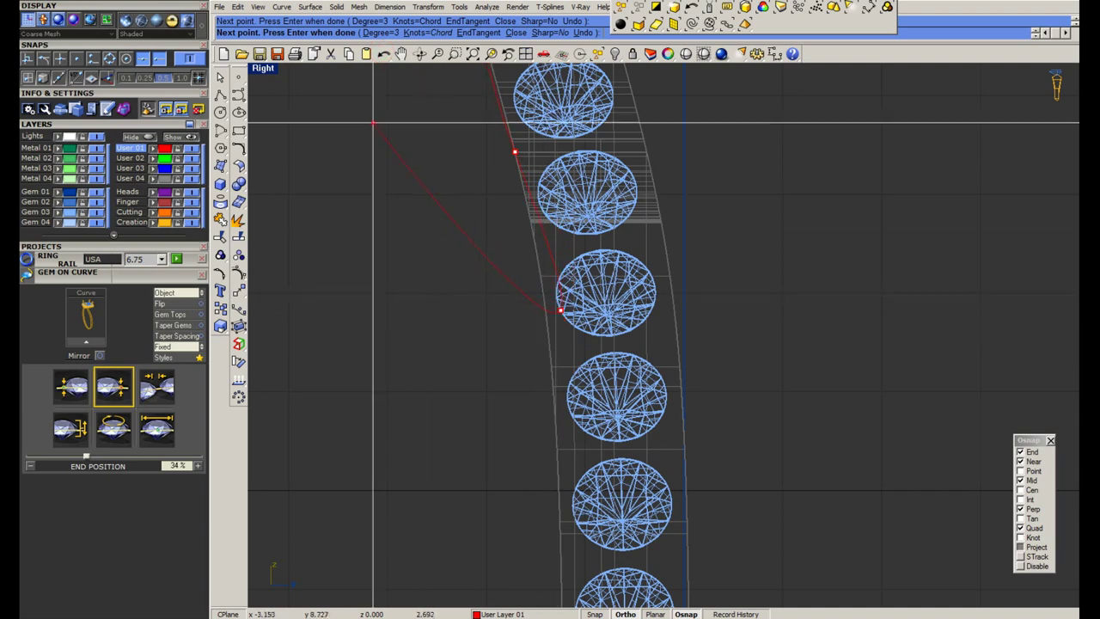
{"action": "left_click", "coordinate": [541, 284]}
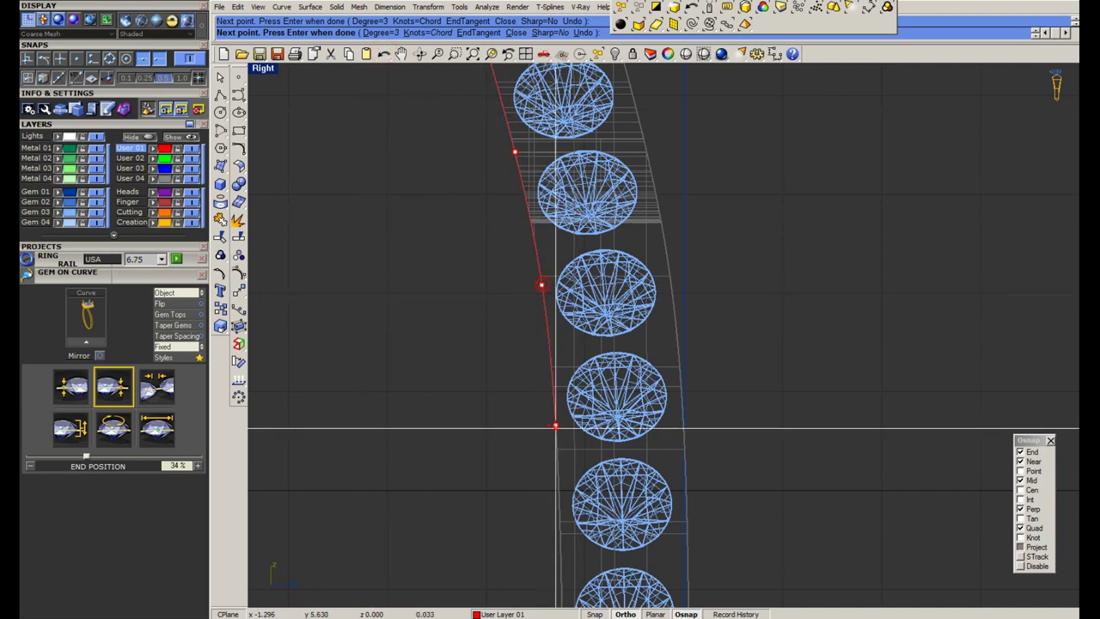
{"action": "left_click", "coordinate": [556, 424]}
Continue the interpolated curve down the straight outer edge beside the lower gems and finish it beyond the shank's base.
{"action": "right_click_drag", "start_coordinate": [552, 533], "coordinate": [539, 258]}
{"action": "left_click", "coordinate": [549, 345]}
{"action": "right_click_drag", "start_coordinate": [545, 469], "coordinate": [536, 280]}
{"action": "left_click", "coordinate": [545, 340]}
{"action": "right_click_drag", "start_coordinate": [538, 417], "coordinate": [552, 263]}
{"action": "scroll", "coordinate": [551, 263], "scroll_direction": "down", "scroll_amount": 4}
{"action": "left_click", "coordinate": [557, 333]}
{"action": "right_click_drag", "start_coordinate": [558, 474], "coordinate": [559, 345]}
{"action": "left_click", "coordinate": [560, 375]}
{"action": "right_click_drag", "start_coordinate": [561, 429], "coordinate": [557, 210]}
{"action": "scroll", "coordinate": [557, 210], "scroll_direction": "down", "scroll_amount": 6}
{"action": "left_click", "coordinate": [562, 314]}
{"action": "left_click", "coordinate": [564, 412]}
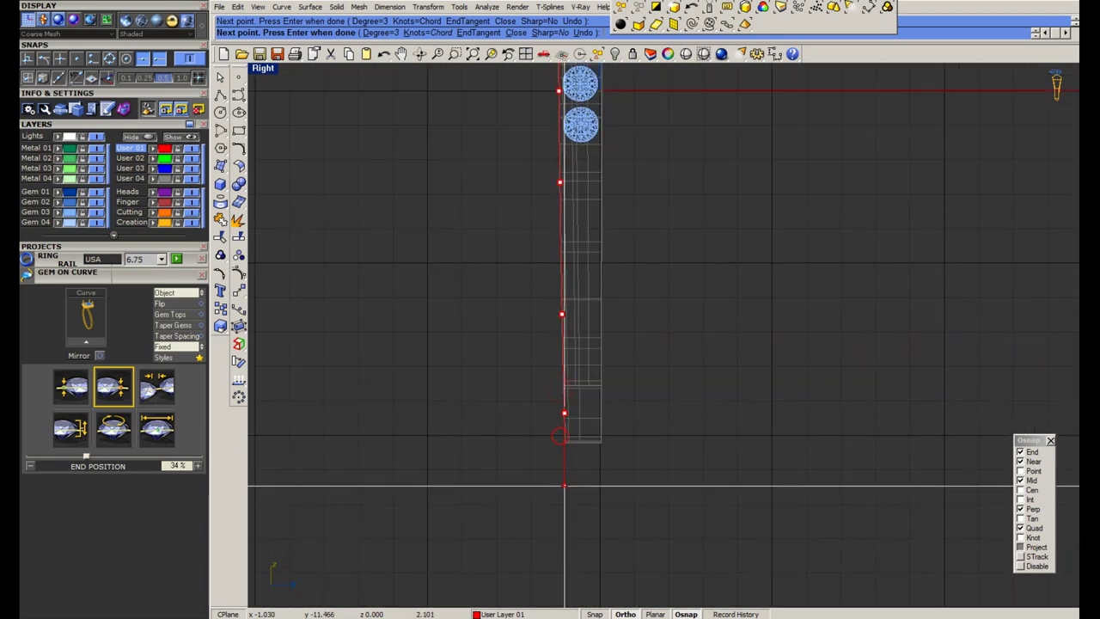
{"action": "right_click", "coordinate": [564, 507]}
Offset the traced outer-edge curve inward toward the gem row.
{"action": "left_click", "coordinate": [562, 382]}
{"action": "scroll", "coordinate": [543, 292], "scroll_direction": "down", "scroll_amount": 2}
{"action": "right_click_drag", "start_coordinate": [543, 190], "coordinate": [546, 421]}
{"action": "scroll", "coordinate": [546, 412], "scroll_direction": "down", "scroll_amount": 6}
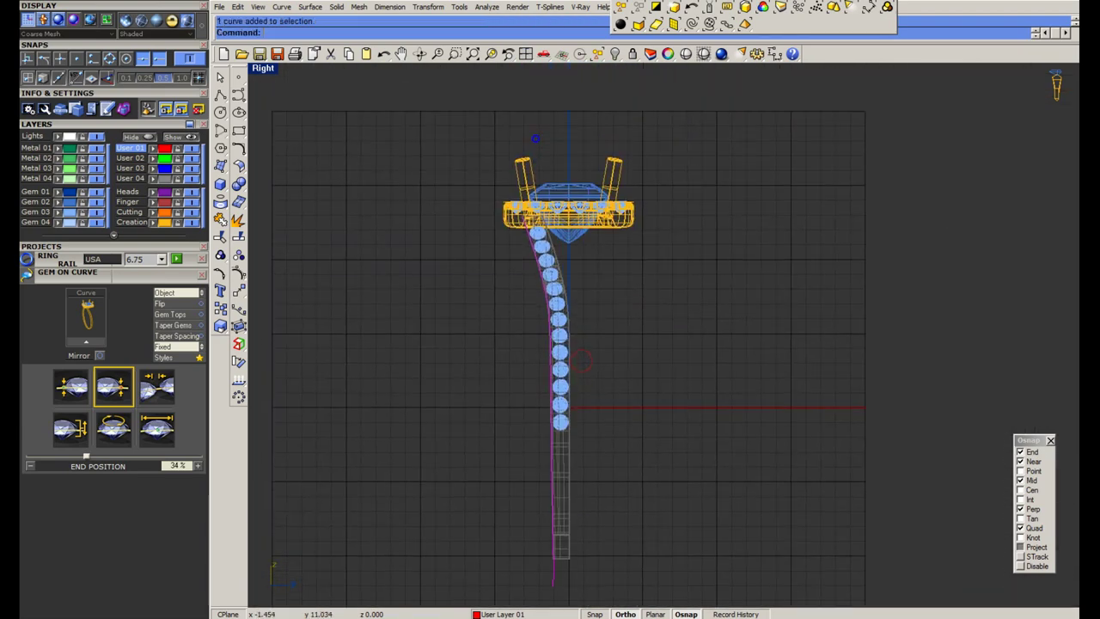
{"action": "scroll", "coordinate": [524, 245], "scroll_direction": "up", "scroll_amount": 14}
{"action": "left_click", "coordinate": [238, 150]}
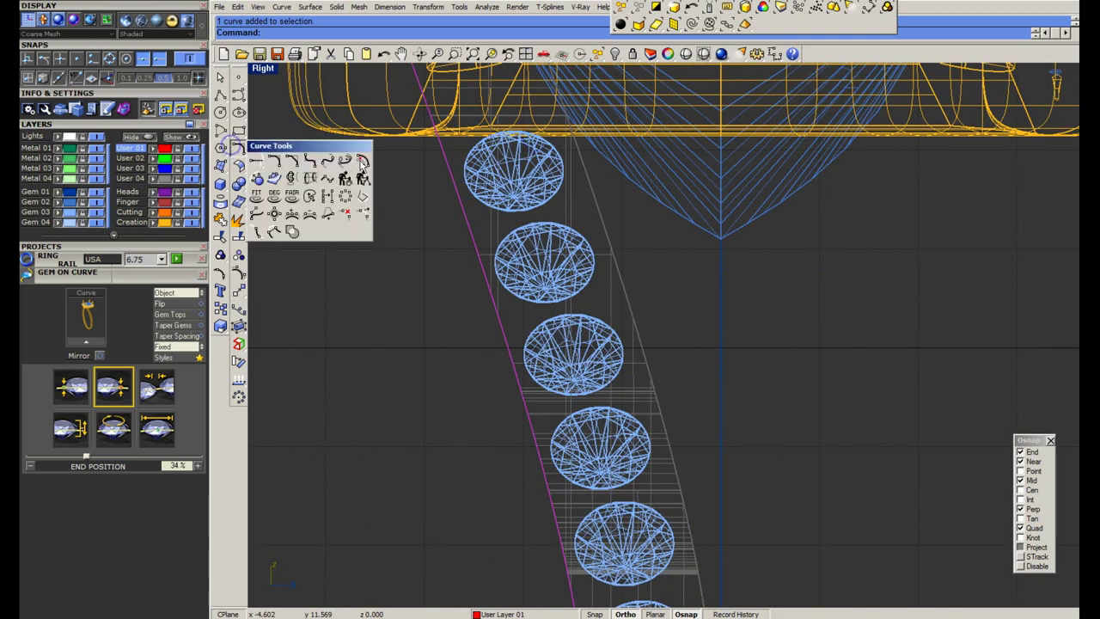
{"action": "left_click", "coordinate": [362, 162]}
{"action": "scroll", "coordinate": [503, 209], "scroll_direction": "up", "scroll_amount": 3}
{"action": "key", "text": "Return"}
{"action": "left_click", "coordinate": [495, 198]}
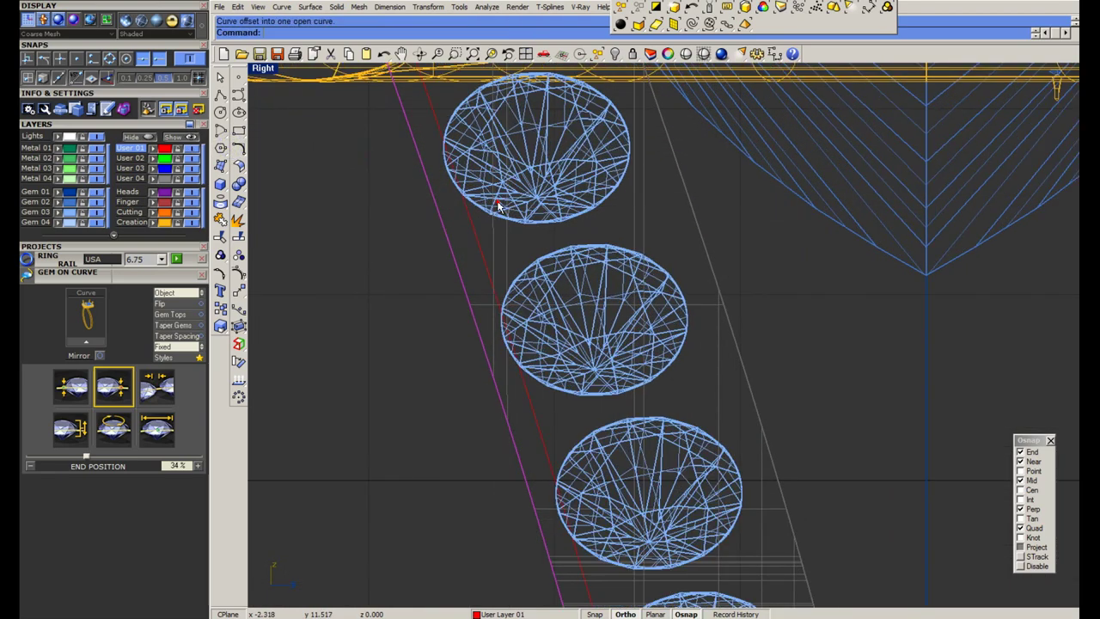
Ungroup the shank gem row and shift the top gem inward to line up with the red offset curve.
{"action": "scroll", "coordinate": [492, 186], "scroll_direction": "up", "scroll_amount": 2}
{"action": "left_click", "coordinate": [512, 151]}
{"action": "scroll", "coordinate": [532, 166], "scroll_direction": "down", "scroll_amount": 2}
{"action": "key", "text": "Escape"}
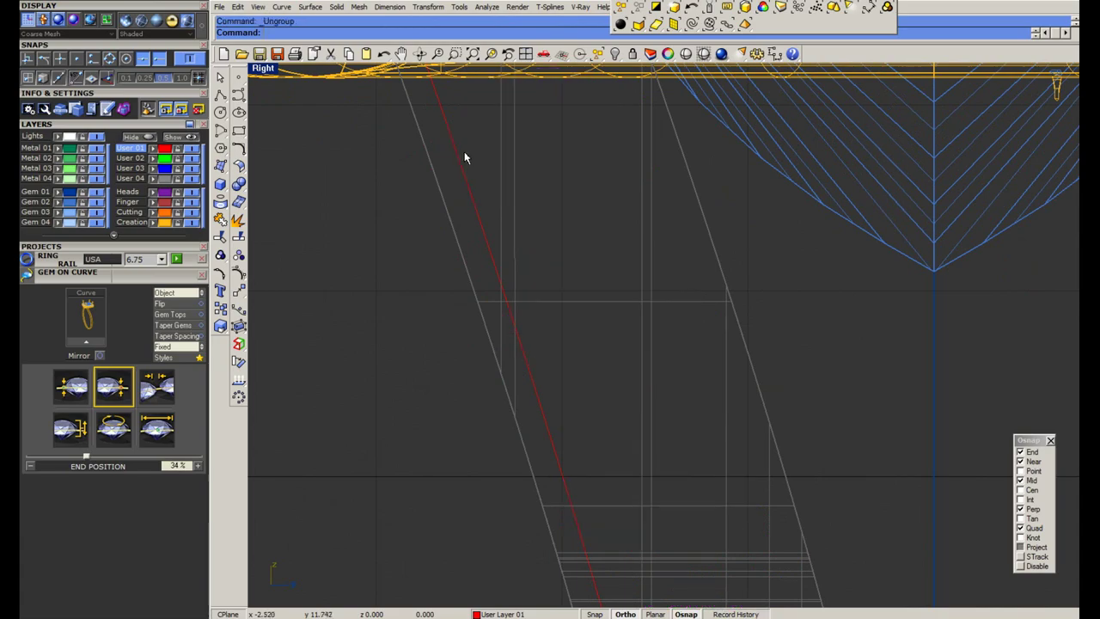
{"action": "scroll", "coordinate": [466, 163], "scroll_direction": "up", "scroll_amount": 6}
{"action": "left_click_drag", "start_coordinate": [476, 149], "coordinate": [487, 149]}
{"action": "scroll", "coordinate": [481, 153], "scroll_direction": "down", "scroll_amount": 6}
Align the second gem from the halo with the red offset curve and fine-tune the top gem's position against it.
{"action": "scroll", "coordinate": [521, 285], "scroll_direction": "up", "scroll_amount": 2}
{"action": "left_click", "coordinate": [542, 302]}
{"action": "scroll", "coordinate": [539, 350], "scroll_direction": "up", "scroll_amount": 6}
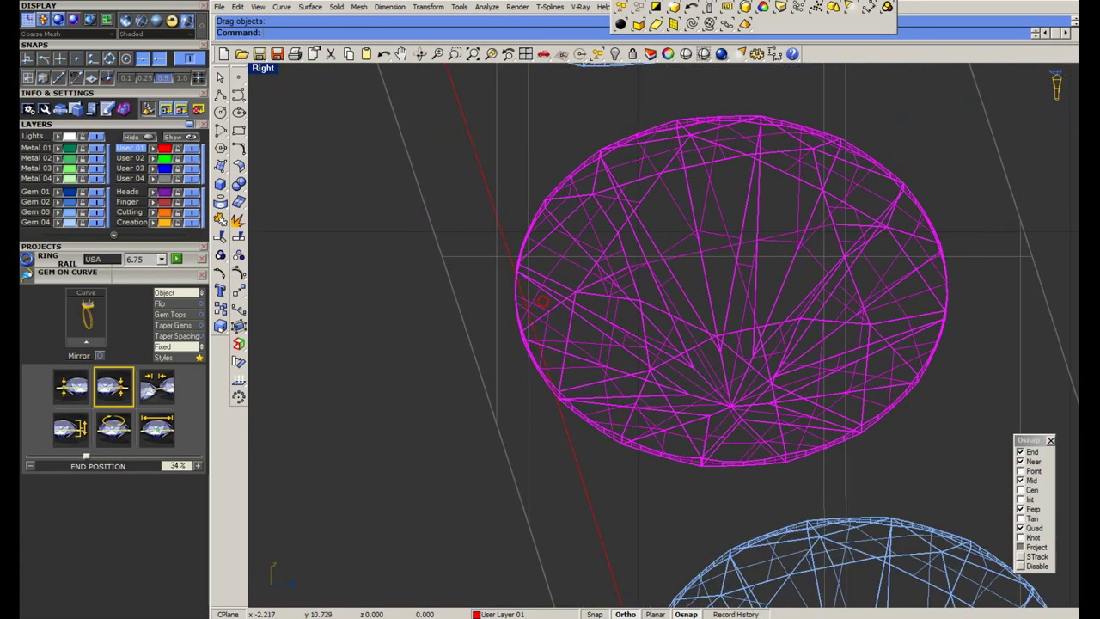
{"action": "scroll", "coordinate": [553, 320], "scroll_direction": "up", "scroll_amount": 1}
{"action": "scroll", "coordinate": [504, 264], "scroll_direction": "down", "scroll_amount": 3}
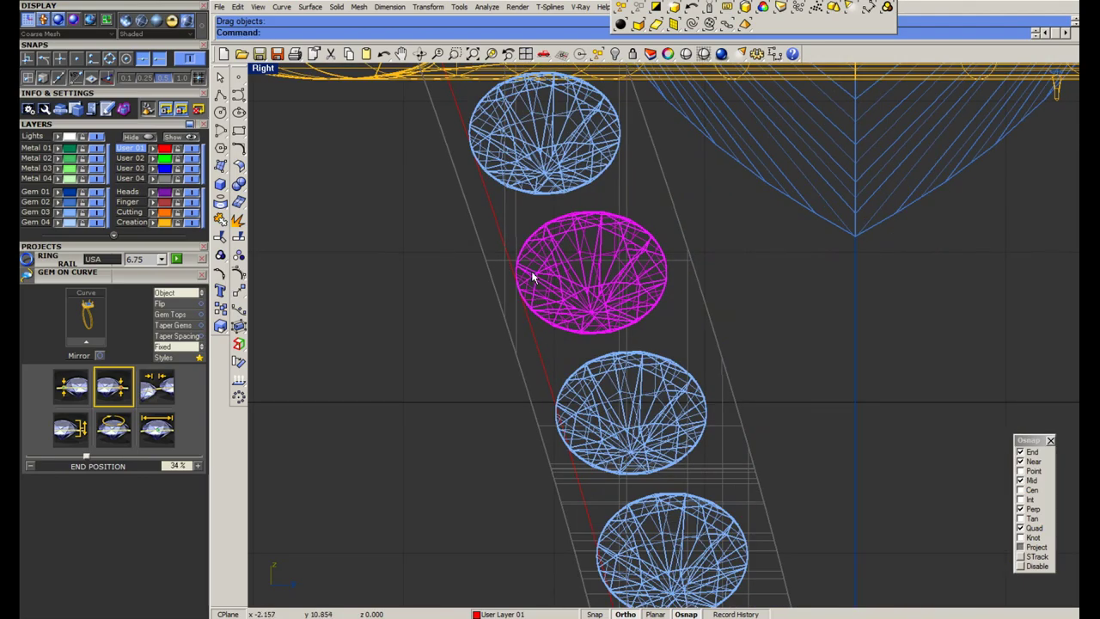
{"action": "scroll", "coordinate": [503, 157], "scroll_direction": "up", "scroll_amount": 6}
{"action": "left_click", "coordinate": [459, 140]}
{"action": "scroll", "coordinate": [457, 140], "scroll_direction": "up", "scroll_amount": 8}
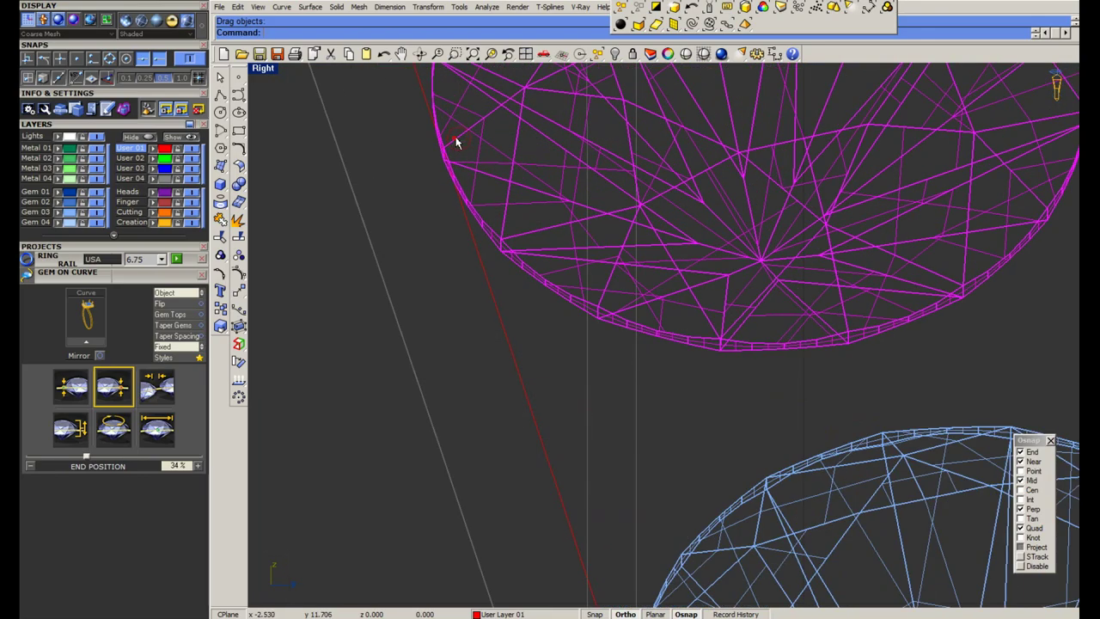
{"action": "left_click_drag", "start_coordinate": [455, 137], "coordinate": [462, 137]}
{"action": "scroll", "coordinate": [462, 139], "scroll_direction": "down", "scroll_amount": 5}
{"action": "right_click_drag", "start_coordinate": [463, 147], "coordinate": [533, 361]}
{"action": "scroll", "coordinate": [532, 361], "scroll_direction": "up", "scroll_amount": 5}
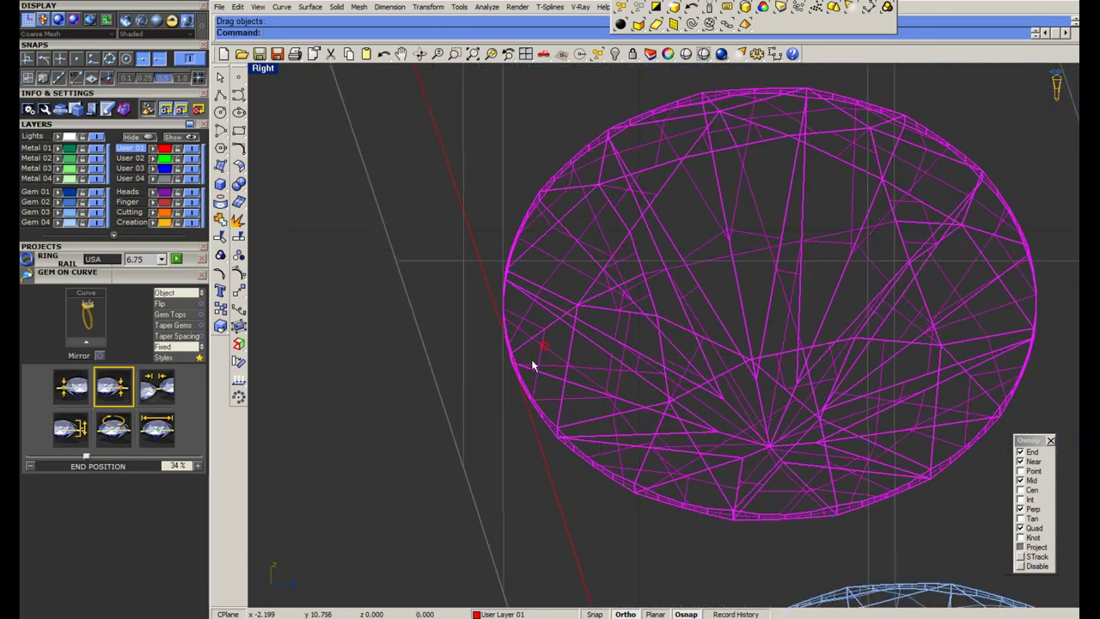
Shift the third and fourth gems from the halo inward so their outer edges meet the red offset curve.
{"action": "scroll", "coordinate": [524, 340], "scroll_direction": "down", "scroll_amount": 3}
{"action": "scroll", "coordinate": [553, 385], "scroll_direction": "up", "scroll_amount": 5}
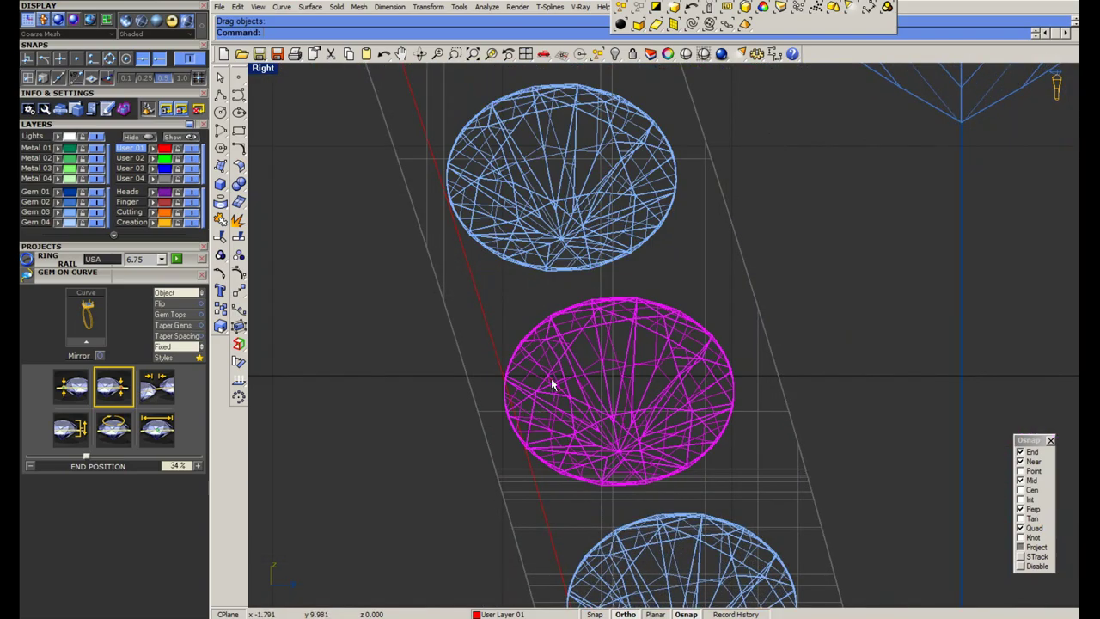
{"action": "left_click", "coordinate": [528, 403]}
{"action": "left_click", "coordinate": [531, 386]}
{"action": "left_click_drag", "start_coordinate": [530, 387], "coordinate": [549, 386]}
{"action": "scroll", "coordinate": [549, 387], "scroll_direction": "down", "scroll_amount": 6}
{"action": "right_click_drag", "start_coordinate": [580, 523], "coordinate": [516, 386]}
{"action": "scroll", "coordinate": [516, 386], "scroll_direction": "up", "scroll_amount": 3}
{"action": "left_click", "coordinate": [499, 352]}
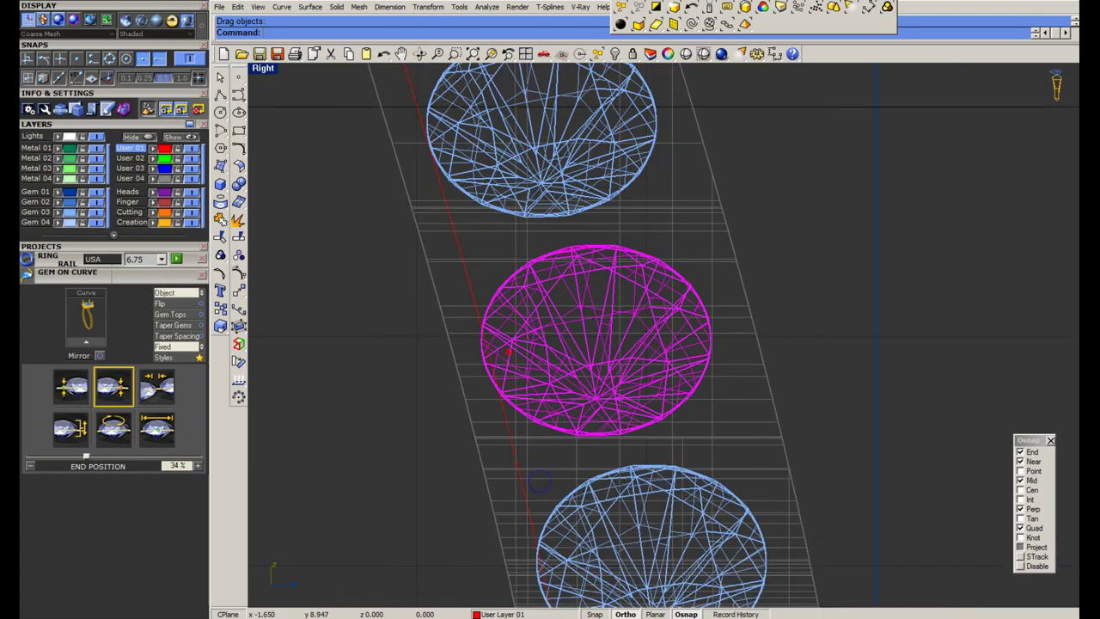
{"action": "scroll", "coordinate": [496, 349], "scroll_direction": "up", "scroll_amount": 4}
{"action": "left_click_drag", "start_coordinate": [496, 349], "coordinate": [511, 349]}
{"action": "scroll", "coordinate": [511, 350], "scroll_direction": "down", "scroll_amount": 7}
Nudge the fifth and sixth gems along the shank's bend inward to align with the offset curve.
{"action": "right_click_drag", "start_coordinate": [505, 348], "coordinate": [459, 230]}
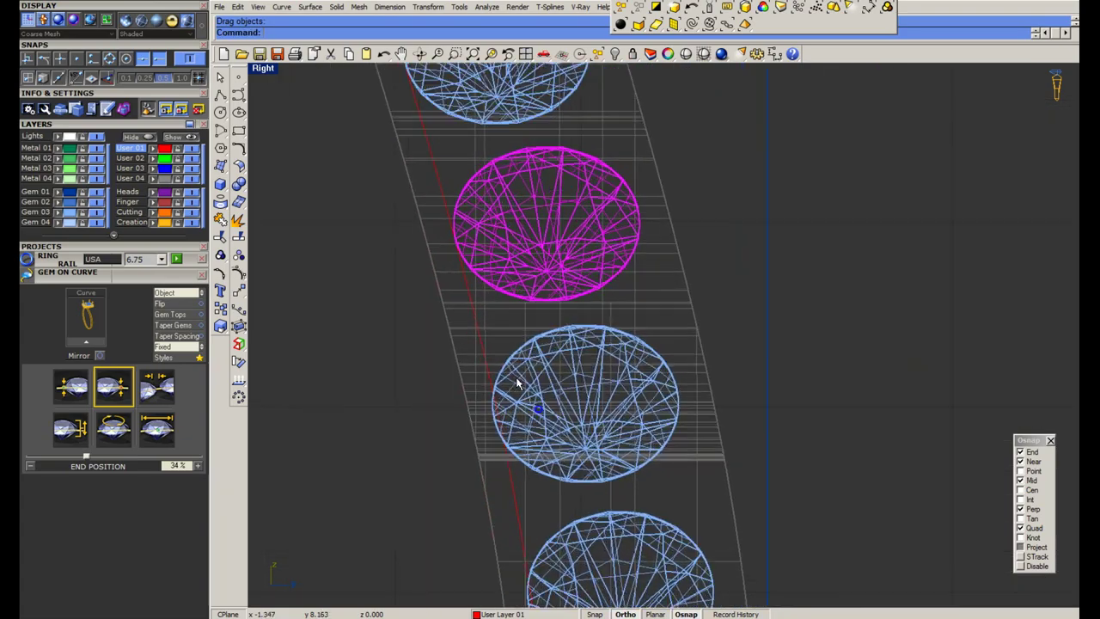
{"action": "scroll", "coordinate": [516, 379], "scroll_direction": "up", "scroll_amount": 3}
{"action": "left_click", "coordinate": [516, 409]}
{"action": "left_click_drag", "start_coordinate": [522, 414], "coordinate": [523, 414]}
{"action": "scroll", "coordinate": [501, 319], "scroll_direction": "down", "scroll_amount": 9}
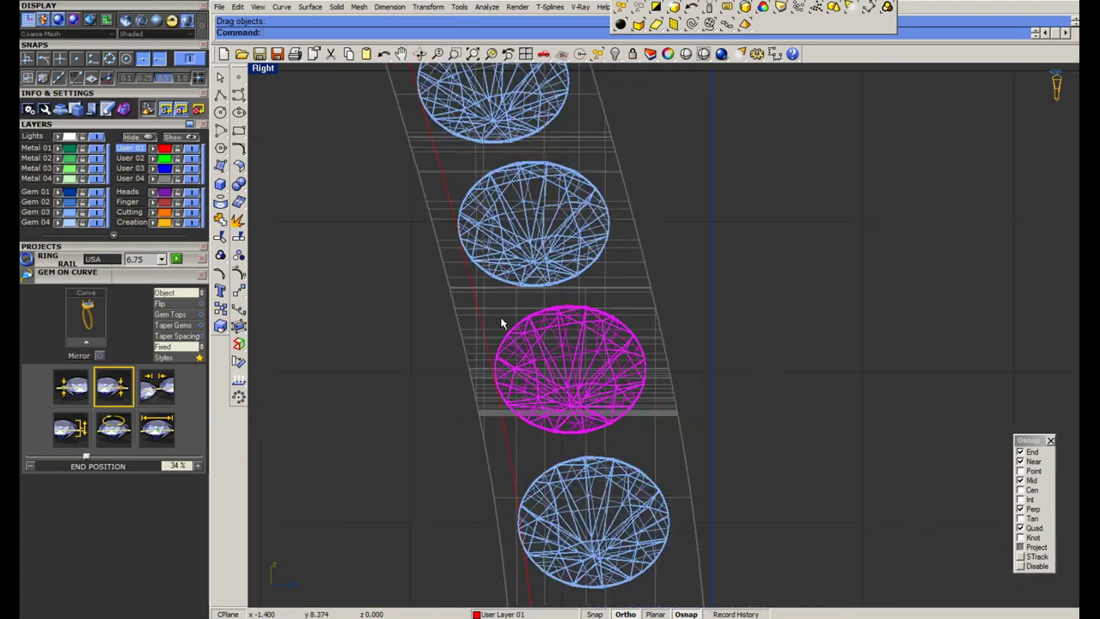
{"action": "right_click_drag", "start_coordinate": [501, 320], "coordinate": [482, 237]}
{"action": "scroll", "coordinate": [515, 373], "scroll_direction": "up", "scroll_amount": 4}
{"action": "left_click", "coordinate": [514, 371]}
{"action": "scroll", "coordinate": [487, 372], "scroll_direction": "up", "scroll_amount": 7}
{"action": "left_click_drag", "start_coordinate": [480, 361], "coordinate": [490, 364]}
{"action": "scroll", "coordinate": [493, 363], "scroll_direction": "down", "scroll_amount": 6}
Move the seventh and eighth gems, below the shank's bend, inward to touch the offset curve.
{"action": "right_click_drag", "start_coordinate": [499, 359], "coordinate": [472, 209]}
{"action": "scroll", "coordinate": [498, 398], "scroll_direction": "up", "scroll_amount": 3}
{"action": "scroll", "coordinate": [494, 393], "scroll_direction": "up", "scroll_amount": 2}
{"action": "left_click", "coordinate": [498, 382]}
{"action": "scroll", "coordinate": [475, 383], "scroll_direction": "up", "scroll_amount": 8}
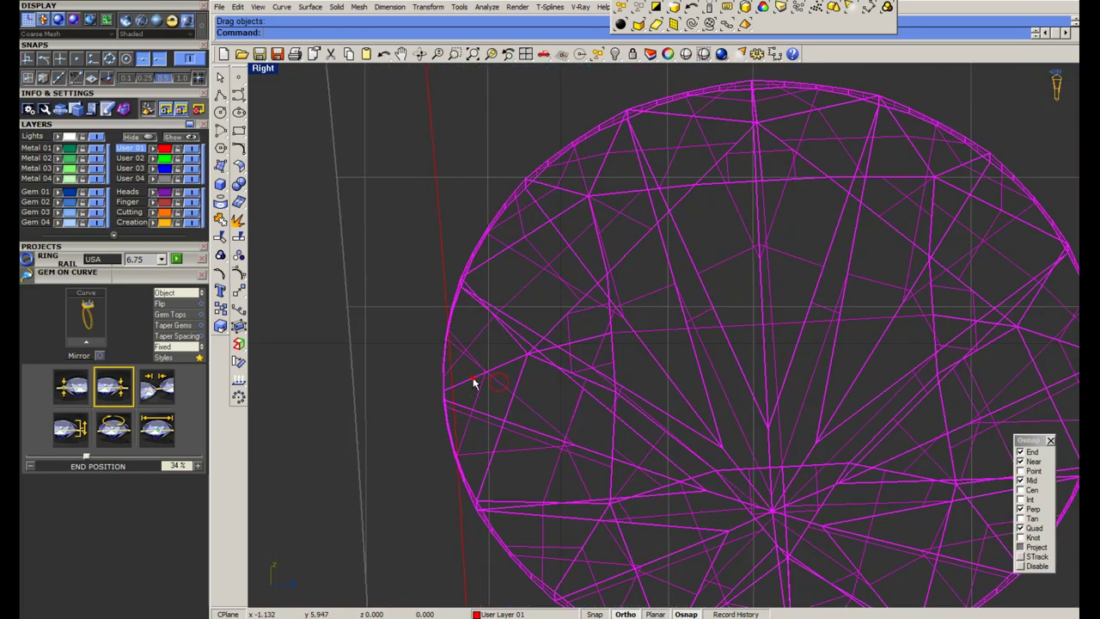
{"action": "left_click_drag", "start_coordinate": [474, 382], "coordinate": [487, 382]}
{"action": "scroll", "coordinate": [485, 350], "scroll_direction": "down", "scroll_amount": 12}
{"action": "right_click_drag", "start_coordinate": [503, 460], "coordinate": [497, 319]}
{"action": "scroll", "coordinate": [497, 380], "scroll_direction": "up", "scroll_amount": 6}
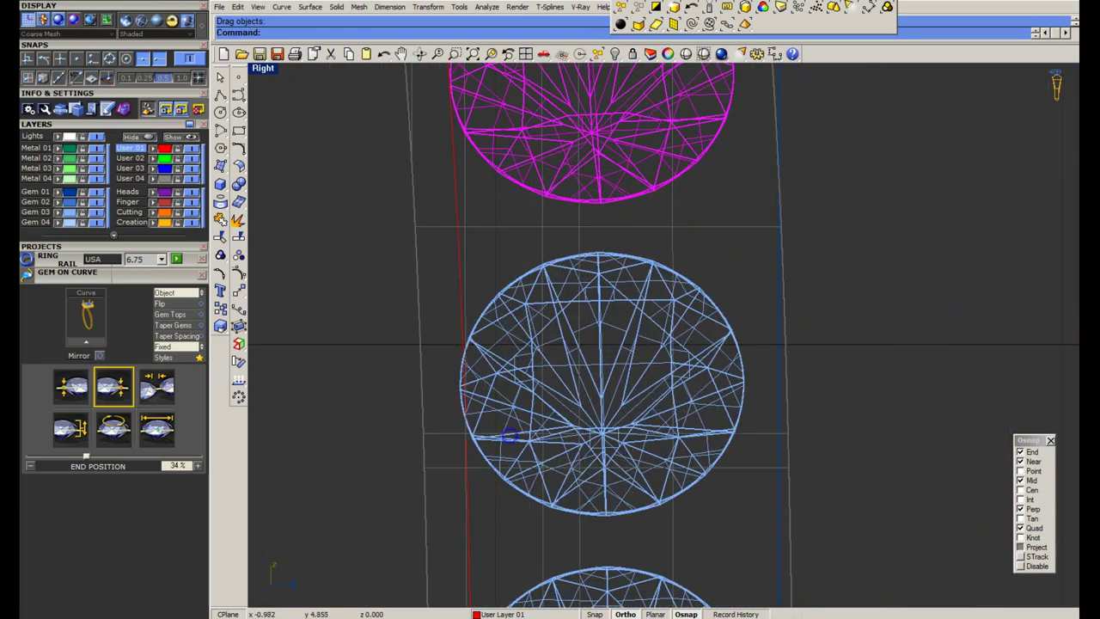
{"action": "left_click", "coordinate": [493, 379]}
{"action": "scroll", "coordinate": [492, 378], "scroll_direction": "up", "scroll_amount": 8}
{"action": "left_click_drag", "start_coordinate": [483, 377], "coordinate": [492, 377]}
{"action": "scroll", "coordinate": [495, 317], "scroll_direction": "down", "scroll_amount": 8}
Shift the ninth gem on the straight part of the shank inward to the offset curve.
{"action": "scroll", "coordinate": [495, 318], "scroll_direction": "down", "scroll_amount": 4}
{"action": "right_click_drag", "start_coordinate": [495, 318], "coordinate": [487, 195]}
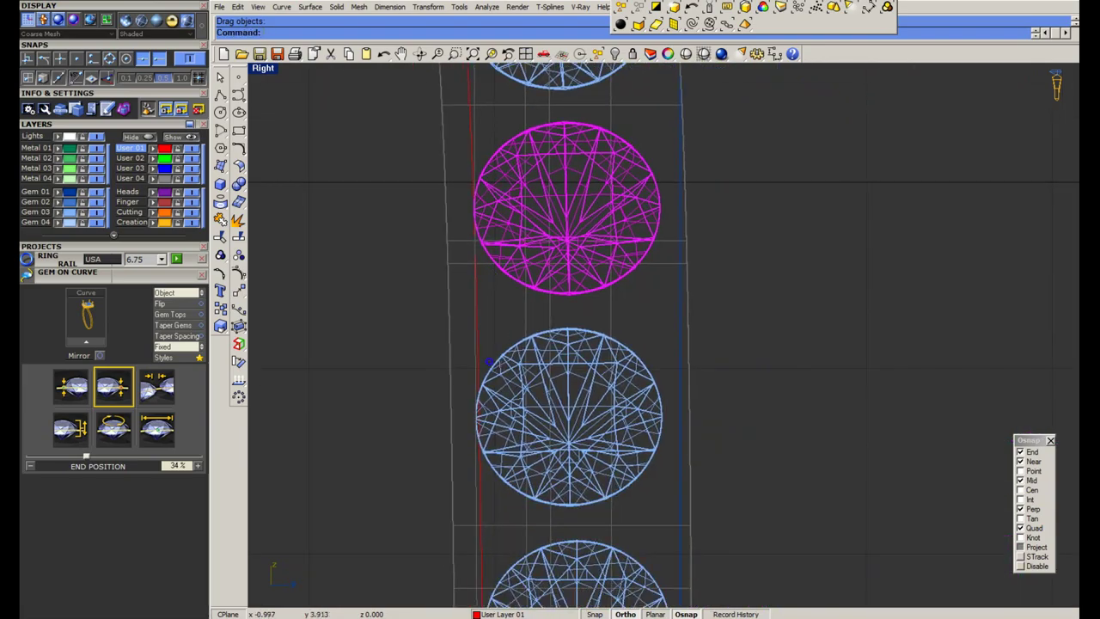
{"action": "left_click", "coordinate": [499, 430]}
{"action": "scroll", "coordinate": [506, 434], "scroll_direction": "down", "scroll_amount": 4}
{"action": "right_click_drag", "start_coordinate": [506, 434], "coordinate": [495, 268]}
{"action": "scroll", "coordinate": [484, 249], "scroll_direction": "up", "scroll_amount": 6}
{"action": "scroll", "coordinate": [485, 249], "scroll_direction": "up", "scroll_amount": 5}
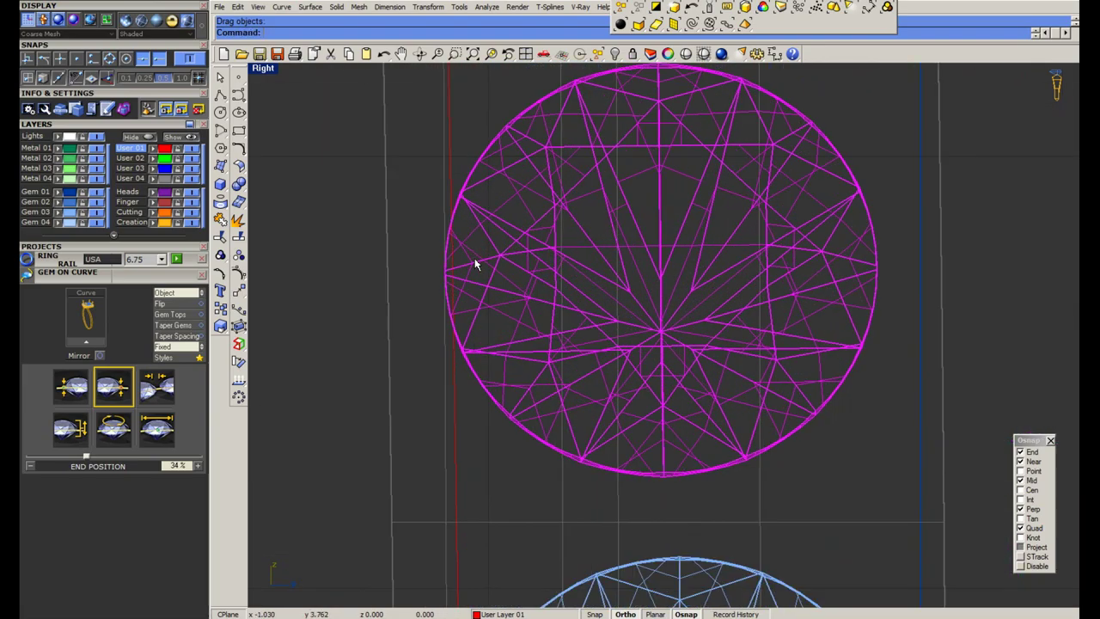
{"action": "left_click_drag", "start_coordinate": [473, 259], "coordinate": [482, 257]}
{"action": "scroll", "coordinate": [493, 249], "scroll_direction": "down", "scroll_amount": 14}
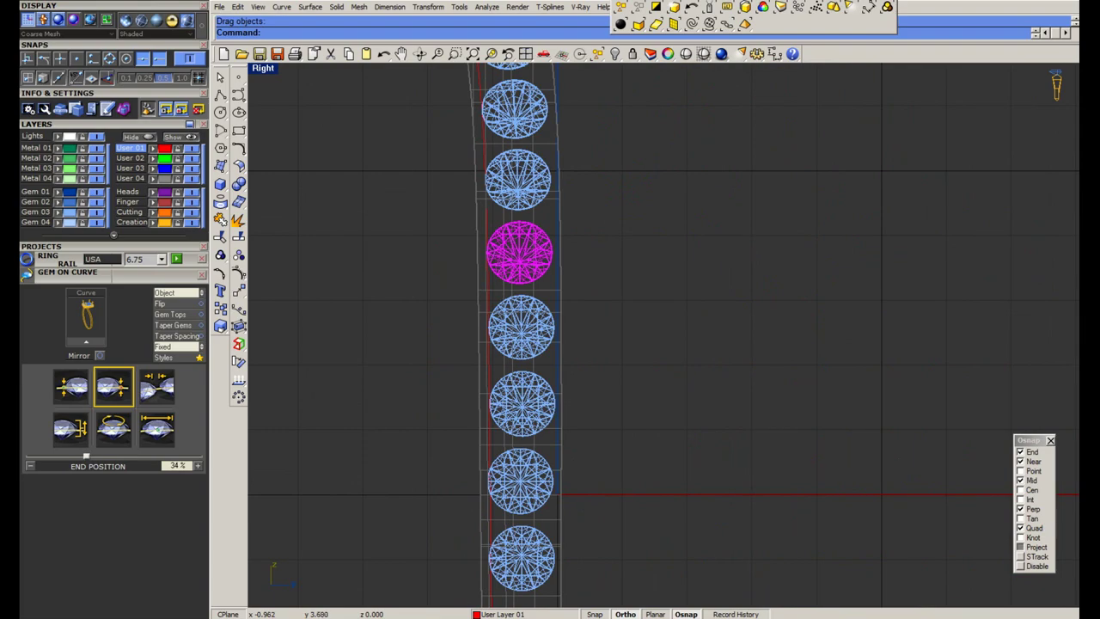
Align the two lowest gems of the row with the offset curve by moving them slightly inward.
{"action": "scroll", "coordinate": [486, 479], "scroll_direction": "up", "scroll_amount": 3}
{"action": "scroll", "coordinate": [475, 453], "scroll_direction": "up", "scroll_amount": 3}
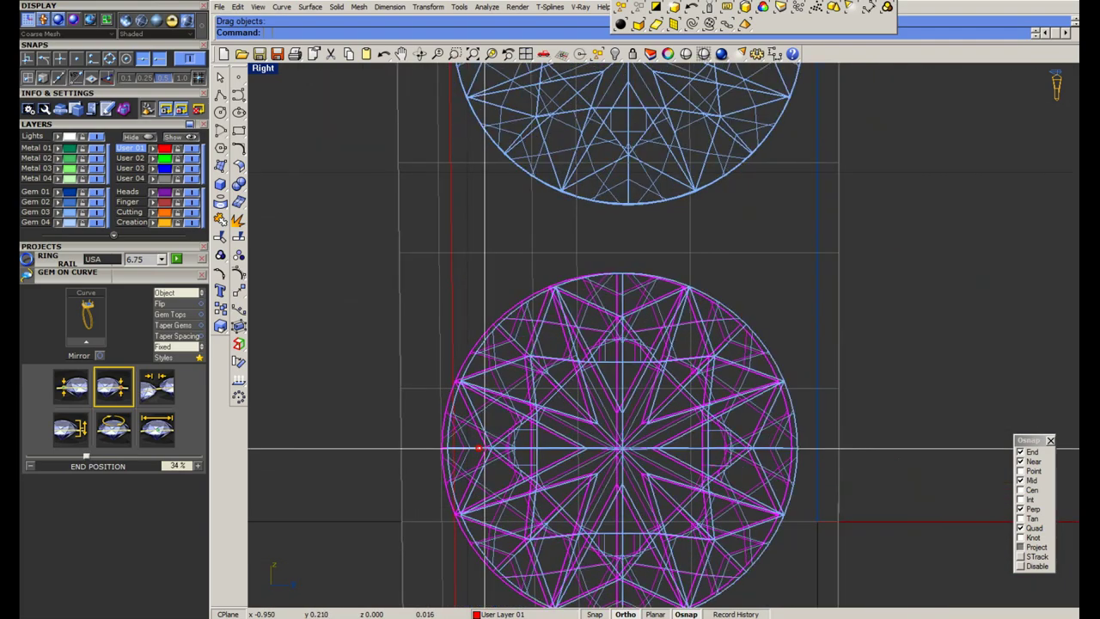
{"action": "scroll", "coordinate": [519, 298], "scroll_direction": "down", "scroll_amount": 4}
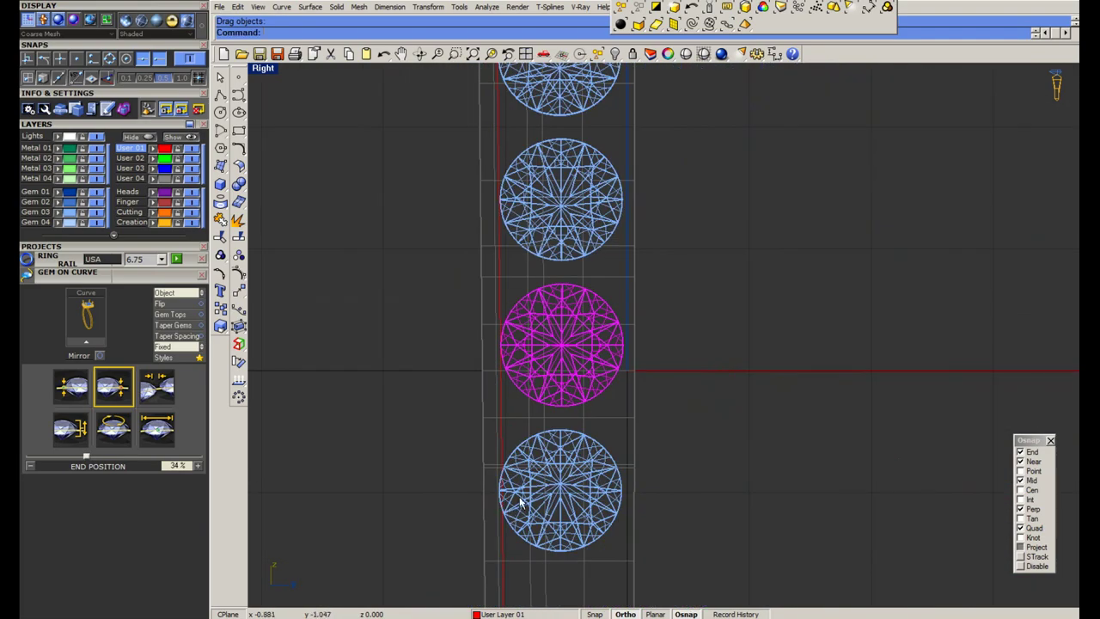
{"action": "left_click", "coordinate": [519, 501]}
{"action": "scroll", "coordinate": [512, 493], "scroll_direction": "up", "scroll_amount": 10}
{"action": "left_click_drag", "start_coordinate": [508, 488], "coordinate": [515, 488]}
{"action": "scroll", "coordinate": [481, 412], "scroll_direction": "down", "scroll_amount": 12}
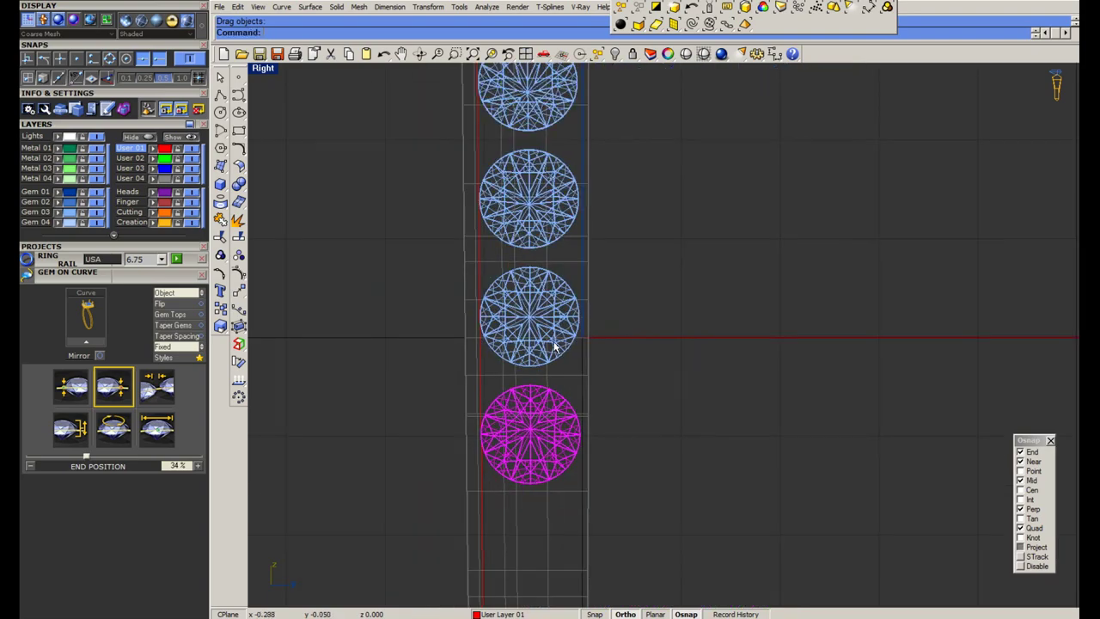
Try mirroring the two lowest gems across the vertical centre axis to check their spacing, and undo the mirror.
{"action": "left_click", "coordinate": [554, 346], "text": "shift"}
{"action": "scroll", "coordinate": [555, 347], "scroll_direction": "down", "scroll_amount": 6}
{"action": "key", "text": "ctrl+m"}
{"action": "scroll", "coordinate": [565, 351], "scroll_direction": "up", "scroll_amount": 3}
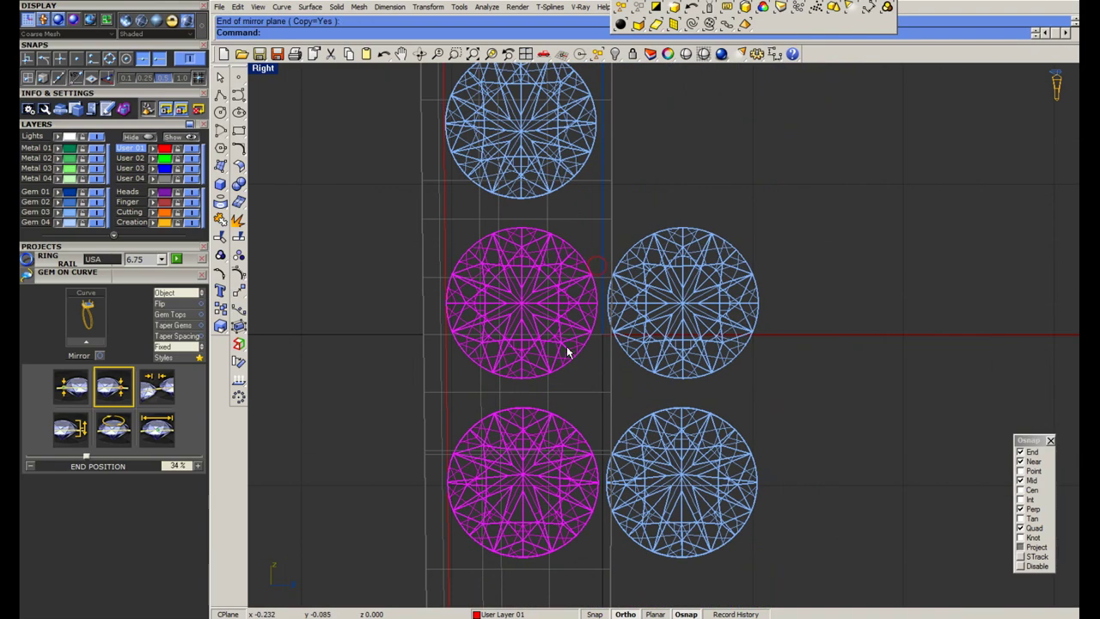
{"action": "scroll", "coordinate": [564, 381], "scroll_direction": "down", "scroll_amount": 3}
{"action": "scroll", "coordinate": [531, 319], "scroll_direction": "down", "scroll_amount": 8}
{"action": "right_click_drag", "start_coordinate": [538, 300], "coordinate": [542, 405]}
{"action": "scroll", "coordinate": [515, 256], "scroll_direction": "up", "scroll_amount": 6}
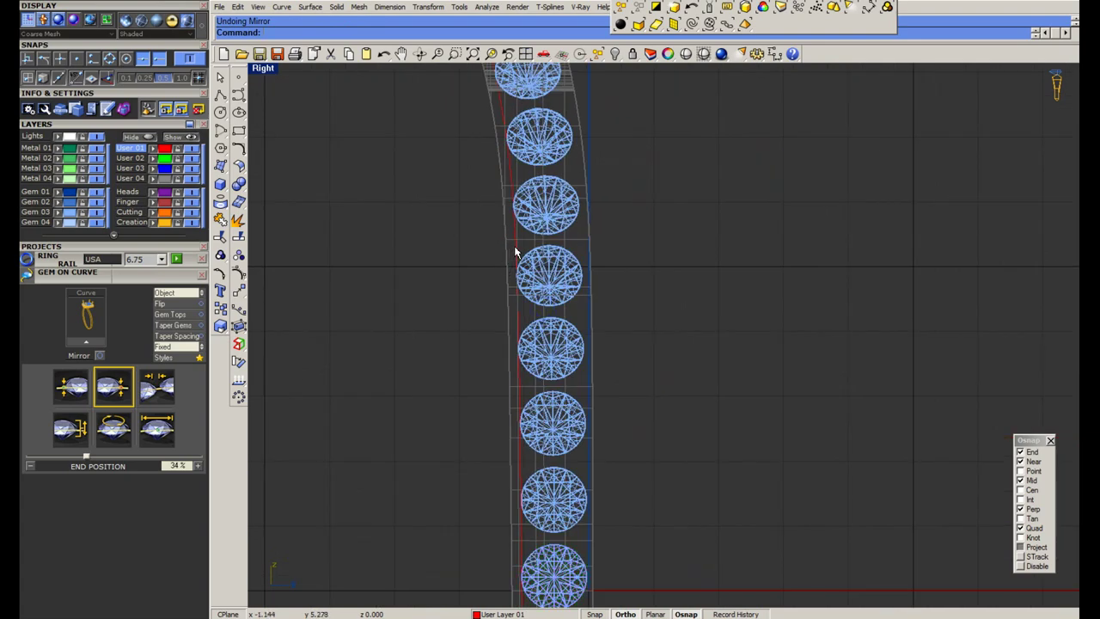
Switch to a maximized Perspective view, select all the shank gems and group them.
{"action": "double_click", "coordinate": [262, 73]}
{"action": "double_click", "coordinate": [674, 71]}
{"action": "right_click_drag", "start_coordinate": [627, 220], "coordinate": [569, 217]}
{"action": "scroll", "coordinate": [569, 217], "scroll_direction": "up", "scroll_amount": 2}
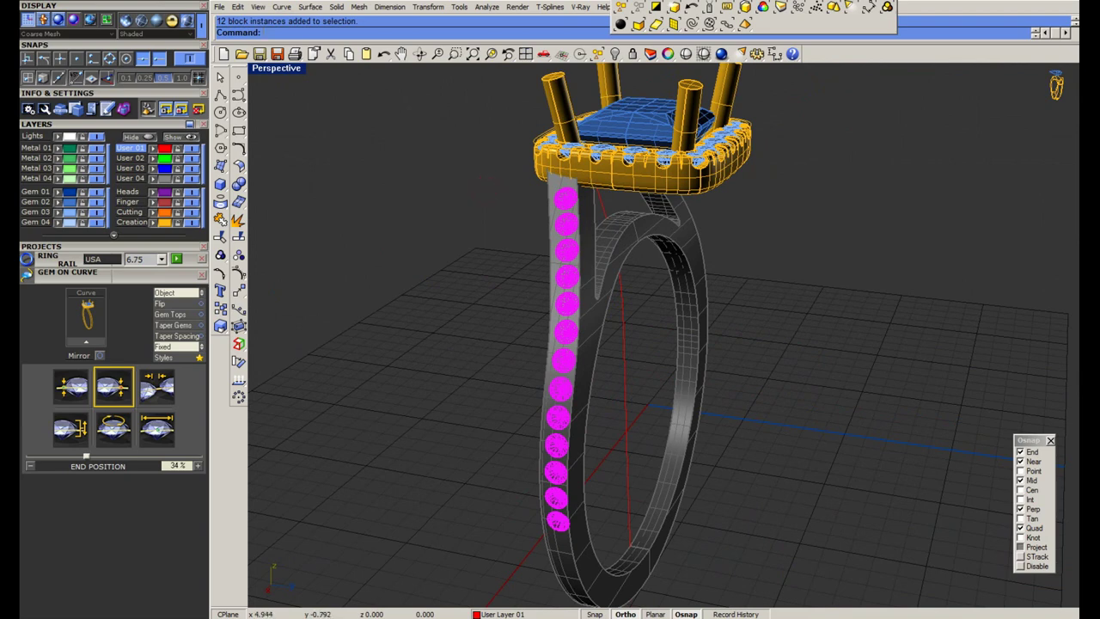
{"action": "key", "text": "ctrl+g"}
{"action": "right_click_drag", "start_coordinate": [550, 339], "coordinate": [635, 380]}
{"action": "key", "text": "Escape"}
Delete the red guide curve and check the gem row in wireframe before returning to shaded display.
{"action": "right_click_drag", "start_coordinate": [611, 338], "coordinate": [655, 338]}
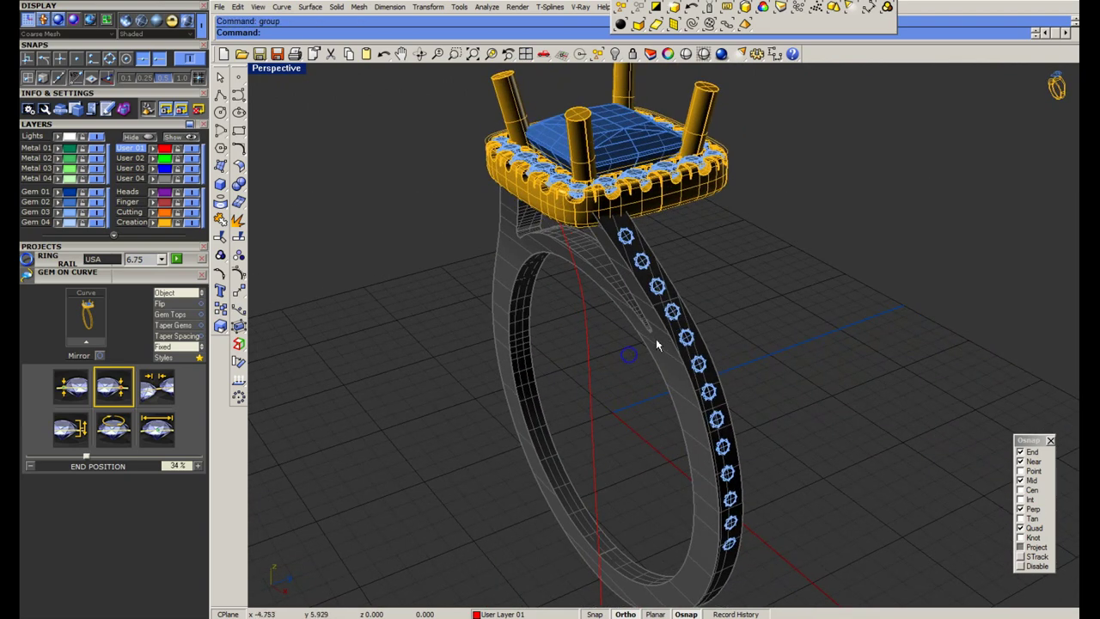
{"action": "key", "text": "Delete"}
{"action": "scroll", "coordinate": [703, 384], "scroll_direction": "up", "scroll_amount": 2}
{"action": "right_click_drag", "start_coordinate": [671, 387], "coordinate": [632, 384]}
{"action": "right_click", "coordinate": [703, 56]}
{"action": "scroll", "coordinate": [595, 234], "scroll_direction": "up", "scroll_amount": 2}
{"action": "left_click", "coordinate": [703, 54]}
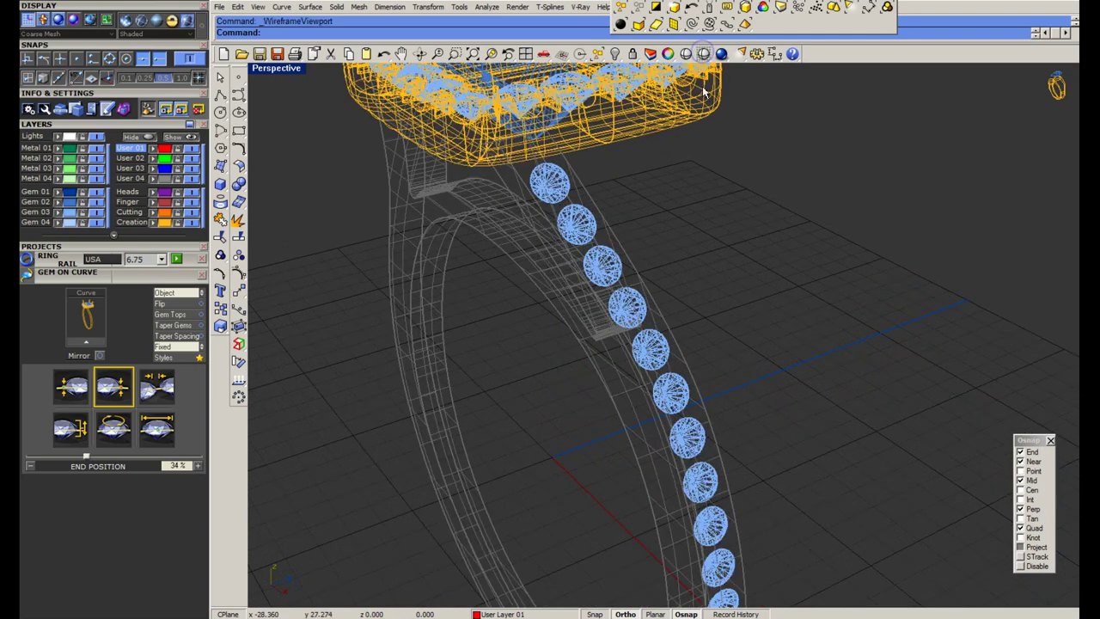
Save the model and show the shank in Ghosted display from the front to see the gem depth.
{"action": "scroll", "coordinate": [604, 279], "scroll_direction": "down", "scroll_amount": 5}
{"action": "scroll", "coordinate": [604, 282], "scroll_direction": "up", "scroll_amount": 4}
{"action": "right_click_drag", "start_coordinate": [594, 288], "coordinate": [635, 288]}
{"action": "left_click", "coordinate": [646, 288]}
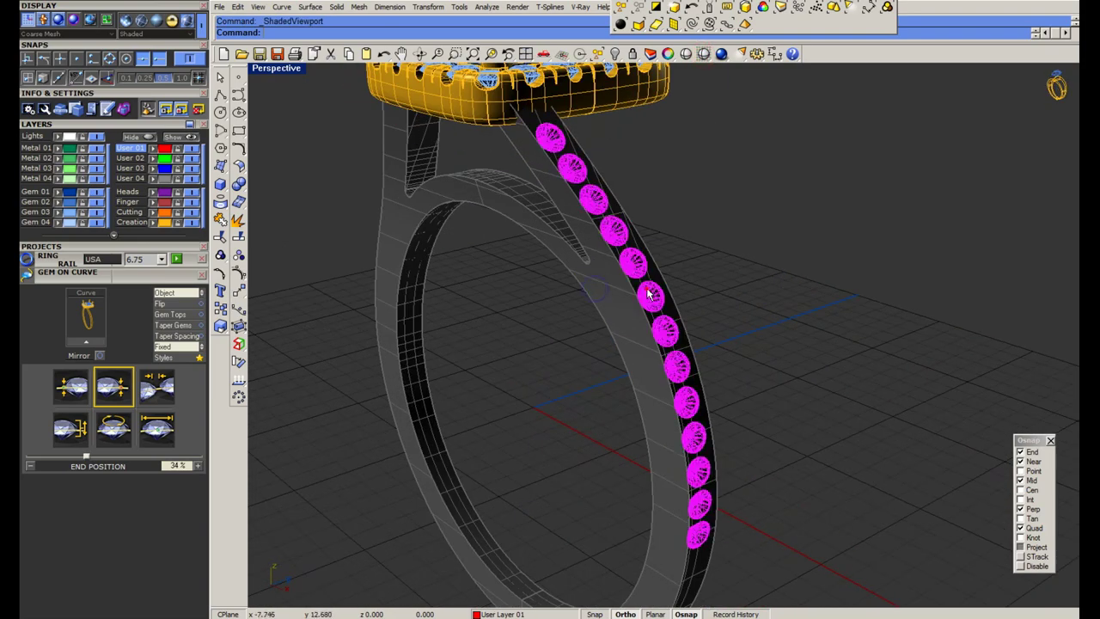
{"action": "mouse_move", "coordinate": [568, 305]}
{"action": "right_mouse_down"}
{"action": "mouse_move", "coordinate": [667, 297]}
{"action": "mouse_move", "coordinate": [714, 239]}
{"action": "mouse_move", "coordinate": [654, 328]}
{"action": "right_mouse_up"}
{"action": "left_click", "coordinate": [721, 234]}
{"action": "scroll", "coordinate": [699, 279], "scroll_direction": "up", "scroll_amount": 3}
{"action": "right_click_drag", "start_coordinate": [699, 277], "coordinate": [697, 287]}
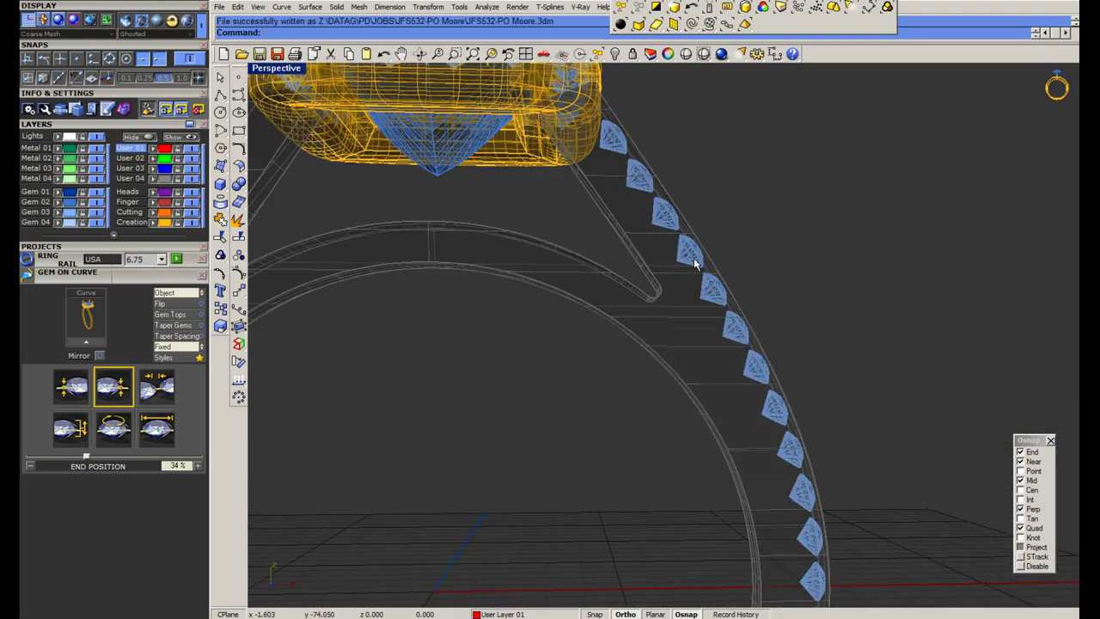
Select the shank gem row and load it into the Micro Prong Cutter tool.
{"action": "left_click", "coordinate": [693, 253]}
{"action": "left_click", "coordinate": [145, 125]}
{"action": "right_click_drag", "start_coordinate": [152, 92], "coordinate": [141, 224]}
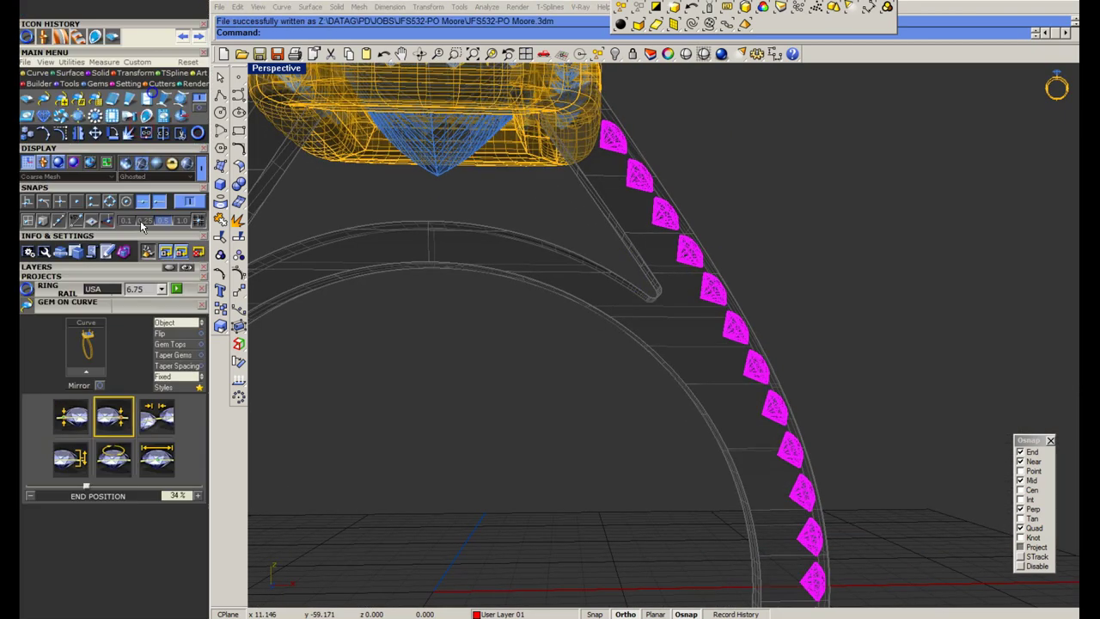
{"action": "left_click", "coordinate": [150, 86]}
{"action": "left_click", "coordinate": [79, 101]}
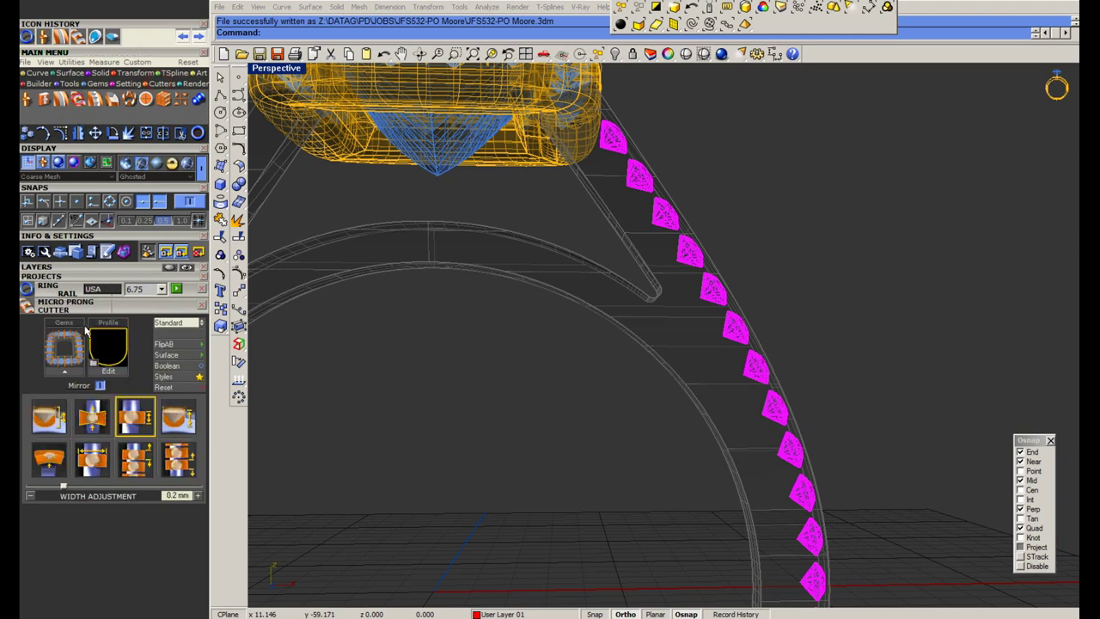
{"action": "left_click", "coordinate": [71, 373]}
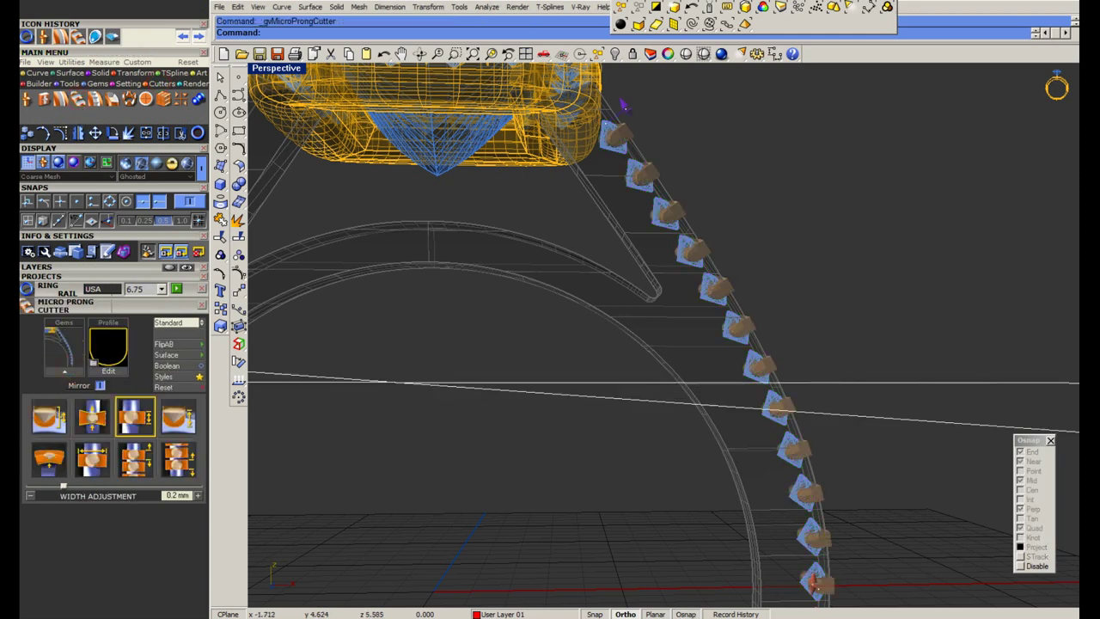
Set the prong cutters to Middle mode and give them the narrow V-shaped profile.
{"action": "right_click_drag", "start_coordinate": [542, 344], "coordinate": [526, 351]}
{"action": "left_click", "coordinate": [172, 324]}
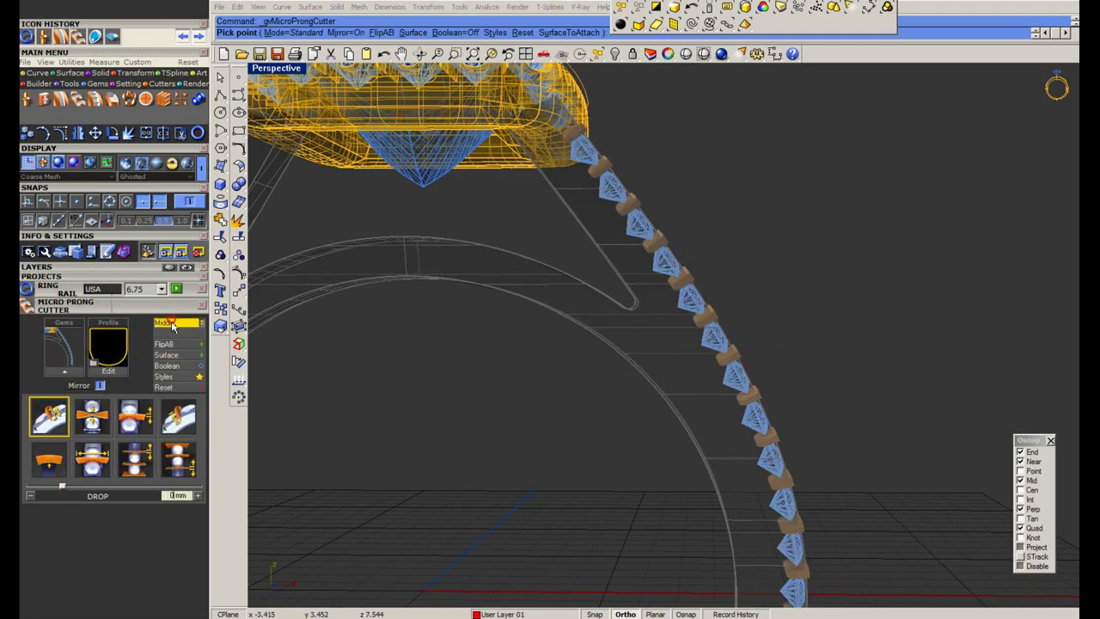
{"action": "left_click", "coordinate": [117, 349]}
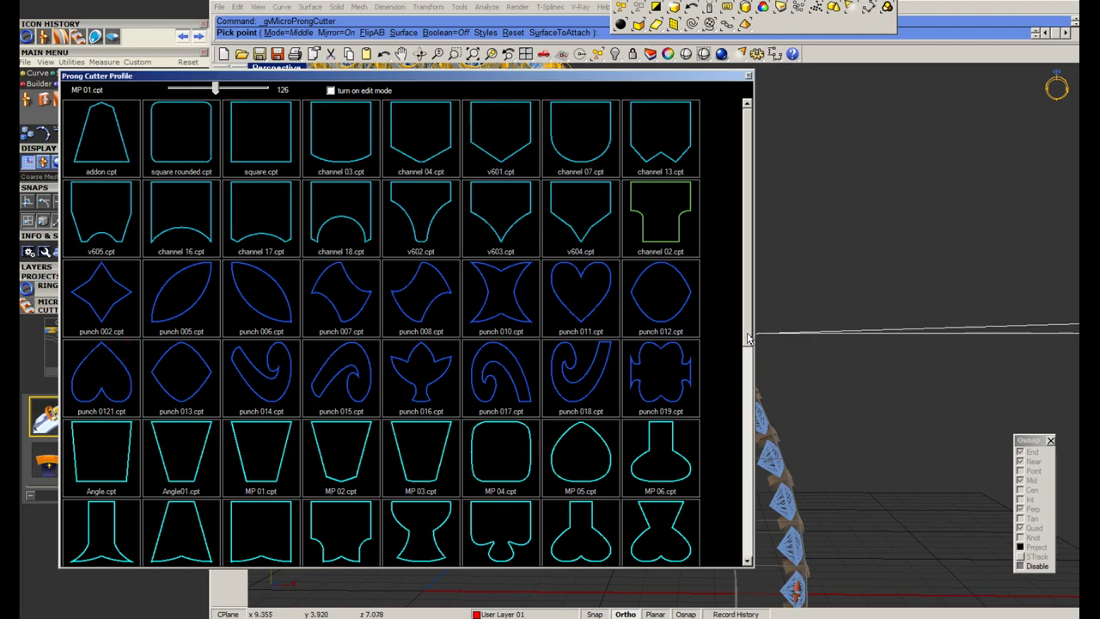
{"action": "scroll", "coordinate": [212, 489], "scroll_direction": "down", "scroll_amount": 5}
{"action": "left_click", "coordinate": [121, 389]}
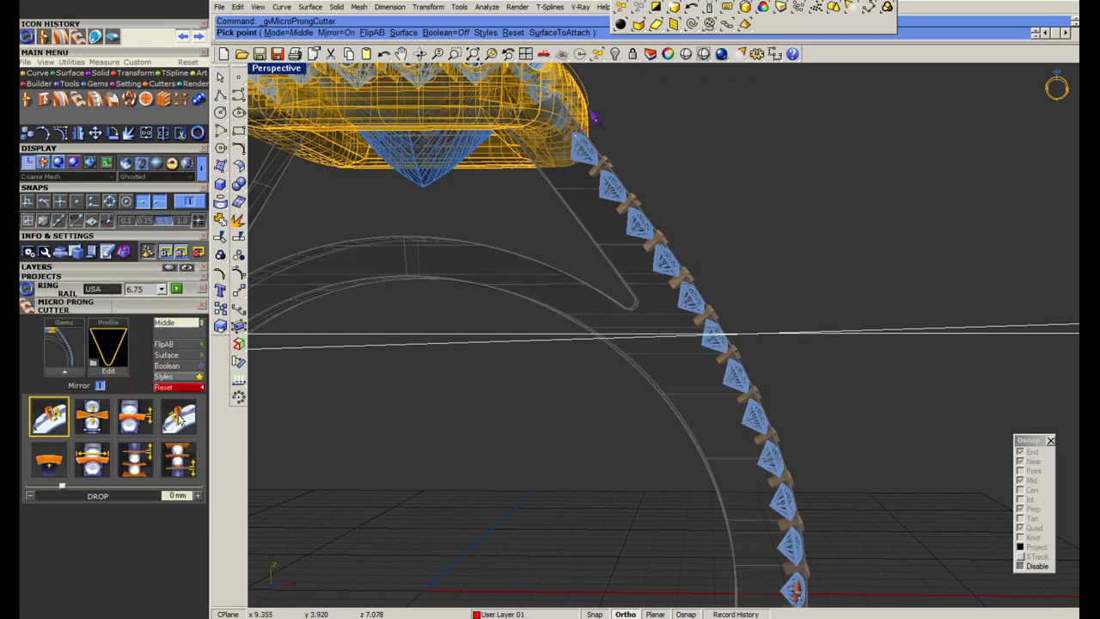
Set the prong cutters' width adjustment to 0.1 mm, height to 0.5 mm and drop to 0.05 mm.
{"action": "left_click", "coordinate": [140, 419]}
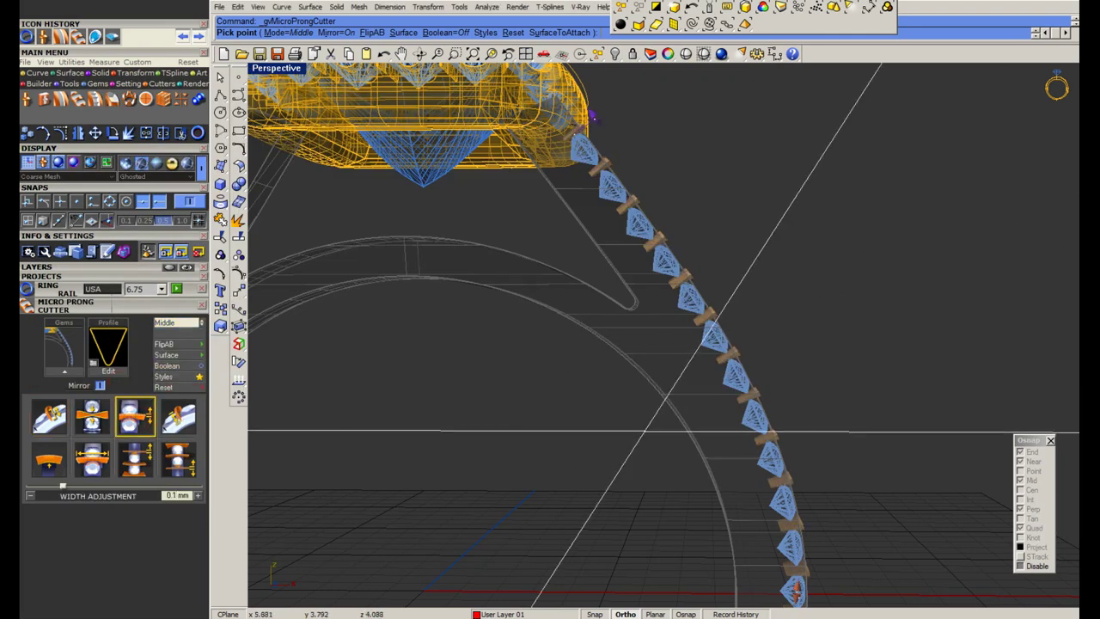
{"action": "right_click_drag", "start_coordinate": [593, 402], "coordinate": [641, 407]}
{"action": "scroll", "coordinate": [715, 400], "scroll_direction": "up", "scroll_amount": 6}
{"action": "left_click", "coordinate": [178, 417]}
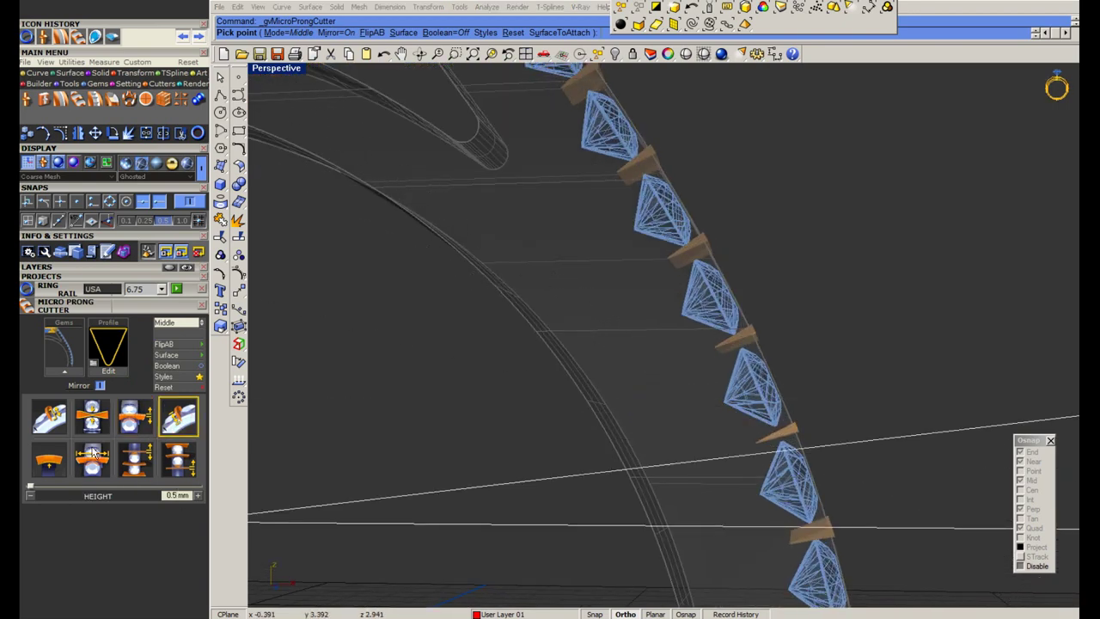
{"action": "left_click", "coordinate": [49, 417]}
{"action": "key", "text": "Return"}
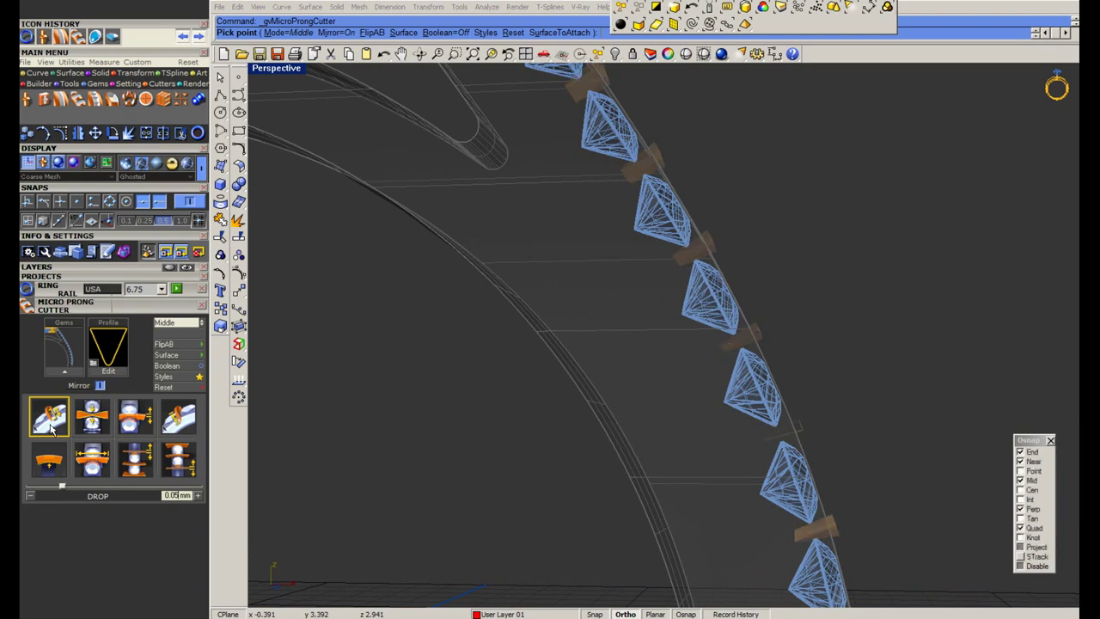
Create the middle prong cutters along the shank and select the gem row again.
{"action": "scroll", "coordinate": [655, 329], "scroll_direction": "down", "scroll_amount": 10}
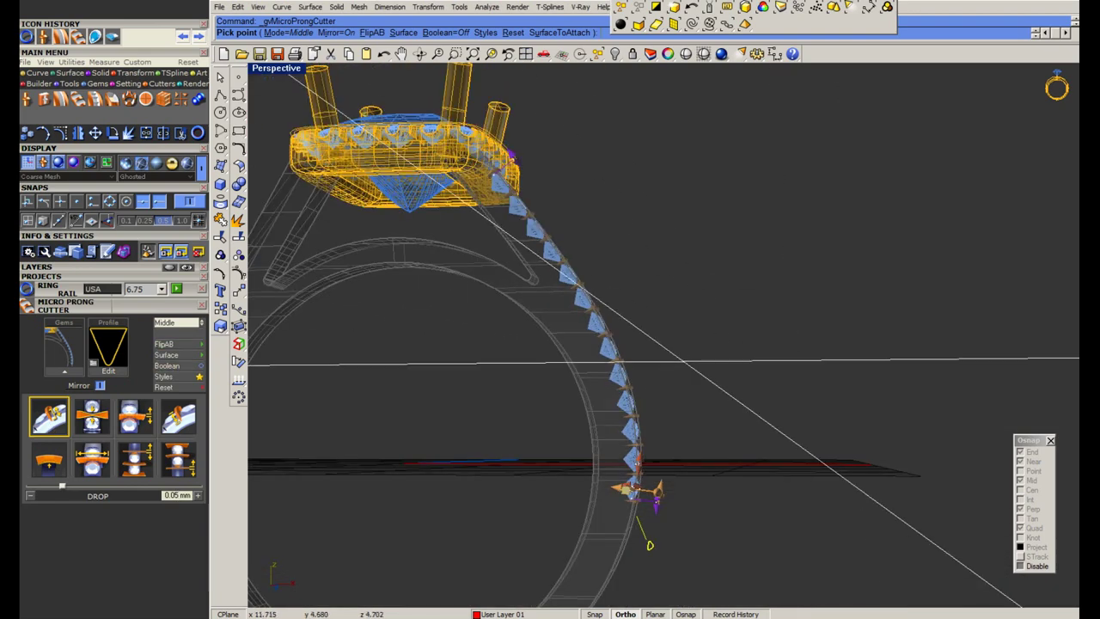
{"action": "right_click", "coordinate": [617, 302]}
{"action": "scroll", "coordinate": [558, 262], "scroll_direction": "up", "scroll_amount": 5}
{"action": "left_click", "coordinate": [561, 262]}
{"action": "right_click_drag", "start_coordinate": [559, 259], "coordinate": [594, 262]}
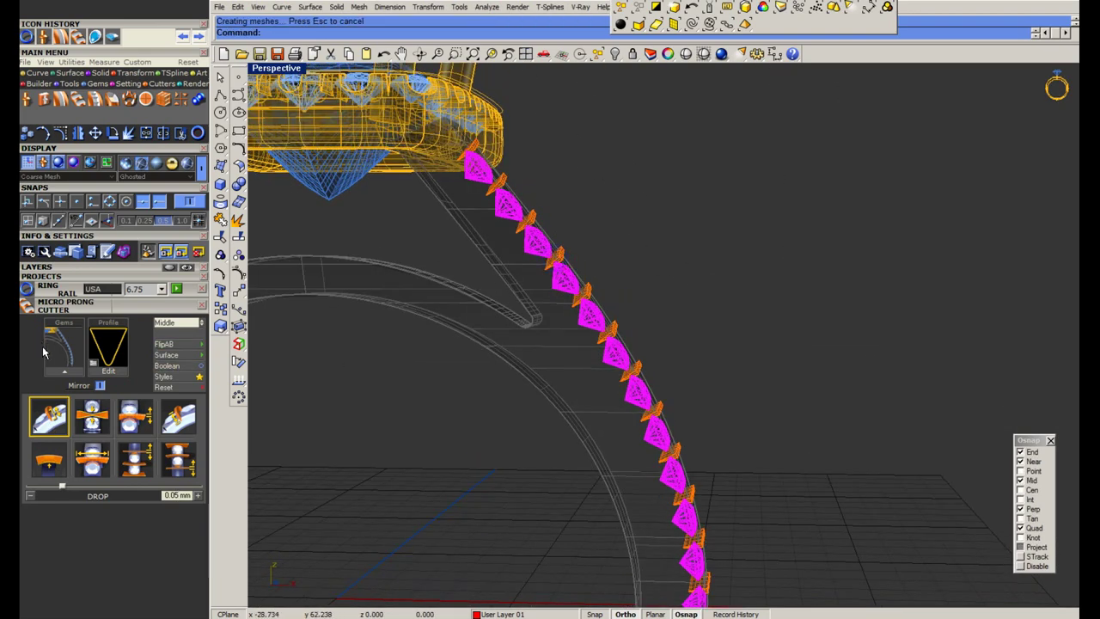
Load the shank gem row into the Micro Prong Cutter and switch it to Standard mode with the rounded profile.
{"action": "left_click", "coordinate": [115, 353]}
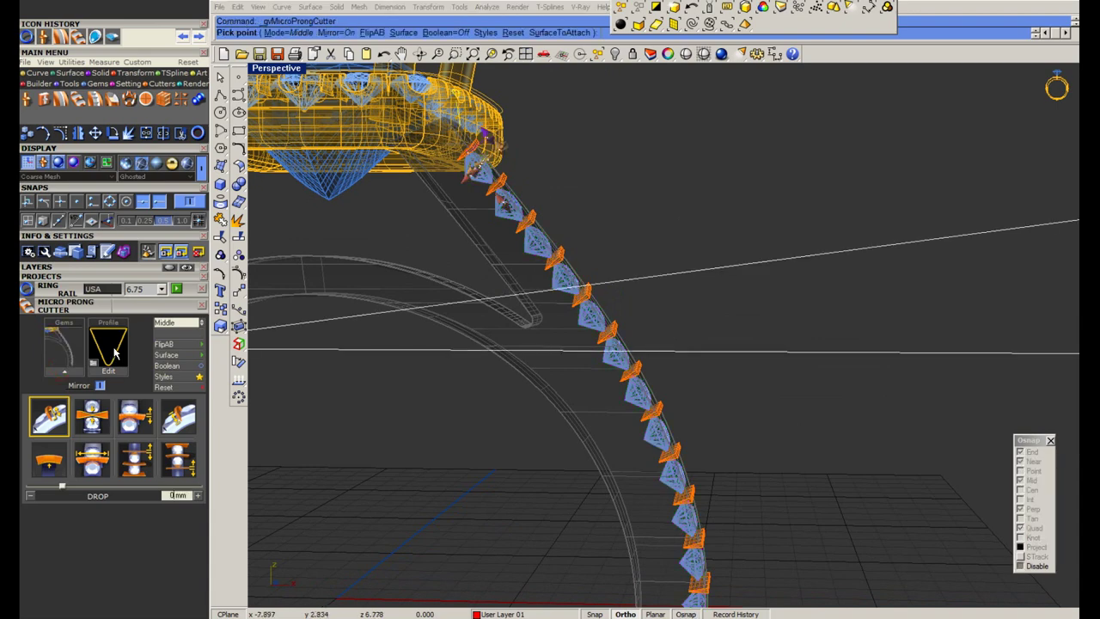
{"action": "left_click", "coordinate": [183, 400]}
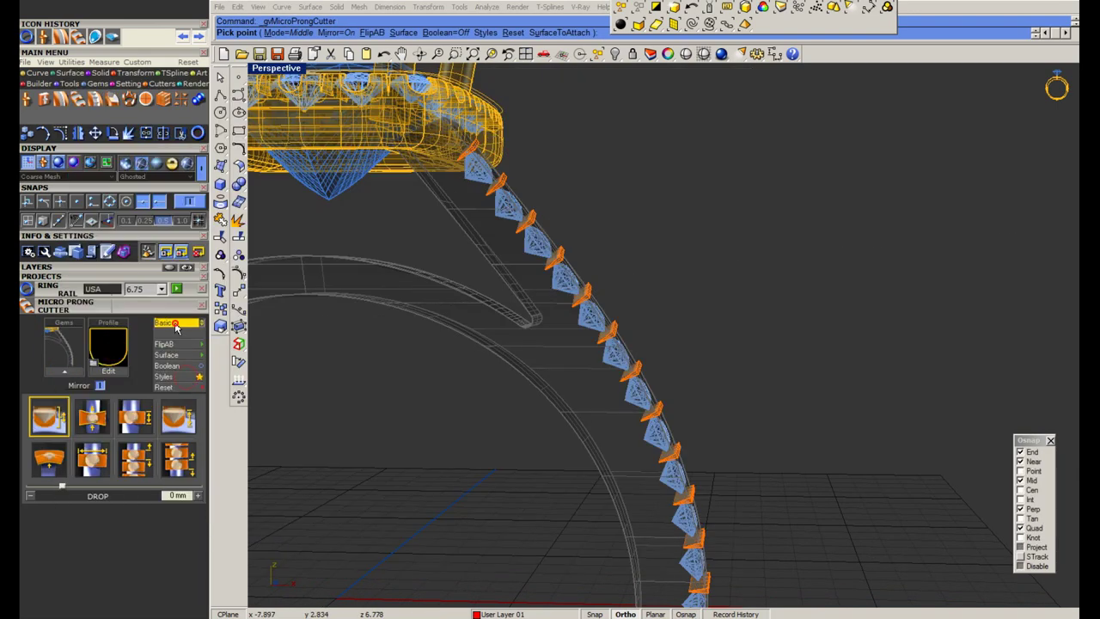
{"action": "left_click", "coordinate": [177, 323]}
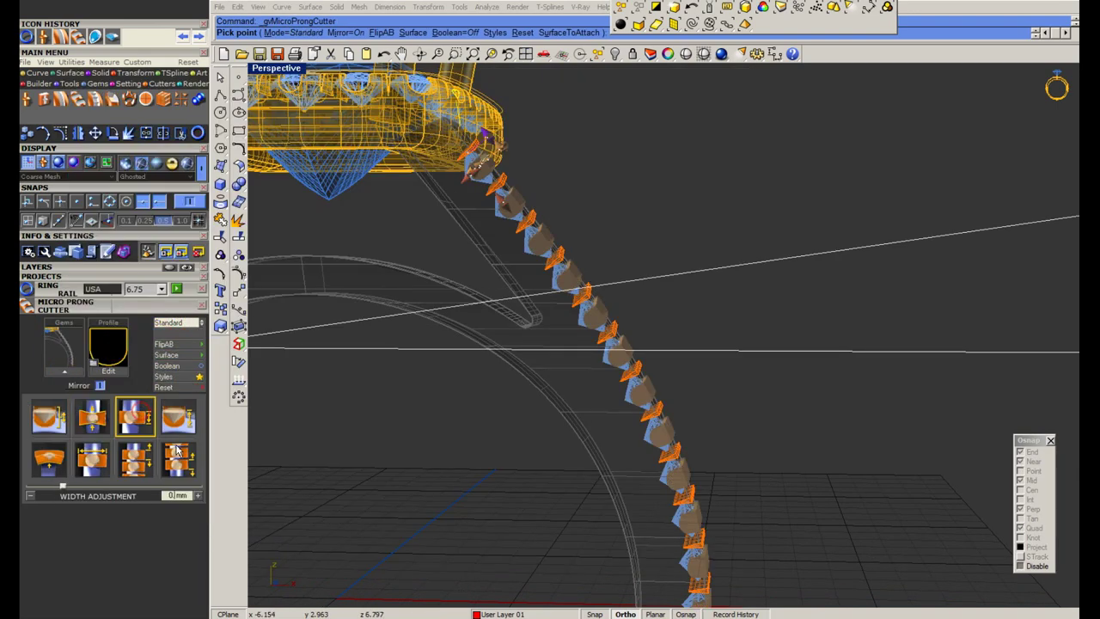
Set the standard cutters' width adjustment to 0.2 mm and create them along the shank gems.
{"action": "scroll", "coordinate": [658, 329], "scroll_direction": "up", "scroll_amount": 8}
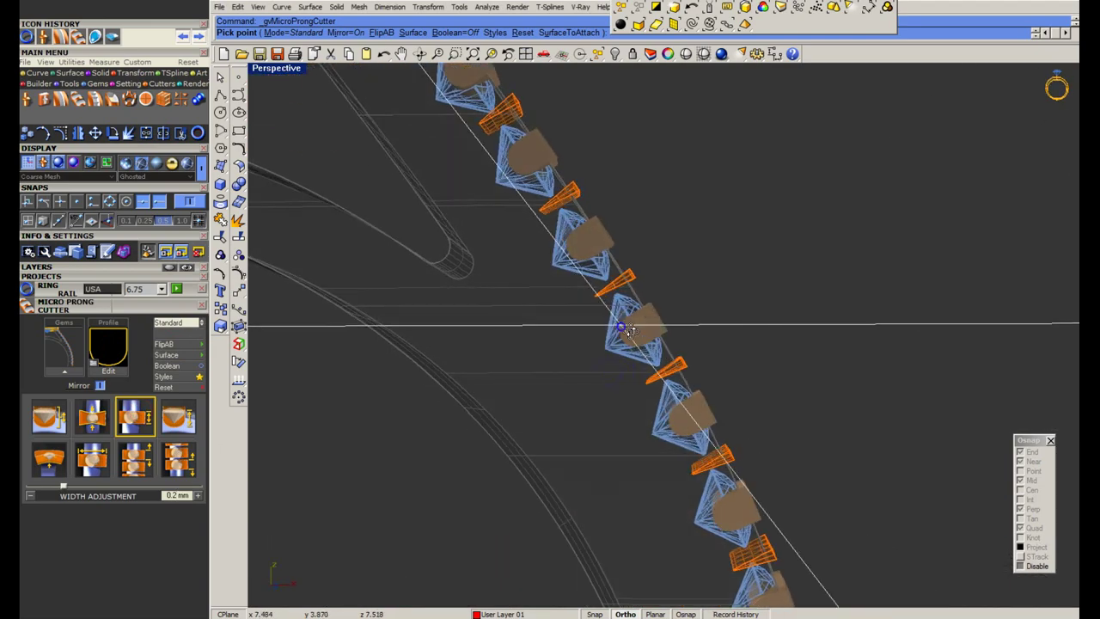
{"action": "scroll", "coordinate": [658, 329], "scroll_direction": "up", "scroll_amount": 3}
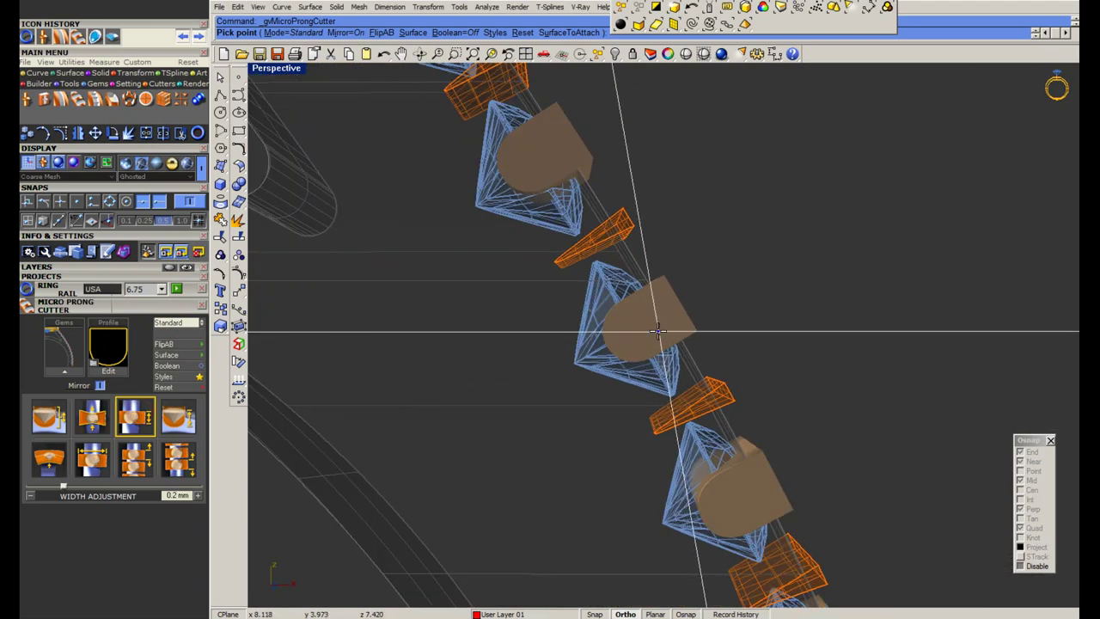
{"action": "right_click", "coordinate": [658, 331]}
{"action": "scroll", "coordinate": [658, 331], "scroll_direction": "down", "scroll_amount": 8}
{"action": "scroll", "coordinate": [530, 265], "scroll_direction": "down", "scroll_amount": 8}
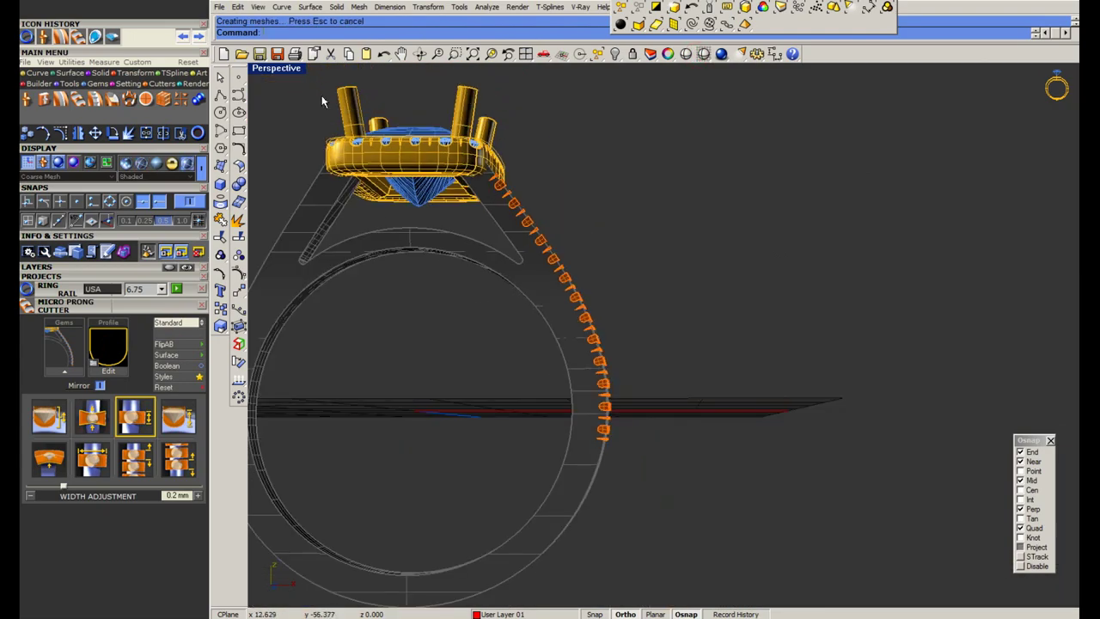
Remove the topmost middle prong cutter beneath the halo from its group.
{"action": "scroll", "coordinate": [456, 236], "scroll_direction": "up", "scroll_amount": 8}
{"action": "right_click_drag", "start_coordinate": [530, 249], "coordinate": [433, 260]}
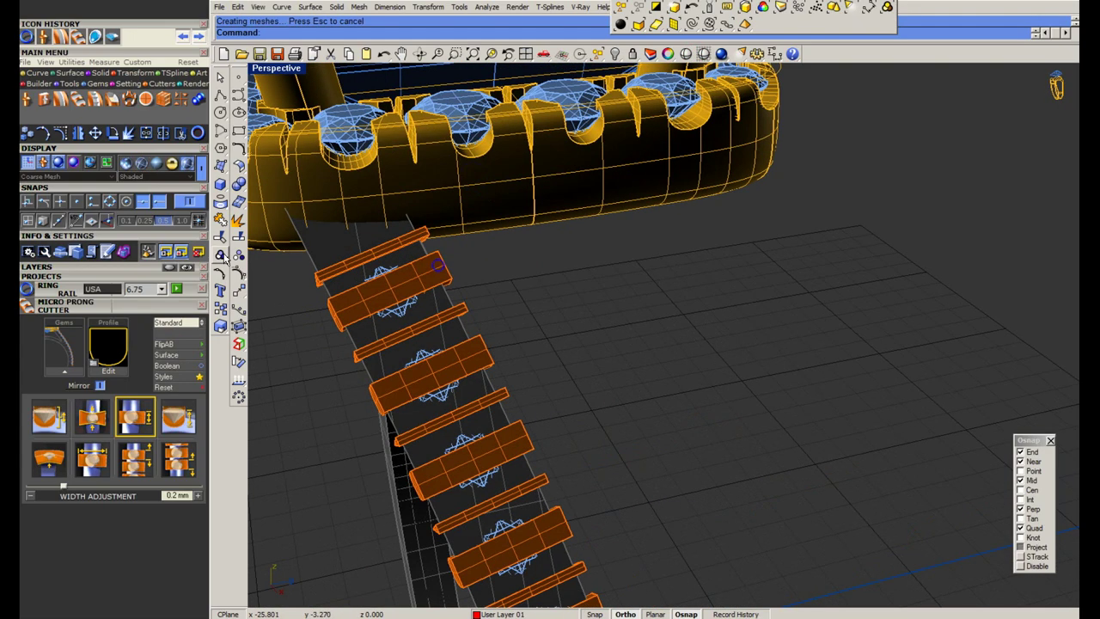
{"action": "left_click", "coordinate": [223, 256]}
{"action": "left_click", "coordinate": [290, 270]}
{"action": "left_click", "coordinate": [322, 280]}
{"action": "scroll", "coordinate": [360, 191], "scroll_direction": "down", "scroll_amount": 8}
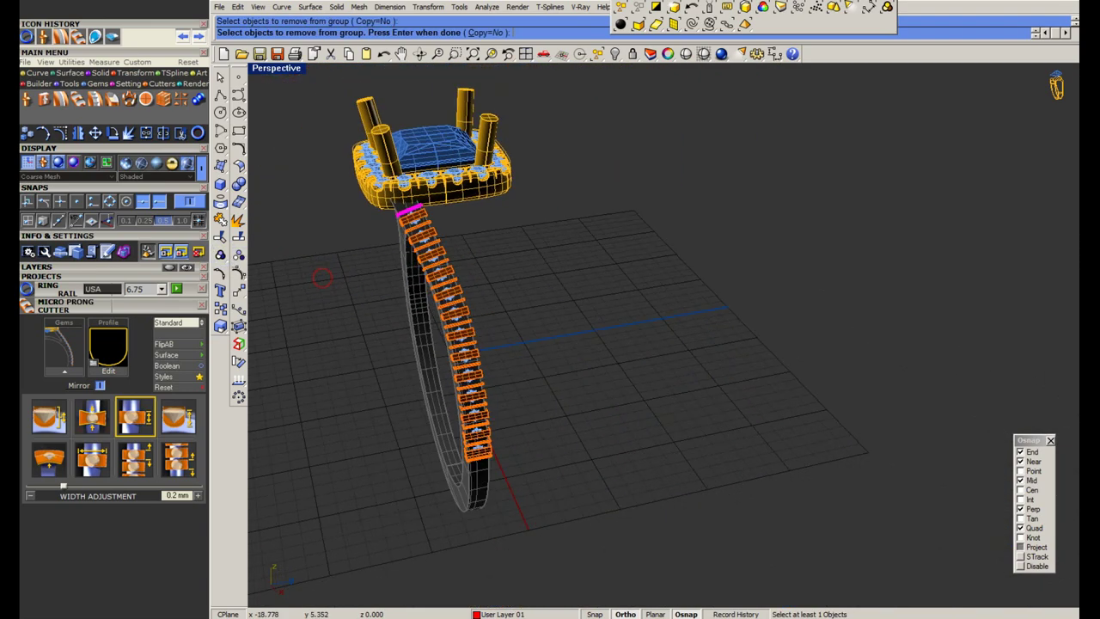
{"action": "scroll", "coordinate": [481, 443], "scroll_direction": "up", "scroll_amount": 5}
{"action": "right_click_drag", "start_coordinate": [477, 484], "coordinate": [575, 401]}
{"action": "scroll", "coordinate": [576, 401], "scroll_direction": "down", "scroll_amount": 6}
{"action": "right_click", "coordinate": [575, 399]}
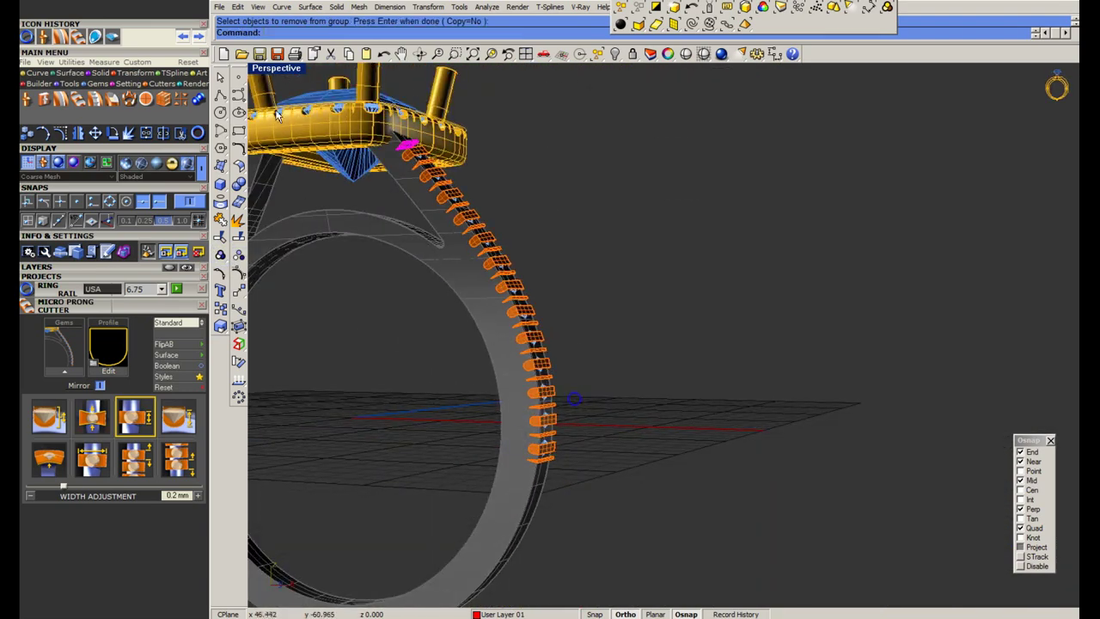
Select the remaining narrow middle prong cutters and ungroup them so each can be edited separately.
{"action": "double_click", "coordinate": [276, 69]}
{"action": "scroll", "coordinate": [582, 437], "scroll_direction": "up", "scroll_amount": 6}
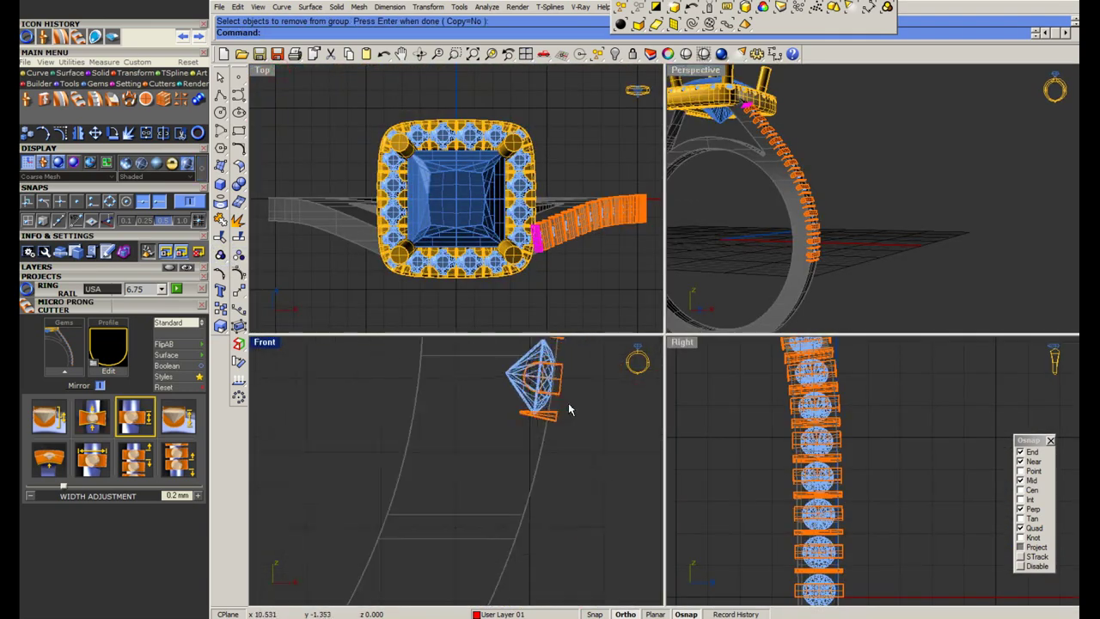
{"action": "scroll", "coordinate": [555, 490], "scroll_direction": "down", "scroll_amount": 6}
{"action": "scroll", "coordinate": [553, 495], "scroll_direction": "up", "scroll_amount": 6}
{"action": "left_click", "coordinate": [547, 497]}
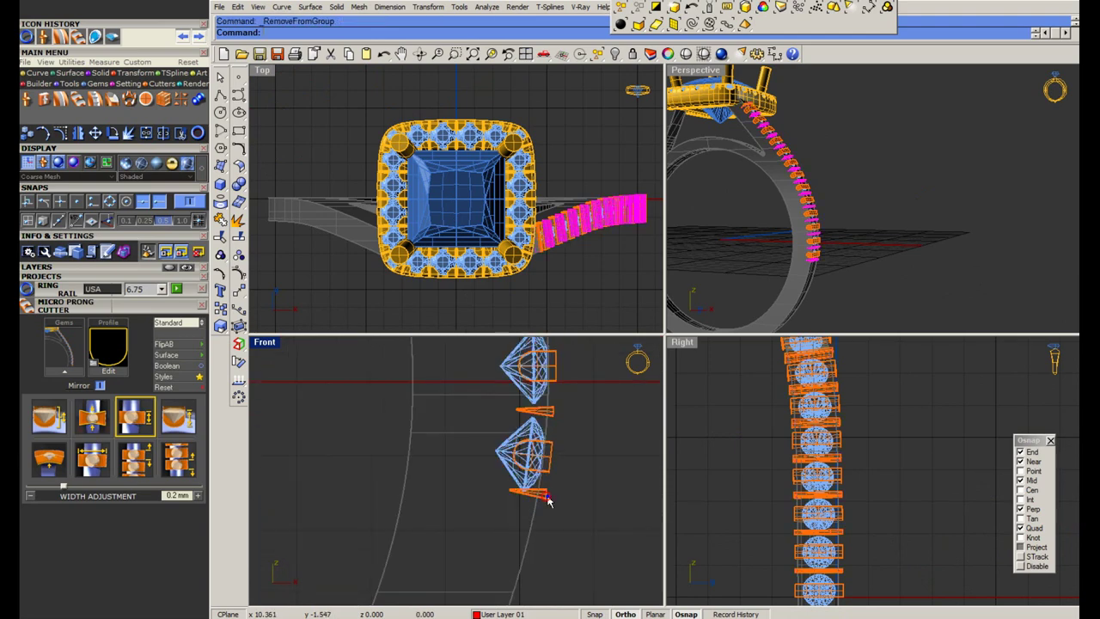
{"action": "right_click", "coordinate": [548, 497]}
{"action": "right_click", "coordinate": [547, 497]}
{"action": "left_click", "coordinate": [546, 497]}
{"action": "scroll", "coordinate": [546, 501], "scroll_direction": "down", "scroll_amount": 9}
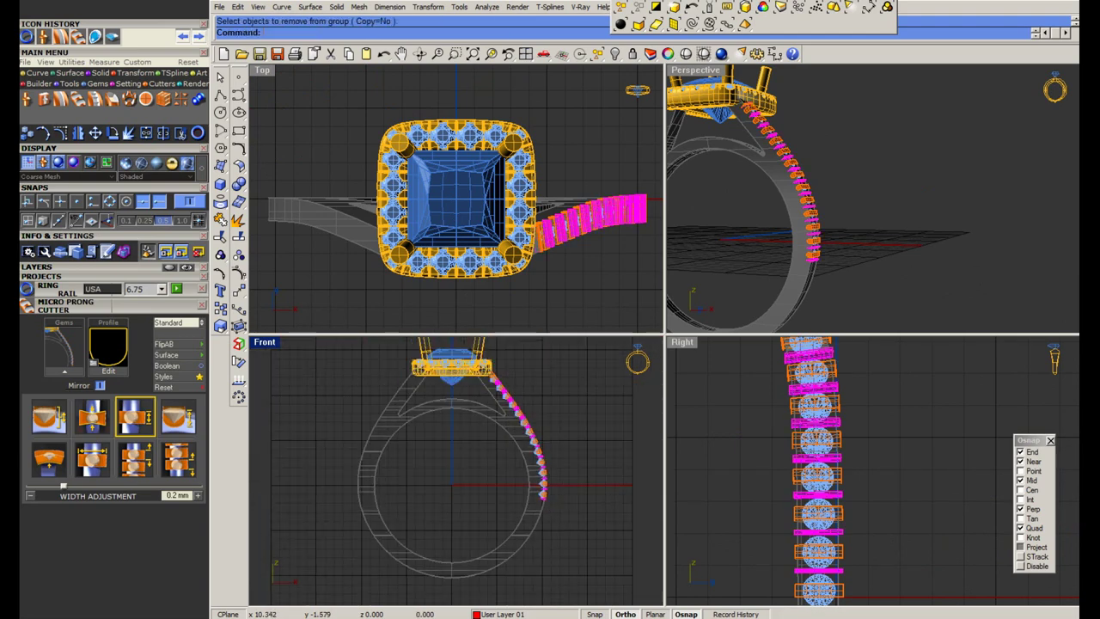
{"action": "scroll", "coordinate": [503, 404], "scroll_direction": "up", "scroll_amount": 5}
{"action": "right_click_drag", "start_coordinate": [569, 495], "coordinate": [527, 404]}
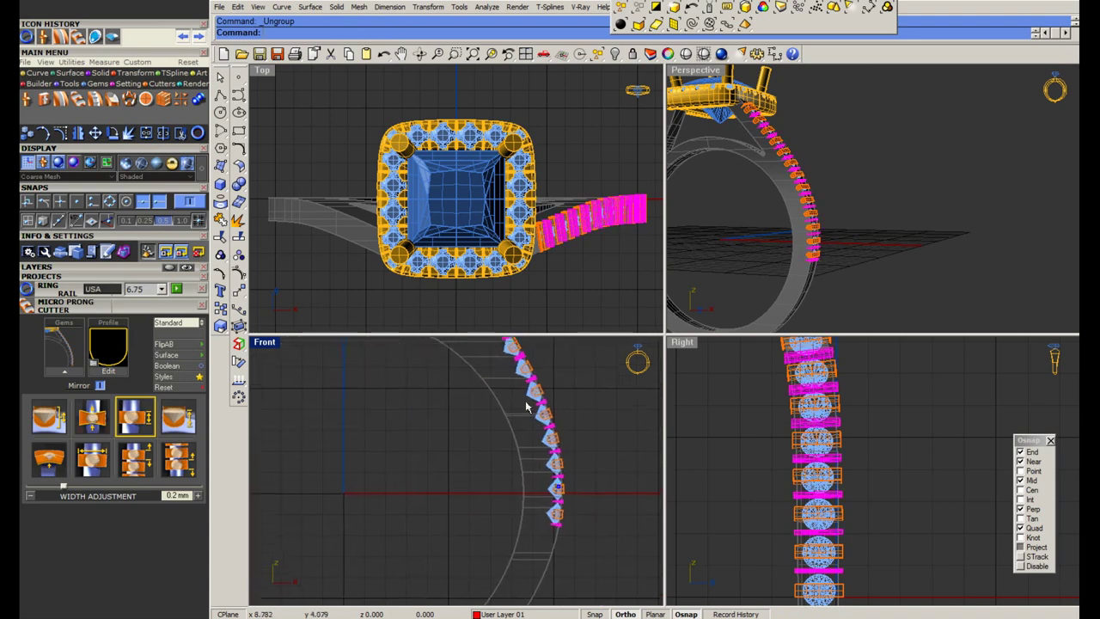
Try deleting the lowest middle prong cutter on the shank, and undo the deletion.
{"action": "scroll", "coordinate": [561, 526], "scroll_direction": "up", "scroll_amount": 8}
{"action": "left_click", "coordinate": [561, 541]}
{"action": "left_click", "coordinate": [546, 520]}
{"action": "scroll", "coordinate": [556, 462], "scroll_direction": "up", "scroll_amount": 7}
{"action": "key", "text": "Delete"}
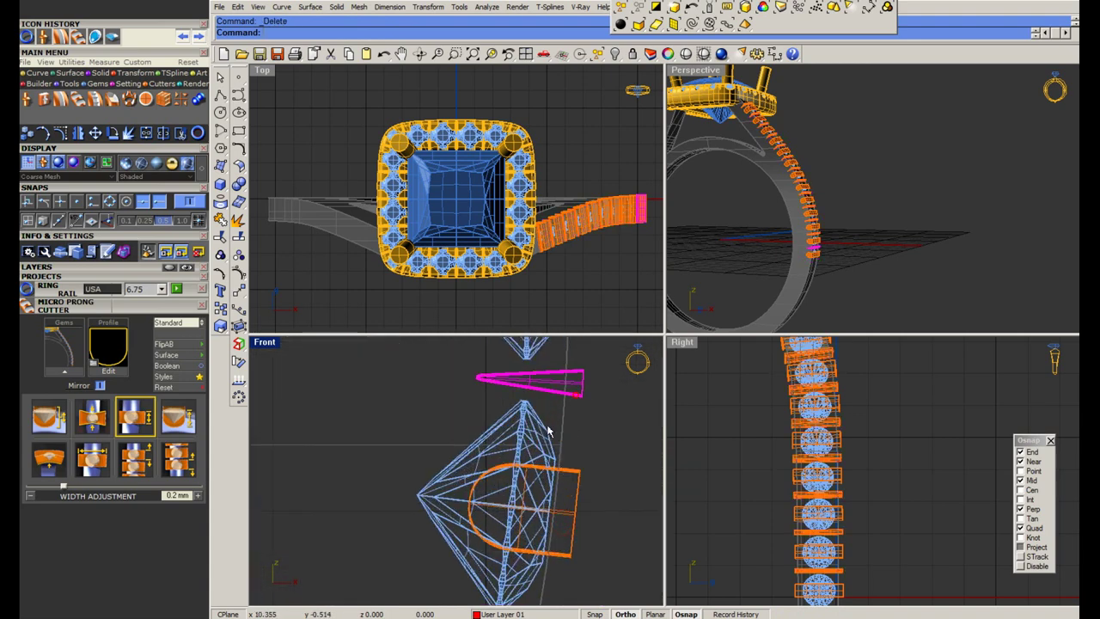
{"action": "scroll", "coordinate": [523, 484], "scroll_direction": "up", "scroll_amount": 7}
{"action": "scroll", "coordinate": [538, 455], "scroll_direction": "down", "scroll_amount": 13}
{"action": "key", "text": "ctrl+z"}
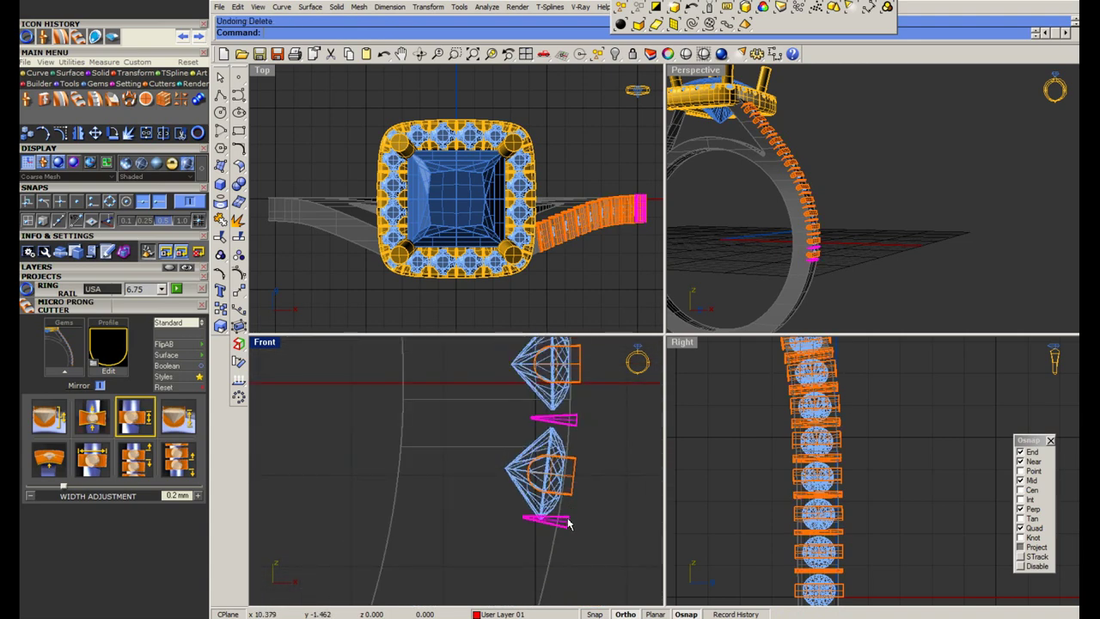
Move the lowest middle cutter from its upper end corner to the end edge's midpoint, with projected snapping off.
{"action": "scroll", "coordinate": [567, 522], "scroll_direction": "up", "scroll_amount": 5}
{"action": "double_click", "coordinate": [688, 73]}
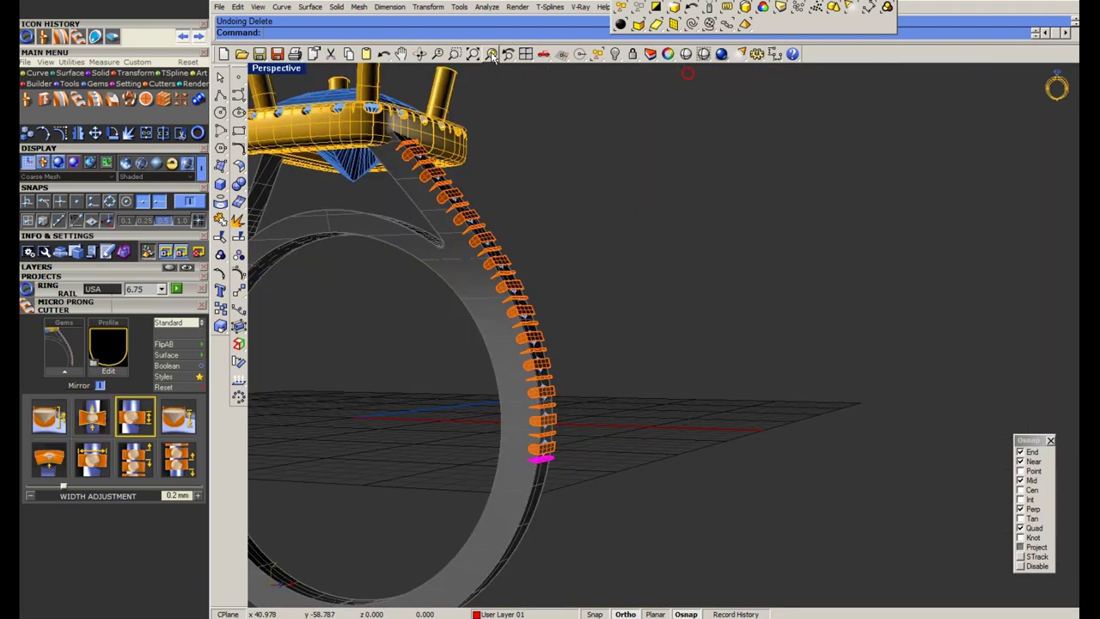
{"action": "left_click", "coordinate": [492, 54]}
{"action": "scroll", "coordinate": [653, 369], "scroll_direction": "down", "scroll_amount": 6}
{"action": "right_click_drag", "start_coordinate": [662, 369], "coordinate": [558, 371]}
{"action": "scroll", "coordinate": [874, 354], "scroll_direction": "up", "scroll_amount": 6}
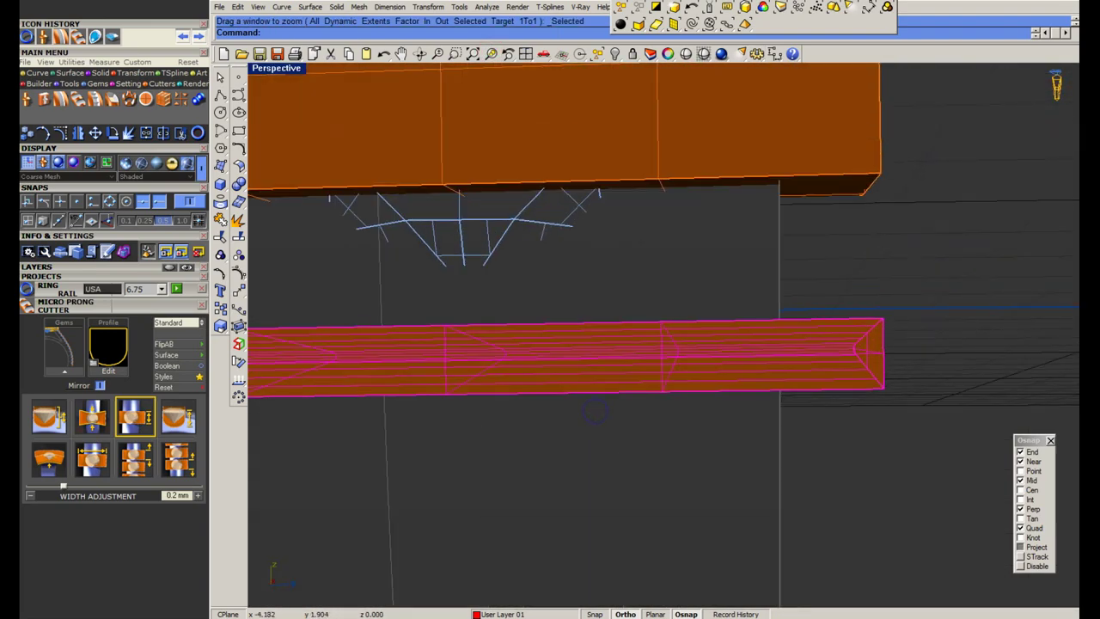
{"action": "key", "text": "m"}
{"action": "left_click", "coordinate": [1028, 546]}
{"action": "left_click", "coordinate": [884, 319]}
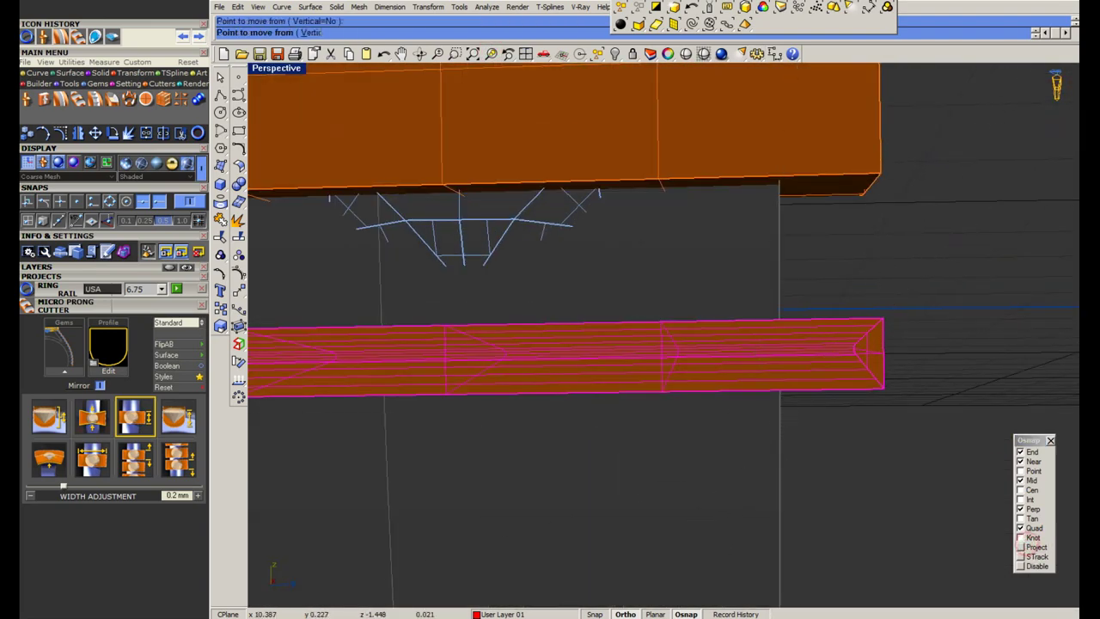
{"action": "left_click", "coordinate": [886, 354]}
Move the topmost middle cutter below the halo from its lower end corner to the end edge's midpoint.
{"action": "scroll", "coordinate": [886, 353], "scroll_direction": "down", "scroll_amount": 10}
{"action": "right_click_drag", "start_coordinate": [722, 172], "coordinate": [572, 249]}
{"action": "scroll", "coordinate": [567, 242], "scroll_direction": "up", "scroll_amount": 10}
{"action": "left_click", "coordinate": [519, 122]}
{"action": "right_click_drag", "start_coordinate": [520, 118], "coordinate": [521, 127]}
{"action": "scroll", "coordinate": [520, 177], "scroll_direction": "up", "scroll_amount": 7}
{"action": "right_click", "coordinate": [521, 195]}
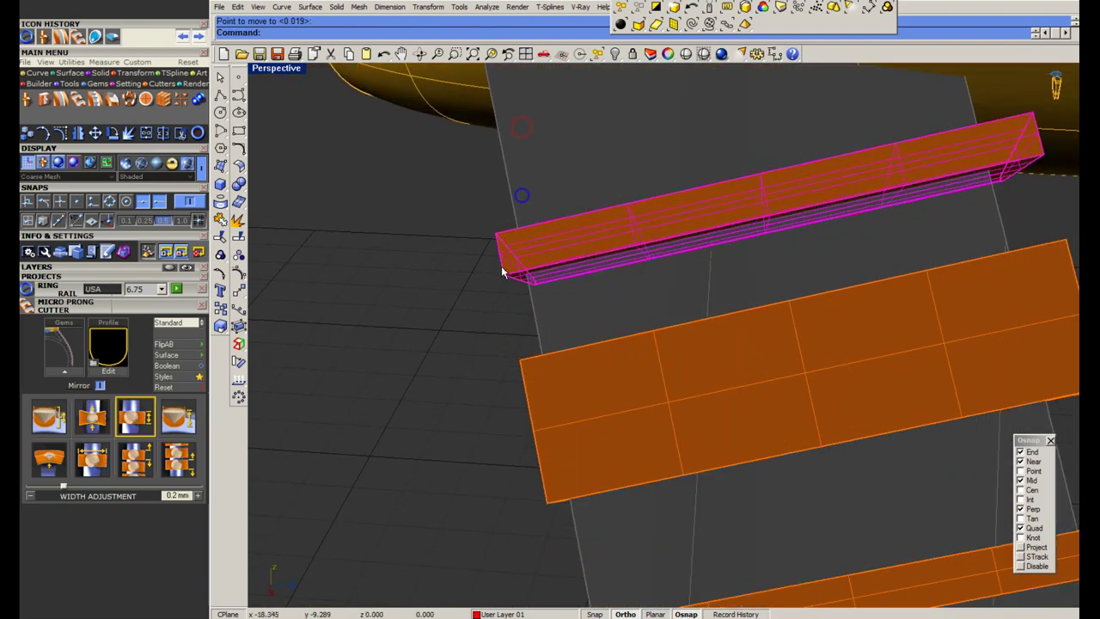
{"action": "left_click", "coordinate": [508, 270]}
{"action": "left_click", "coordinate": [500, 256]}
Select all the orange shank prong cutters by their colour and group them together.
{"action": "scroll", "coordinate": [500, 254], "scroll_direction": "down", "scroll_amount": 9}
{"action": "scroll", "coordinate": [511, 236], "scroll_direction": "down", "scroll_amount": 6}
{"action": "right_click_drag", "start_coordinate": [533, 254], "coordinate": [576, 229]}
{"action": "scroll", "coordinate": [605, 265], "scroll_direction": "up", "scroll_amount": 3}
{"action": "left_click", "coordinate": [762, 9]}
{"action": "scroll", "coordinate": [586, 245], "scroll_direction": "down", "scroll_amount": 4}
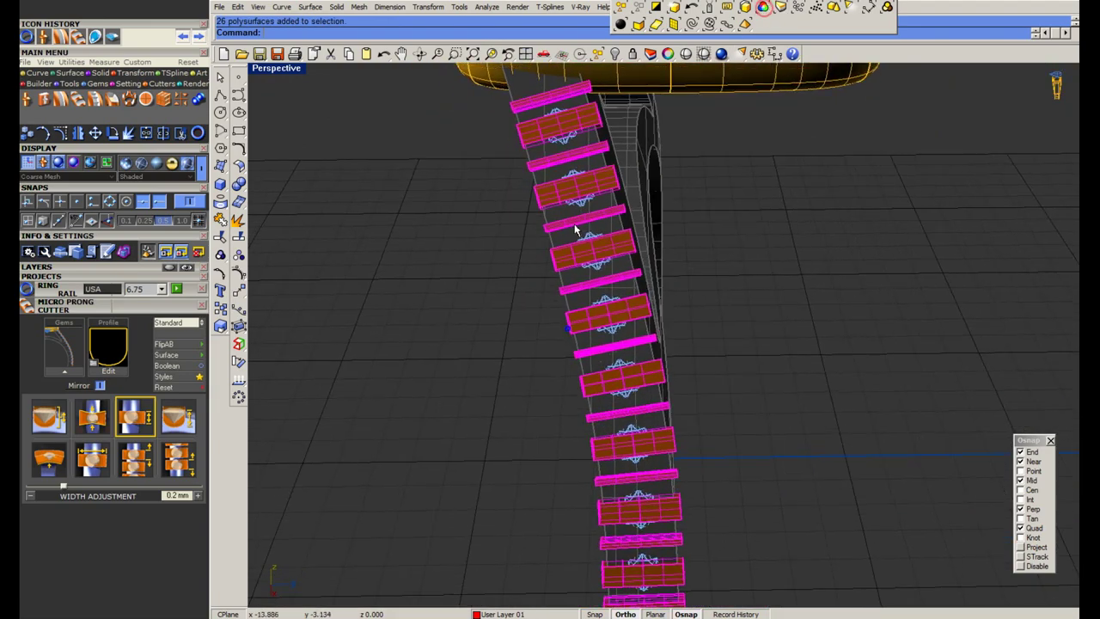
{"action": "right_click_drag", "start_coordinate": [568, 328], "coordinate": [661, 274]}
{"action": "scroll", "coordinate": [661, 273], "scroll_direction": "down", "scroll_amount": 5}
{"action": "left_click", "coordinate": [661, 274]}
Unlock the ring shank and replace it with a pasted copy.
{"action": "right_click", "coordinate": [633, 53]}
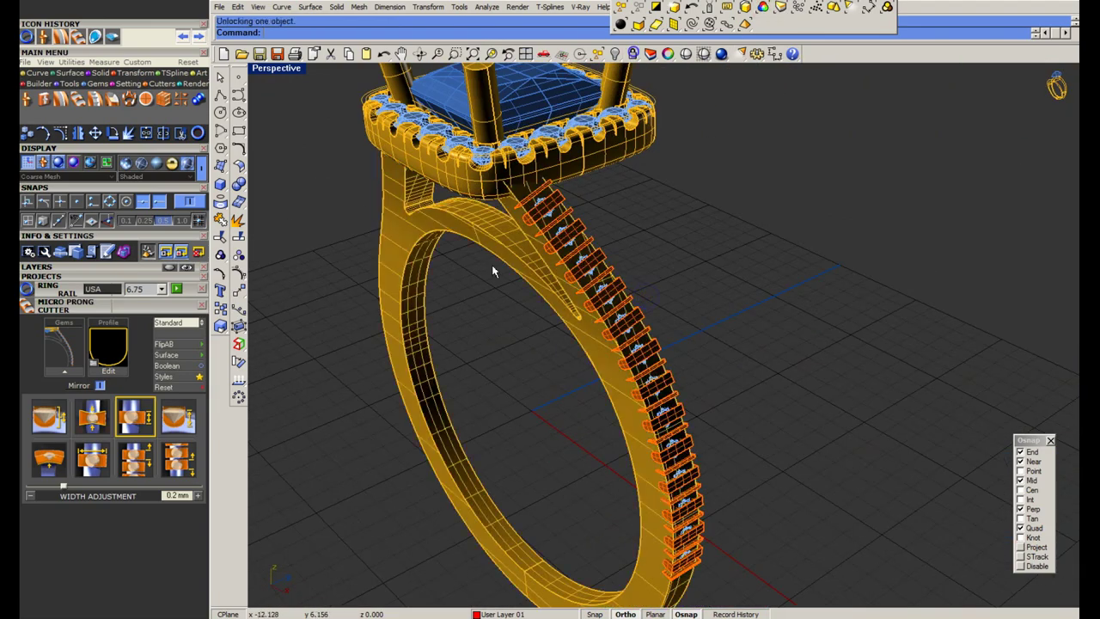
{"action": "left_click", "coordinate": [516, 255]}
{"action": "key", "text": "Delete"}
{"action": "key", "text": "ctrl+v"}
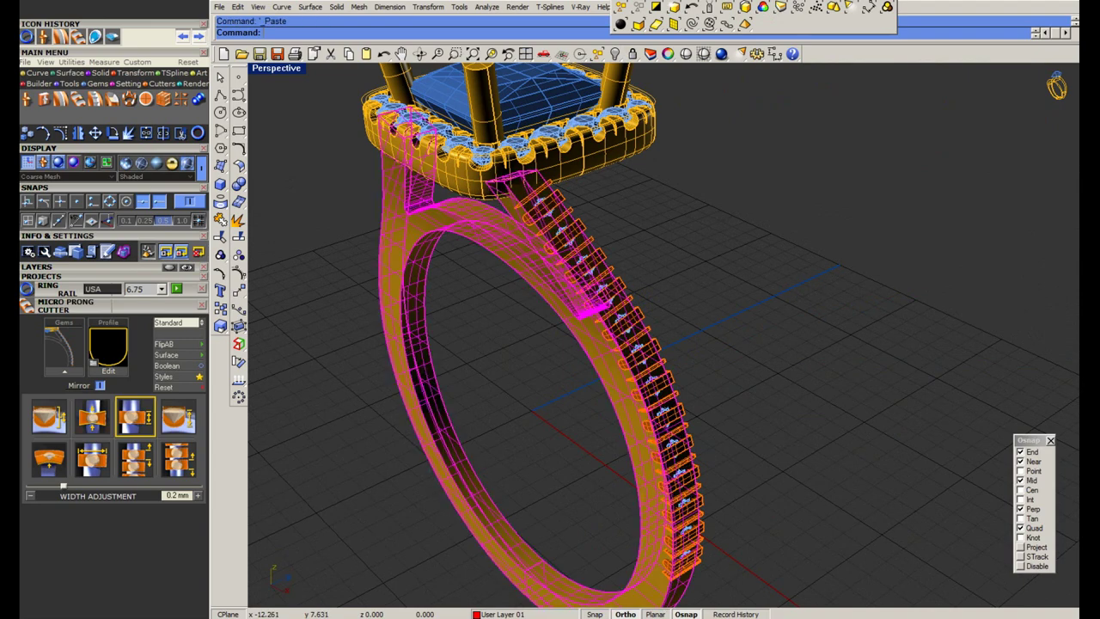
Subtract the grouped prong cutters from the ring shank with a Boolean difference that keeps the cutters.
{"action": "left_click", "coordinate": [559, 346]}
{"action": "type", "text": "Bd"}
{"action": "key", "text": "Return"}
{"action": "left_click", "coordinate": [599, 363]}
{"action": "key", "text": "Return"}
{"action": "scroll", "coordinate": [599, 363], "scroll_direction": "up", "scroll_amount": 6}
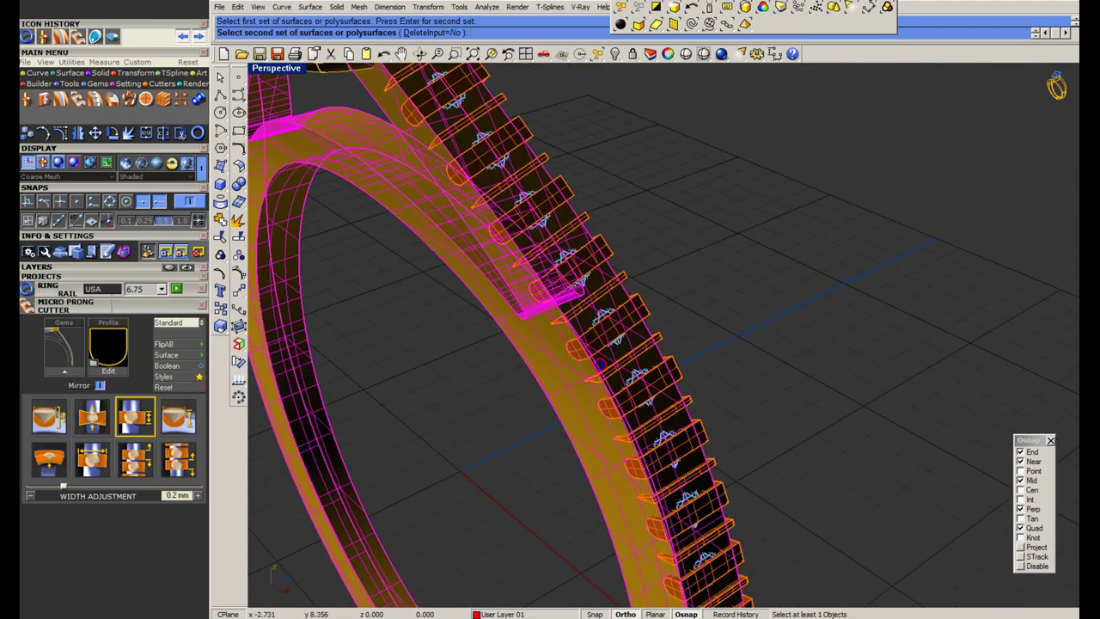
{"action": "left_click", "coordinate": [641, 307]}
{"action": "key", "text": "Return"}
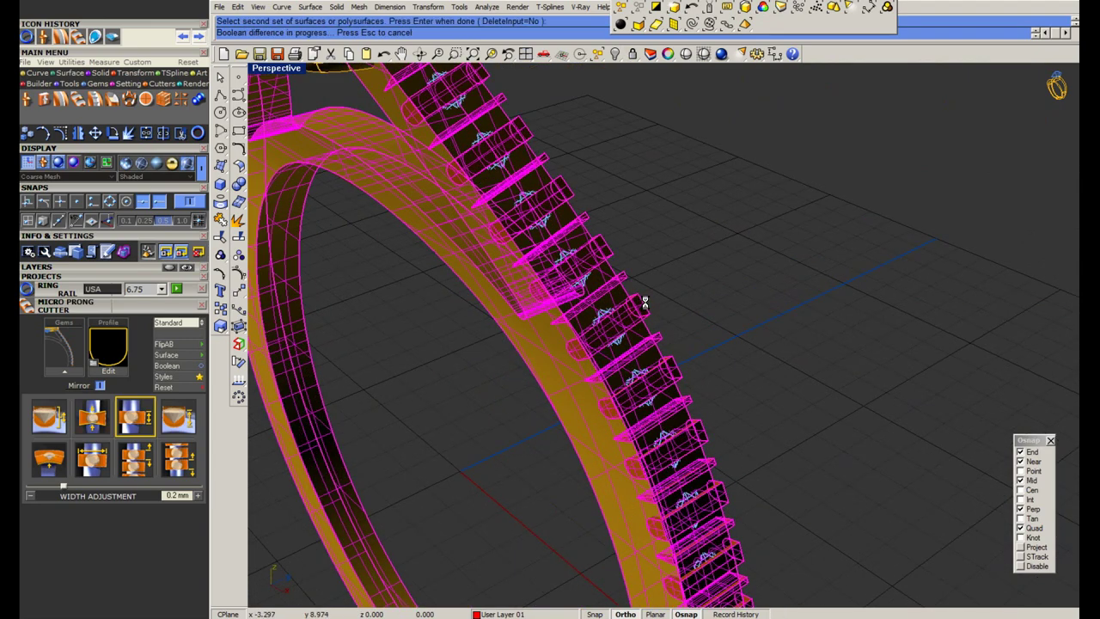
Mirror the grouped prong cutters across the ring's centre onto the opposite shoulder, keeping the originals.
{"action": "left_click", "coordinate": [645, 303]}
{"action": "scroll", "coordinate": [646, 302], "scroll_direction": "down", "scroll_amount": 5}
{"action": "right_click_drag", "start_coordinate": [646, 302], "coordinate": [739, 331]}
{"action": "type", "text": "mirror"}
{"action": "key", "text": "Return"}
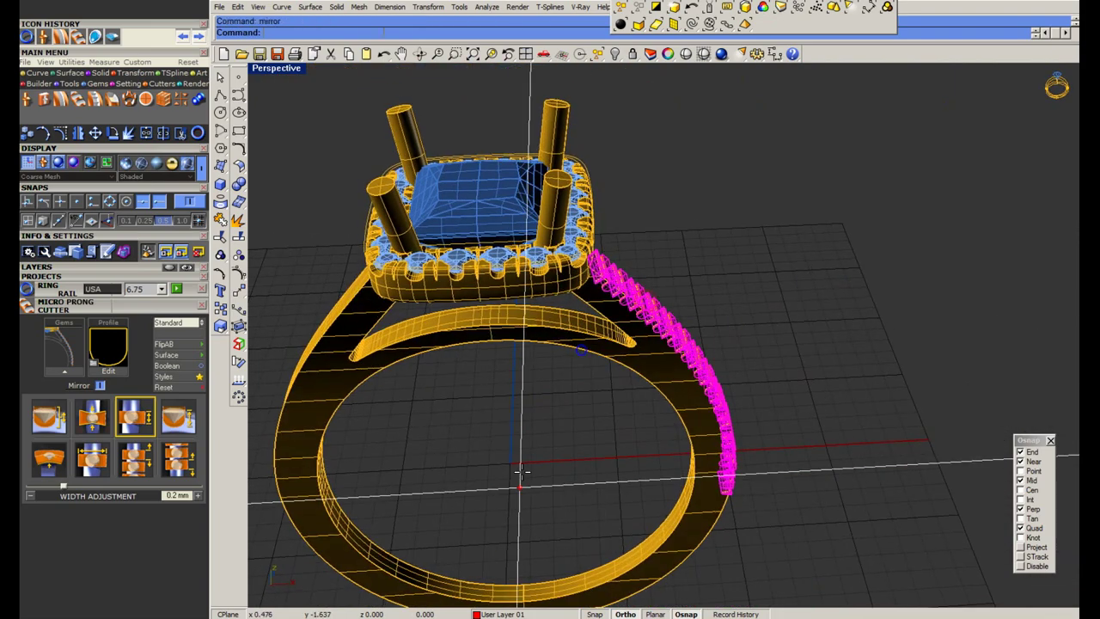
{"action": "left_click", "coordinate": [503, 403]}
{"action": "right_click_drag", "start_coordinate": [454, 405], "coordinate": [540, 407], "text": "shift"}
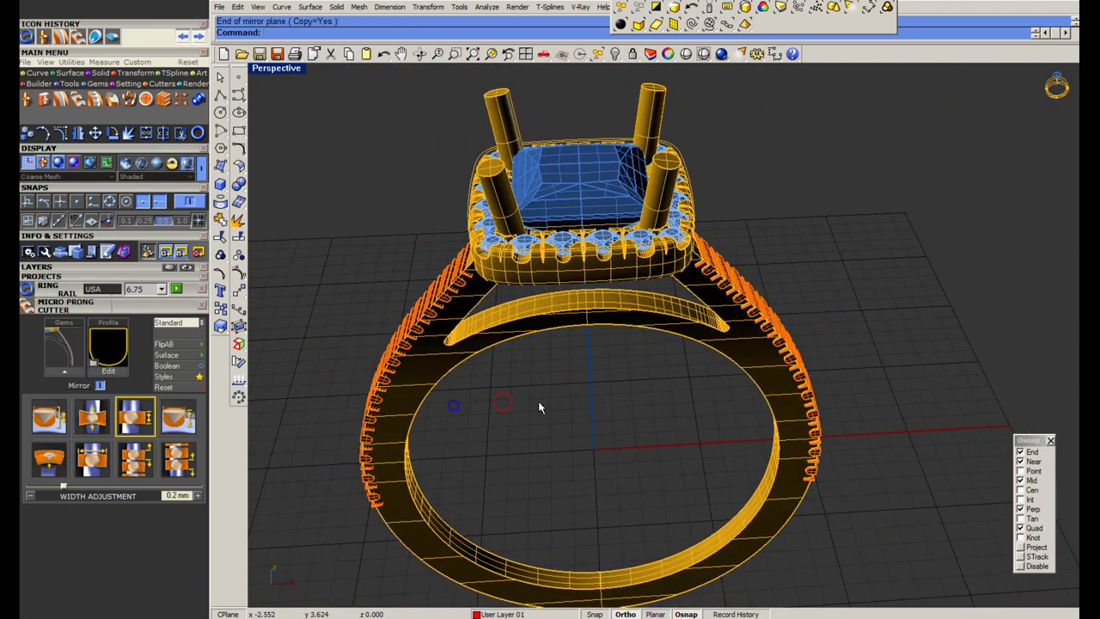
Subtract the mirrored prong cutters from the opposite shoulder of the shank with a Boolean difference.
{"action": "left_click", "coordinate": [477, 345]}
{"action": "key", "text": "Return"}
{"action": "scroll", "coordinate": [464, 258], "scroll_direction": "up", "scroll_amount": 6}
{"action": "left_click", "coordinate": [461, 246]}
{"action": "key", "text": "Return"}
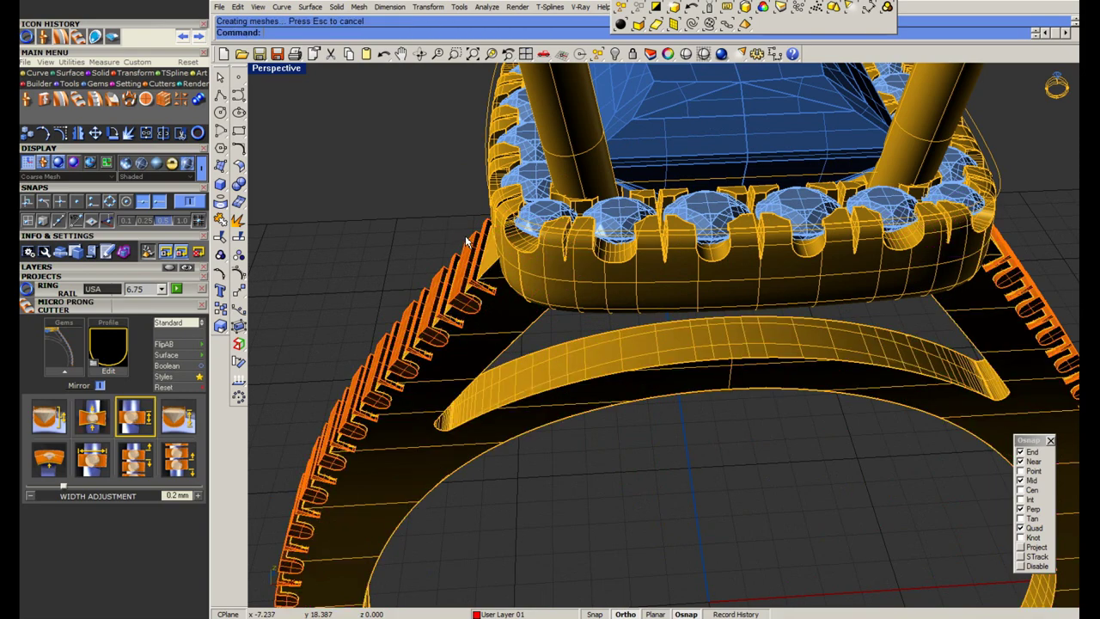
Delete the mirrored prong cutters and hide the original set on the gem side of the shank.
{"action": "left_click", "coordinate": [461, 246]}
{"action": "scroll", "coordinate": [457, 244], "scroll_direction": "down", "scroll_amount": 7}
{"action": "key", "text": "Delete"}
{"action": "scroll", "coordinate": [756, 249], "scroll_direction": "up", "scroll_amount": 10}
{"action": "right_click_drag", "start_coordinate": [712, 302], "coordinate": [613, 319]}
{"action": "left_click", "coordinate": [720, 253]}
{"action": "scroll", "coordinate": [720, 250], "scroll_direction": "down", "scroll_amount": 7}
{"action": "key", "text": "ctrl+h"}
Select the grouped gem row in the shank and save the file.
{"action": "scroll", "coordinate": [579, 337], "scroll_direction": "up", "scroll_amount": 5}
{"action": "left_click", "coordinate": [567, 359]}
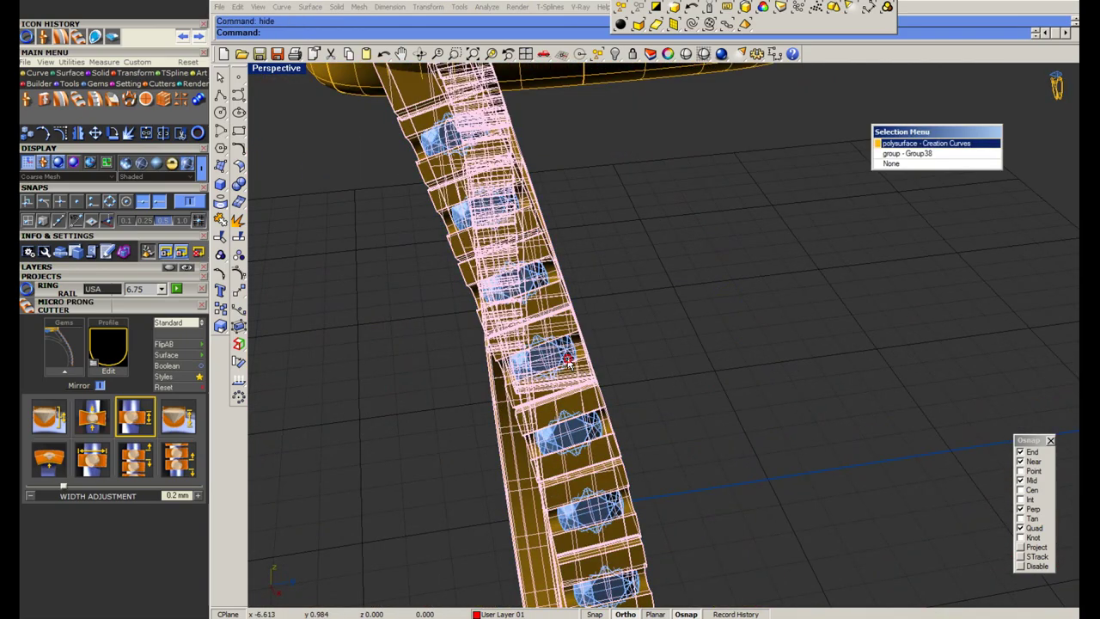
{"action": "left_click", "coordinate": [889, 156]}
{"action": "scroll", "coordinate": [722, 236], "scroll_direction": "down", "scroll_amount": 6}
{"action": "right_click_drag", "start_coordinate": [722, 266], "coordinate": [655, 253]}
{"action": "type", "text": "Sa"}
{"action": "key", "text": "Return"}
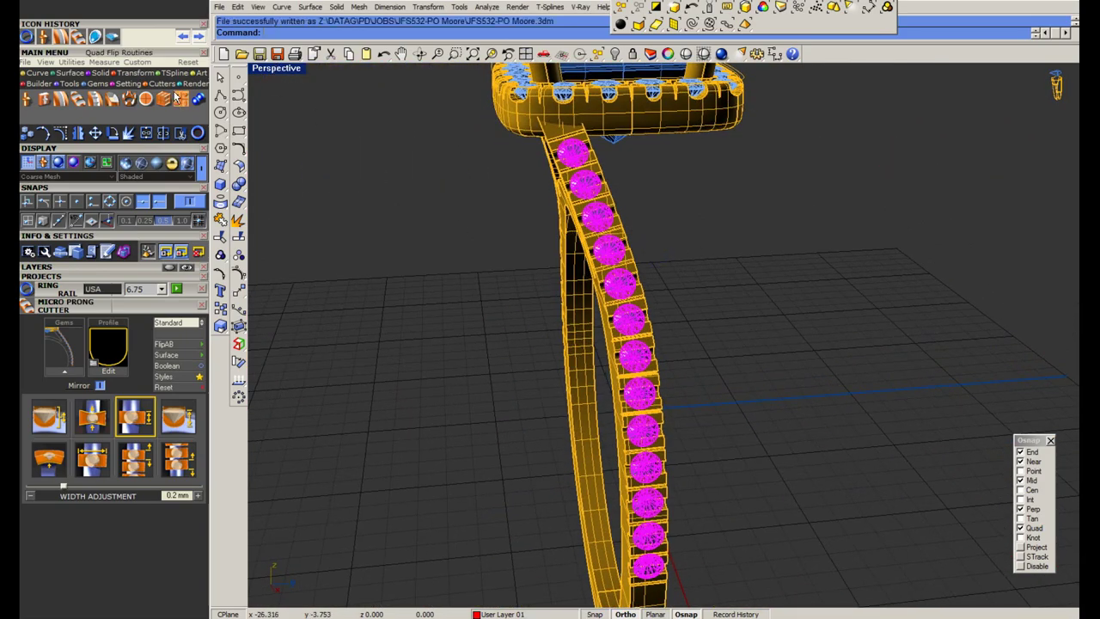
Start a channel on the selected gem row with the Channel Builder, using a 45% width and square cap.
{"action": "left_click", "coordinate": [67, 100]}
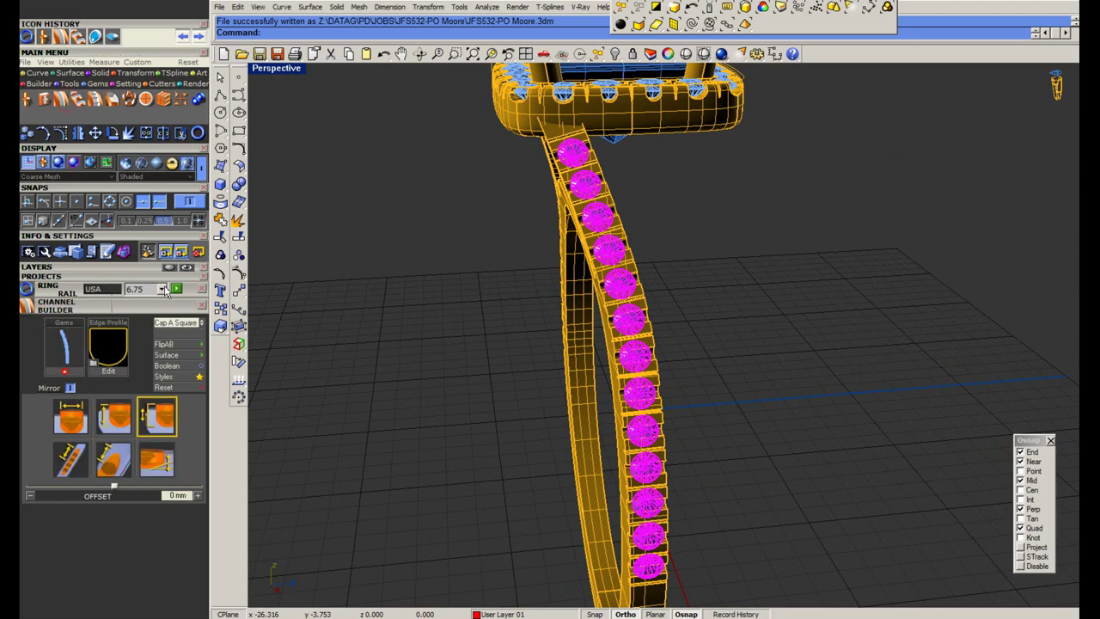
{"action": "double_click", "coordinate": [280, 70]}
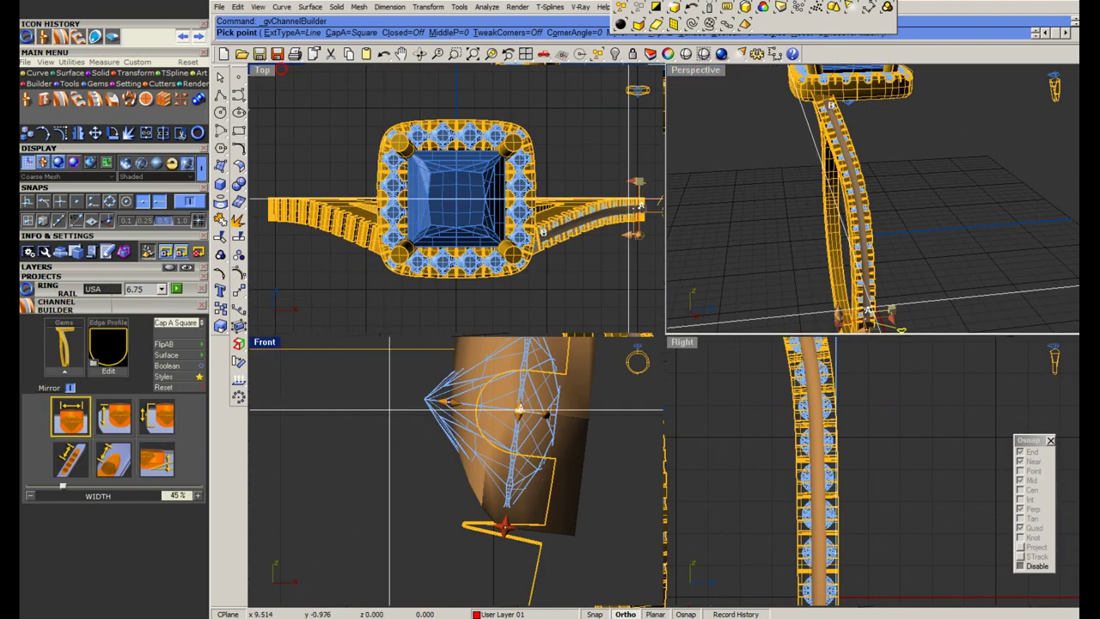
{"action": "scroll", "coordinate": [505, 440], "scroll_direction": "down", "scroll_amount": 4}
Set the channel's height to 30% and its offset to 0.1 mm.
{"action": "left_click", "coordinate": [127, 431]}
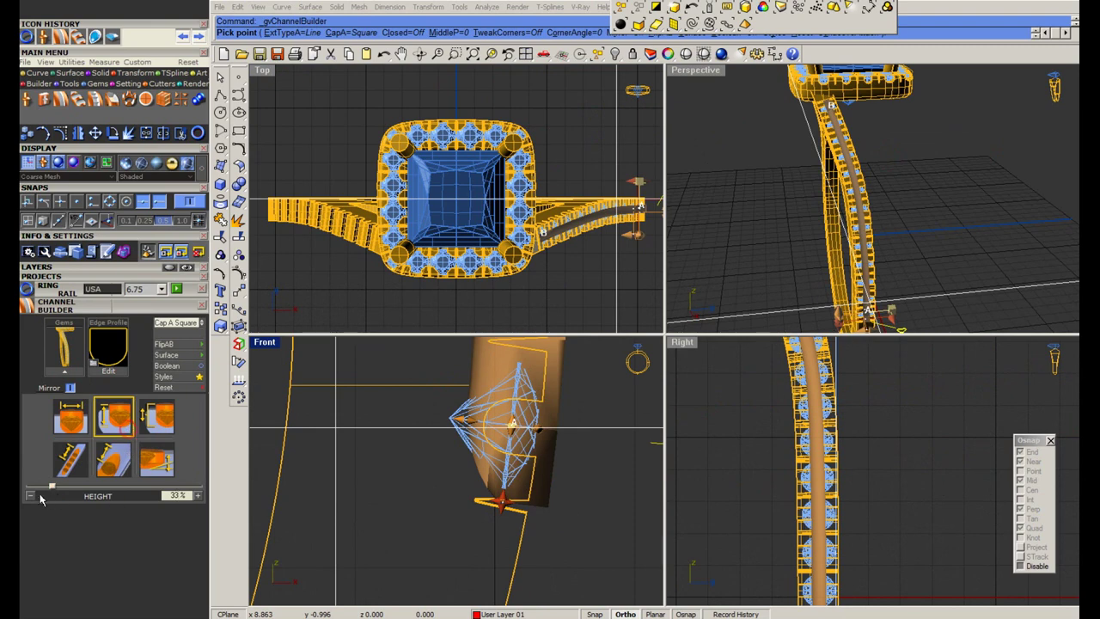
{"action": "left_click", "coordinate": [28, 496]}
{"action": "left_click", "coordinate": [28, 496]}
{"action": "left_click", "coordinate": [29, 496]}
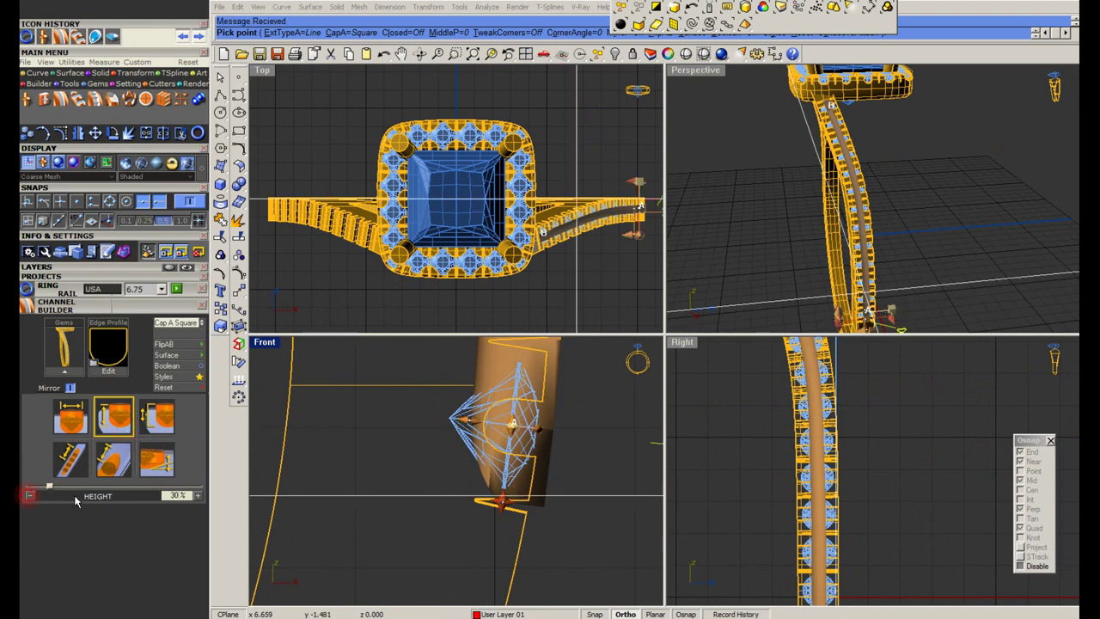
{"action": "left_click", "coordinate": [197, 496]}
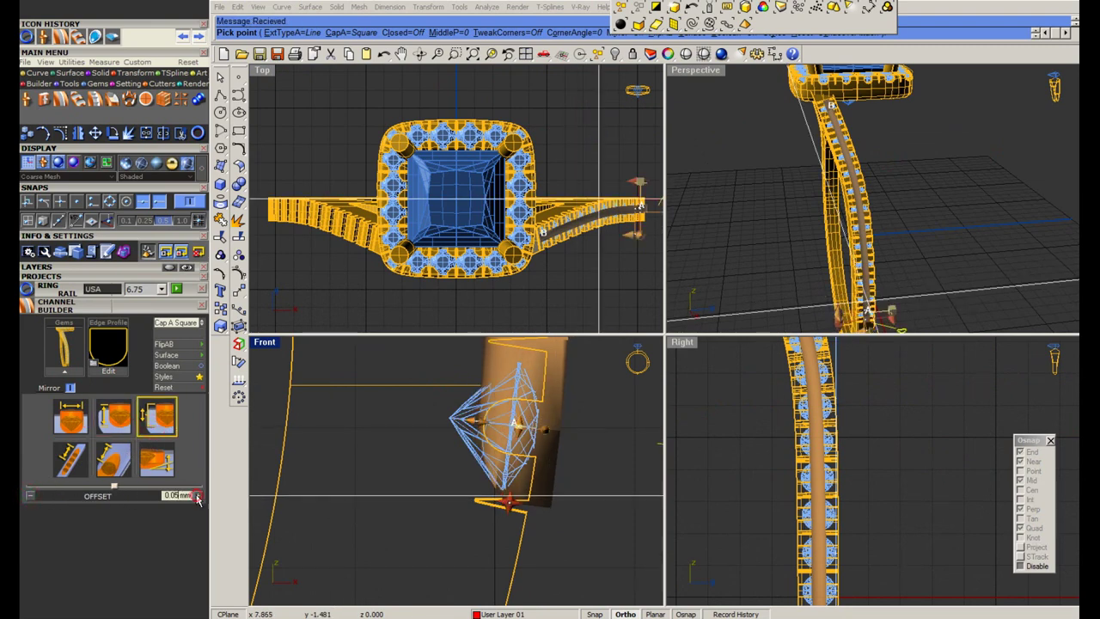
{"action": "left_click", "coordinate": [197, 498]}
{"action": "scroll", "coordinate": [502, 500], "scroll_direction": "down", "scroll_amount": 5}
{"action": "scroll", "coordinate": [507, 403], "scroll_direction": "up", "scroll_amount": 5}
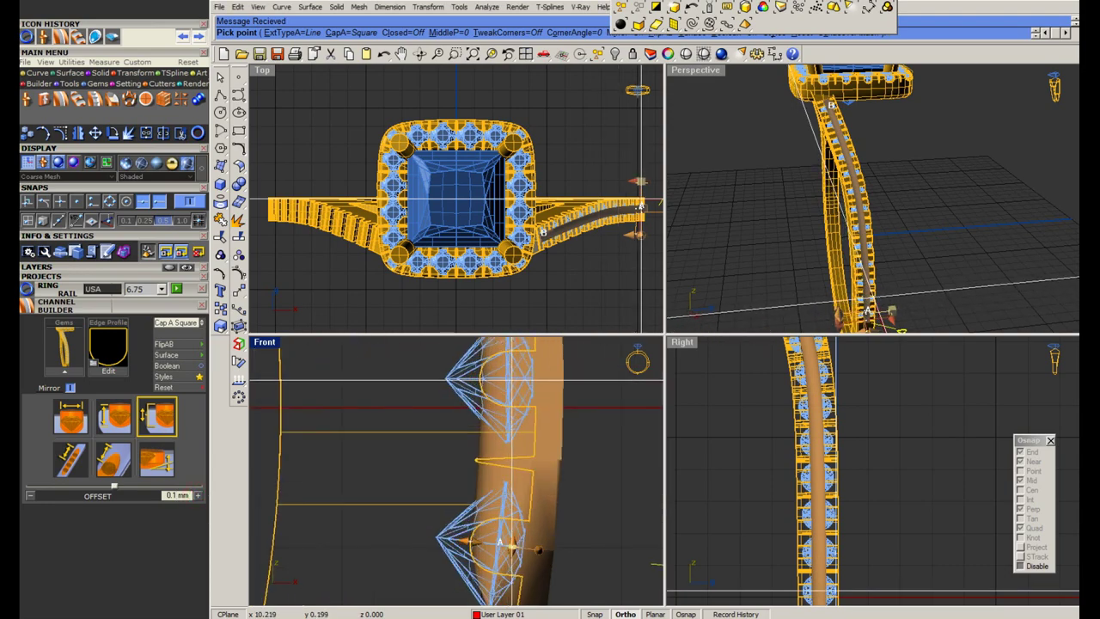
Set the channel's cap length to 1.15 mm and create the channel cutter along the shank's gem row.
{"action": "scroll", "coordinate": [869, 215], "scroll_direction": "up", "scroll_amount": 4}
{"action": "right_click_drag", "start_coordinate": [871, 249], "coordinate": [914, 193]}
{"action": "scroll", "coordinate": [859, 199], "scroll_direction": "up", "scroll_amount": 3}
{"action": "scroll", "coordinate": [511, 460], "scroll_direction": "down", "scroll_amount": 6}
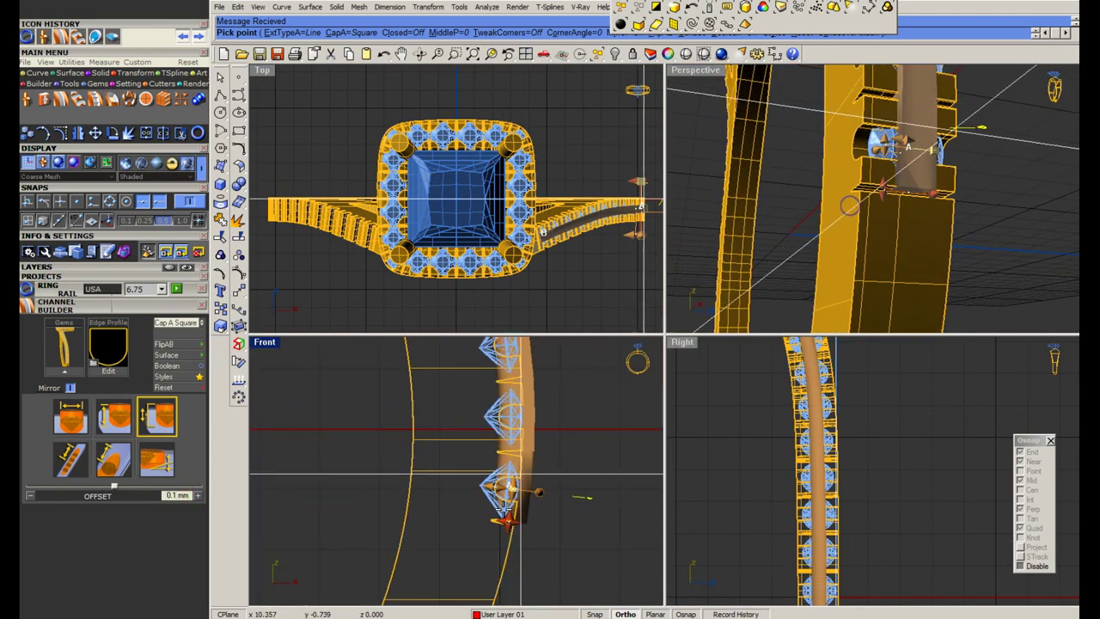
{"action": "scroll", "coordinate": [516, 502], "scroll_direction": "up", "scroll_amount": 4}
{"action": "scroll", "coordinate": [517, 501], "scroll_direction": "up", "scroll_amount": 6}
{"action": "left_click", "coordinate": [116, 459]}
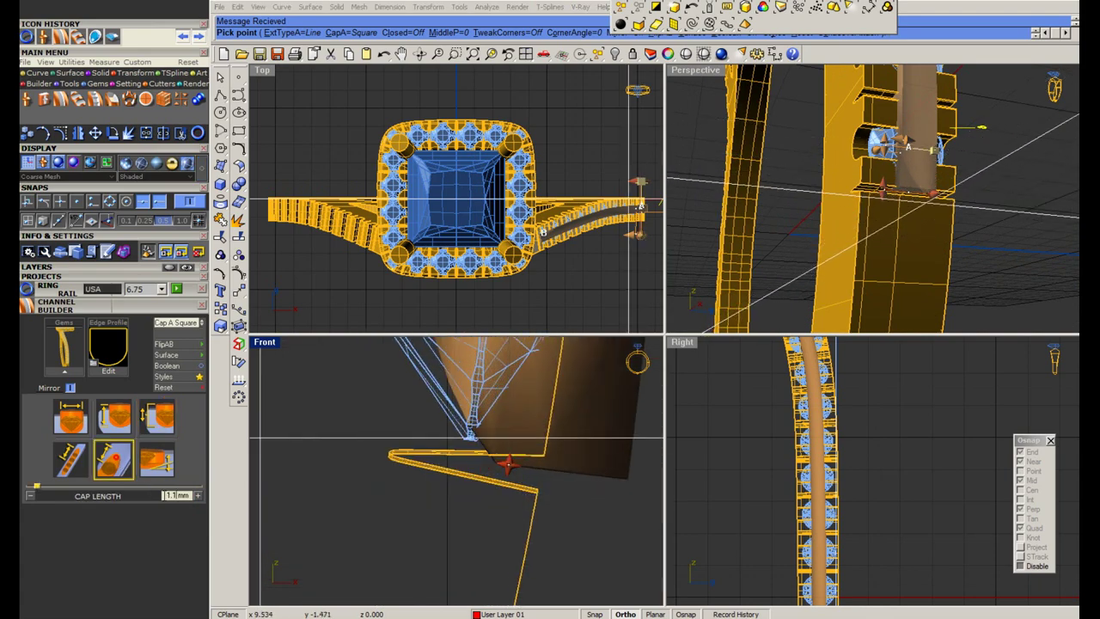
{"action": "left_click", "coordinate": [196, 496]}
{"action": "scroll", "coordinate": [483, 498], "scroll_direction": "down", "scroll_amount": 12}
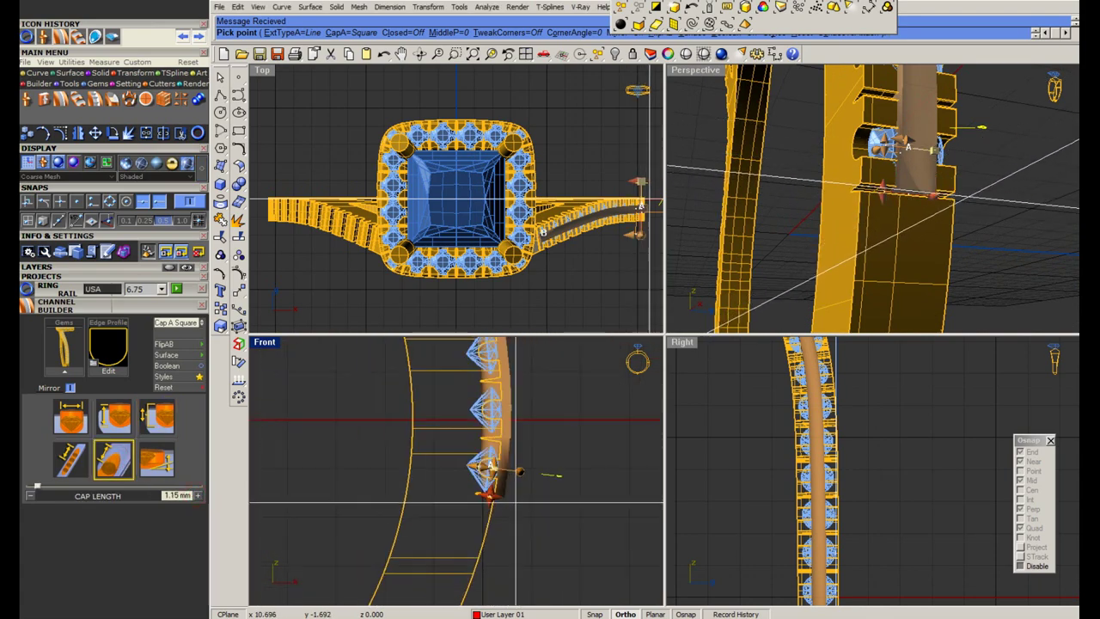
{"action": "double_click", "coordinate": [696, 70]}
{"action": "mouse_move", "coordinate": [567, 383]}
{"action": "right_mouse_down"}
{"action": "mouse_move", "coordinate": [518, 494]}
{"action": "mouse_move", "coordinate": [554, 395]}
{"action": "right_mouse_up"}
{"action": "scroll", "coordinate": [554, 395], "scroll_direction": "down", "scroll_amount": 8}
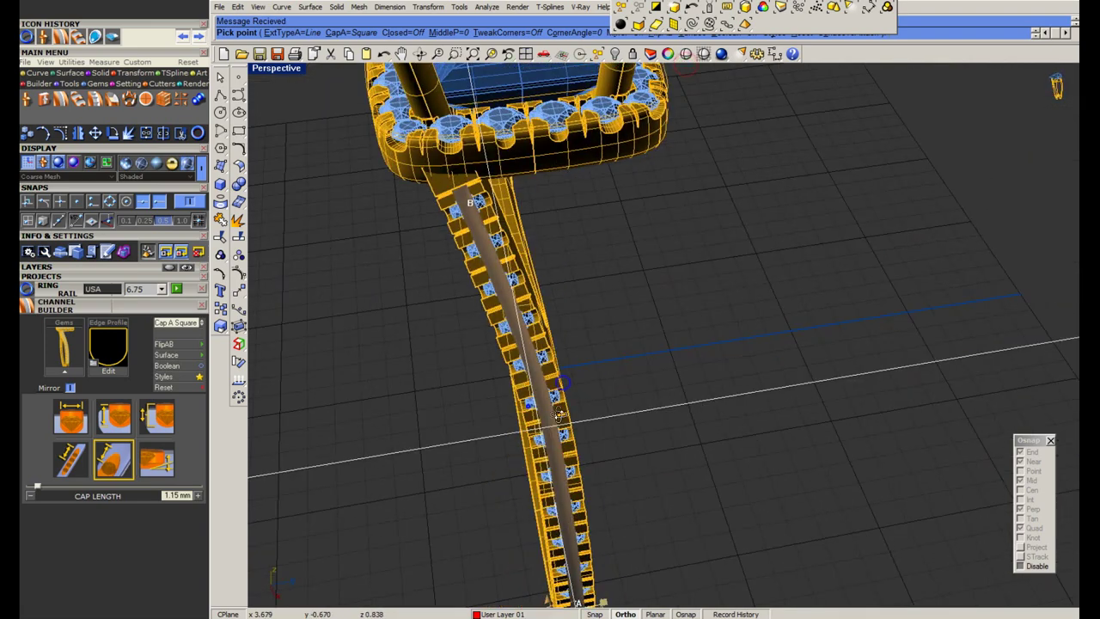
{"action": "right_click", "coordinate": [559, 399]}
Subtract the channel cutter from the shank with BooleanDifference.
{"action": "scroll", "coordinate": [530, 254], "scroll_direction": "up", "scroll_amount": 8}
{"action": "scroll", "coordinate": [531, 254], "scroll_direction": "down", "scroll_amount": 3}
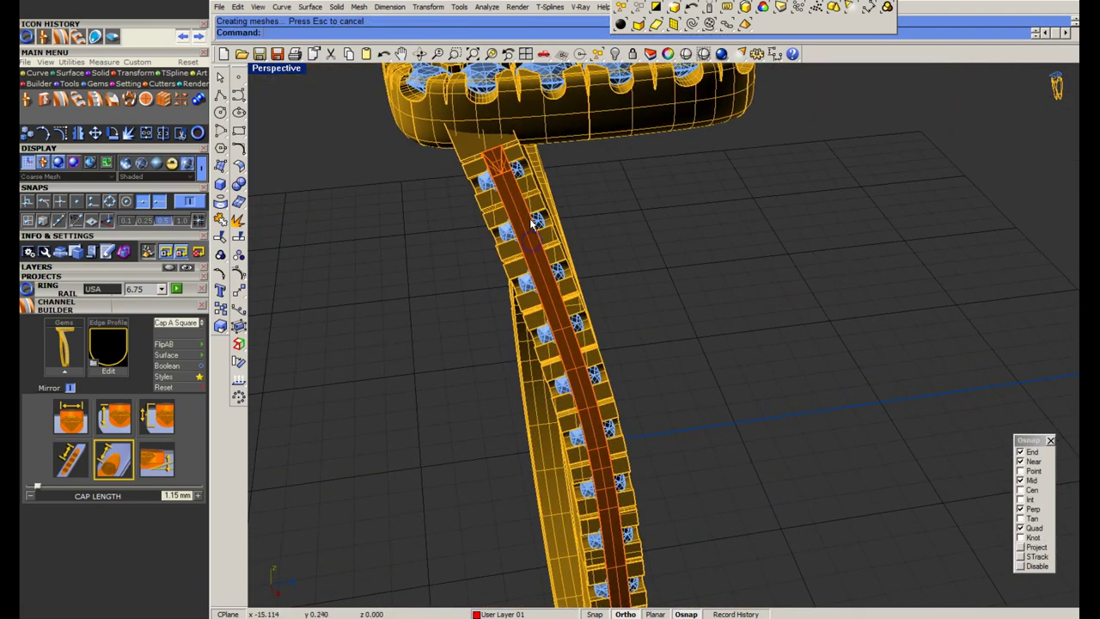
{"action": "type", "text": "BooleanDifference"}
{"action": "scroll", "coordinate": [537, 166], "scroll_direction": "up", "scroll_amount": 6}
{"action": "key", "text": "Return"}
{"action": "left_click", "coordinate": [526, 185]}
{"action": "key", "text": "Return"}
{"action": "left_click", "coordinate": [483, 209]}
{"action": "key", "text": "Return"}
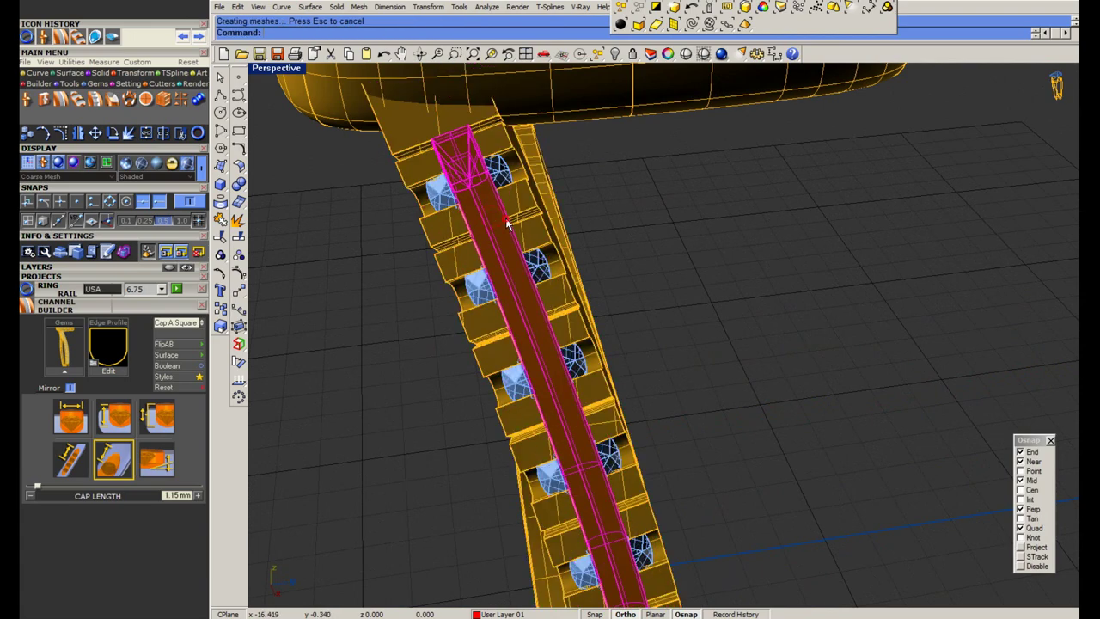
Mirror the channel cutter to the opposite shoulder for a matching cut and hide the original cutter.
{"action": "scroll", "coordinate": [507, 225], "scroll_direction": "down", "scroll_amount": 8}
{"action": "right_click_drag", "start_coordinate": [501, 297], "coordinate": [632, 301]}
{"action": "key", "text": "ctrl+m"}
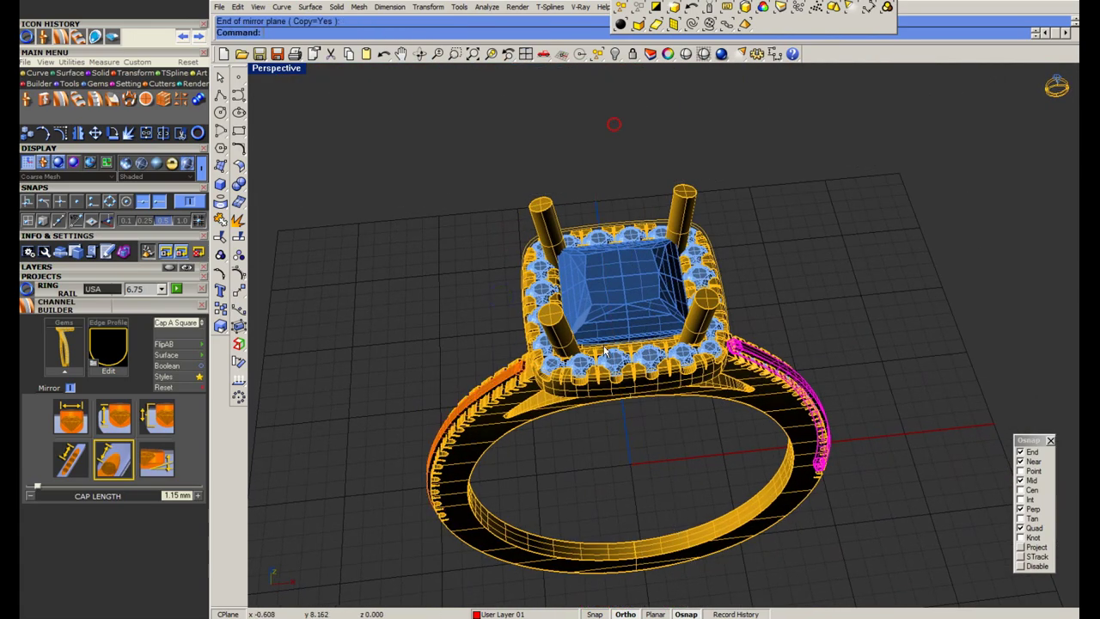
{"action": "key", "text": "ctrl+h"}
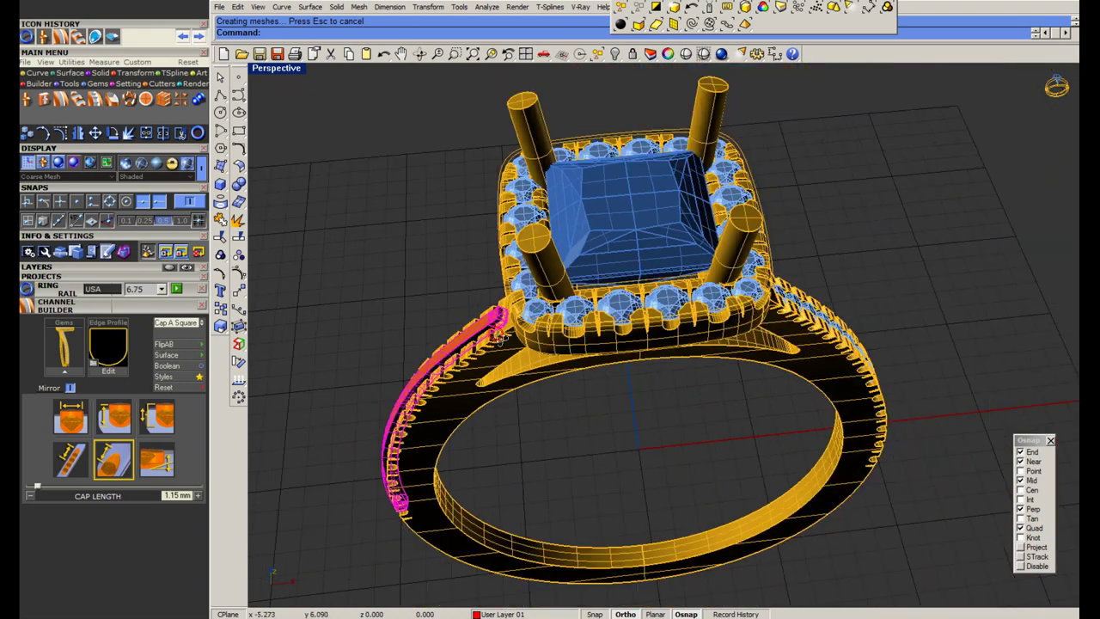
Select the grouped gem row in the shank and create matching cutters with Gem Cutter.
{"action": "scroll", "coordinate": [622, 254], "scroll_direction": "up", "scroll_amount": 5}
{"action": "left_click", "coordinate": [510, 255]}
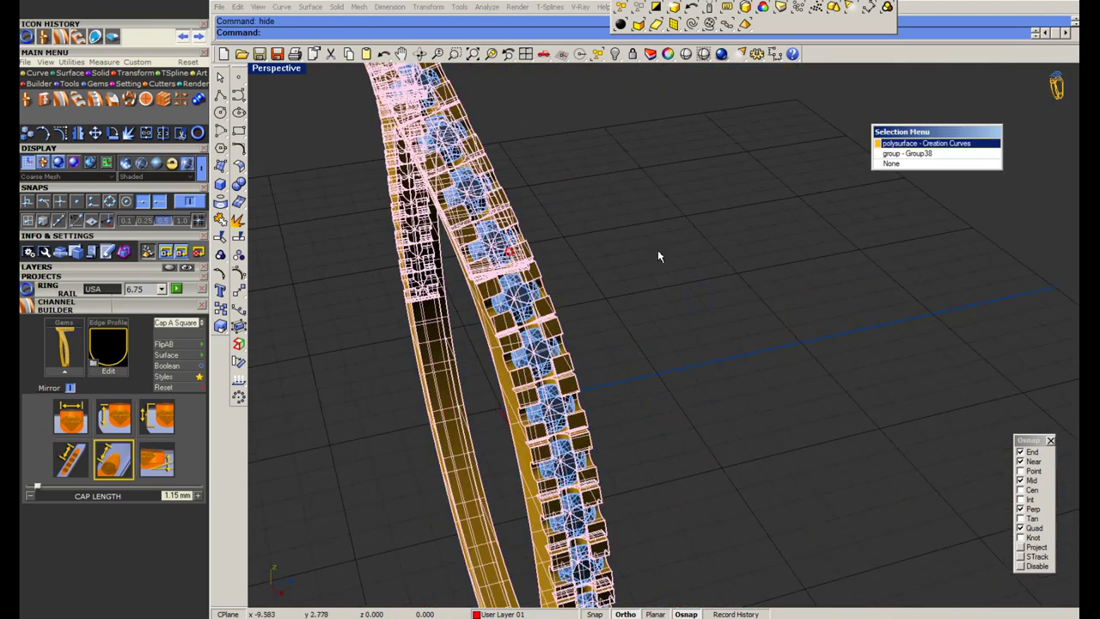
{"action": "left_click", "coordinate": [908, 156]}
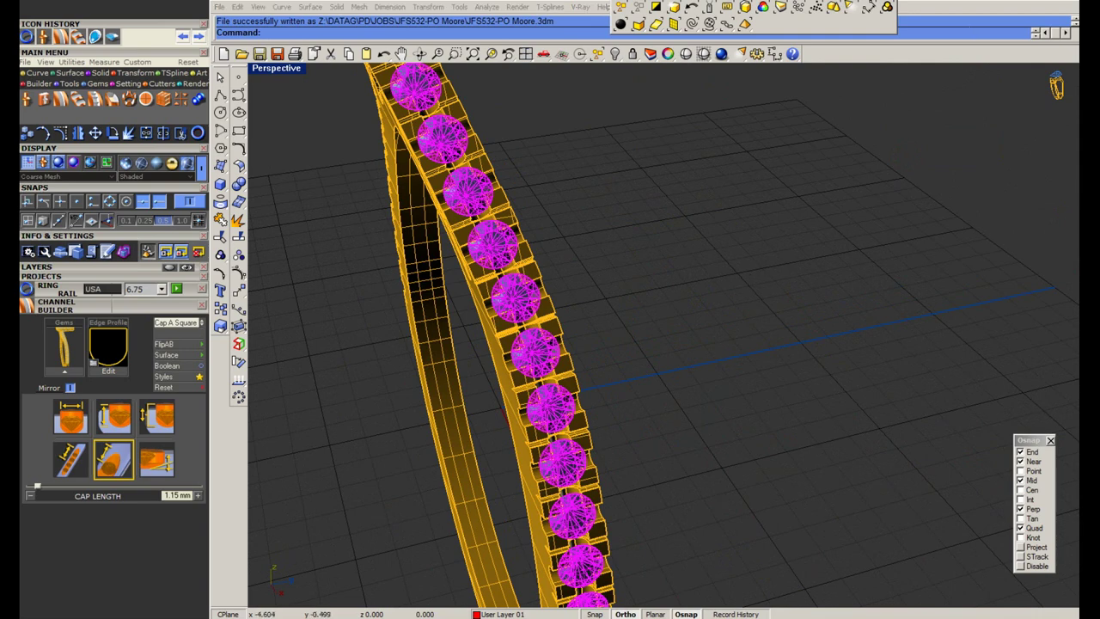
{"action": "left_click", "coordinate": [28, 100]}
{"action": "left_click", "coordinate": [84, 374]}
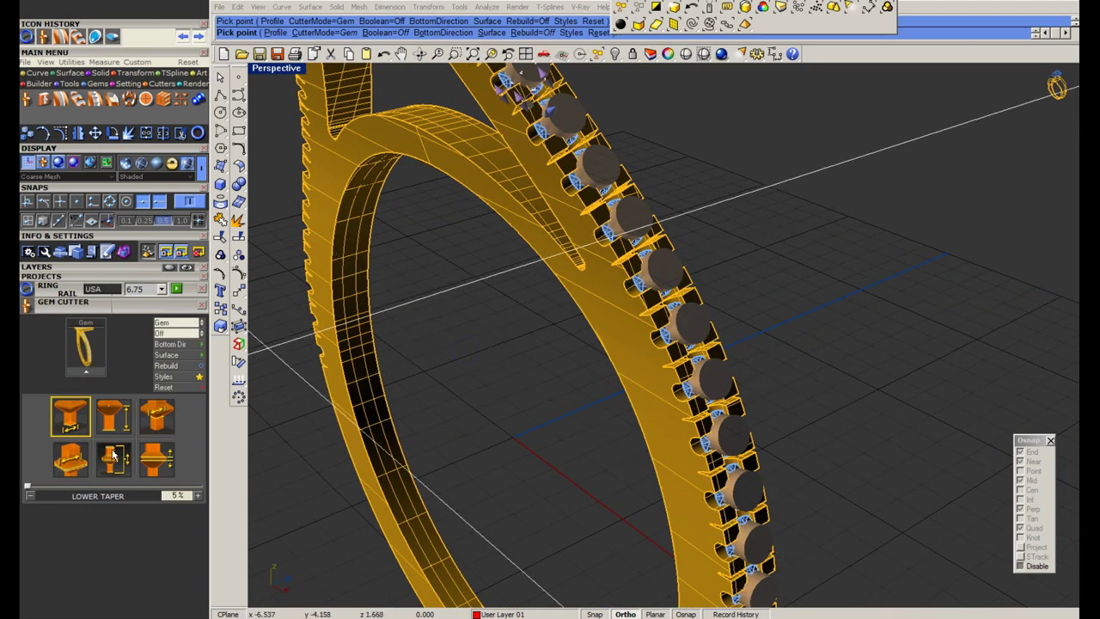
{"action": "right_click", "coordinate": [492, 394]}
Mirror the grouped gem cutters to the opposite shoulder of the shank.
{"action": "scroll", "coordinate": [643, 335], "scroll_direction": "down", "scroll_amount": 4}
{"action": "right_click_drag", "start_coordinate": [638, 356], "coordinate": [748, 357]}
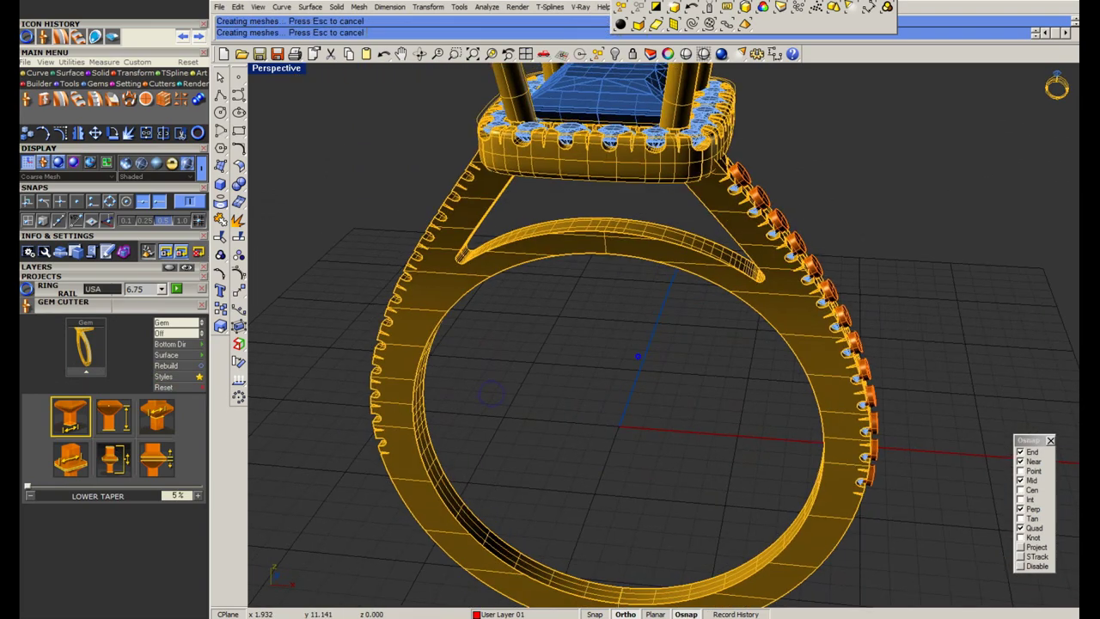
{"action": "scroll", "coordinate": [804, 236], "scroll_direction": "up", "scroll_amount": 3}
{"action": "left_click", "coordinate": [800, 240]}
{"action": "key", "text": "F4"}
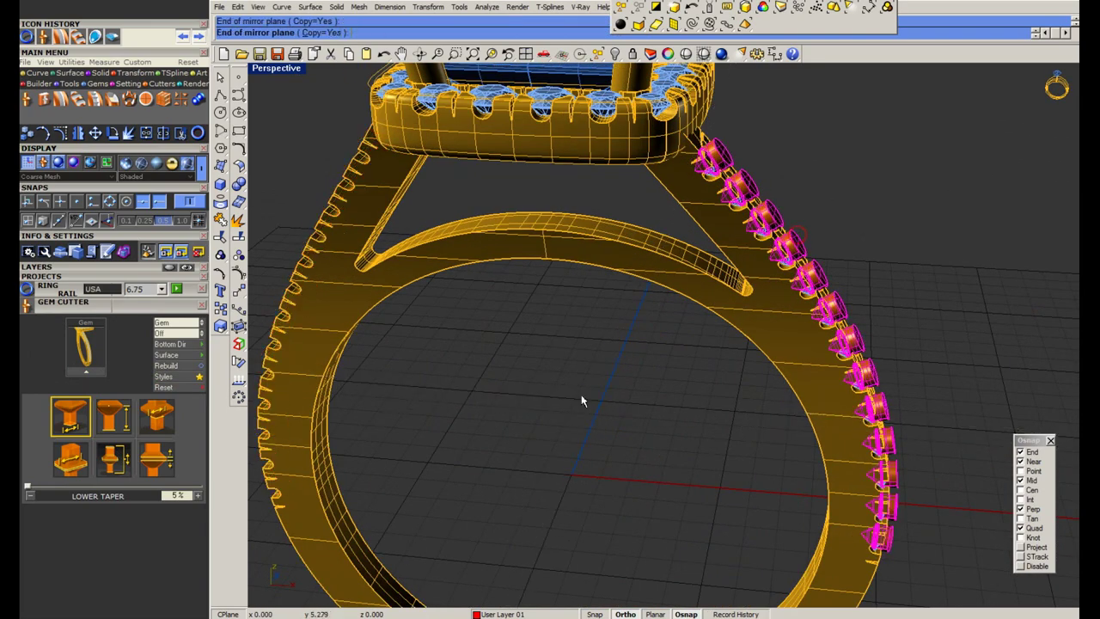
{"action": "left_click", "coordinate": [581, 395]}
Subtract both sets of gem cutters from the shank, keeping the cutters.
{"action": "scroll", "coordinate": [558, 393], "scroll_direction": "down", "scroll_amount": 5}
{"action": "left_click", "coordinate": [657, 338]}
{"action": "right_click", "coordinate": [659, 336]}
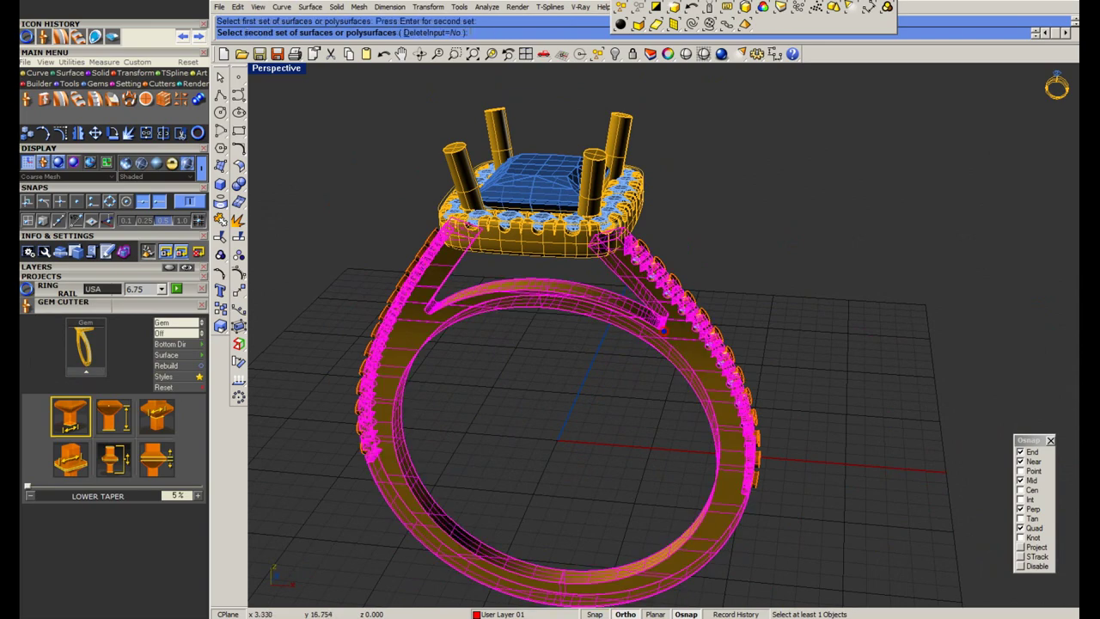
{"action": "scroll", "coordinate": [664, 310], "scroll_direction": "up", "scroll_amount": 5}
{"action": "left_click", "coordinate": [673, 267]}
{"action": "scroll", "coordinate": [663, 307], "scroll_direction": "down", "scroll_amount": 5}
{"action": "right_click_drag", "start_coordinate": [521, 312], "coordinate": [645, 301]}
{"action": "scroll", "coordinate": [520, 314], "scroll_direction": "up", "scroll_amount": 5}
{"action": "left_click", "coordinate": [507, 228]}
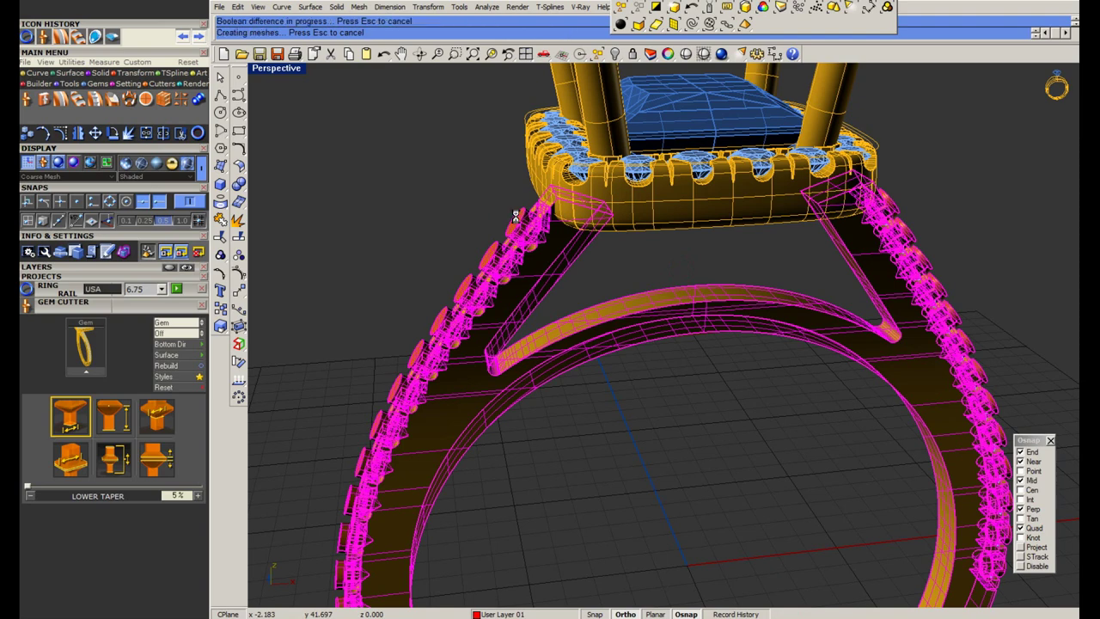
Delete the mirrored gem cutters and hide the original set on the gem side.
{"action": "left_click", "coordinate": [515, 222]}
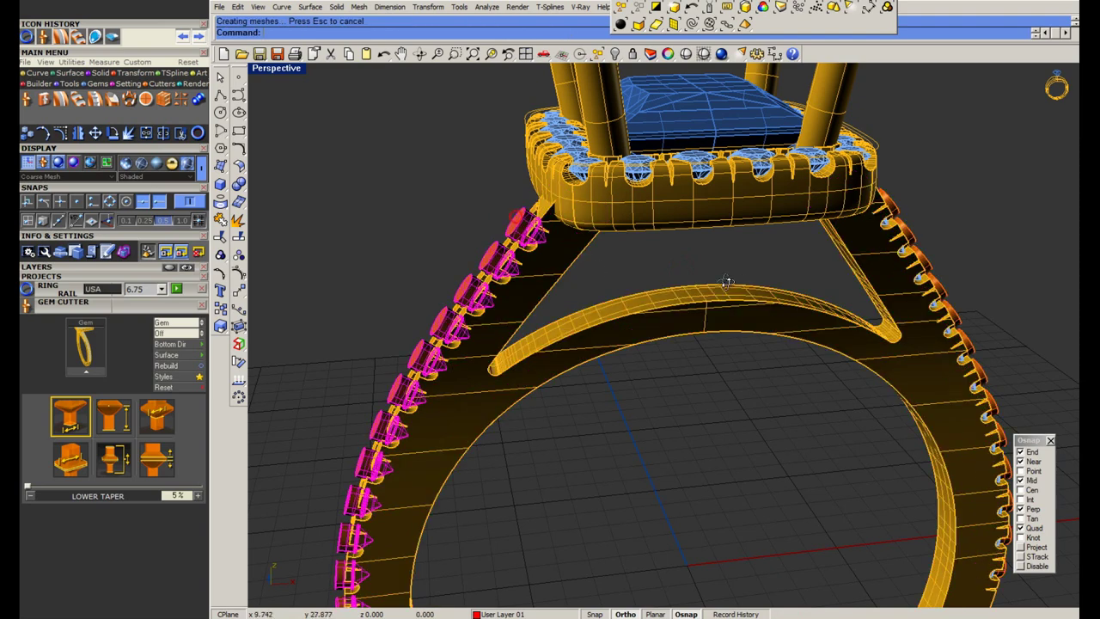
{"action": "key", "text": "Delete"}
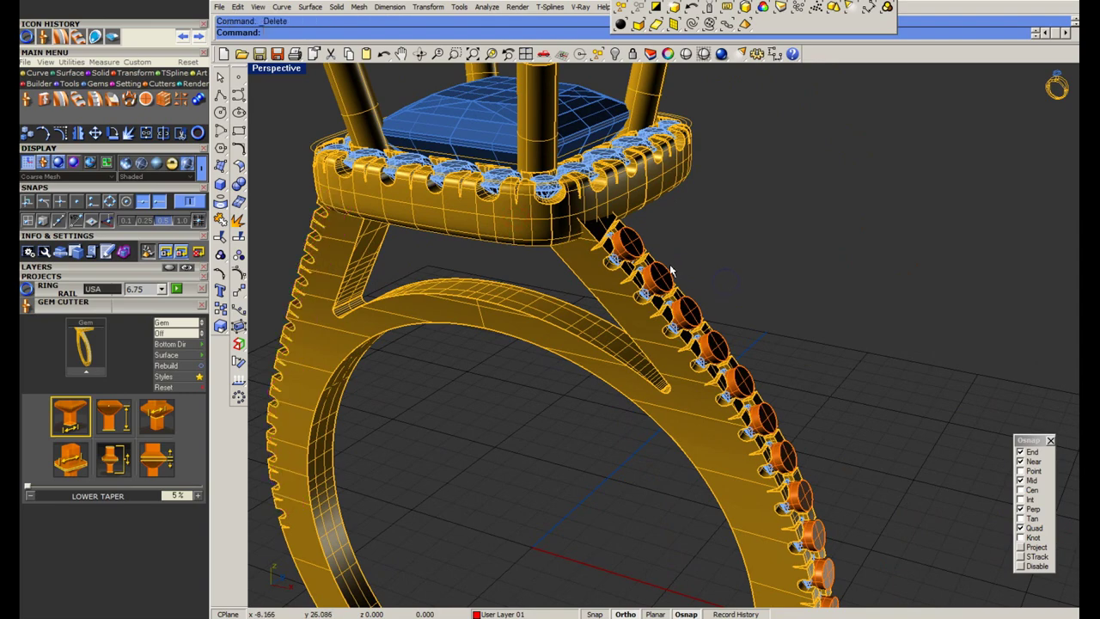
{"action": "left_click", "coordinate": [672, 271]}
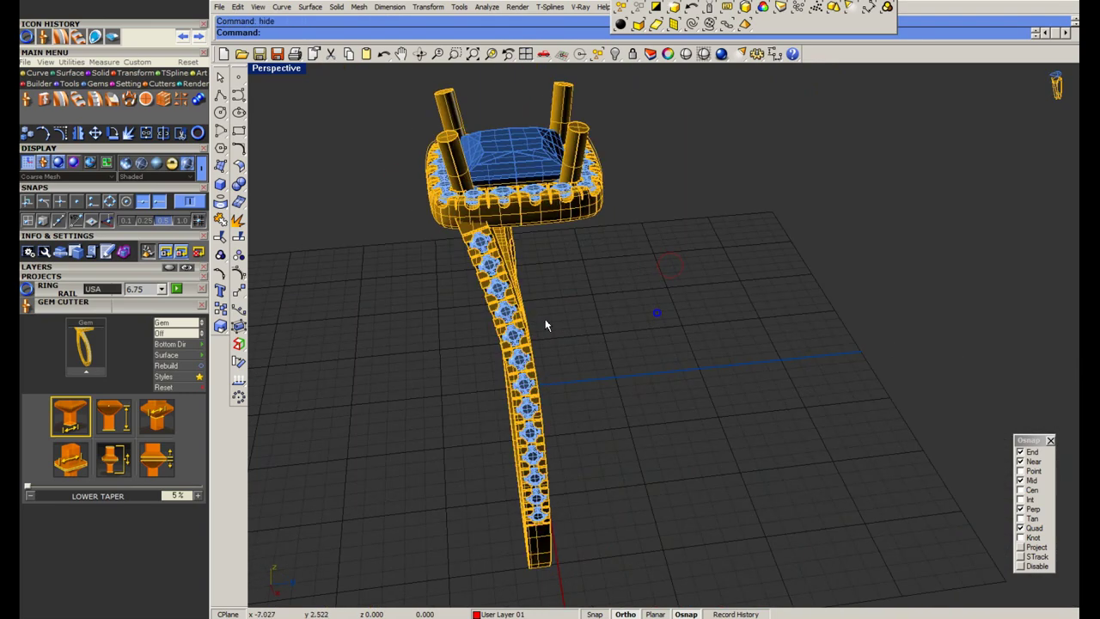
Examine the cut shank and its gem row in rendered shading.
{"action": "left_click", "coordinate": [687, 54]}
{"action": "scroll", "coordinate": [555, 238], "scroll_direction": "down", "scroll_amount": 6}
{"action": "right_click_drag", "start_coordinate": [534, 438], "coordinate": [518, 383]}
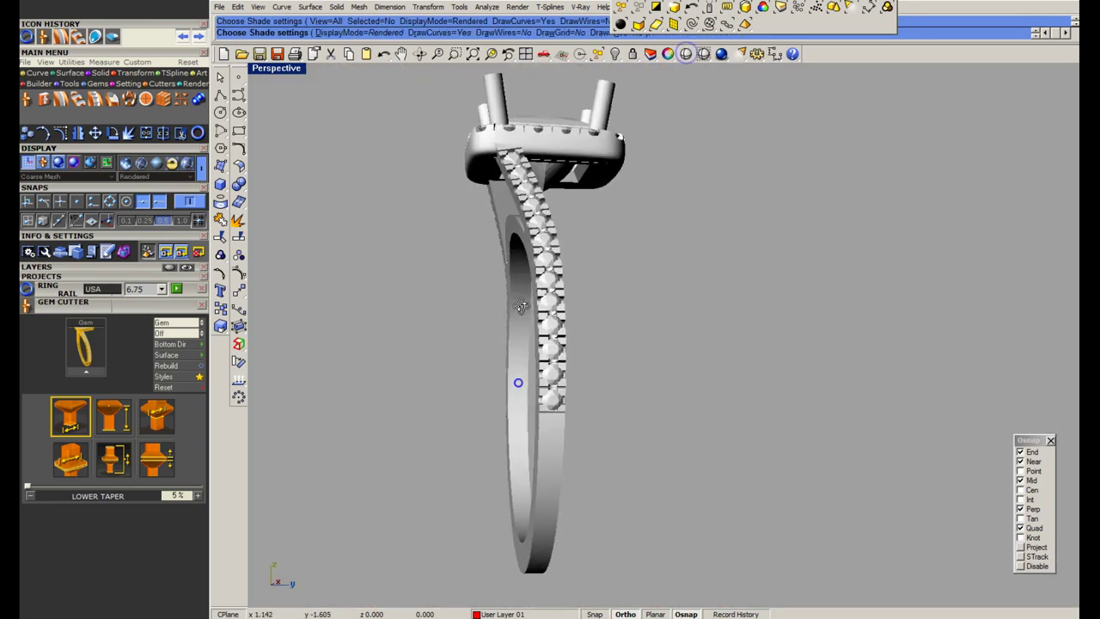
{"action": "left_click", "coordinate": [685, 54]}
Mirror the shank with its gem row to form the second half of the split shank.
{"action": "left_click", "coordinate": [556, 441]}
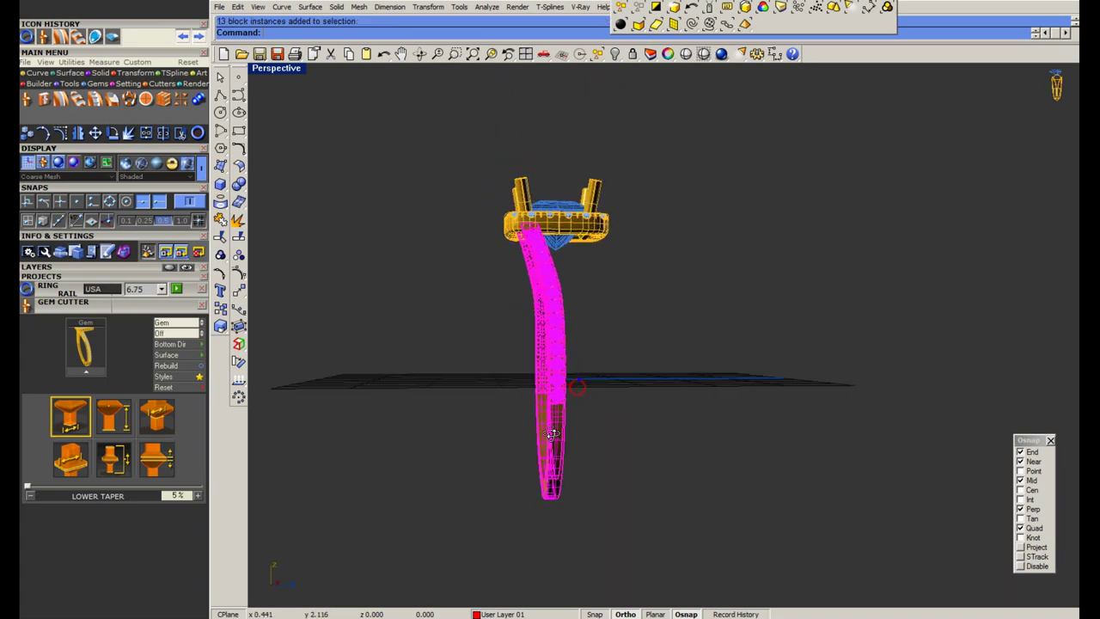
{"action": "left_click", "coordinate": [568, 537]}
{"action": "right_click_drag", "start_coordinate": [584, 358], "coordinate": [616, 342]}
{"action": "key", "text": "Escape"}
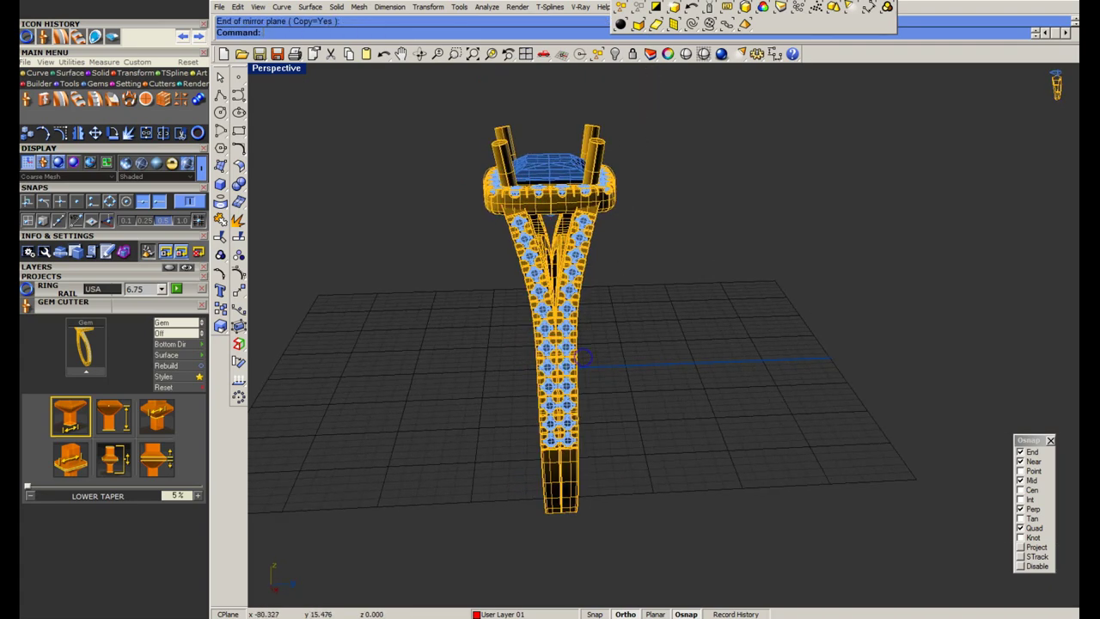
Examine the doubled shank's two gem rows and the split from the side, in wireframe and rendered shading.
{"action": "left_click", "coordinate": [687, 53]}
{"action": "right_click_drag", "start_coordinate": [523, 415], "coordinate": [614, 382]}
{"action": "key", "text": "Escape"}
{"action": "key", "text": "alt+Tab"}
{"action": "key", "text": "alt+Tab"}
{"action": "scroll", "coordinate": [564, 365], "scroll_direction": "up", "scroll_amount": 6}
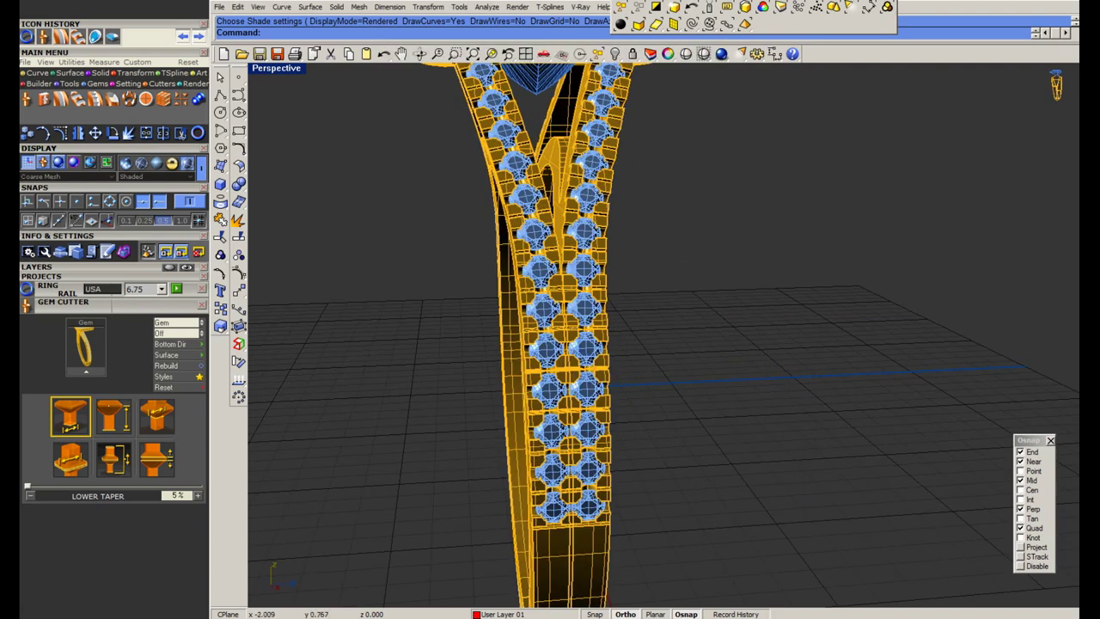
{"action": "scroll", "coordinate": [531, 385], "scroll_direction": "down", "scroll_amount": 2}
{"action": "right_click_drag", "start_coordinate": [534, 387], "coordinate": [583, 320]}
{"action": "left_click", "coordinate": [685, 54]}
{"action": "scroll", "coordinate": [583, 326], "scroll_direction": "down", "scroll_amount": 3}
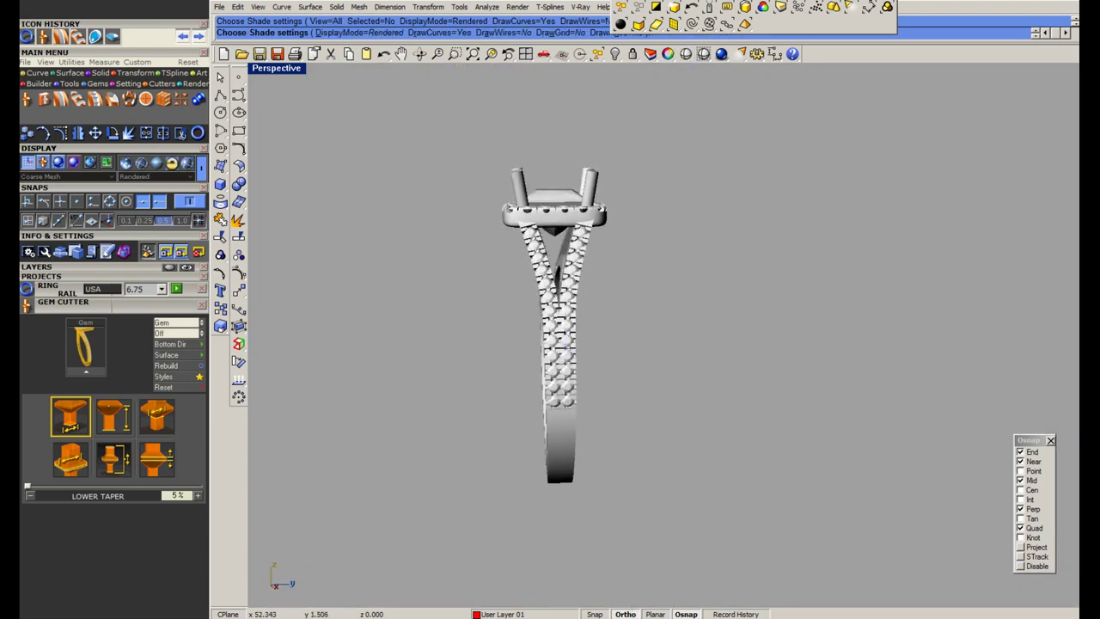
Check the whole ring in rendered four-view layout and inspect the shoulders in an enlarged perspective view.
{"action": "left_click", "coordinate": [526, 55]}
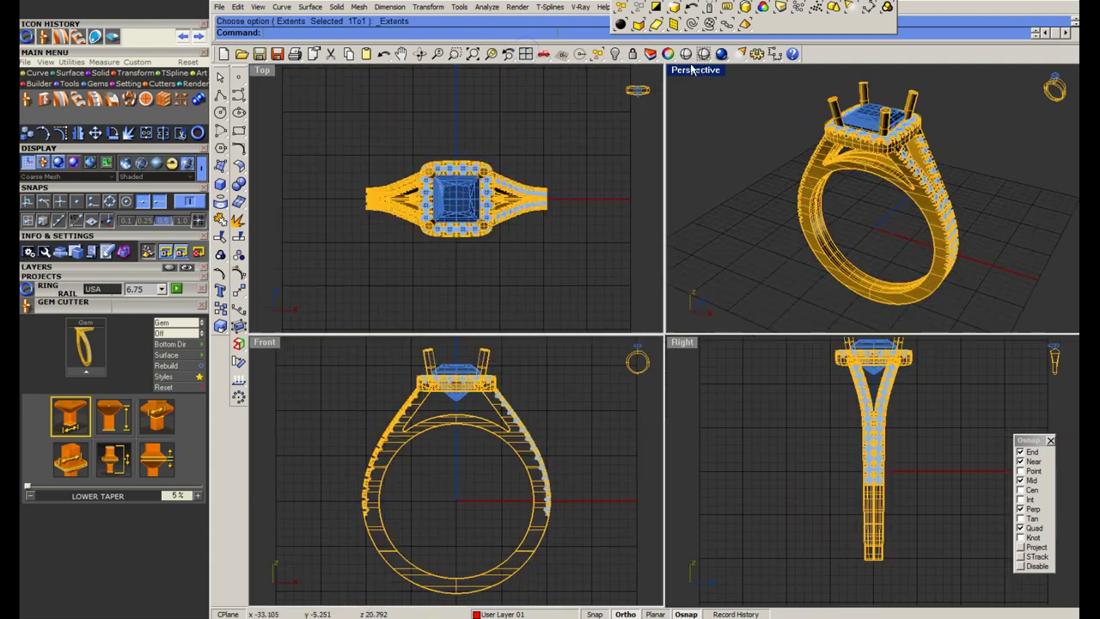
{"action": "left_click", "coordinate": [686, 56]}
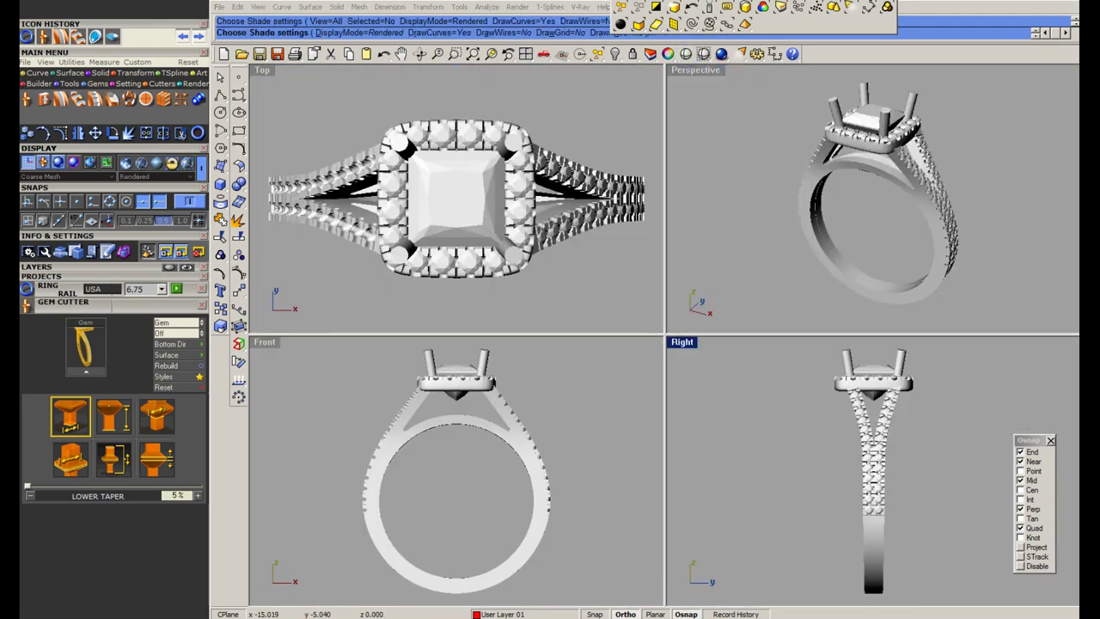
{"action": "key", "text": "alt+Tab"}
{"action": "key", "text": "alt+Tab"}
{"action": "scroll", "coordinate": [812, 499], "scroll_direction": "up", "scroll_amount": 5}
{"action": "double_click", "coordinate": [694, 70]}
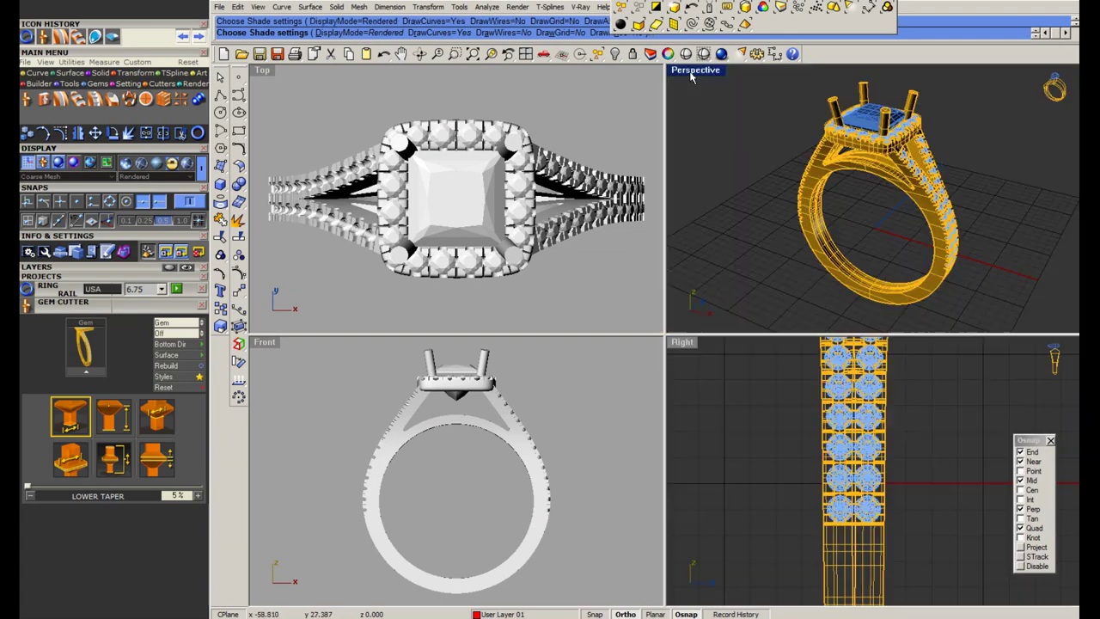
{"action": "right_click_drag", "start_coordinate": [657, 376], "coordinate": [747, 359]}
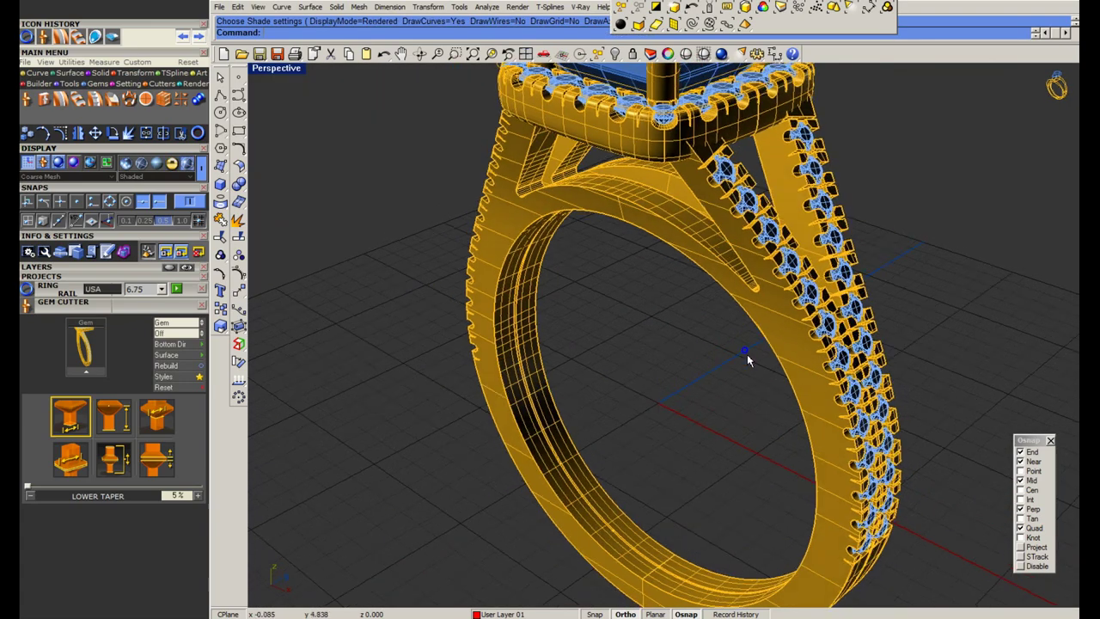
{"action": "scroll", "coordinate": [668, 307], "scroll_direction": "down", "scroll_amount": 5}
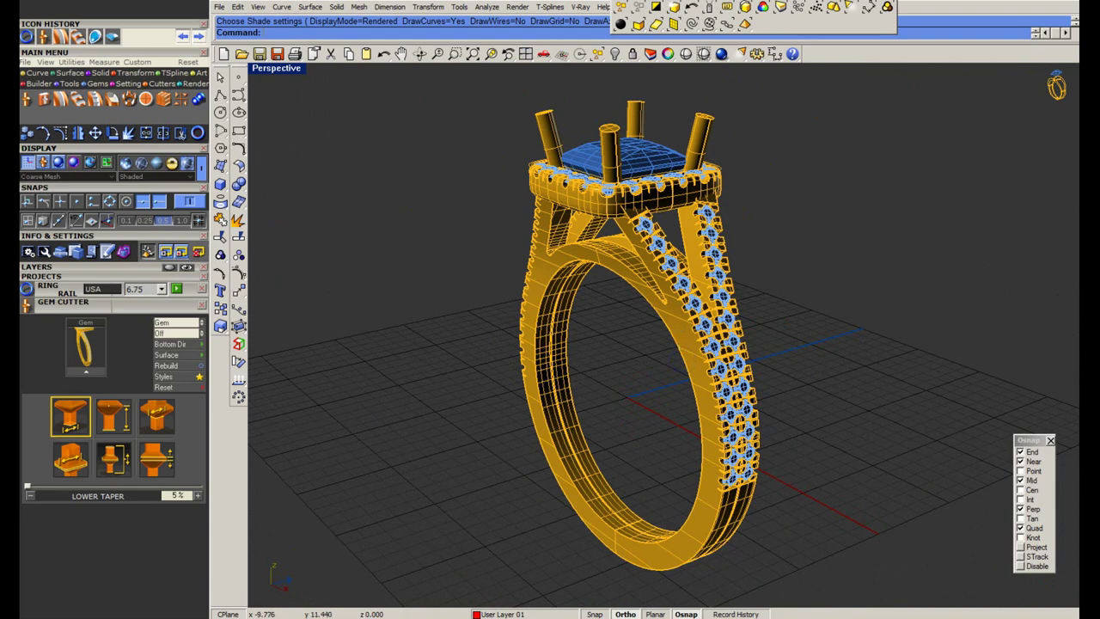
Undo the shank mirror and the gem cutter subtraction.
{"action": "scroll", "coordinate": [691, 346], "scroll_direction": "up", "scroll_amount": 5}
{"action": "key", "text": "ctrl+z"}
{"action": "key", "text": "ctrl+z"}
{"action": "scroll", "coordinate": [649, 353], "scroll_direction": "down", "scroll_amount": 7}
{"action": "key", "text": "ctrl+z"}
{"action": "key", "text": "ctrl+z"}
{"action": "key", "text": "ctrl+z"}
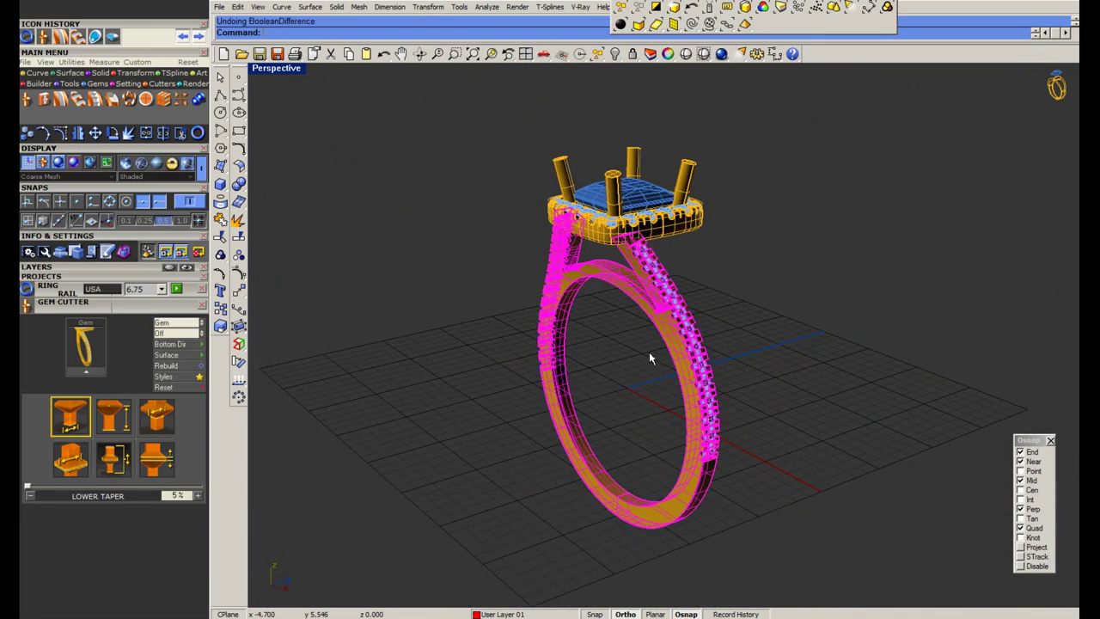
Undo the channel and prong cuts back to before the prong cutters were mirrored to the opposite shoulder.
{"action": "key", "text": "ctrl+z"}
{"action": "key", "text": "ctrl+z"}
{"action": "key", "text": "ctrl+z"}
{"action": "key", "text": "Escape"}
{"action": "right_click_drag", "start_coordinate": [651, 354], "coordinate": [695, 334]}
{"action": "scroll", "coordinate": [678, 307], "scroll_direction": "up", "scroll_amount": 5}
{"action": "scroll", "coordinate": [662, 307], "scroll_direction": "down", "scroll_amount": 6}
{"action": "scroll", "coordinate": [606, 305], "scroll_direction": "up", "scroll_amount": 5}
{"action": "key", "text": "ctrl+z"}
{"action": "scroll", "coordinate": [606, 306], "scroll_direction": "down", "scroll_amount": 5}
{"action": "key", "text": "ctrl+z"}
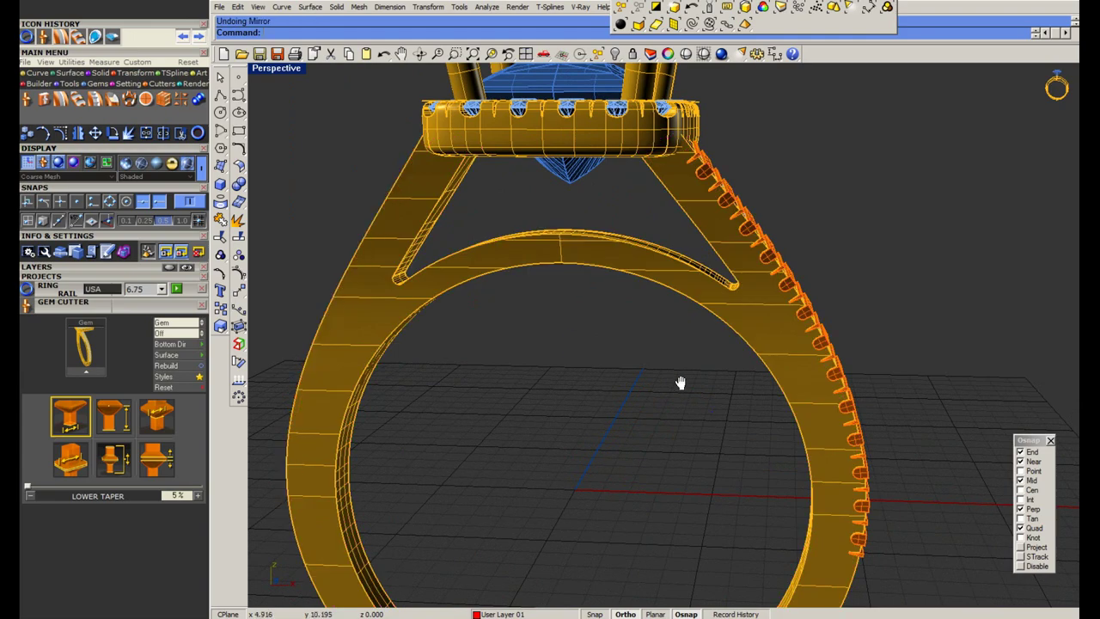
Remove the two lowest gems and their prong cutters on the shank from the group.
{"action": "right_click_drag", "start_coordinate": [679, 382], "coordinate": [650, 384]}
{"action": "right_click_drag", "start_coordinate": [504, 350], "coordinate": [719, 345]}
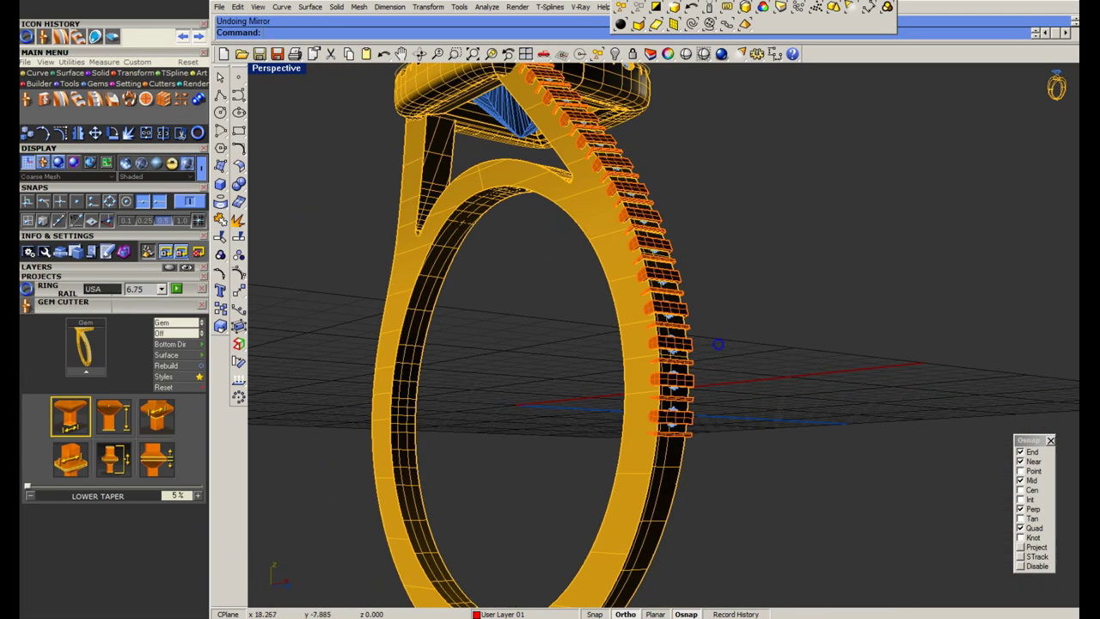
{"action": "left_click", "coordinate": [221, 256]}
{"action": "left_click", "coordinate": [289, 265]}
{"action": "left_click", "coordinate": [673, 391]}
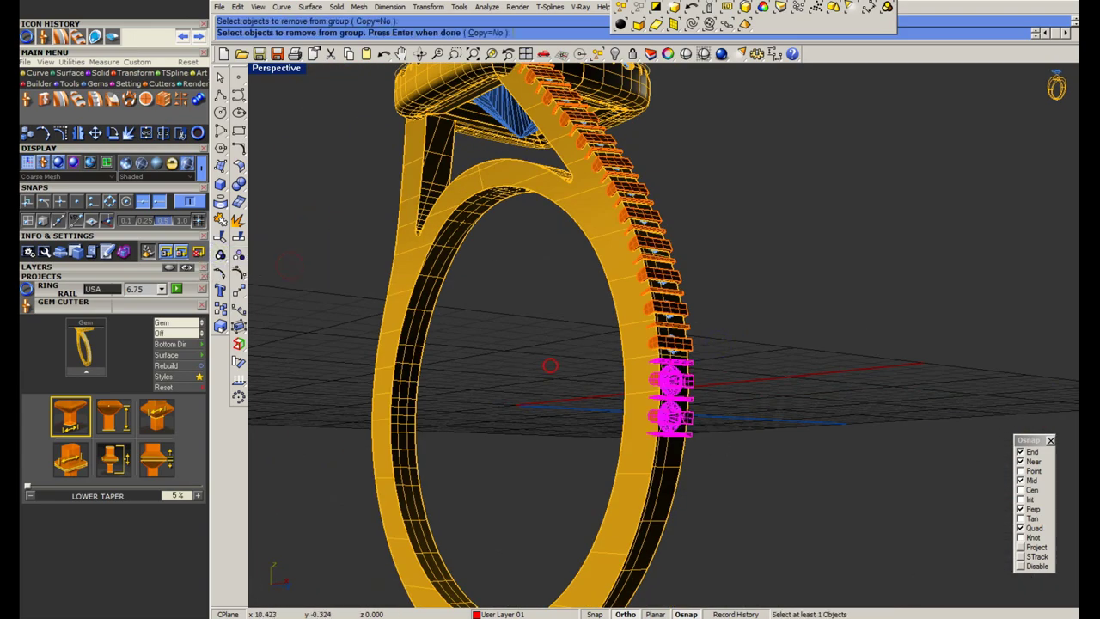
{"action": "scroll", "coordinate": [681, 387], "scroll_direction": "up", "scroll_amount": 7}
{"action": "left_click", "coordinate": [696, 336], "text": "ctrl"}
{"action": "scroll", "coordinate": [584, 354], "scroll_direction": "down", "scroll_amount": 9}
{"action": "scroll", "coordinate": [593, 372], "scroll_direction": "down", "scroll_amount": 5}
{"action": "right_click_drag", "start_coordinate": [595, 373], "coordinate": [530, 374]}
{"action": "right_click_drag", "start_coordinate": [530, 374], "coordinate": [631, 435]}
{"action": "key", "text": "Return"}
Move the ungrouped gems and prong cutters away from the ring and hide them.
{"action": "key", "text": "m"}
{"action": "left_click", "coordinate": [716, 417]}
{"action": "left_click", "coordinate": [833, 424]}
{"action": "key", "text": "Return"}
{"action": "left_click", "coordinate": [844, 418]}
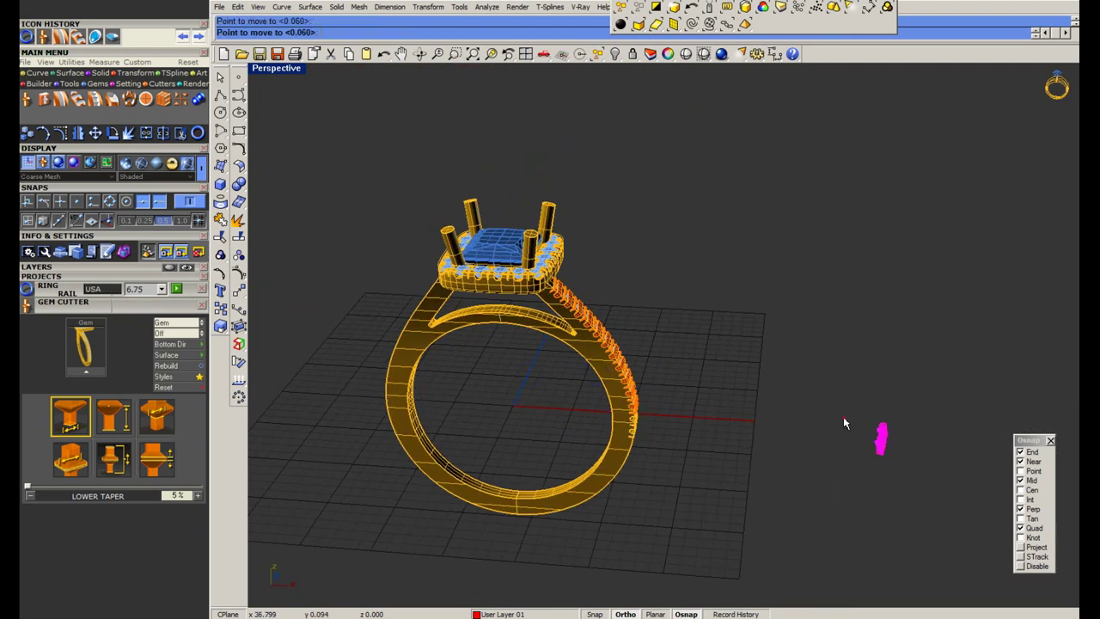
{"action": "scroll", "coordinate": [604, 376], "scroll_direction": "up", "scroll_amount": 5}
{"action": "scroll", "coordinate": [645, 383], "scroll_direction": "down", "scroll_amount": 6}
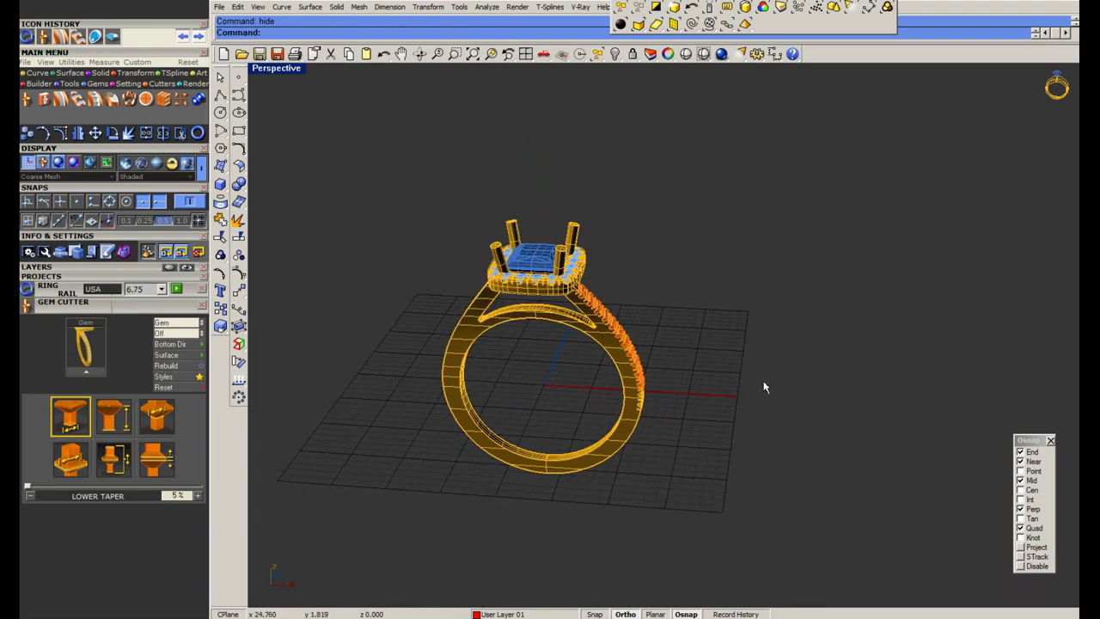
Undo the last hide while checking the lower end of the prong cuts on the shank.
{"action": "right_click_drag", "start_coordinate": [764, 386], "coordinate": [583, 370]}
{"action": "scroll", "coordinate": [610, 378], "scroll_direction": "up", "scroll_amount": 6}
{"action": "scroll", "coordinate": [583, 370], "scroll_direction": "up", "scroll_amount": 6}
{"action": "key", "text": "ctrl+z"}
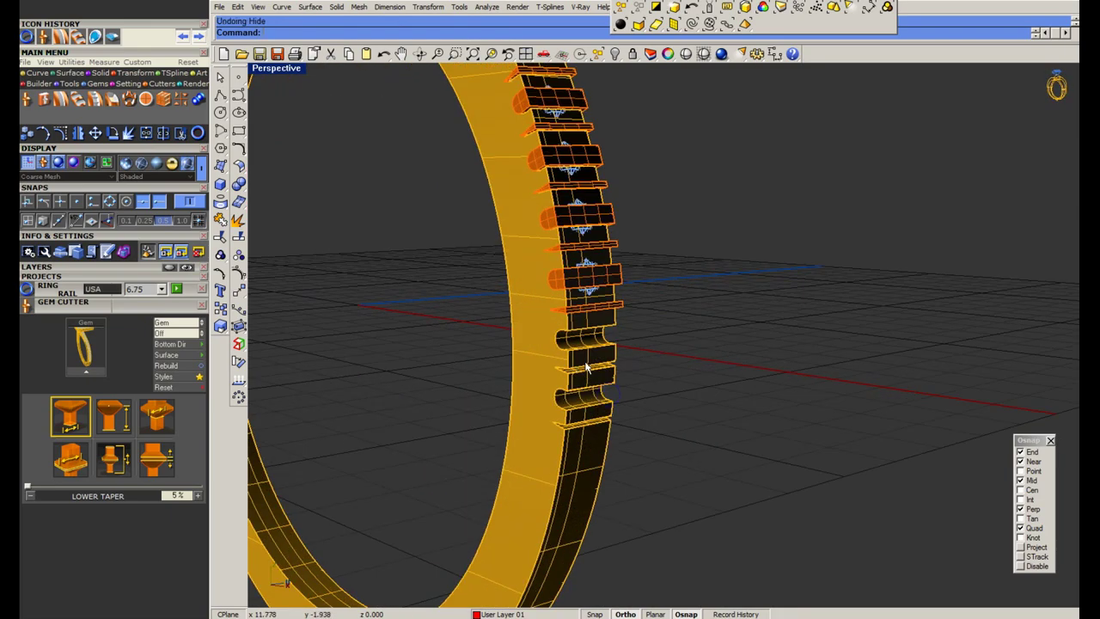
Undo the prong cutter subtraction on the shank and the last deletion of objects.
{"action": "scroll", "coordinate": [630, 382], "scroll_direction": "down", "scroll_amount": 5}
{"action": "key", "text": "ctrl+z"}
{"action": "scroll", "coordinate": [627, 361], "scroll_direction": "up", "scroll_amount": 5}
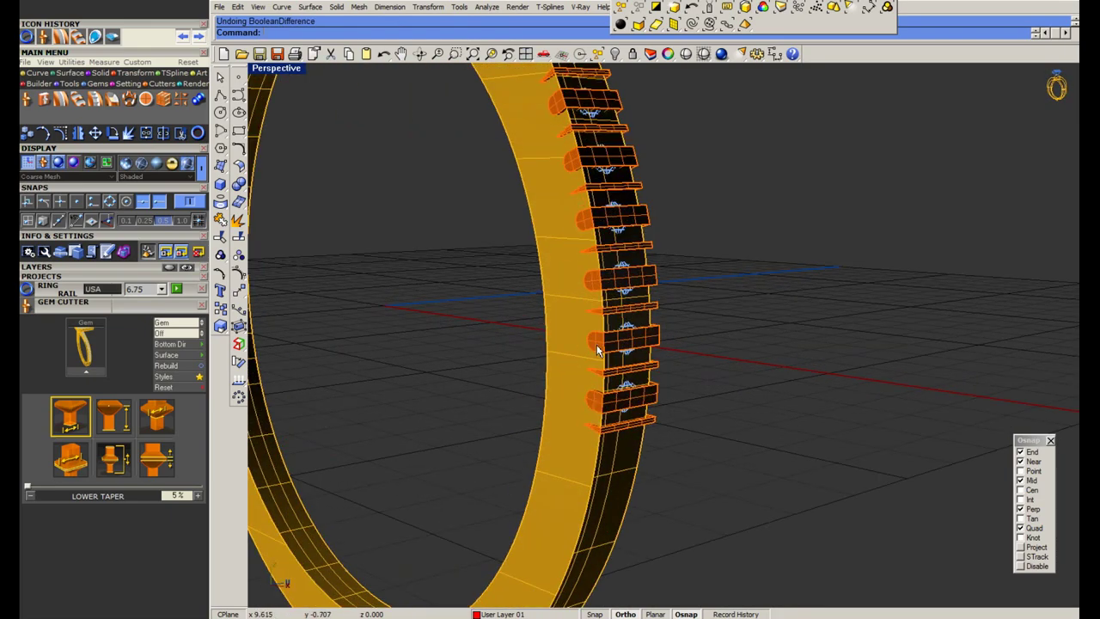
{"action": "key", "text": "Delete"}
{"action": "scroll", "coordinate": [628, 362], "scroll_direction": "down", "scroll_amount": 5}
{"action": "key", "text": "ctrl+z"}
{"action": "right_click_drag", "start_coordinate": [575, 378], "coordinate": [607, 381]}
{"action": "left_click", "coordinate": [608, 380]}
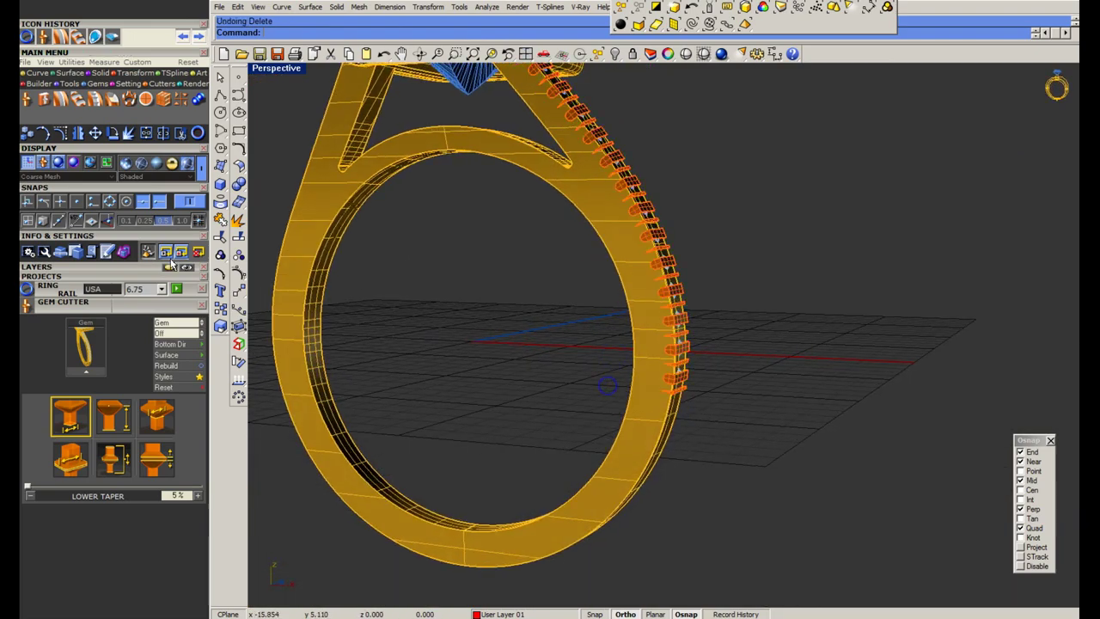
Move the lowest gems and prong cutters on the shank away from the ring and hide them.
{"action": "left_click", "coordinate": [220, 256]}
{"action": "left_click", "coordinate": [288, 268]}
{"action": "left_click_drag", "start_coordinate": [543, 430], "coordinate": [686, 337]}
{"action": "scroll", "coordinate": [675, 339], "scroll_direction": "up", "scroll_amount": 6}
{"action": "scroll", "coordinate": [674, 338], "scroll_direction": "down", "scroll_amount": 5}
{"action": "right_click", "coordinate": [648, 318]}
{"action": "right_click_drag", "start_coordinate": [650, 321], "coordinate": [714, 363]}
{"action": "key", "text": "m"}
{"action": "key", "text": "Return"}
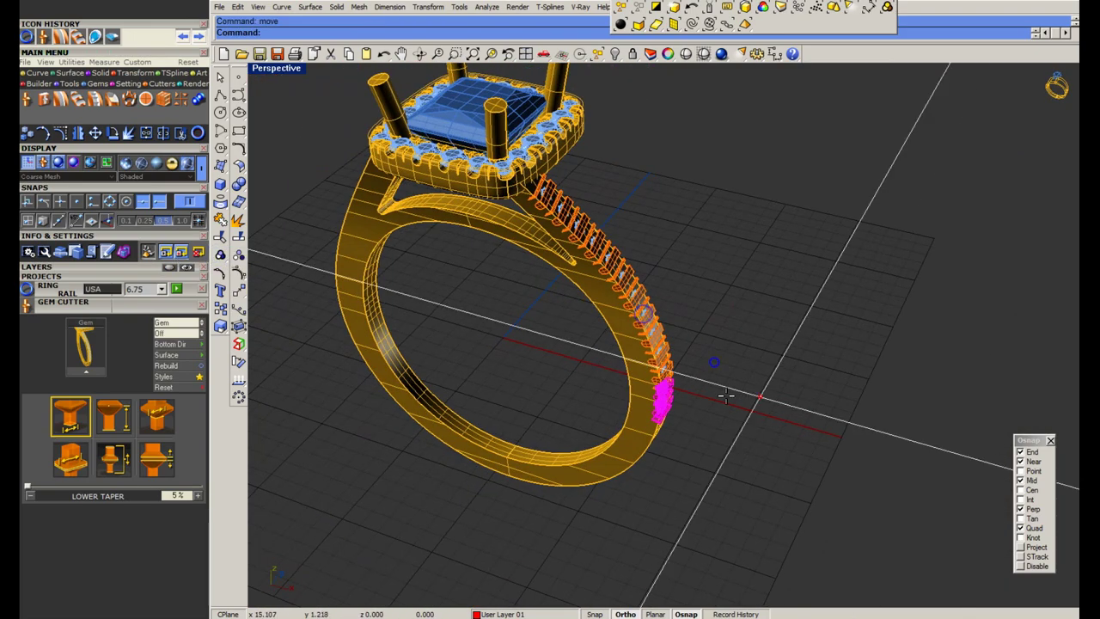
{"action": "left_click", "coordinate": [728, 399]}
{"action": "right_click", "coordinate": [913, 431]}
{"action": "left_click", "coordinate": [914, 430]}
{"action": "scroll", "coordinate": [651, 337], "scroll_direction": "down", "scroll_amount": 3}
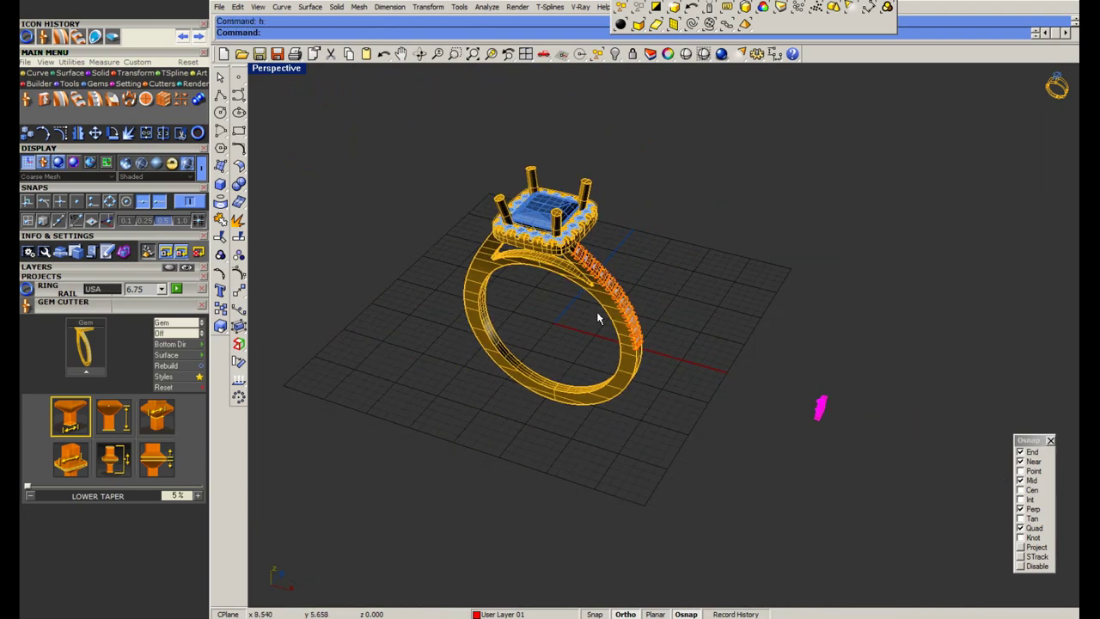
Subtract the remaining prong cutters from the shank with BooleanDifference and hide the cutters.
{"action": "scroll", "coordinate": [601, 319], "scroll_direction": "up", "scroll_amount": 7}
{"action": "right_click_drag", "start_coordinate": [651, 326], "coordinate": [759, 306]}
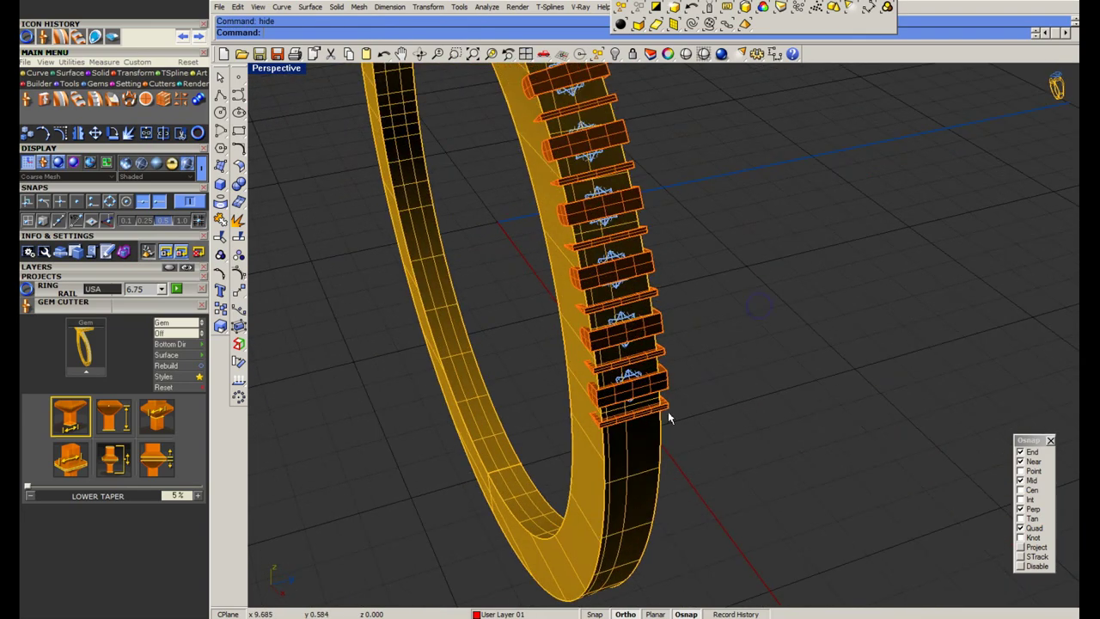
{"action": "left_click", "coordinate": [668, 413]}
{"action": "scroll", "coordinate": [643, 375], "scroll_direction": "down", "scroll_amount": 5}
{"action": "key", "text": "Escape"}
{"action": "right_click_drag", "start_coordinate": [606, 396], "coordinate": [731, 416]}
{"action": "type", "text": "BooleanDifference"}
{"action": "key", "text": "Return"}
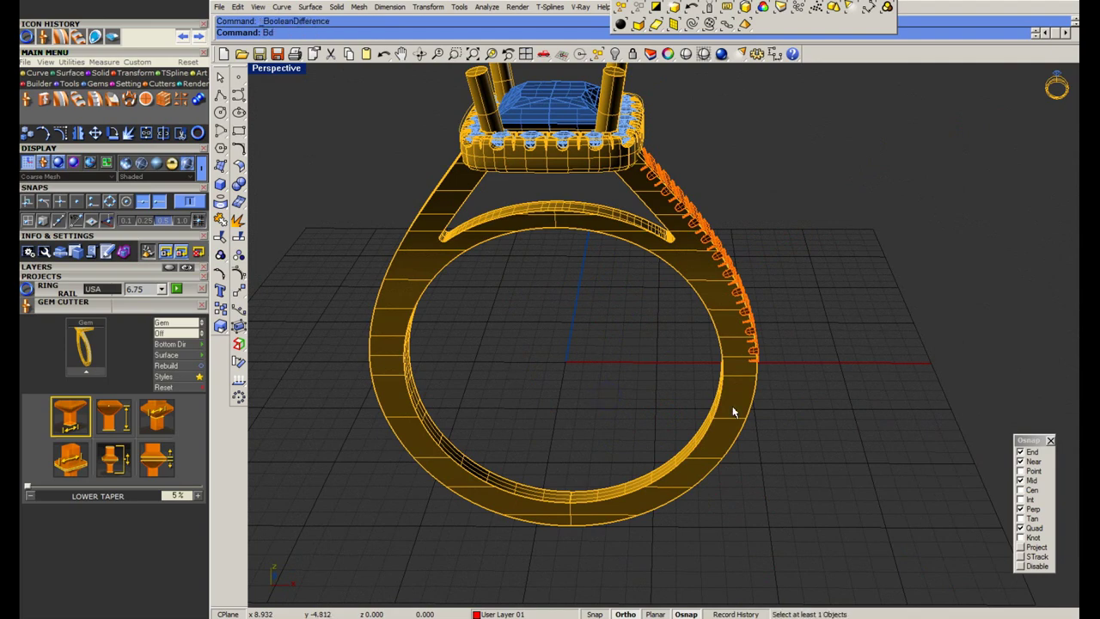
{"action": "left_click", "coordinate": [732, 407]}
{"action": "key", "text": "Return"}
{"action": "scroll", "coordinate": [753, 358], "scroll_direction": "up", "scroll_amount": 6}
{"action": "left_click", "coordinate": [767, 344]}
{"action": "key", "text": "Return"}
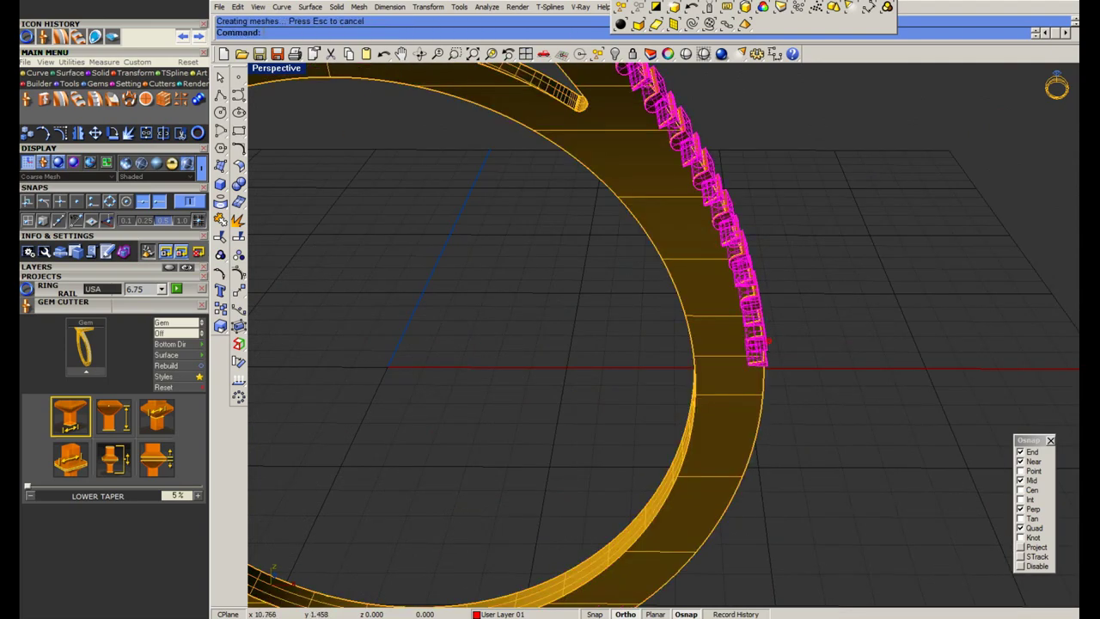
{"action": "right_click_drag", "start_coordinate": [768, 341], "coordinate": [737, 345]}
{"action": "key", "text": "ctrl+h"}
Cut a channel along the shank's shortened gem row using the Channel Builder and hide its cutter.
{"action": "left_click", "coordinate": [663, 321]}
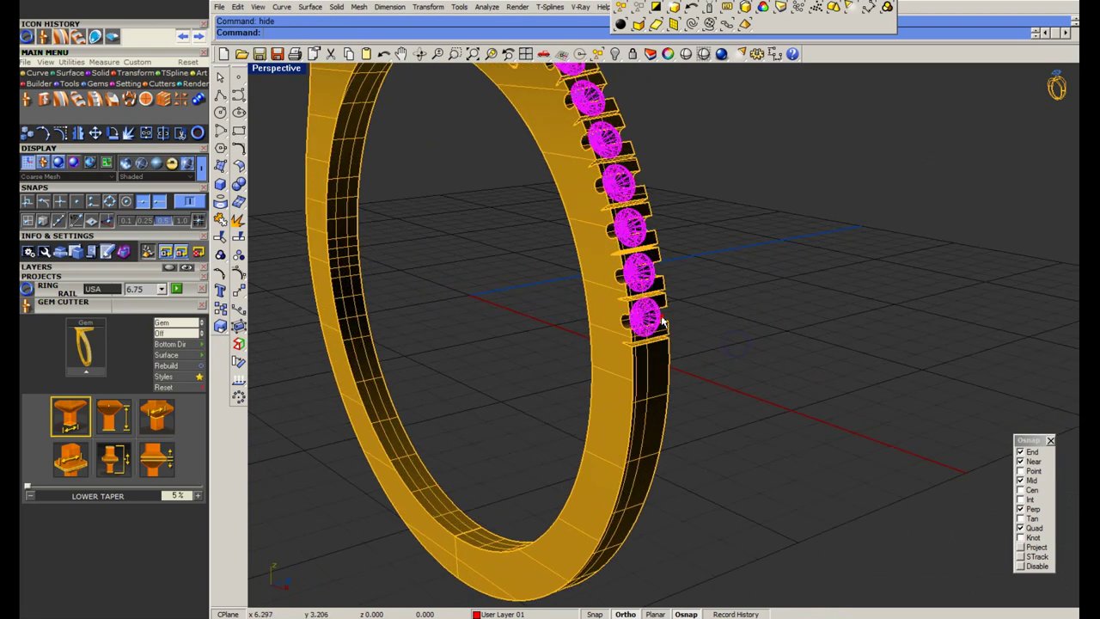
{"action": "left_click", "coordinate": [54, 101]}
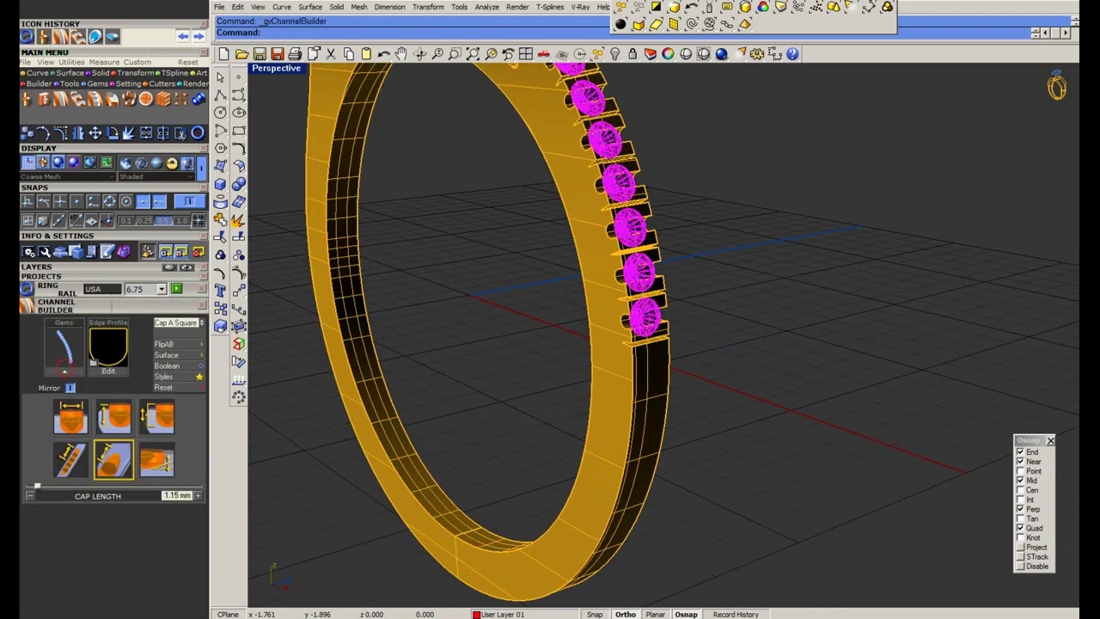
{"action": "right_click", "coordinate": [566, 383]}
{"action": "scroll", "coordinate": [683, 359], "scroll_direction": "up", "scroll_amount": 5}
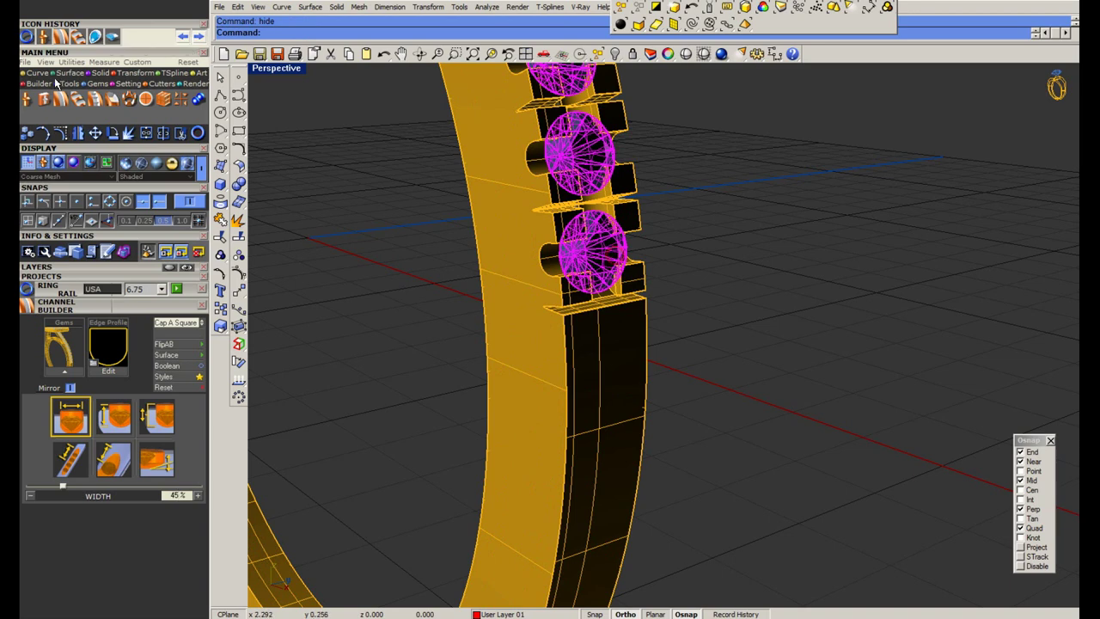
Build gem cutters for the gem row on the shank with a 5% lower taper.
{"action": "left_click", "coordinate": [27, 100]}
{"action": "left_click", "coordinate": [78, 374]}
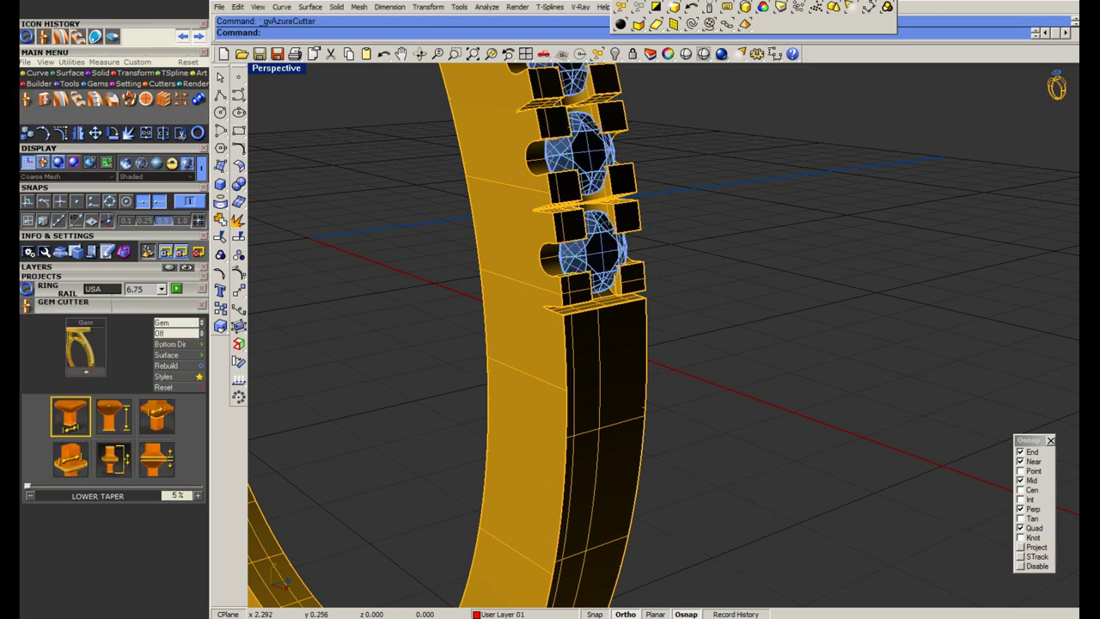
{"action": "right_click_drag", "start_coordinate": [599, 371], "coordinate": [601, 365]}
{"action": "right_click", "coordinate": [618, 350]}
Subtract the gem cutters from the shank with a boolean difference and hide the cutters.
{"action": "type", "text": "B"}
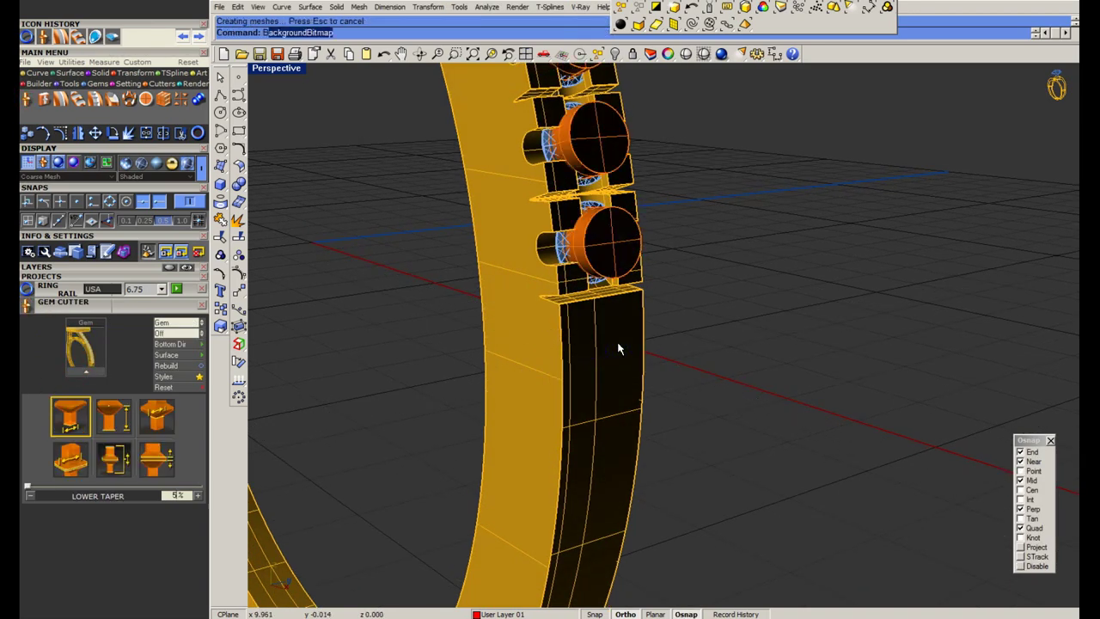
{"action": "type", "text": "d"}
{"action": "right_click", "coordinate": [618, 343]}
{"action": "left_click", "coordinate": [618, 342]}
{"action": "right_click", "coordinate": [619, 341]}
{"action": "left_click", "coordinate": [633, 250]}
{"action": "right_click", "coordinate": [637, 244]}
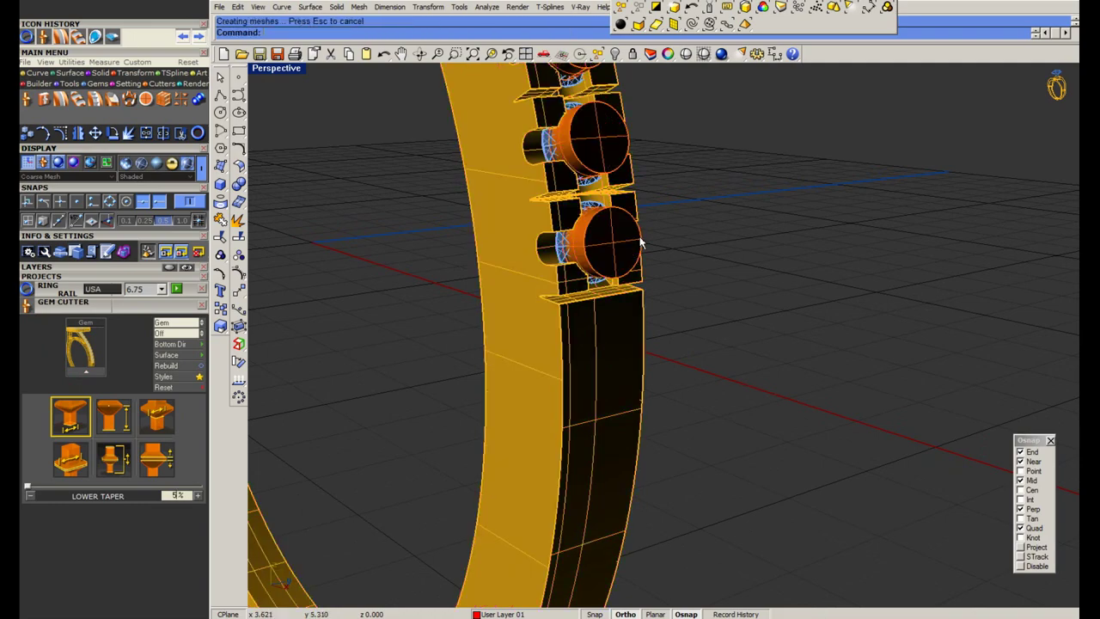
{"action": "scroll", "coordinate": [636, 345], "scroll_direction": "down", "scroll_amount": 5}
{"action": "key", "text": "ctrl+h"}
Add a vertical cutting plane through the ring's centre and trim away the uncut half of the shank.
{"action": "left_click", "coordinate": [629, 354]}
{"action": "right_click_drag", "start_coordinate": [630, 354], "coordinate": [607, 361]}
{"action": "scroll", "coordinate": [648, 392], "scroll_direction": "down", "scroll_amount": 4}
{"action": "type", "text": "cp"}
{"action": "left_click", "coordinate": [556, 568]}
{"action": "left_click", "coordinate": [586, 374]}
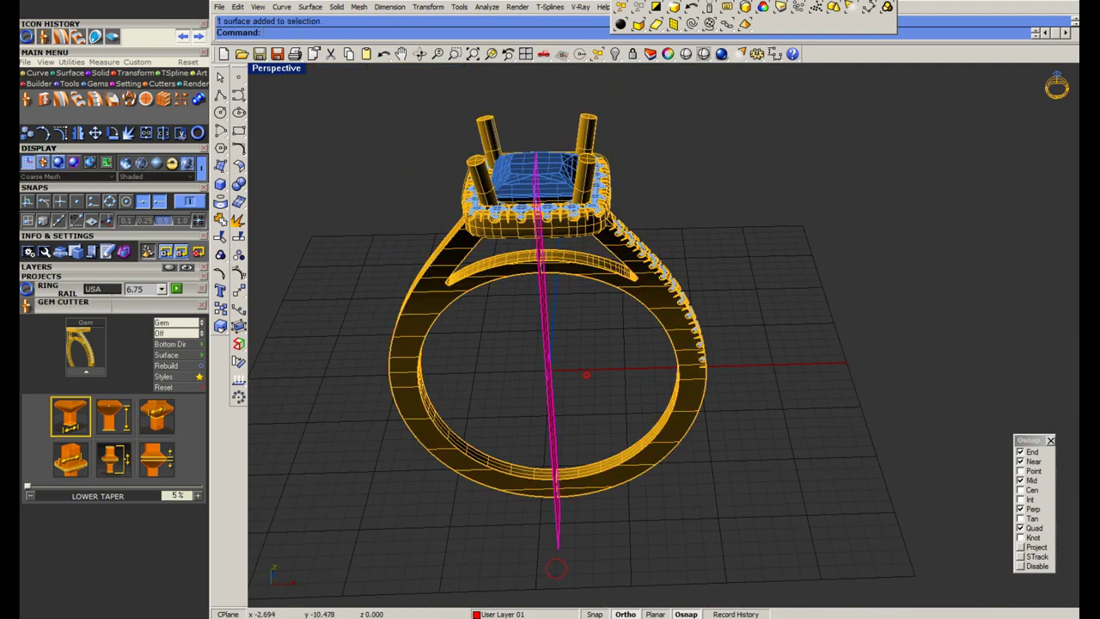
{"action": "left_click", "coordinate": [492, 487]}
{"action": "key", "text": "Delete"}
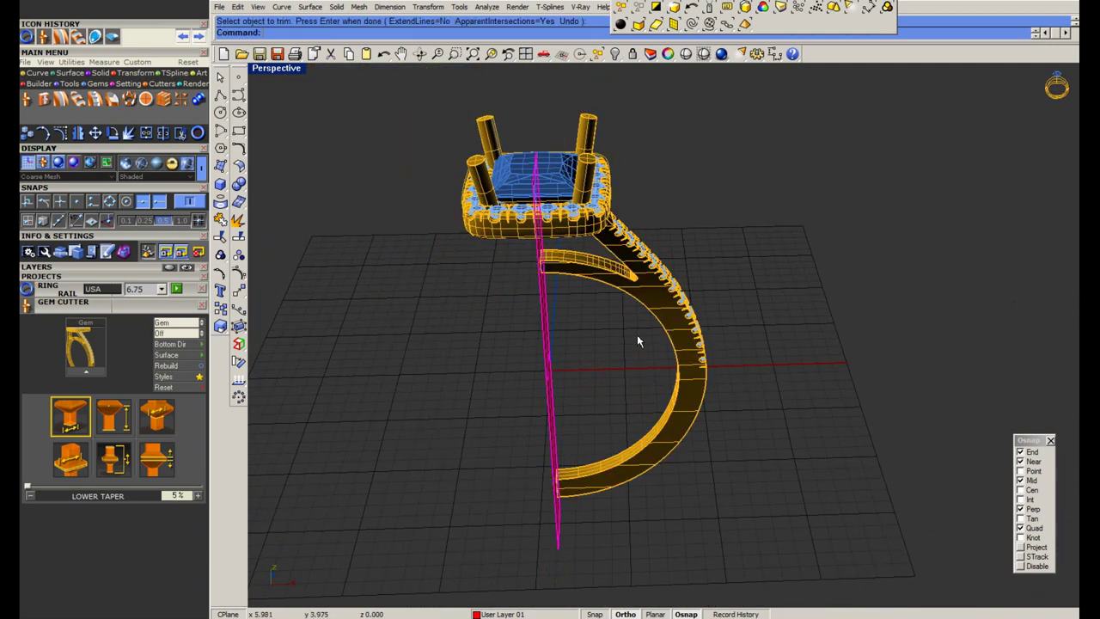
Mirror the remaining half shank about the vertical centre plane through 0,0,0.
{"action": "left_click", "coordinate": [672, 317]}
{"action": "key", "text": "ctrl+m"}
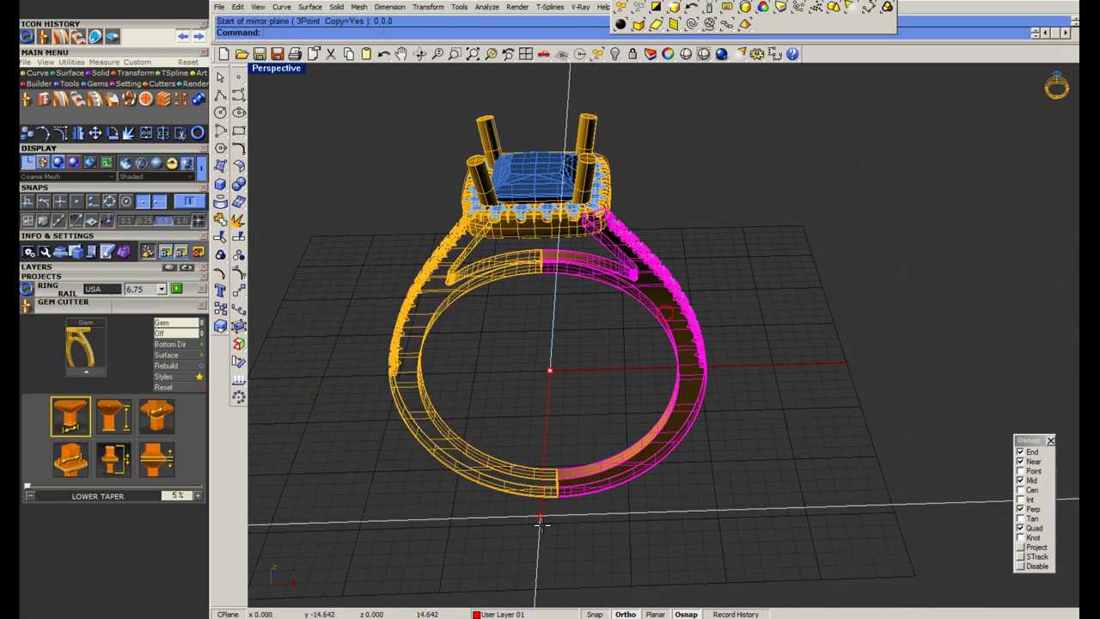
{"action": "left_click", "coordinate": [542, 531]}
{"action": "key", "text": "Escape"}
Join the original and mirrored shank halves into one polysurface.
{"action": "left_click", "coordinate": [221, 220]}
{"action": "left_click", "coordinate": [517, 487]}
{"action": "left_click", "coordinate": [584, 484]}
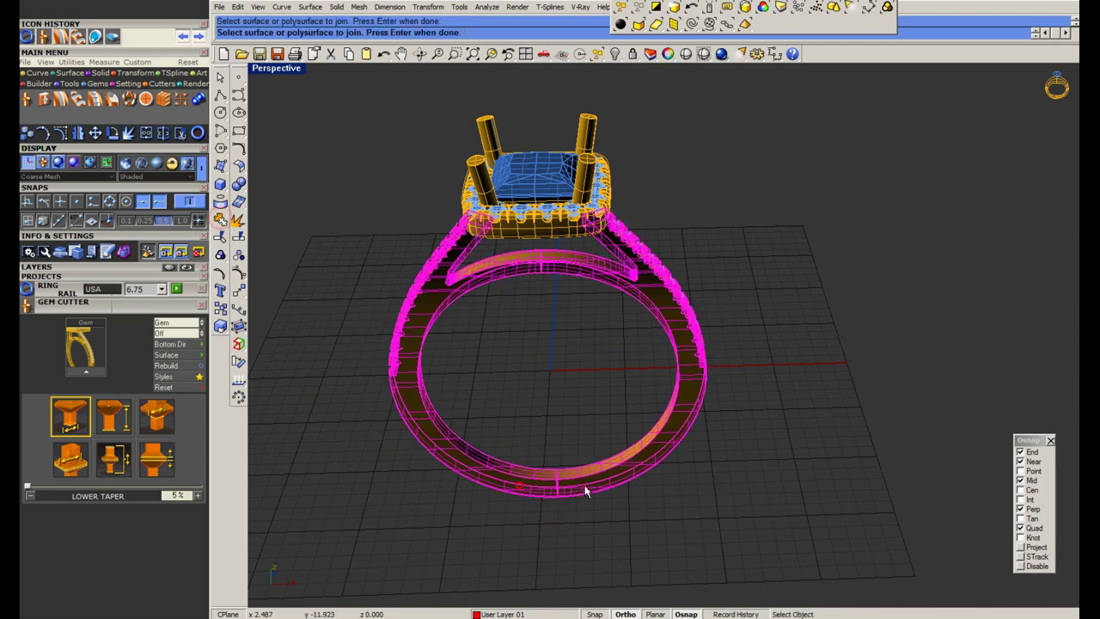
{"action": "right_click", "coordinate": [585, 485]}
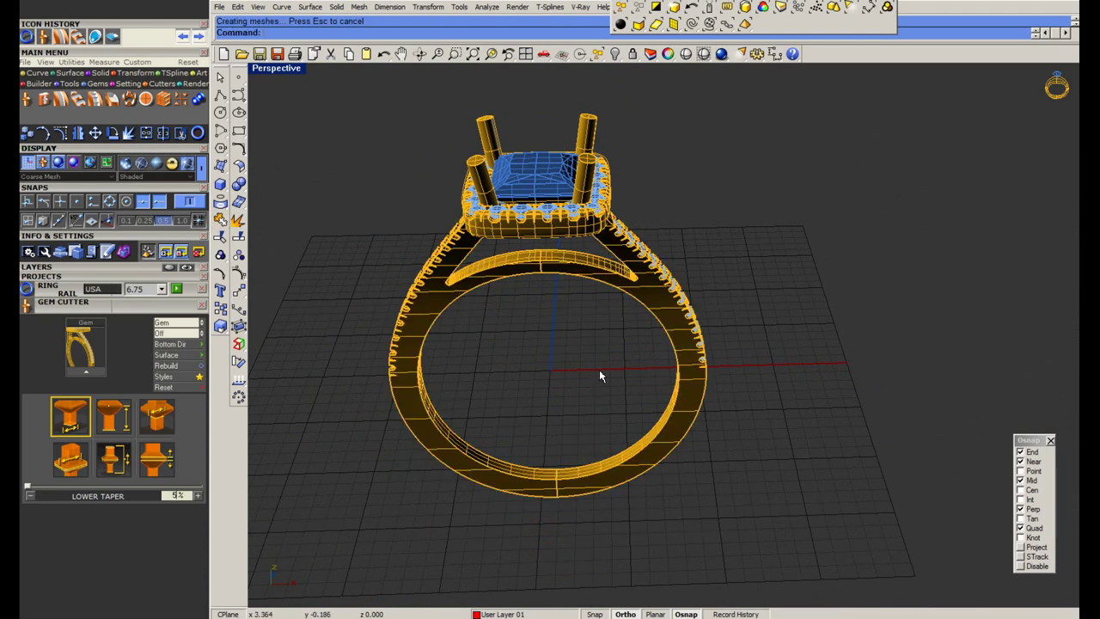
Mirror the shoulder gem row across the ring's centre onto the opposite shoulder.
{"action": "left_click_drag", "start_coordinate": [557, 422], "coordinate": [813, 218]}
{"action": "key", "text": "ctrl+m"}
{"action": "left_click", "coordinate": [554, 317]}
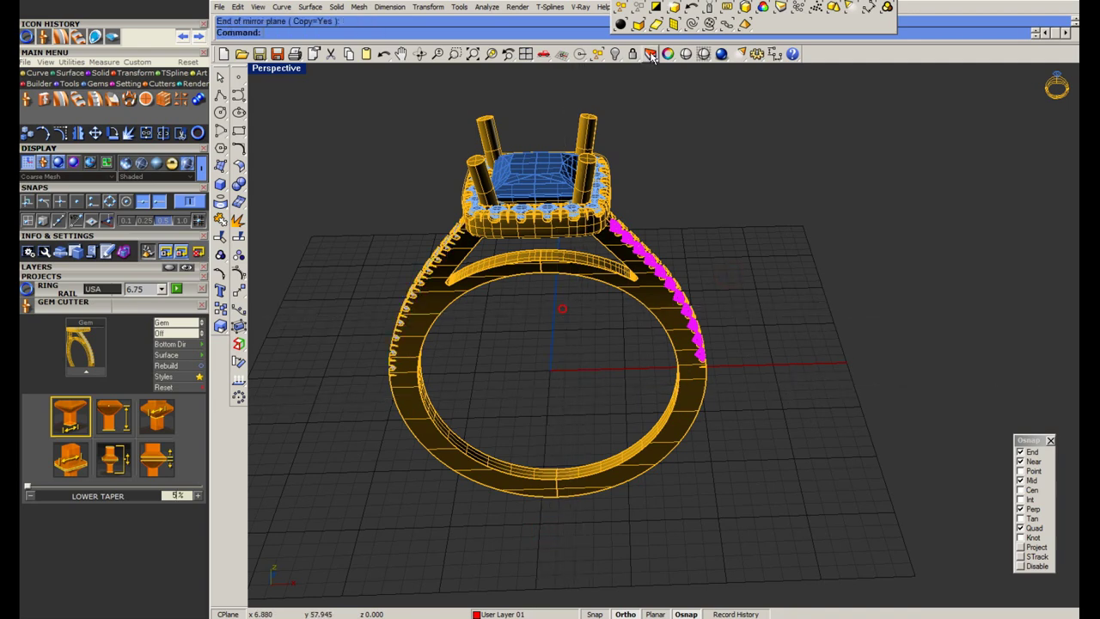
{"action": "key", "text": "Escape"}
{"action": "right_click", "coordinate": [686, 53]}
{"action": "right_click_drag", "start_coordinate": [686, 376], "coordinate": [795, 269]}
{"action": "key", "text": "Escape"}
Mirror the shank and both its gem rows front to back to form the second branch of the split shank.
{"action": "left_click_drag", "start_coordinate": [795, 269], "coordinate": [592, 289]}
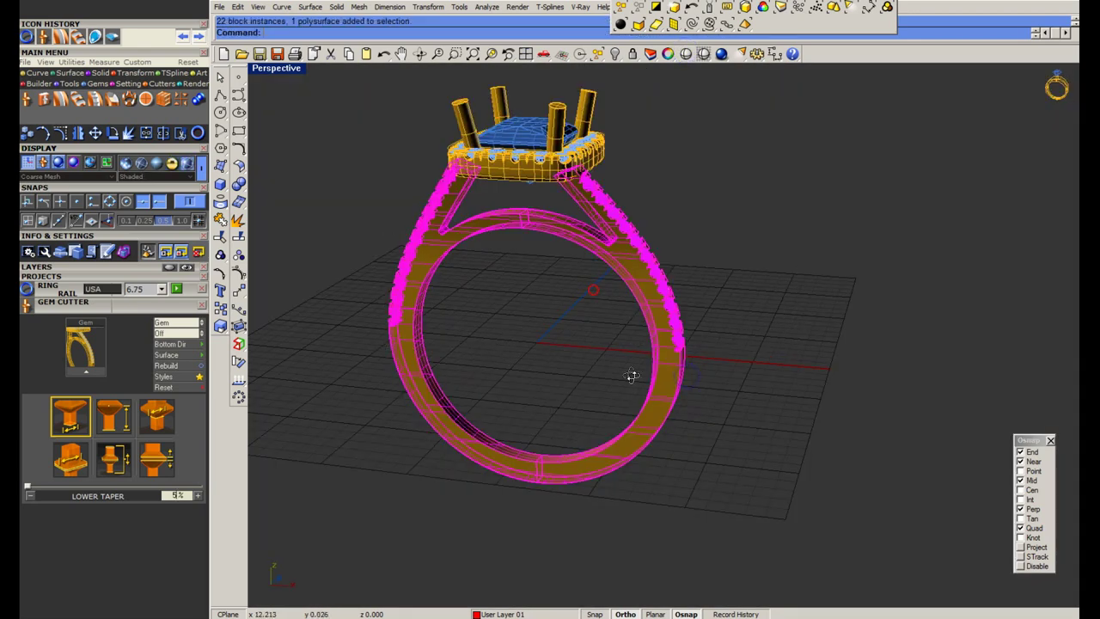
{"action": "key", "text": "ctrl+m"}
{"action": "mouse_move", "coordinate": [690, 363]}
{"action": "right_mouse_down"}
{"action": "mouse_move", "coordinate": [568, 413]}
{"action": "mouse_move", "coordinate": [597, 374]}
{"action": "mouse_move", "coordinate": [601, 340]}
{"action": "mouse_move", "coordinate": [616, 359]}
{"action": "right_mouse_up"}
{"action": "left_click", "coordinate": [611, 516]}
{"action": "key", "text": "Escape"}
Shade all viewports in Rendered mode and compare the ring's side profile with the reference photo image1.jpeg.
{"action": "right_click", "coordinate": [688, 55]}
{"action": "scroll", "coordinate": [602, 344], "scroll_direction": "up", "scroll_amount": 4}
{"action": "double_click", "coordinate": [280, 74]}
{"action": "right_click_drag", "start_coordinate": [857, 359], "coordinate": [830, 473]}
{"action": "scroll", "coordinate": [829, 473], "scroll_direction": "up", "scroll_amount": 3}
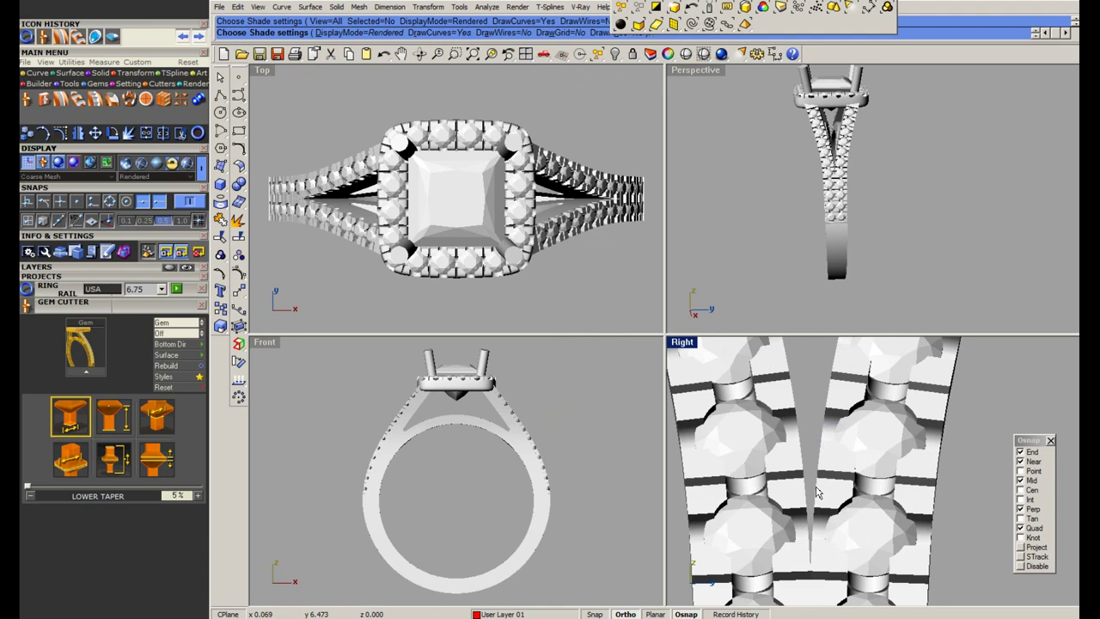
{"action": "scroll", "coordinate": [818, 492], "scroll_direction": "down", "scroll_amount": 6}
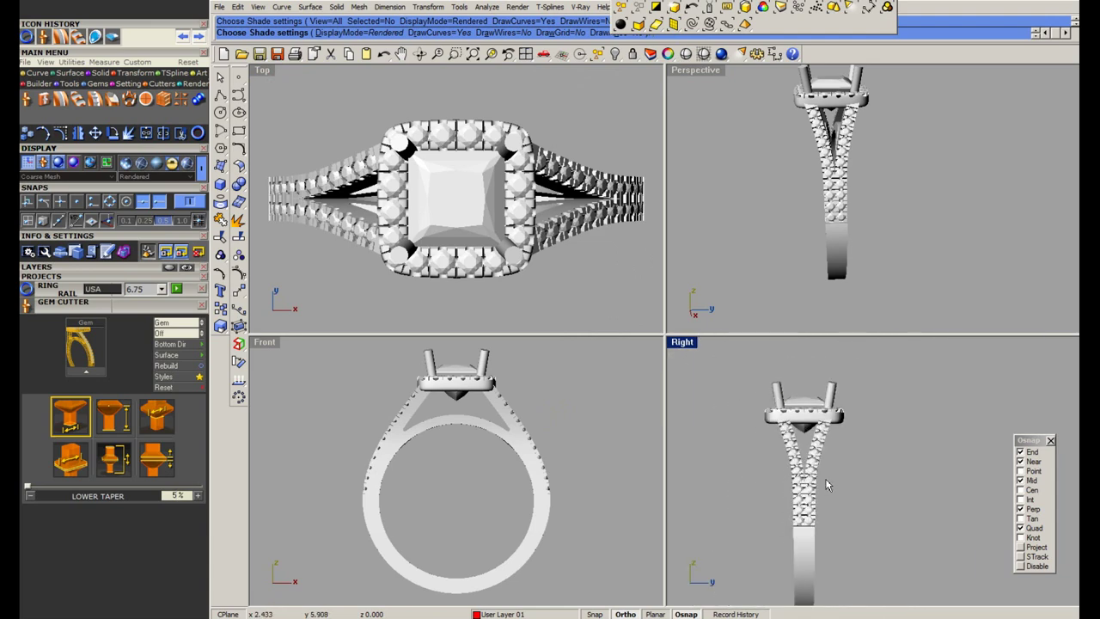
{"action": "left_click", "coordinate": [681, 618]}
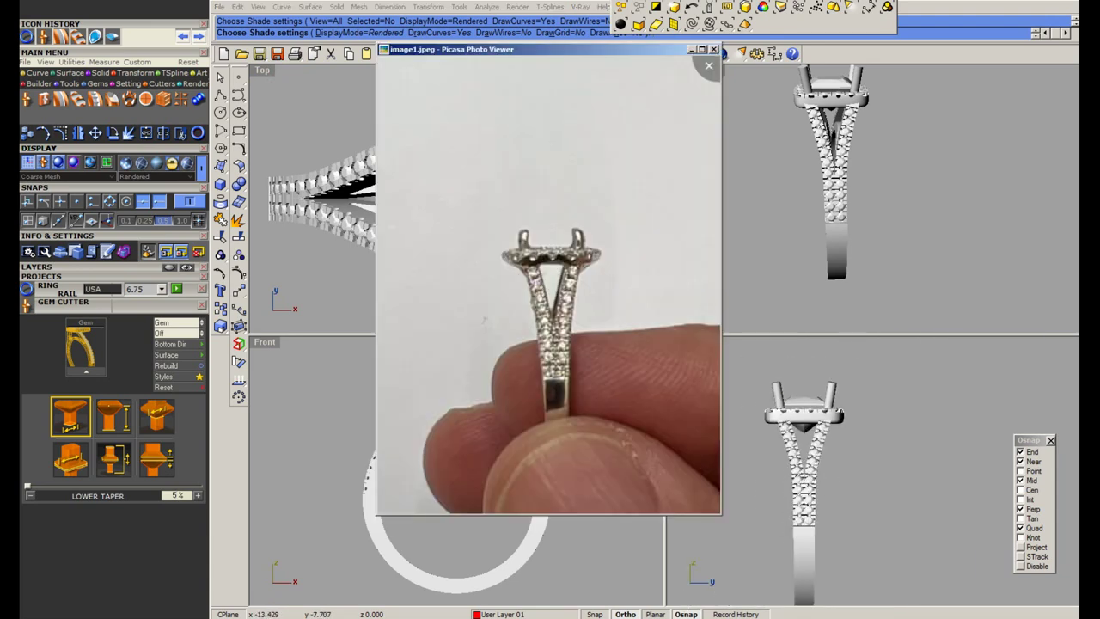
{"action": "left_click", "coordinate": [681, 618]}
{"action": "scroll", "coordinate": [812, 497], "scroll_direction": "up", "scroll_amount": 7}
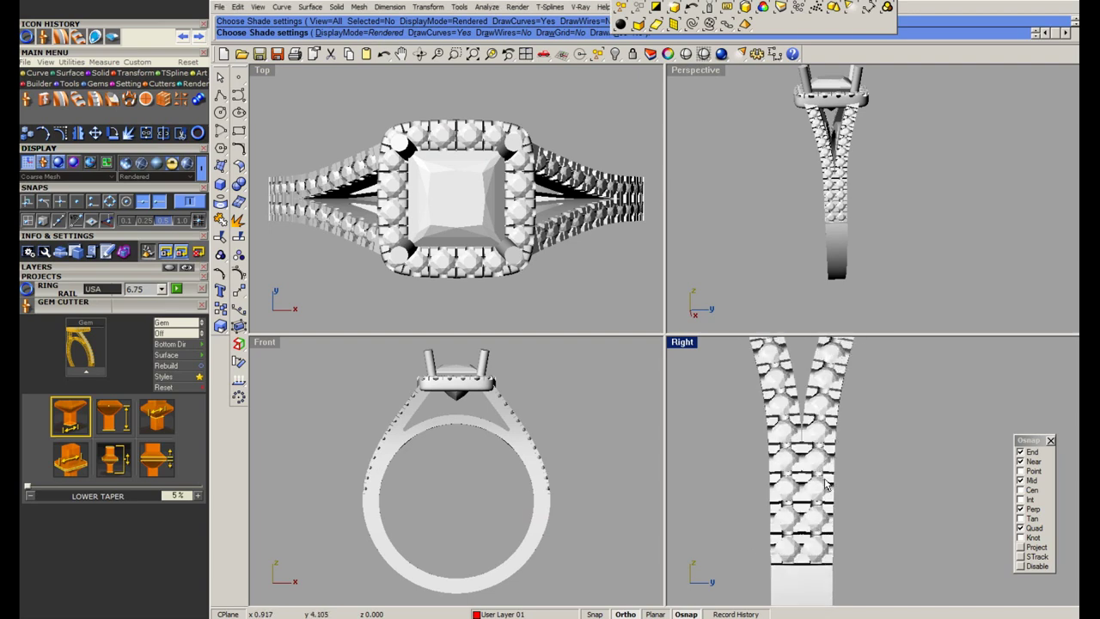
{"action": "scroll", "coordinate": [771, 529], "scroll_direction": "down", "scroll_amount": 2}
{"action": "left_click", "coordinate": [682, 618]}
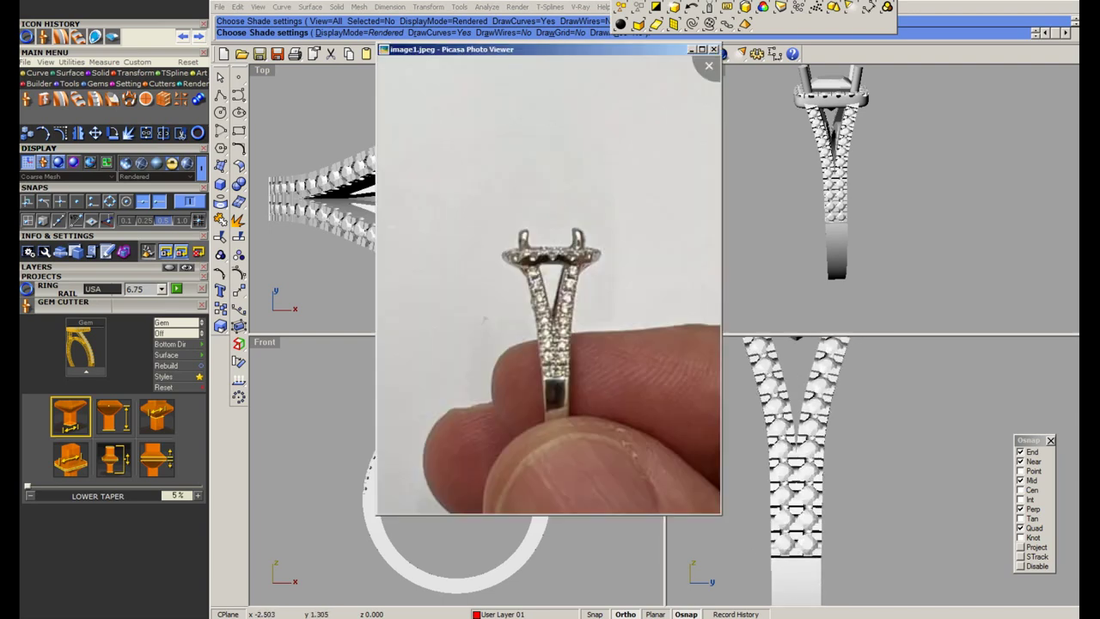
{"action": "left_click", "coordinate": [681, 618]}
{"action": "right_click", "coordinate": [598, 464]}
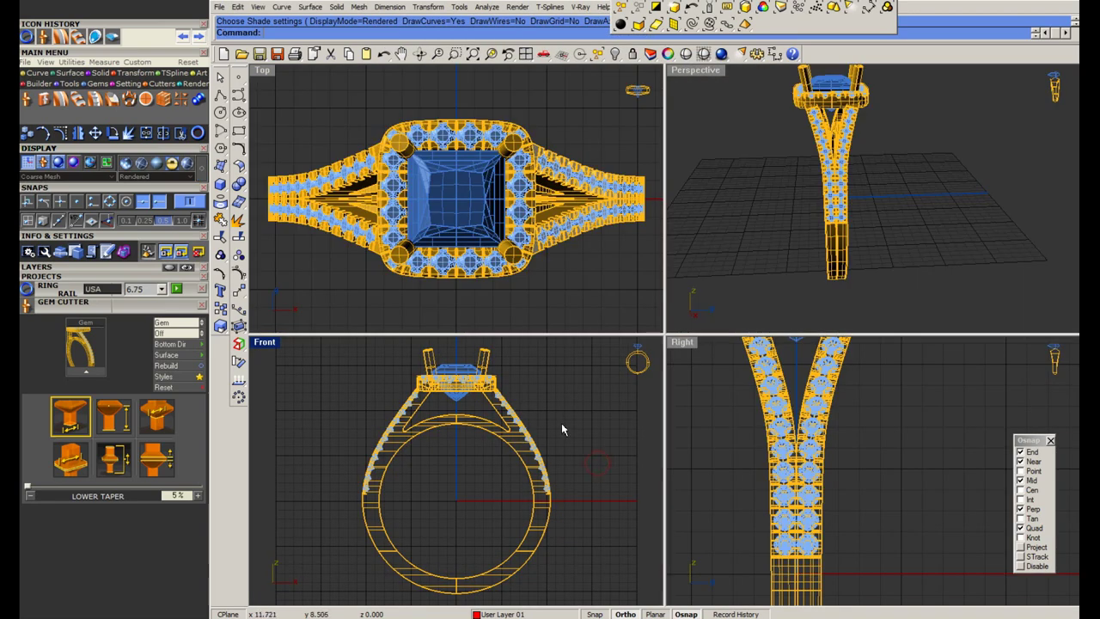
Save the ring model and check the seam at the lower end of the shank.
{"action": "right_click", "coordinate": [561, 424]}
{"action": "scroll", "coordinate": [478, 399], "scroll_direction": "up", "scroll_amount": 8}
{"action": "key", "text": "Escape"}
{"action": "type", "text": "Save"}
{"action": "key", "text": "Return"}
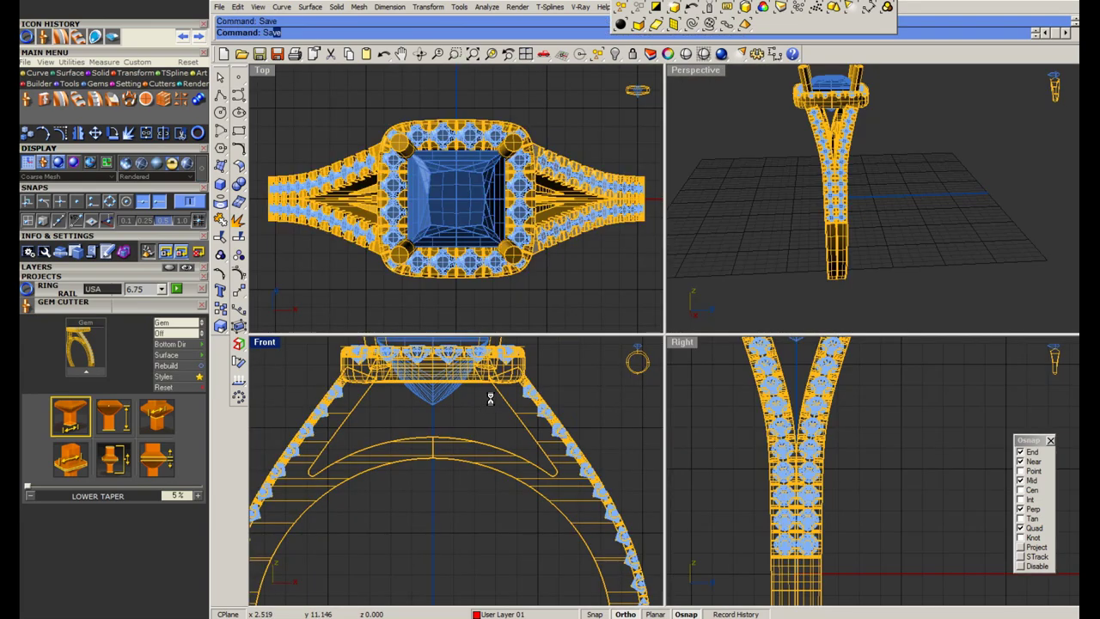
{"action": "scroll", "coordinate": [507, 383], "scroll_direction": "down", "scroll_amount": 11}
{"action": "scroll", "coordinate": [480, 514], "scroll_direction": "up", "scroll_amount": 16}
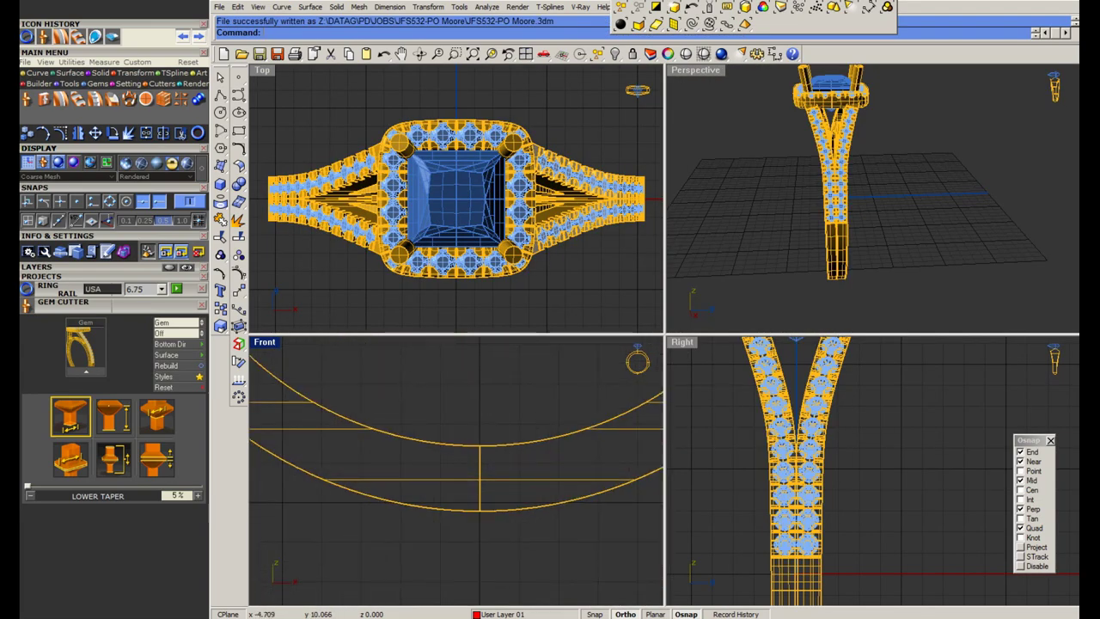
Apply a cage edit to both shank bands in the Right view, using a bounding box, World coordinates and the Global region.
{"action": "double_click", "coordinate": [682, 346]}
{"action": "scroll", "coordinate": [595, 331], "scroll_direction": "down", "scroll_amount": 8}
{"action": "scroll", "coordinate": [580, 447], "scroll_direction": "up", "scroll_amount": 14}
{"action": "right_click_drag", "start_coordinate": [545, 447], "coordinate": [548, 249]}
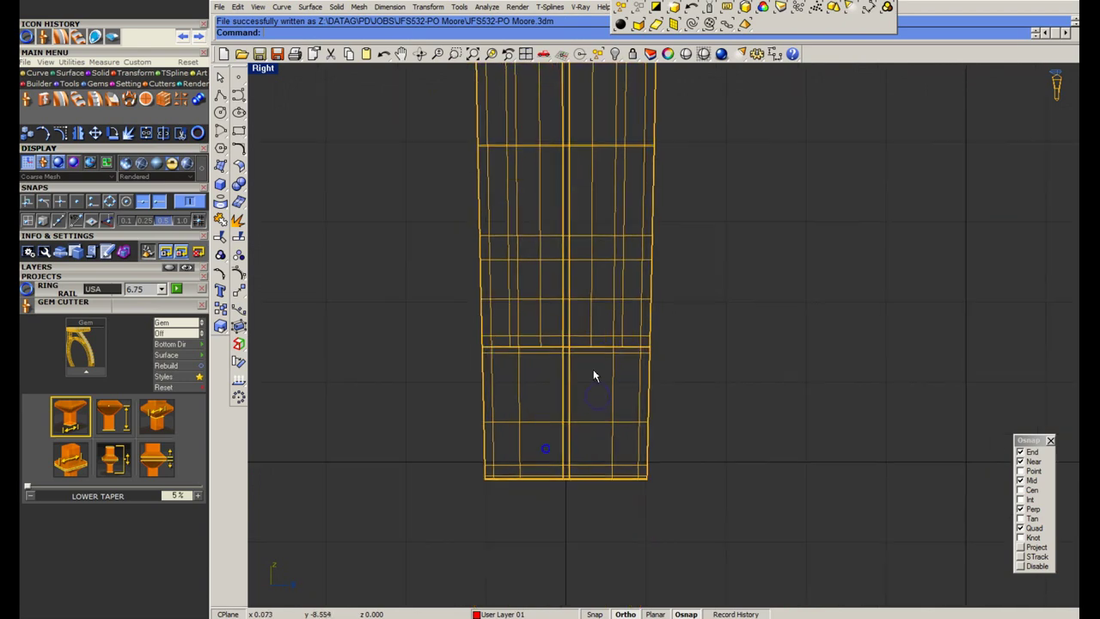
{"action": "scroll", "coordinate": [505, 397], "scroll_direction": "down", "scroll_amount": 13}
{"action": "scroll", "coordinate": [505, 397], "scroll_direction": "down", "scroll_amount": 4}
{"action": "scroll", "coordinate": [506, 319], "scroll_direction": "up", "scroll_amount": 8}
{"action": "left_click", "coordinate": [517, 316]}
{"action": "left_click", "coordinate": [477, 306], "text": "shift"}
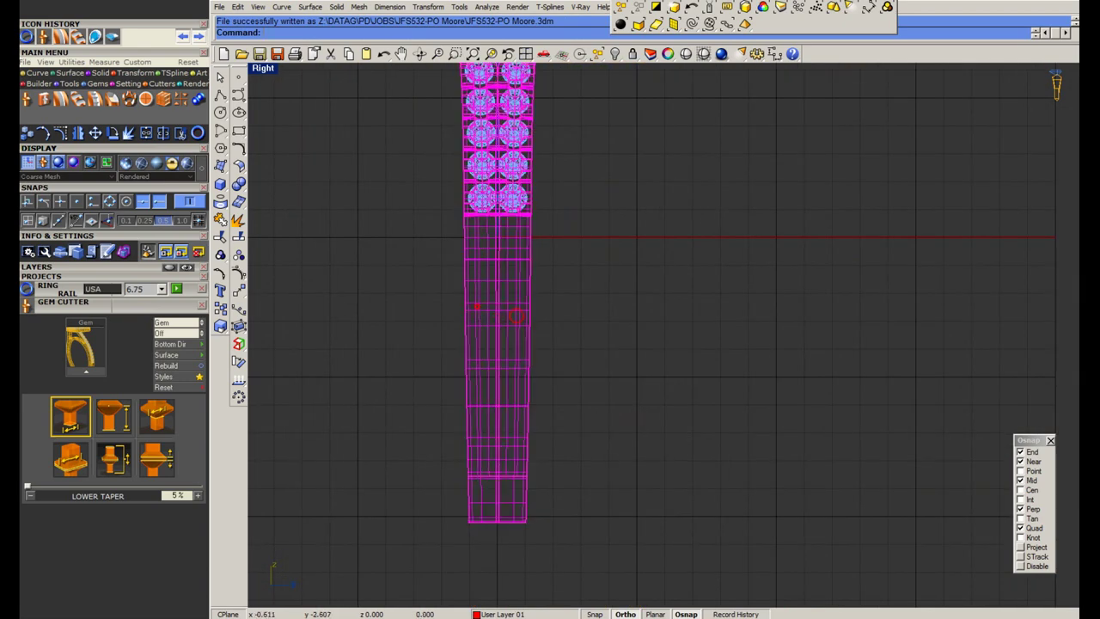
{"action": "left_click", "coordinate": [236, 329]}
{"action": "left_click", "coordinate": [326, 35]}
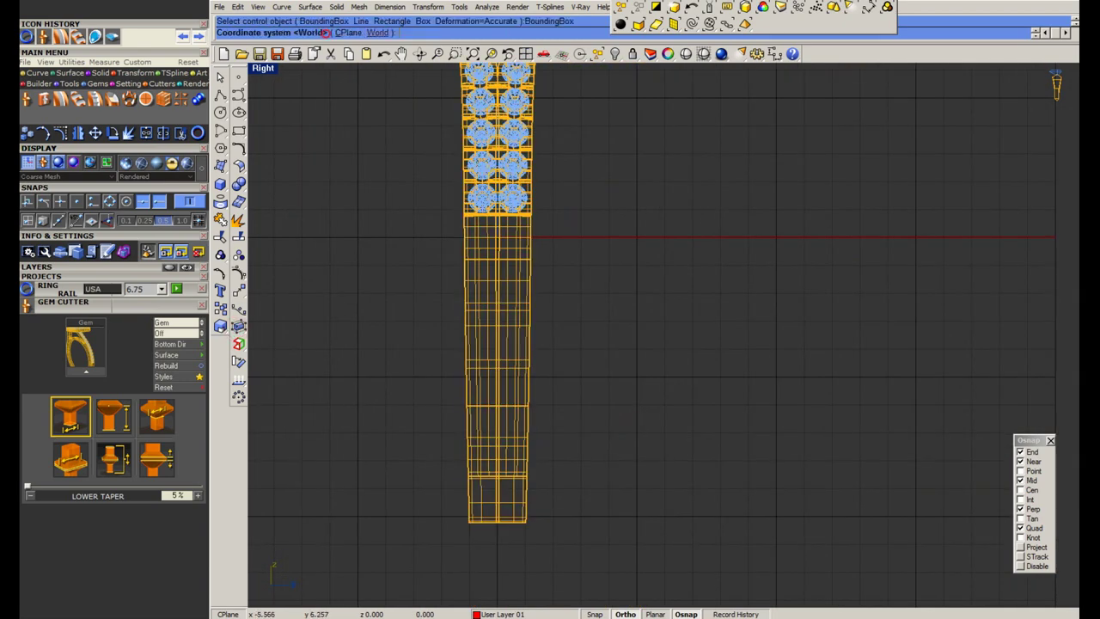
{"action": "left_click", "coordinate": [371, 33]}
{"action": "key", "text": "Return"}
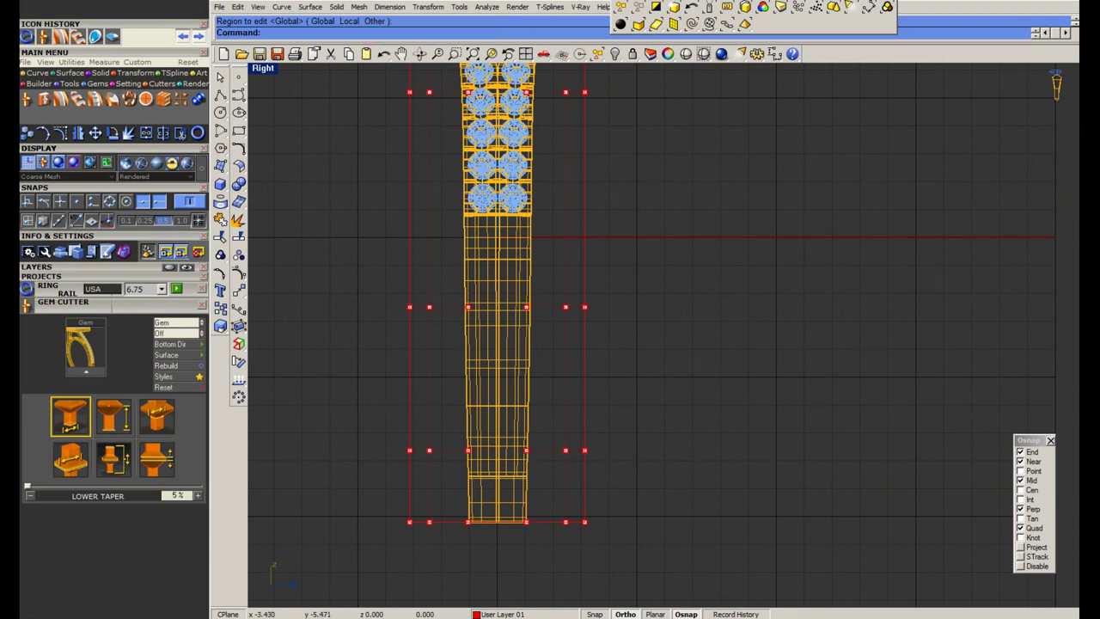
Scale the row of cage points just below the gem rows slightly inward about the origin to narrow the shank.
{"action": "left_click_drag", "start_coordinate": [528, 297], "coordinate": [651, 277]}
{"action": "key", "text": "F6"}
{"action": "type", "text": "0"}
{"action": "key", "text": "Return"}
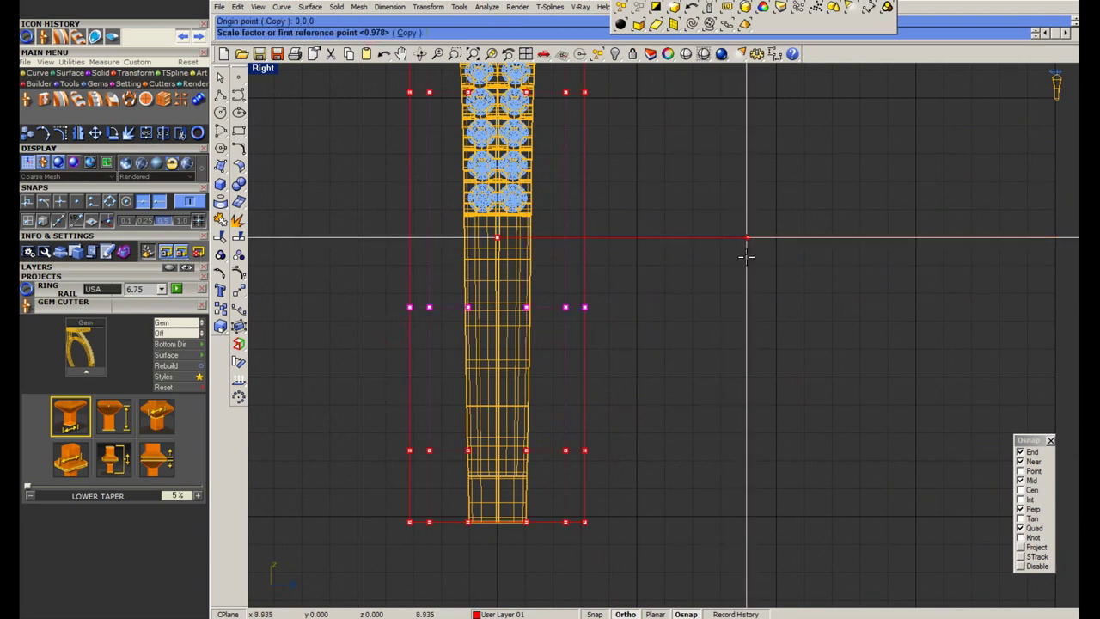
{"action": "left_click", "coordinate": [747, 256]}
{"action": "left_click", "coordinate": [739, 258]}
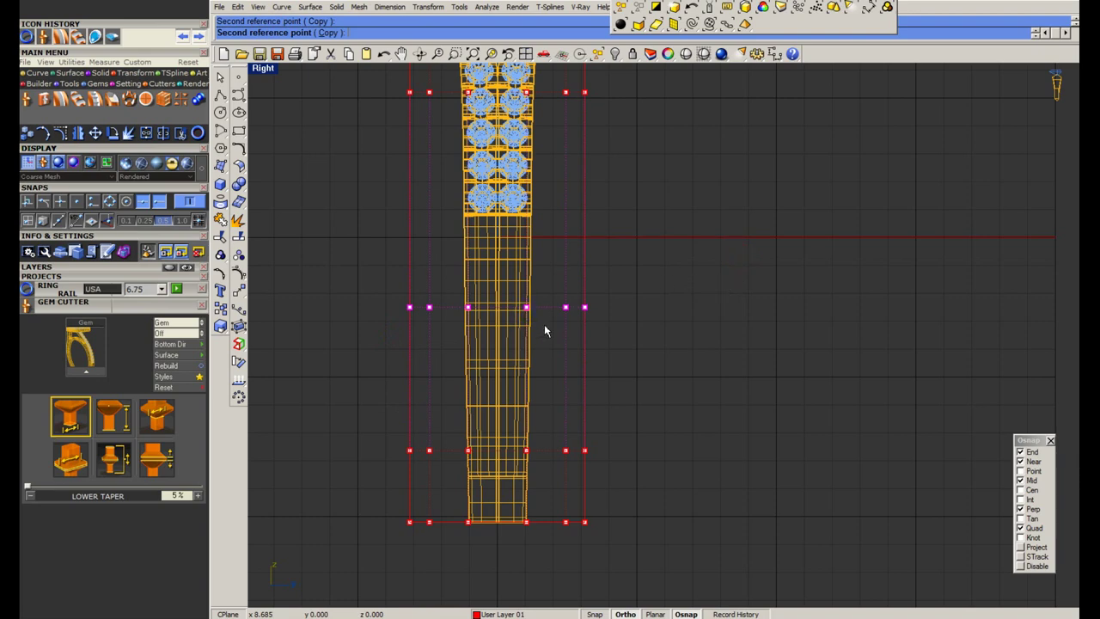
{"action": "scroll", "coordinate": [544, 325], "scroll_direction": "up", "scroll_amount": 2}
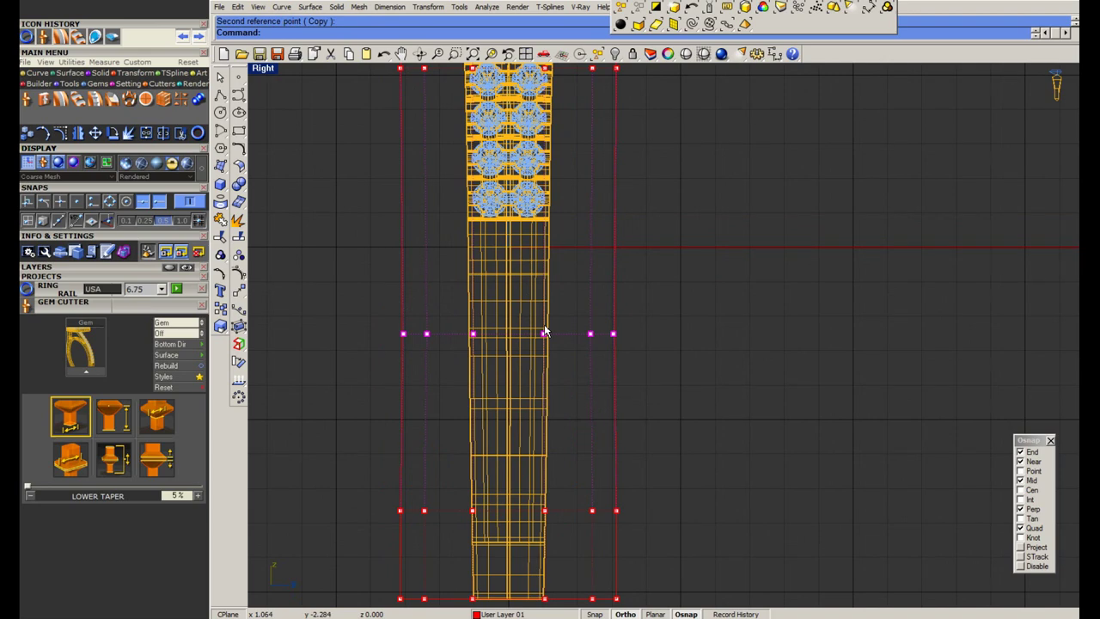
Finish the cage edit on the two shank bands and delete the control cage around them.
{"action": "key", "text": "Escape"}
{"action": "key", "text": "Escape"}
{"action": "scroll", "coordinate": [530, 313], "scroll_direction": "down", "scroll_amount": 6}
{"action": "left_click", "coordinate": [578, 335]}
{"action": "key", "text": "Delete"}
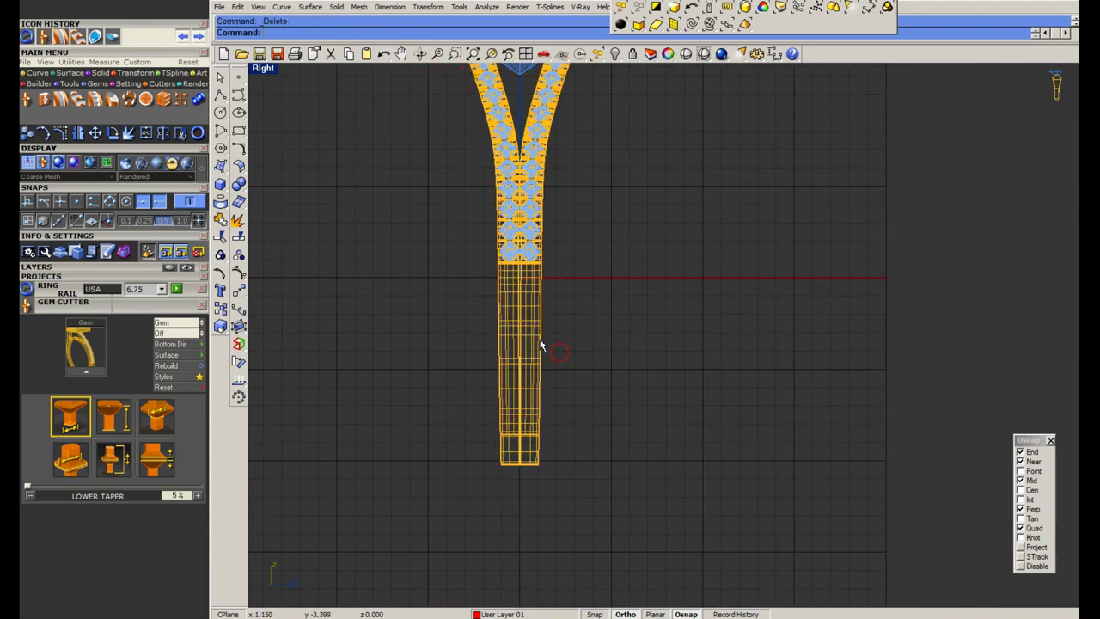
{"action": "scroll", "coordinate": [517, 469], "scroll_direction": "up", "scroll_amount": 6}
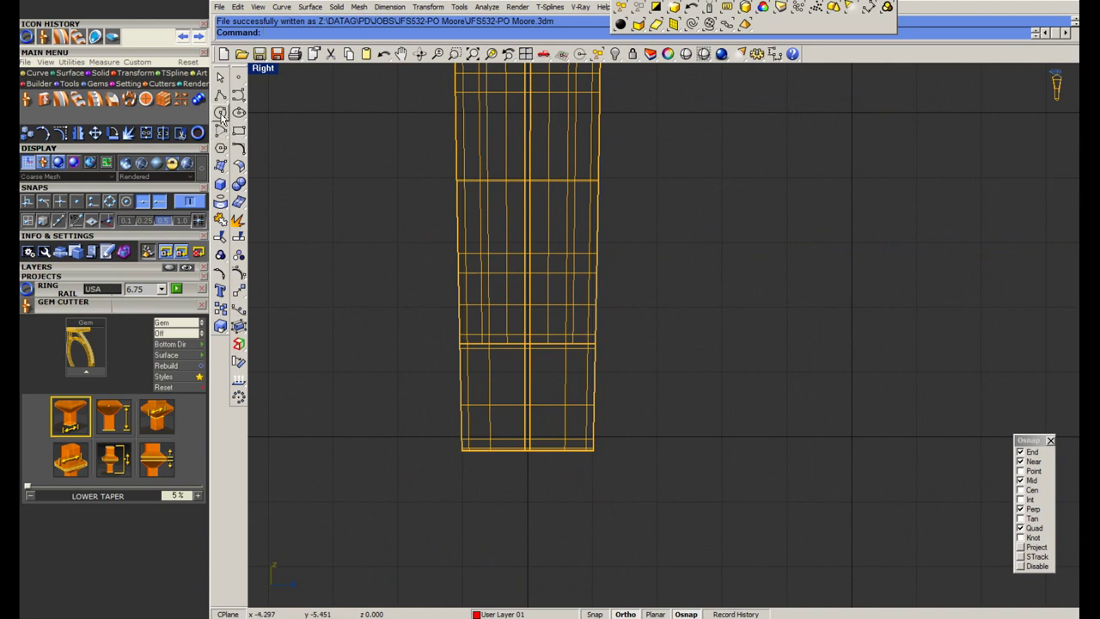
Draw a shallow downward-bulging arc between the two lower corners of the shank in the Right view.
{"action": "left_click", "coordinate": [223, 98]}
{"action": "left_click", "coordinate": [221, 132]}
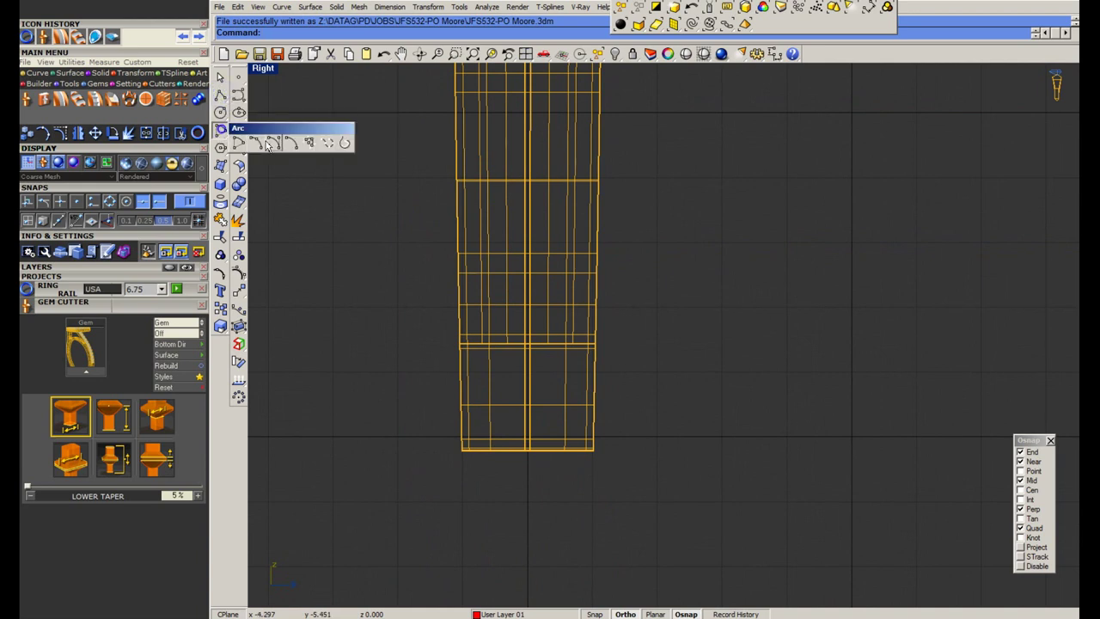
{"action": "left_click", "coordinate": [259, 140]}
{"action": "key", "text": "Escape"}
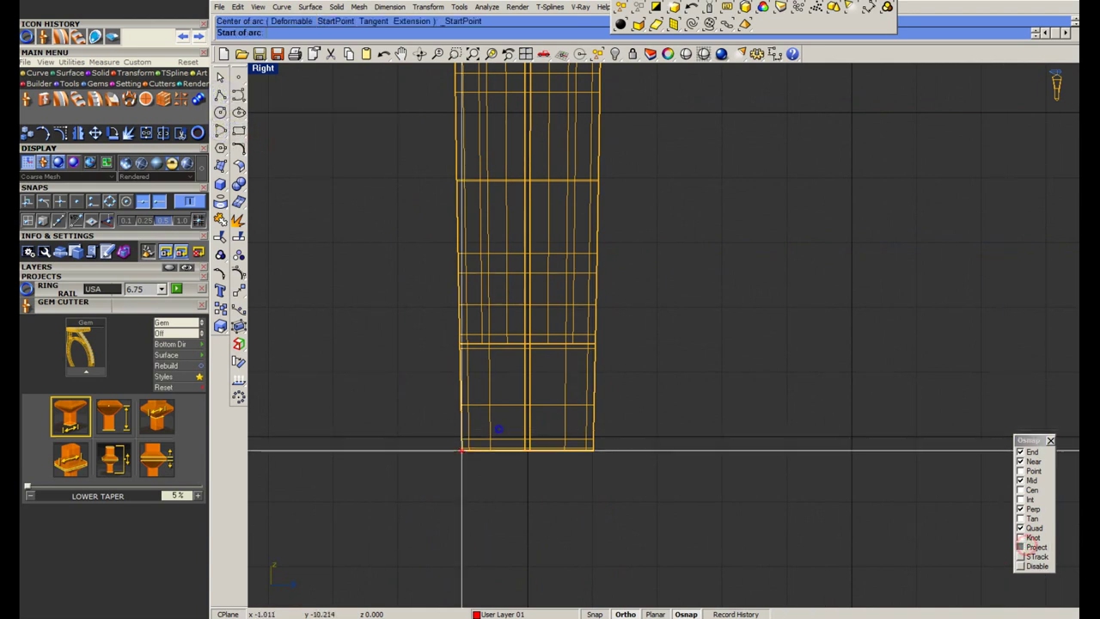
{"action": "left_click", "coordinate": [462, 450]}
{"action": "left_click", "coordinate": [593, 450]}
{"action": "scroll", "coordinate": [564, 471], "scroll_direction": "up", "scroll_amount": 2}
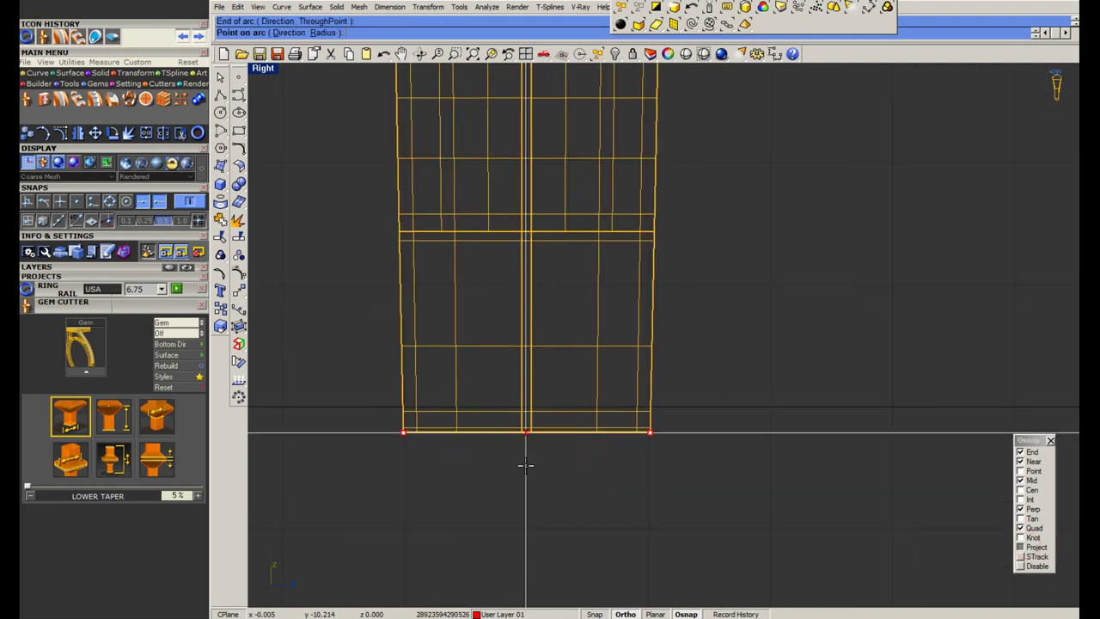
{"action": "left_click", "coordinate": [522, 462]}
Scale the arc in one dimension about its midpoint, widening it past both shank sides and deepening its curve vertically.
{"action": "type", "text": "1"}
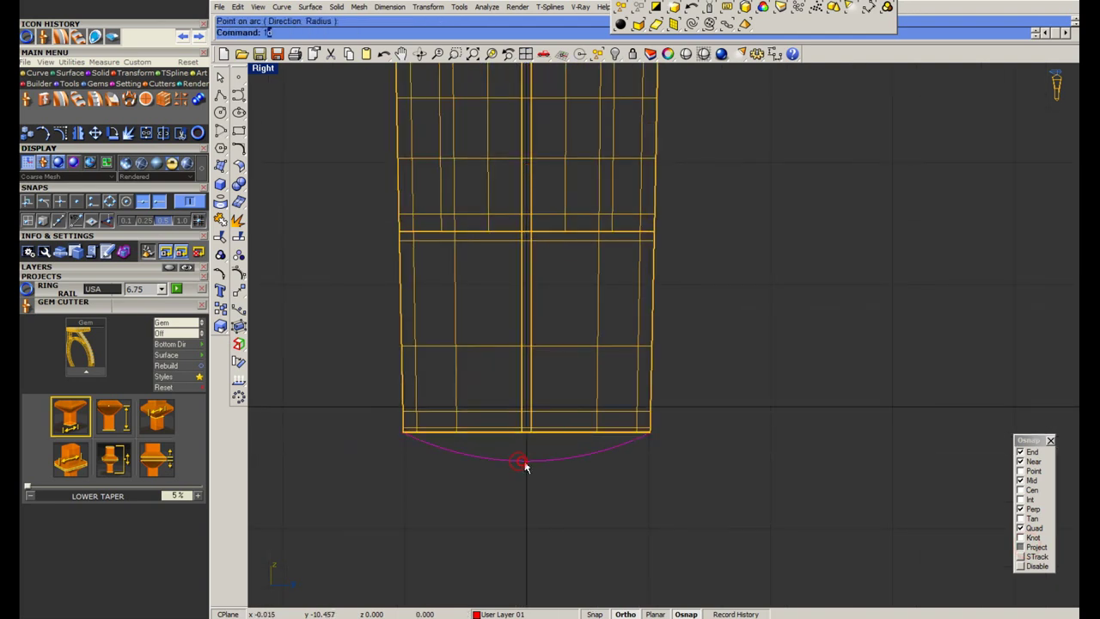
{"action": "type", "text": "d"}
{"action": "key", "text": "Return"}
{"action": "left_click", "coordinate": [525, 461]}
{"action": "left_click", "coordinate": [645, 463]}
{"action": "left_click", "coordinate": [661, 466]}
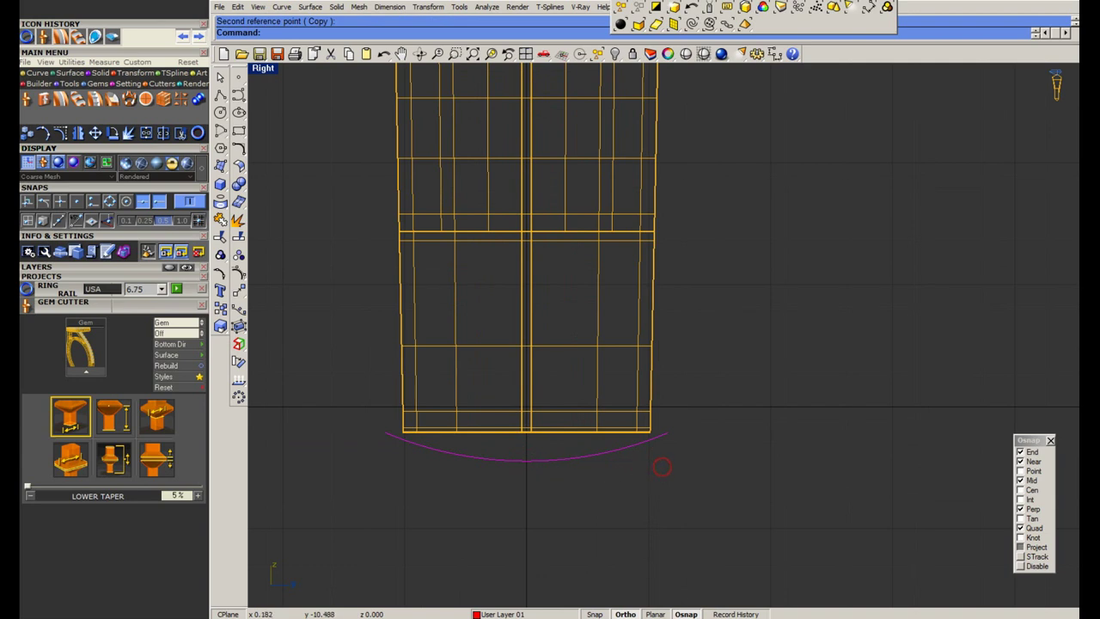
{"action": "right_click", "coordinate": [662, 467]}
{"action": "left_click", "coordinate": [526, 461]}
{"action": "left_click", "coordinate": [526, 495]}
{"action": "left_click", "coordinate": [526, 508]}
Move the arc up so its low point meets the shank's lower edge, and rebuild it with 4 points and degree 3.
{"action": "type", "text": "M"}
{"action": "key", "text": "Return"}
{"action": "left_click", "coordinate": [525, 461]}
{"action": "left_click", "coordinate": [525, 437]}
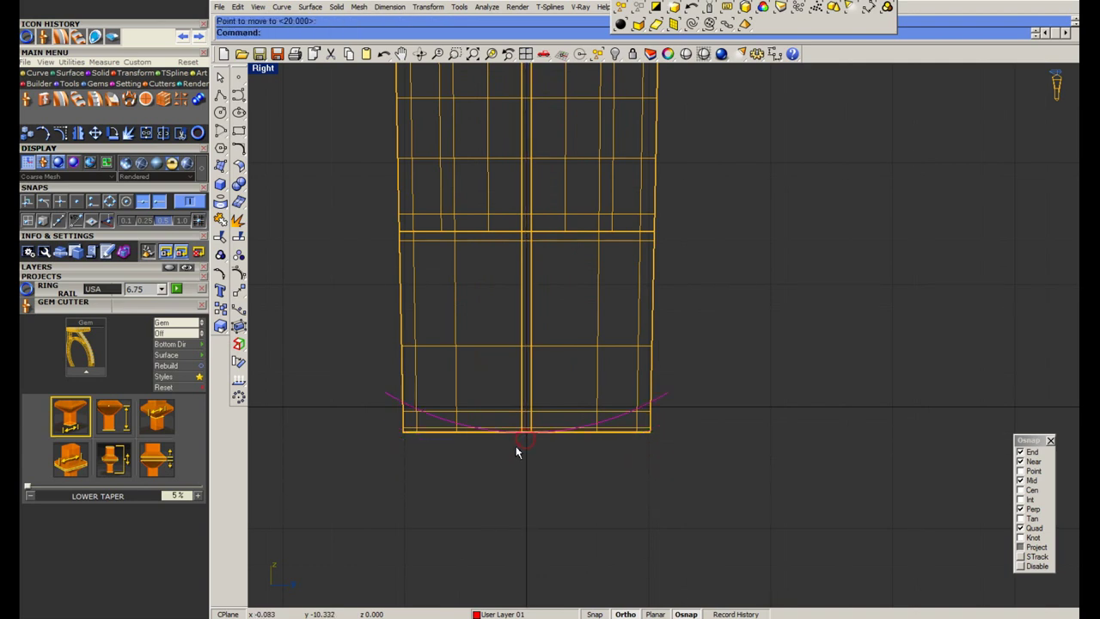
{"action": "type", "text": "Rebuild"}
{"action": "key", "text": "Return"}
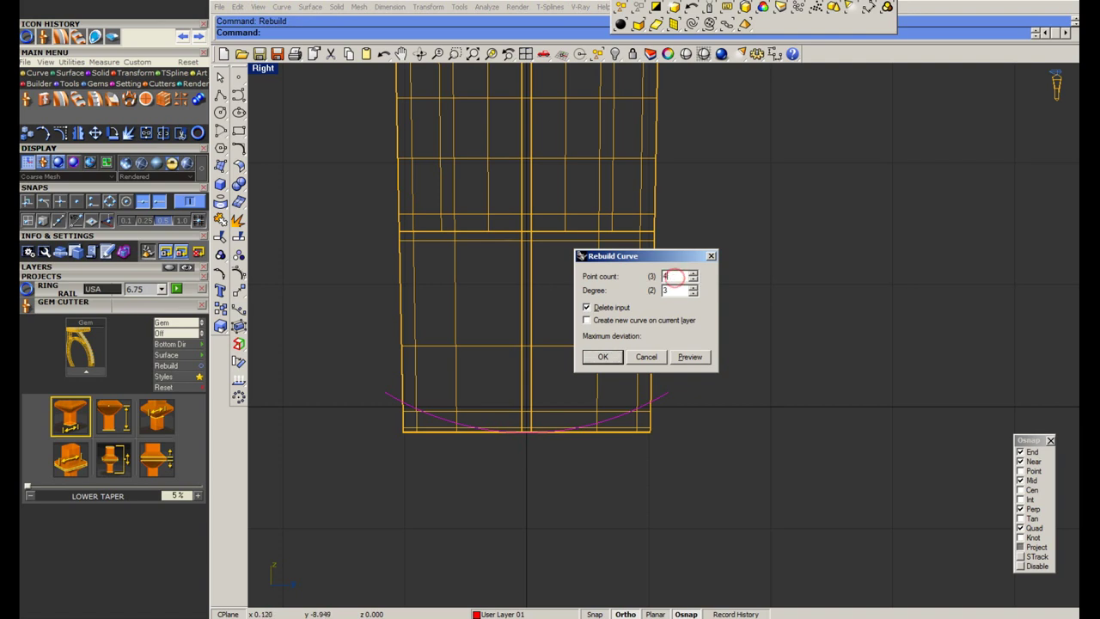
{"action": "key", "text": "Return"}
{"action": "left_click_drag", "start_coordinate": [421, 485], "coordinate": [619, 421]}
{"action": "type", "text": "scale1d"}
{"action": "key", "text": "Return"}
{"action": "scroll", "coordinate": [525, 475], "scroll_direction": "down", "scroll_amount": 4}
{"action": "key", "text": "Escape"}
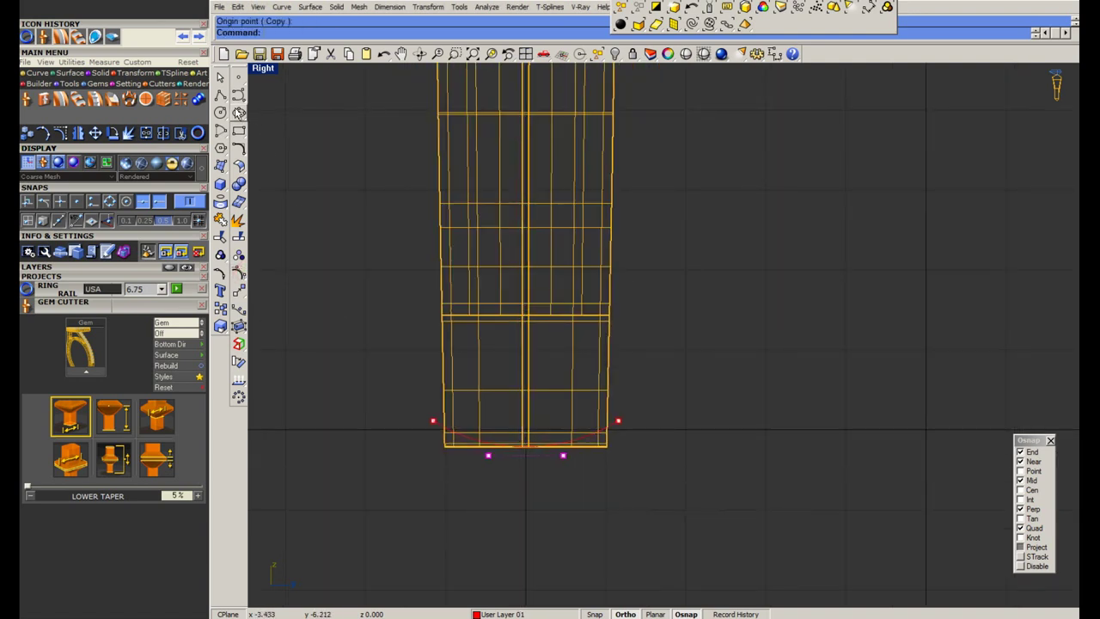
Draw a vertical construction line from the origin (0) down to below the shank's lower edge.
{"action": "left_click", "coordinate": [224, 97]}
{"action": "type", "text": "0"}
{"action": "key", "text": "Return"}
{"action": "left_click", "coordinate": [526, 517]}
{"action": "right_click", "coordinate": [507, 518]}
{"action": "scroll", "coordinate": [519, 462], "scroll_direction": "up", "scroll_amount": 6}
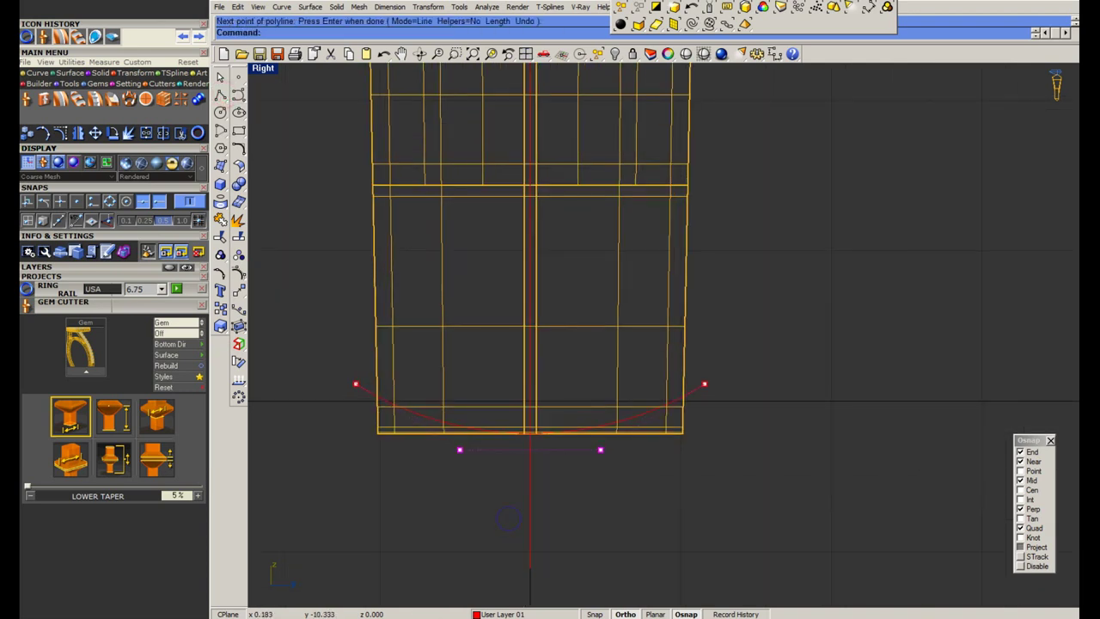
Move the rebuilt curve down slightly and trace a new arc from its two ends through its low point on the centre line.
{"action": "left_click", "coordinate": [624, 422]}
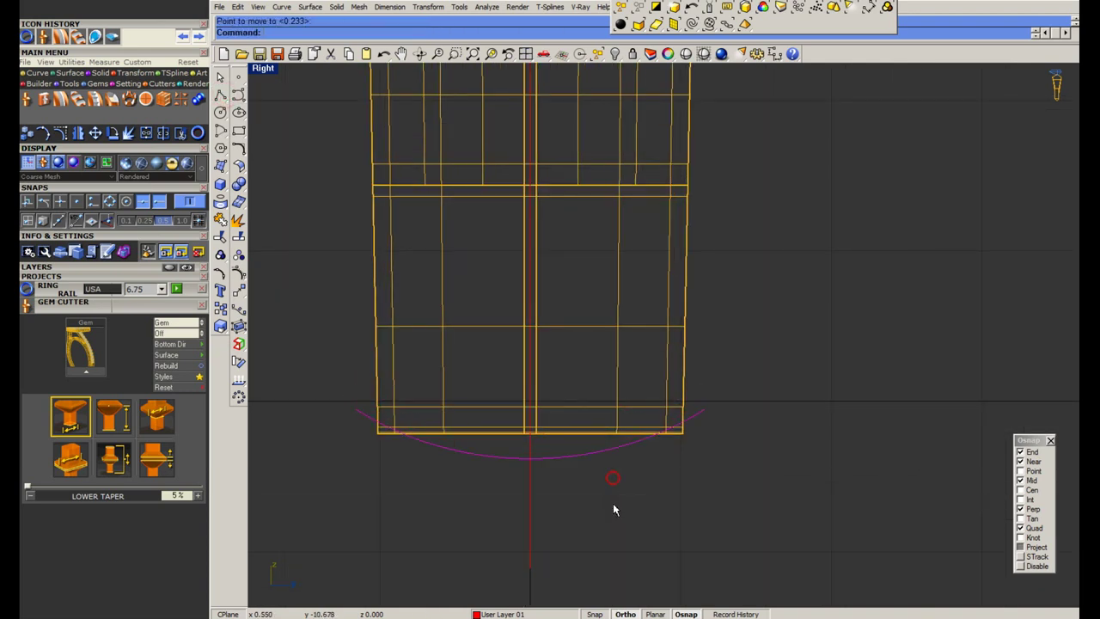
{"action": "left_click", "coordinate": [222, 131]}
{"action": "left_click", "coordinate": [256, 145]}
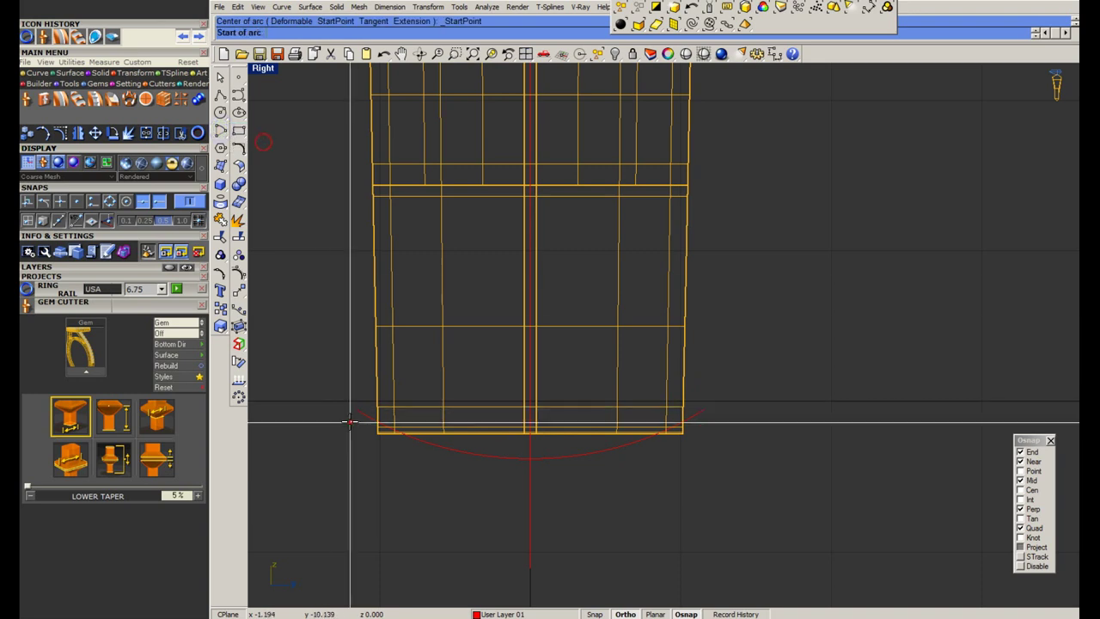
{"action": "left_click", "coordinate": [355, 410]}
{"action": "left_click", "coordinate": [702, 410]}
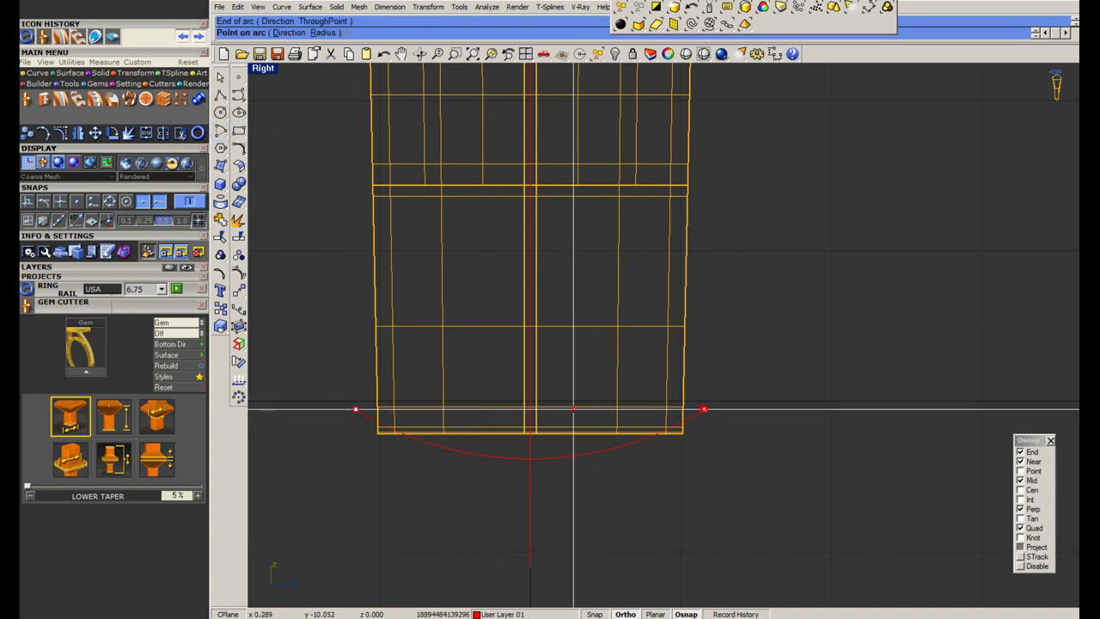
{"action": "left_click", "coordinate": [529, 461]}
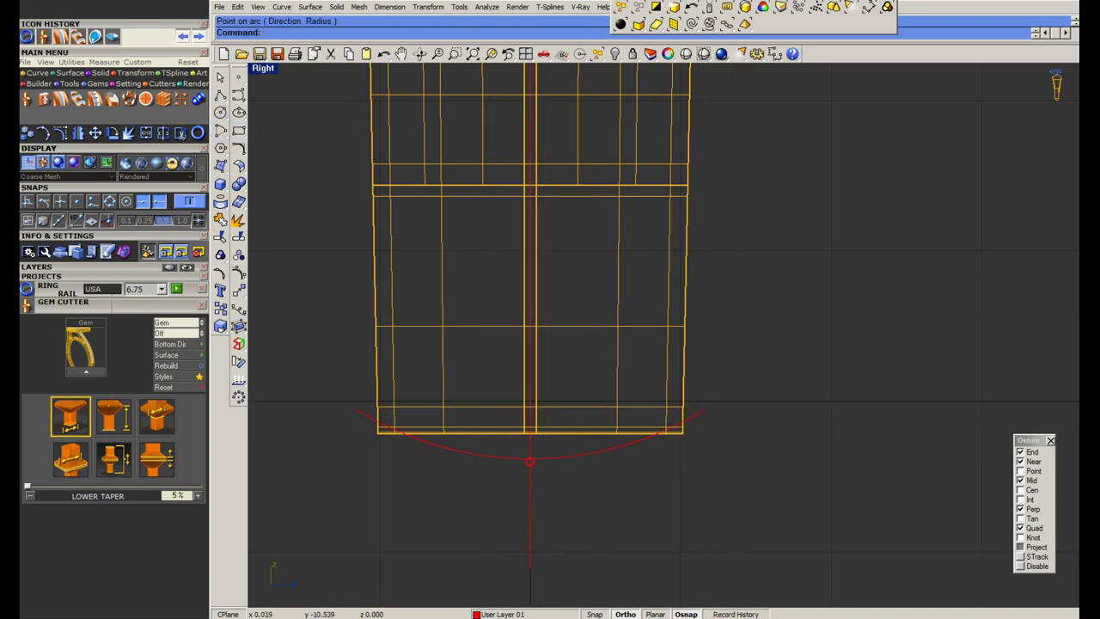
Rebuild the new arc with a point count of 4 and degree 3.
{"action": "left_click", "coordinate": [674, 10]}
{"action": "scroll", "coordinate": [486, 480], "scroll_direction": "up", "scroll_amount": 4}
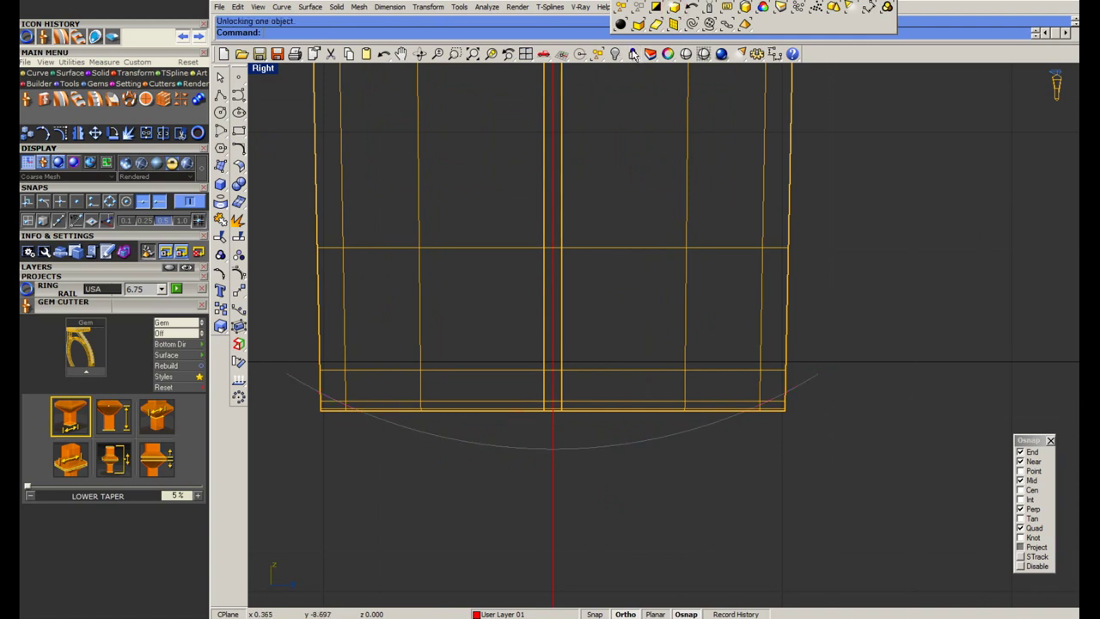
{"action": "type", "text": "Rebuild"}
{"action": "key", "text": "Return"}
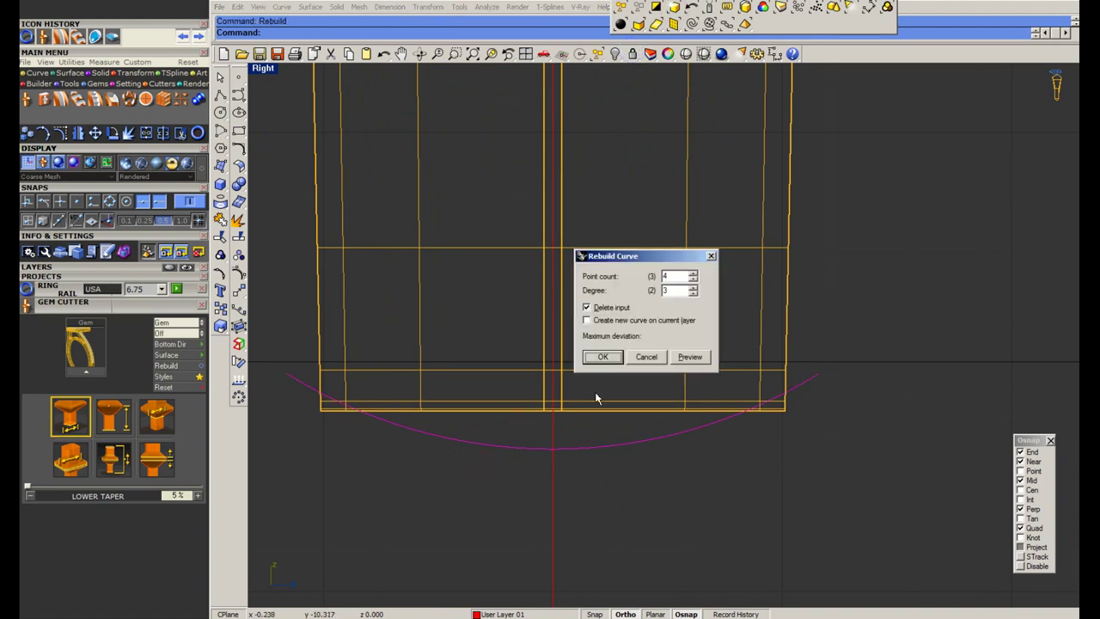
{"action": "key", "text": "Return"}
Scale the arc's two middle control points outward in one dimension about the centre line to flatten its middle.
{"action": "left_click_drag", "start_coordinate": [368, 443], "coordinate": [787, 522]}
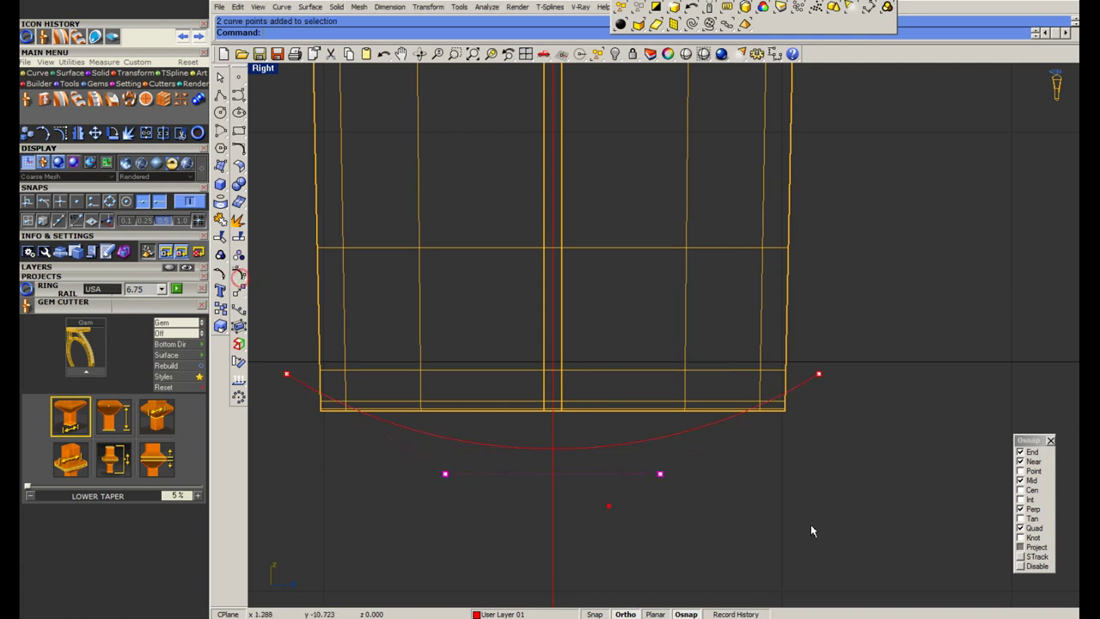
{"action": "key", "text": "F4"}
{"action": "left_click", "coordinate": [555, 523]}
{"action": "left_click", "coordinate": [756, 525]}
{"action": "left_click", "coordinate": [814, 529]}
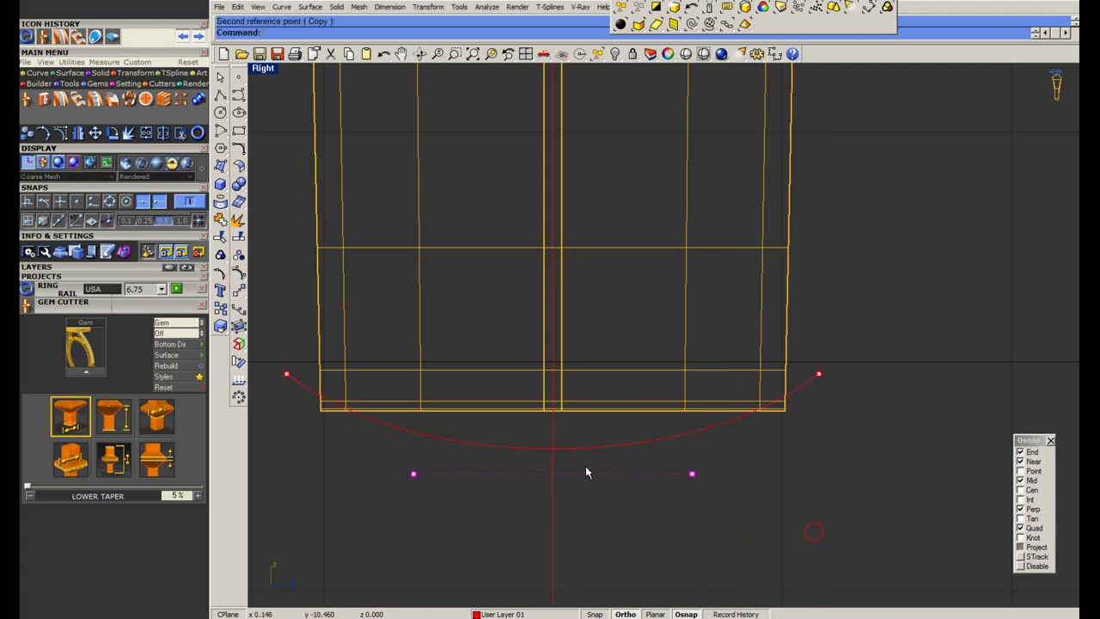
Move the arc up so its low point meets the shank's lower edge, and delete the vertical construction line.
{"action": "scroll", "coordinate": [575, 455], "scroll_direction": "up", "scroll_amount": 4}
{"action": "type", "text": "m"}
{"action": "key", "text": "Return"}
{"action": "left_click", "coordinate": [634, 532]}
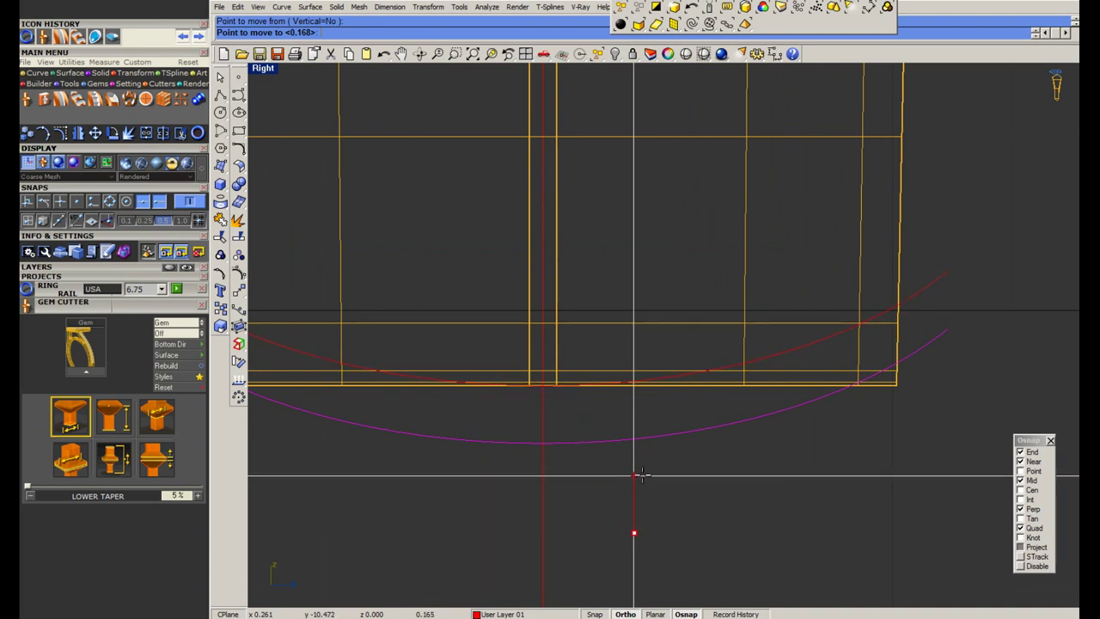
{"action": "left_click", "coordinate": [642, 474]}
{"action": "scroll", "coordinate": [518, 369], "scroll_direction": "down", "scroll_amount": 4}
{"action": "left_click_drag", "start_coordinate": [592, 459], "coordinate": [455, 515]}
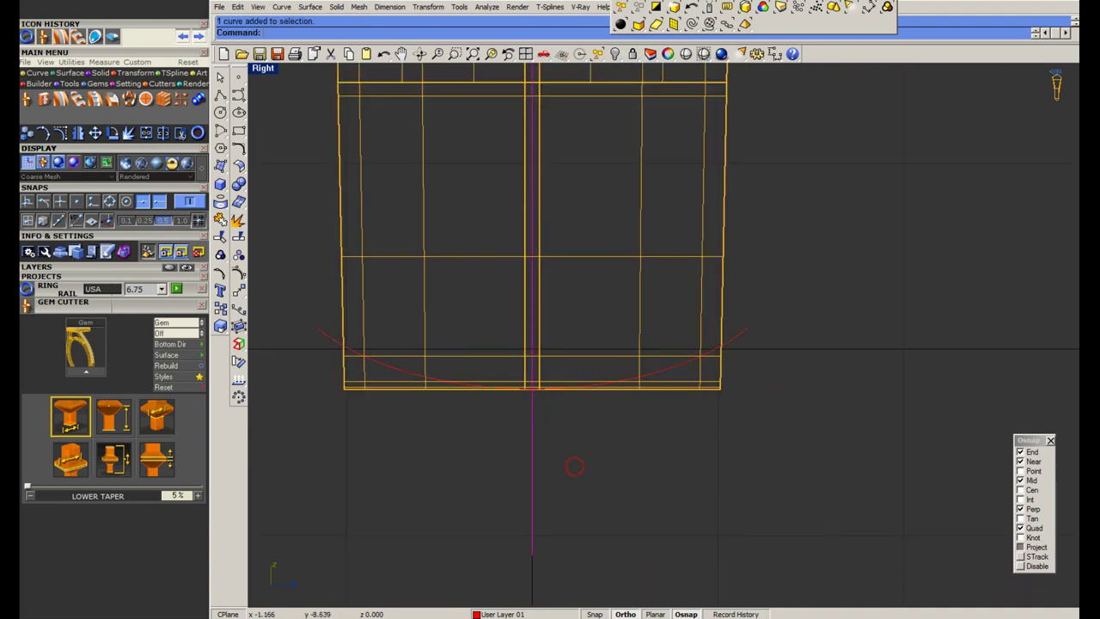
{"action": "key", "text": "Delete"}
Show the ring in the maximized Perspective view at an angle and save the model.
{"action": "double_click", "coordinate": [270, 69]}
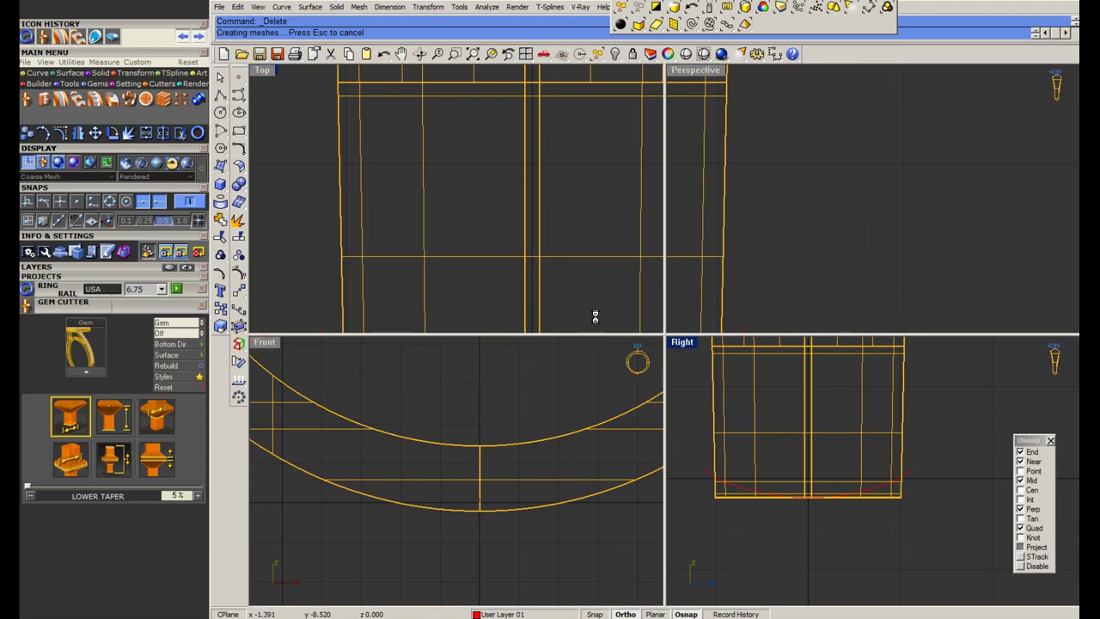
{"action": "double_click", "coordinate": [695, 74]}
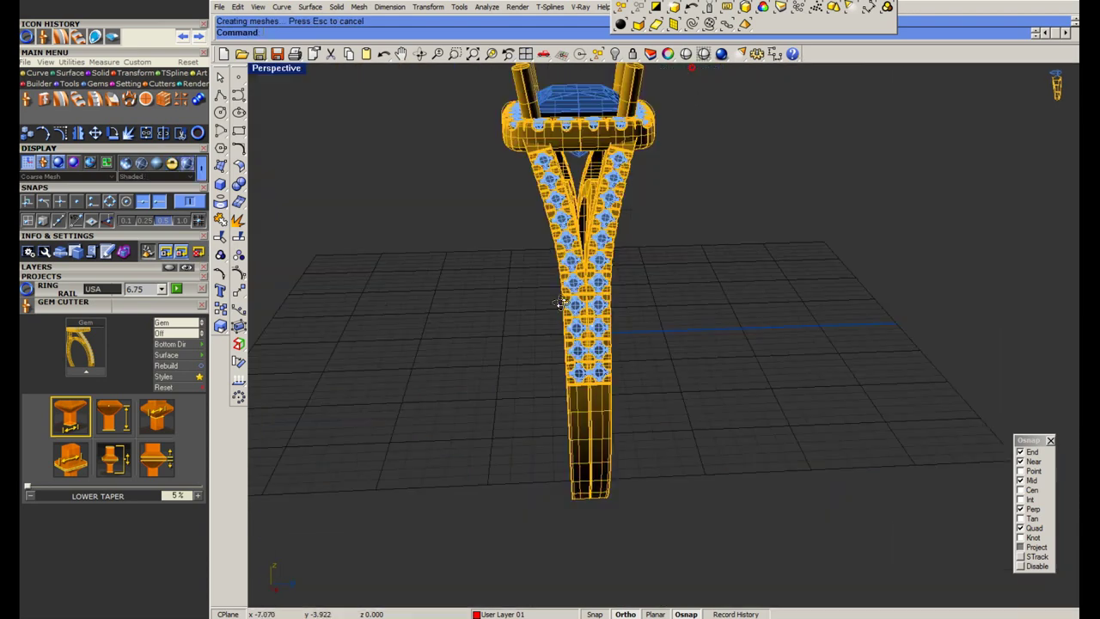
{"action": "right_click_drag", "start_coordinate": [483, 321], "coordinate": [613, 336]}
{"action": "type", "text": "Save"}
{"action": "key", "text": "Return"}
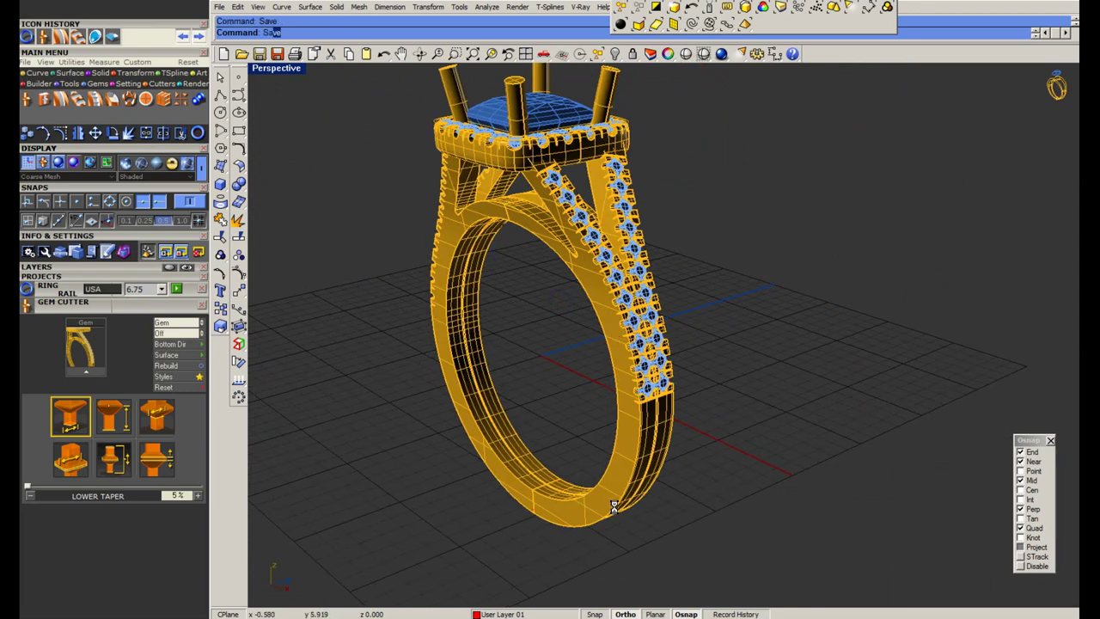
Set up a two-rail sweep using the two outer edges of the plain lower shank as rails and the arc as cross section.
{"action": "scroll", "coordinate": [623, 508], "scroll_direction": "up", "scroll_amount": 6}
{"action": "type", "text": "sweep2"}
{"action": "key", "text": "Return"}
{"action": "left_click", "coordinate": [619, 495]}
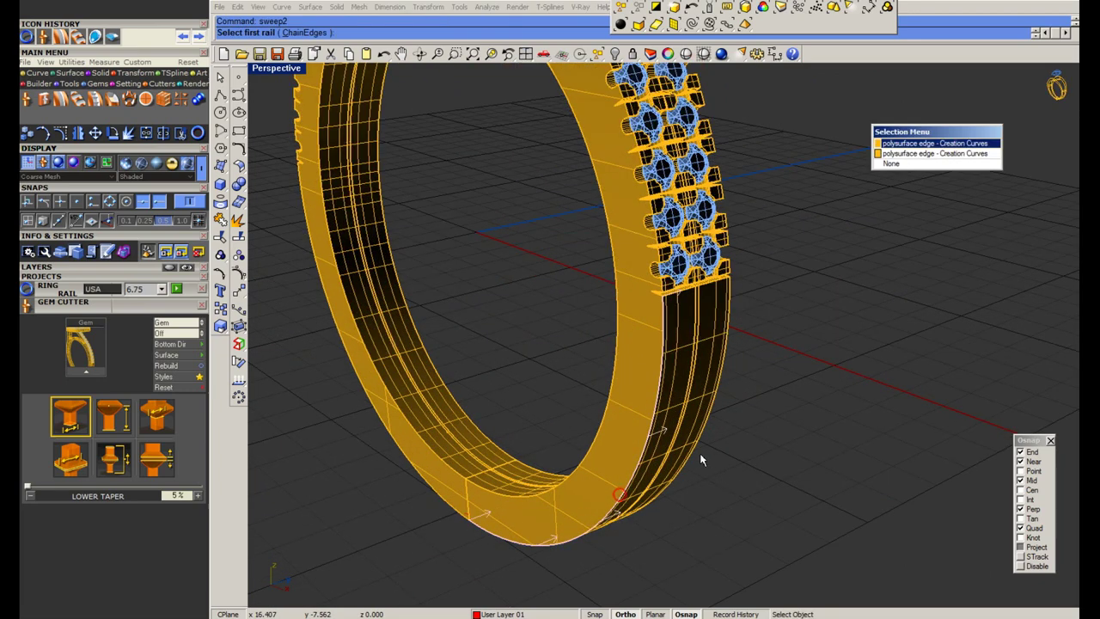
{"action": "right_click", "coordinate": [700, 454]}
{"action": "left_click", "coordinate": [707, 418]}
{"action": "right_click", "coordinate": [708, 419]}
{"action": "right_click_drag", "start_coordinate": [560, 501], "coordinate": [430, 562]}
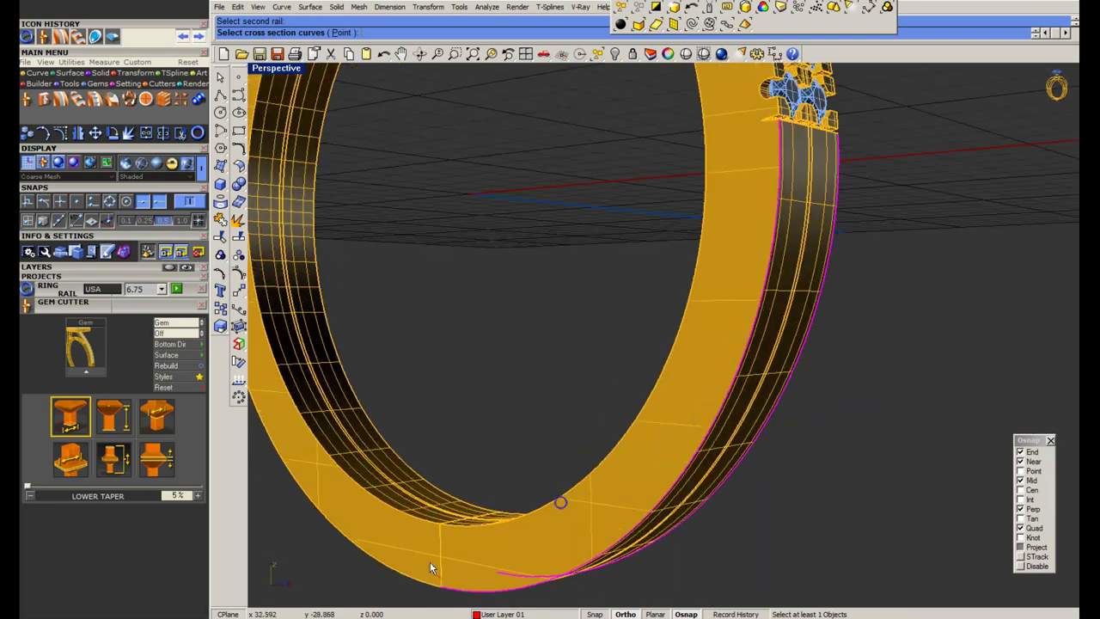
{"action": "scroll", "coordinate": [432, 566], "scroll_direction": "up", "scroll_amount": 3}
{"action": "left_click", "coordinate": [435, 578]}
{"action": "right_click", "coordinate": [435, 578]}
Turn on Maintain height for the two-rail sweep, preview it, and create the surface.
{"action": "scroll", "coordinate": [693, 427], "scroll_direction": "down", "scroll_amount": 6}
{"action": "right_click_drag", "start_coordinate": [687, 427], "coordinate": [622, 432]}
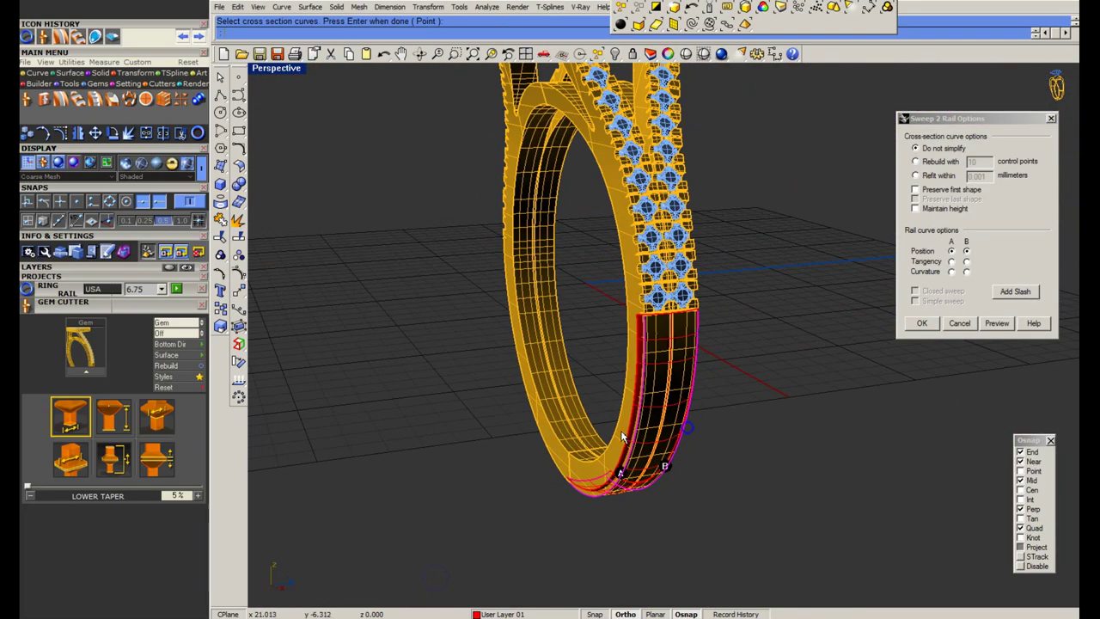
{"action": "scroll", "coordinate": [623, 437], "scroll_direction": "up", "scroll_amount": 8}
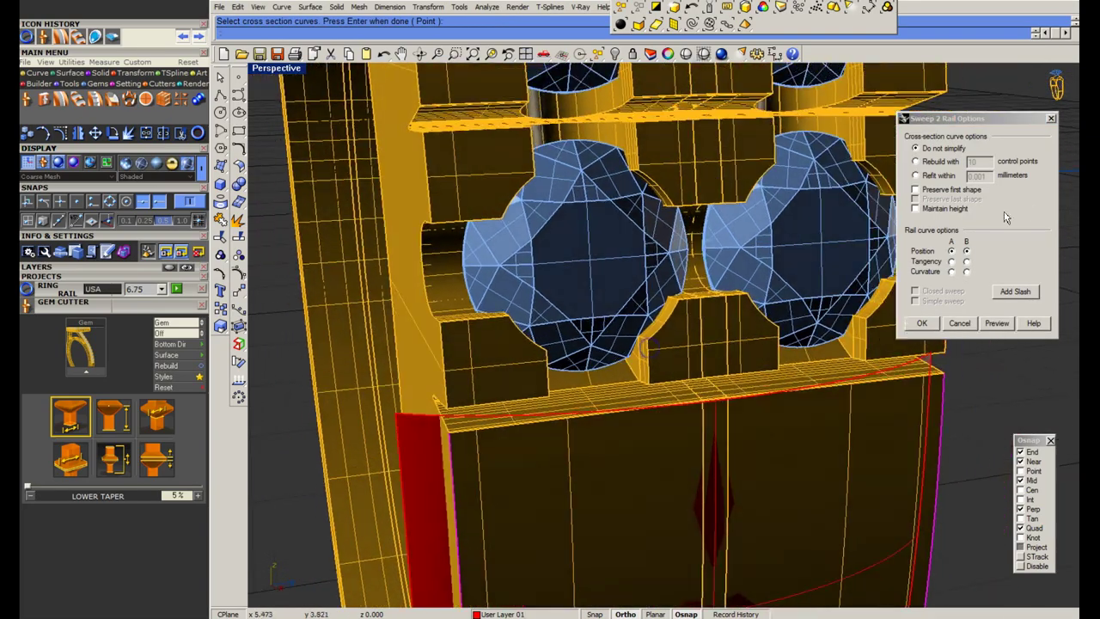
{"action": "left_click", "coordinate": [943, 209]}
{"action": "left_click", "coordinate": [997, 323]}
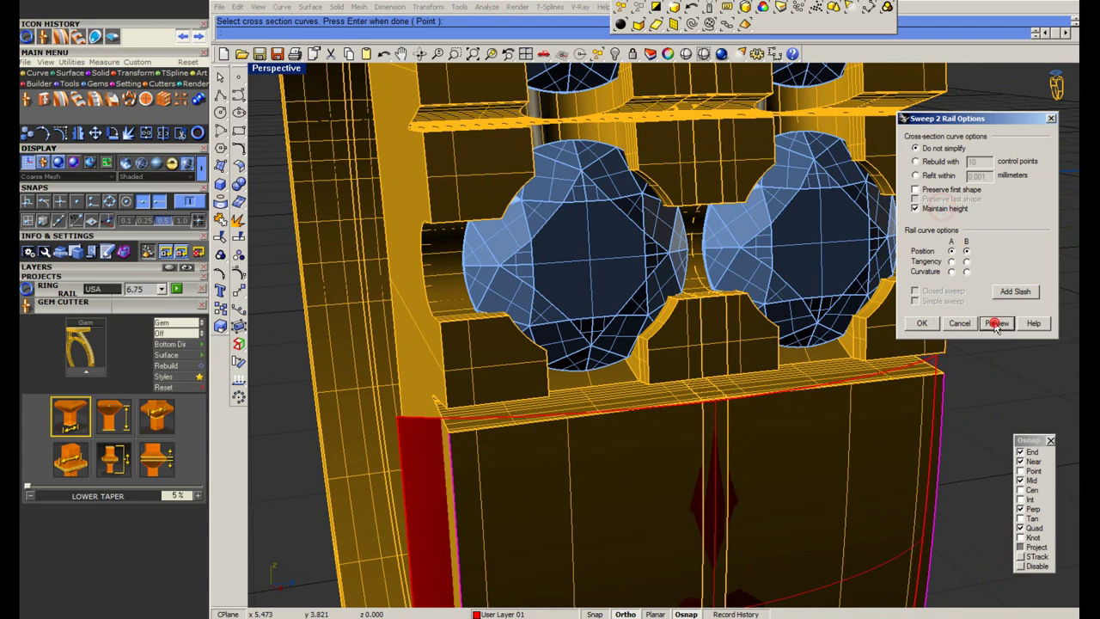
{"action": "left_click", "coordinate": [925, 327]}
Try to extend the swept surface's upper edge below the gem rows with an extension factor of 1, and undo it.
{"action": "scroll", "coordinate": [564, 270], "scroll_direction": "down", "scroll_amount": 5}
{"action": "scroll", "coordinate": [521, 341], "scroll_direction": "up", "scroll_amount": 9}
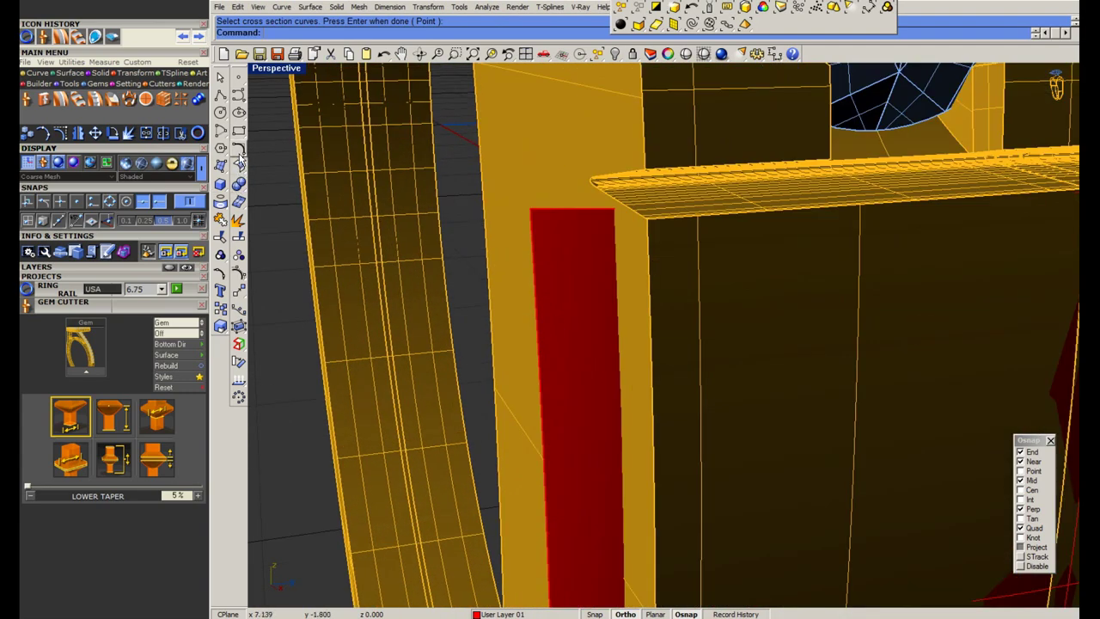
{"action": "left_click", "coordinate": [240, 163]}
{"action": "left_click", "coordinate": [260, 180]}
{"action": "left_click", "coordinate": [598, 209]}
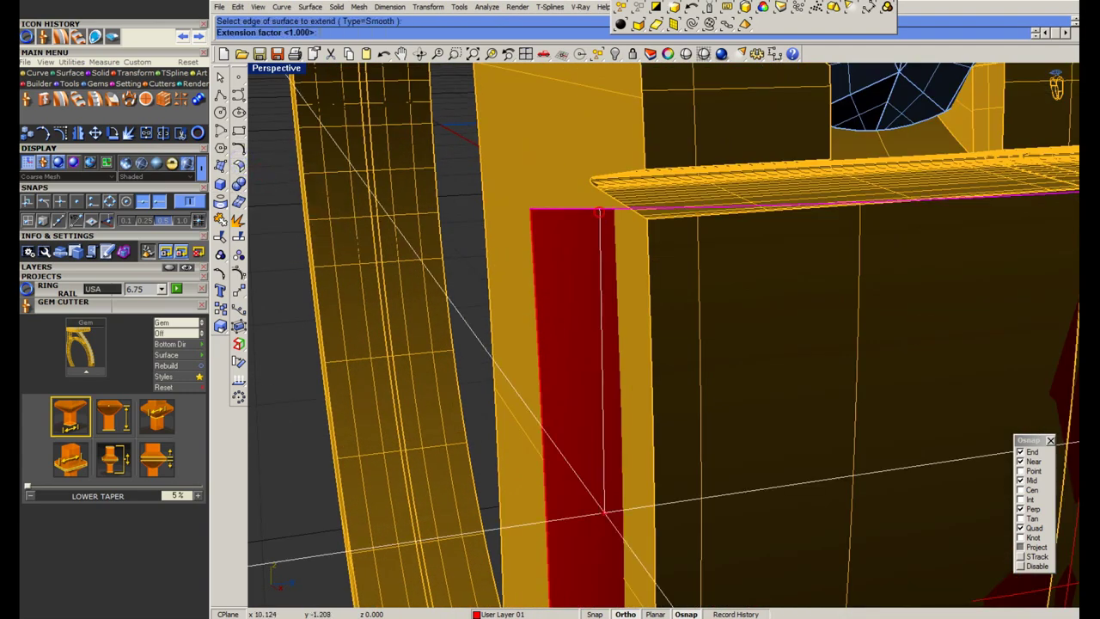
{"action": "type", "text": "1"}
{"action": "key", "text": "Return"}
{"action": "key", "text": "ctrl+z"}
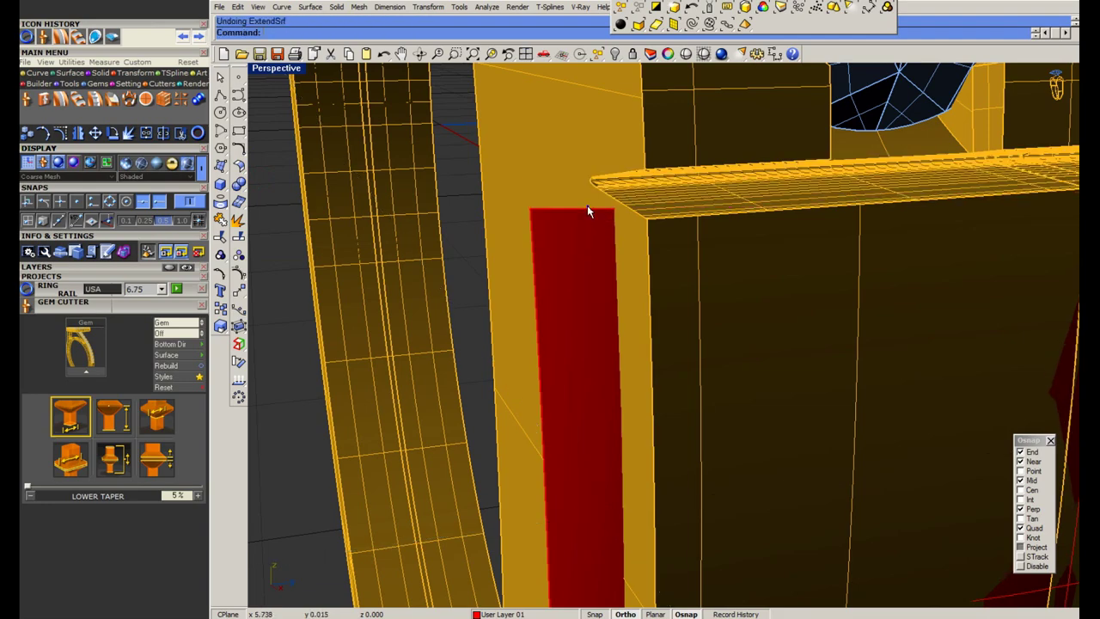
Extend the swept surface's upper edge smoothly past the groove below the gem rows.
{"action": "right_click", "coordinate": [590, 210]}
{"action": "left_click", "coordinate": [588, 209]}
{"action": "key", "text": "Return"}
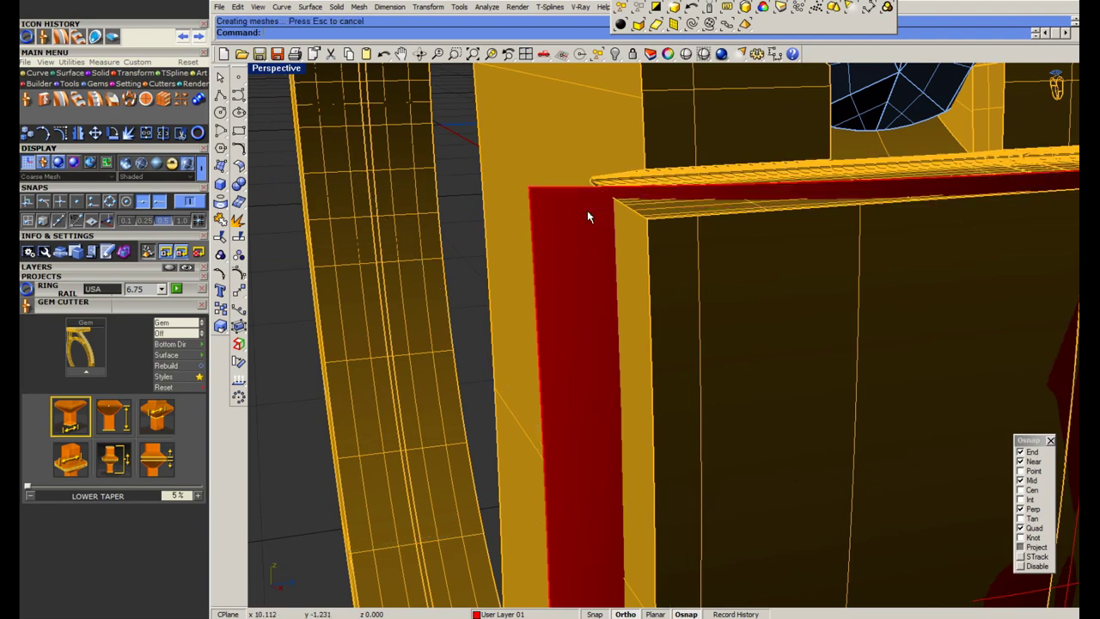
Extend the lower end edge of the swept surface smoothly a short way past the shank's bottom centre seam.
{"action": "scroll", "coordinate": [587, 217], "scroll_direction": "down", "scroll_amount": 10}
{"action": "right_click_drag", "start_coordinate": [499, 344], "coordinate": [611, 385]}
{"action": "left_click", "coordinate": [518, 479]}
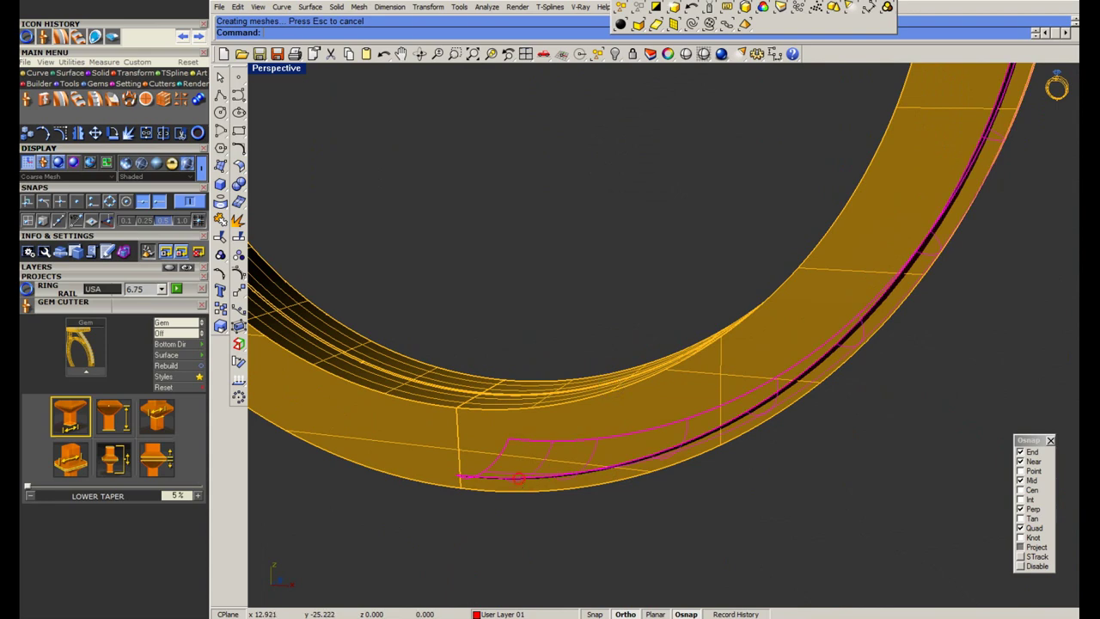
{"action": "scroll", "coordinate": [590, 466], "scroll_direction": "down", "scroll_amount": 6}
{"action": "right_click_drag", "start_coordinate": [590, 467], "coordinate": [634, 471]}
{"action": "key", "text": "Delete"}
{"action": "left_click", "coordinate": [239, 166]}
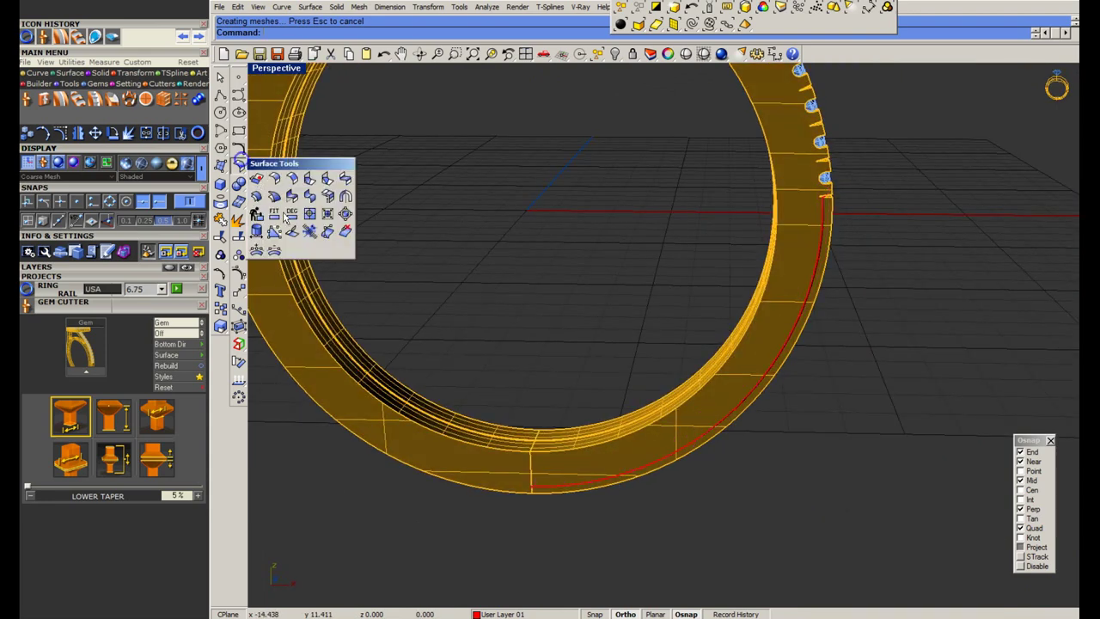
{"action": "left_click", "coordinate": [258, 191]}
{"action": "right_click_drag", "start_coordinate": [580, 404], "coordinate": [514, 476]}
{"action": "scroll", "coordinate": [514, 474], "scroll_direction": "up", "scroll_amount": 7}
{"action": "left_click", "coordinate": [540, 384]}
{"action": "right_click", "coordinate": [540, 383]}
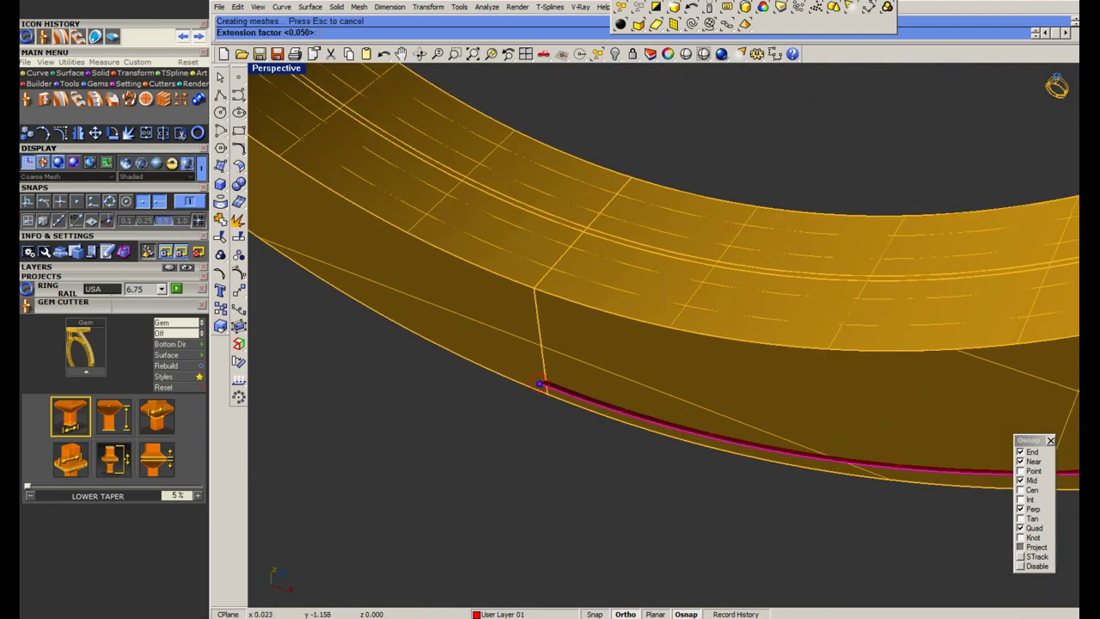
{"action": "scroll", "coordinate": [542, 383], "scroll_direction": "up", "scroll_amount": 6}
{"action": "right_click", "coordinate": [542, 383]}
{"action": "left_click", "coordinate": [538, 379]}
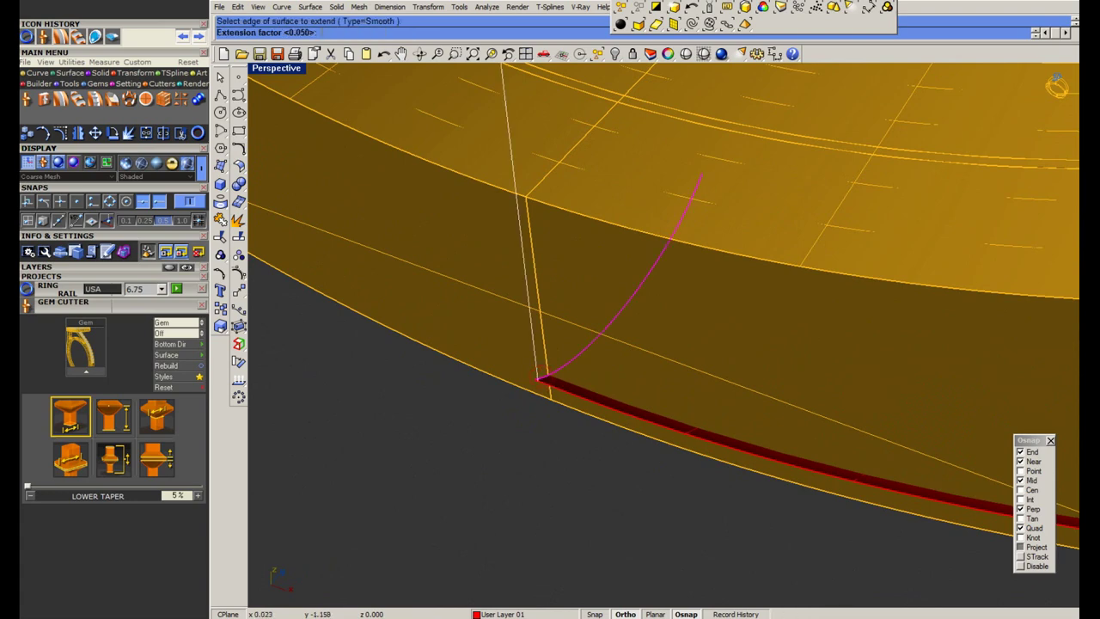
{"action": "left_click", "coordinate": [557, 393]}
{"action": "left_click", "coordinate": [559, 387]}
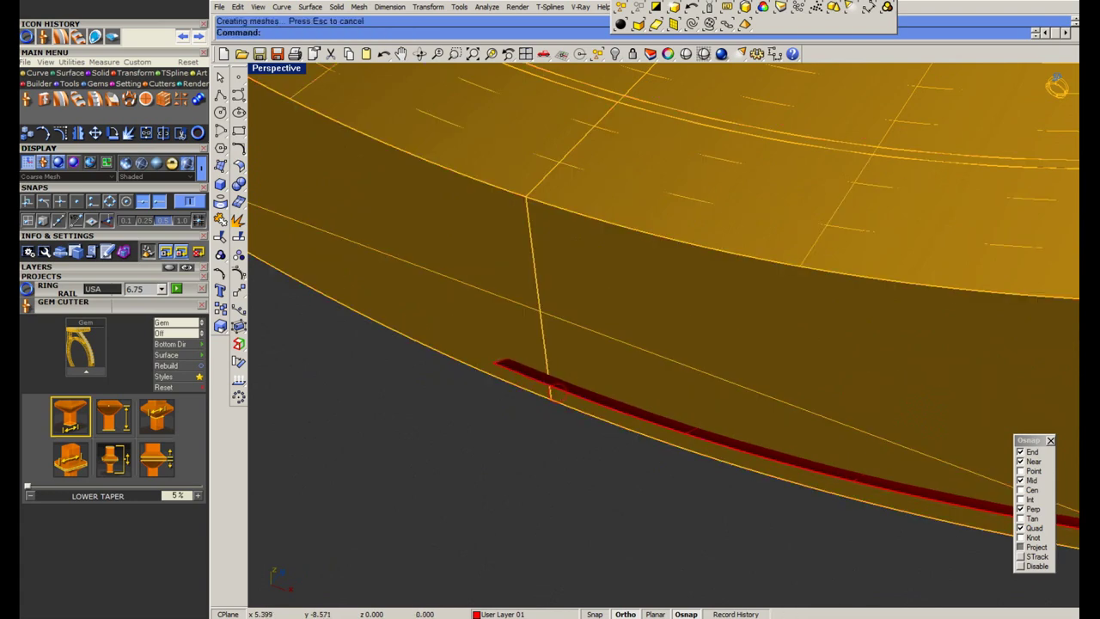
{"action": "right_click", "coordinate": [559, 389]}
Offset the extended surface outward by 1 mm as a solid, flipping the offset direction away from the shank.
{"action": "left_click", "coordinate": [240, 165]}
{"action": "left_click", "coordinate": [257, 196]}
{"action": "scroll", "coordinate": [450, 472], "scroll_direction": "down", "scroll_amount": 6}
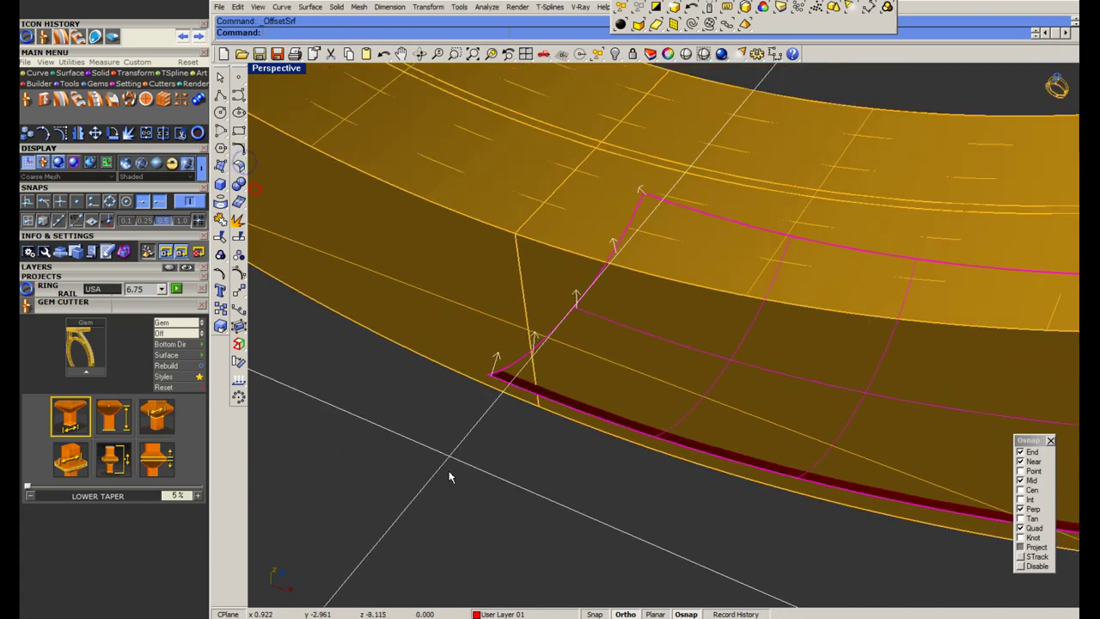
{"action": "type", "text": "ff"}
{"action": "key", "text": "Return"}
{"action": "key", "text": "Return"}
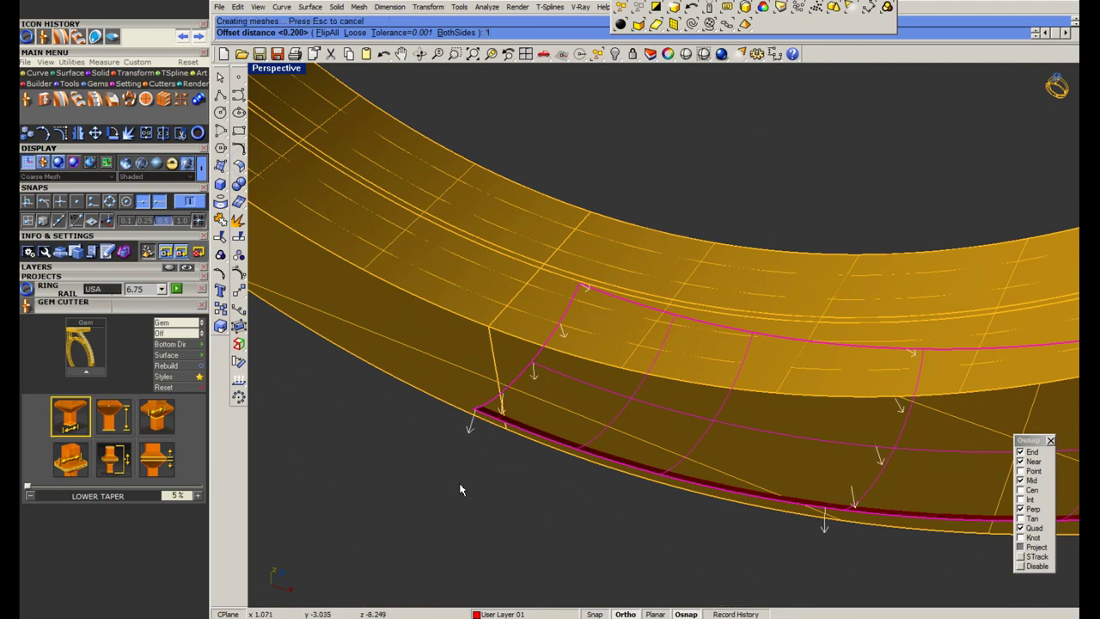
{"action": "scroll", "coordinate": [603, 443], "scroll_direction": "down", "scroll_amount": 10}
{"action": "right_click_drag", "start_coordinate": [603, 442], "coordinate": [611, 452]}
Trim off the offset solid's overhanging end with a vertical cut plane through the shank's bottom centre, and delete the plane.
{"action": "left_click", "coordinate": [608, 531]}
{"action": "scroll", "coordinate": [608, 529], "scroll_direction": "up", "scroll_amount": 5}
{"action": "right_click", "coordinate": [608, 528]}
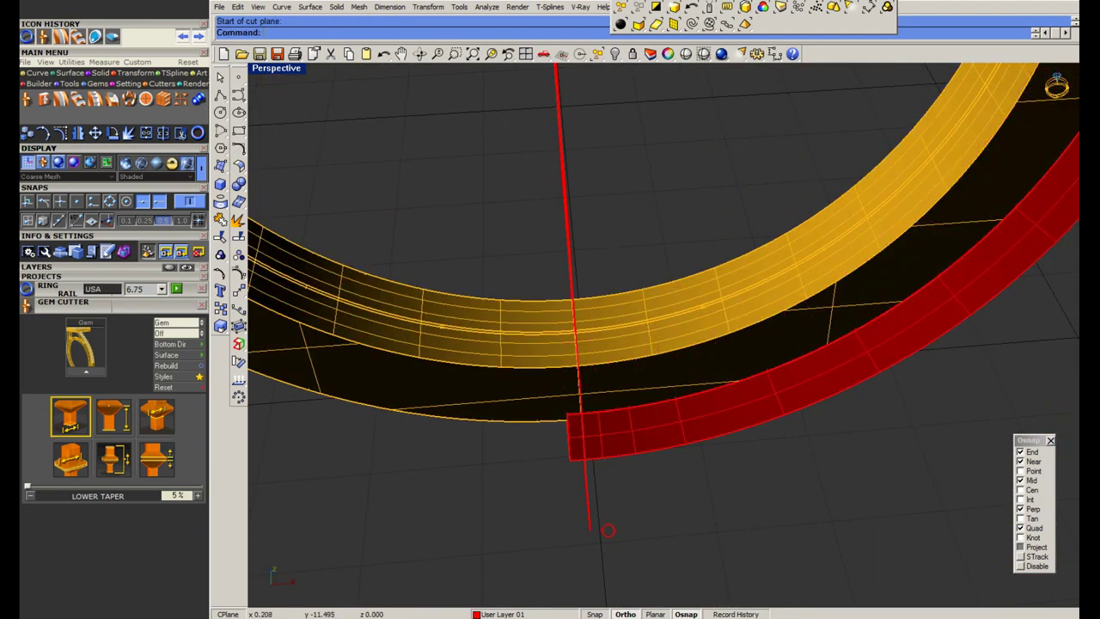
{"action": "key", "text": "ctrl+t"}
{"action": "left_click", "coordinate": [570, 466]}
{"action": "left_click", "coordinate": [568, 462]}
{"action": "scroll", "coordinate": [568, 462], "scroll_direction": "down", "scroll_amount": 3}
{"action": "key", "text": "Return"}
{"action": "key", "text": "Delete"}
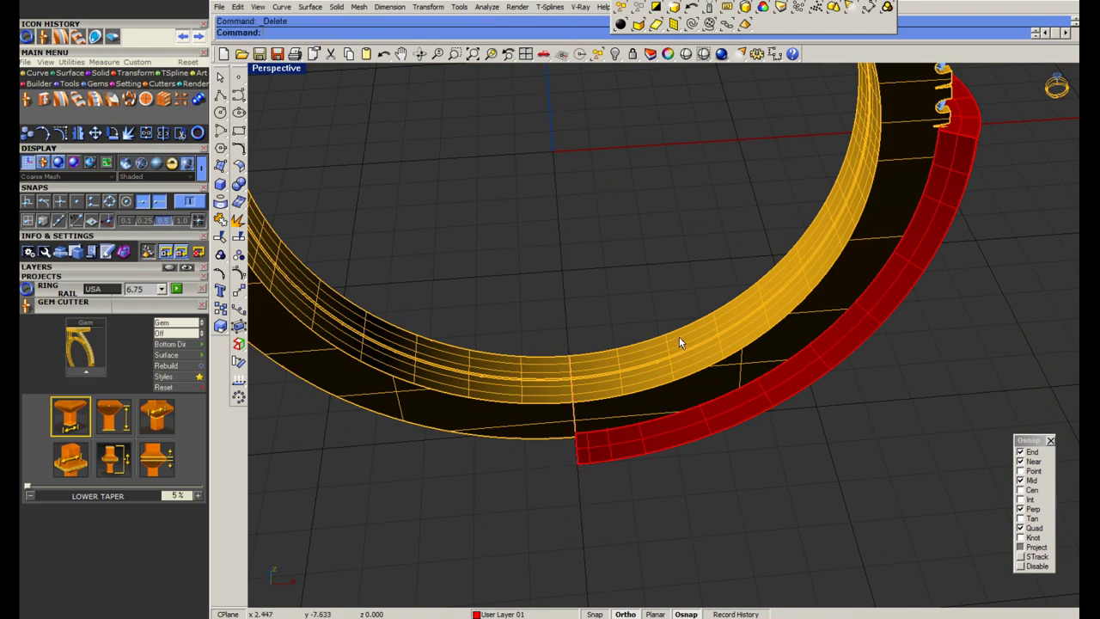
{"action": "left_click", "coordinate": [679, 336]}
{"action": "key", "text": "Delete"}
Mirror the trimmed offset solid to the opposite side of the ring about the vertical centre plane and join both halves.
{"action": "left_click", "coordinate": [676, 430]}
{"action": "key", "text": "ctrl+m"}
{"action": "left_click", "coordinate": [583, 538]}
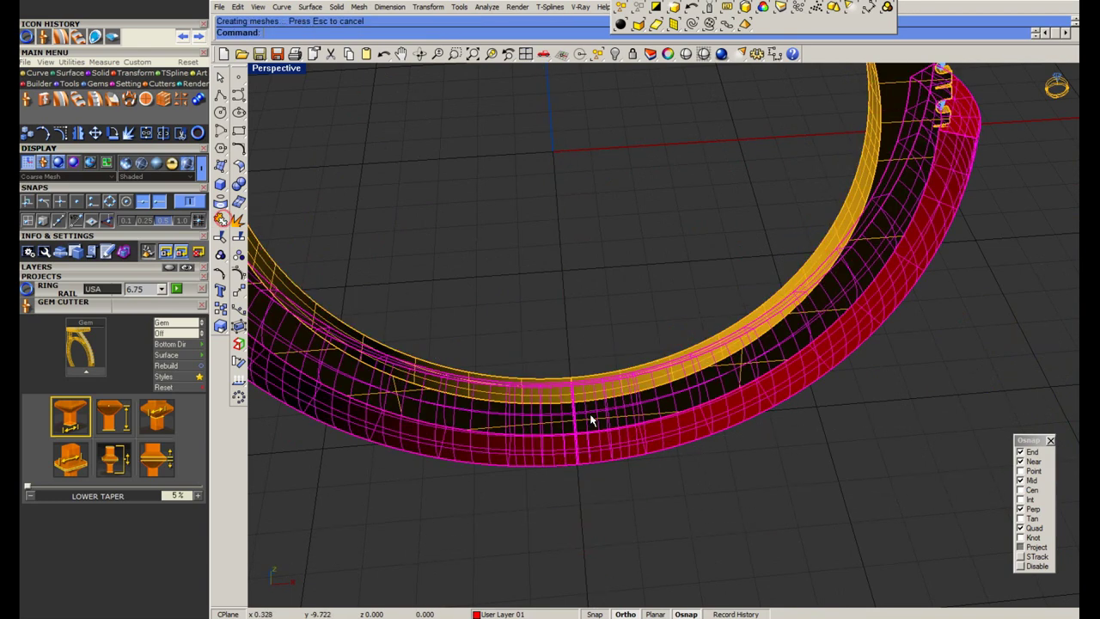
Subtract the joined offset solid from the shank with a Boolean difference to round its plain lower outer face.
{"action": "key", "text": "Escape"}
{"action": "key", "text": "ctrl+d"}
{"action": "left_click", "coordinate": [590, 401]}
{"action": "right_click", "coordinate": [590, 401]}
{"action": "left_click", "coordinate": [600, 448]}
{"action": "key", "text": "Return"}
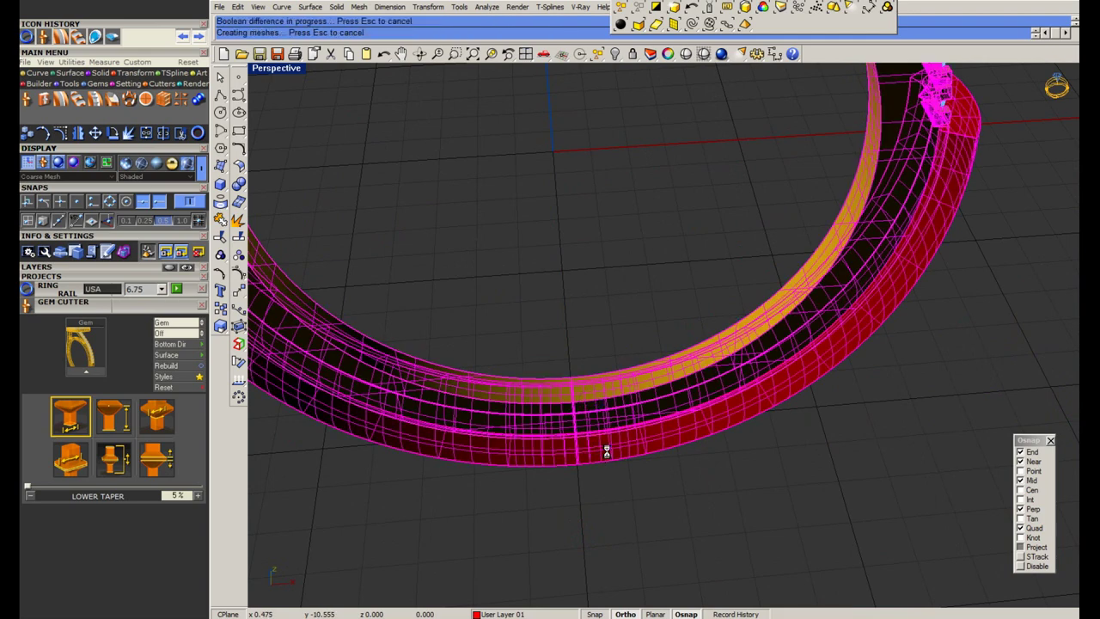
{"action": "left_click", "coordinate": [609, 456]}
{"action": "key", "text": "ctrl+h"}
Mirror the rounded half shank across the ring's lengthwise centre plane to form the matching second half.
{"action": "right_click_drag", "start_coordinate": [748, 402], "coordinate": [799, 402]}
{"action": "left_click", "coordinate": [639, 406]}
{"action": "right_click_drag", "start_coordinate": [639, 406], "coordinate": [620, 449]}
{"action": "right_click_drag", "start_coordinate": [800, 387], "coordinate": [749, 380]}
{"action": "key", "text": "ctrl+m"}
{"action": "left_click", "coordinate": [643, 544]}
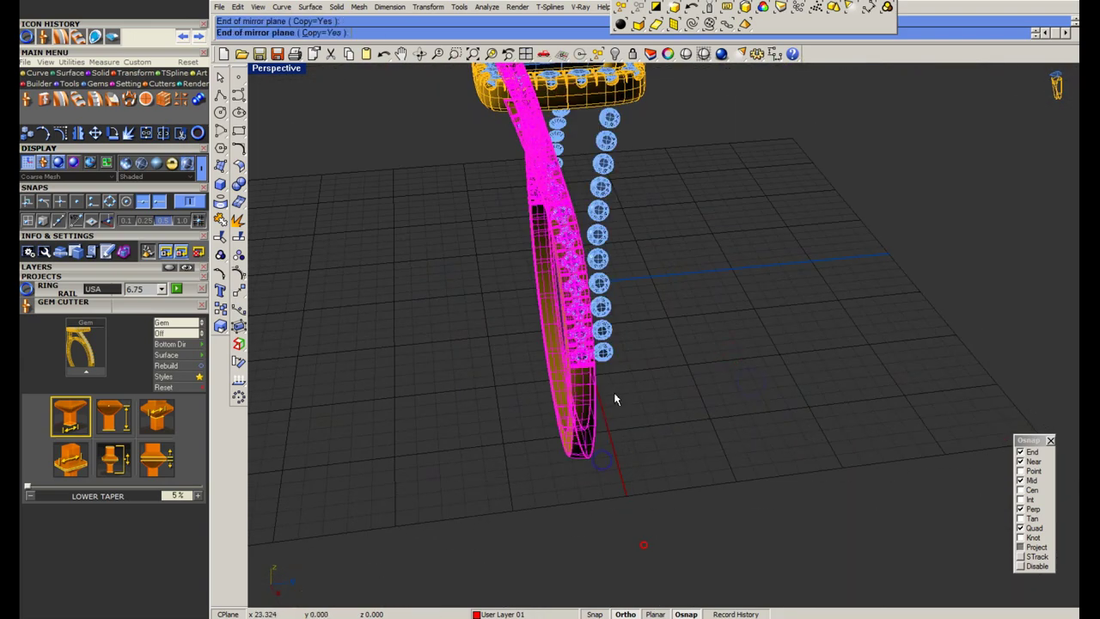
{"action": "right_click_drag", "start_coordinate": [636, 436], "coordinate": [634, 415]}
{"action": "key", "text": "Escape"}
Shade the model in rendered mode and examine the rounded lower shank, gem rows and halo from several angles.
{"action": "right_click", "coordinate": [686, 54]}
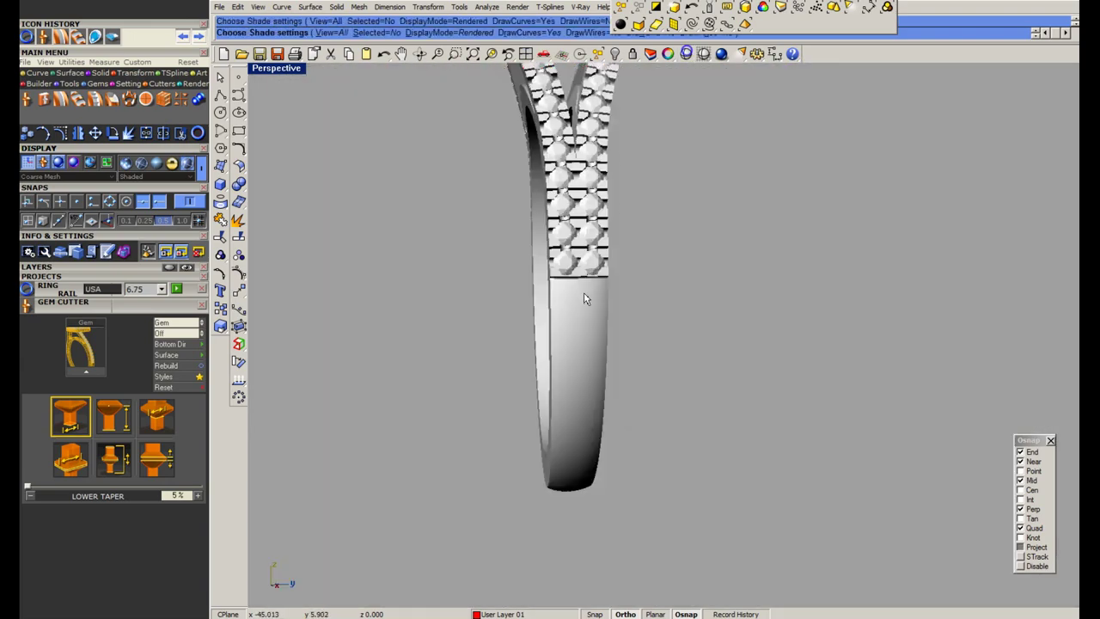
{"action": "scroll", "coordinate": [583, 299], "scroll_direction": "down", "scroll_amount": 4}
{"action": "right_click_drag", "start_coordinate": [569, 319], "coordinate": [605, 365]}
{"action": "scroll", "coordinate": [723, 279], "scroll_direction": "up", "scroll_amount": 6}
{"action": "scroll", "coordinate": [604, 407], "scroll_direction": "down", "scroll_amount": 4}
{"action": "right_click_drag", "start_coordinate": [604, 408], "coordinate": [637, 428]}
{"action": "scroll", "coordinate": [565, 336], "scroll_direction": "up", "scroll_amount": 2}
{"action": "right_click_drag", "start_coordinate": [616, 361], "coordinate": [525, 397]}
{"action": "scroll", "coordinate": [521, 348], "scroll_direction": "up", "scroll_amount": 7}
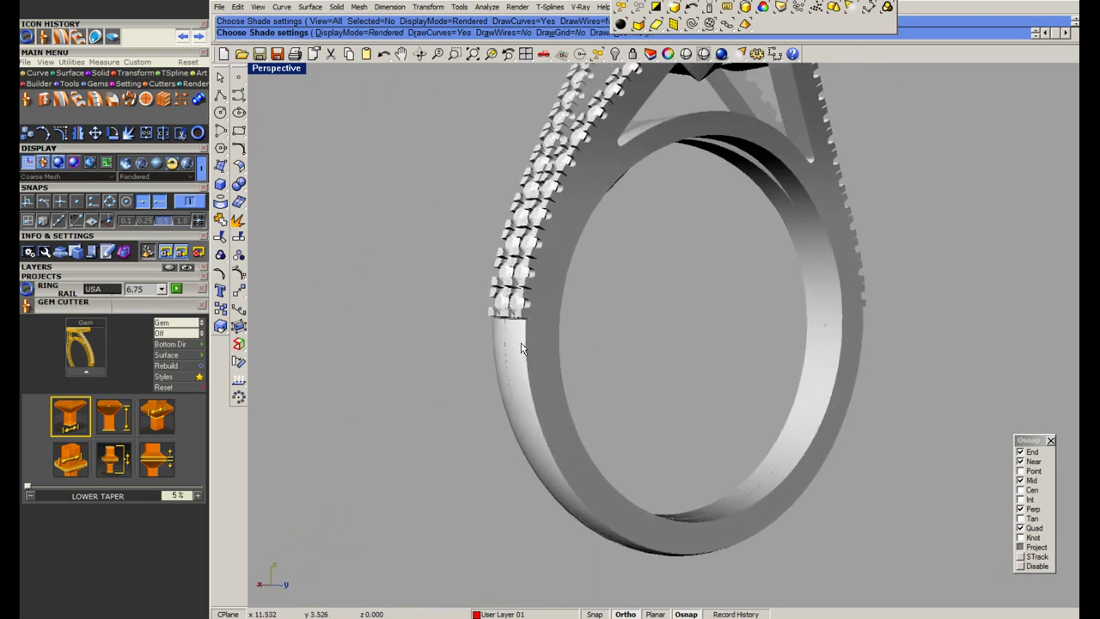
{"action": "right_click_drag", "start_coordinate": [604, 393], "coordinate": [527, 380]}
{"action": "scroll", "coordinate": [531, 411], "scroll_direction": "down", "scroll_amount": 7}
{"action": "right_click_drag", "start_coordinate": [584, 430], "coordinate": [673, 406]}
{"action": "scroll", "coordinate": [599, 286], "scroll_direction": "up", "scroll_amount": 2}
{"action": "mouse_move", "coordinate": [599, 286]}
{"action": "right_mouse_down"}
{"action": "mouse_move", "coordinate": [658, 300]}
{"action": "mouse_move", "coordinate": [705, 350]}
{"action": "right_mouse_up"}
{"action": "scroll", "coordinate": [705, 350], "scroll_direction": "down", "scroll_amount": 4}
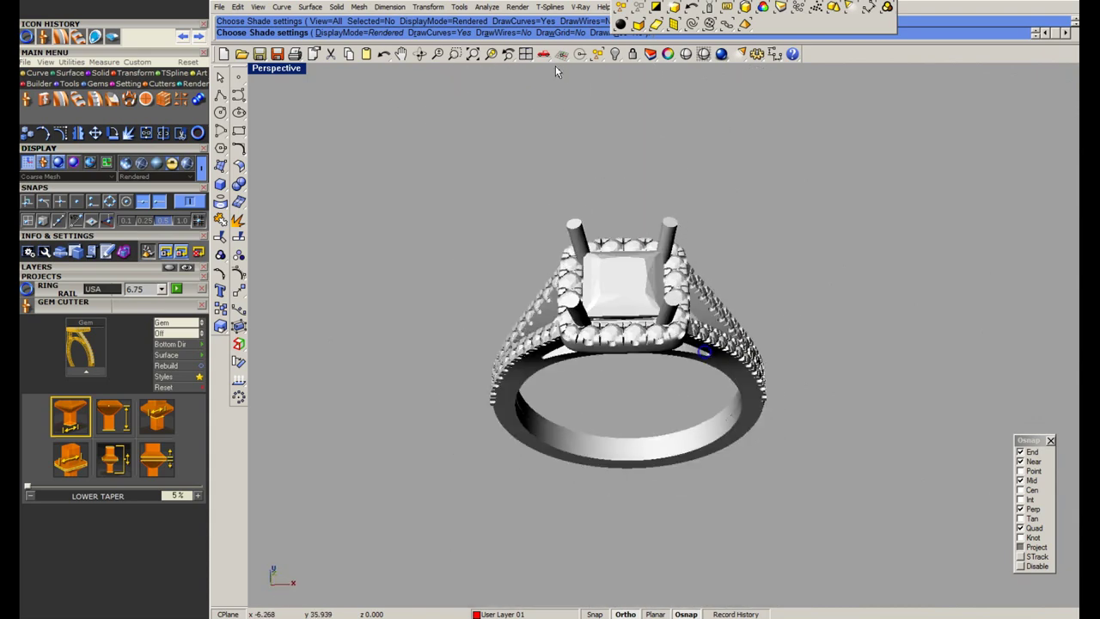
Return to the four-viewport layout and shade all views in rendered mode to examine the whole ring.
{"action": "key", "text": "Escape"}
{"action": "left_click", "coordinate": [526, 56]}
{"action": "left_click", "coordinate": [526, 56]}
{"action": "right_click", "coordinate": [686, 56]}
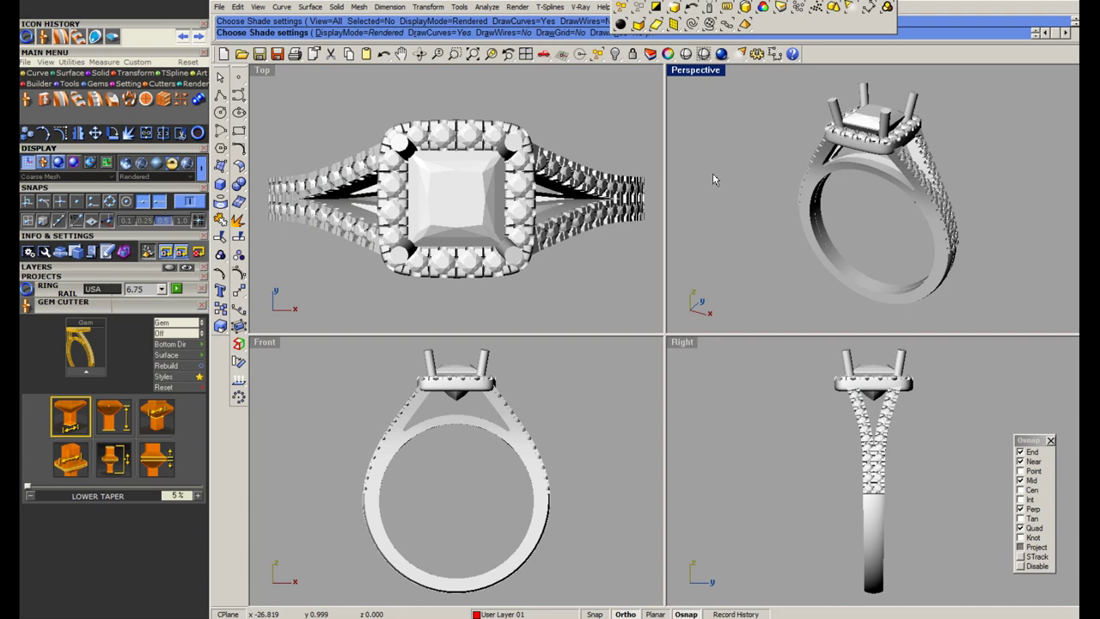
Save the finished ring model, checking all four views once more in rendered shading.
{"action": "key", "text": "Escape"}
{"action": "right_click", "coordinate": [761, 289]}
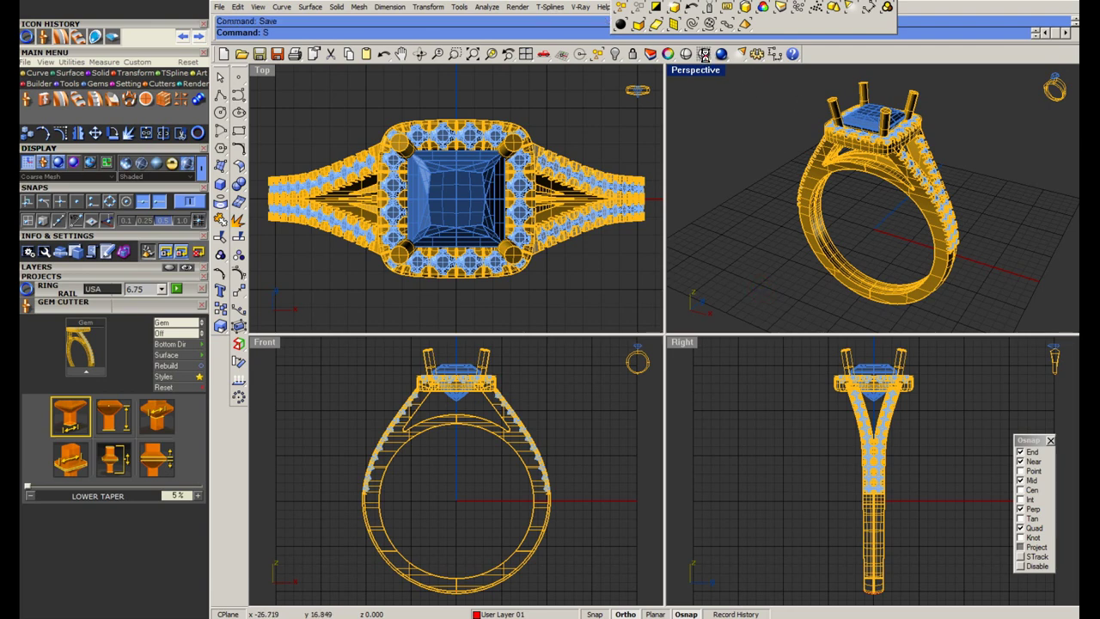
{"action": "left_click", "coordinate": [686, 55]}
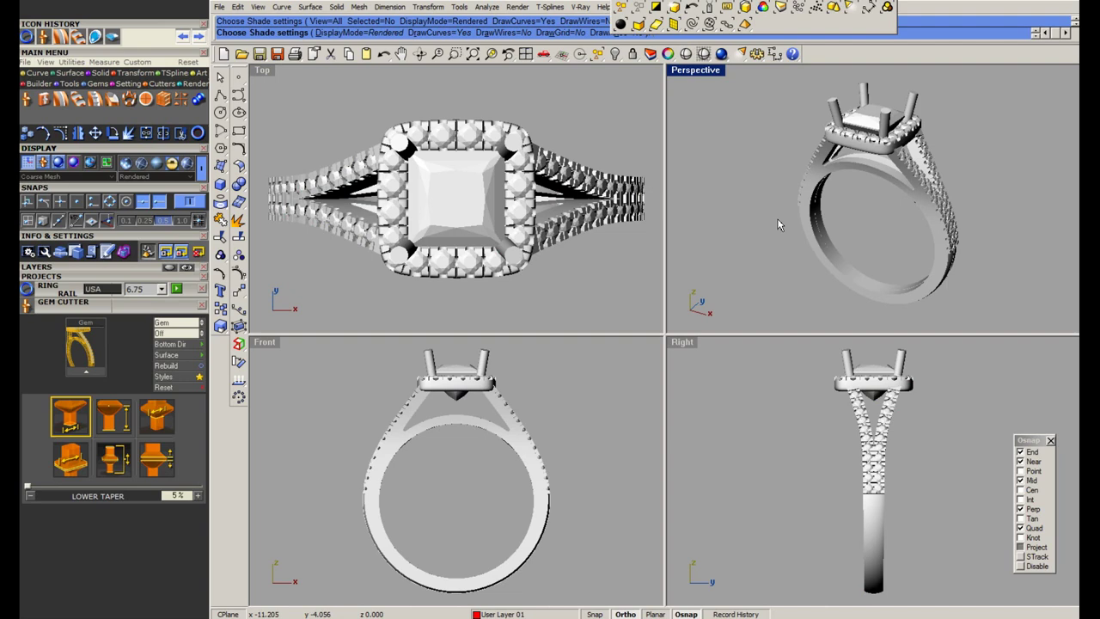
{"action": "key", "text": "ctrl+s"}
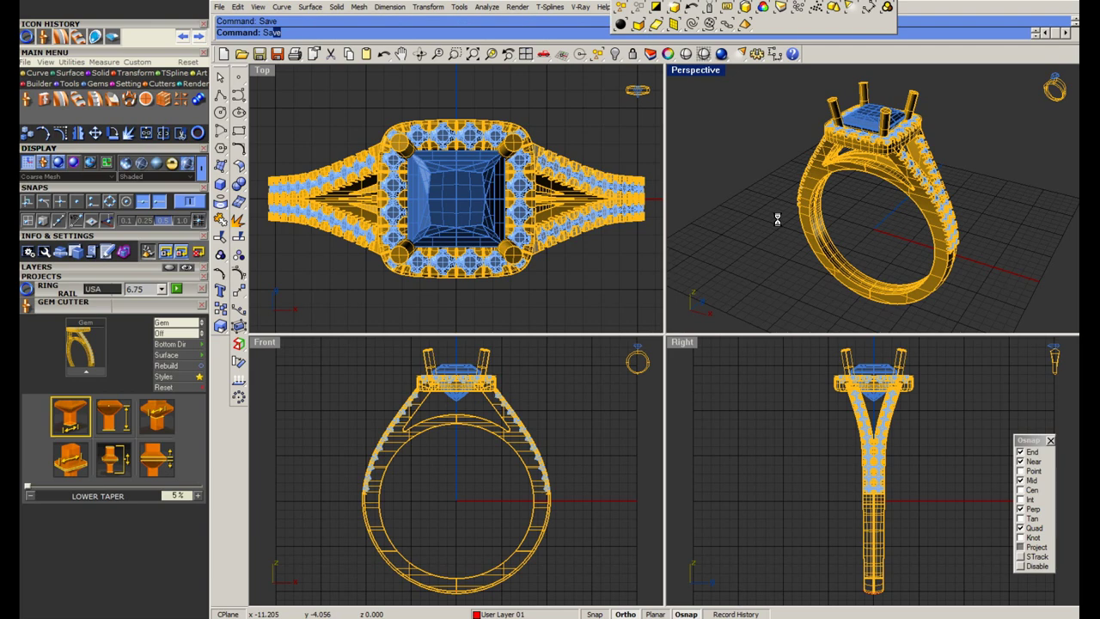